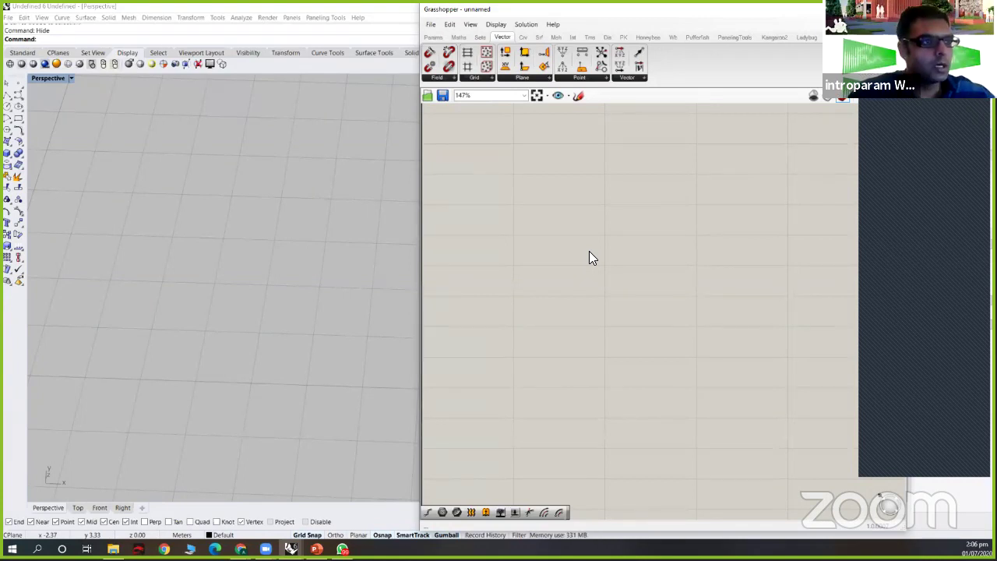
right_drag(503, 263, 503, 295)
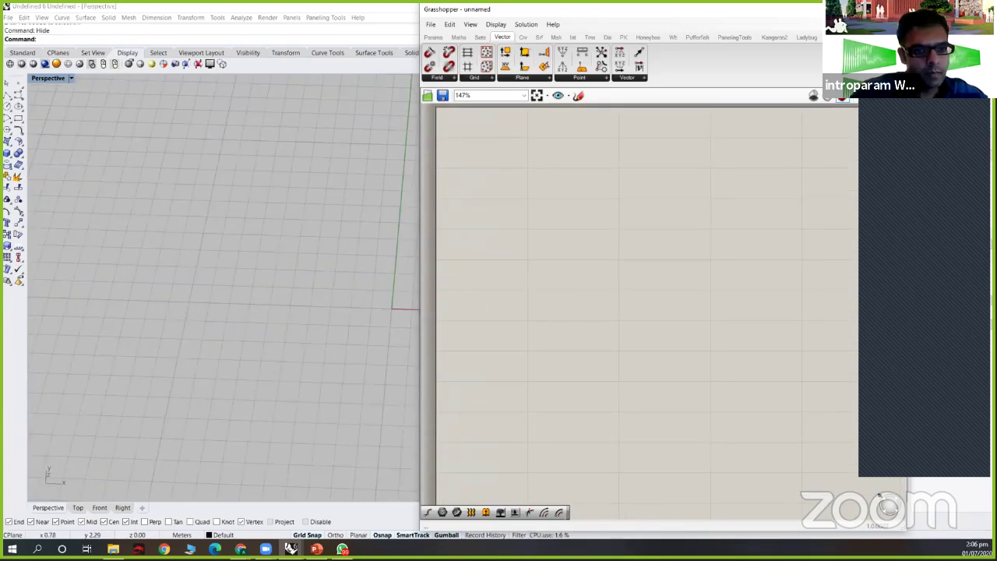
double_click(528, 230)
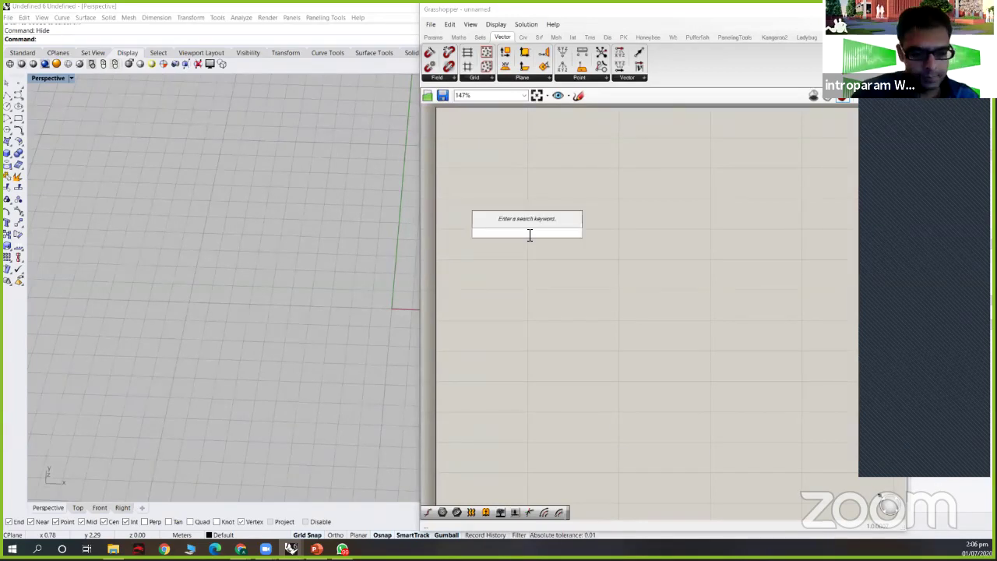
text(square)
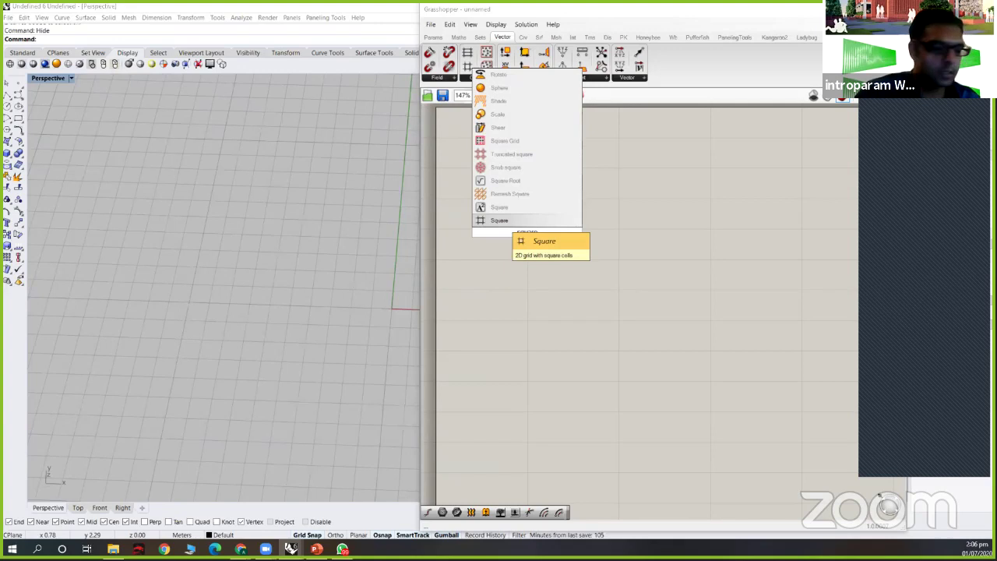
text( grid)
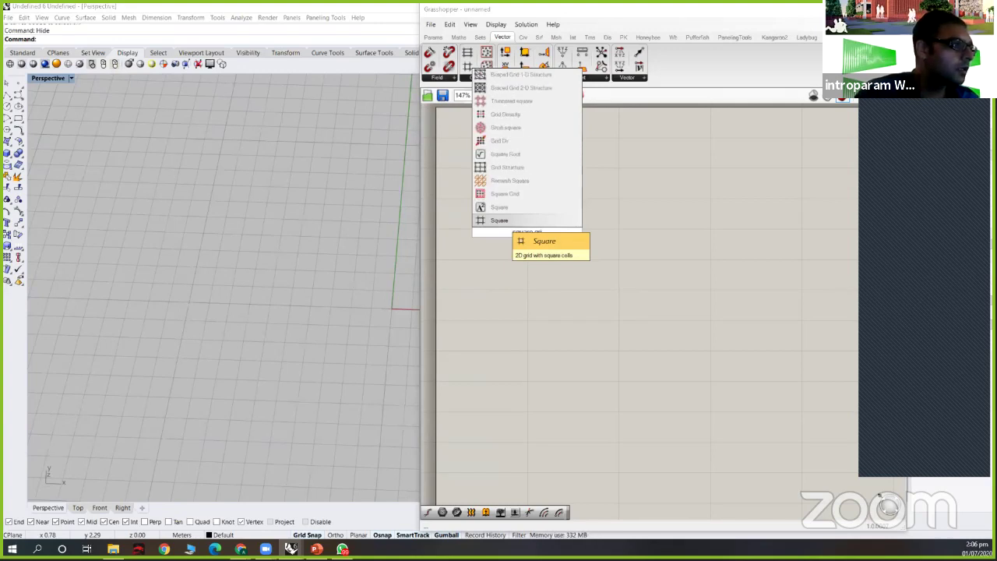
text(d)
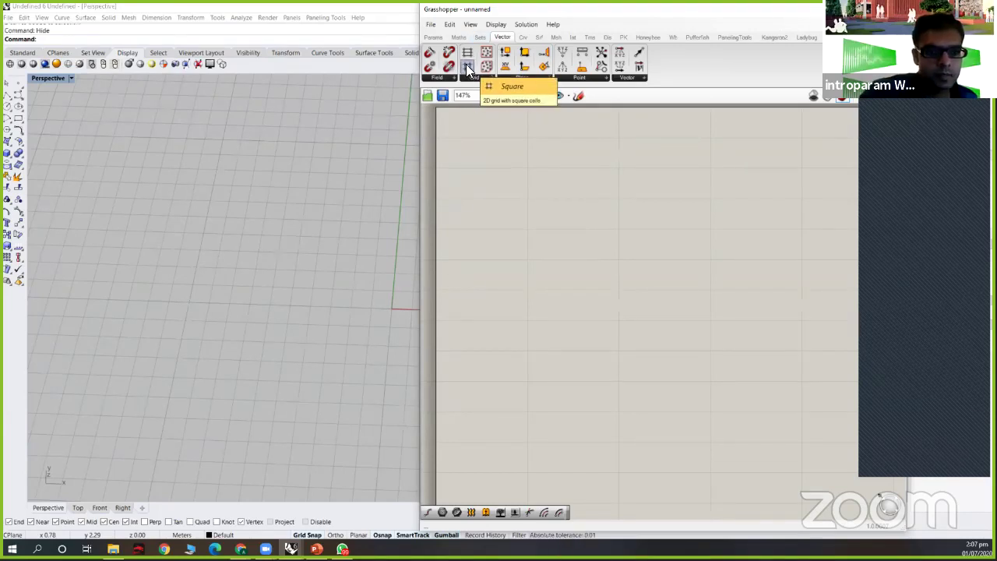
- Place a Square grid component on the empty canvas
drag(466, 67, 538, 239)
scroll(493, 206, up, 3)
right_drag(497, 210, 563, 205)
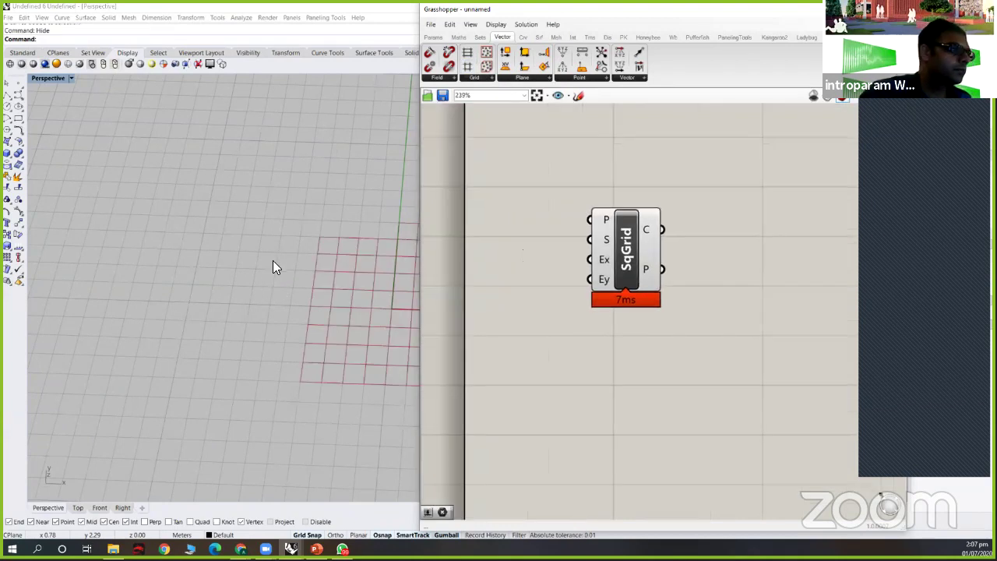
scroll(273, 273, down, 2)
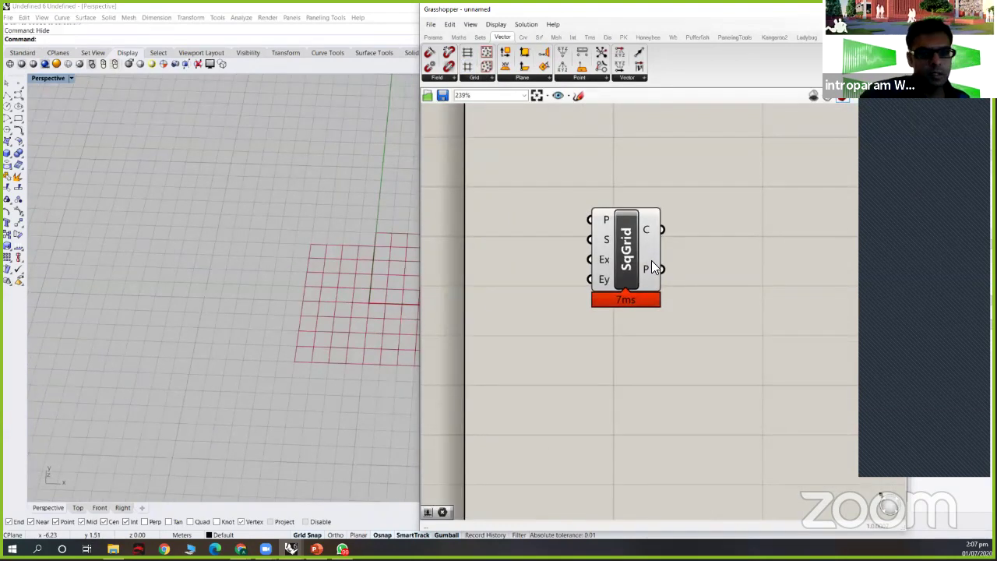
scroll(277, 255, down, 5)
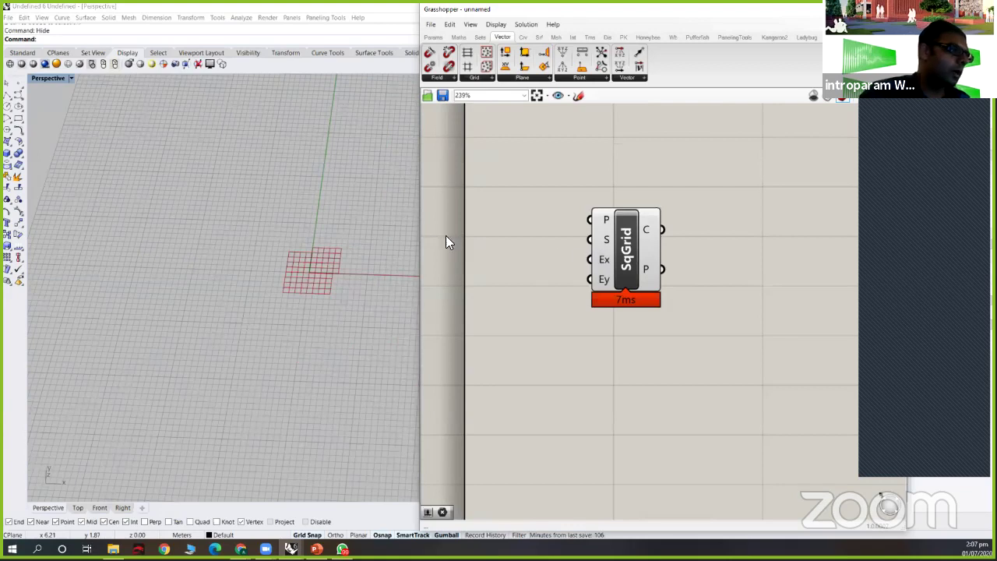
scroll(305, 285, up, 3)
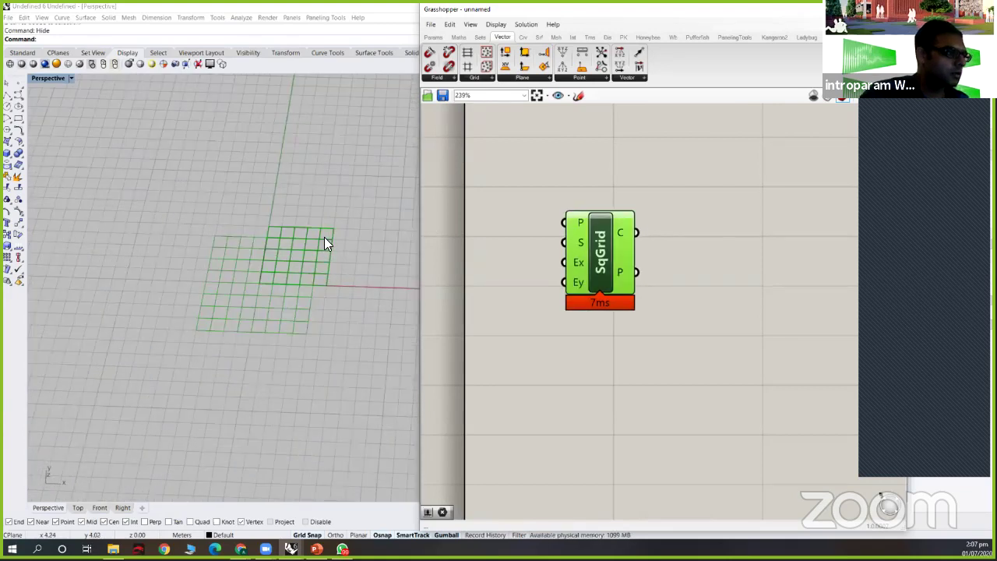
scroll(324, 237, up, 2)
scroll(320, 240, up, 5)
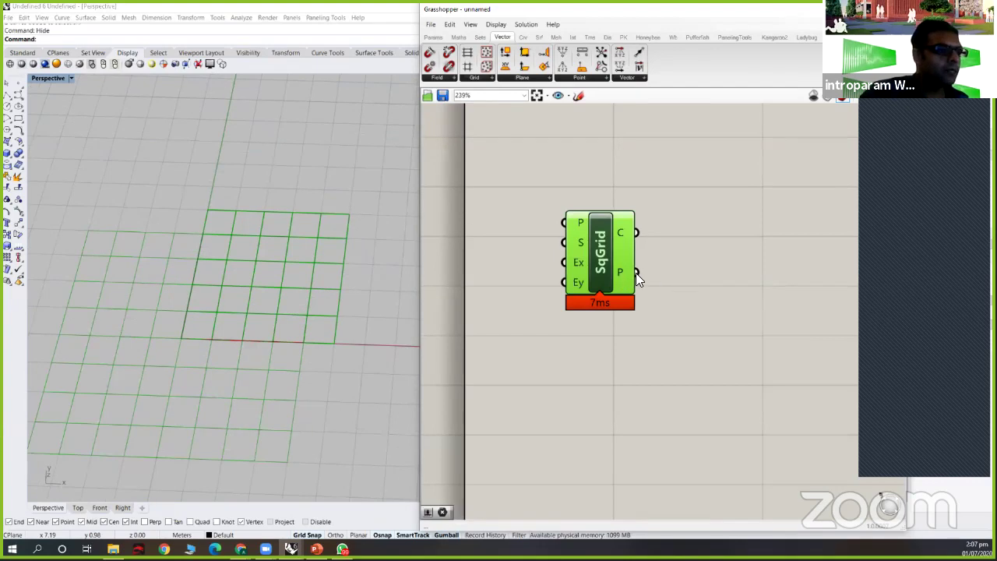
- Add a Point parameter beside the square grid and connect the grid's Points output (P) to it
mouse_move(619, 273)
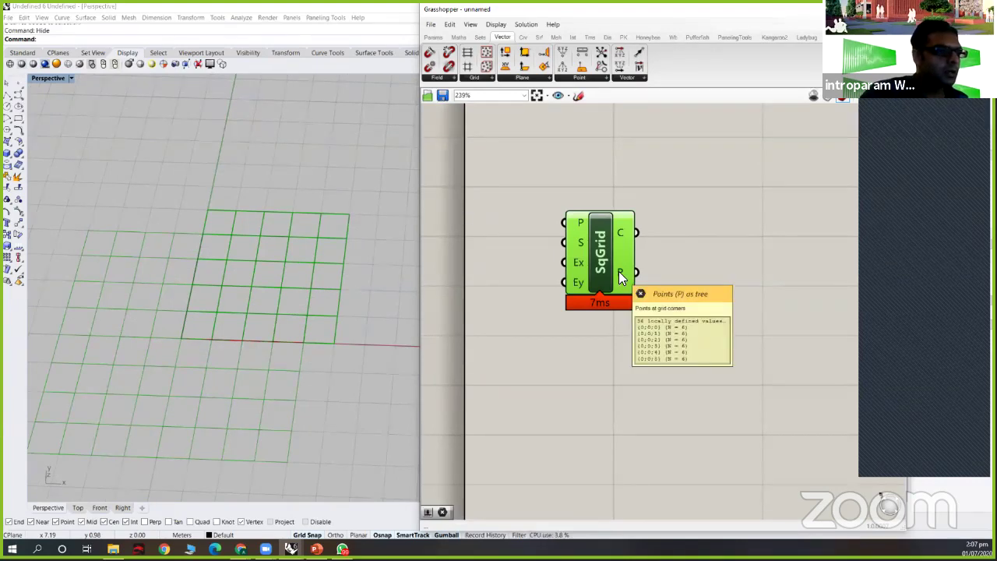
double_click(738, 280)
text(po)
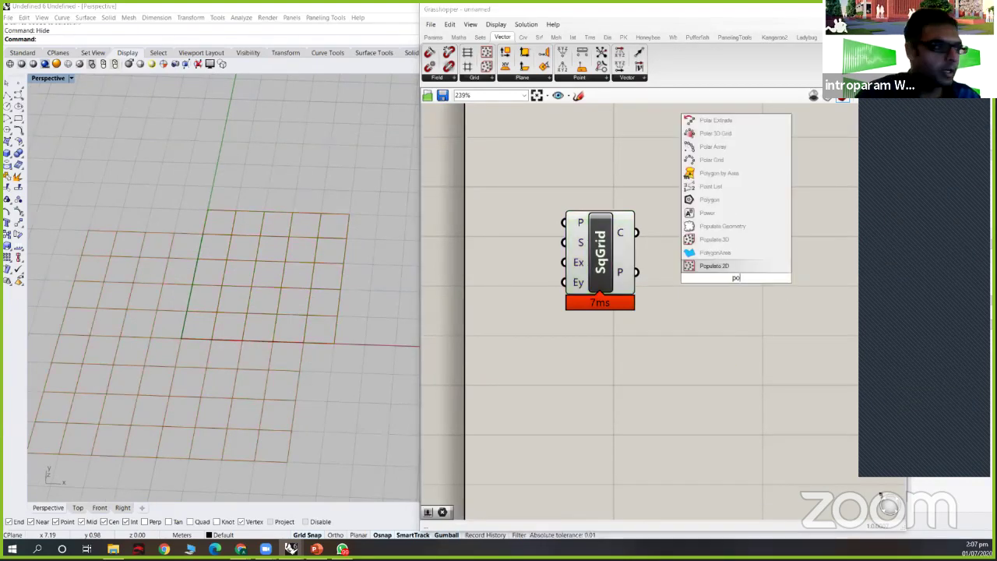
text(i)
key(Return)
drag(706, 273, 637, 273)
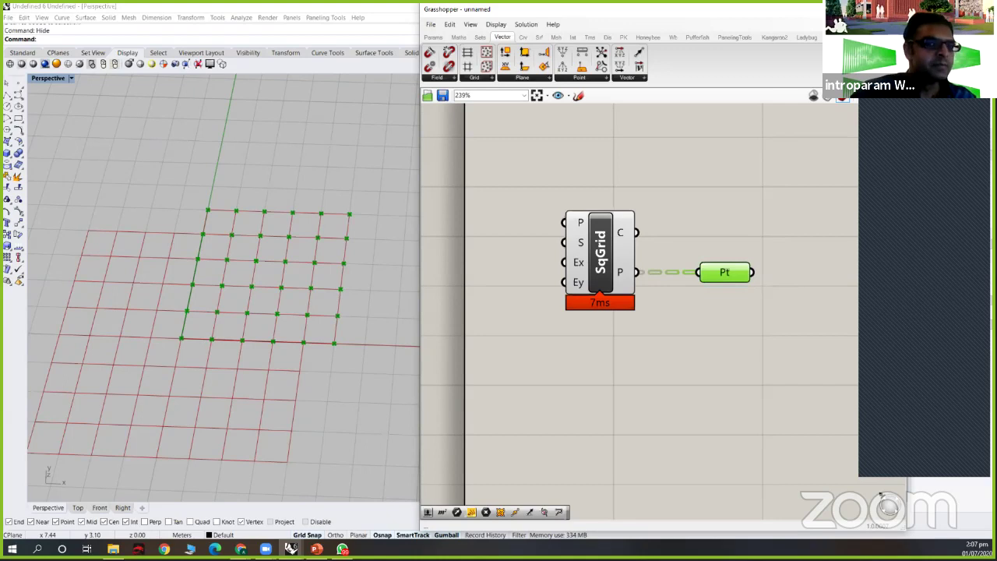
scroll(676, 302, down, 1)
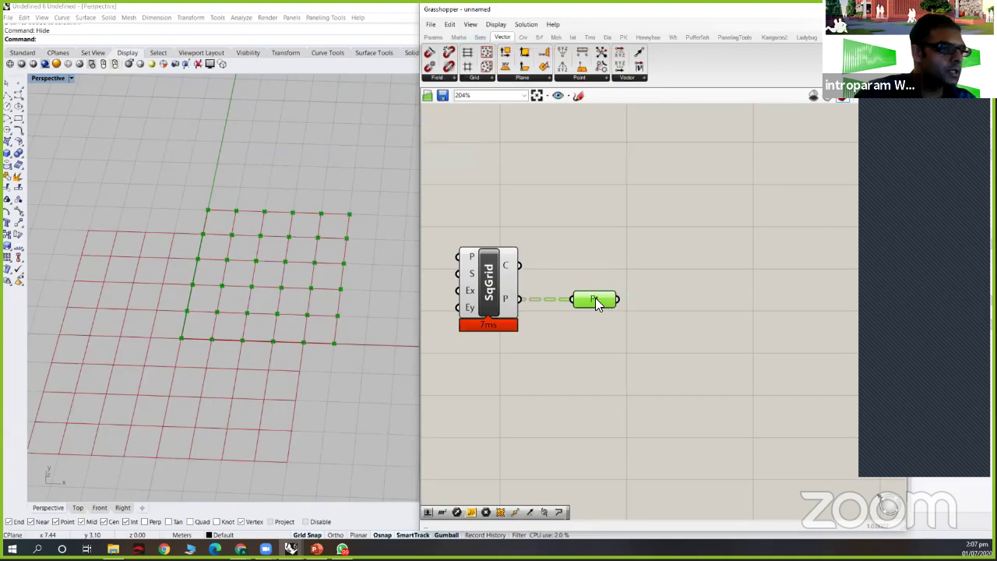
drag(586, 300, 575, 300)
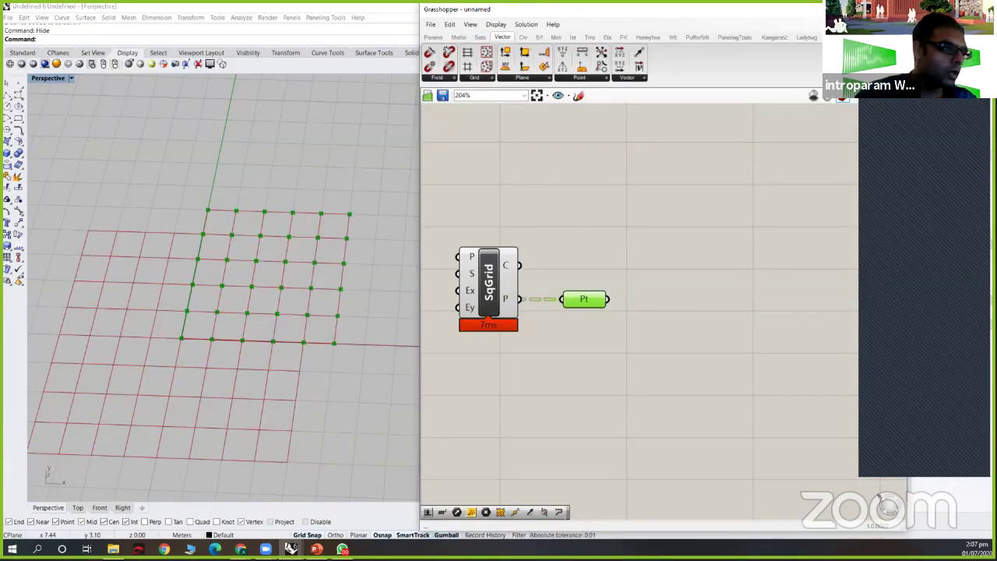
- Add a panel fed by the Point parameter and enlarge it to list several branches of coordinates
double_click(675, 309)
text(pan)
key(Return)
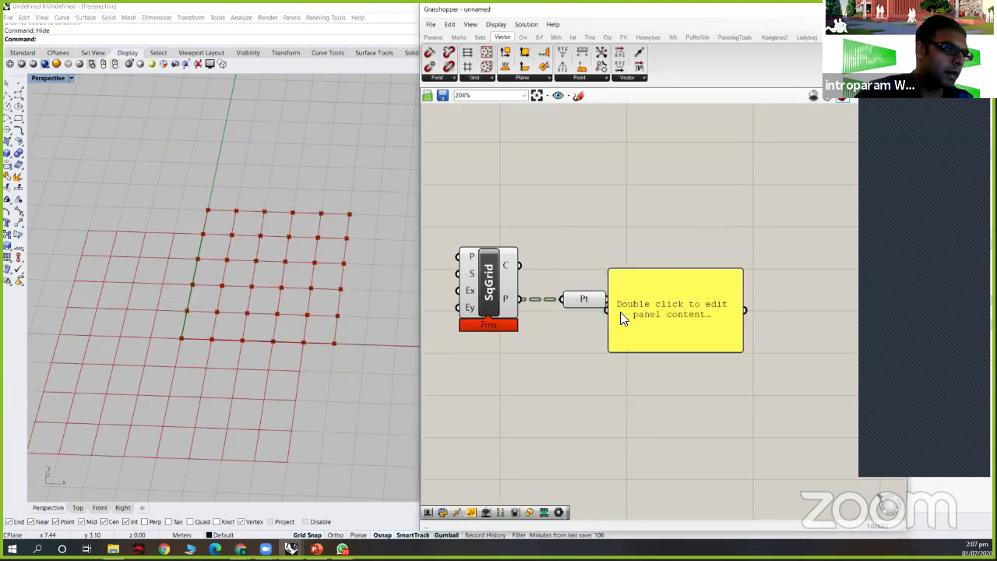
mouse_move(620, 312)
mouse_down()
mouse_move(656, 341)
mouse_move(608, 299)
mouse_up()
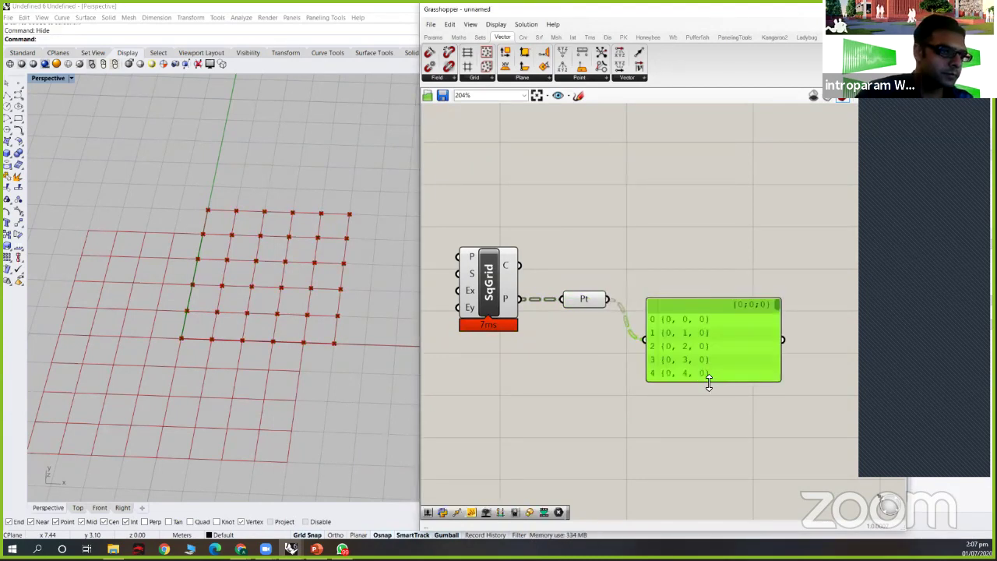
drag(705, 498, 706, 511)
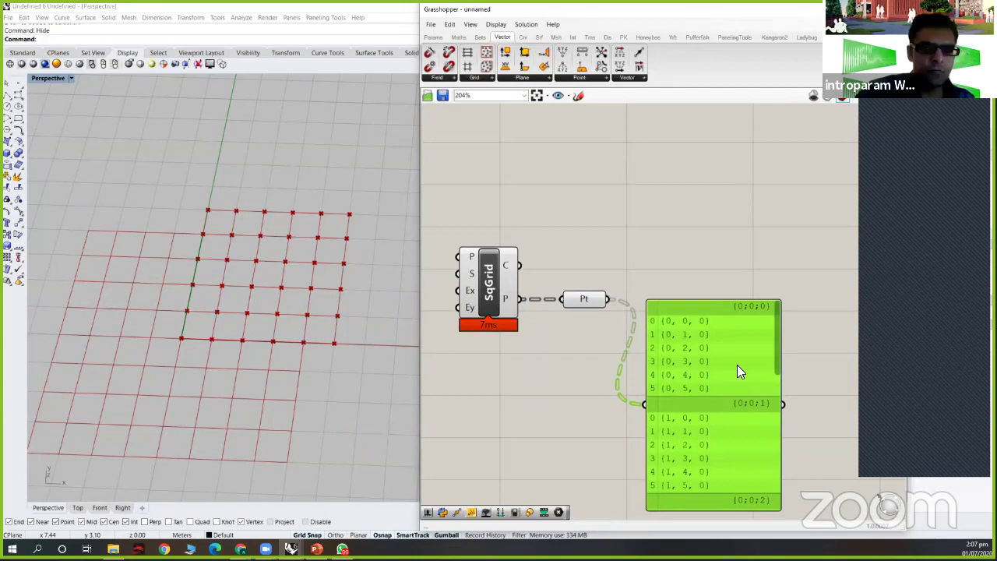
drag(742, 342, 740, 330)
right_drag(730, 423, 730, 362)
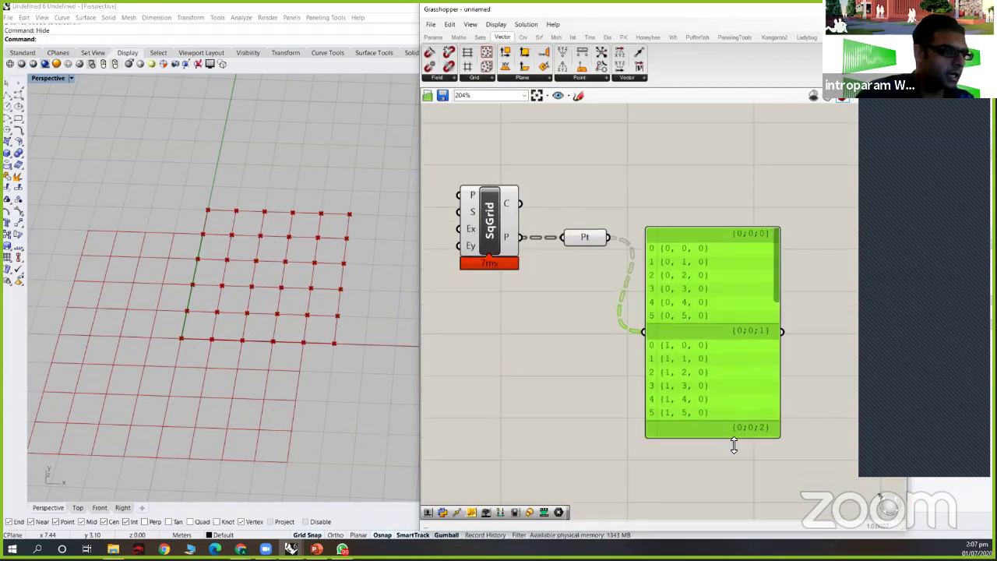
right_drag(734, 445, 735, 429)
drag(736, 424, 735, 448)
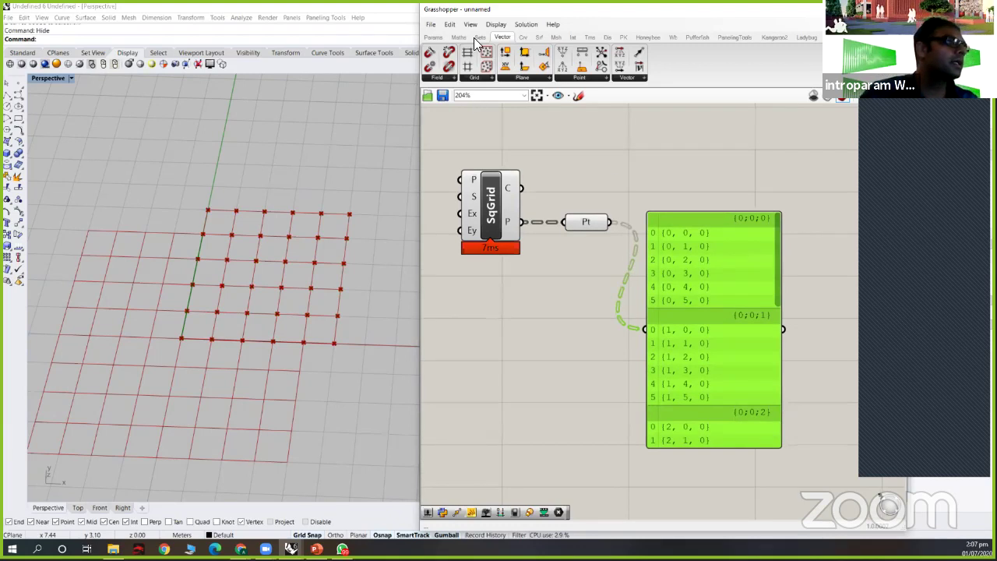
- Add a Param Viewer above the panel, connect the Point parameter to it, and compare its branches with the panel's lists
scroll(437, 44, down, 1)
scroll(637, 71, up, 3)
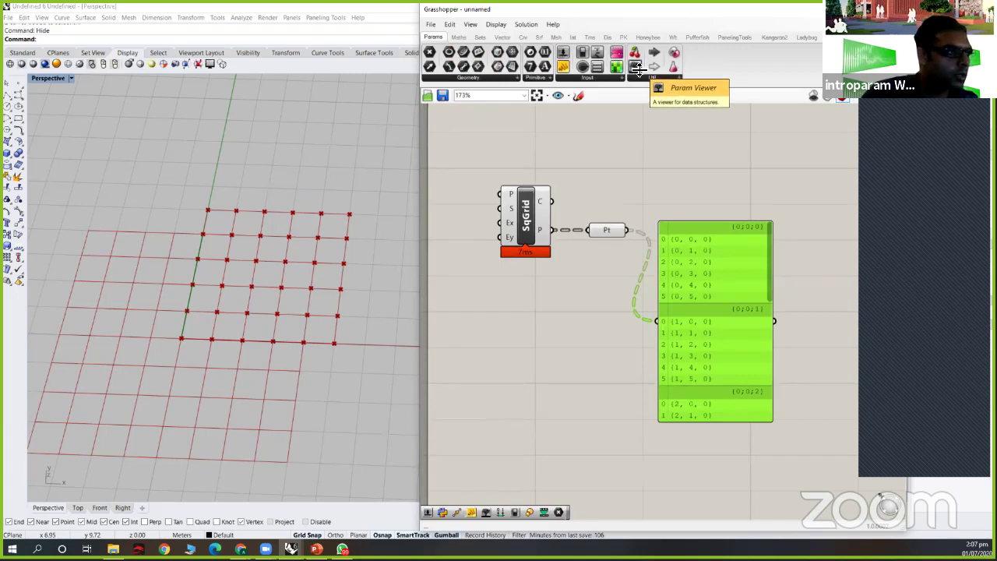
drag(637, 71, 763, 174)
drag(626, 230, 690, 180)
drag(805, 178, 773, 178)
click(806, 220)
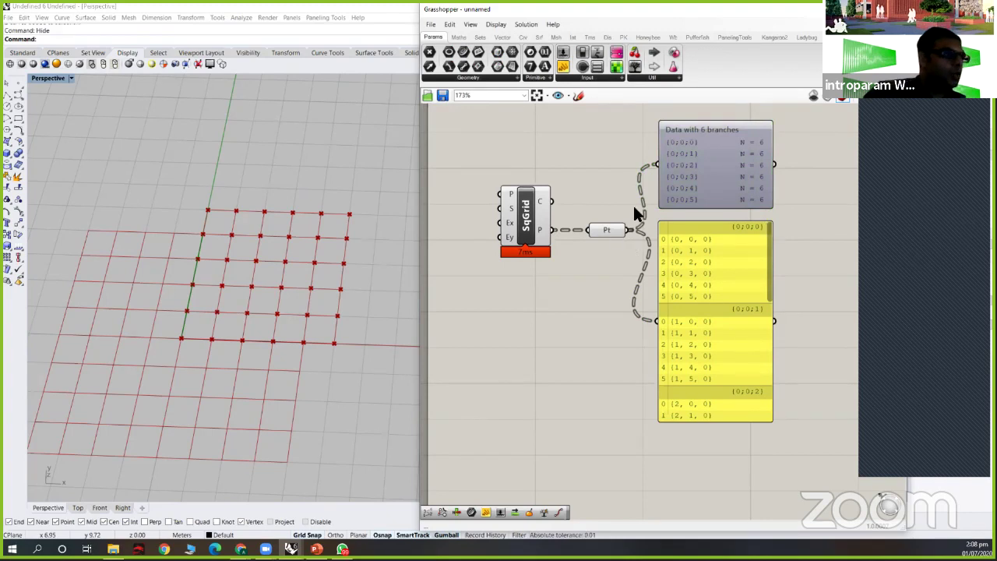
right_drag(693, 258, 690, 258)
right_drag(695, 177, 699, 213)
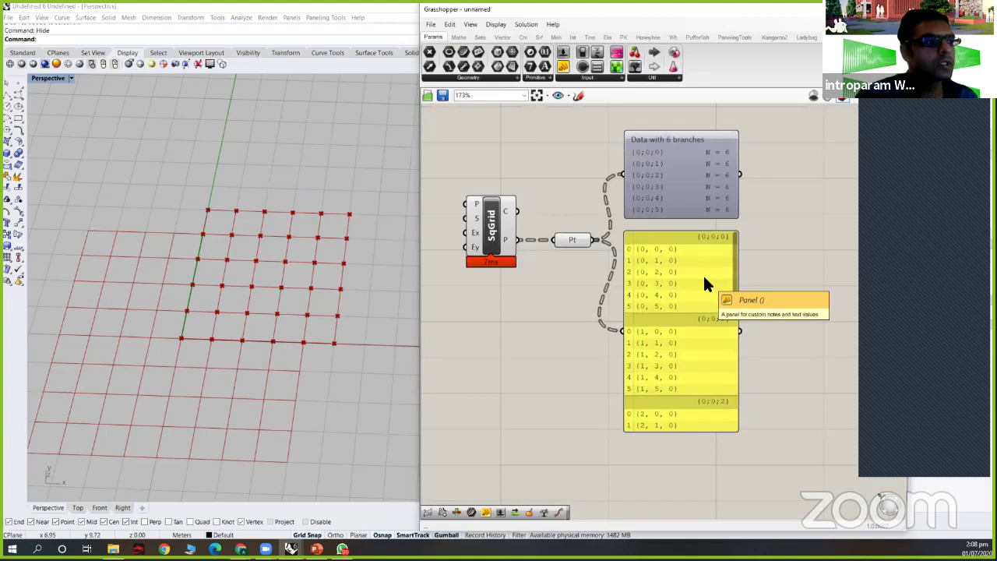
click(566, 239)
click(659, 201)
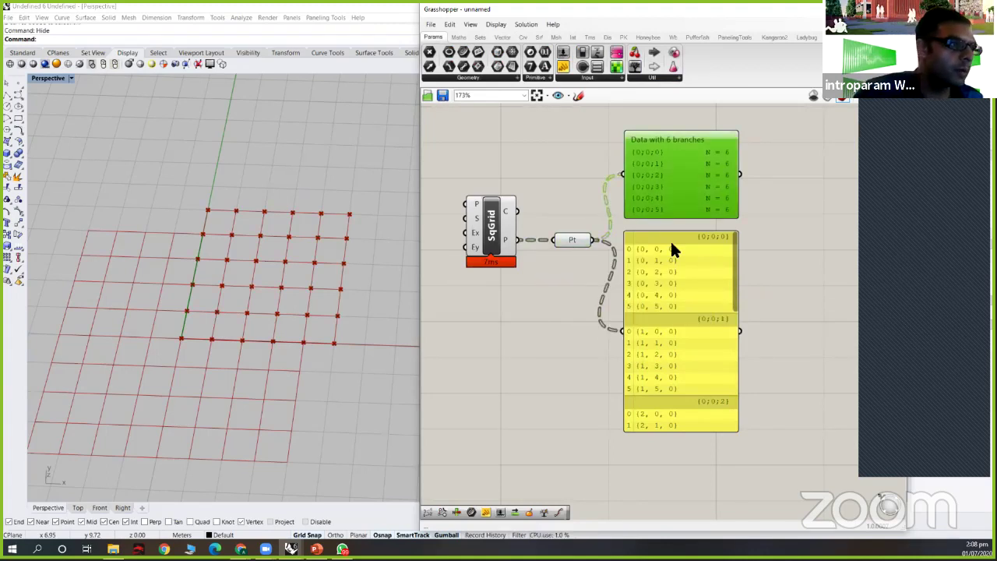
click(679, 247)
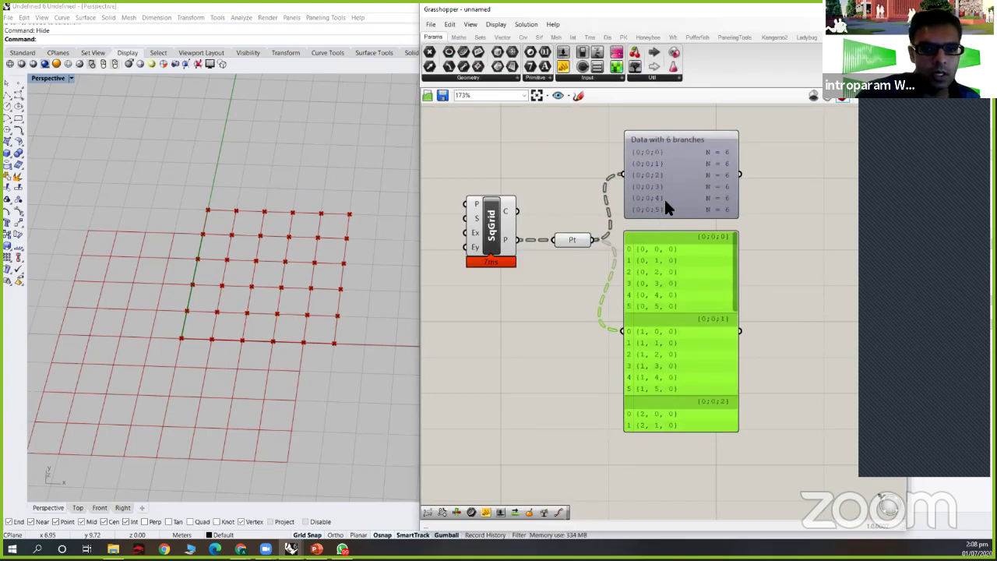
- Open the Data Viewer over the Rhino viewport, load the Point parameter into it, and examine its topology and data paths
click(497, 25)
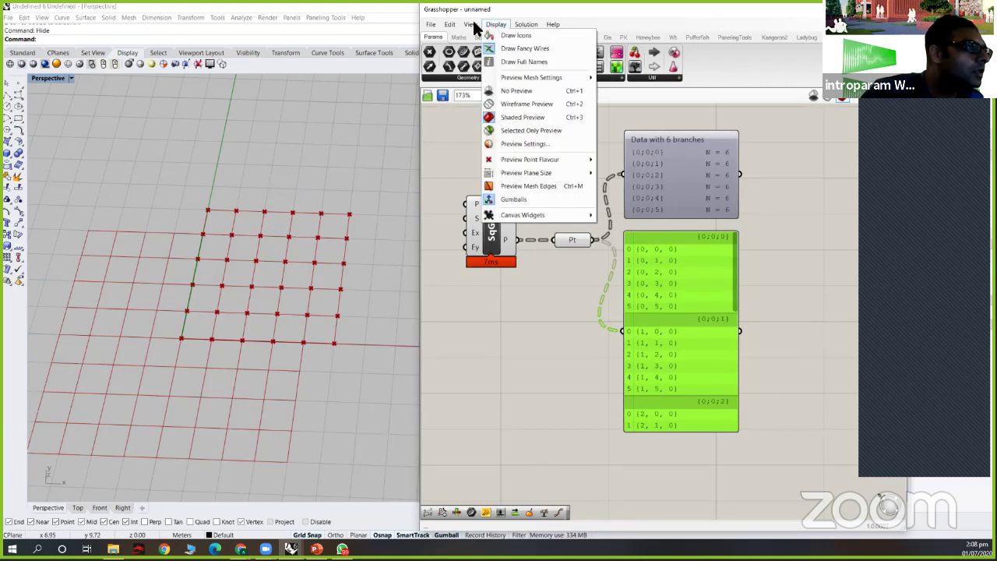
mouse_move(472, 25)
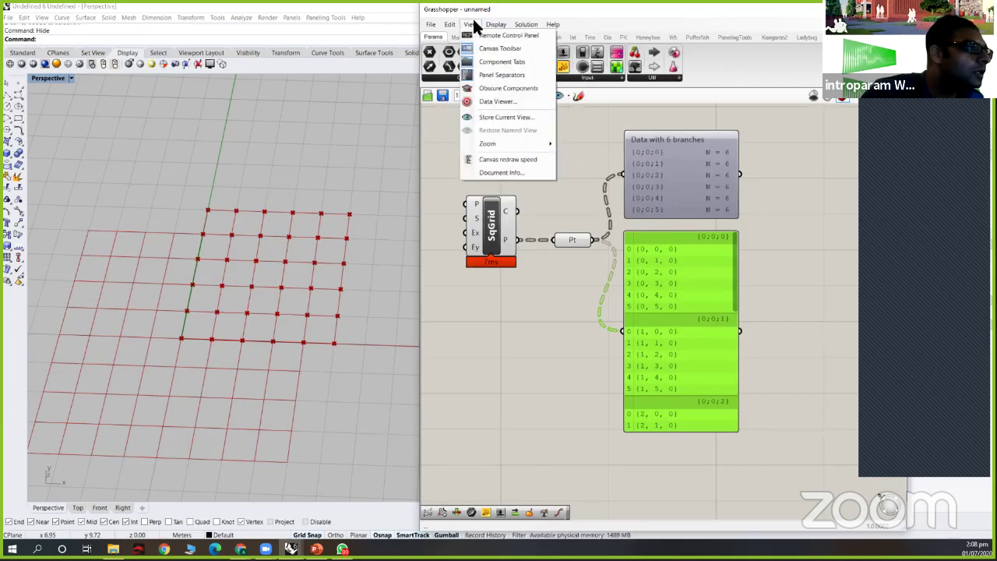
click(499, 101)
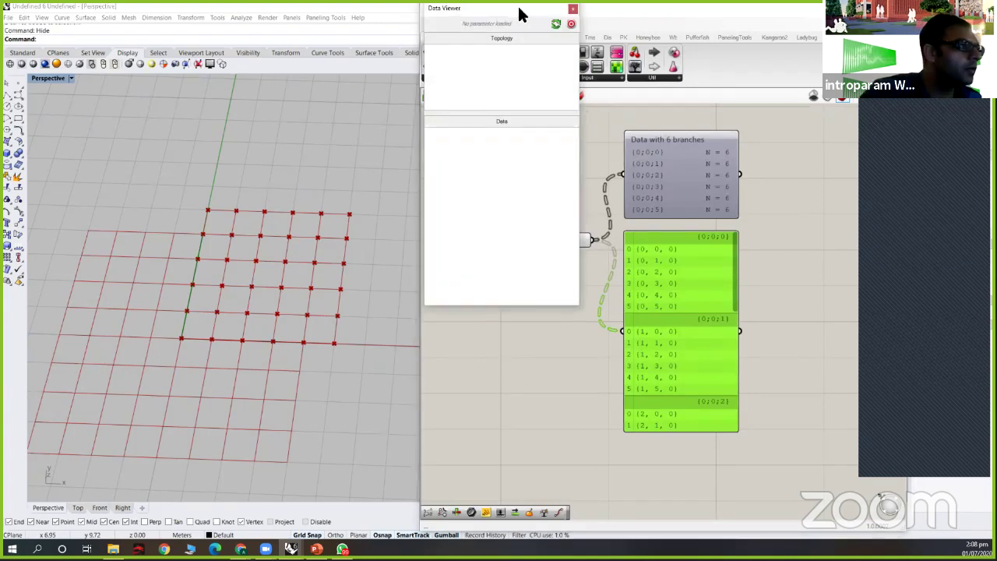
drag(514, 21, 398, 45)
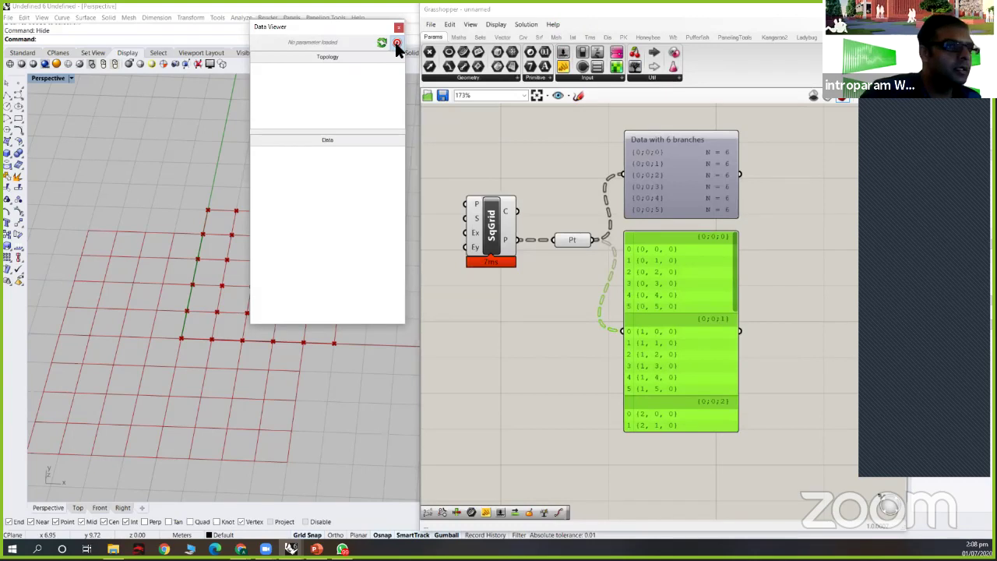
drag(395, 42, 589, 248)
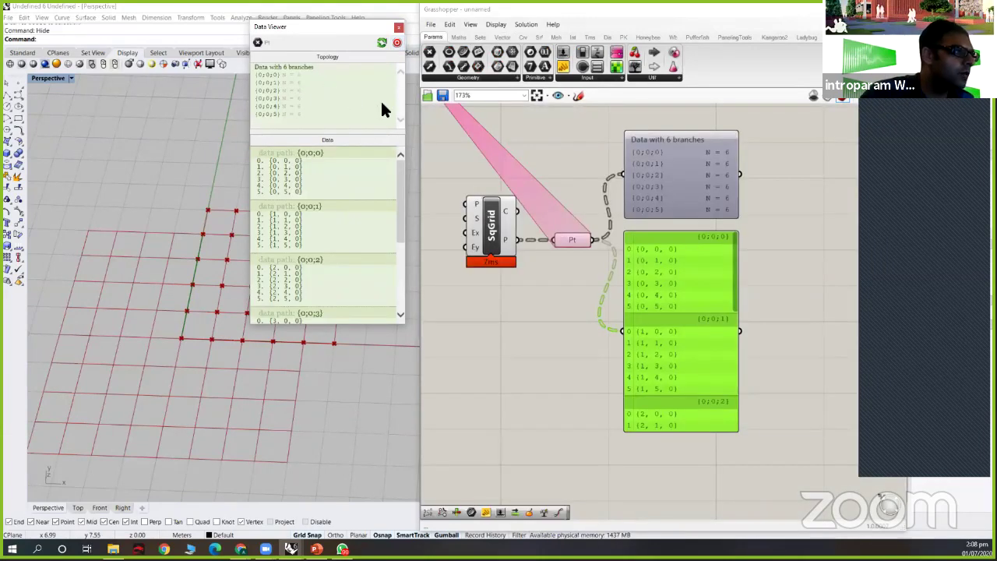
drag(400, 180, 408, 152)
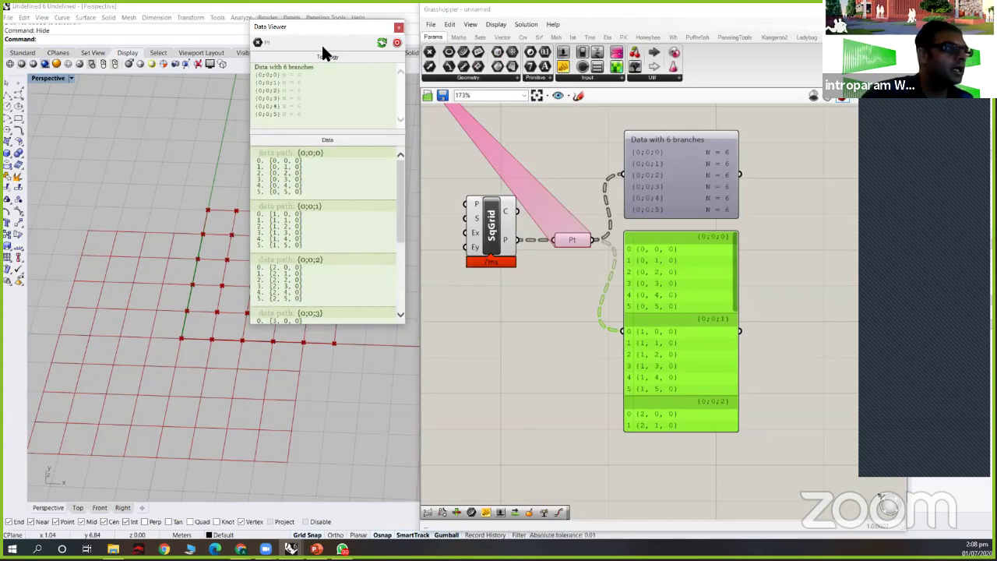
drag(399, 186, 394, 272)
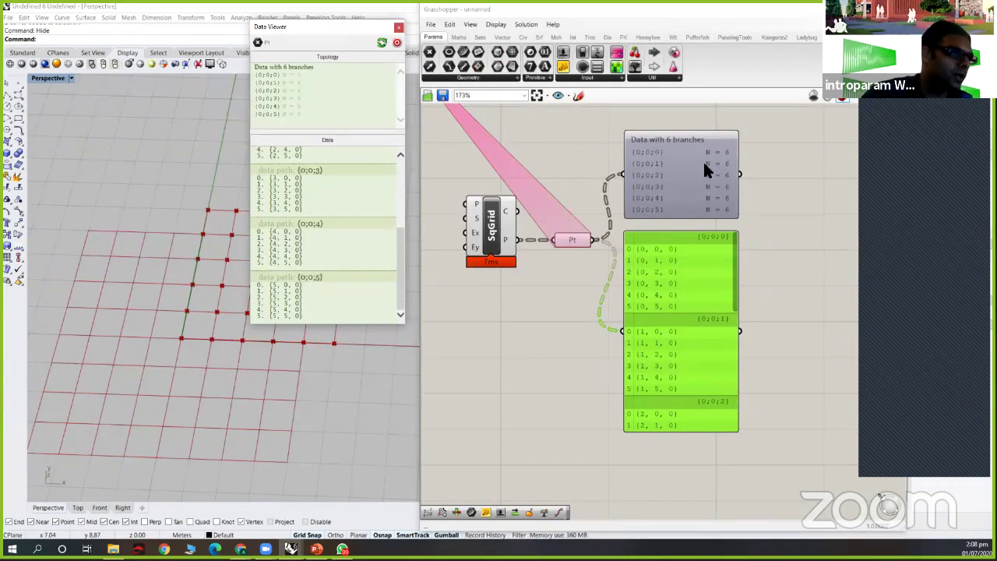
drag(685, 156, 686, 151)
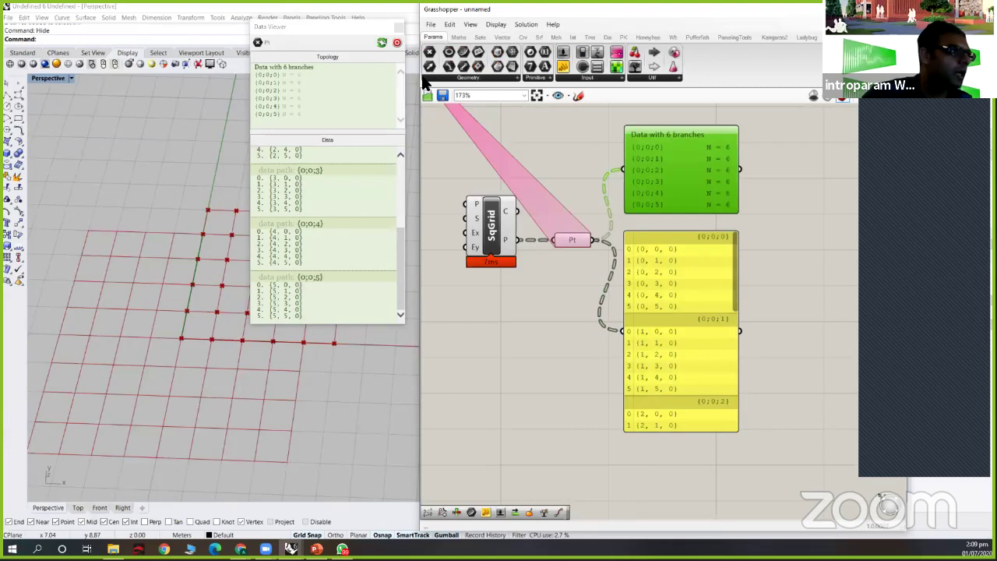
- Inspect the square grid's cell output (C) in the Data Viewer and close the viewer
drag(397, 42, 511, 210)
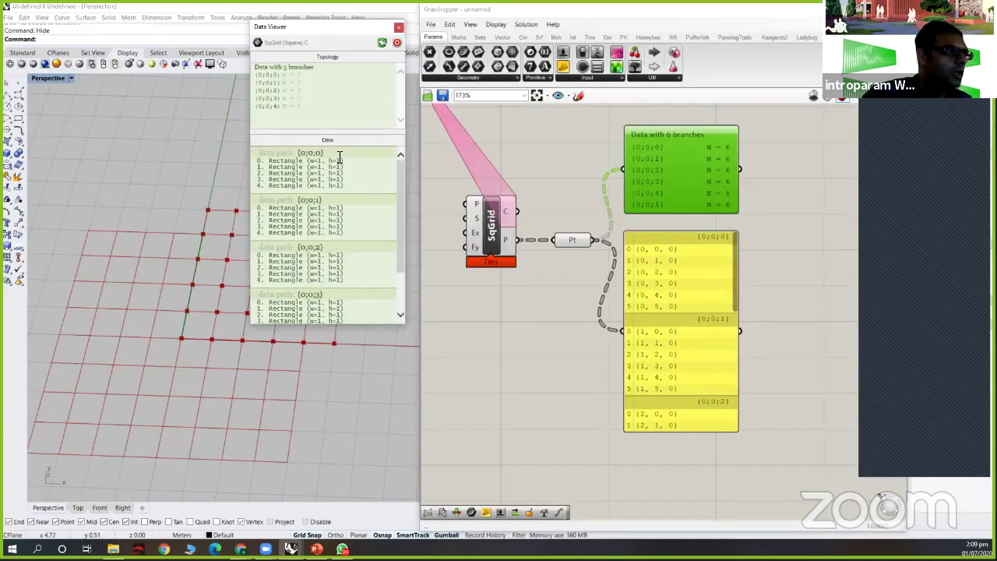
click(398, 28)
click(550, 174)
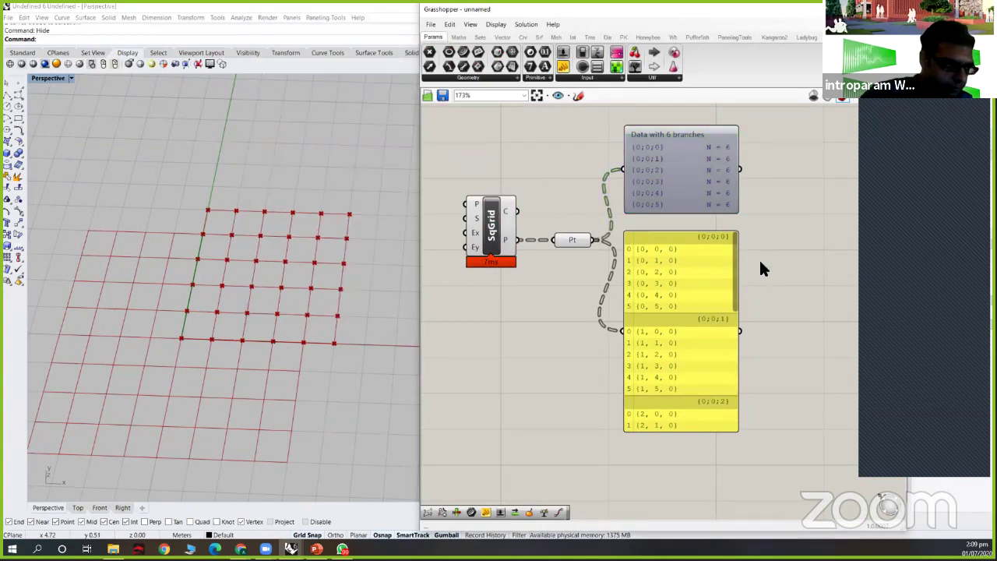
- Add a Tree Branch component to the canvas beside the Param Viewer
scroll(763, 271, down, 3)
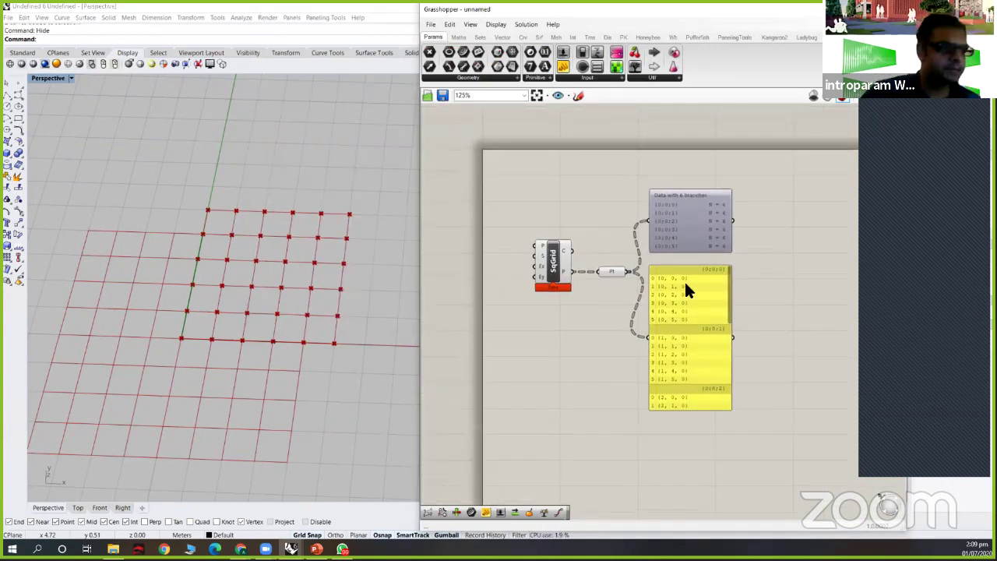
scroll(684, 287, up, 3)
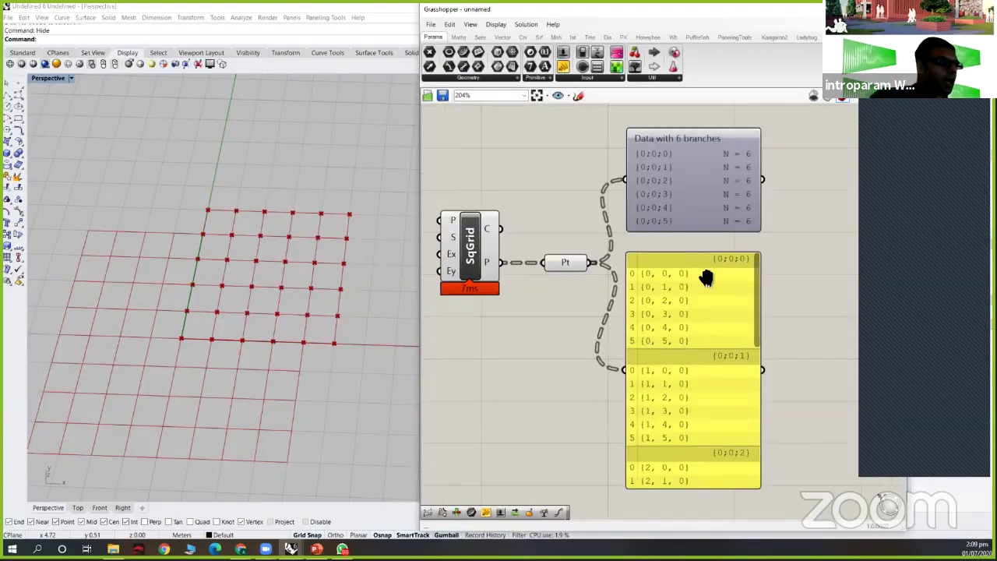
right_drag(327, 314, 319, 231)
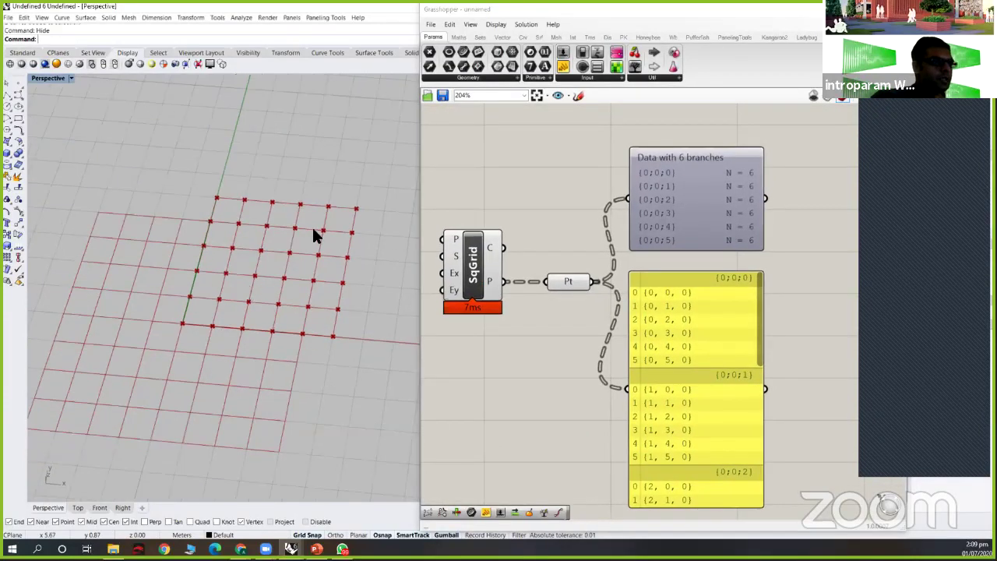
right_drag(329, 272, 322, 267)
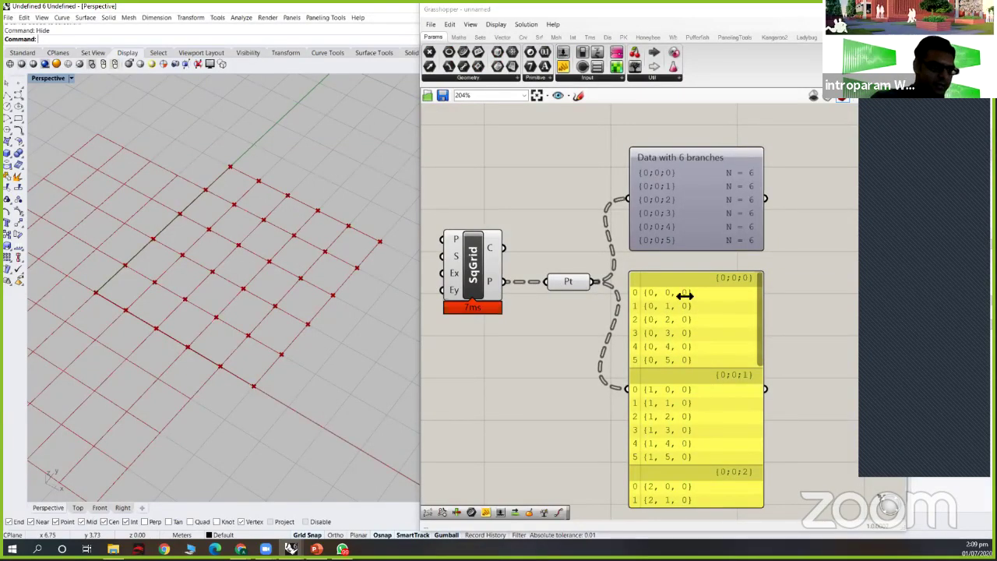
scroll(776, 284, down, 3)
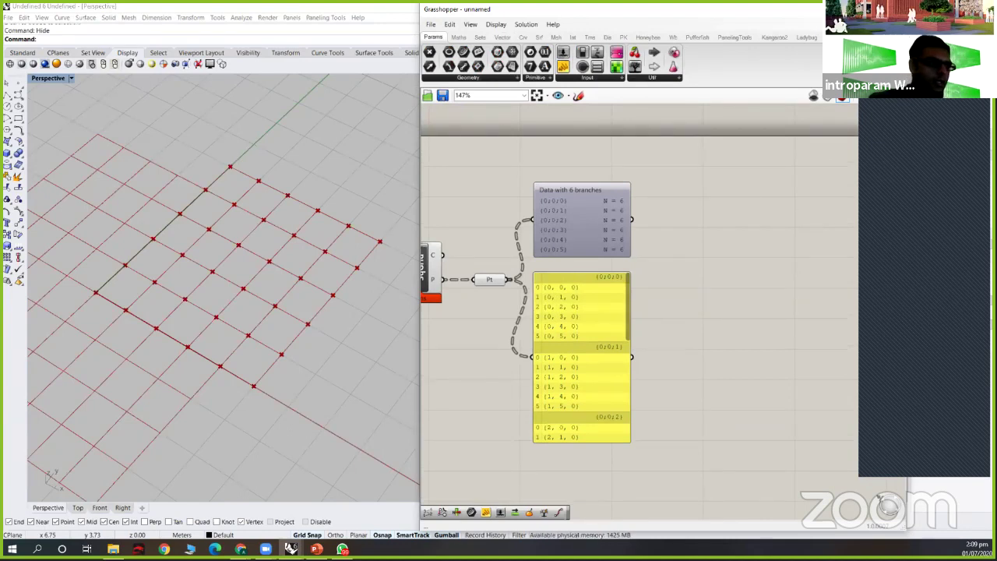
double_click(691, 251)
text(tree)
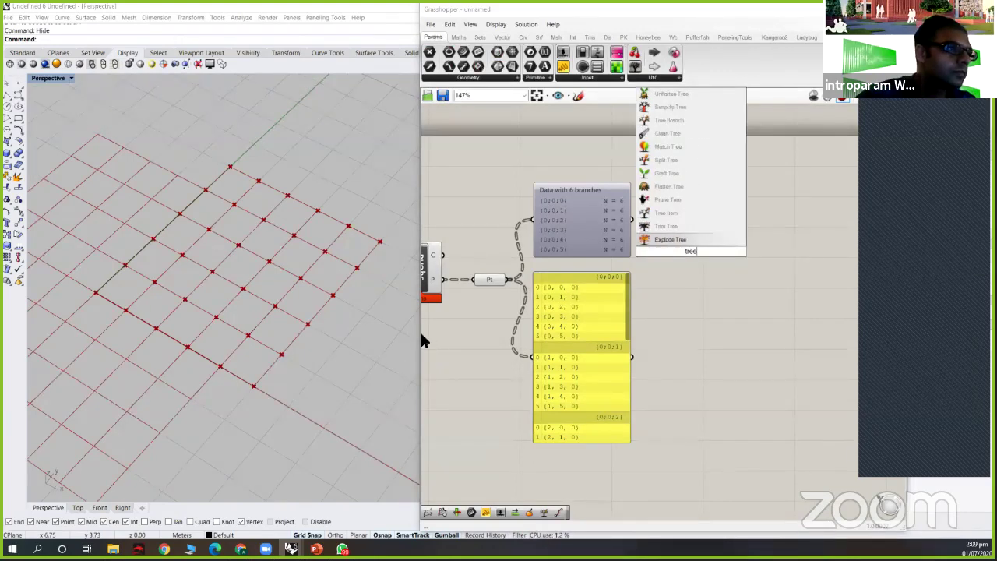
text( bra)
click(667, 236)
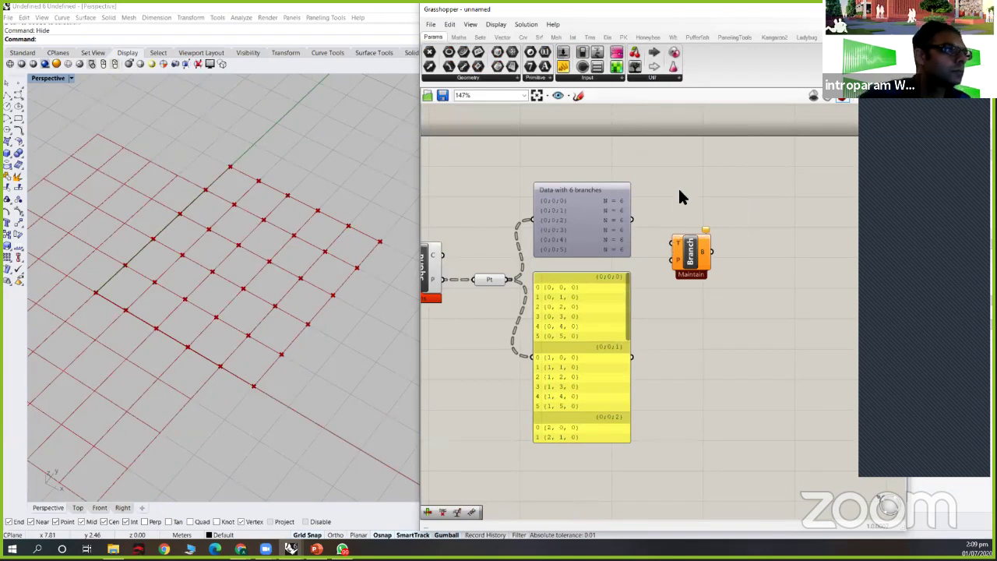
- Locate the Tree Branch component among the Sets category's tree components
click(501, 37)
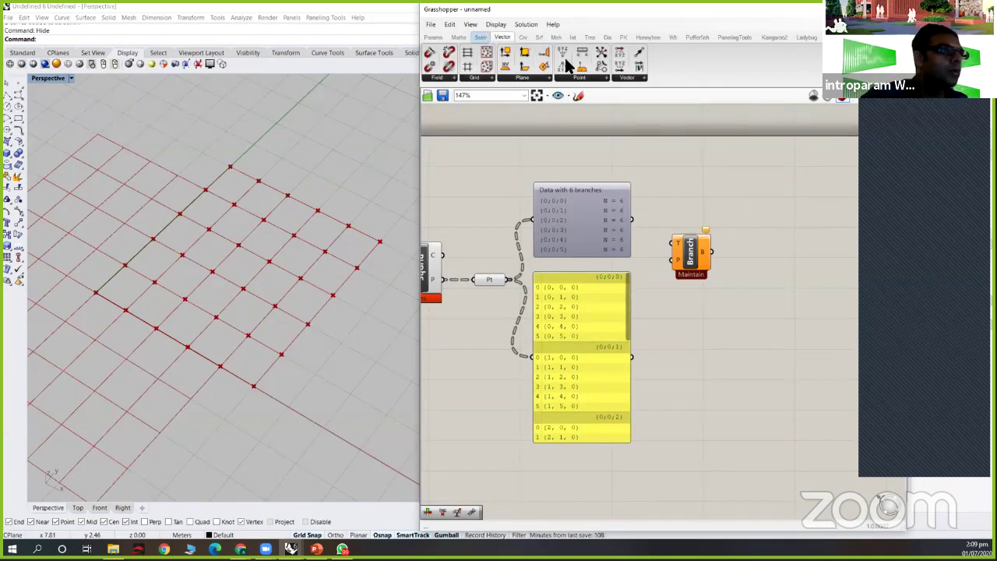
click(480, 36)
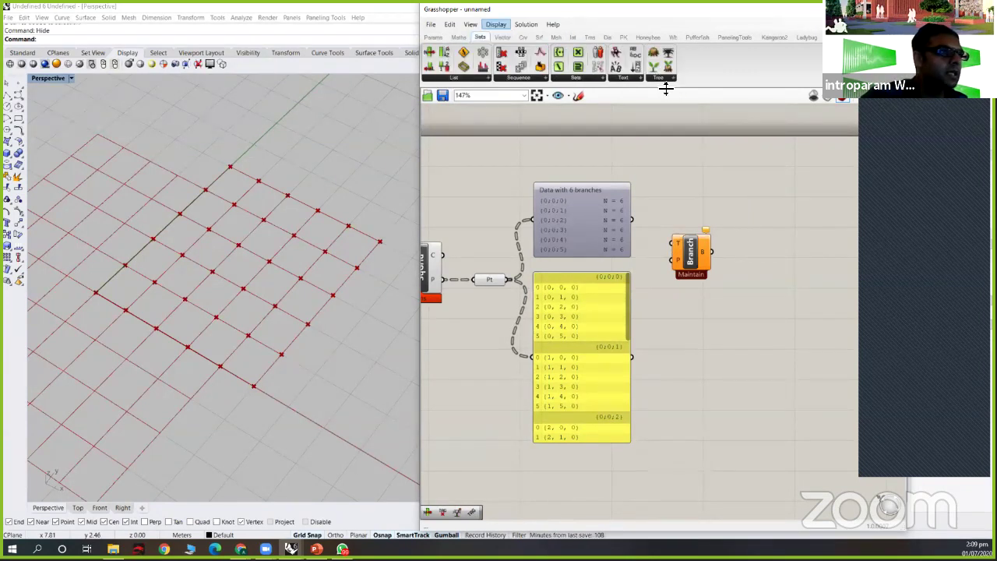
click(657, 79)
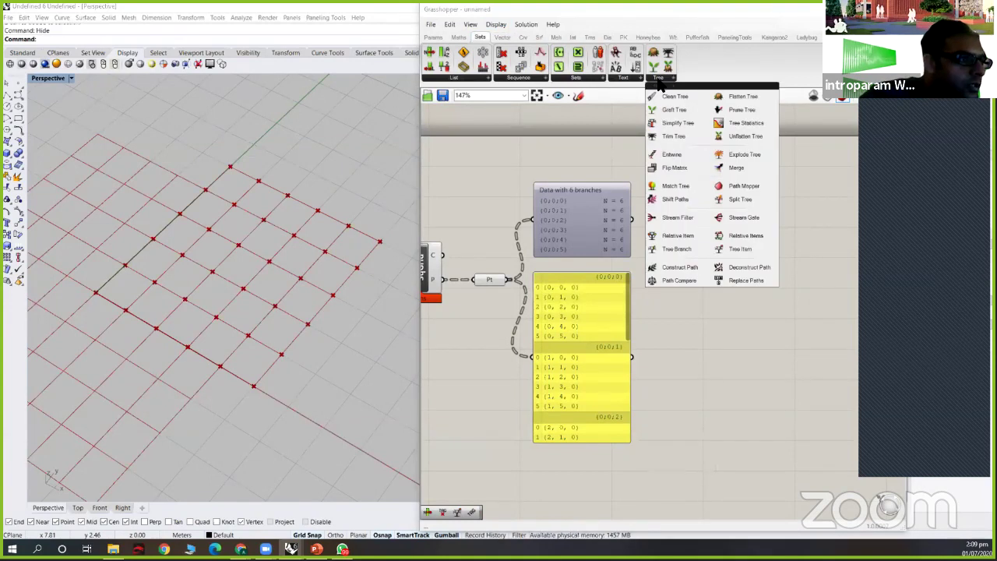
click(676, 248)
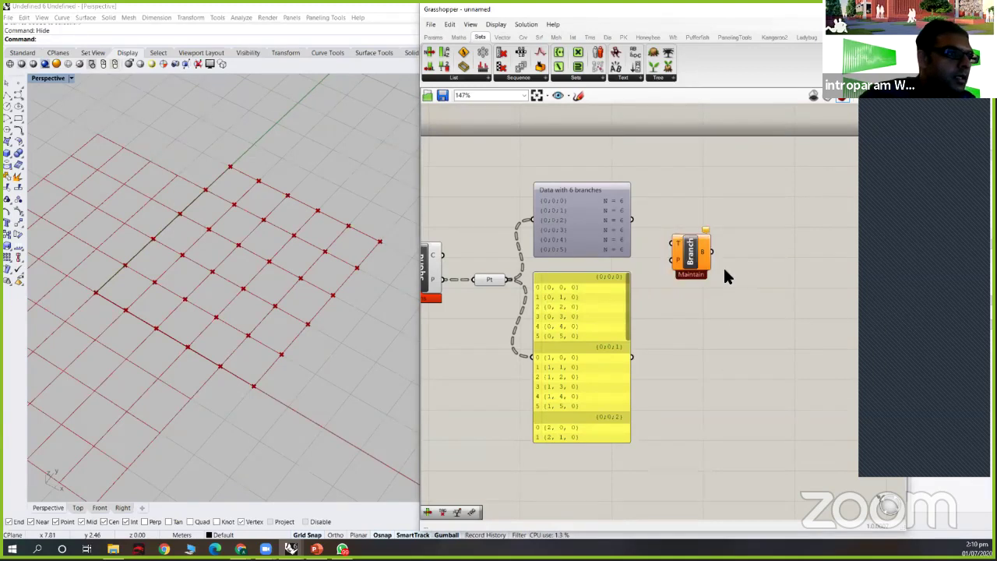
- Connect the Point parameter to the Tree Branch component's T input and move the component farther away from the Param Viewer
click(742, 219)
drag(742, 218, 757, 210)
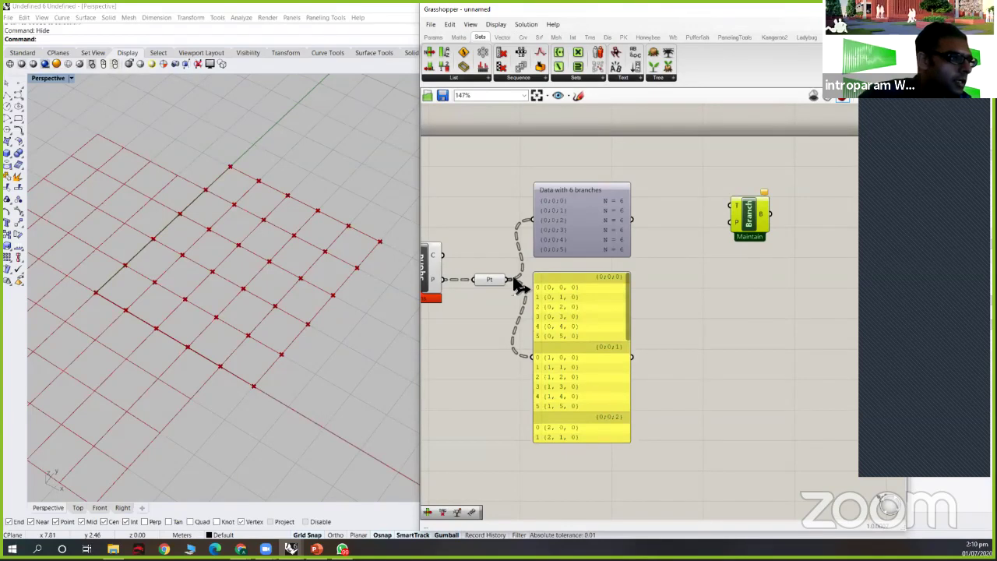
drag(745, 203, 791, 202)
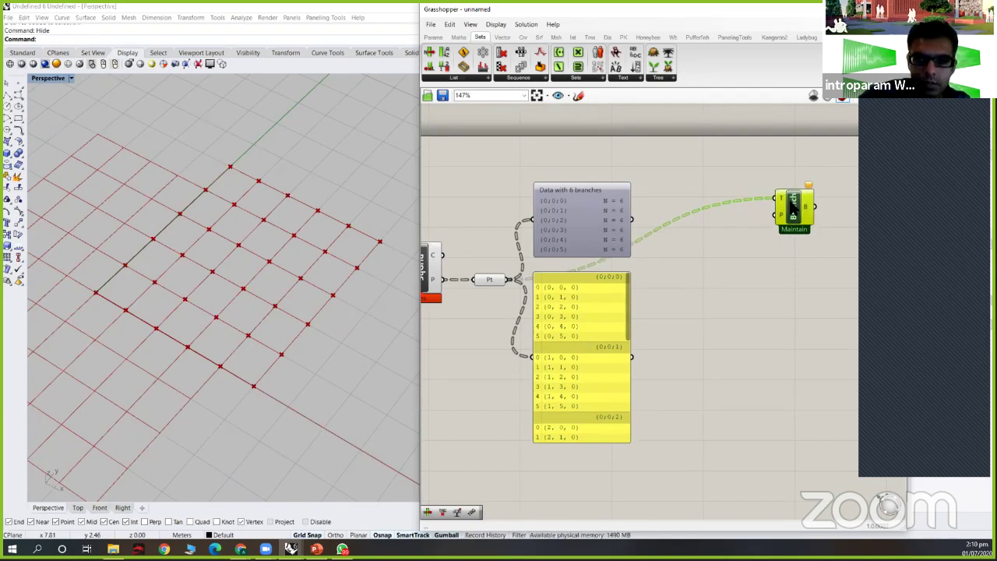
click(480, 274)
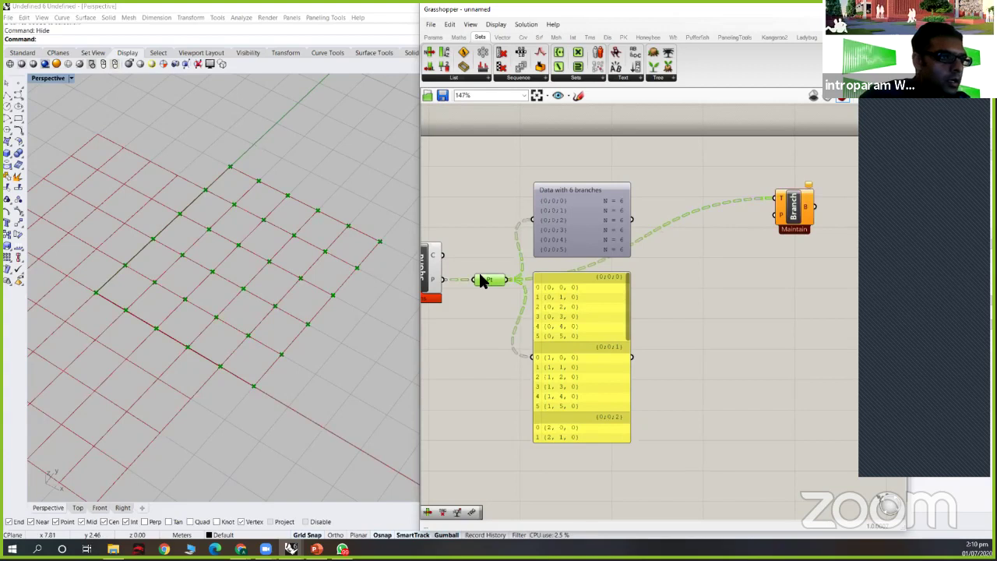
click(809, 187)
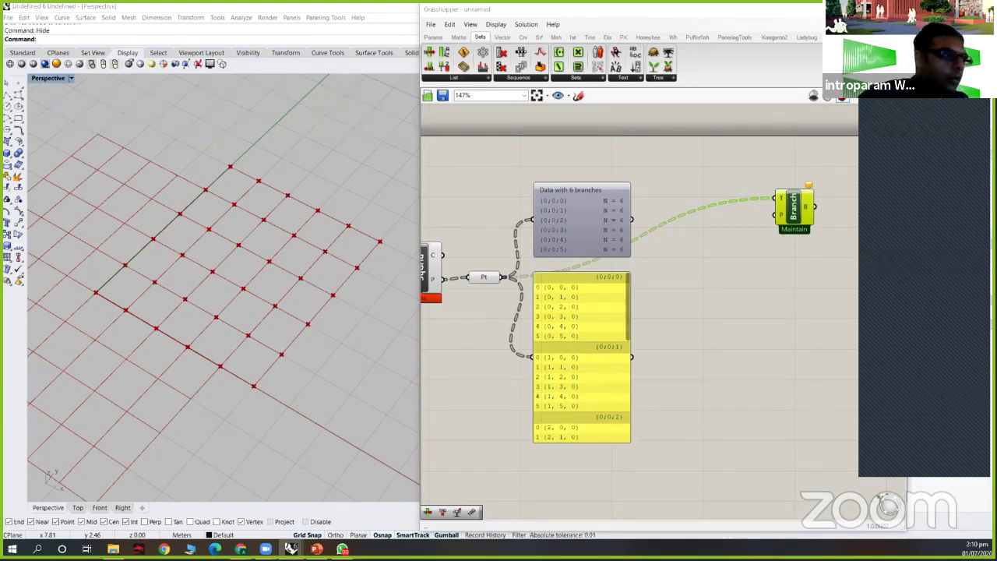
drag(799, 212, 815, 210)
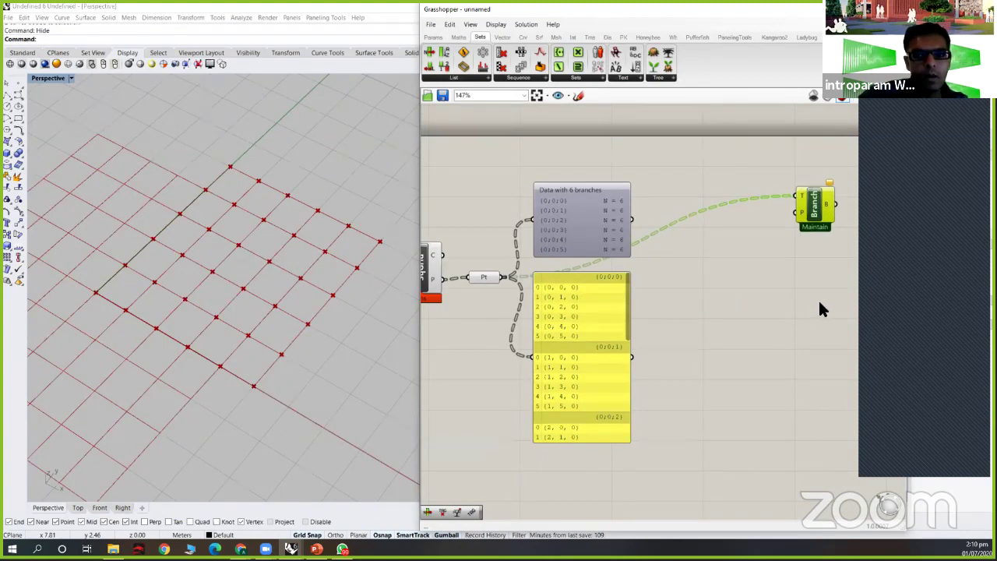
- Circle the first row of grid points along the green axis with a red freehand annotation
right_drag(312, 296, 351, 305)
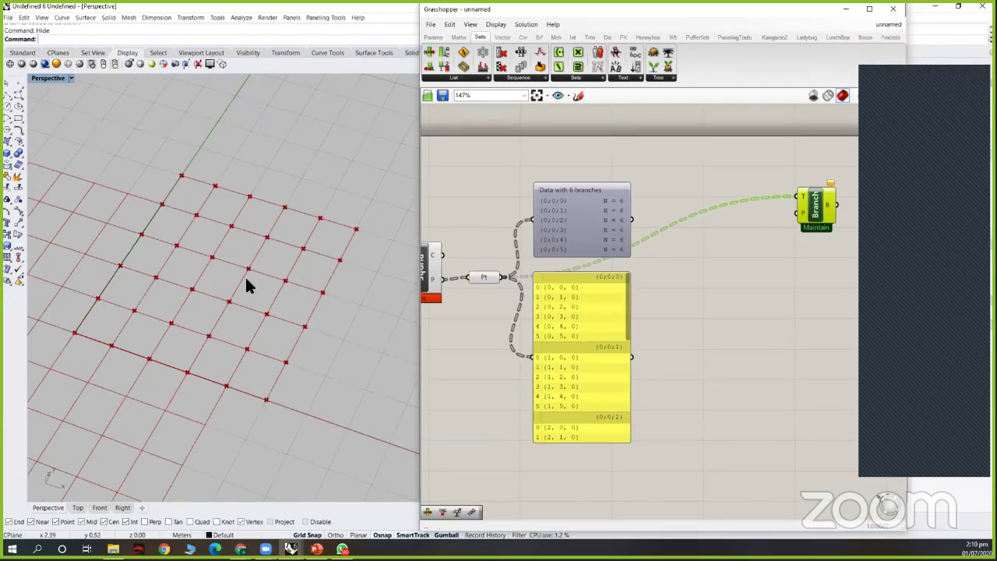
right_drag(249, 297, 308, 277)
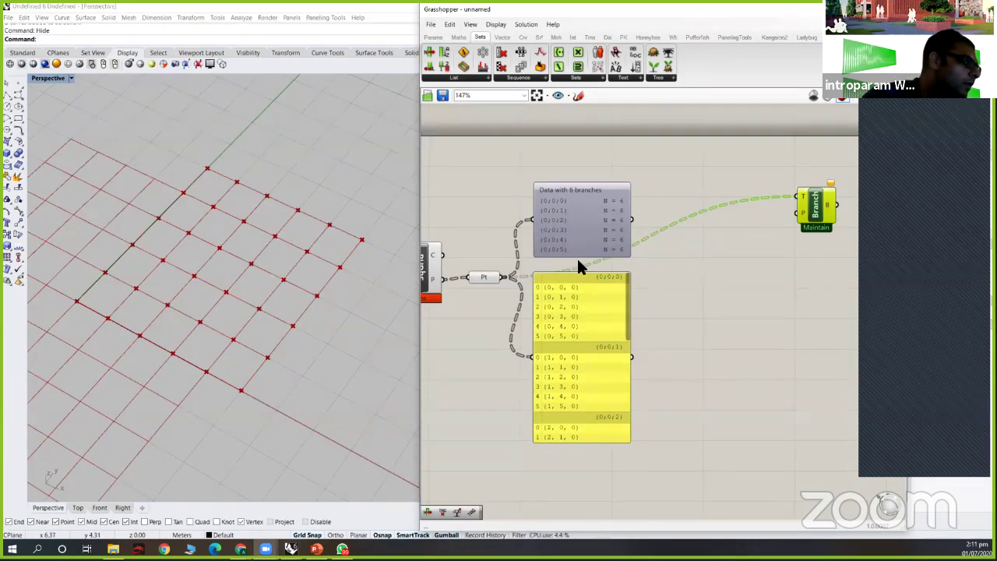
drag(80, 306, 98, 300)
drag(134, 265, 167, 224)
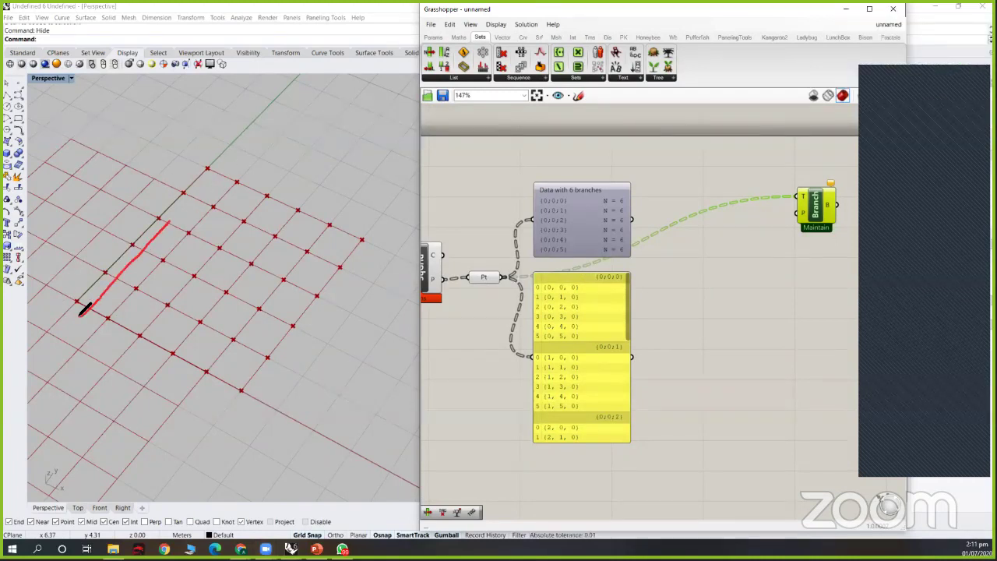
mouse_move(168, 224)
mouse_down()
mouse_move(191, 198)
mouse_move(78, 314)
mouse_up()
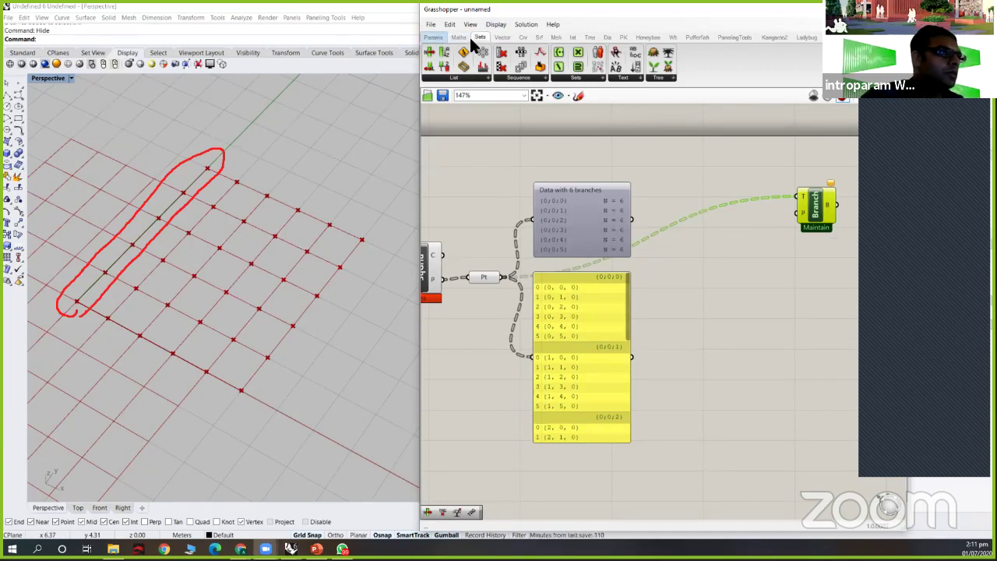
- Move the Tree Branch component slightly closer to the Param Viewer and select the square grid component
click(433, 37)
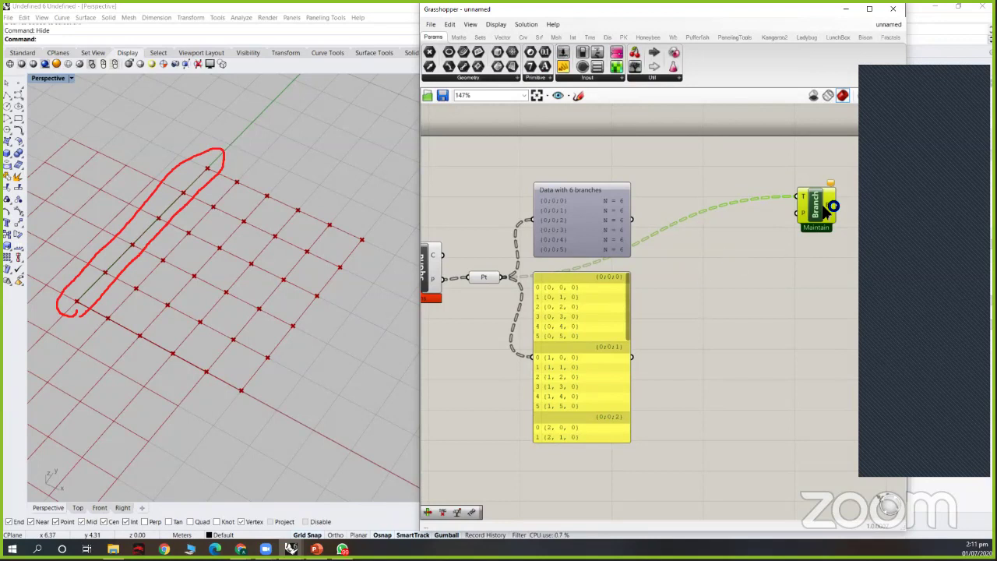
drag(823, 206, 803, 208)
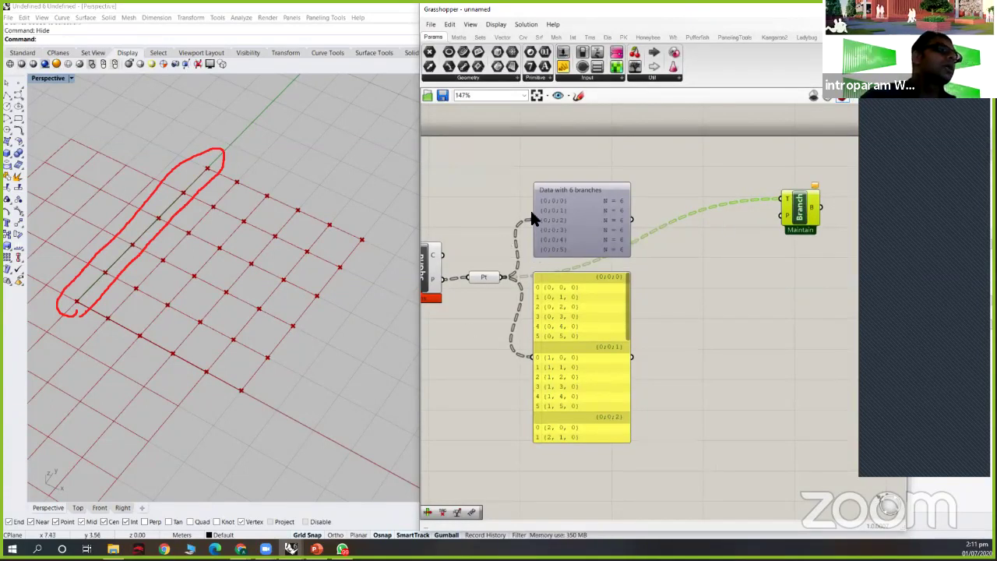
right_drag(514, 316, 489, 275)
click(490, 275)
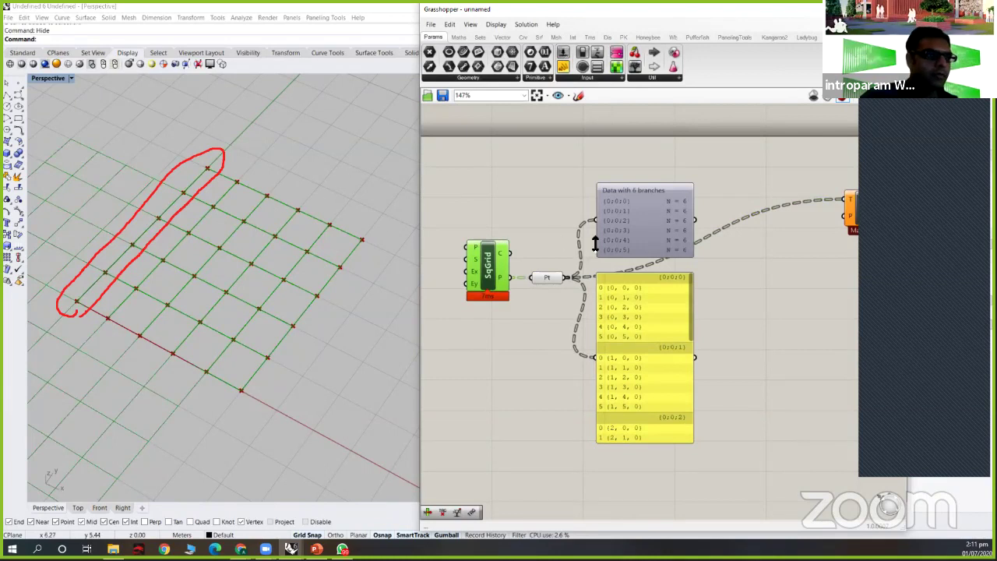
scroll(593, 243, down, 1)
right_drag(762, 208, 723, 211)
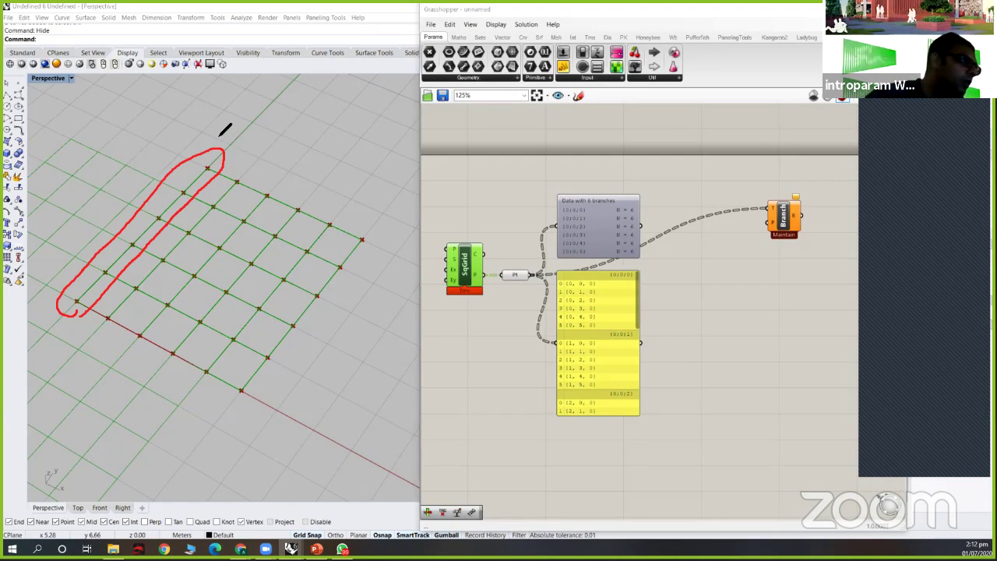
- Annotate the second and third rows of grid points with loops, add an arrow across the rest, and label the branches B0 and B5
mouse_move(246, 167)
mouse_down()
mouse_move(183, 218)
mouse_move(103, 317)
mouse_move(216, 252)
mouse_move(239, 215)
mouse_move(248, 165)
mouse_up()
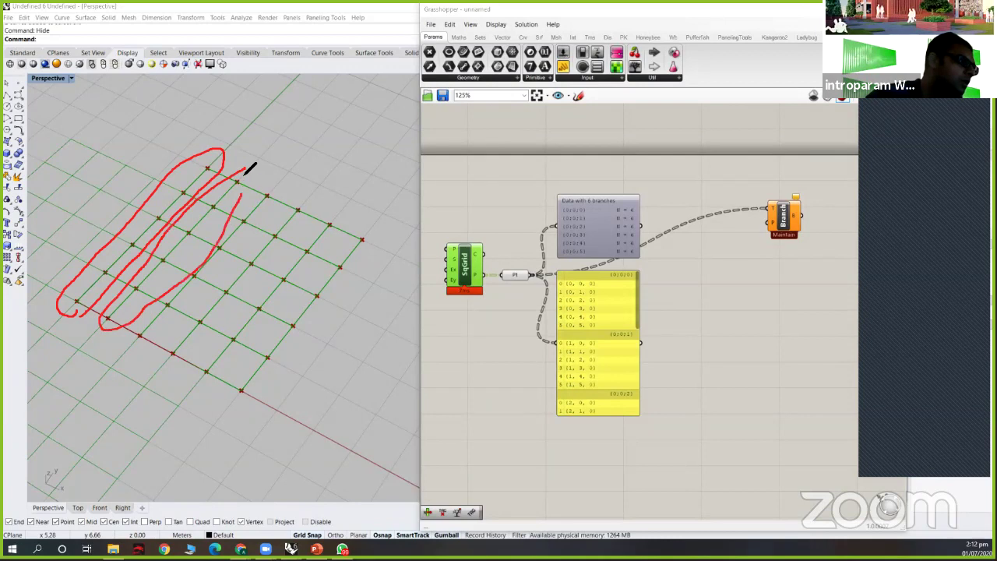
mouse_move(138, 292)
mouse_down()
mouse_move(263, 200)
mouse_move(240, 200)
mouse_move(145, 307)
mouse_move(138, 351)
mouse_move(269, 220)
mouse_move(280, 192)
mouse_move(363, 207)
mouse_move(344, 215)
mouse_up()
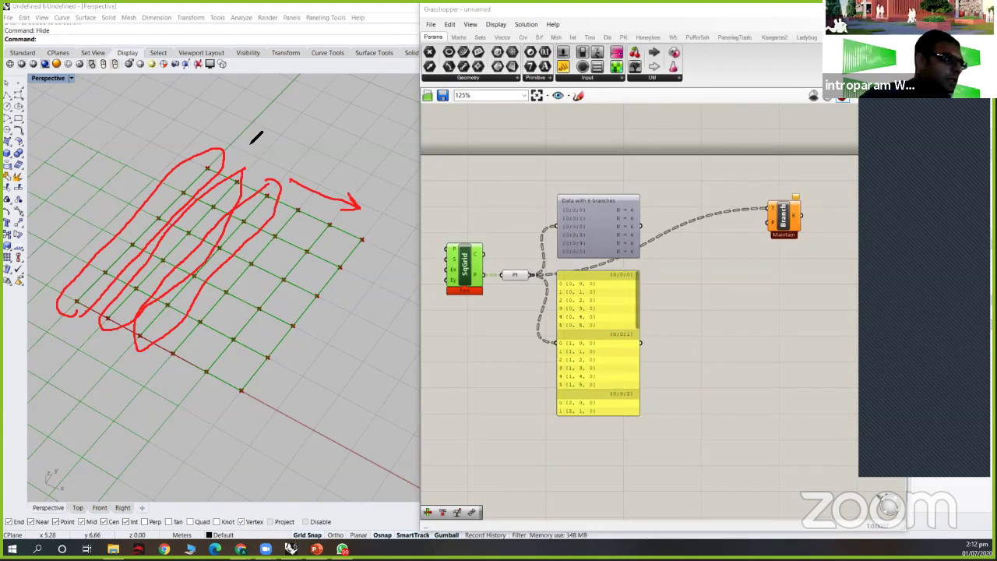
mouse_move(225, 139)
mouse_down()
mouse_move(238, 137)
mouse_move(239, 118)
mouse_move(230, 135)
mouse_up()
drag(371, 210, 382, 231)
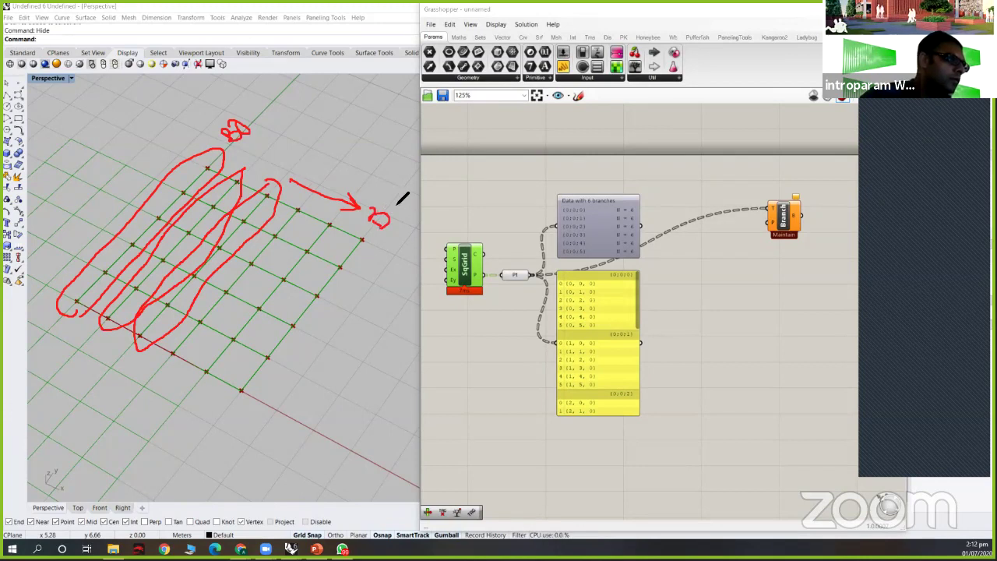
mouse_move(389, 194)
mouse_down()
mouse_move(401, 208)
mouse_move(392, 218)
mouse_up()
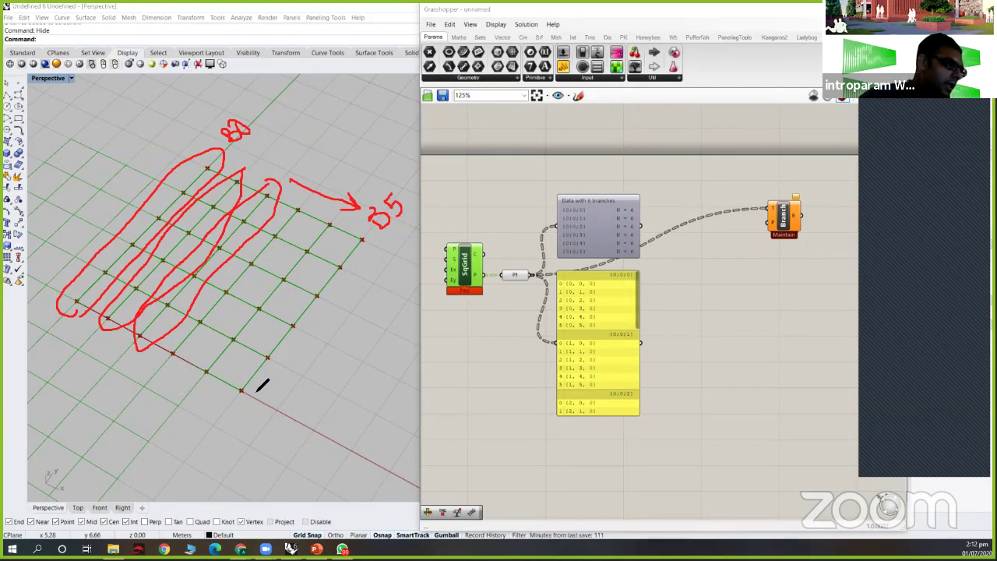
- Number the points along the last branch of the grid in sequence, starting from 0 at the red axis
drag(252, 401, 253, 394)
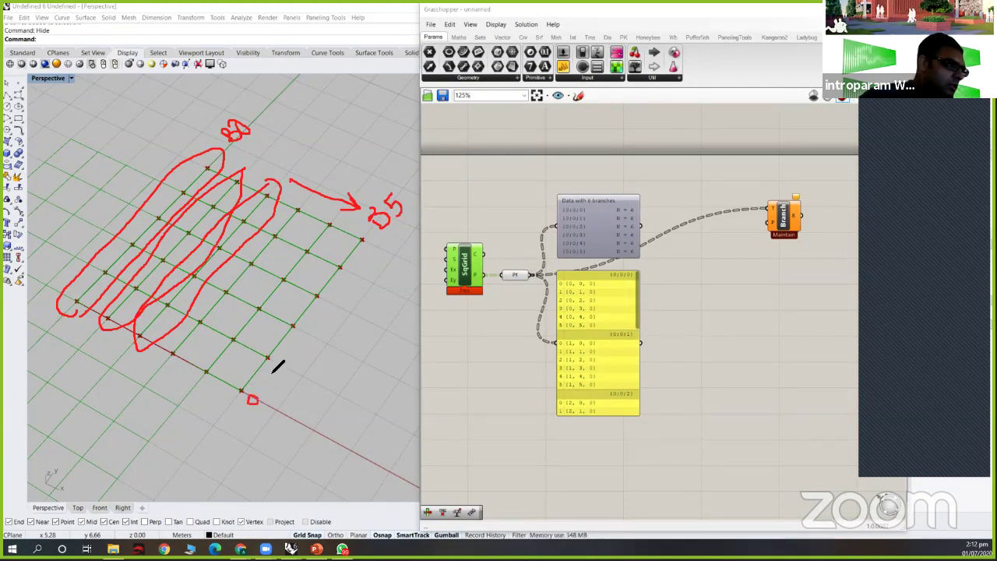
drag(285, 363, 276, 370)
drag(302, 327, 319, 340)
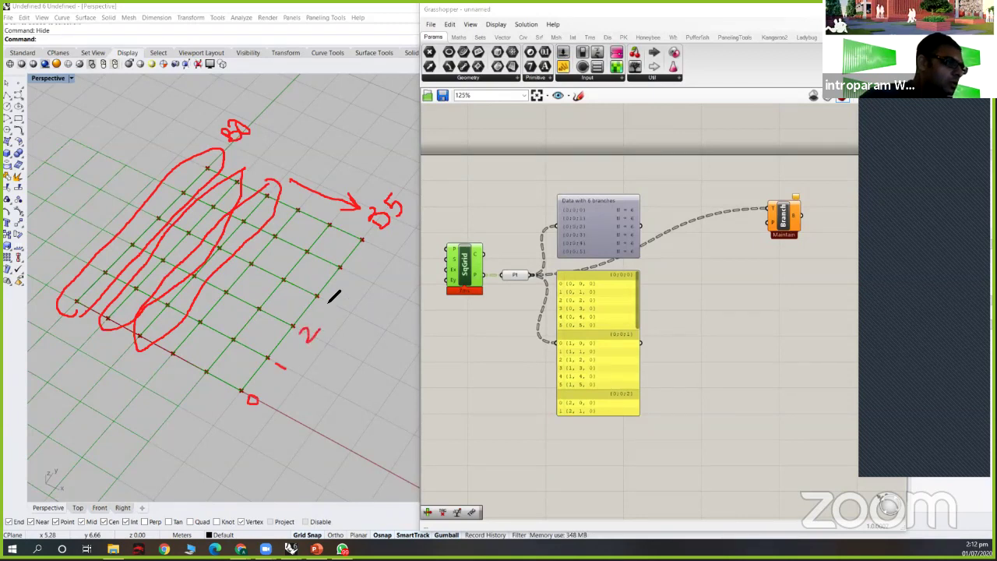
mouse_move(326, 301)
mouse_down()
mouse_move(350, 289)
mouse_move(337, 310)
mouse_up()
mouse_move(360, 268)
mouse_down()
mouse_move(373, 282)
mouse_move(364, 290)
mouse_up()
mouse_move(379, 244)
mouse_down()
mouse_move(401, 265)
mouse_move(370, 271)
mouse_up()
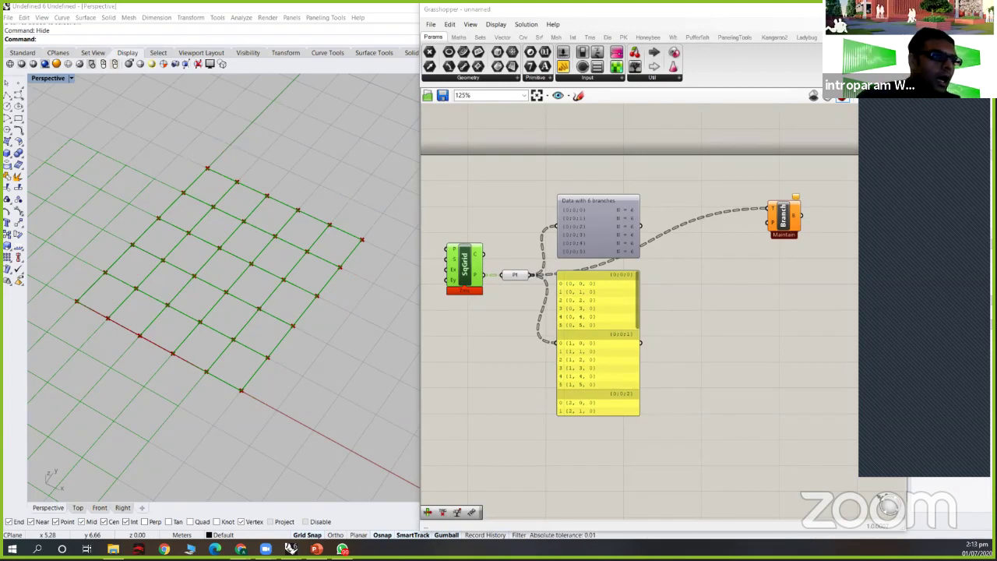
- Nudge the Tree Branch component and examine its T input up close
drag(784, 220, 779, 225)
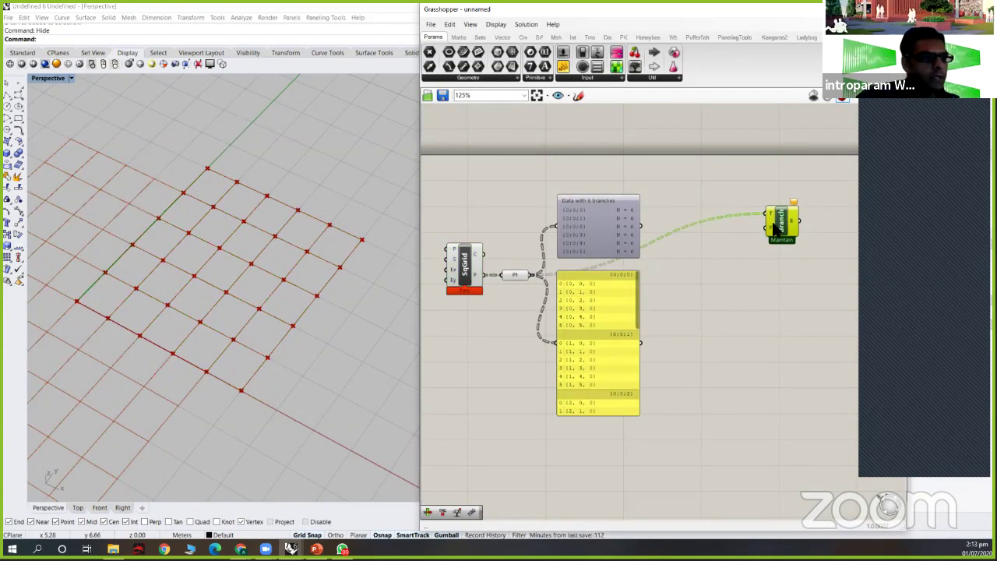
scroll(774, 225, up, 1)
scroll(768, 210, up, 2)
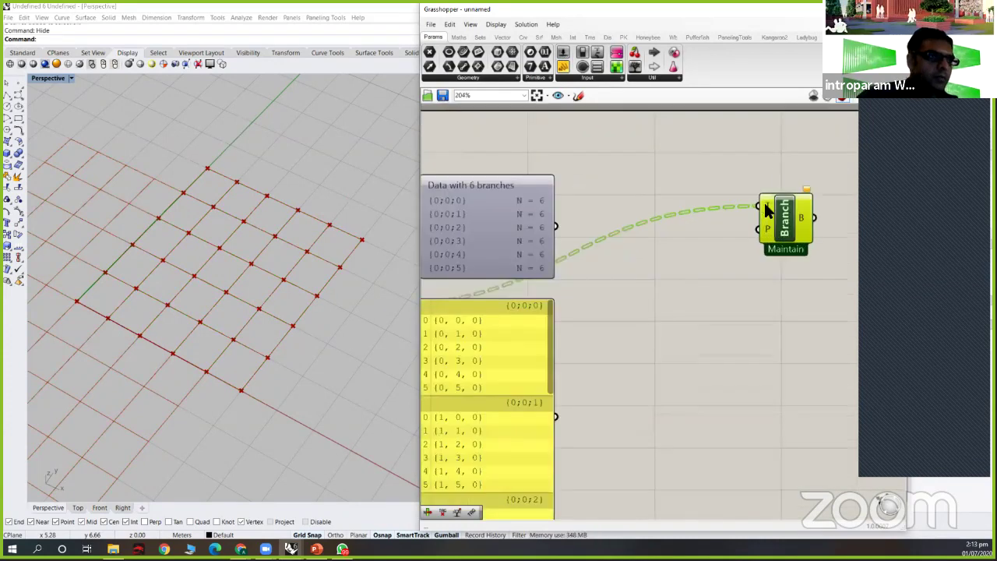
click(768, 208)
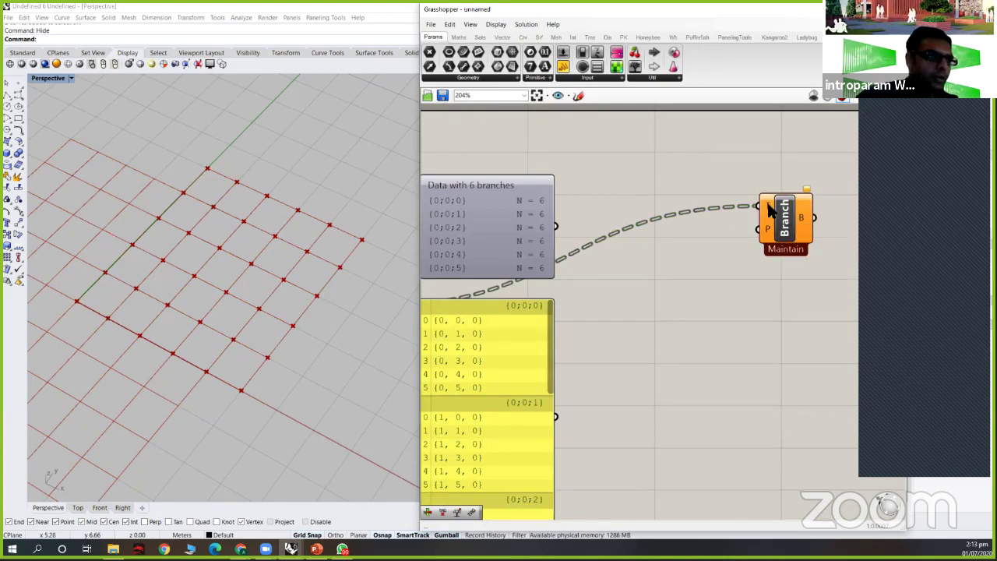
mouse_move(769, 209)
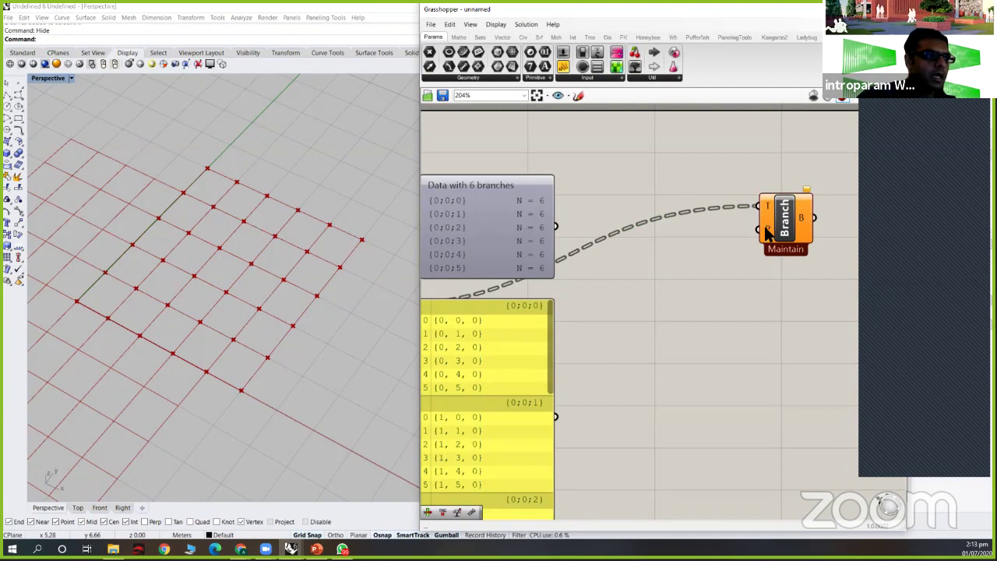
- Open the path collection of the Tree Branch component's P input and add {0;0;0} as the first path
right_click(767, 230)
scroll(708, 259, down, 1)
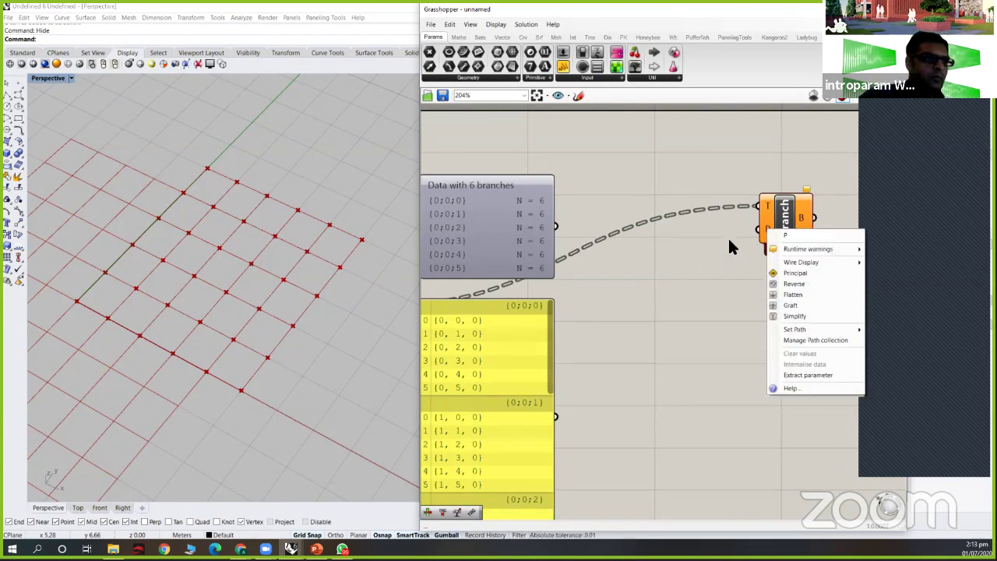
scroll(811, 335, down, 1)
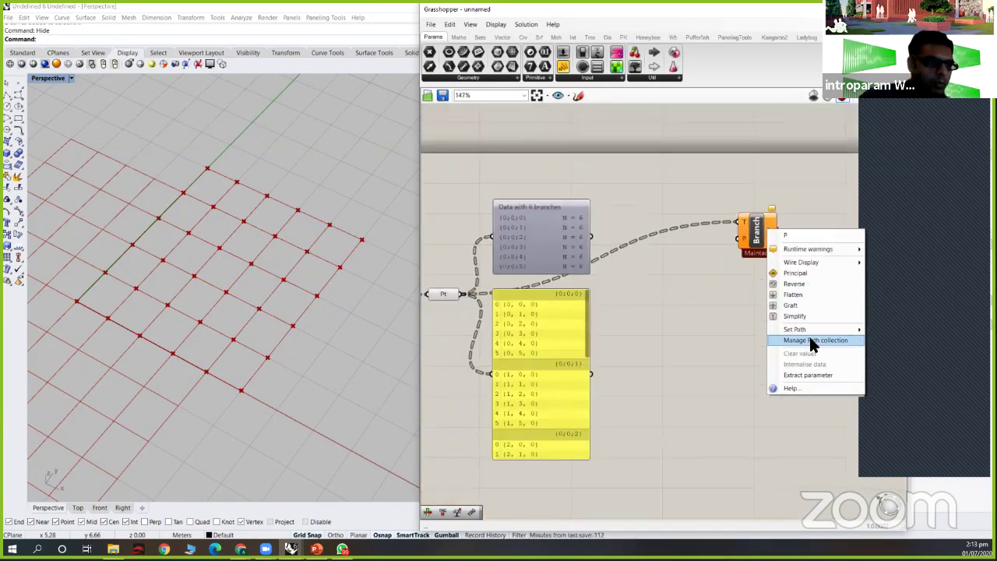
click(809, 339)
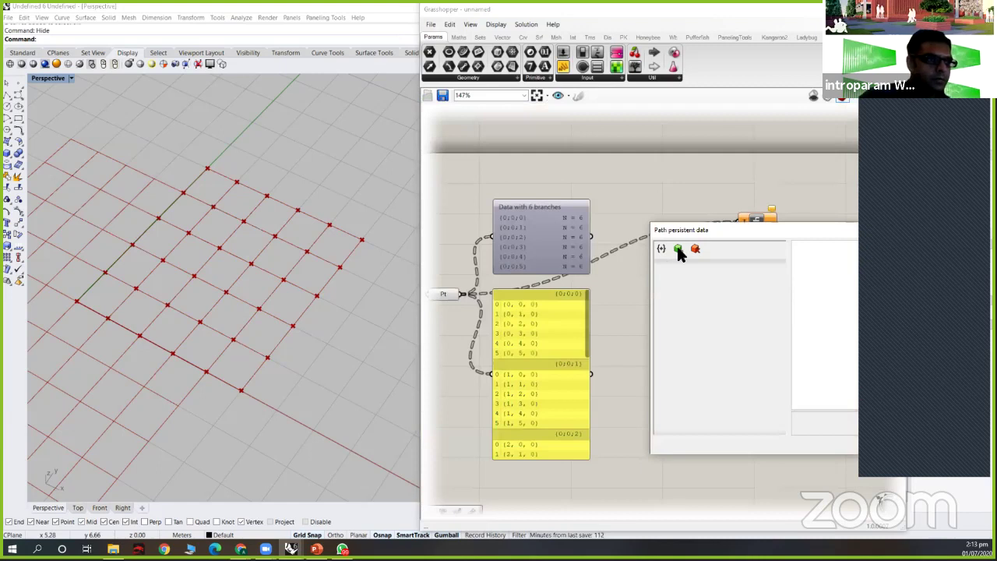
click(678, 249)
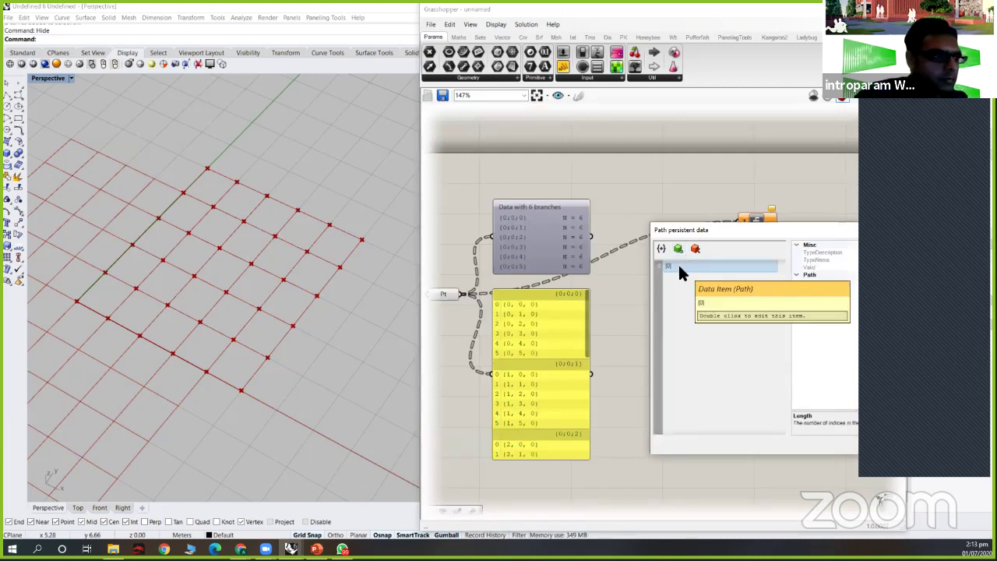
double_click(678, 266)
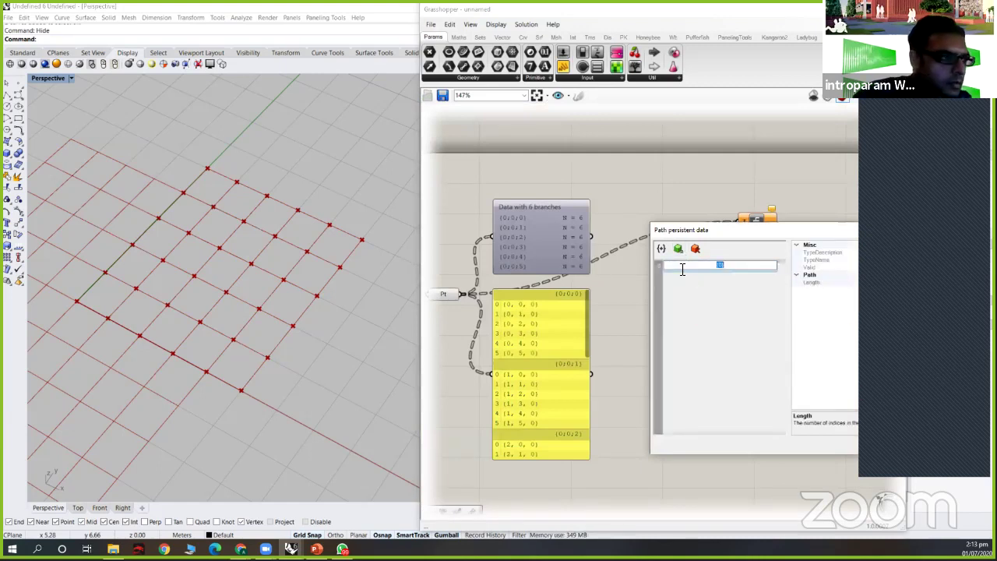
double_click(722, 267)
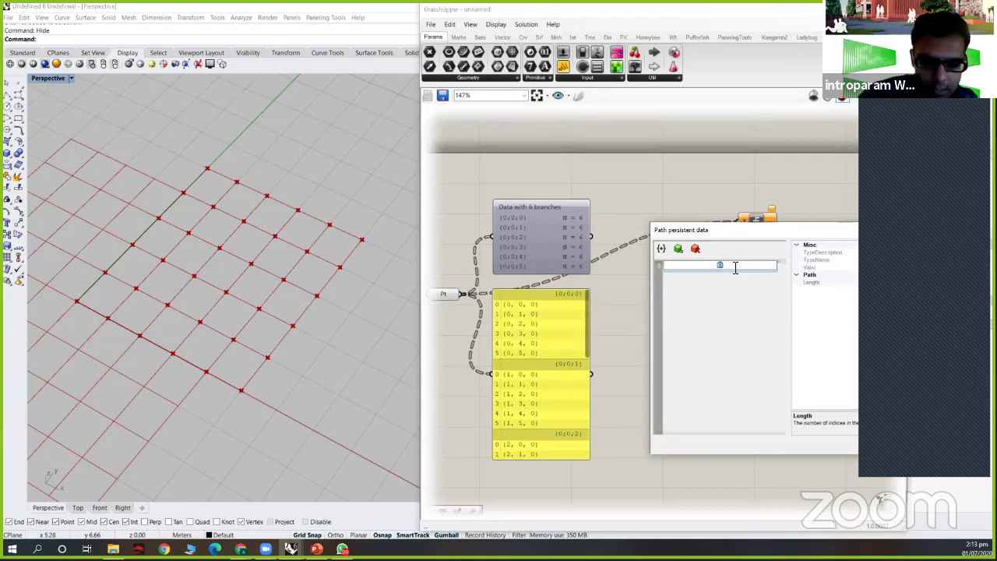
text({0})
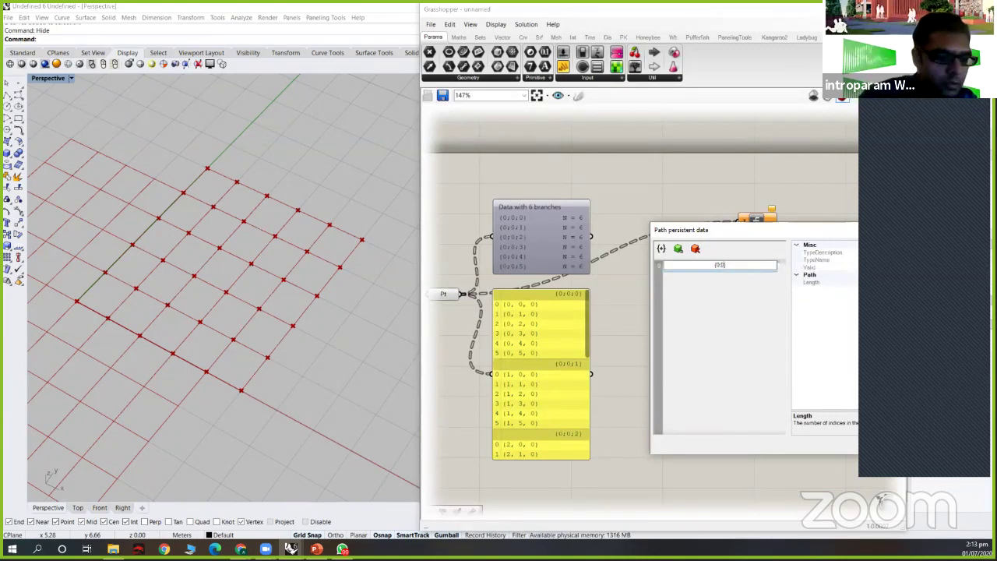
text(;0;0)
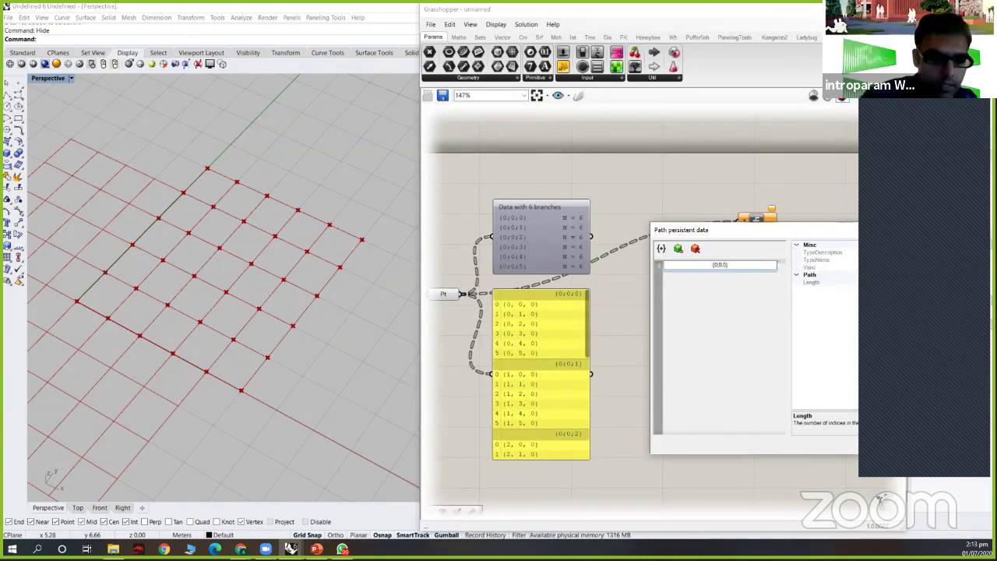
key(Return)
- Add a second path, {0;0;1}, to the persistent path data
click(678, 248)
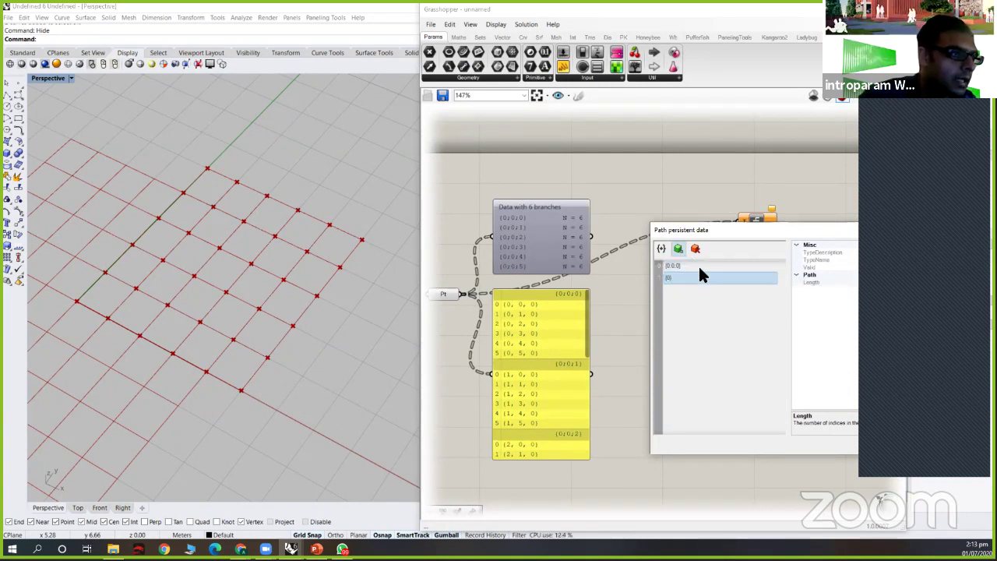
double_click(670, 279)
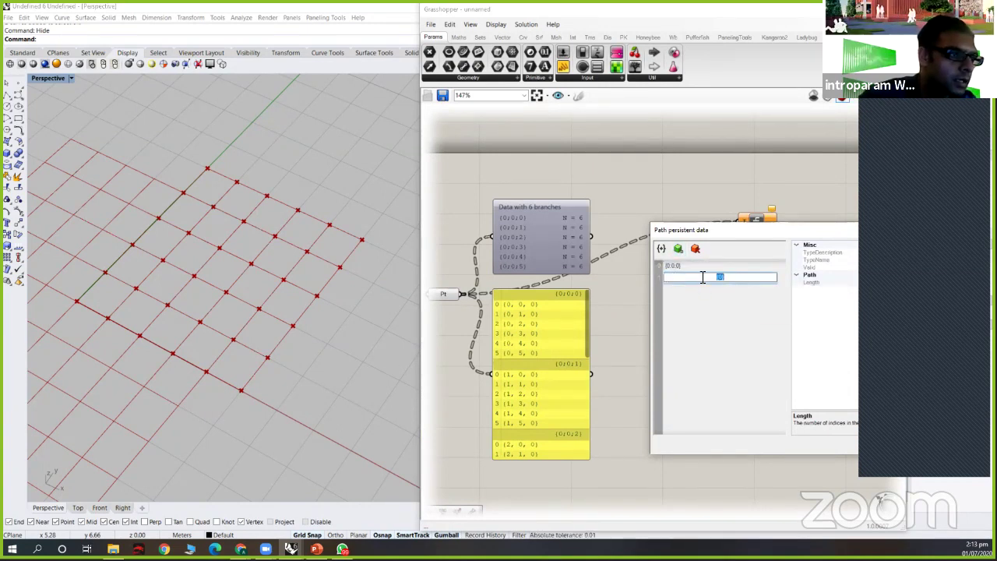
key(BackSpace)
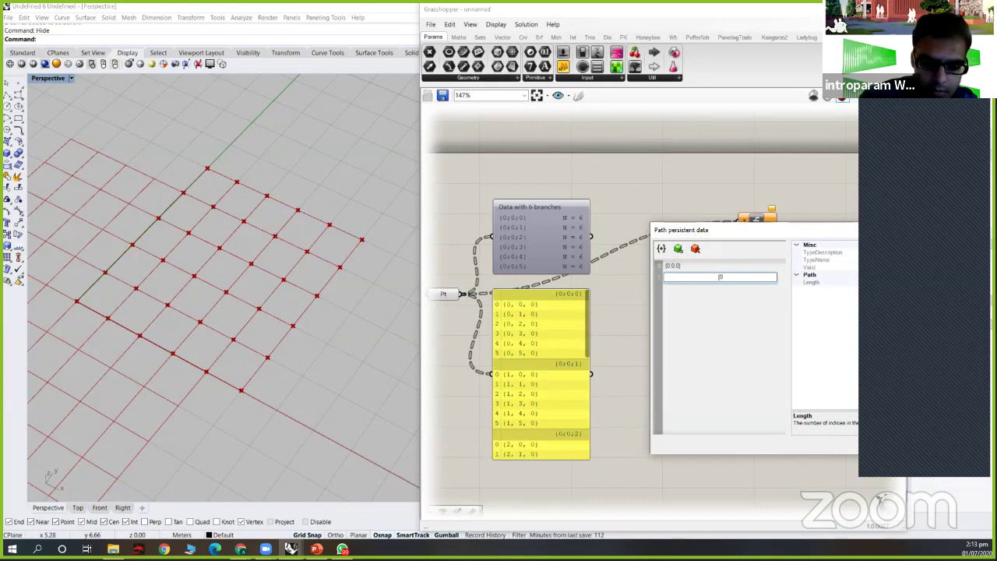
text({0;0)
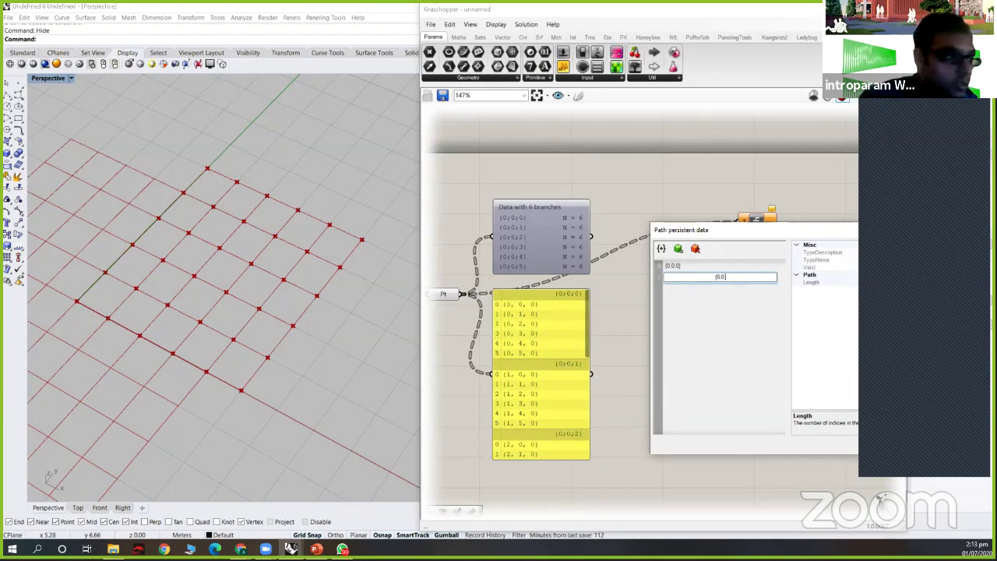
text(;)
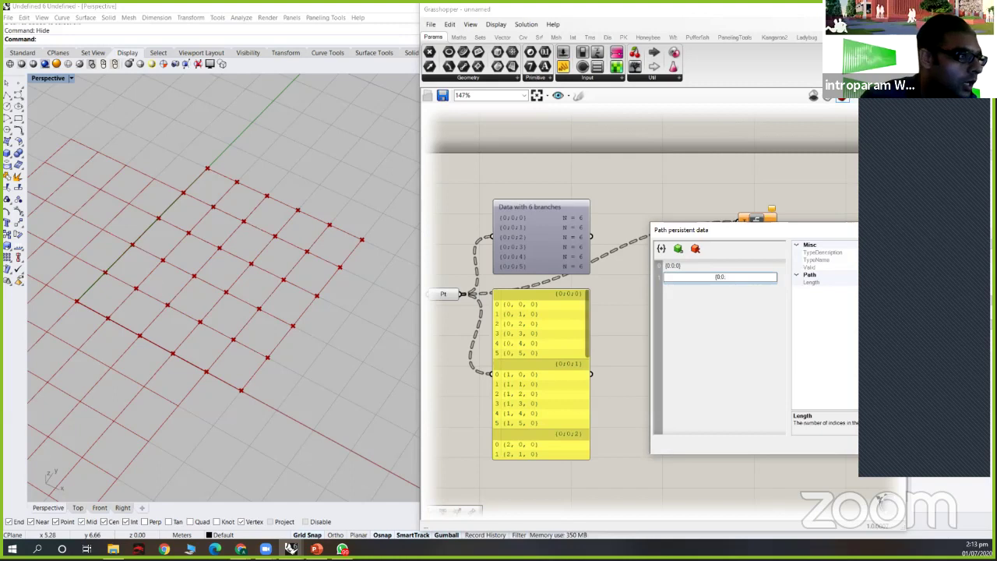
key(BackSpace)
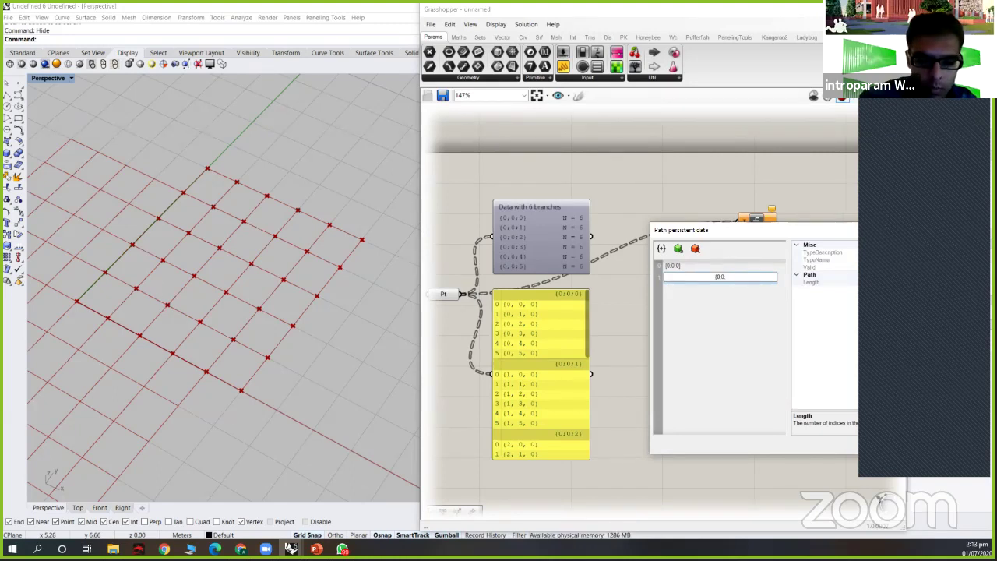
text(;1)
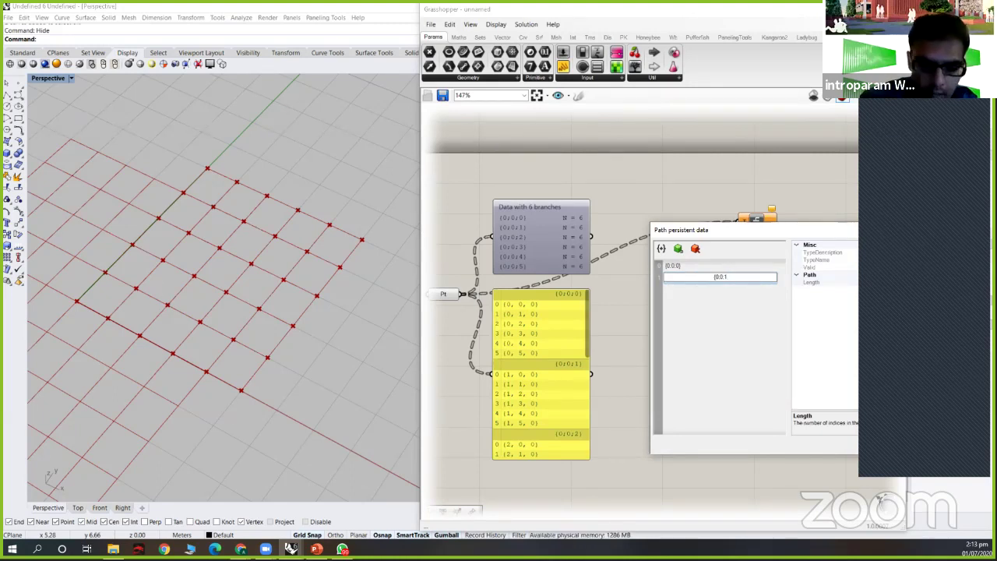
key(Return)
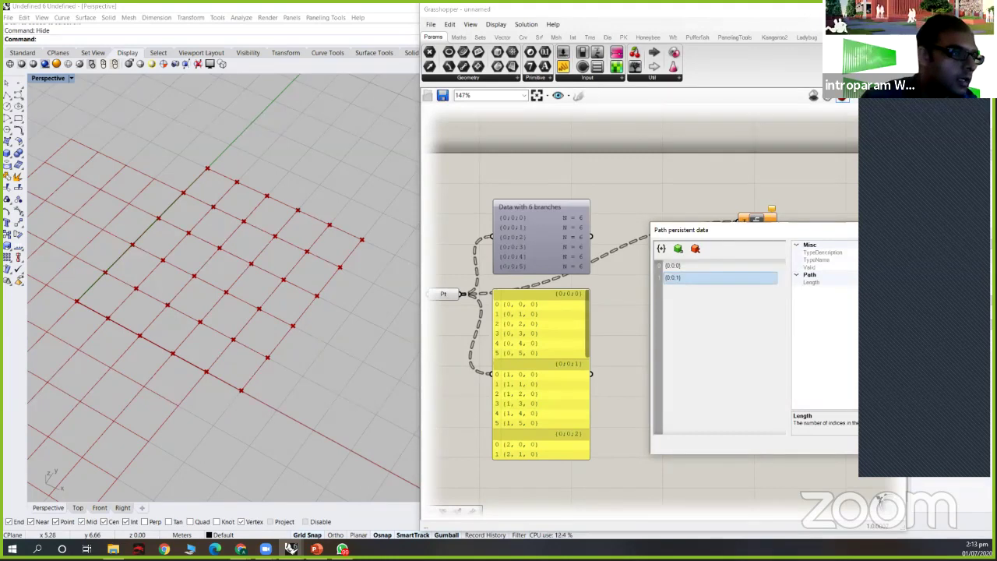
- Add a third path, {0;0;4}, to the persistent path data and accept the collection
click(678, 249)
click(676, 289)
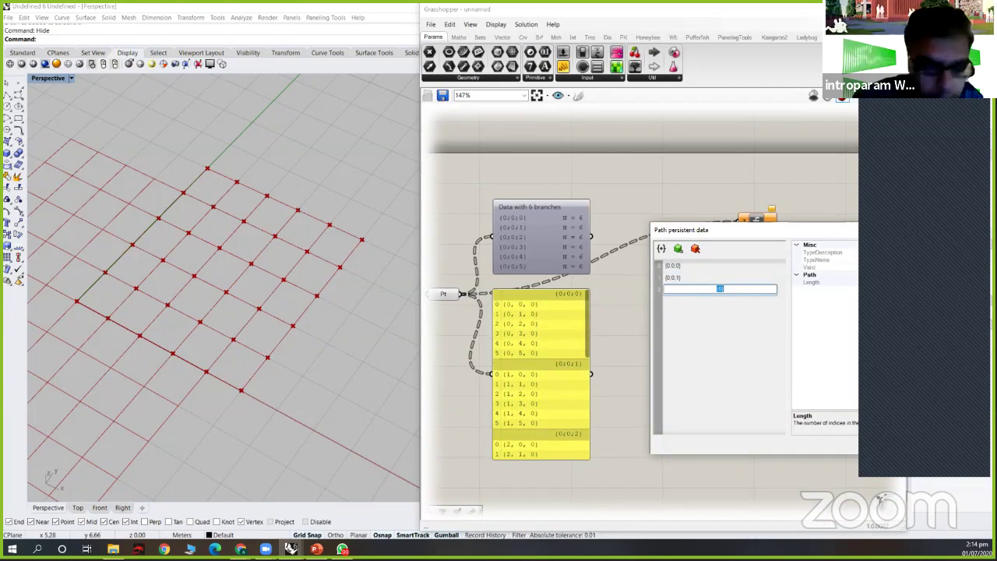
key(BackSpace)
text({0;)
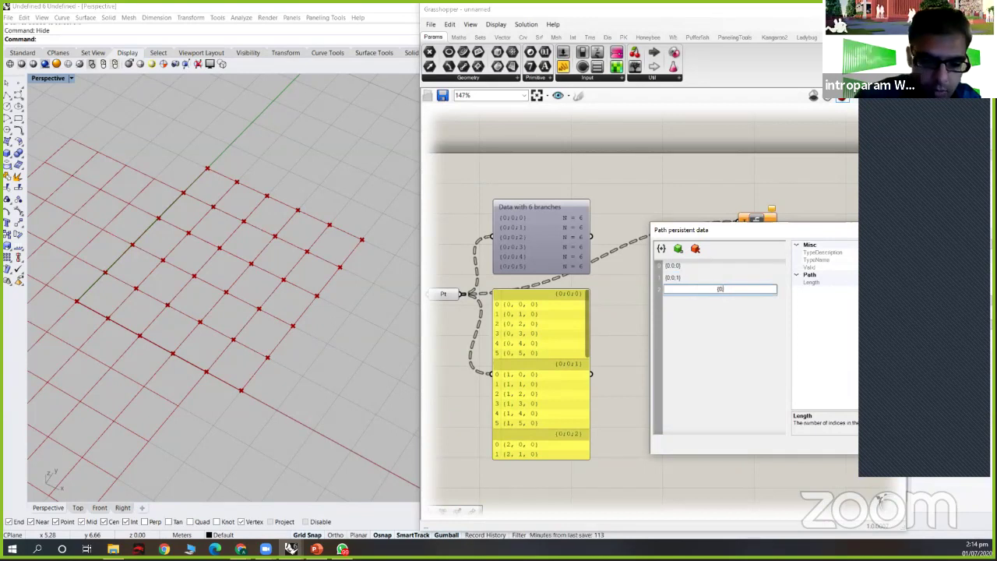
text(0;4)
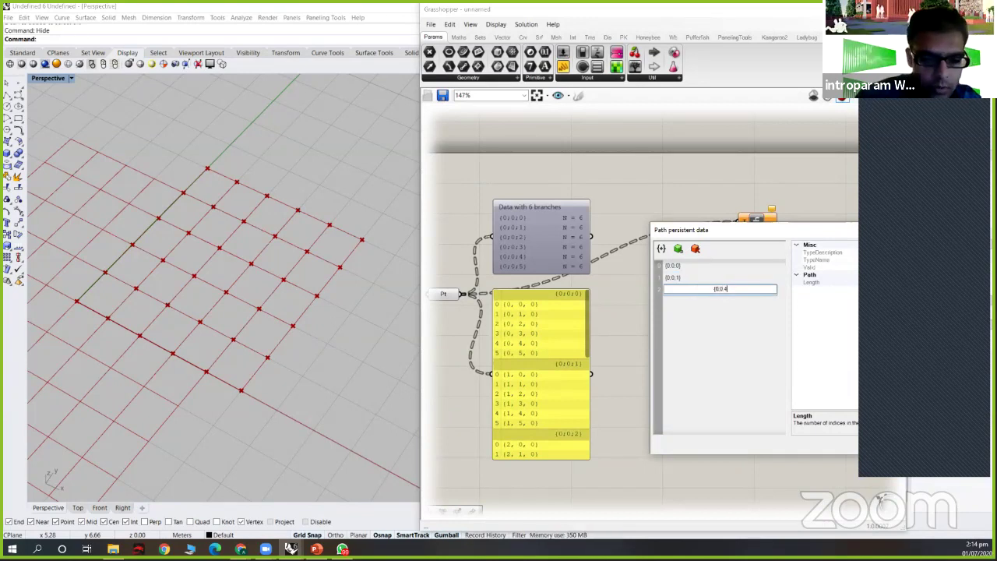
text(})
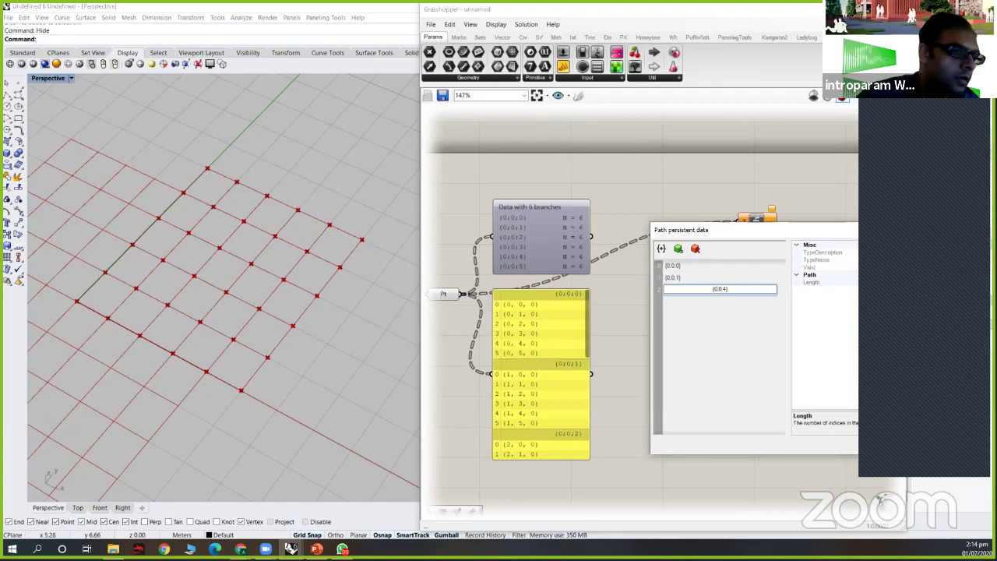
double_click(684, 285)
key(BackSpace)
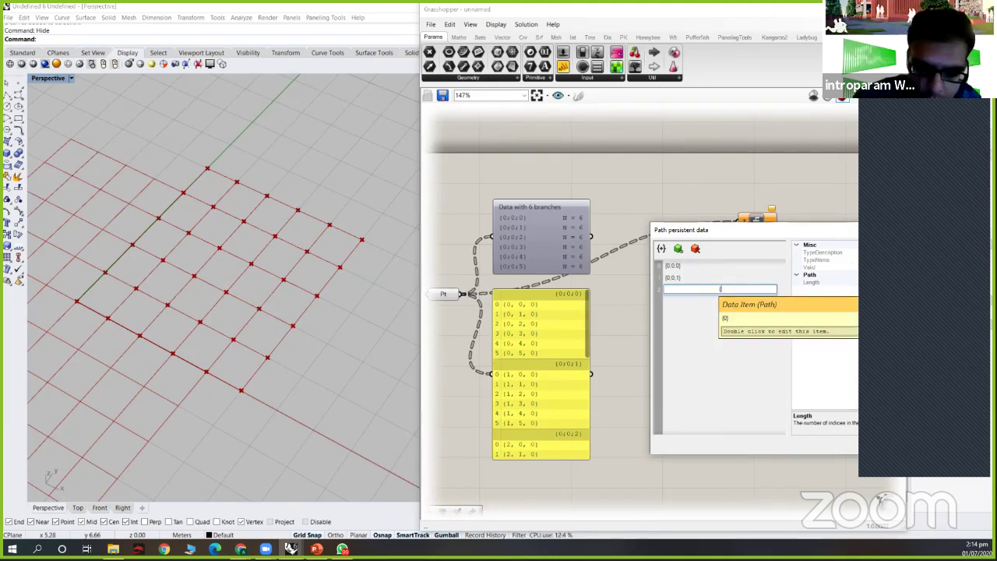
text({0;0)
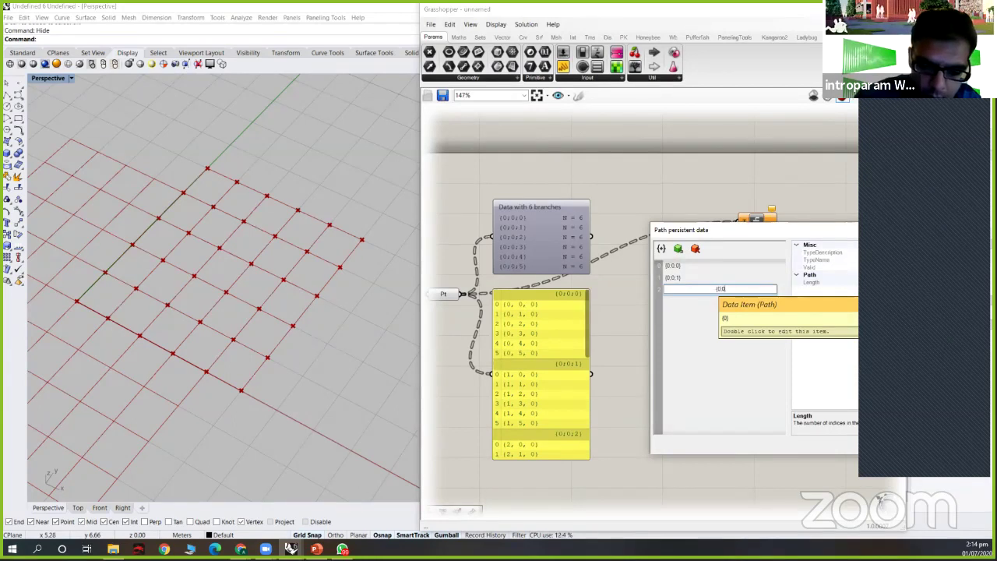
text(;4)
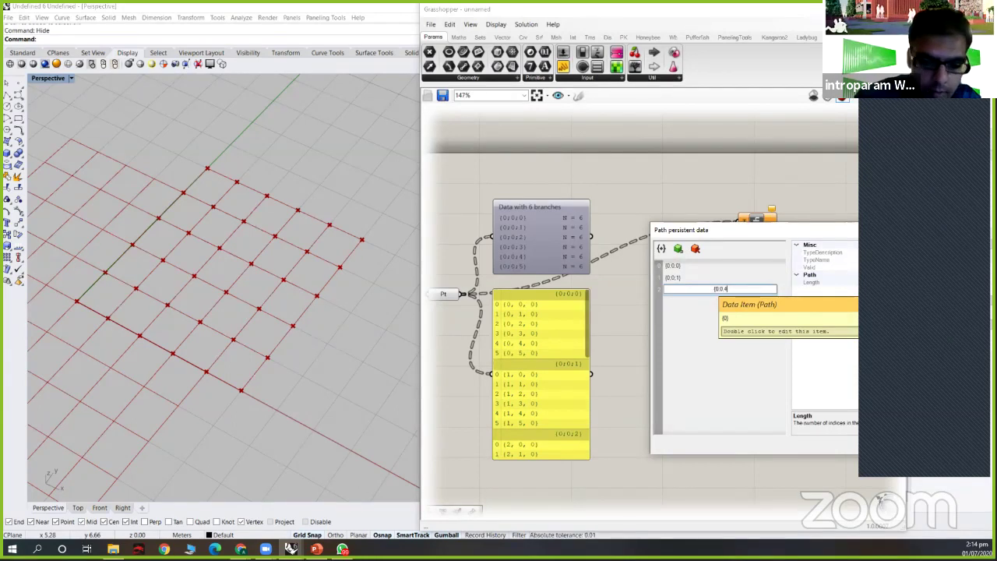
text(})
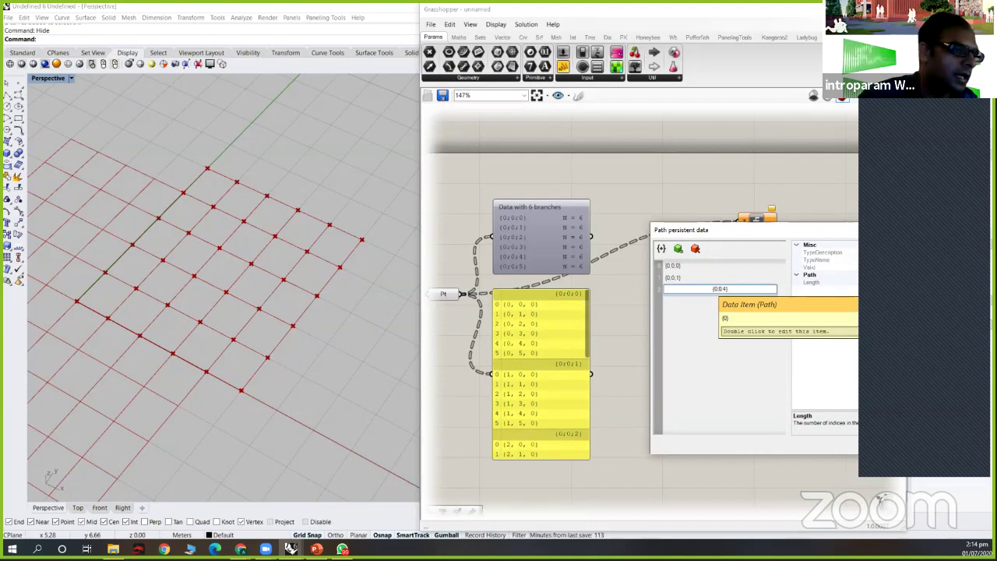
key(Return)
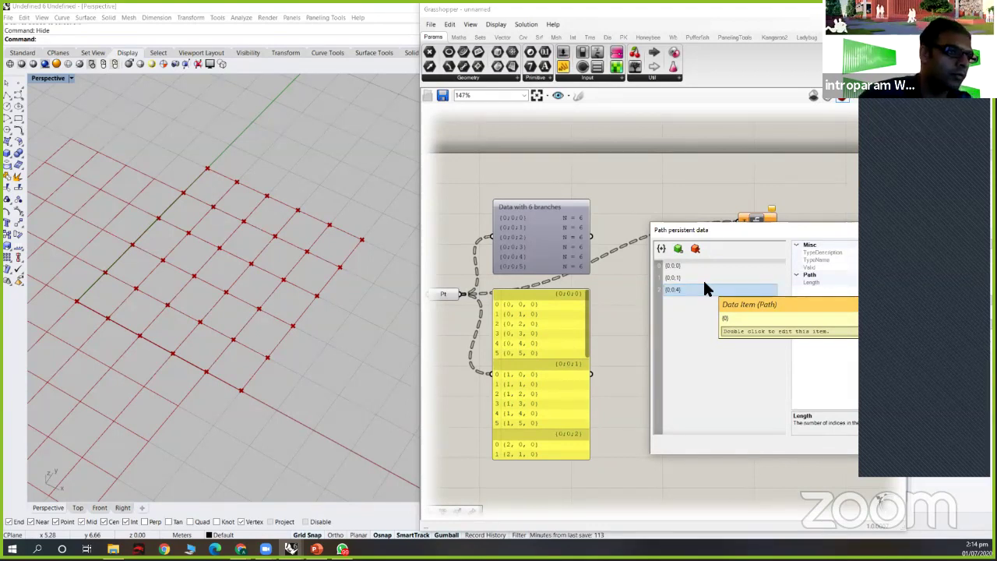
click(827, 425)
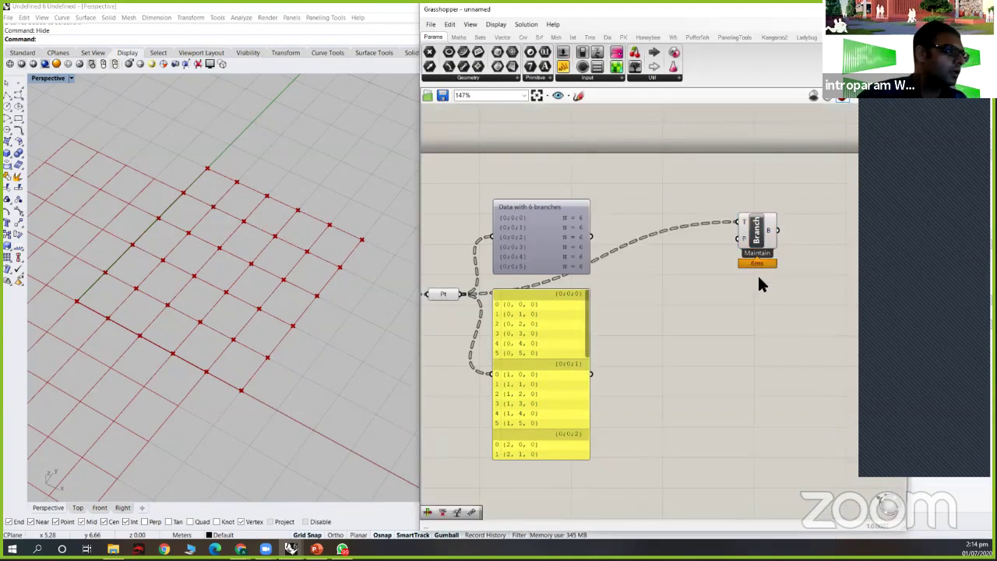
- Shift the Tree Branch component slightly towards the yellow panel and hide the previews of the square grid and point components
click(756, 234)
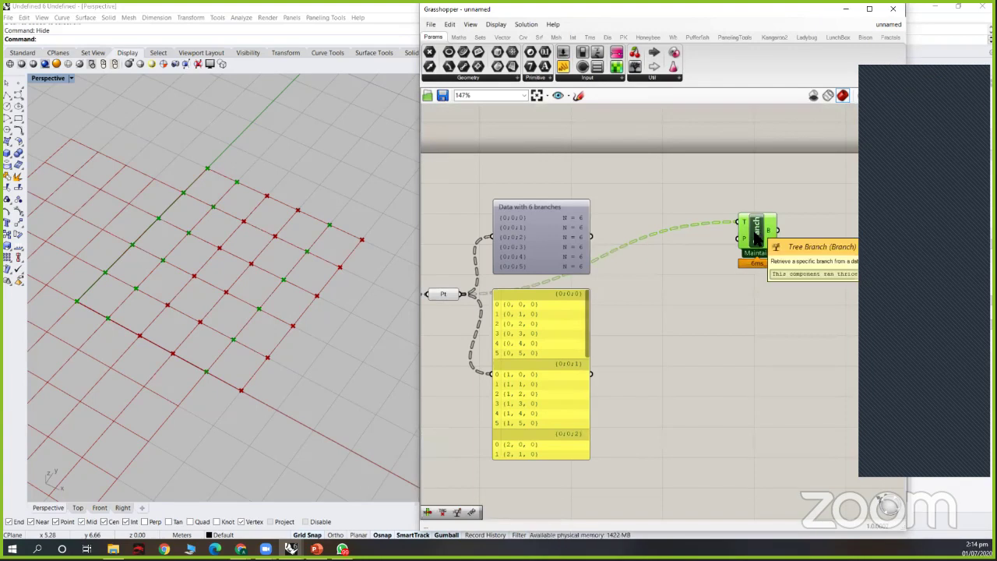
drag(756, 238, 742, 248)
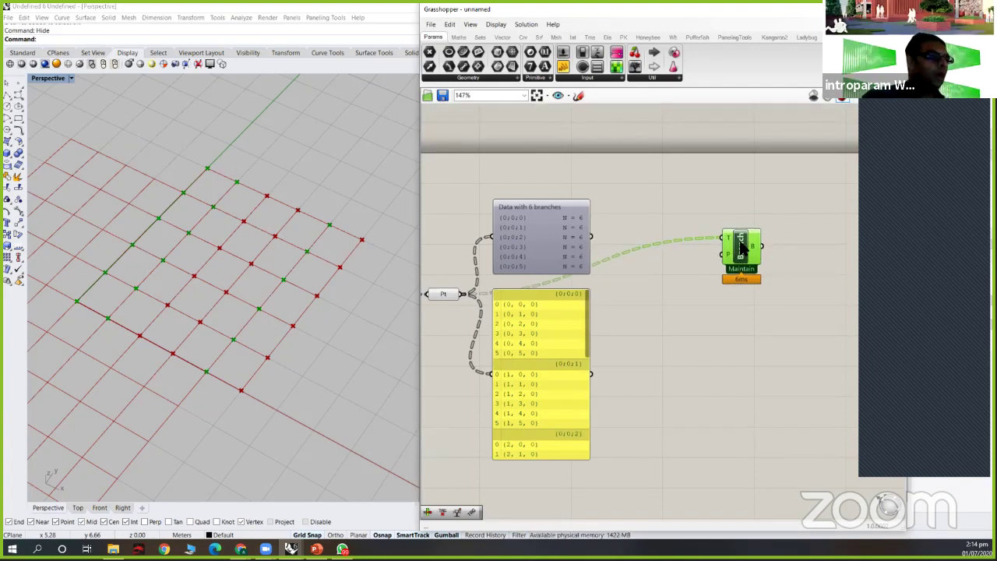
scroll(735, 283, down, 3)
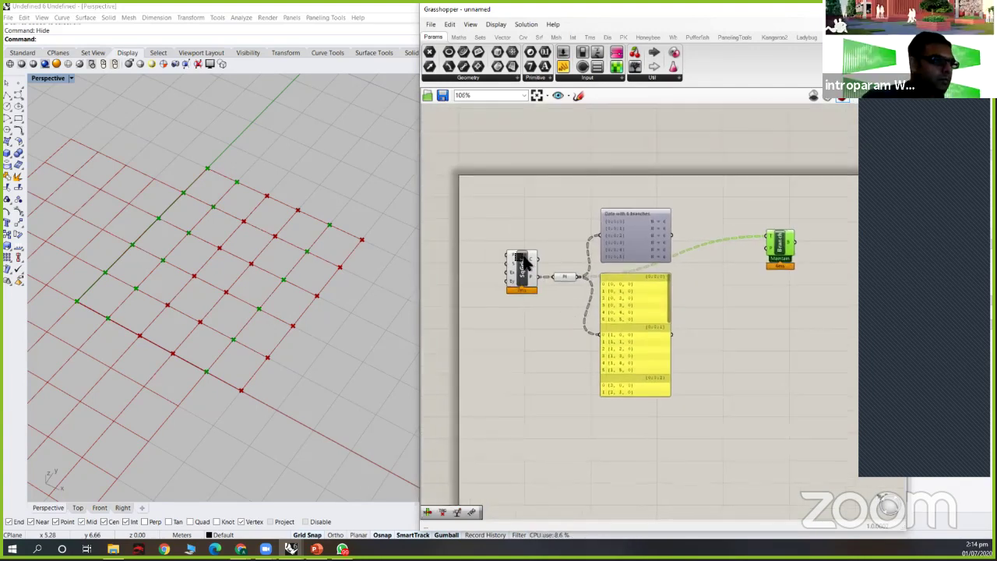
drag(571, 307, 513, 253)
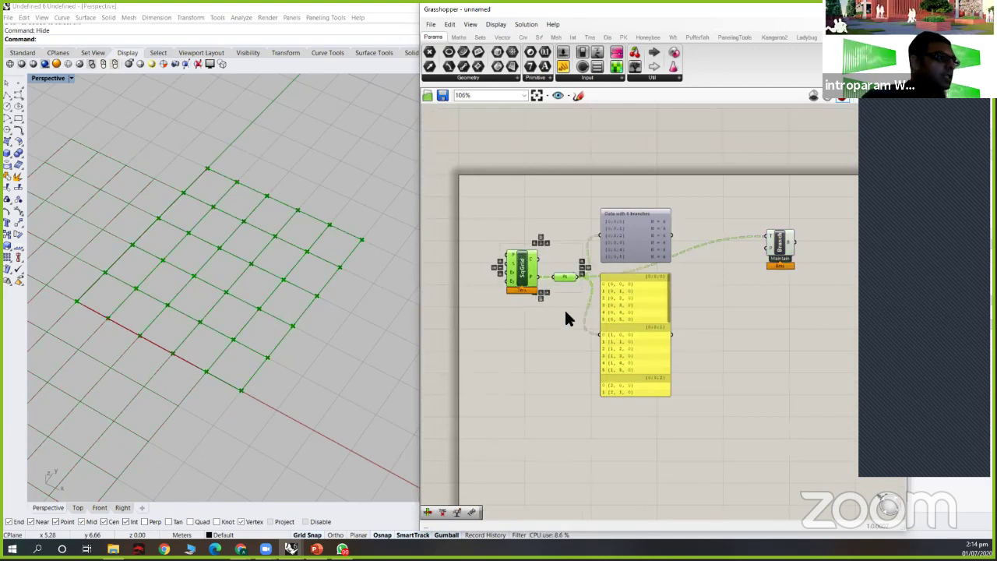
scroll(527, 269, up, 1)
middle_click(527, 270)
click(779, 219)
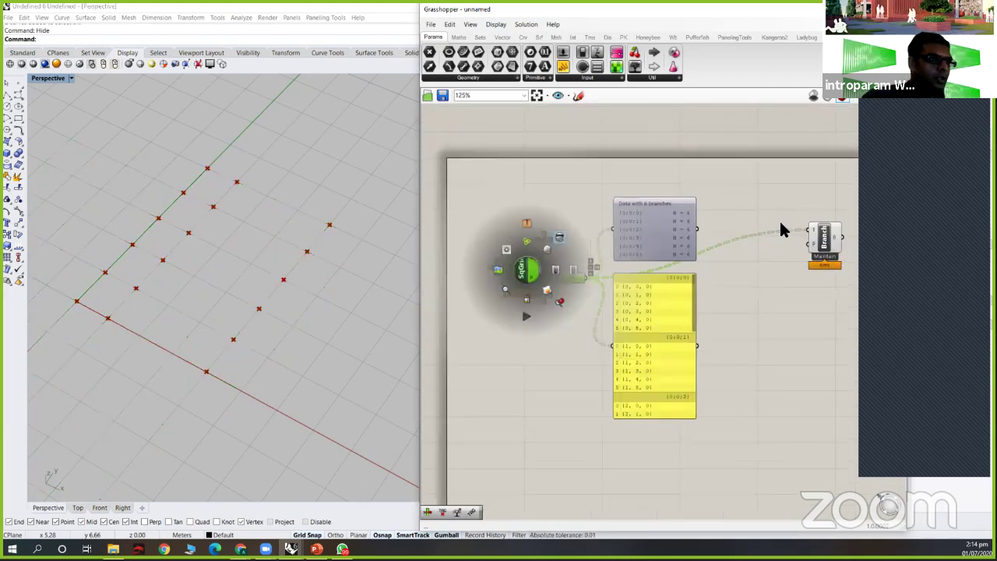
- Select the Tree Branch component to highlight its extracted points in the viewport, and nudge it slightly closer to the Param Viewer
click(773, 243)
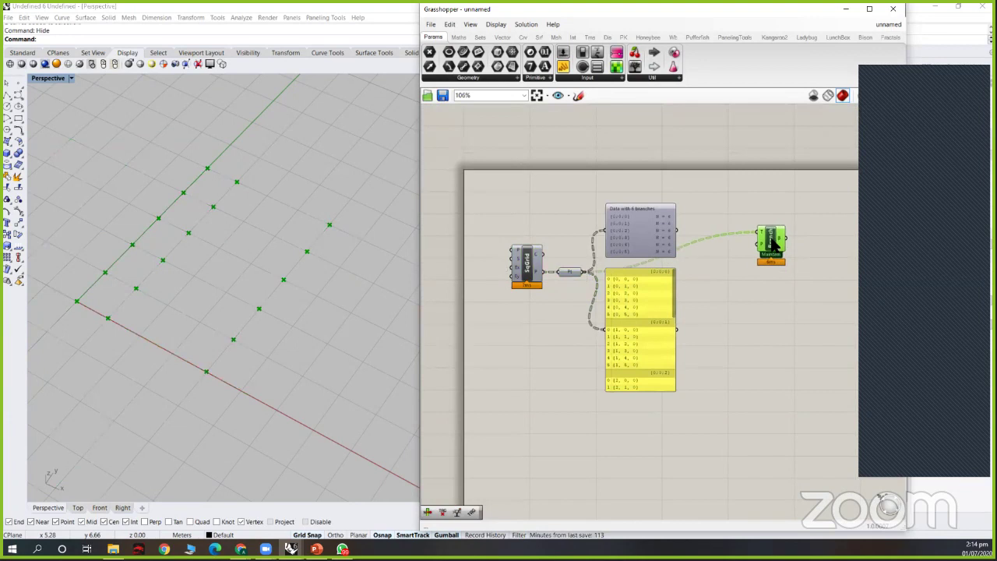
drag(775, 243, 773, 238)
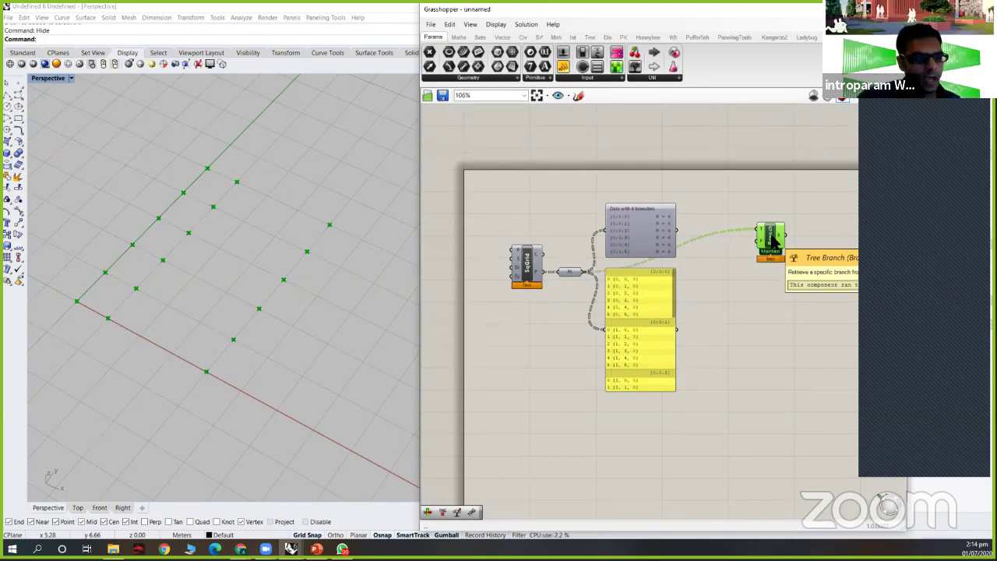
drag(773, 243, 767, 243)
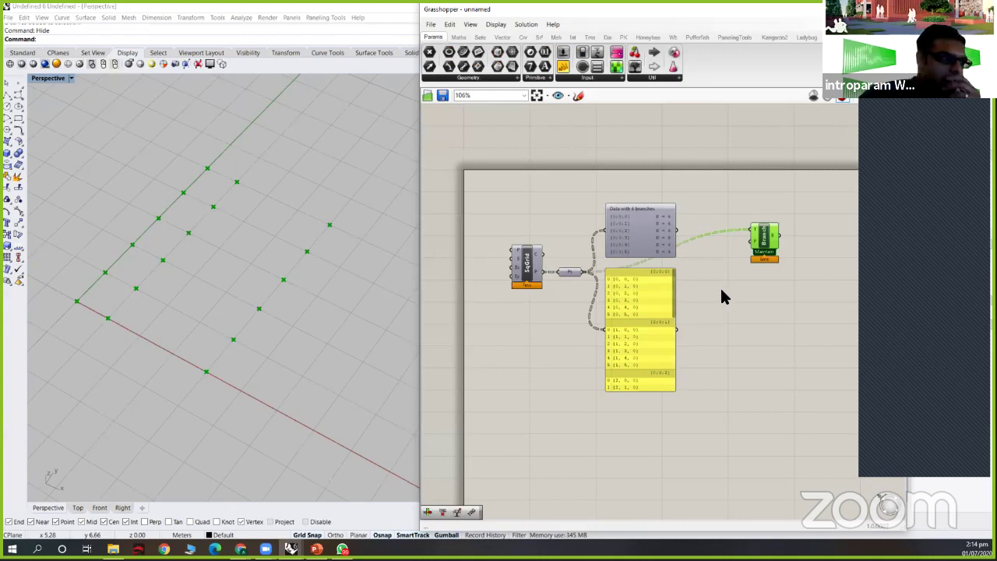
scroll(723, 296, up, 1)
right_drag(726, 301, 707, 300)
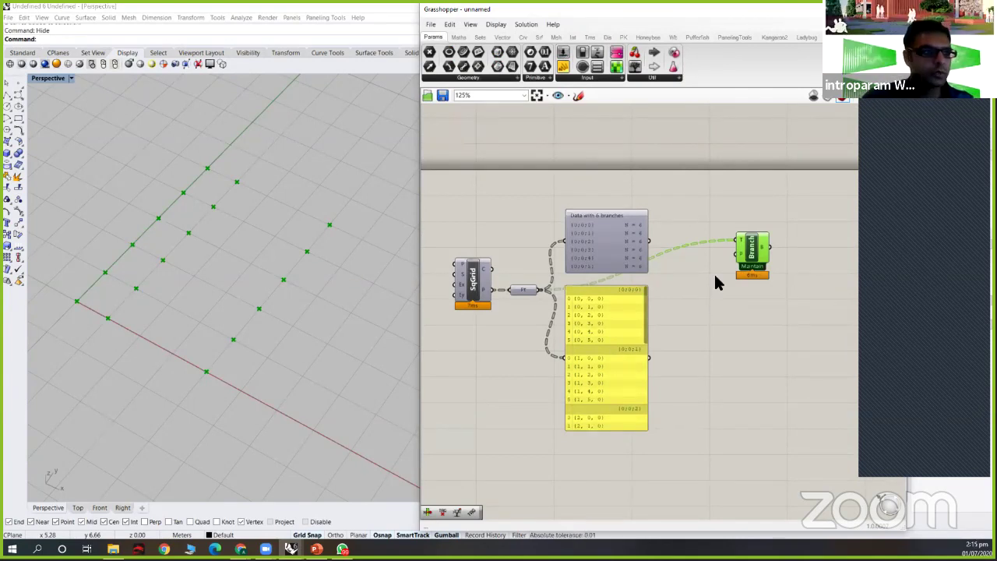
- Move Tree Branch slightly upward and place a Tree Item component directly beneath it
drag(759, 241, 764, 227)
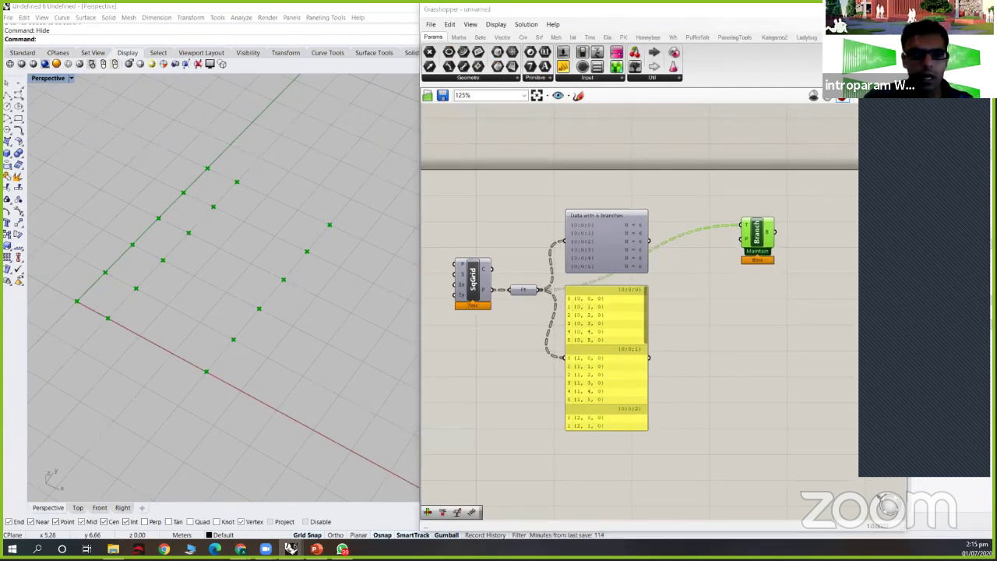
double_click(748, 281)
text(tree)
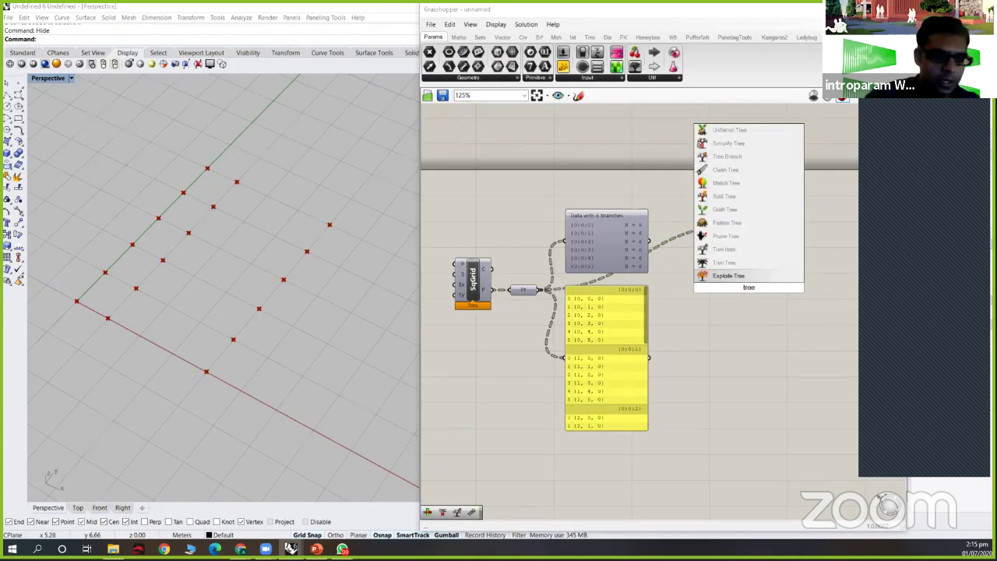
text( it)
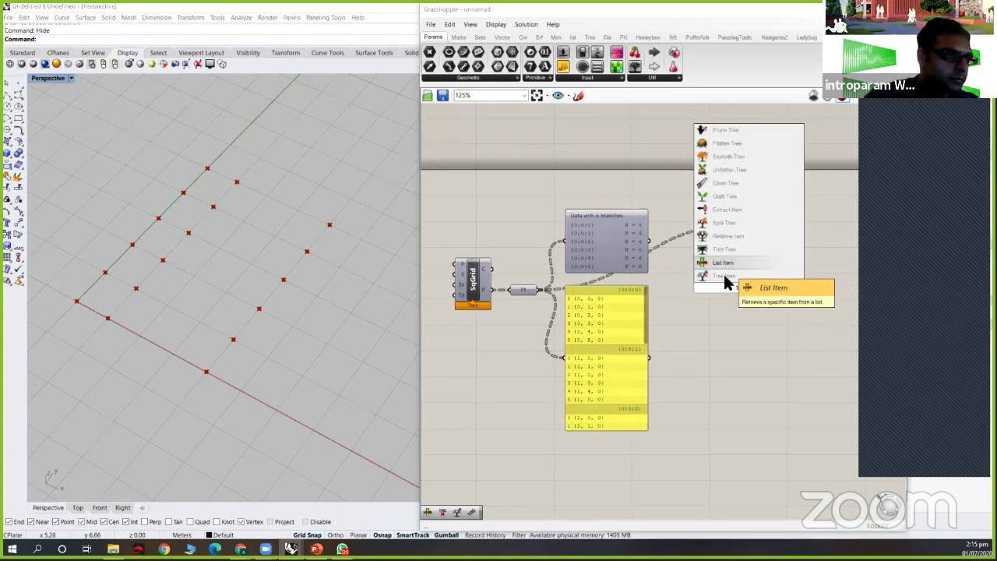
click(723, 274)
drag(750, 222, 750, 209)
drag(758, 300, 767, 288)
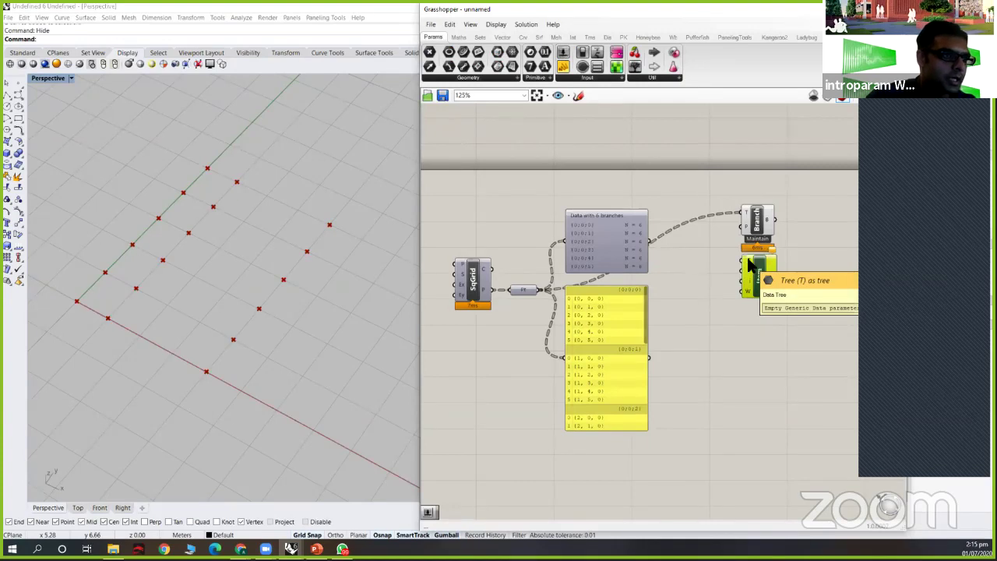
- Wire the points and the Param Viewer's paths into Tree Item, and drive its index with a new slider set to 3
drag(540, 291, 741, 263)
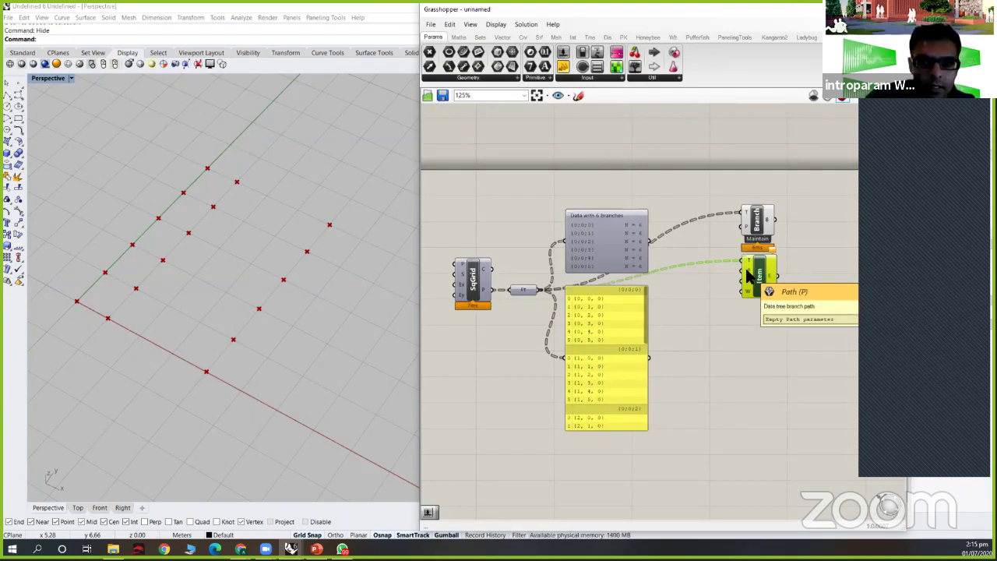
drag(651, 241, 742, 280)
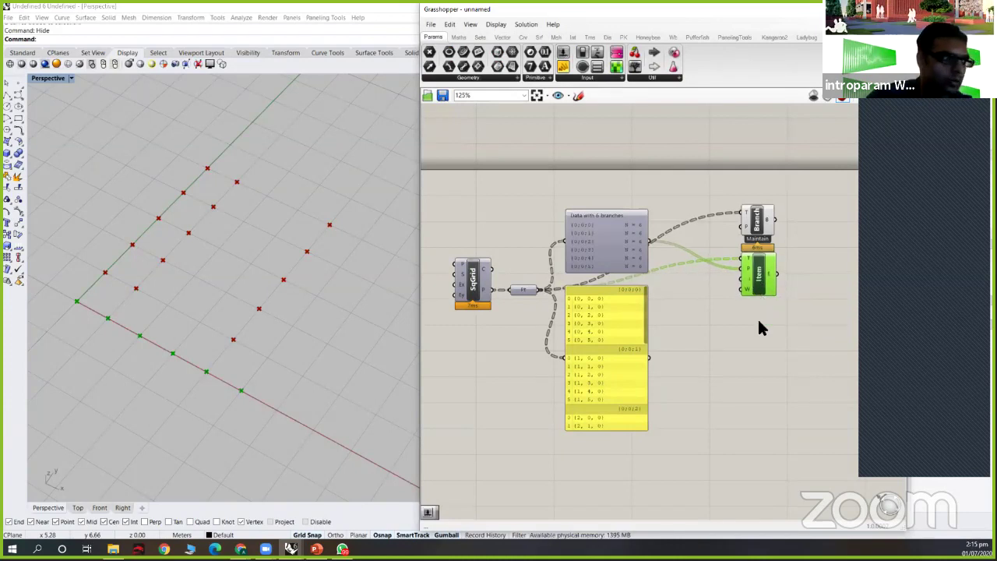
double_click(695, 318)
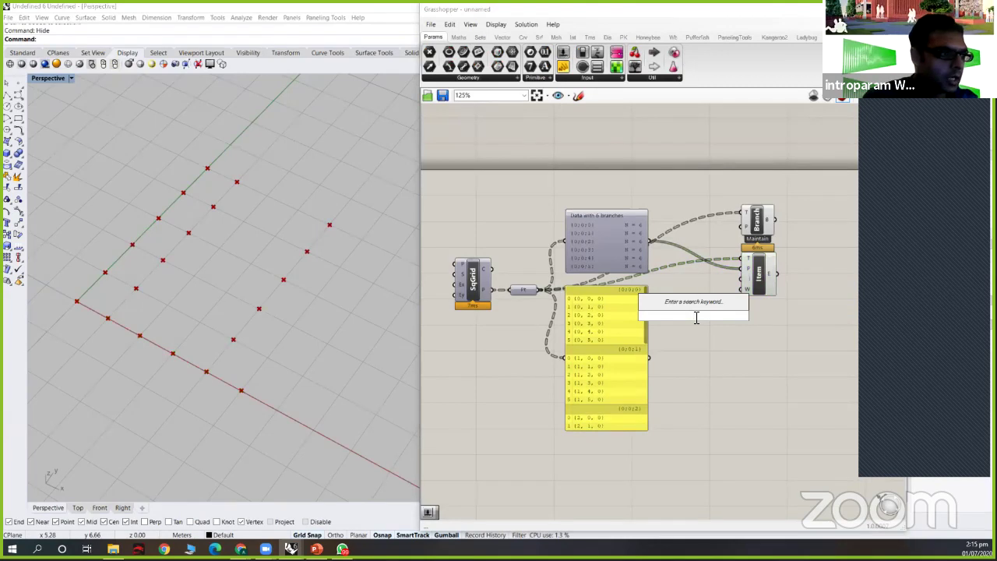
text(5)
key(Return)
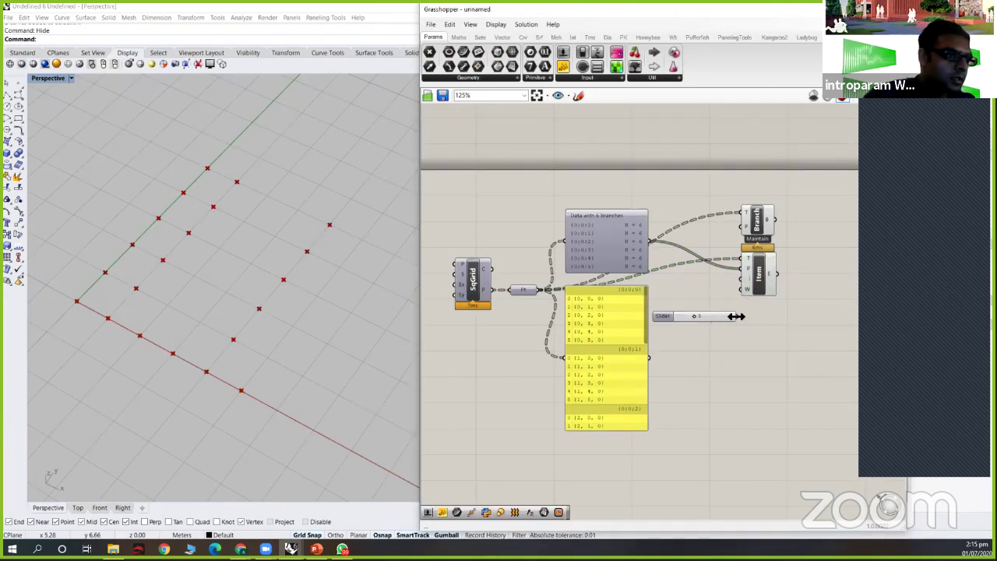
drag(737, 316, 740, 280)
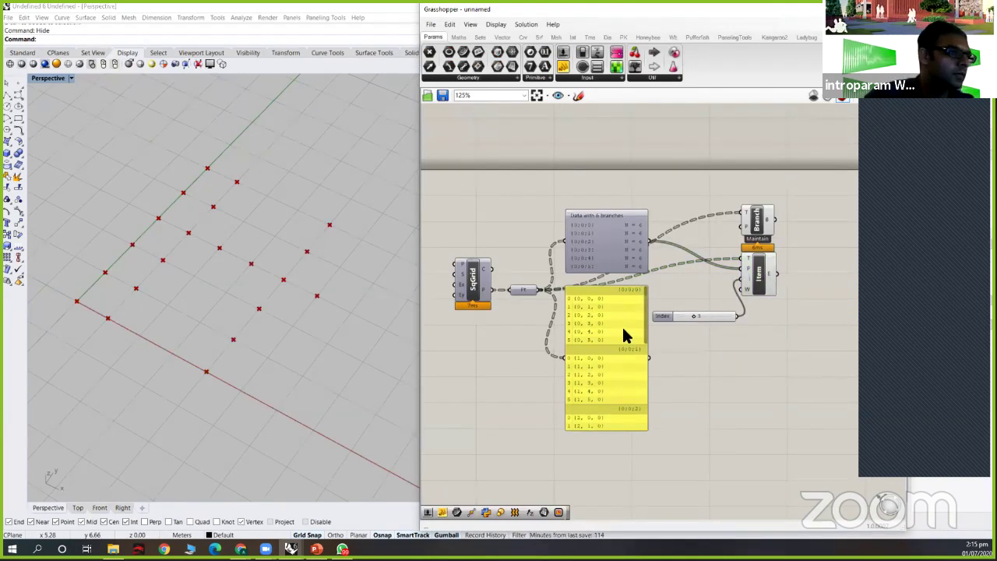
- Line up the Index slider with Tree Item's index input and shift it together with both tree components farther from the Param Viewer
drag(663, 319, 658, 279)
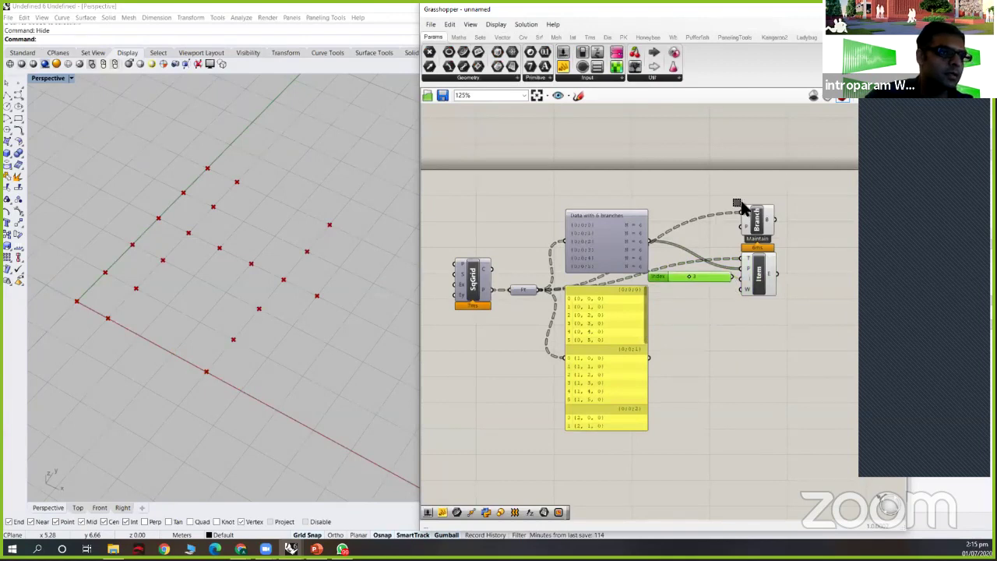
shift+drag(740, 206, 790, 321)
drag(742, 297, 806, 296)
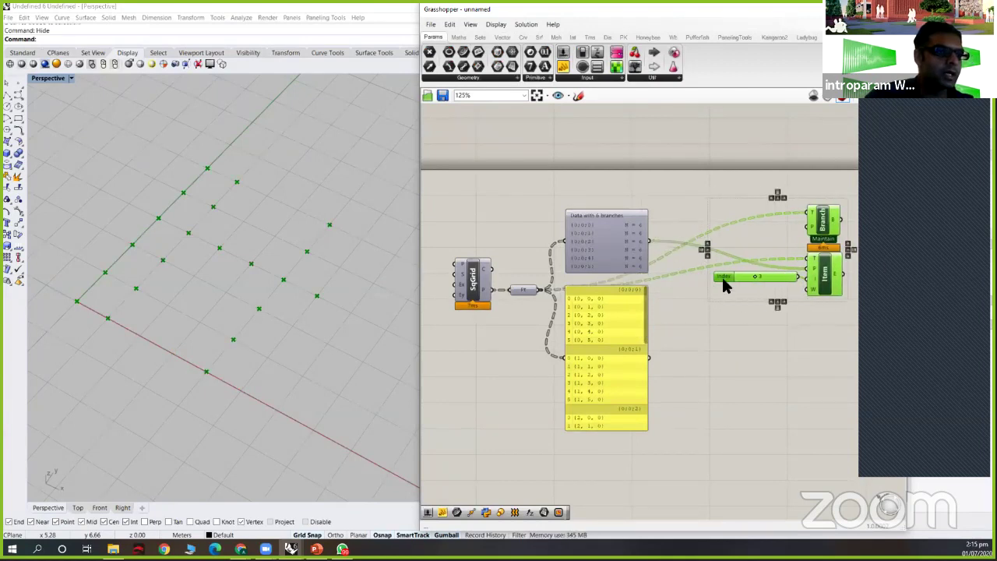
click(739, 314)
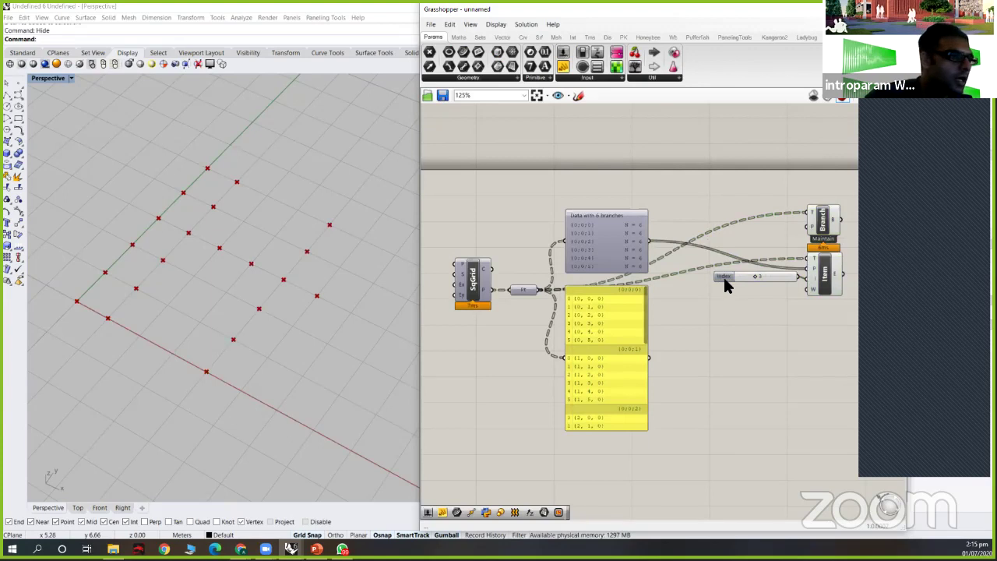
drag(723, 285, 713, 287)
click(764, 319)
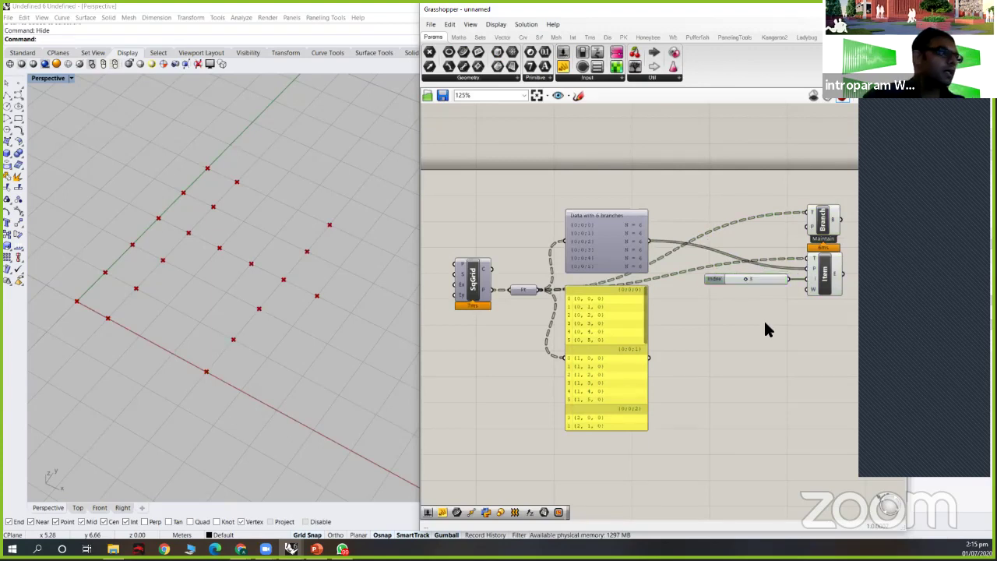
- Select Tree Item to highlight its extracted points, and turn the point component's preview back on to show the full grid
click(821, 271)
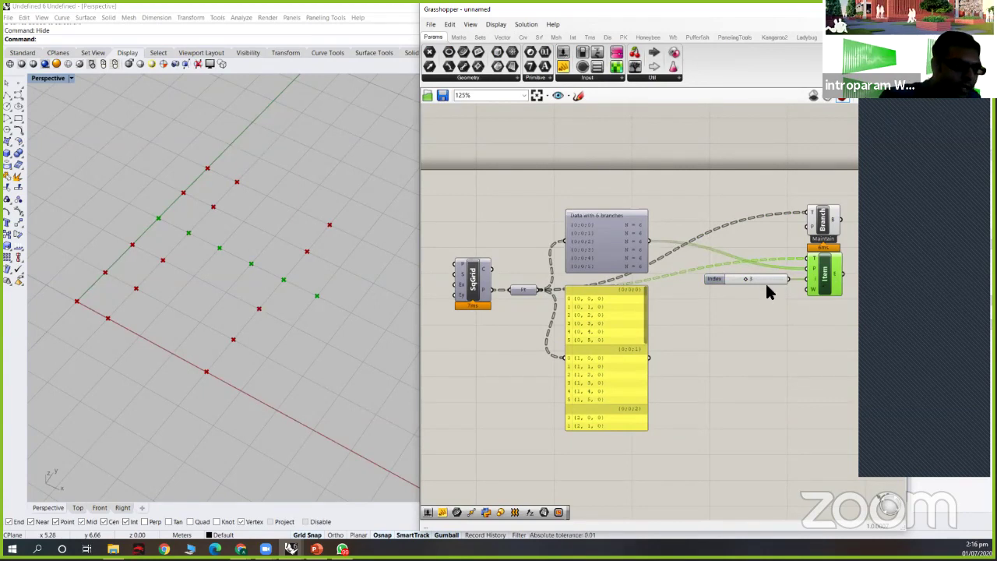
scroll(741, 282, up, 2)
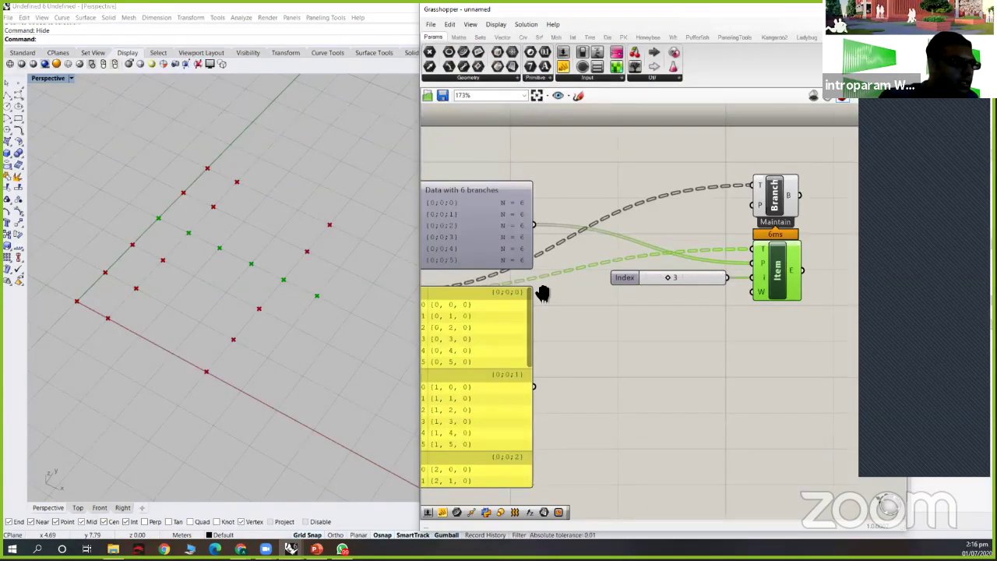
scroll(525, 262, down, 3)
click(568, 273)
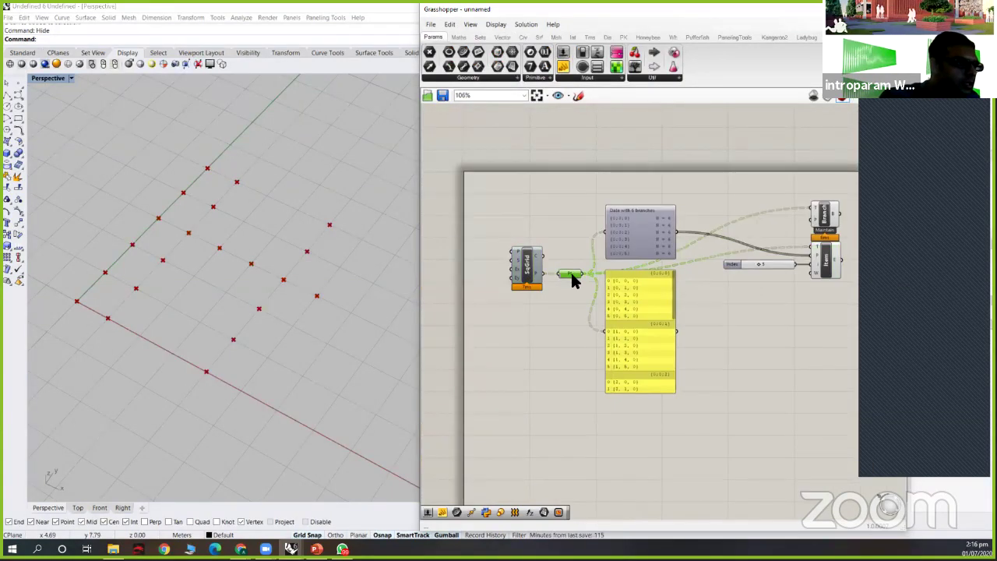
middle_click(571, 273)
click(594, 254)
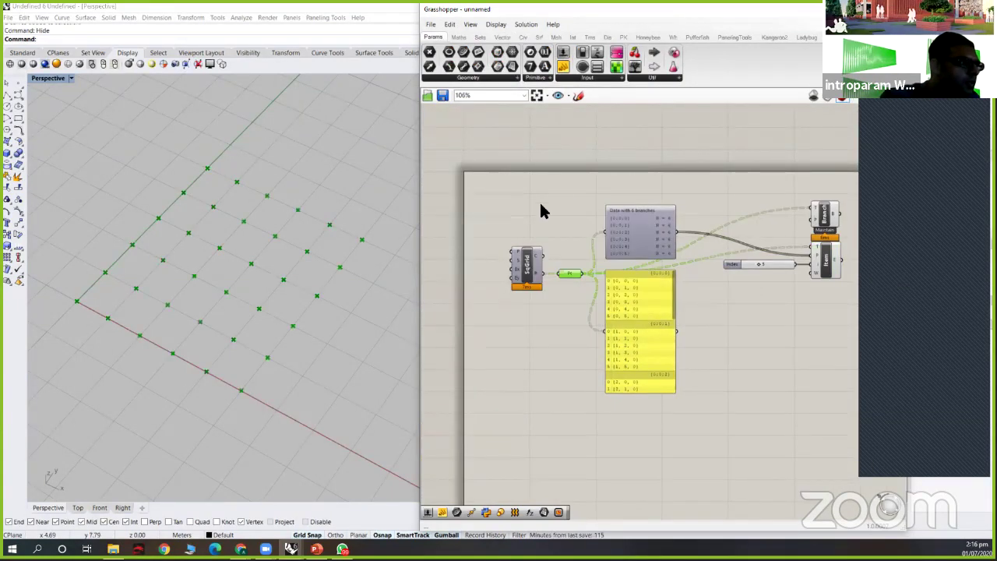
click(541, 205)
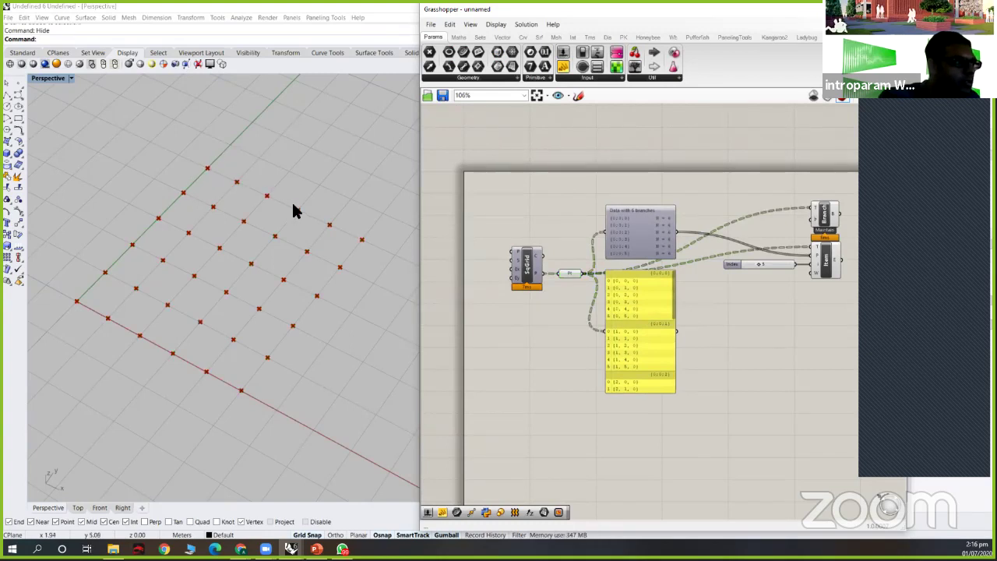
- Select Tree Item again to compare its extracted points with the full grid, and clear the selection
scroll(743, 265, up, 2)
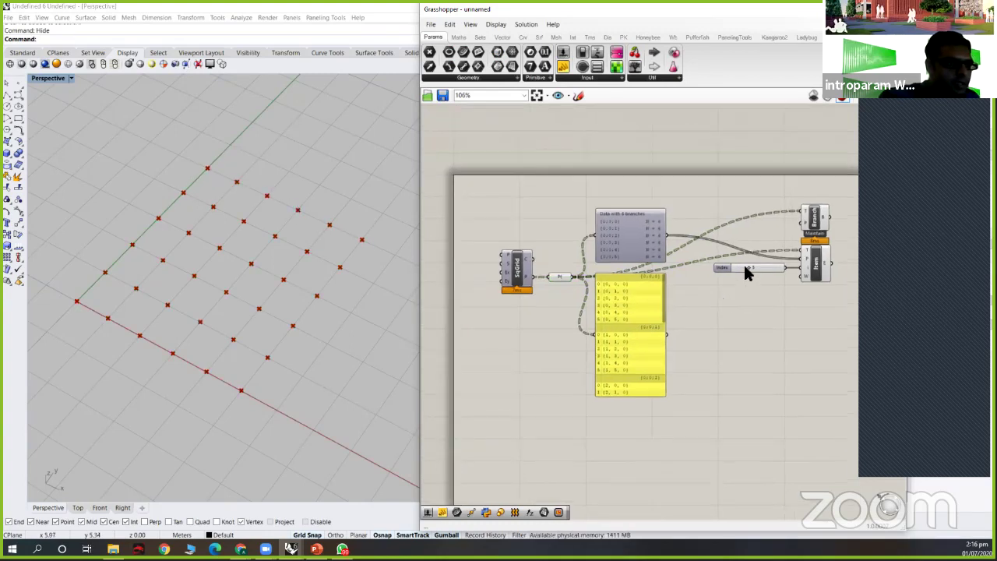
scroll(808, 260, up, 1)
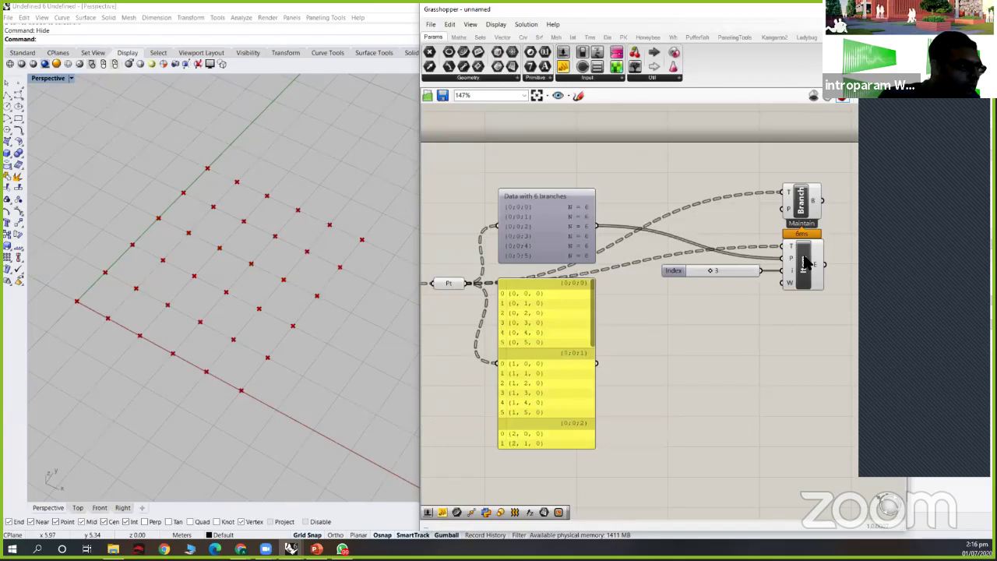
click(808, 263)
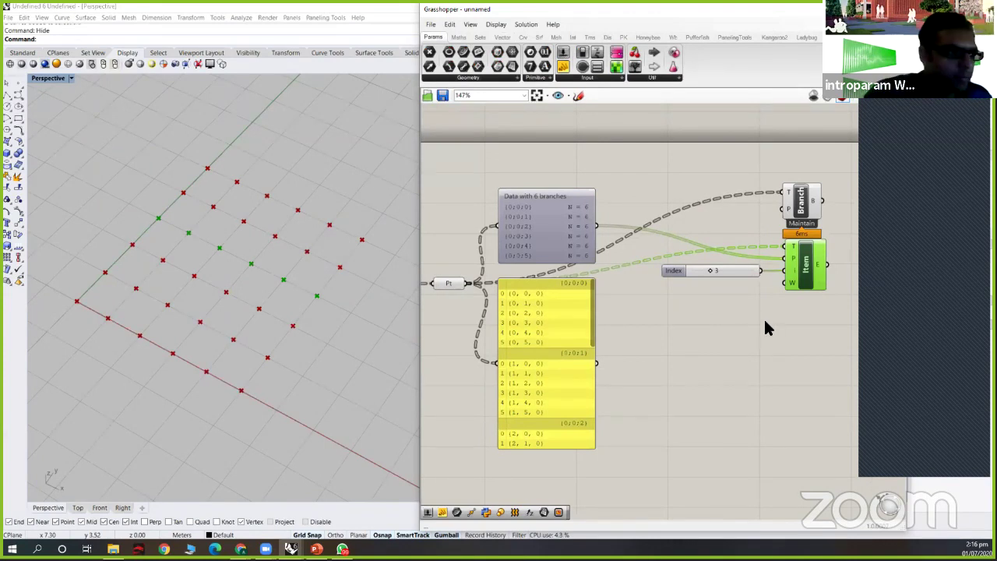
scroll(764, 317, down, 4)
right_drag(730, 298, 659, 243)
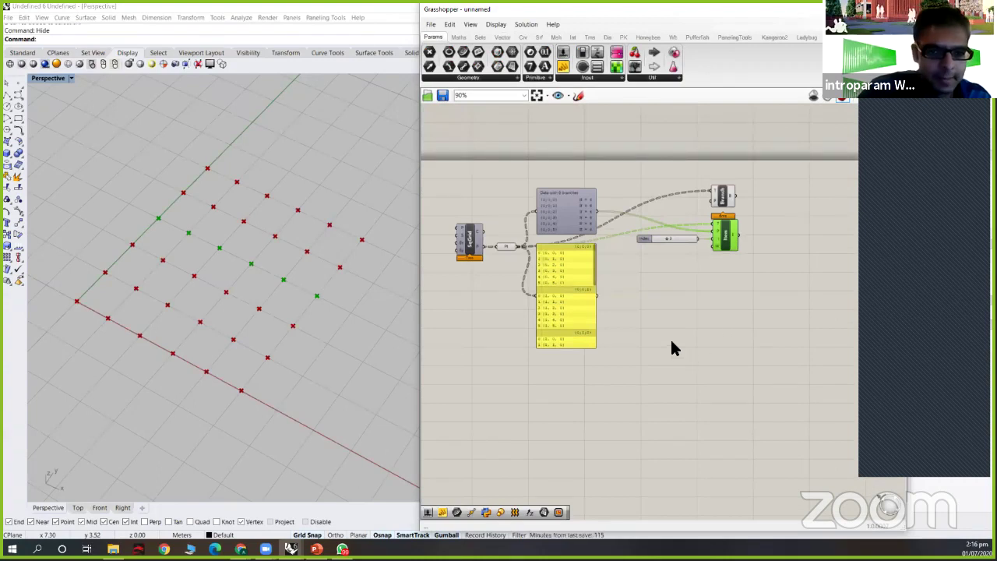
click(636, 276)
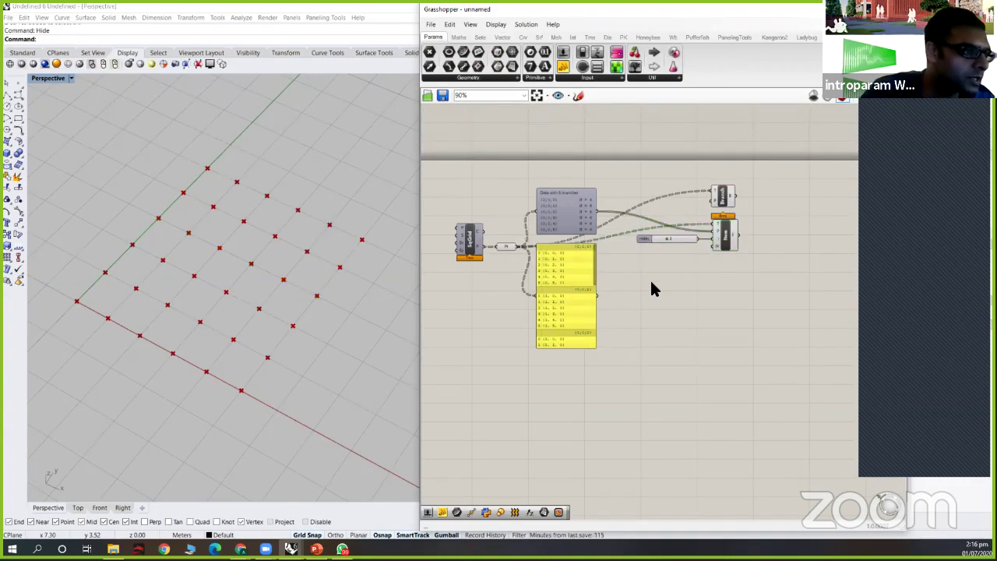
- Add a Point List component to the canvas below the Index slider
scroll(692, 317, up, 2)
scroll(731, 328, down, 1)
double_click(731, 326)
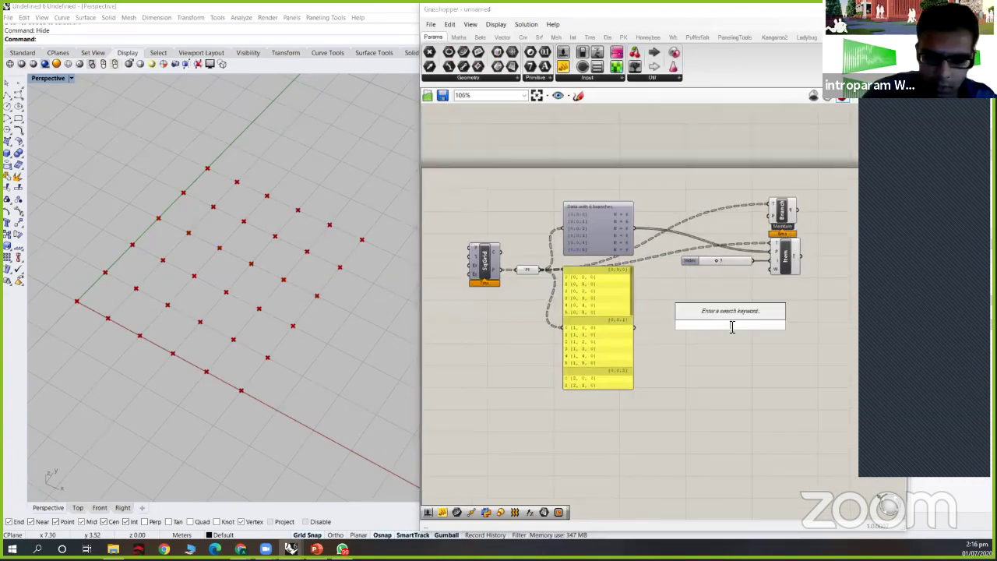
text(point)
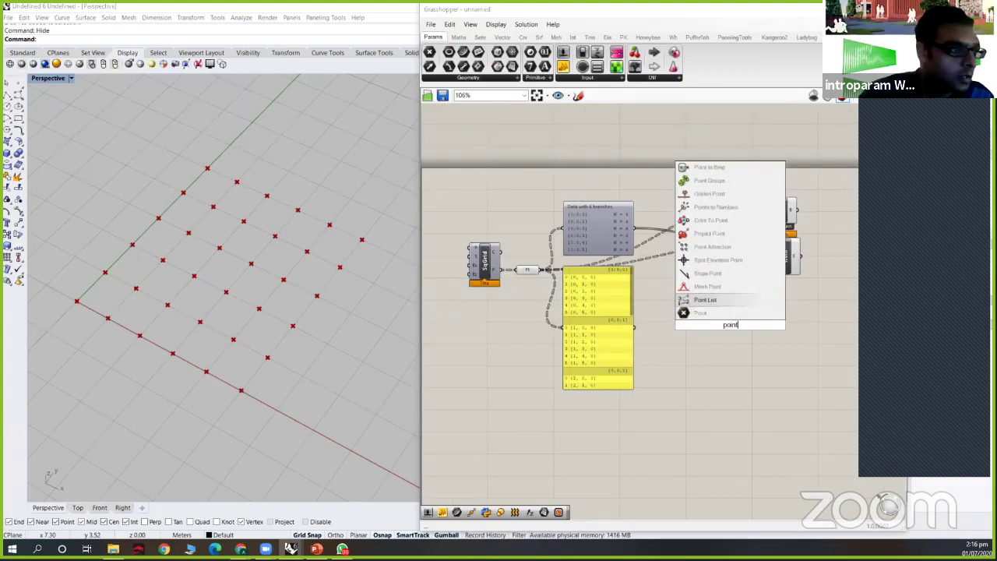
key(Return)
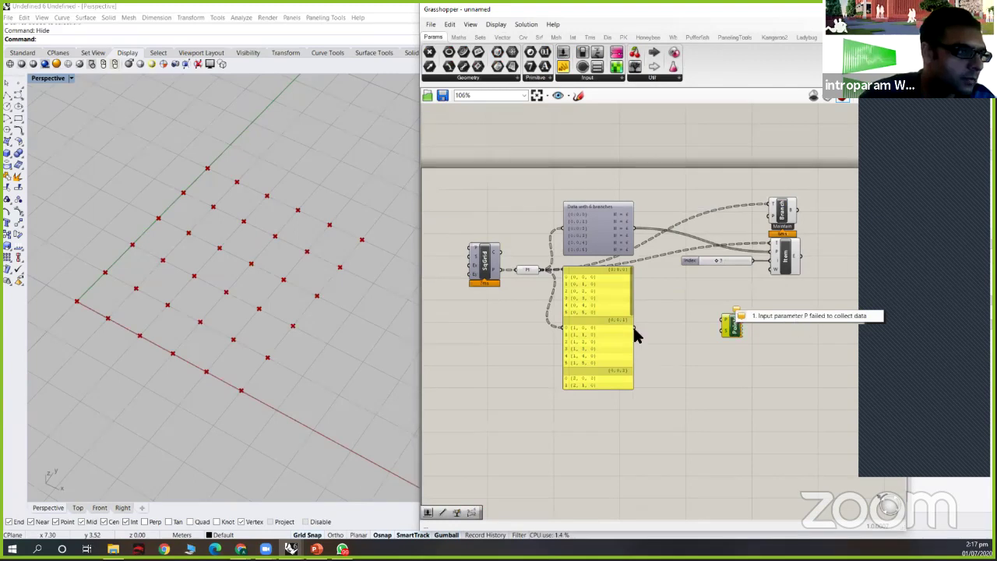
- Move the yellow panel lower and Point List beyond Tree Item, and wire the point component into Point List's points input
drag(577, 381, 569, 468)
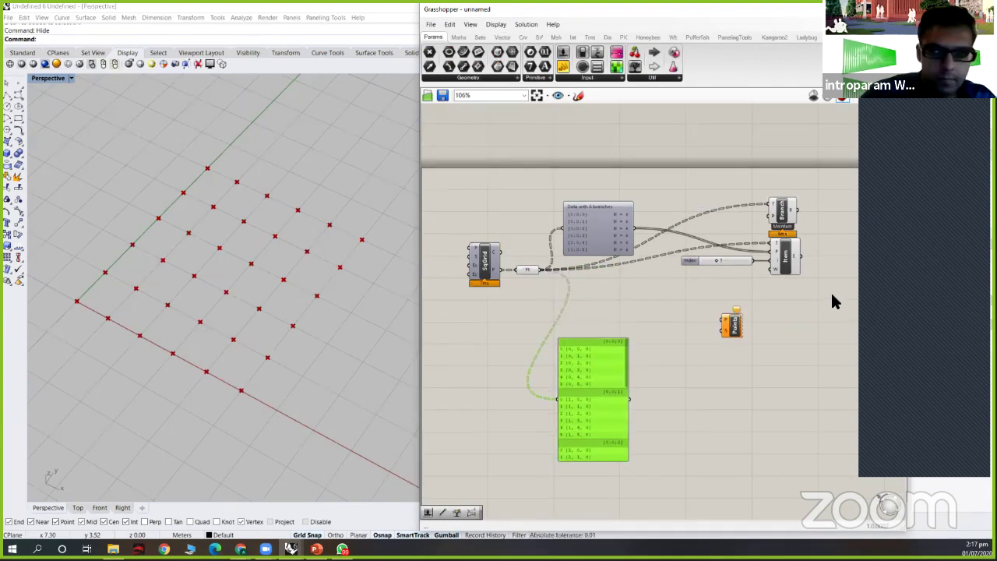
drag(731, 324, 830, 296)
drag(541, 270, 841, 287)
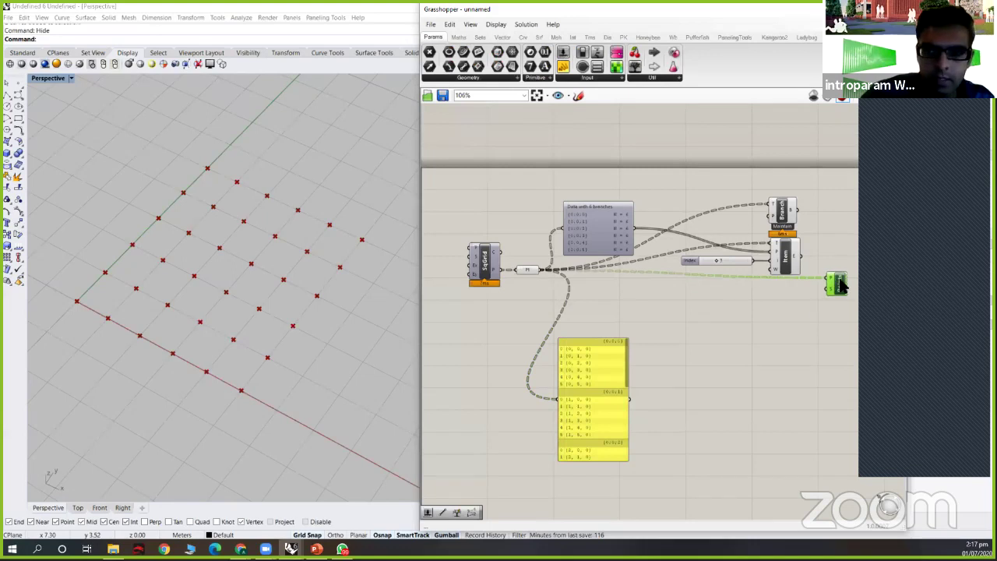
- Add a slider set to 0.24, connect it to Point List's size input, and move it up closer to that component
scroll(741, 322, up, 3)
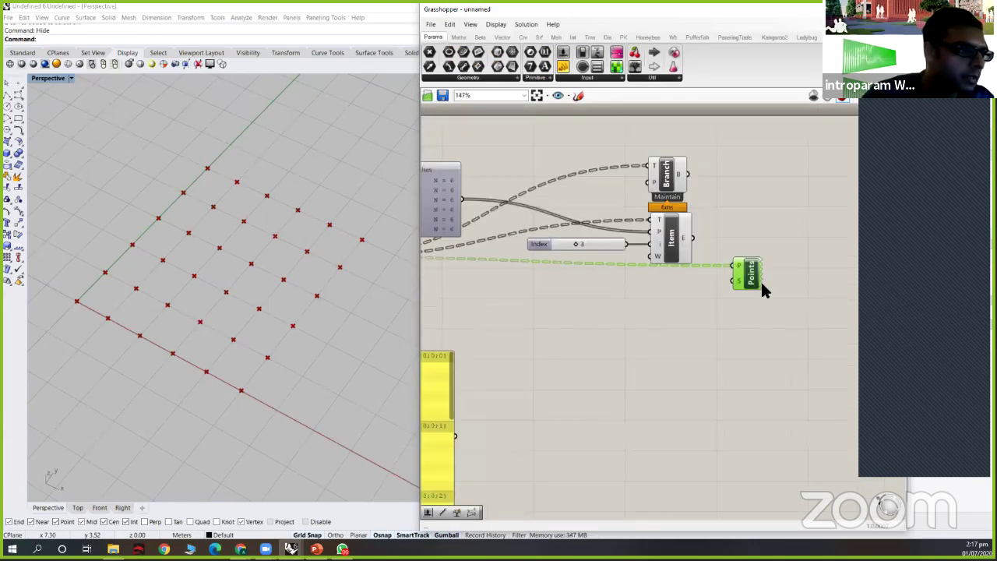
double_click(705, 327)
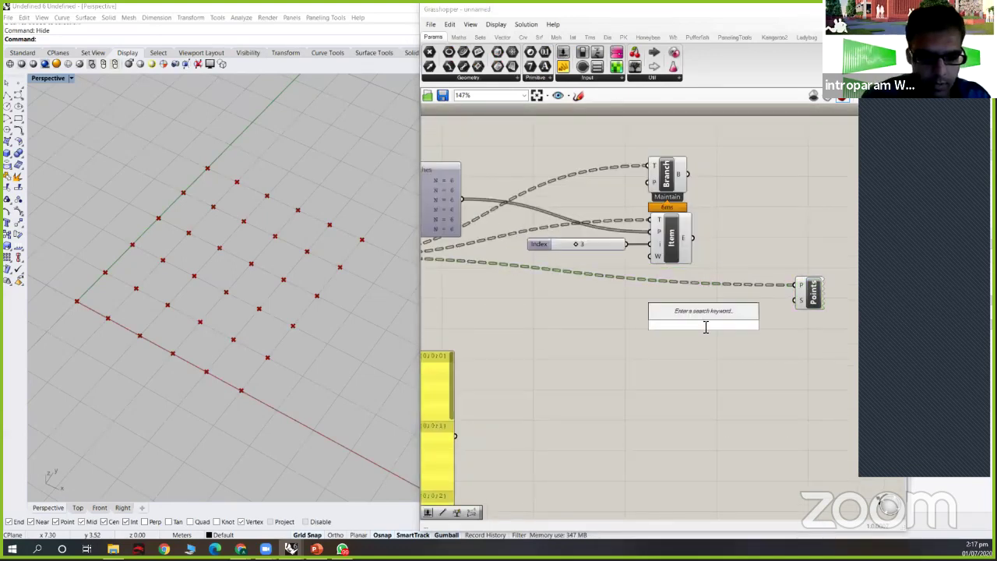
text(0.24)
key(Return)
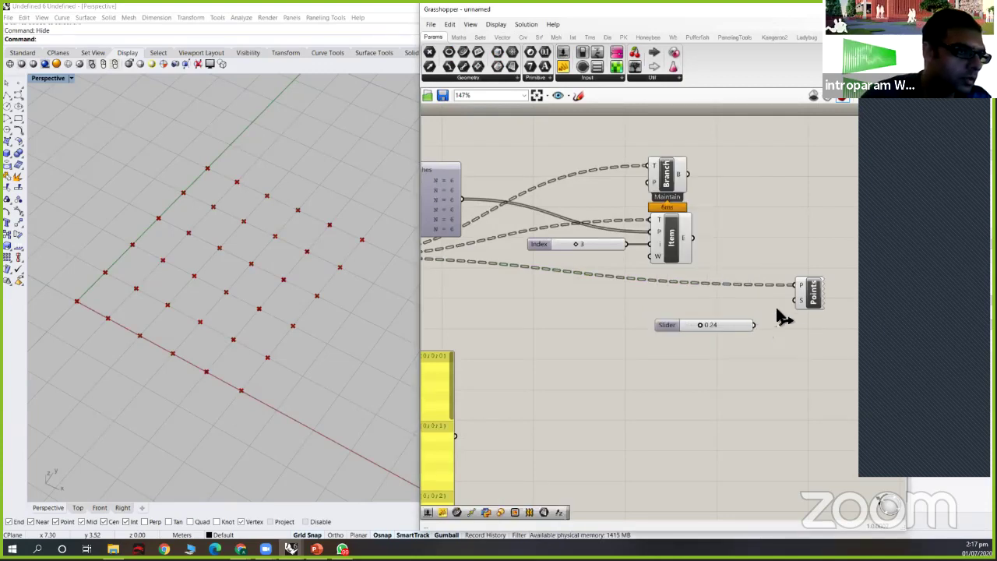
drag(753, 325, 796, 300)
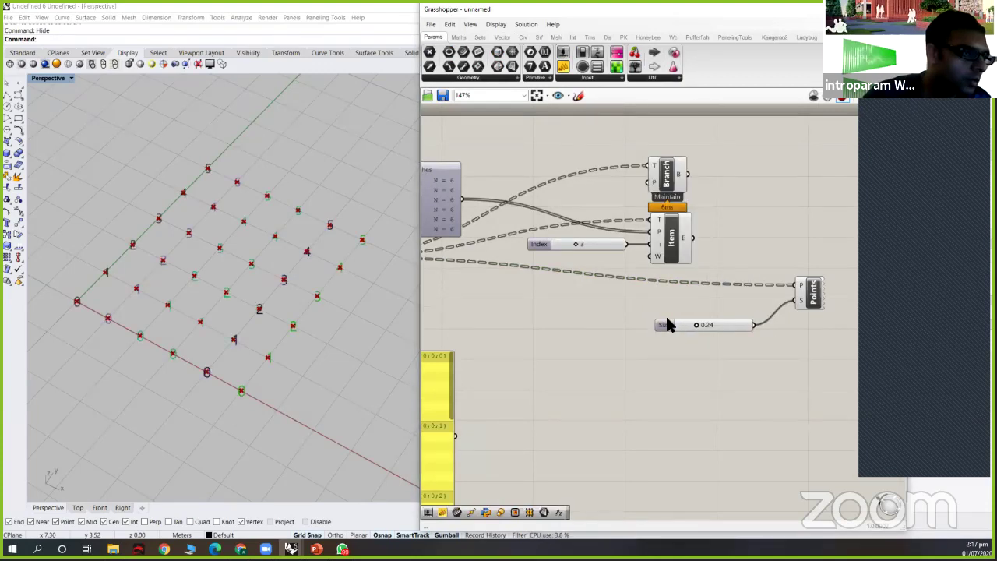
drag(661, 323, 673, 298)
click(724, 342)
- Add a Tree Statistics component beside the yellow panel
right_drag(723, 343, 805, 306)
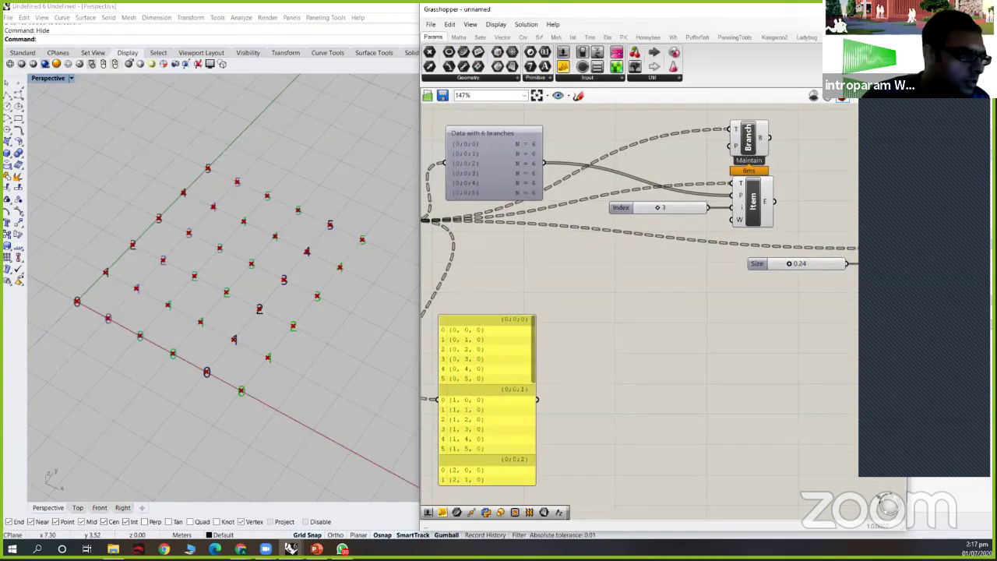
double_click(590, 357)
text(tree sta)
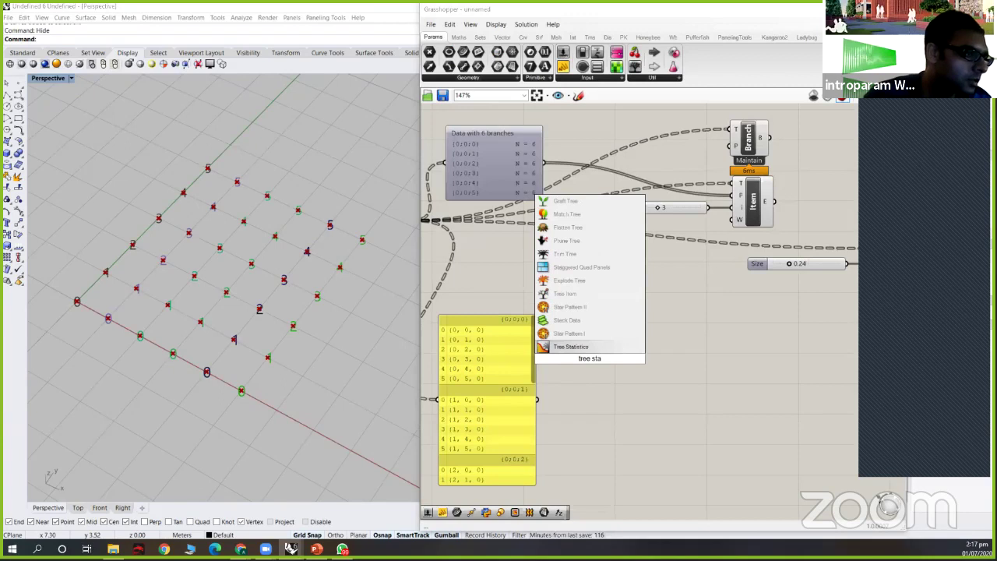
click(573, 346)
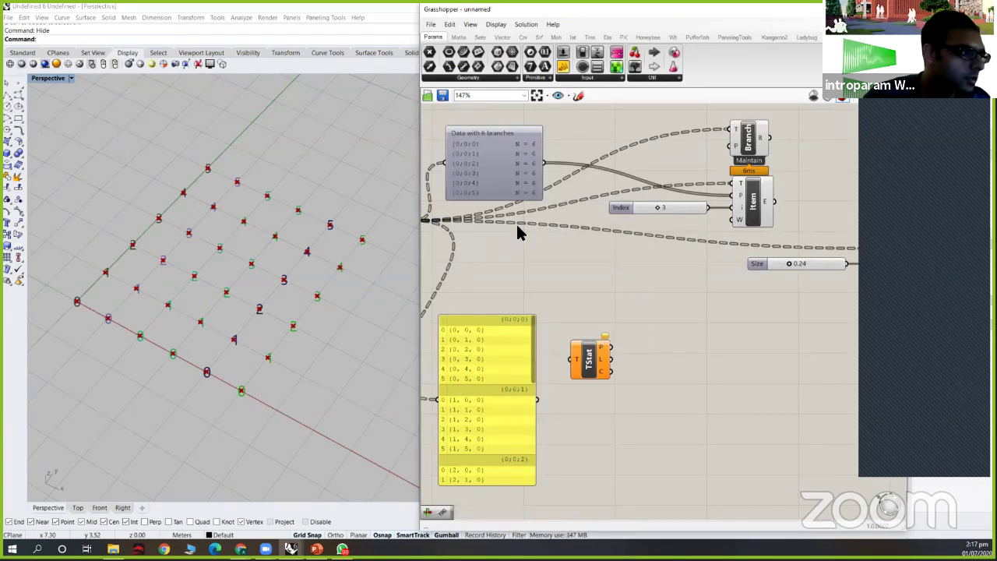
- Wire the point component into the Tree Statistics component's tree input and shift Tree Statistics slightly up
scroll(549, 238, down, 1)
scroll(725, 332, down, 1)
scroll(522, 223, up, 1)
drag(517, 223, 709, 344)
- Add a panel beside Tree Statistics, move it lower, and connect the paths output to it
right_drag(765, 355, 679, 357)
double_click(679, 360)
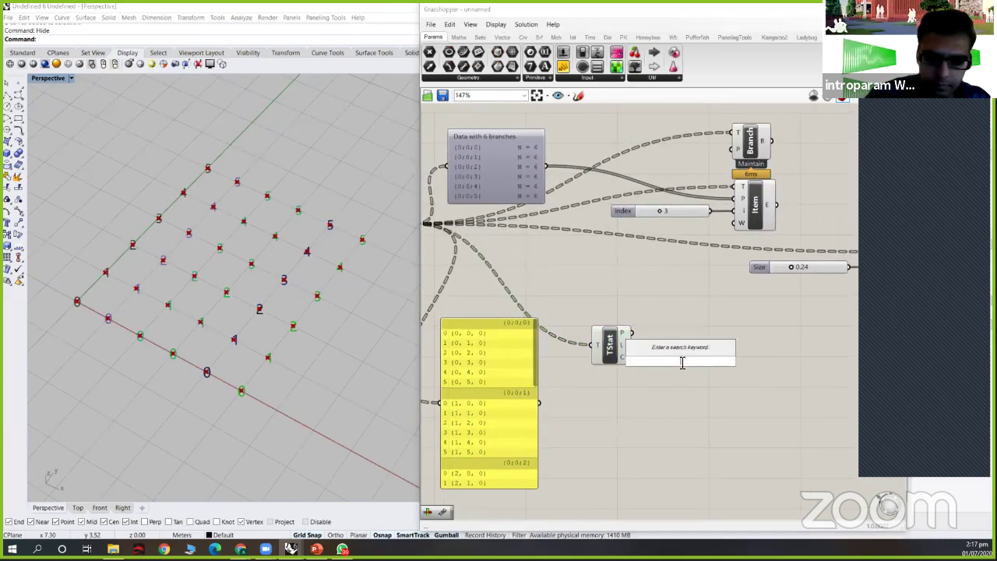
text(panel)
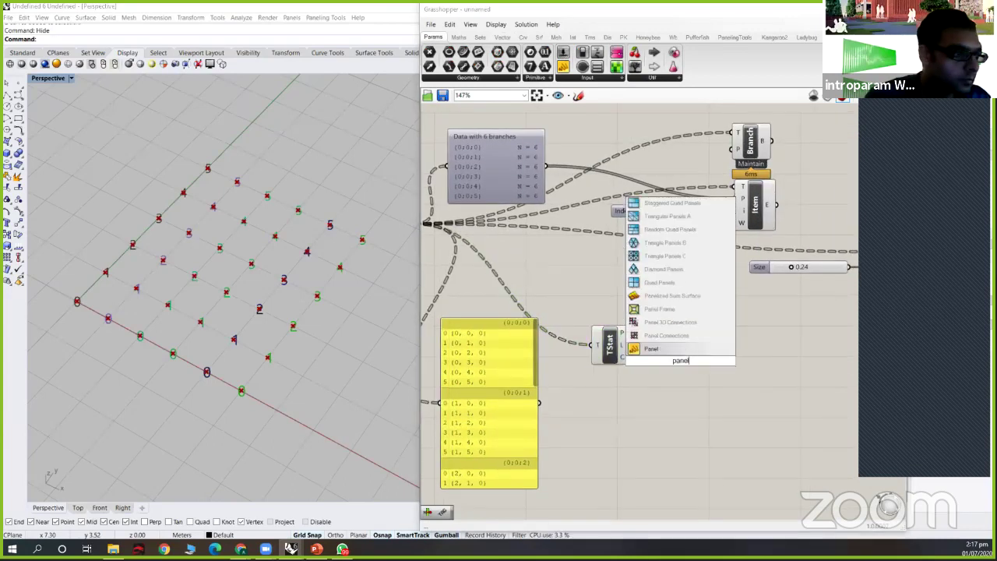
click(653, 348)
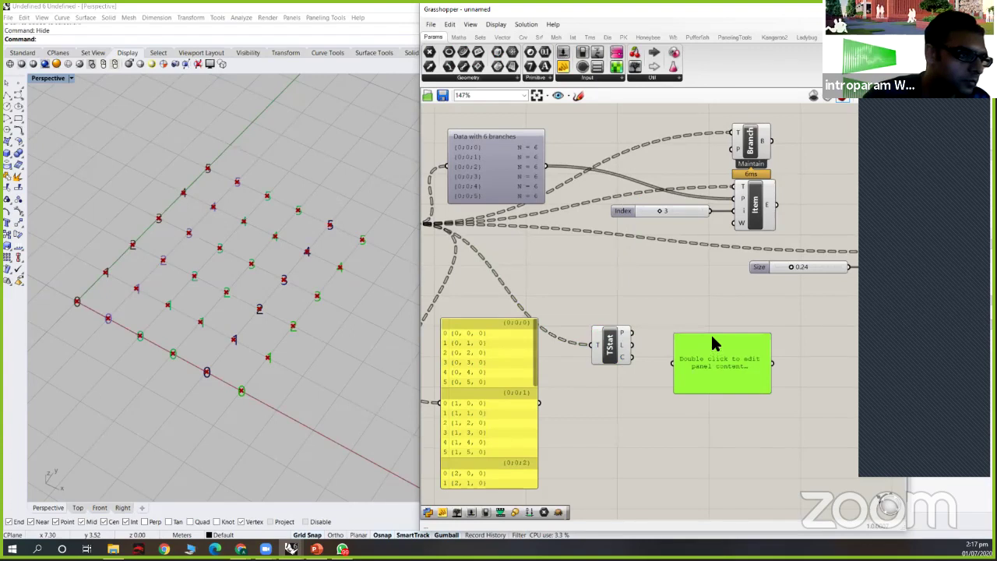
drag(717, 343, 703, 472)
drag(640, 363, 634, 366)
- Add a Text Tag 3D component below the Point List component
right_drag(826, 346, 701, 359)
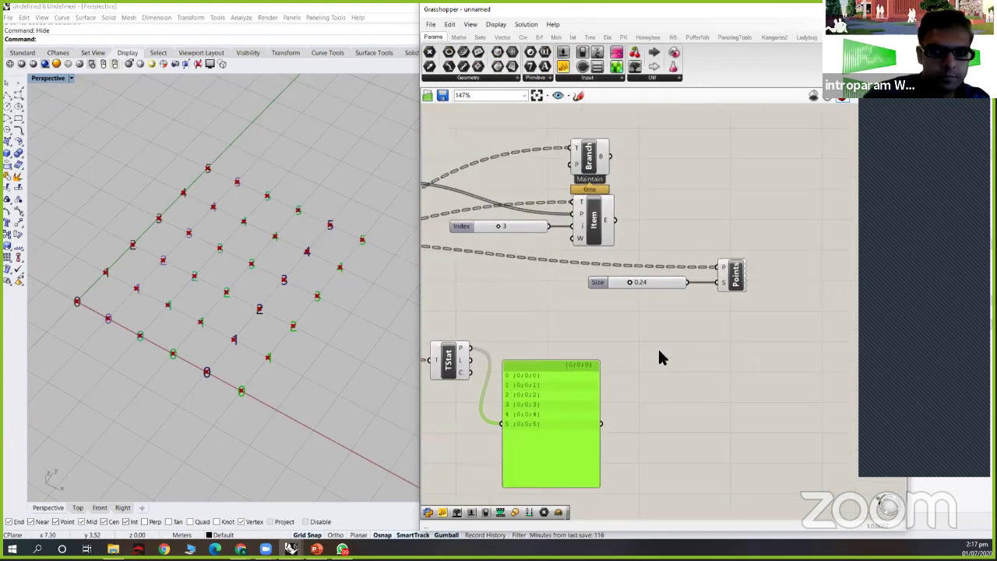
double_click(686, 340)
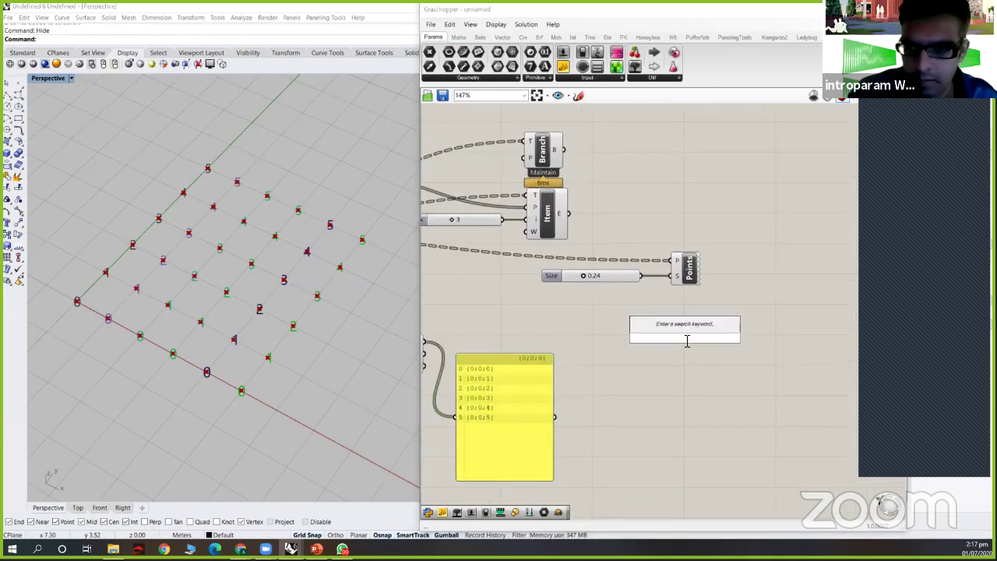
double_click(679, 324)
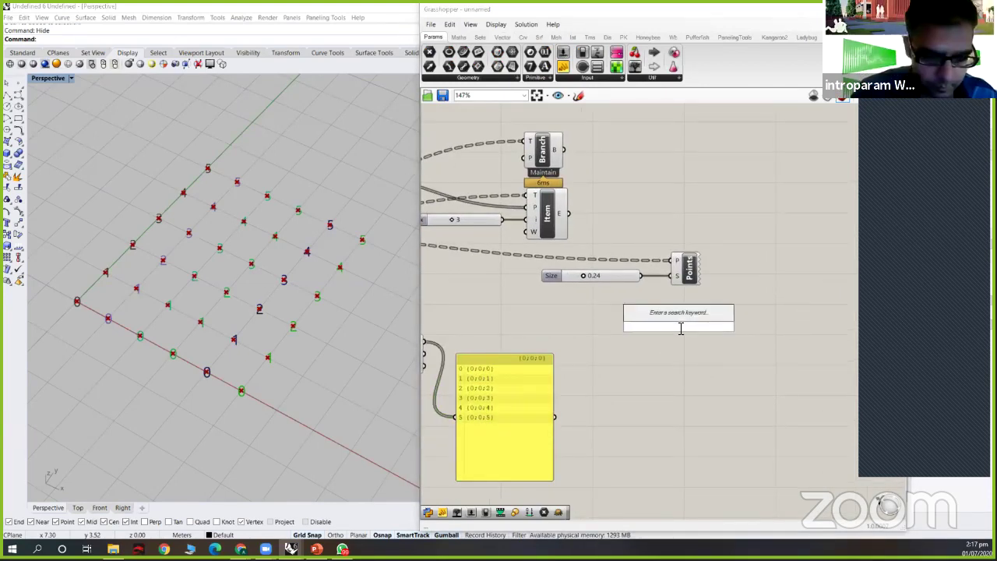
text(3d text tag)
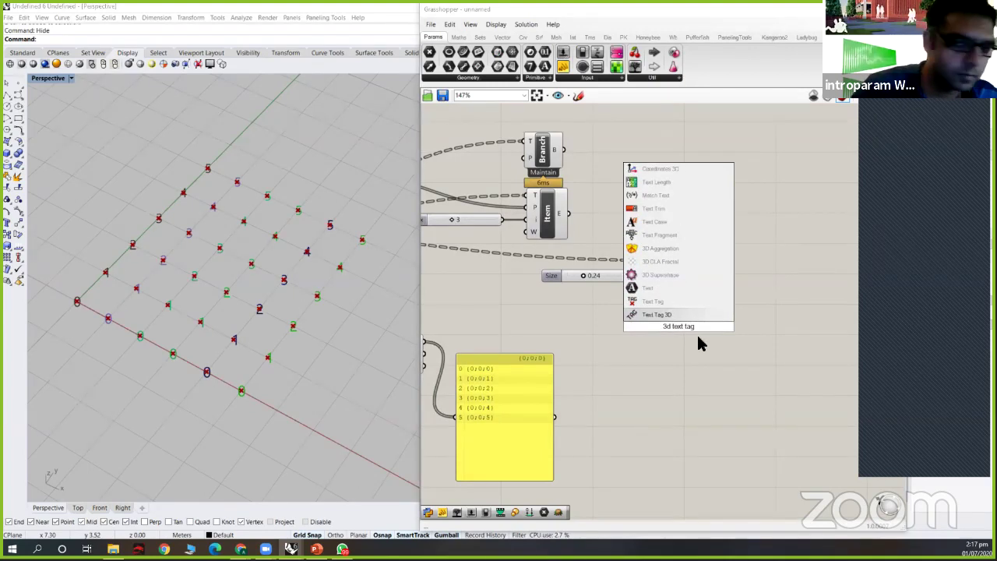
key(Return)
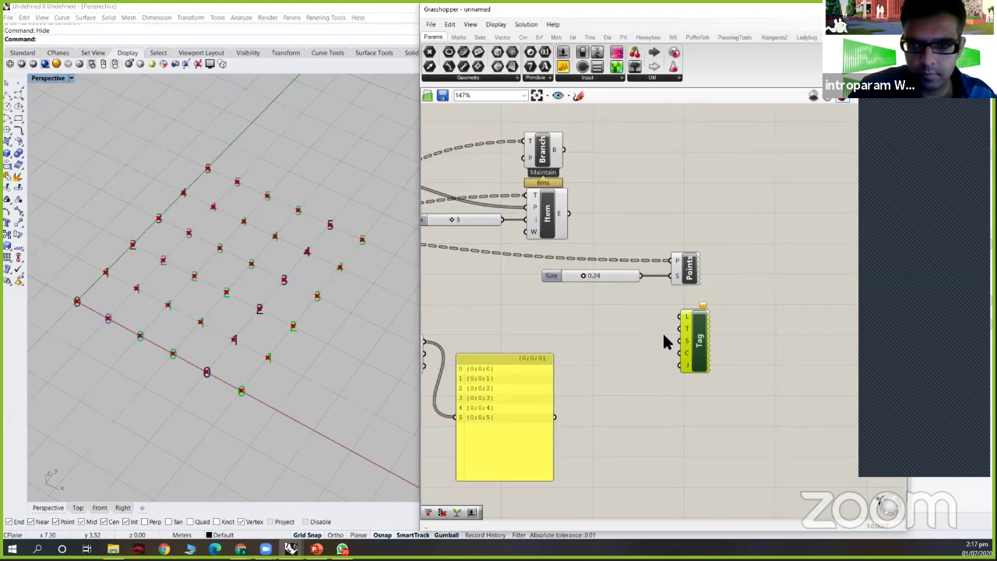
- Add a List Item component, feed it the grid points, and wire its item output into Text Tag 3D's location input
right_drag(663, 328, 680, 325)
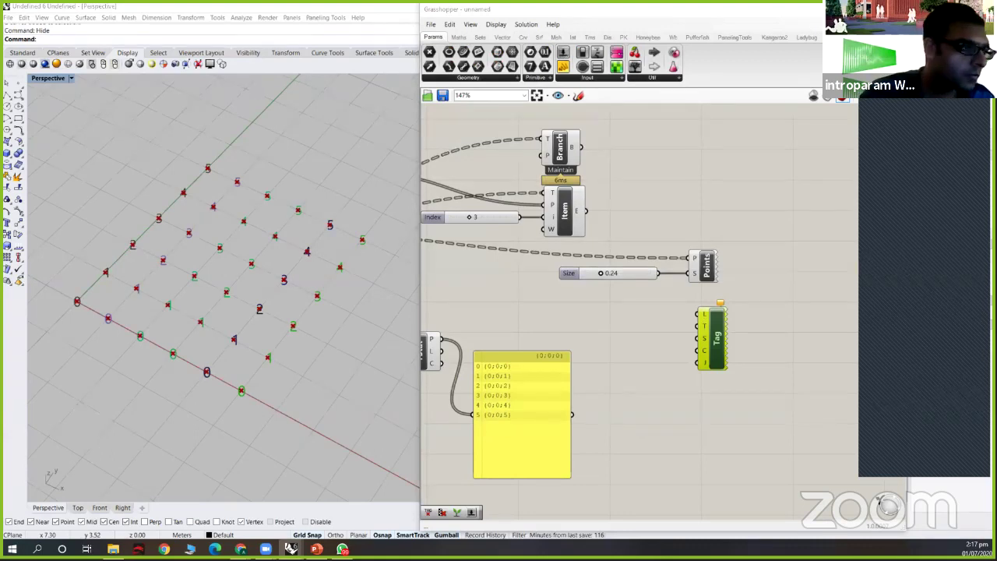
double_click(635, 323)
text(l)
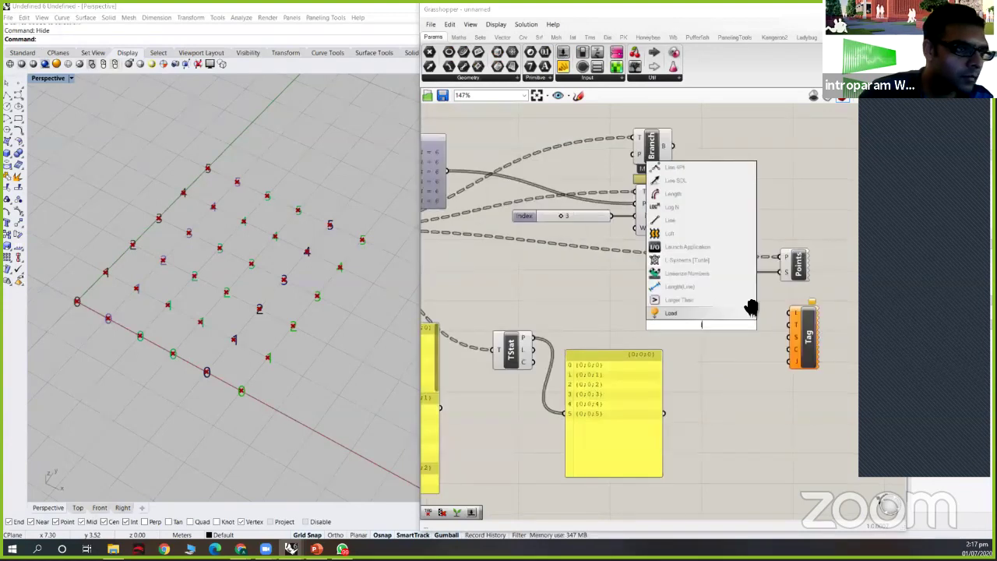
text(ist item)
key(Return)
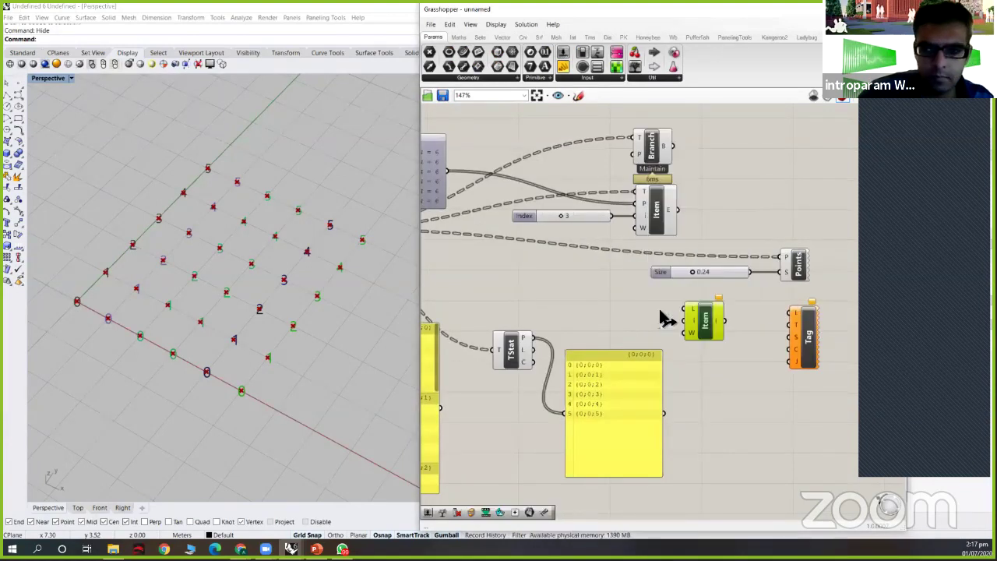
drag(659, 312, 723, 303)
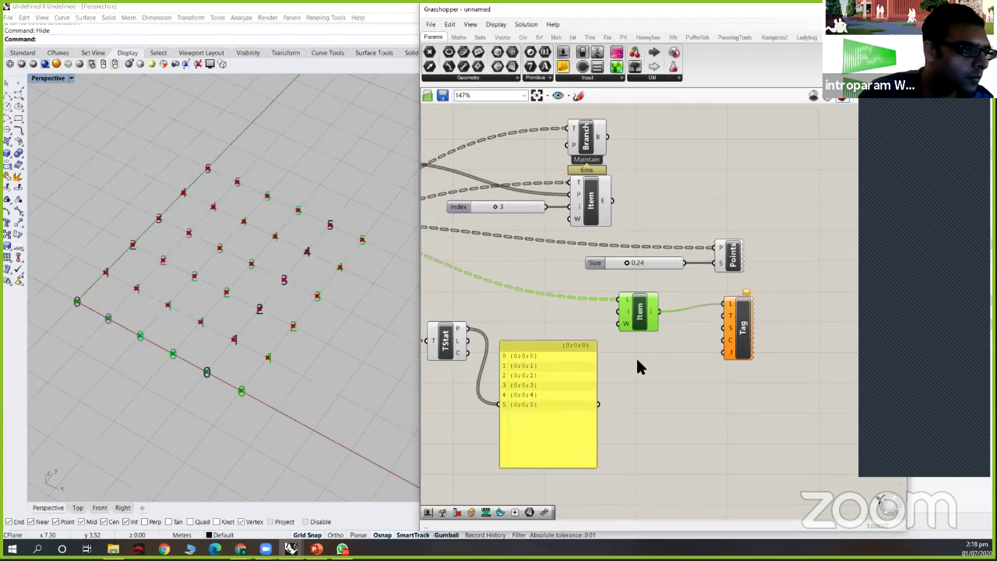
- Graft Tree Statistics' paths output and wire the paths panel and the Size slider into Text Tag 3D's text and size inputs
right_click(468, 330)
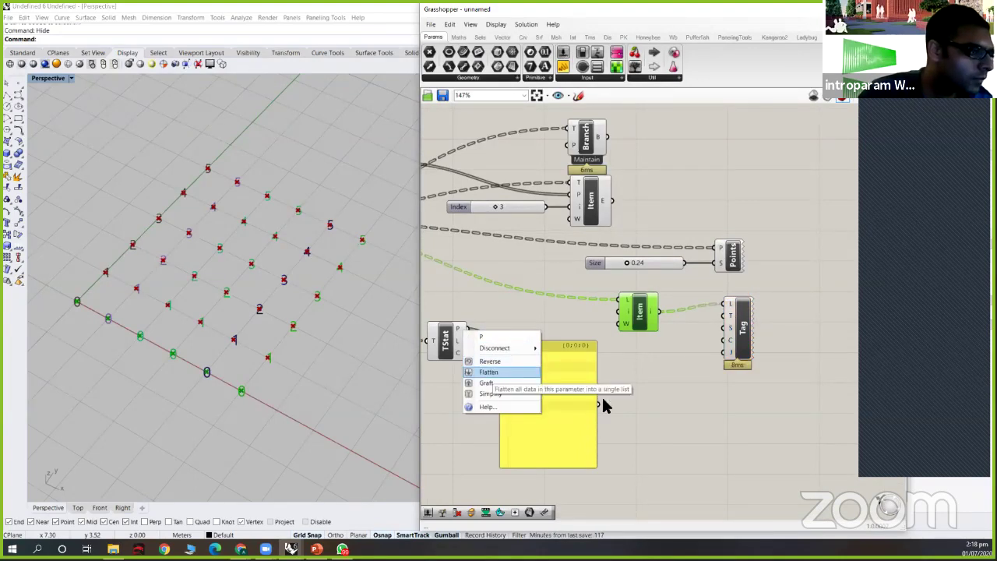
drag(597, 403, 730, 316)
drag(684, 262, 727, 328)
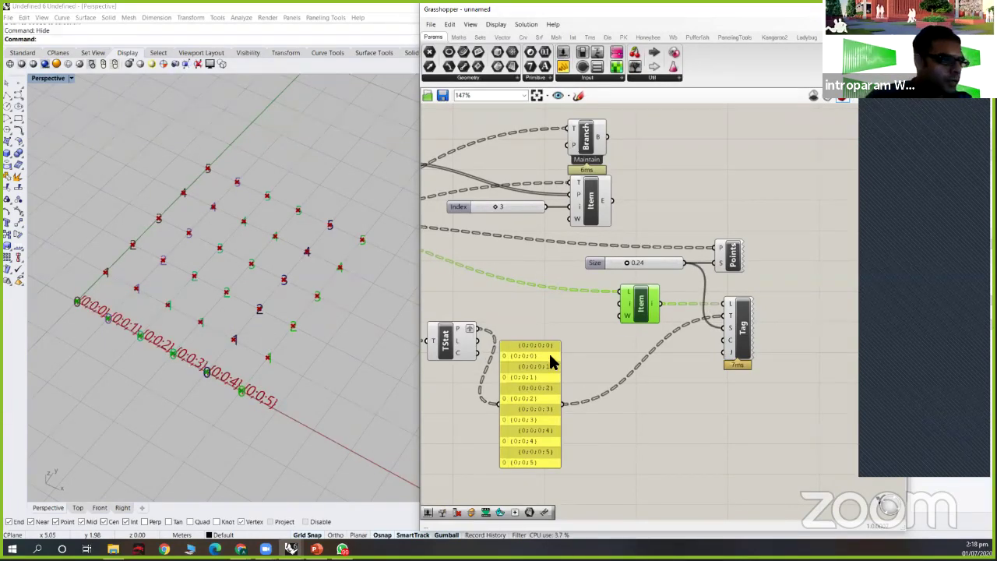
- Reposition the paths panel and Text Tag 3D on the canvas, and set the Size slider to 0.14
drag(554, 350, 568, 322)
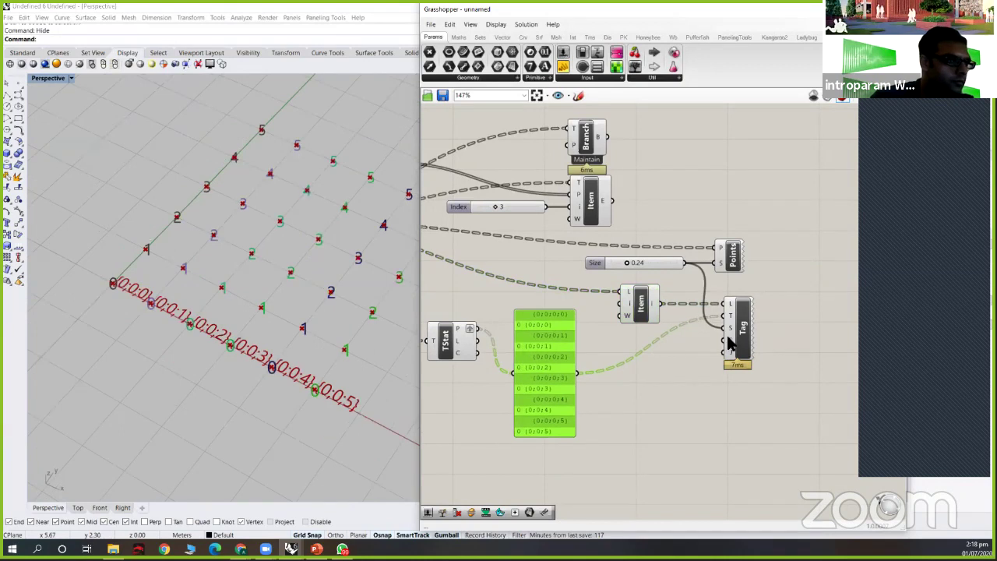
drag(734, 345, 740, 357)
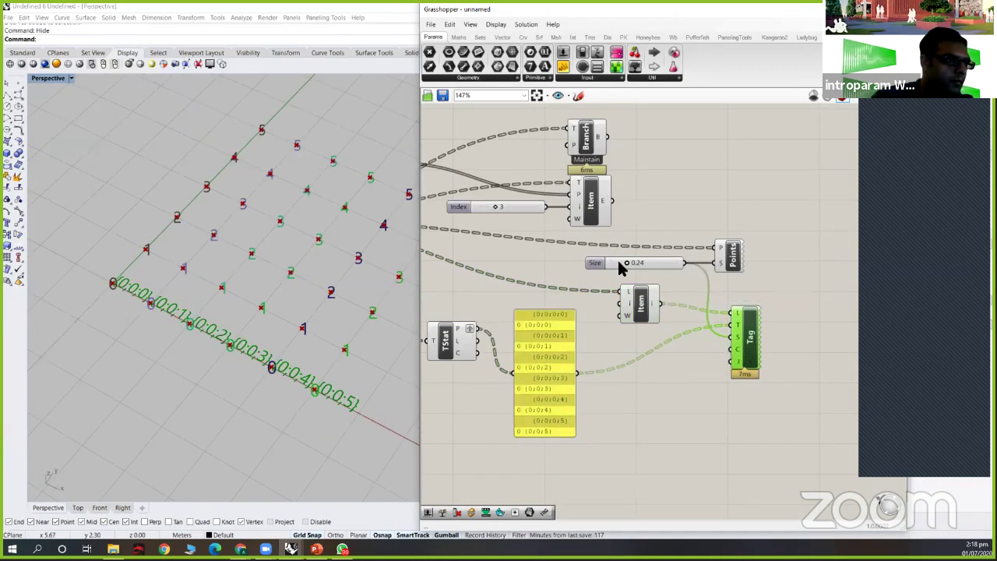
scroll(616, 265, up, 1)
drag(616, 265, 613, 262)
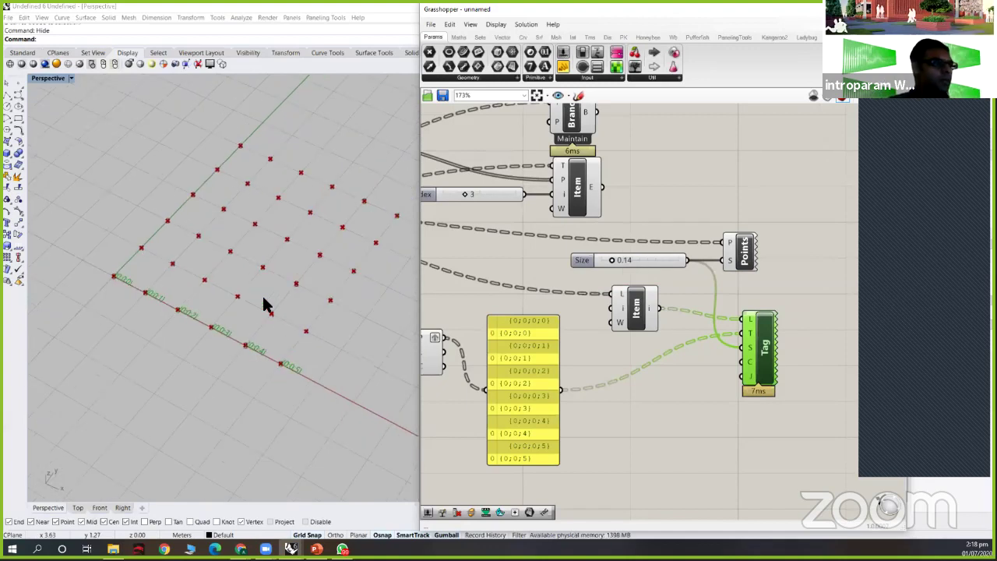
- Examine the branch path labels along the grid's first row and the column of points that each path covers
scroll(609, 303, down, 3)
right_drag(609, 304, 657, 300)
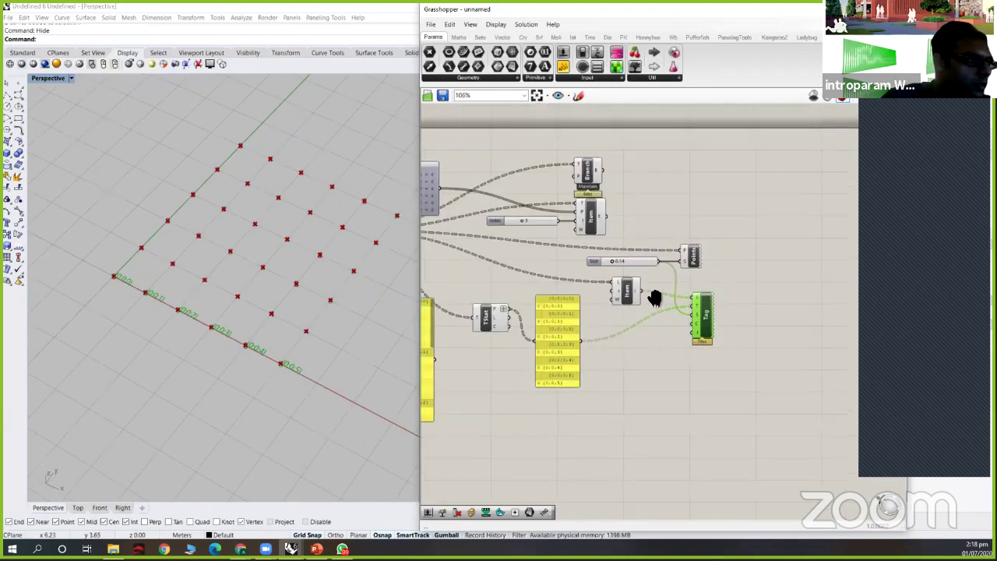
right_drag(545, 282, 574, 289)
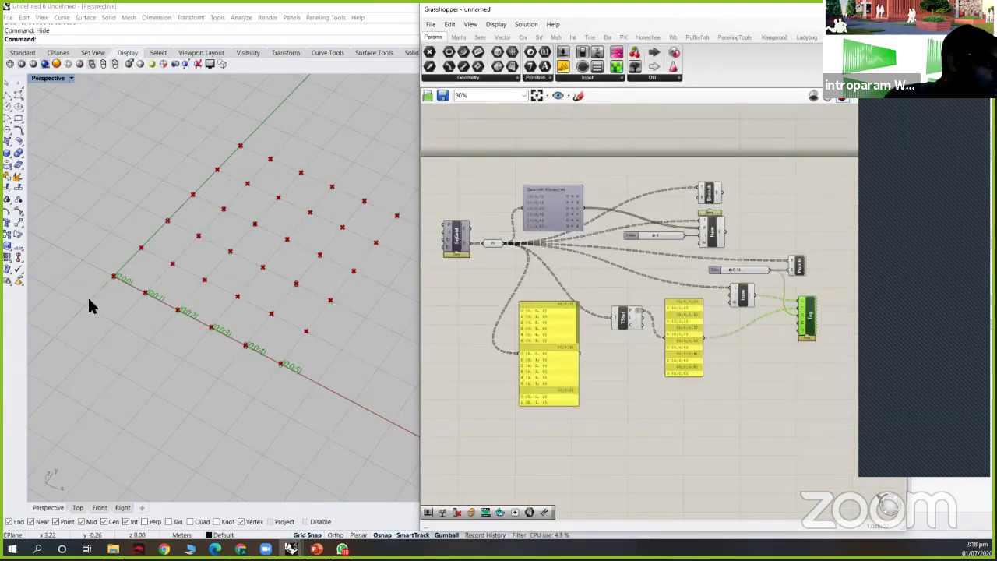
scroll(89, 300, up, 2)
right_drag(176, 312, 122, 365)
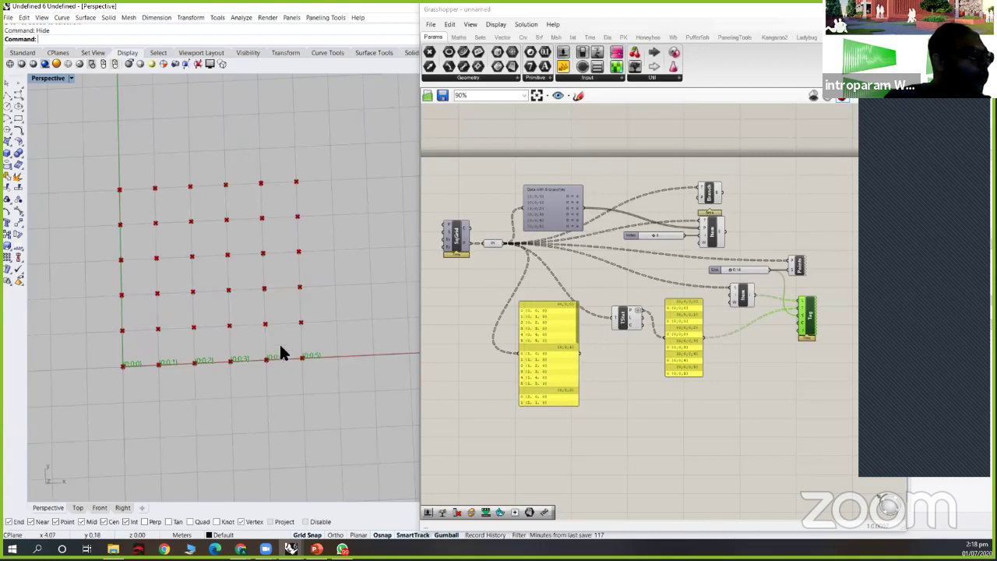
drag(320, 346, 279, 360)
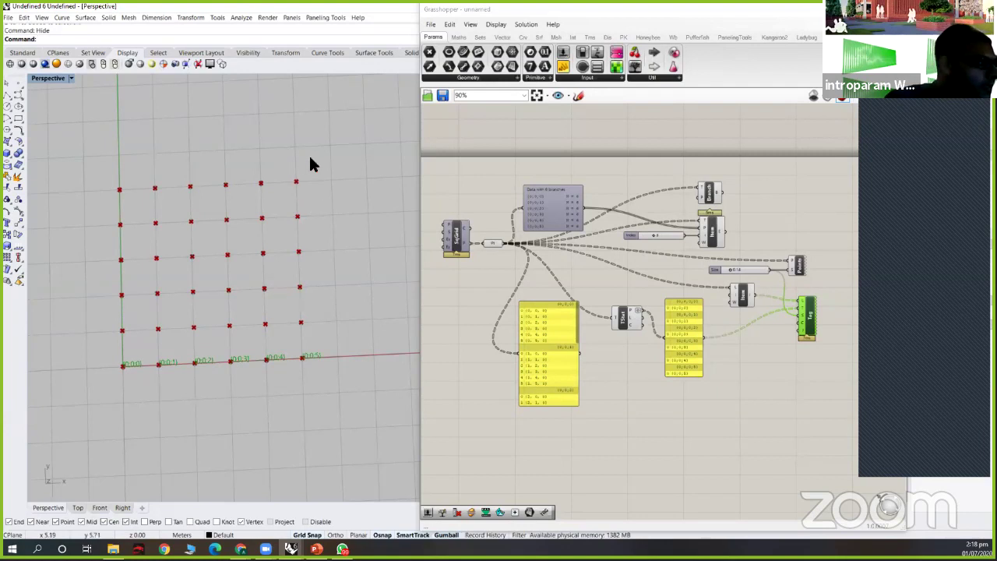
drag(310, 160, 339, 385)
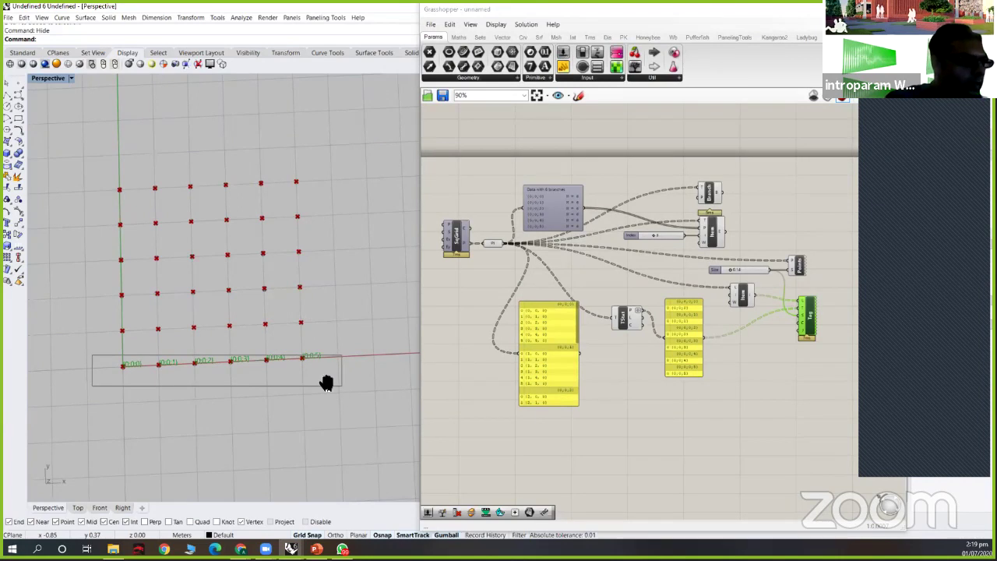
right_drag(326, 383, 327, 383)
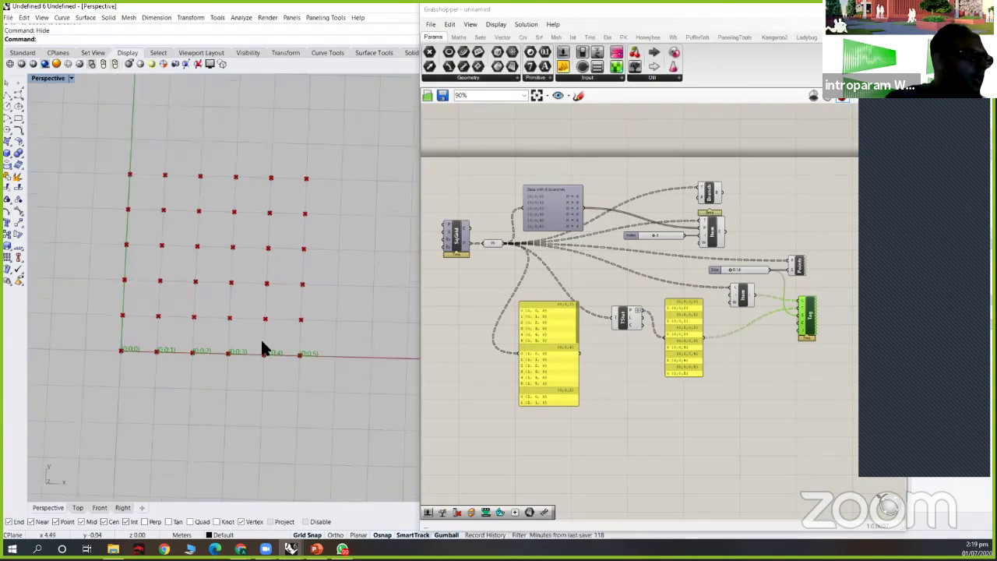
right_drag(262, 343, 305, 372)
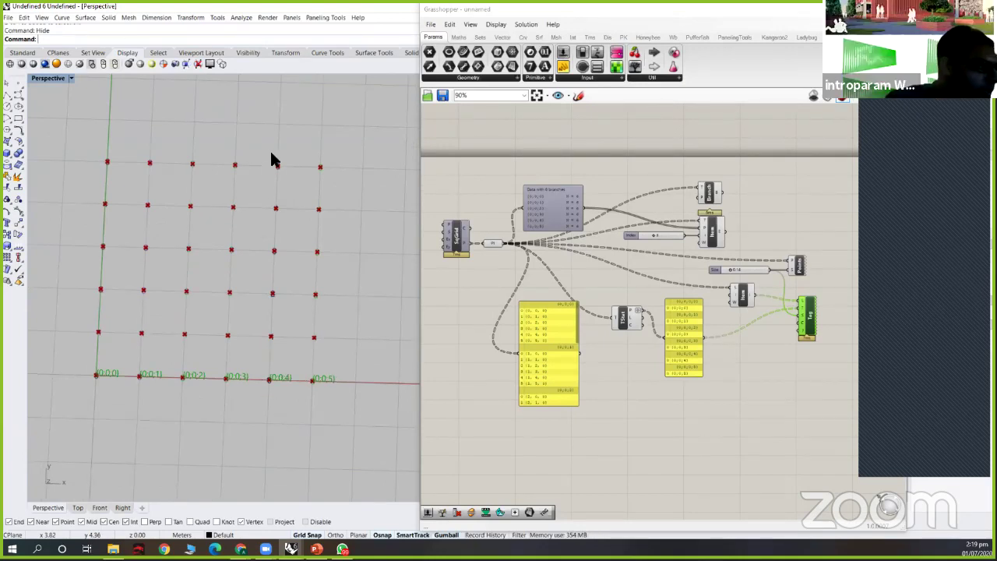
drag(264, 150, 291, 374)
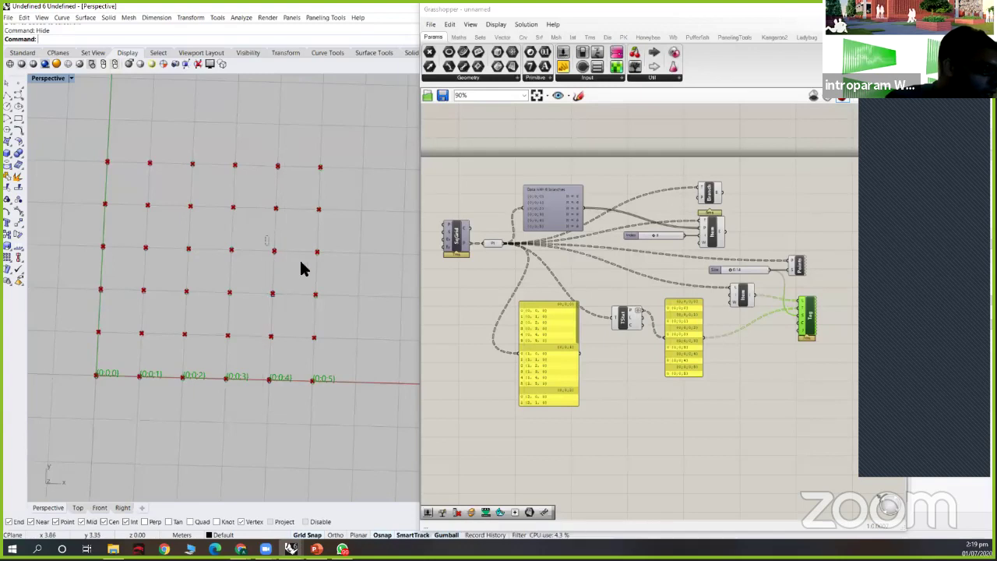
drag(256, 146, 284, 270)
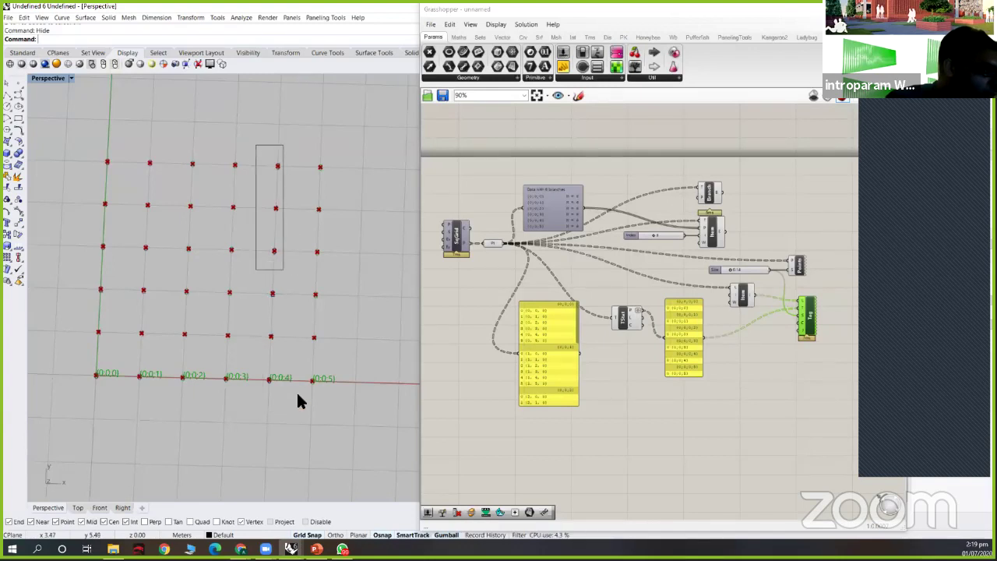
drag(298, 410, 296, 408)
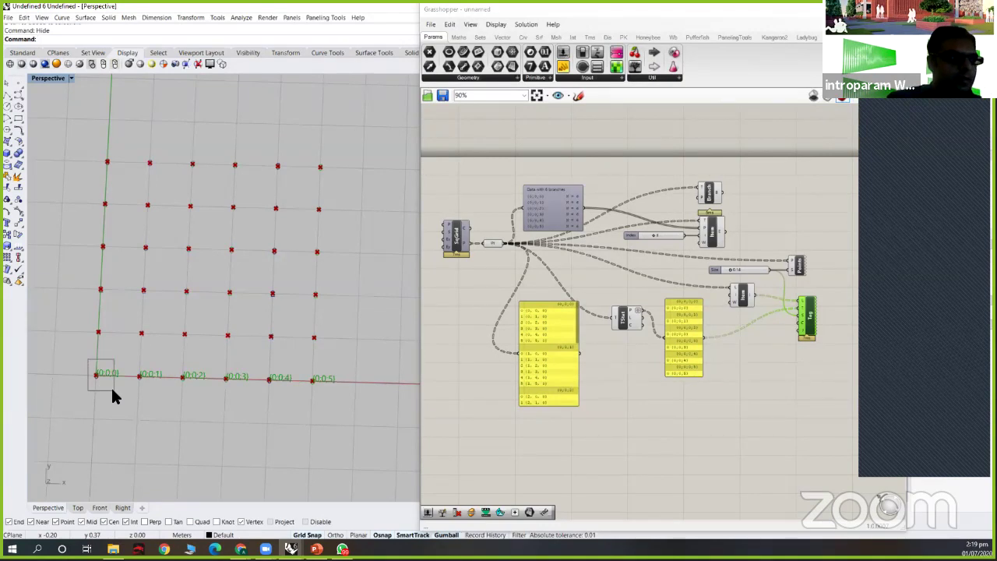
- Select the Point List component and examine the index numbers of the points within each labelled branch
right_drag(331, 352, 327, 283)
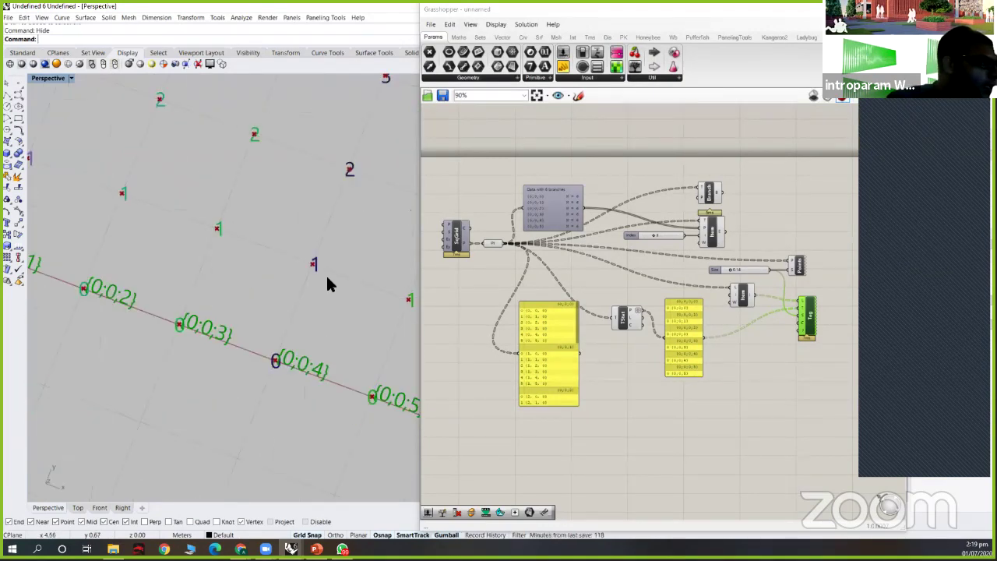
scroll(265, 425, down, 2)
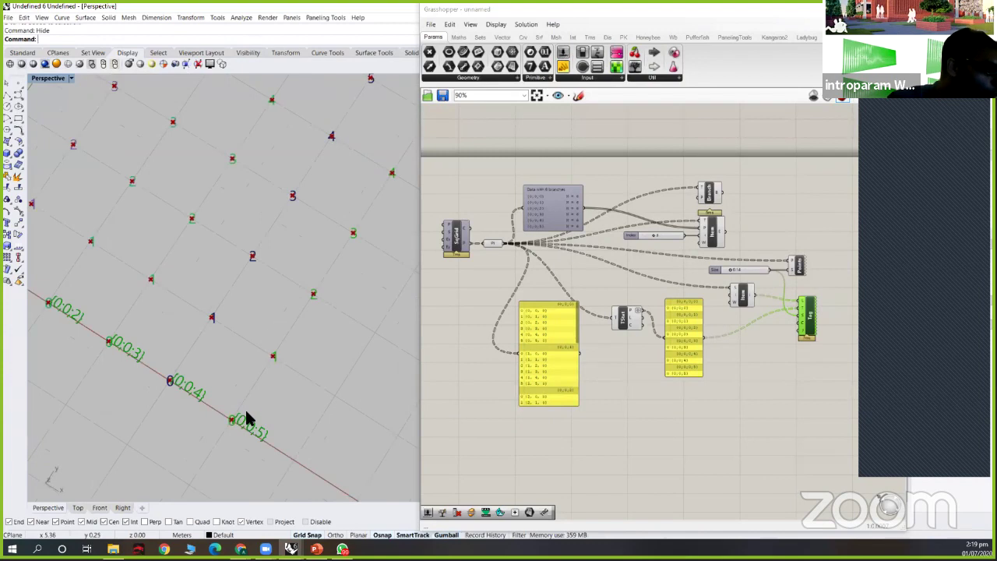
scroll(779, 269, up, 3)
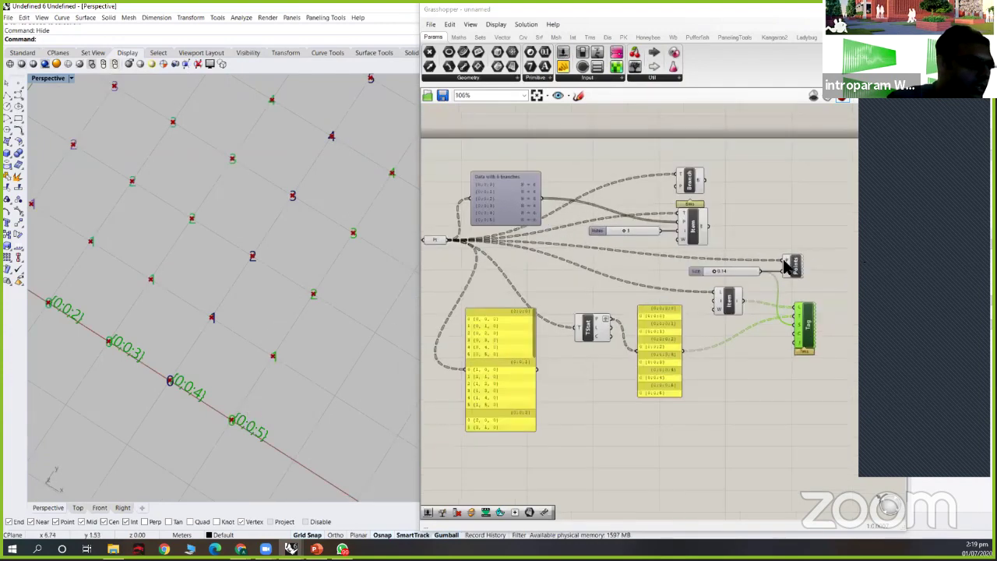
click(787, 266)
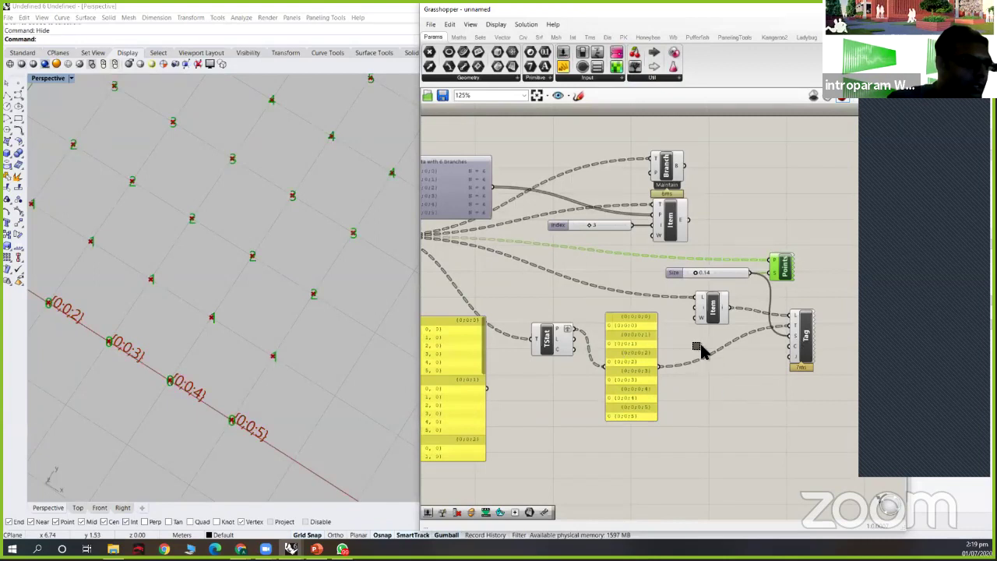
click(713, 248)
- Examine which grid points the Tree Item component picks from each branch with the Index slider's value
scroll(713, 248, down, 3)
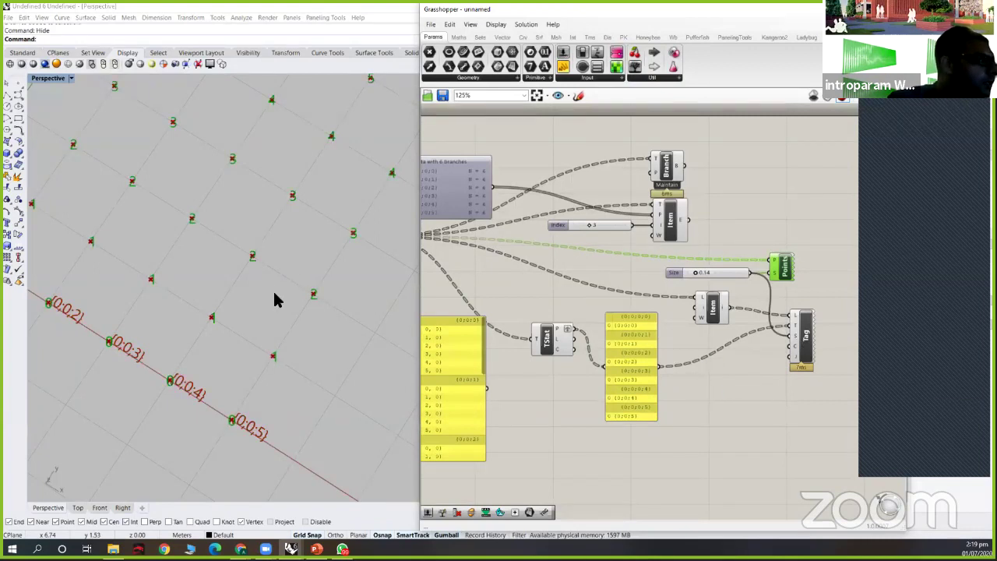
right_drag(281, 276, 311, 250)
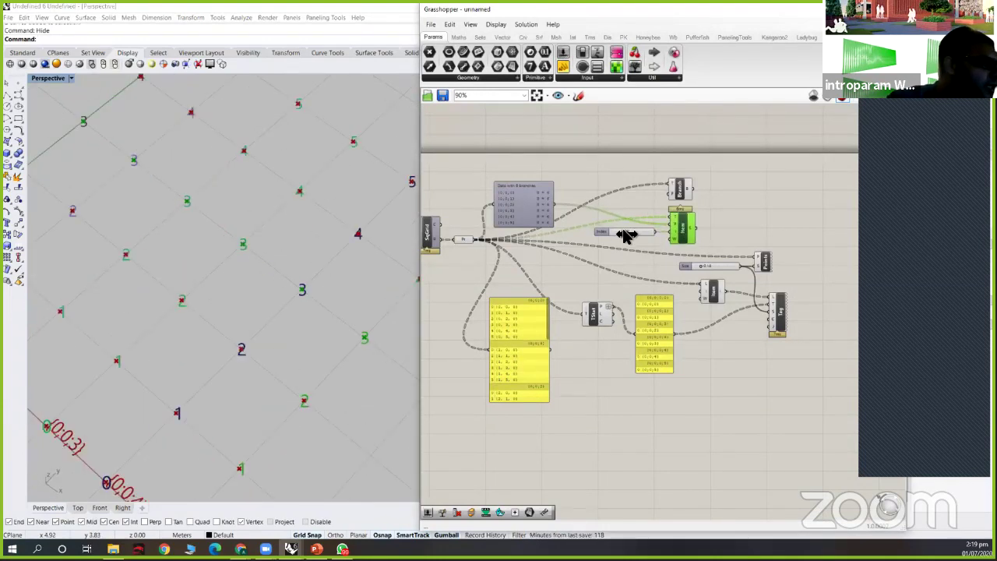
scroll(621, 232, up, 2)
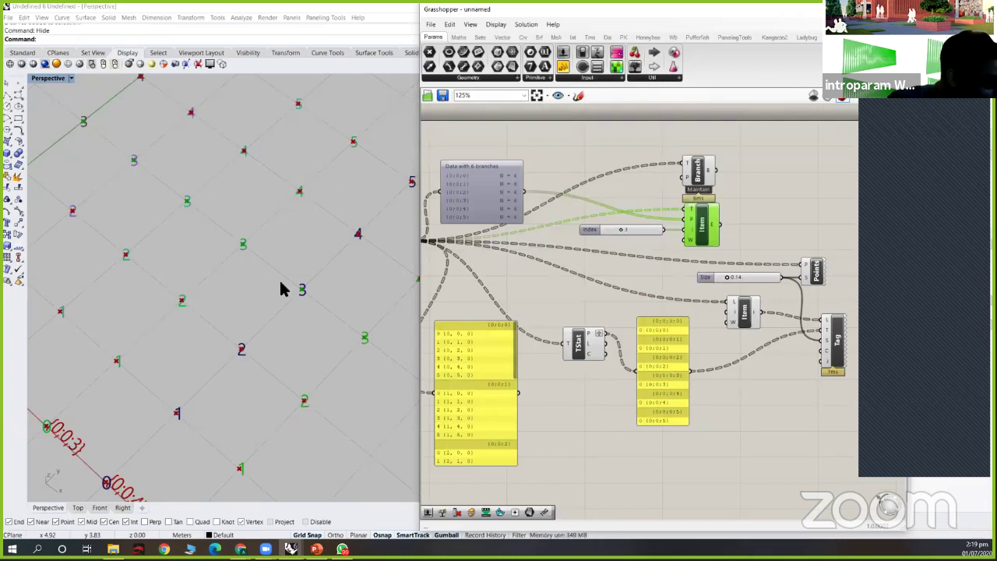
scroll(311, 316, down, 3)
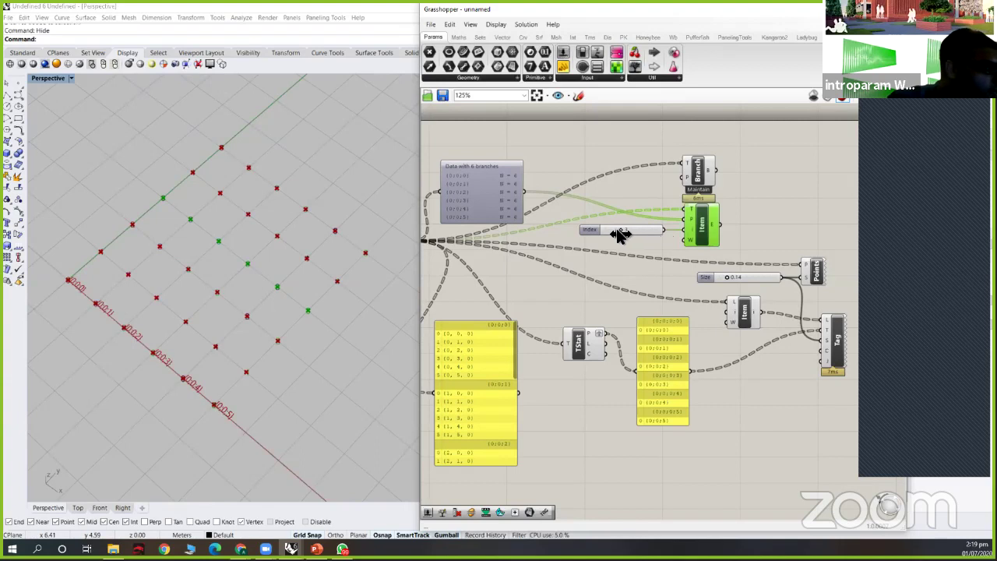
- Try other index values on the Tree Item component's Index slider, such as 1, and leave it at 4
drag(620, 236, 613, 235)
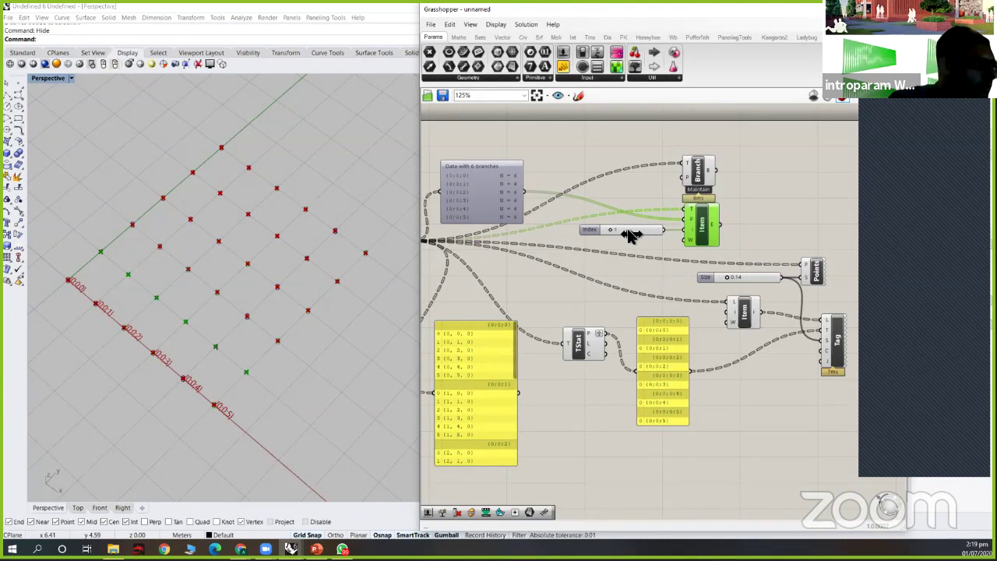
drag(614, 230, 628, 231)
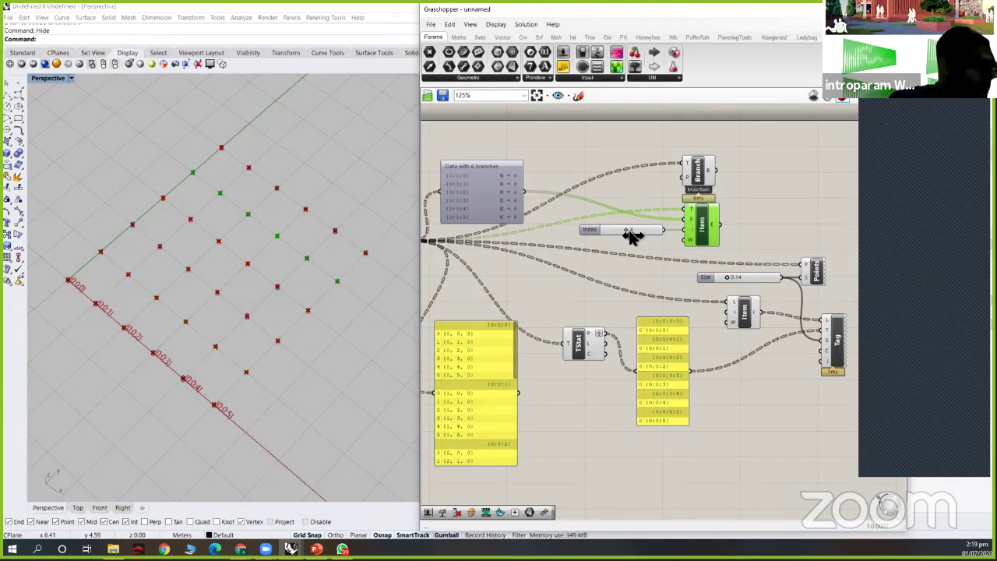
drag(623, 234, 617, 233)
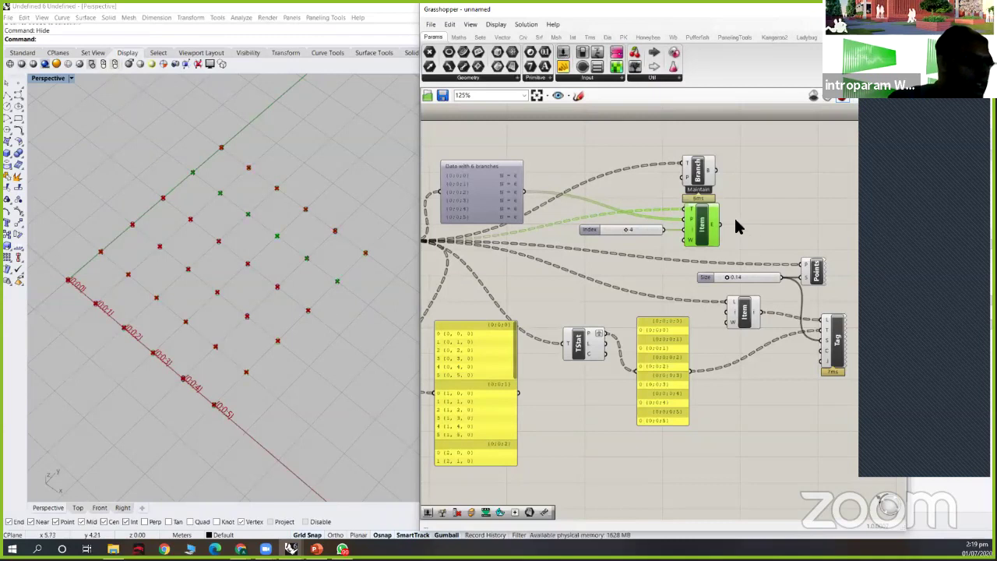
scroll(634, 272, down, 2)
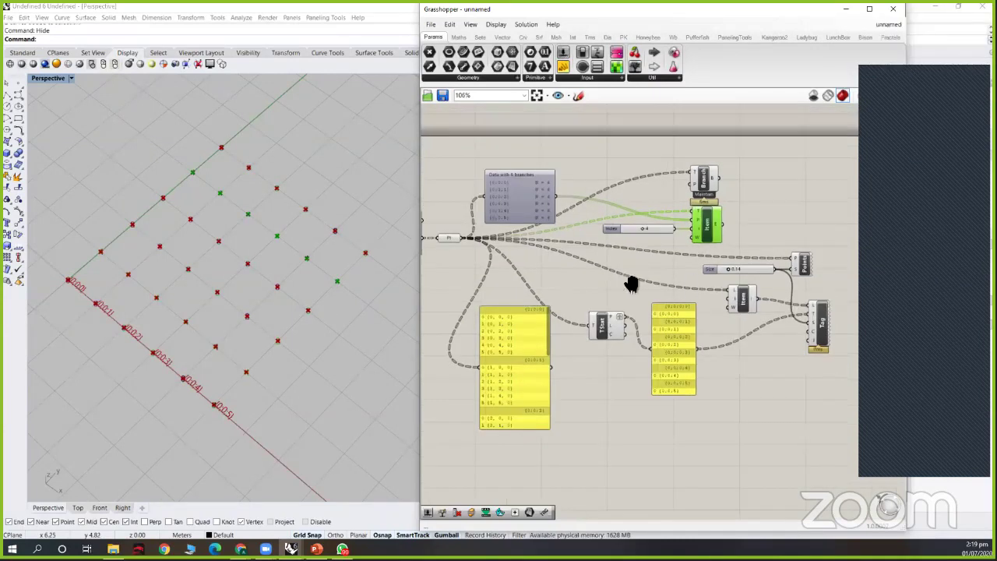
right_drag(569, 278, 630, 288)
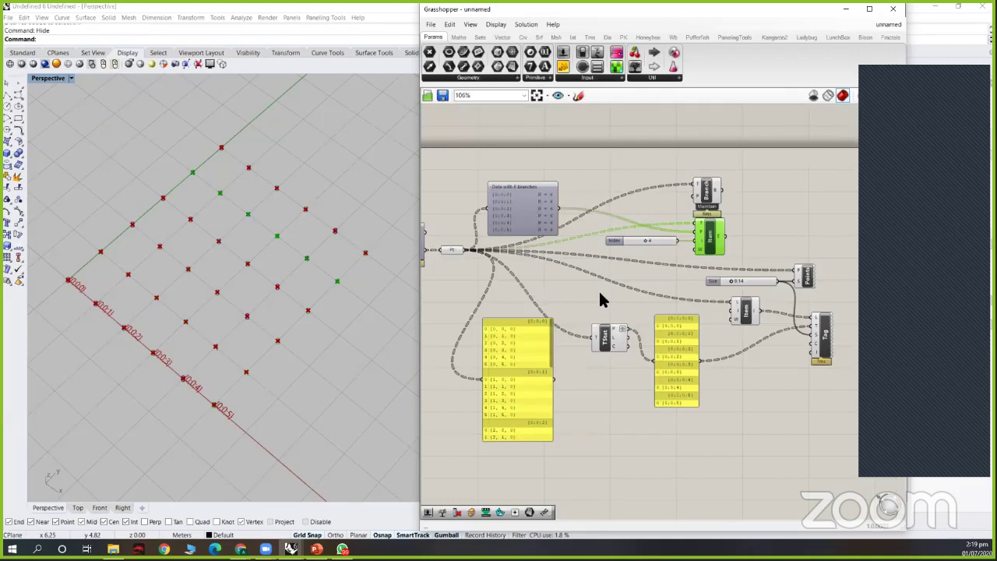
right_drag(600, 300, 659, 285)
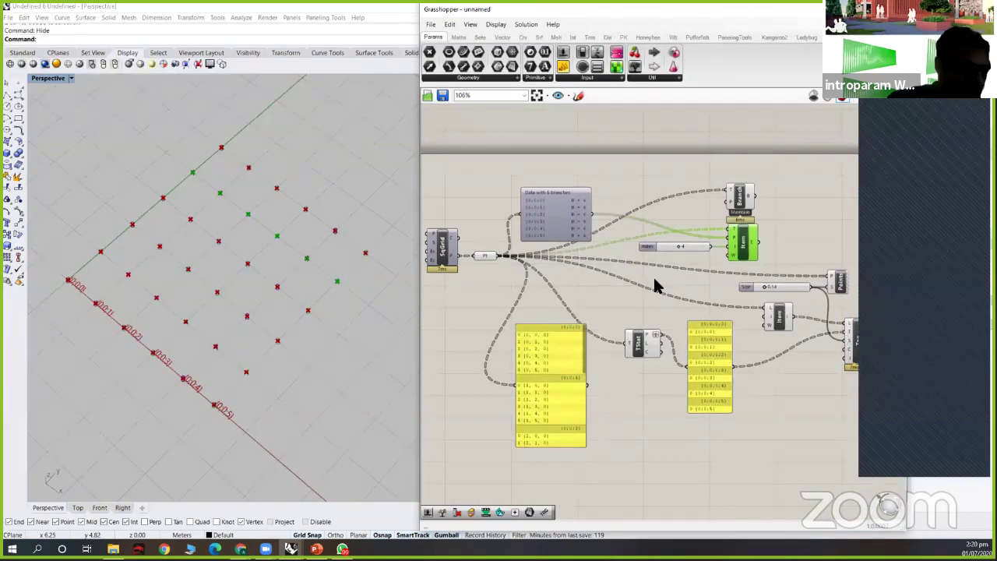
- Compare which grid points the Tree Branch and Tree Item components each pick out of the data tree
click(742, 201)
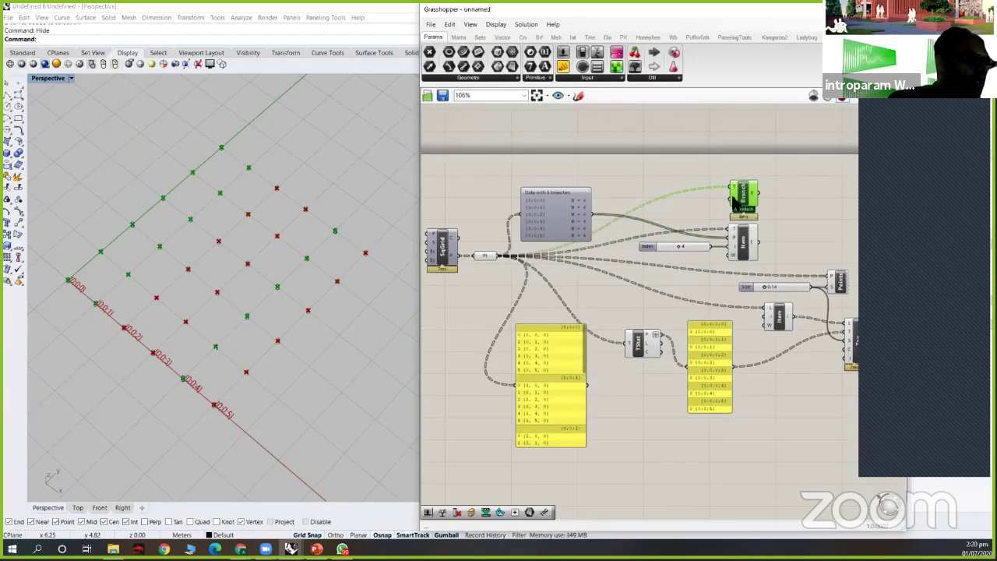
click(722, 248)
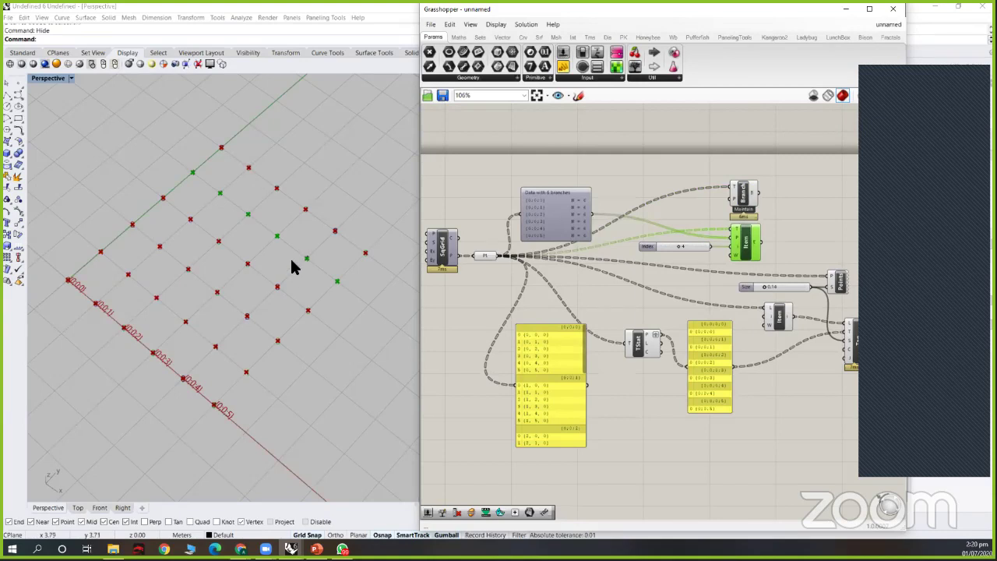
click(742, 195)
click(743, 238)
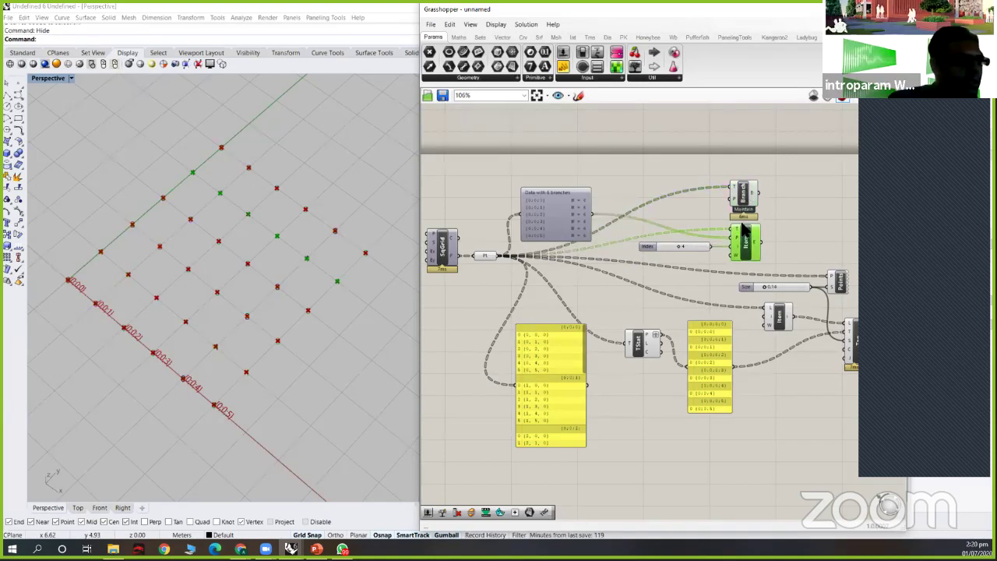
click(744, 196)
click(744, 236)
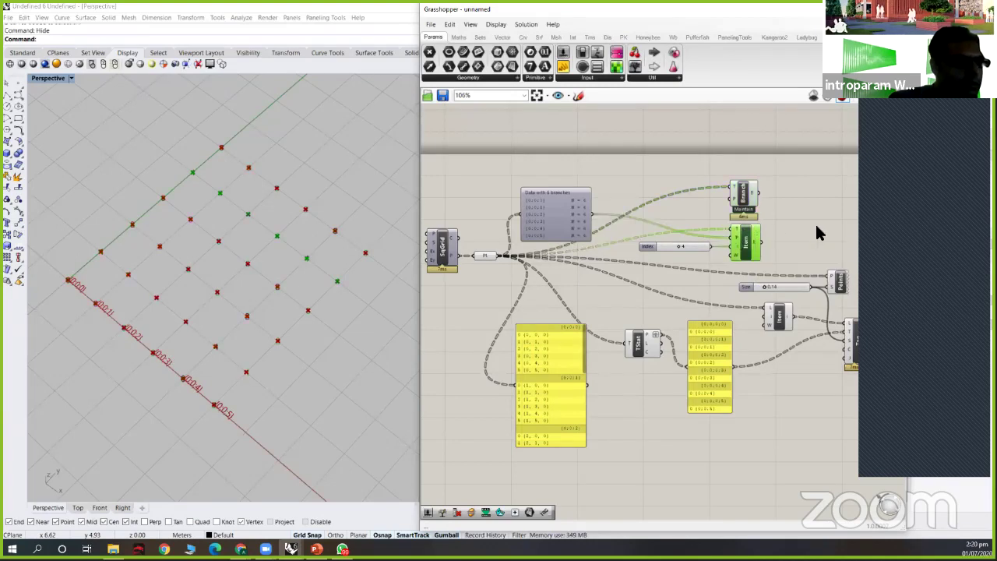
scroll(802, 228, down, 2)
right_drag(758, 219, 781, 226)
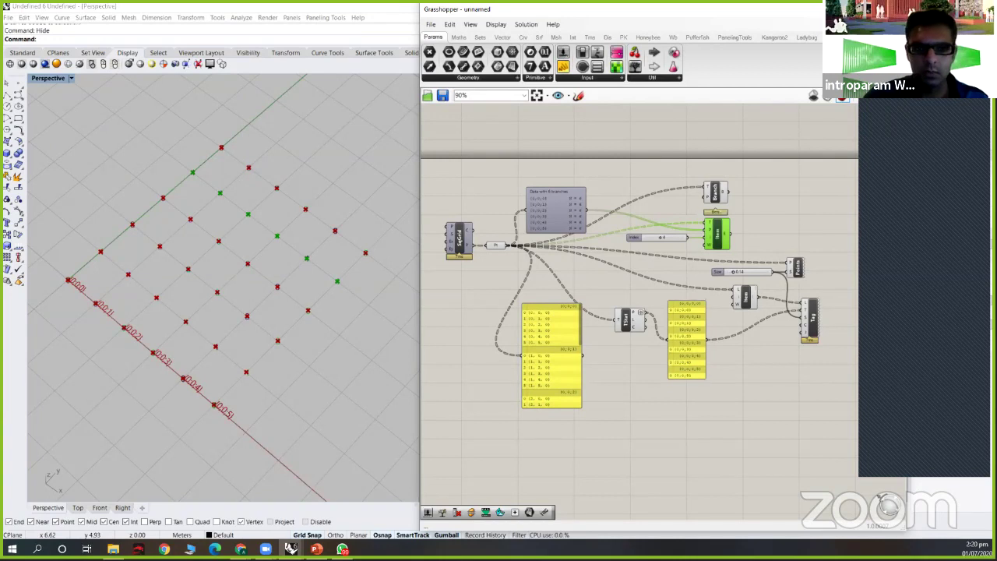
scroll(782, 199, up, 3)
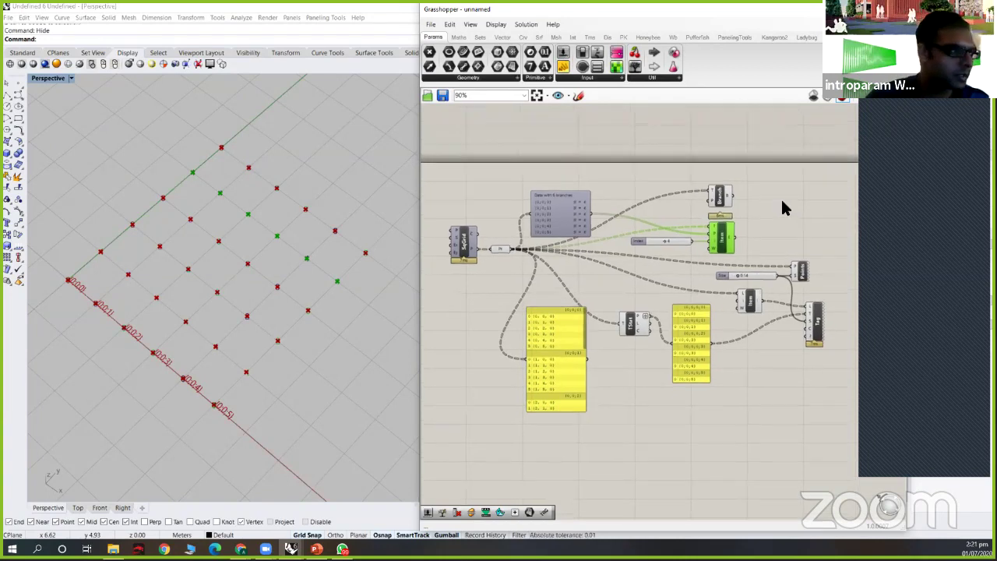
scroll(806, 200, down, 2)
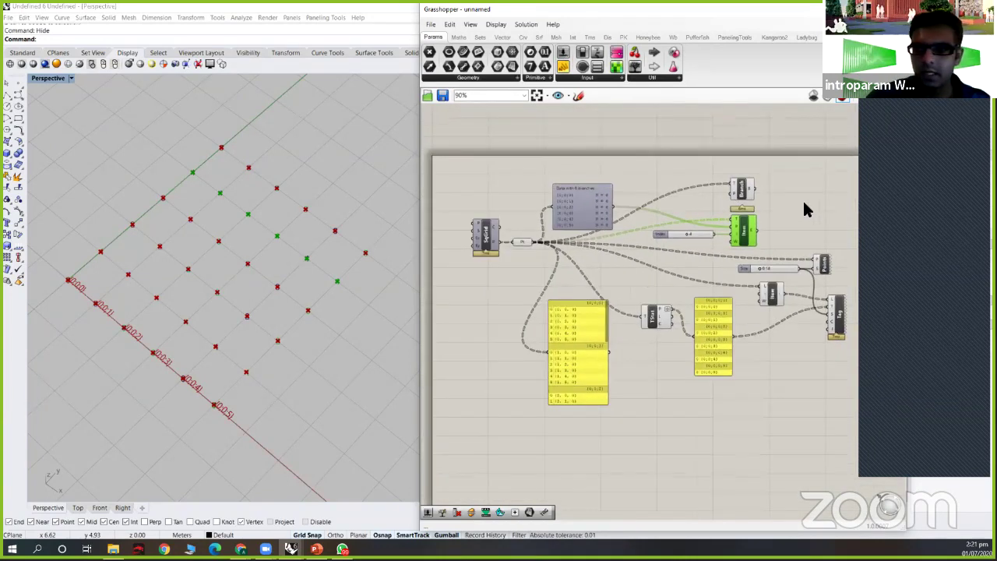
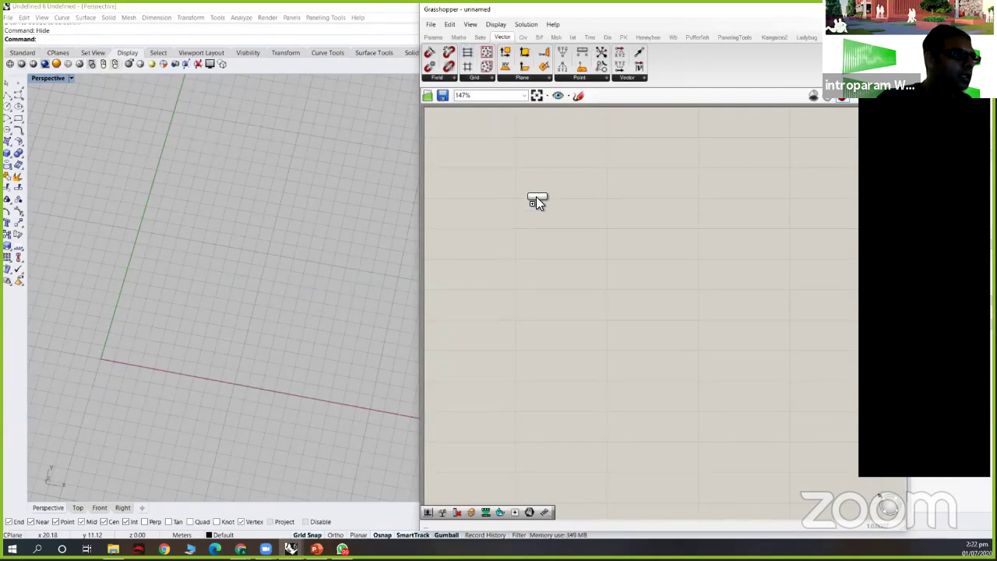
- Add a Rectangular grid component to the empty Grasshopper canvas
drag(465, 56, 586, 223)
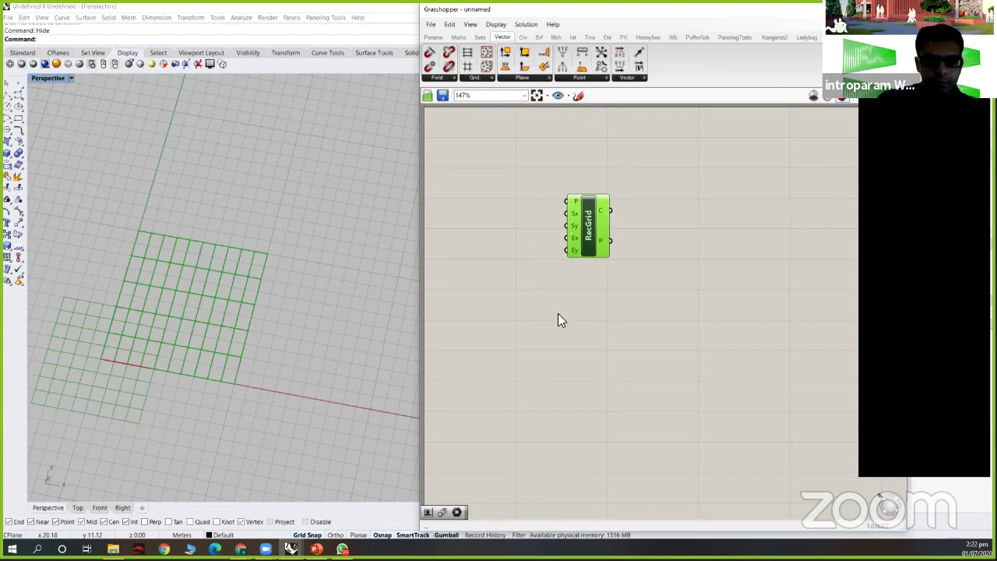
right_drag(459, 268, 501, 273)
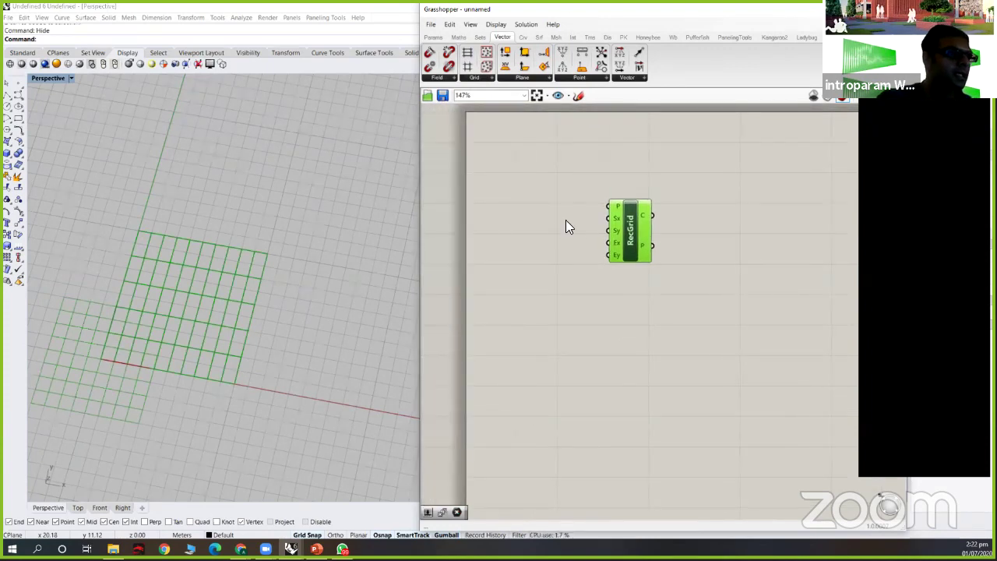
scroll(566, 221, up, 2)
right_drag(573, 240, 577, 263)
- Add a number slider with the value 100 and connect it to RecGrid's Sx and Sy size inputs
double_click(525, 262)
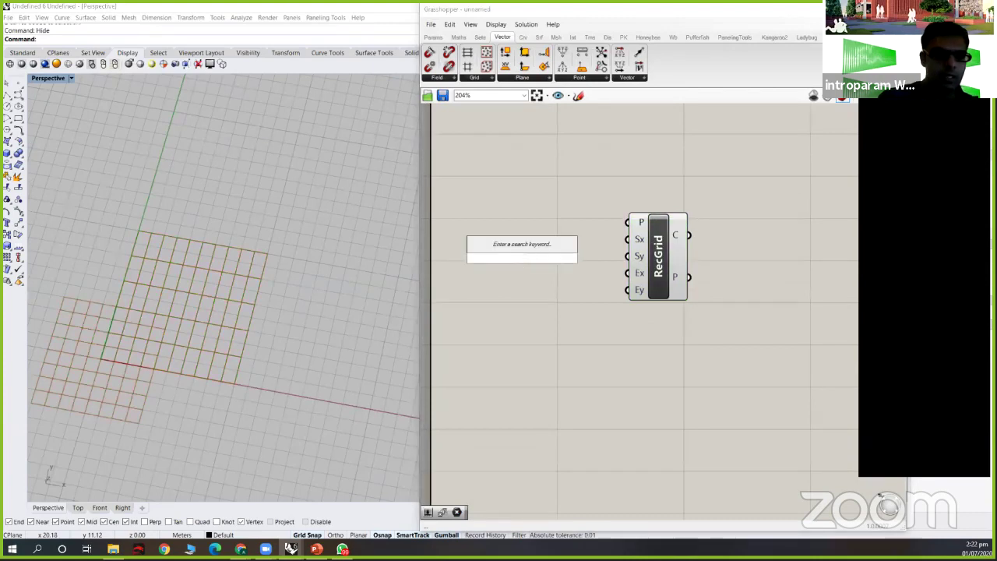
text(100)
key(Return)
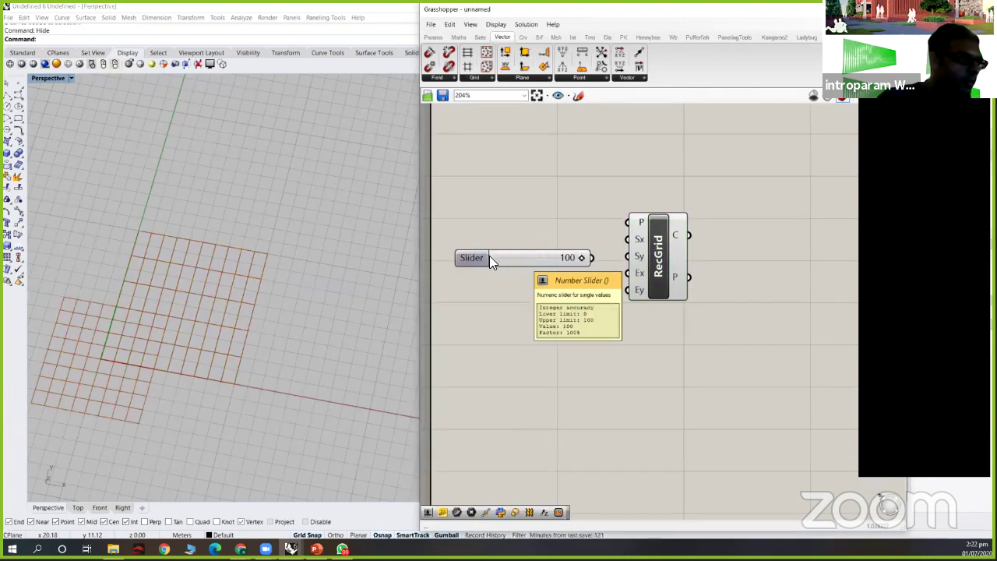
drag(489, 257, 456, 255)
mouse_move(558, 254)
mouse_down()
mouse_move(628, 239)
mouse_move(556, 269)
mouse_move(558, 255)
mouse_up()
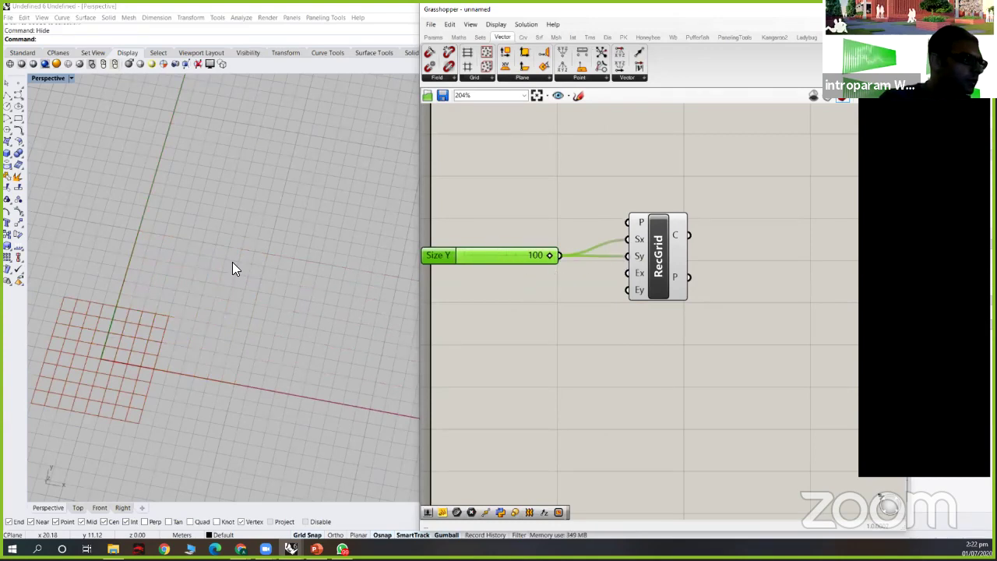
scroll(226, 262, down, 5)
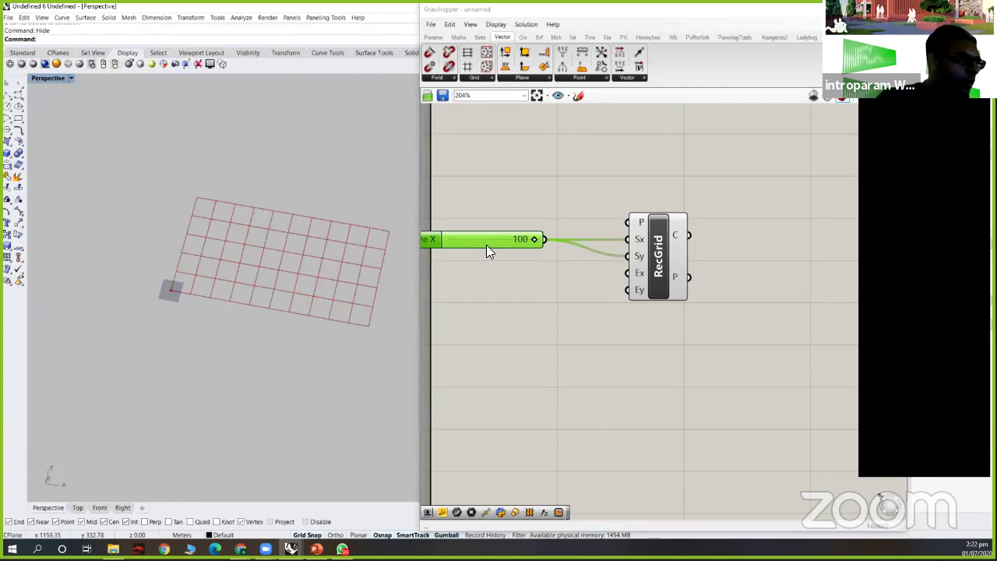
- Add a number slider with the value 10 and connect it to RecGrid's Ex and Ey extent inputs
double_click(505, 294)
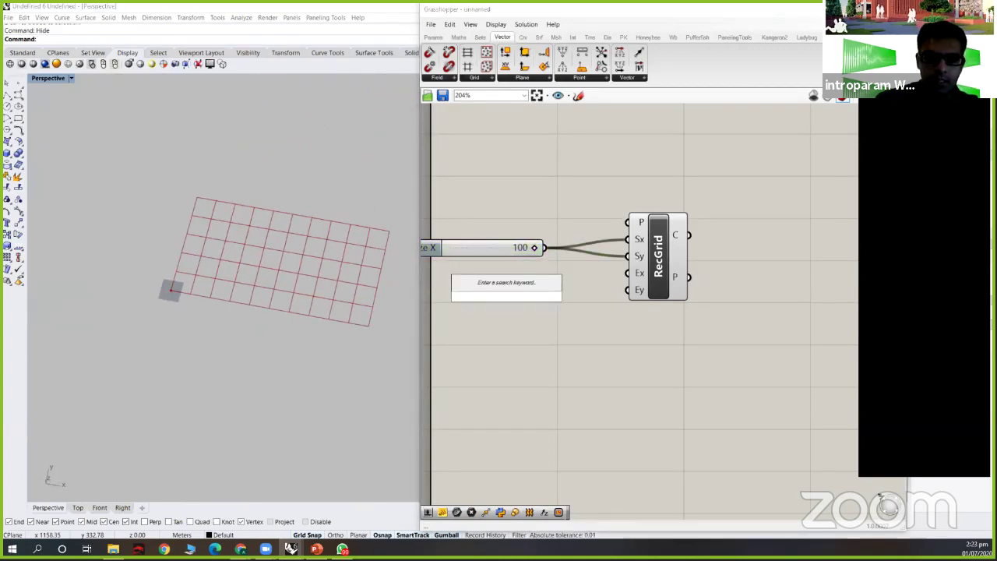
text(10)
key(Return)
drag(488, 294, 629, 272)
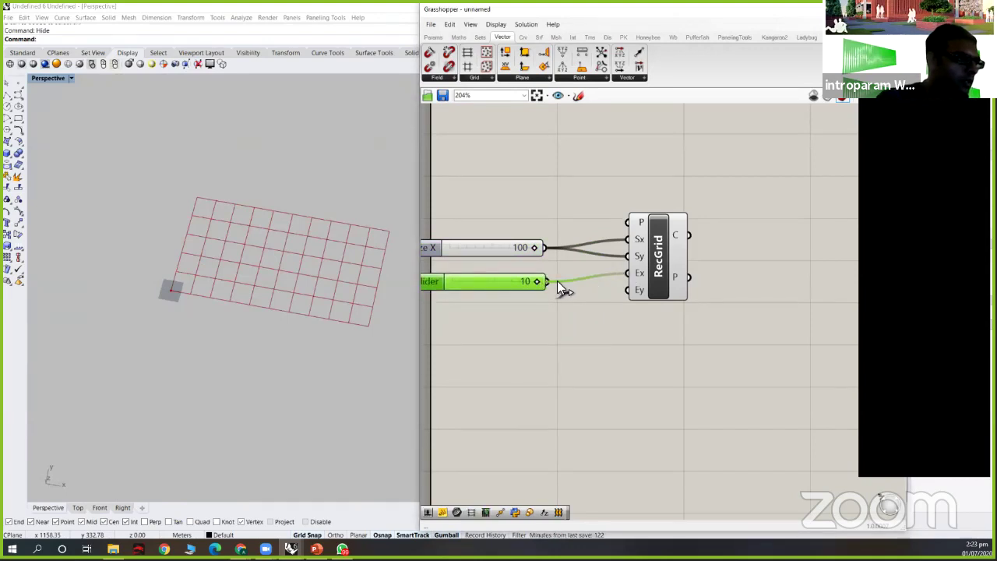
drag(558, 281, 629, 290)
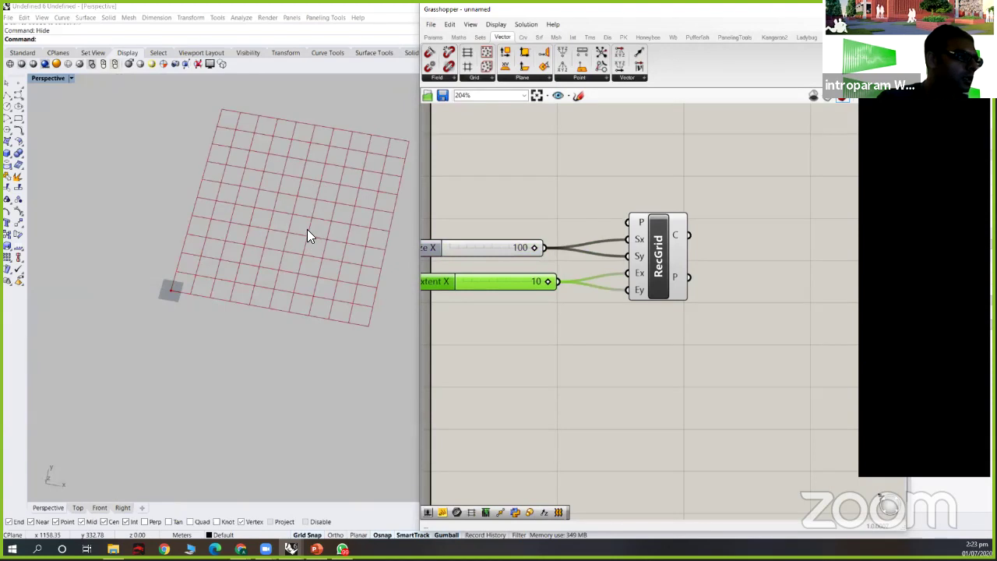
scroll(347, 244, up, 4)
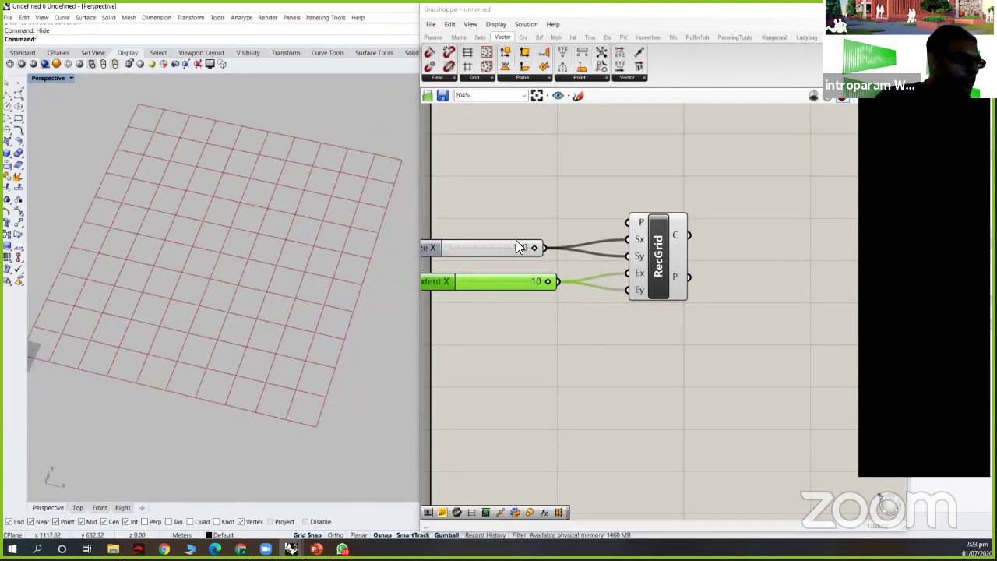
- Move the RecGrid component a little farther away from its size and extent sliders
drag(681, 256, 688, 256)
key(ctrl+Left)
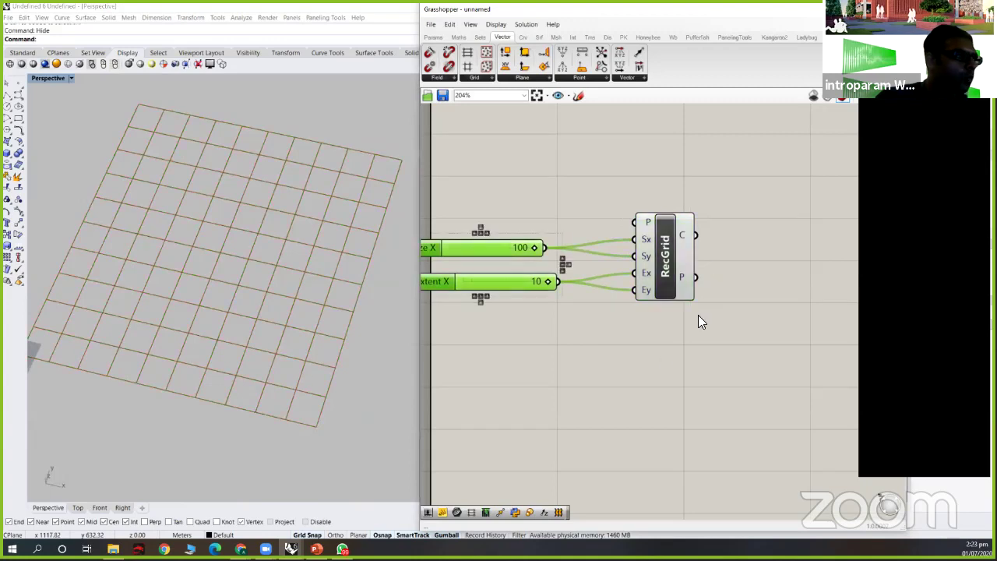
click(698, 314)
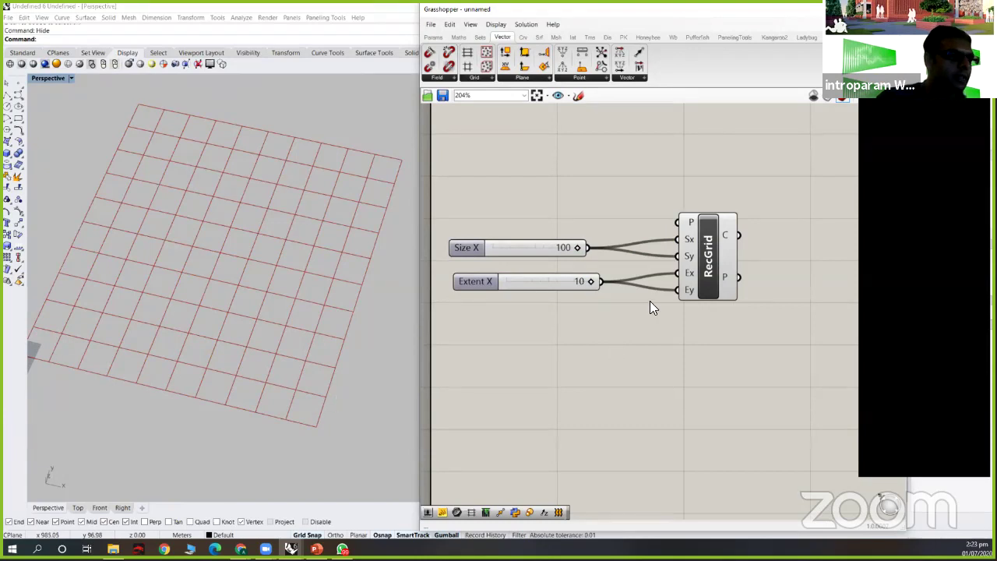
click(707, 242)
drag(689, 242, 703, 242)
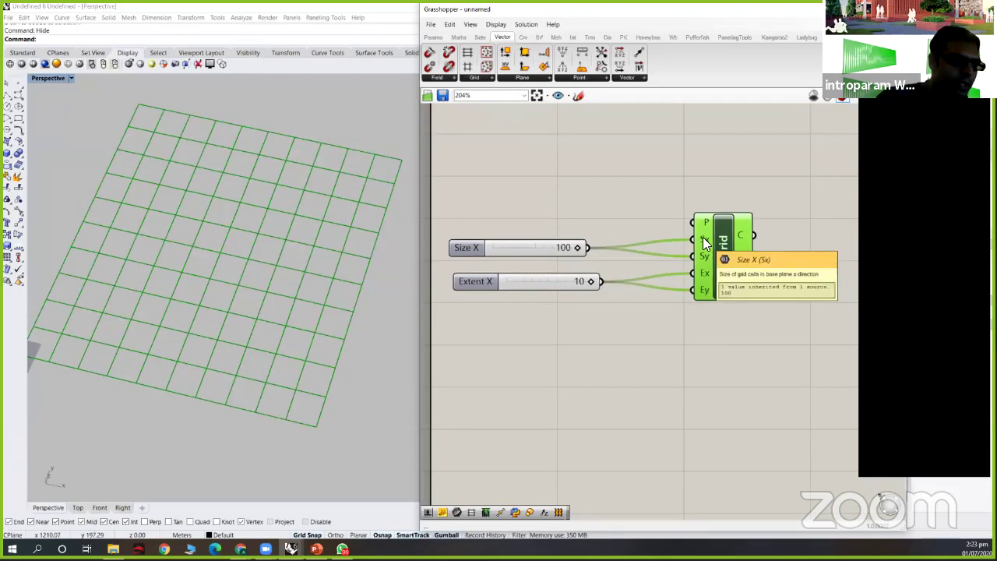
- Apply the expression 2*x to RecGrid's Sx input
right_click(703, 239)
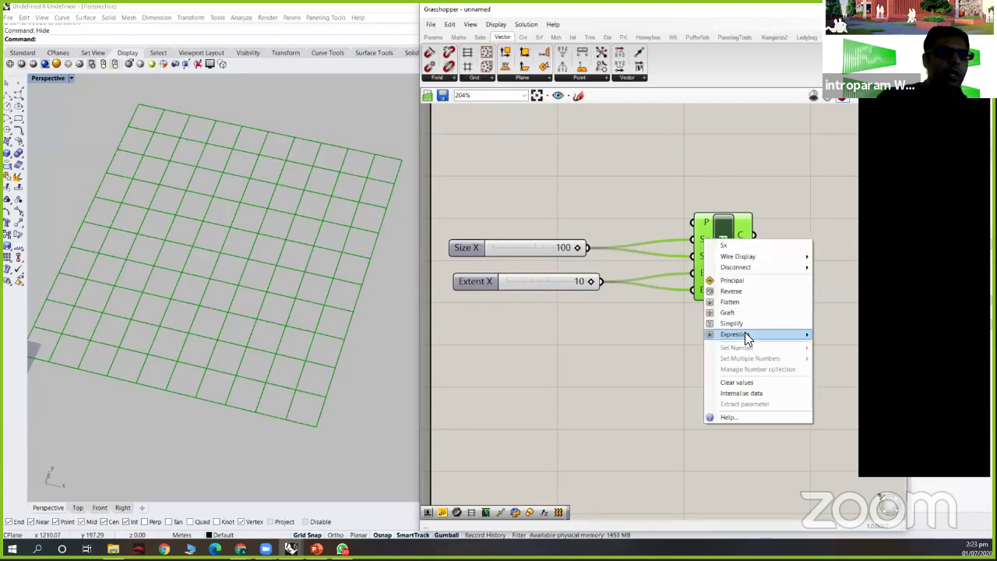
mouse_move(754, 333)
click(830, 293)
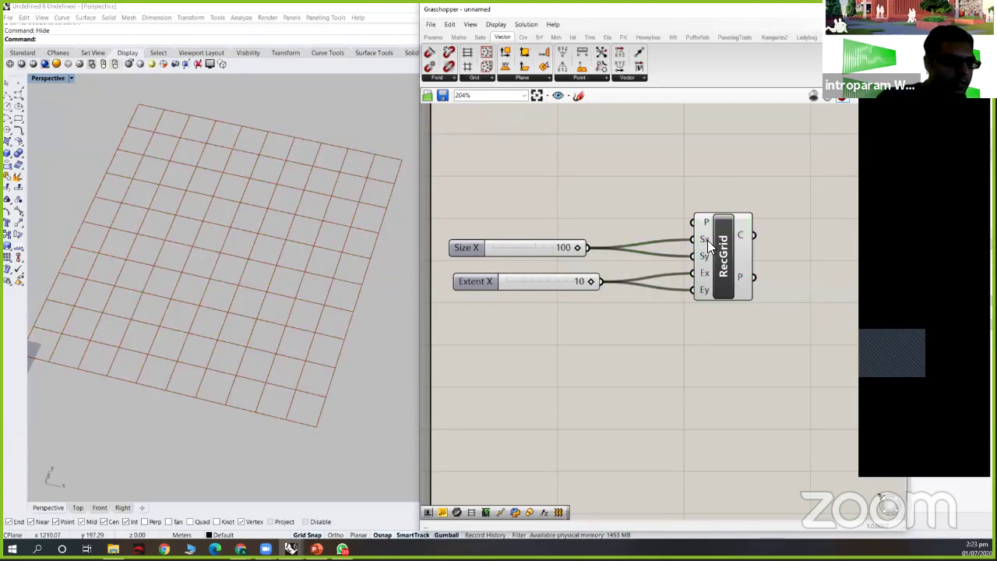
right_click(704, 239)
mouse_move(811, 333)
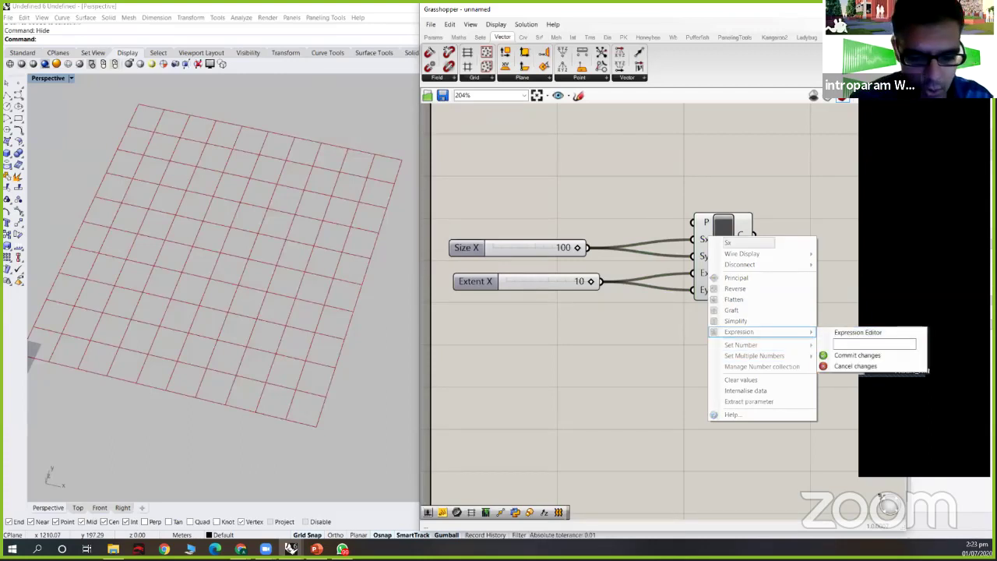
text(2*x)
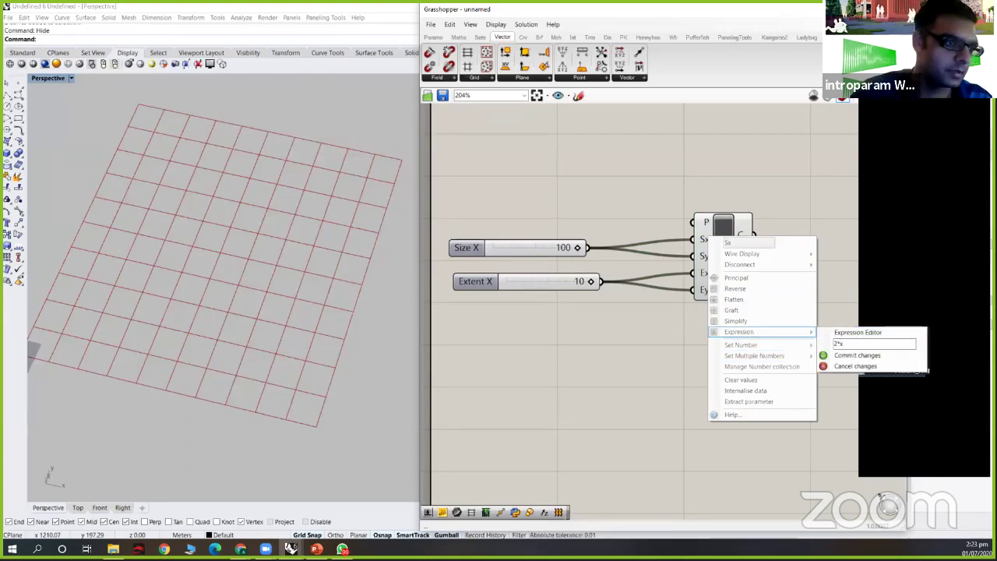
click(857, 355)
right_drag(258, 244, 428, 281)
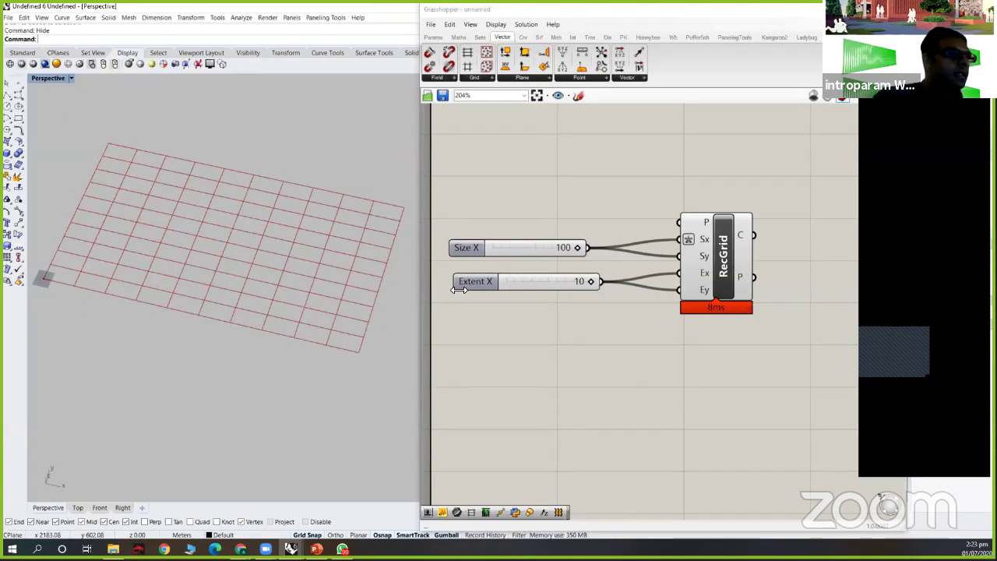
- Duplicate the RecGrid component together with its size and extent sliders directly below the originals
drag(666, 256, 622, 249)
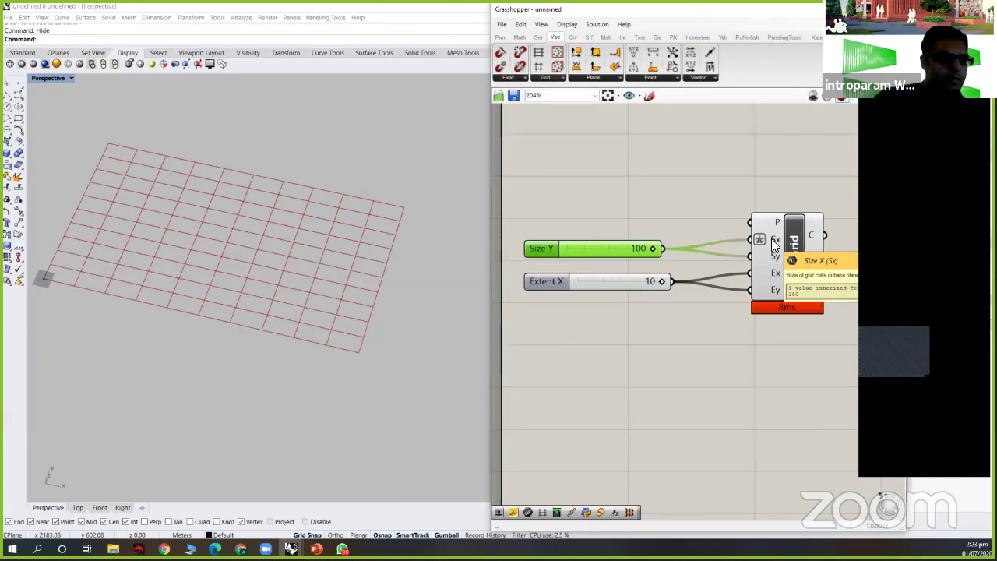
scroll(779, 247, down, 3)
drag(762, 335, 577, 226)
click(534, 204)
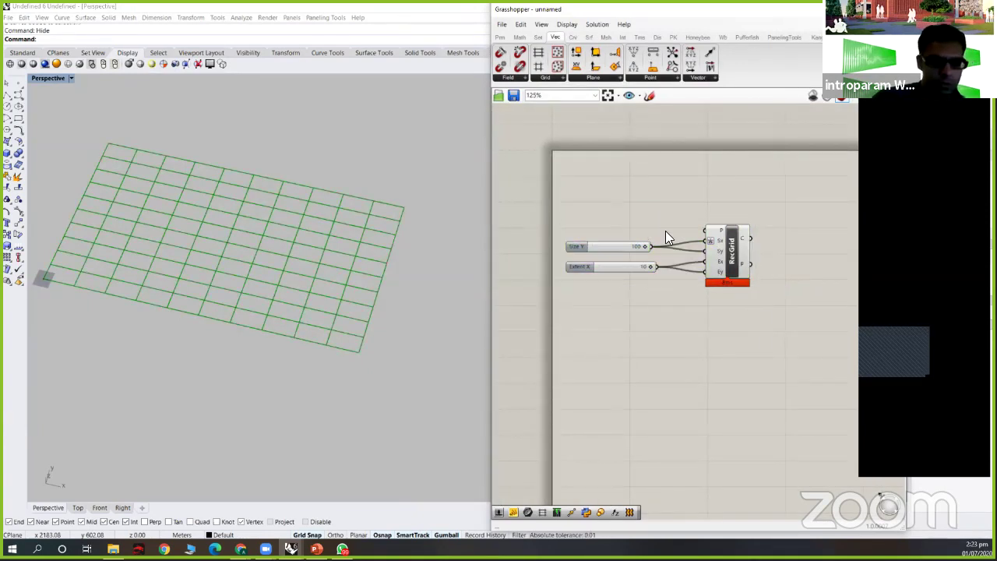
key(ctrl+a)
alt+drag(744, 243, 747, 334)
click(761, 343)
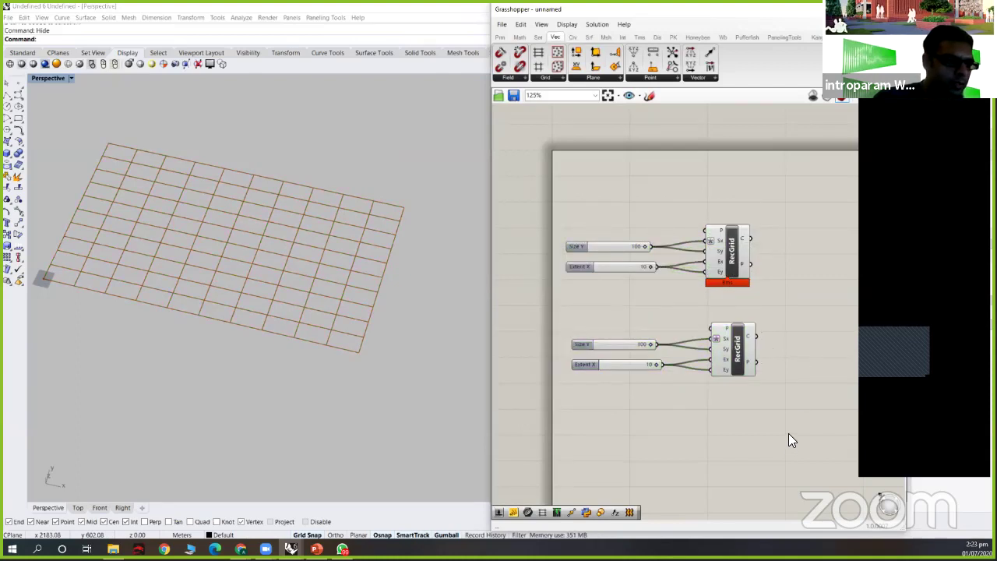
- Remove the expression from the duplicate RecGrid's Sx input and move that component farther from its sliders
right_click(725, 340)
mouse_move(787, 435)
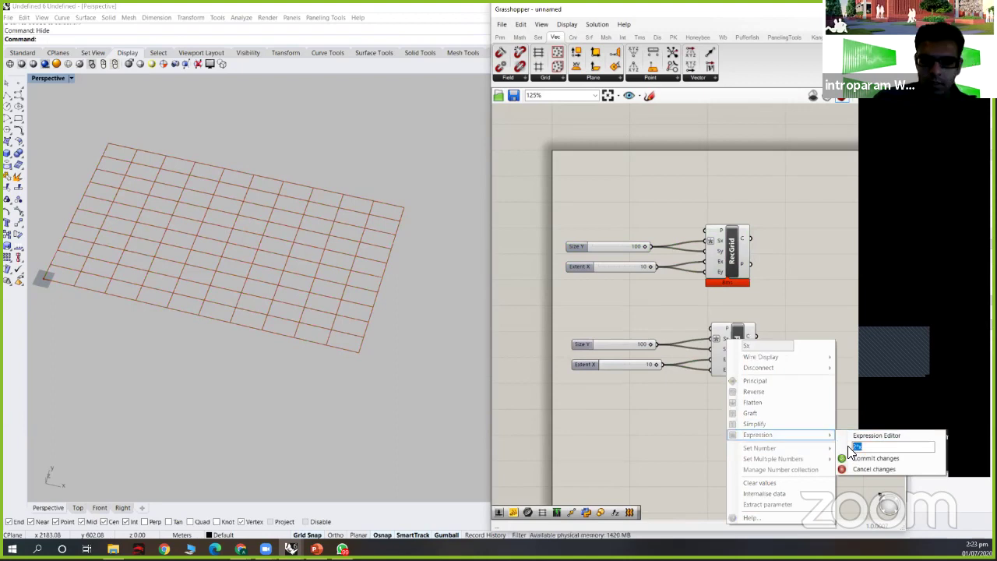
click(871, 459)
right_drag(665, 329, 570, 301)
- Add a Multiplication component and place it just above the wires between the duplicate sliders and RecGrid
double_click(628, 409)
text(m)
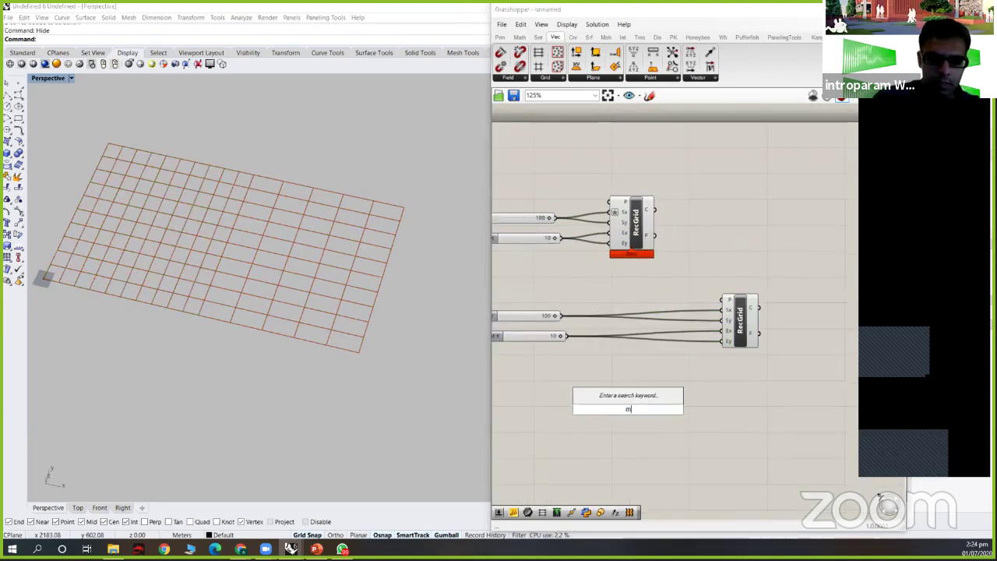
text(ulti)
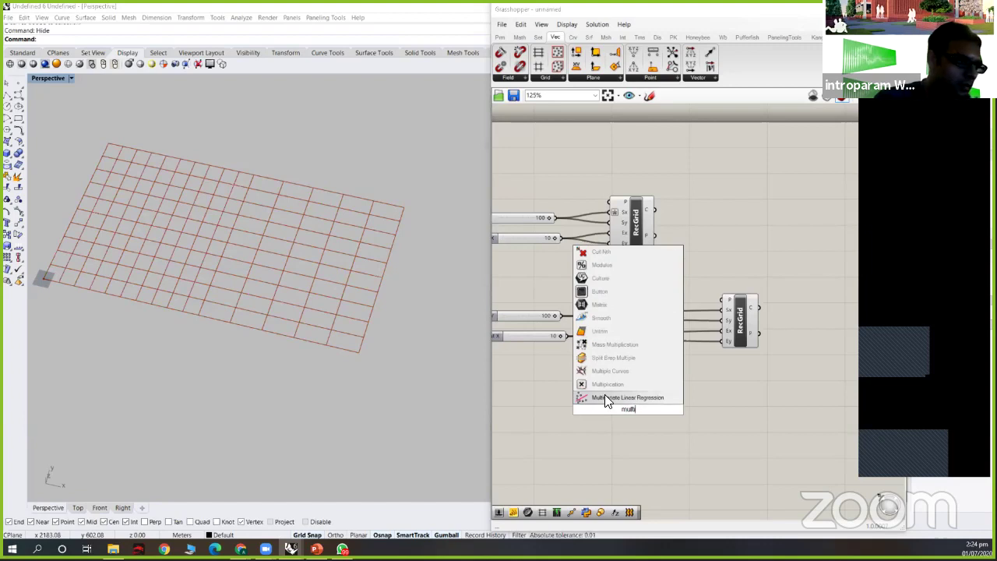
click(612, 384)
drag(621, 401, 614, 300)
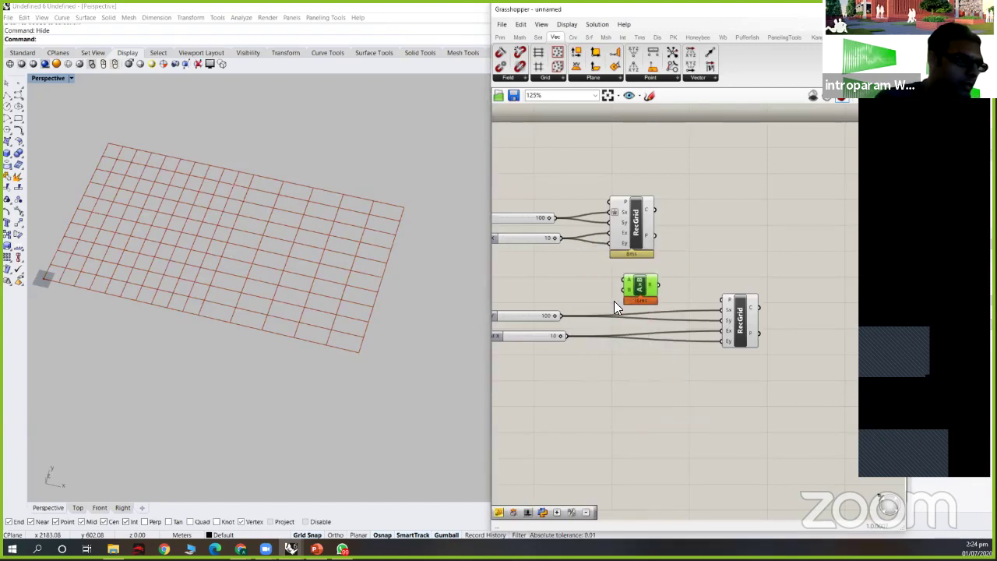
- Add a number slider with the value 2, and connect the duplicate size slider to Multiplication's A input and the new slider to B
scroll(597, 316, up, 3)
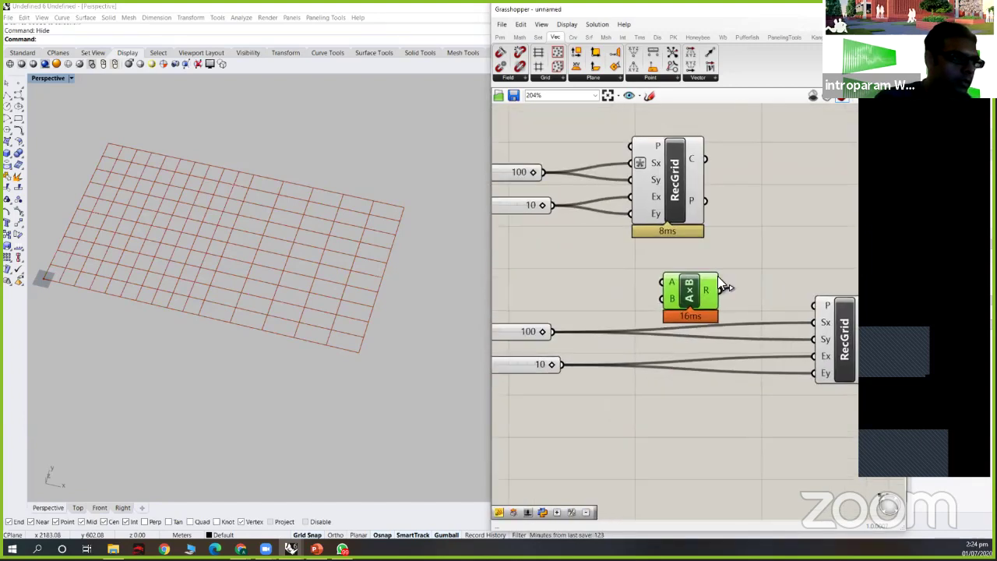
double_click(594, 300)
text(2)
key(Return)
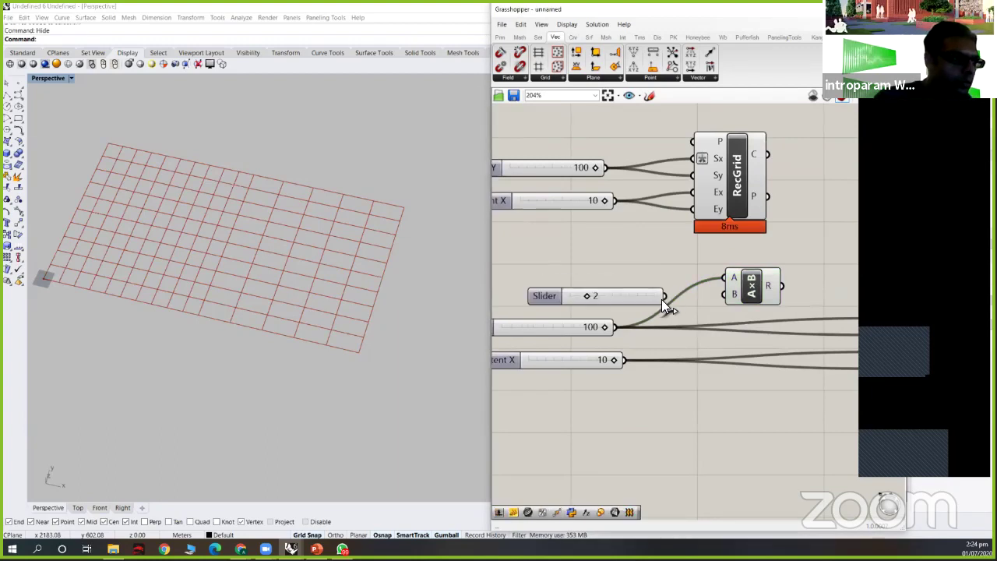
right_drag(785, 283, 633, 285)
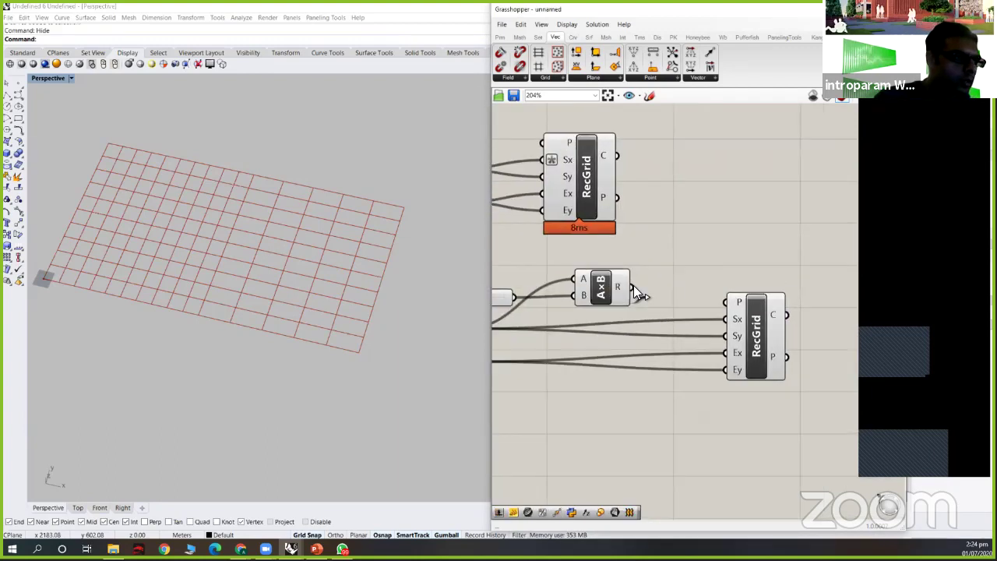
- Connect the Multiplication result to the duplicate RecGrid's Sx input in place of the direct slider wire
drag(738, 318, 634, 287)
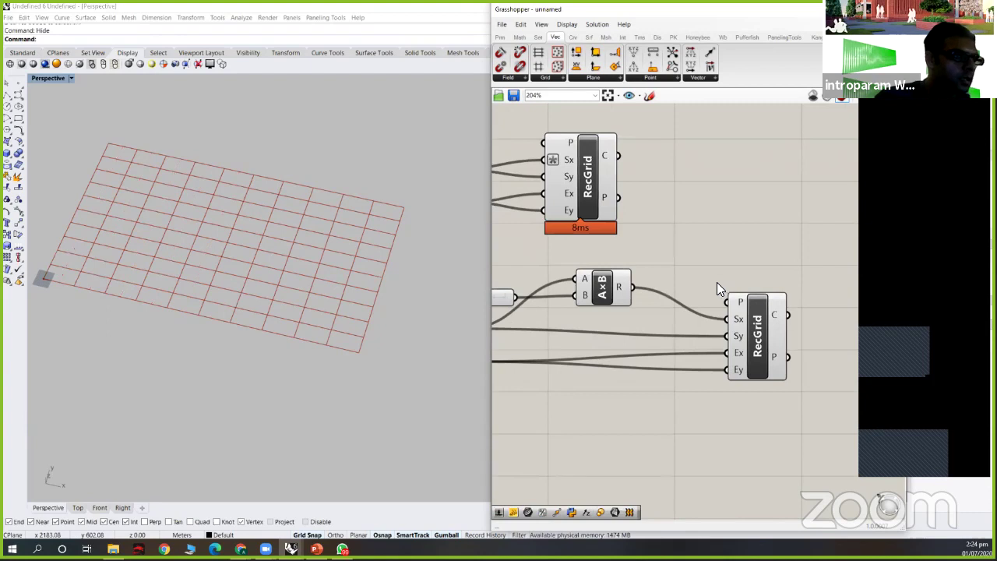
right_drag(634, 287, 702, 275)
click(701, 274)
- Add an Expression component below the duplicate sliders and set its formula to 2*x
double_click(710, 400)
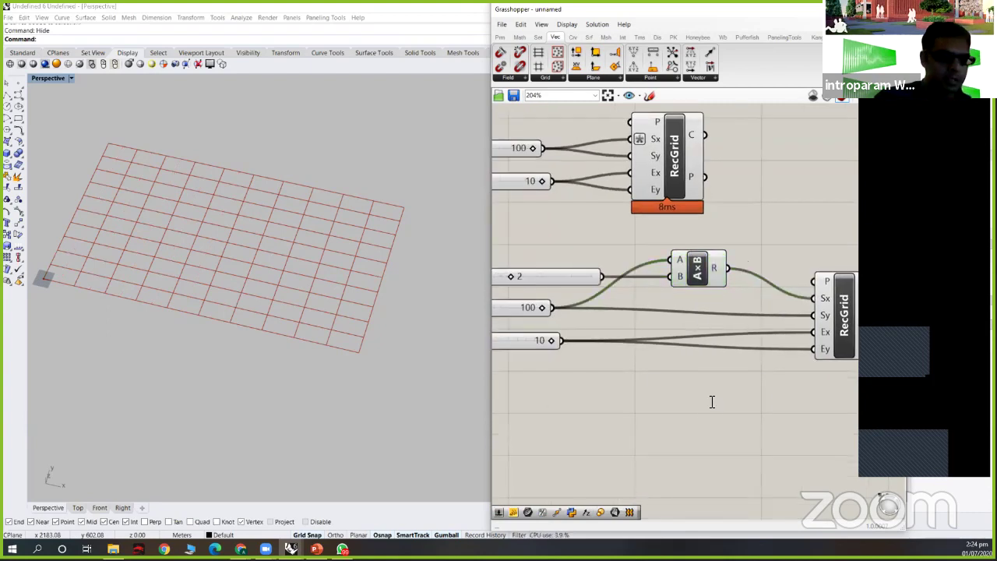
text(express)
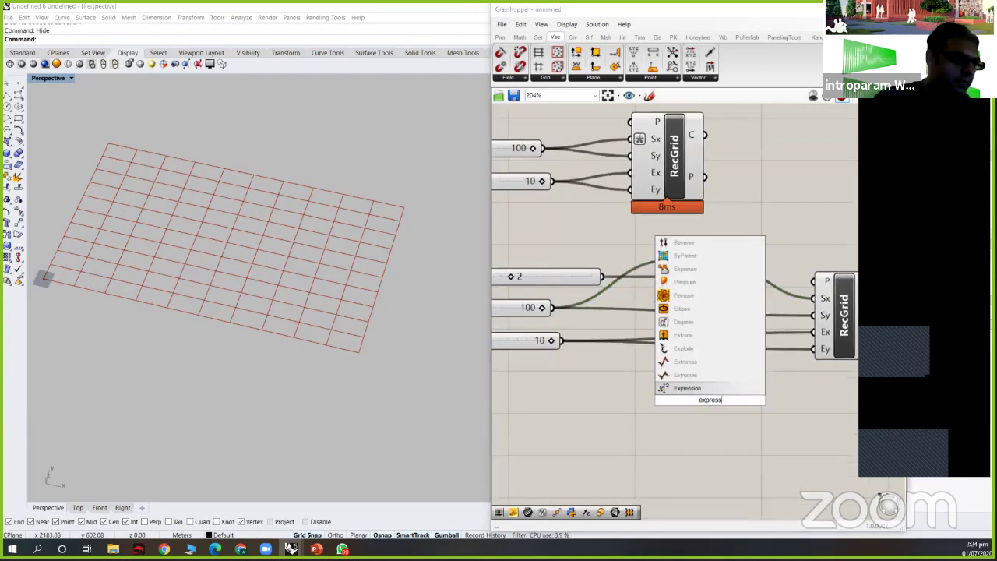
click(726, 396)
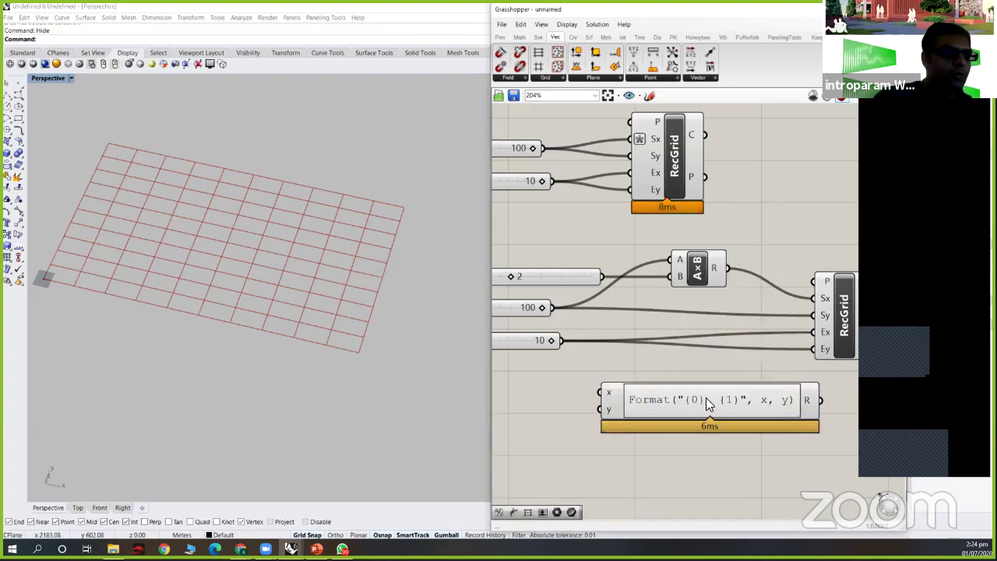
double_click(719, 399)
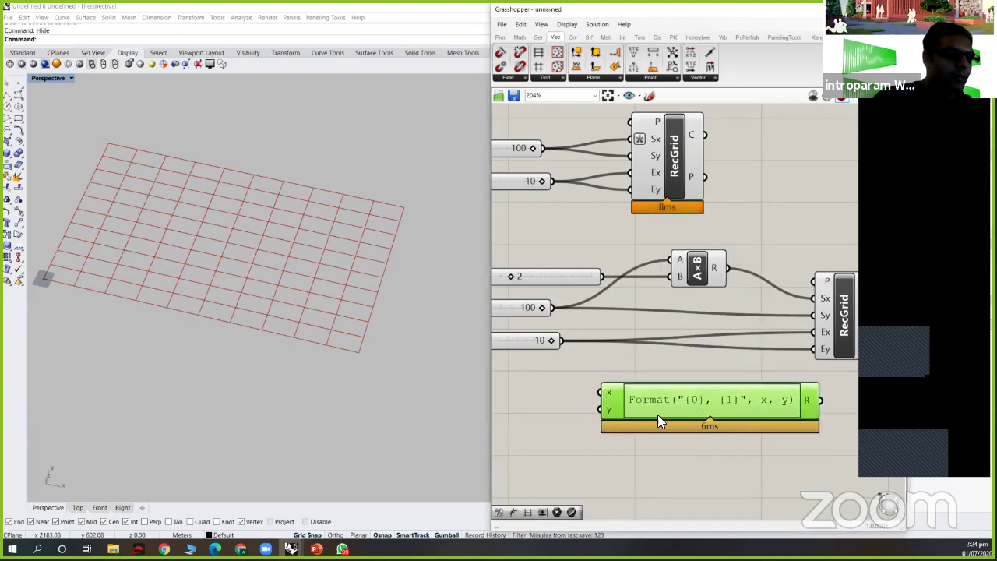
drag(735, 411, 579, 416)
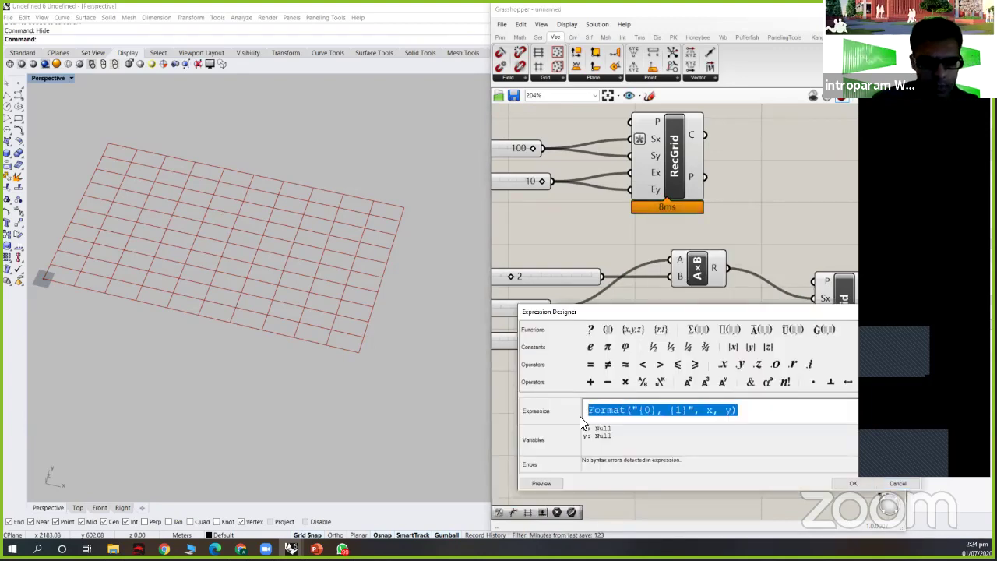
text(2*)
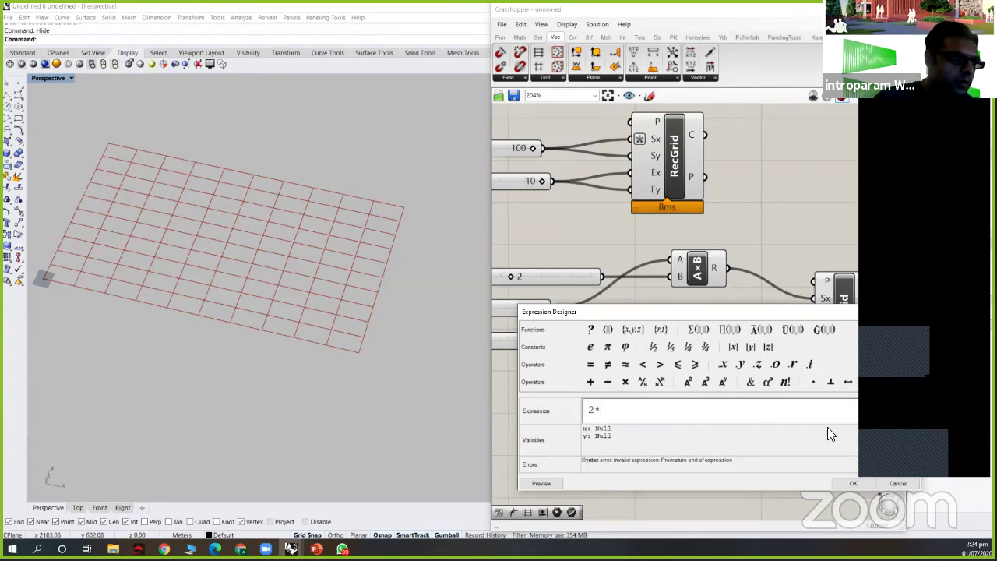
text(x)
key(Return)
- Connect the duplicate size slider to the Expression's x input and its result to the duplicate RecGrid's Sx input
scroll(580, 292, down, 1)
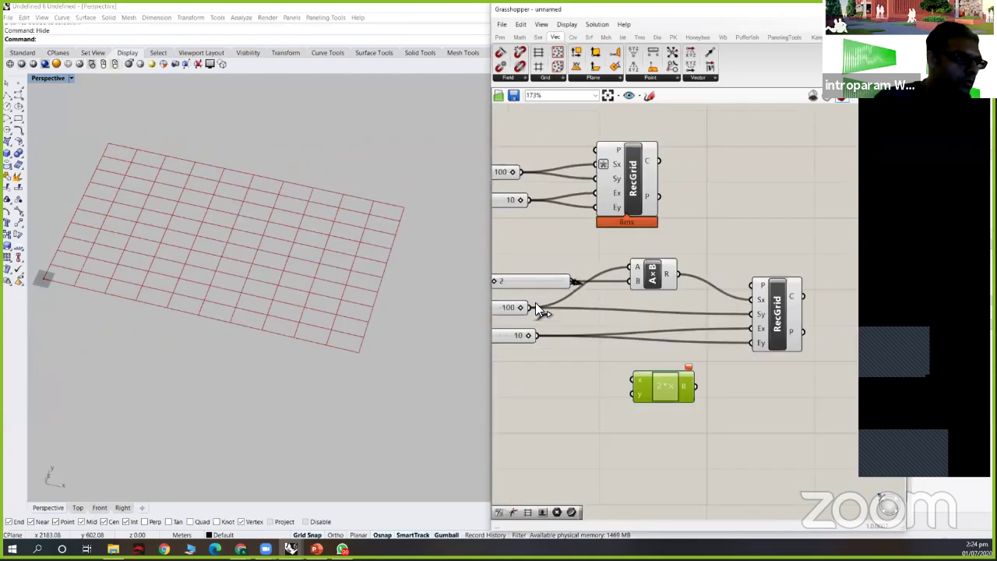
drag(530, 307, 632, 379)
drag(696, 386, 753, 300)
right_drag(744, 269, 681, 216)
scroll(681, 211, down, 1)
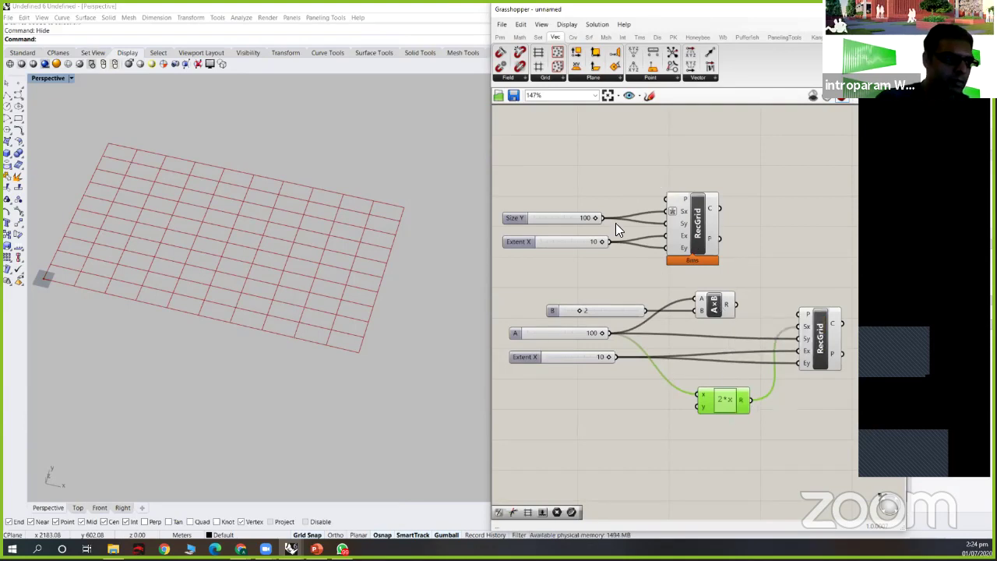
- Delete the duplicate grid setup with its Multiplication and Expression components, and move the original RecGrid closer to its sliders
scroll(698, 257, down, 2)
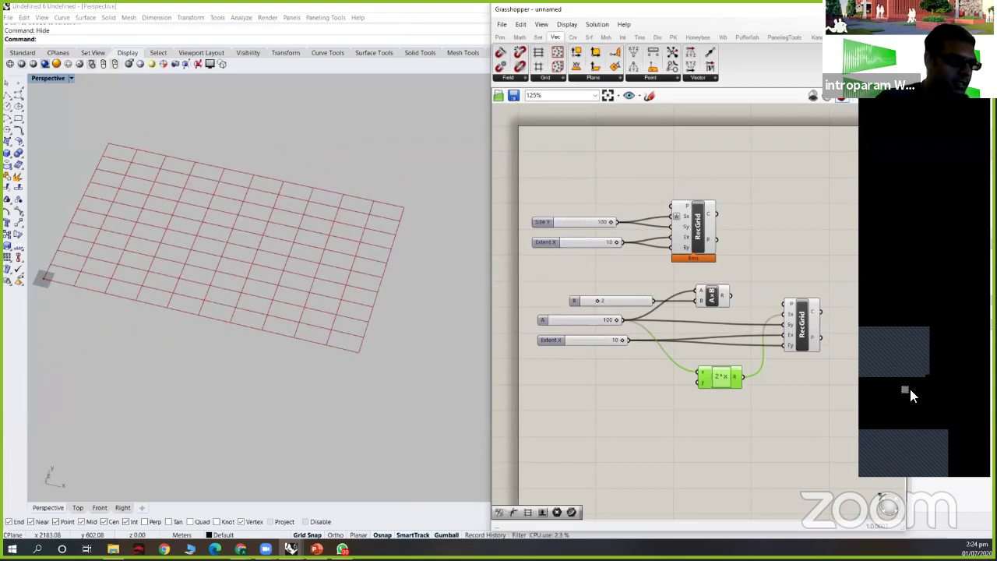
drag(825, 404, 831, 402)
key(Delete)
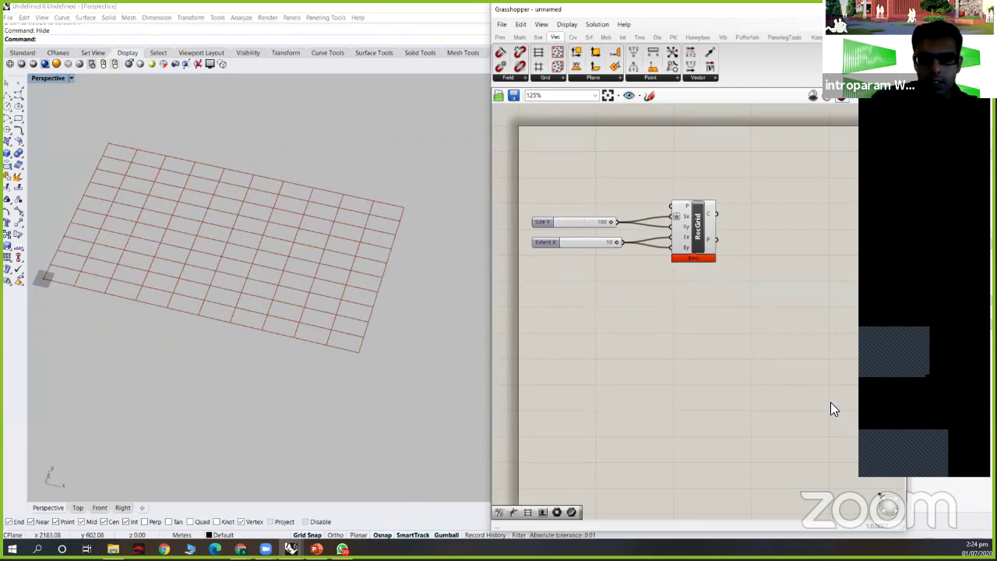
drag(699, 243, 694, 244)
click(709, 278)
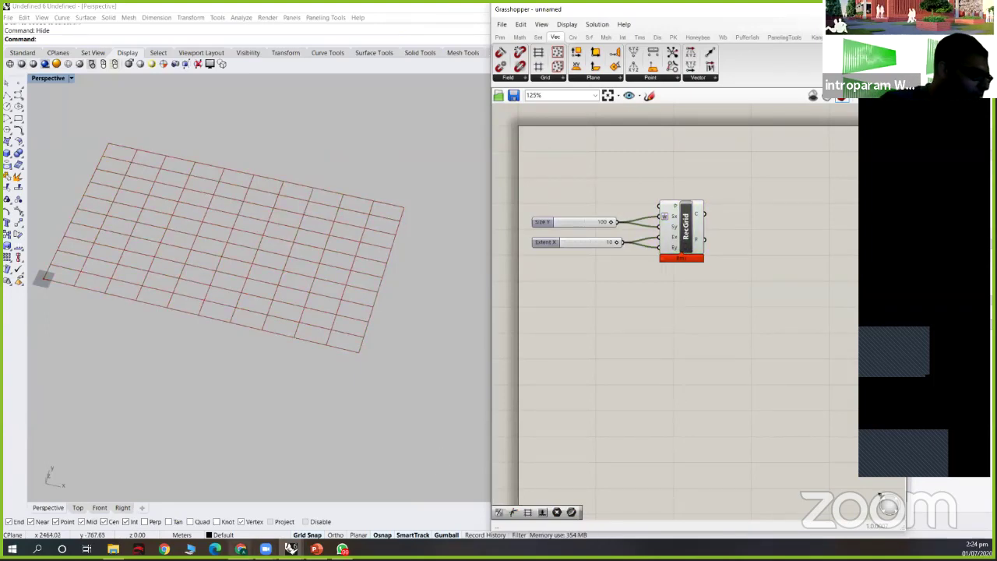
- Switch to the Digital Futures Workshop mind map in the browser and enlarge the Day 2 branch with the Rotating Tower topic
mouse_move(240, 549)
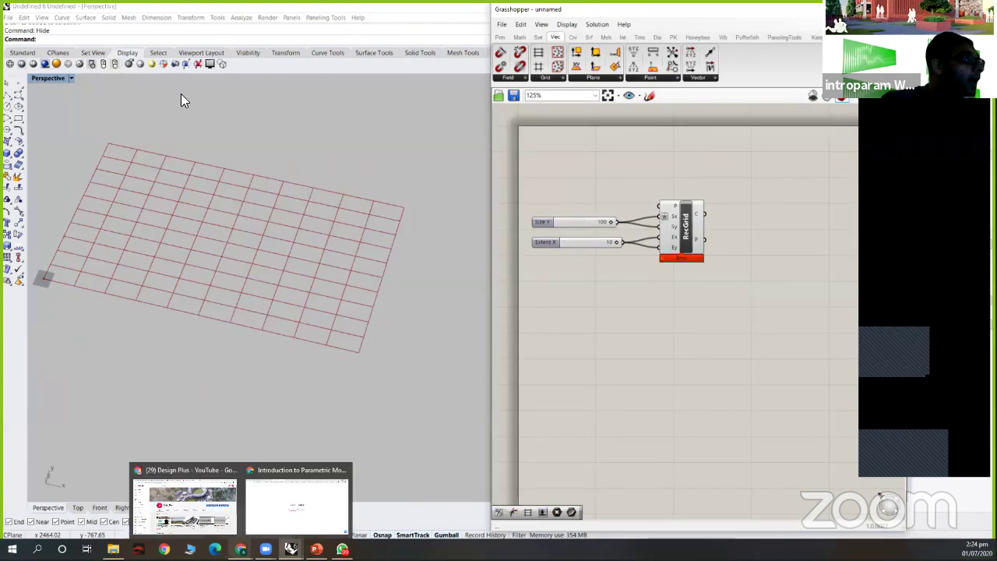
click(296, 498)
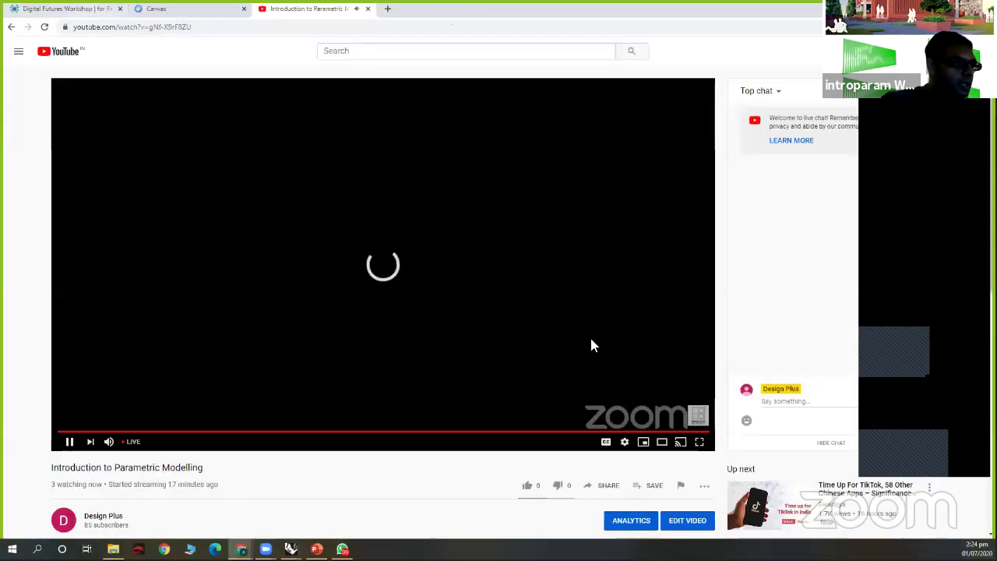
key(ctrl+1)
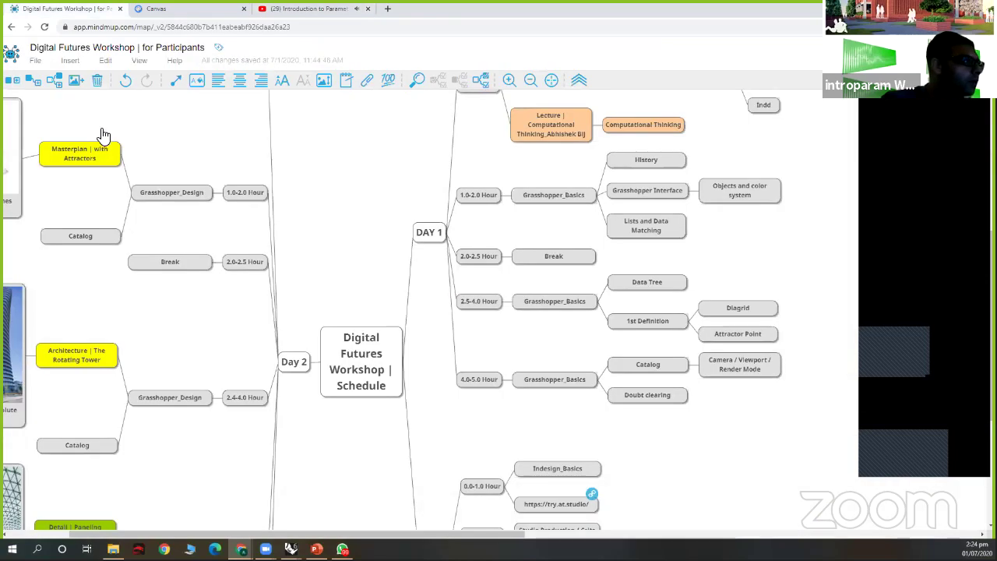
click(508, 81)
click(511, 80)
click(510, 80)
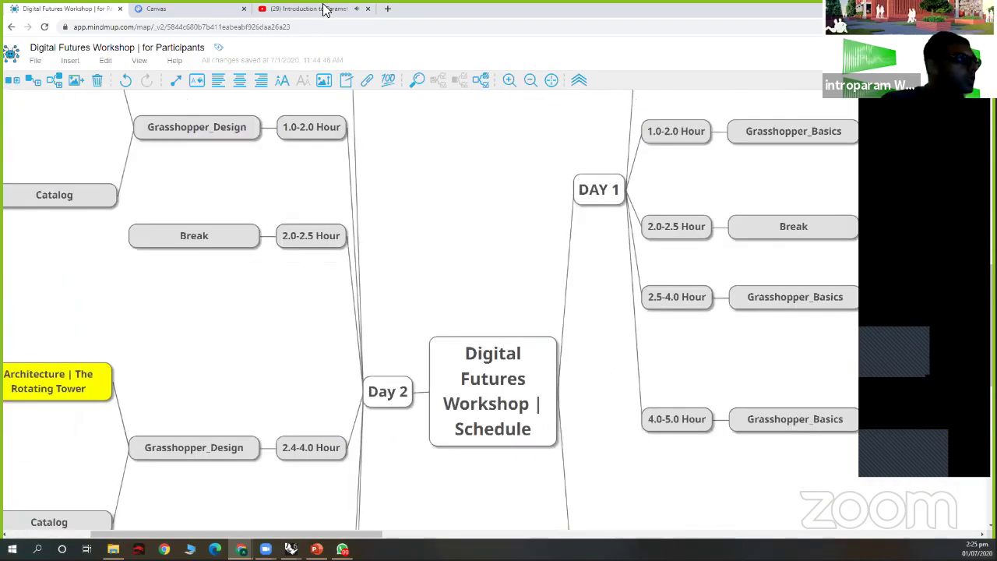
scroll(312, 312, left, 5)
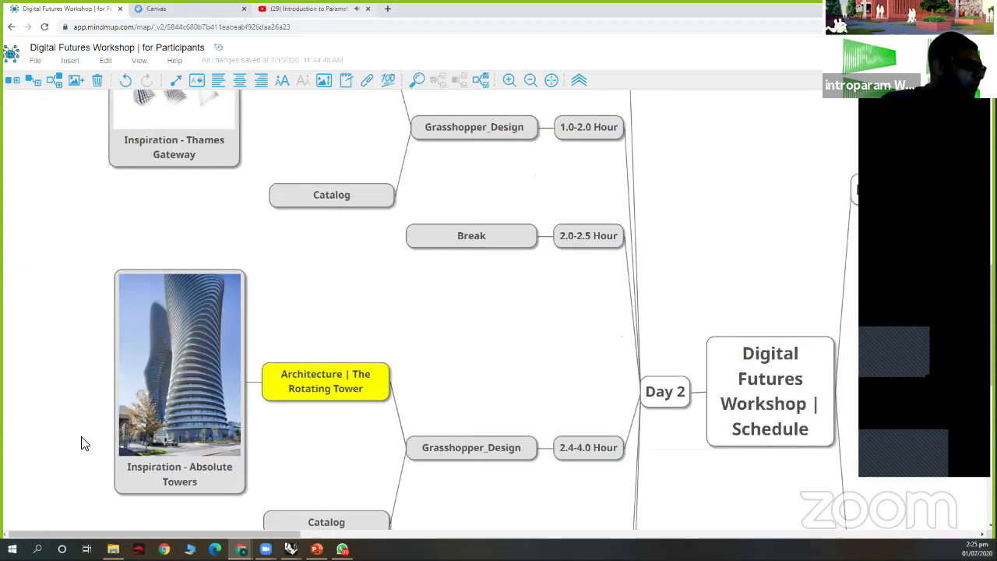
- Check the YouTube live stream, return to the mind map and enlarge the Masterplan with Attractors topic
key(ctrl+3)
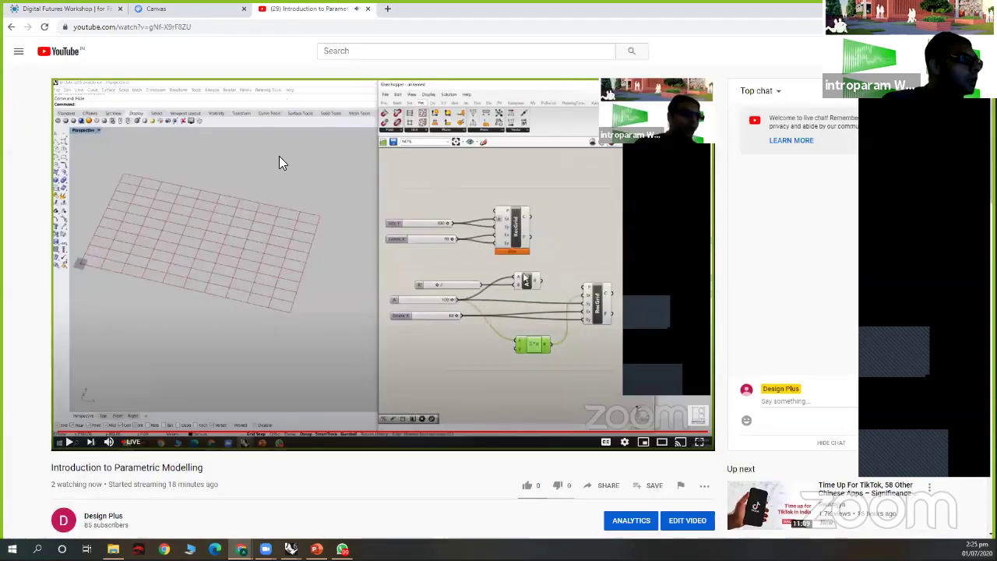
key(ctrl+1)
scroll(423, 272, up, 3)
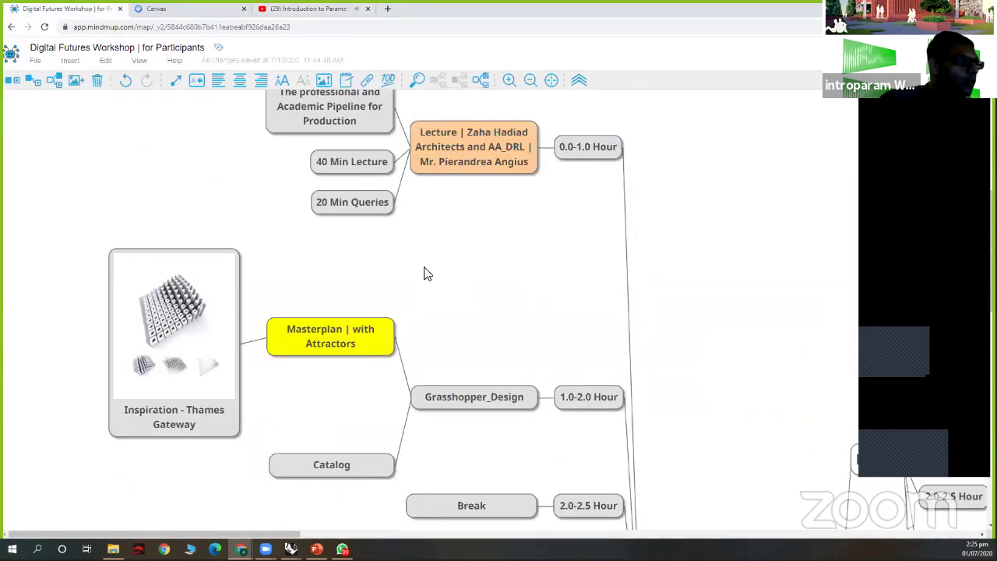
scroll(244, 252, down, 2)
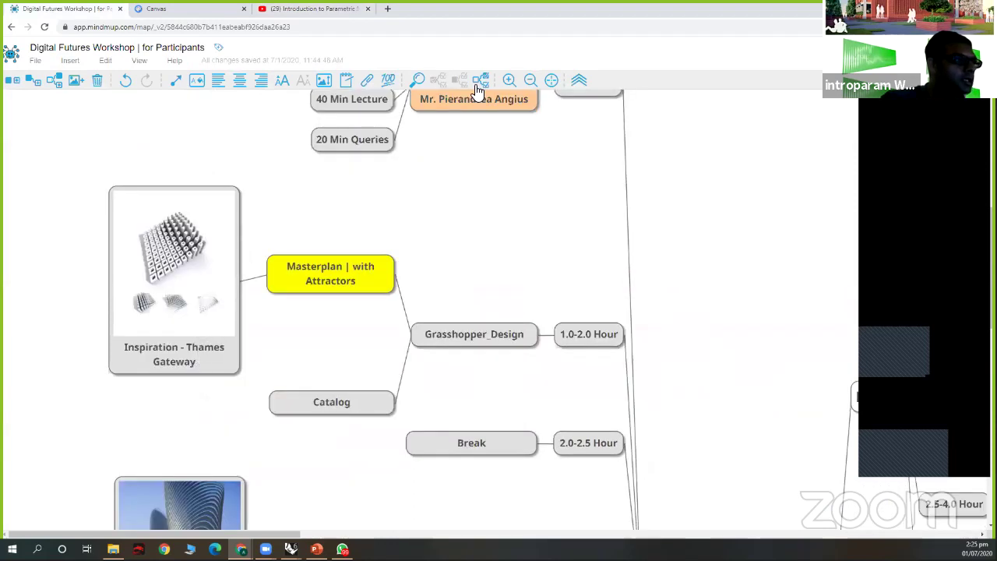
click(510, 79)
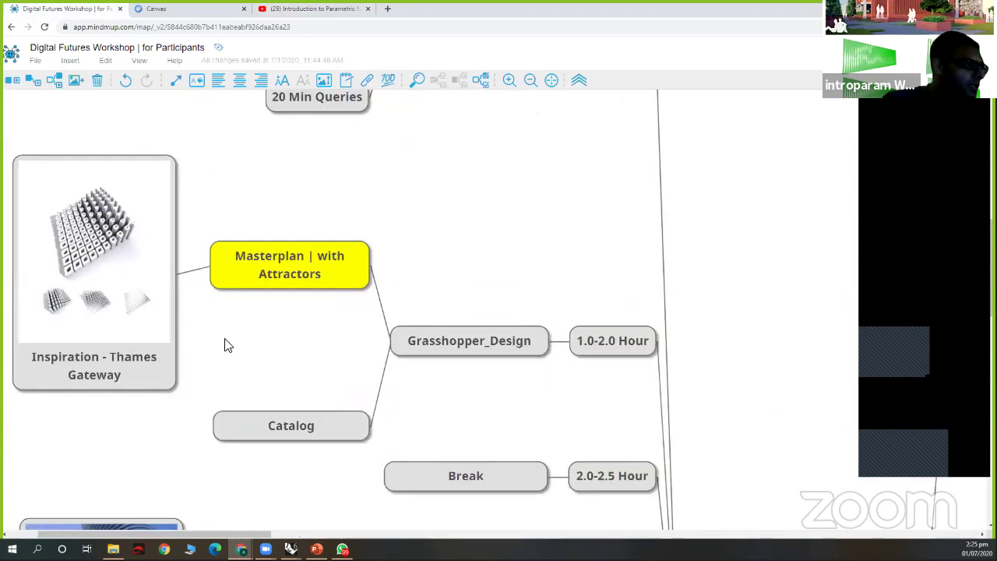
- Examine the Day 1 and Day 2 schedule around the lectures and the Masterplan with Attractors topic and its Thames Gateway inspiration
drag(779, 226, 447, 312)
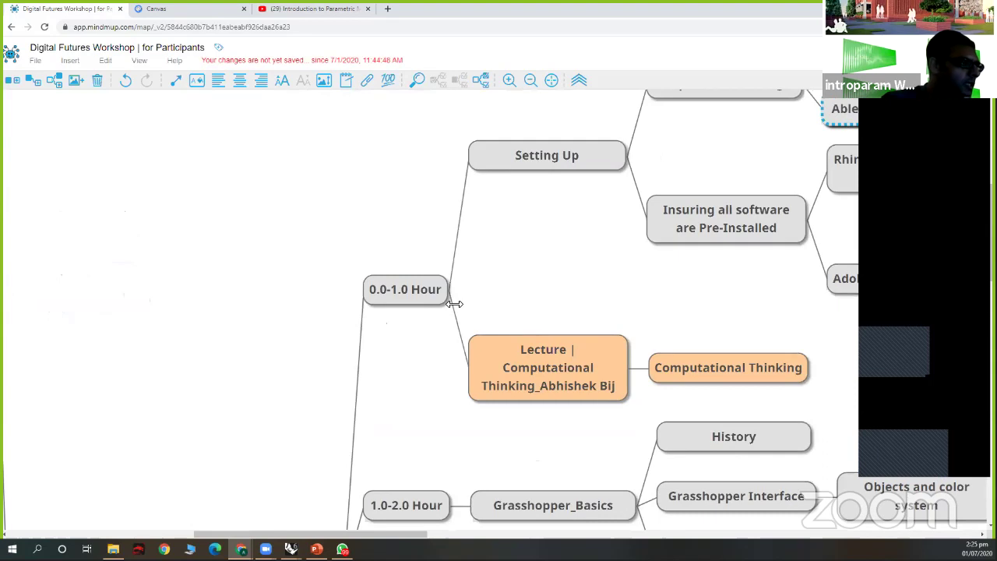
scroll(451, 308, right, 2)
scroll(452, 309, left, 10)
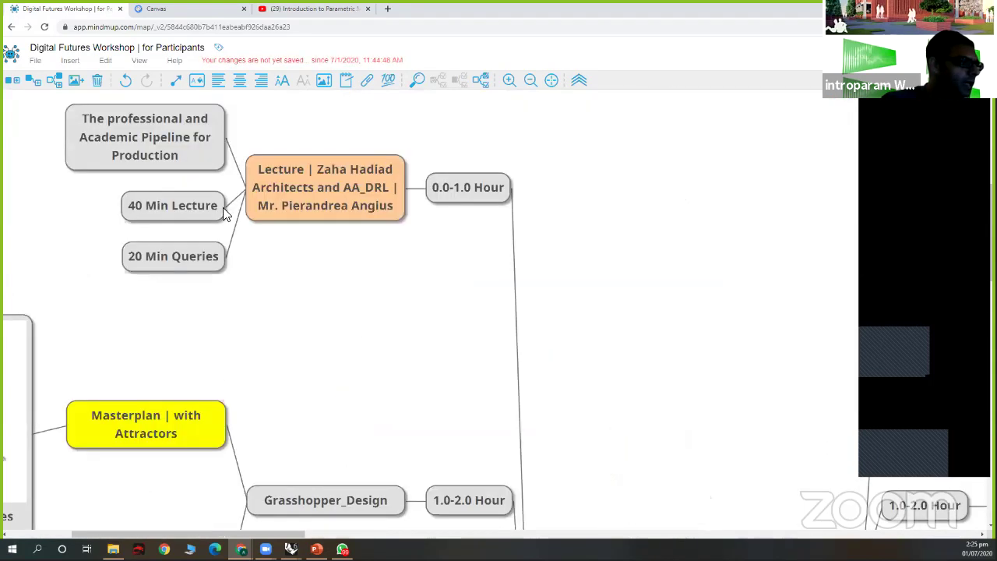
scroll(195, 360, up, 1)
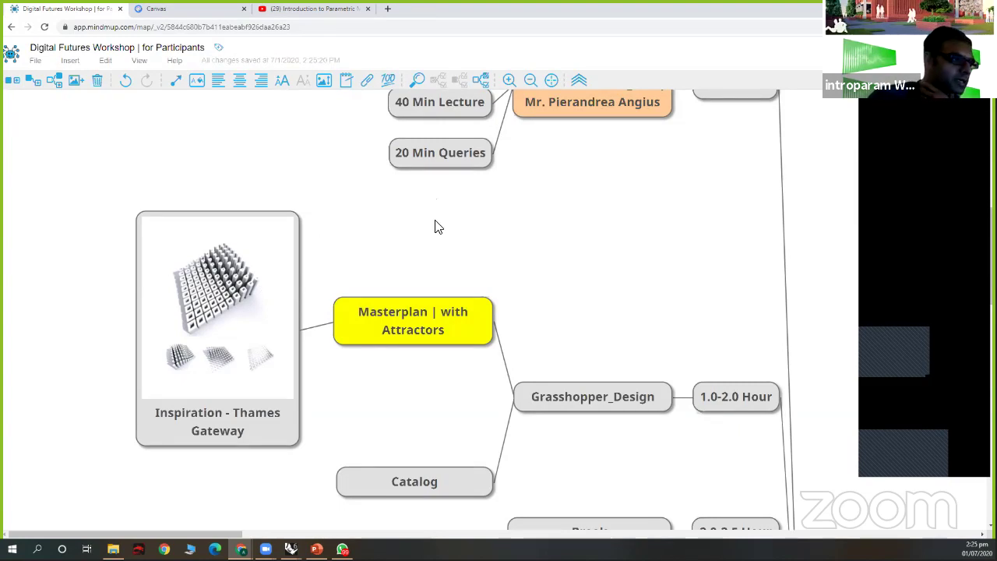
scroll(523, 251, down, 3)
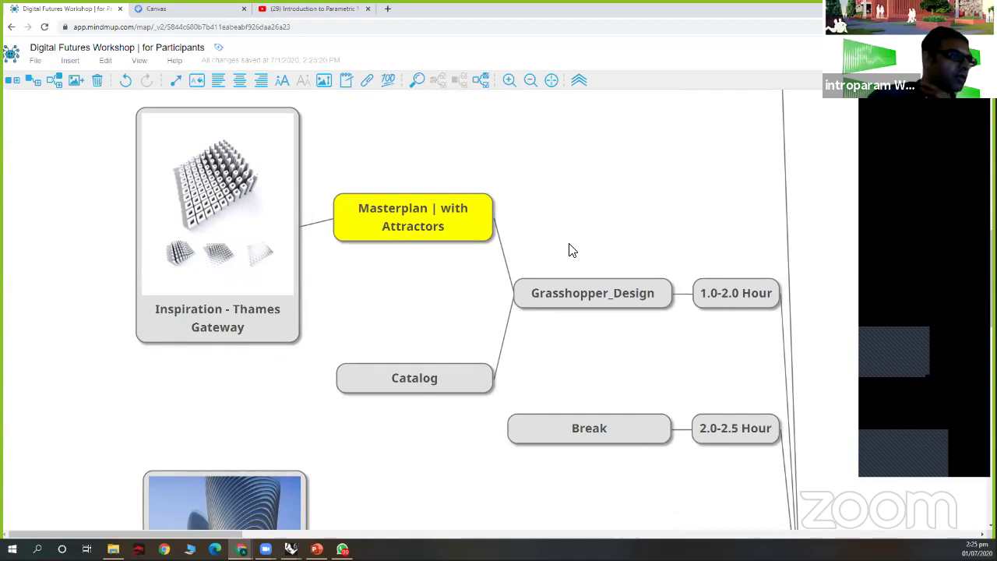
scroll(569, 250, up, 2)
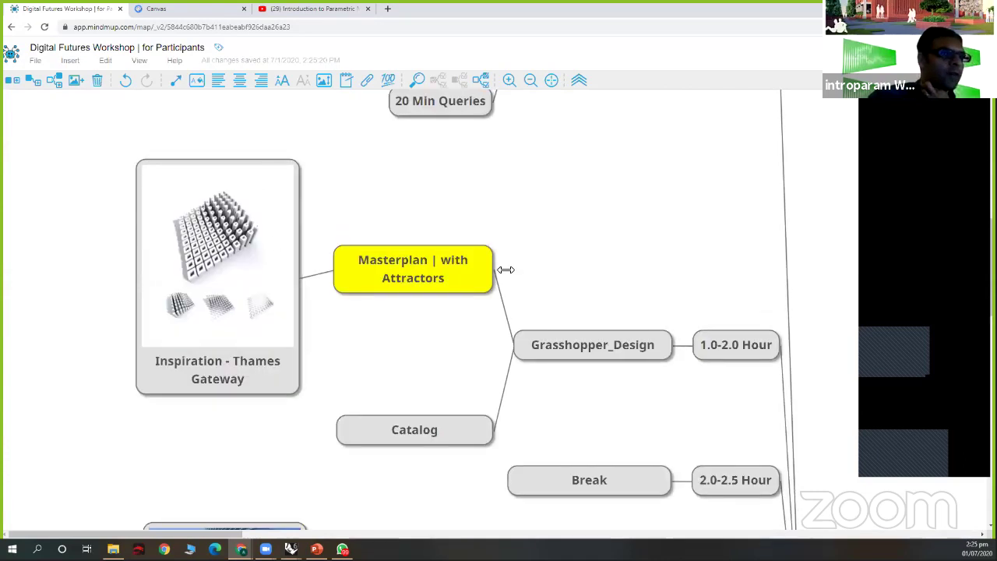
scroll(490, 271, right, 6)
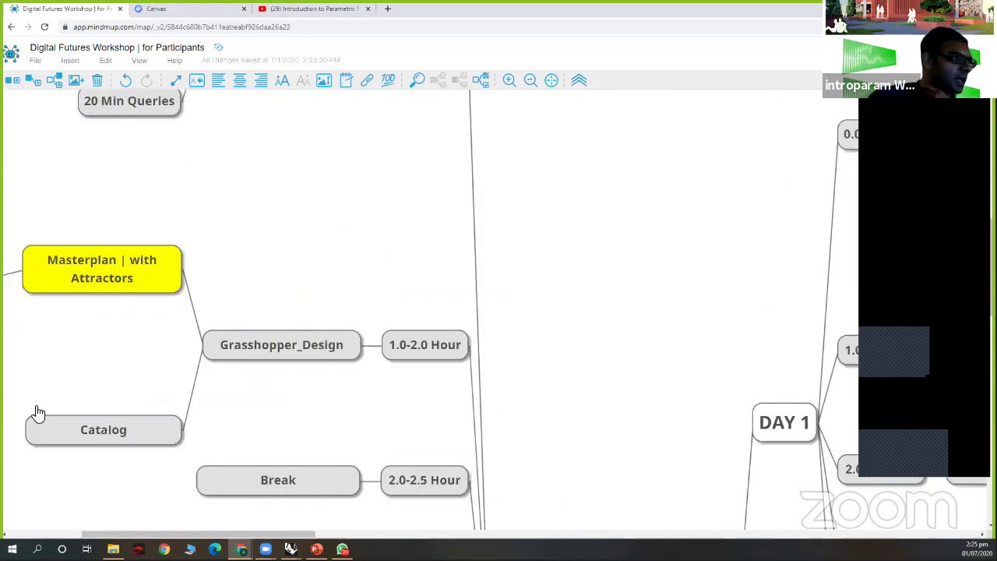
scroll(262, 344, left, 5)
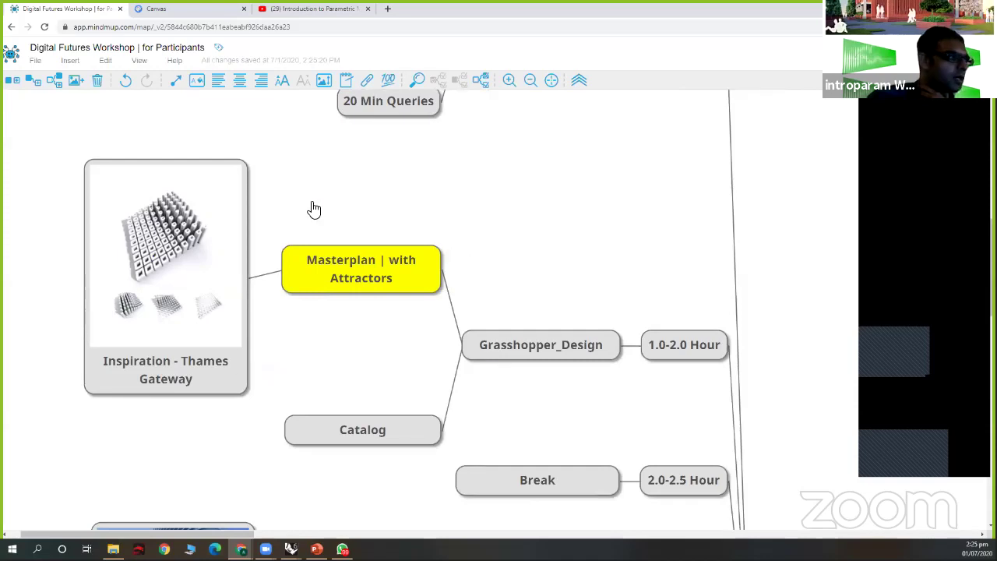
- Switch back to Rhino and Grasshopper and delete the RecGrid component together with its size and extent sliders
scroll(133, 159, down, 2)
scroll(132, 159, up, 2)
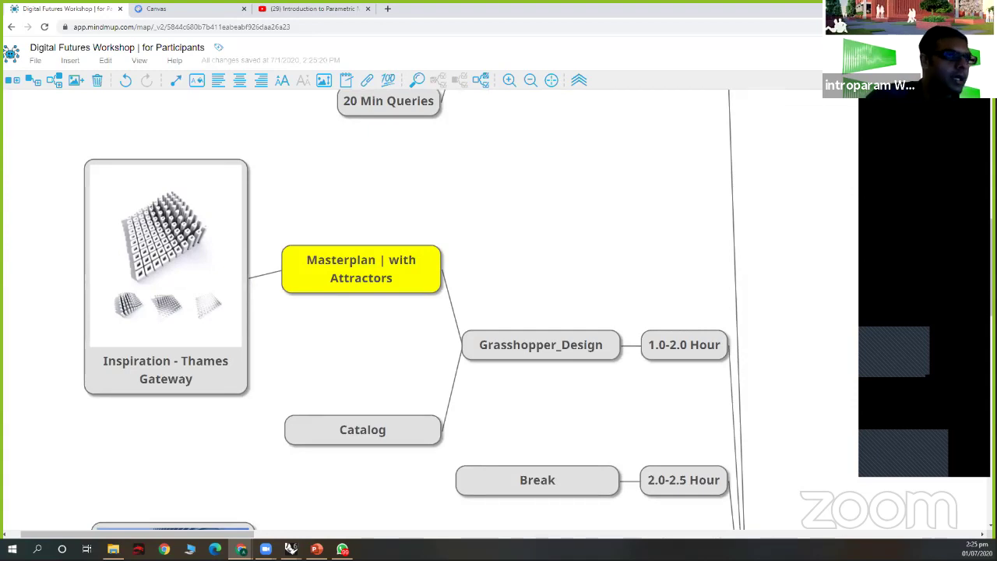
click(935, 9)
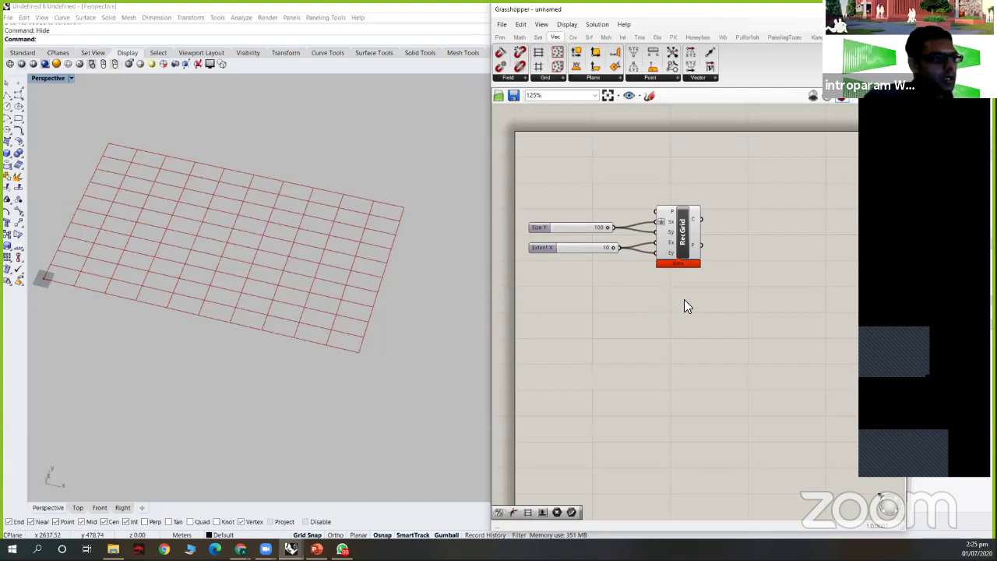
right_drag(658, 297, 692, 308)
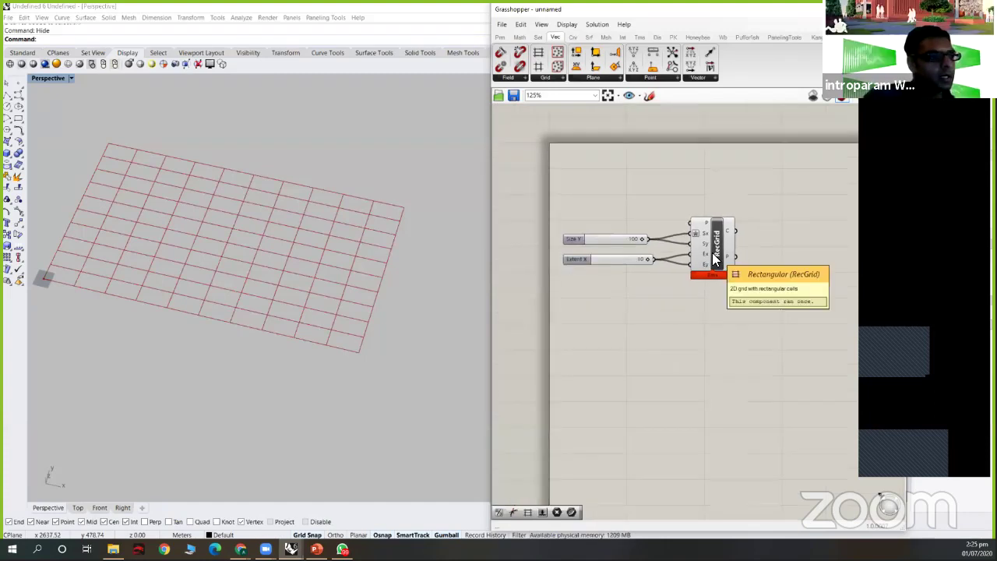
scroll(716, 259, up, 4)
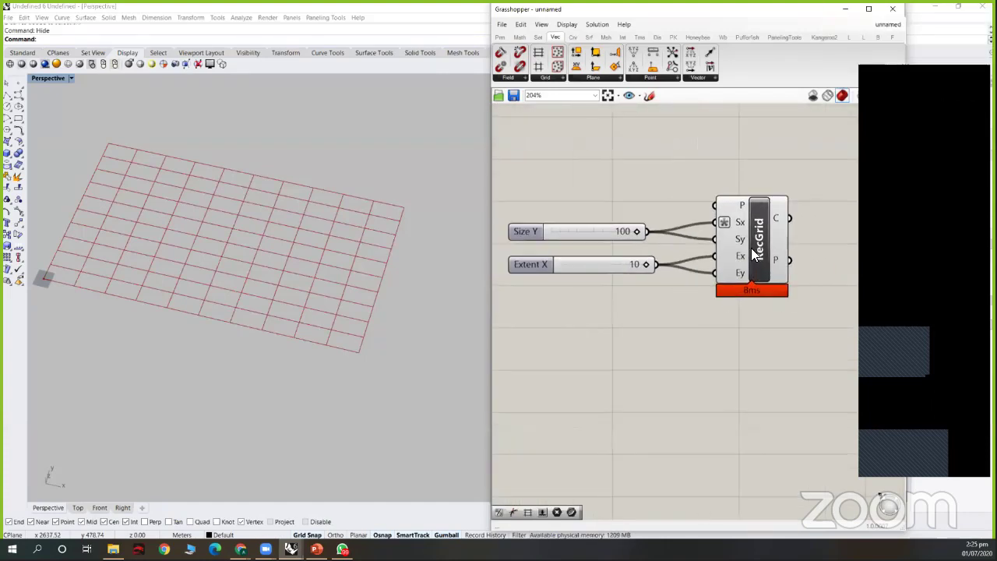
click(753, 260)
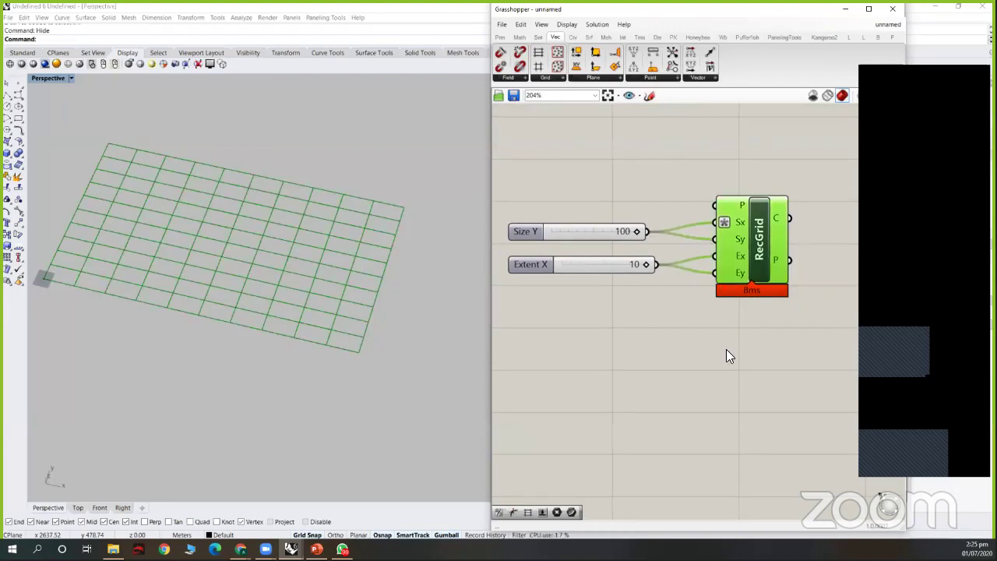
drag(752, 380, 517, 191)
key(Delete)
- Place a new Rectangular grid component on the empty canvas and examine its Sx, Sy, Ex and Ey inputs
drag(539, 52, 716, 239)
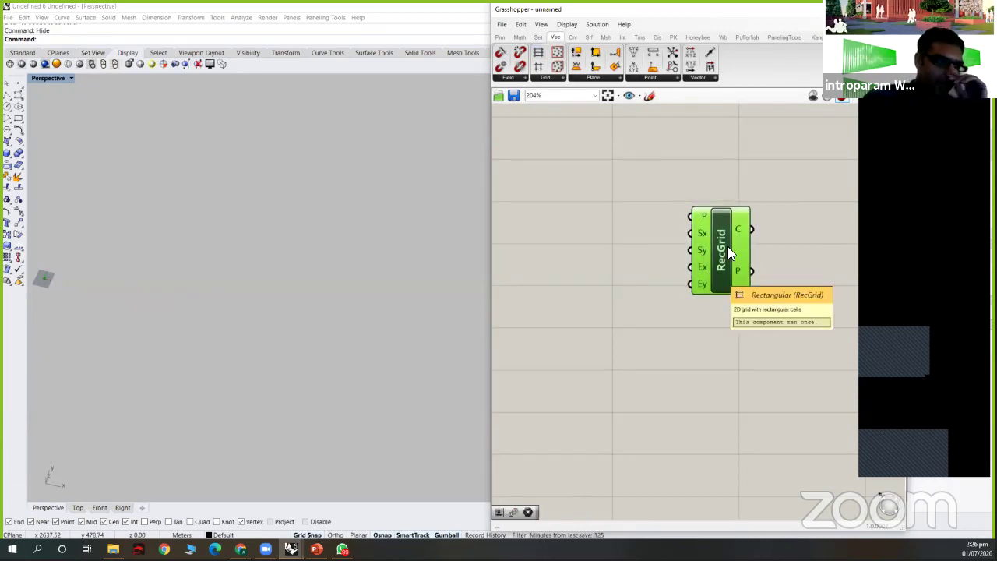
scroll(705, 218, up, 2)
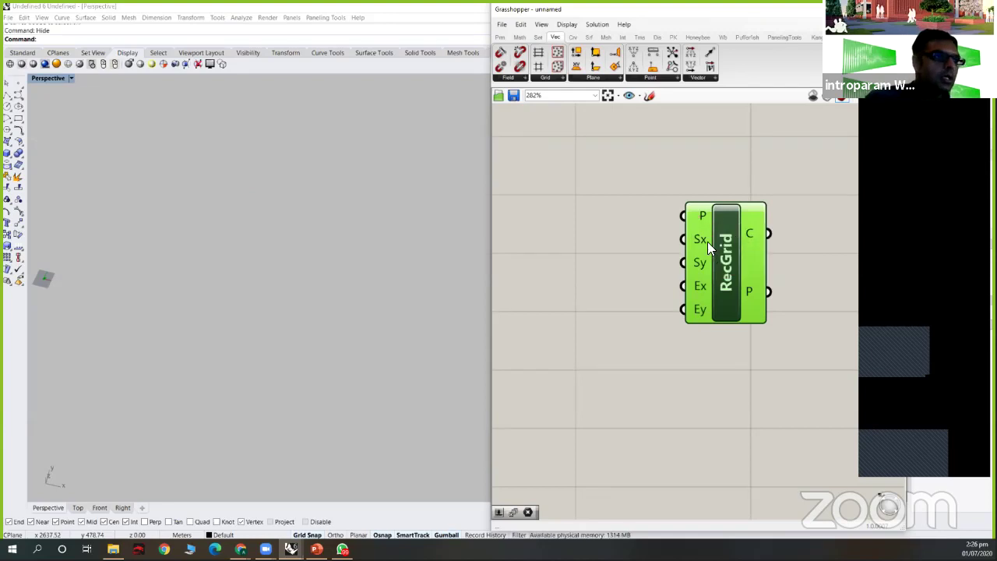
mouse_move(699, 244)
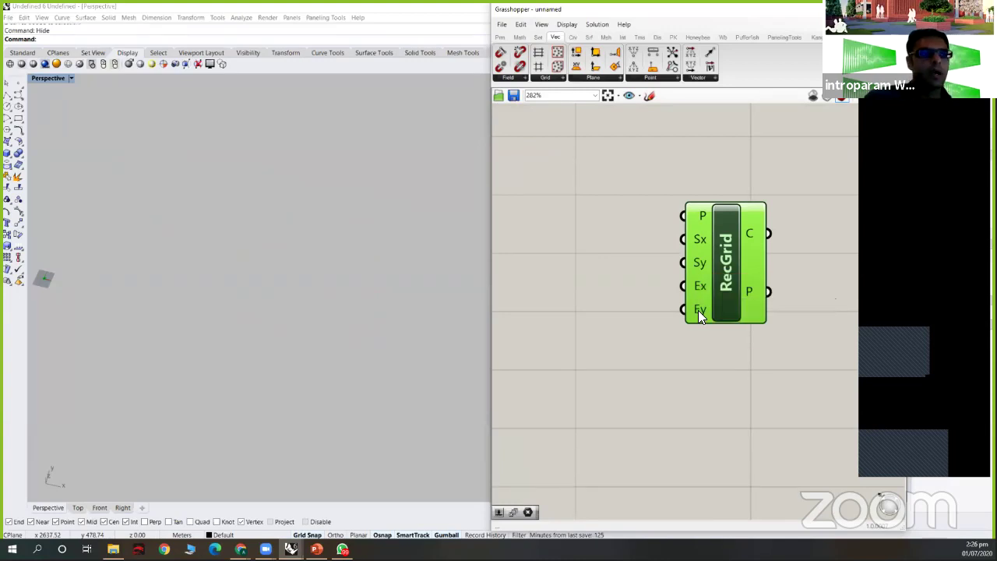
mouse_move(698, 310)
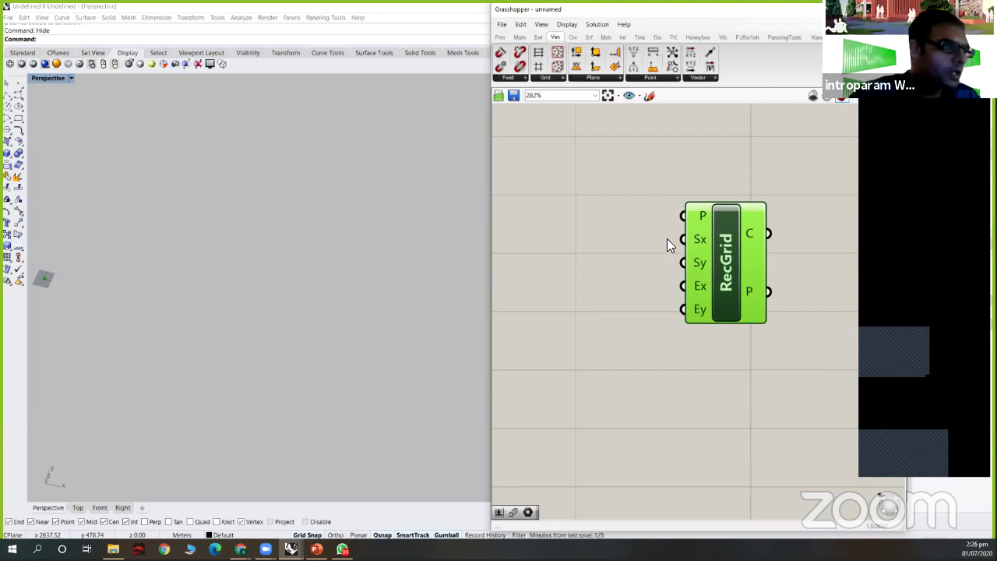
- Create a number slider with value 100, connect it to RecGrid's Sy input and align it level with that input
scroll(667, 238, down, 1)
double_click(584, 261)
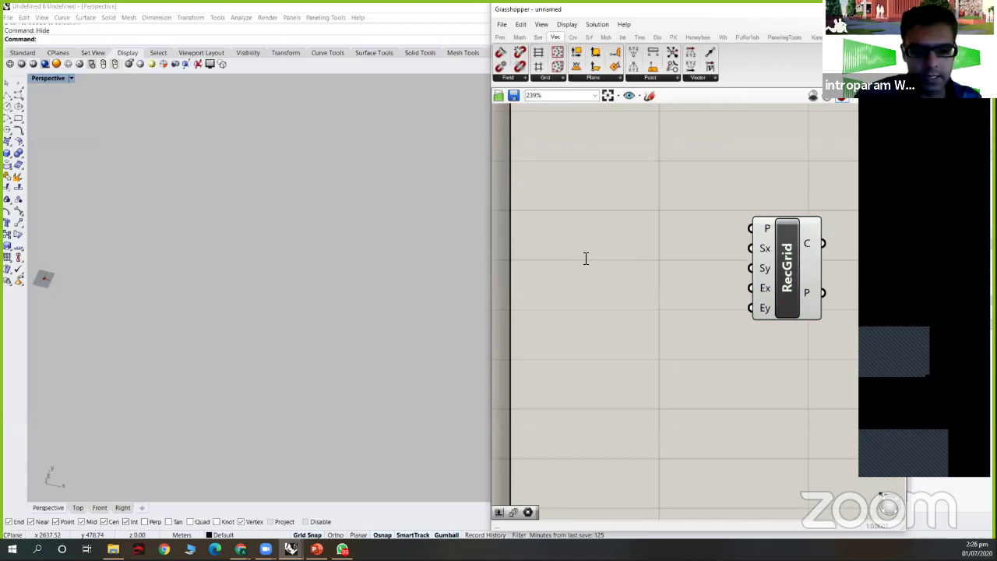
text(100)
key(Return)
drag(663, 256, 745, 268)
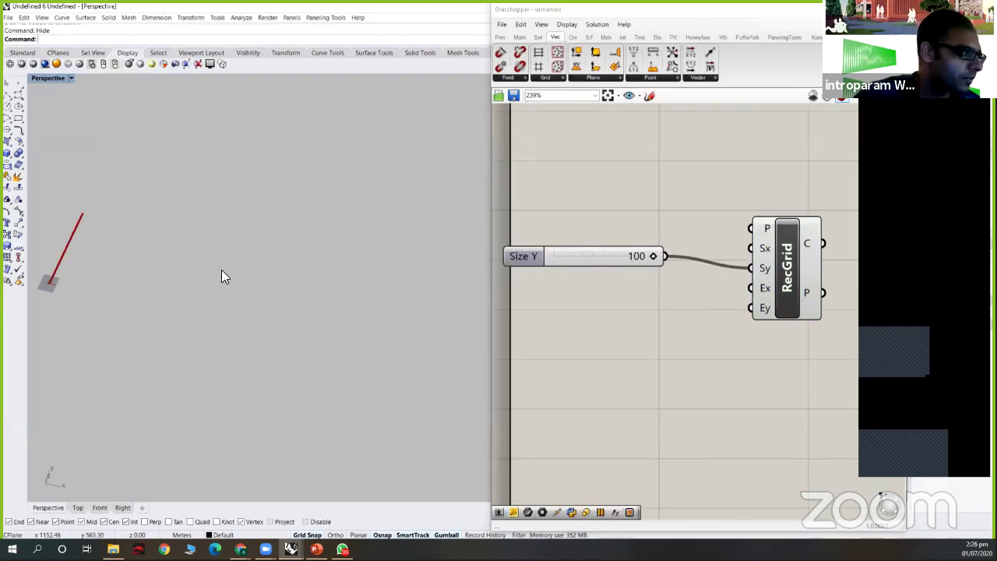
scroll(154, 356, up, 5)
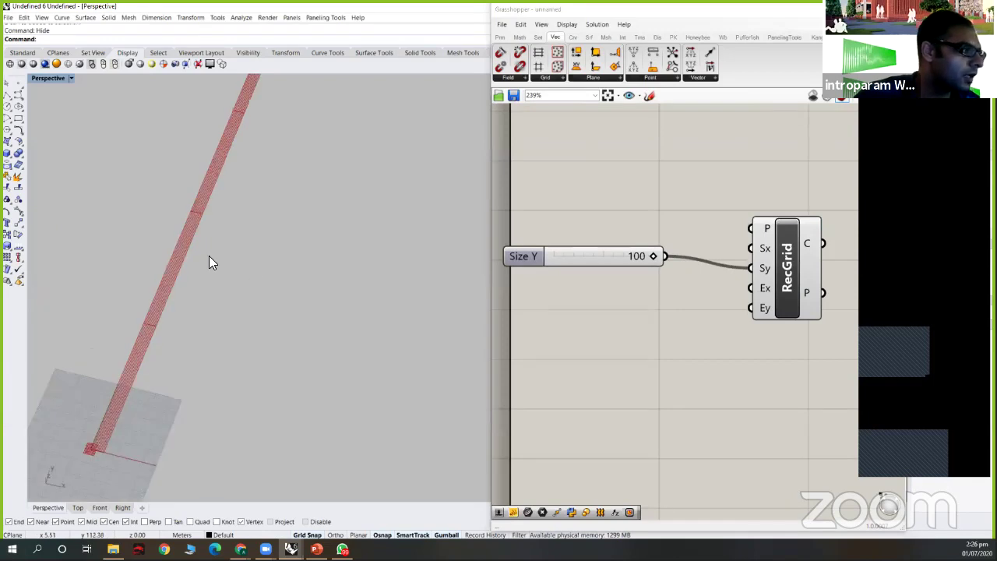
scroll(211, 254, up, 2)
shift+right_drag(284, 254, 371, 148)
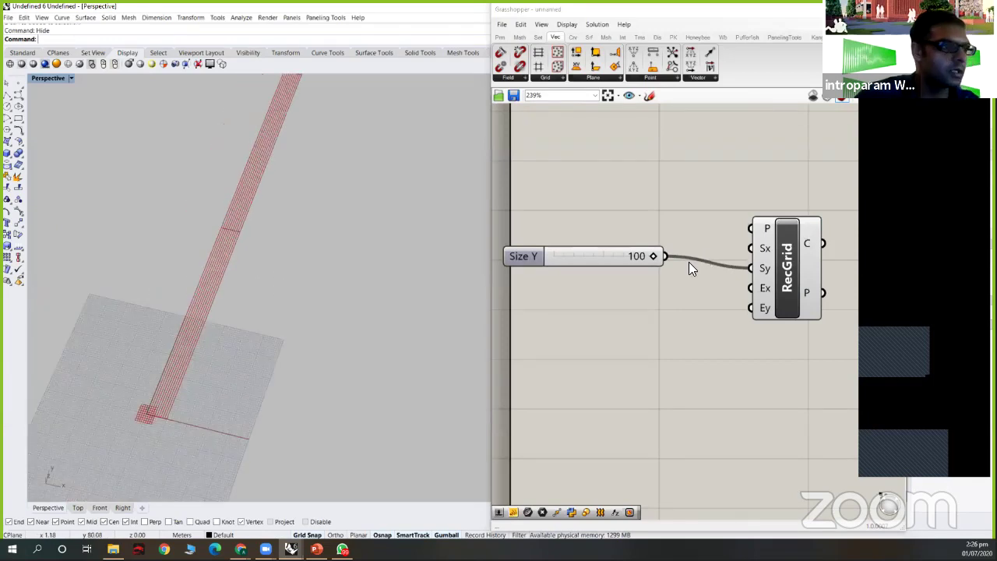
drag(753, 248, 632, 270)
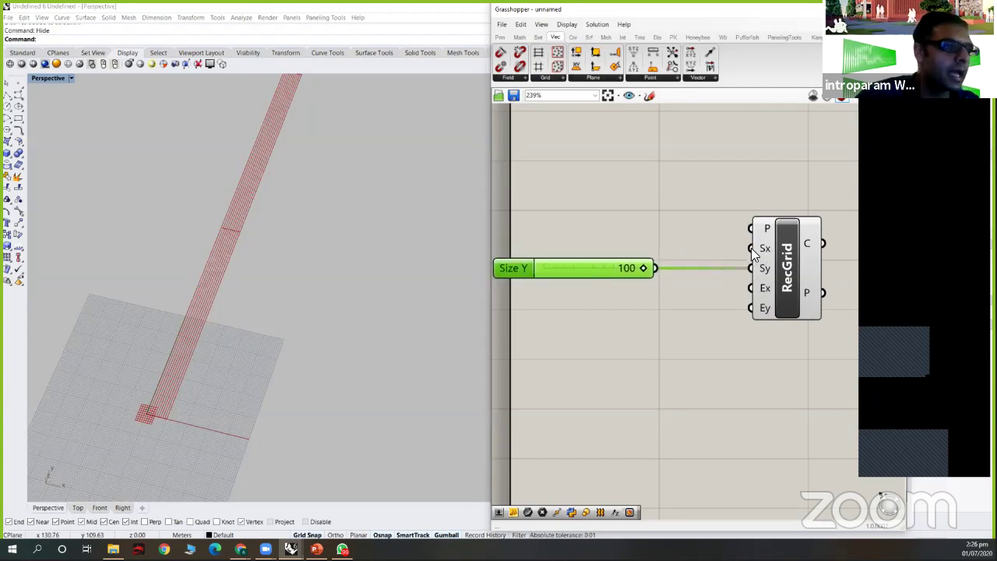
- Create a second number slider with value 200, connect it to RecGrid's Sx input and place it above the Sy slider
double_click(548, 243)
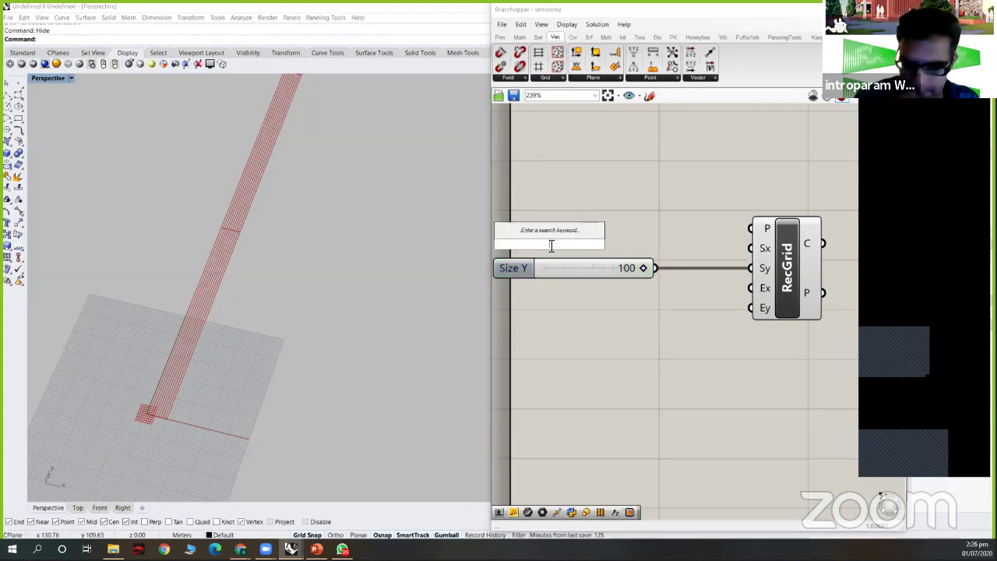
text(200)
key(Return)
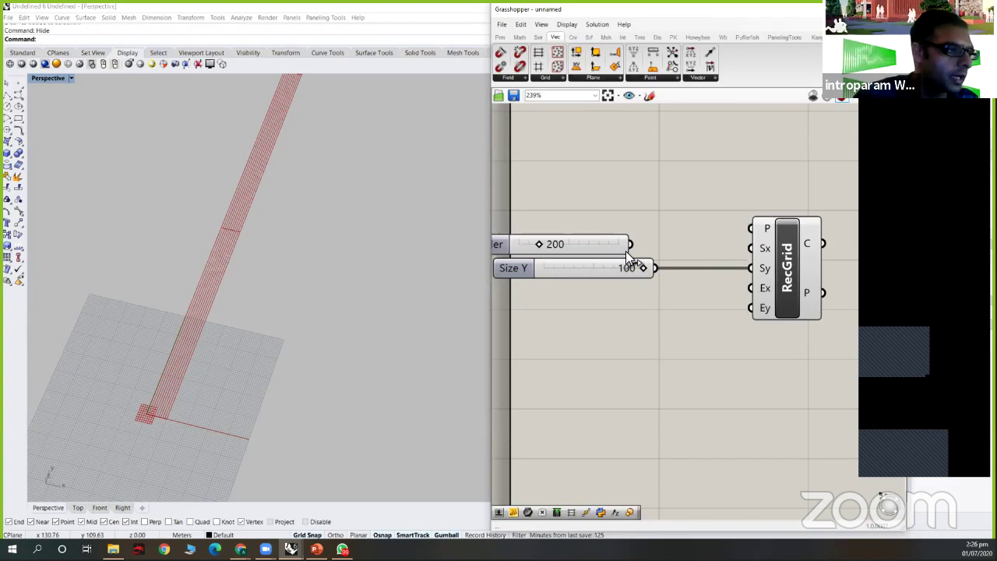
drag(630, 244, 751, 247)
mouse_move(588, 256)
mouse_down()
mouse_move(623, 248)
mouse_move(598, 253)
mouse_up()
scroll(368, 248, down, 2)
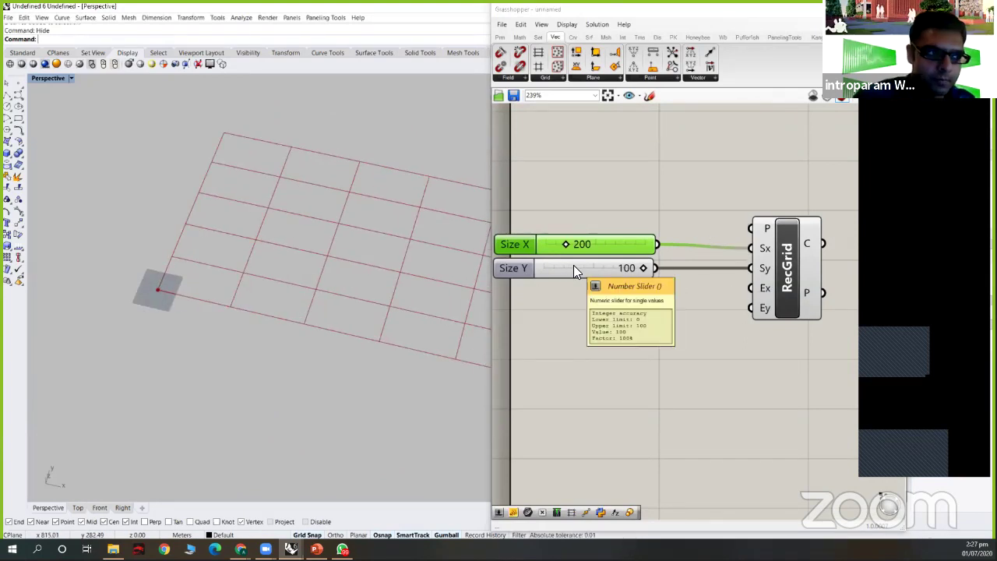
- Assign the expression 2*x to RecGrid's Sx input
right_click(765, 249)
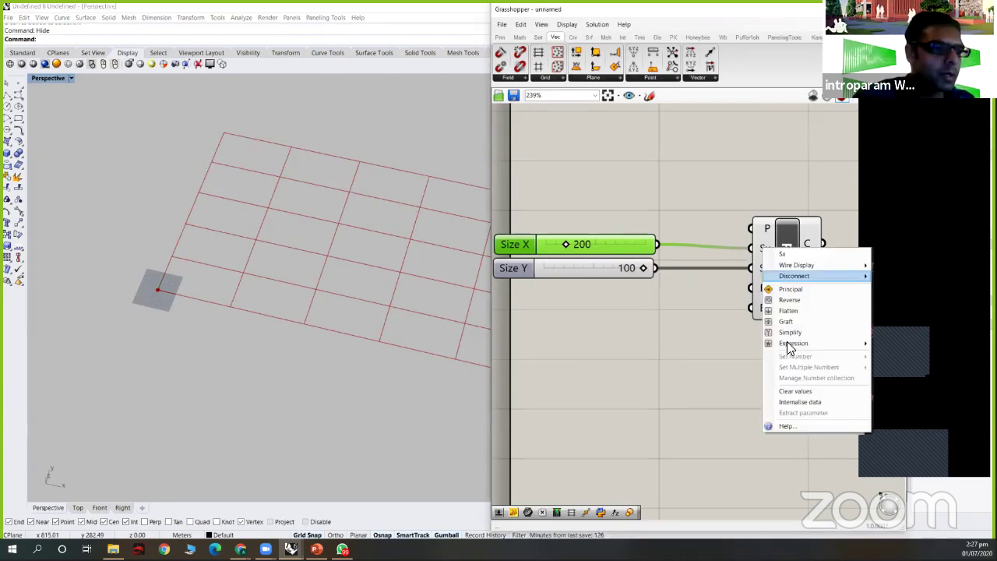
mouse_move(916, 356)
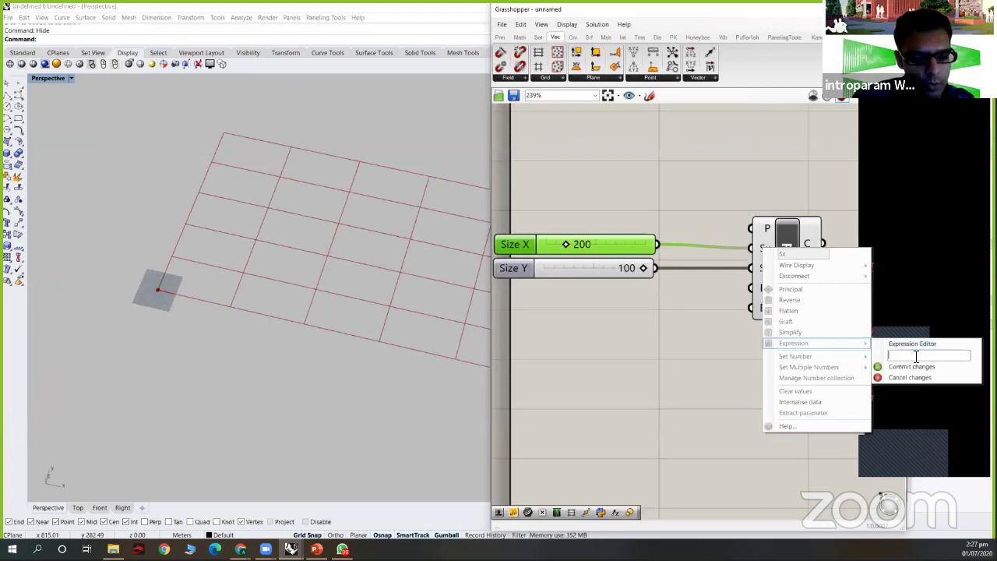
text(2*x)
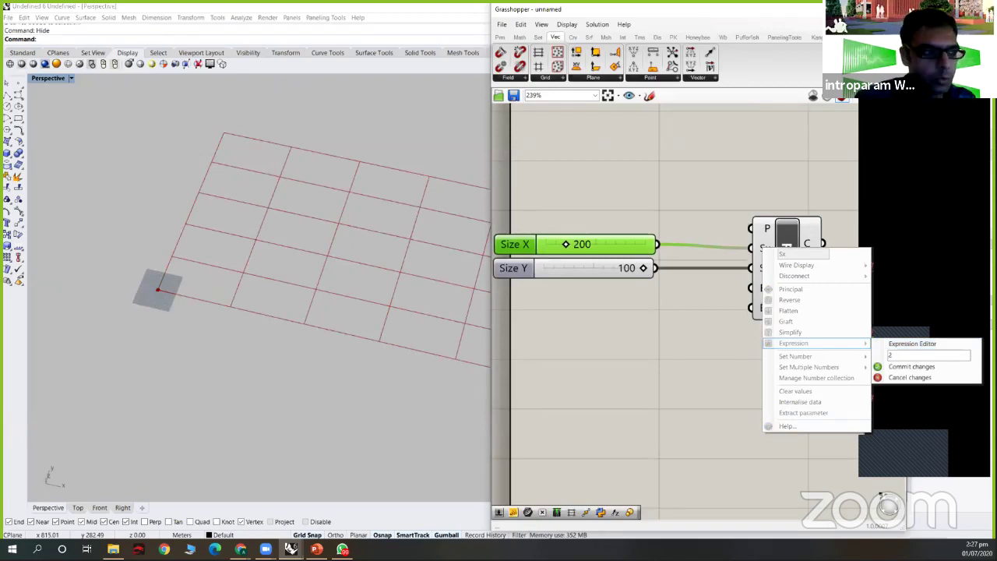
click(916, 366)
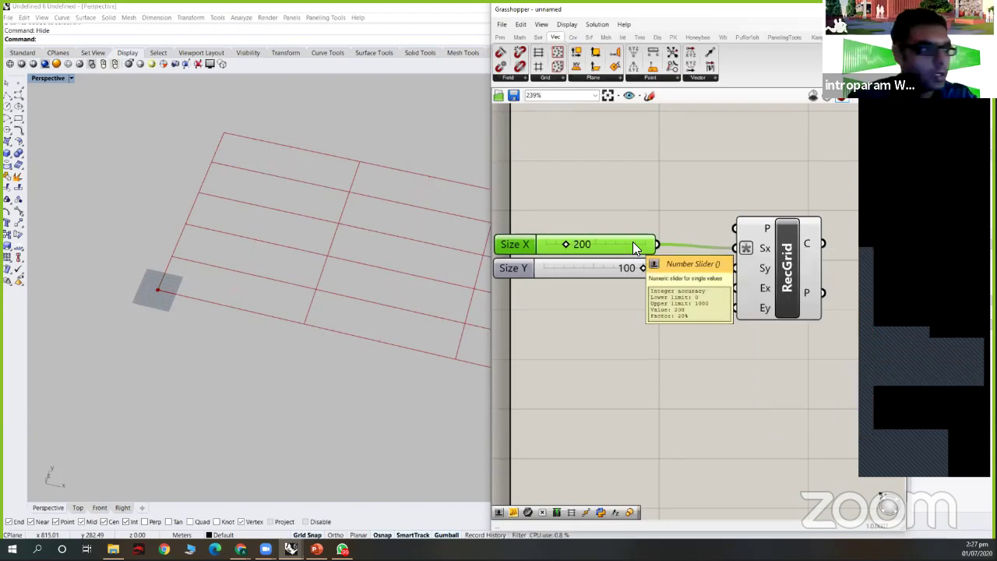
- Delete the 200 slider, connect the remaining 100 slider to Sx as well as Sy, and reposition it
key(Delete)
drag(737, 250, 656, 267)
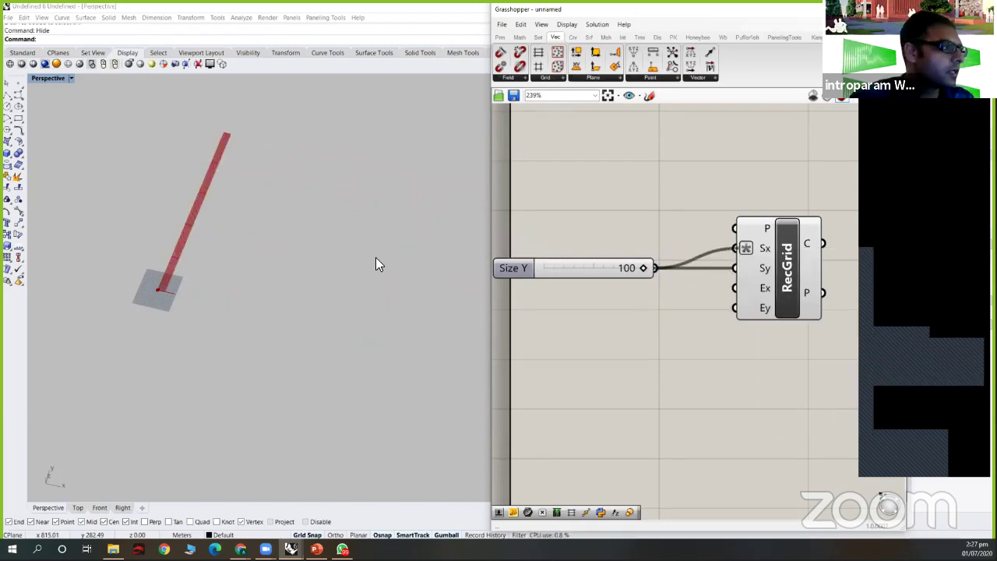
mouse_move(379, 258)
right_down()
mouse_move(274, 236)
mouse_move(363, 250)
right_up()
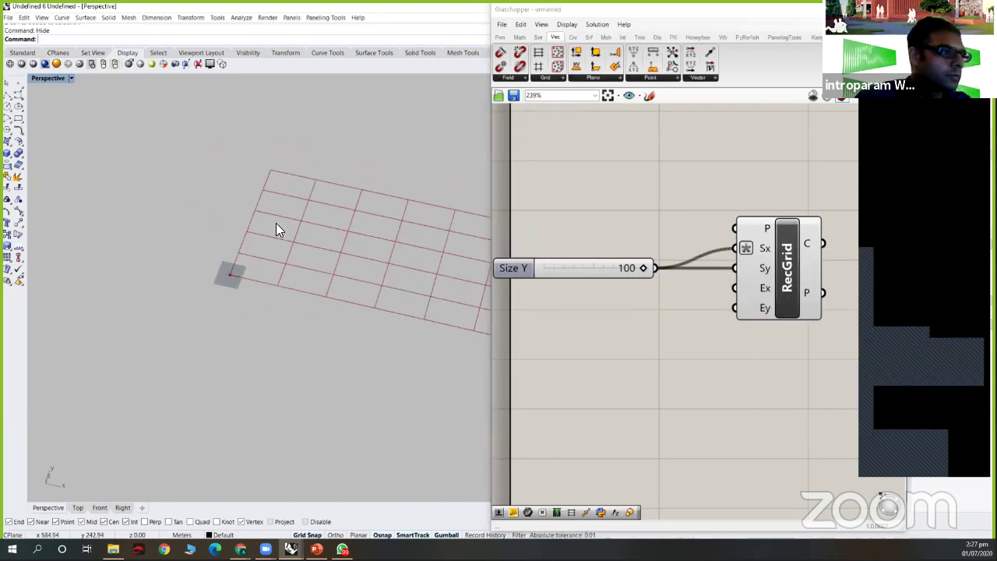
drag(573, 267, 585, 255)
click(632, 326)
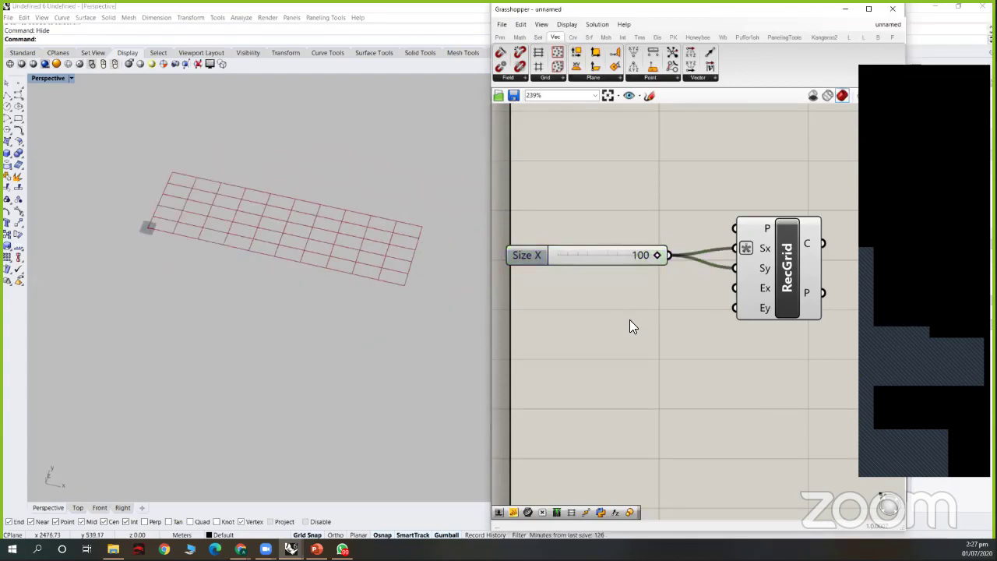
- Check the expression on RecGrid's Sx input and assign the expression 3*x to its Sy input
mouse_move(763, 257)
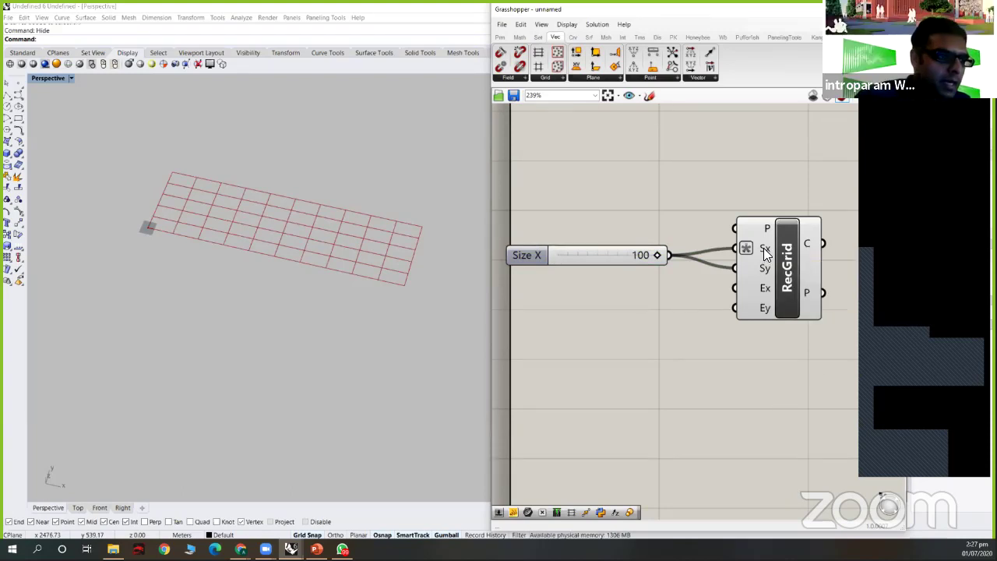
right_click(765, 251)
mouse_move(813, 347)
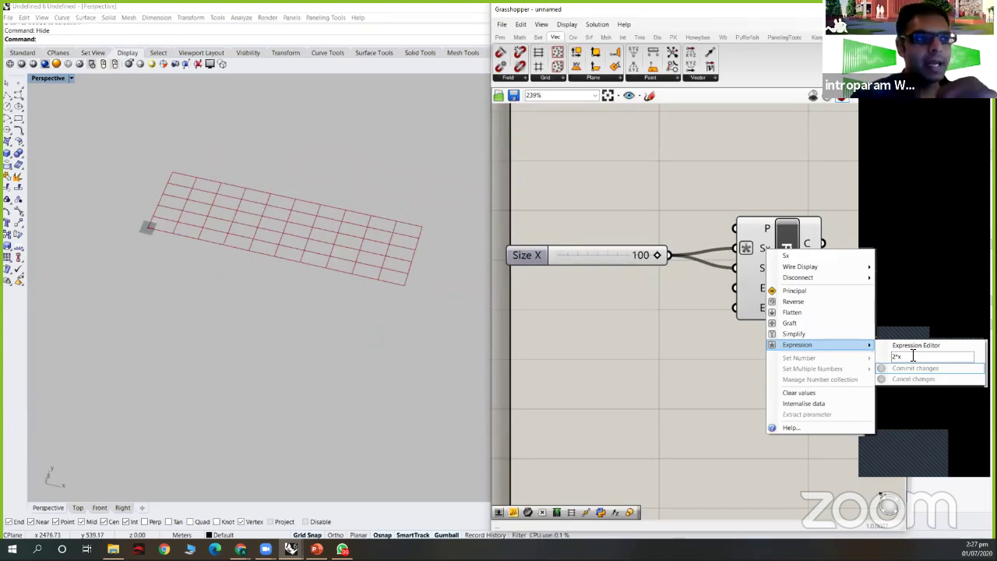
click(737, 247)
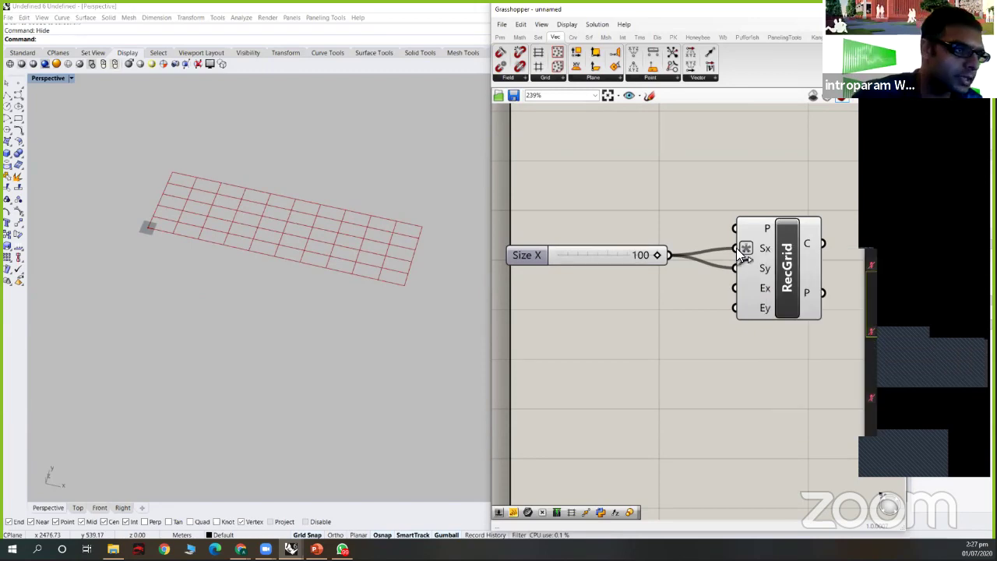
right_click(752, 268)
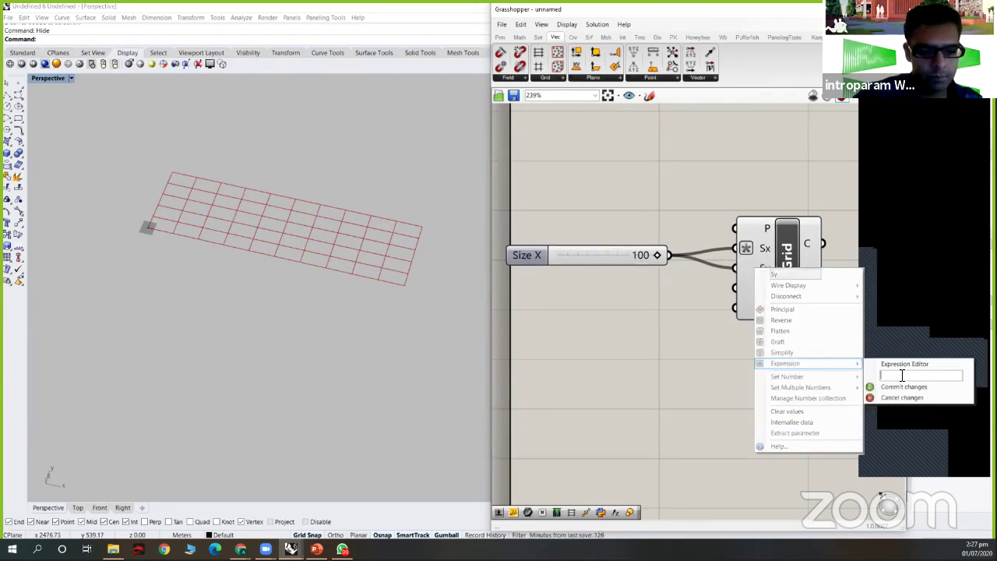
text(3*x)
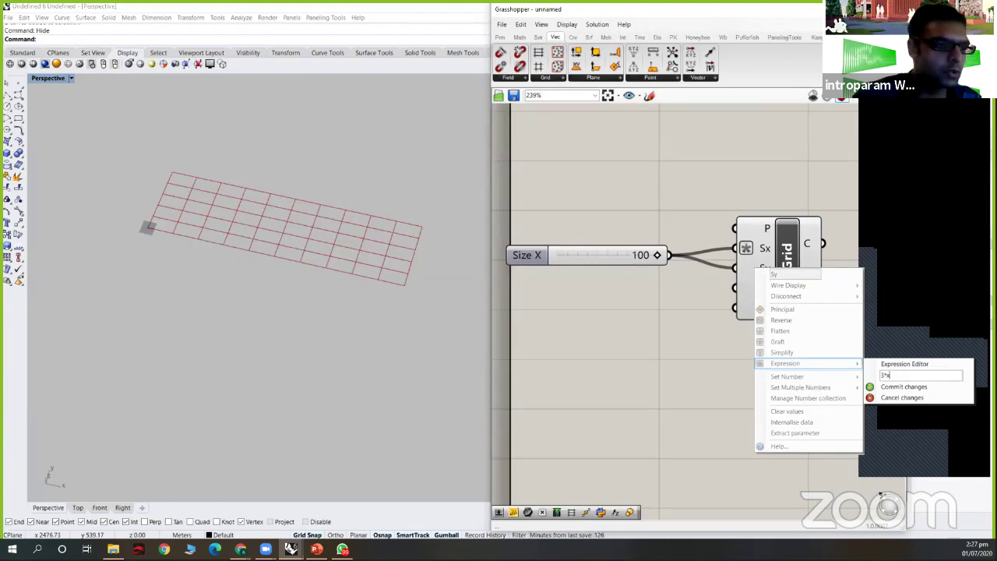
click(914, 389)
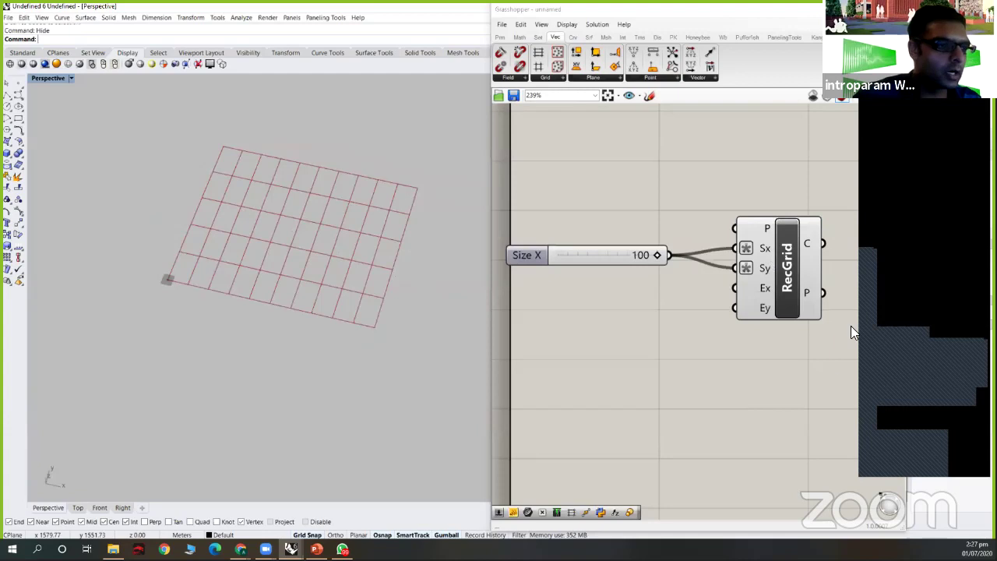
- Remove the expression from RecGrid's Sy input, leaving the one on Sx in place
right_click(761, 268)
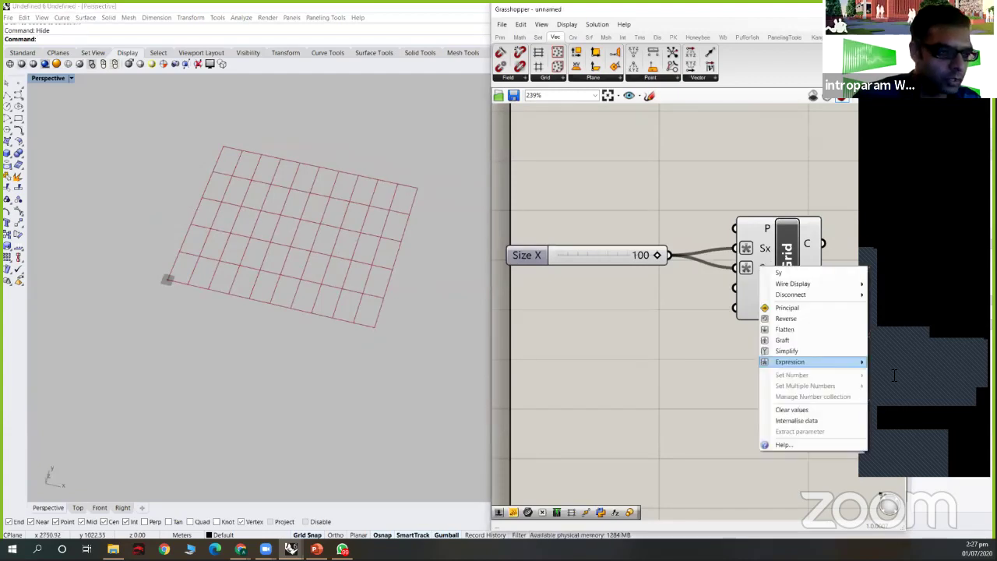
click(890, 374)
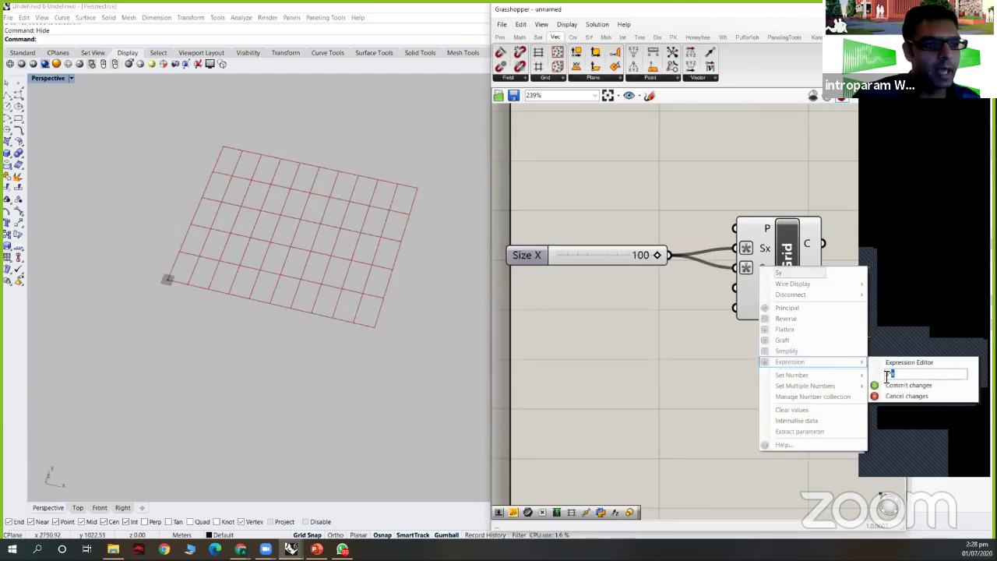
key(BackSpace)
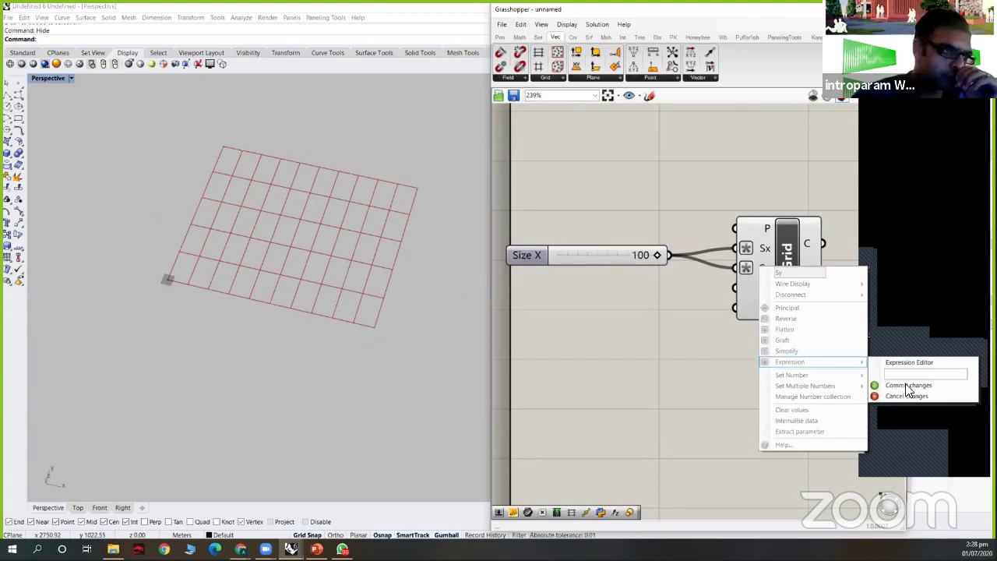
click(905, 383)
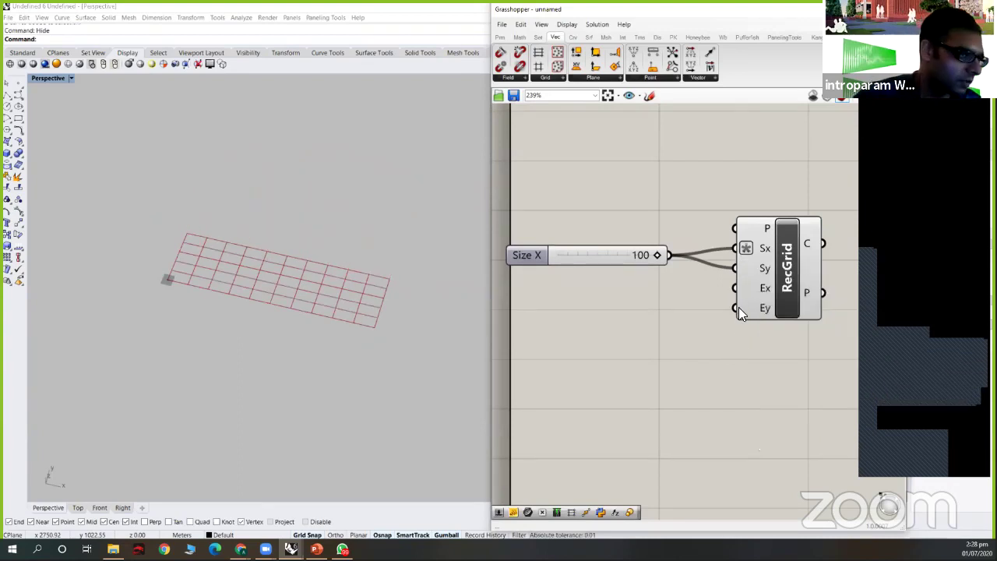
scroll(748, 237, down, 2)
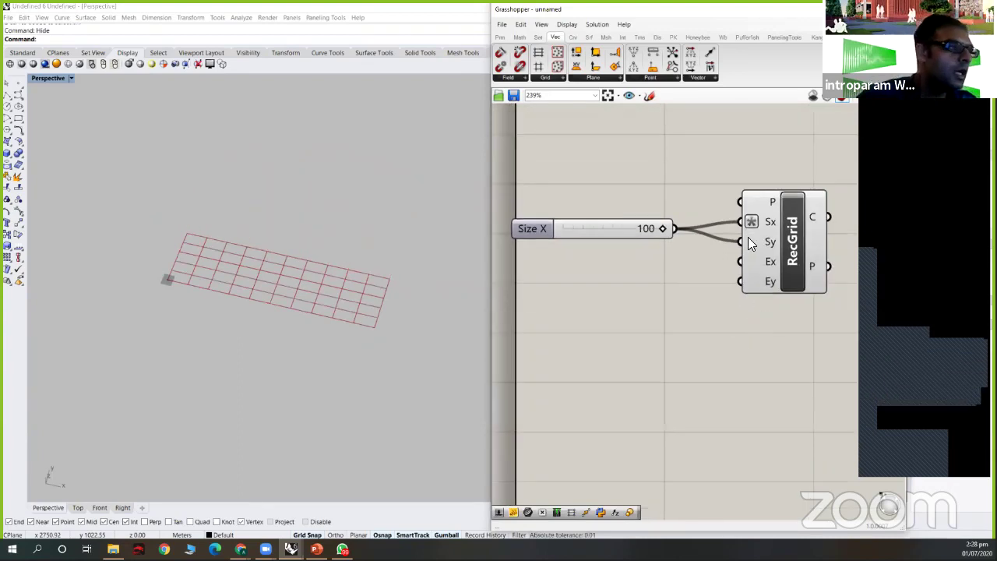
- Add a number slider with value 10 and connect it to both the Ex and Ey inputs of RecGrid
double_click(580, 278)
scroll(211, 238, up, 3)
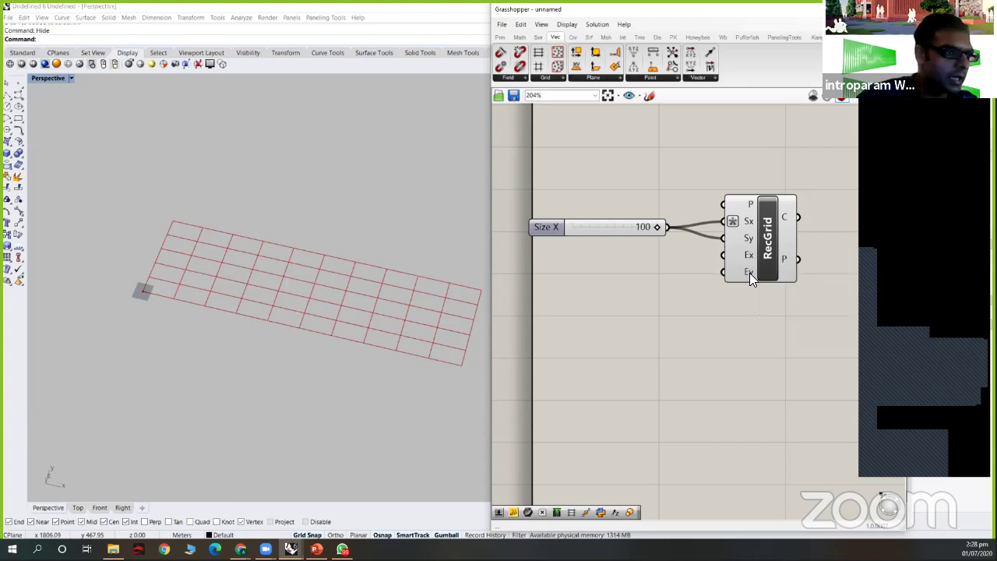
double_click(569, 294)
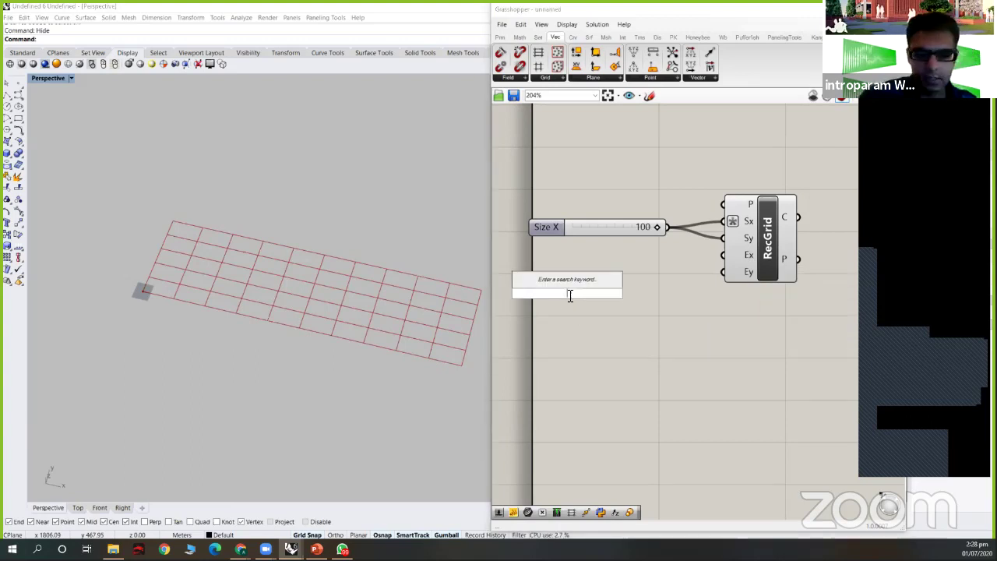
text(10)
key(Return)
drag(636, 294, 594, 212)
click(642, 180)
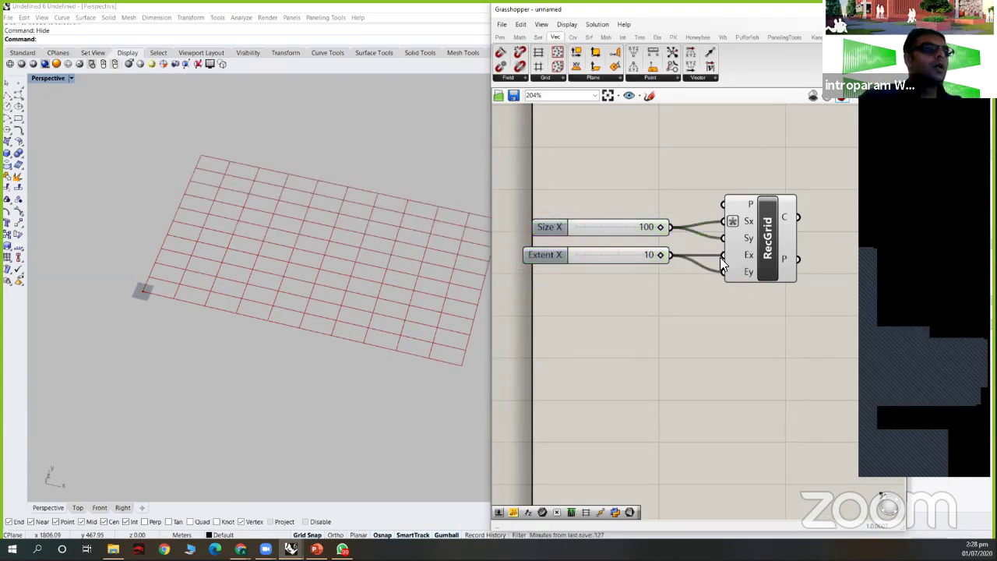
- Move the RecGrid component slightly farther from its two sliders and deselect it
right_drag(737, 273, 667, 267)
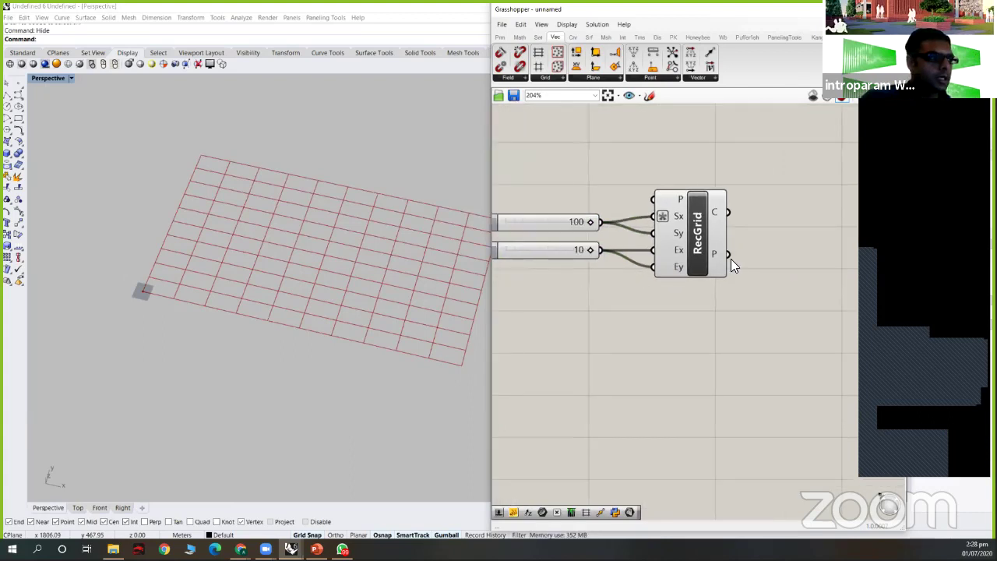
scroll(720, 275, down, 2)
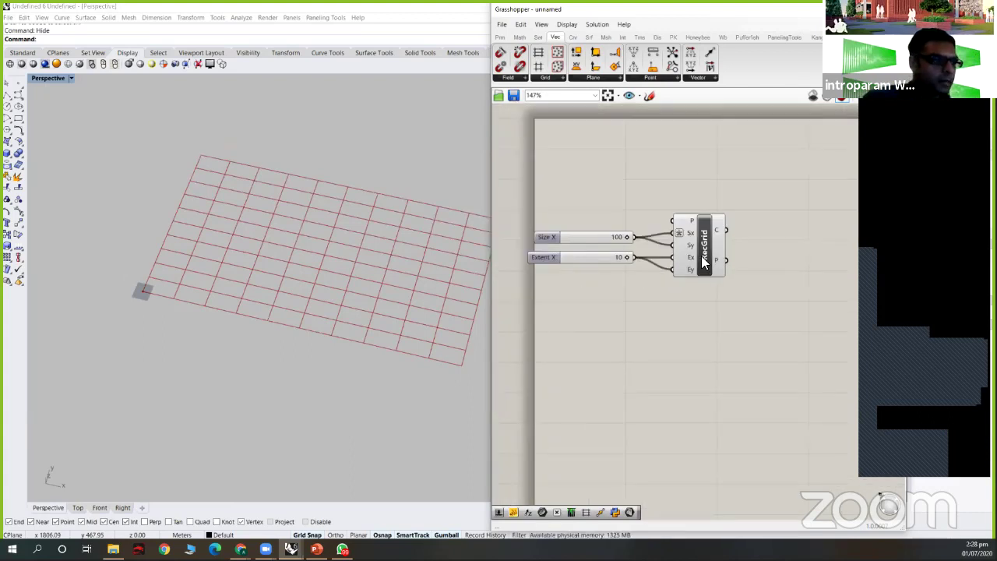
drag(703, 263, 710, 263)
click(778, 315)
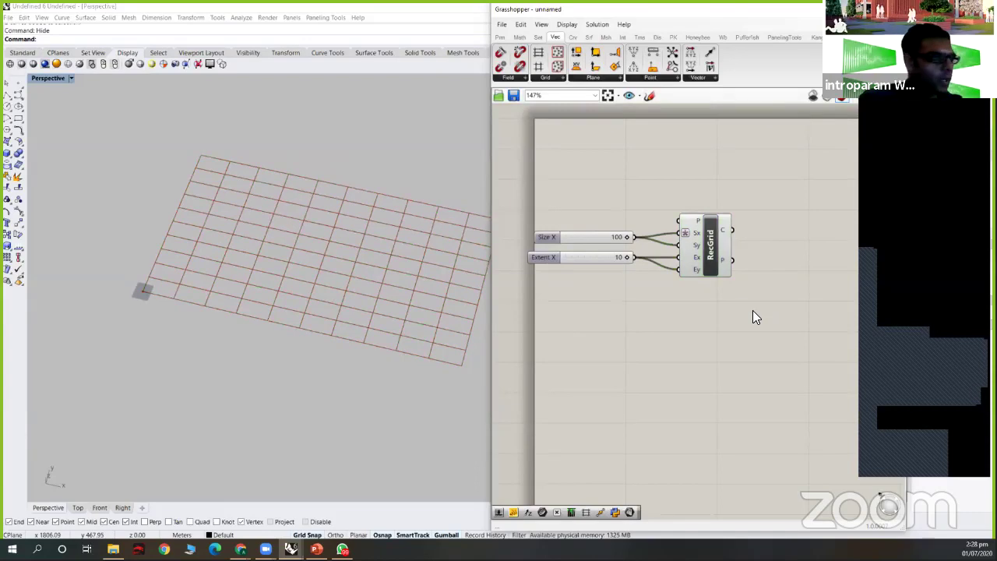
- Examine the rectangular cells of the grid in the Perspective viewport, focusing on the corner cells
right_drag(730, 304, 719, 309)
right_drag(318, 258, 358, 261)
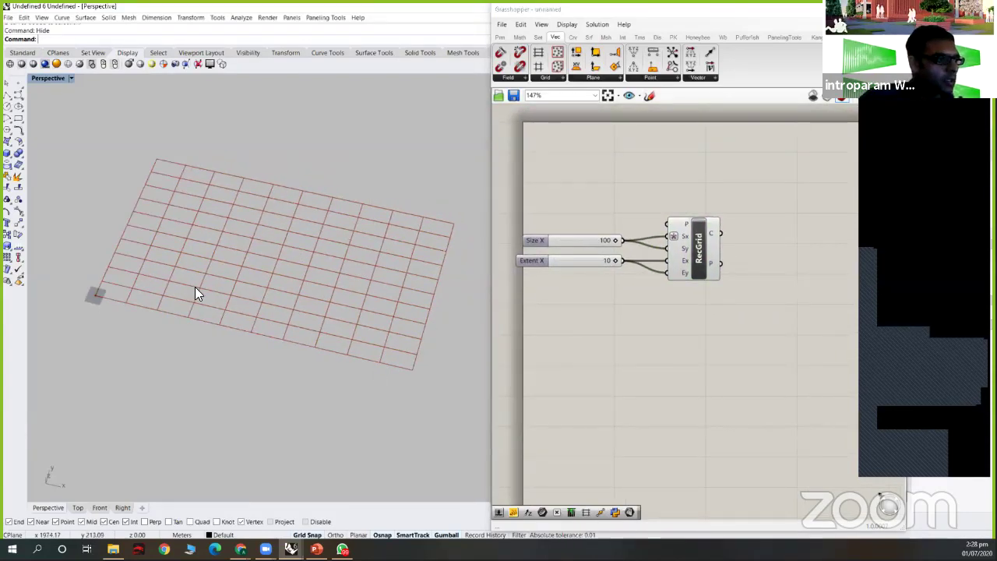
scroll(368, 378, up, 5)
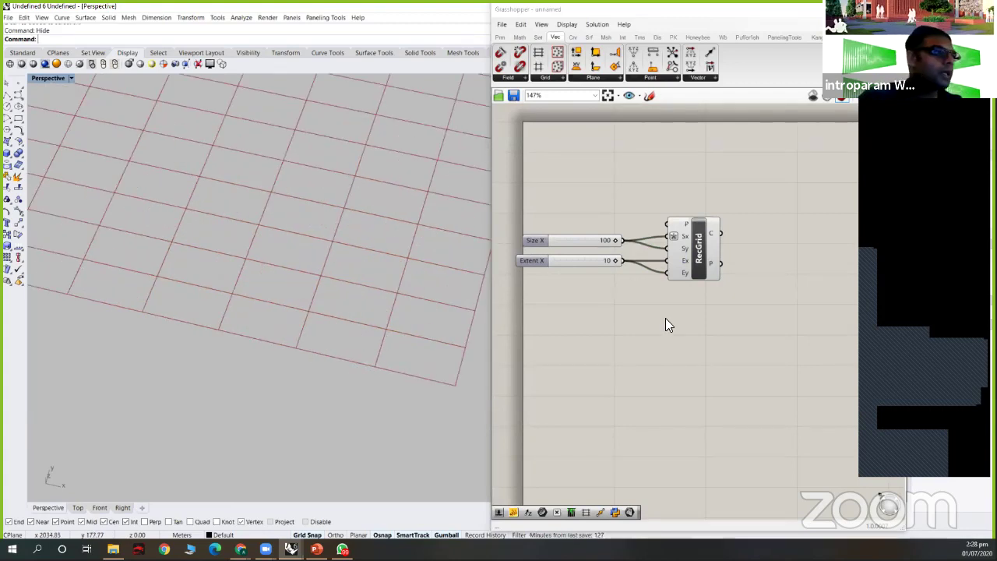
scroll(357, 343, down, 5)
scroll(430, 203, down, 1)
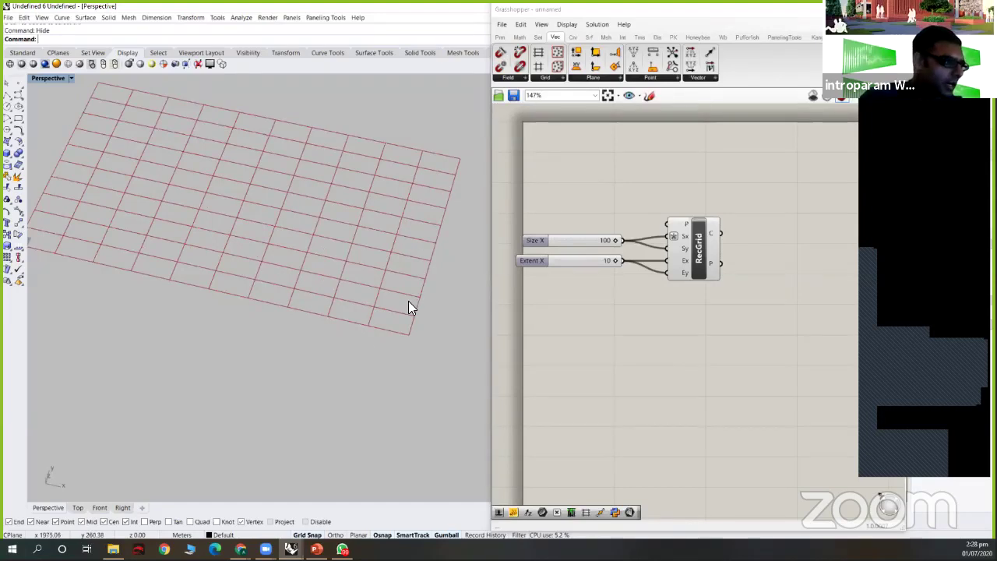
scroll(346, 229, up, 2)
right_drag(346, 229, 351, 263)
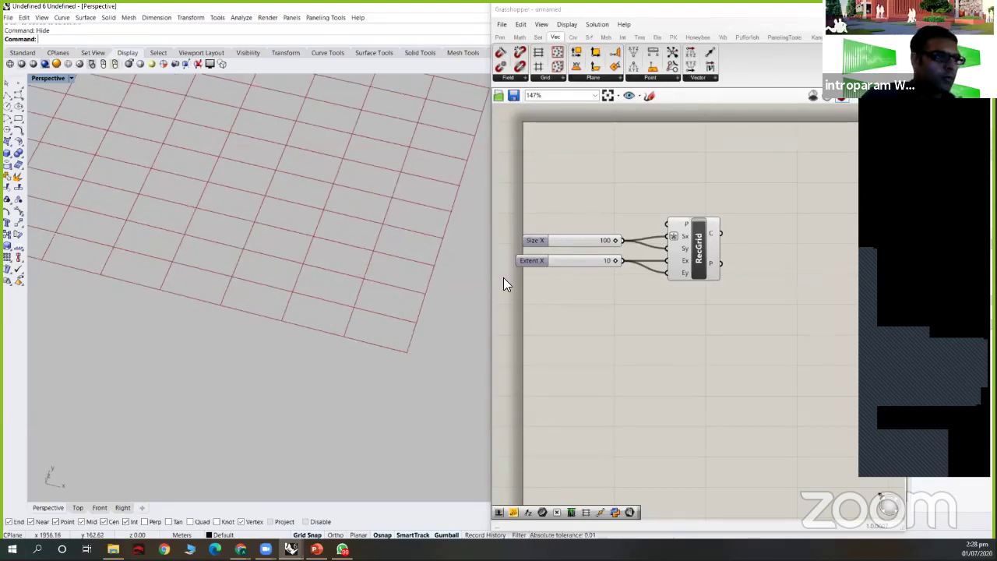
scroll(380, 308, up, 1)
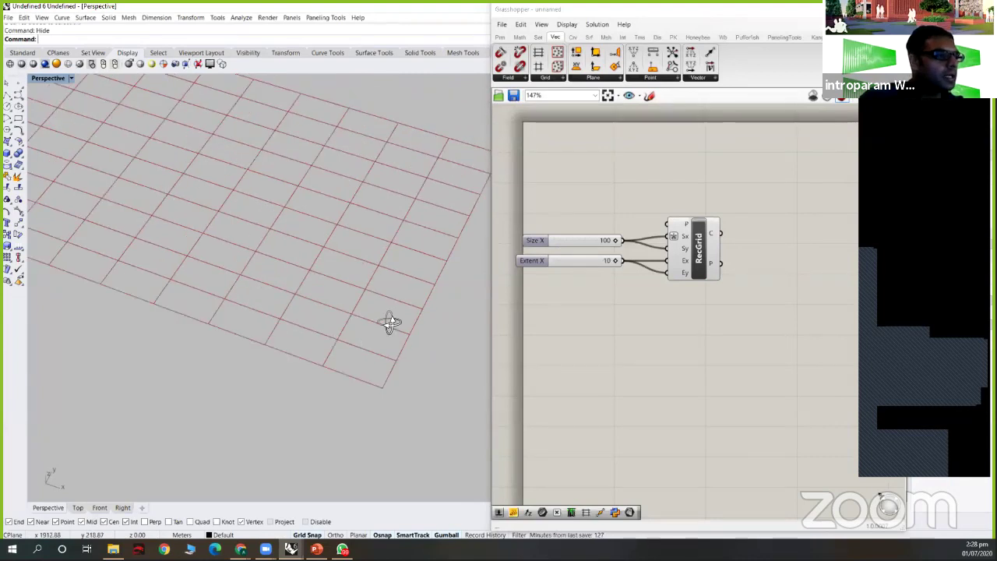
scroll(378, 299, up, 2)
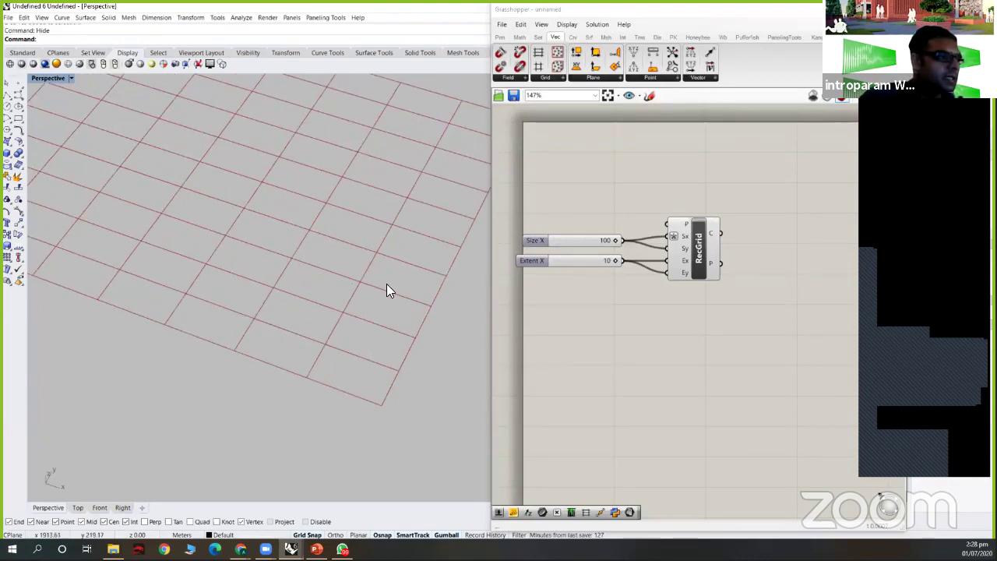
right_drag(387, 289, 376, 304)
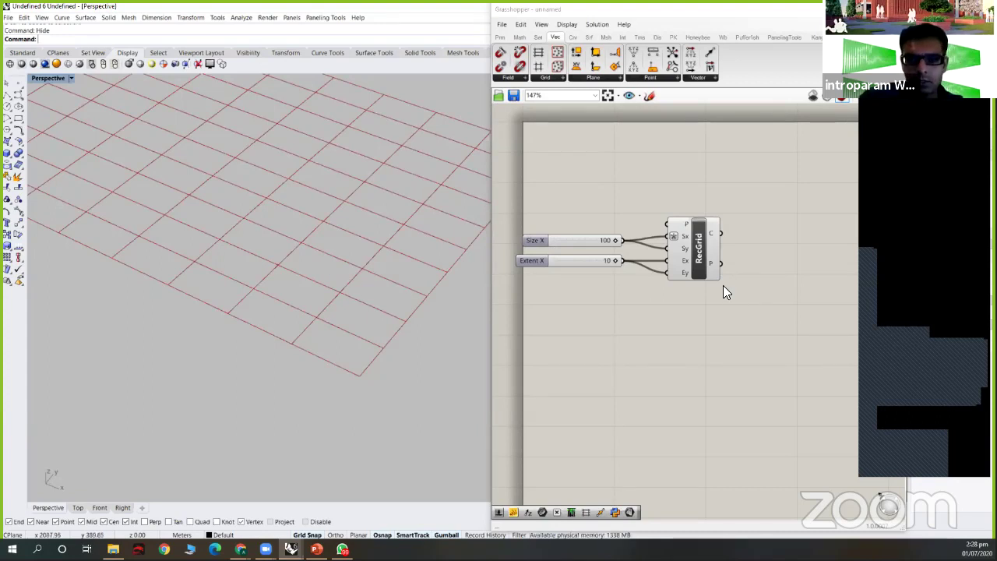
right_drag(724, 289, 698, 308)
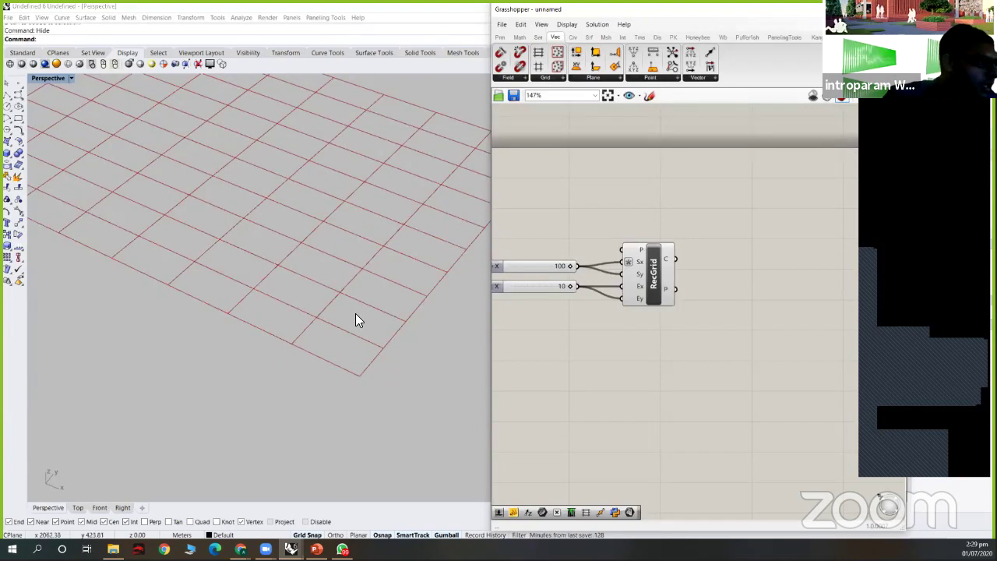
scroll(358, 314, up, 5)
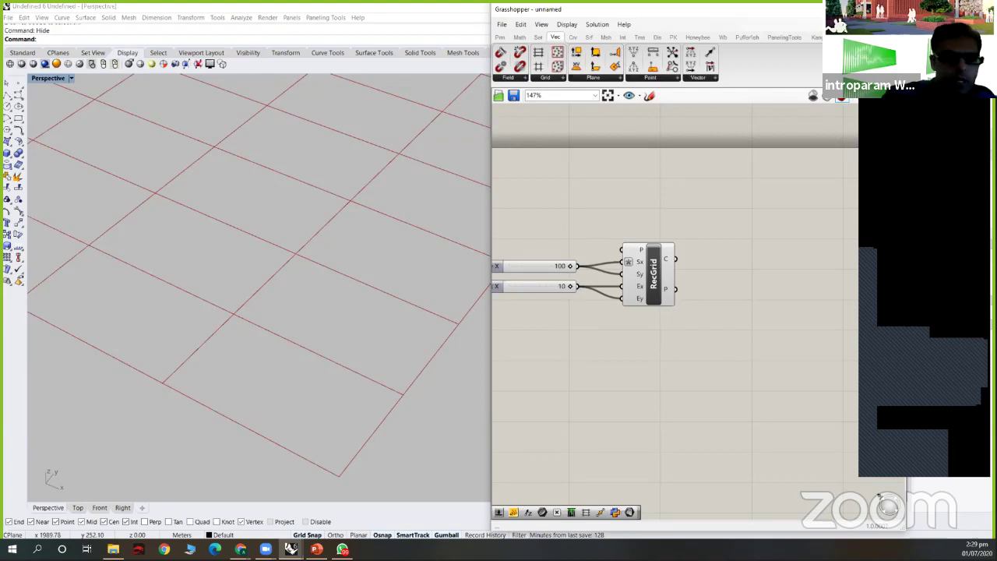
- Annotate the screen with freehand red outlines inset within two corner grid cells, marking the offset from the cell corners
click(291, 548)
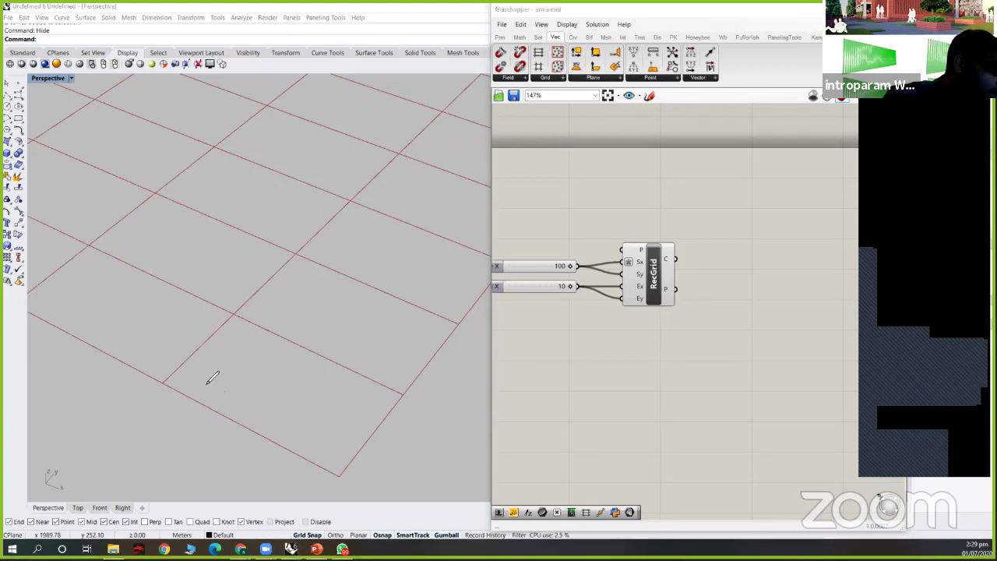
drag(181, 381, 191, 371)
mouse_move(238, 333)
mouse_down()
mouse_move(382, 401)
mouse_move(333, 461)
mouse_move(191, 379)
mouse_up()
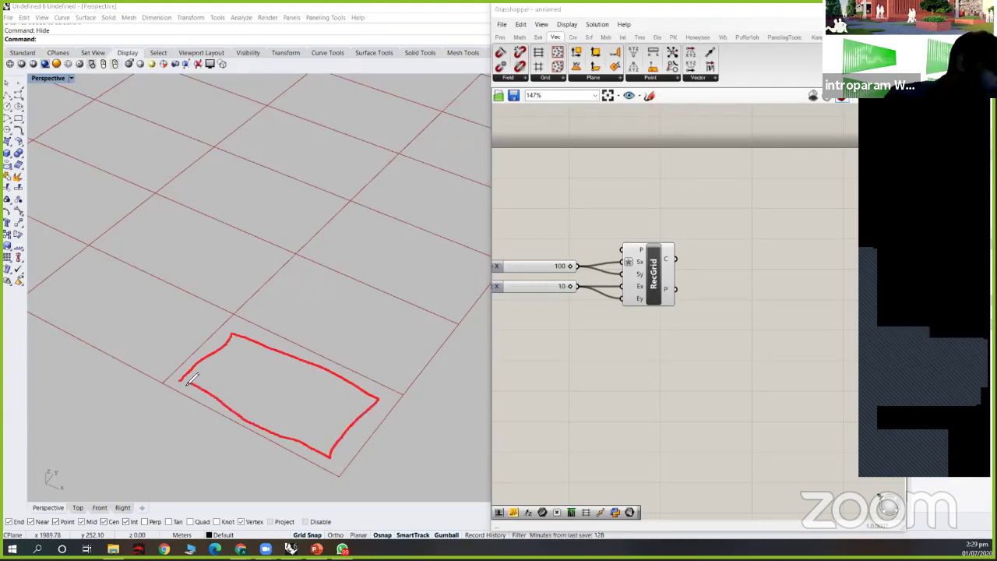
mouse_move(249, 310)
mouse_down()
mouse_move(287, 277)
mouse_move(343, 289)
mouse_move(421, 330)
mouse_move(402, 379)
mouse_move(248, 310)
mouse_up()
mouse_move(296, 250)
mouse_down()
mouse_move(294, 271)
mouse_move(289, 262)
mouse_up()
mouse_move(430, 327)
mouse_down()
mouse_move(464, 324)
mouse_move(439, 335)
mouse_up()
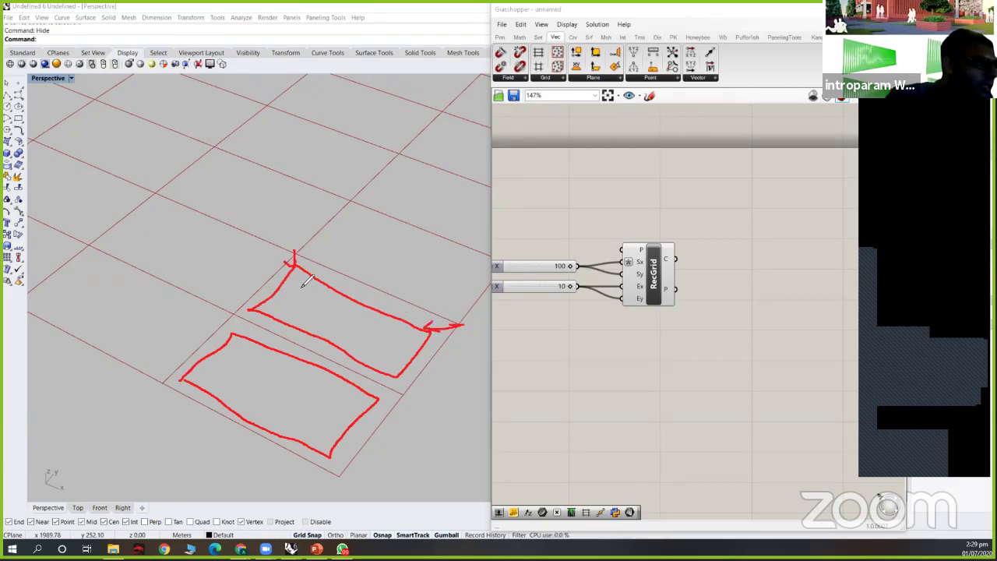
- Sketch red diagonals across another grid cell and mark the centre points of all three annotated cells
drag(156, 194, 356, 199)
drag(214, 145, 295, 257)
click(263, 200)
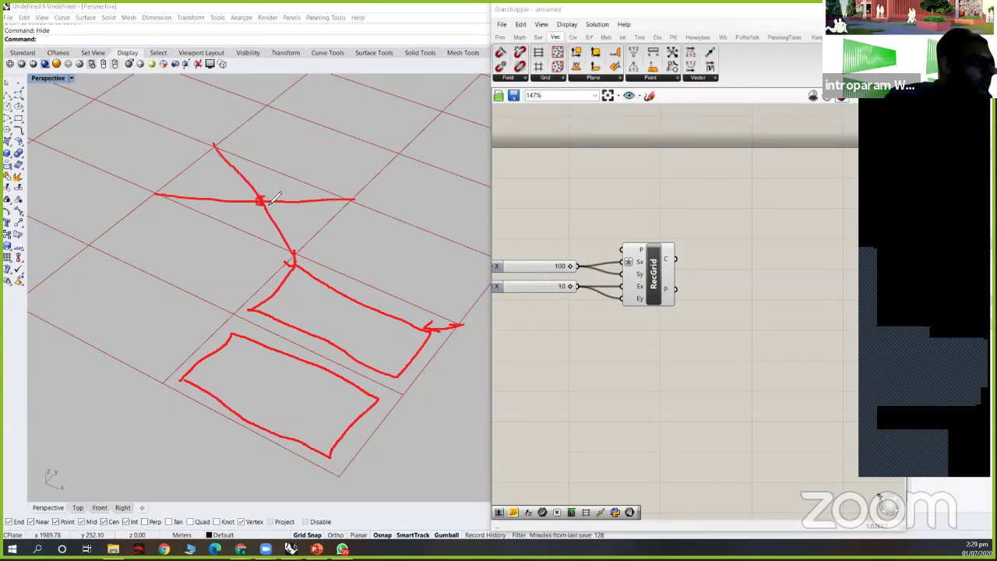
click(345, 318)
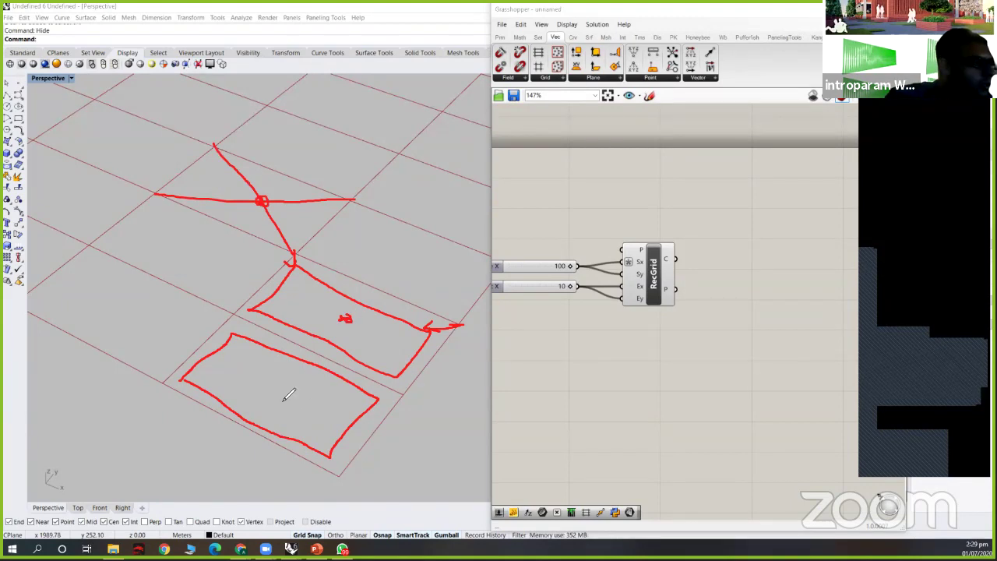
click(274, 392)
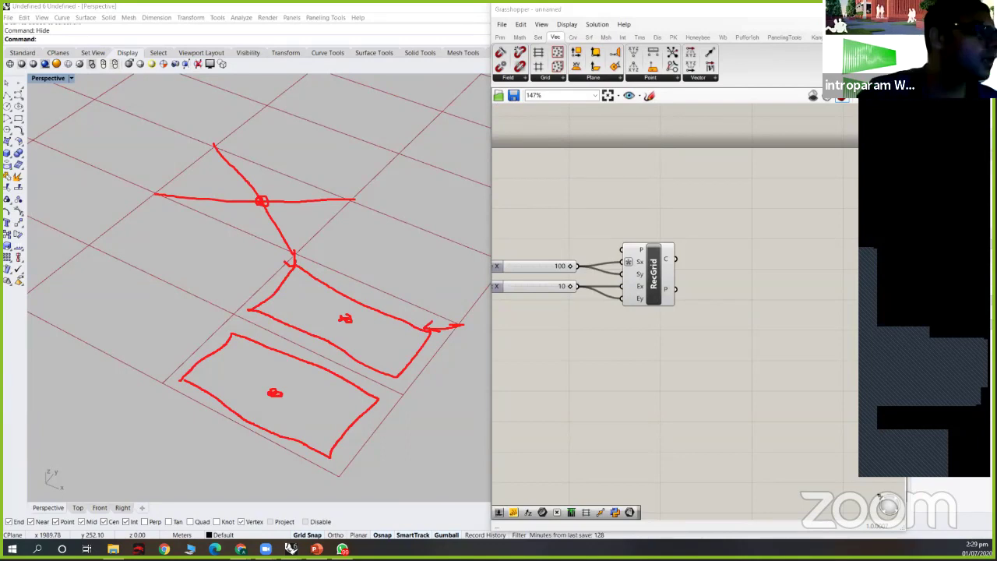
- Clear the red annotations and place a Scale component on the canvas beside RecGrid's outputs
scroll(653, 222, down, 2)
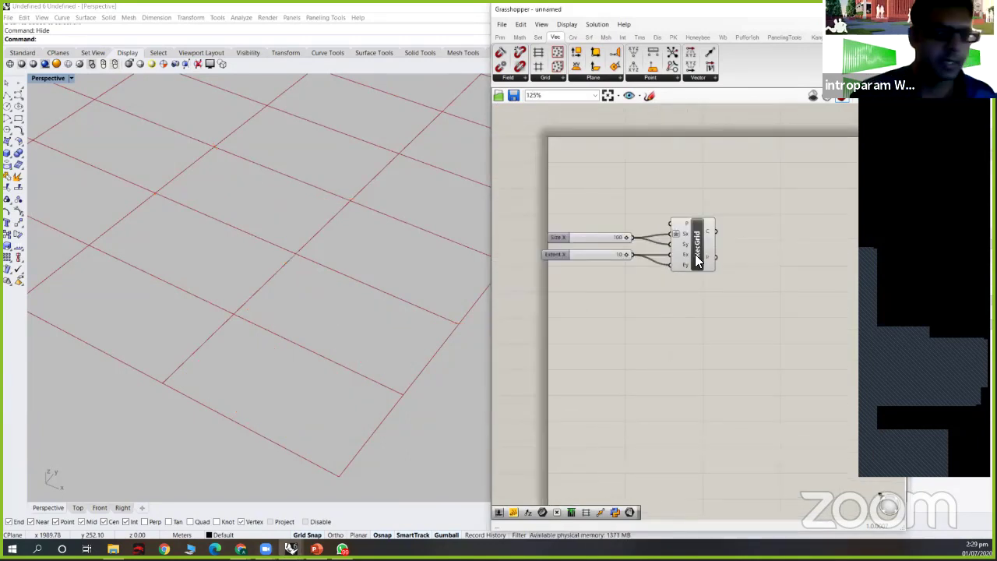
scroll(697, 261, up, 2)
scroll(277, 261, down, 3)
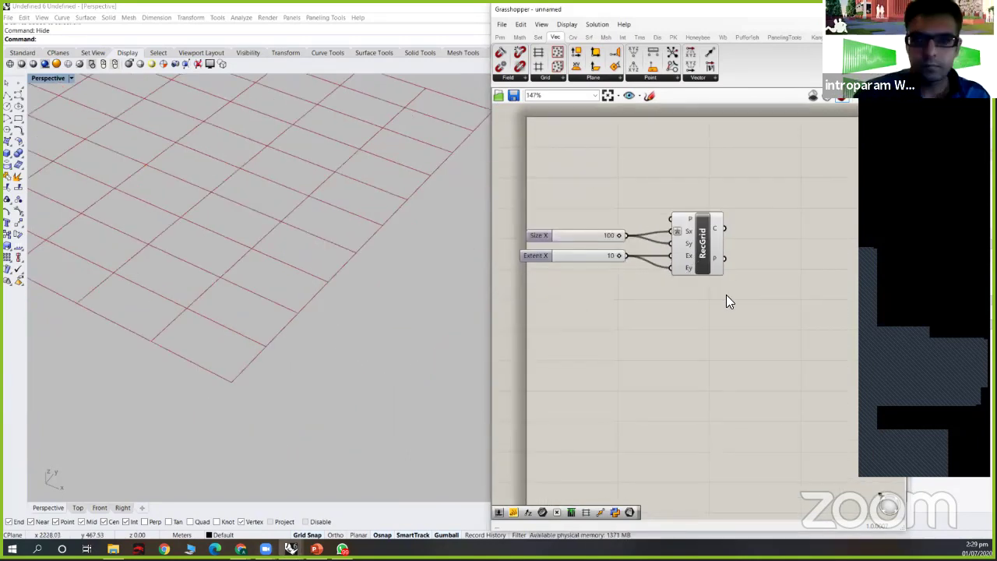
right_drag(726, 295, 711, 311)
right_drag(806, 259, 734, 302)
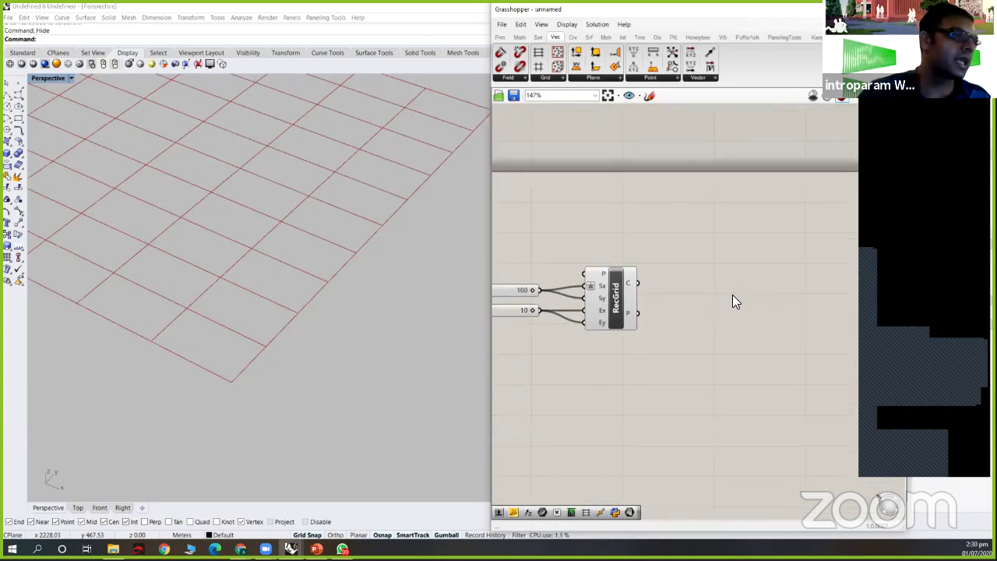
double_click(760, 239)
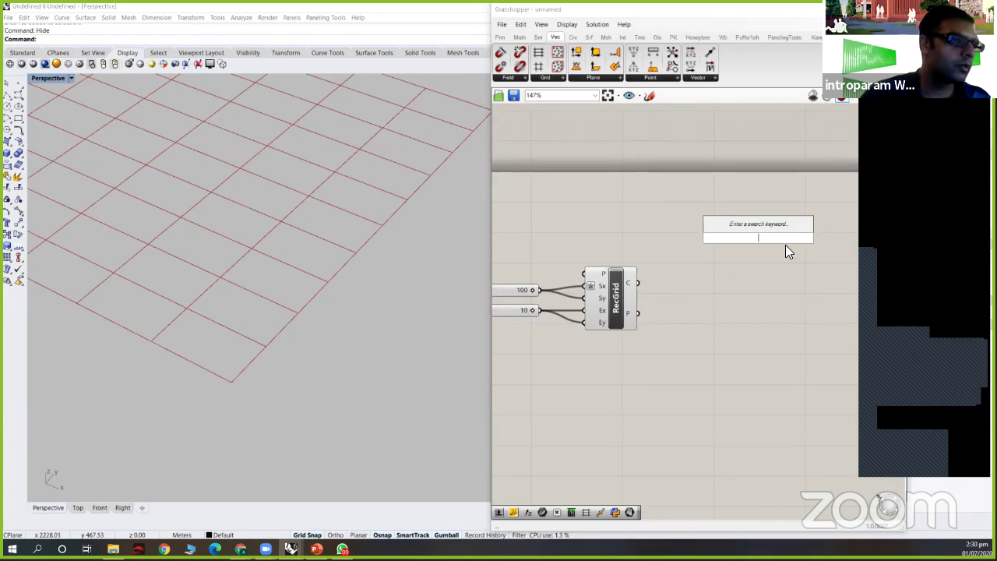
text(scale)
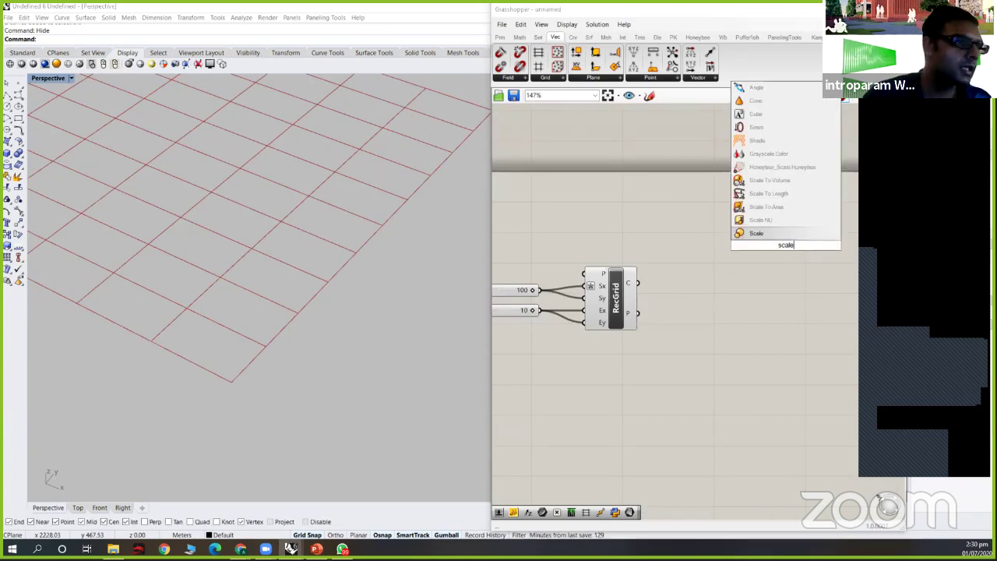
click(766, 233)
click(637, 37)
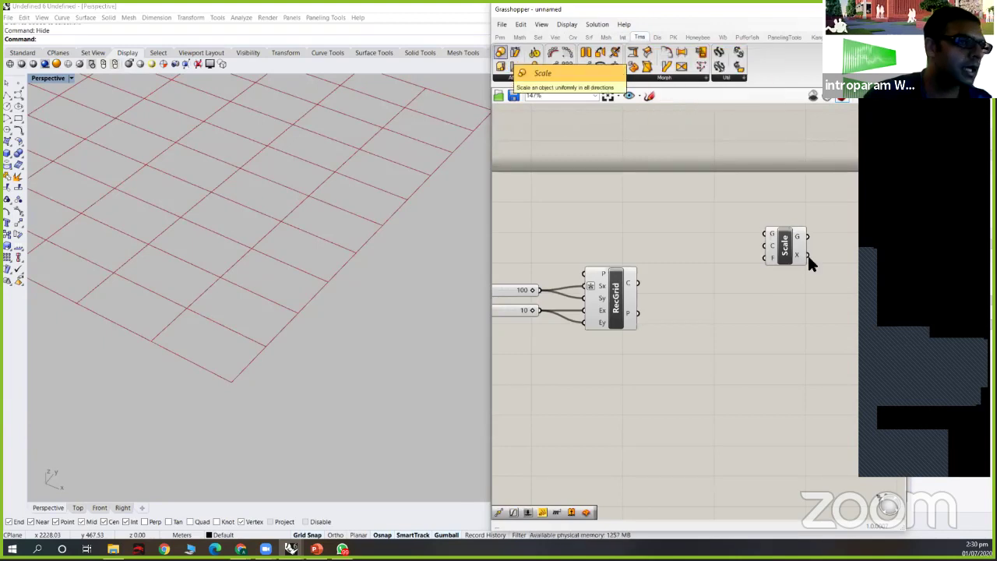
drag(774, 240, 748, 267)
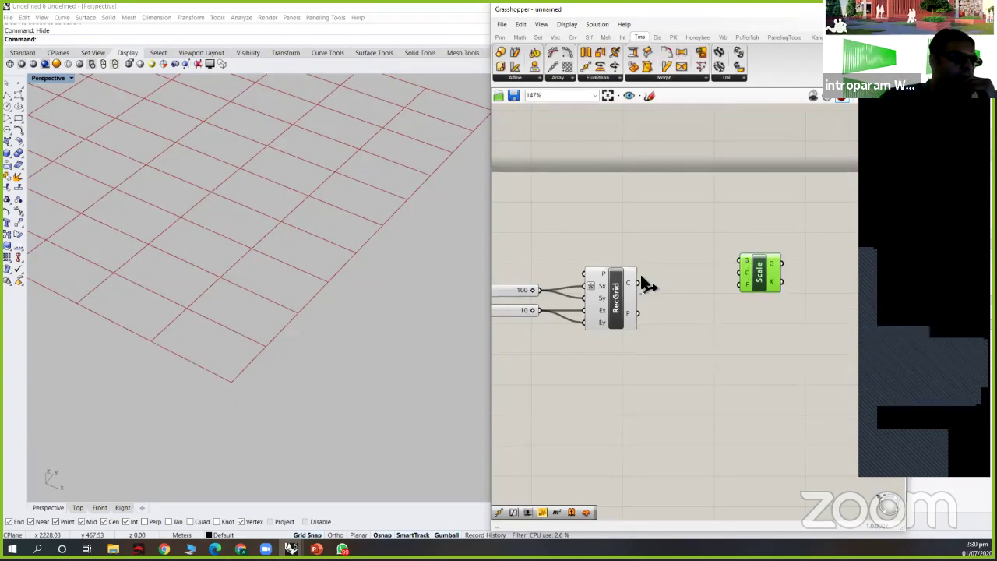
- Connect RecGrid's C output to the G input of the Scale component and view the scaled grid
drag(641, 283, 746, 269)
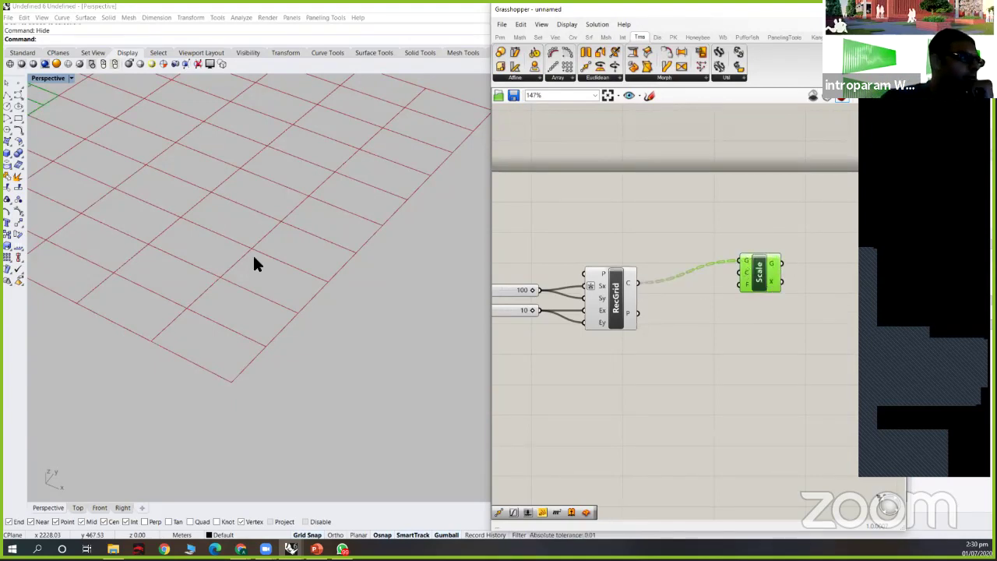
scroll(261, 261, down, 8)
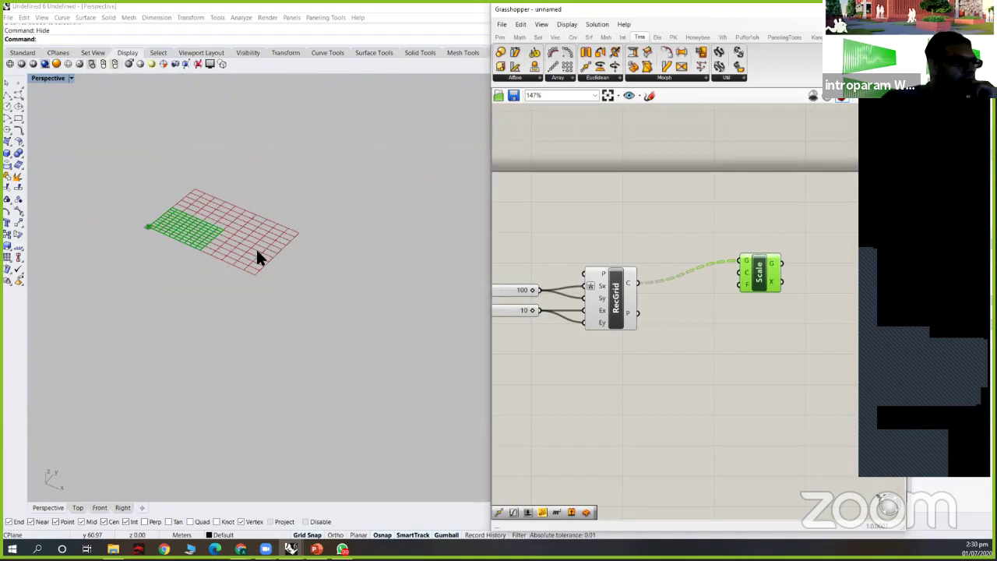
scroll(285, 259, up, 6)
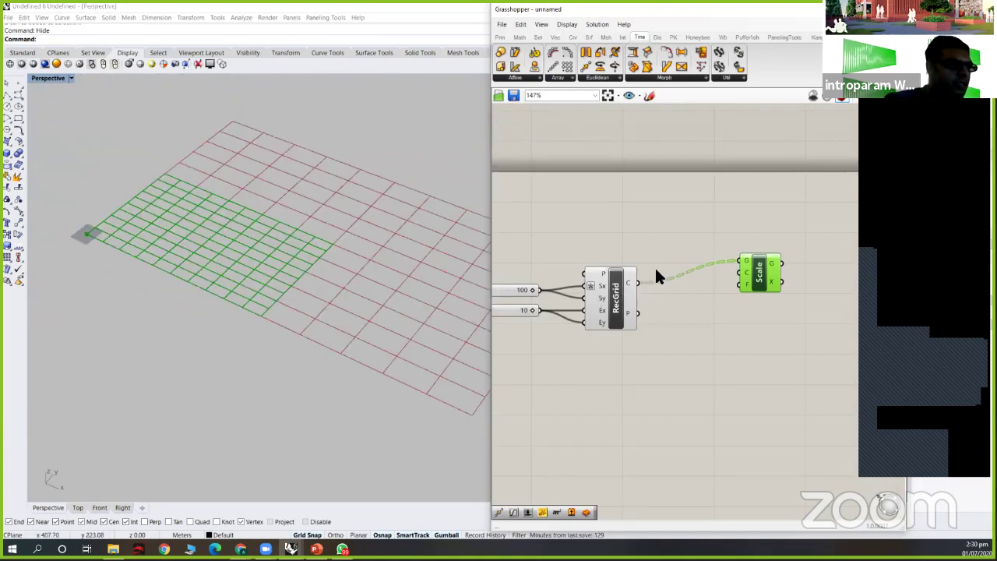
- Turn RecGrid's preview off and on again, and select Scale to compare the scaled grid with the original
click(616, 300)
key(ctrl+q)
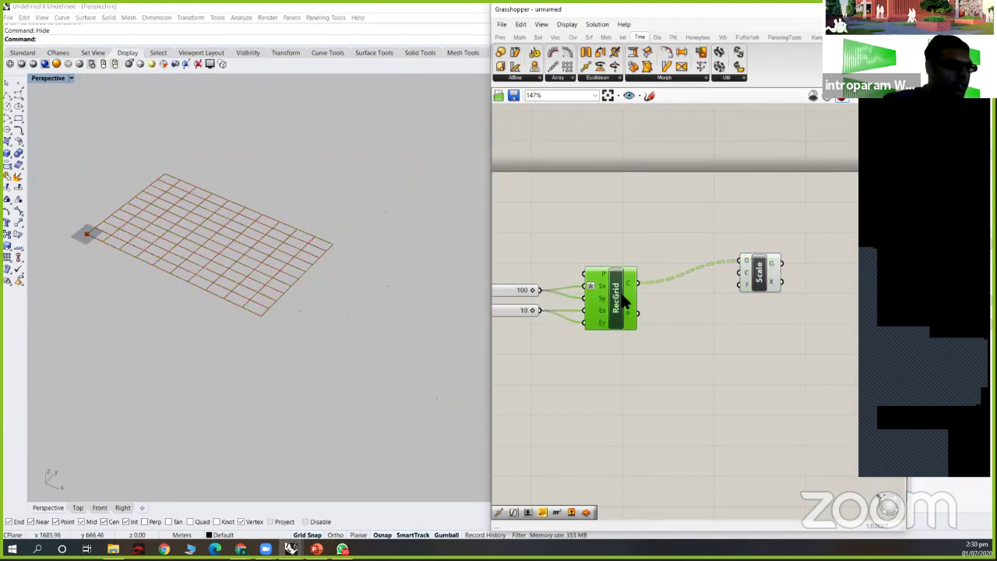
middle_click(623, 293)
click(643, 270)
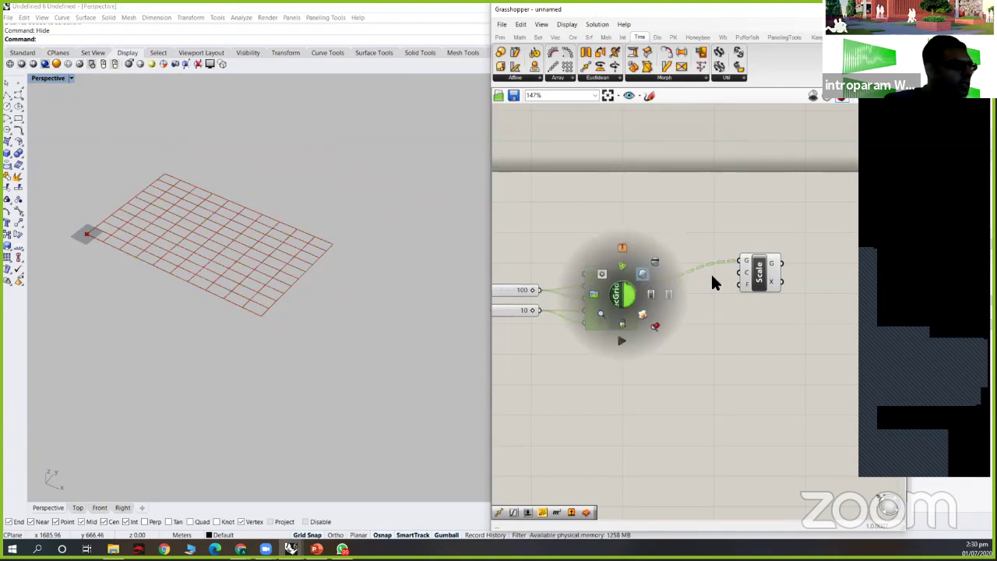
click(754, 287)
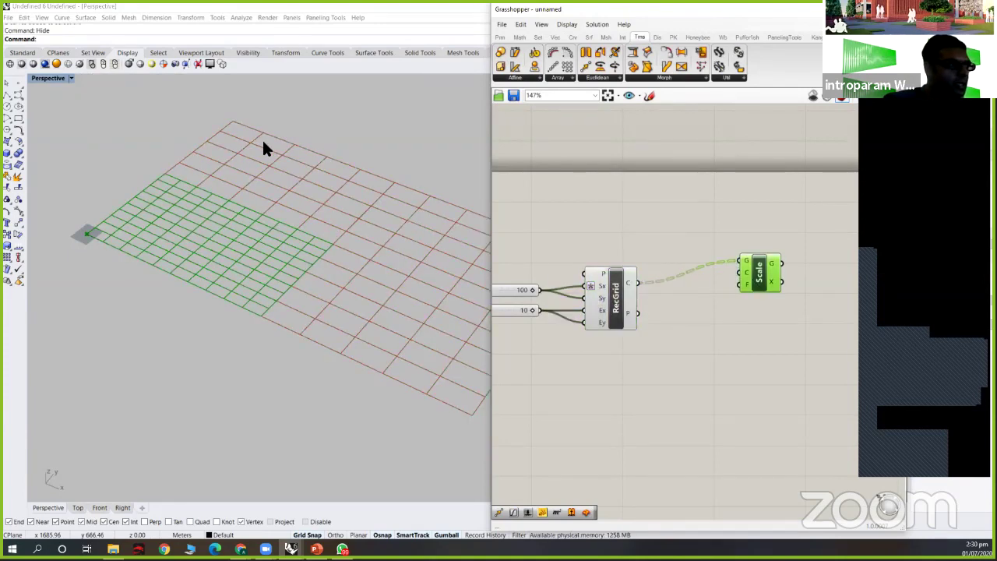
scroll(469, 248, down, 4)
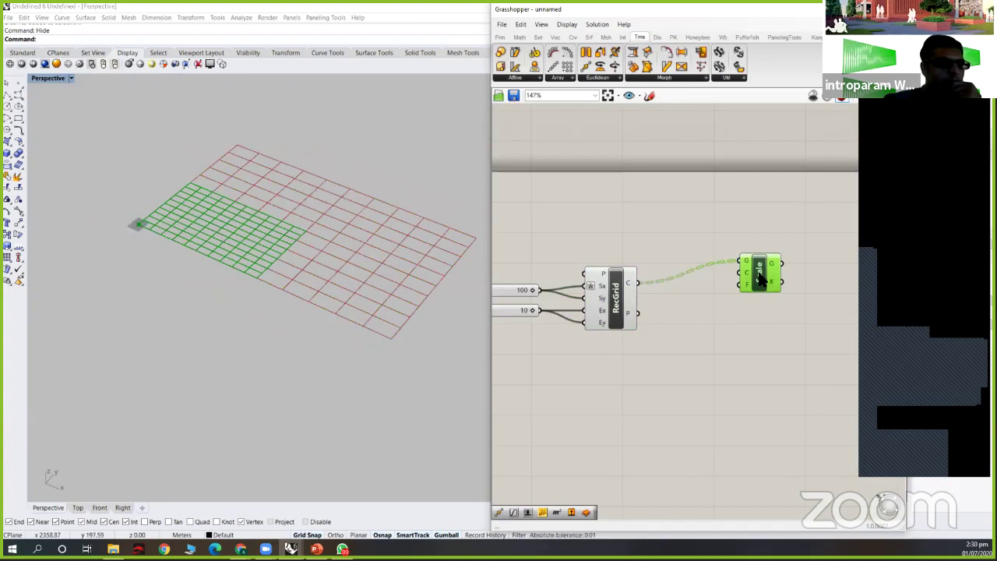
- Move the Scale component a little farther from RecGrid and view the far corner of the grid up close
mouse_move(746, 279)
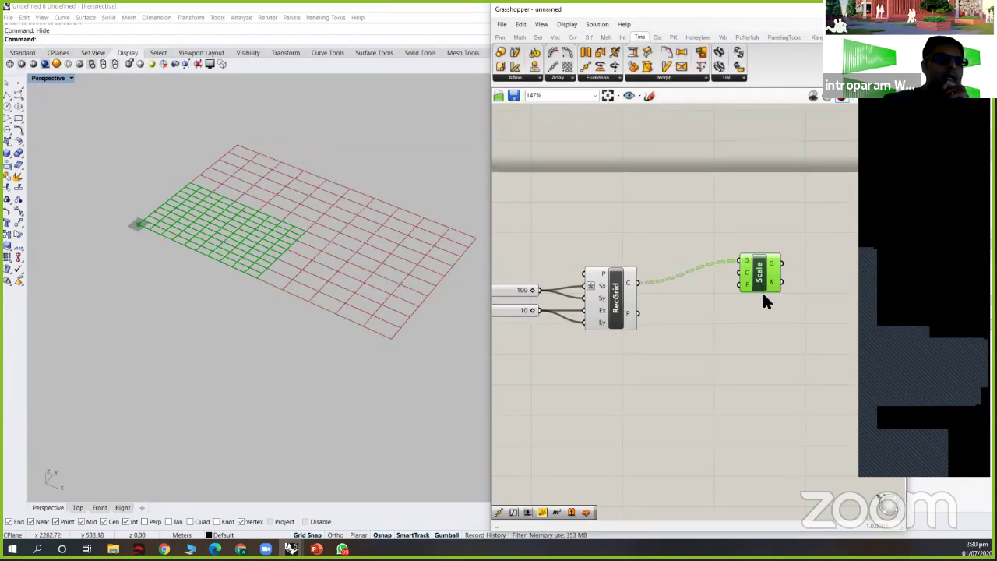
drag(766, 291, 781, 309)
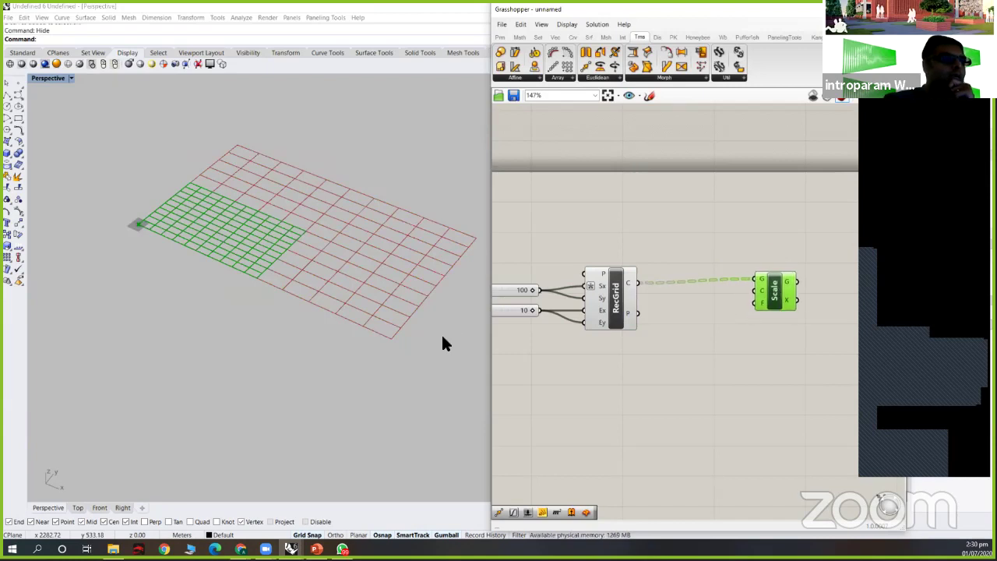
scroll(364, 335, up, 2)
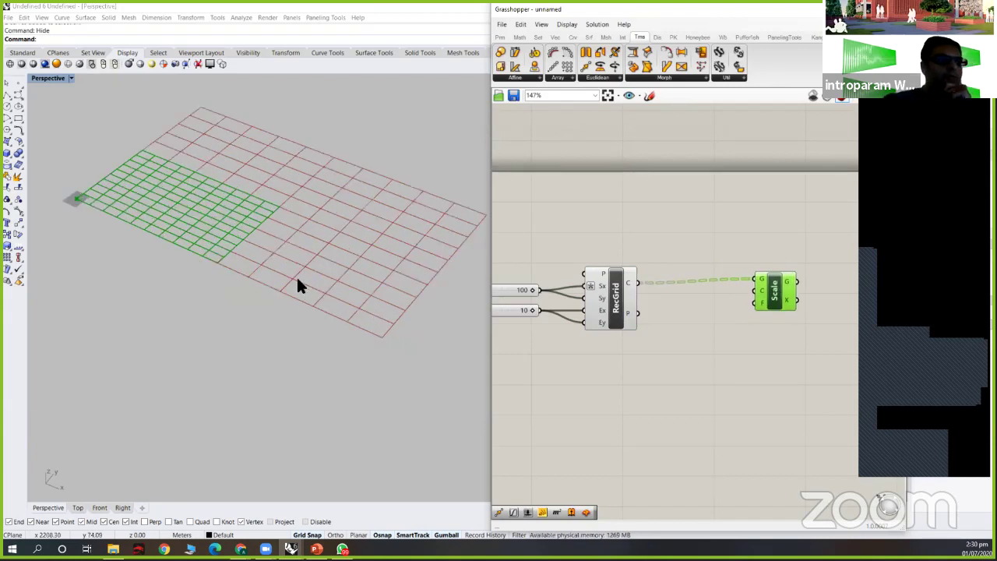
scroll(296, 282, up, 5)
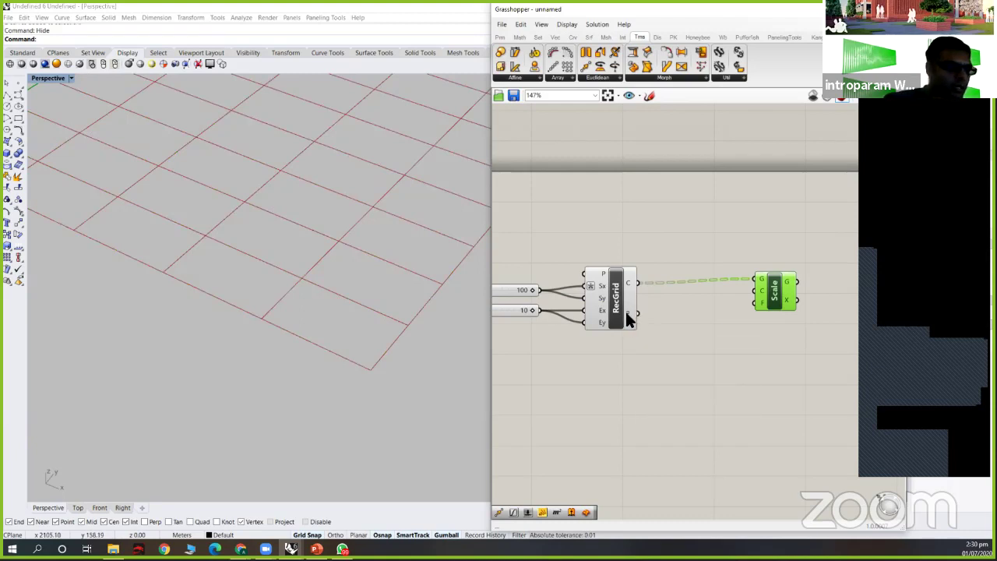
- Place a Point parameter beside RecGrid and connect RecGrid's P output to it to show the grid corner points
mouse_move(627, 315)
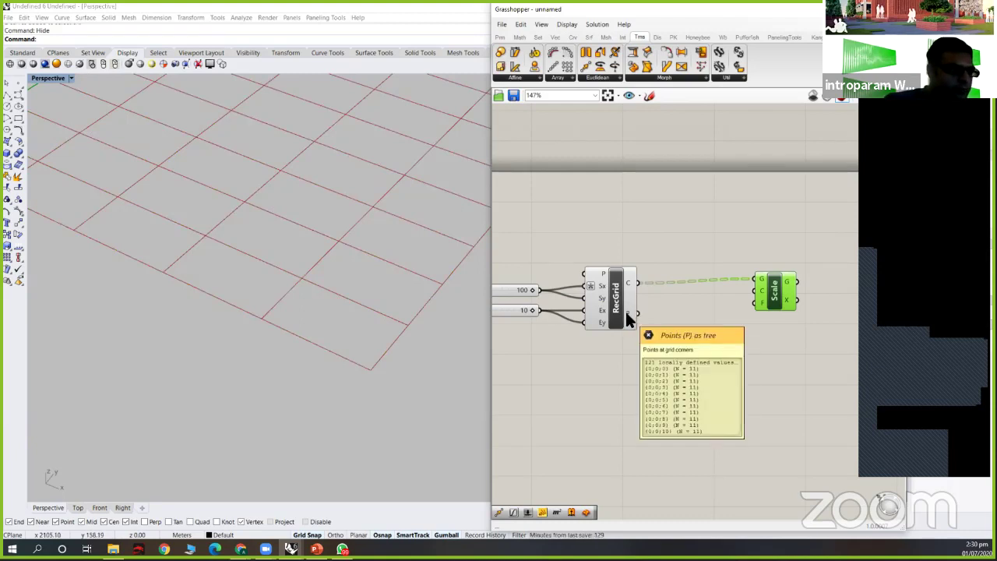
scroll(707, 334, down, 3)
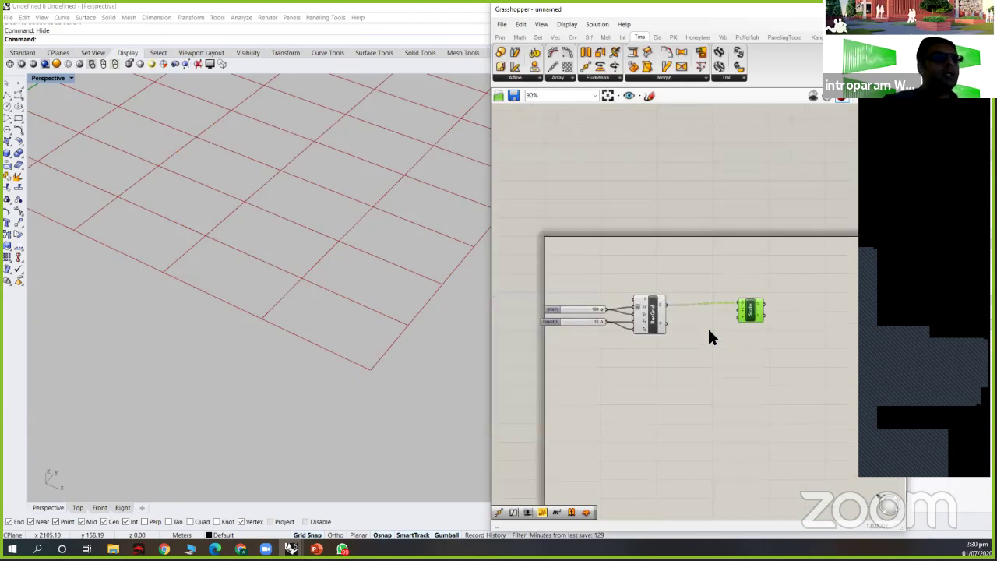
scroll(711, 364, up, 2)
double_click(713, 358)
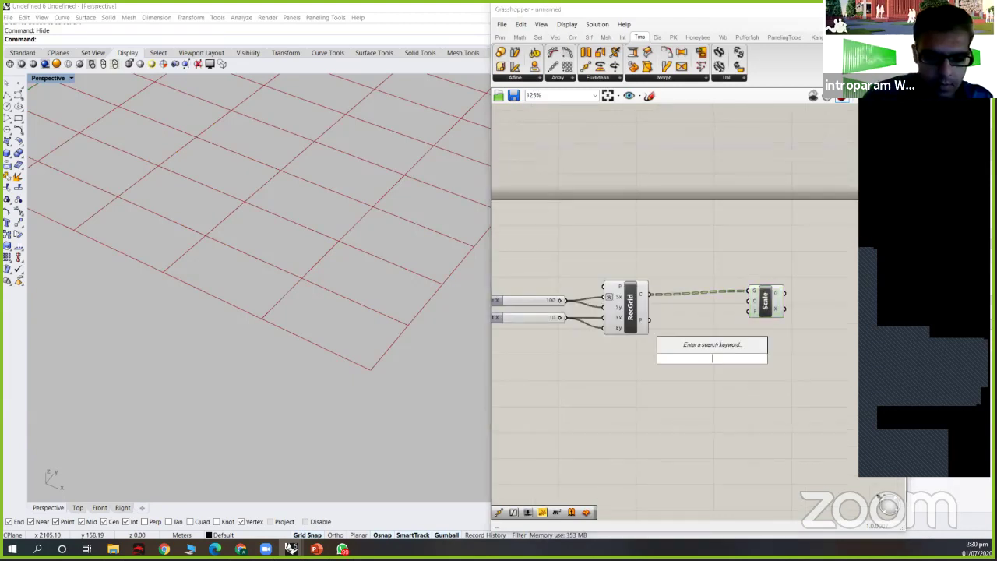
text(point)
key(Return)
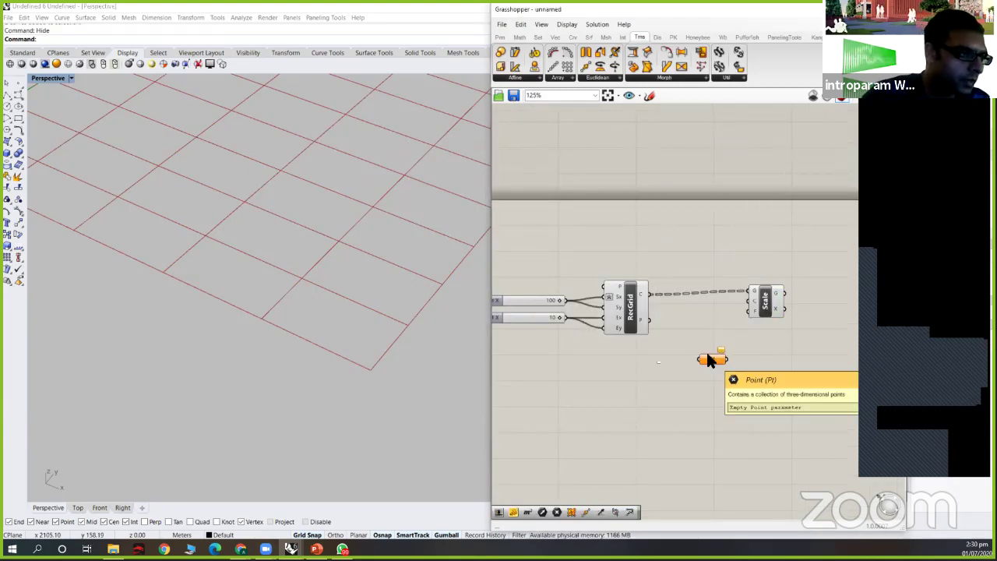
drag(651, 320, 694, 322)
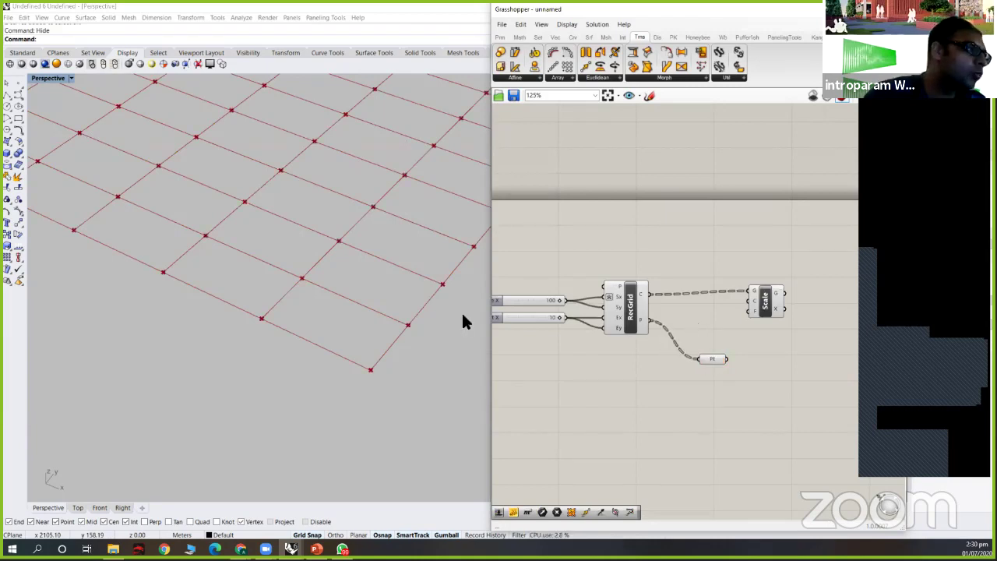
scroll(337, 293, down, 3)
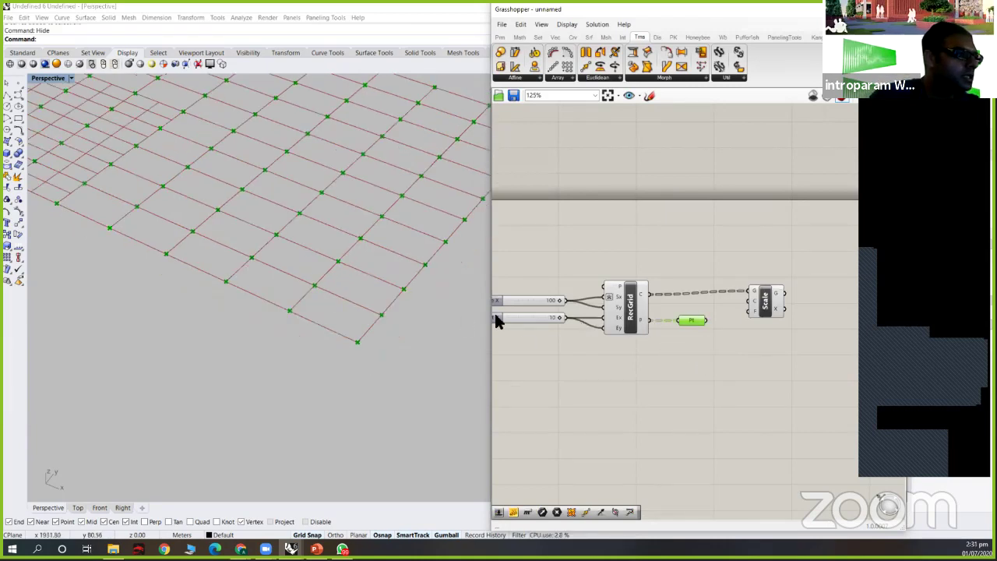
scroll(356, 325, down, 3)
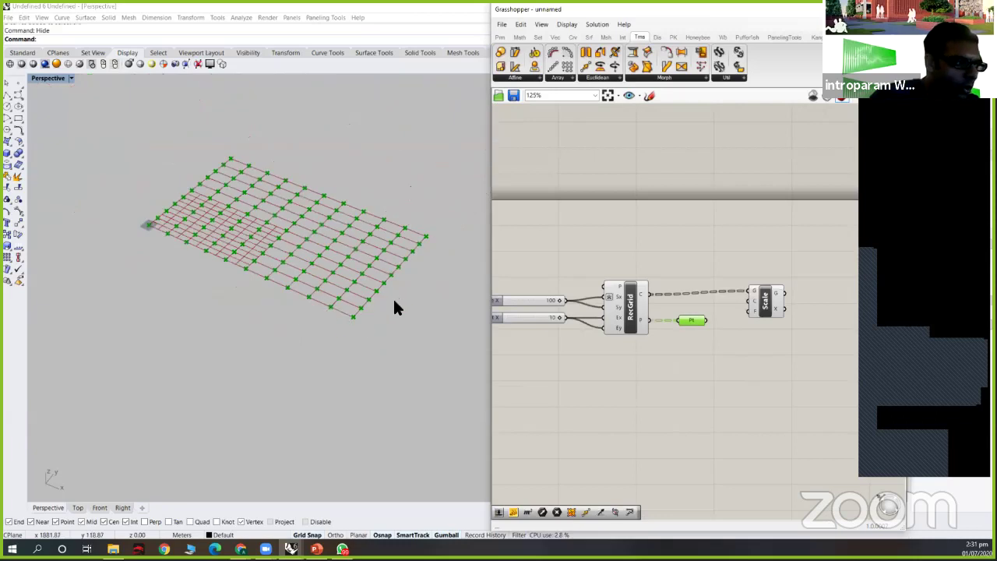
- Connect the Point parameter to the C input of Scale and inspect the cells scaled about the corner points
scroll(330, 296, up, 2)
scroll(325, 294, up, 3)
drag(706, 321, 748, 300)
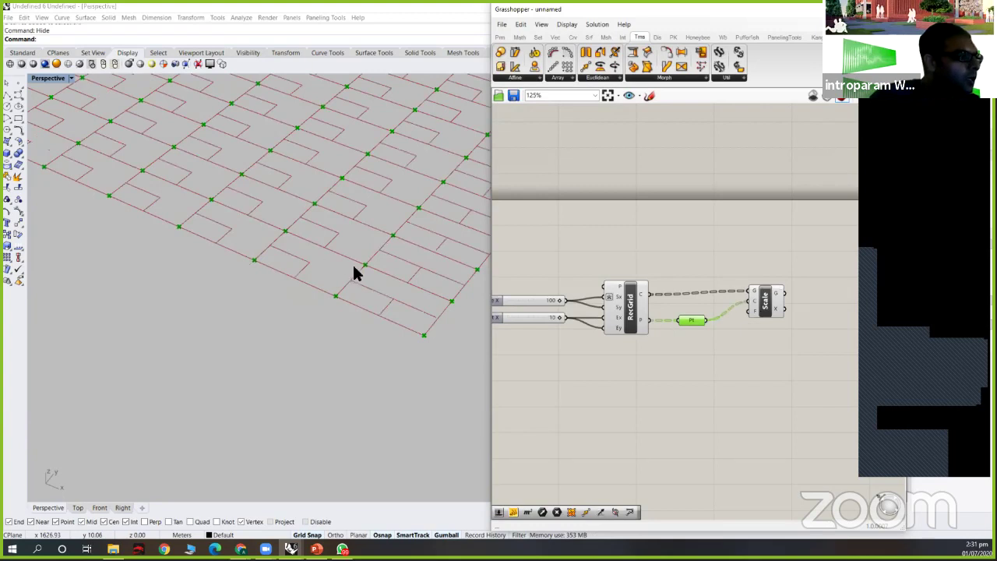
scroll(214, 260, down, 2)
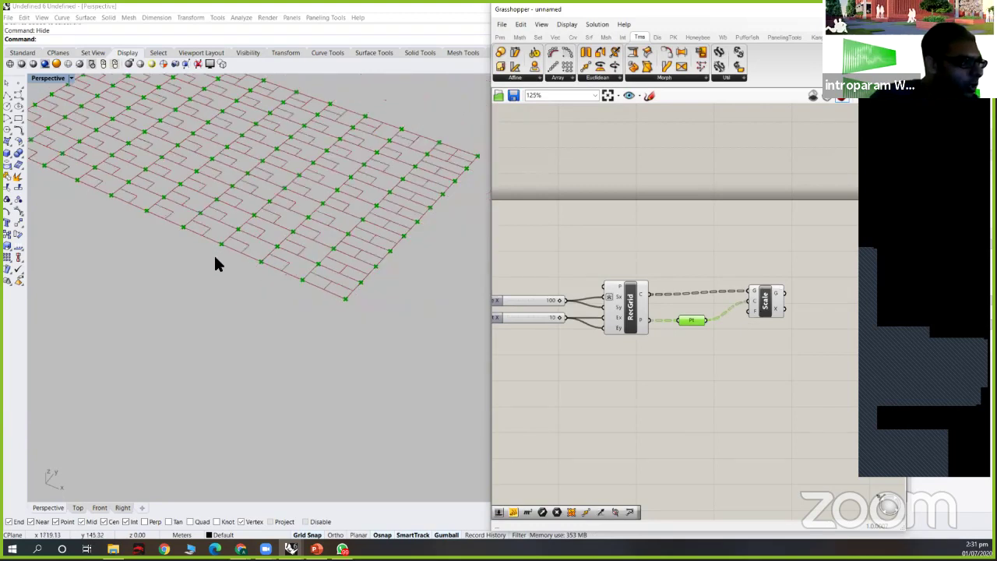
scroll(148, 267, up, 3)
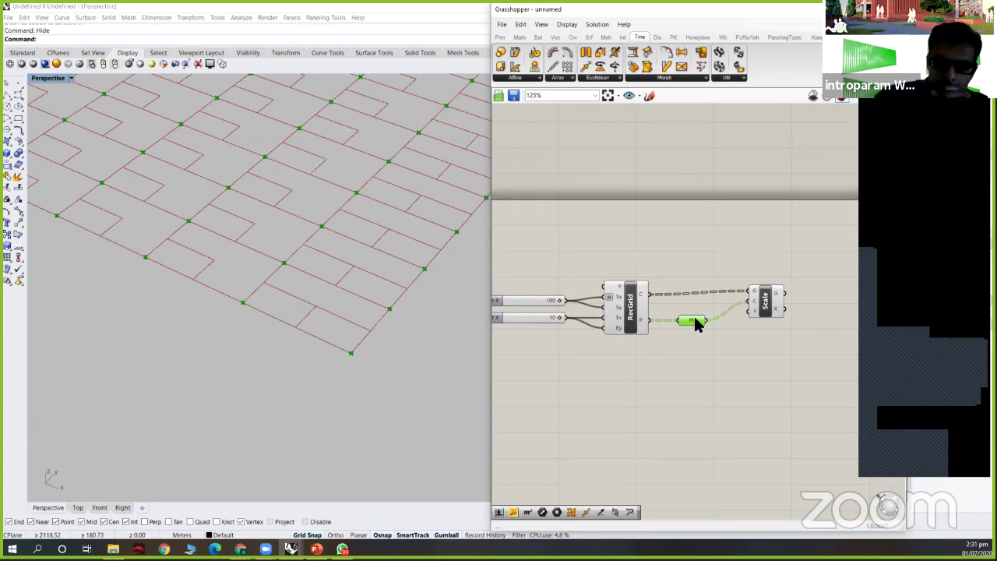
- Delete the Point parameter from the canvas and nudge the Scale component into line with RecGrid's C output
key(Delete)
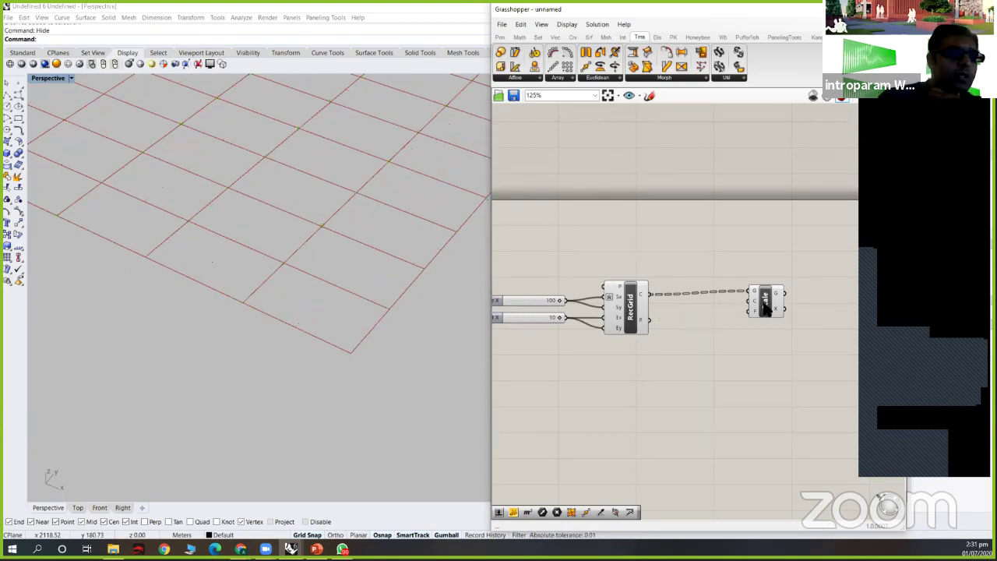
click(766, 309)
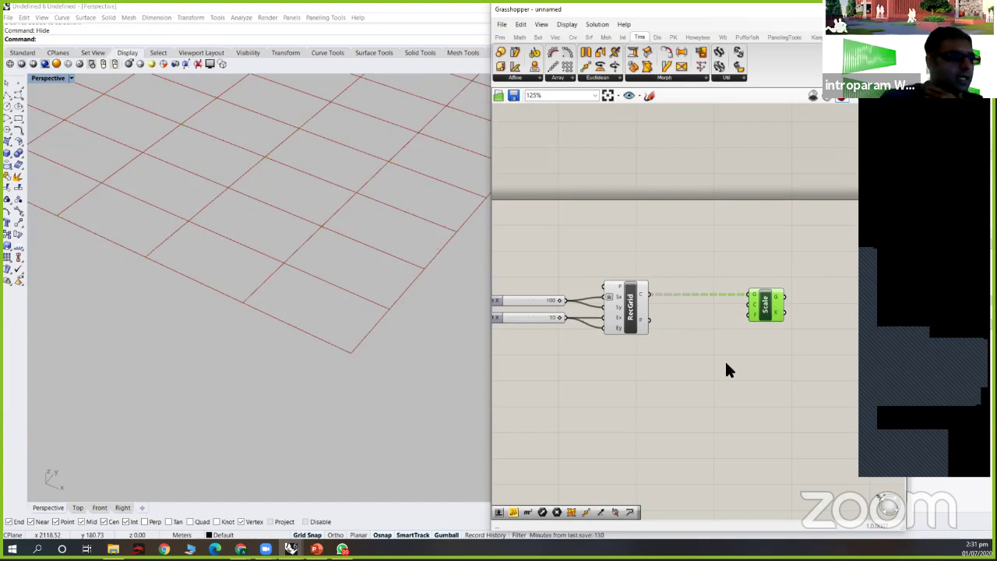
double_click(717, 381)
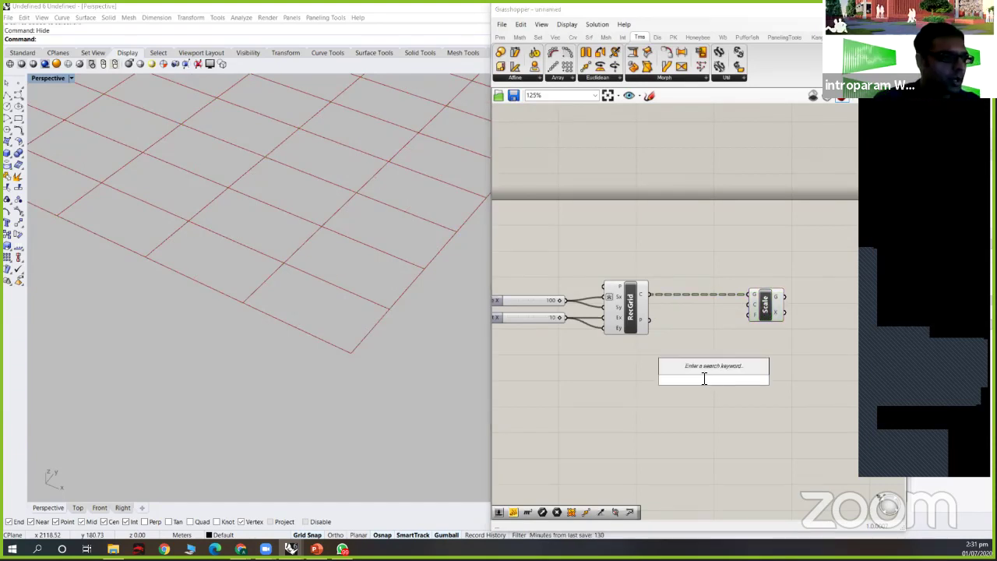
click(712, 333)
- Undo the recent edits back to before the Point parameter was connected to Scale's C input
key(ctrl+z)
key(ctrl+z)
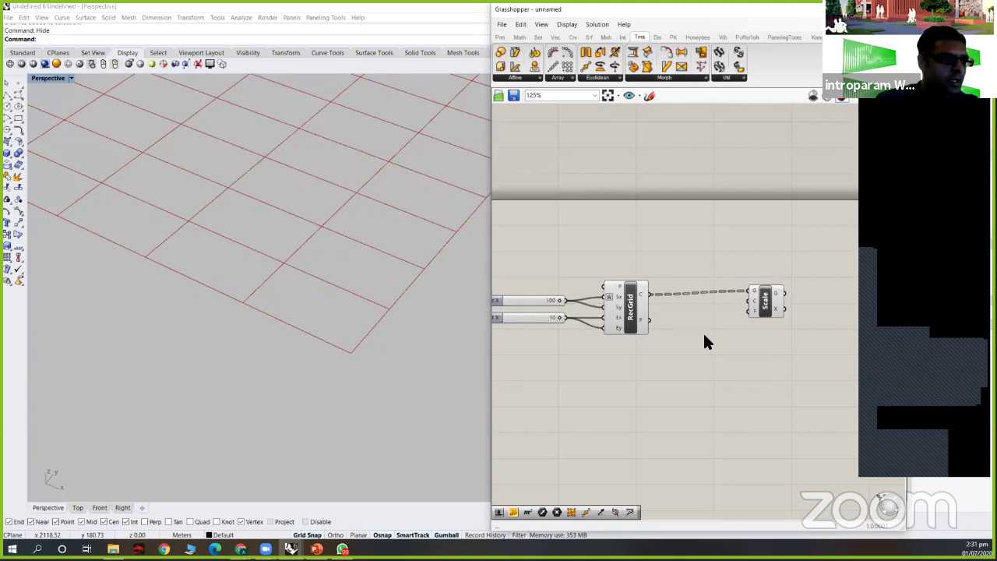
key(ctrl+z)
- Move the Point parameter below RecGrid with its preview turned off, and shift Scale farther away to free space
drag(690, 320, 678, 356)
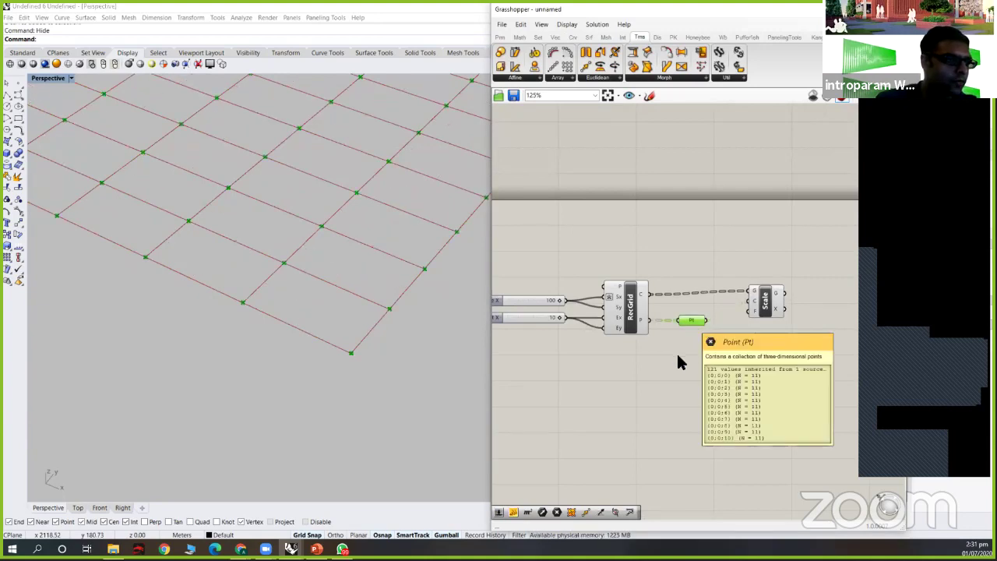
middle_click(679, 358)
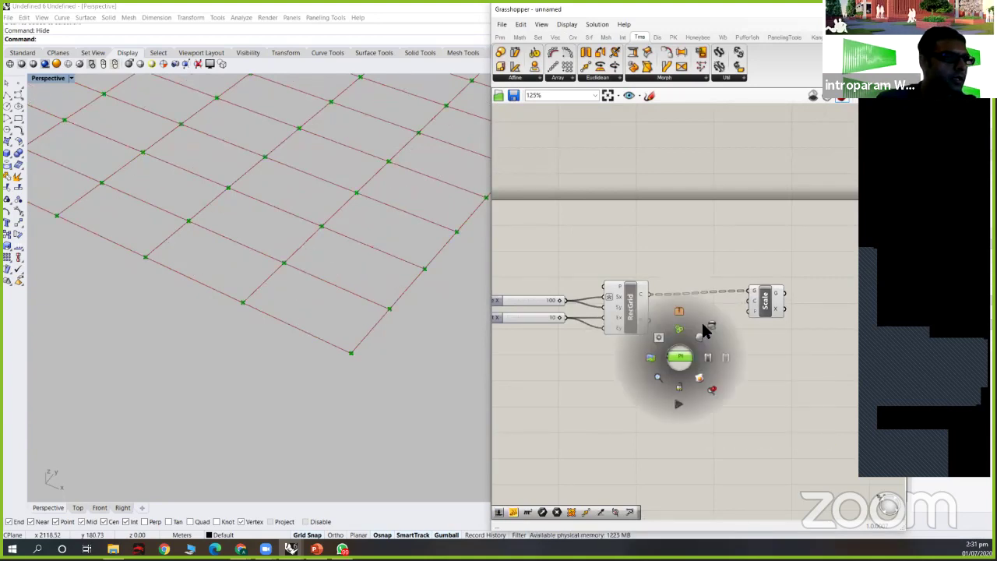
drag(762, 318, 804, 316)
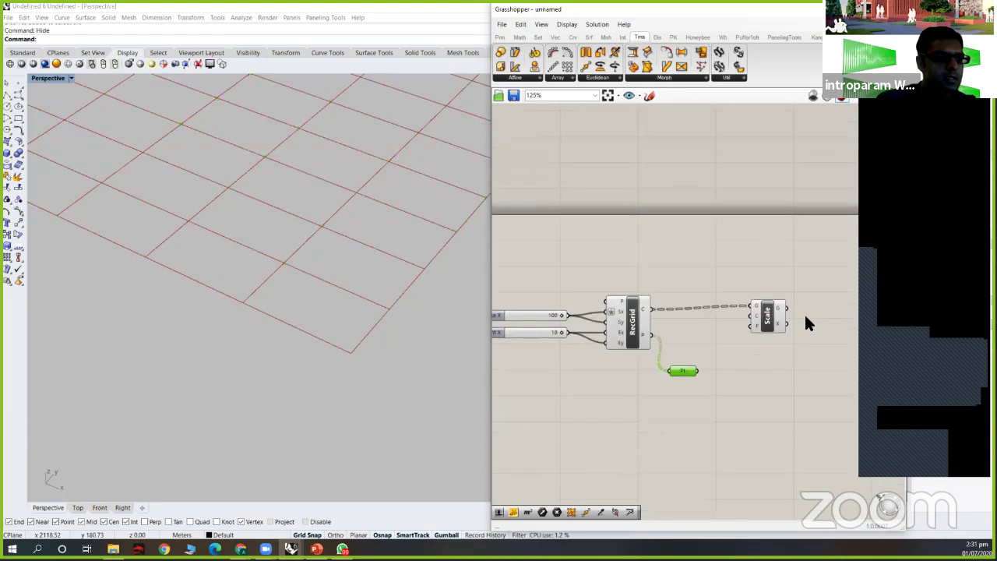
- Place an Area component next to RecGrid and connect RecGrid's C output to its G input
double_click(733, 333)
text(area)
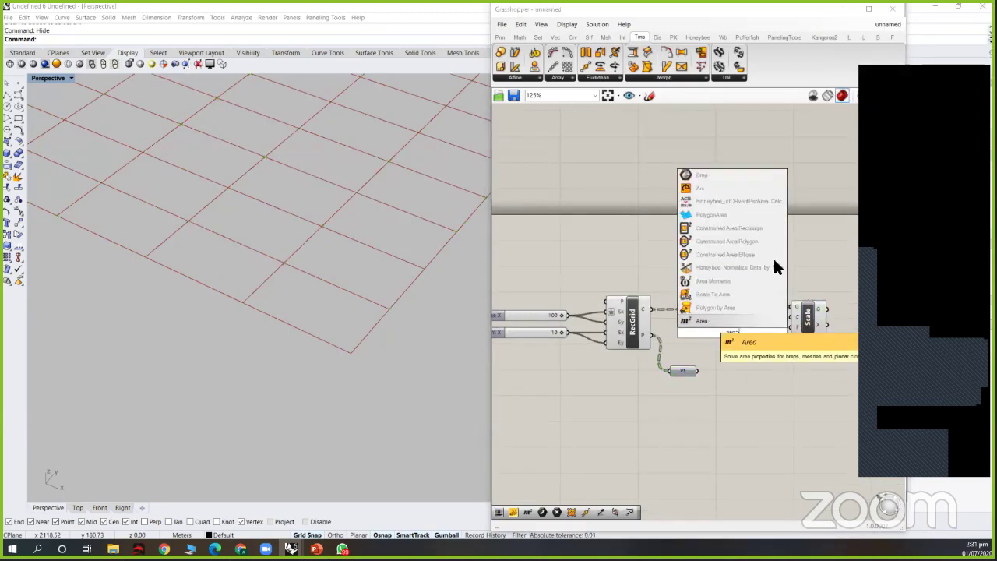
key(Return)
drag(808, 313, 728, 264)
click(717, 323)
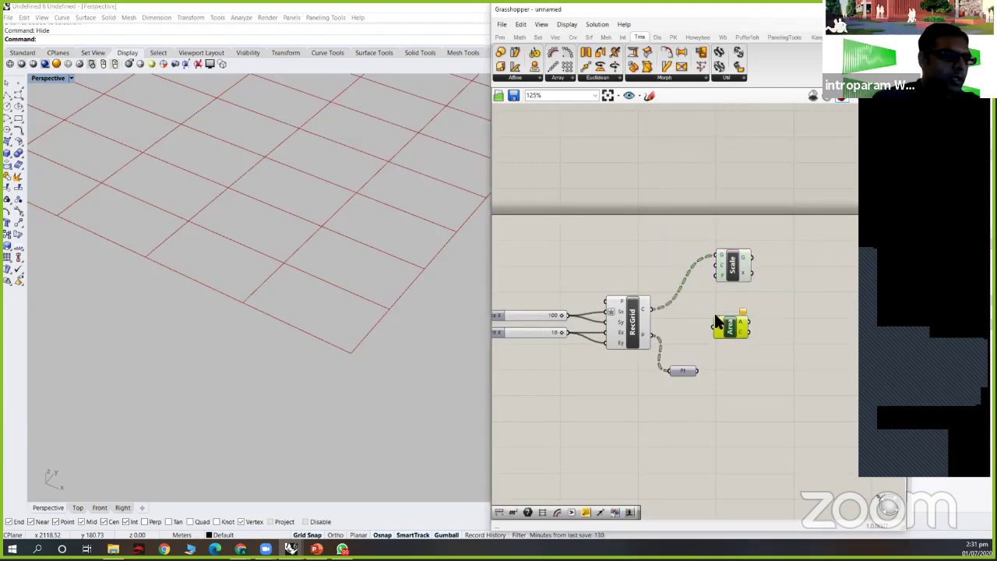
drag(716, 323, 692, 312)
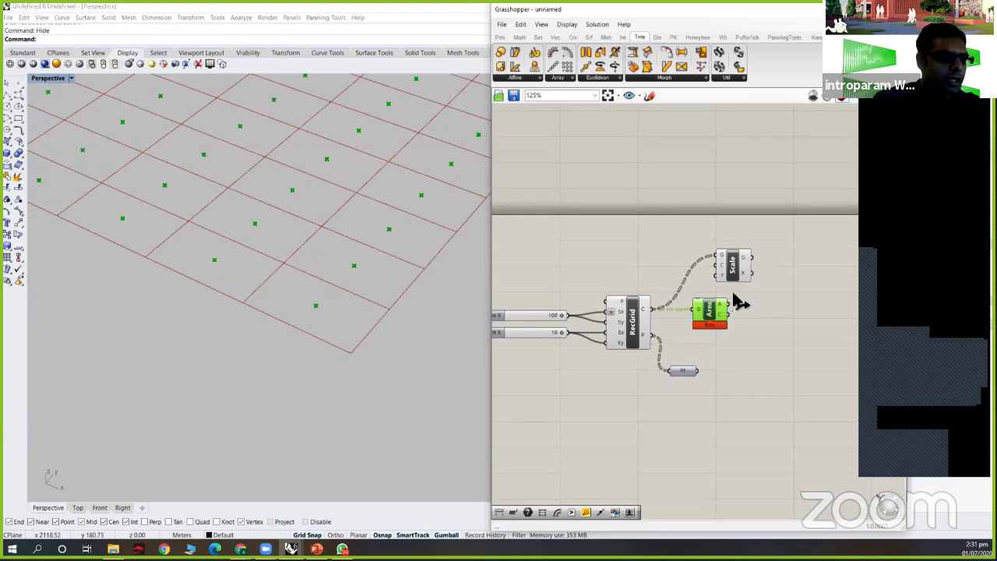
- Arrange the components so Scale sits farther out and above Area, then deselect everything to view the cell centres
drag(733, 270, 783, 268)
drag(716, 312, 722, 305)
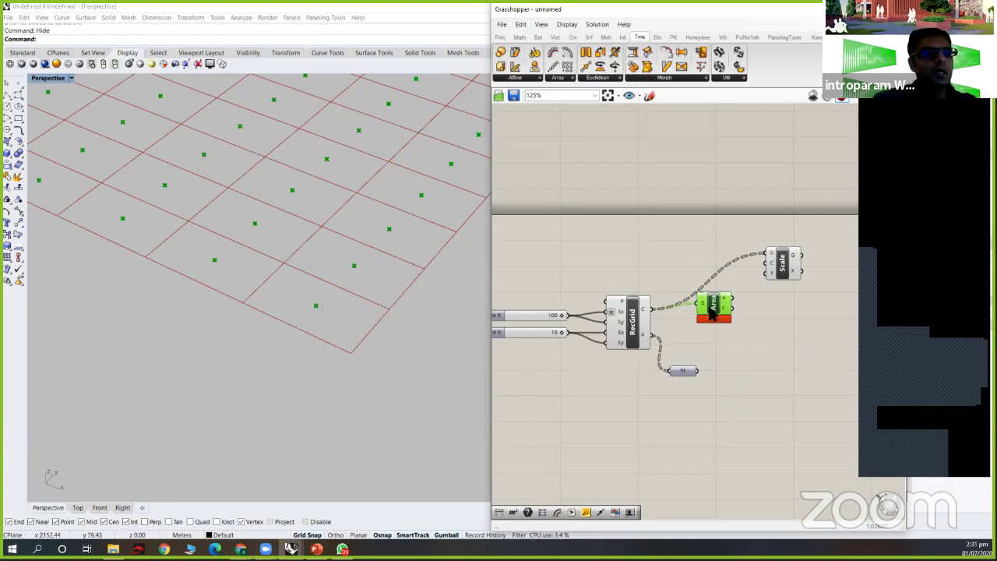
drag(711, 311, 715, 312)
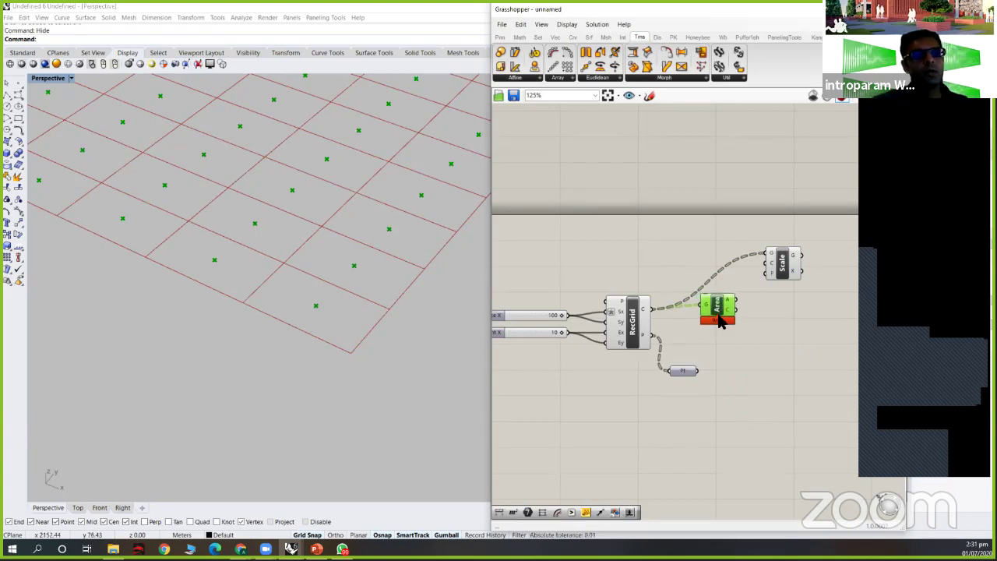
click(742, 340)
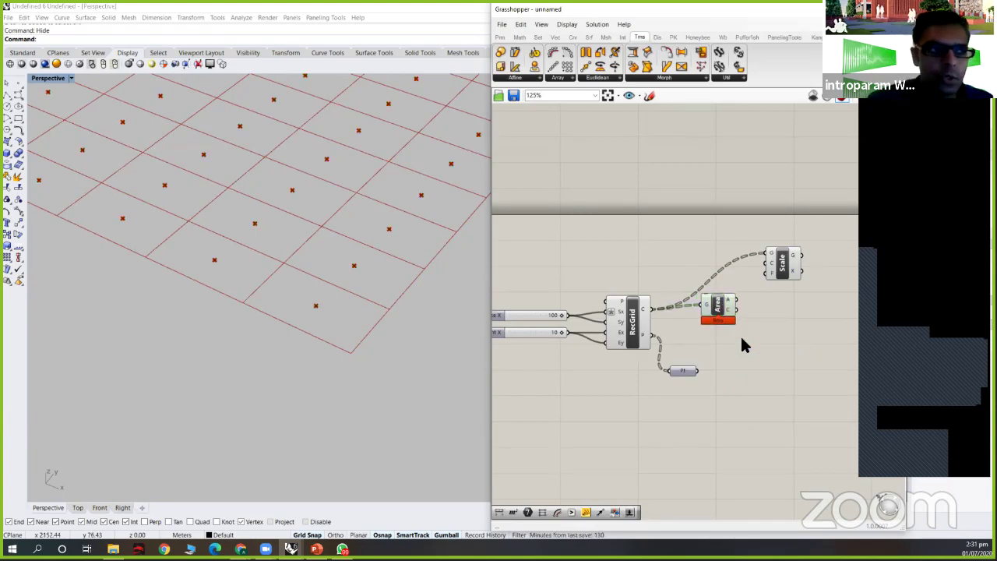
- Place a Polygon Center component below Area and connect RecGrid's C output to its P input
double_click(737, 443)
text(cent)
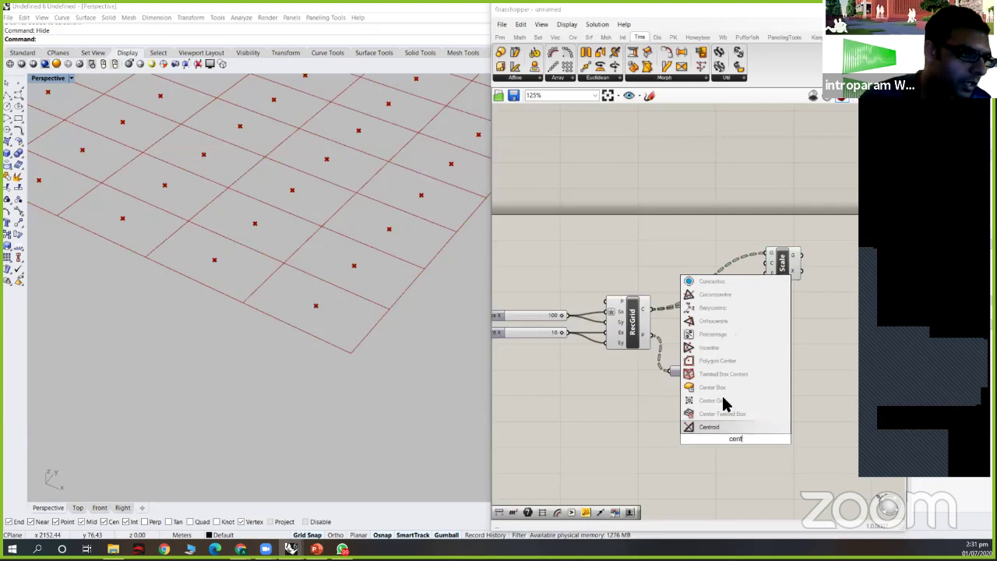
click(710, 362)
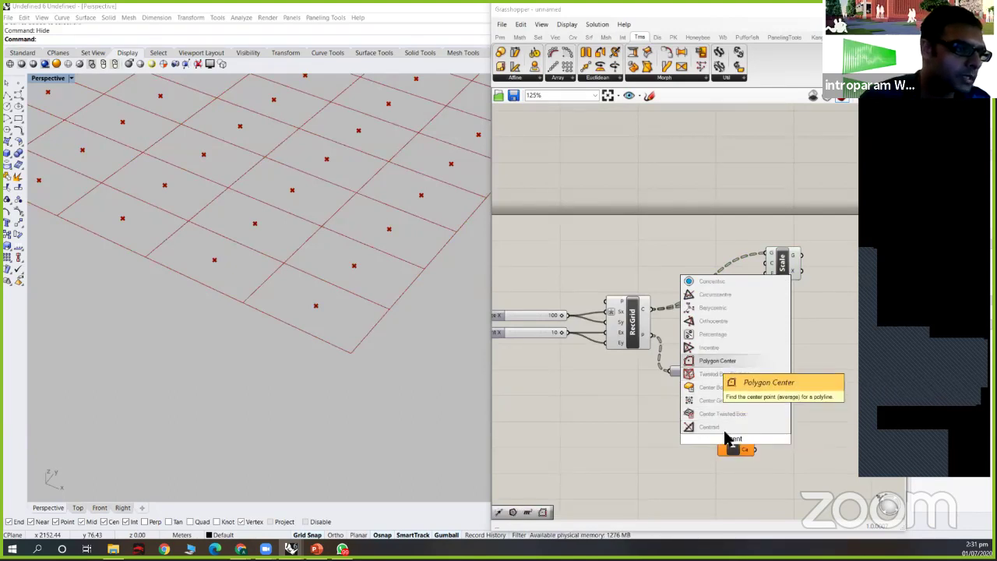
drag(733, 441, 733, 380)
drag(653, 309, 705, 351)
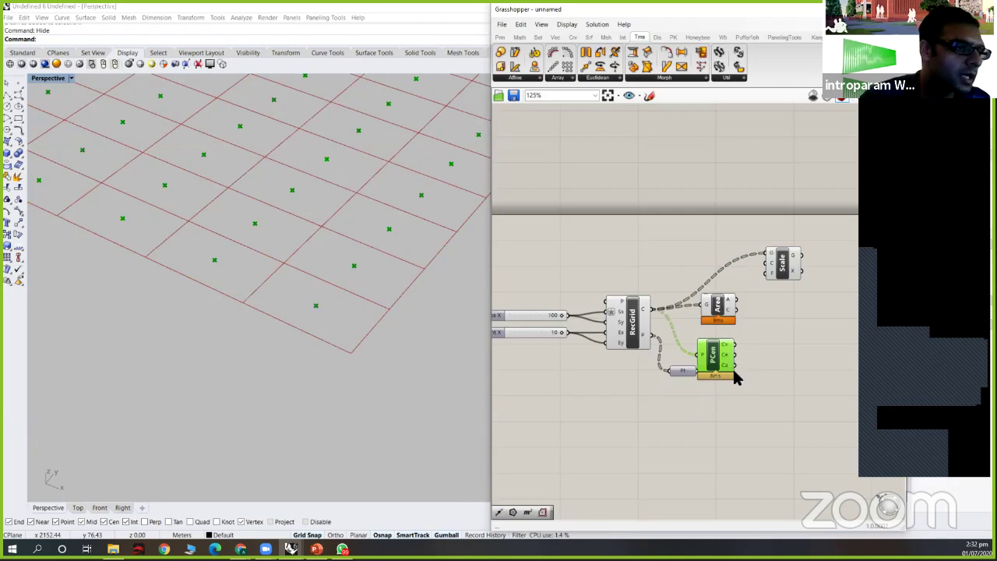
- Delete the Polygon Center component from the canvas
scroll(726, 337, up, 4)
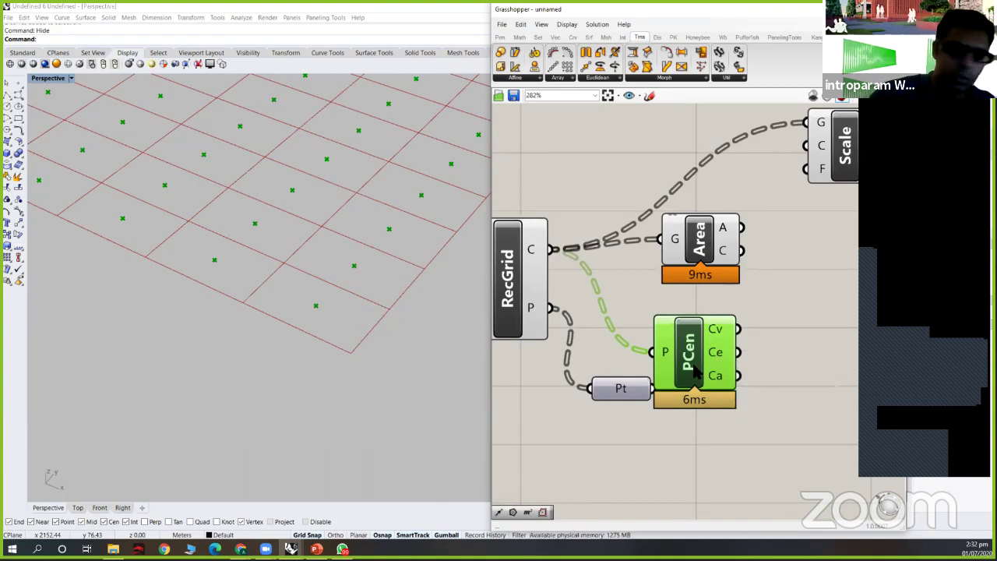
key(Delete)
scroll(701, 319, down, 3)
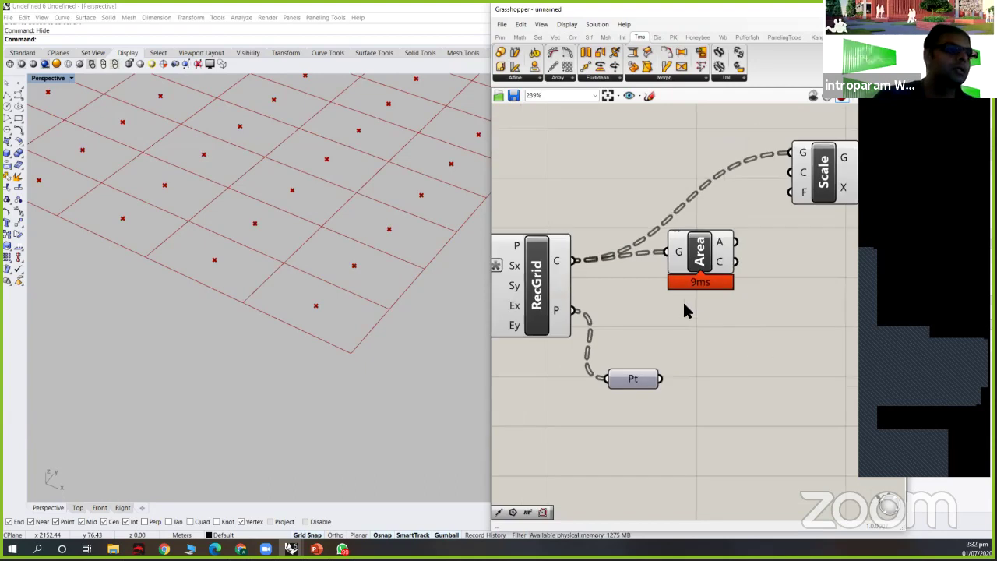
- Move Scale slightly away from Area and connect Area's C output to the C input of Scale
click(803, 257)
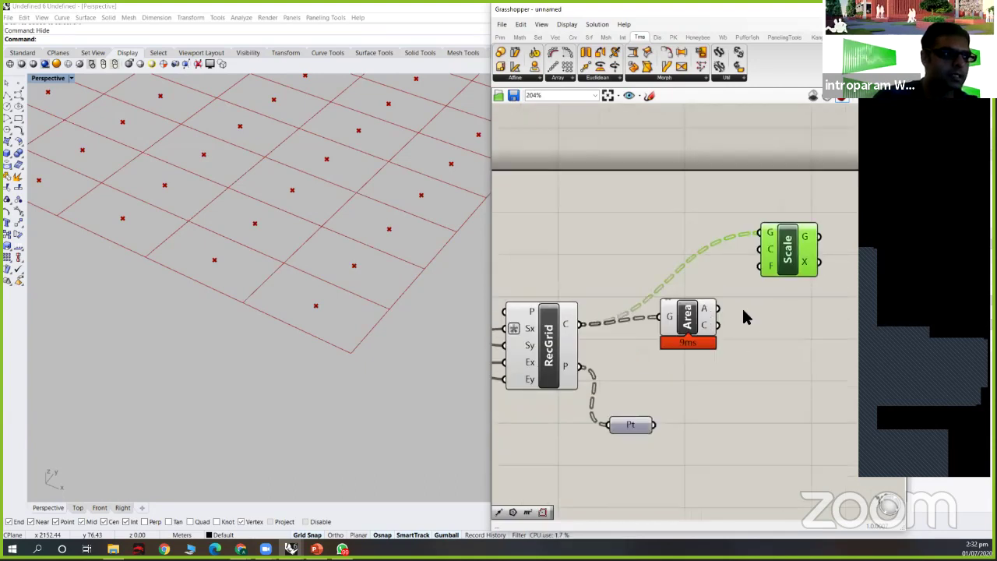
scroll(303, 233, down, 3)
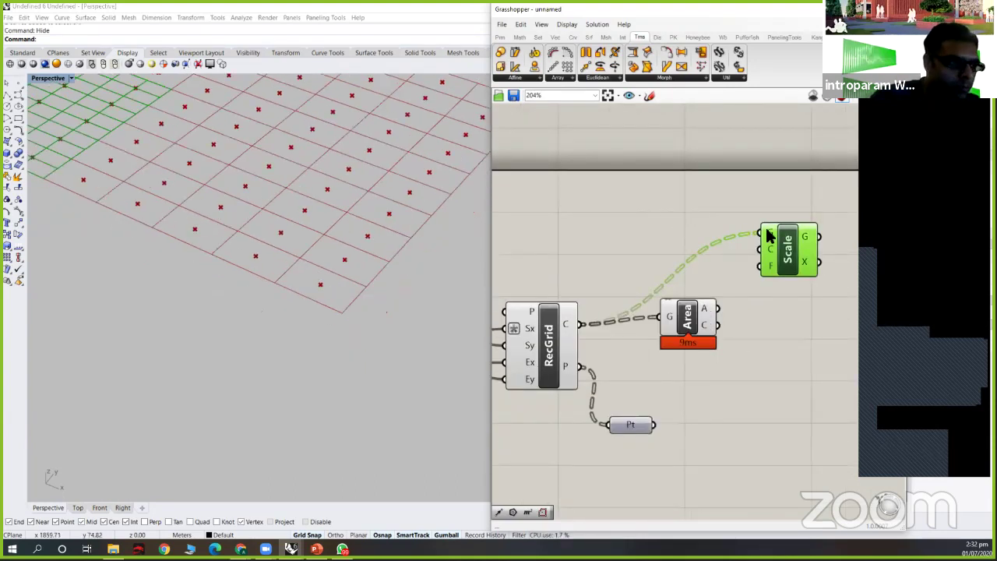
drag(768, 256, 793, 257)
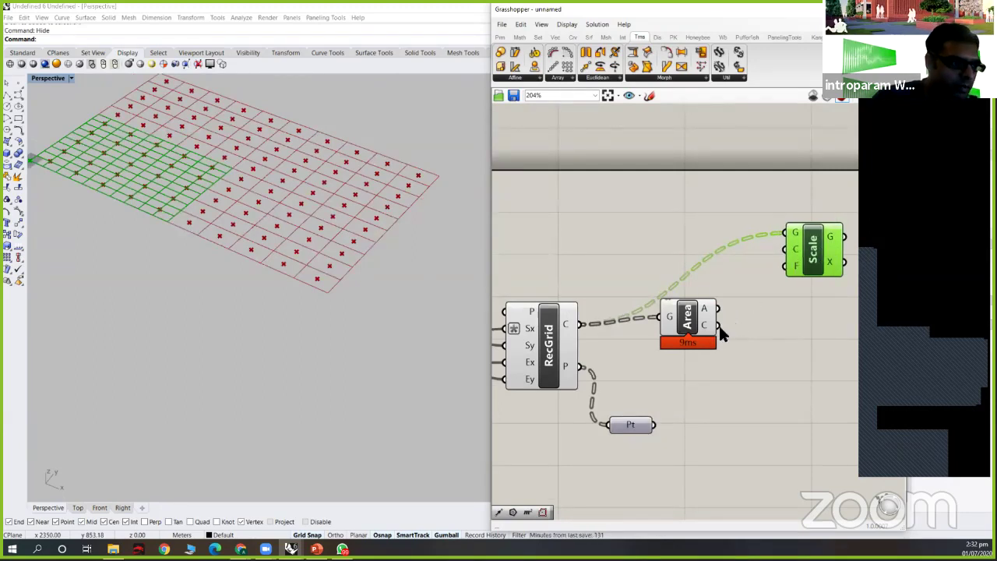
drag(718, 326, 792, 249)
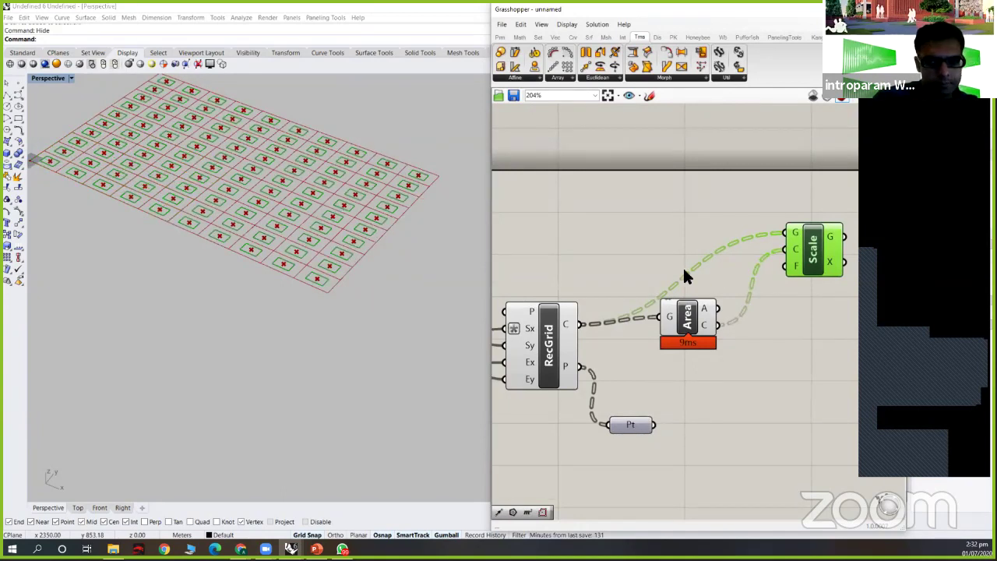
- Reposition the Area component slightly lower between RecGrid and Scale on the canvas
scroll(366, 157, up, 4)
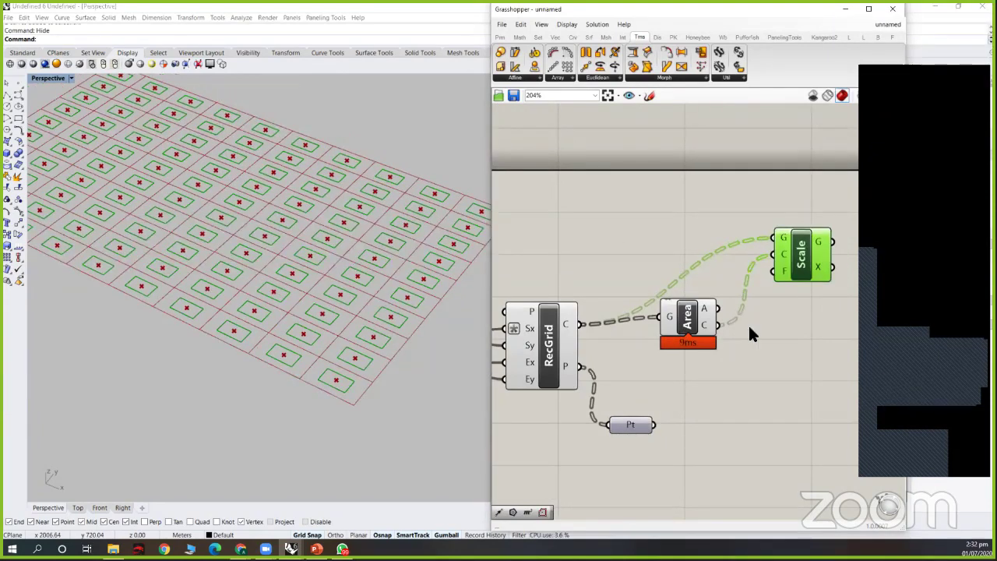
drag(693, 340, 686, 348)
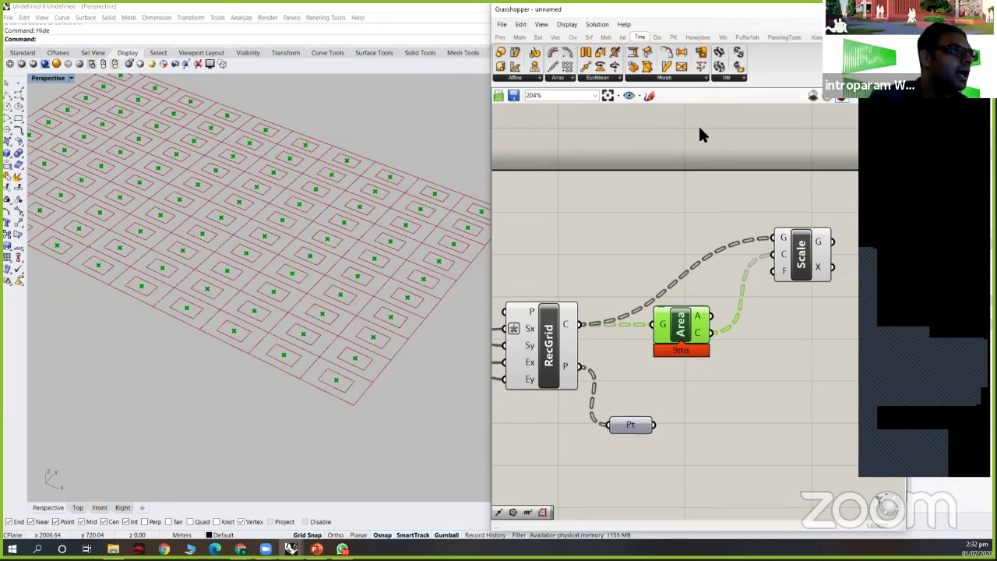
- Turn the Profiler canvas widget off and back on to demonstrate the component timing display
click(567, 25)
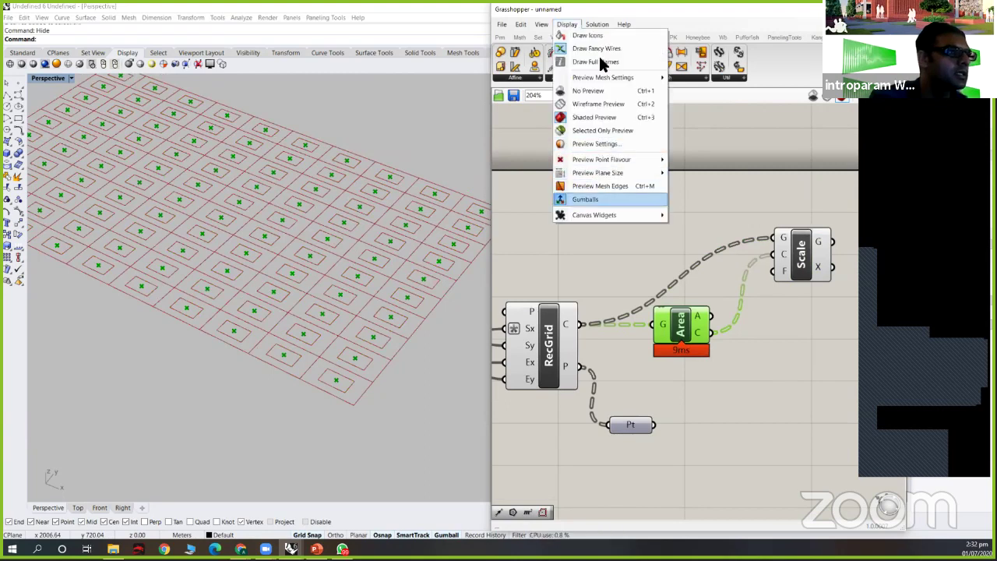
click(711, 258)
click(570, 25)
click(570, 26)
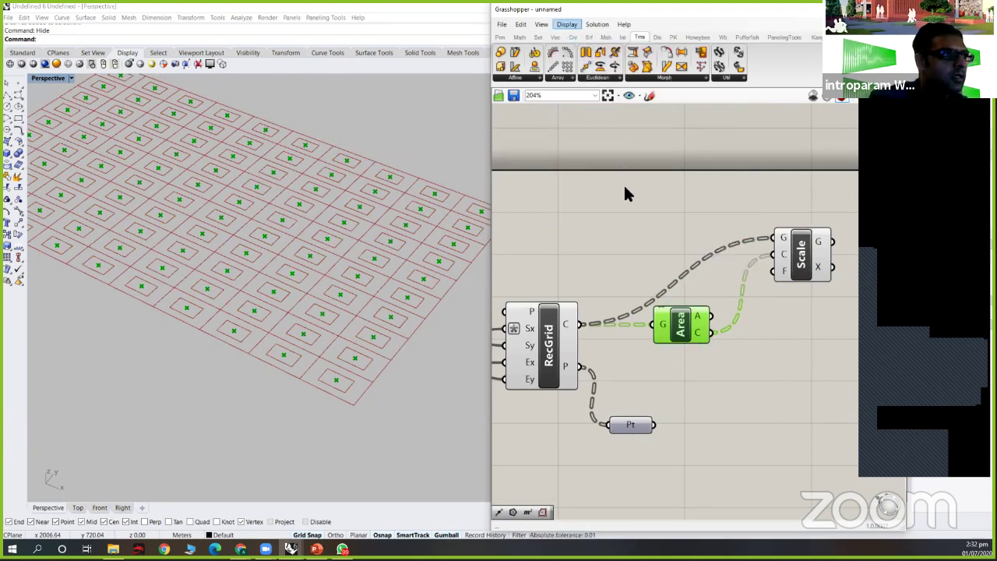
mouse_move(657, 215)
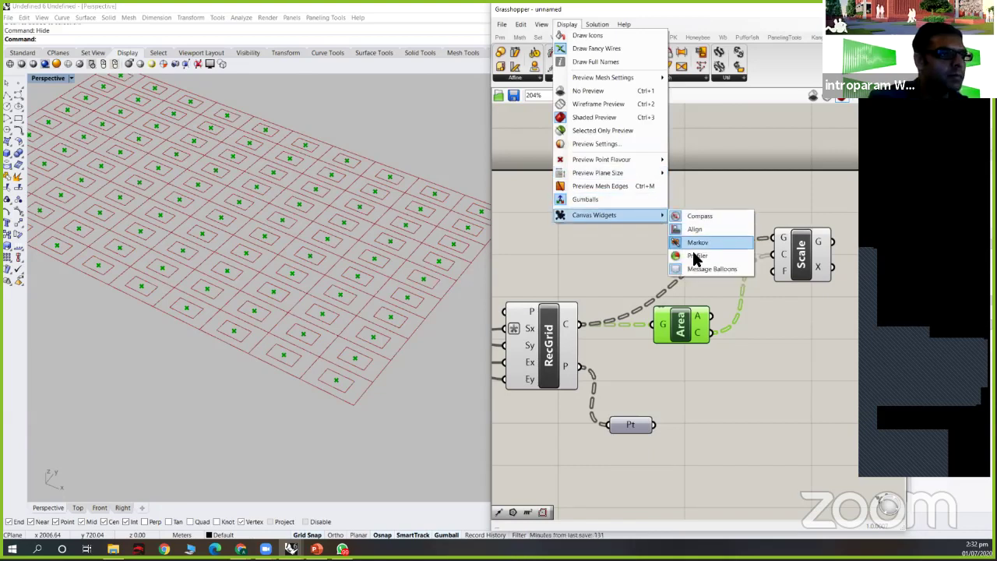
click(695, 255)
click(759, 352)
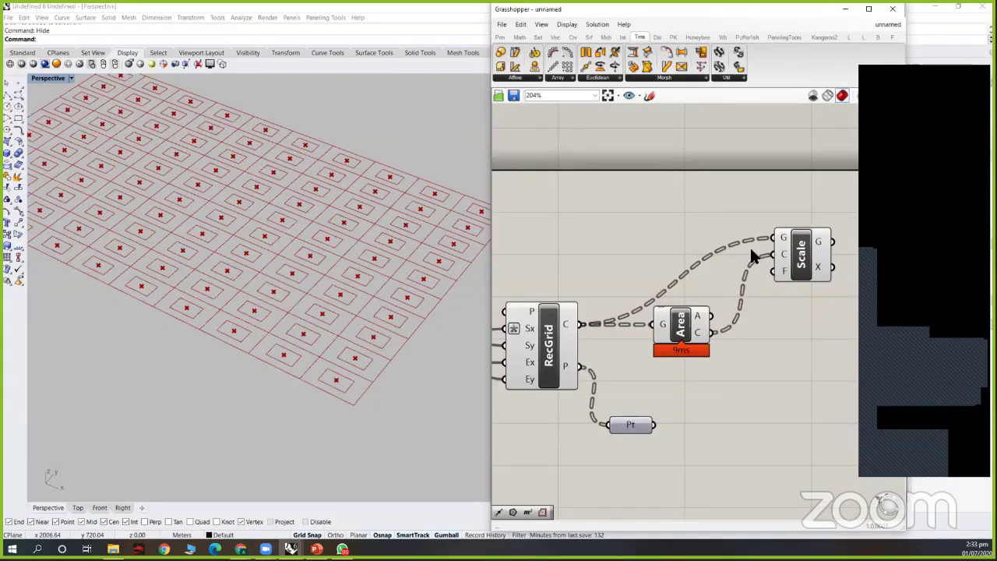
- Place a Square grid component below the RecGrid component and delete it again
scroll(767, 251, down, 2)
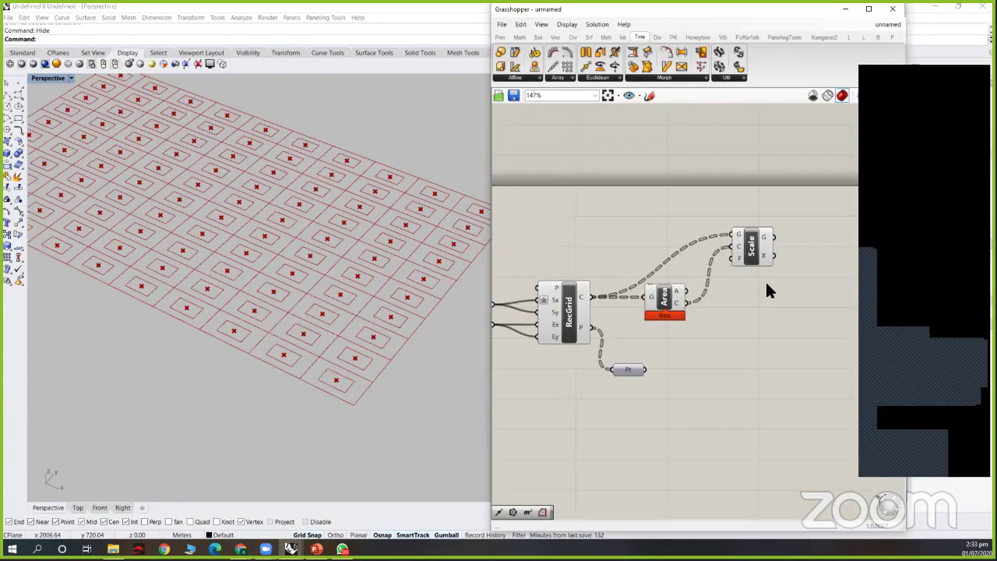
scroll(767, 291, up, 1)
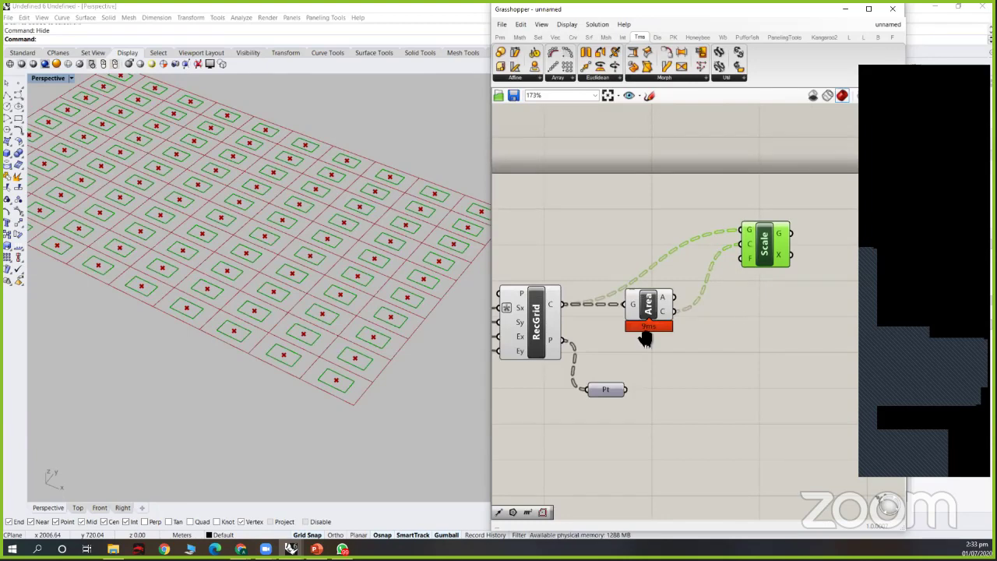
scroll(680, 326, down, 2)
right_drag(679, 323, 696, 344)
scroll(700, 322, up, 2)
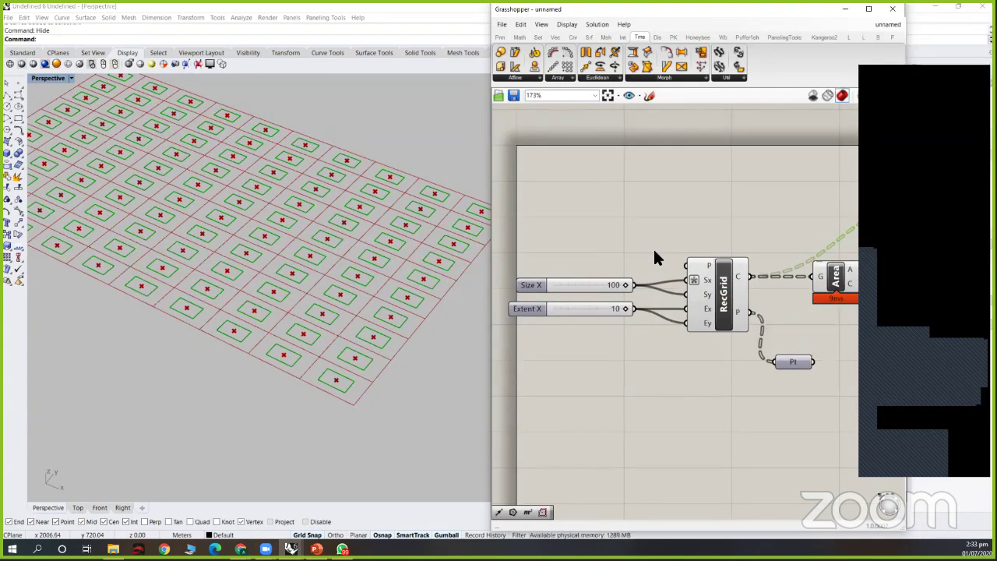
click(554, 36)
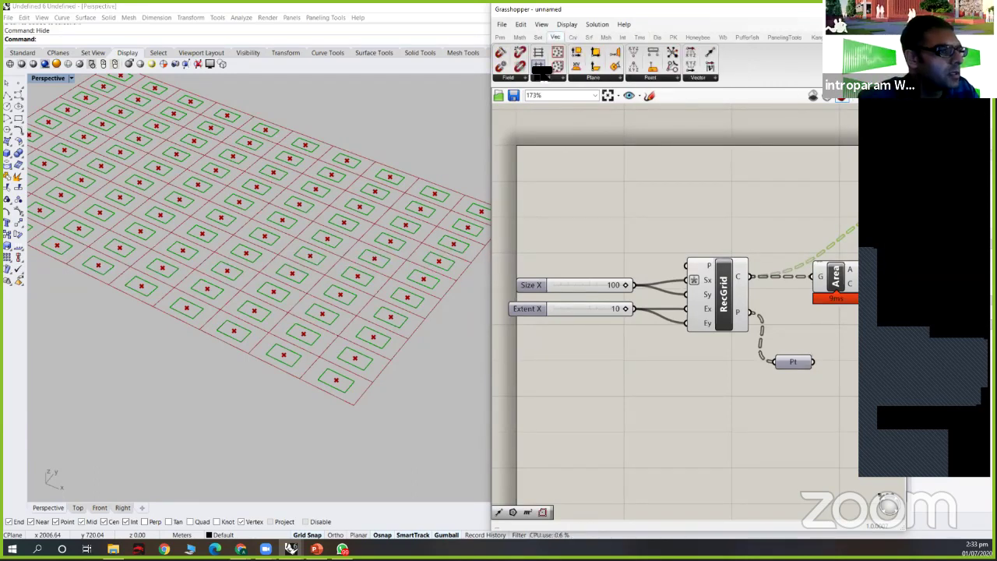
click(746, 392)
drag(730, 392, 694, 367)
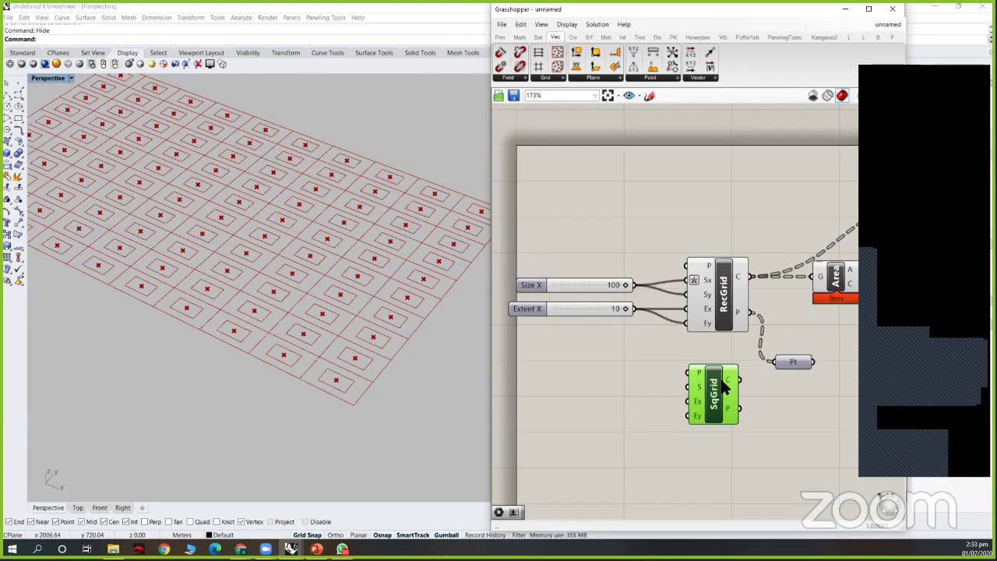
key(Delete)
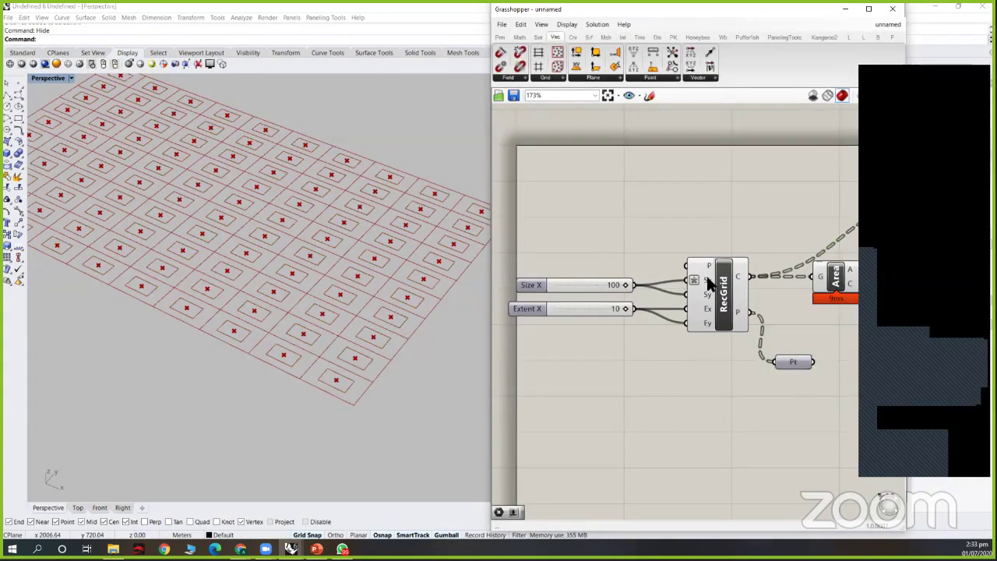
- Move the Scale component farther from the Area component to make room for another input
scroll(709, 285, up, 1)
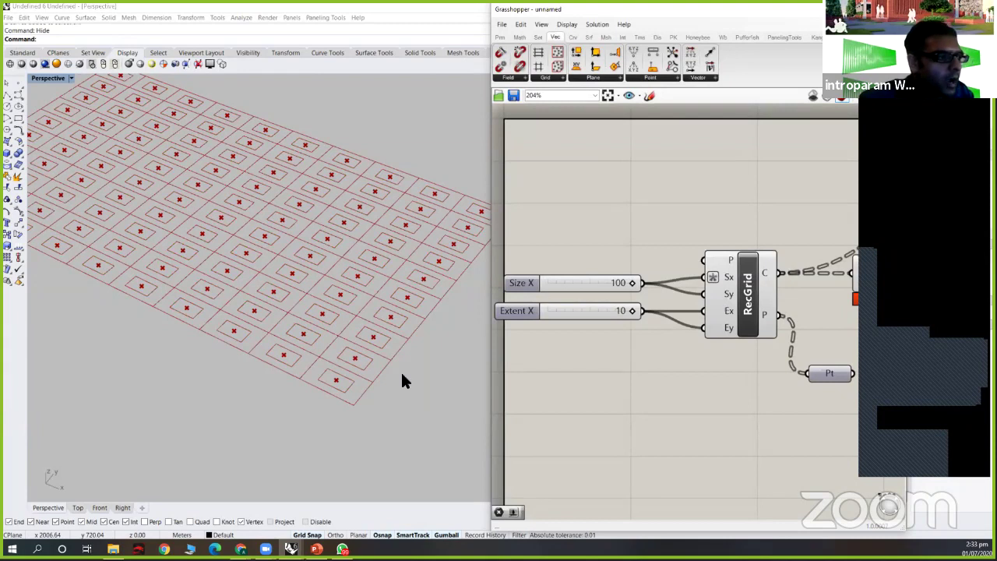
scroll(154, 357, up, 2)
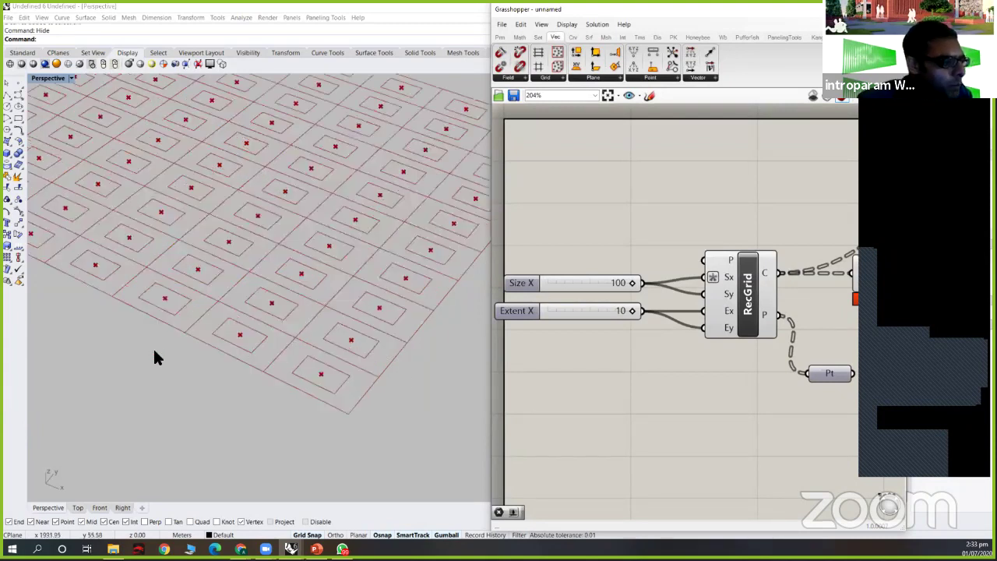
scroll(346, 432, up, 3)
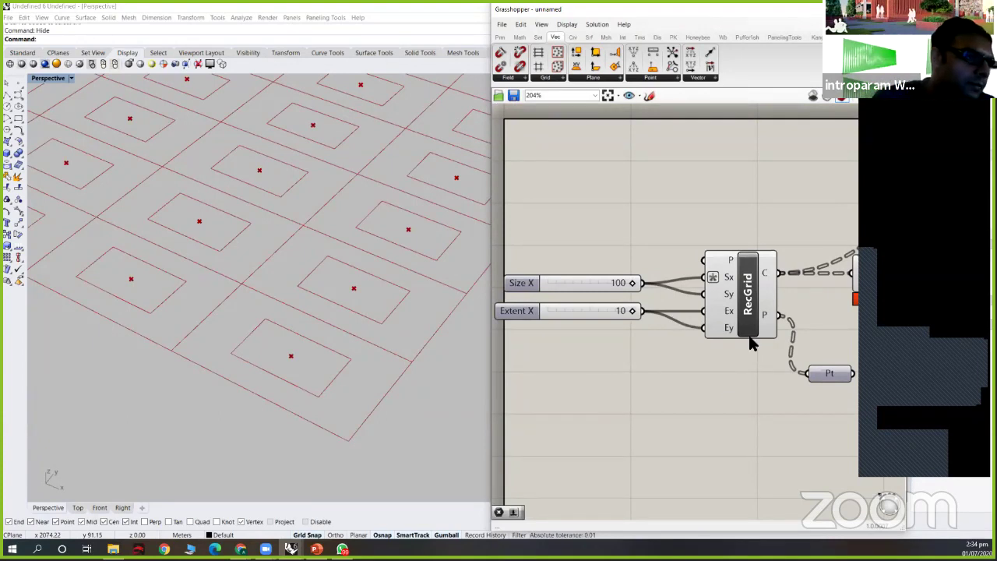
scroll(713, 333, down, 3)
scroll(744, 343, down, 2)
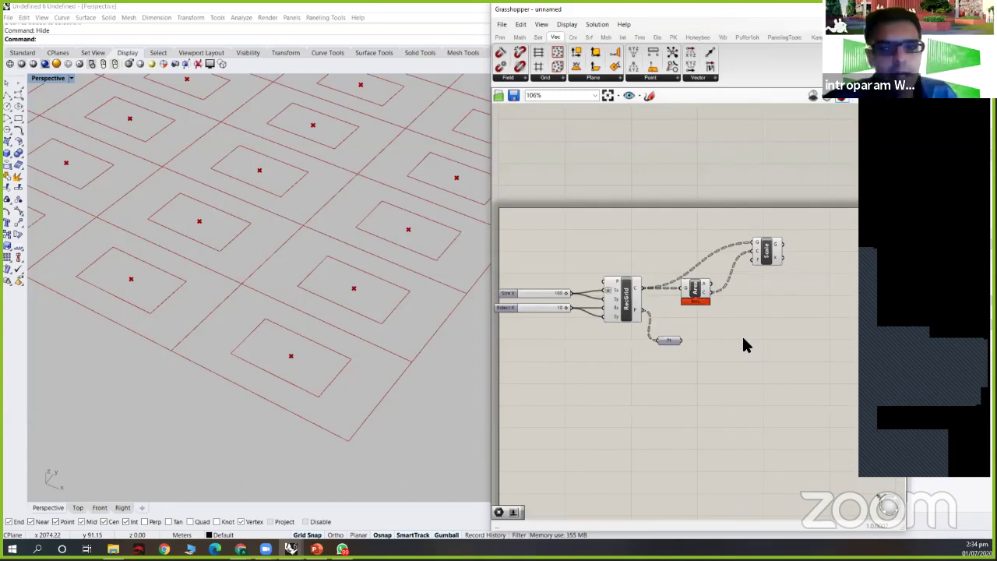
right_drag(762, 249, 691, 282)
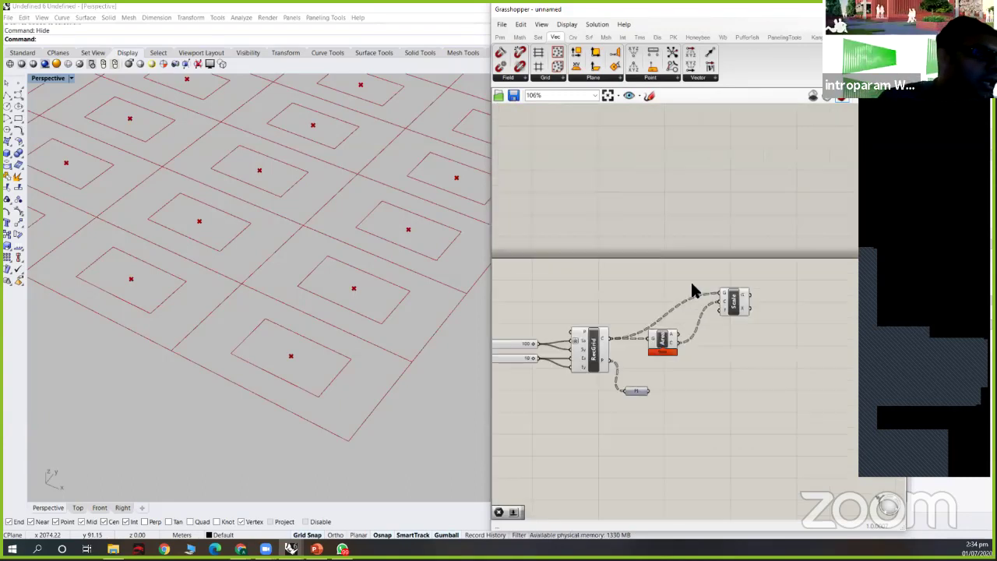
scroll(723, 274, up, 3)
drag(703, 304, 775, 300)
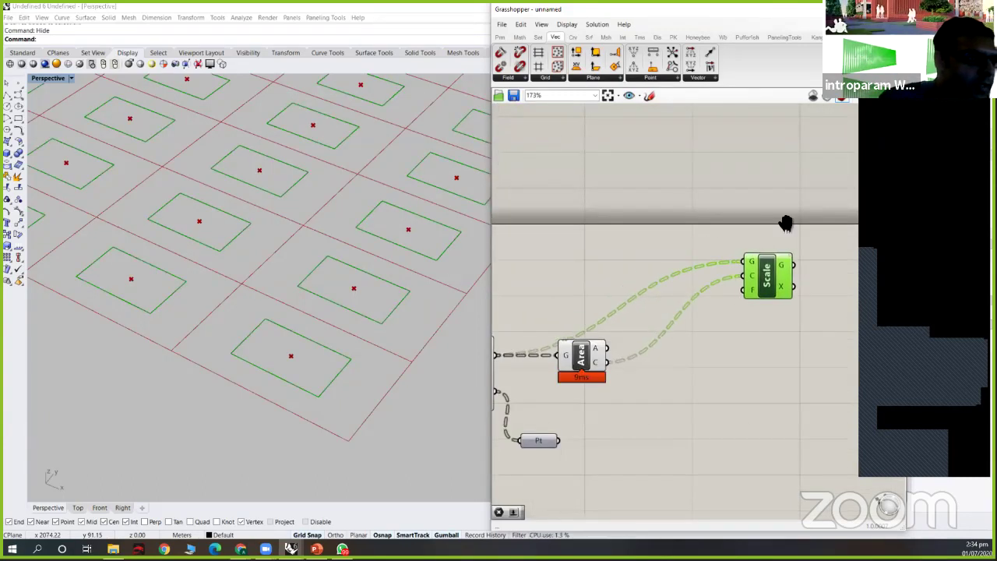
- Add a 0.85 number slider, connect it to the Scale component's factor input and line it up with that input
scroll(783, 149, up, 2)
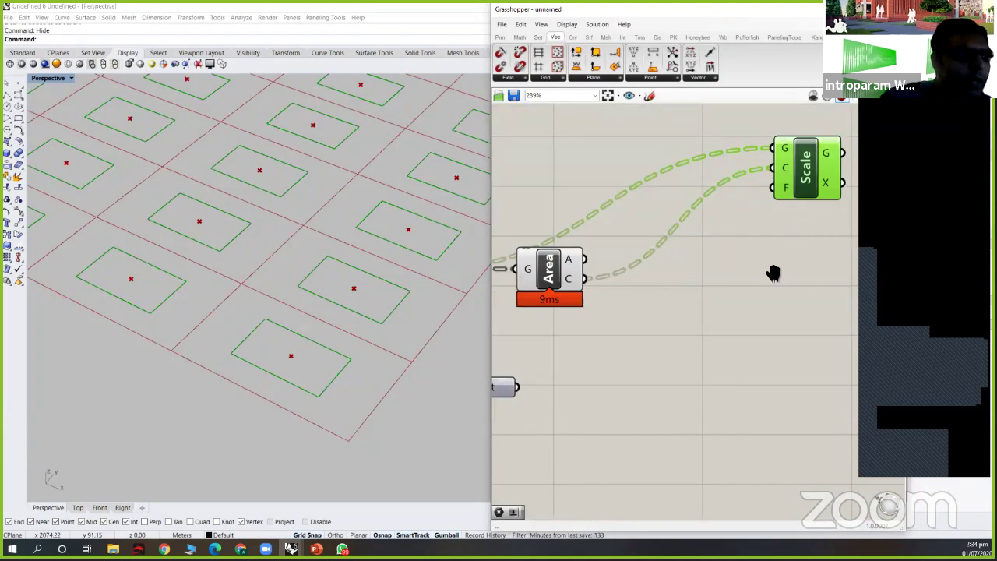
scroll(819, 196, down, 3)
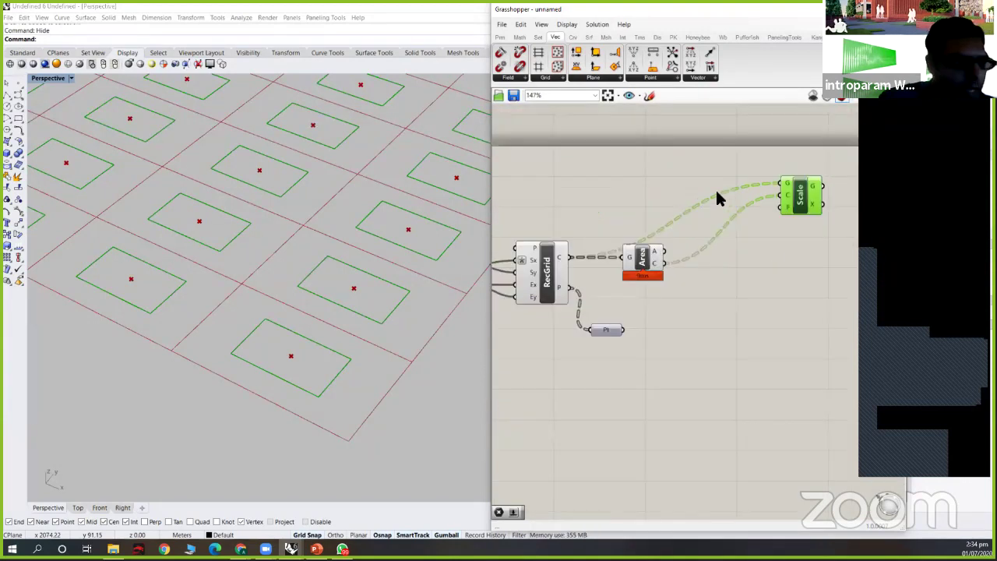
click(688, 185)
double_click(688, 185)
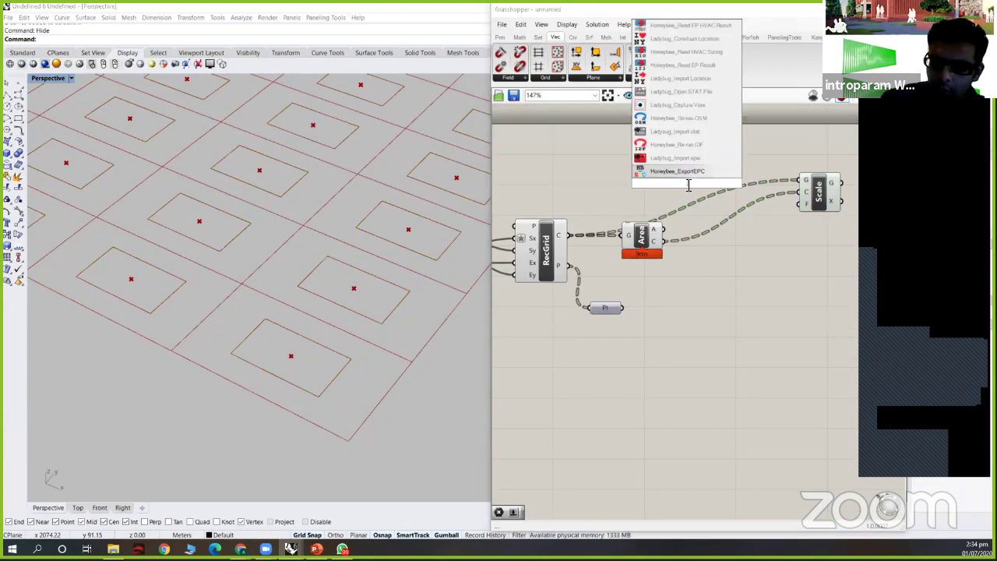
text(0.85)
key(Return)
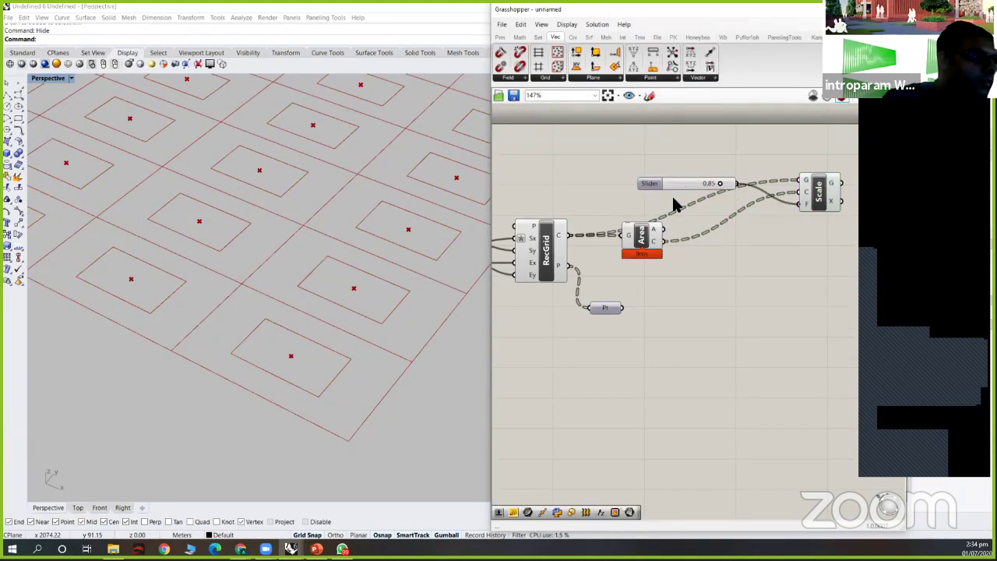
drag(715, 184, 707, 205)
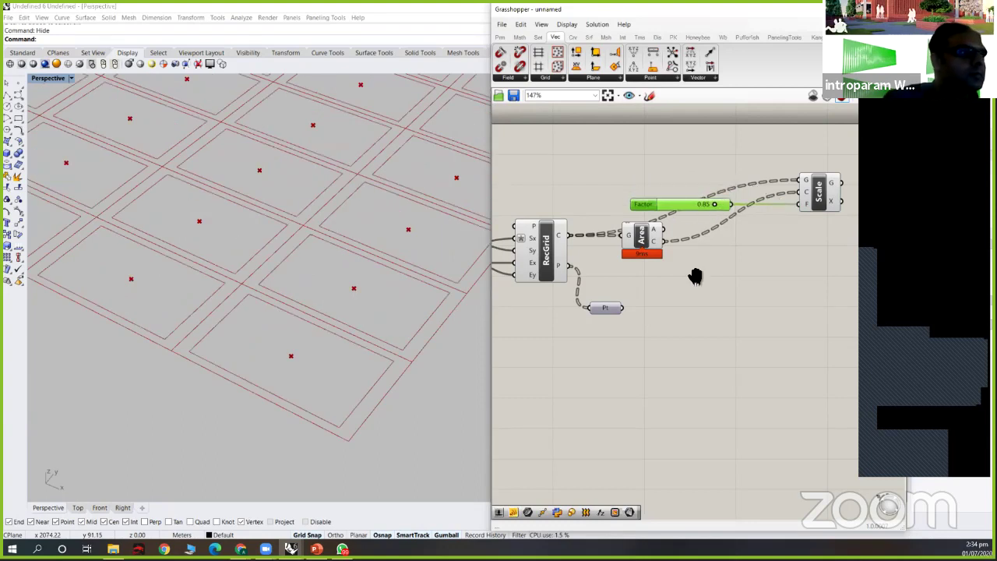
- Try scale factors of 0.40 and 0.81 on the Factor slider for the grid cells
scroll(677, 279, down, 3)
right_drag(724, 238, 729, 255)
scroll(383, 236, down, 3)
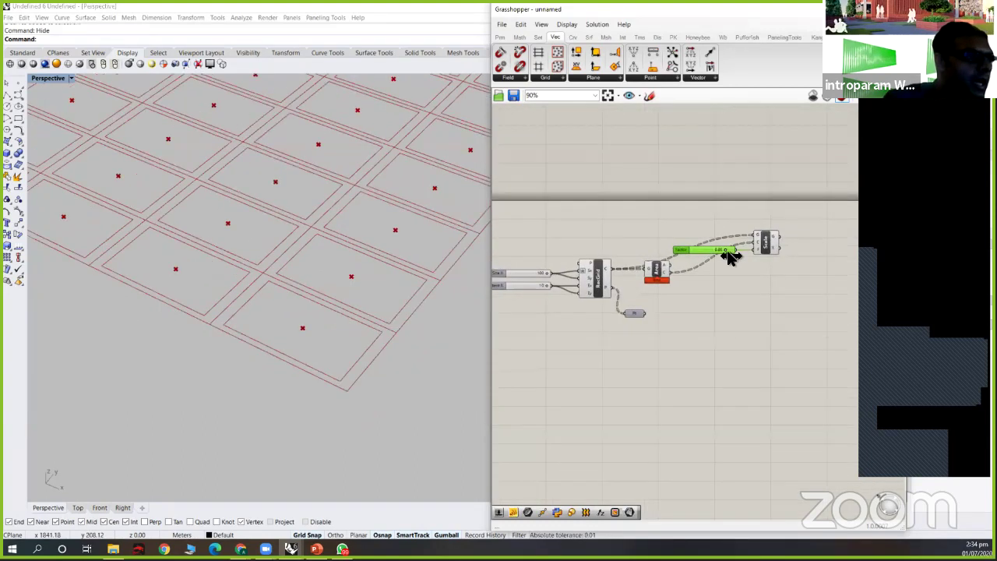
scroll(332, 206, down, 4)
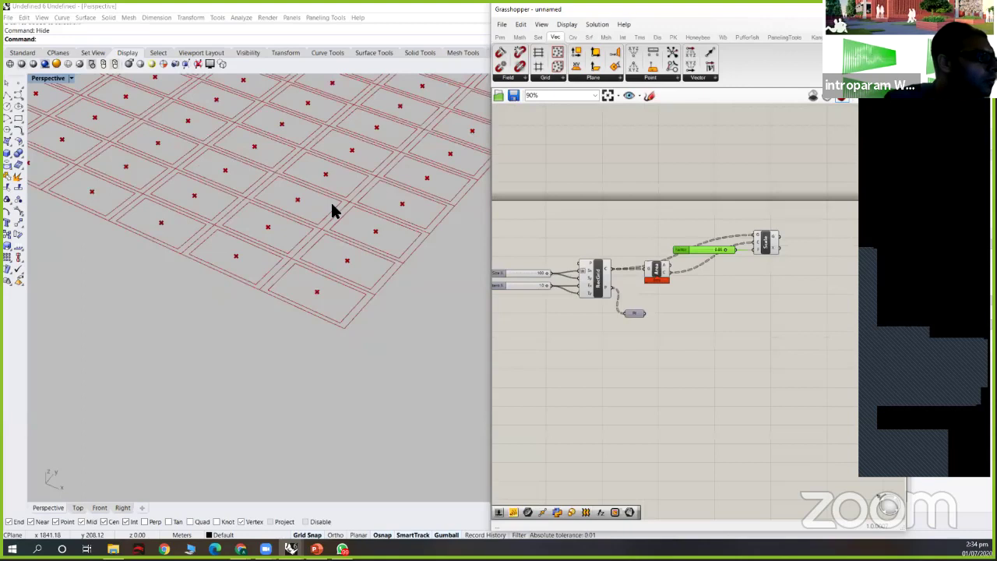
scroll(330, 210, down, 3)
scroll(724, 252, up, 5)
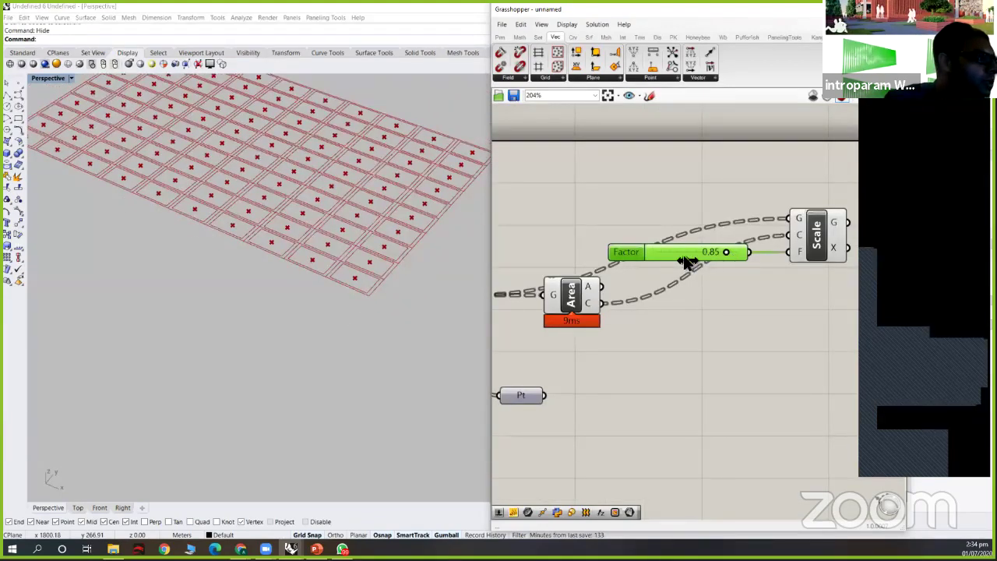
click(685, 262)
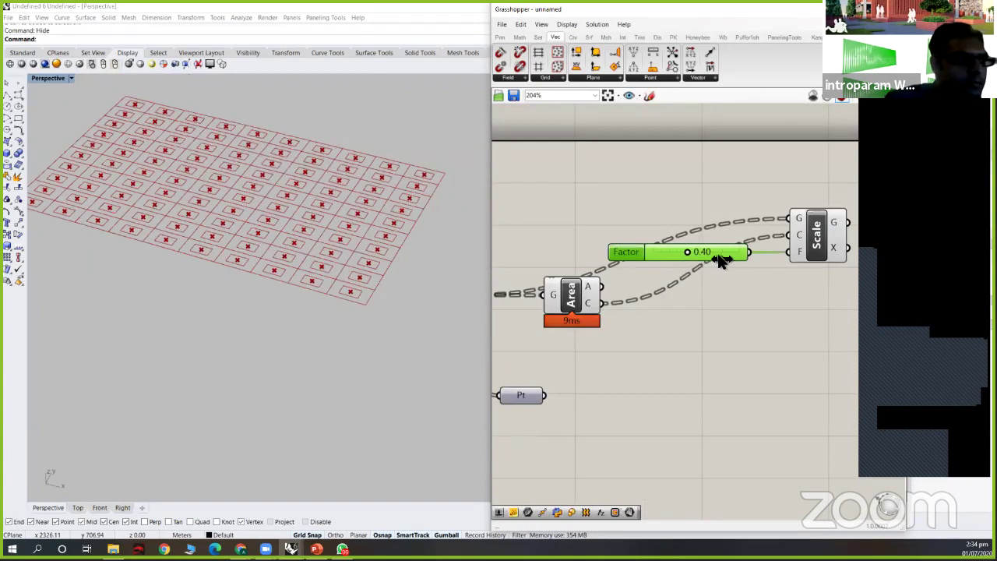
mouse_move(720, 261)
mouse_down()
mouse_move(697, 259)
mouse_move(728, 260)
mouse_up()
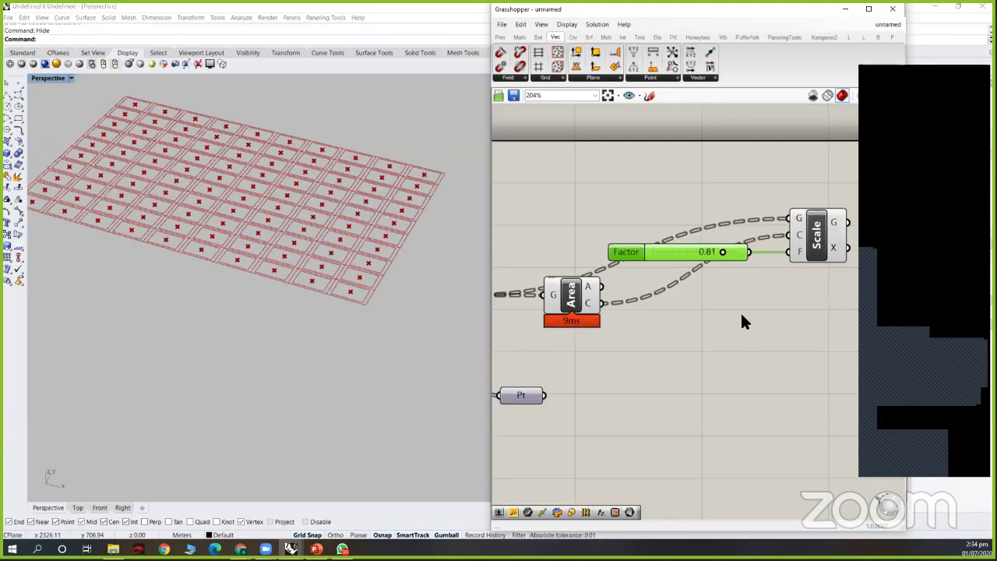
- Highlight the scaled rectangles and lower the Factor slider to about 0.72
scroll(734, 311, down, 3)
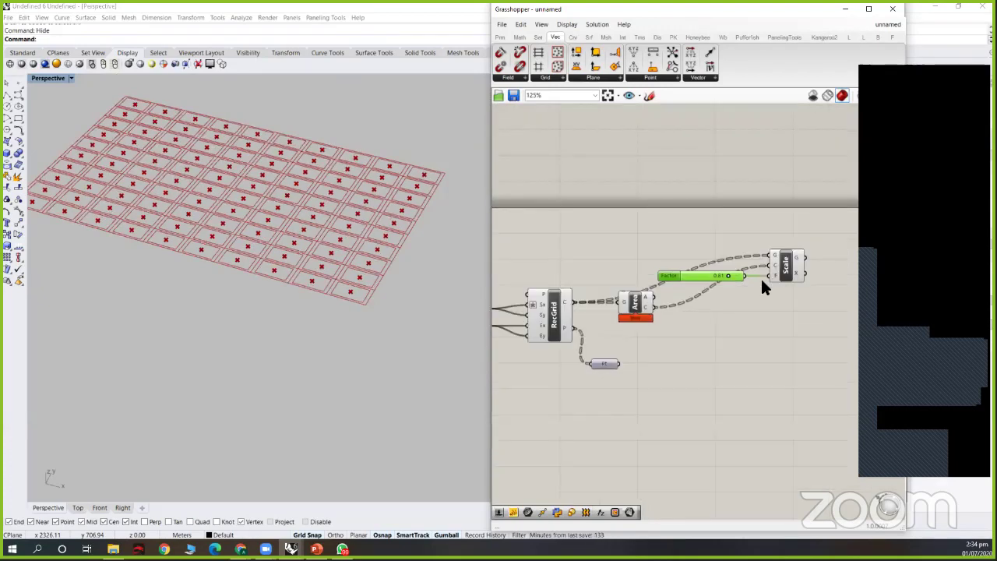
scroll(759, 281, down, 1)
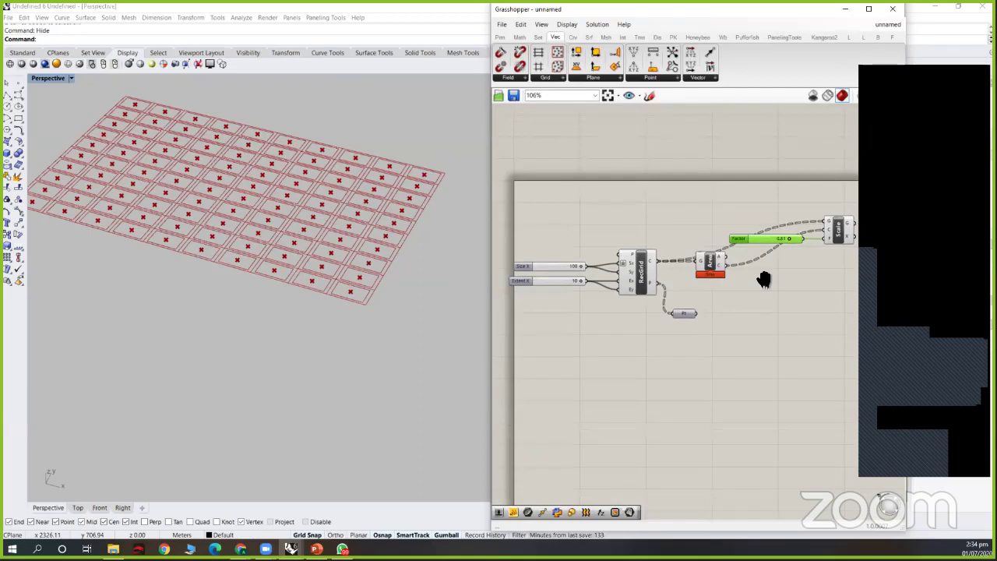
click(640, 272)
click(641, 327)
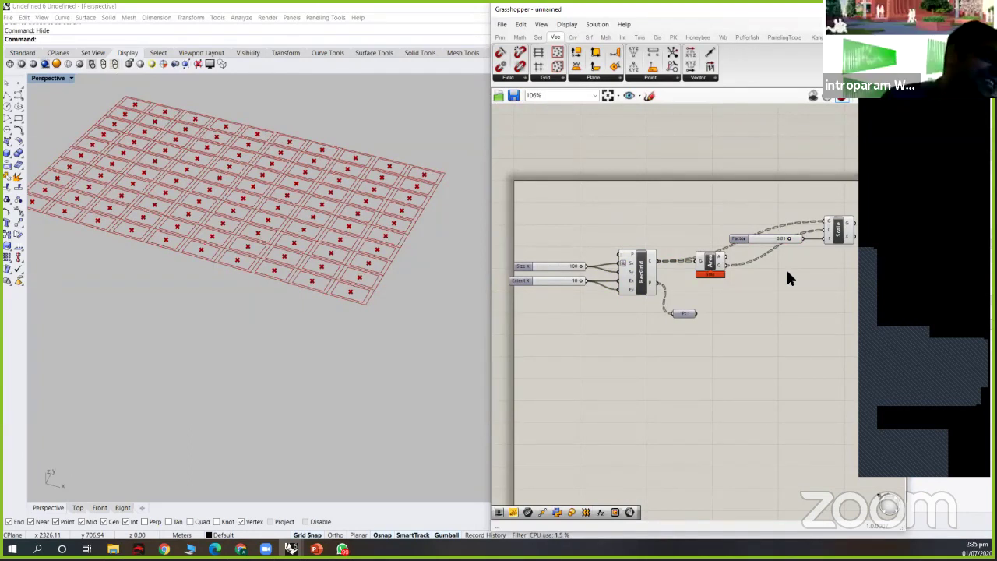
mouse_move(787, 271)
right_down()
mouse_move(794, 264)
mouse_move(786, 258)
mouse_move(781, 278)
right_up()
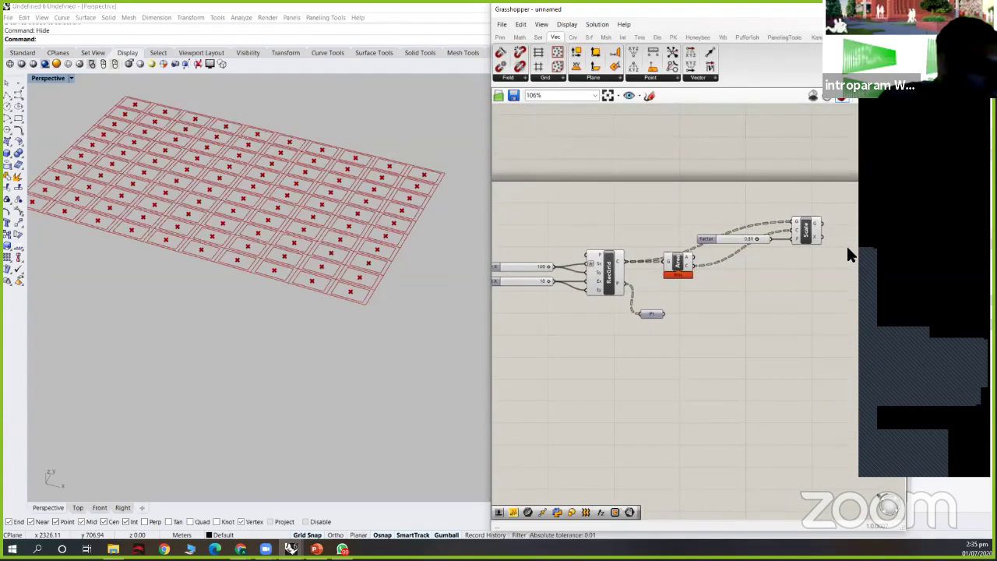
click(807, 240)
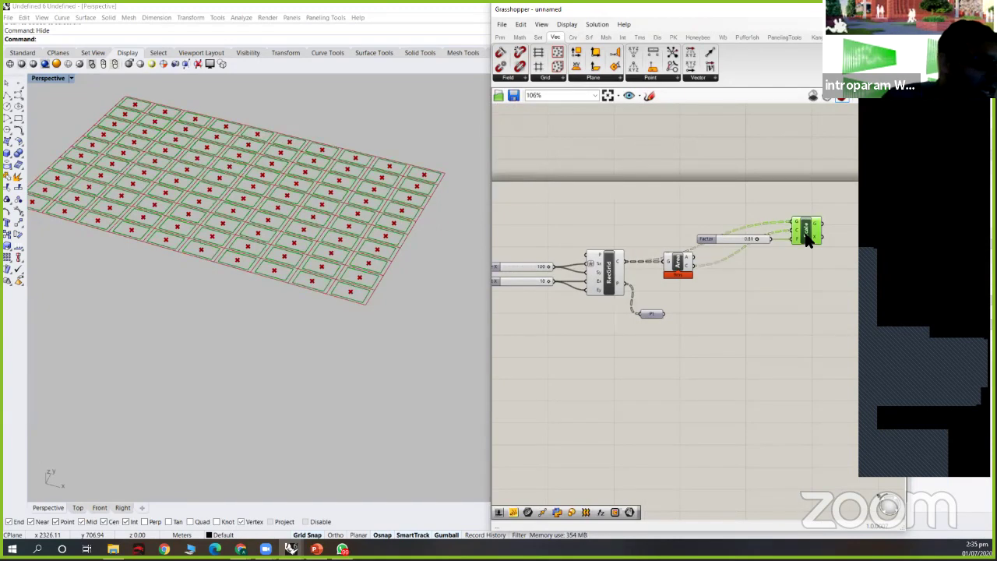
click(753, 238)
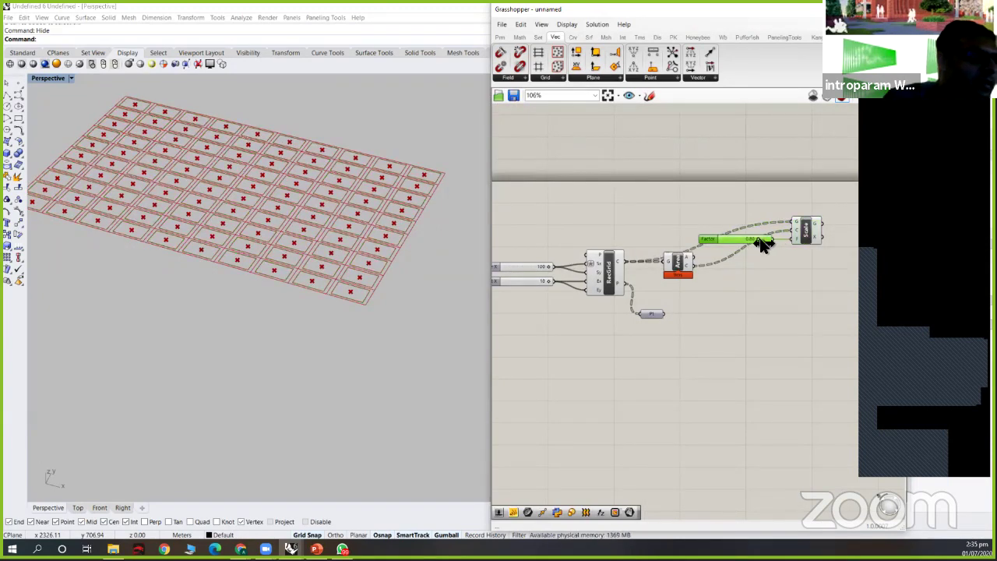
drag(763, 243, 760, 243)
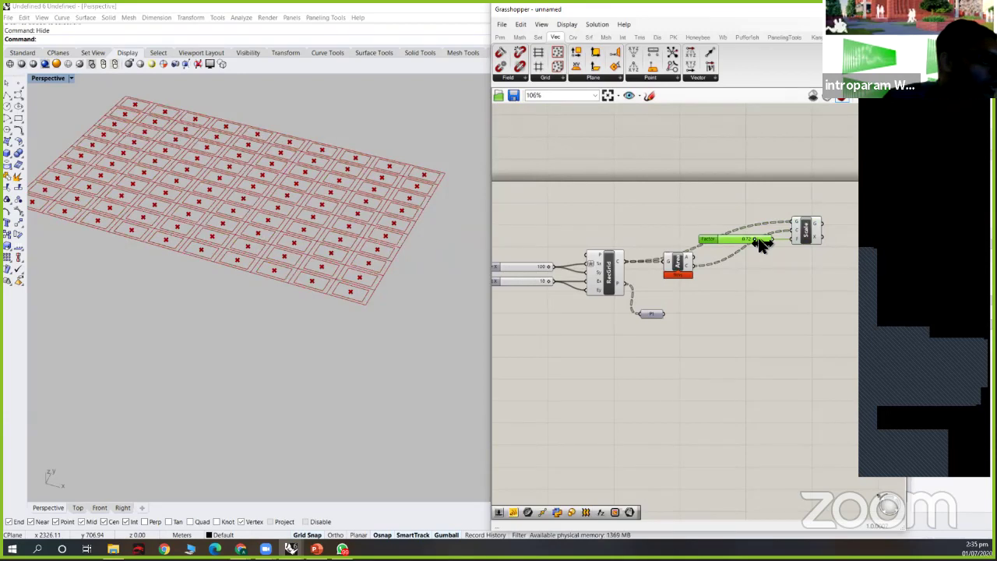
- Raise the Factor slider to 0.85 for the scaled grid cells
drag(768, 243, 760, 239)
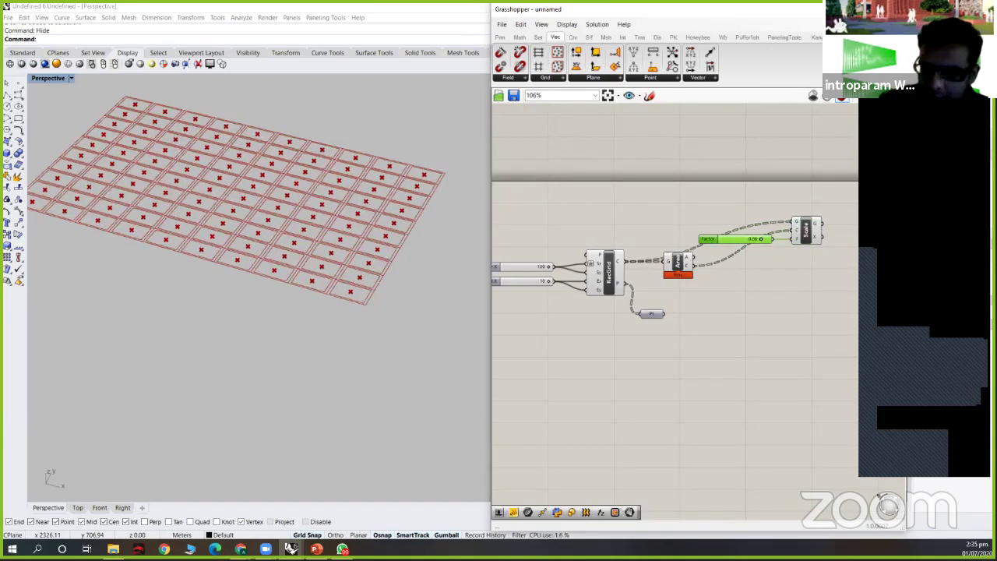
click(615, 356)
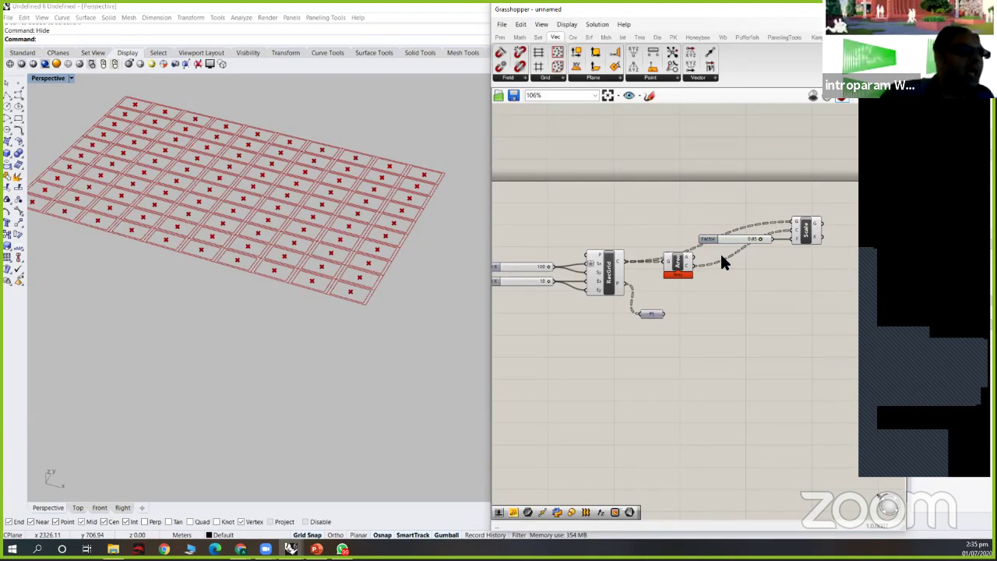
right_drag(702, 347, 723, 345)
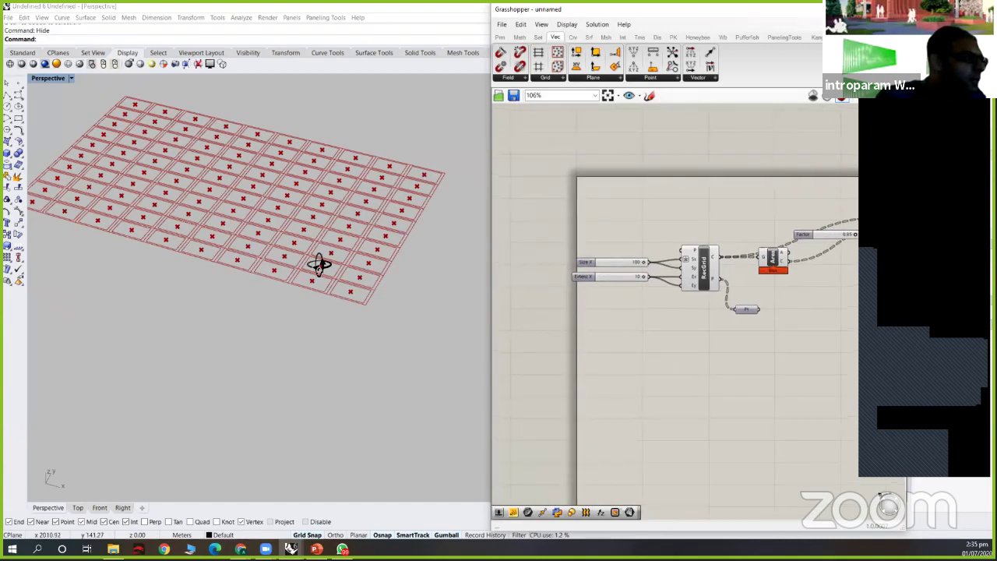
scroll(325, 205, down, 3)
right_drag(324, 200, 141, 143)
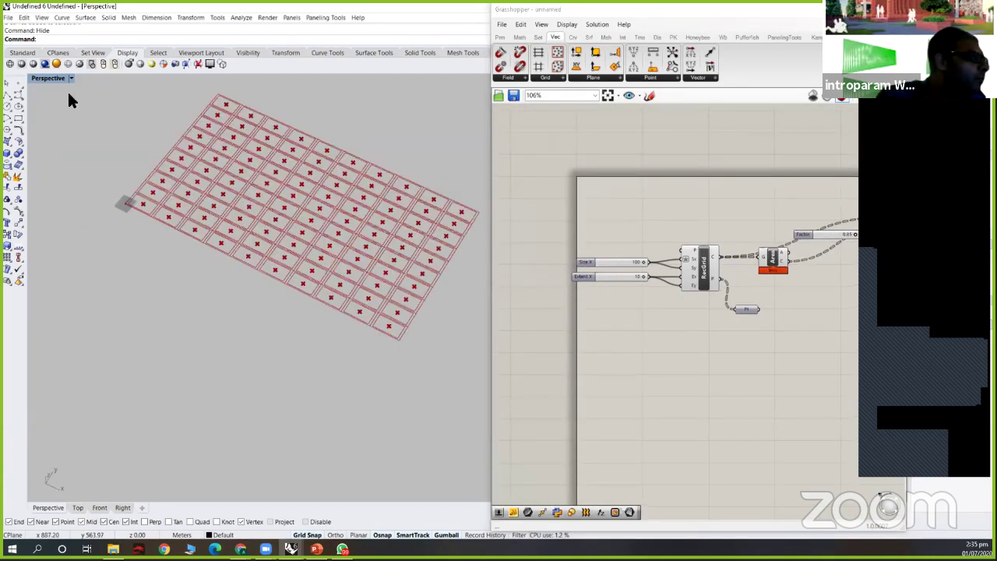
scroll(257, 230, up, 2)
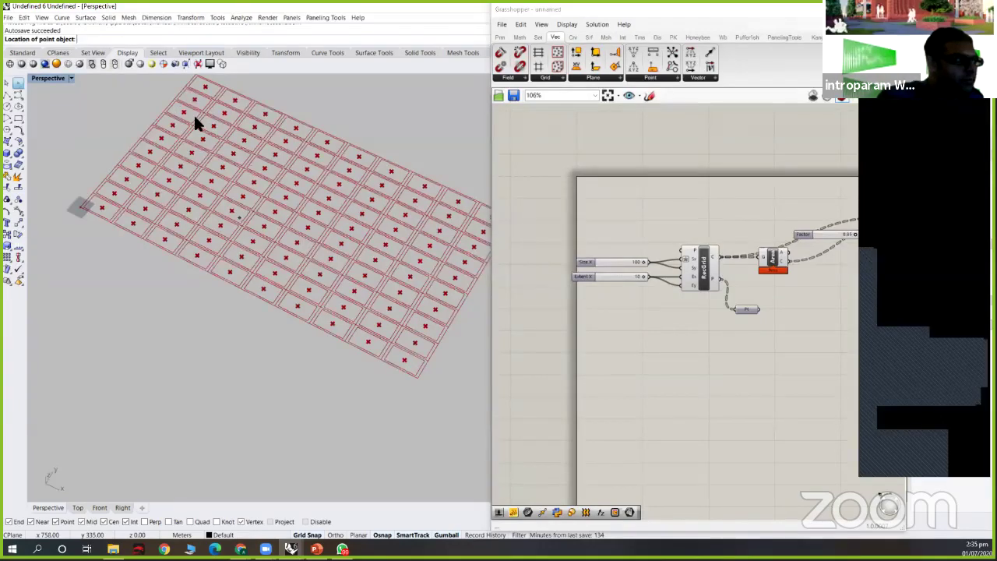
key(Escape)
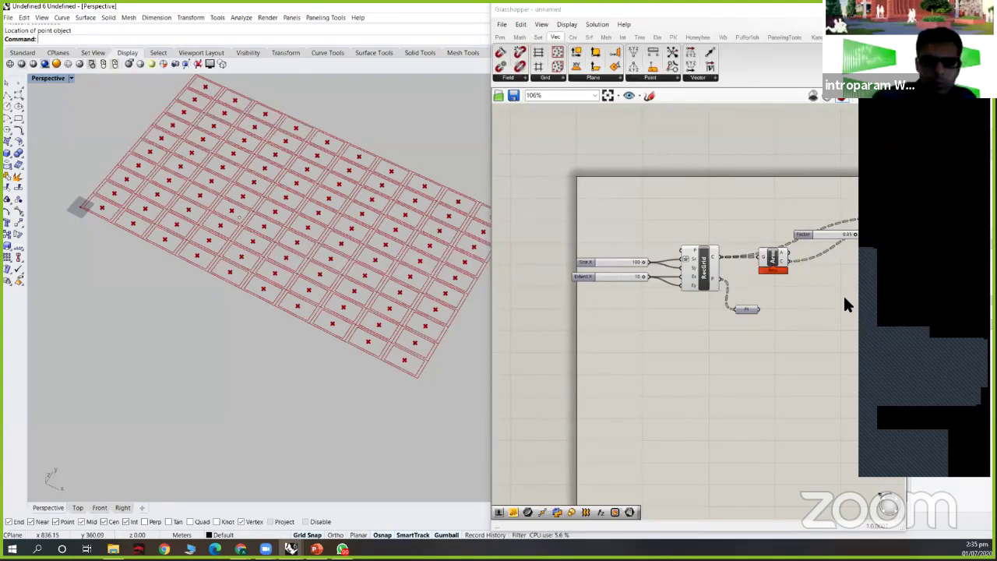
- Add a Point parameter below the grid sliders and set it to one point picked inside the grid in the Rhino viewport
double_click(614, 356)
text(po)
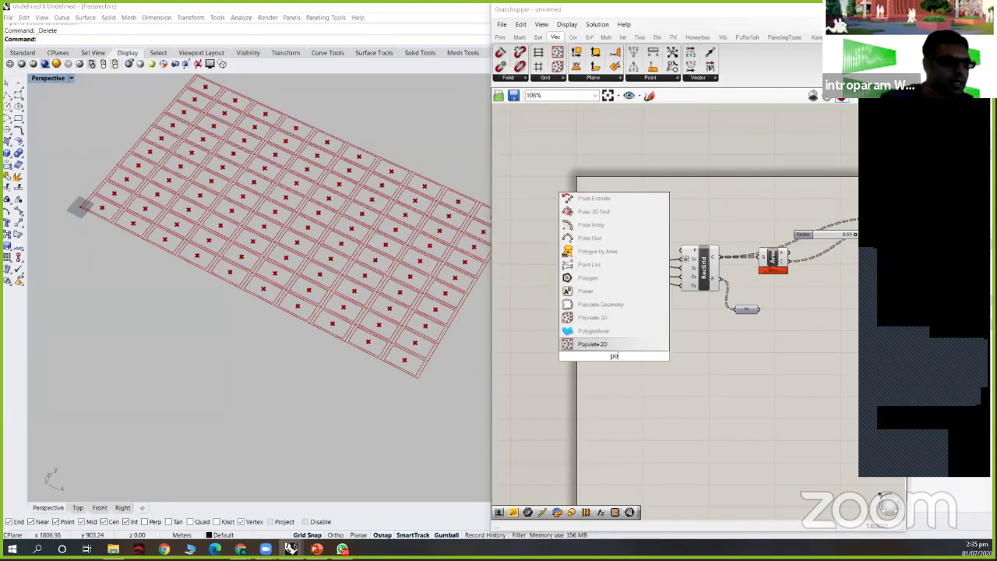
text(in)
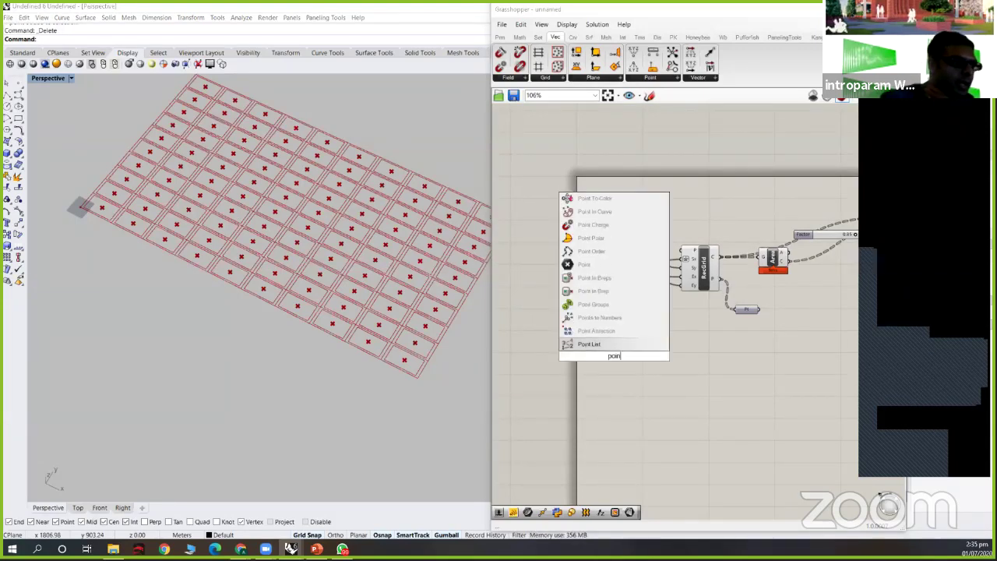
click(593, 267)
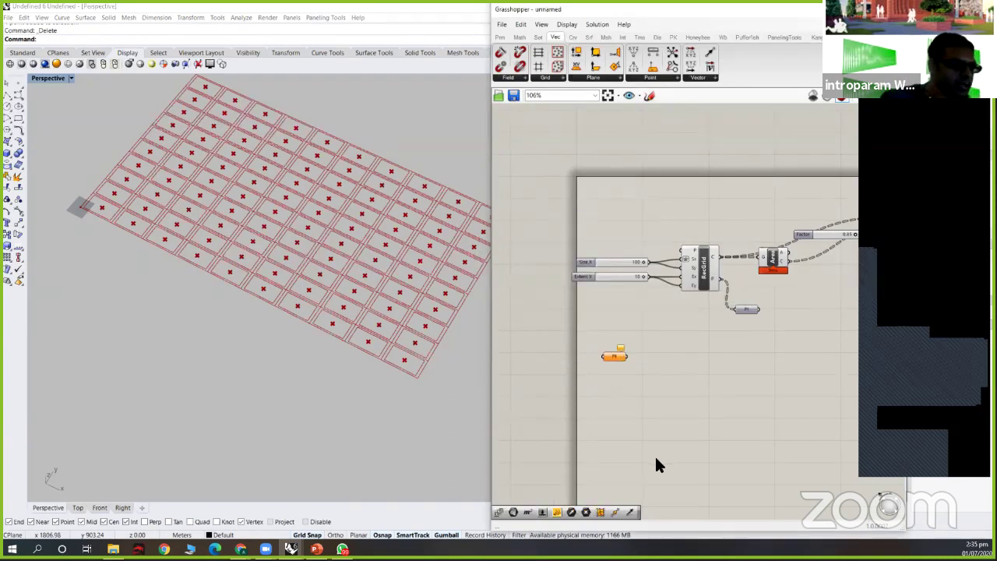
click(402, 250)
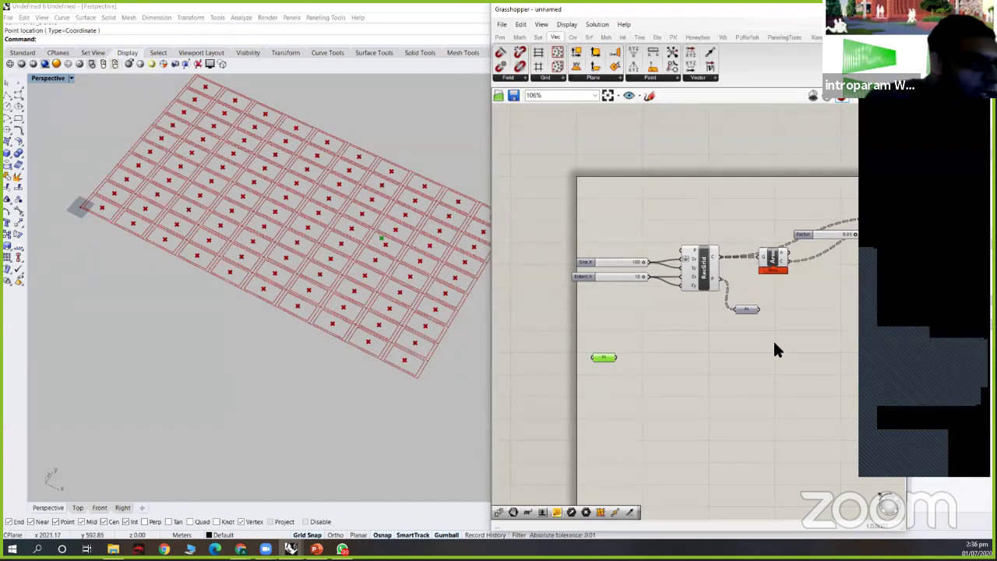
- Add a Distance component to the open canvas area below the Area and Scale components
scroll(775, 351, down, 3)
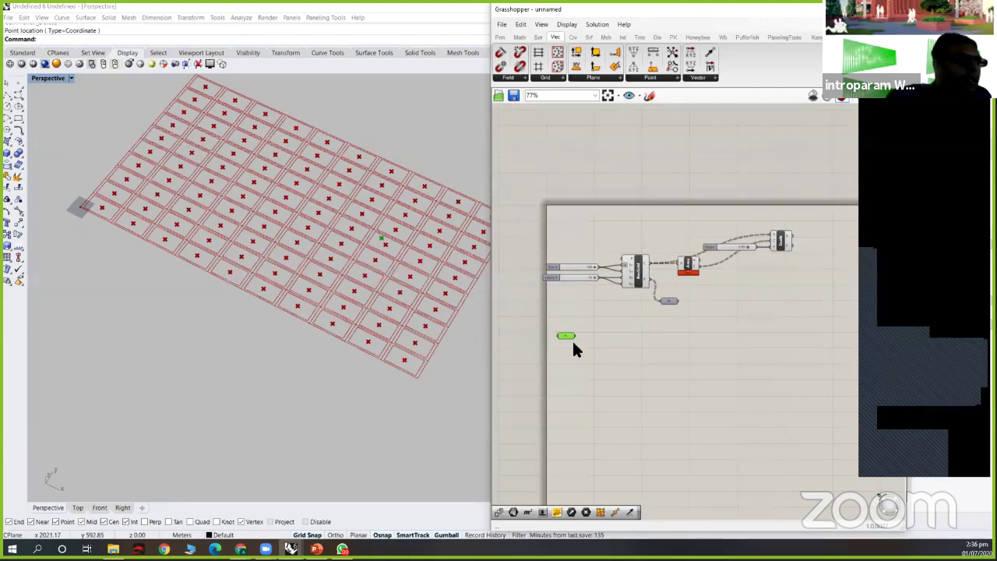
scroll(575, 337, up, 3)
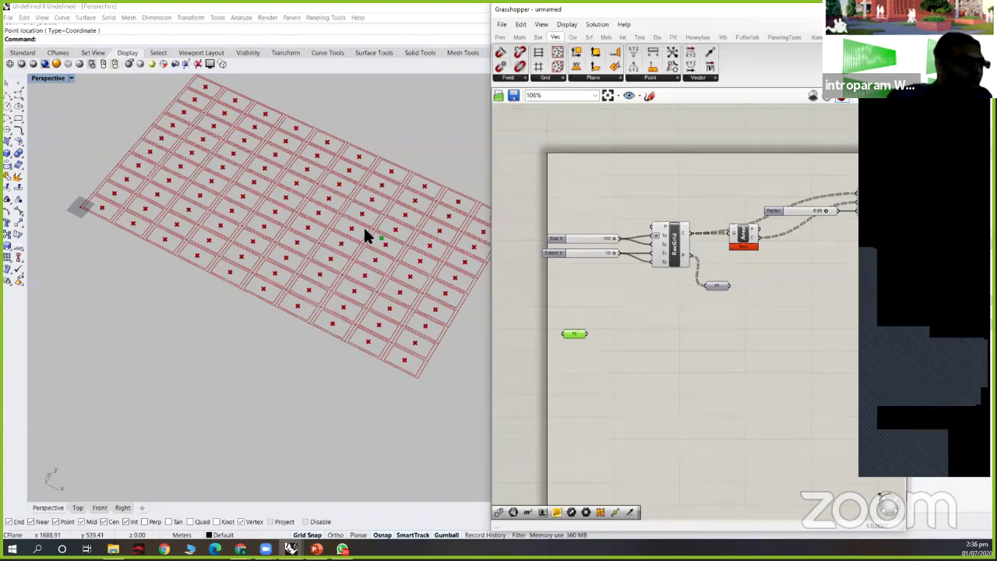
scroll(363, 226, up, 1)
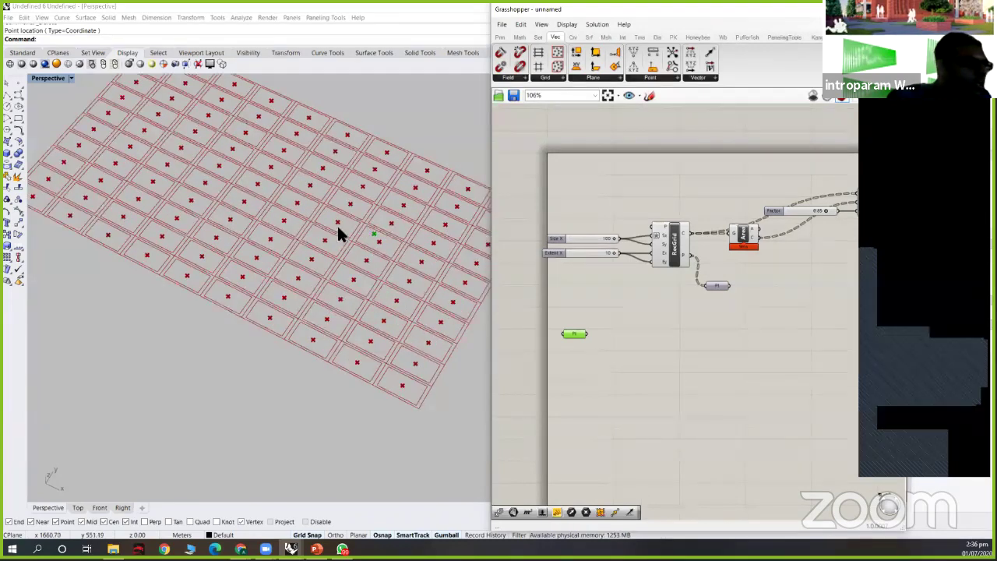
scroll(343, 195, up, 1)
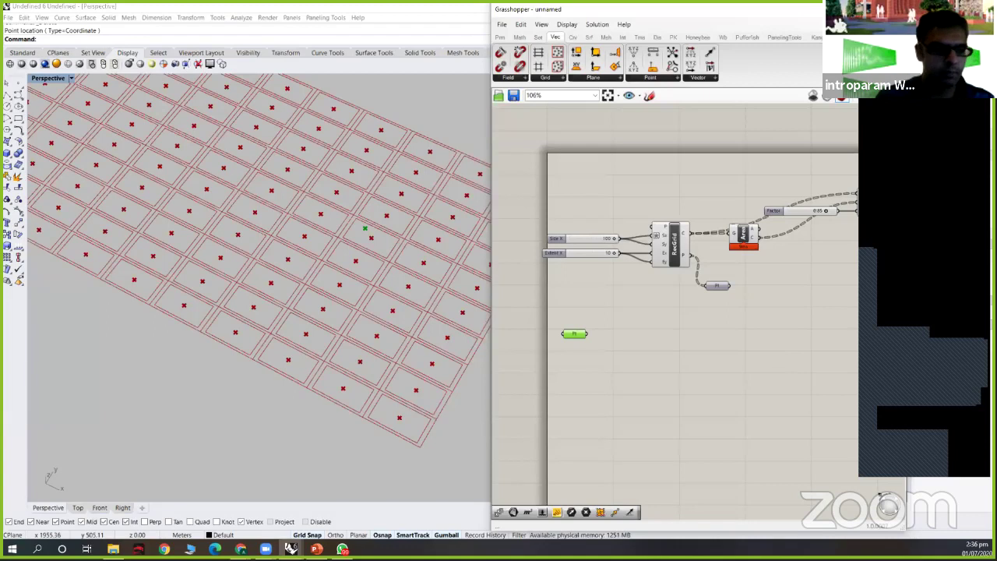
double_click(770, 356)
text(dista)
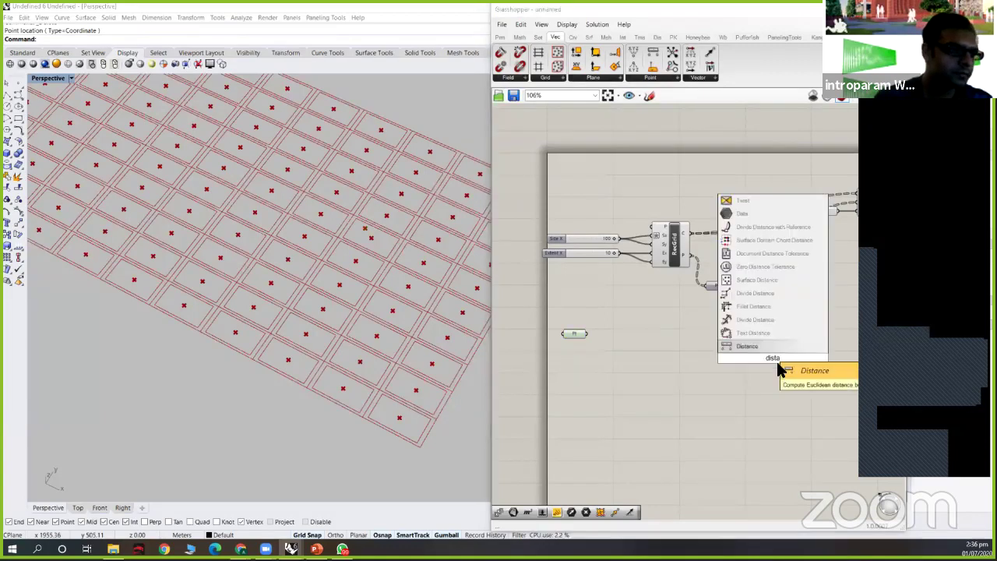
key(Return)
drag(769, 355, 750, 330)
- Select the Scale component to examine the scaled rectangles and the wires feeding its inputs
scroll(709, 303, up, 1)
scroll(722, 310, up, 2)
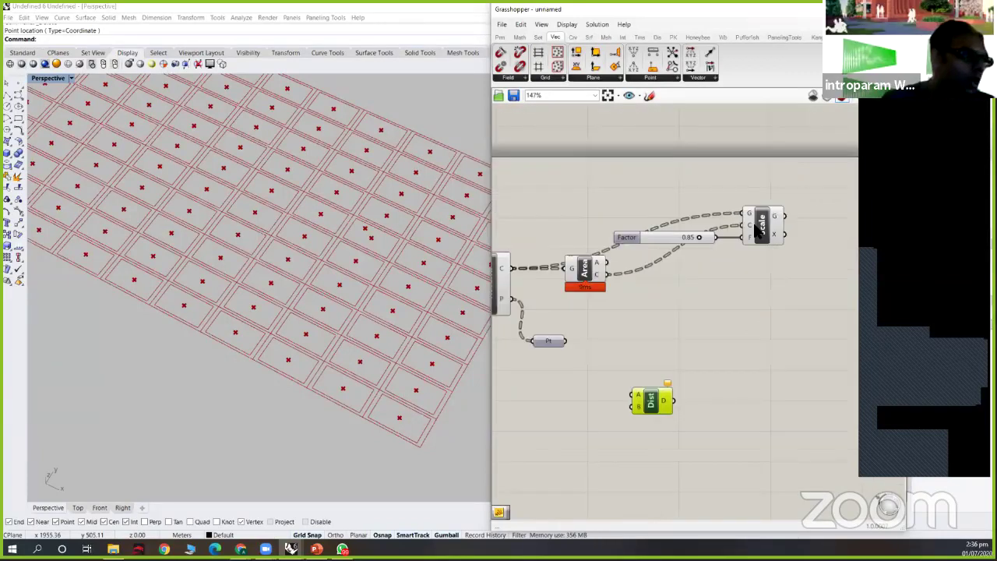
click(756, 226)
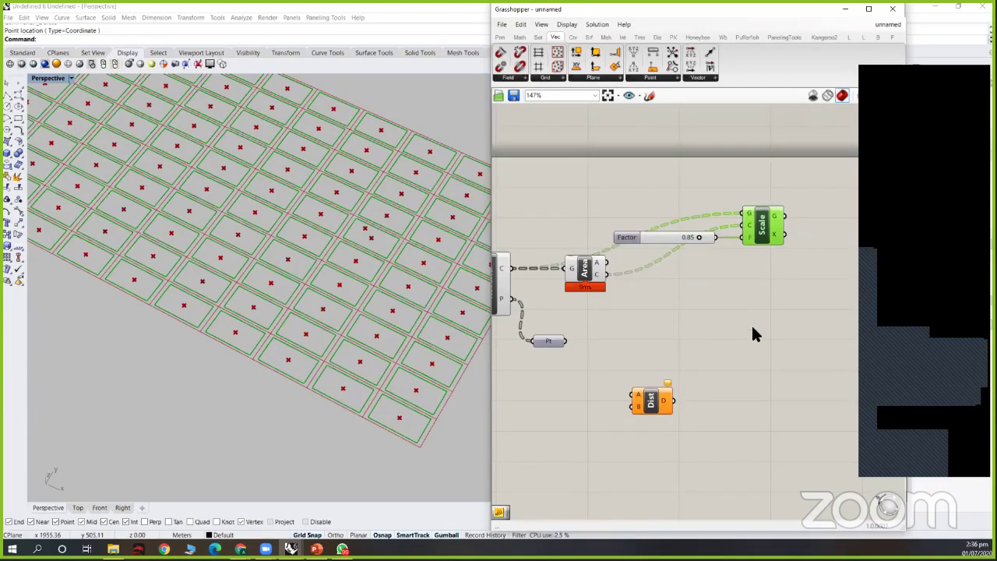
scroll(763, 305, down, 3)
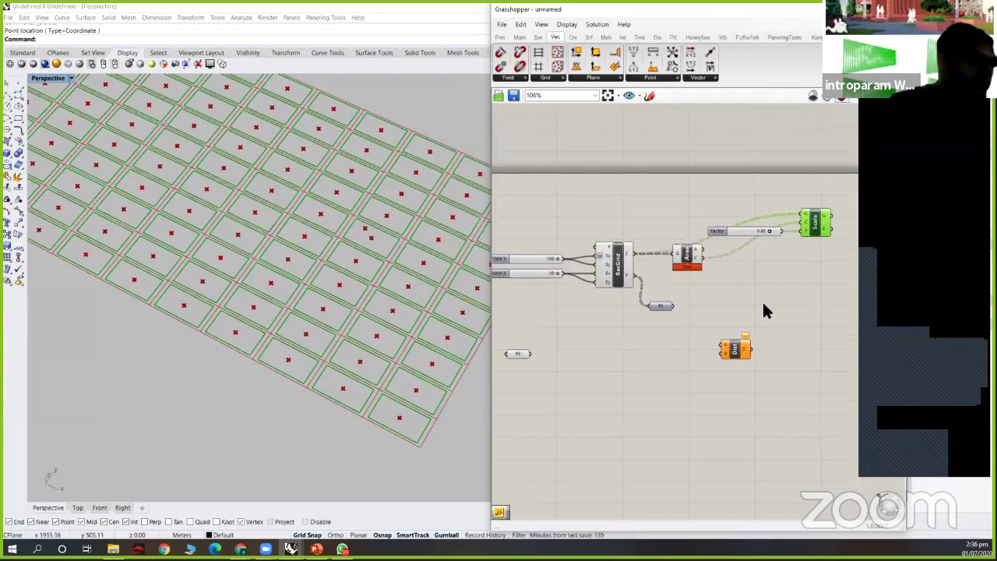
scroll(763, 303, down, 1)
right_drag(763, 293, 778, 279)
scroll(769, 273, up, 1)
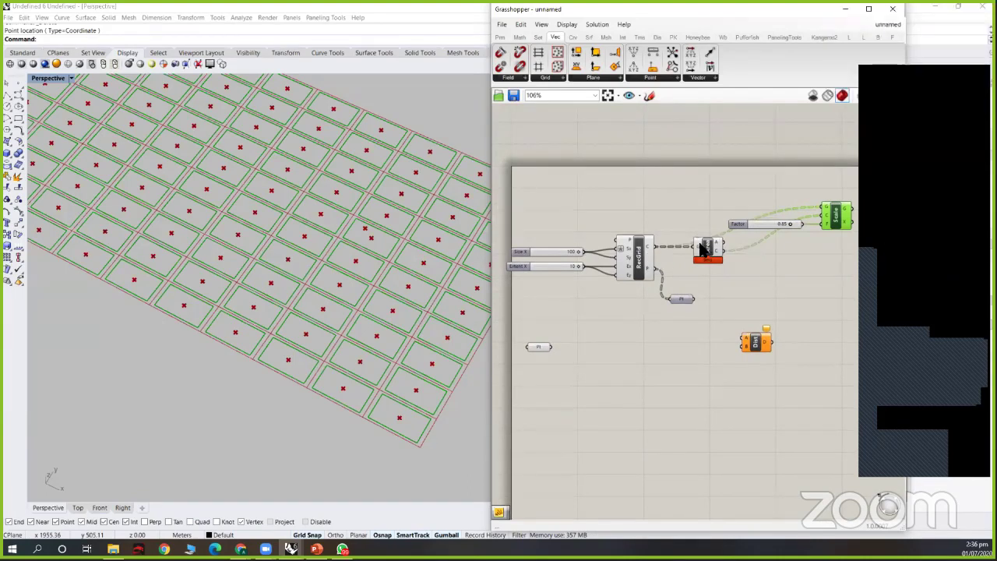
- Shift the Area component down toward the rectangular grid component and nudge the Distance component to make room for wiring
drag(704, 248, 695, 254)
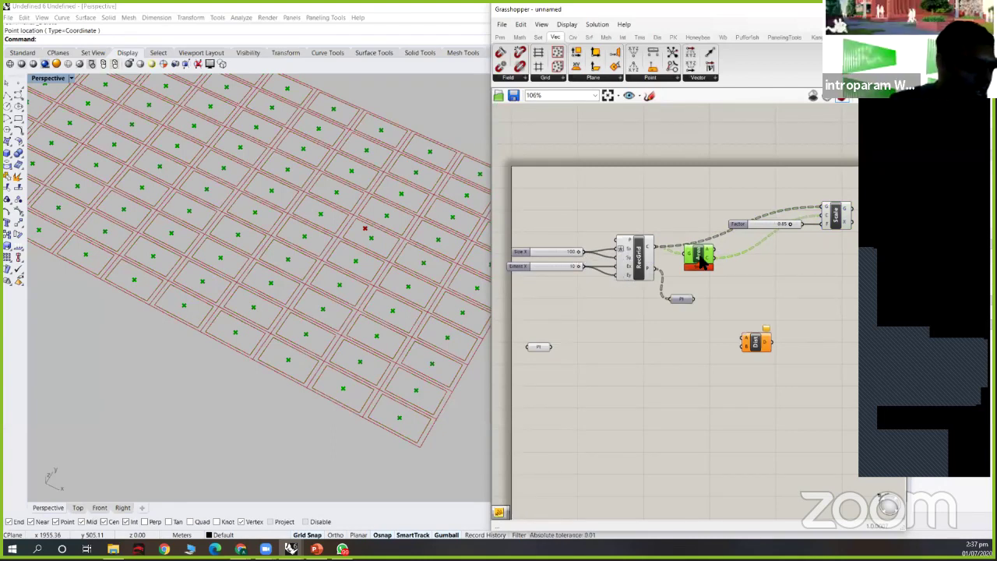
drag(697, 260, 694, 264)
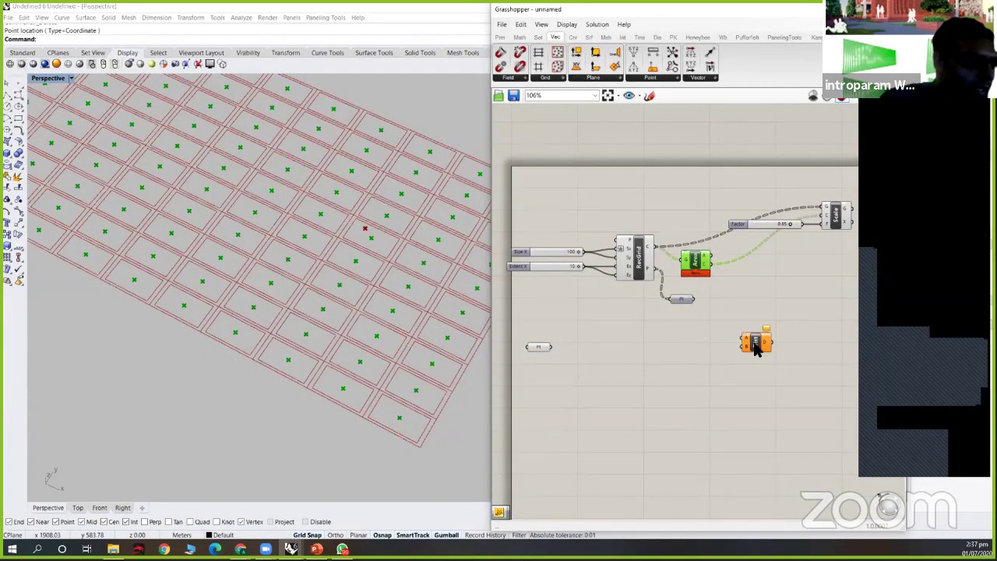
drag(755, 343, 758, 348)
scroll(720, 292, up, 1)
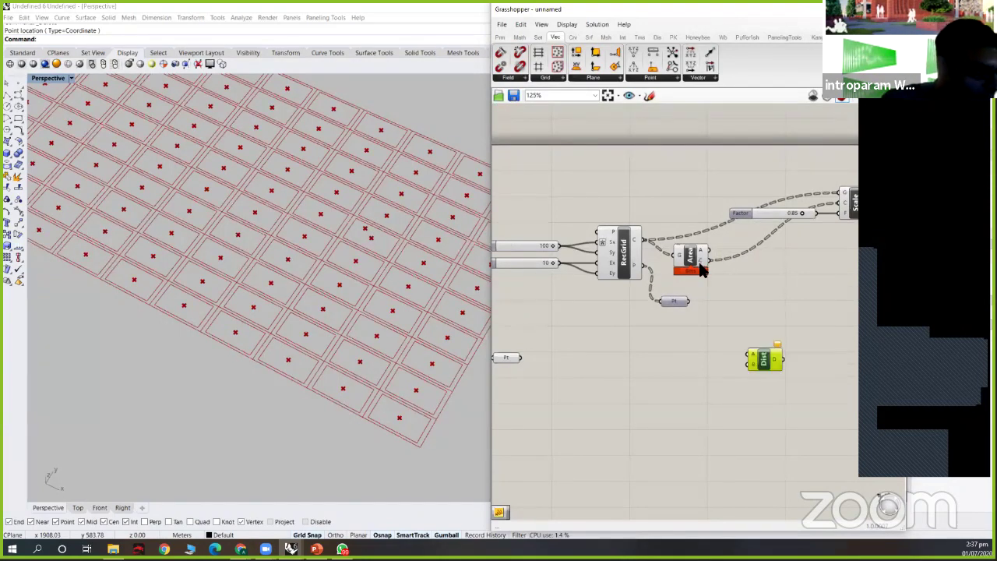
- Connect the Area centroids to the Distance component's A input and the picked point to its B input
drag(709, 259, 749, 355)
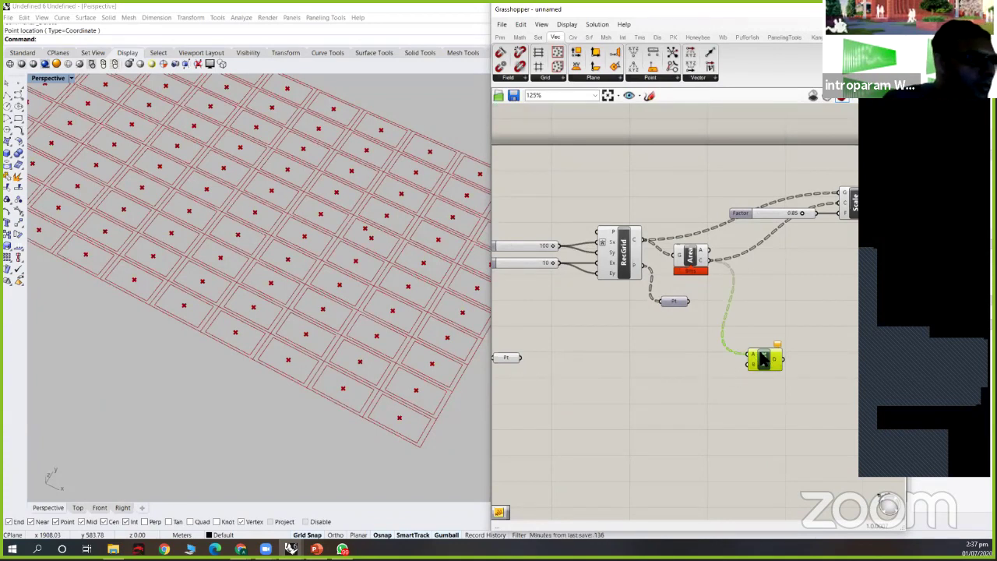
drag(762, 358, 758, 352)
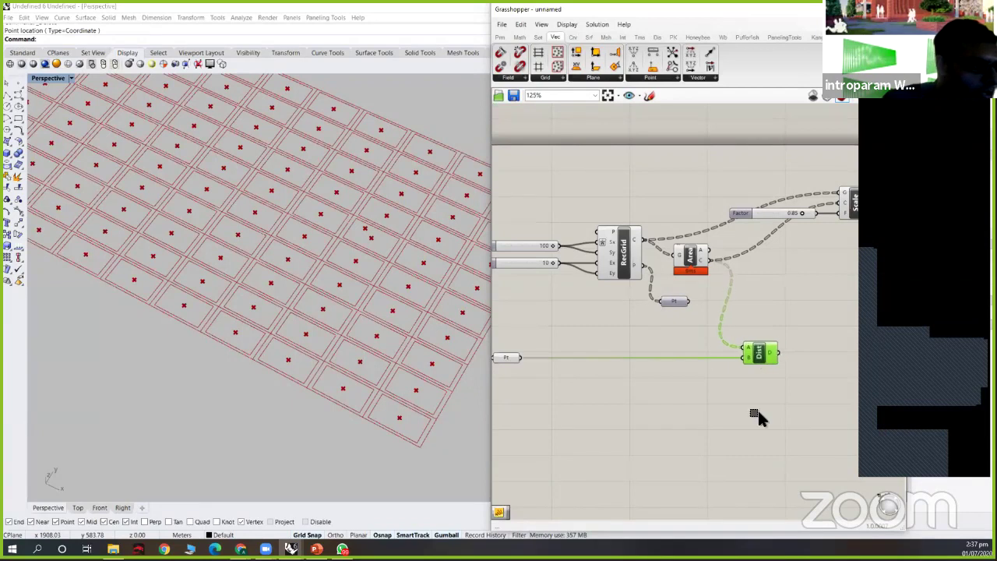
click(756, 414)
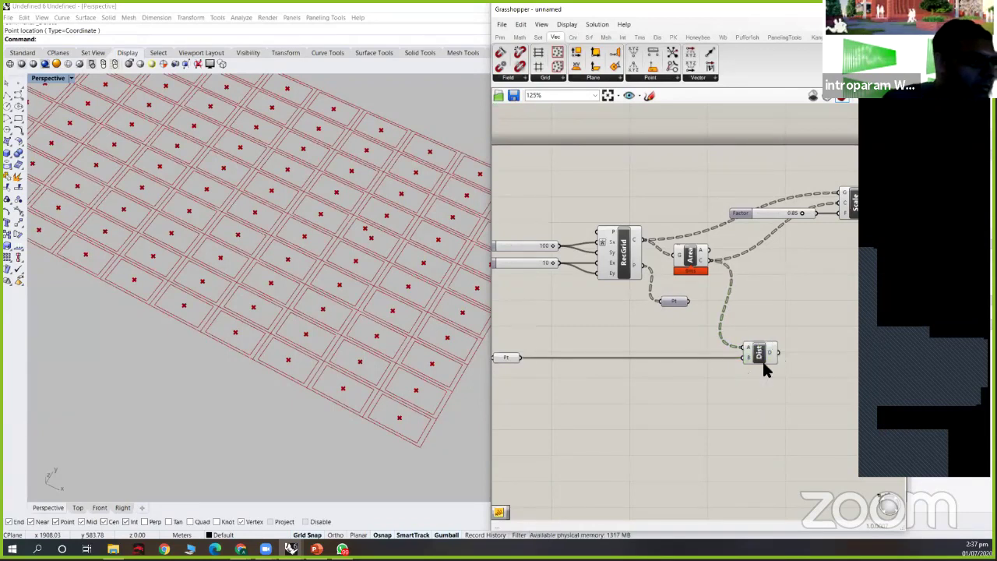
- Connect a panel to the Distance output, enlarge it to list more values and move it below the Distance component
scroll(762, 362, down, 2)
scroll(763, 360, up, 1)
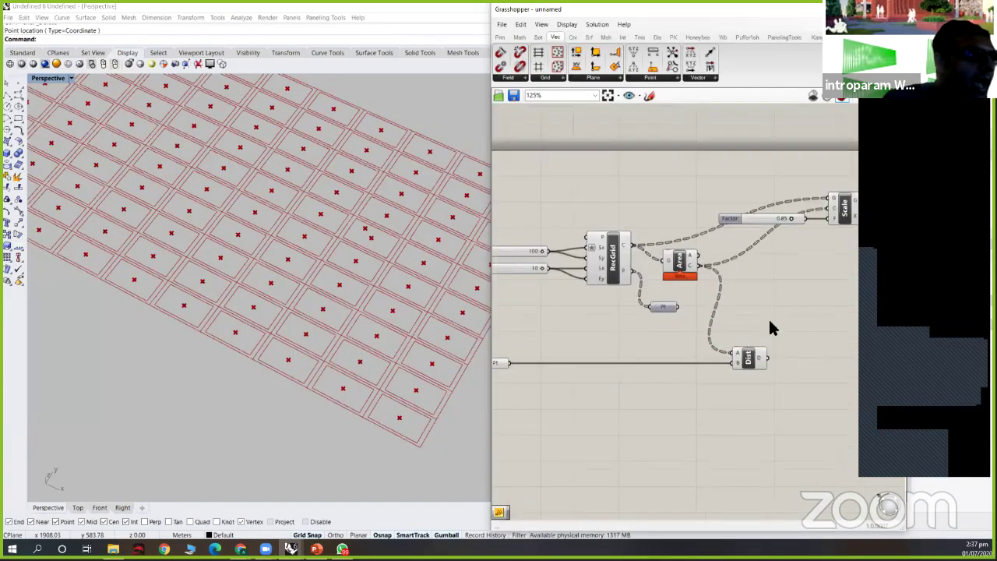
scroll(538, 70, down, 1)
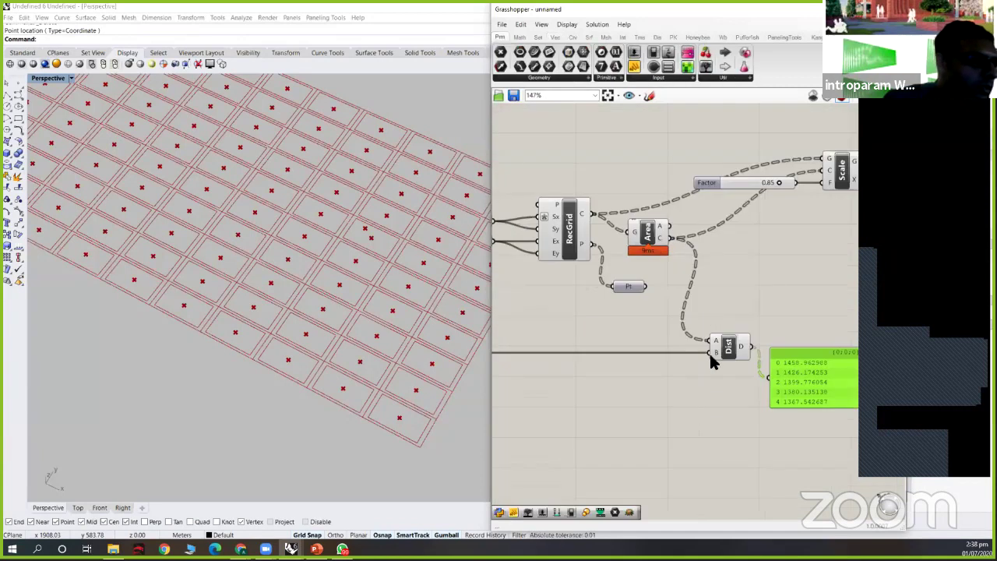
drag(712, 357, 712, 452)
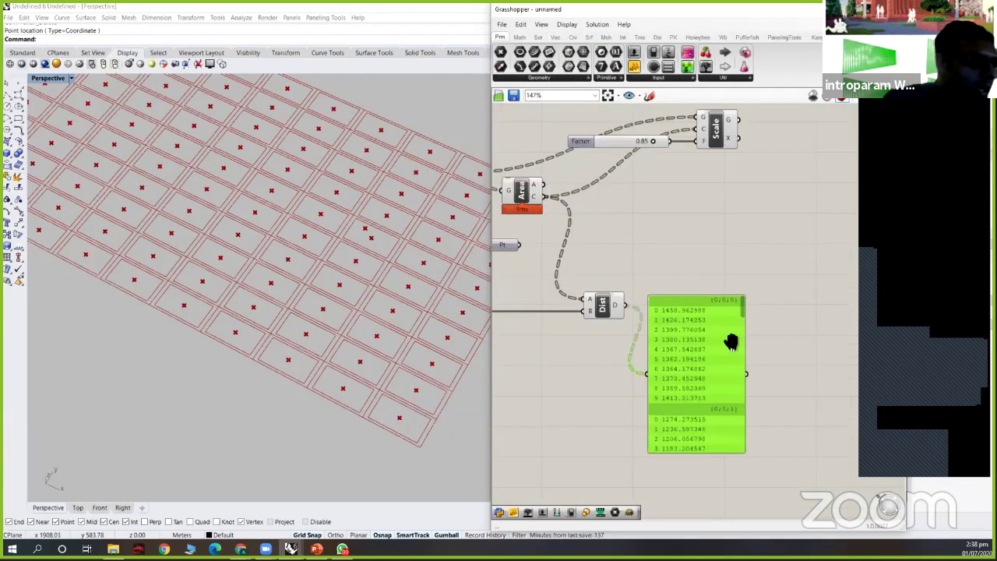
right_drag(730, 342, 726, 309)
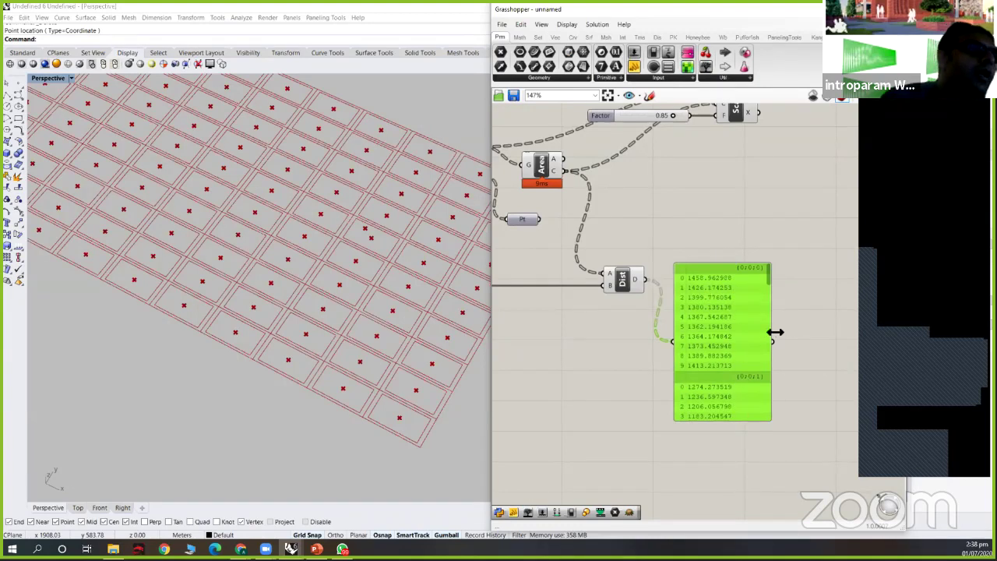
drag(775, 332, 779, 331)
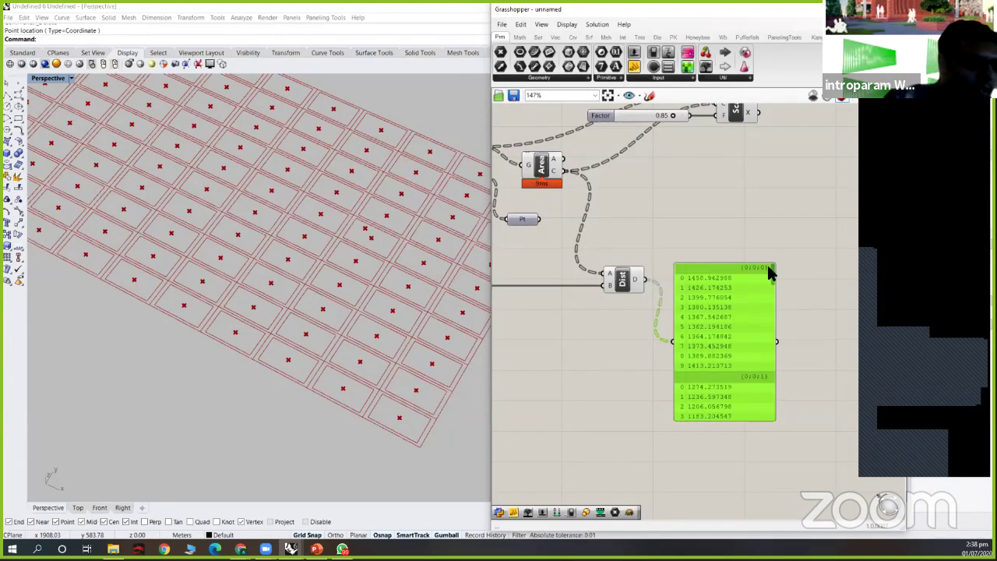
drag(748, 330, 748, 335)
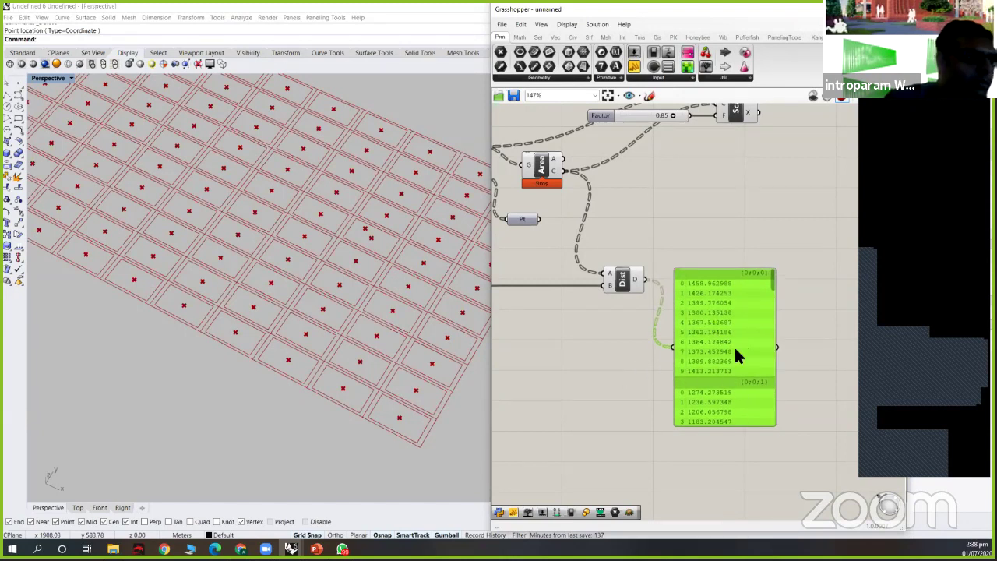
scroll(734, 321, down, 3)
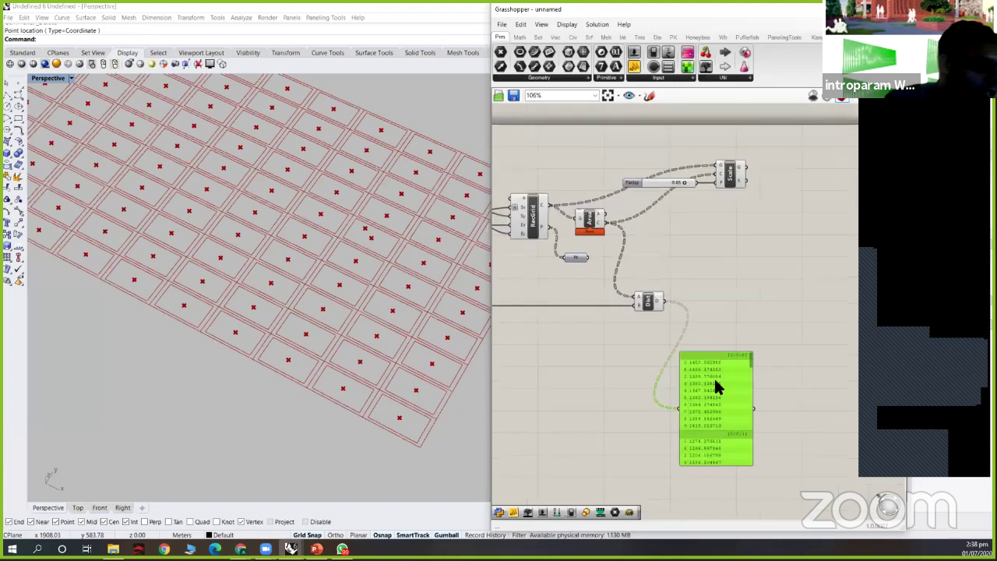
right_drag(672, 305, 676, 290)
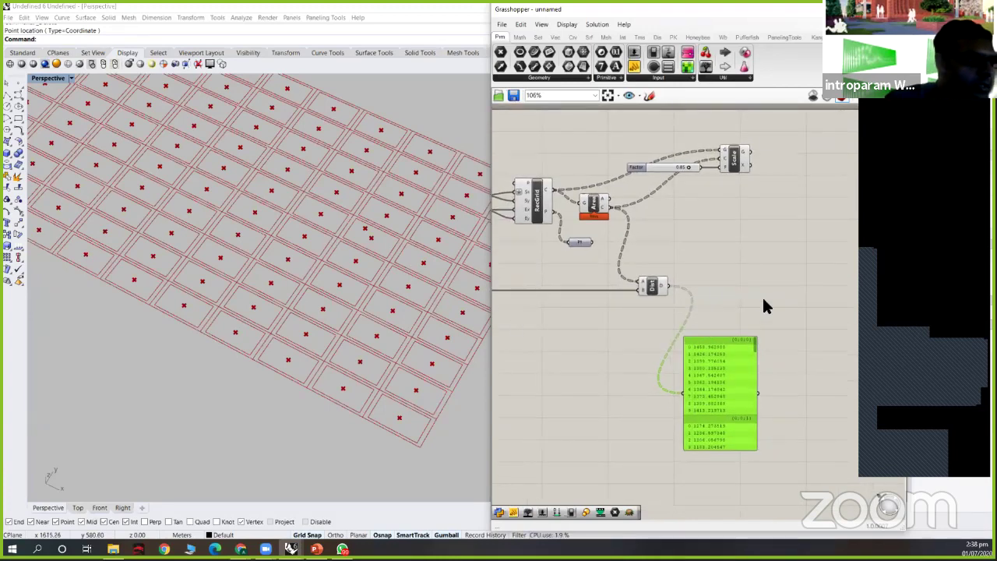
right_drag(748, 315, 723, 284)
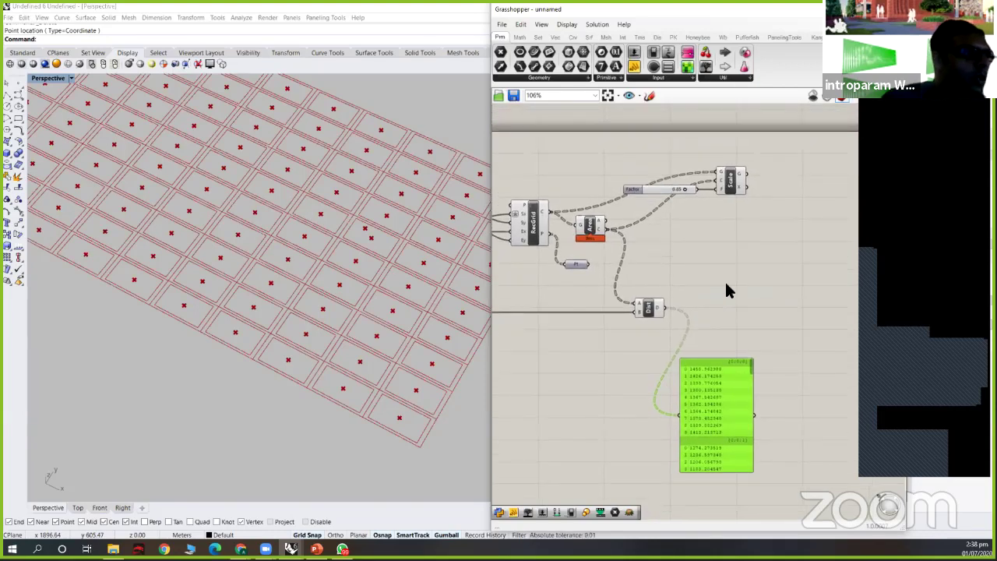
click(725, 280)
double_click(729, 287)
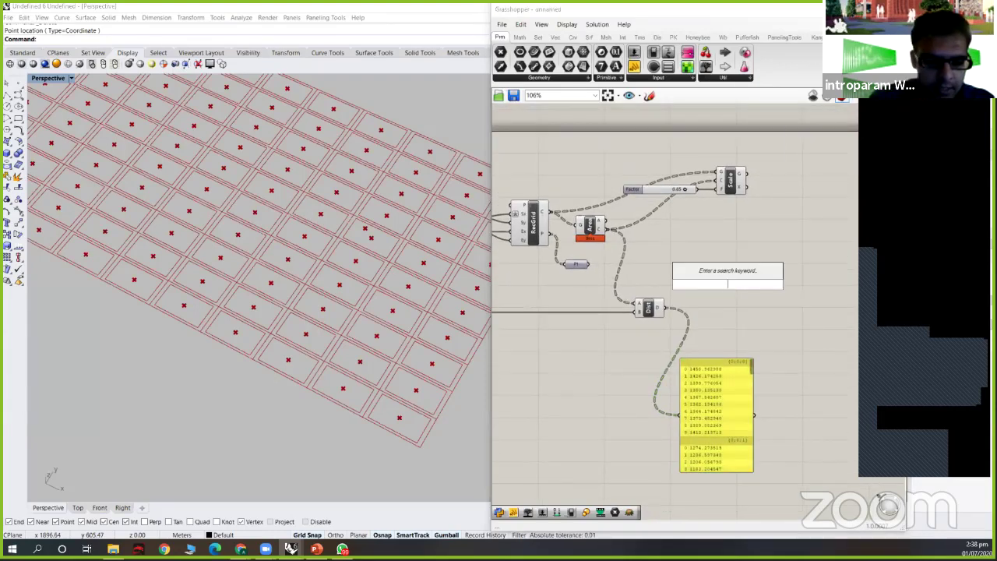
text(line)
key(Return)
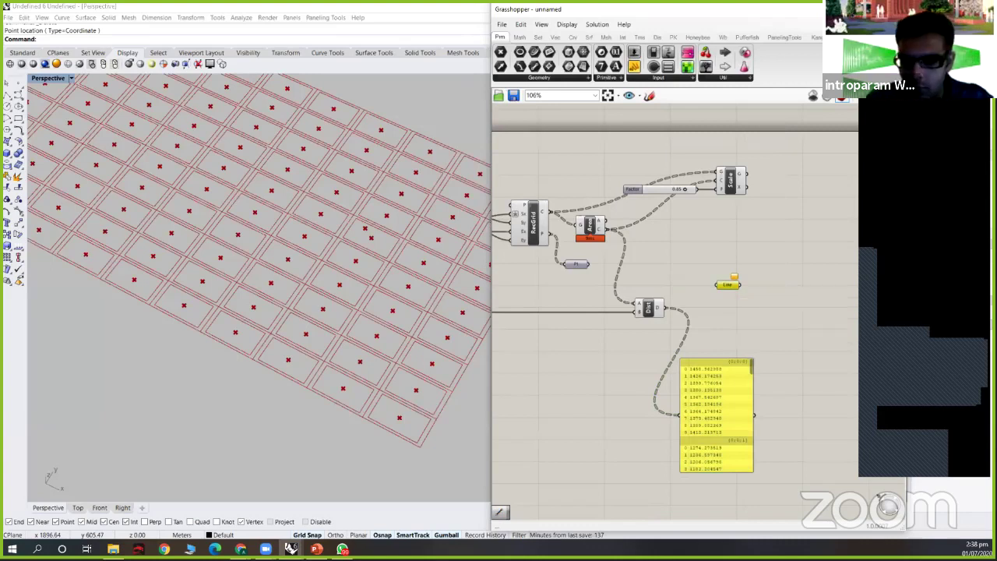
- Add a Line component, connecting the Area centroids to its A input and the picked point to its B input
double_click(715, 260)
text(l)
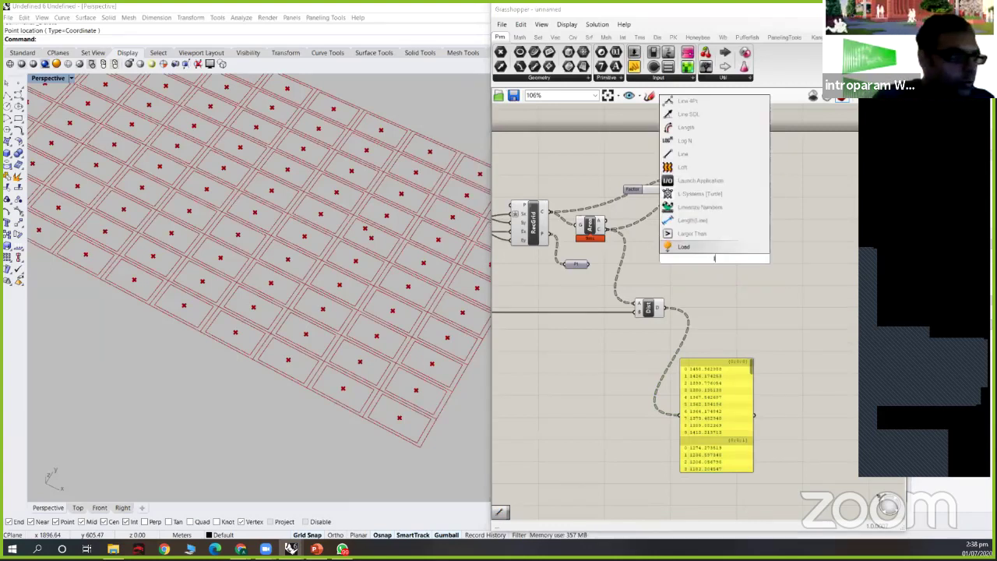
text(ine)
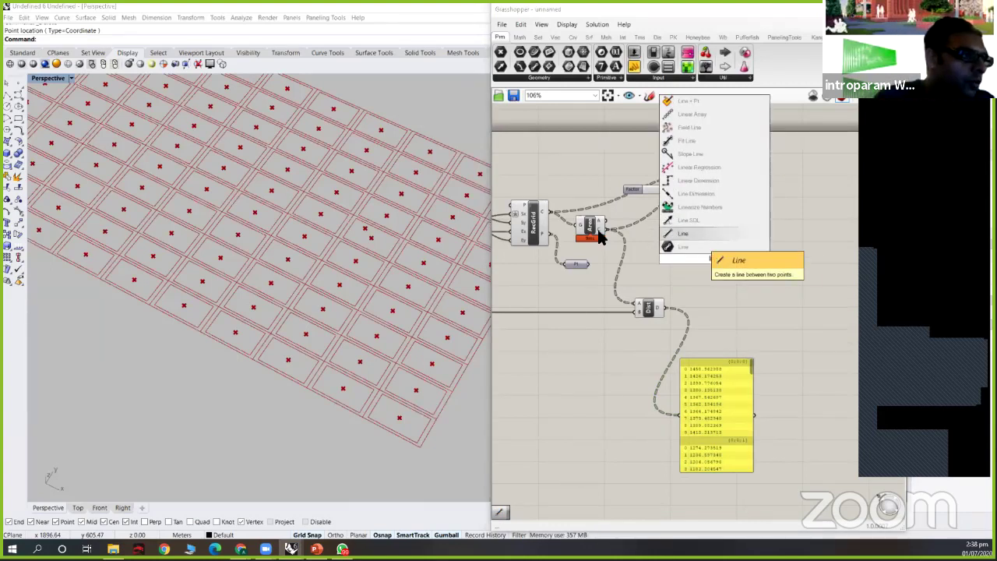
key(Return)
drag(703, 256, 608, 231)
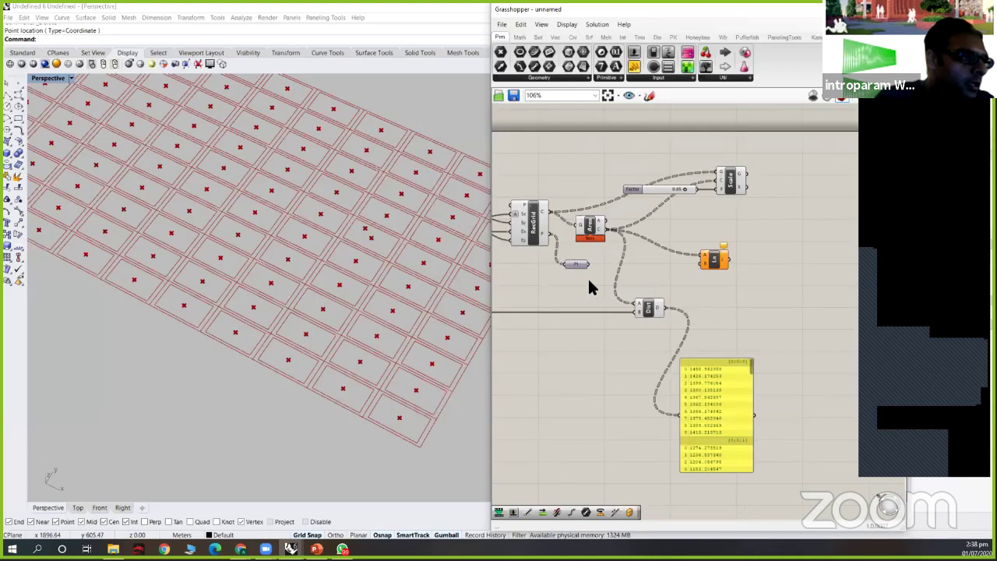
right_drag(589, 287, 670, 283)
drag(528, 307, 783, 257)
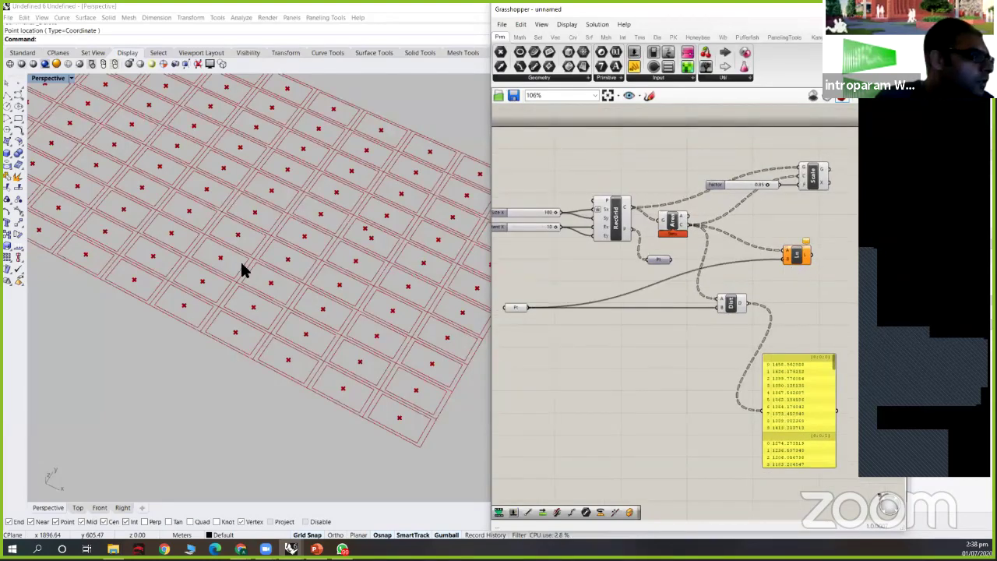
- Re-pick the attractor point on the grid and move it to several places across the cells to watch the connecting lines follow
click(304, 244)
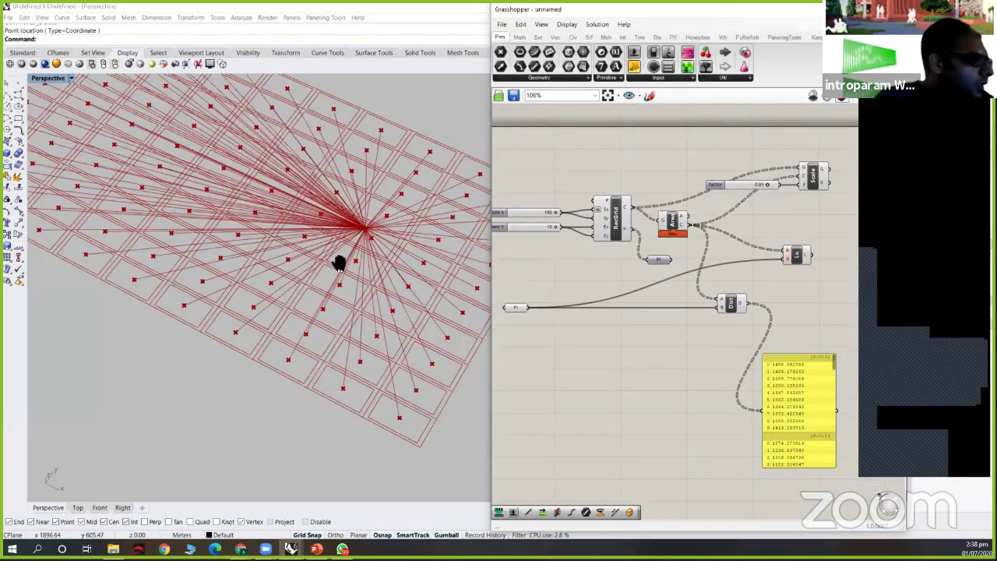
scroll(384, 287, down, 5)
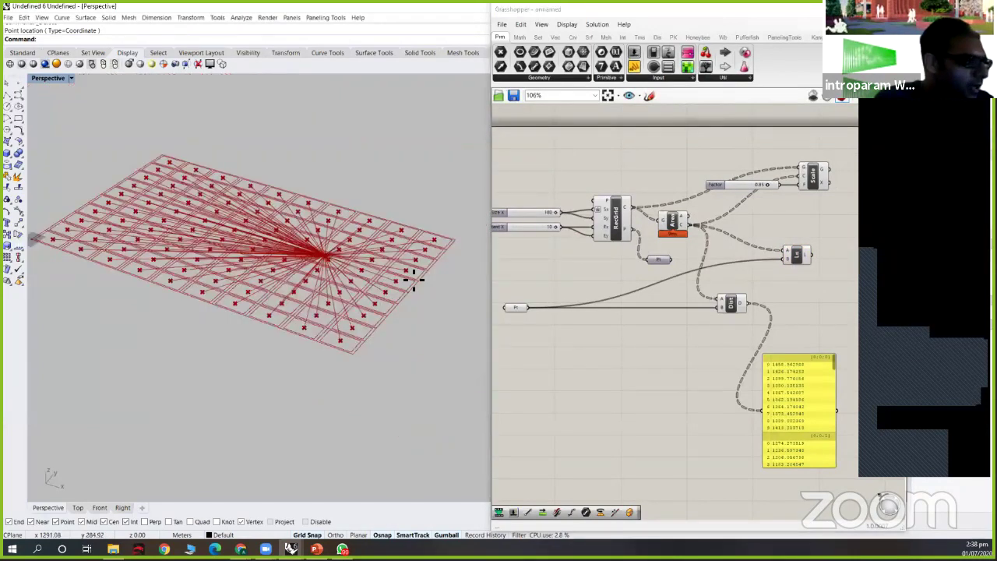
right_drag(416, 269, 345, 282)
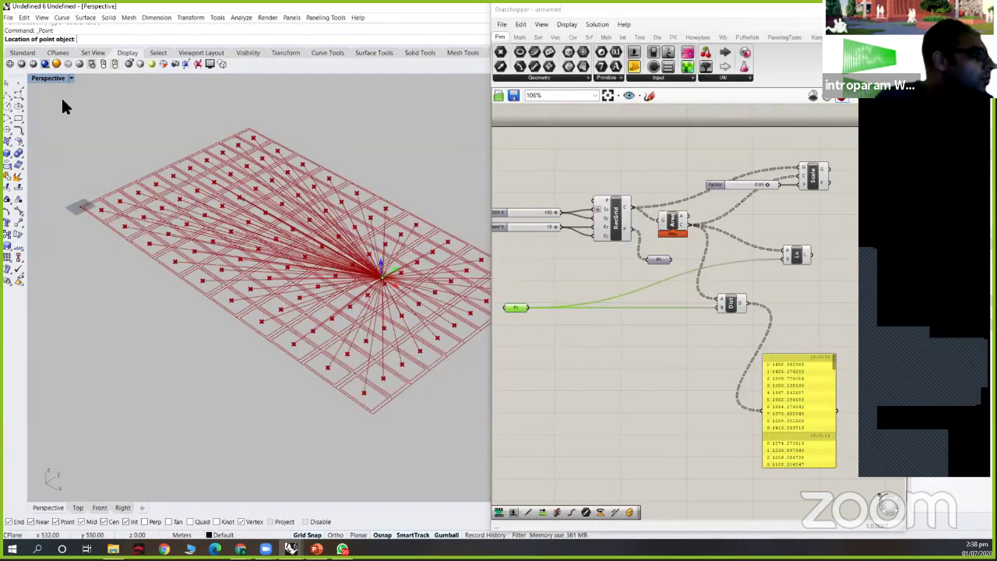
click(380, 274)
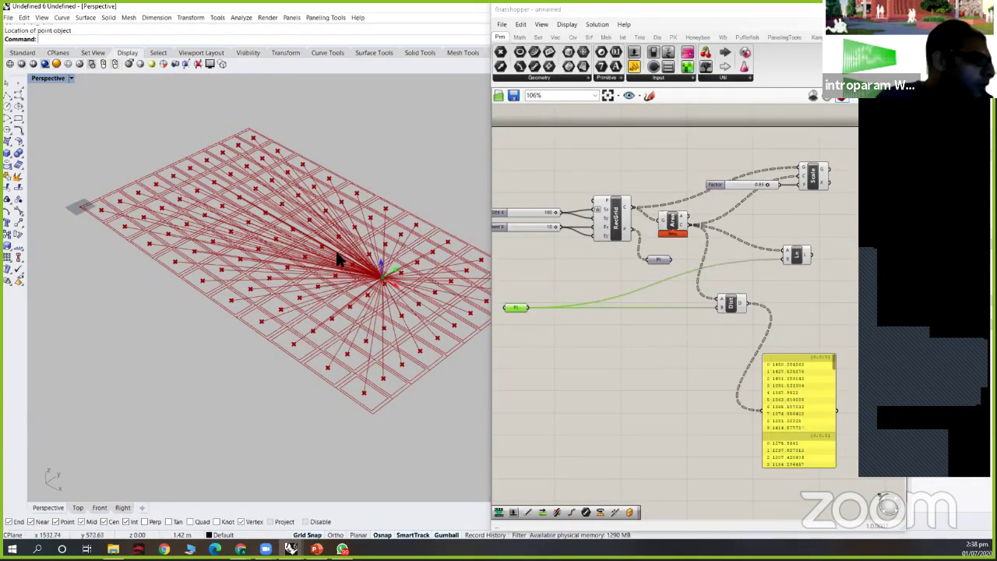
drag(336, 251, 252, 177)
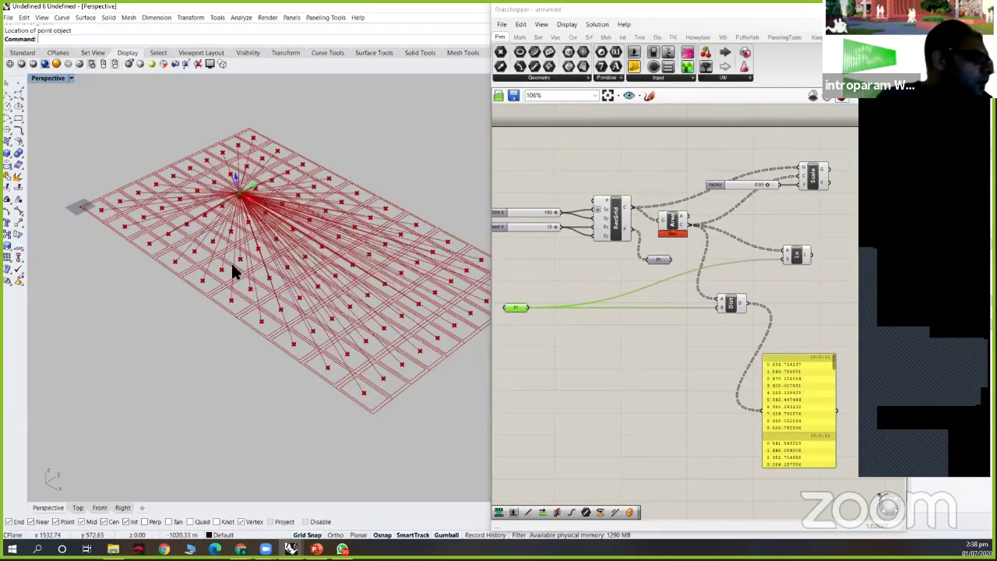
drag(232, 264, 323, 334)
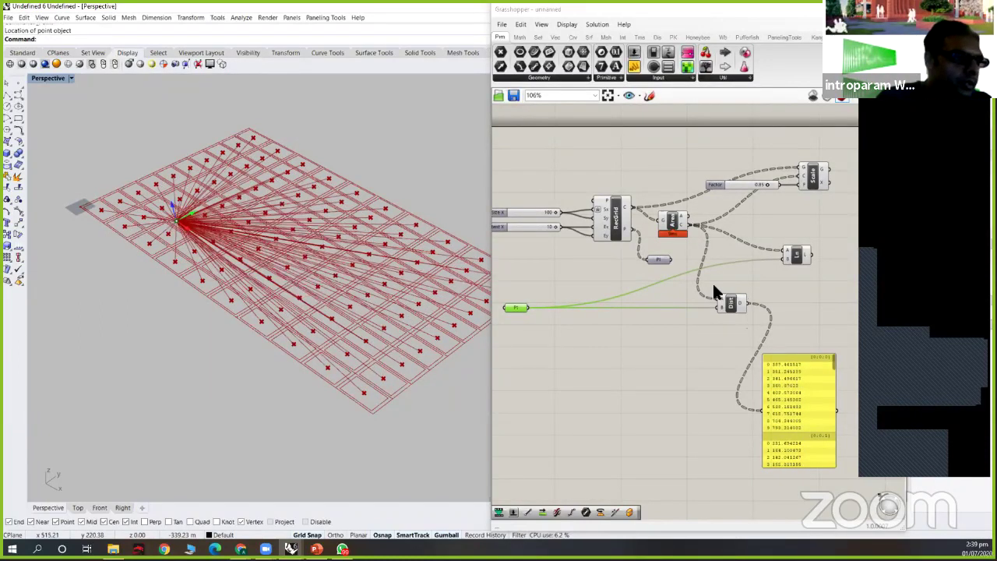
drag(356, 340, 326, 318)
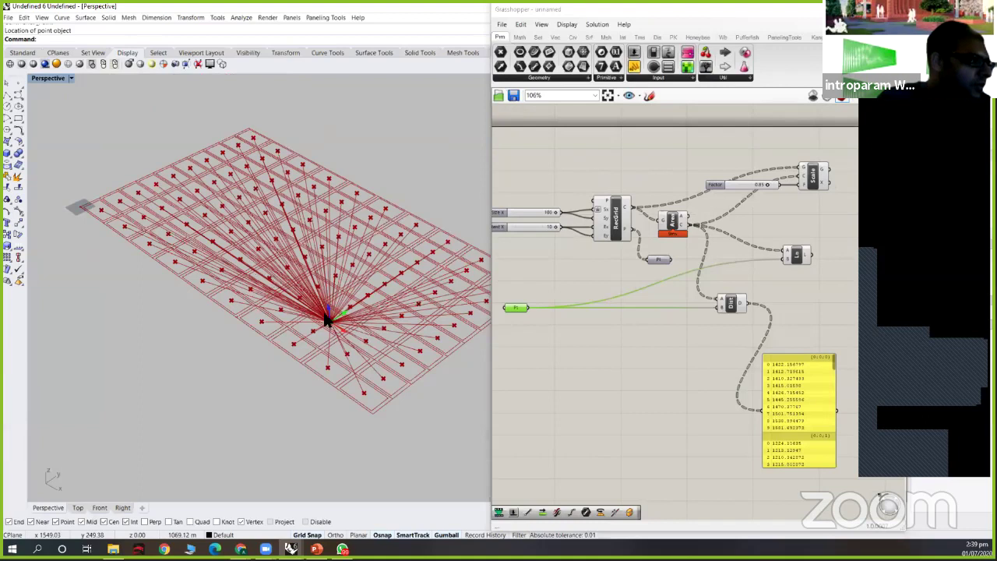
- Delete the Line component that joins the centroids to the attractor point
click(795, 257)
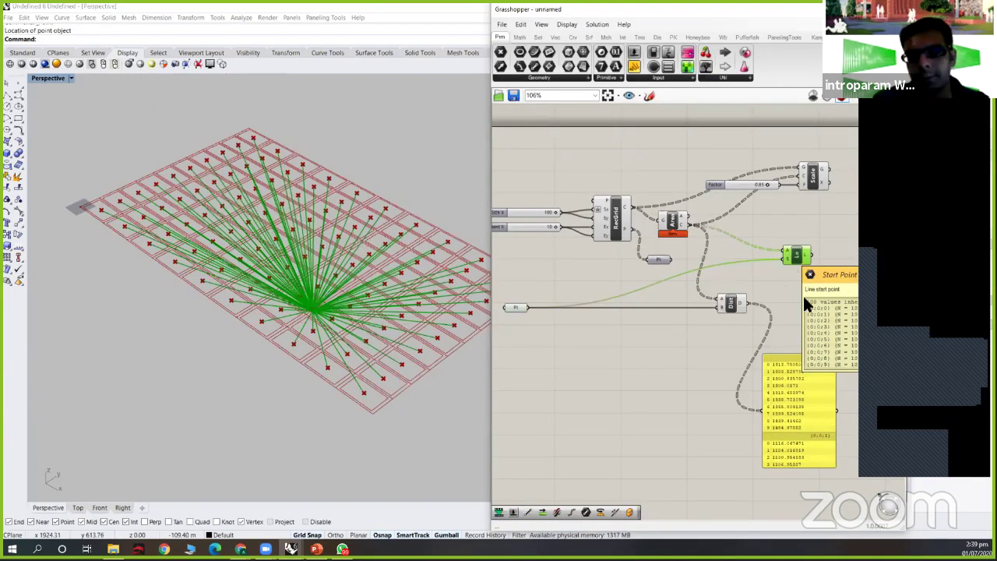
key(Delete)
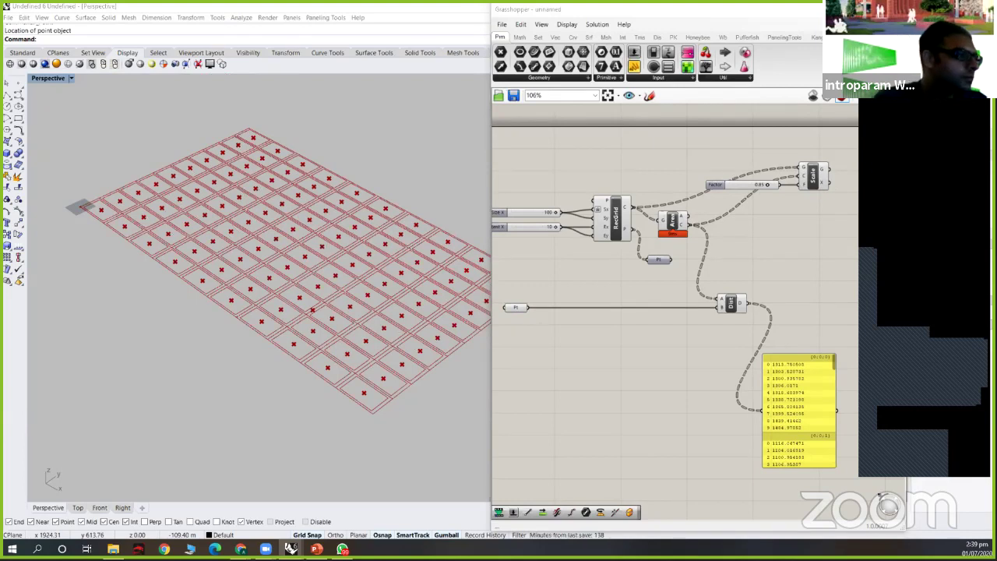
- Turn off the preview of the rectangular grid component so only the scaled cells and centroids are displayed
right_drag(381, 271, 431, 254)
right_drag(563, 280, 598, 295)
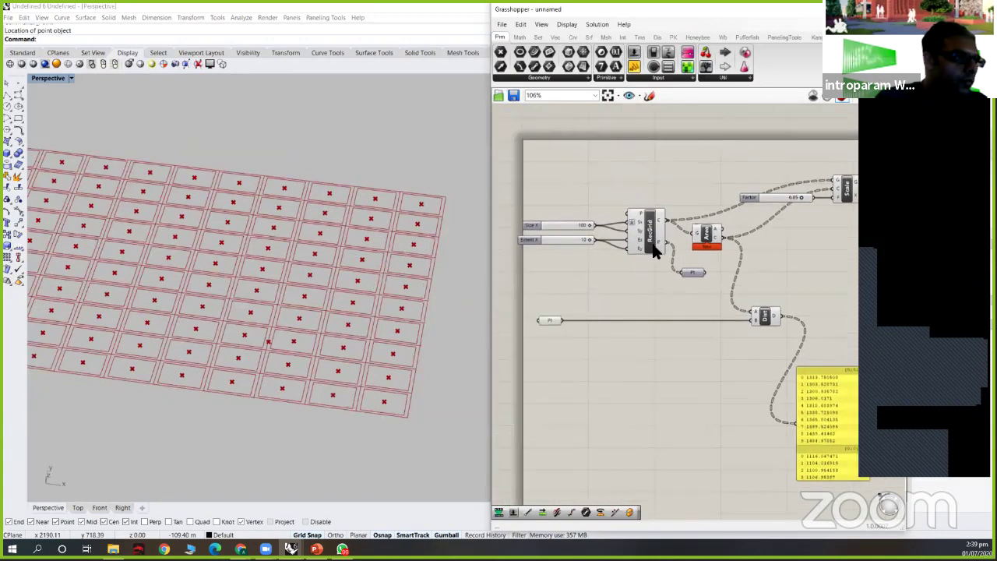
click(654, 244)
middle_click(655, 245)
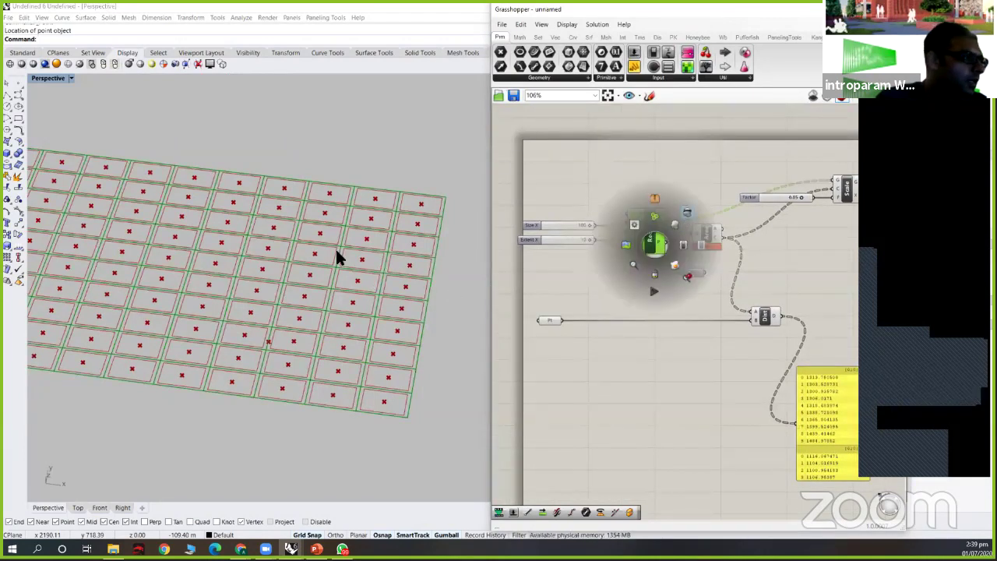
scroll(762, 224, down, 1)
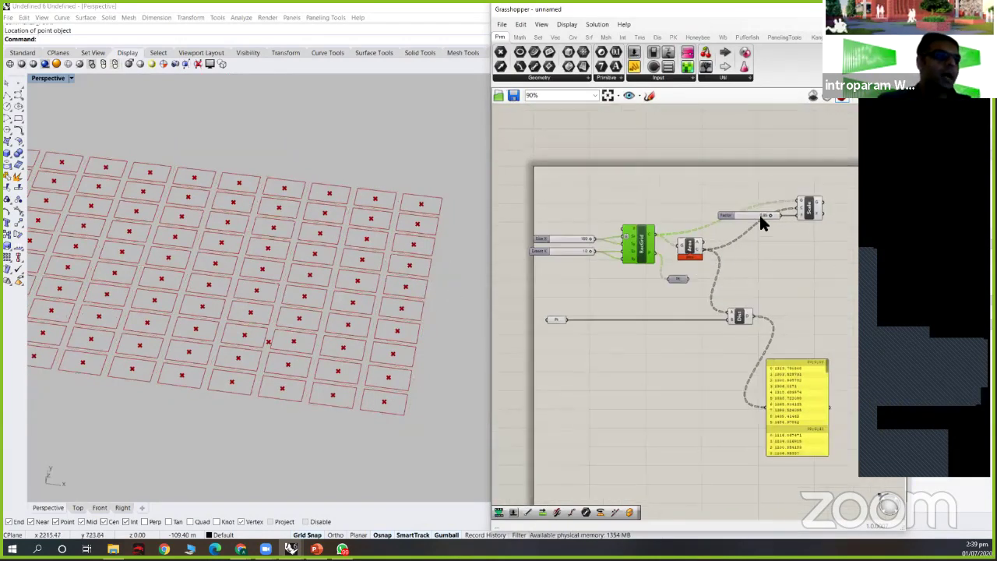
scroll(762, 224, up, 3)
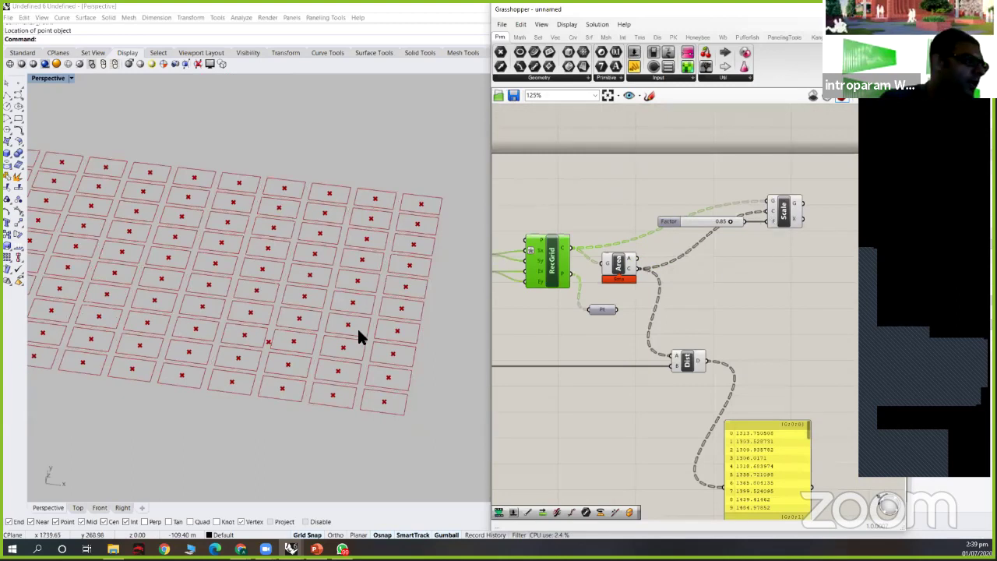
scroll(400, 345, down, 2)
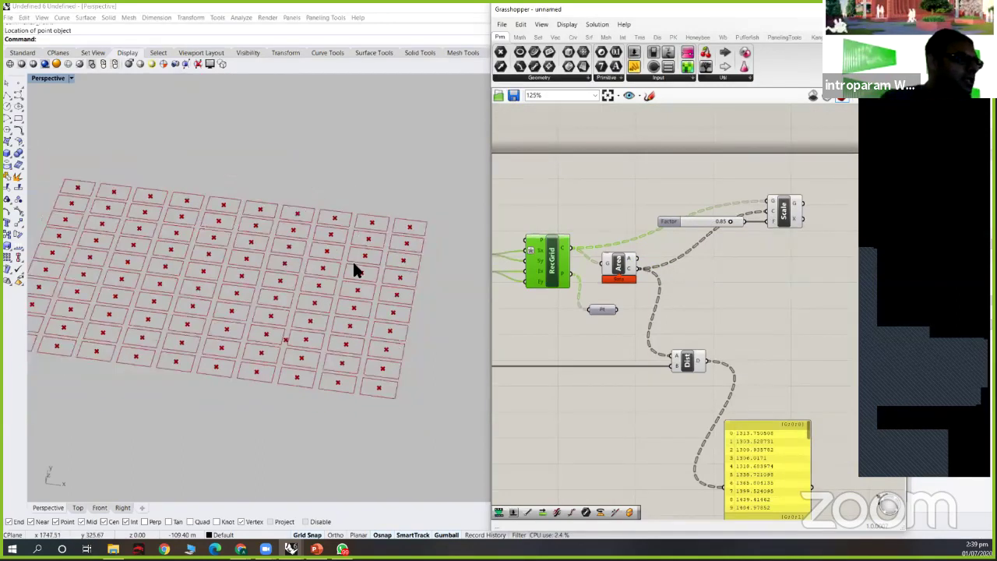
scroll(386, 296, up, 1)
scroll(367, 264, up, 3)
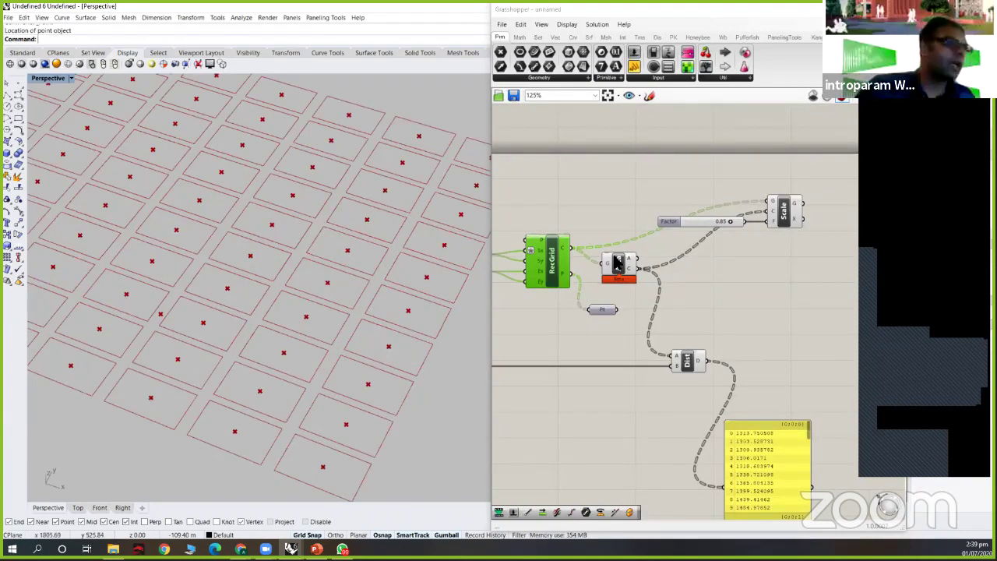
- Show the rectangular grid's preview again to compare it with the scaled cells, and undo that preview change
middle_click(548, 256)
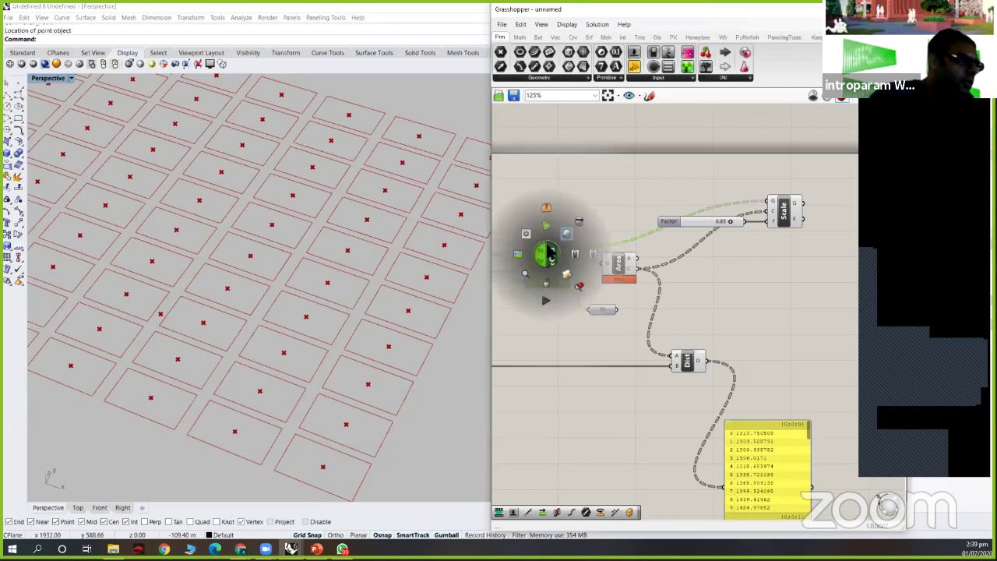
click(550, 254)
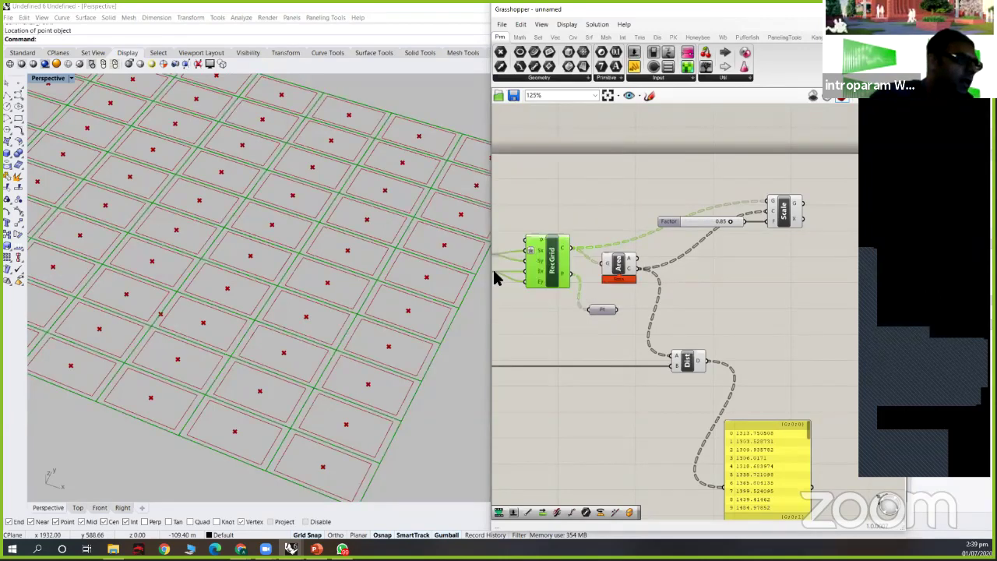
key(ctrl+z)
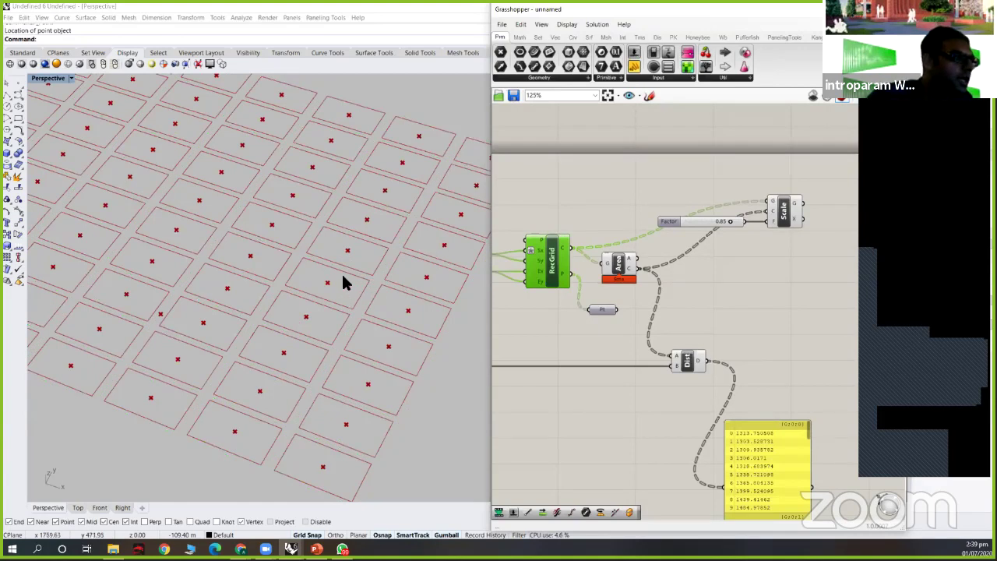
- Examine the scaled cells and their centroids around the attractor point from different angles and distances
scroll(355, 295, down, 2)
mouse_move(354, 290)
right_down()
mouse_move(363, 301)
mouse_move(338, 297)
right_up()
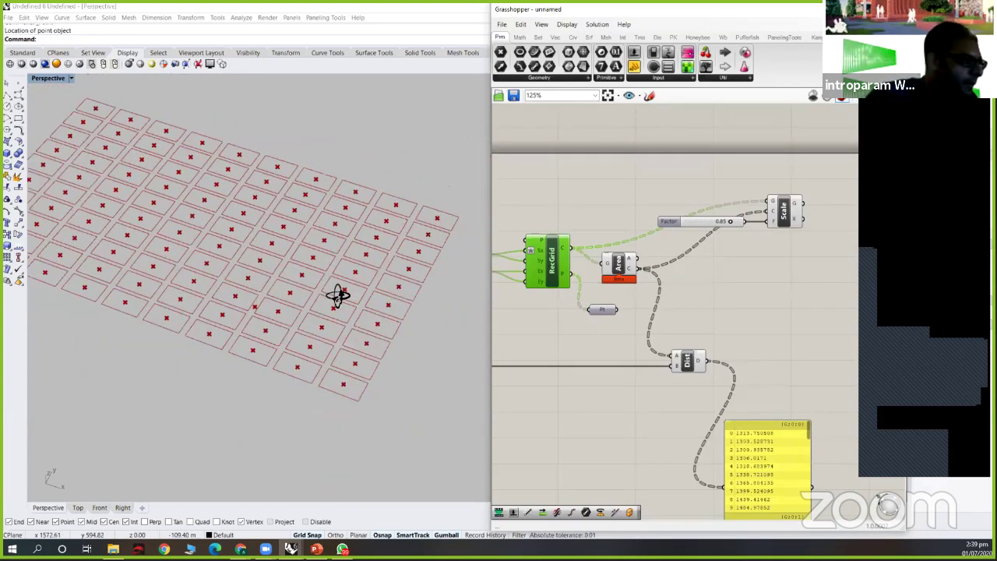
right_drag(258, 257, 308, 321)
scroll(309, 321, down, 1)
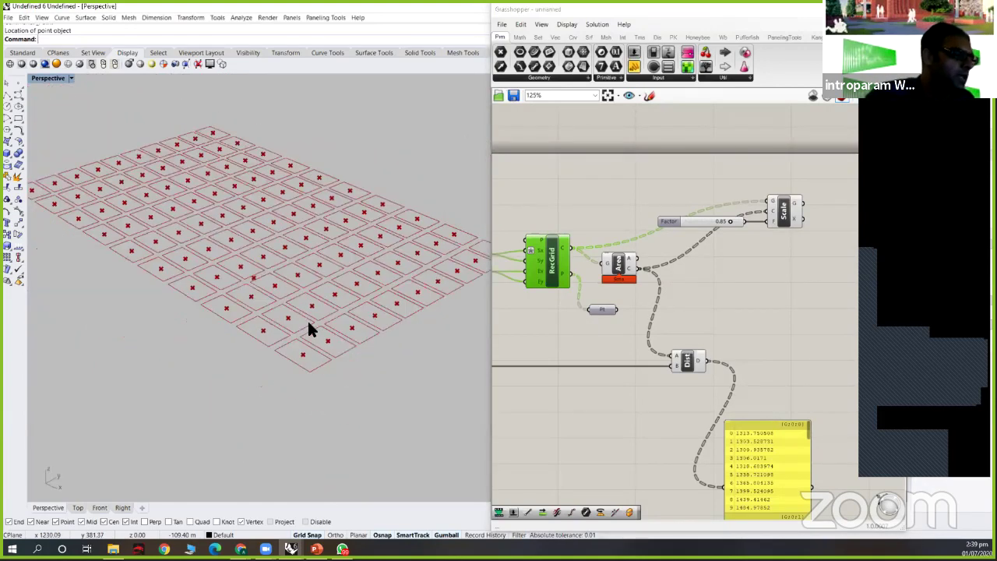
scroll(309, 321, down, 1)
scroll(308, 329, up, 1)
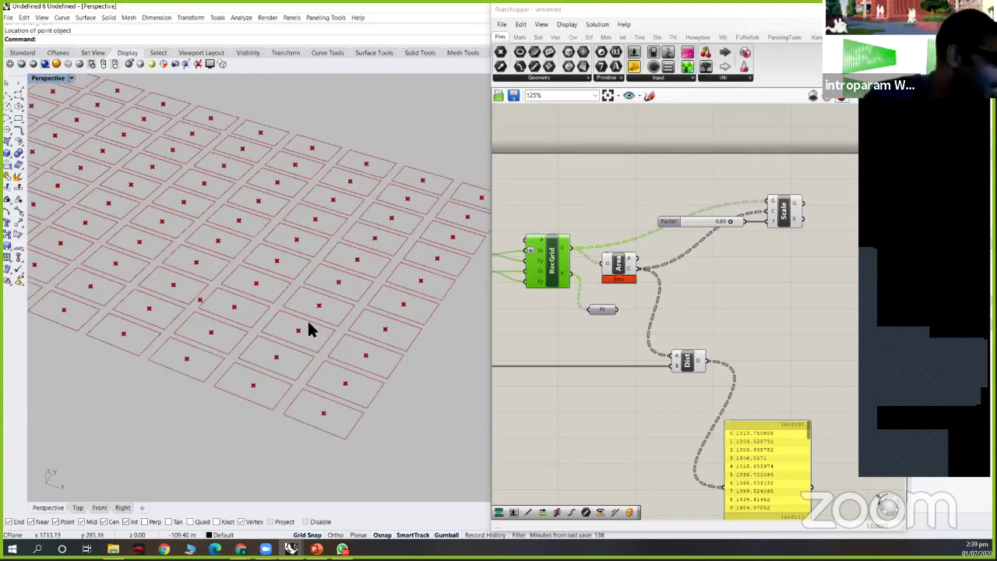
scroll(348, 280, down, 1)
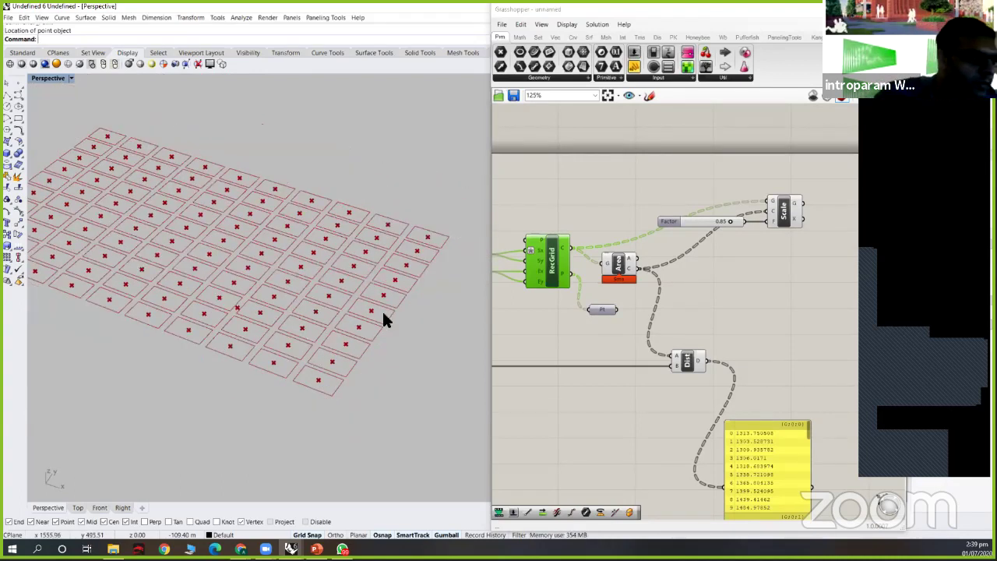
- Nudge the distance panel down below the Distance component, and select the Scale component to highlight the scaled rectangles
scroll(704, 252, down, 1)
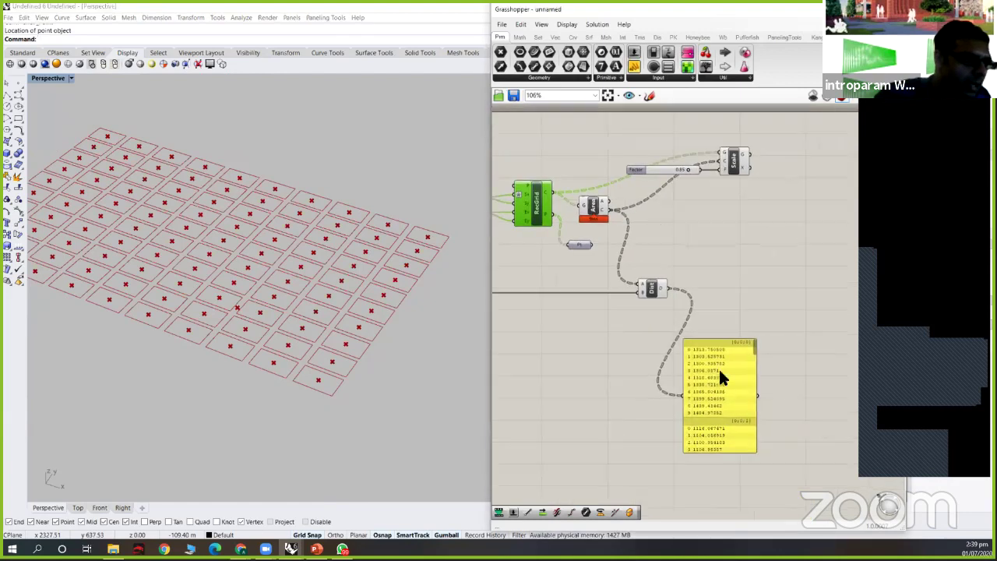
click(717, 392)
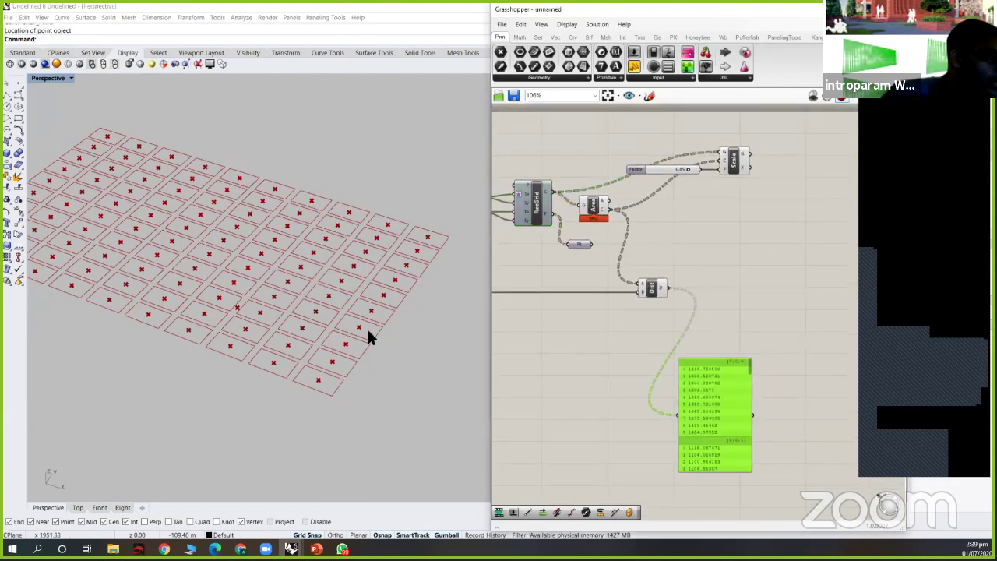
right_drag(367, 334, 403, 282)
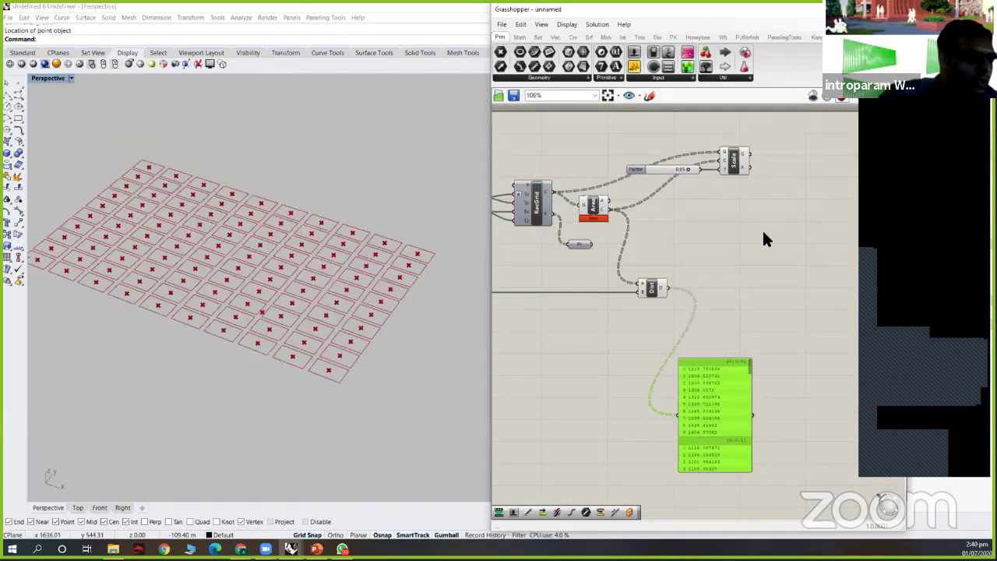
right_drag(763, 232, 696, 264)
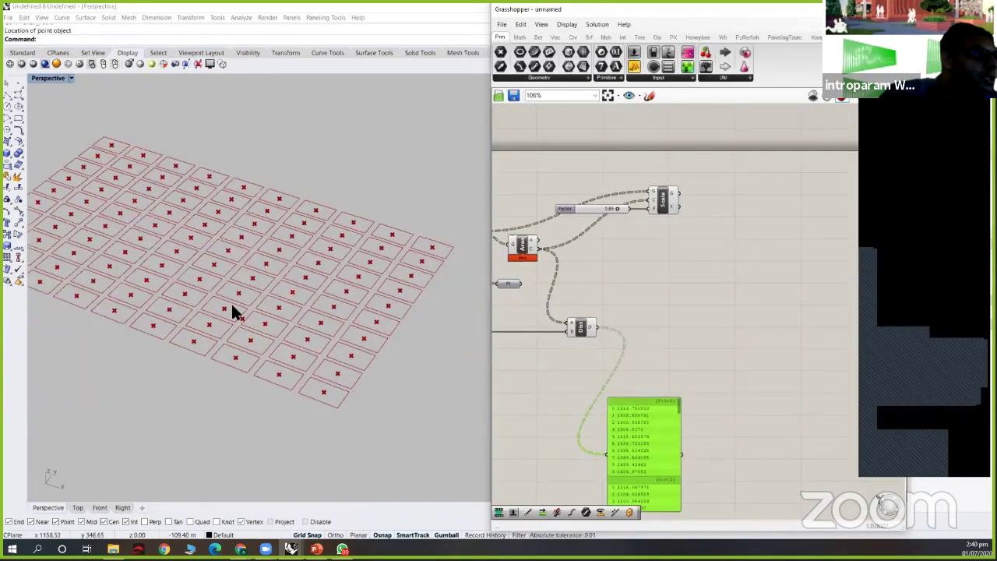
click(661, 202)
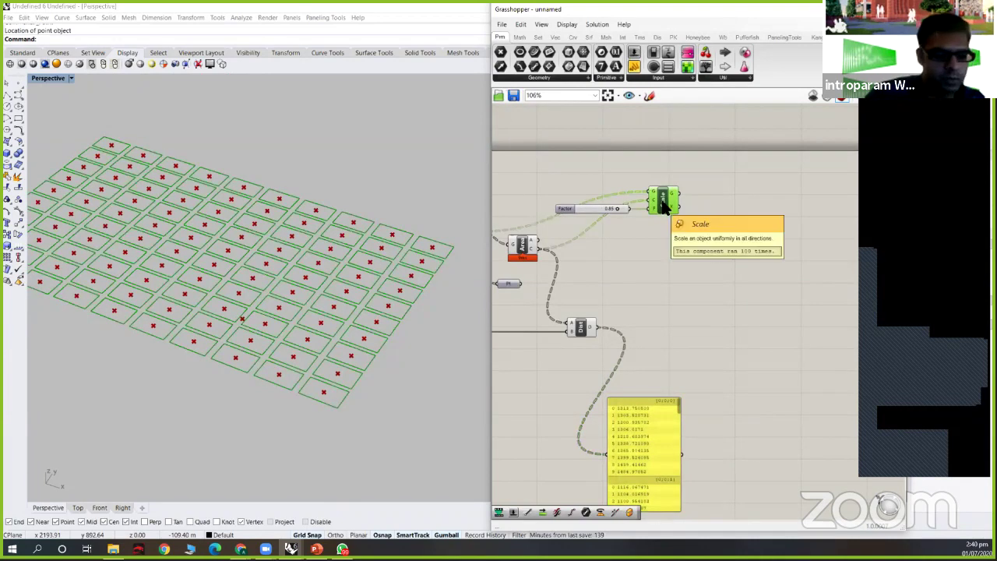
alt+drag(662, 201, 826, 244)
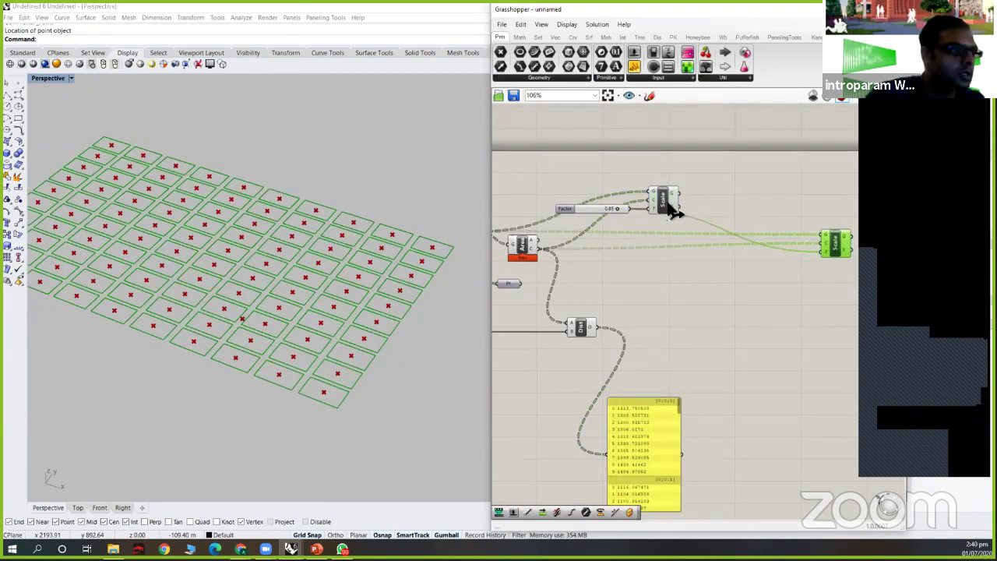
drag(691, 201, 543, 255)
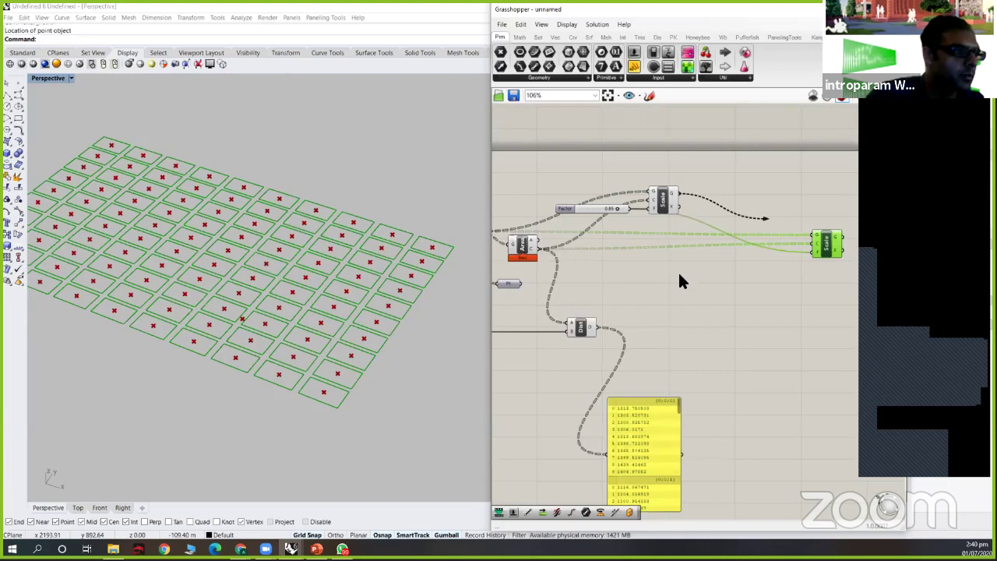
drag(681, 281, 813, 236)
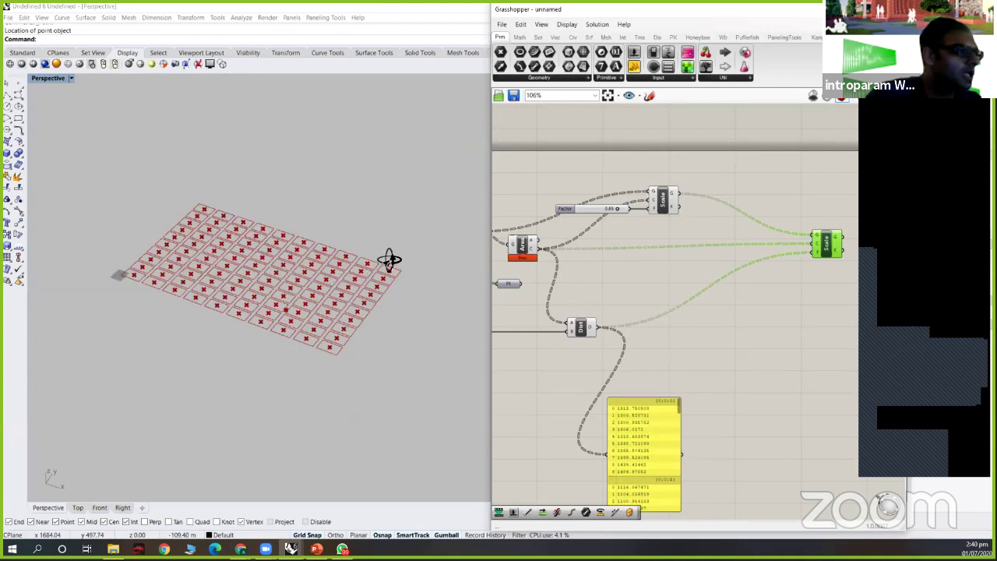
scroll(335, 281, down, 10)
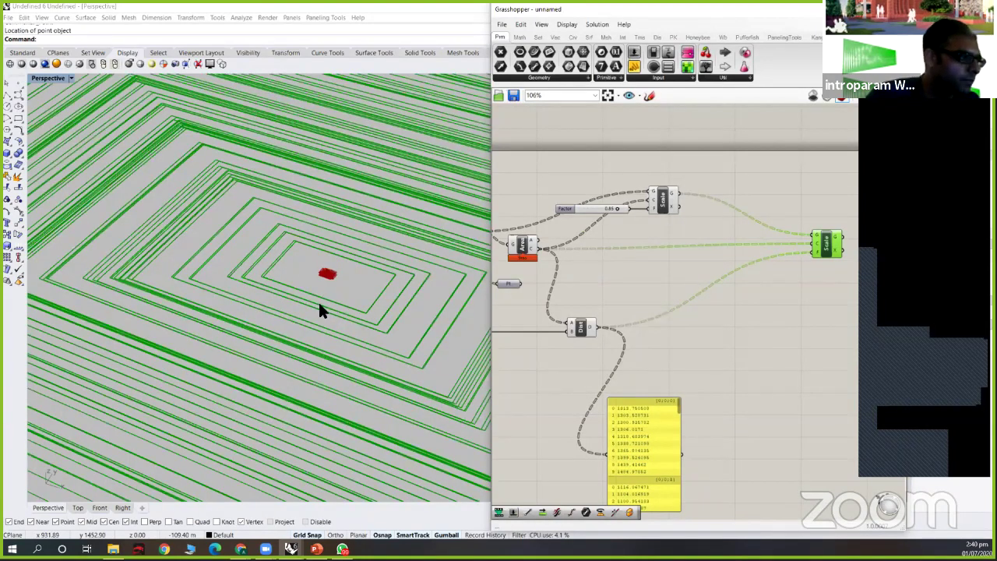
scroll(321, 311, up, 10)
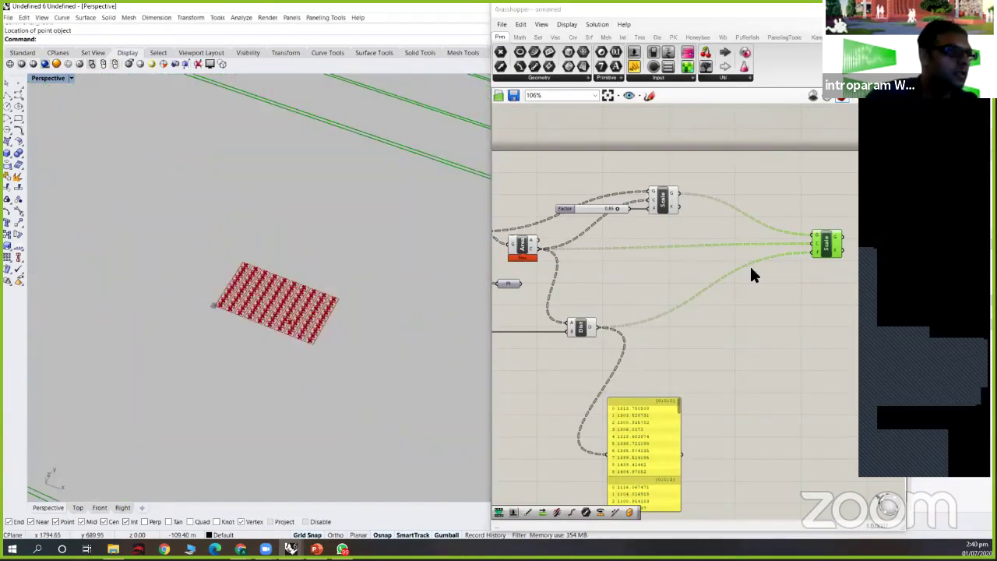
key(Delete)
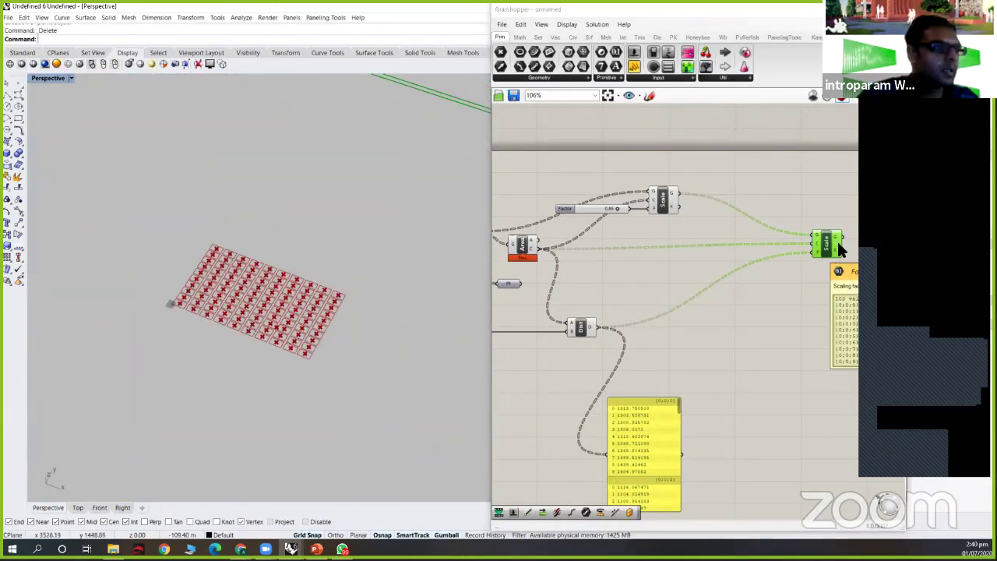
click(823, 254)
key(Delete)
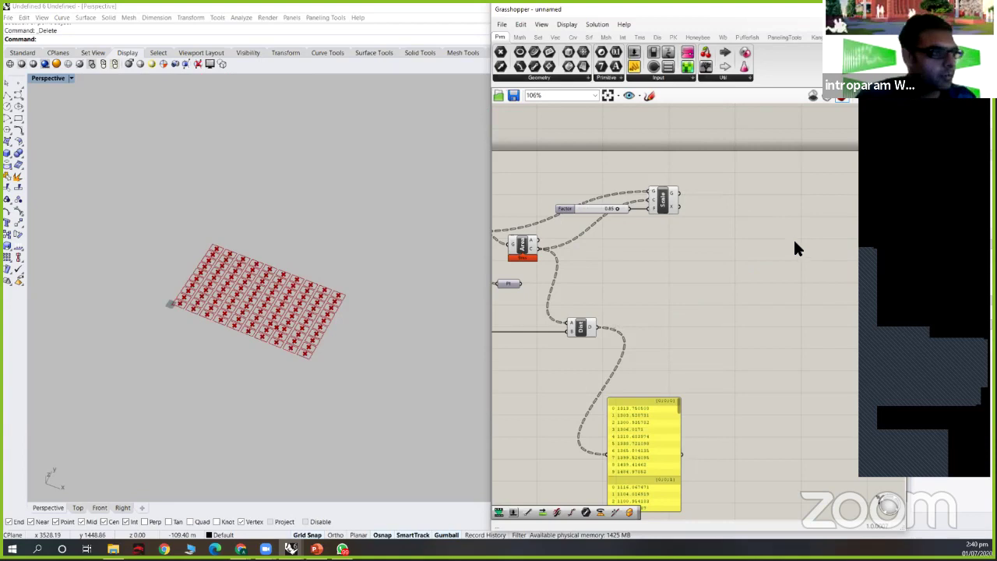
- Add a second Scale component and feed the first Scale's geometry output into its geometry input
double_click(795, 245)
text(scale)
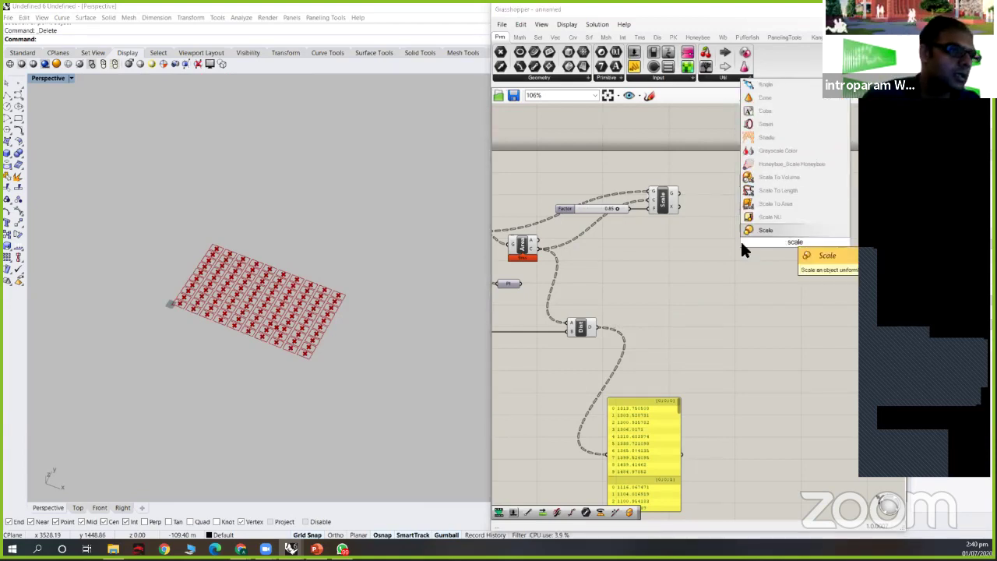
key(Return)
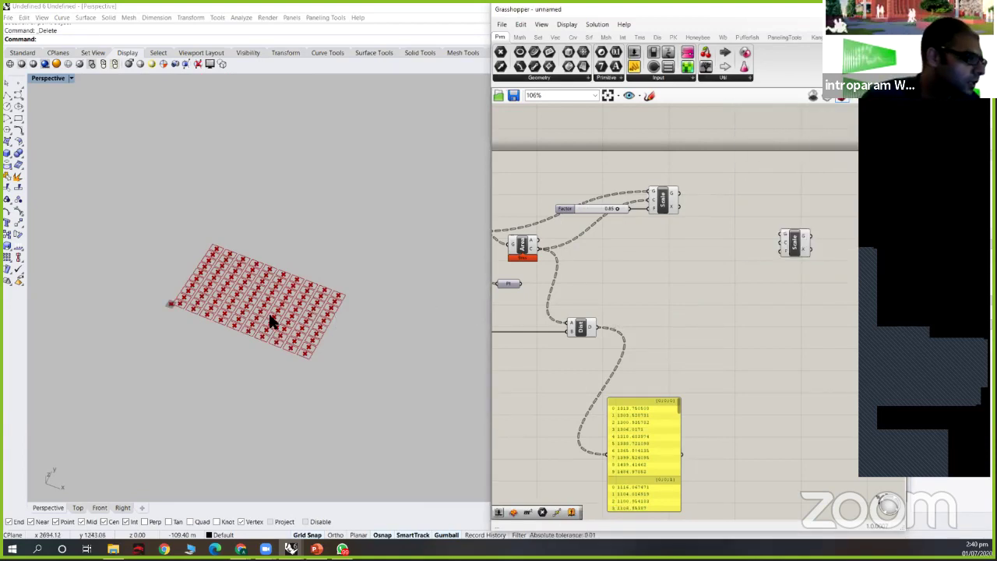
scroll(269, 322, up, 3)
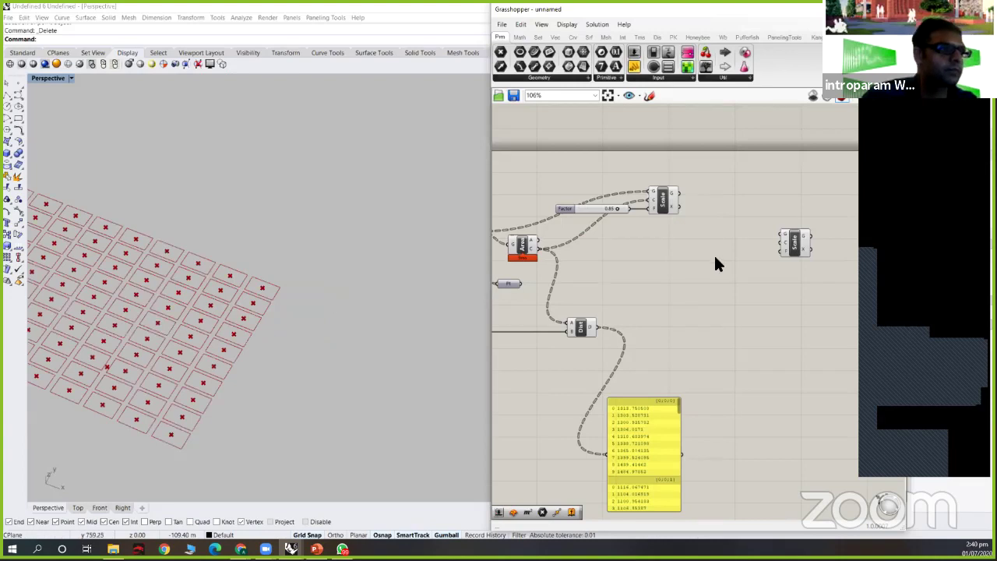
drag(680, 192, 754, 185)
drag(703, 267, 782, 235)
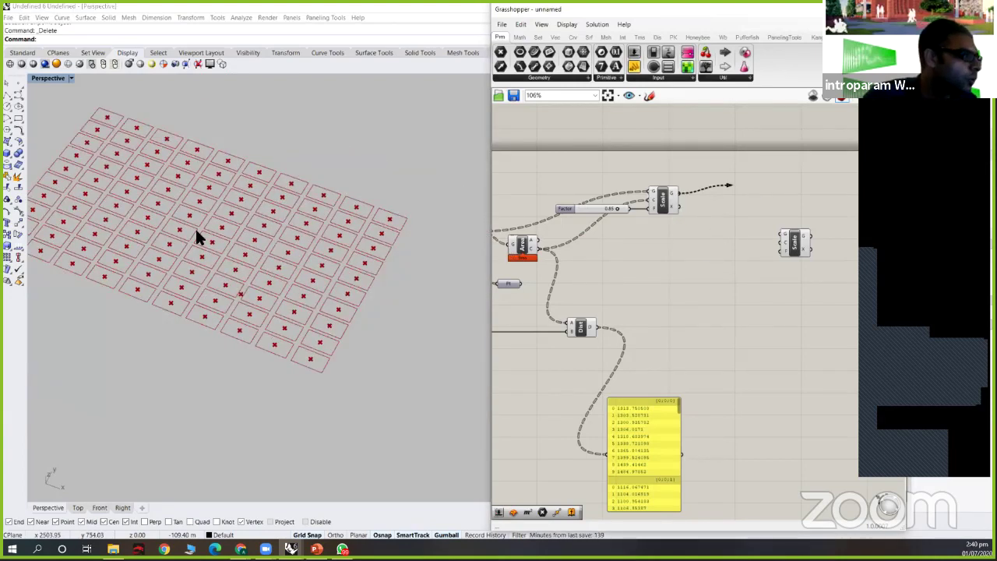
- Connect the Area centroids to the second Scale's center input and the Distance output to its factor input
shift+right_drag(482, 262, 537, 226)
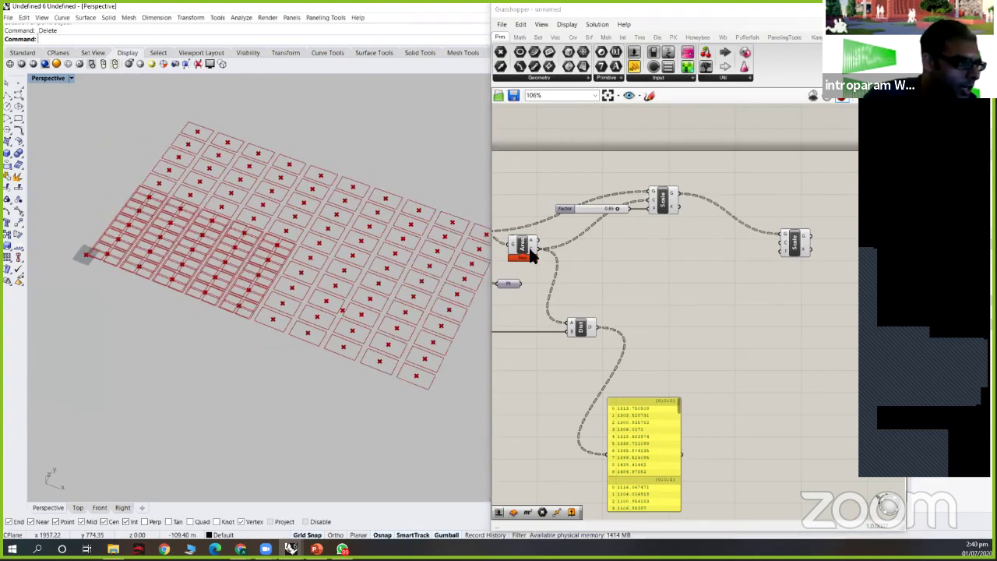
drag(536, 249, 795, 244)
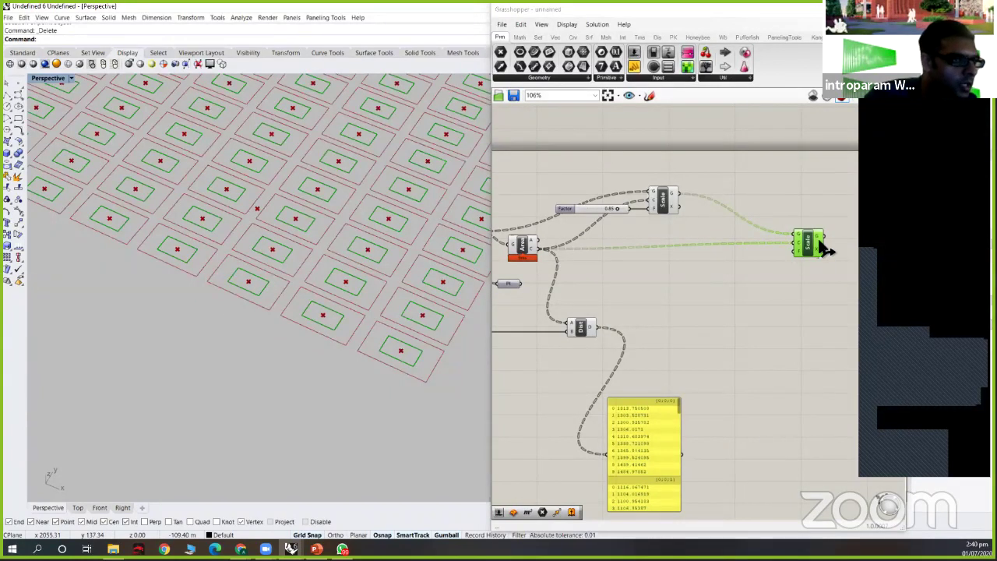
drag(799, 259, 795, 251)
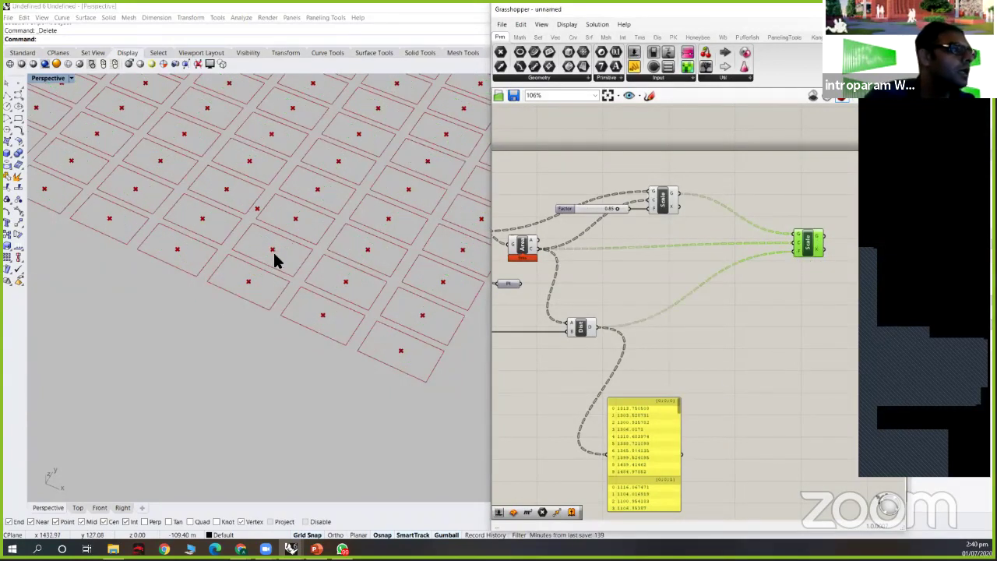
- Examine the rectangles scaled by the raw distances, together with the distance values in the panel
scroll(272, 251, down, 3)
scroll(276, 254, down, 5)
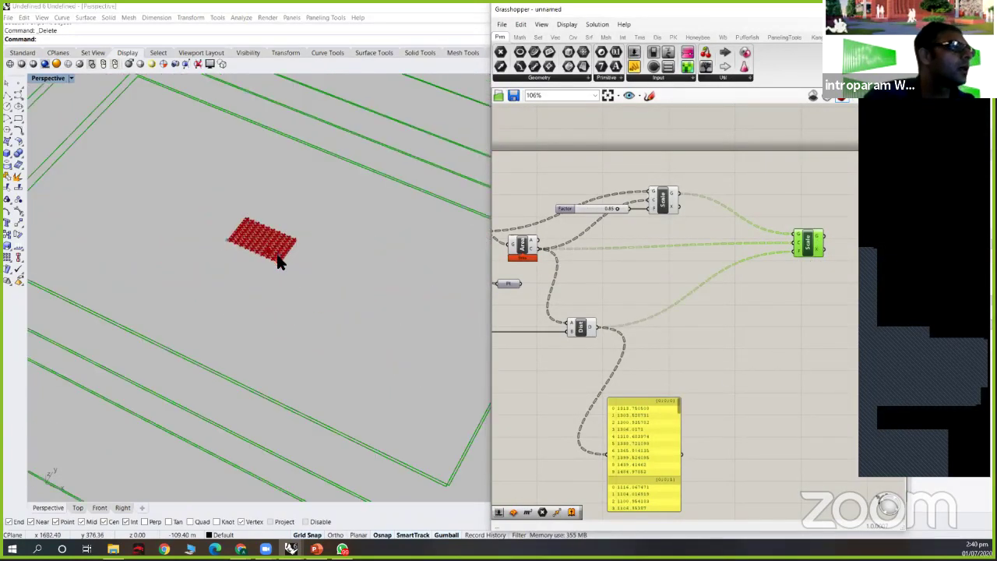
scroll(359, 310, up, 2)
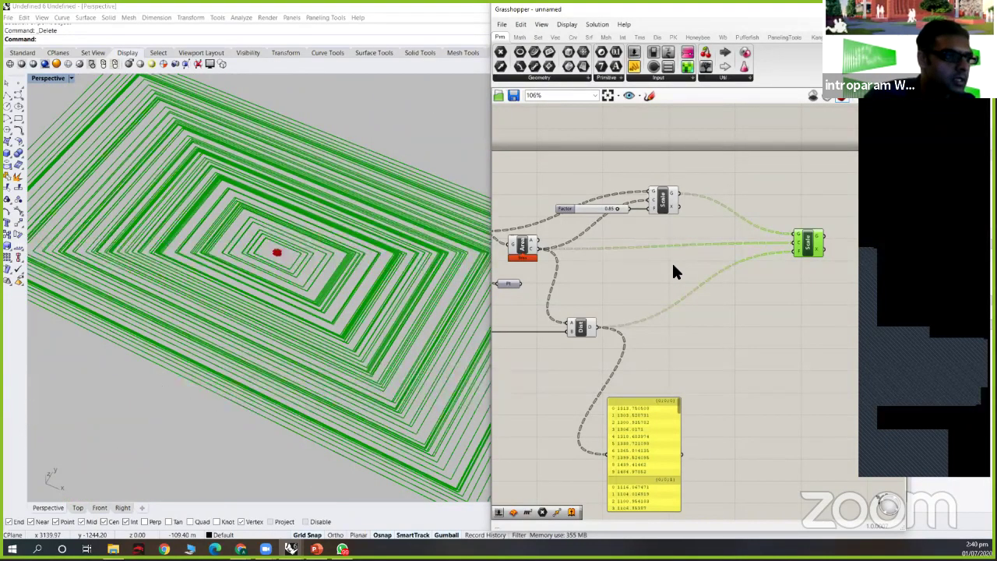
scroll(676, 286, up, 2)
click(678, 285)
scroll(693, 286, up, 2)
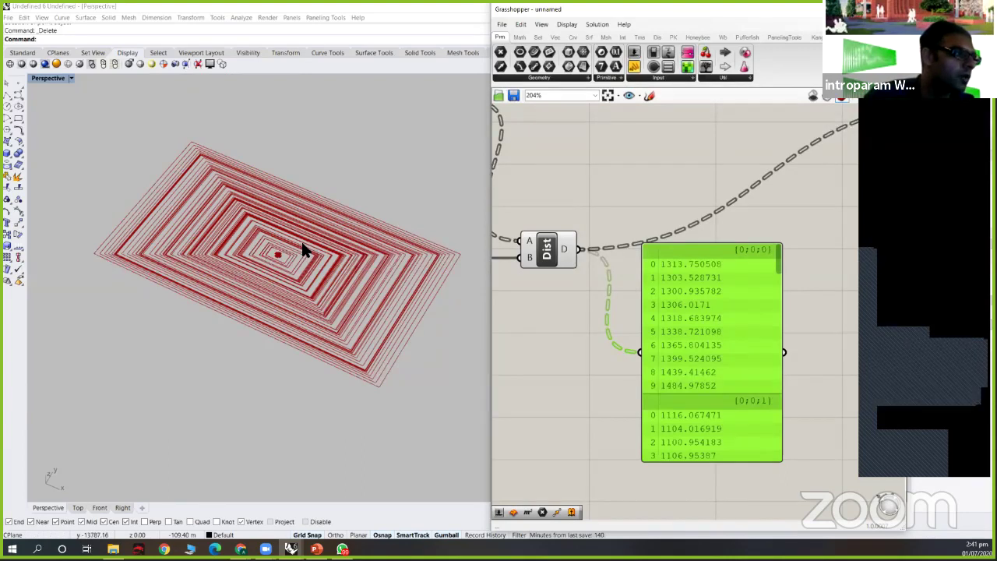
scroll(331, 229, up, 2)
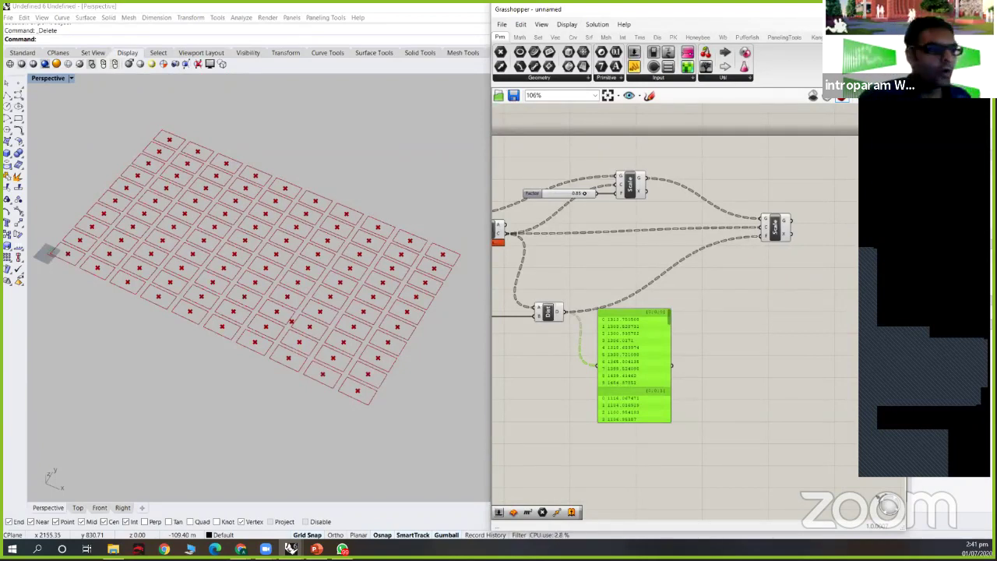
- Move the distance panel further below the Distance component to free space beside its output
drag(653, 348, 636, 376)
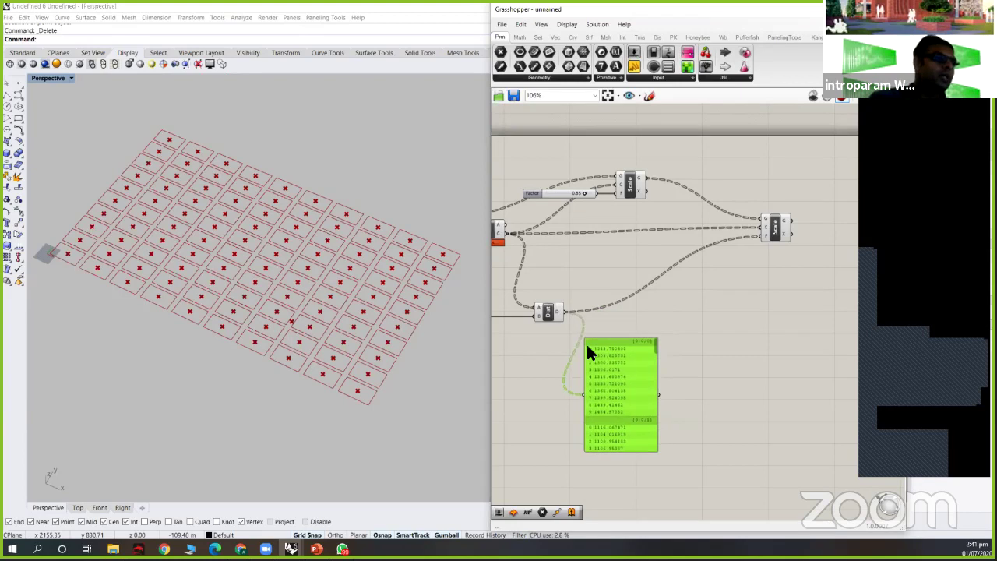
scroll(574, 327, up, 2)
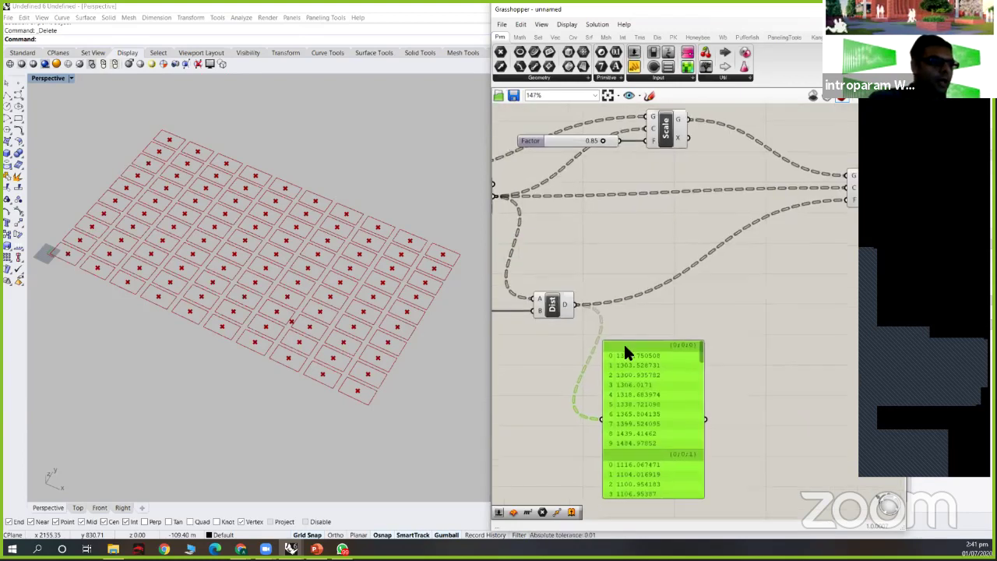
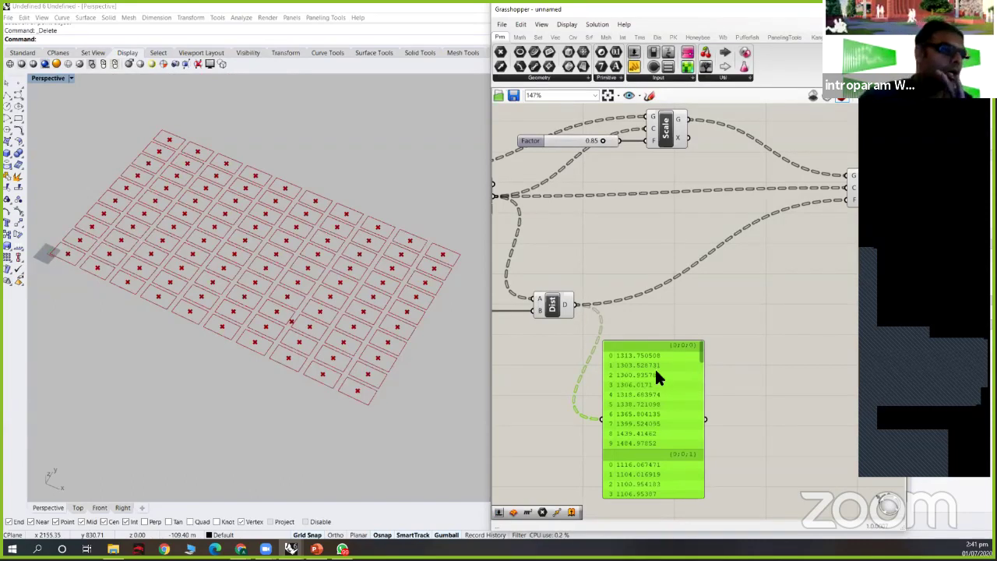
drag(657, 378, 598, 408)
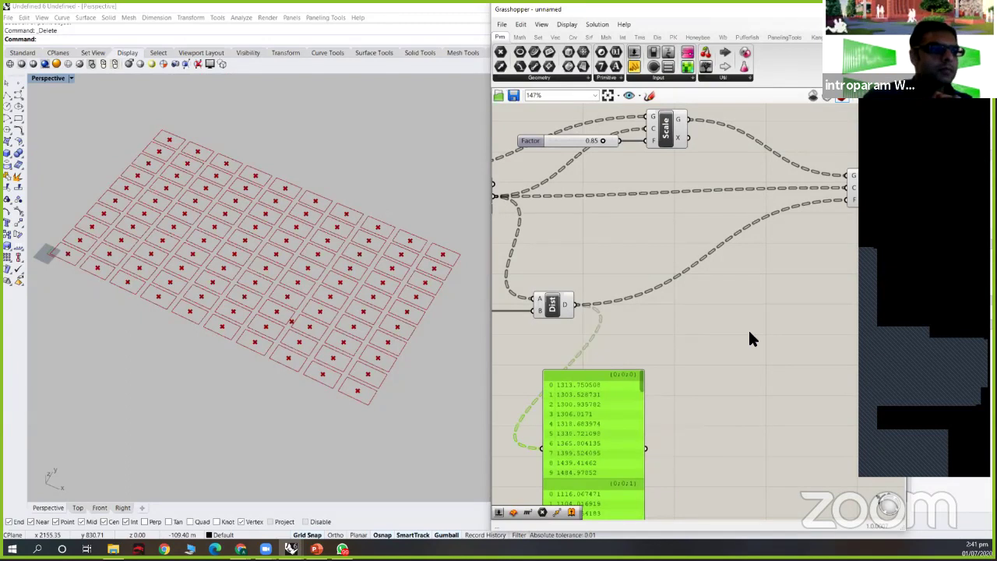
- Add a Remap Numbers component between the Distance component and the second Scale component
double_click(751, 337)
text(remap)
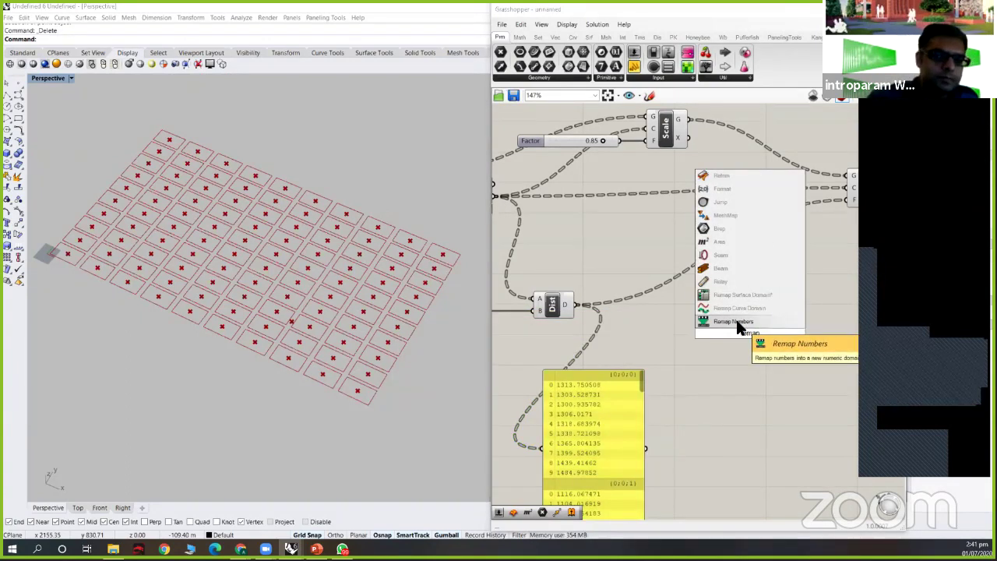
click(736, 321)
drag(748, 331, 772, 313)
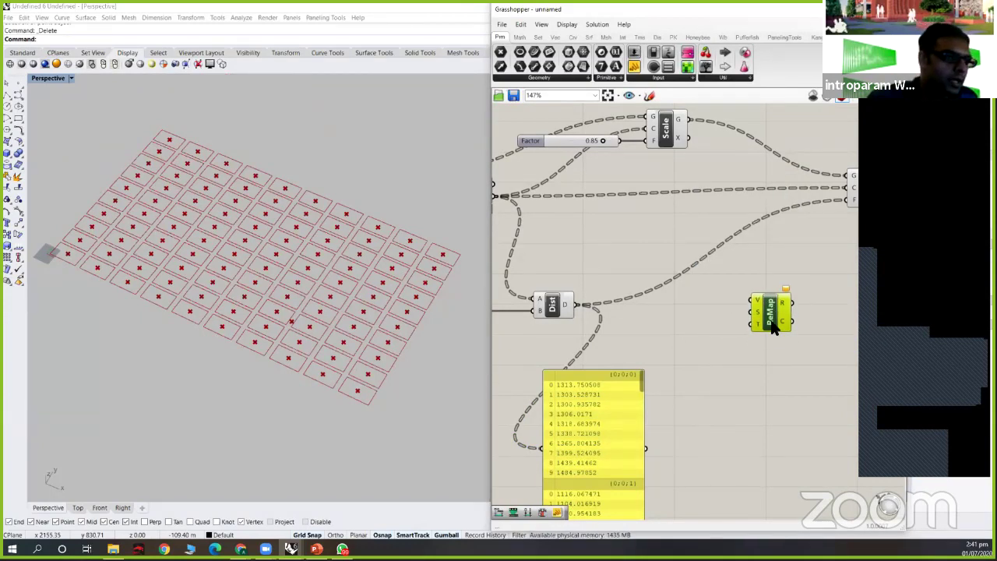
drag(769, 313, 771, 322)
- Connect the Distance output to the value input of the Remap Numbers component
scroll(761, 312, up, 3)
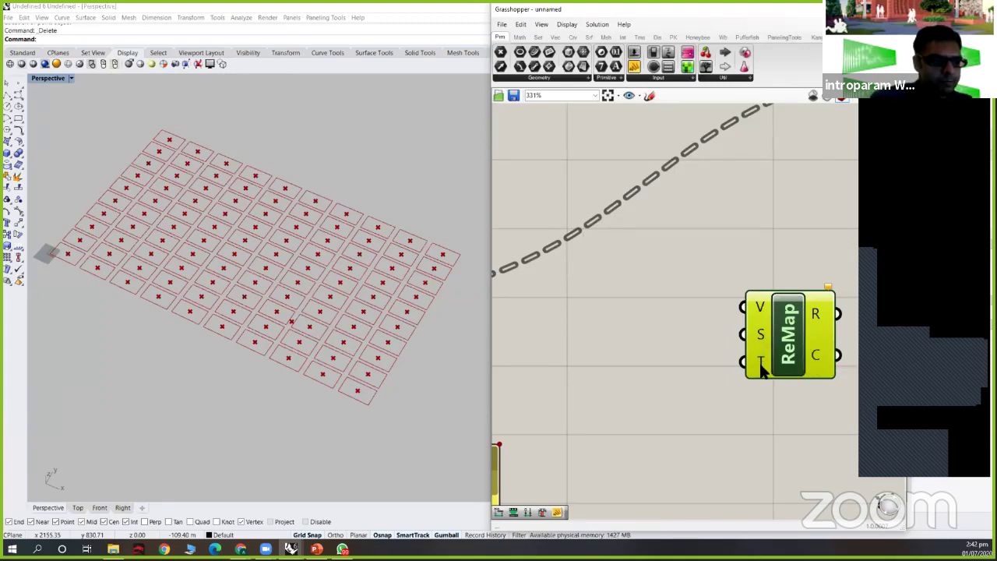
scroll(807, 314, down, 5)
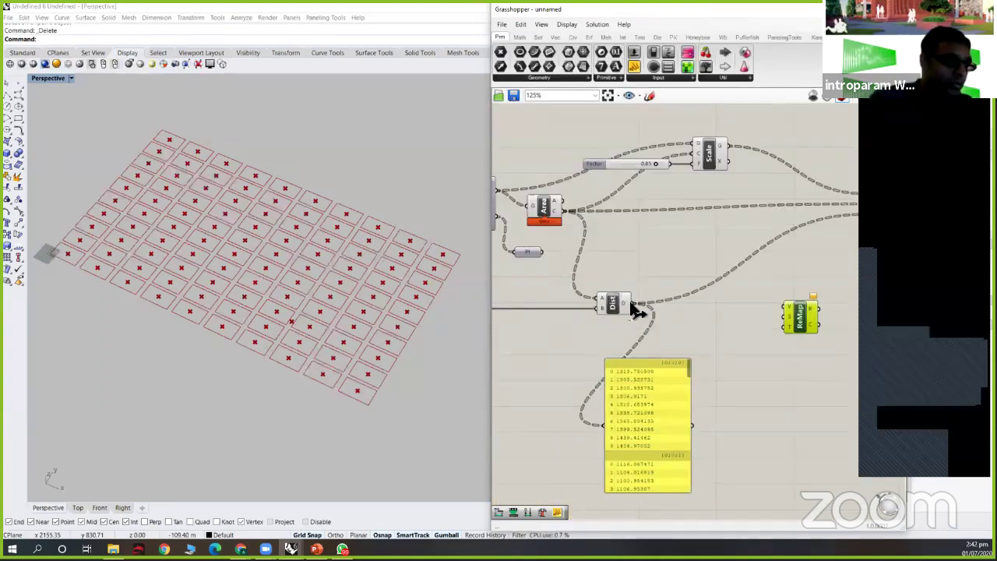
drag(629, 301, 817, 313)
- Examine the value, source and target inputs of the Remap Numbers component and its connection to the distances
scroll(818, 316, up, 5)
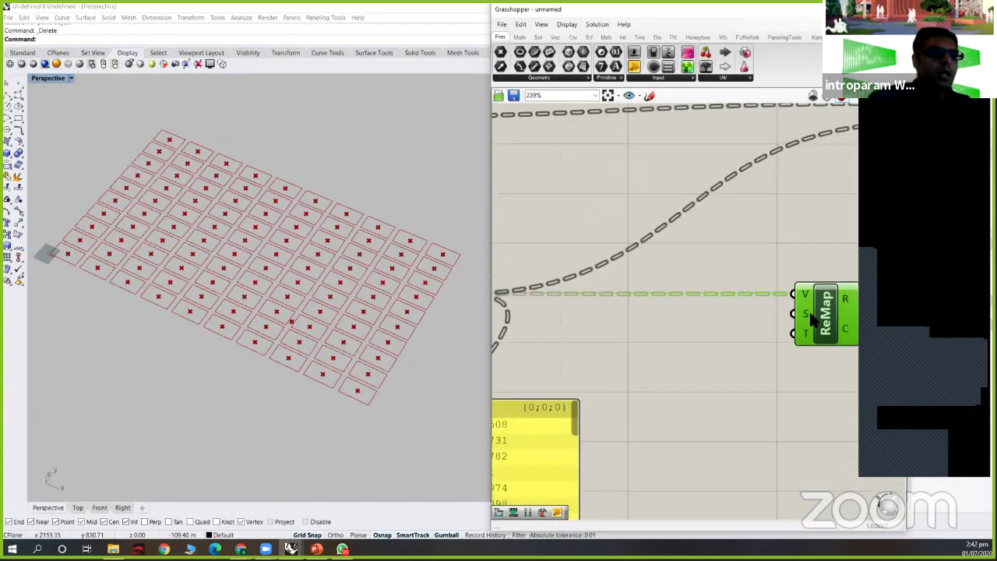
scroll(816, 331, up, 2)
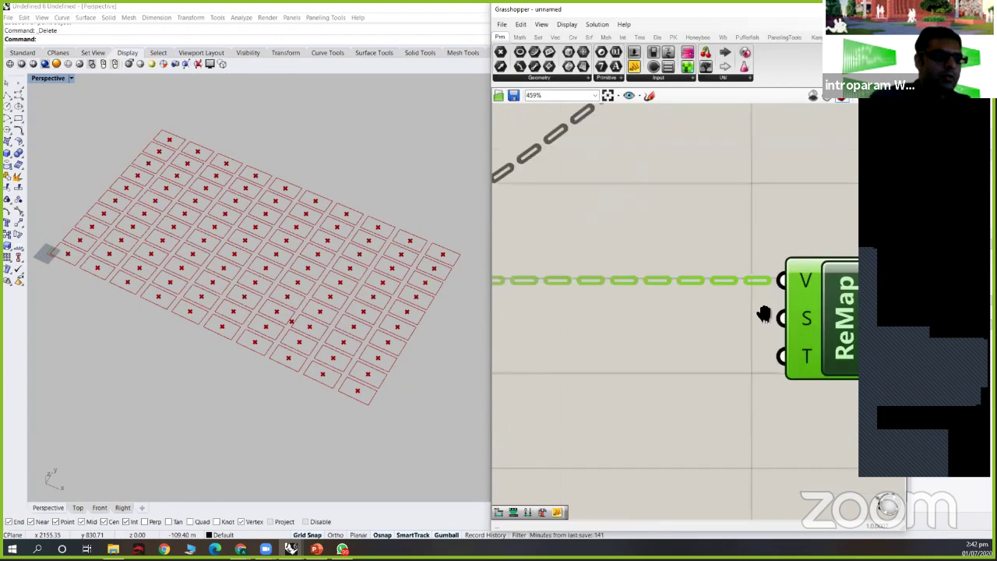
right_drag(803, 320, 733, 318)
mouse_move(732, 316)
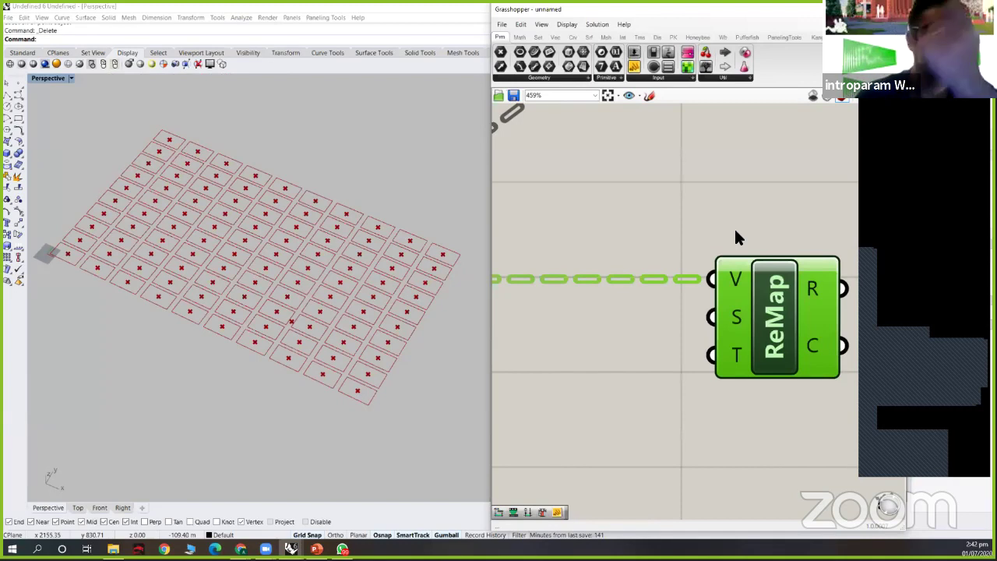
scroll(748, 257, down, 5)
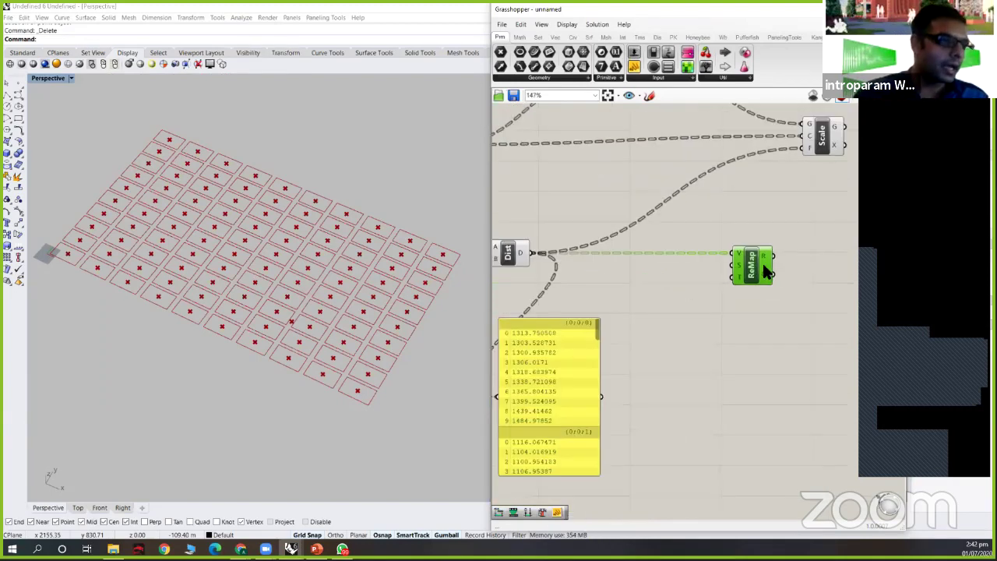
scroll(766, 270, up, 3)
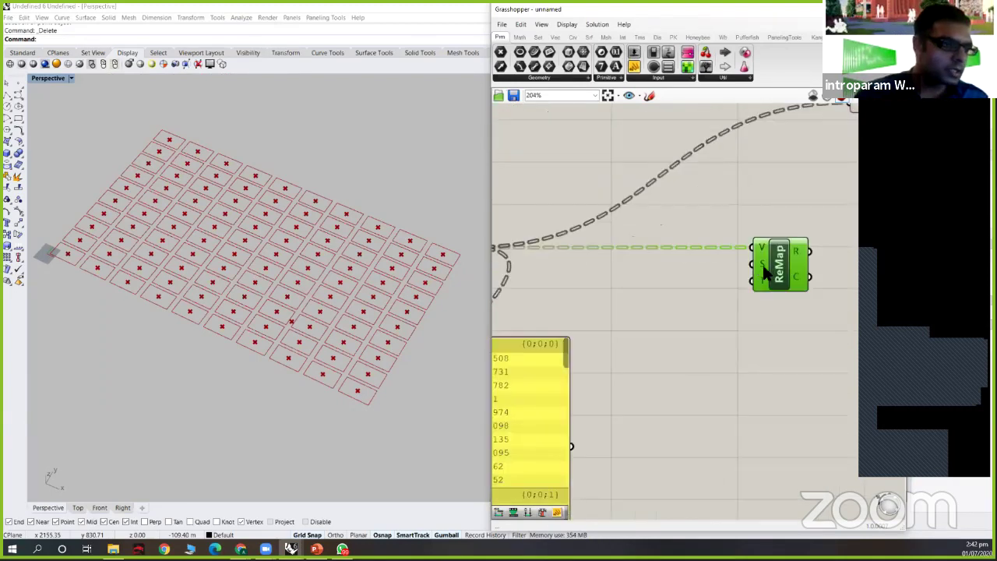
scroll(685, 311, down, 2)
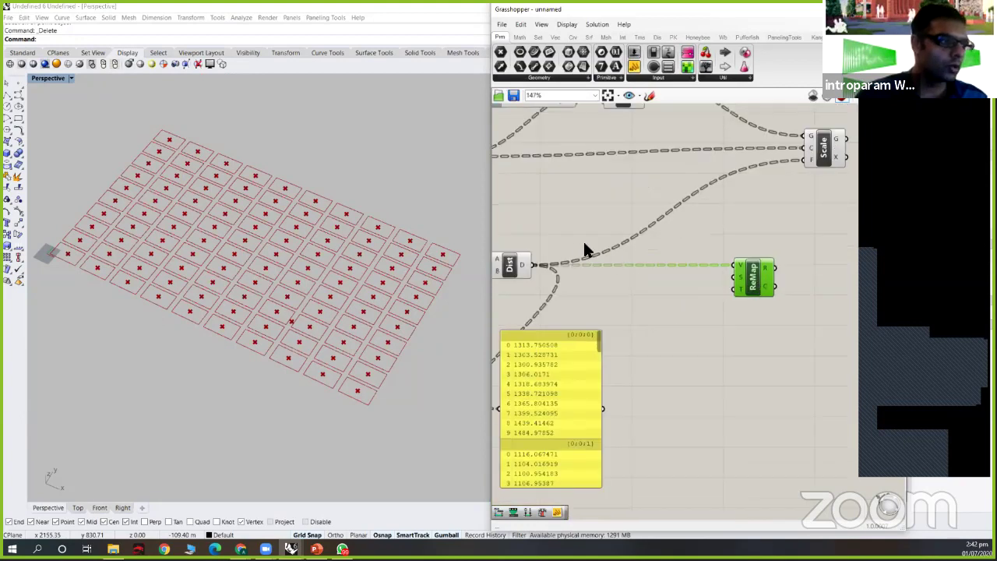
- Add a Flatten Tree component between the Distance component and its panel, and connect the Distance output to its tree input
right_drag(522, 262, 600, 240)
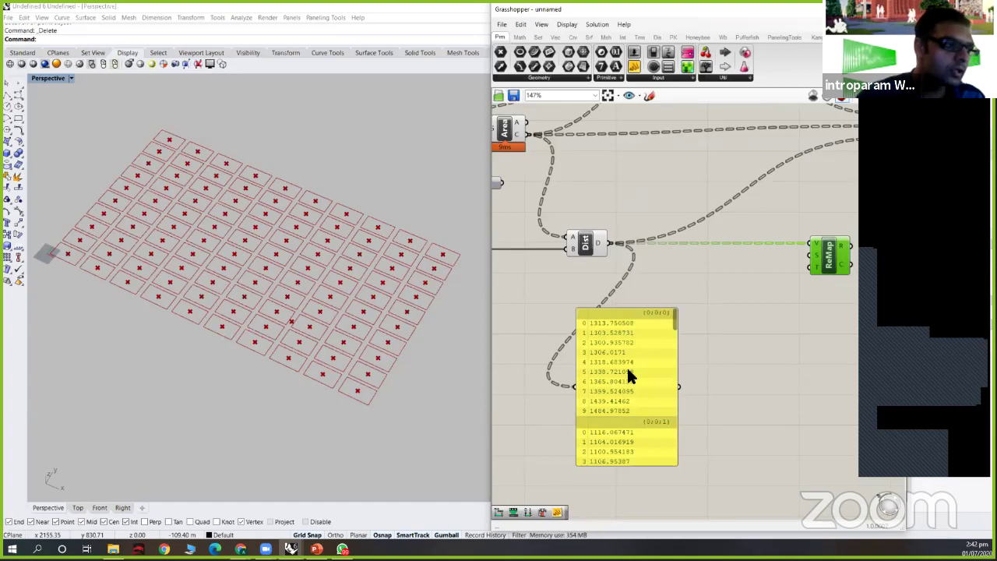
drag(586, 382, 539, 419)
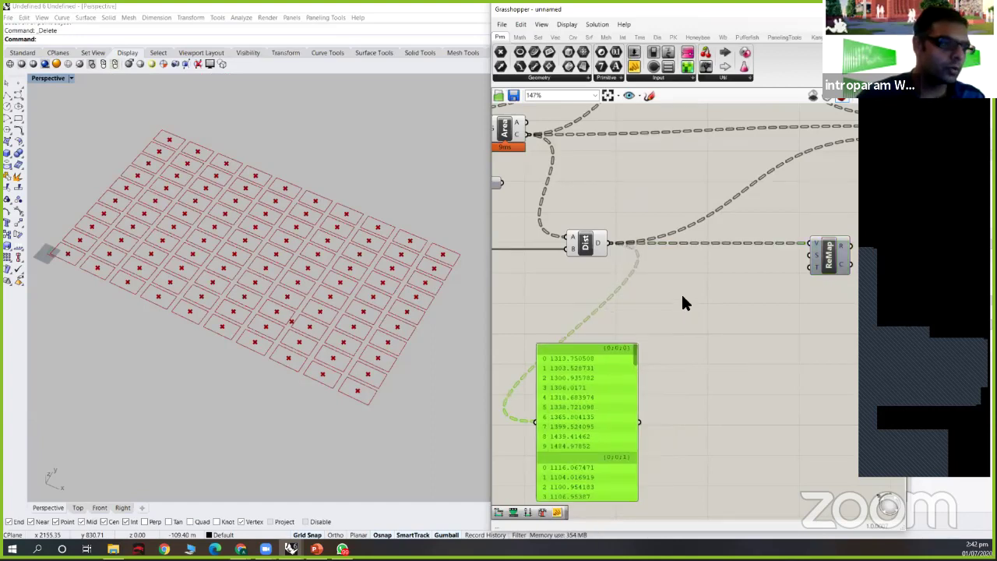
double_click(683, 297)
text(fla)
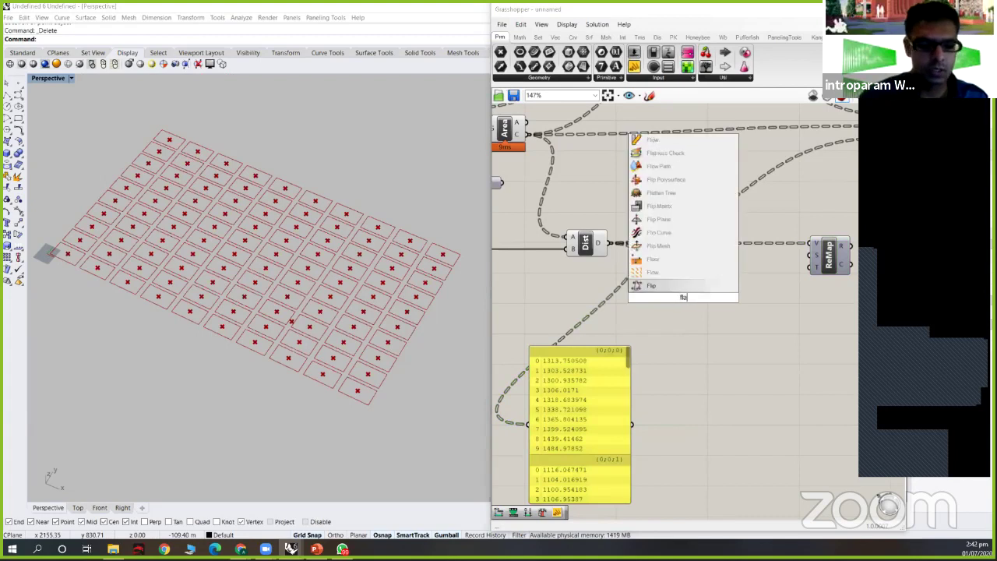
text(tten)
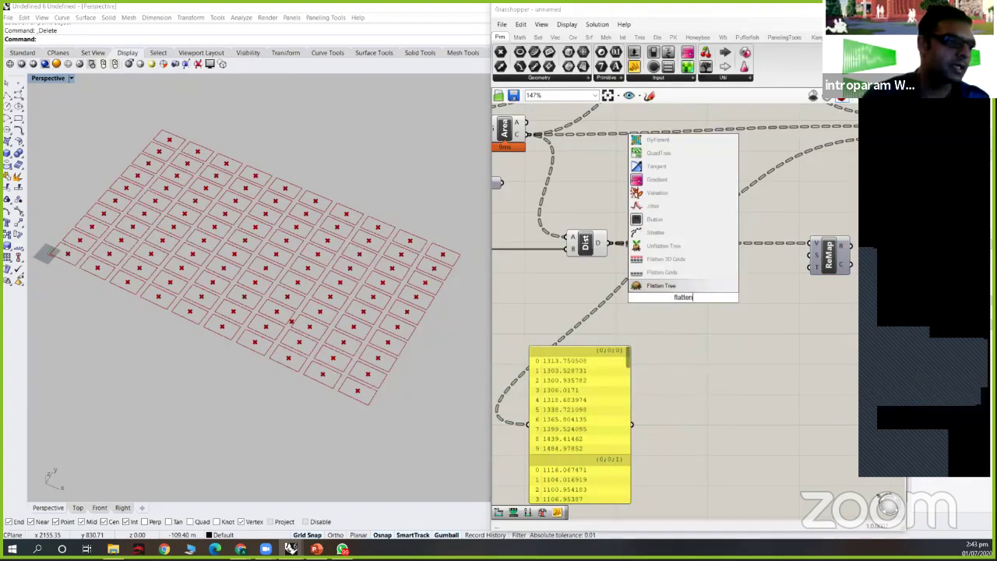
key(Return)
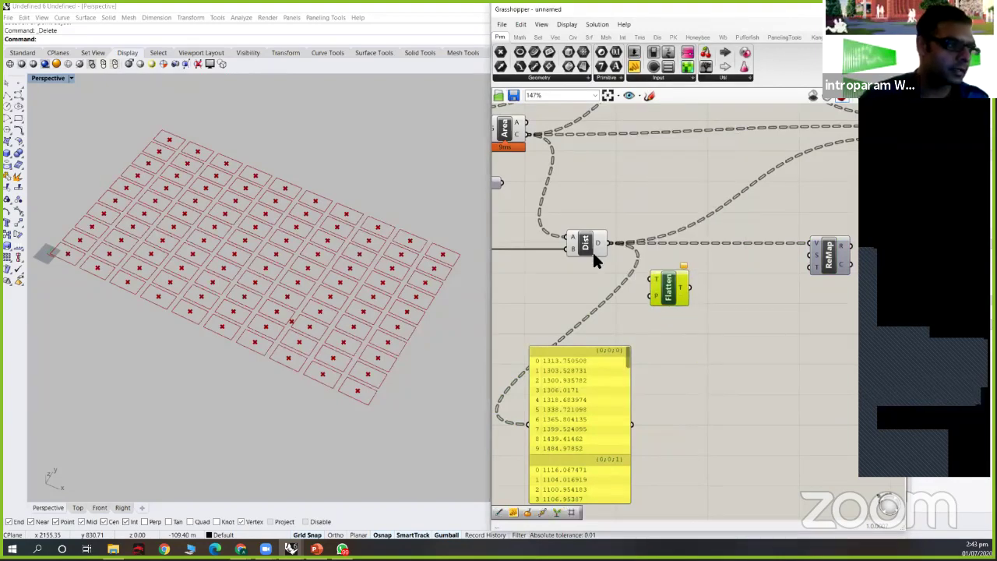
drag(610, 243, 650, 279)
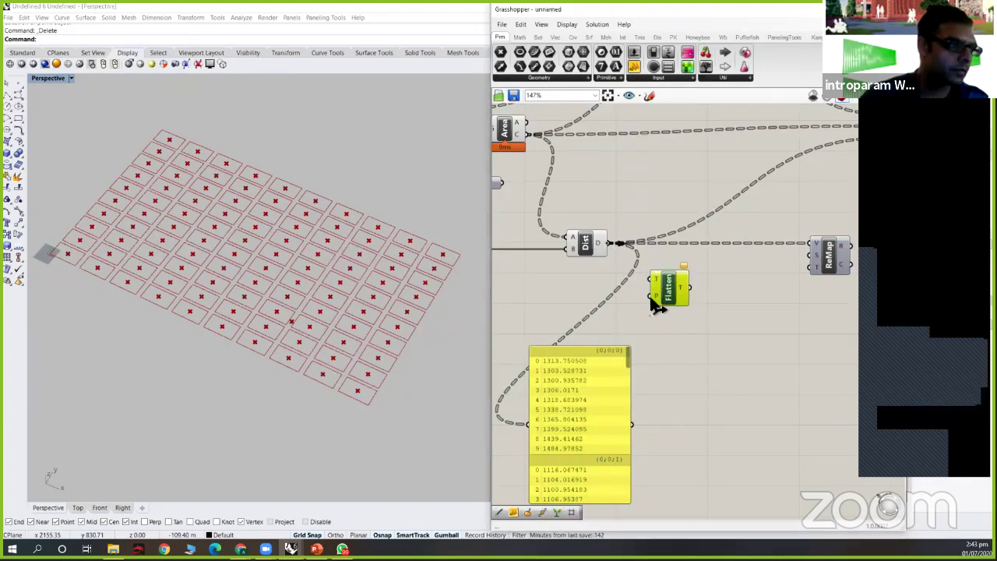
- Duplicate the distance panel, connect the copy to the Flatten Tree output and place both panels side by side
click(621, 366)
alt+drag(607, 376, 783, 347)
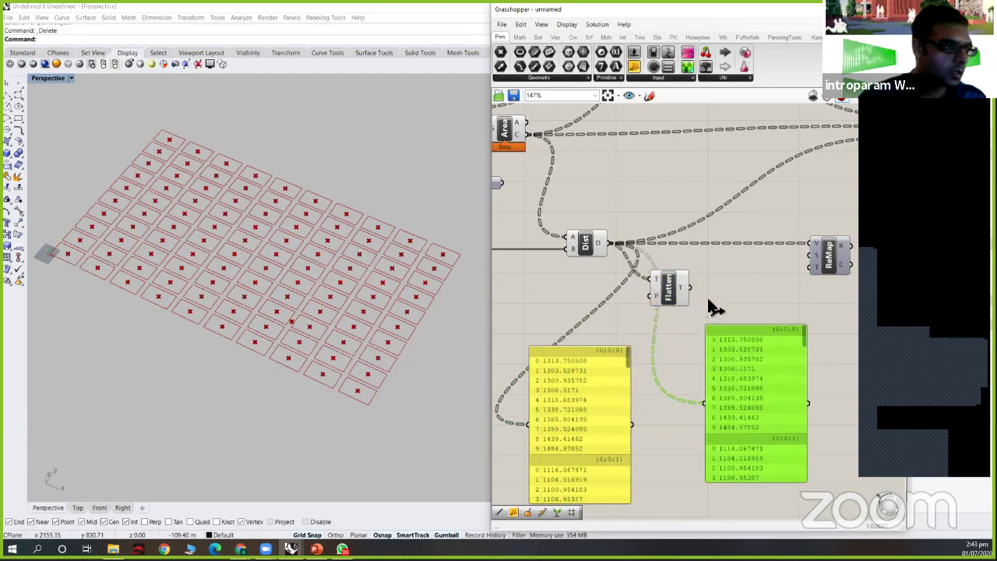
drag(689, 287, 727, 393)
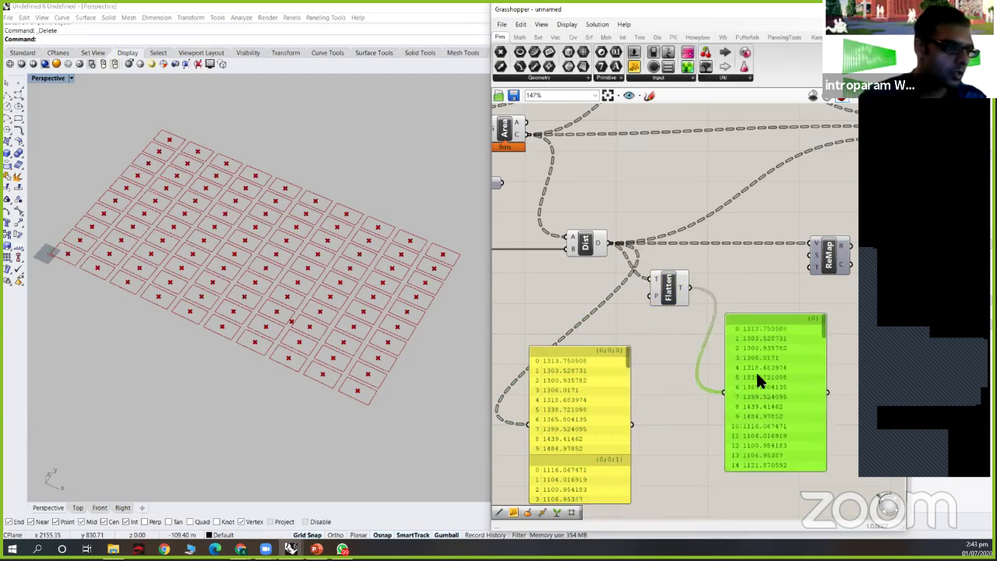
drag(758, 374, 760, 362)
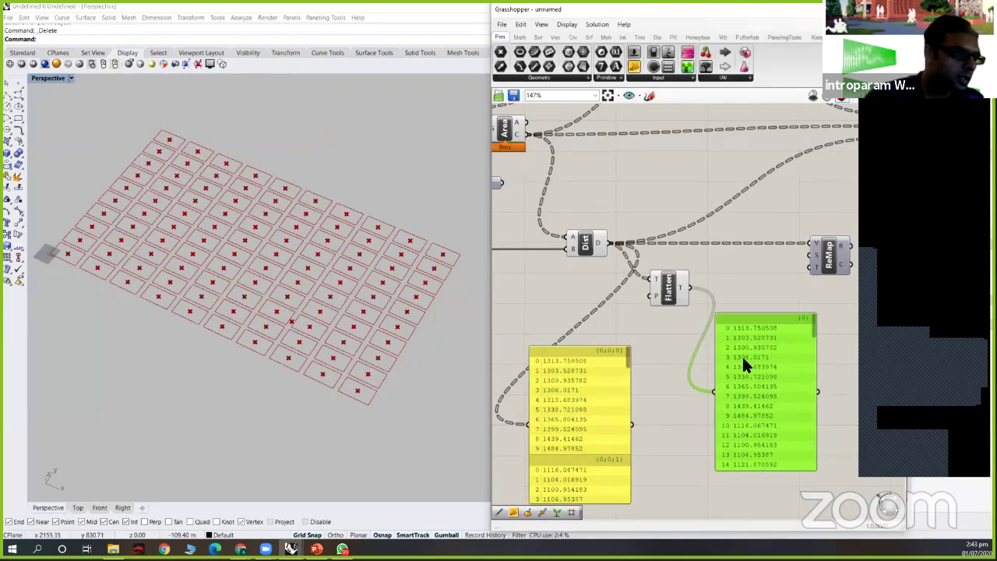
drag(745, 356, 730, 388)
right_drag(740, 415, 742, 358)
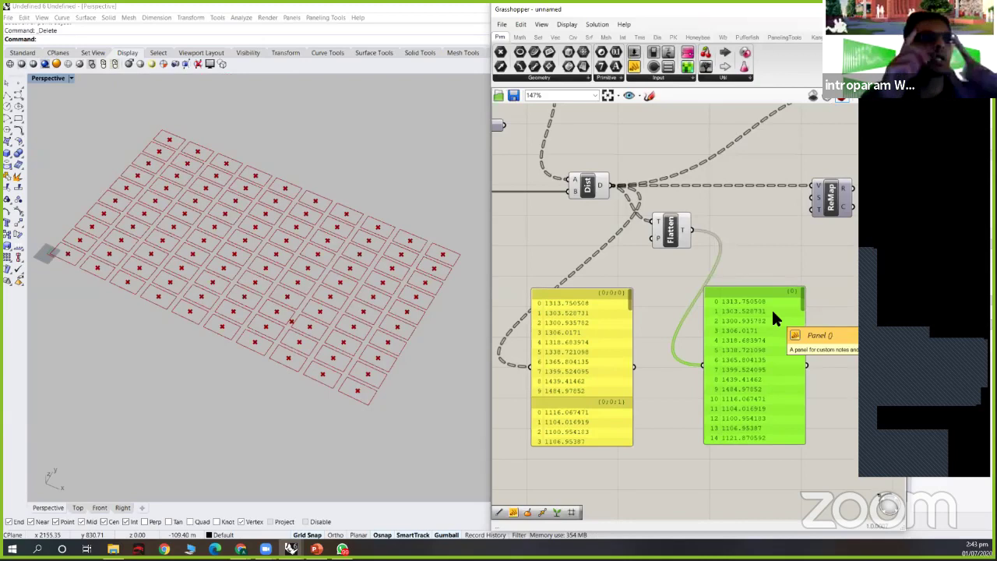
scroll(710, 310, down, 2)
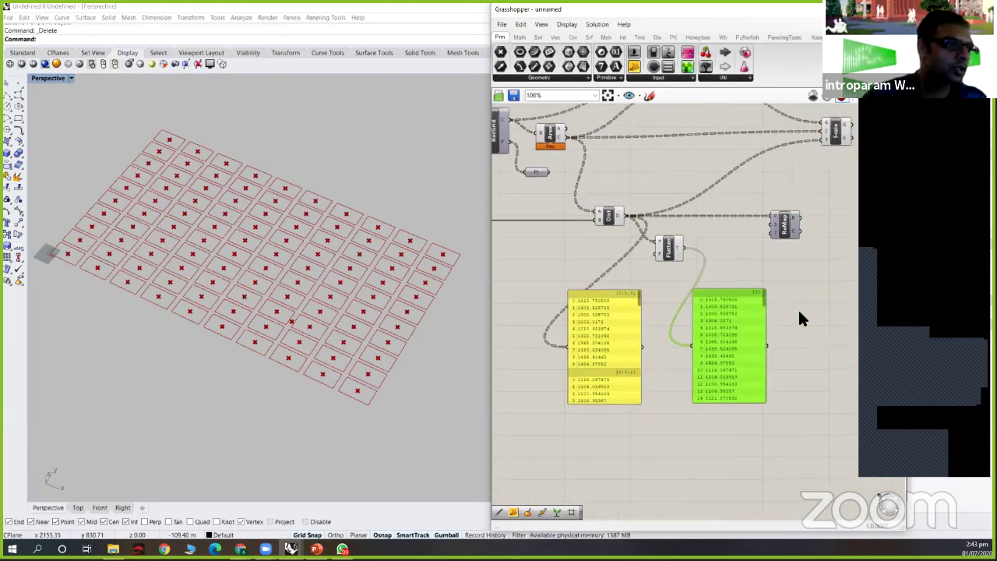
drag(610, 321, 715, 315)
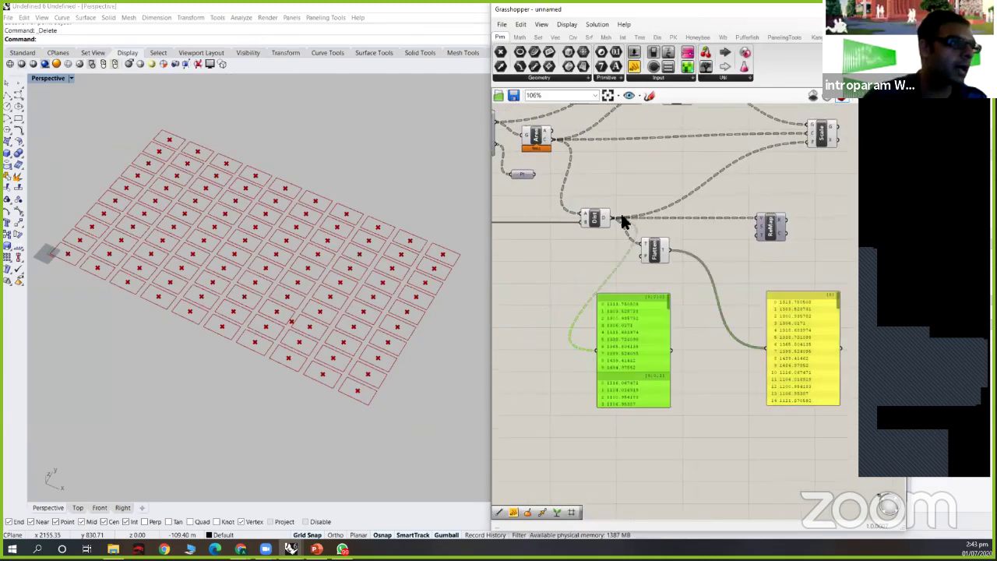
- Add a Param Viewer beside the panels, connect the Distance output to it and display its data as a tree diagram
drag(706, 67, 598, 290)
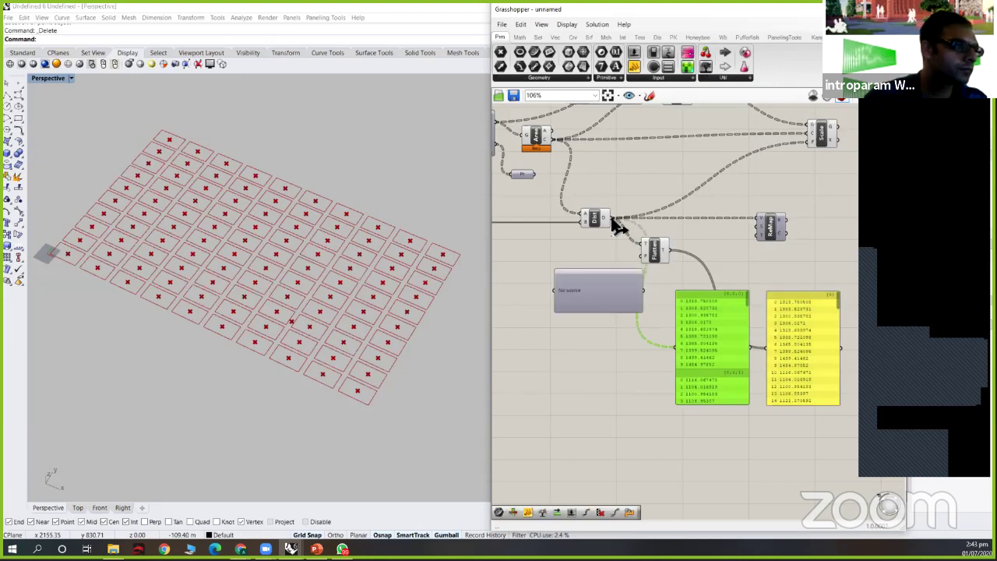
drag(614, 224, 557, 298)
double_click(582, 353)
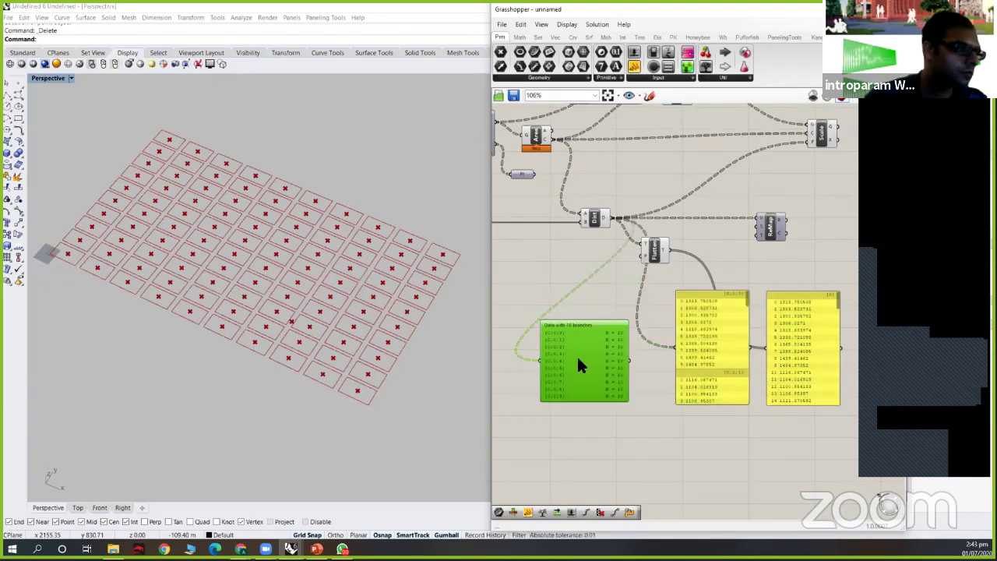
scroll(631, 341, up, 4)
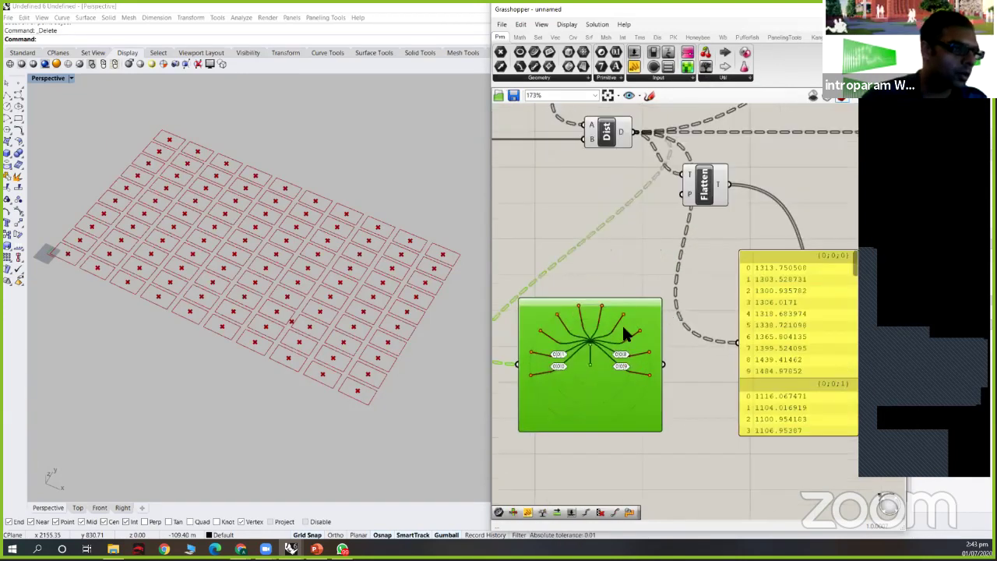
double_click(629, 300)
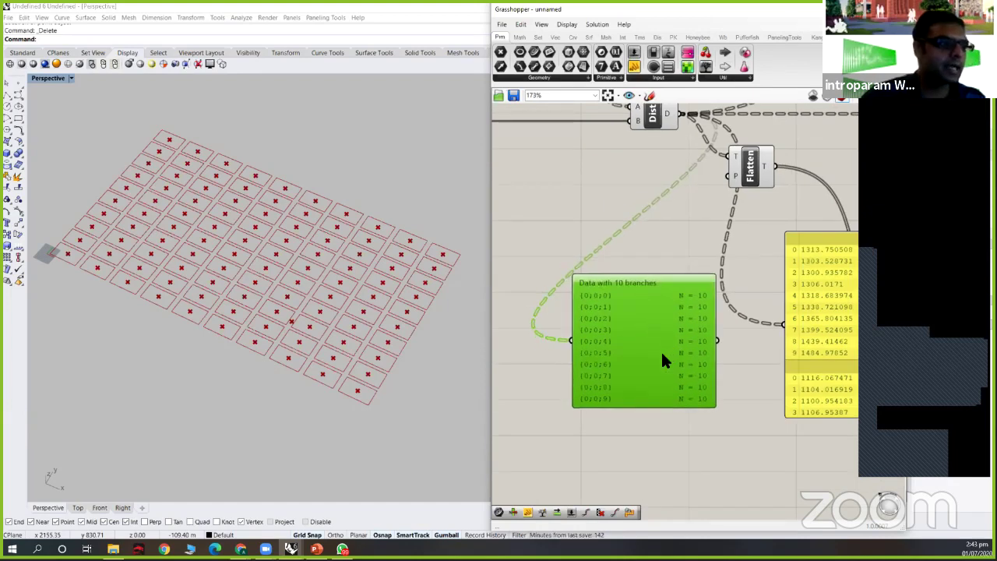
double_click(634, 340)
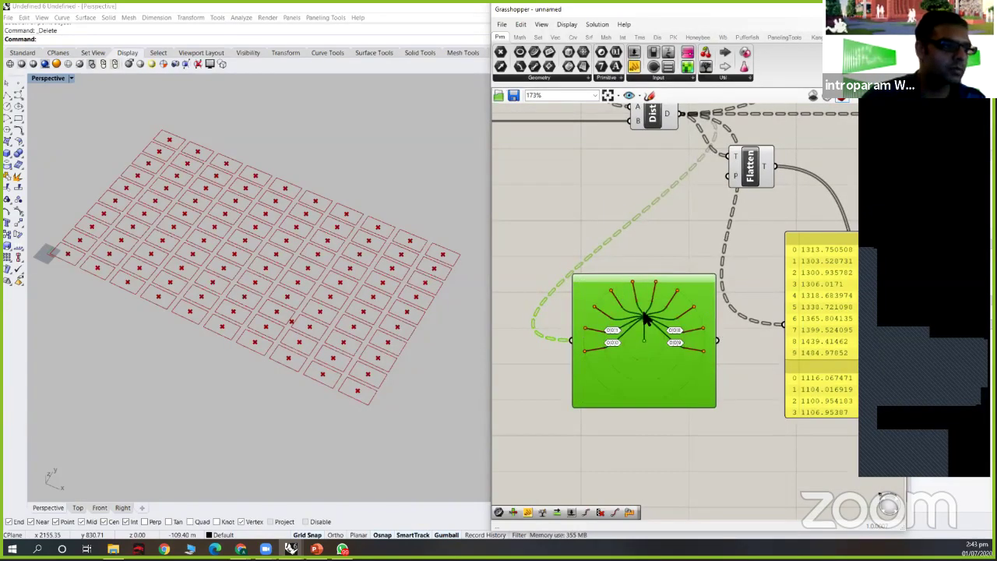
- Duplicate the Param Viewer beside the flattened panel and connect the Flatten Tree output to it
scroll(623, 300, down, 2)
scroll(578, 323, down, 2)
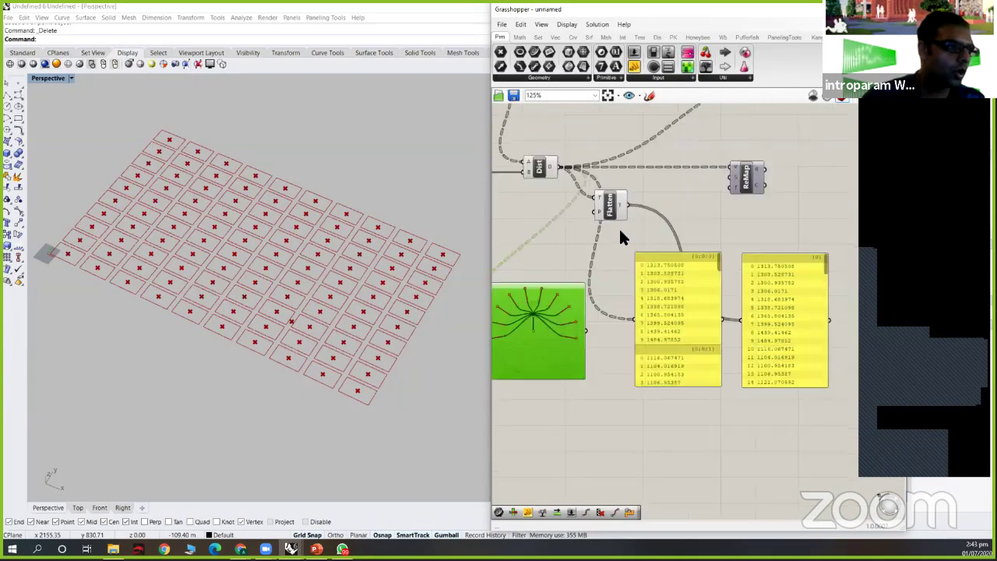
alt+drag(573, 311, 830, 304)
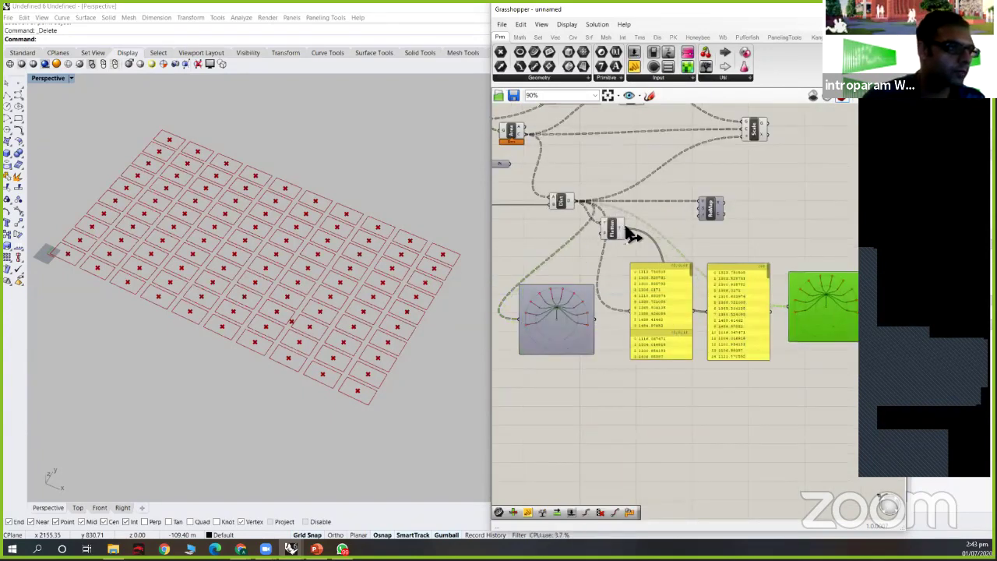
drag(627, 229, 783, 278)
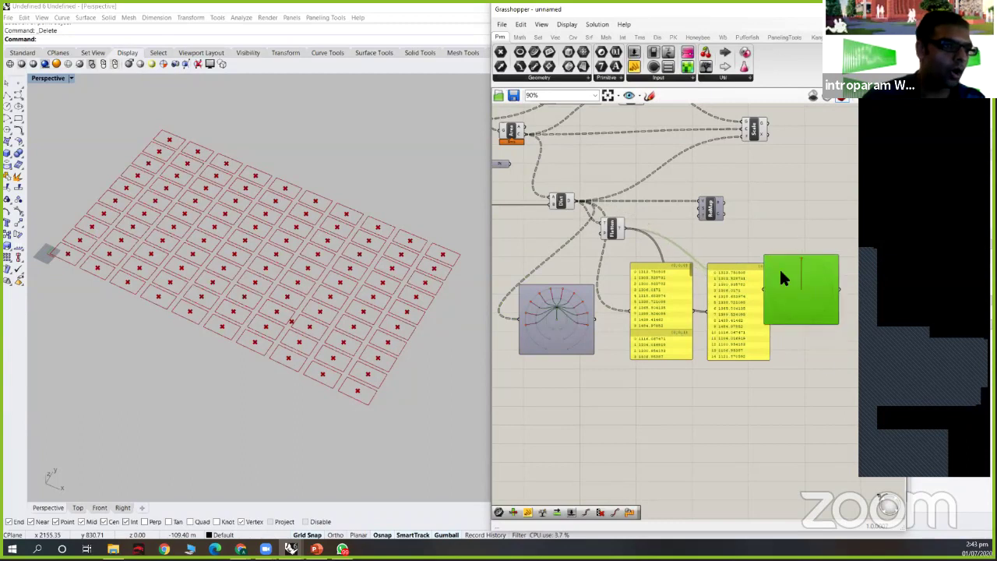
scroll(783, 339, up, 3)
scroll(802, 354, down, 3)
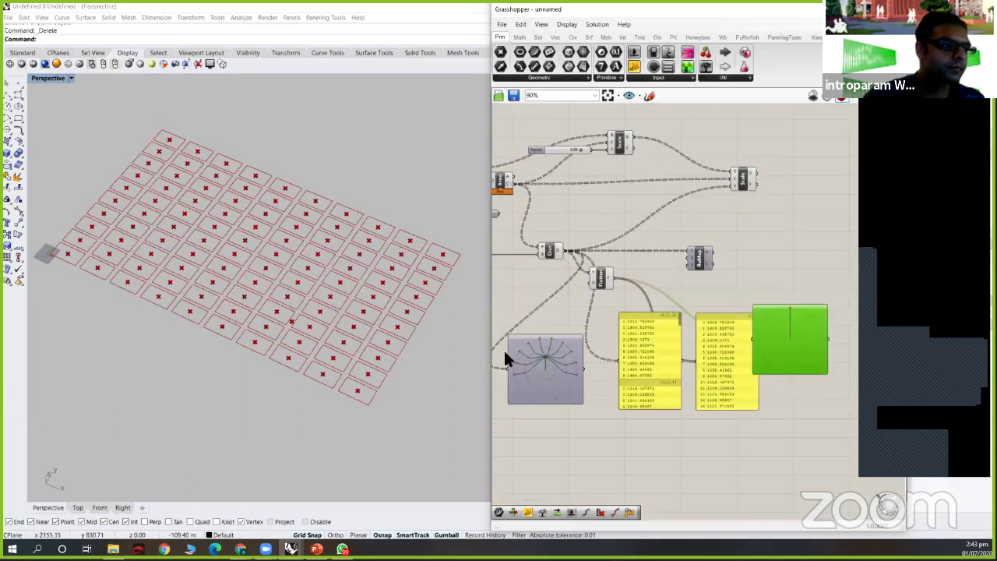
- Move both panels and both Param Viewers further down, and reposition the Flatten Tree component just below the Distance component
scroll(729, 339, down, 3)
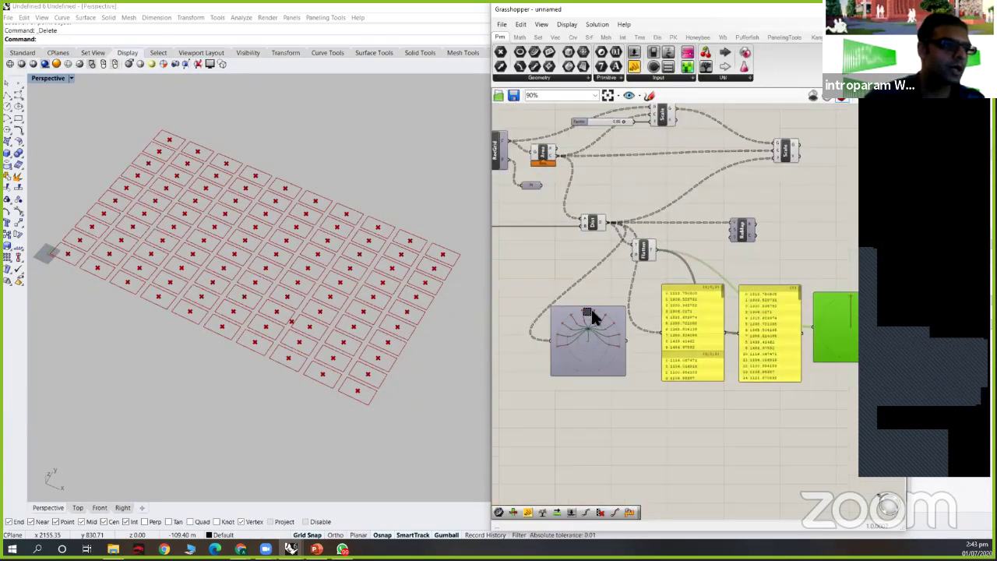
drag(822, 390, 614, 297)
drag(698, 316, 698, 336)
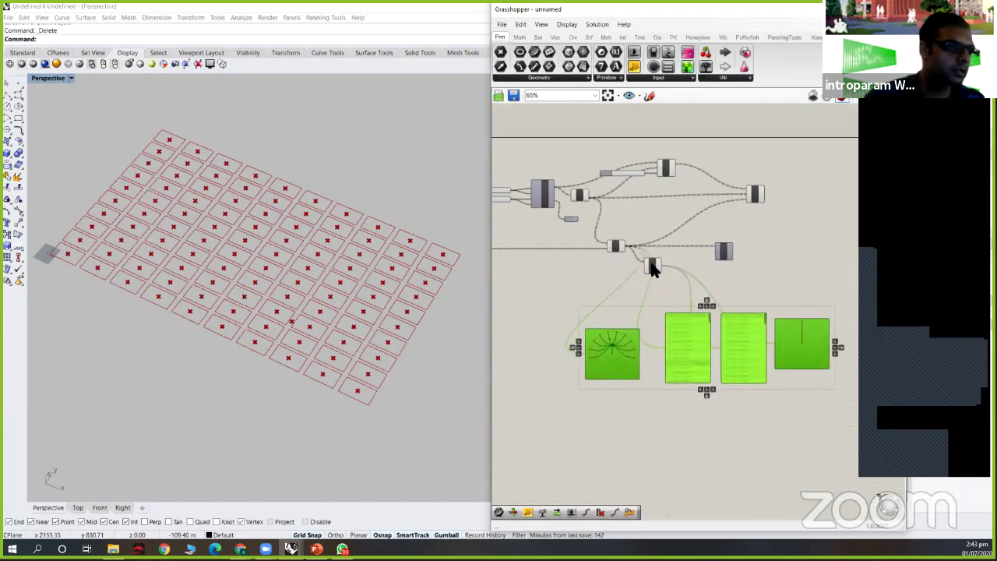
scroll(647, 273, up, 2)
click(628, 282)
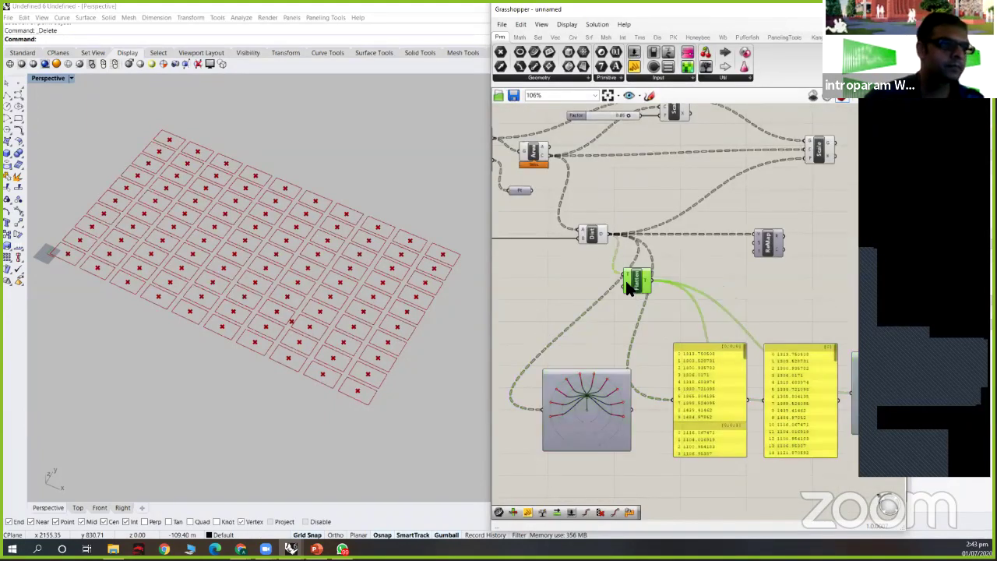
drag(628, 286, 648, 266)
scroll(606, 238, up, 2)
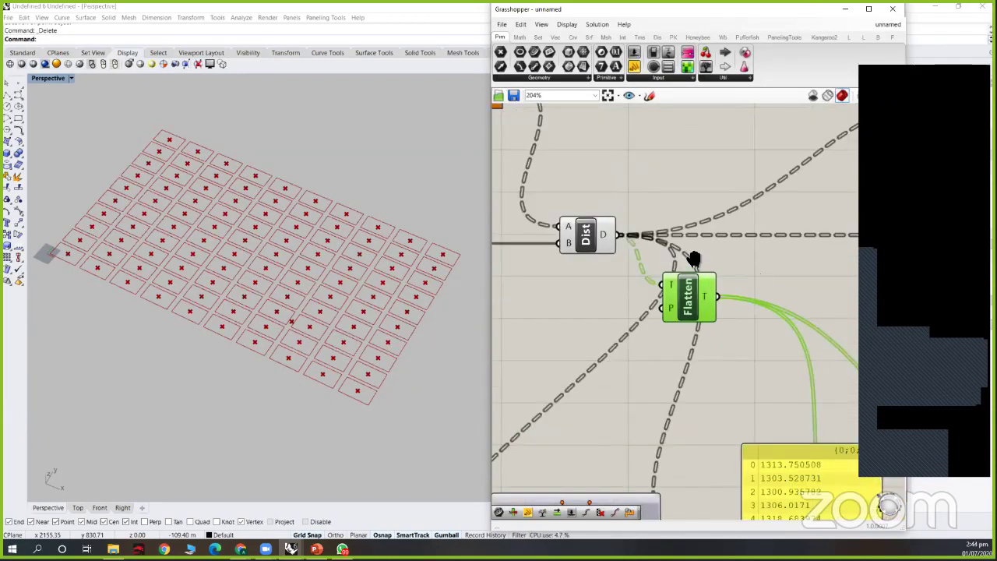
- Examine how the data structure runs from the rectangular grid through the Area, Distance and Flatten Tree components
right_drag(645, 238, 605, 203)
scroll(685, 247, down, 1)
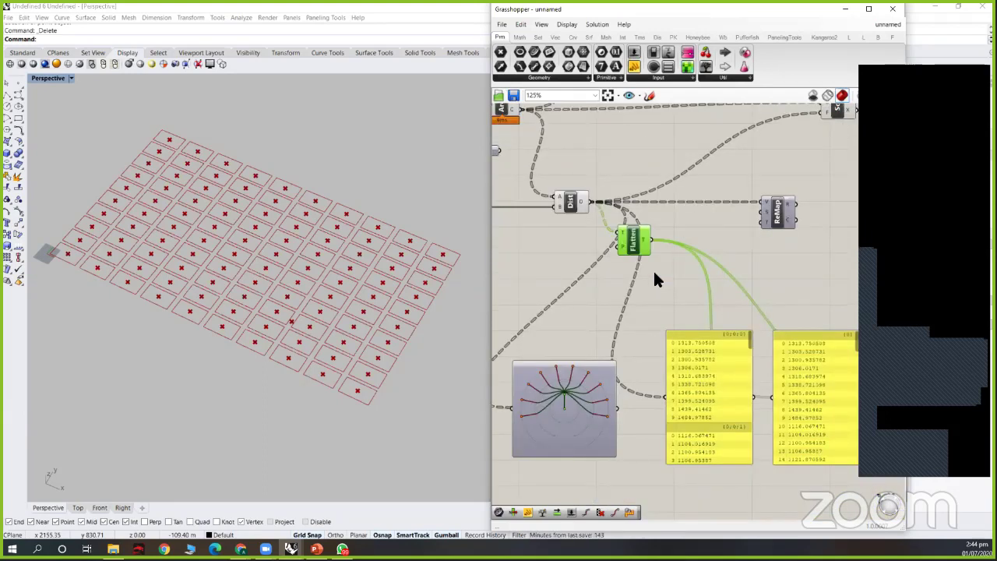
scroll(655, 273, down, 2)
right_drag(584, 219, 607, 222)
scroll(615, 185, down, 3)
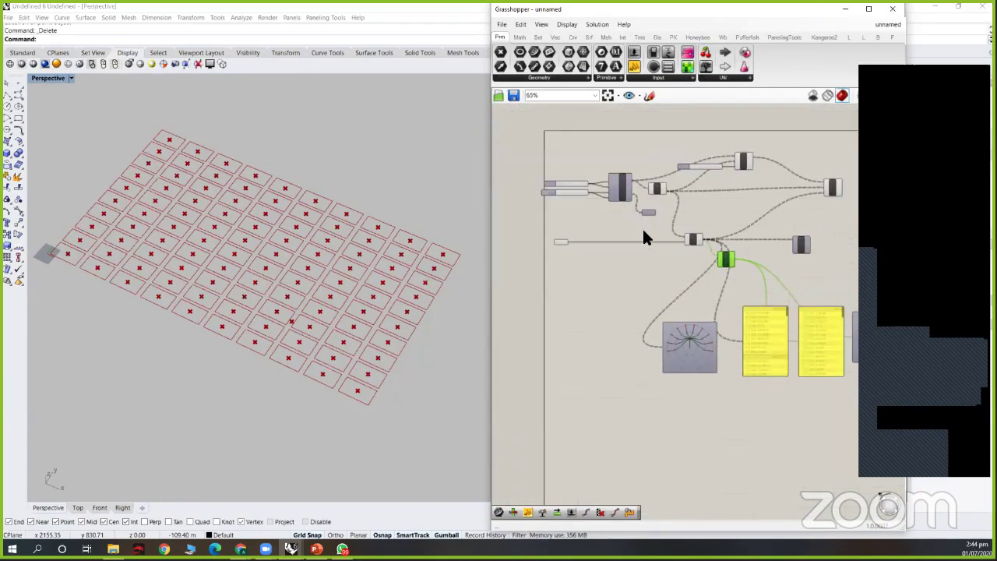
scroll(643, 228, up, 4)
right_drag(653, 194, 676, 213)
scroll(674, 214, down, 3)
mouse_move(820, 355)
right_down()
mouse_move(783, 346)
mouse_move(806, 356)
right_up()
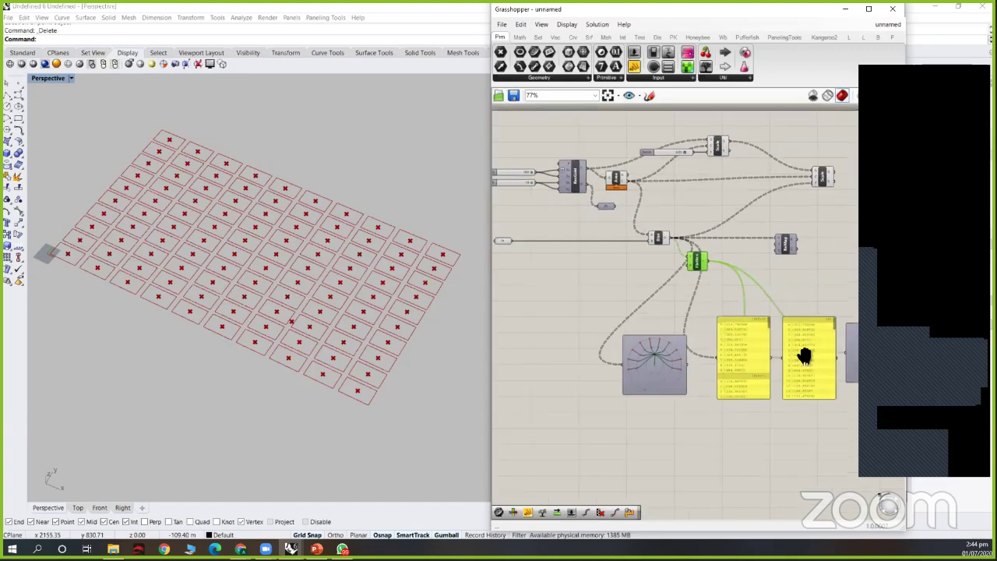
mouse_move(670, 271)
right_down()
mouse_move(646, 268)
mouse_move(666, 272)
right_up()
right_drag(618, 214, 661, 232)
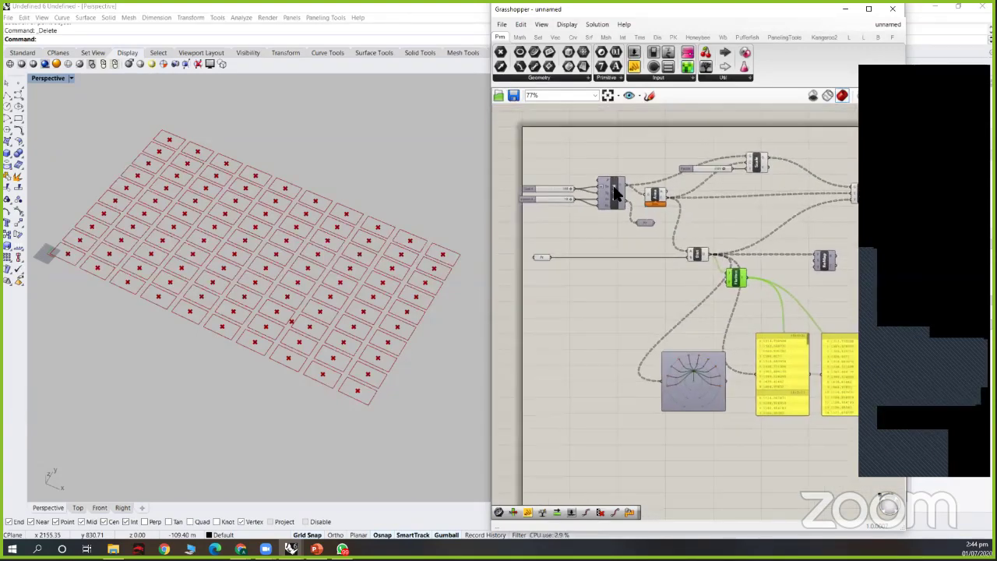
scroll(612, 193, up, 2)
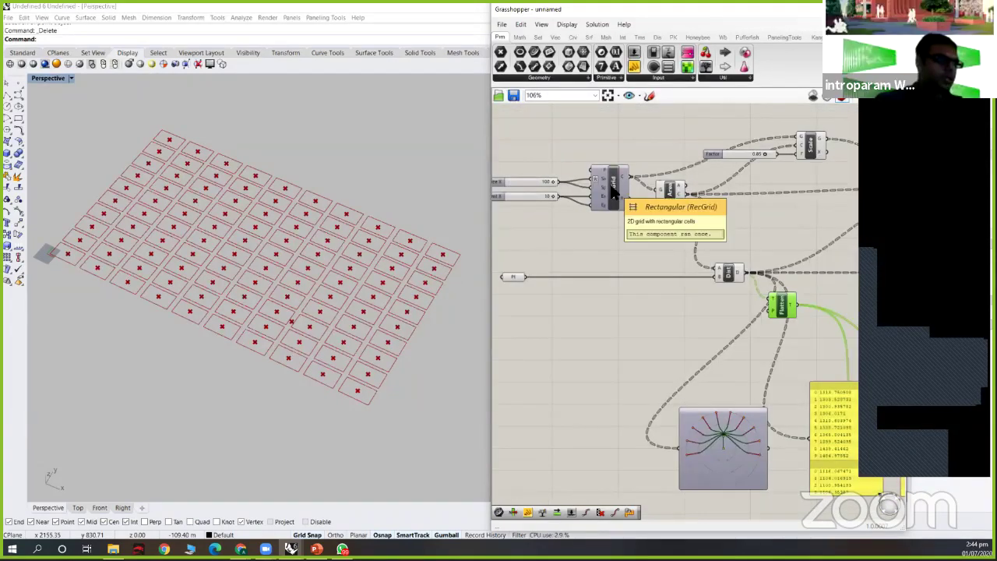
click(628, 196)
middle_click(613, 199)
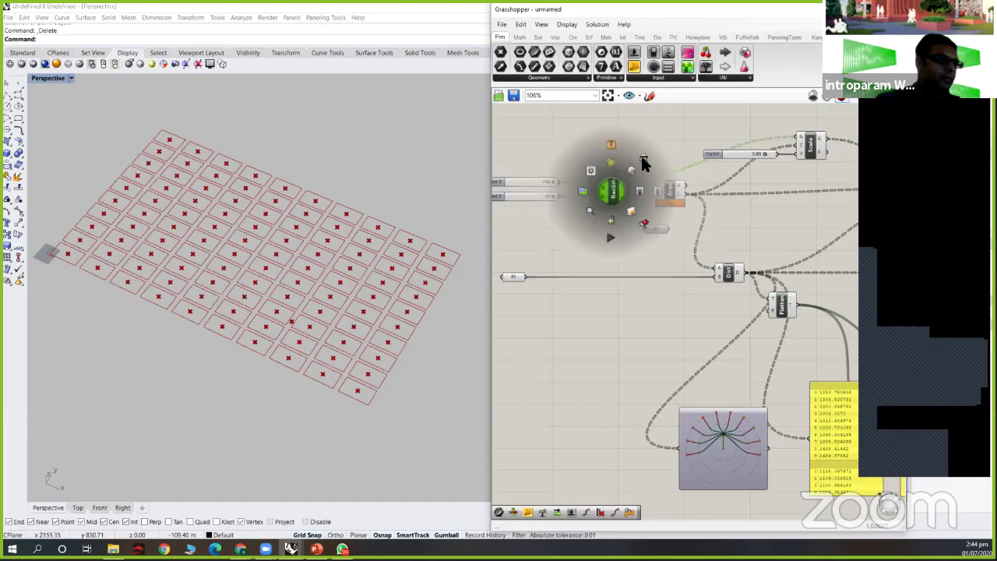
middle_click(608, 181)
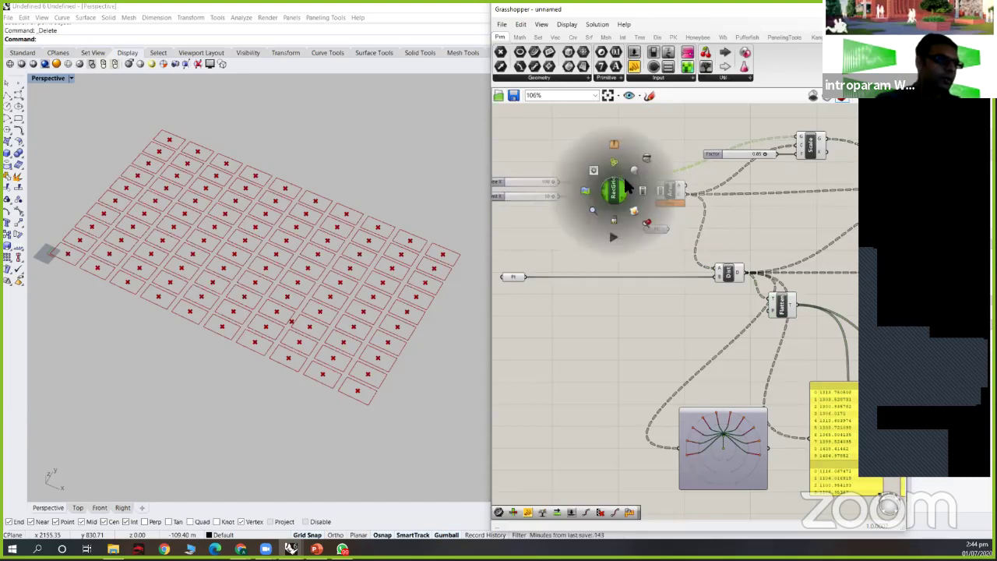
click(629, 298)
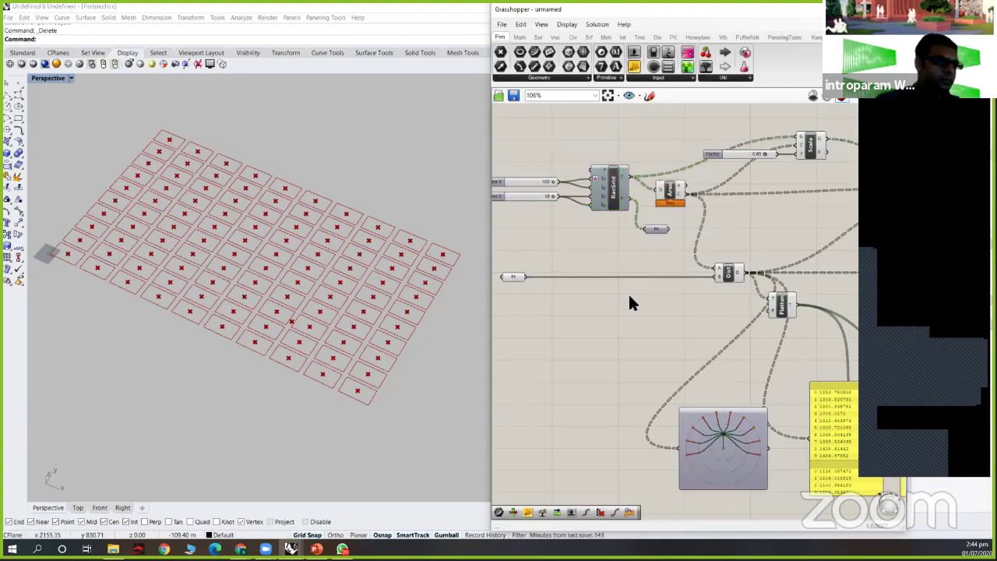
- Move the Param Viewer of the unflattened distances closer to the distance panel
scroll(631, 294, down, 3)
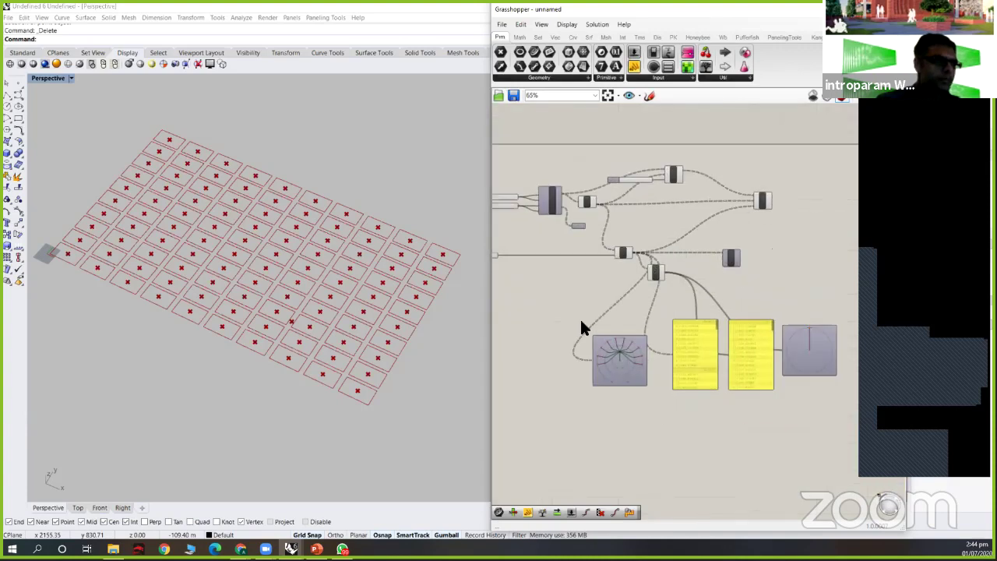
scroll(539, 314, up, 2)
click(559, 305)
drag(561, 308, 577, 305)
scroll(636, 247, down, 1)
right_drag(637, 254, 722, 167)
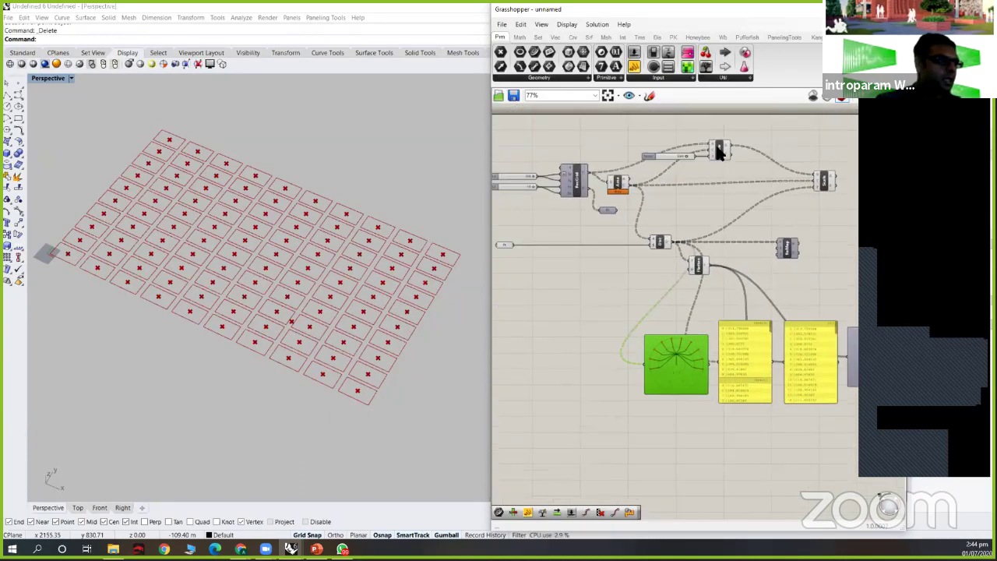
- Examine how the Distance output feeds the Flatten Tree component and compare the branch structure in both panels and Param Viewers
click(719, 152)
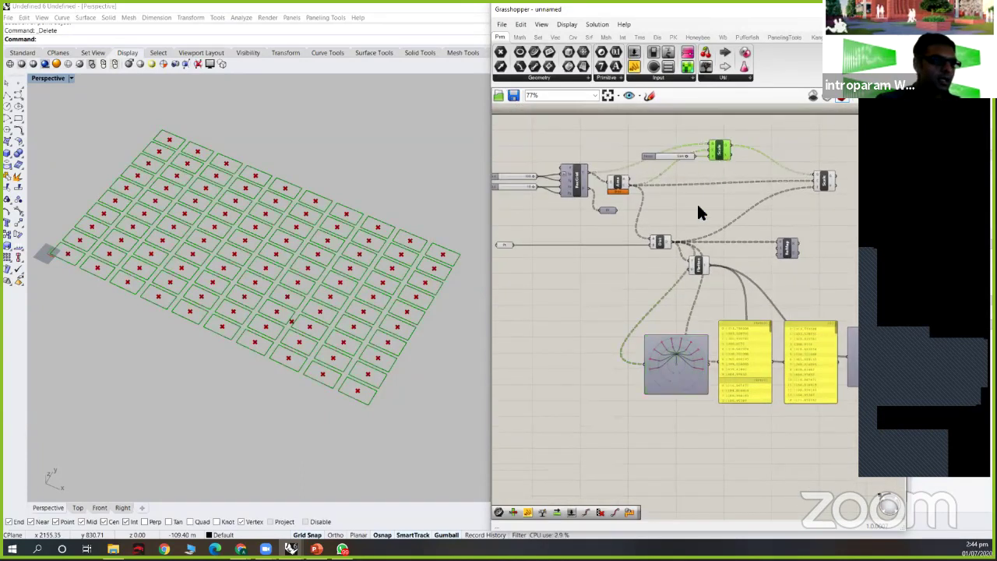
scroll(686, 240, up, 2)
click(701, 269)
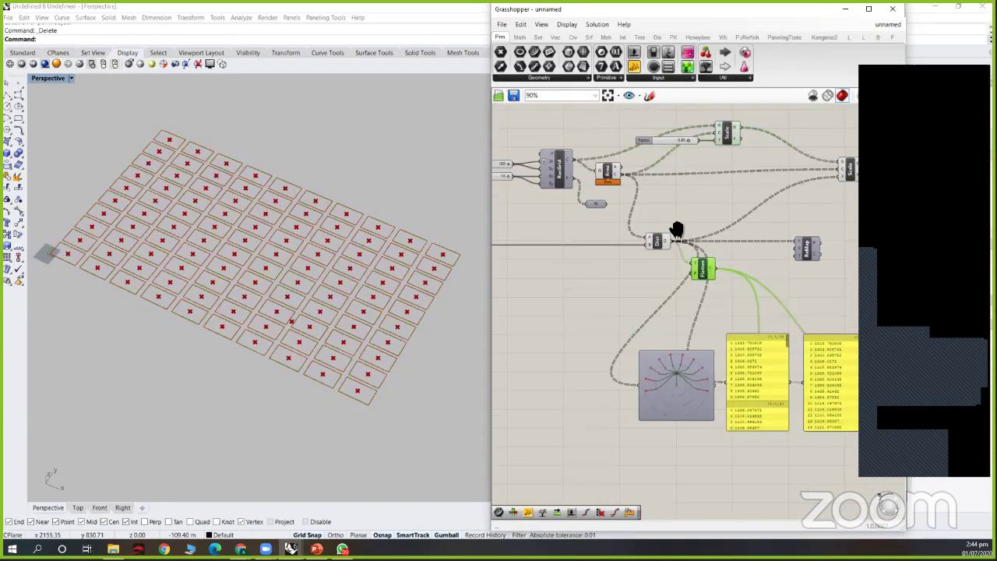
click(782, 312)
scroll(781, 327, down, 3)
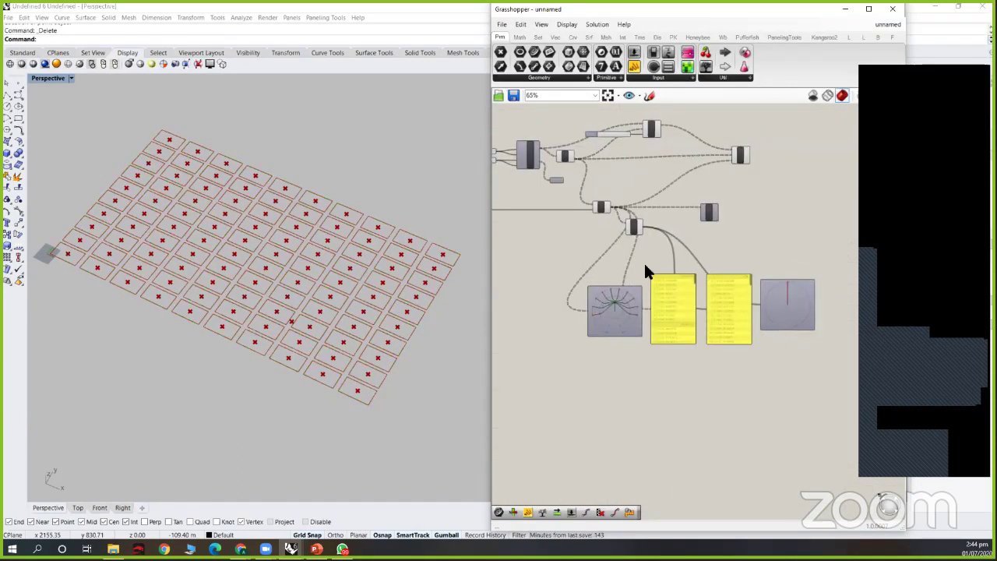
scroll(643, 261, up, 1)
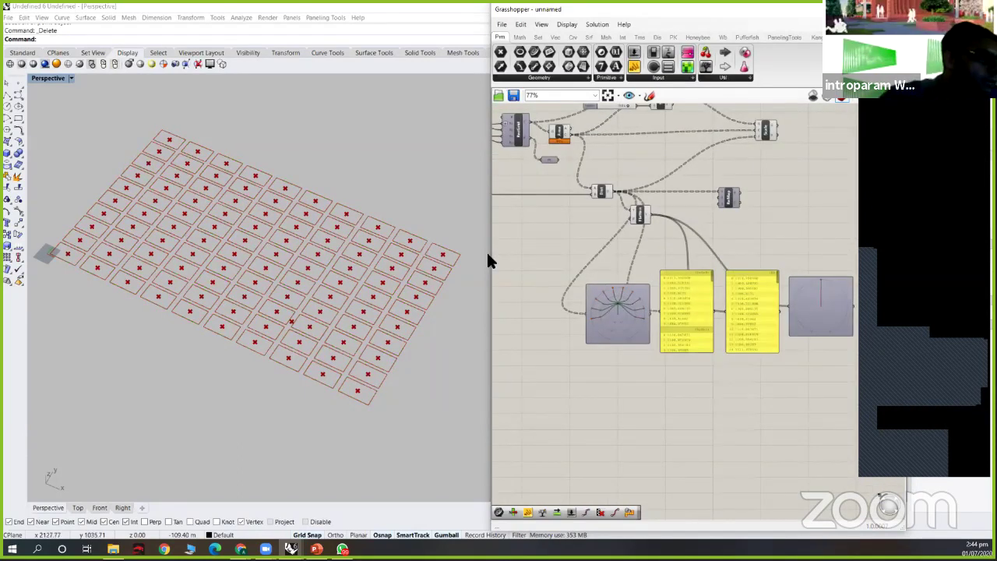
right_drag(579, 238, 642, 263)
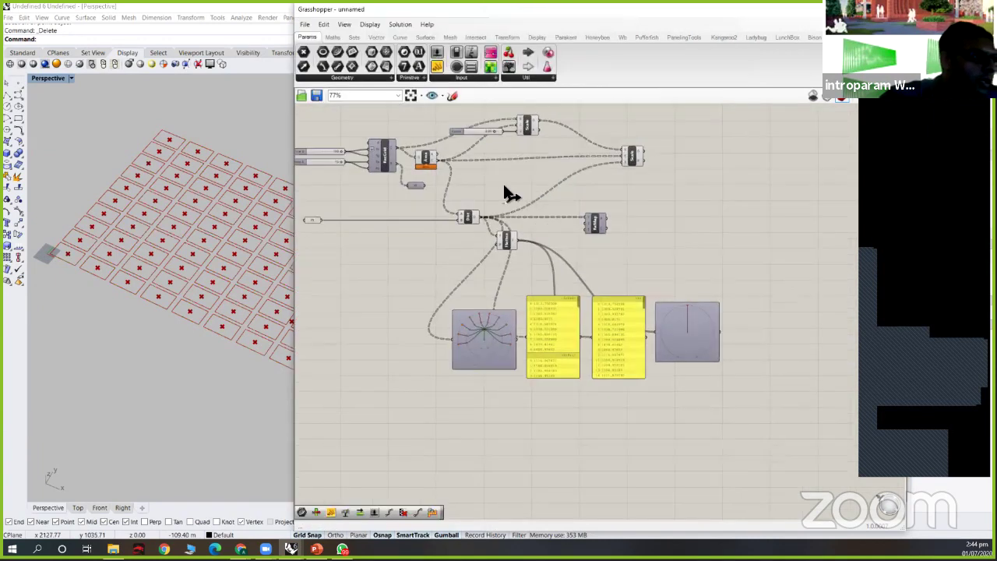
scroll(507, 226, up, 5)
right_drag(578, 261, 535, 234)
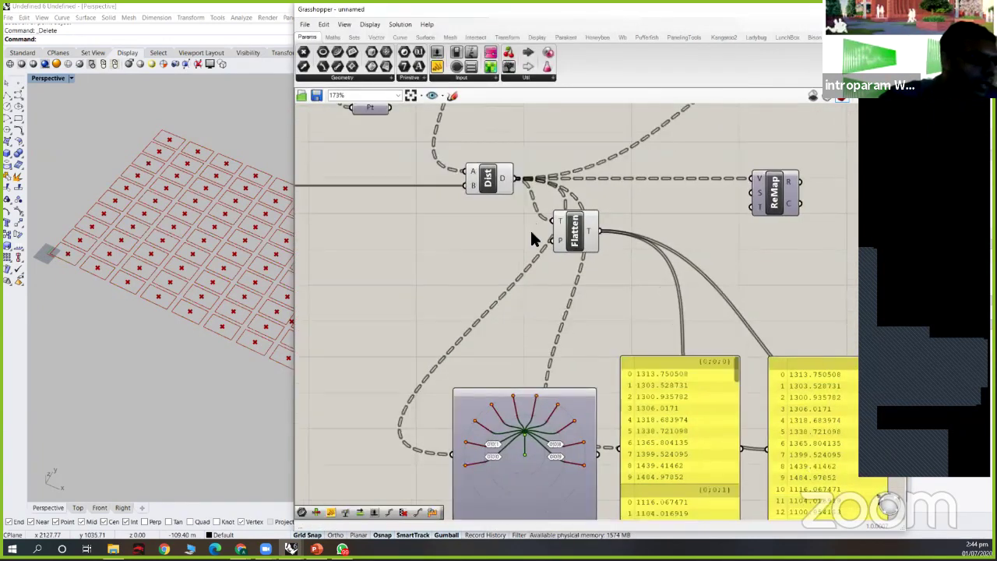
scroll(467, 350, down, 1)
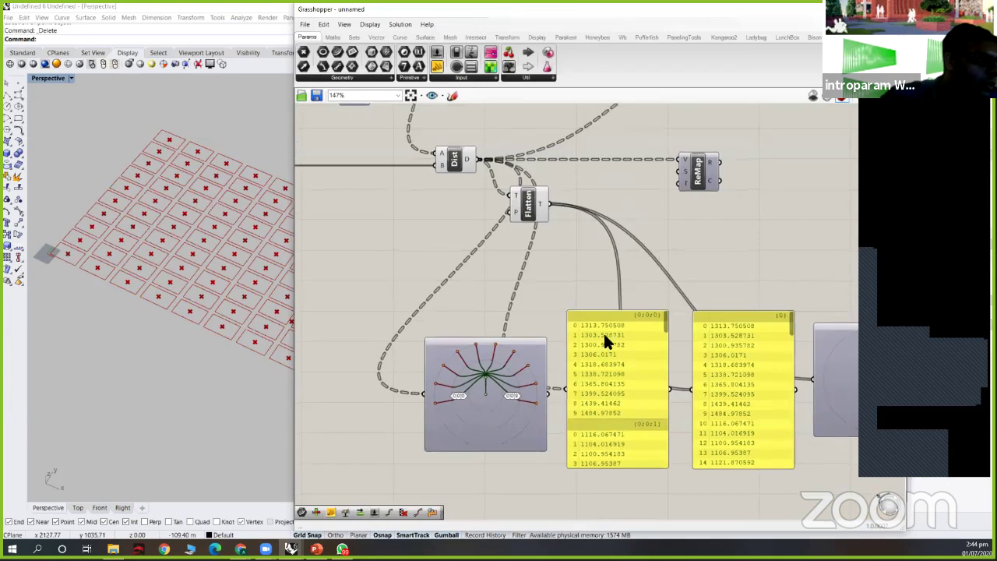
scroll(594, 231, down, 2)
- Move the Param Viewer and panel of the unflattened distances away from the flattened panel to separate the two data sets
drag(516, 348, 371, 348)
drag(611, 349, 476, 360)
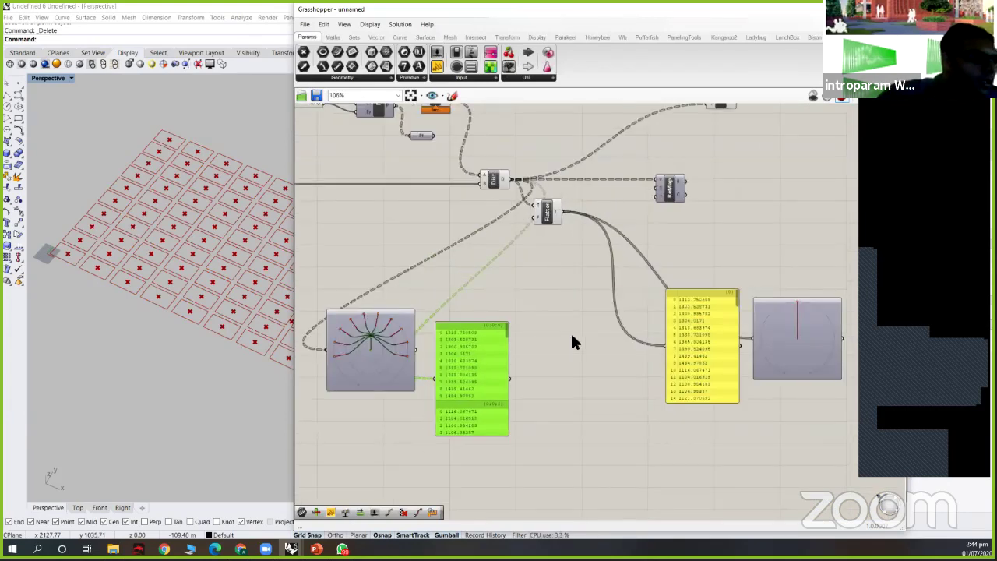
right_drag(572, 337, 628, 319)
scroll(682, 153, up, 2)
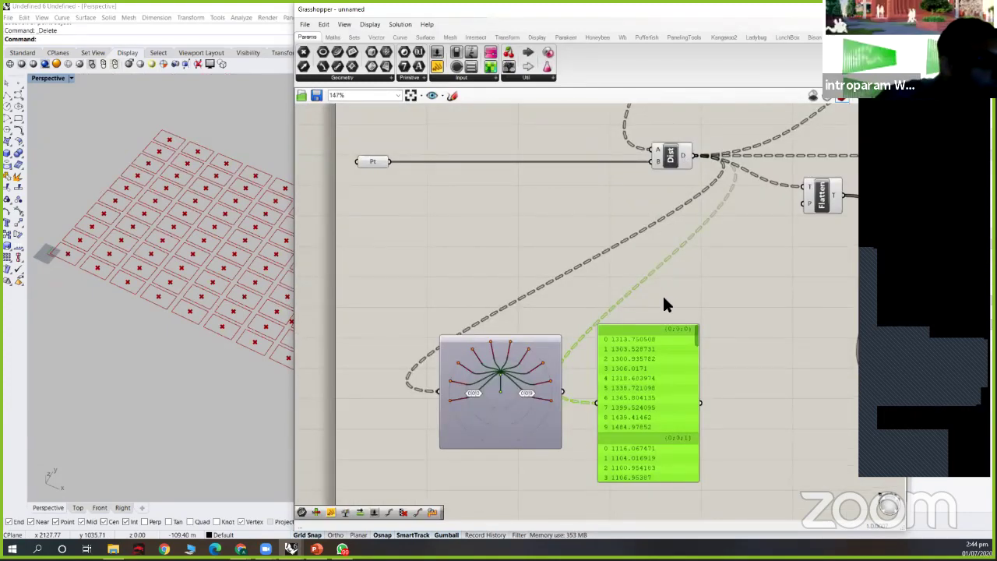
scroll(480, 363, down, 1)
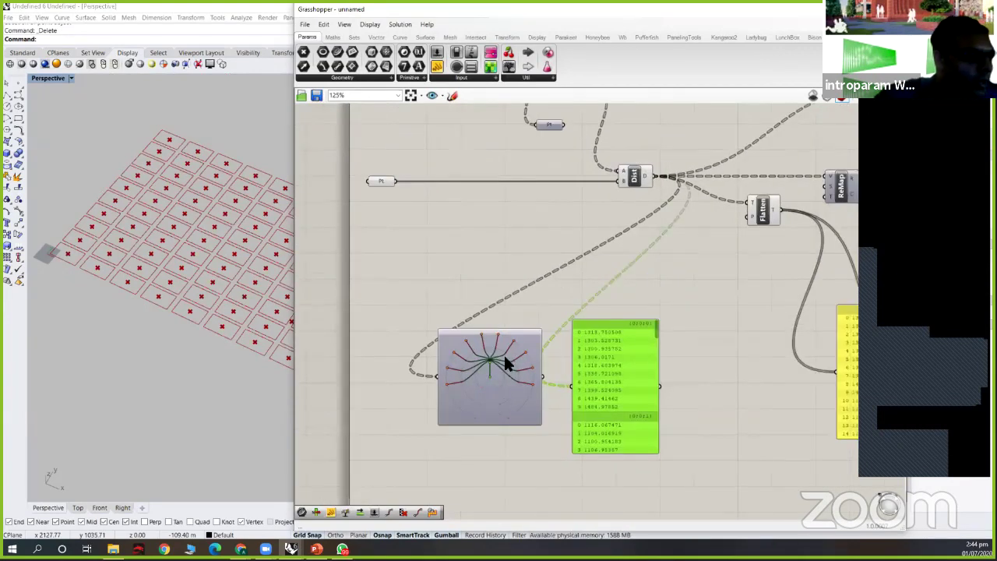
drag(507, 356, 503, 352)
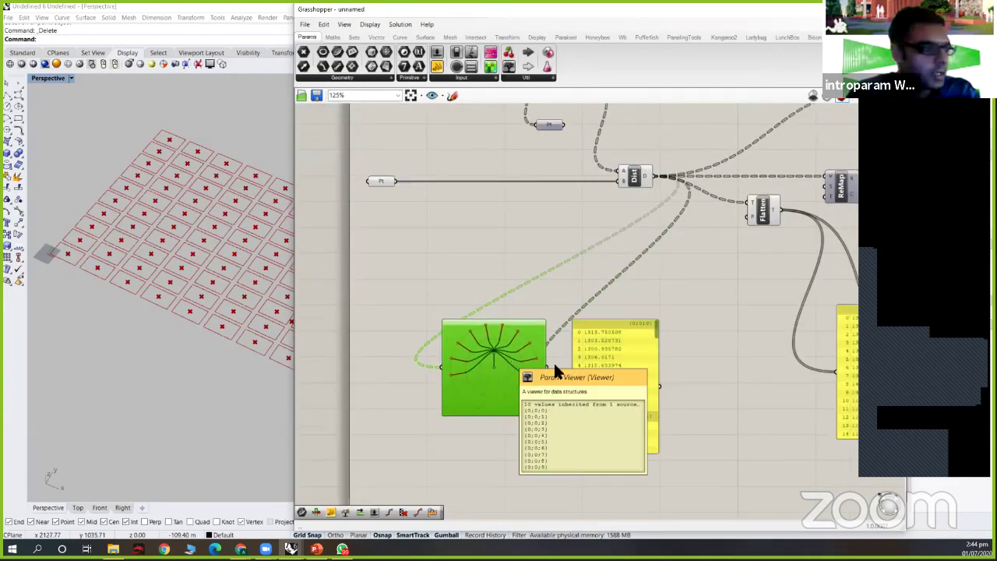
- Delete both data panels and both Param Viewers attached to the Distance and Flatten Tree components
key(Delete)
click(635, 362)
key(Delete)
right_drag(979, 298, 772, 292)
drag(772, 292, 534, 345)
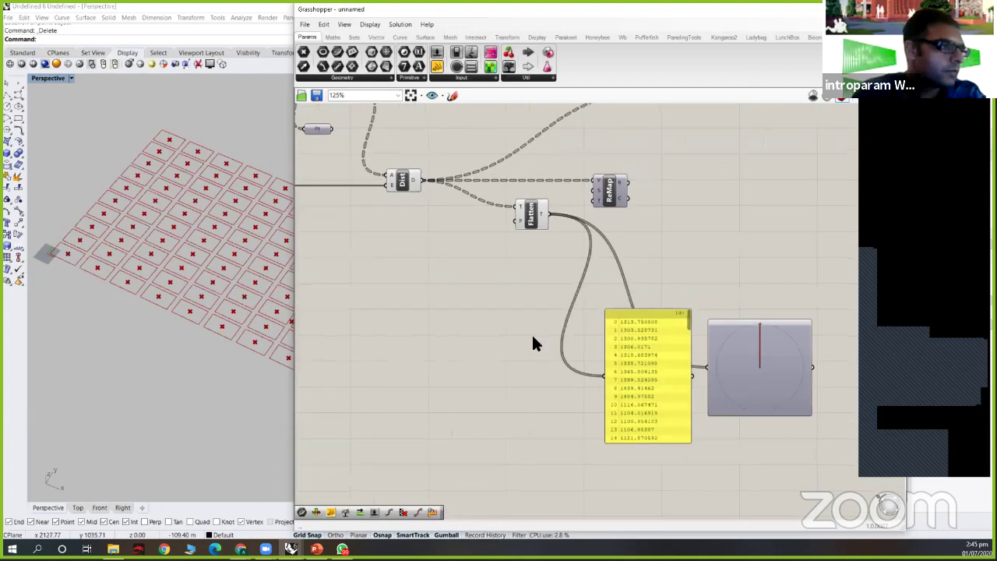
key(Delete)
right_drag(507, 255, 582, 296)
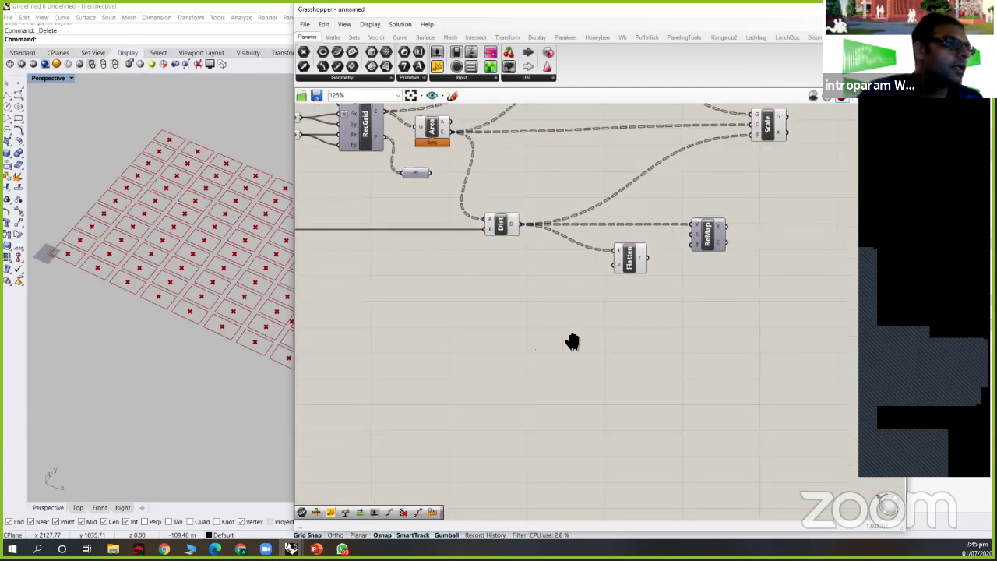
- Reposition the Flatten Tree component below the Distance output and shift the Distance component slightly toward the point parameter
drag(629, 258, 560, 285)
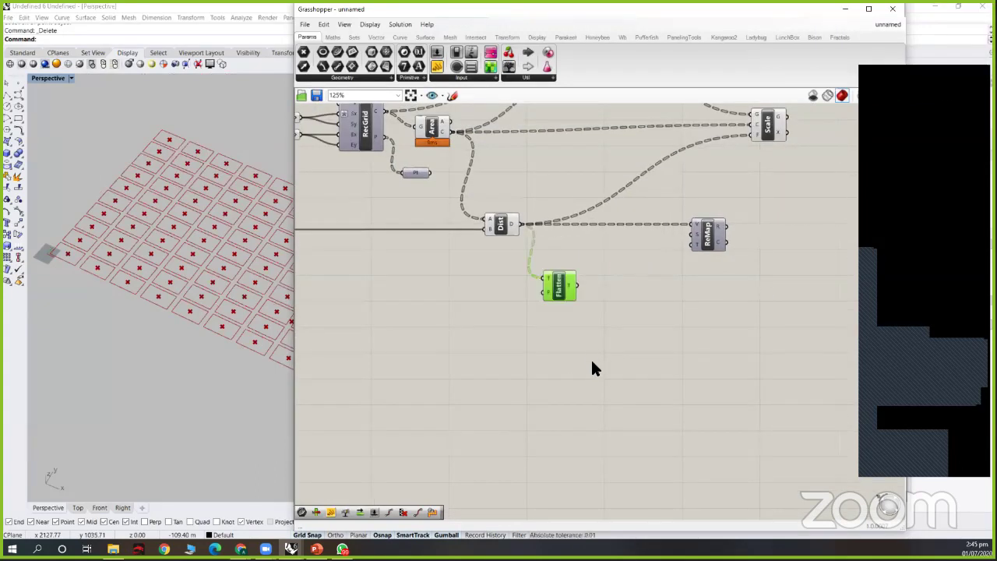
right_drag(586, 335, 616, 363)
drag(619, 363, 618, 357)
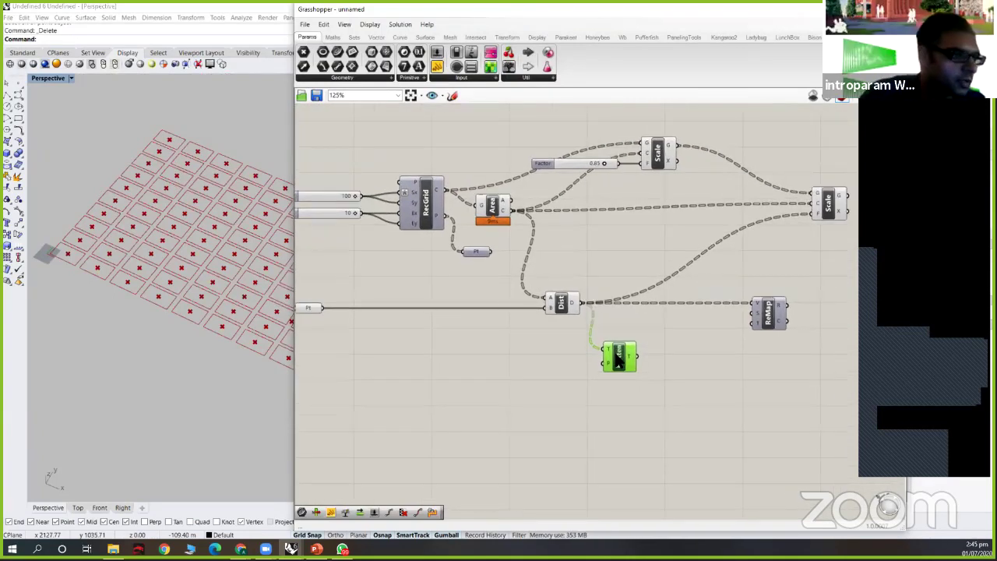
right_drag(610, 385, 635, 378)
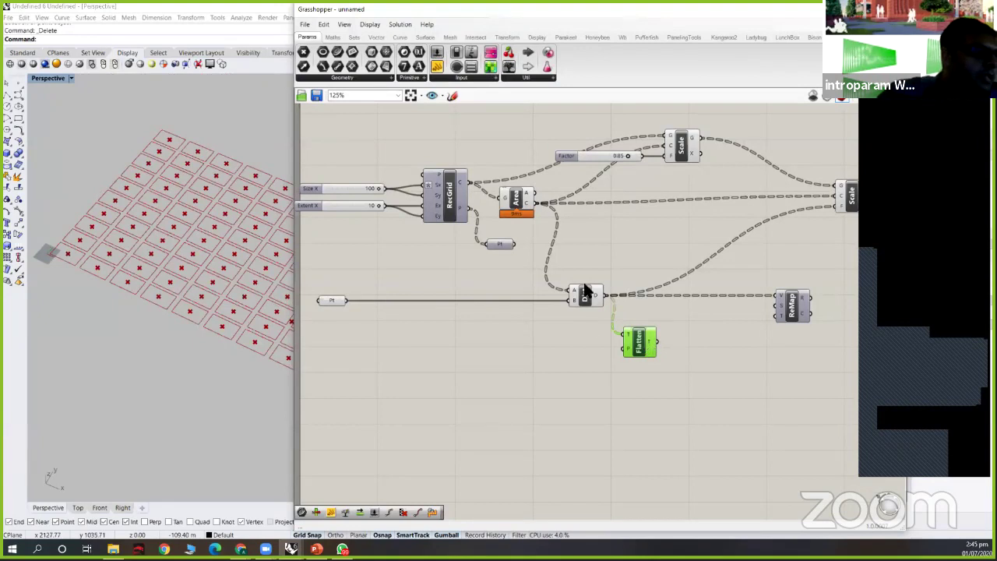
drag(579, 300, 556, 303)
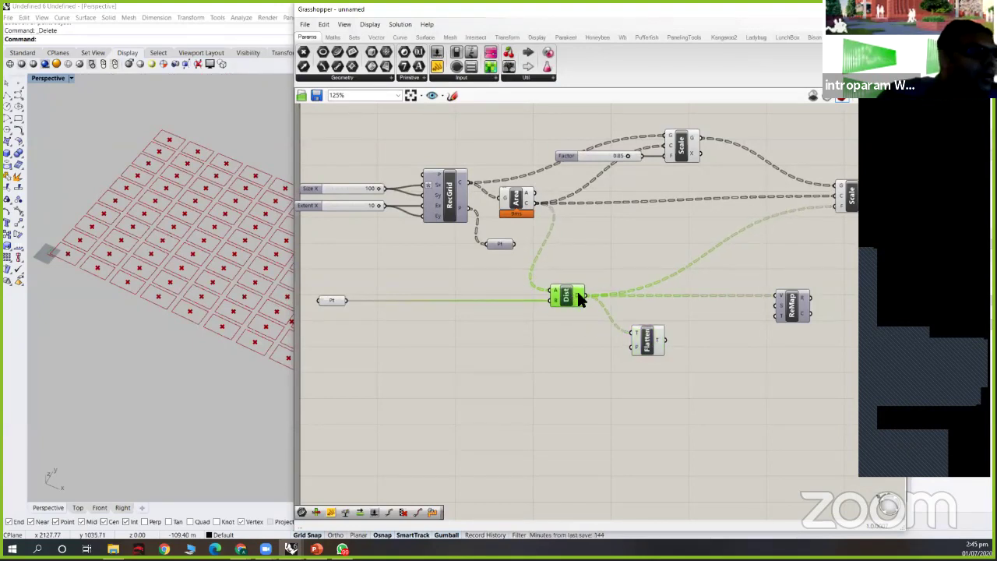
- Add a panel below the Distance component, connect the Distance output to it, and stretch it taller to show several branches
mouse_move(579, 298)
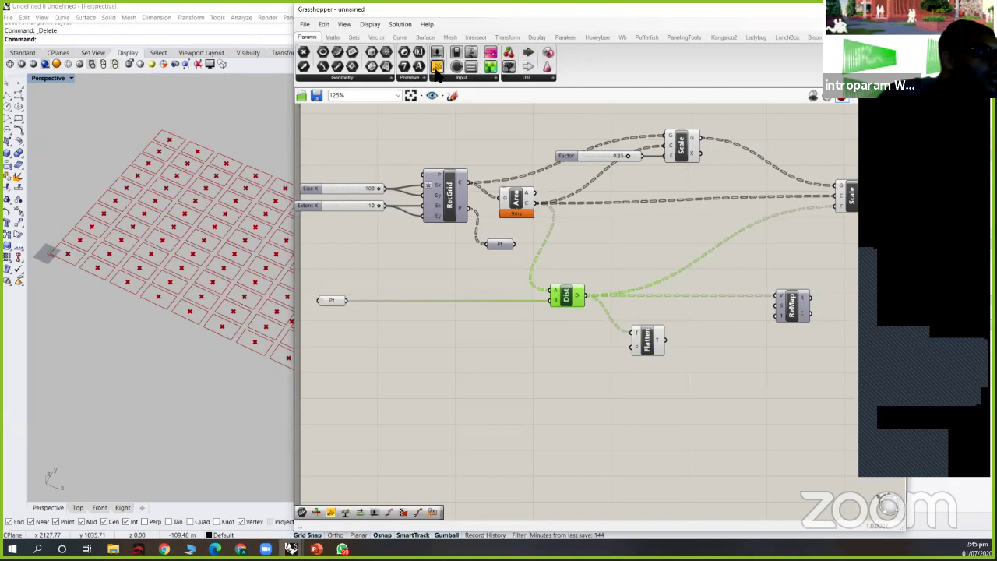
drag(633, 423, 589, 396)
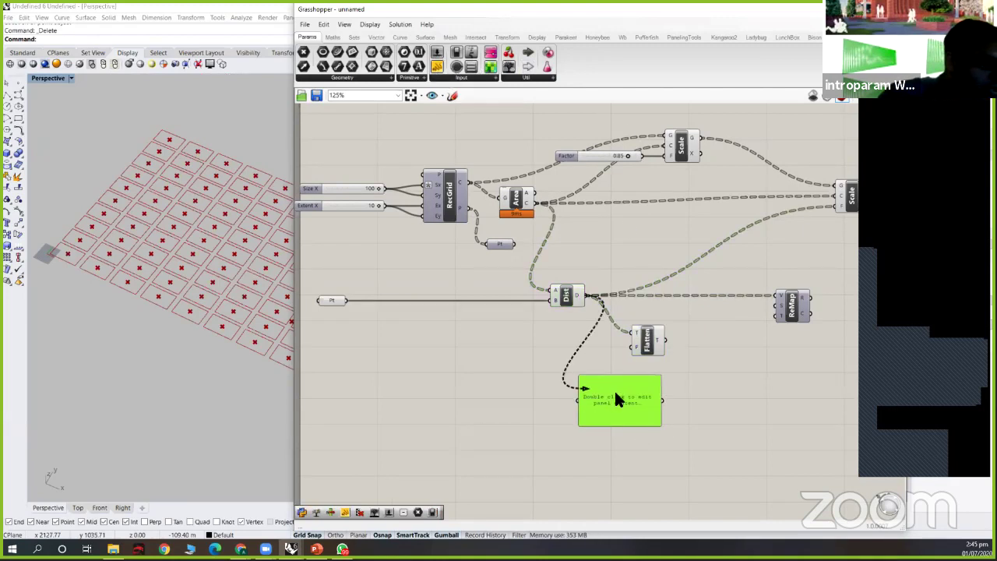
drag(631, 424, 628, 512)
right_drag(634, 507, 663, 342)
click(662, 343)
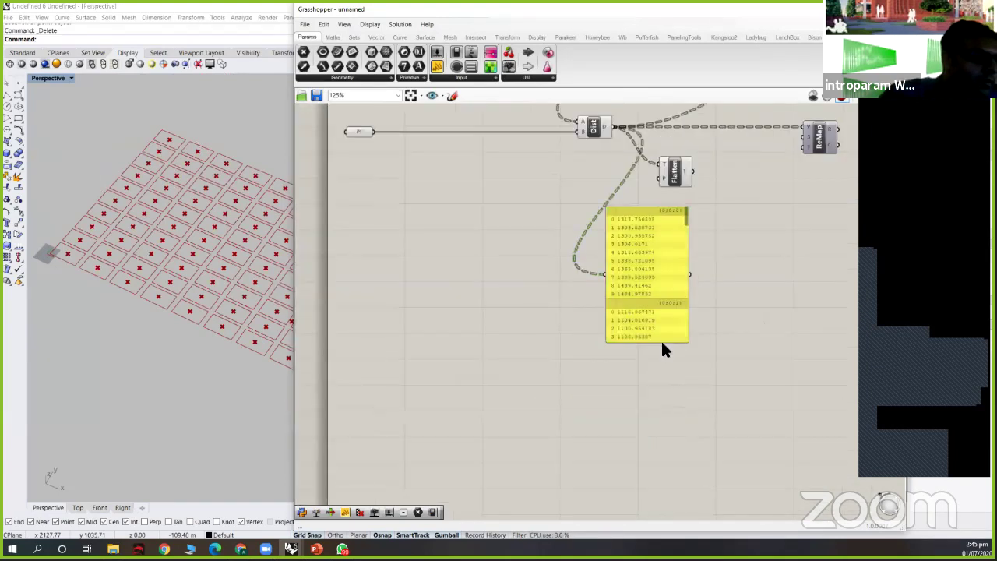
drag(662, 345, 661, 427)
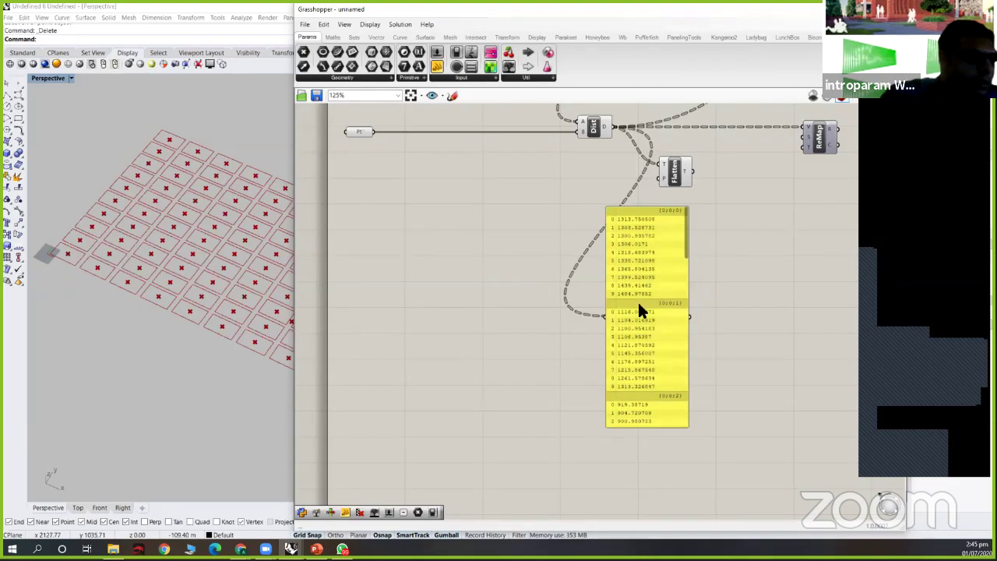
- Duplicate the distance panel, place the copy beside the original, and connect the Flatten Tree output to it
scroll(616, 308, down, 2)
drag(671, 249, 636, 305)
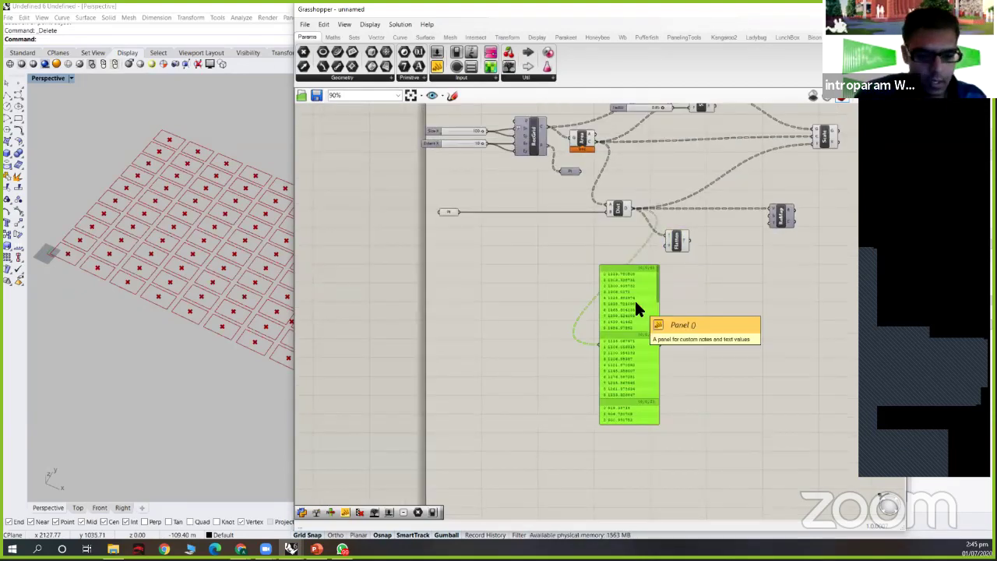
key(ctrl+c)
key(ctrl+v)
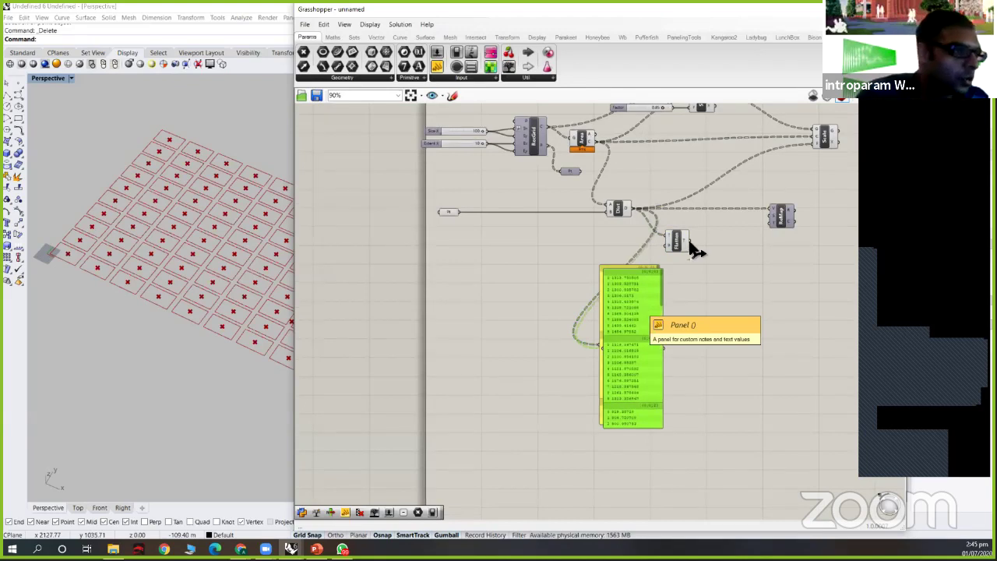
drag(607, 299, 717, 298)
drag(689, 242, 712, 342)
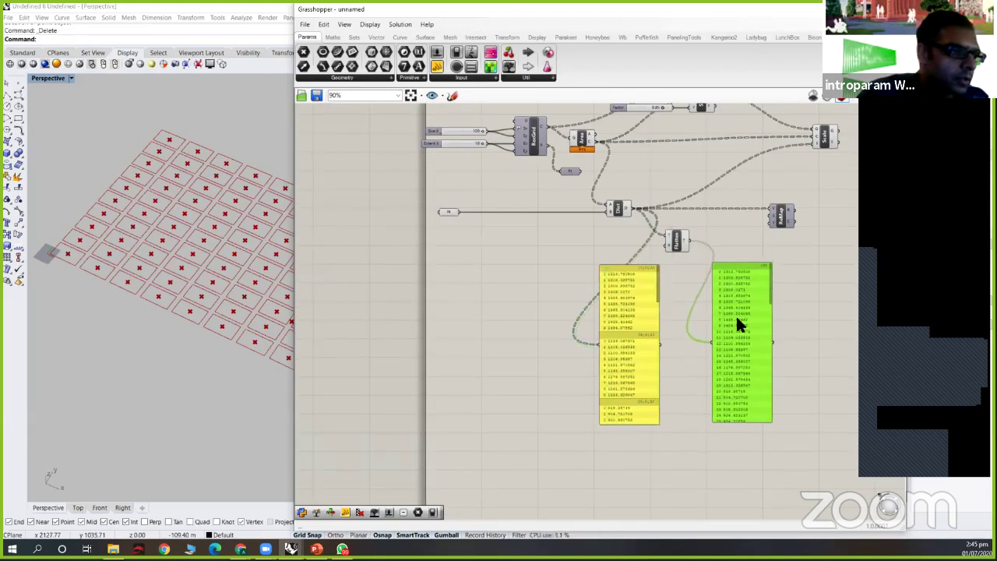
- Move the unflattened distance panel further from the flattened one, and add a Param Viewer beside it fed by the Distance output
click(609, 354)
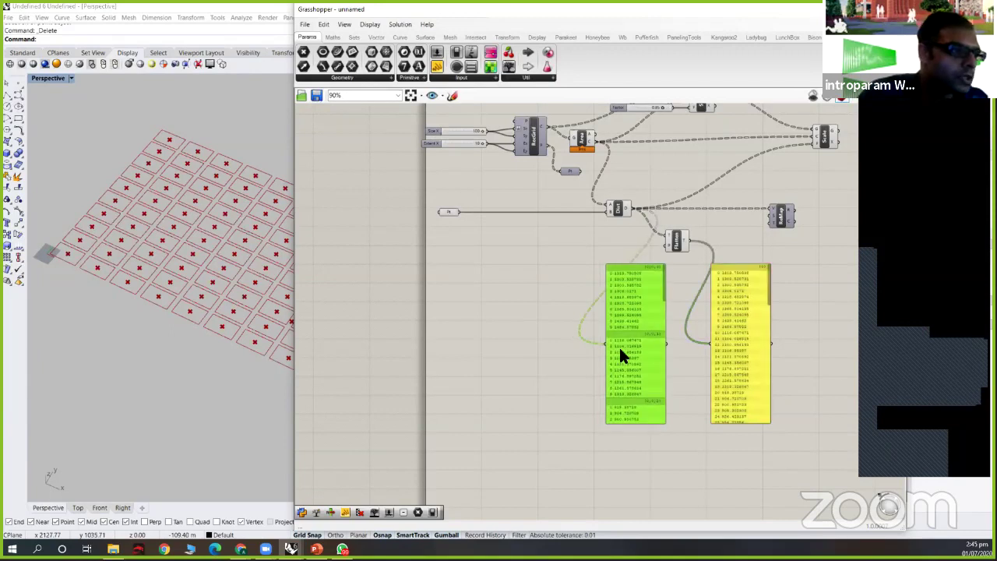
drag(599, 350, 569, 365)
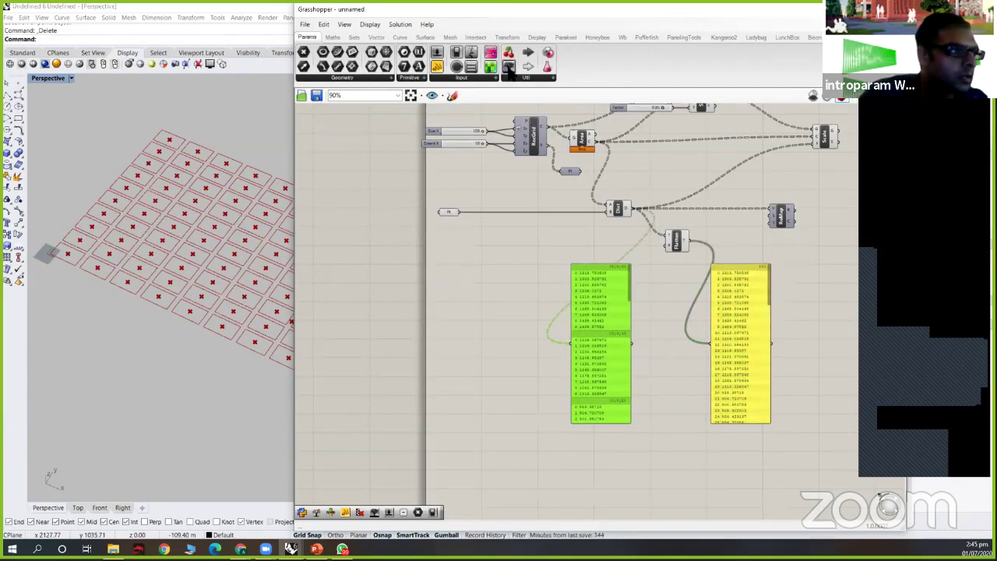
click(530, 183)
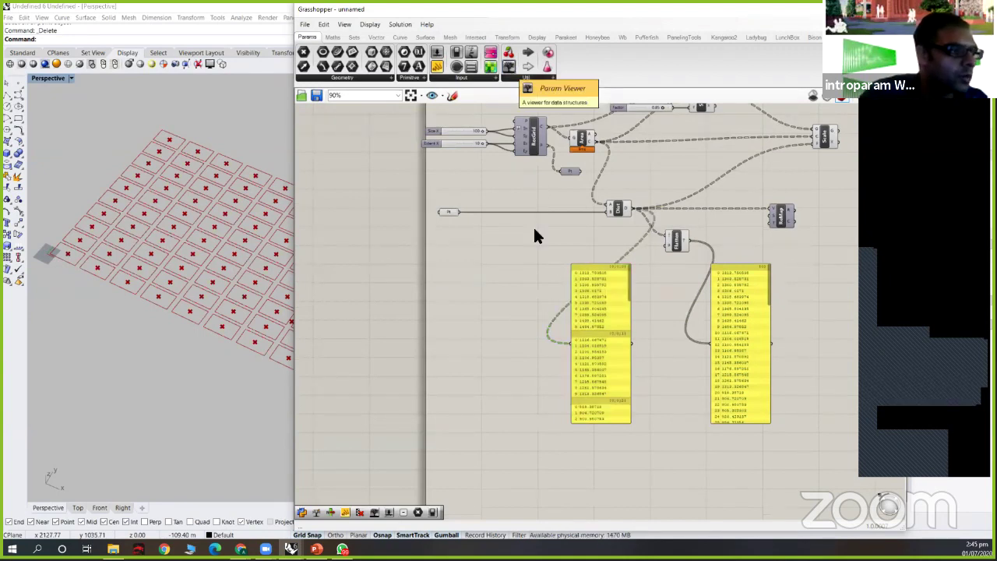
drag(509, 67, 526, 341)
drag(630, 209, 487, 335)
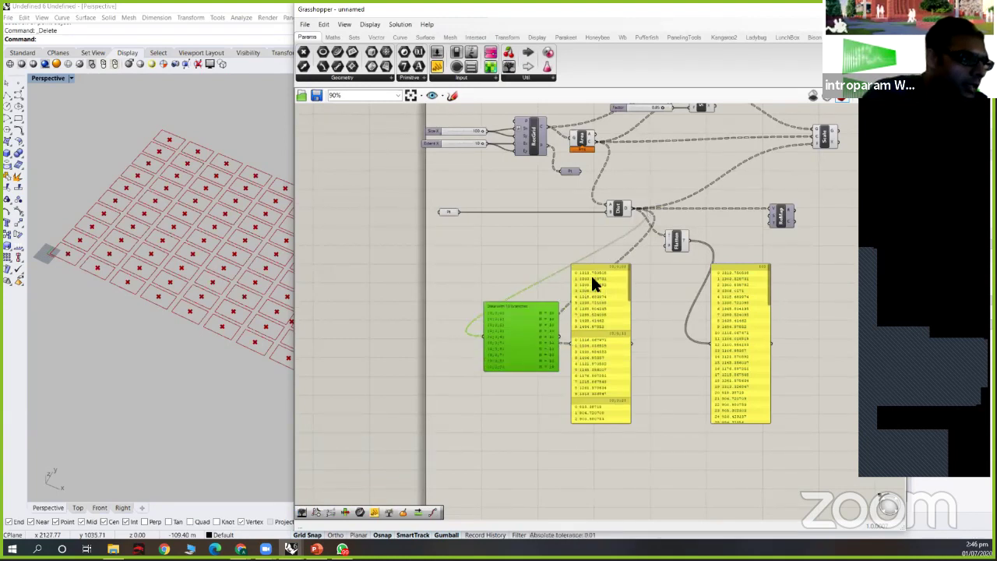
- Toggle the Param Viewer between branch list and tree graph, leave it on the tree graph, and increase its height
scroll(591, 279, up, 3)
scroll(543, 363, up, 2)
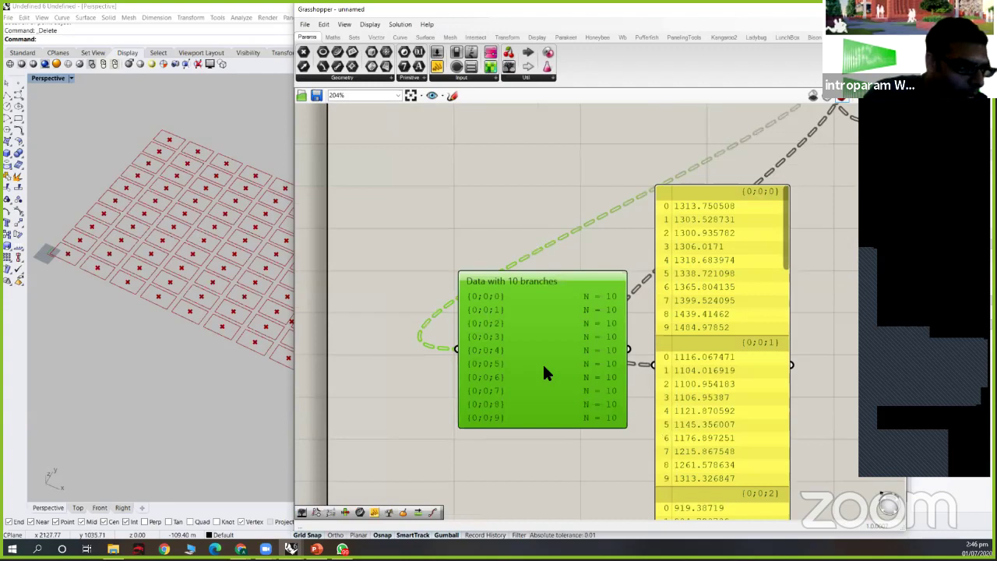
double_click(476, 335)
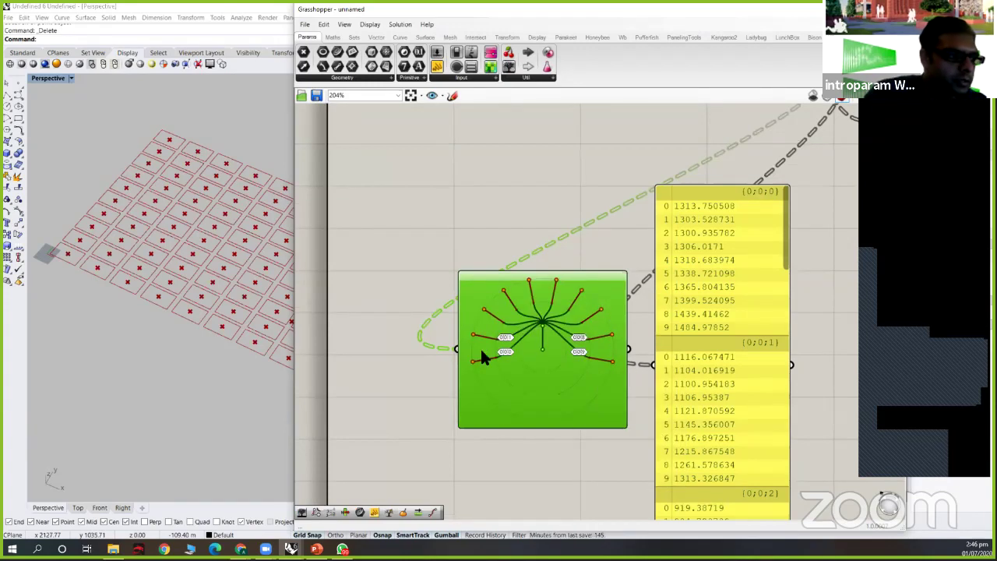
double_click(554, 328)
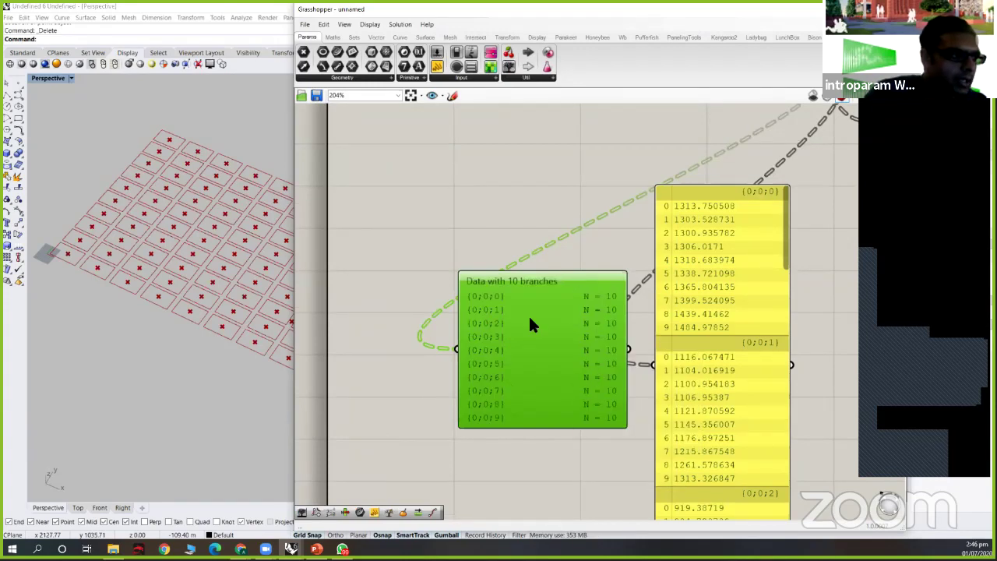
double_click(555, 362)
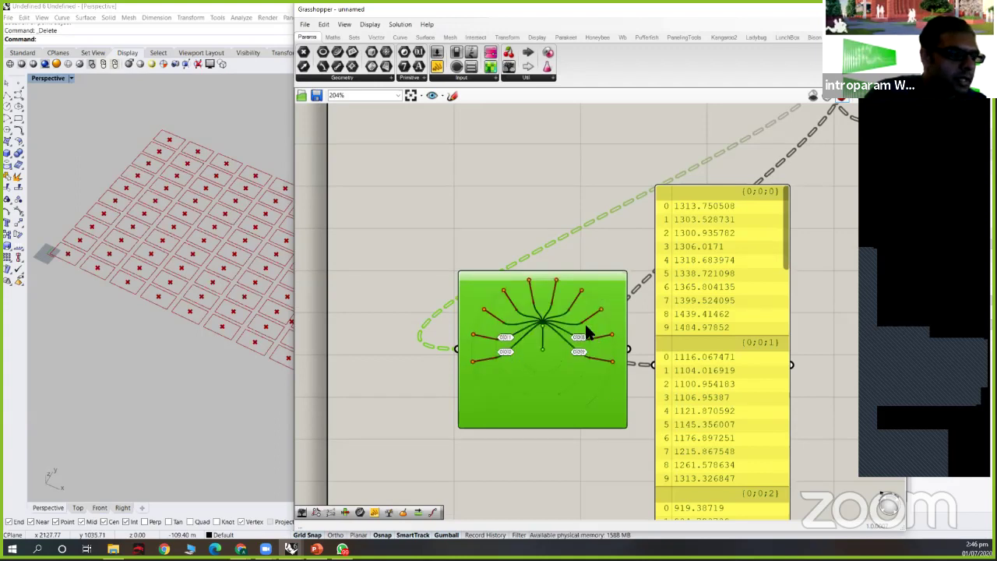
drag(568, 428, 572, 498)
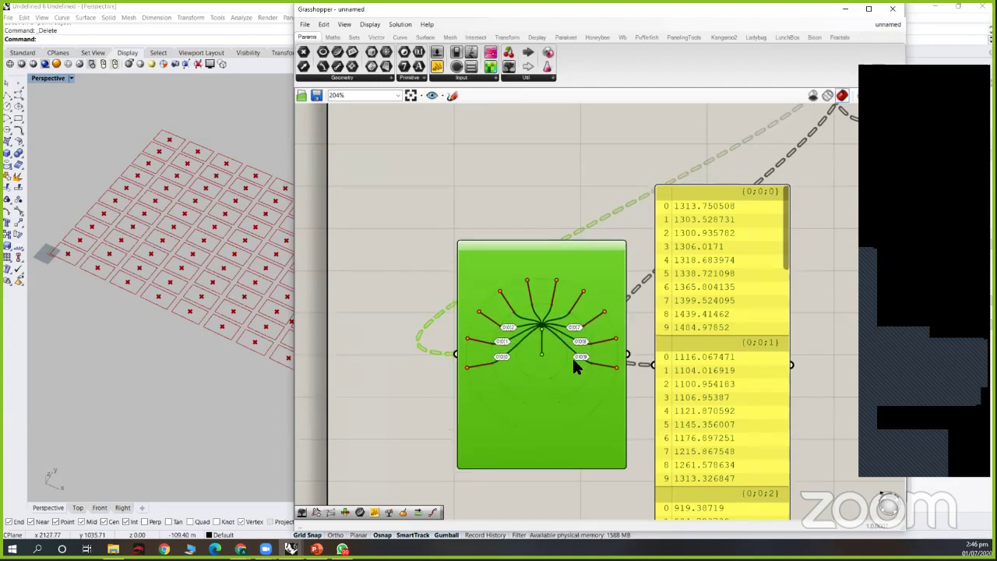
- Place a copy of the Param Viewer beside the flattened panel and feed it the flattened distances
scroll(499, 345, down, 3)
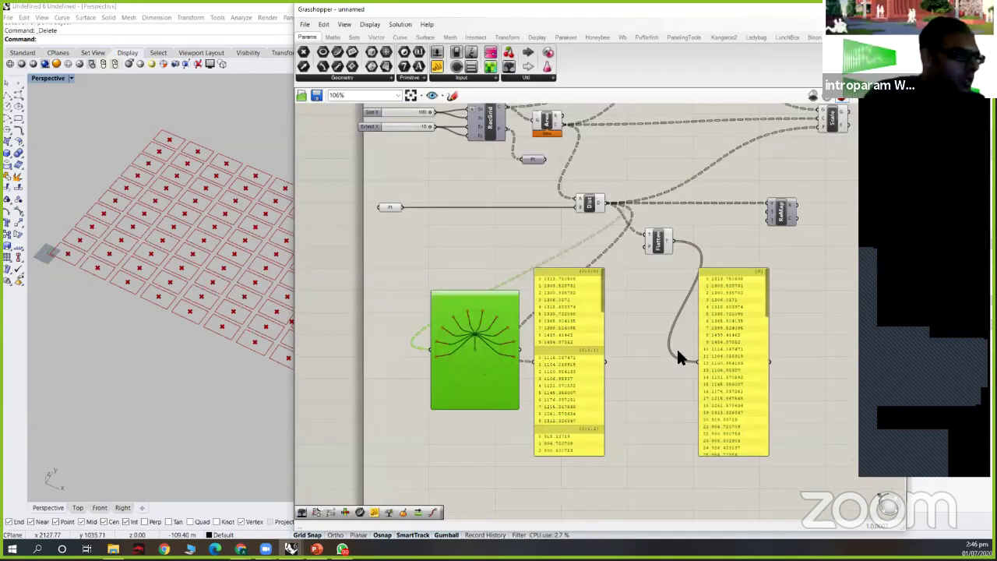
scroll(477, 348, down, 2)
mouse_move(476, 349)
mouse_down()
mouse_move(734, 353)
mouse_move(704, 350)
mouse_up()
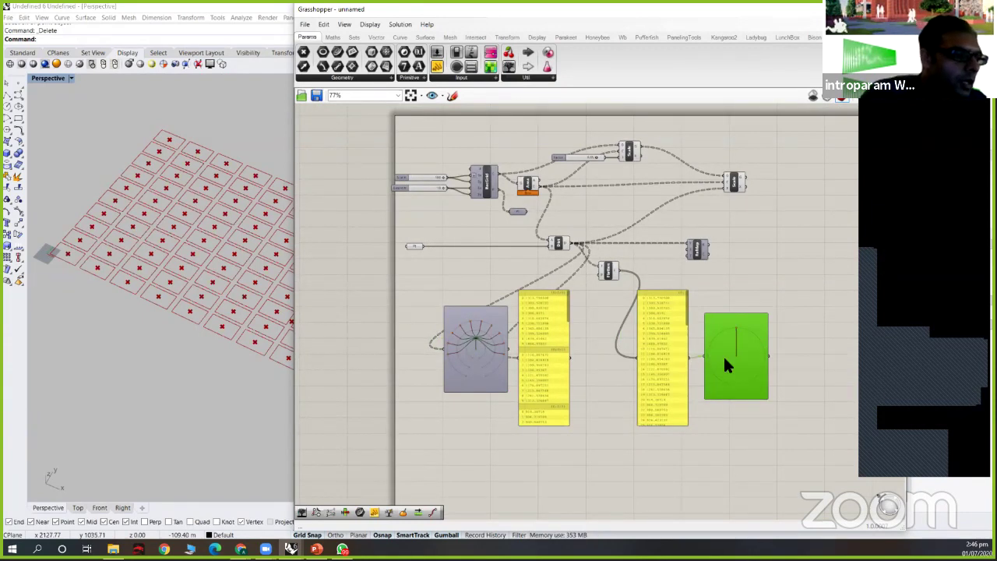
- Move the flattened distance panel closer to the unflattened one and compare both lists with their tree graphs
drag(723, 342, 714, 338)
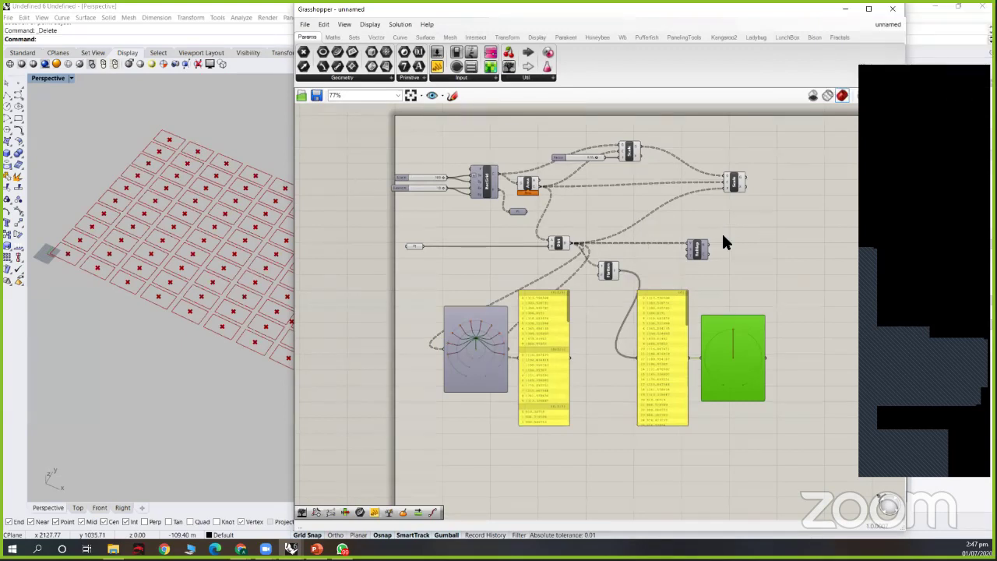
scroll(644, 276, up, 3)
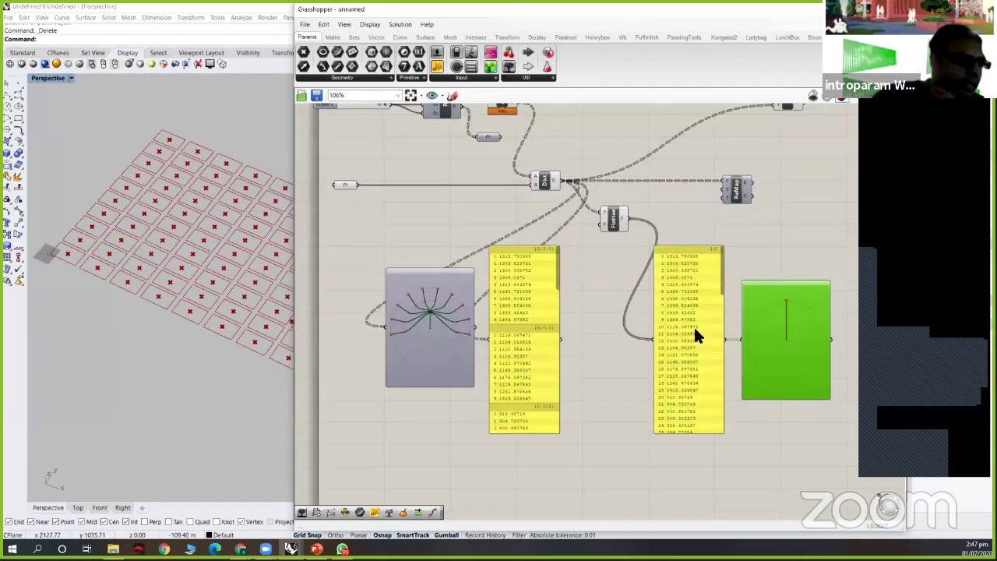
right_drag(781, 240, 736, 246)
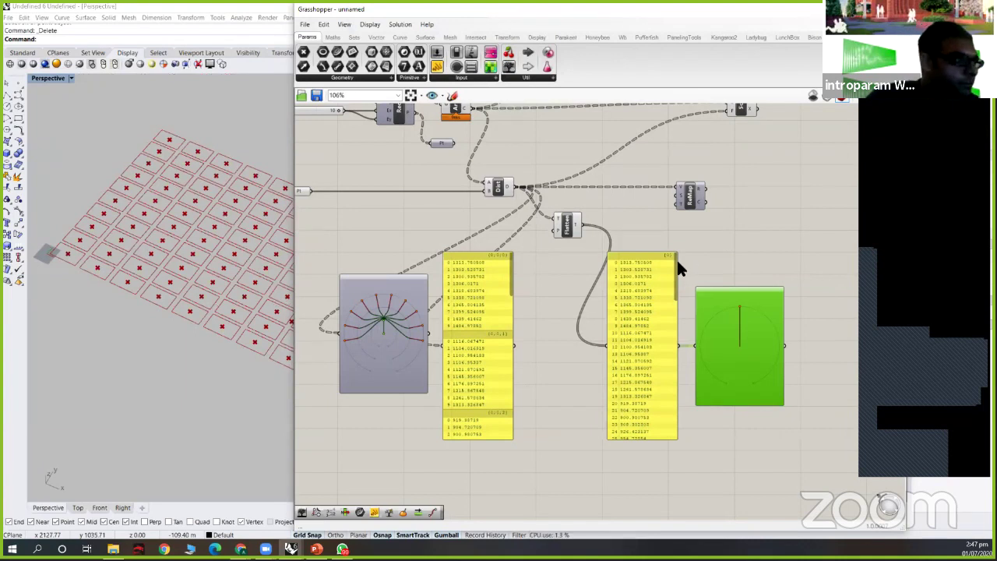
right_drag(712, 271, 748, 287)
mouse_move(646, 327)
mouse_down()
mouse_move(624, 323)
mouse_move(637, 325)
mouse_move(637, 314)
mouse_up()
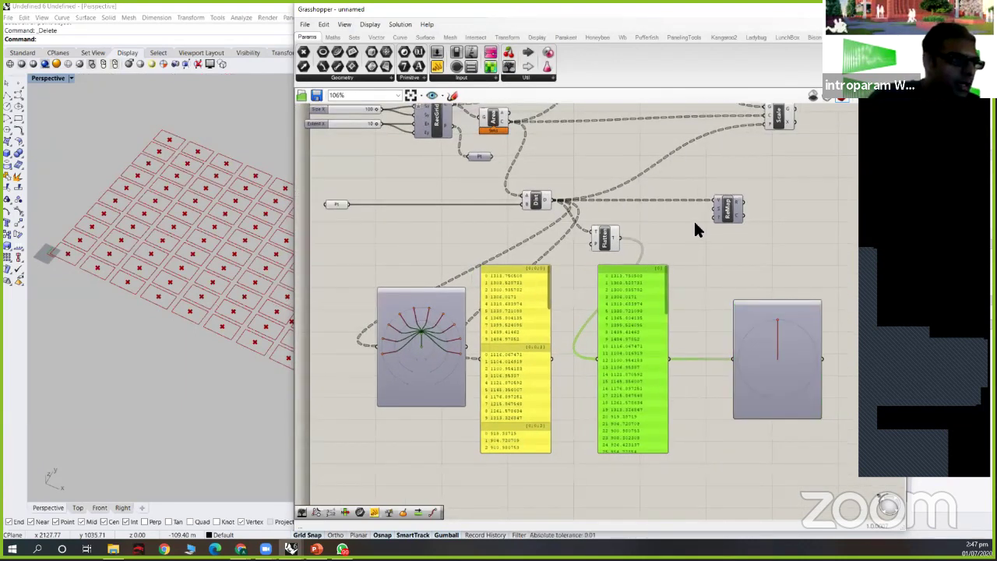
right_drag(592, 290, 652, 281)
right_drag(760, 269, 797, 260)
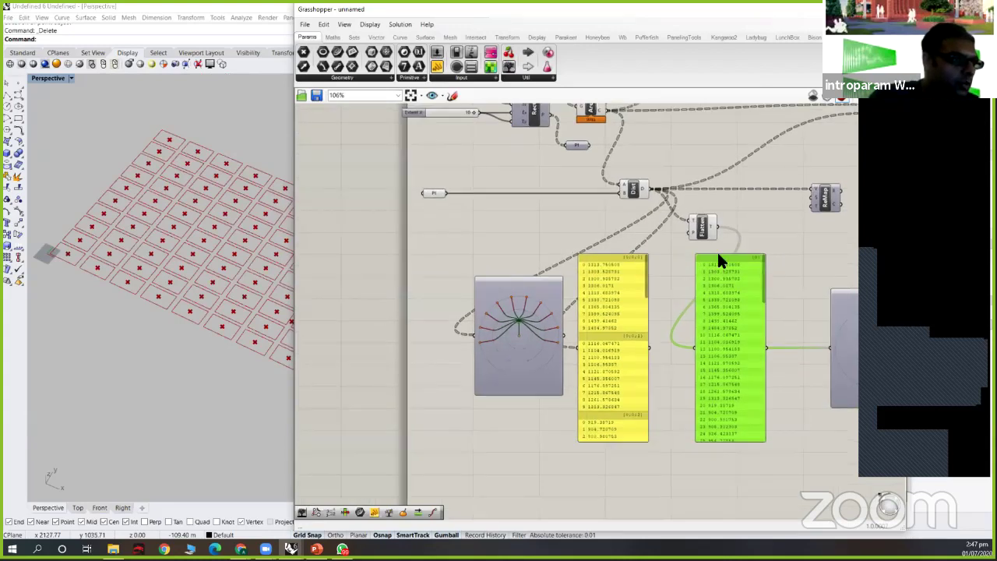
scroll(754, 257, up, 3)
scroll(451, 441, down, 2)
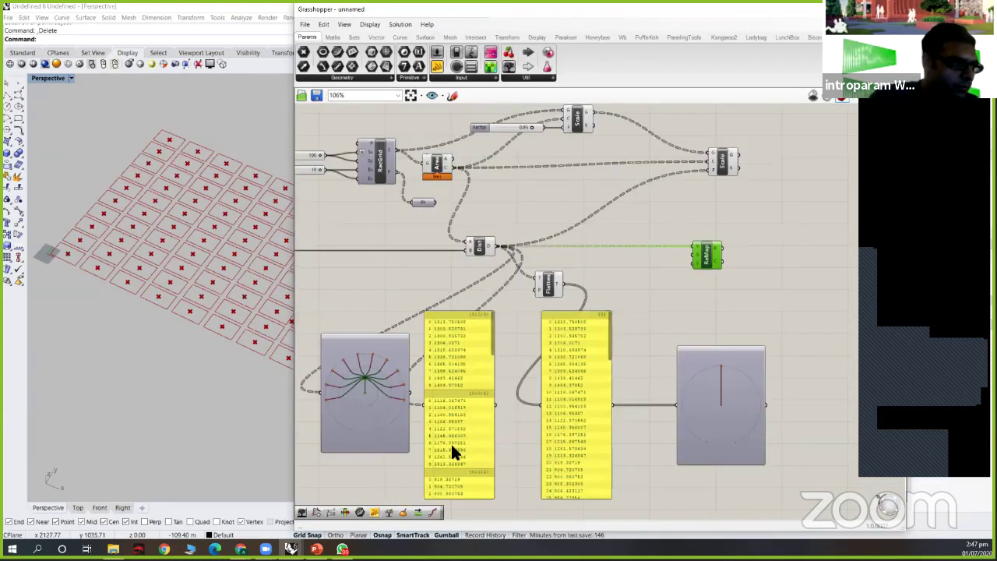
- Delete both distance panels and both Param Viewers, and move the Flatten Tree component close below the Distance component
scroll(450, 440, down, 2)
click(450, 440)
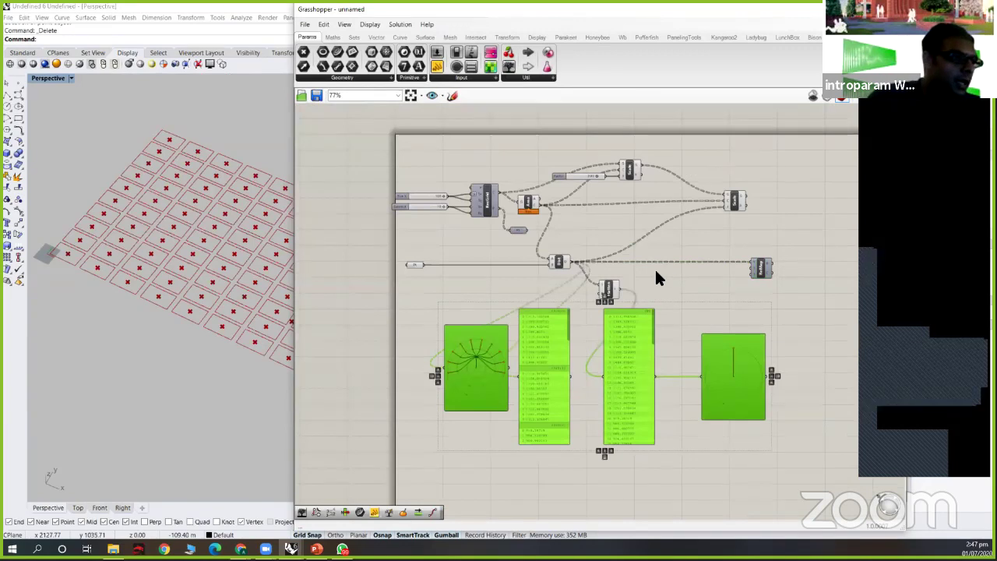
key(Delete)
drag(609, 289, 589, 289)
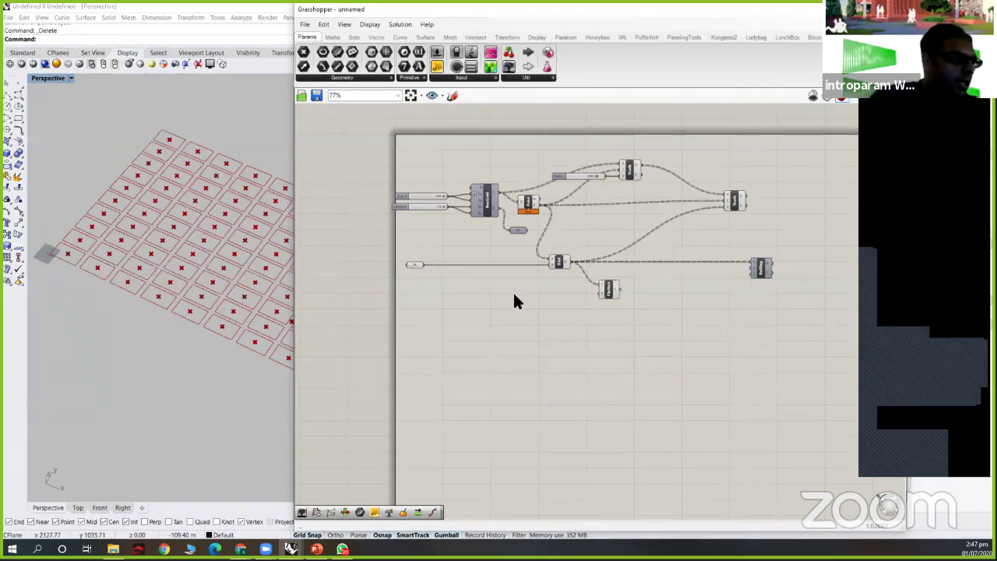
scroll(511, 311, up, 2)
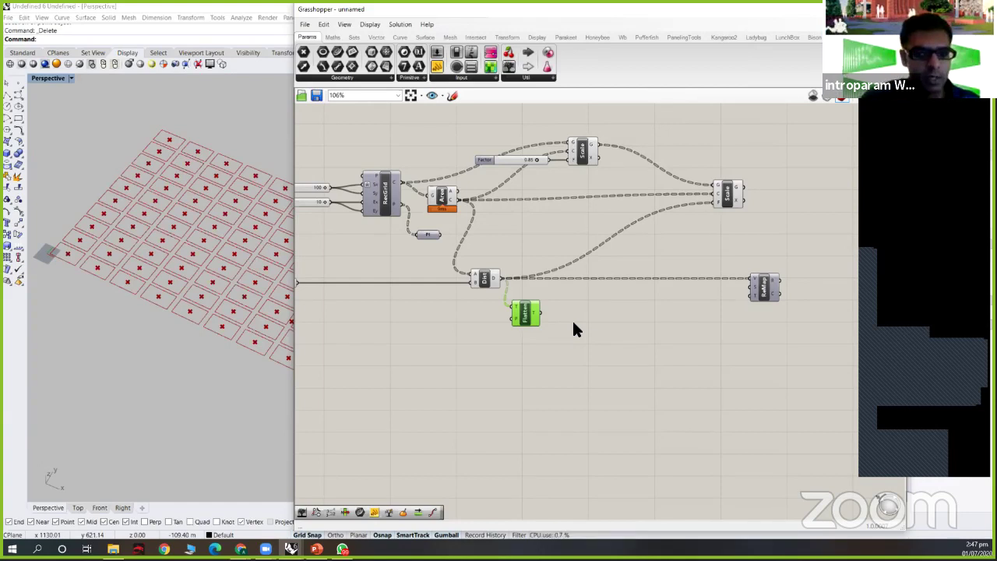
drag(529, 319, 527, 314)
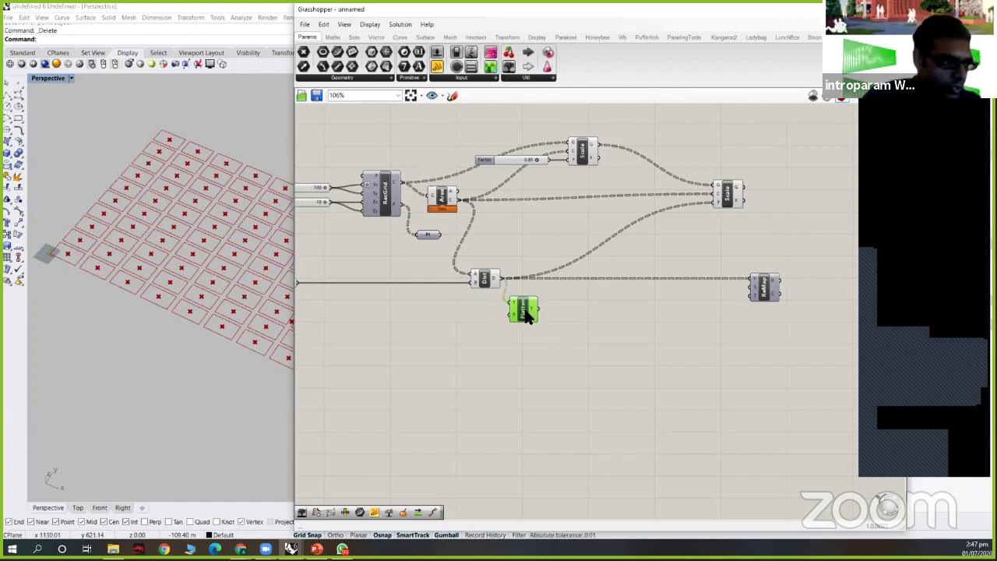
scroll(517, 309, up, 2)
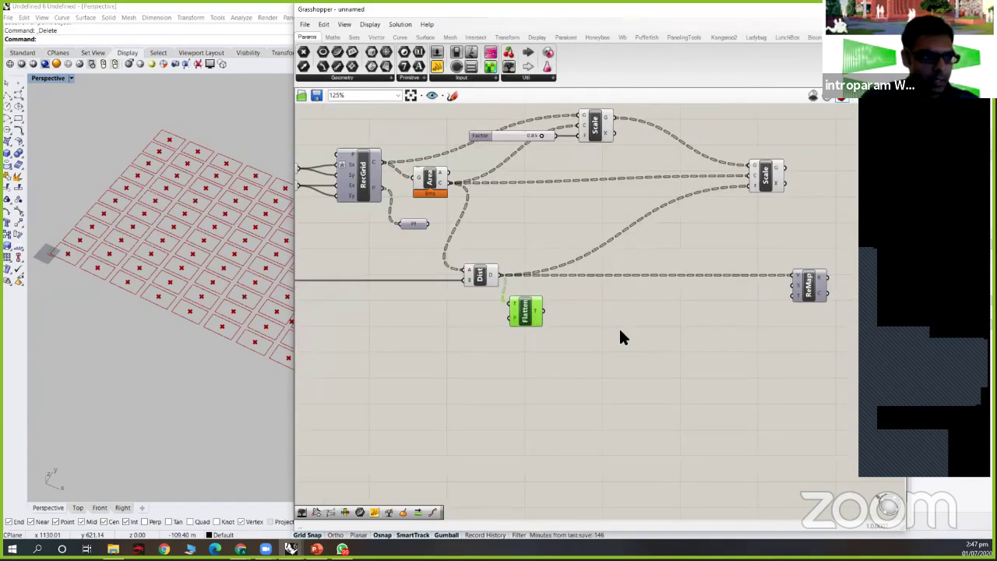
right_drag(628, 329, 620, 368)
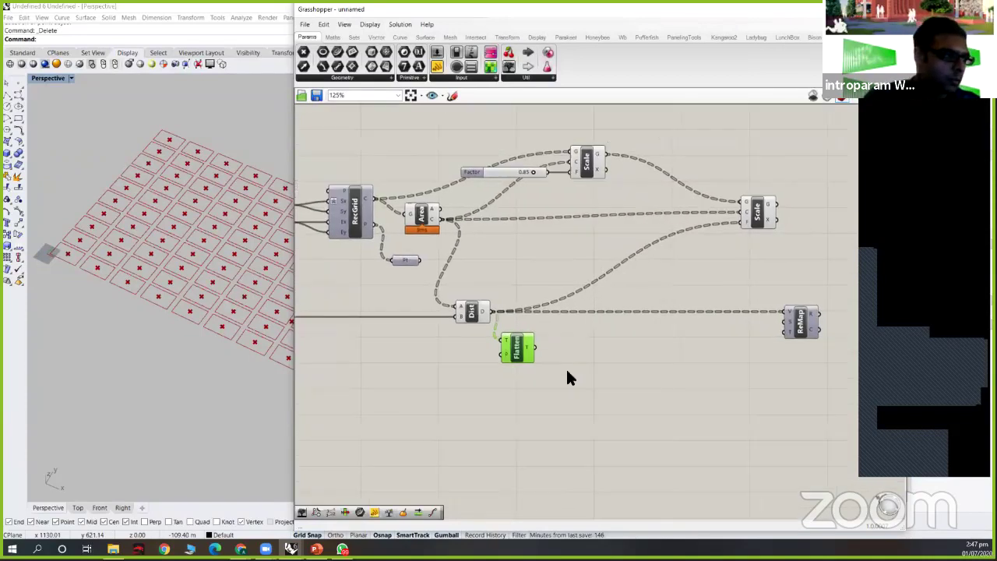
click(611, 363)
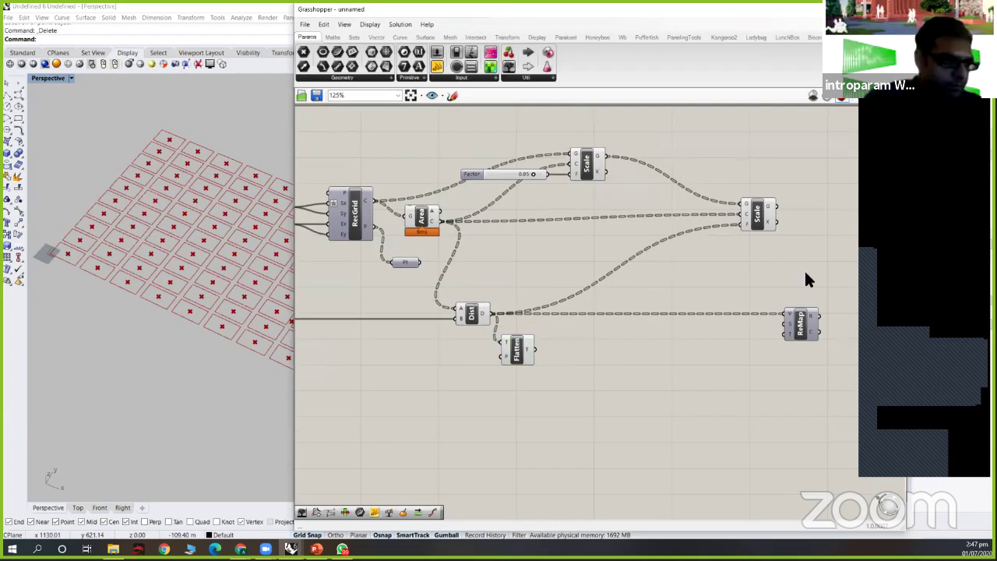
- Add a Bounds component beside Flatten Tree and feed it the flattened distances
scroll(784, 333, up, 3)
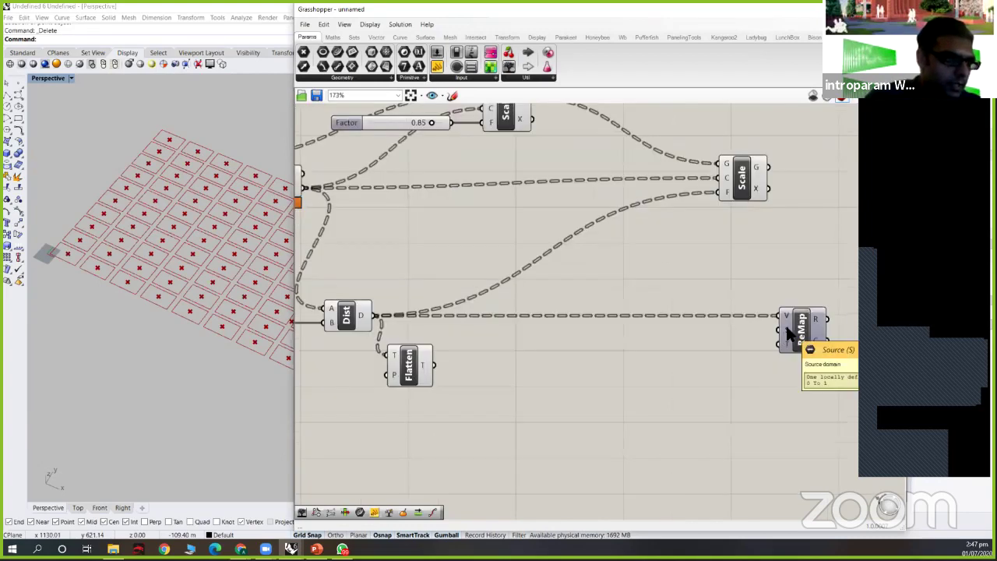
double_click(510, 374)
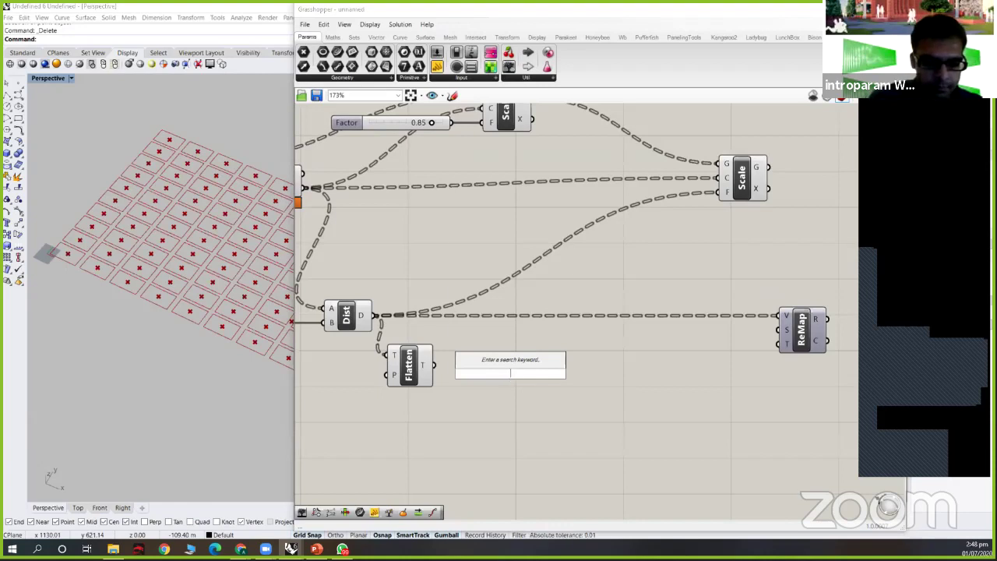
text(bounds)
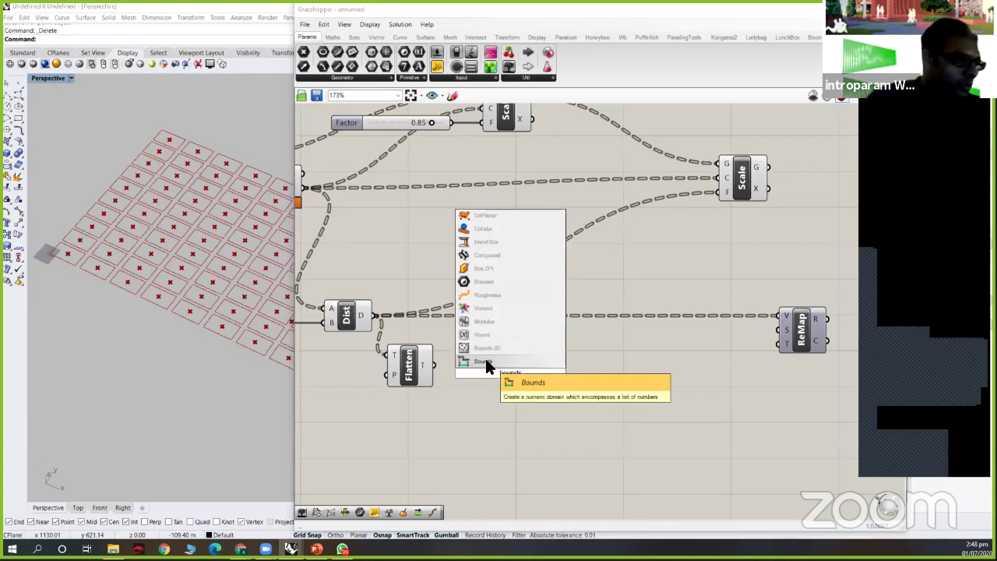
click(486, 361)
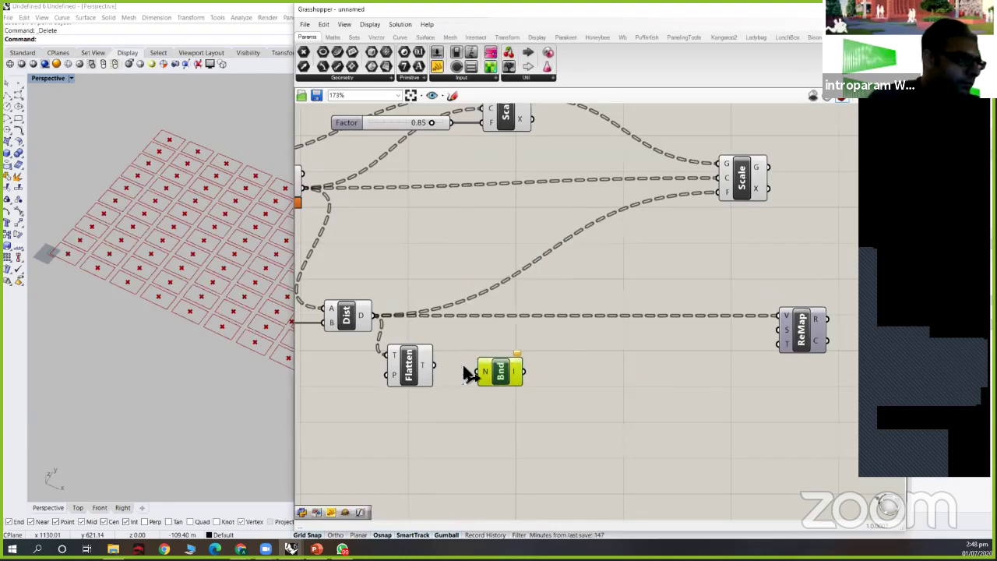
drag(434, 364, 497, 372)
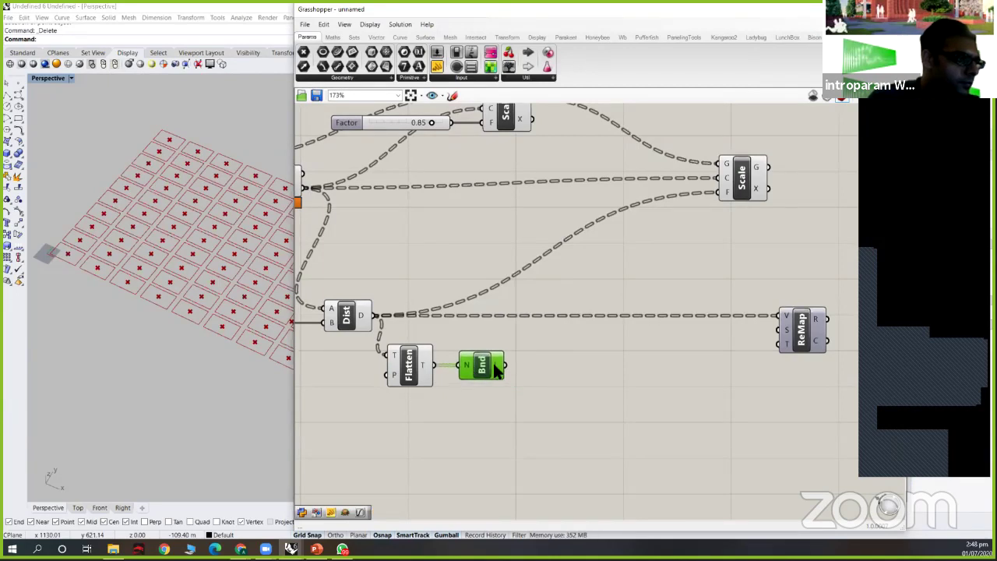
- Add a panel below the Bounds component, connect the Bounds output to it, and increase its height
double_click(593, 408)
text(pa)
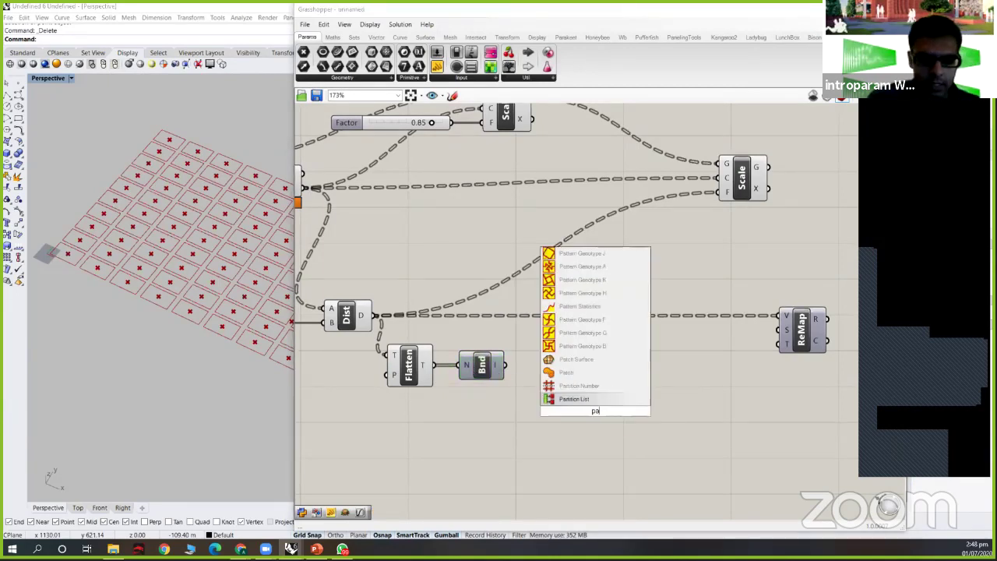
text(nel)
key(Return)
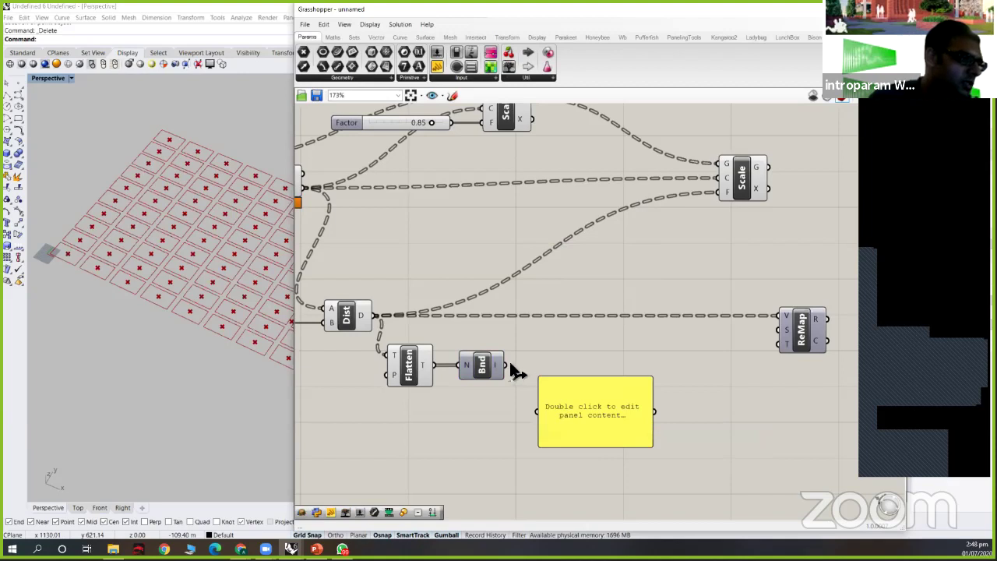
drag(505, 365, 537, 411)
drag(606, 416, 595, 482)
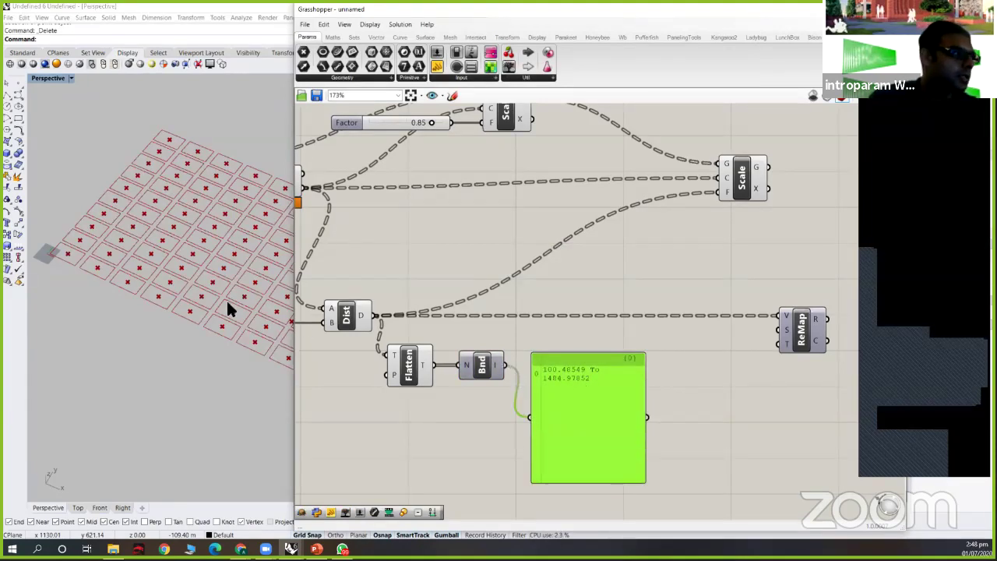
- Move the bounds panel lower and connect the Bounds output to the Source input of ReMap
scroll(208, 285, down, 4)
scroll(156, 311, up, 2)
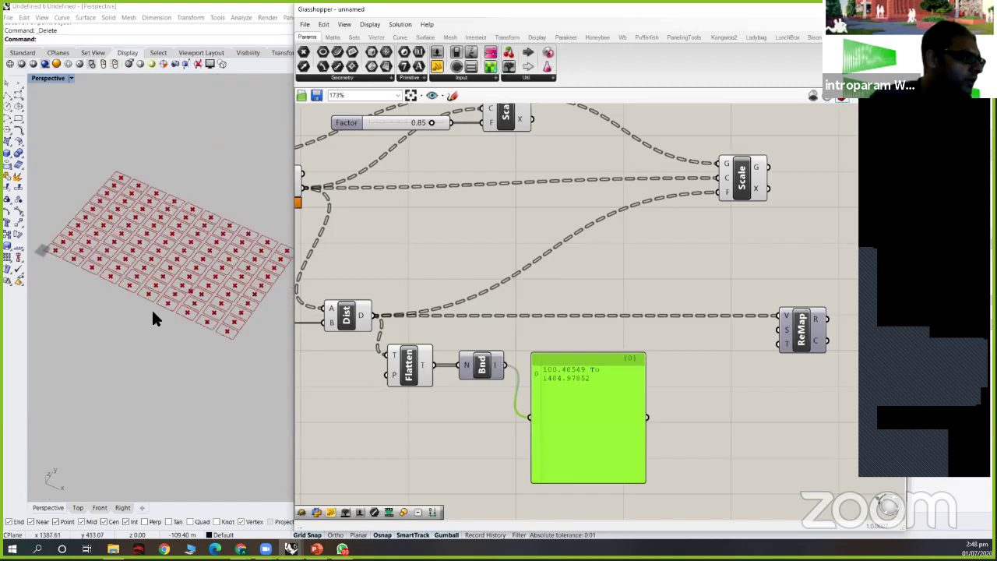
scroll(166, 314, up, 5)
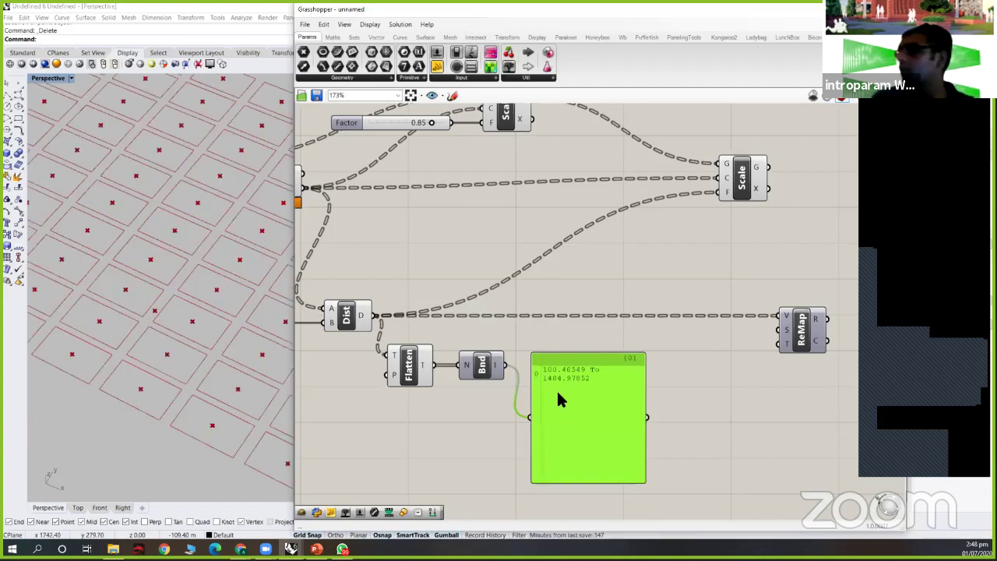
drag(596, 385, 595, 391)
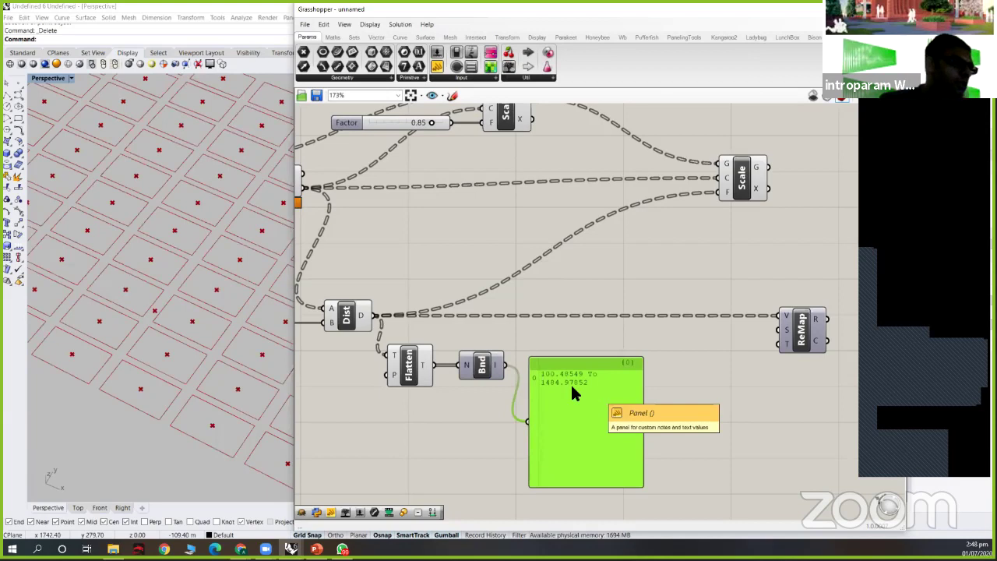
drag(575, 363, 586, 401)
drag(505, 365, 813, 348)
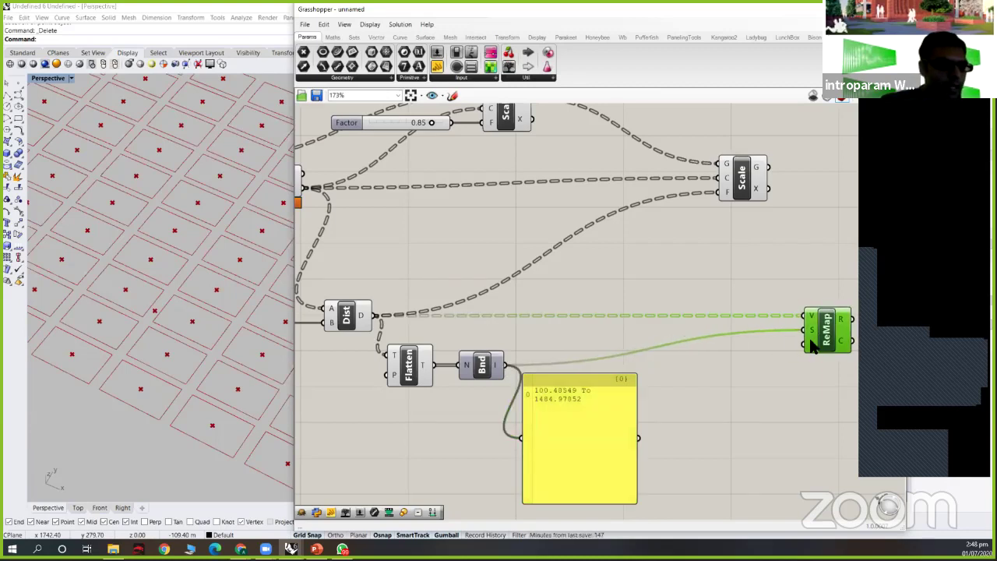
- Duplicate the bounds panel, place the copy beside ReMap, and feed it the Mapped output instead of the Bounds domain
right_drag(724, 402, 715, 405)
right_drag(556, 426, 411, 434)
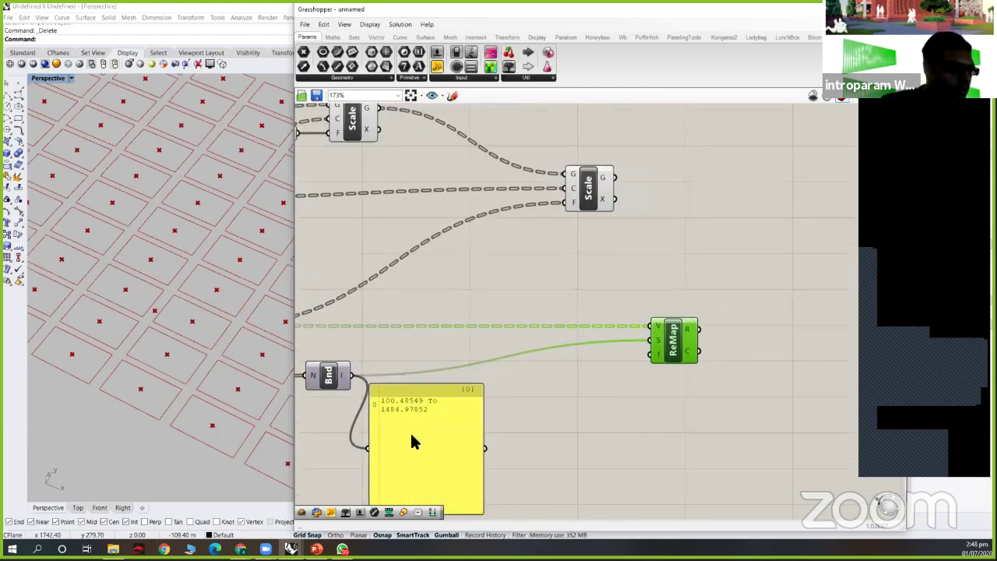
click(412, 442)
key(ctrl+c)
key(ctrl+v)
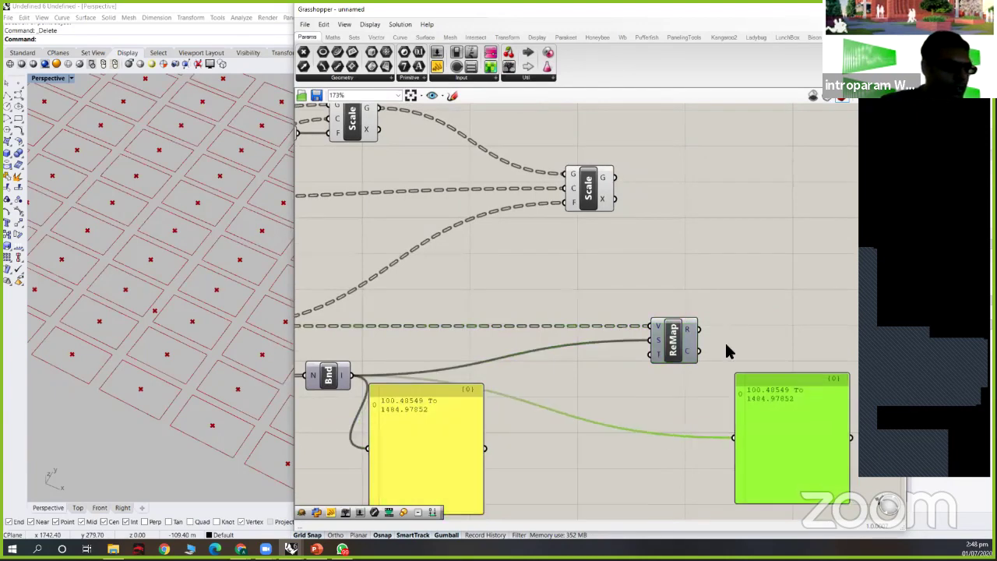
drag(761, 399, 699, 328)
drag(808, 382, 772, 346)
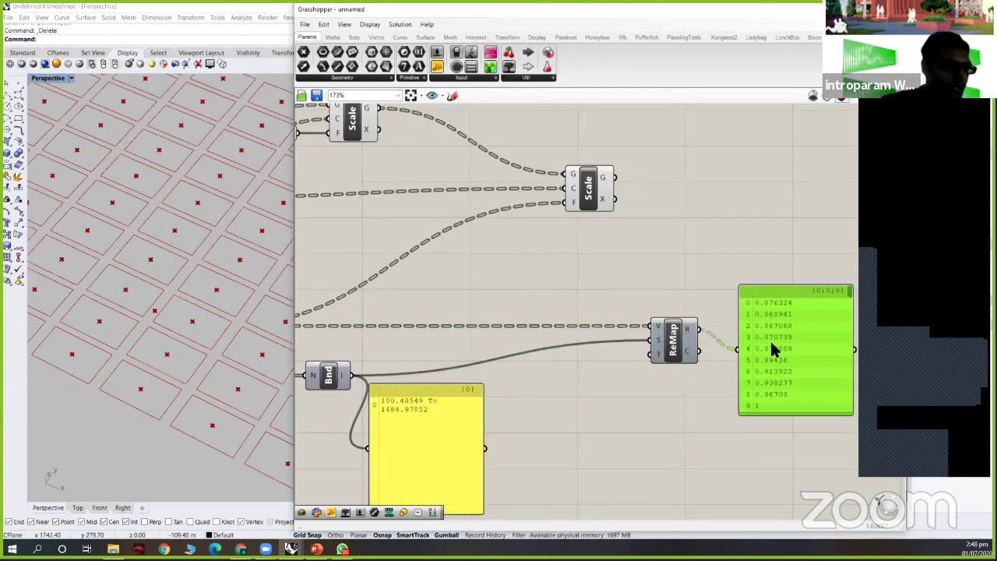
- Increase the height of the remapped values panel and move it further from ReMap
right_drag(705, 351, 684, 332)
drag(723, 377, 728, 458)
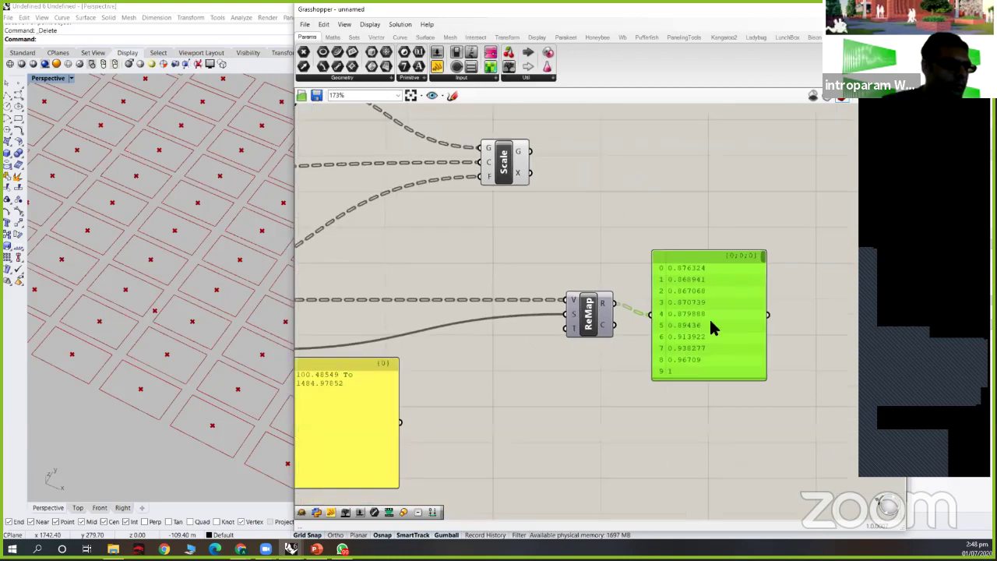
drag(737, 312, 773, 263)
scroll(785, 297, down, 4)
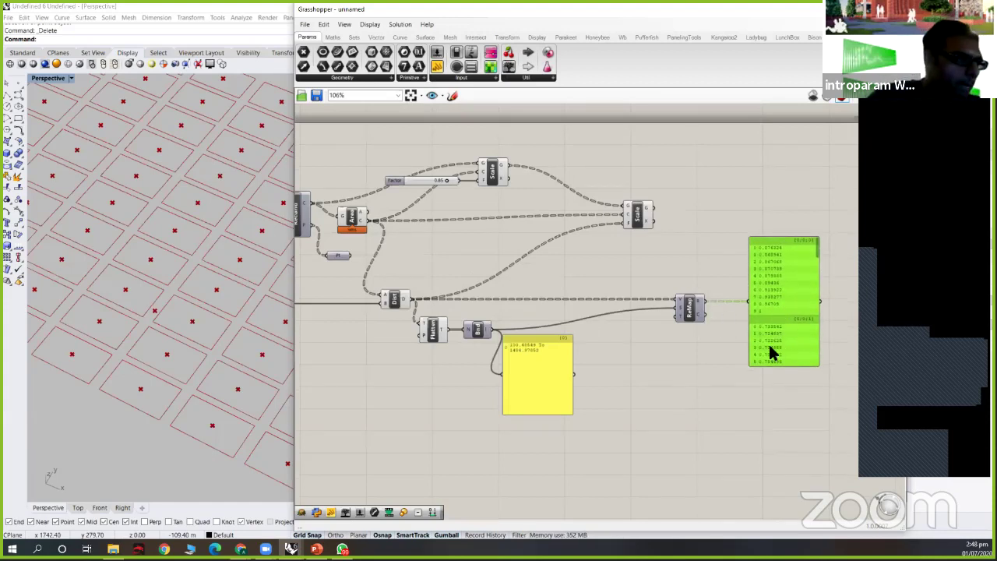
- Move ReMap closer to the remapped values panel and check the domain of its Target input
right_drag(496, 330, 488, 351)
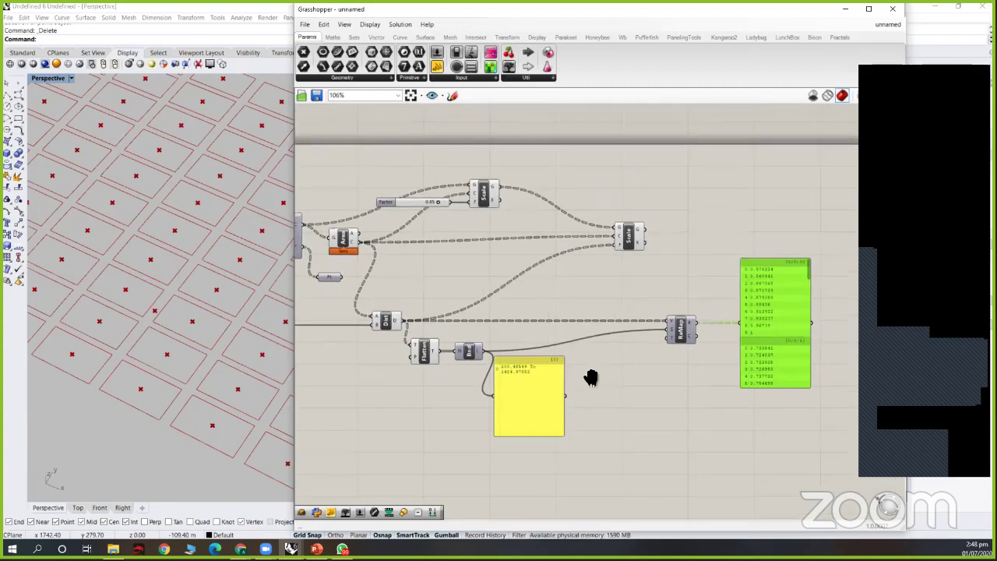
scroll(590, 378, up, 4)
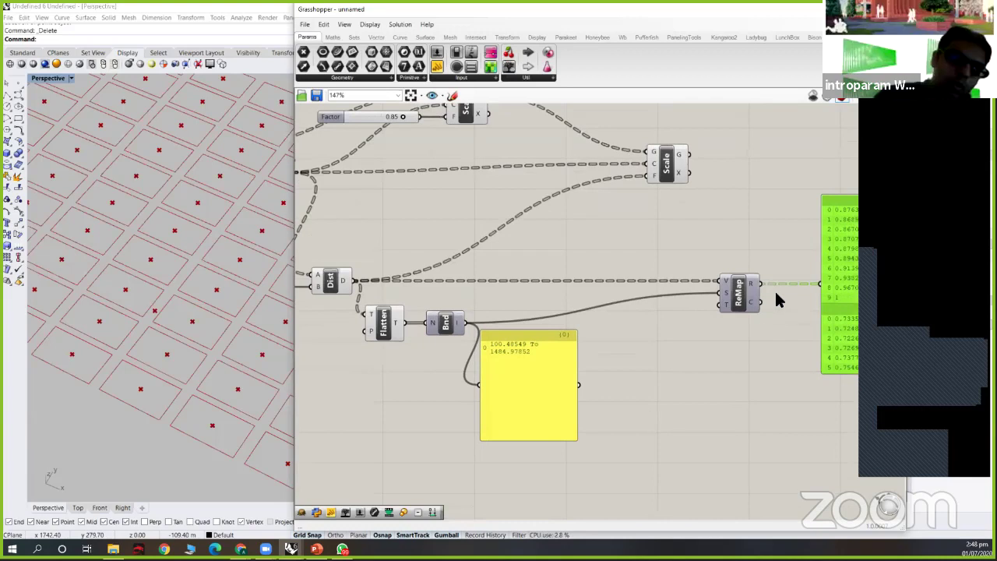
drag(727, 305, 762, 306)
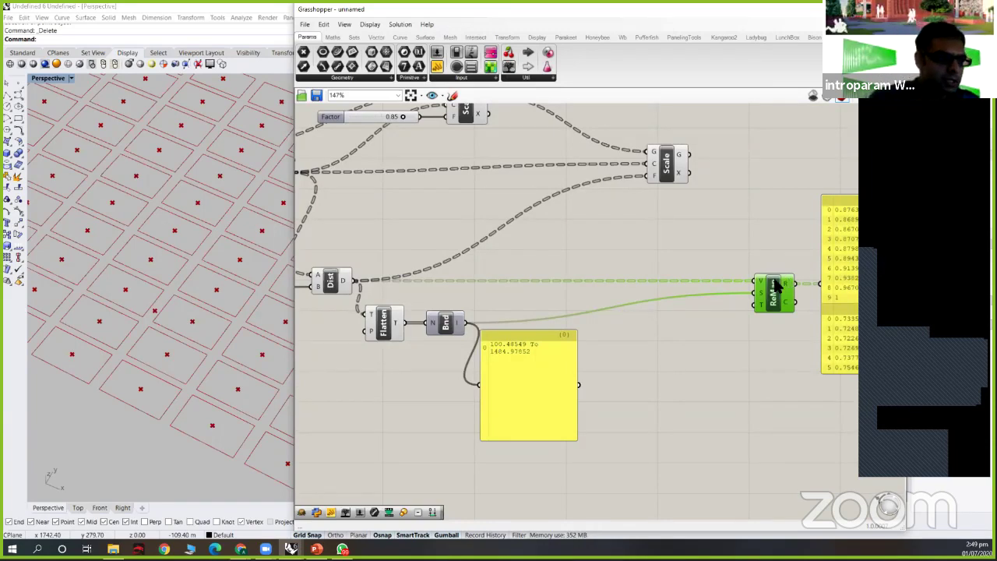
mouse_move(762, 308)
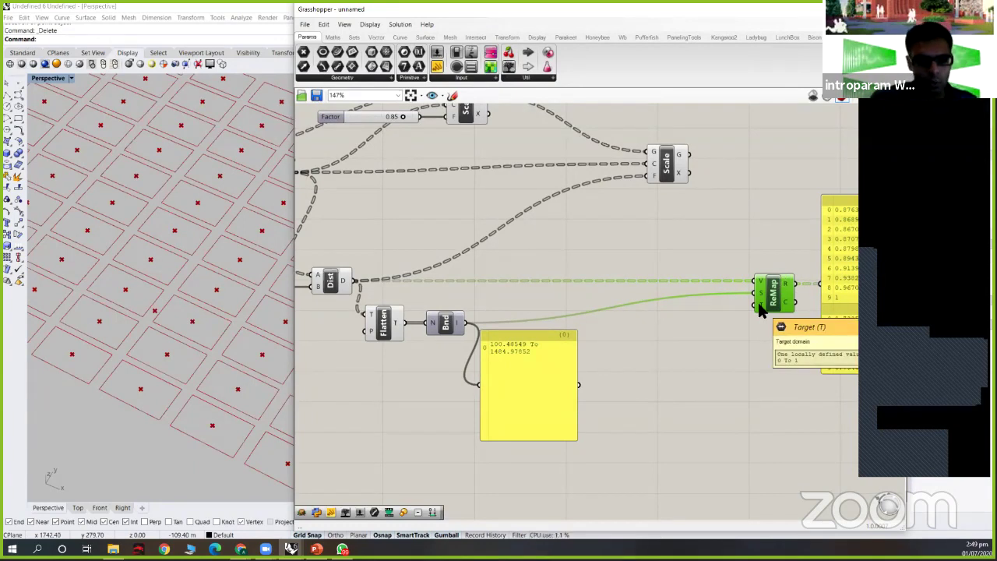
scroll(646, 274, down, 2)
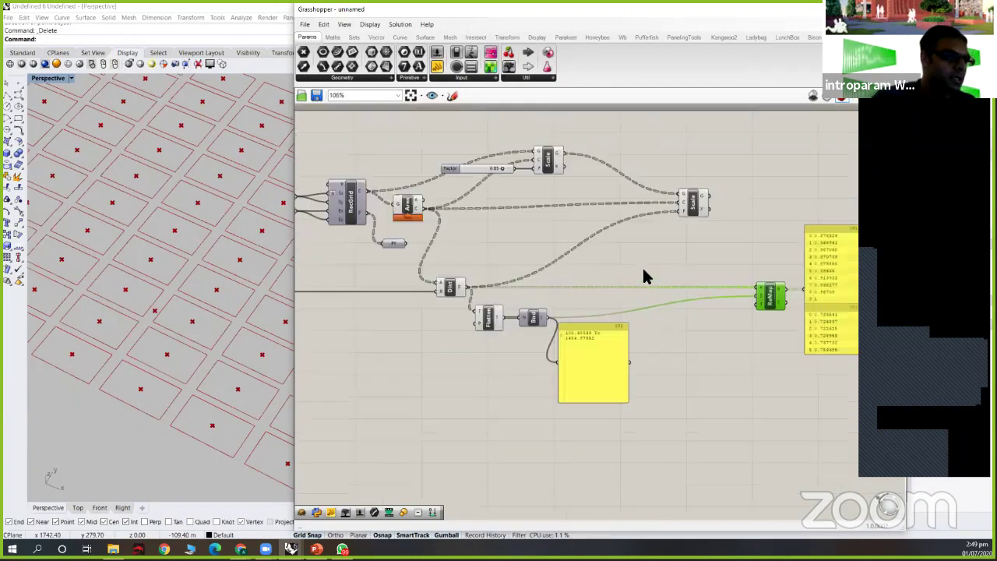
- Move the remapped values panel slightly further from ReMap
scroll(654, 278, down, 1)
scroll(729, 288, up, 1)
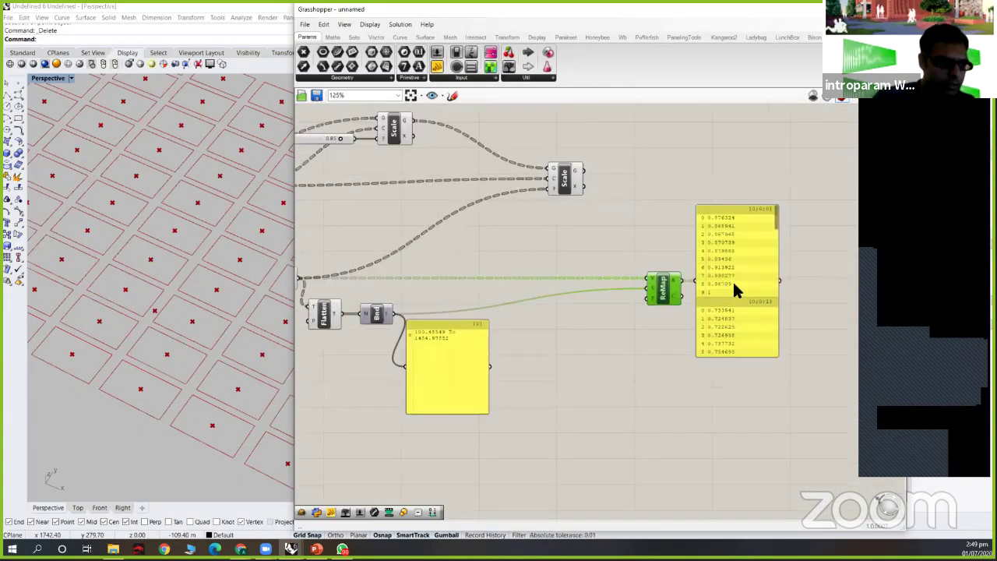
drag(732, 282, 743, 282)
- Add a Construct Domain component between the bounds panel and ReMap
double_click(580, 363)
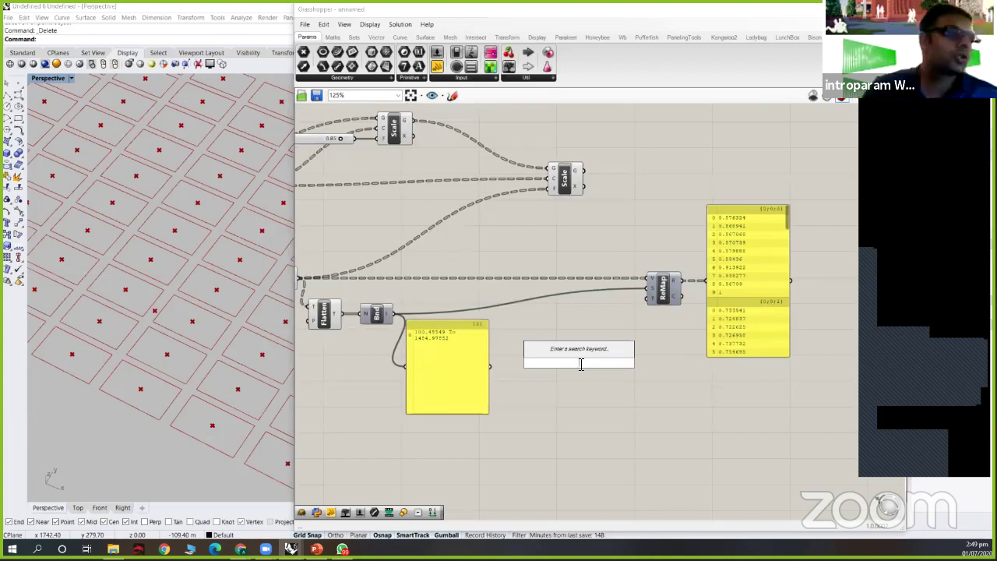
text(constru)
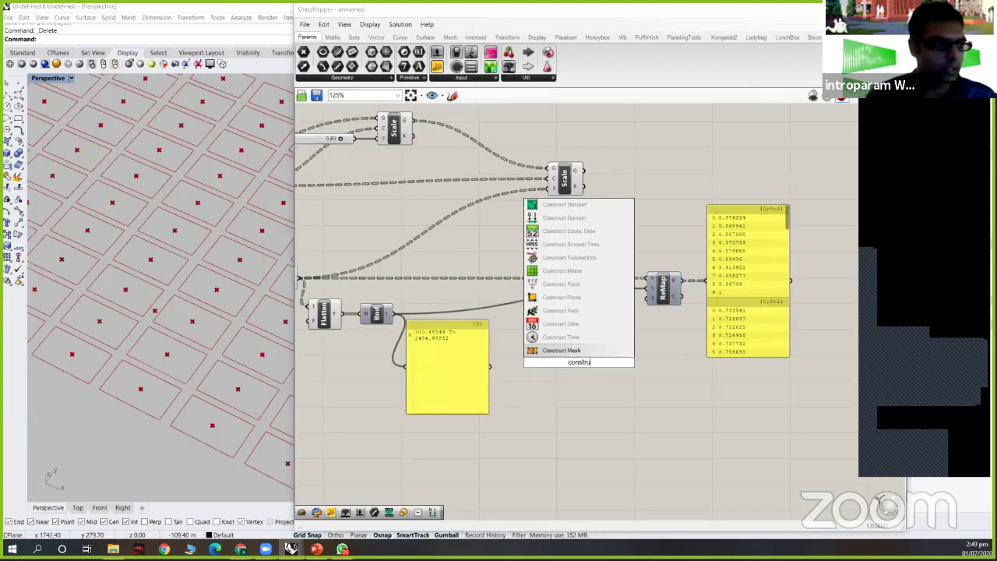
text(ct )
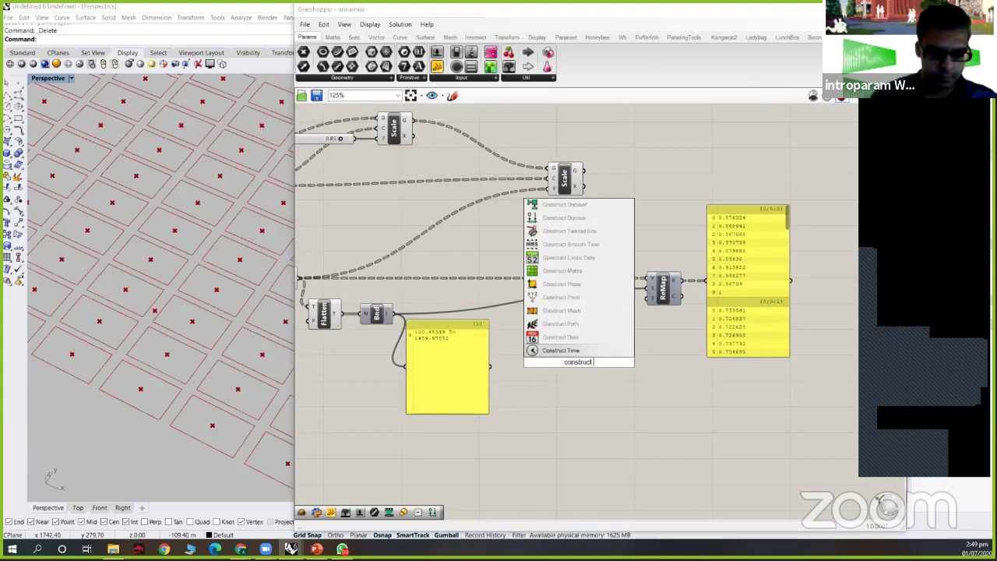
text(domain)
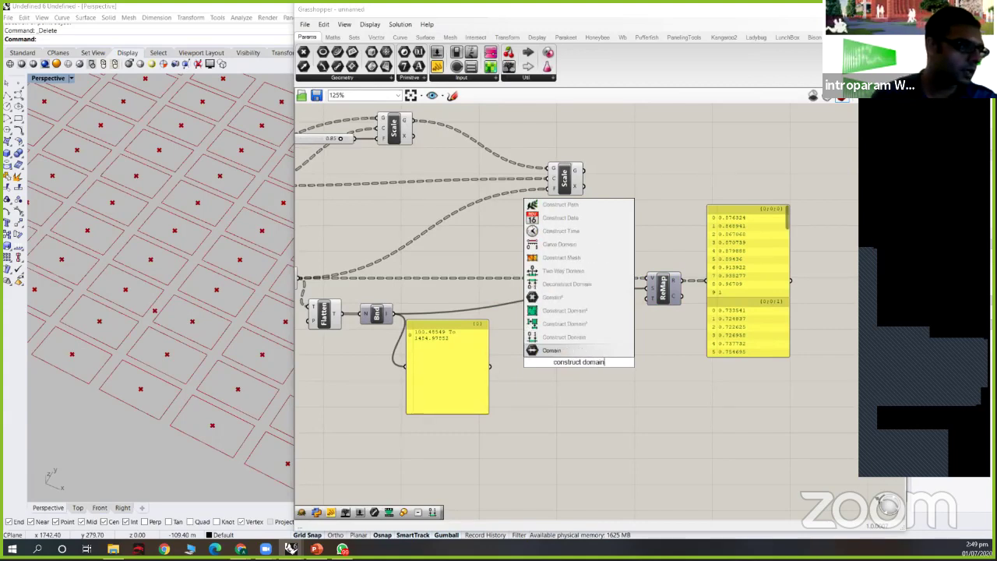
click(557, 338)
drag(576, 362, 592, 331)
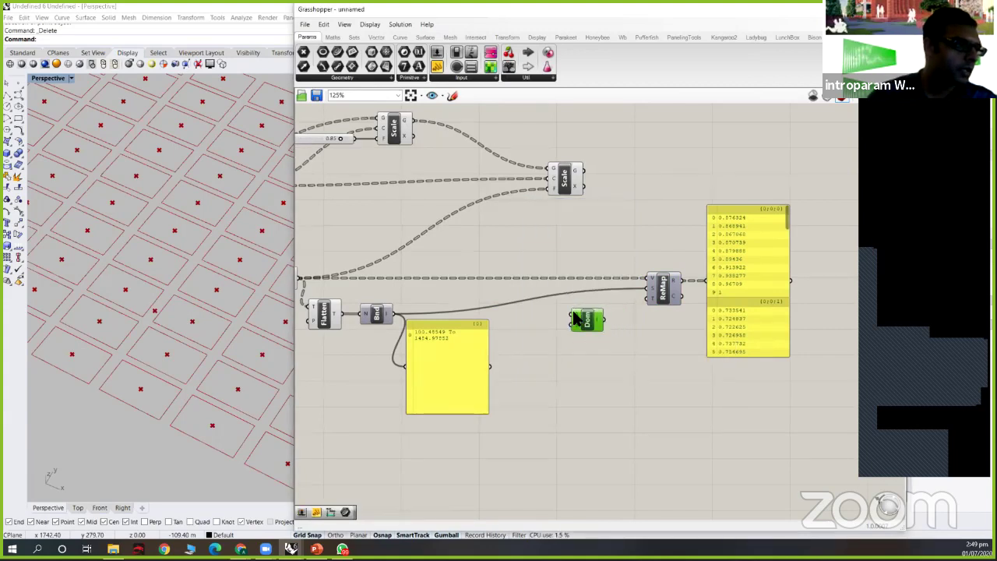
- Add a number slider set to 0.25 and connect it to the Domain start input of Construct Domain
right_drag(551, 349, 554, 354)
double_click(555, 353)
text(.25)
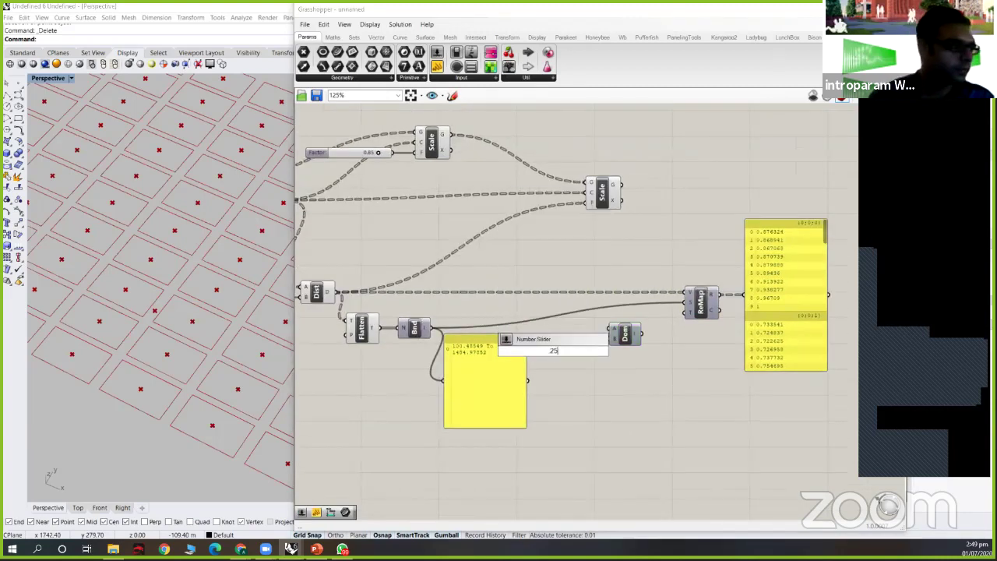
key(Return)
drag(596, 351, 610, 329)
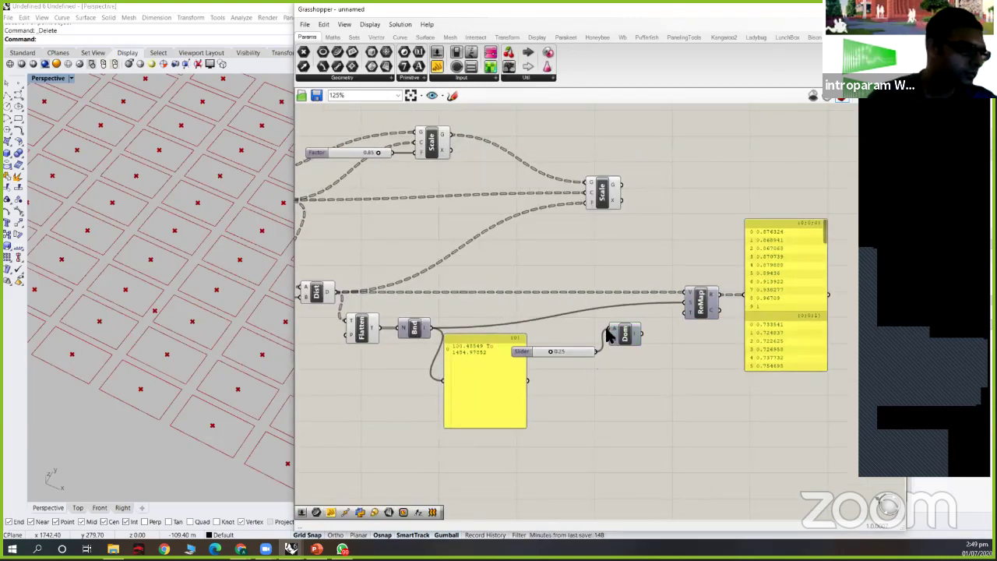
- Place the 0.25 slider beside Construct Domain and feed a copy of it, set to 0.87, into the Domain end input
drag(537, 335, 613, 339)
key(ctrl+c)
key(ctrl+v)
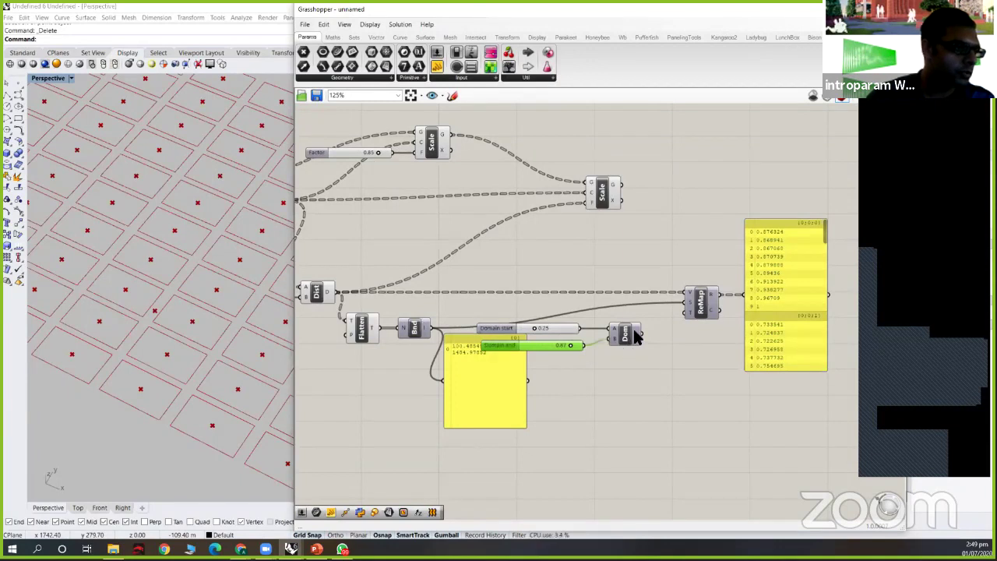
- Connect the constructed domain to the Target input of ReMap and shift the Domain start slider slightly closer to Construct Domain
scroll(635, 335, up, 2)
mouse_move(635, 337)
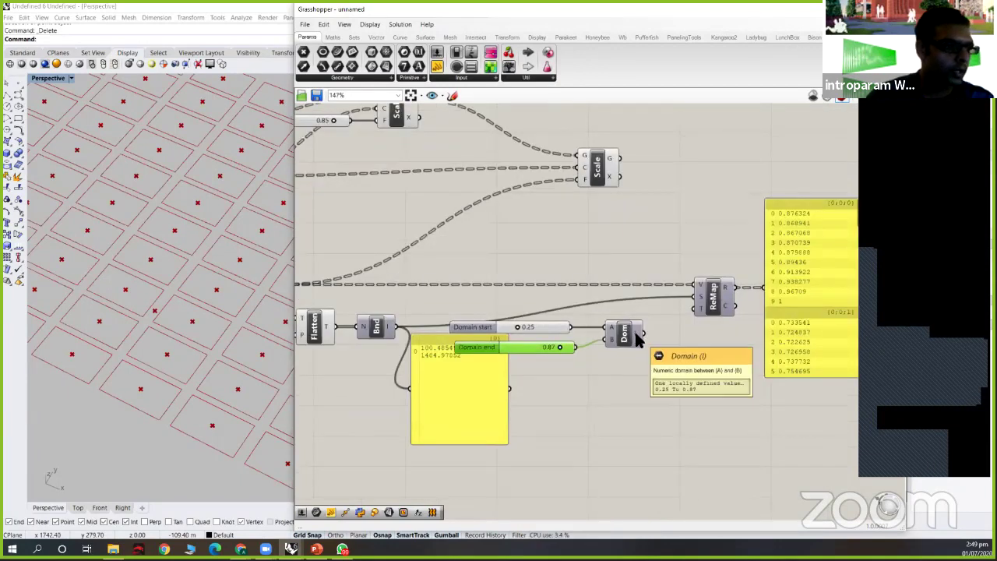
drag(639, 335, 693, 307)
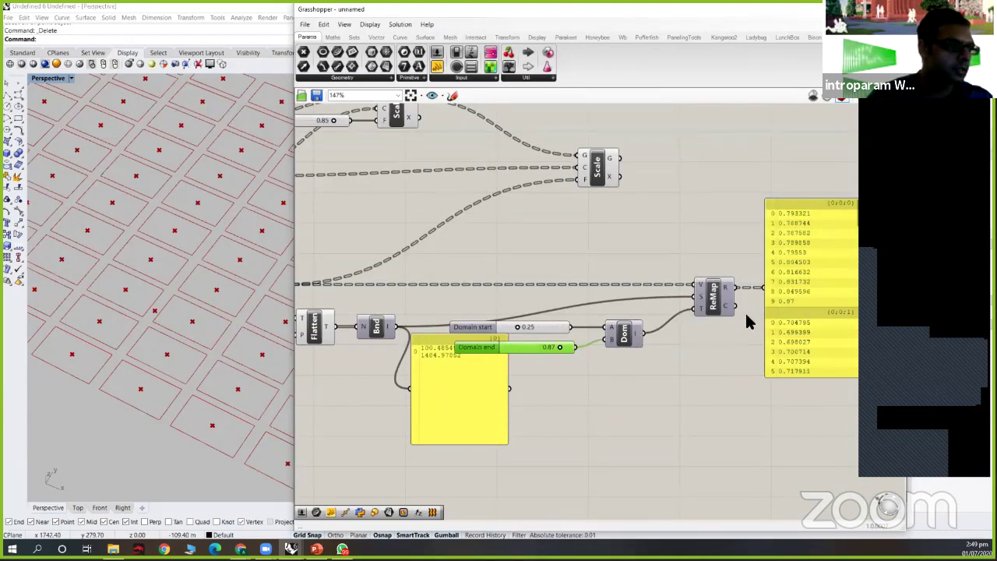
click(630, 337)
drag(544, 327, 551, 327)
right_drag(718, 336, 686, 341)
right_drag(489, 353, 433, 361)
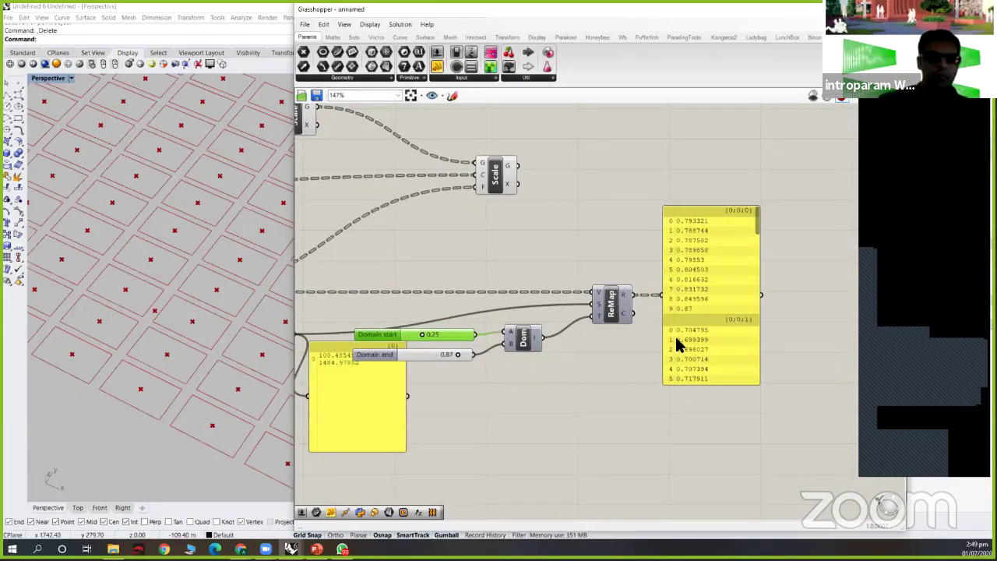
- Move the remapped values panel down so it sits below ReMap
scroll(677, 387, down, 2)
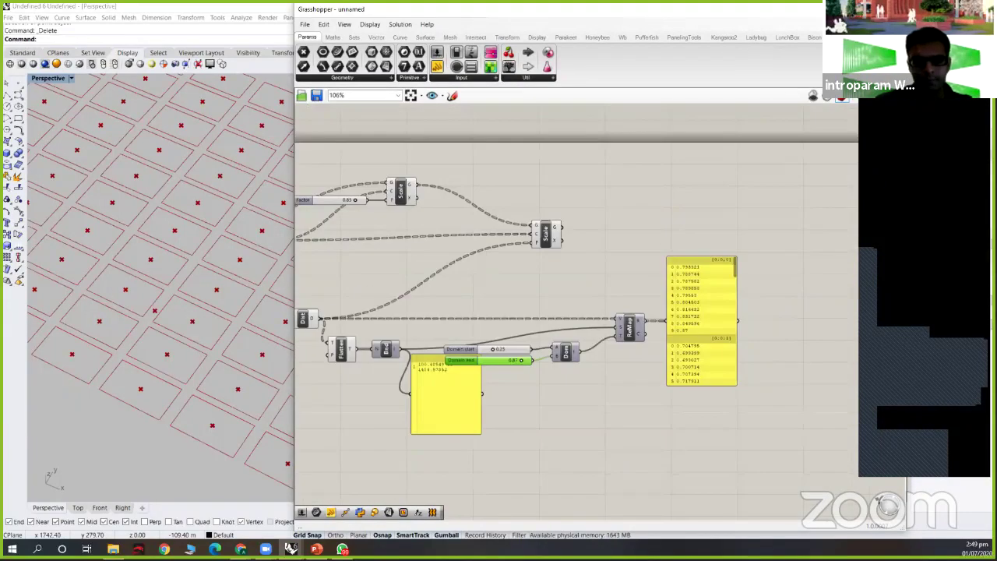
right_drag(784, 350, 817, 344)
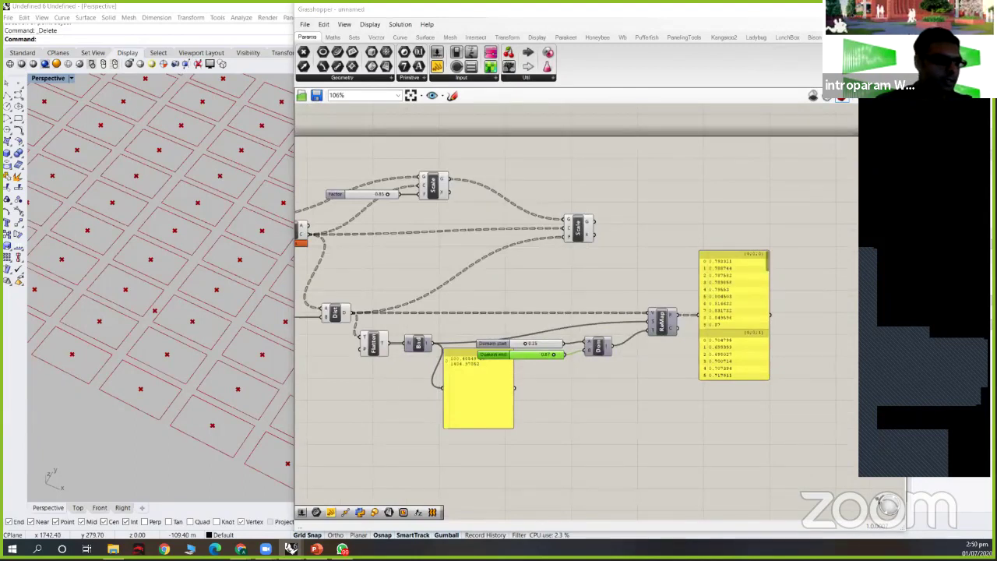
click(715, 339)
scroll(715, 340, down, 1)
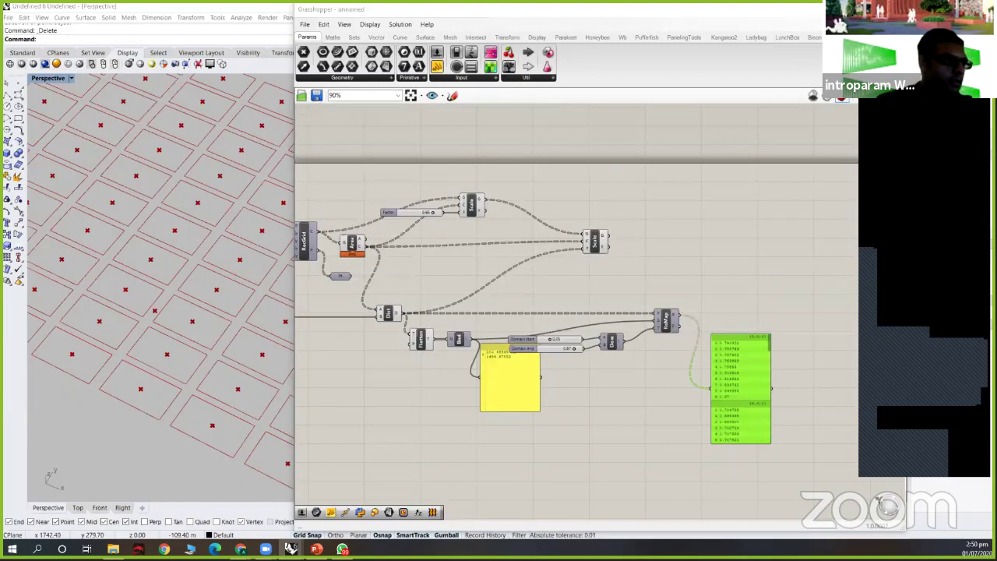
- Move the second Scale component beyond ReMap, feed its Factor from the Mapped output, and inspect the scaled cells in the Perspective view
click(598, 242)
drag(597, 241, 760, 244)
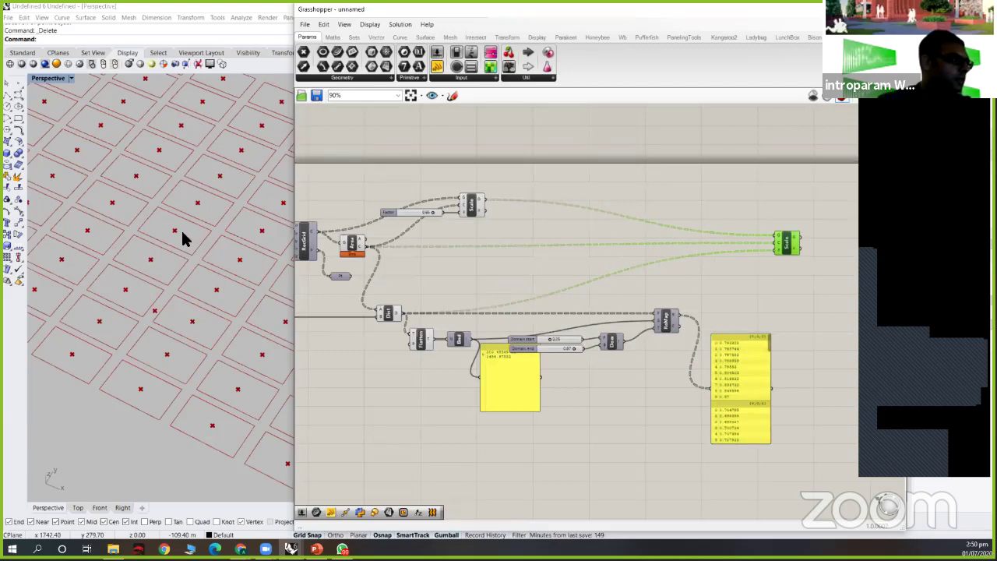
scroll(191, 234, down, 6)
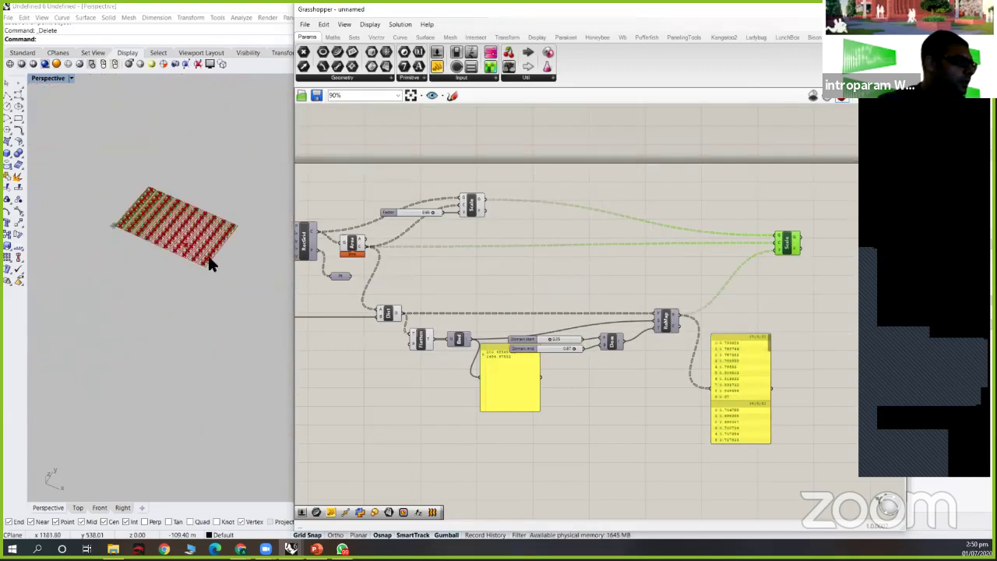
scroll(209, 292, up, 4)
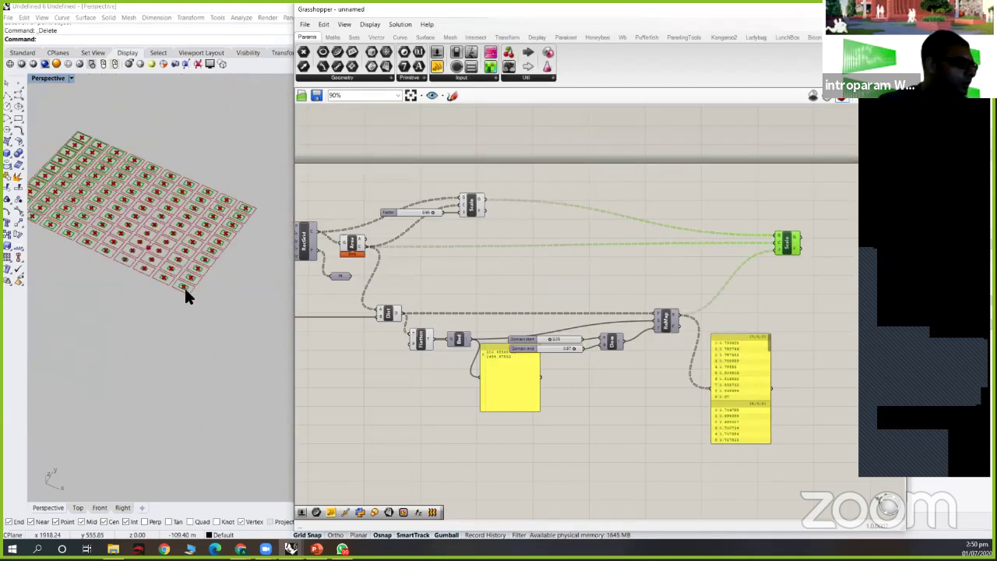
scroll(210, 289, up, 2)
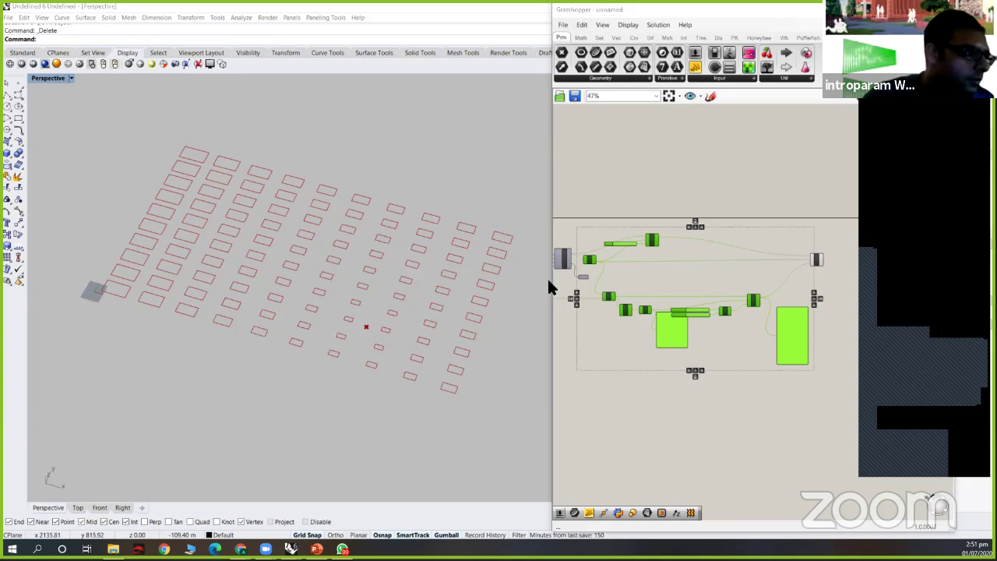
- Widen the Grasshopper window and move Construct Domain with its two sliders closer to ReMap
scroll(555, 280, up, 5)
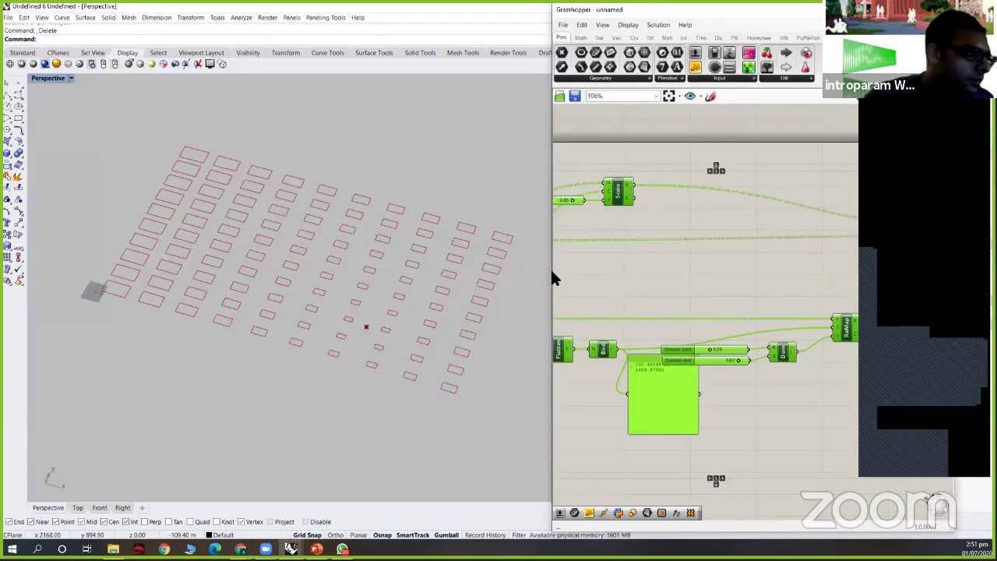
drag(551, 273, 380, 273)
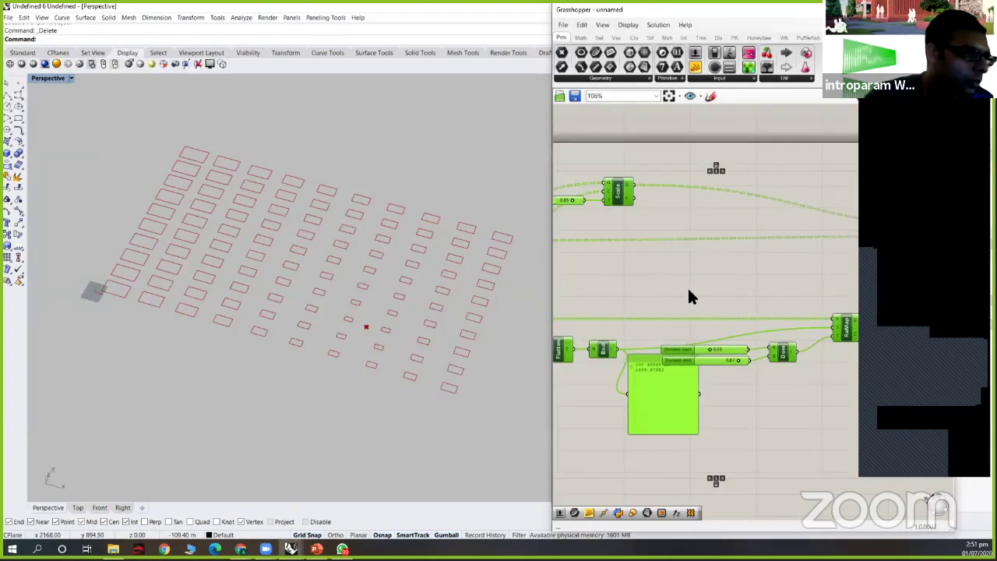
scroll(705, 281, up, 3)
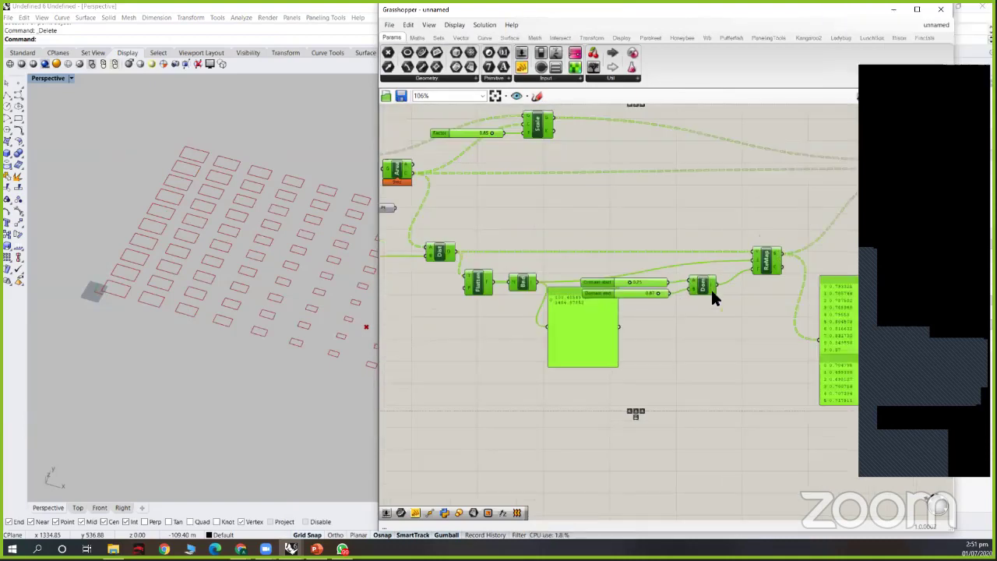
click(713, 289)
drag(712, 288, 738, 267)
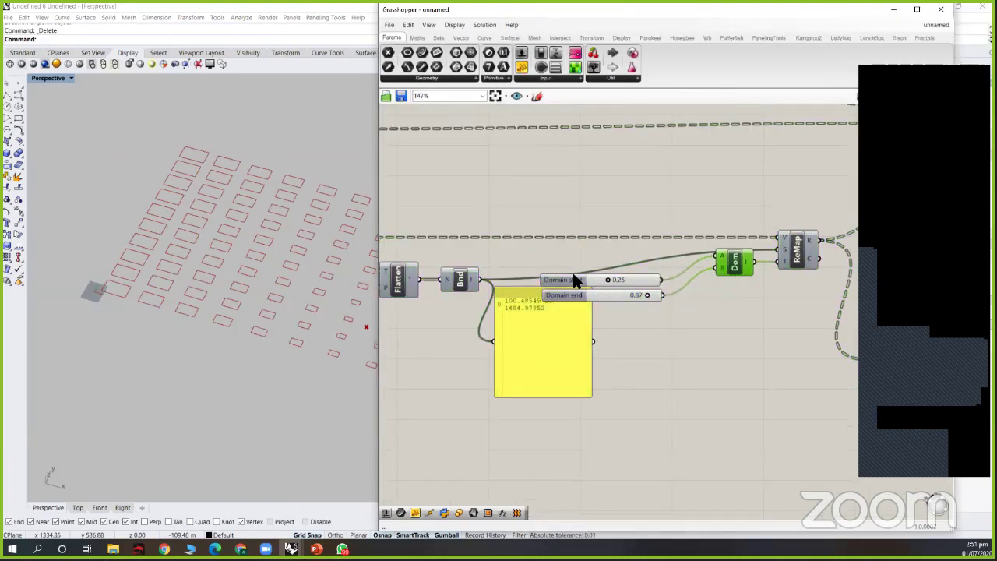
drag(574, 280, 599, 256)
drag(554, 297, 571, 289)
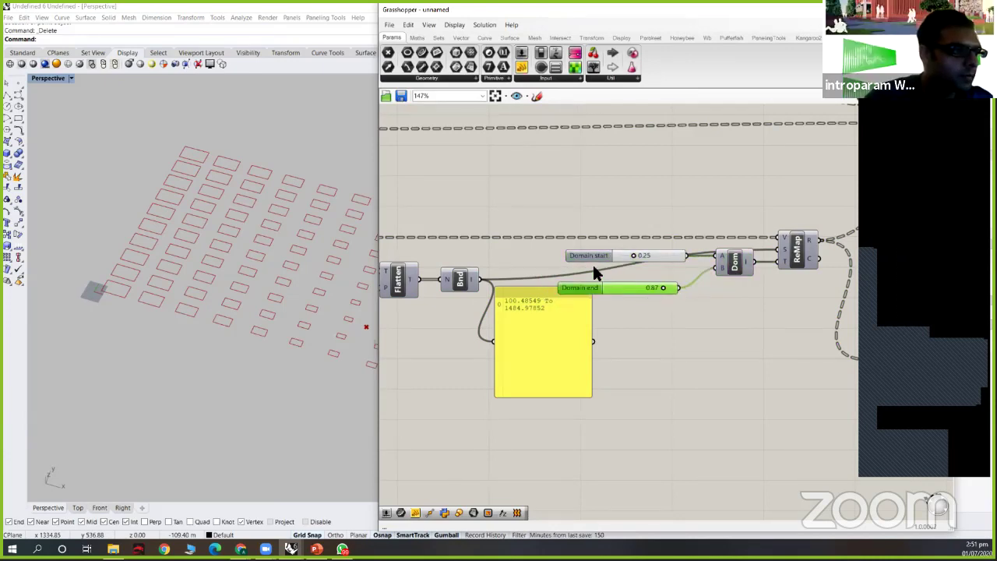
right_drag(757, 292, 677, 293)
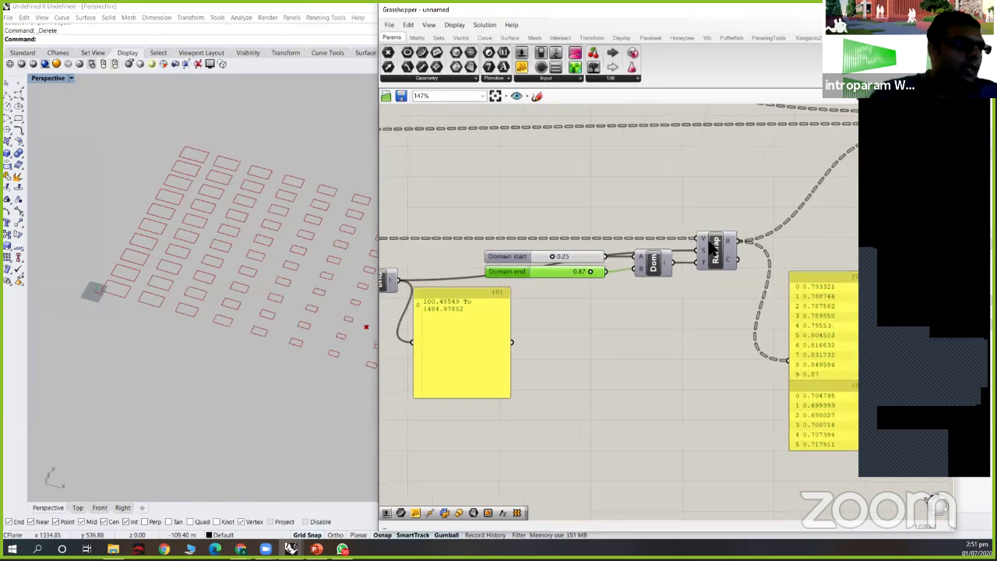
- Add a second Remap Numbers component directly below the connected ReMap
scroll(712, 250, up, 4)
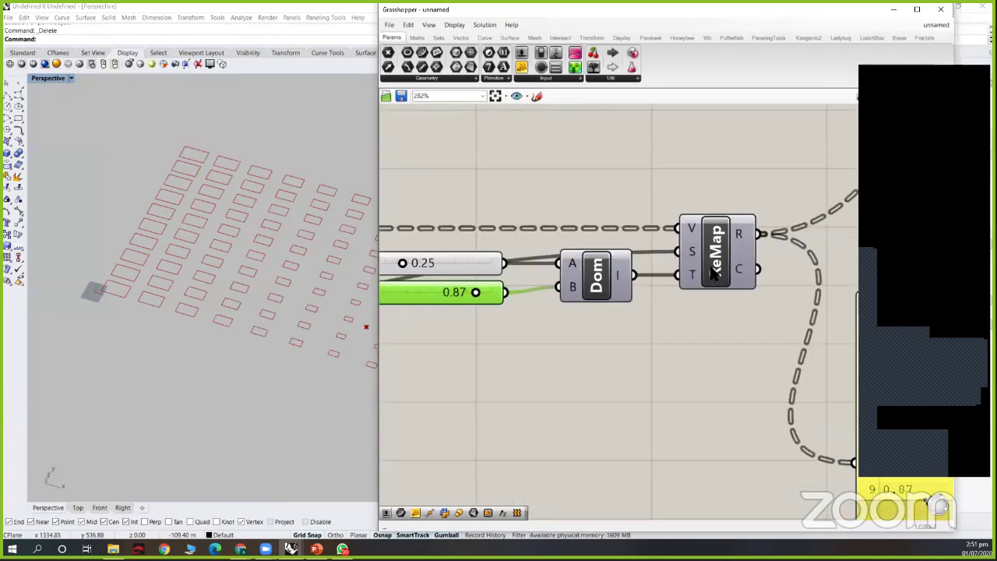
double_click(703, 322)
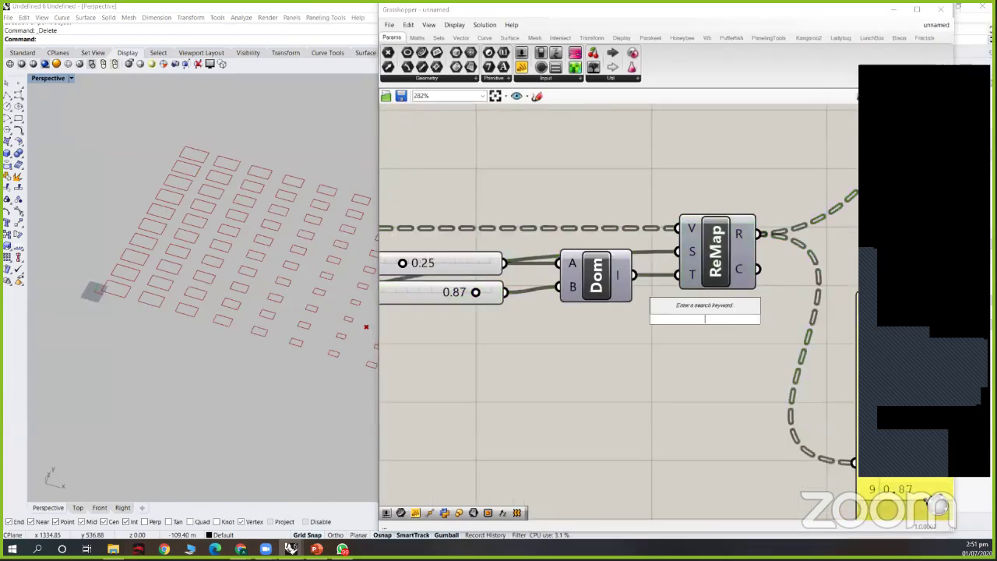
text(remap)
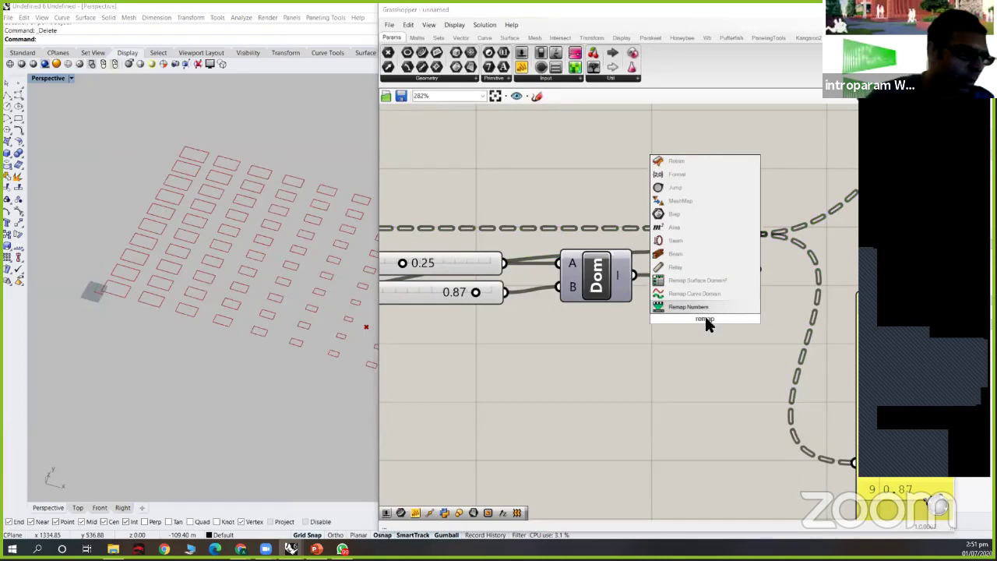
key(Return)
click(717, 365)
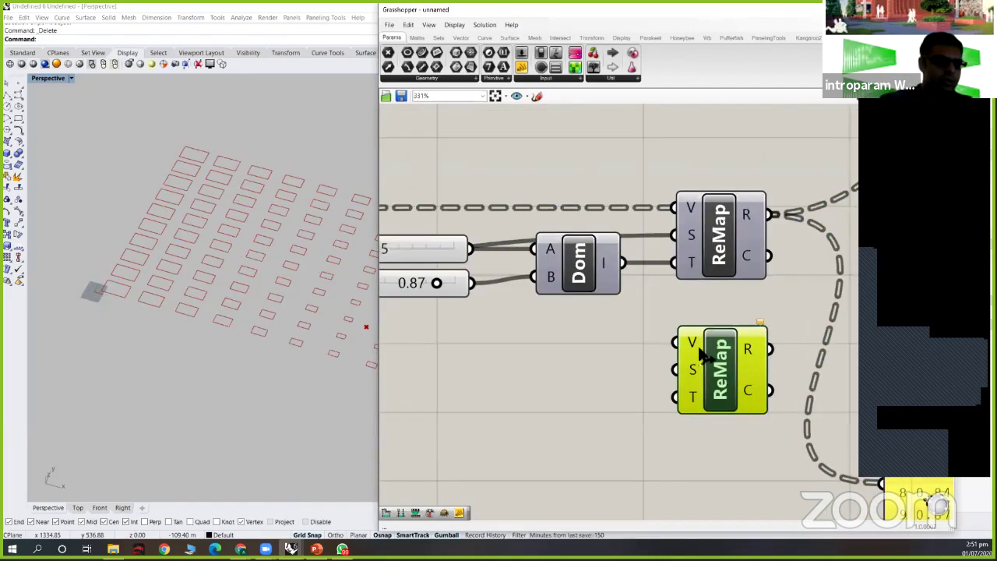
- Examine the inputs of the unconnected ReMap, including its default Target domain, and compare them with the wired ReMap
scroll(694, 359, up, 2)
scroll(693, 346, up, 2)
click(691, 349)
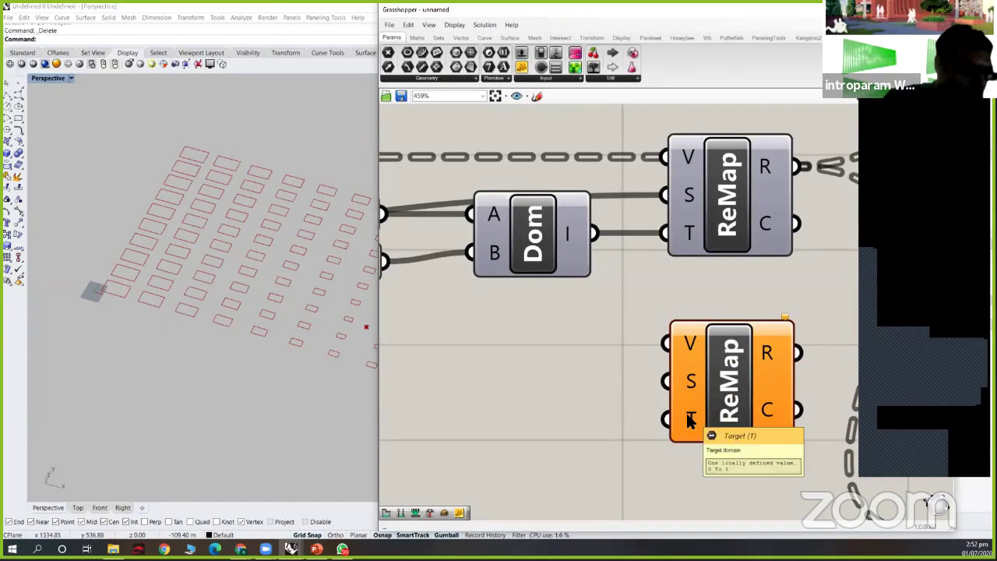
scroll(719, 346, down, 2)
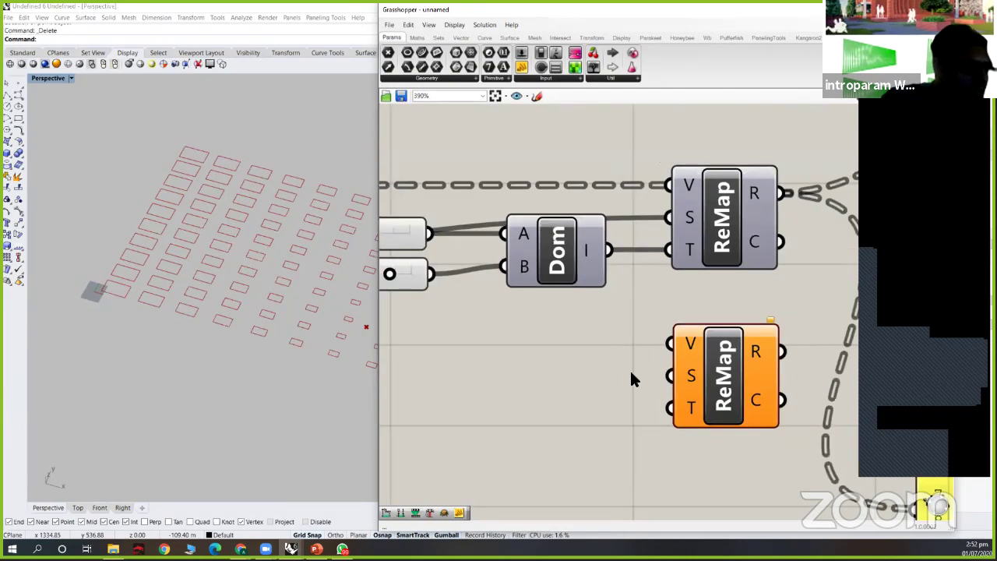
scroll(736, 353, down, 3)
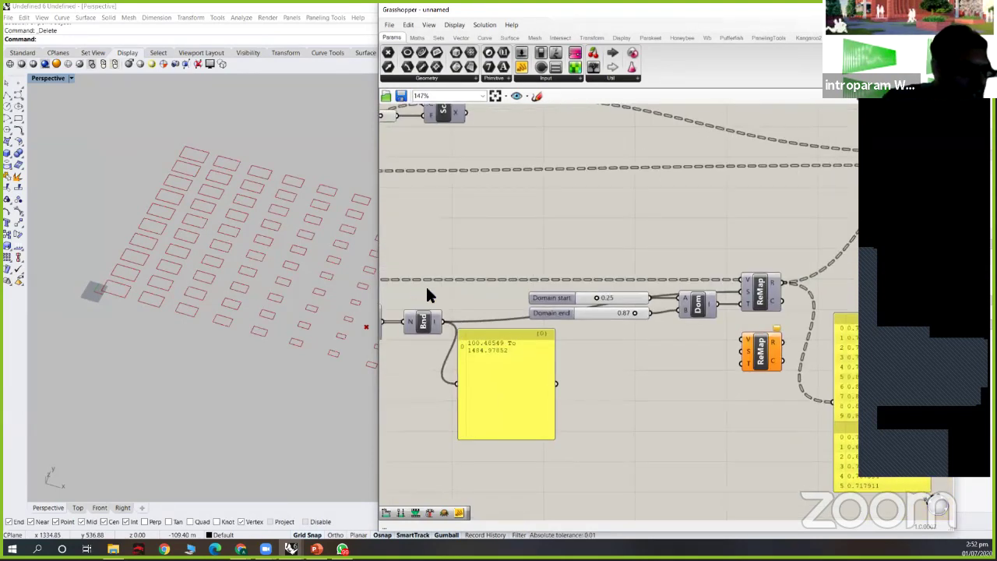
scroll(427, 294, down, 1)
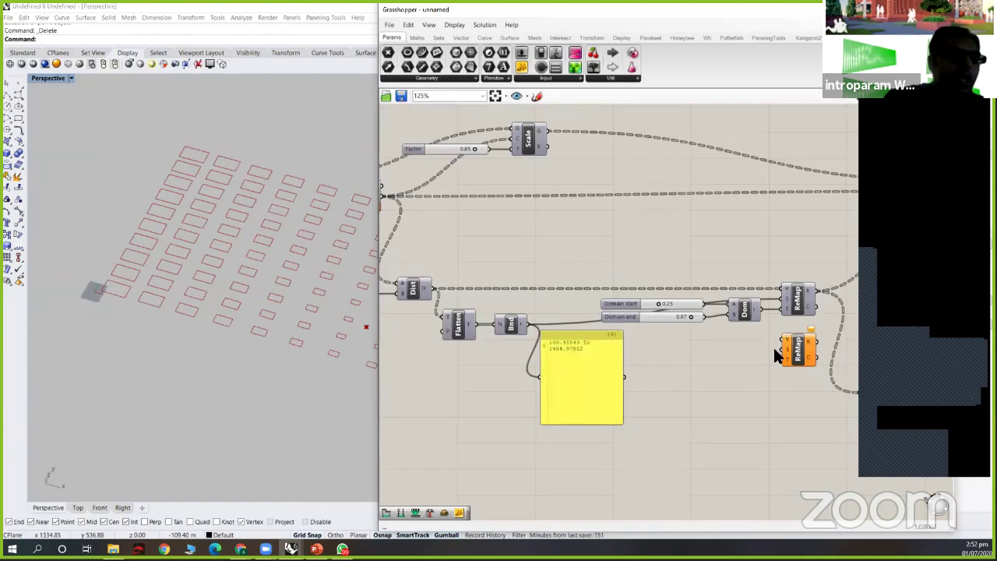
scroll(775, 357, up, 2)
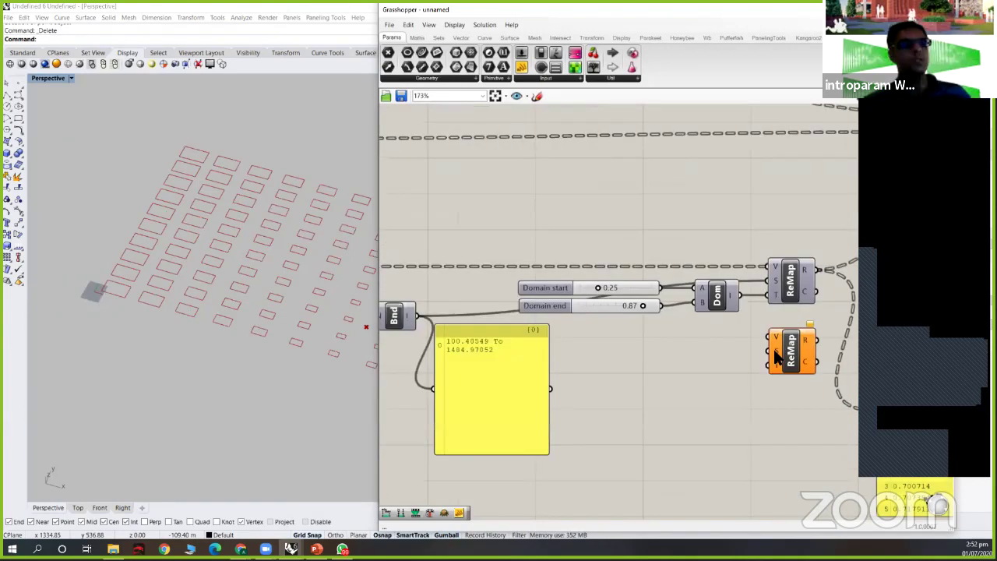
scroll(776, 357, up, 1)
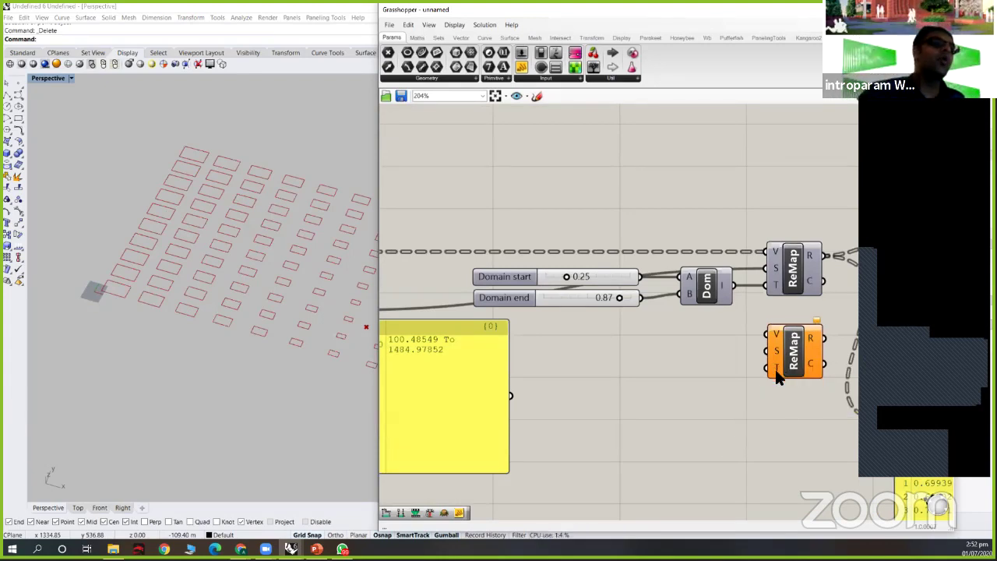
- Add a second Construct Domain component next to the unconnected ReMap
mouse_move(775, 369)
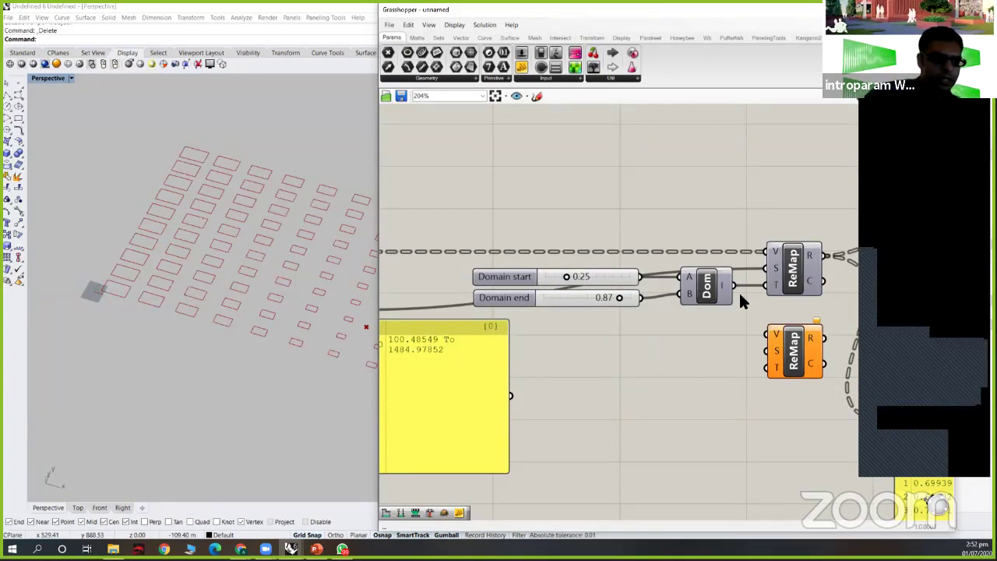
double_click(684, 359)
text(c)
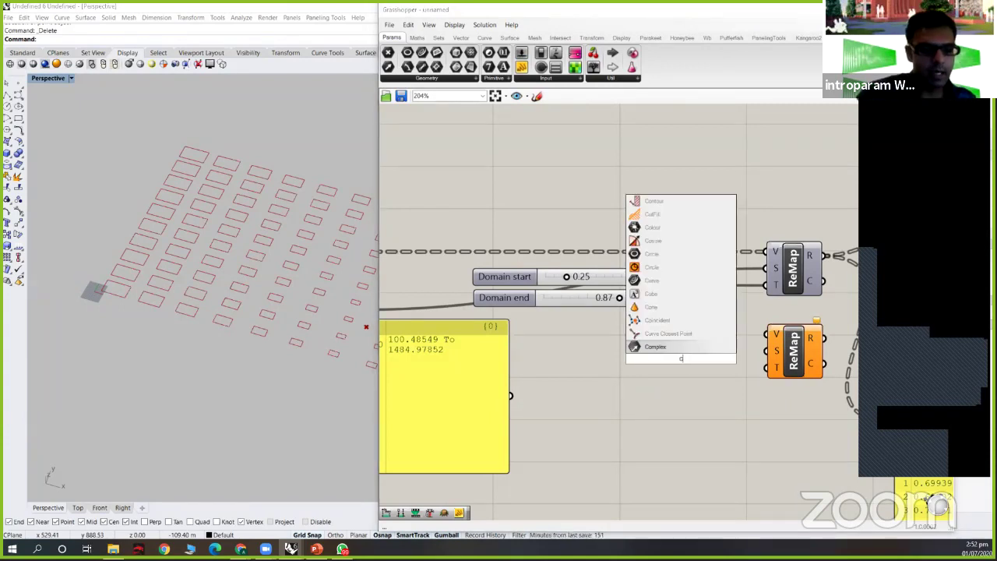
text(onstruct dom)
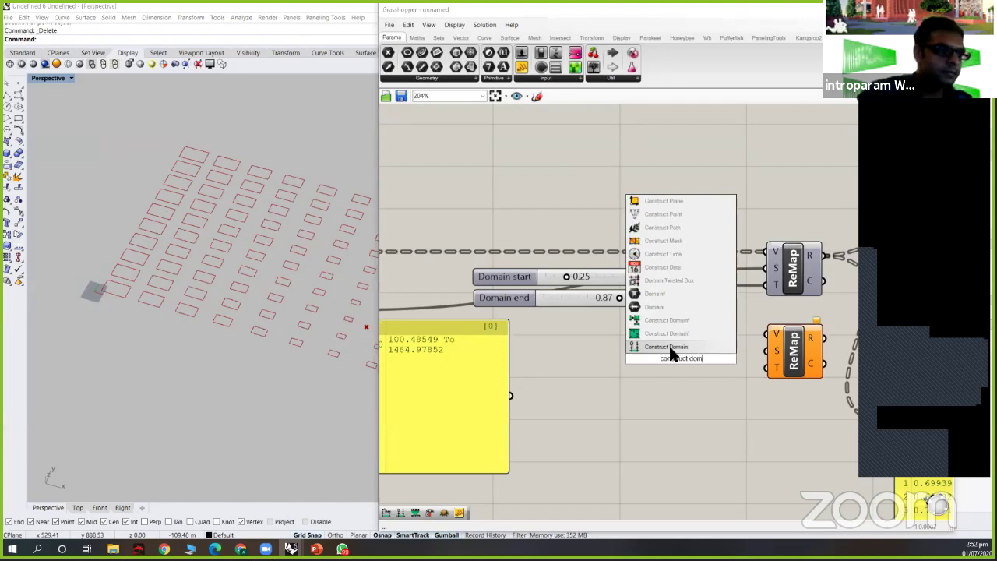
click(669, 348)
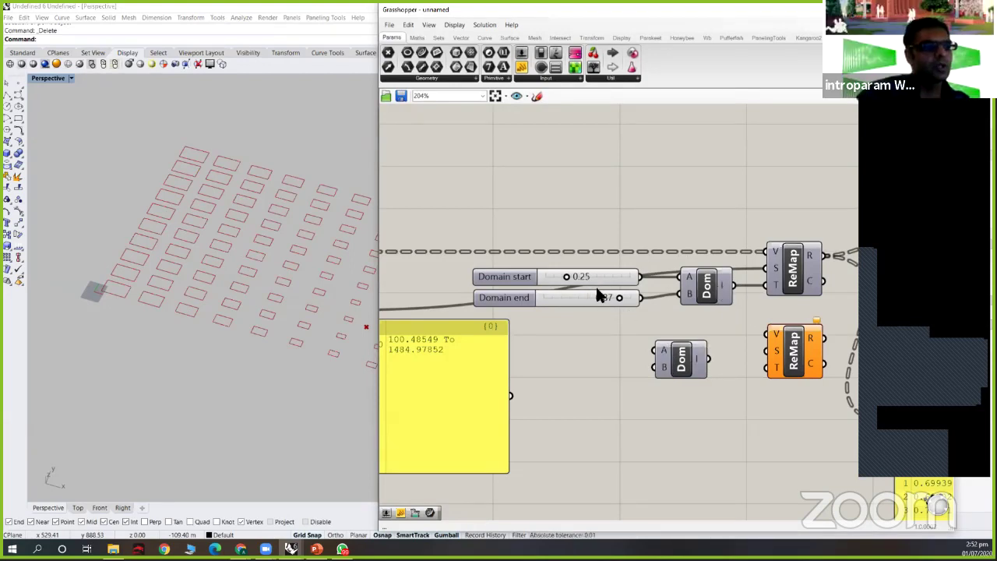
- Delete the unconnected Construct Domain and the spare ReMap component
click(681, 359)
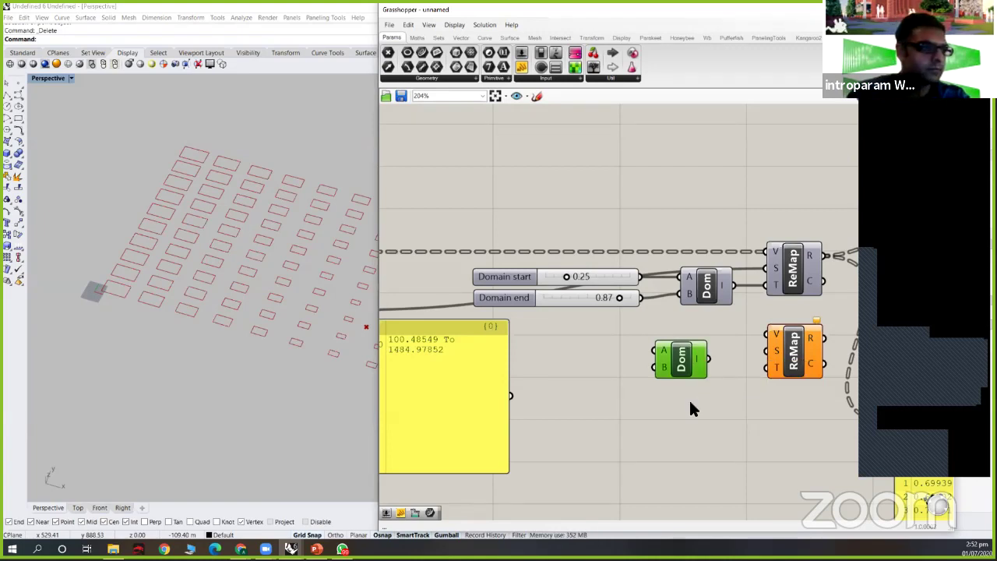
key(Delete)
click(786, 362)
key(Delete)
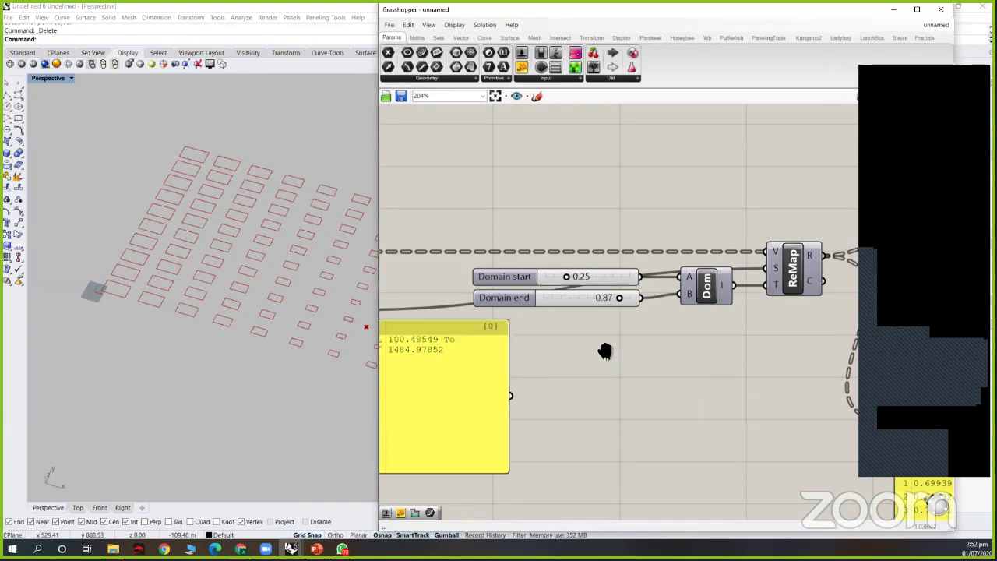
- Trace the wiring from RecGrid and Area through Distance, Bounds and ReMap to both Scale components
scroll(601, 350, down, 3)
right_drag(668, 341, 751, 324)
scroll(659, 344, down, 1)
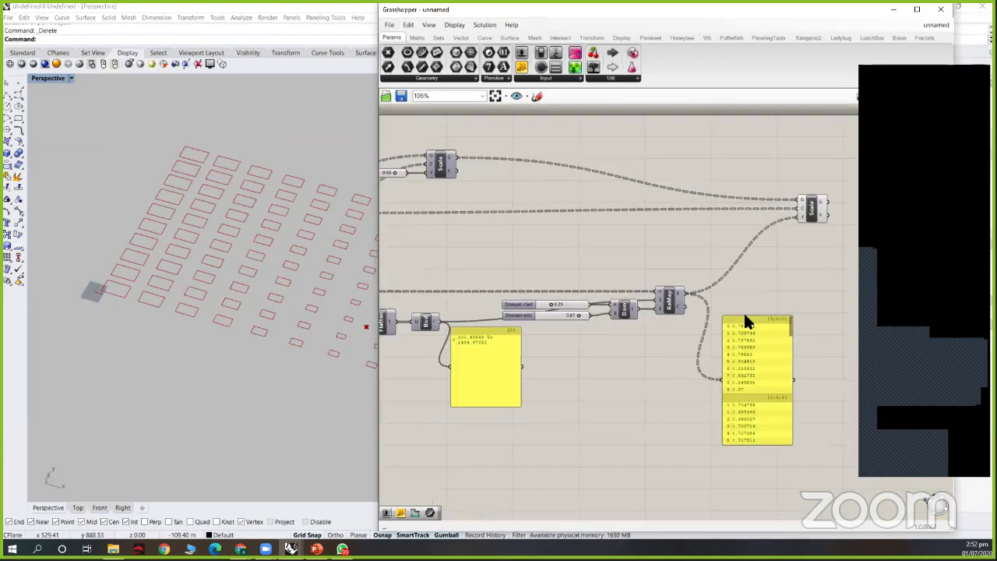
scroll(654, 267, down, 1)
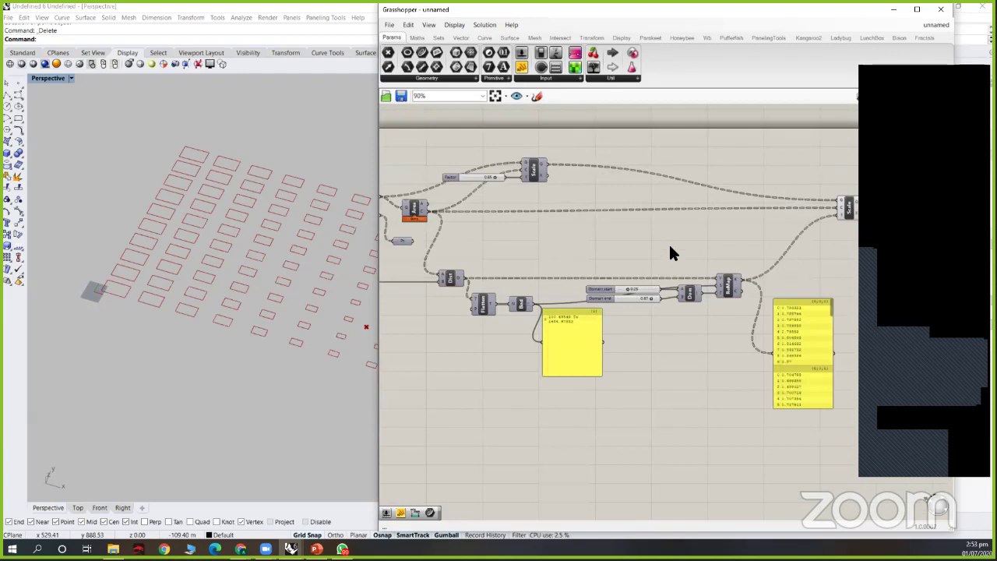
right_drag(690, 236, 676, 238)
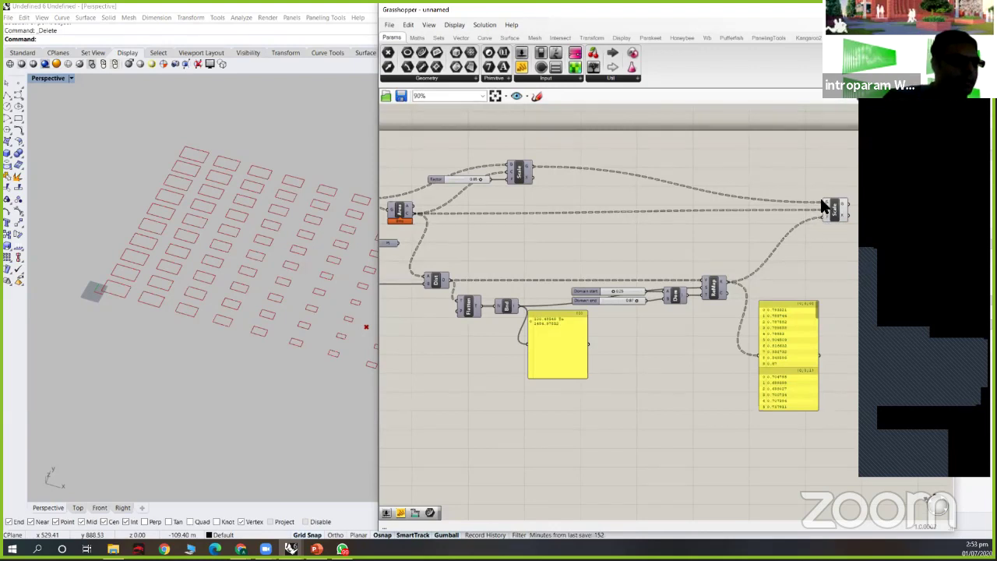
scroll(659, 201, down, 2)
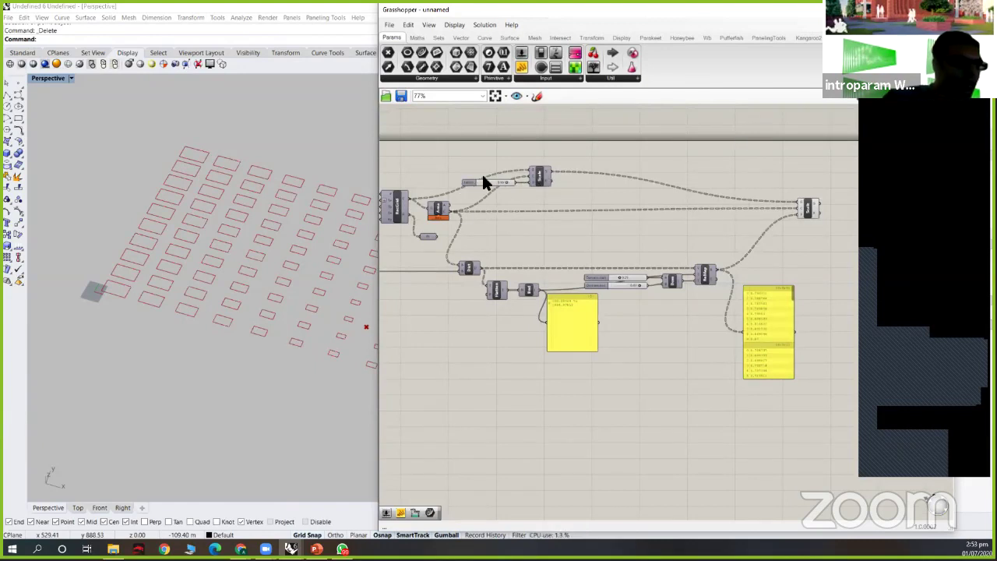
scroll(678, 218, up, 3)
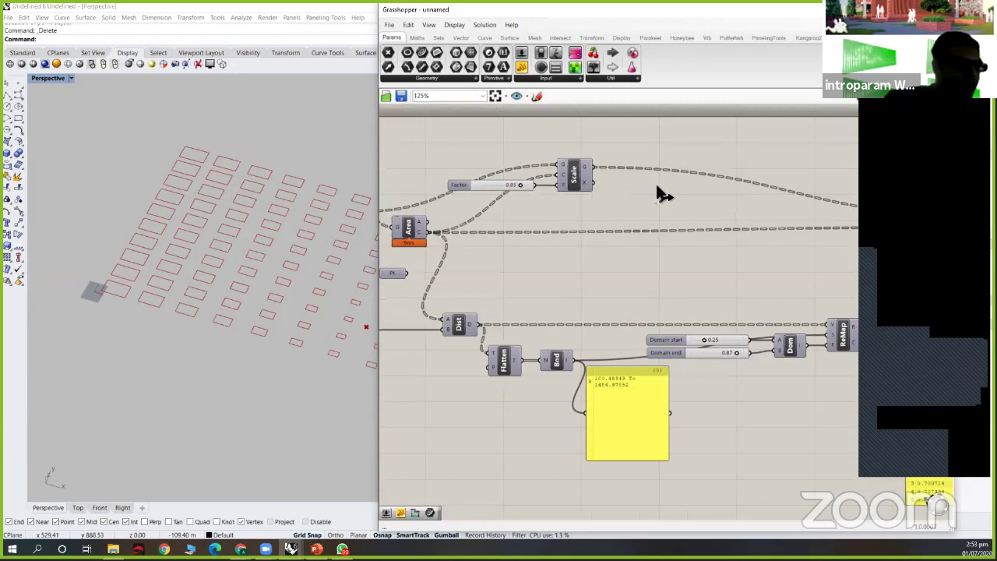
right_drag(658, 187, 660, 205)
scroll(659, 205, up, 2)
scroll(675, 208, down, 1)
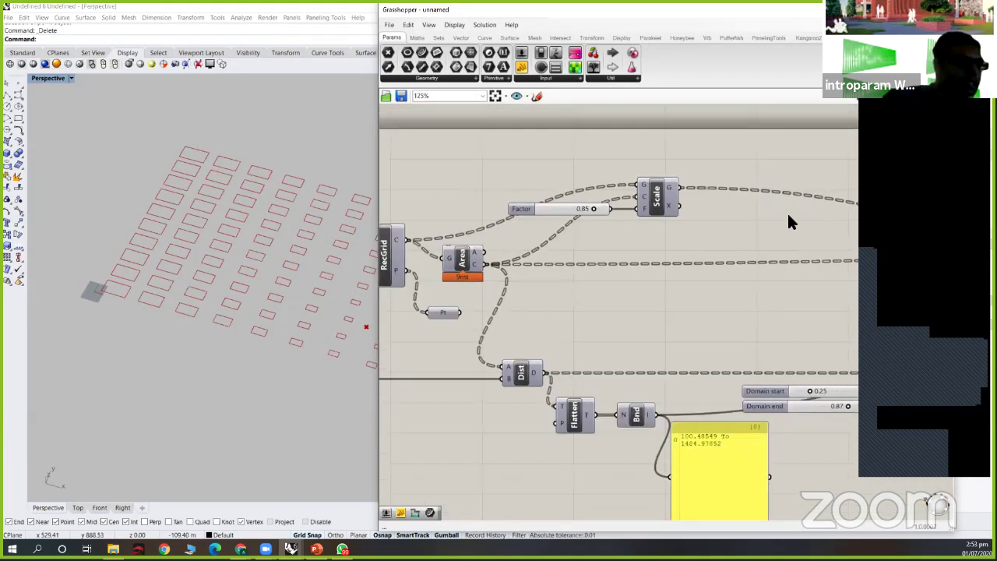
scroll(805, 230, down, 3)
right_drag(805, 231, 766, 218)
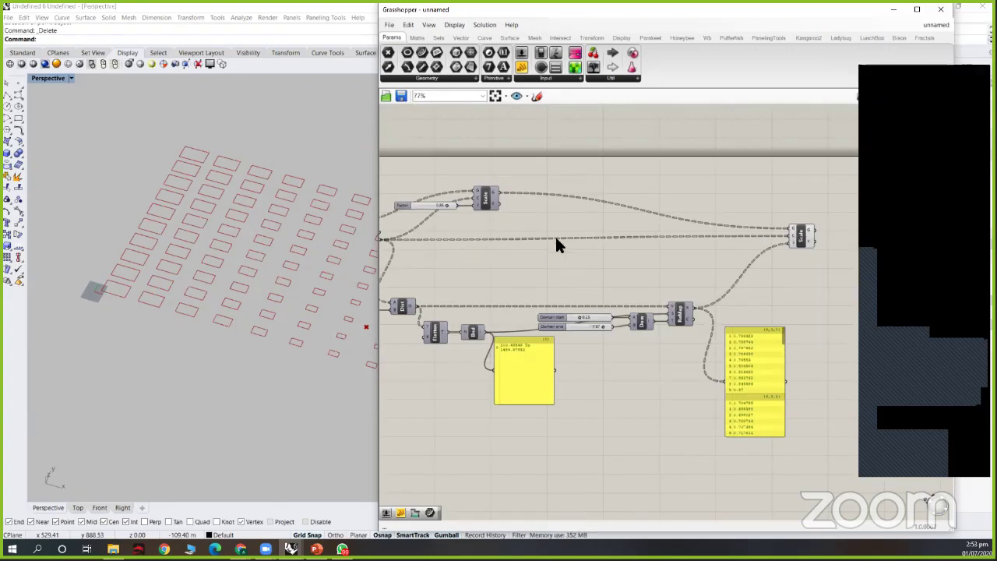
scroll(556, 249, up, 2)
scroll(496, 245, down, 1)
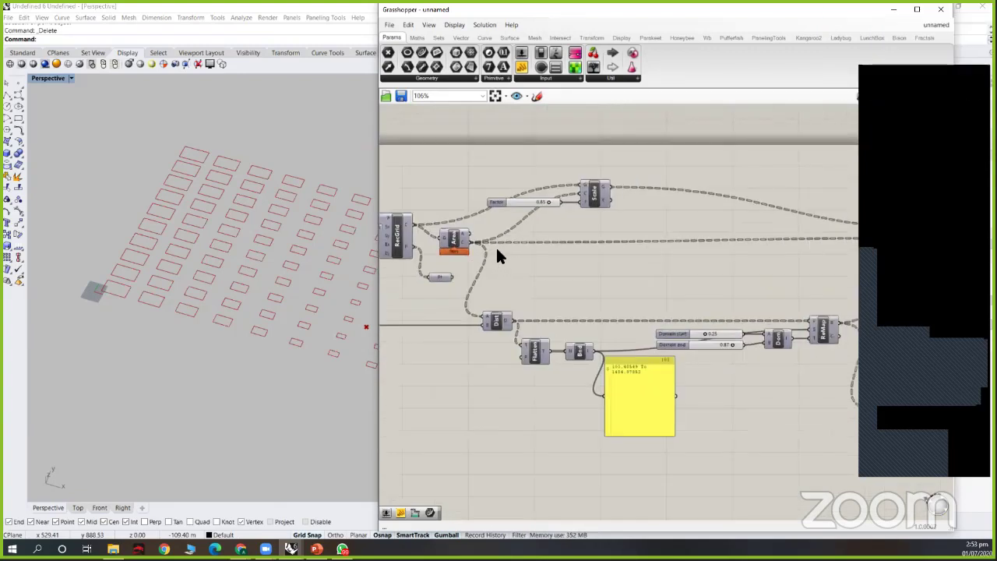
scroll(499, 244, down, 1)
scroll(499, 243, up, 1)
- Turn on the Area component's preview to show the cell centroids in the Perspective view
middle_click(500, 243)
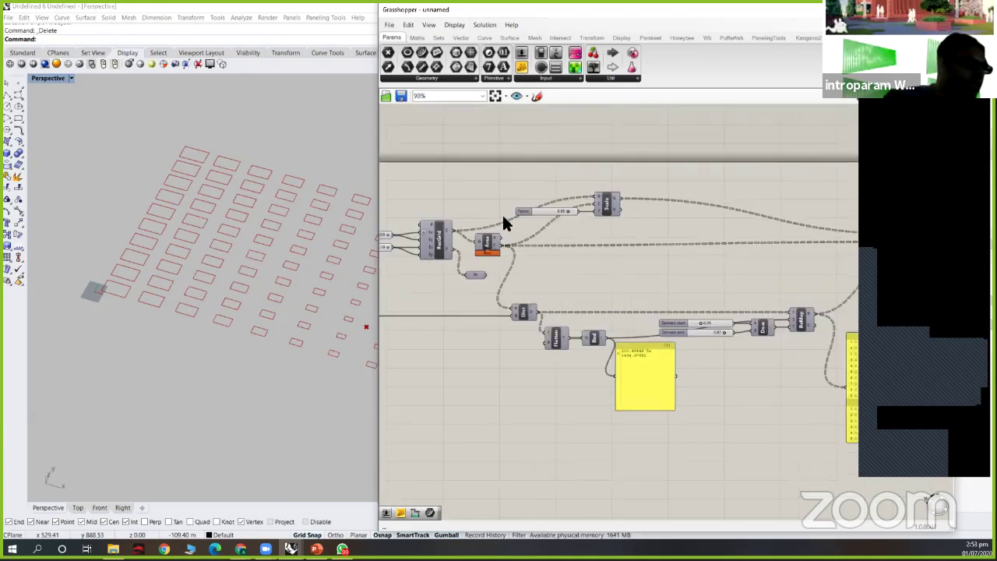
click(494, 279)
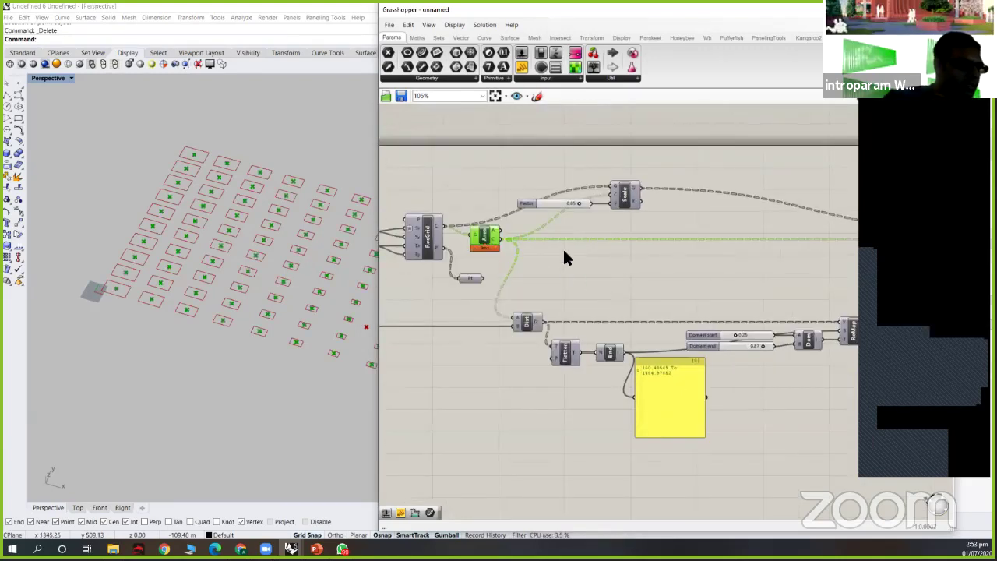
right_drag(557, 229, 635, 239)
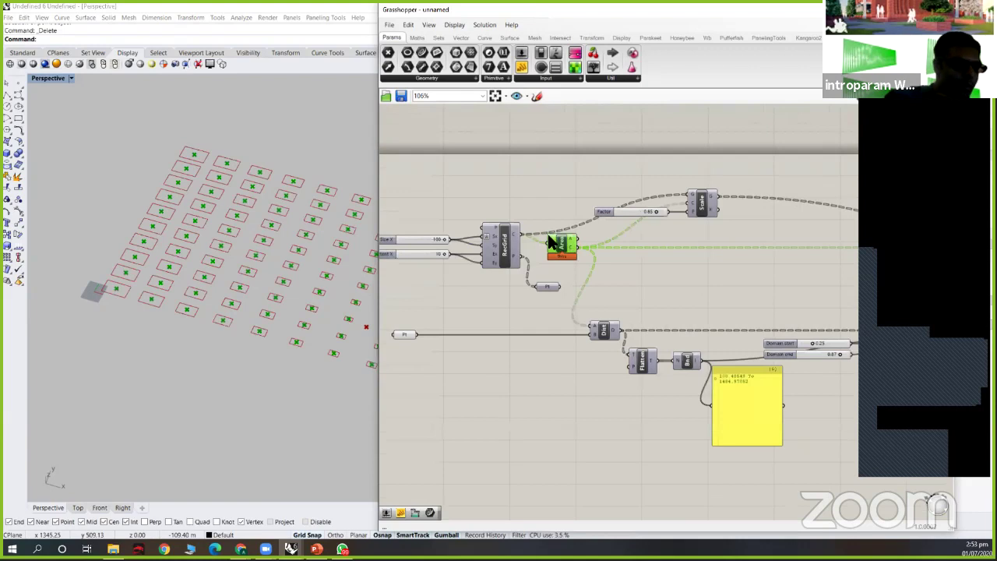
- Compare the grid points from the Point parameter below Area with the centroids, and turn the parameter's preview off
scroll(558, 240, up, 3)
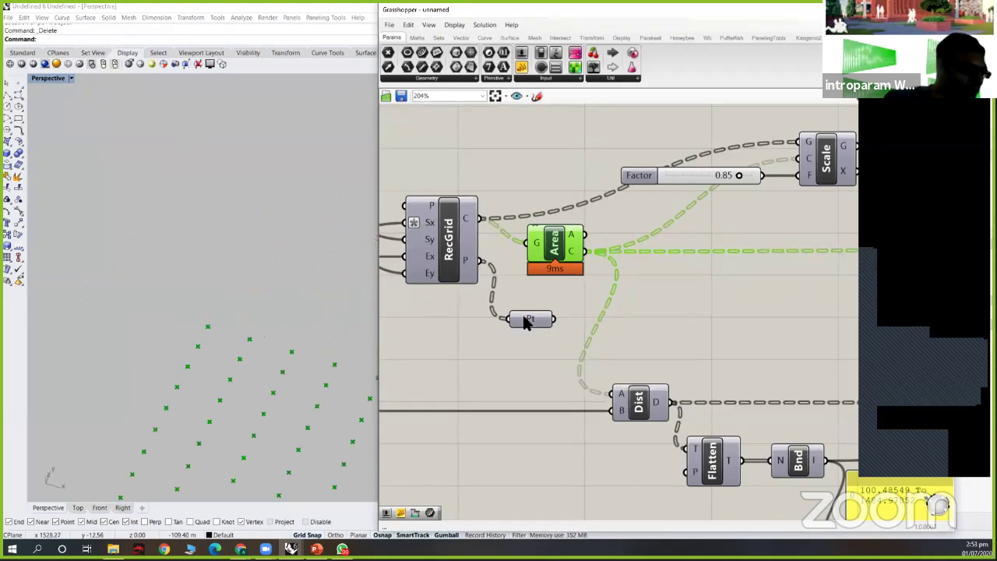
scroll(332, 352, down, 3)
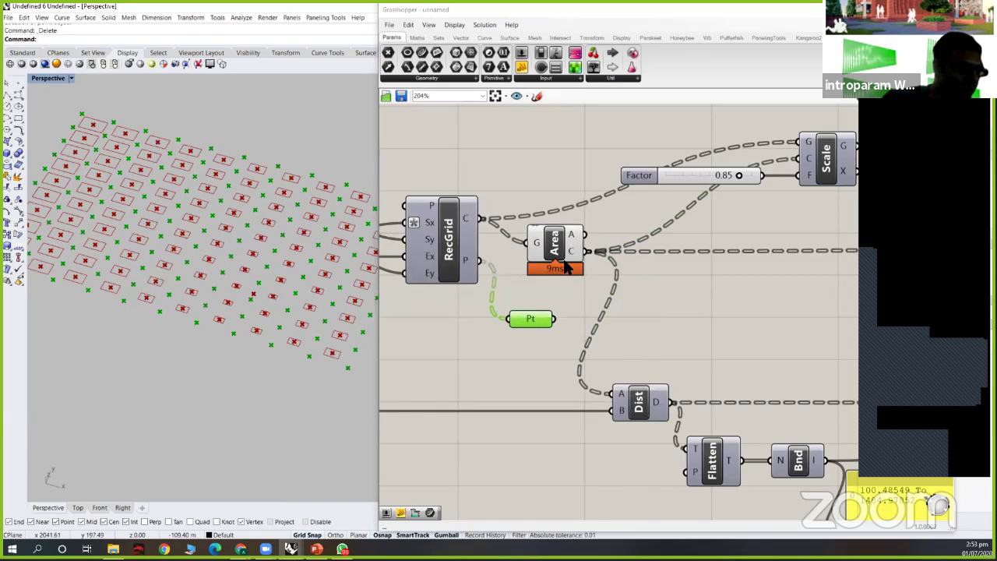
middle_click(523, 320)
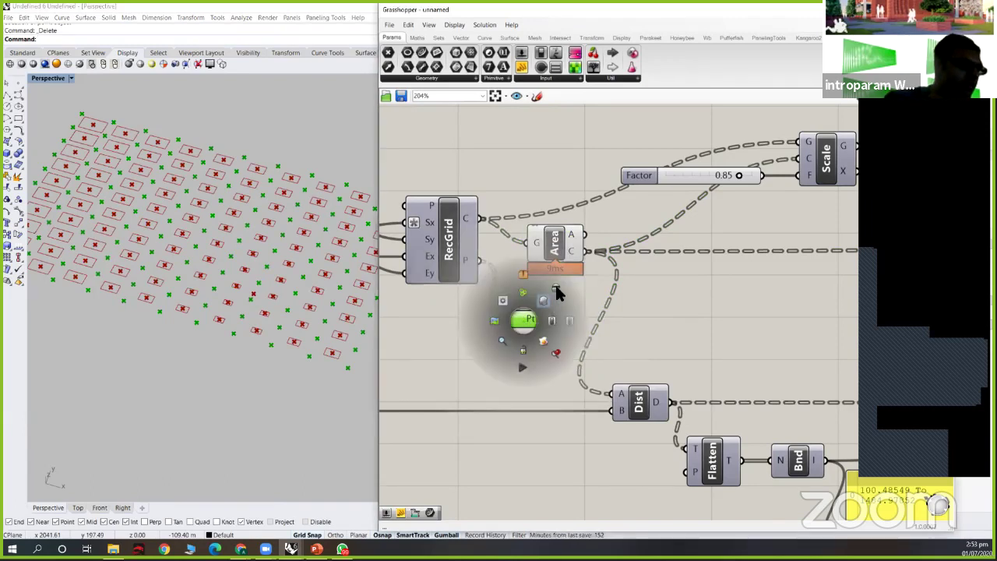
click(693, 290)
- Examine the ReMap output panel and how the remapped values feed the second Scale component's Factor input
scroll(670, 276, down, 3)
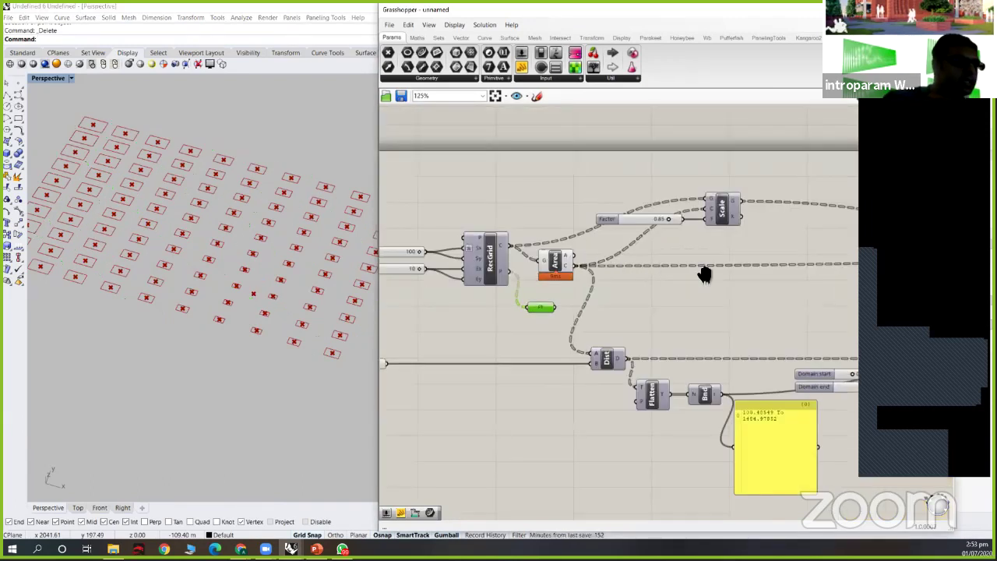
right_drag(651, 287, 460, 282)
scroll(784, 245, down, 1)
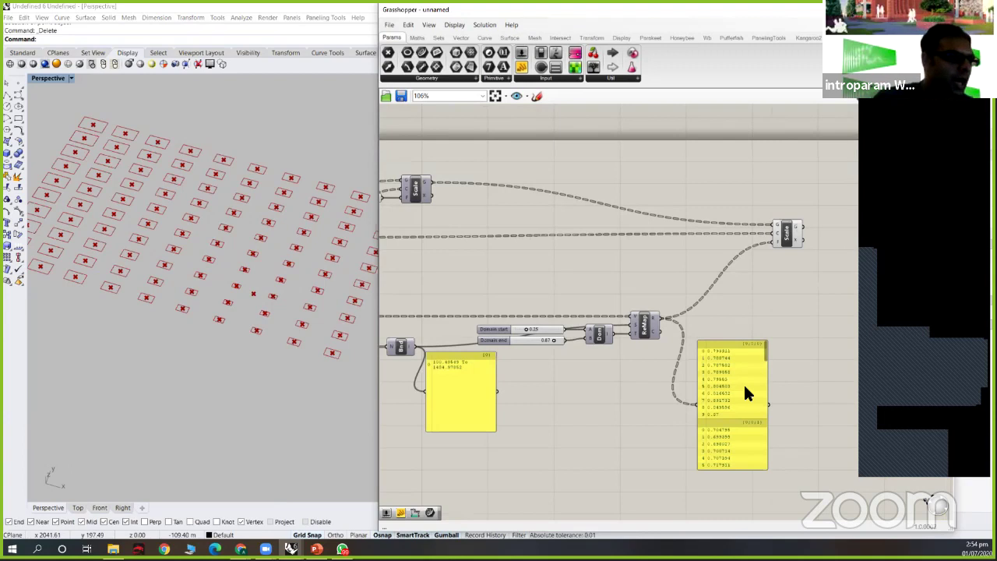
click(701, 318)
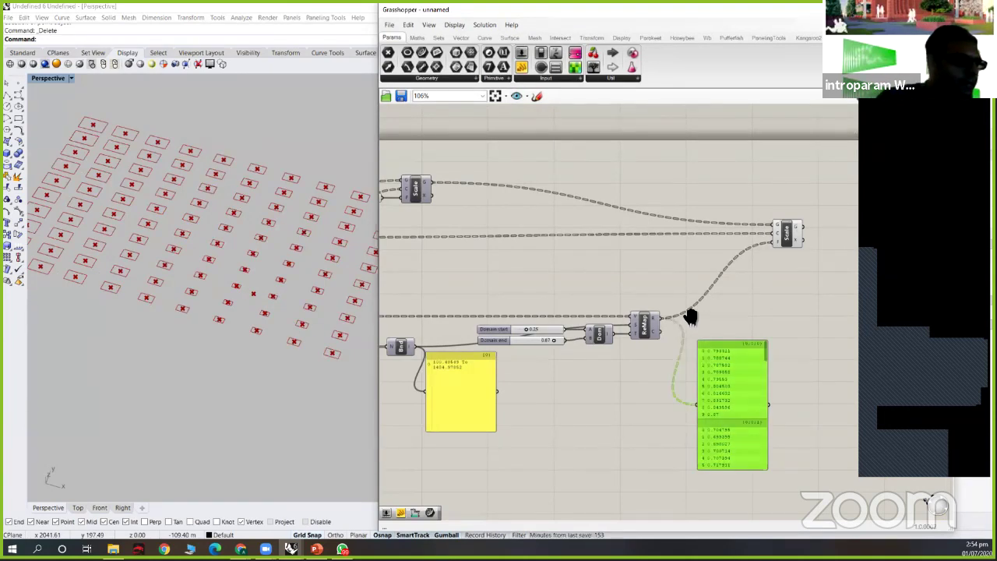
scroll(801, 303, down, 3)
right_drag(559, 320, 698, 302)
scroll(705, 335, up, 2)
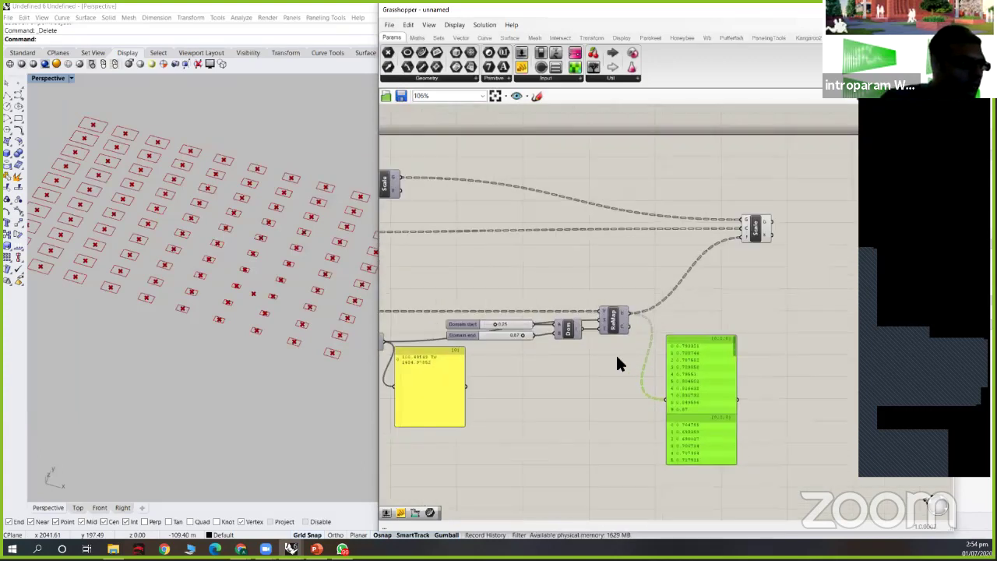
right_drag(684, 372, 795, 394)
- Select the attractor Point parameter, move its point around the grid in the Perspective view, and check the updated distances and factors
right_drag(467, 326, 631, 328)
scroll(595, 328, up, 2)
click(560, 328)
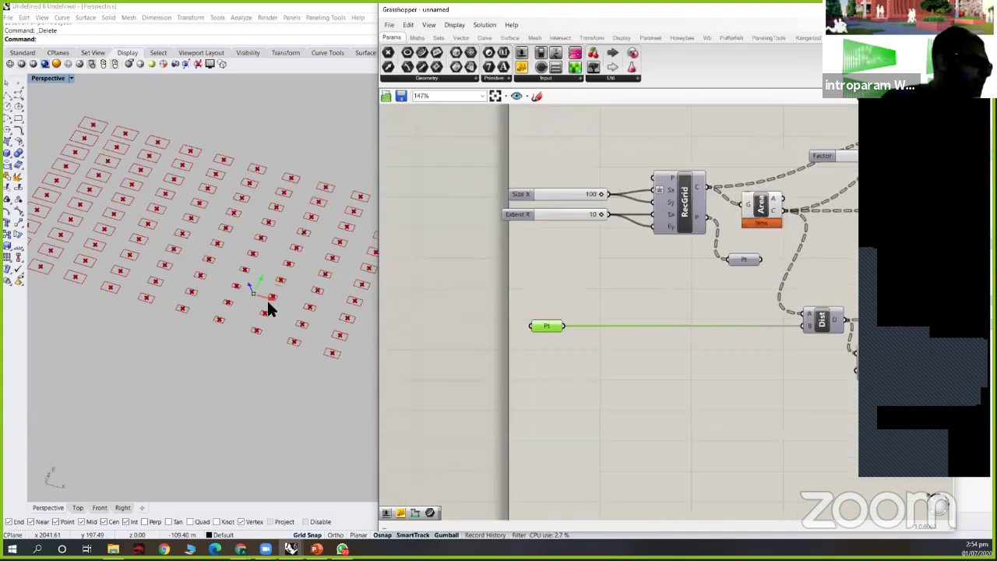
drag(227, 199, 98, 155)
drag(78, 205, 315, 242)
drag(266, 299, 83, 261)
drag(144, 173, 273, 289)
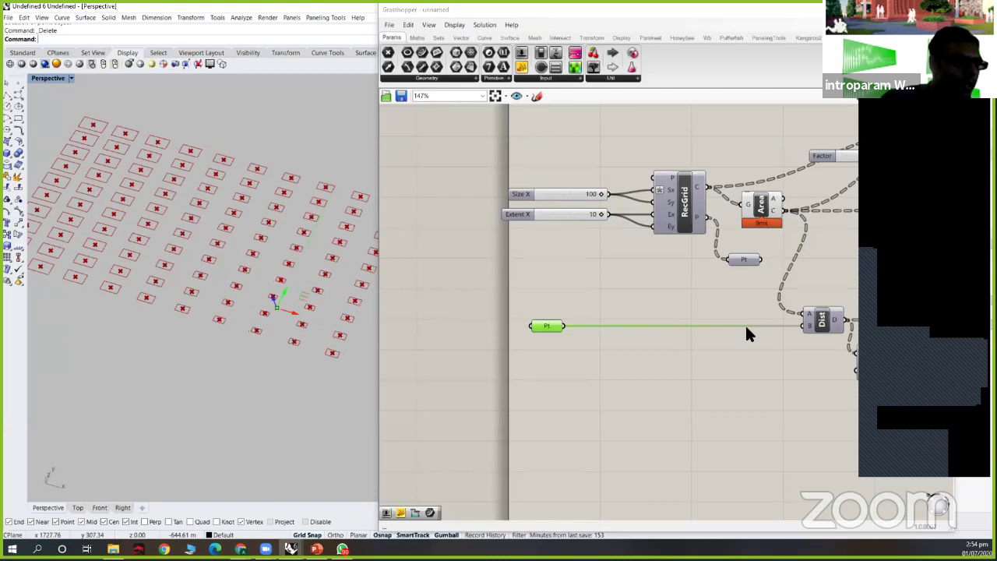
scroll(724, 327, down, 5)
scroll(723, 372, up, 1)
right_drag(721, 371, 538, 345)
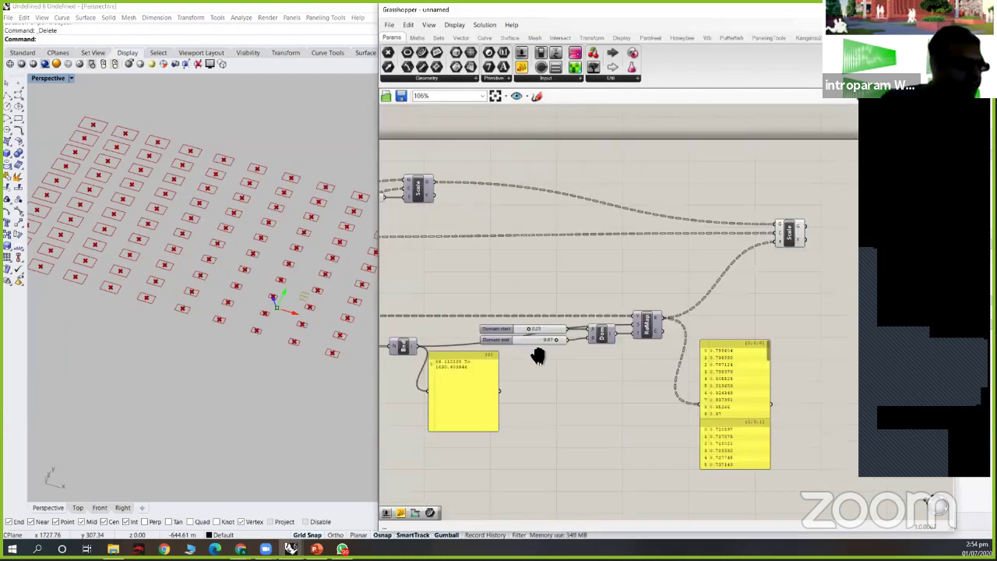
scroll(418, 307, down, 2)
scroll(567, 278, up, 5)
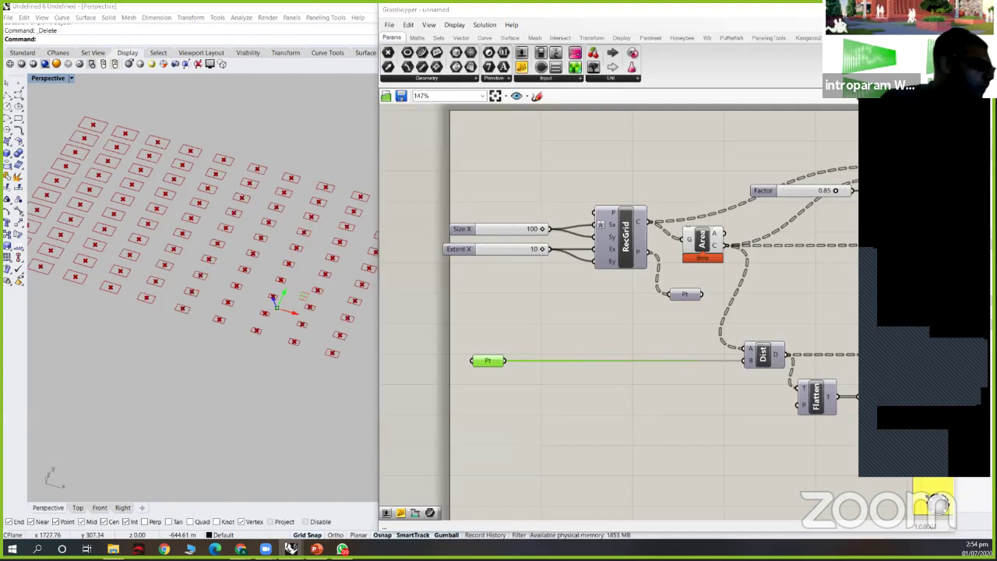
- Switch to the PowerPoint presentation and show the last slide, Fancy Wires, comparing solid, outline and dotted wires
key(alt+Tab)
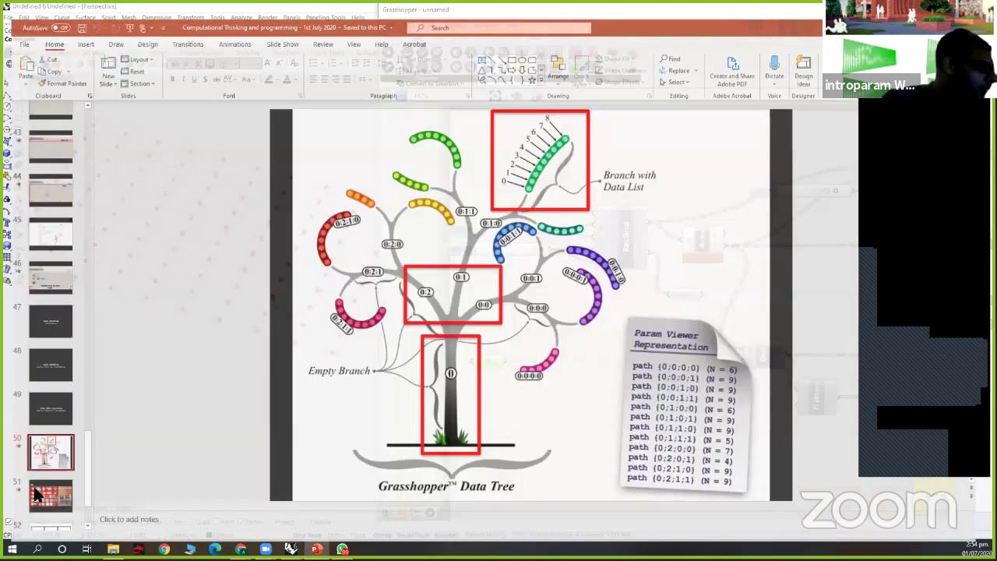
key(End)
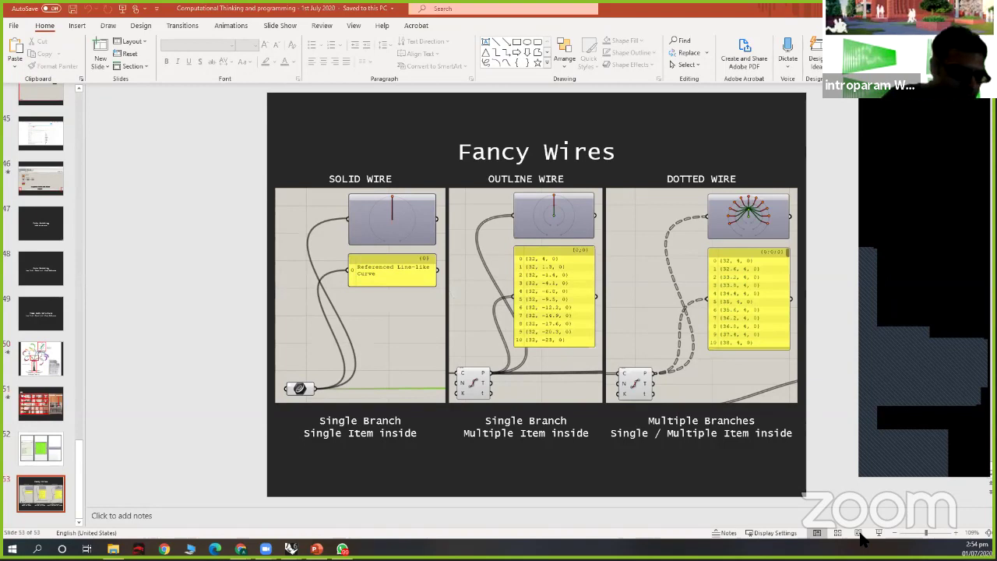
click(861, 525)
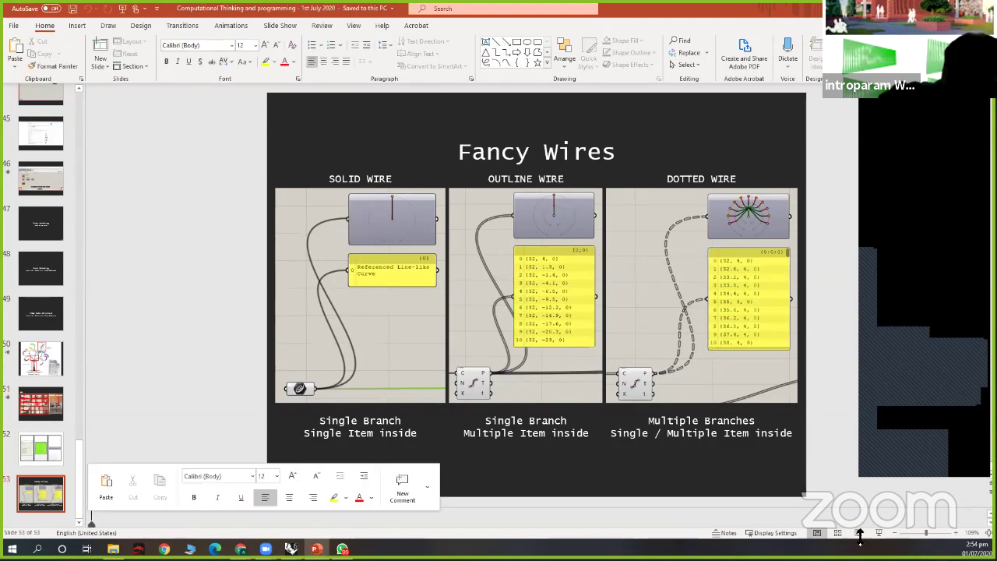
click(866, 548)
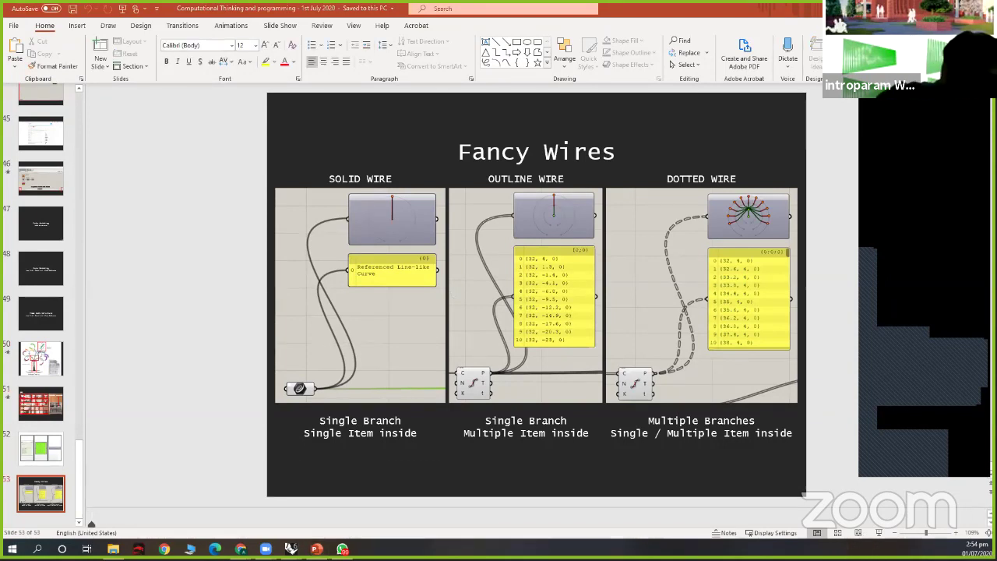
click(889, 504)
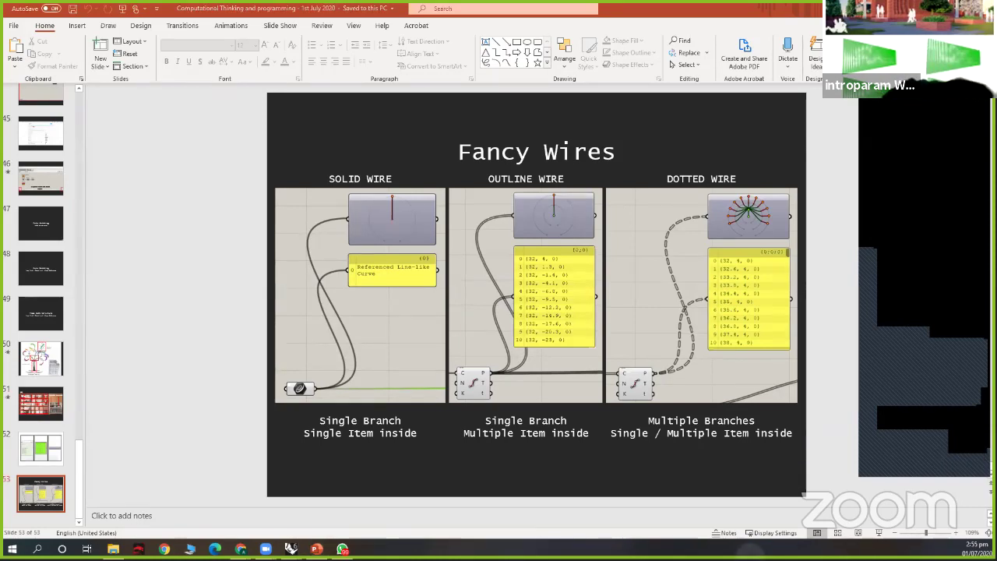
click(91, 515)
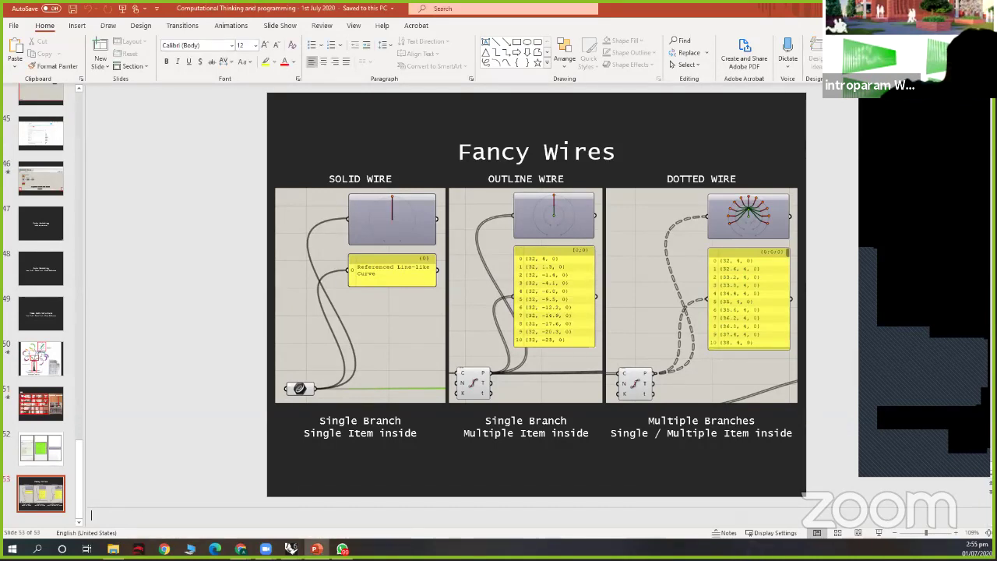
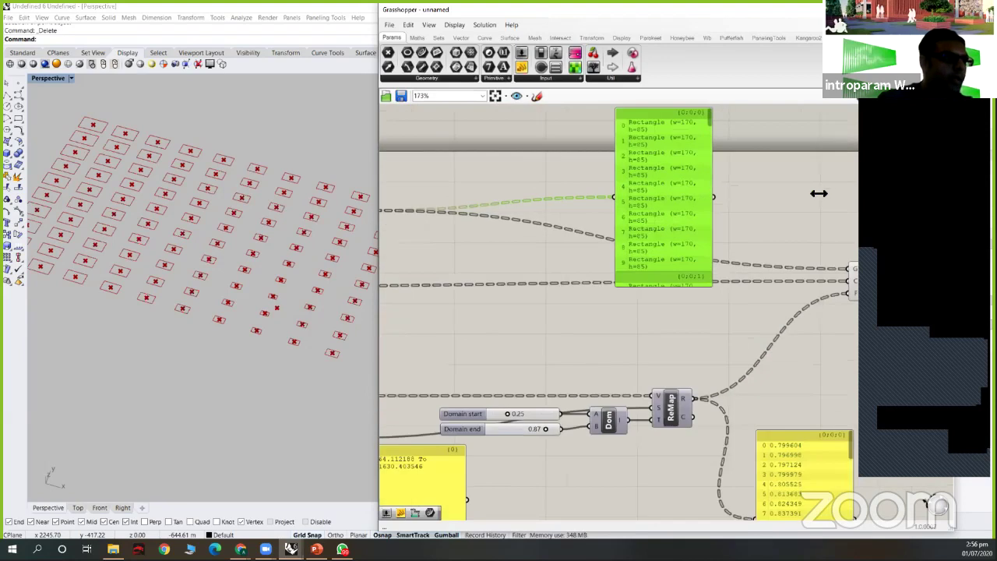
- Examine the branch structure in the panel of scaled rectangles and move the panel clear of the wires between the Scale components
scroll(766, 172, down, 2)
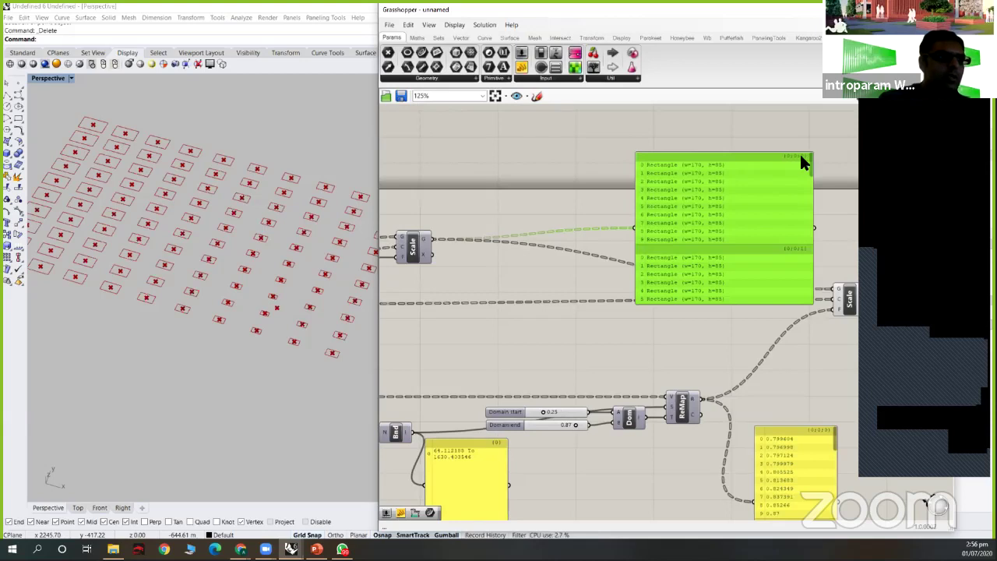
scroll(739, 241, down, 1)
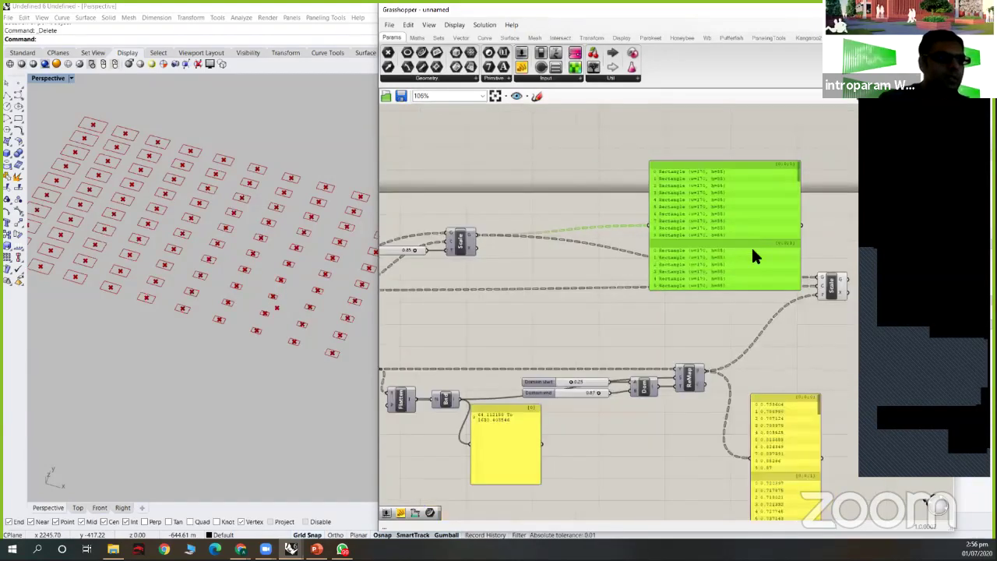
scroll(729, 256, up, 1)
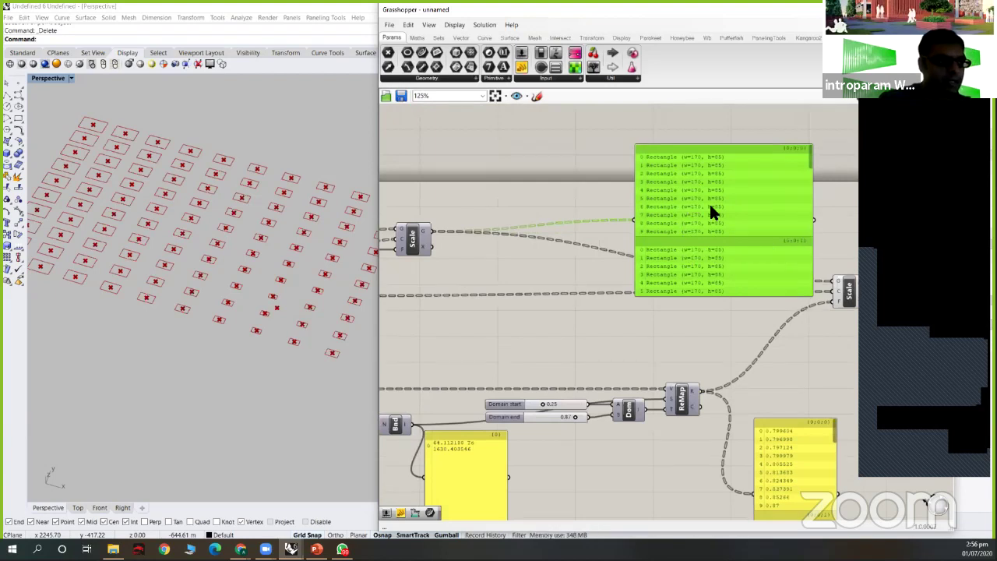
scroll(696, 178, down, 1)
drag(688, 170, 650, 126)
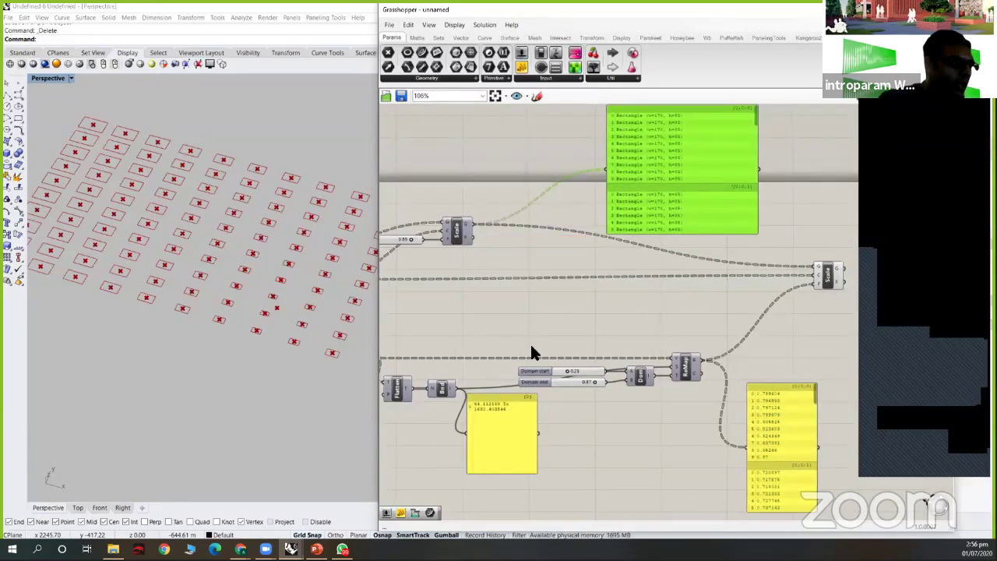
- Insert a Flatten Tree component between the first Scale's output and the second Scale's Geometry input, and feed the rectangle panel from it
right_drag(449, 304, 586, 290)
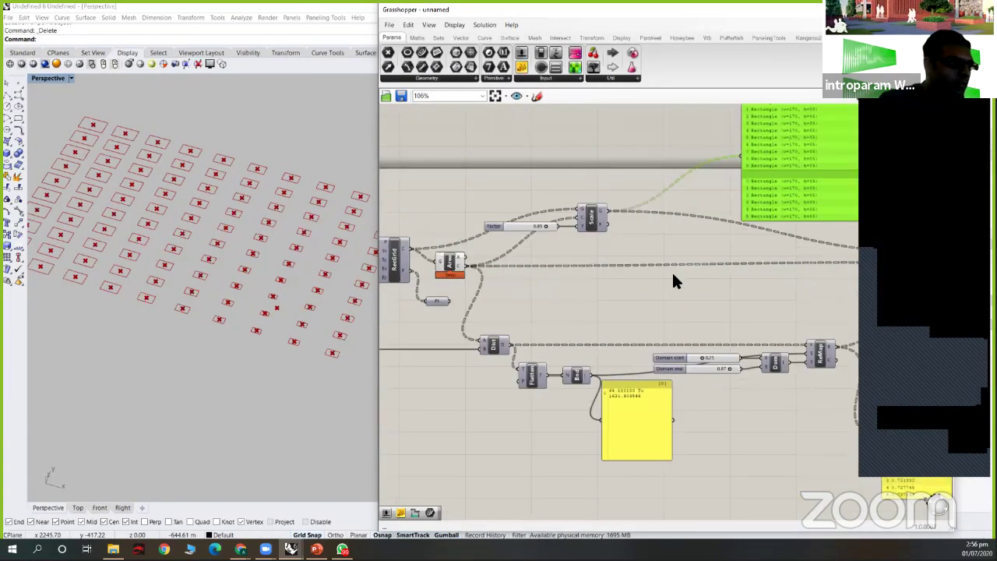
double_click(668, 230)
text(flatten)
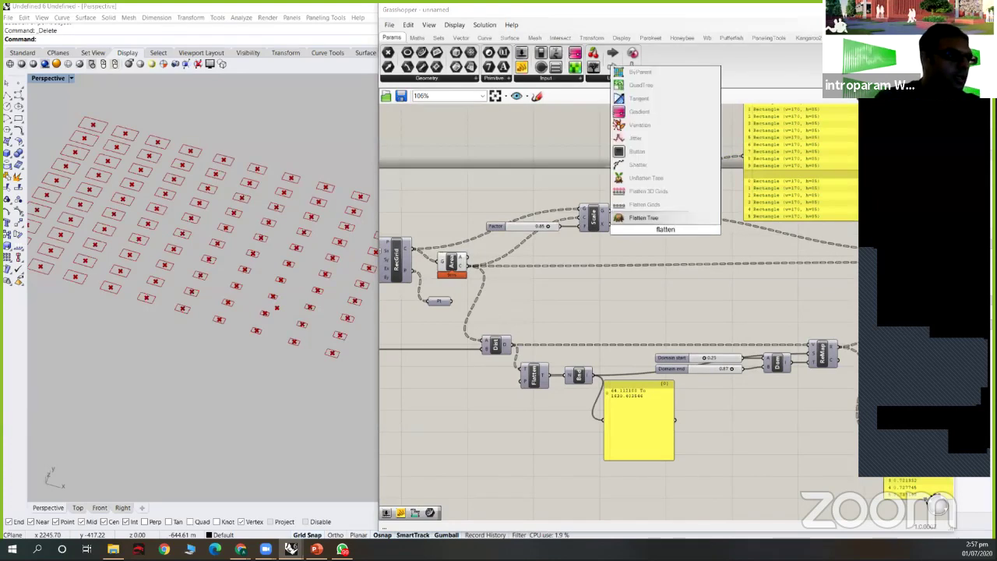
click(655, 219)
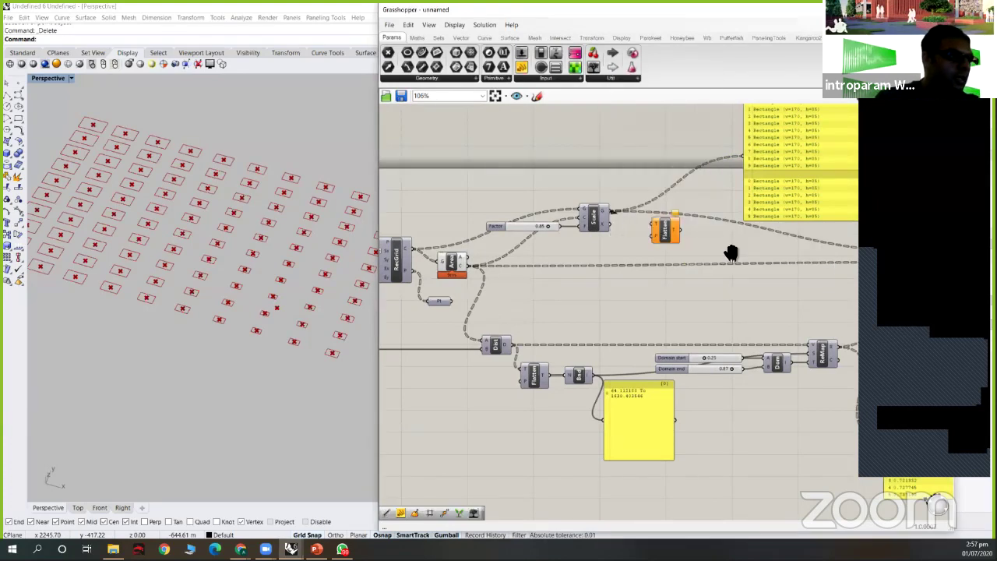
drag(825, 276, 830, 287)
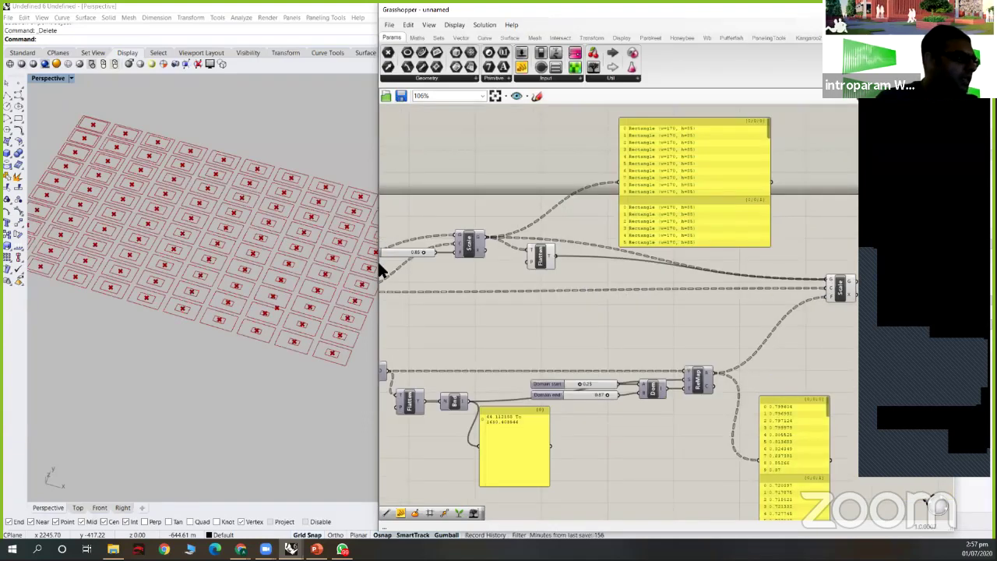
drag(541, 257, 571, 243)
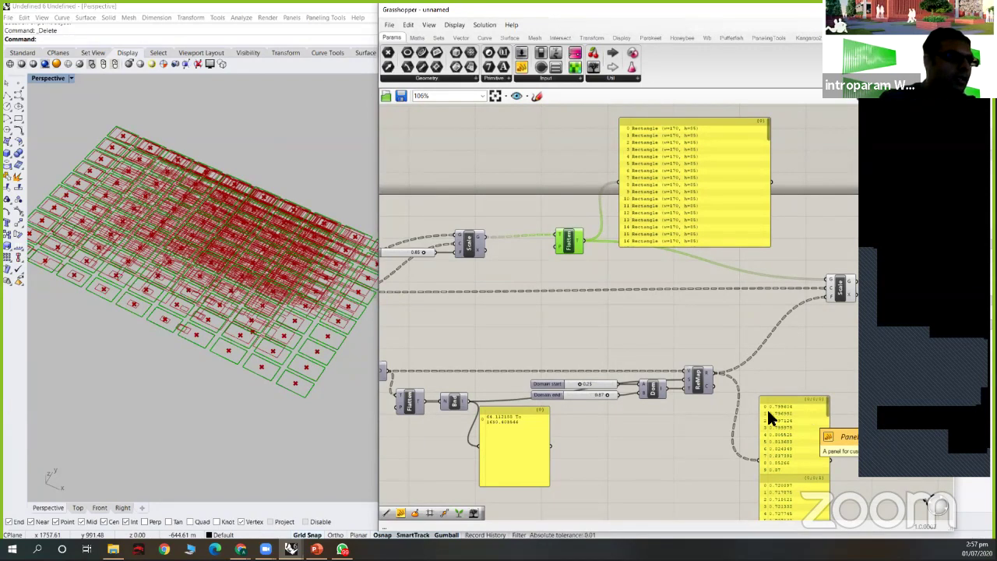
- Add a Param Viewer above the rectangle panel, connect it to the Flatten output, and display the data as an enlarged tree diagram
right_drag(625, 343, 596, 318)
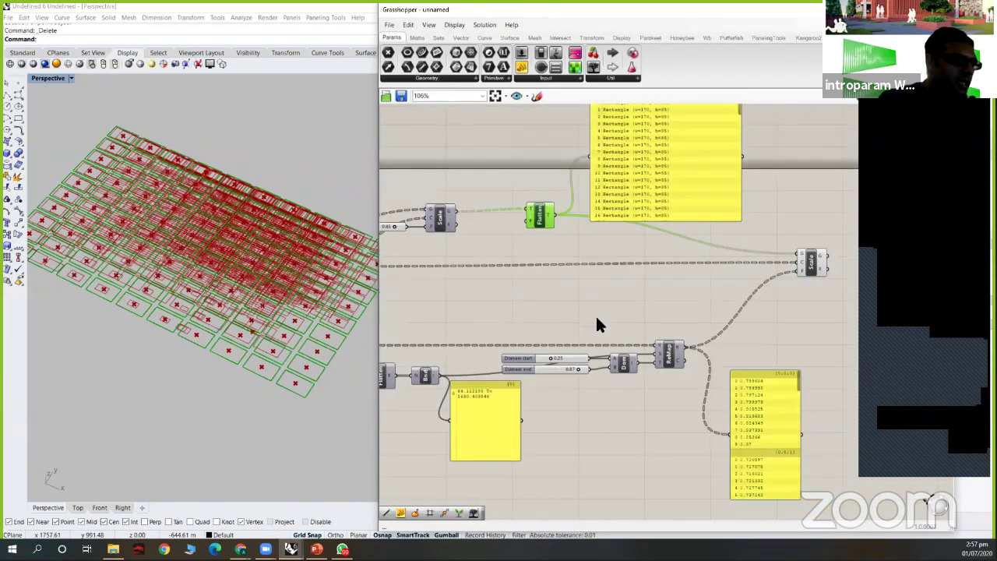
scroll(600, 317, down, 3)
click(594, 67)
click(619, 152)
drag(618, 152, 623, 178)
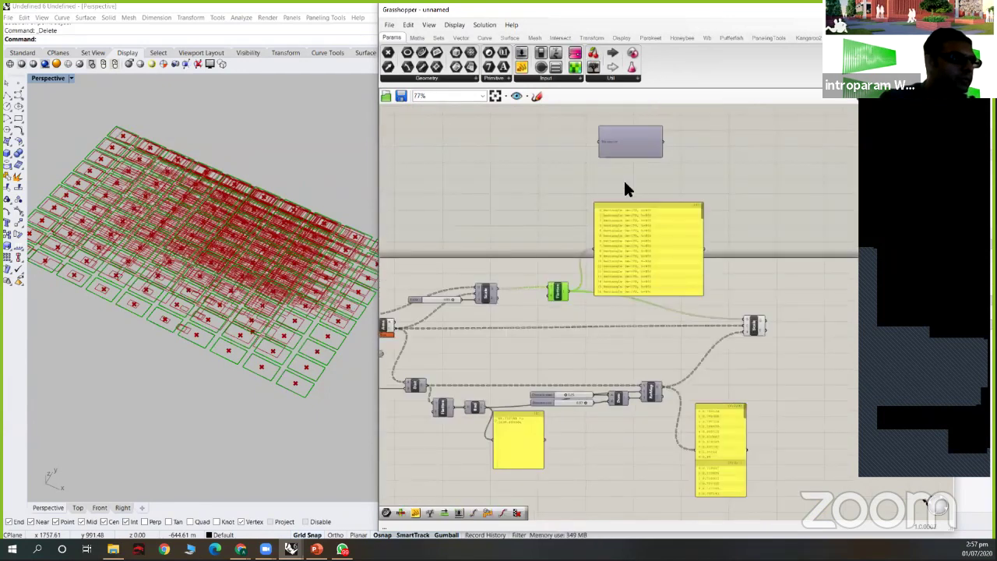
drag(568, 292, 598, 177)
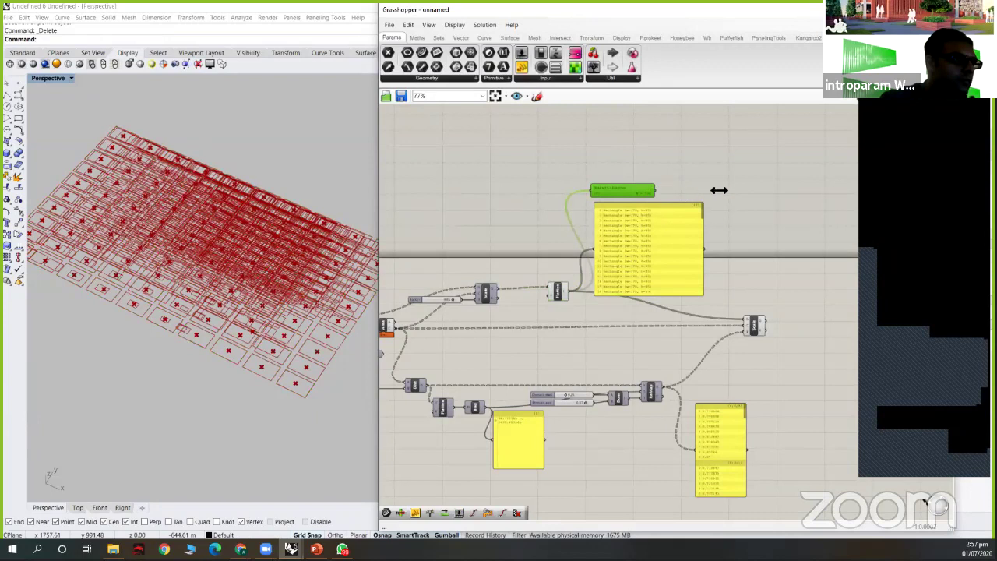
scroll(642, 183, up, 1)
double_click(642, 187)
drag(664, 185, 673, 112)
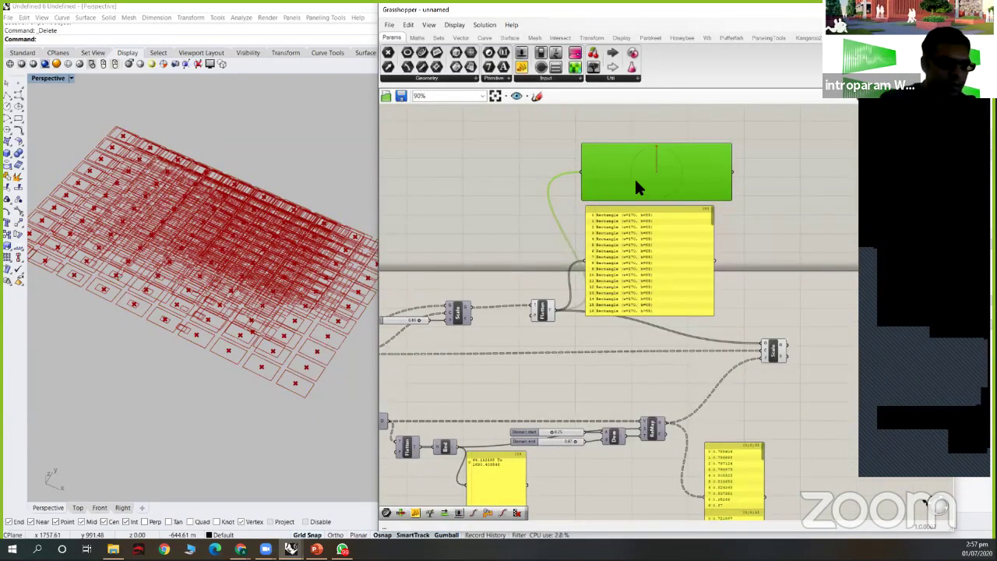
- Duplicate the Param Viewer near the remapped values panel, connect it to ReMap's mapped output, and examine the tree branches
scroll(657, 180, down, 3)
alt+drag(658, 179, 701, 381)
scroll(616, 277, up, 3)
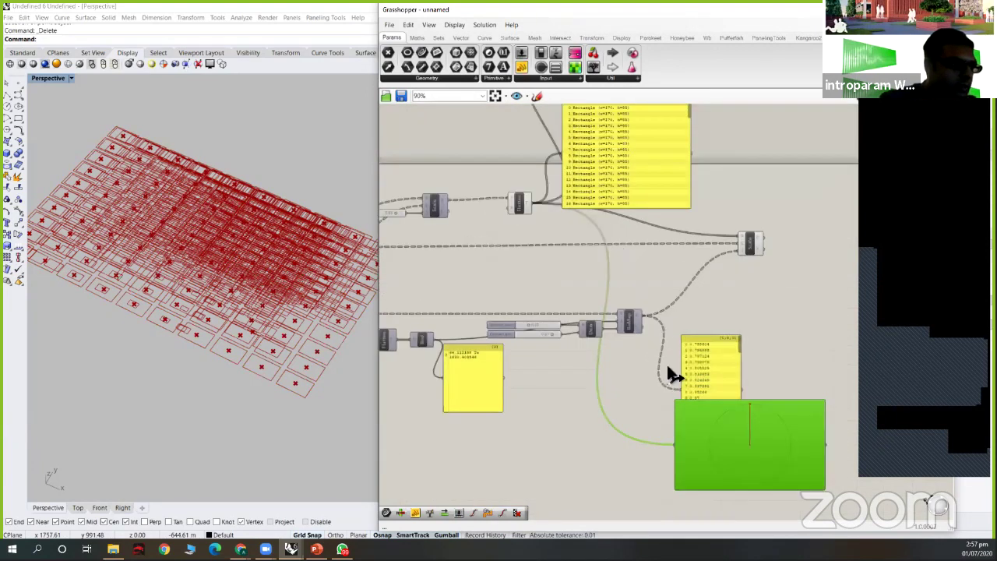
scroll(675, 374, up, 2)
scroll(663, 418, up, 1)
right_drag(594, 344, 591, 340)
drag(624, 246, 684, 429)
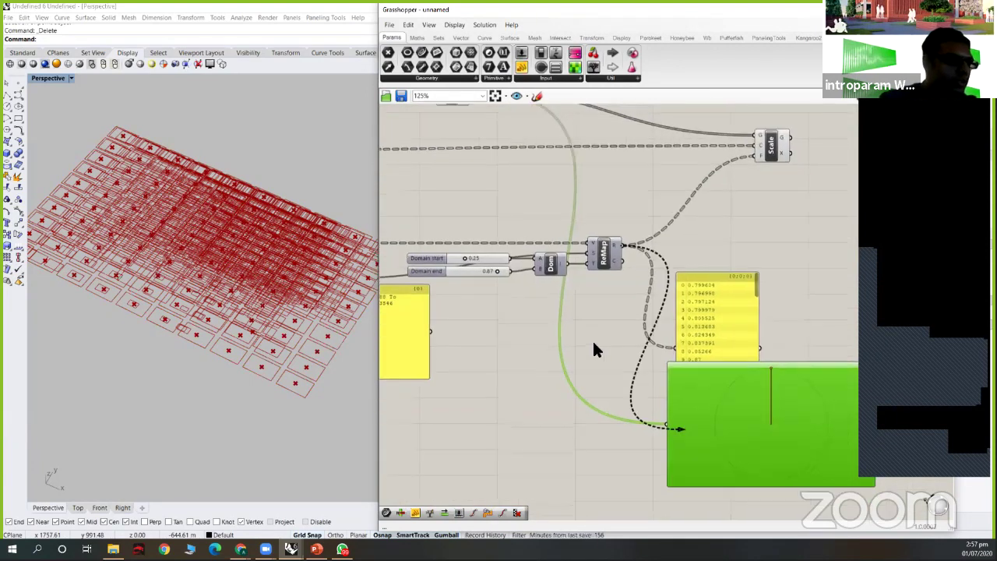
drag(778, 427, 665, 358)
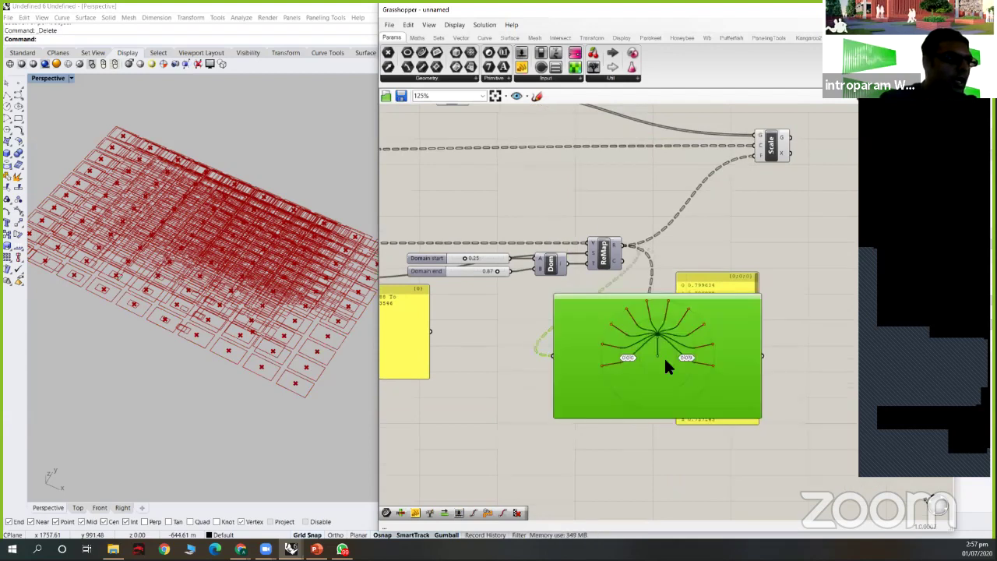
scroll(665, 380, down, 3)
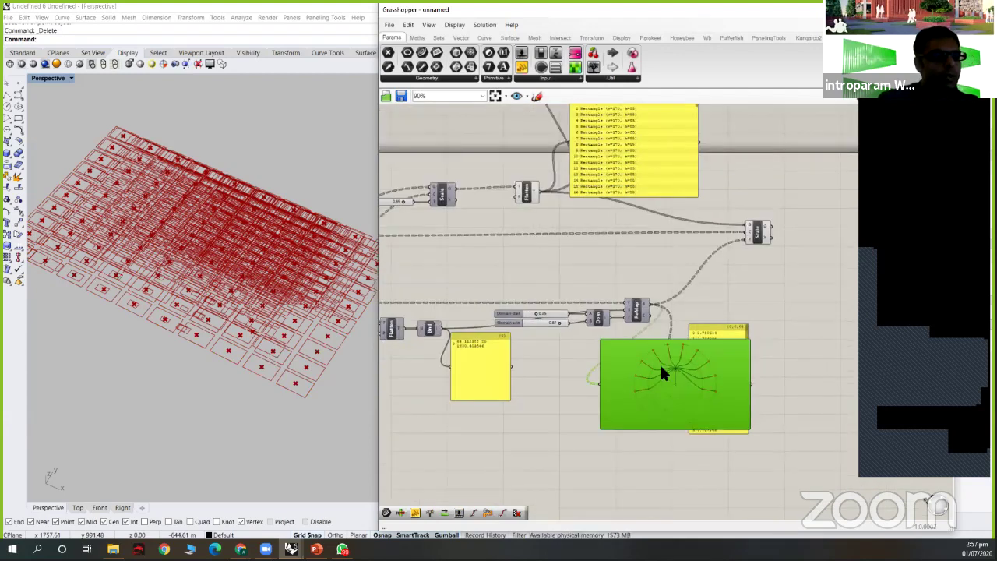
scroll(681, 363, up, 3)
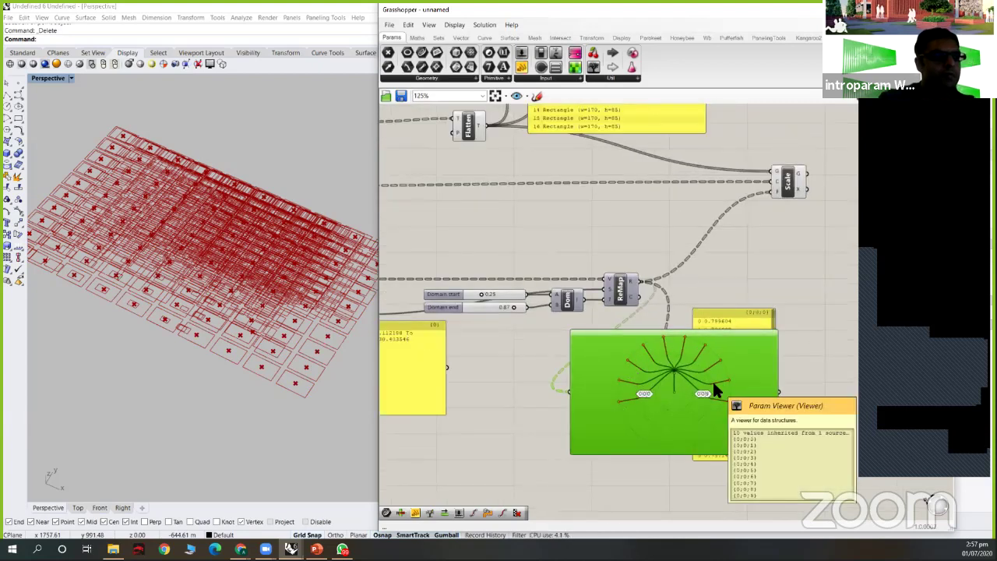
click(758, 281)
click(695, 364)
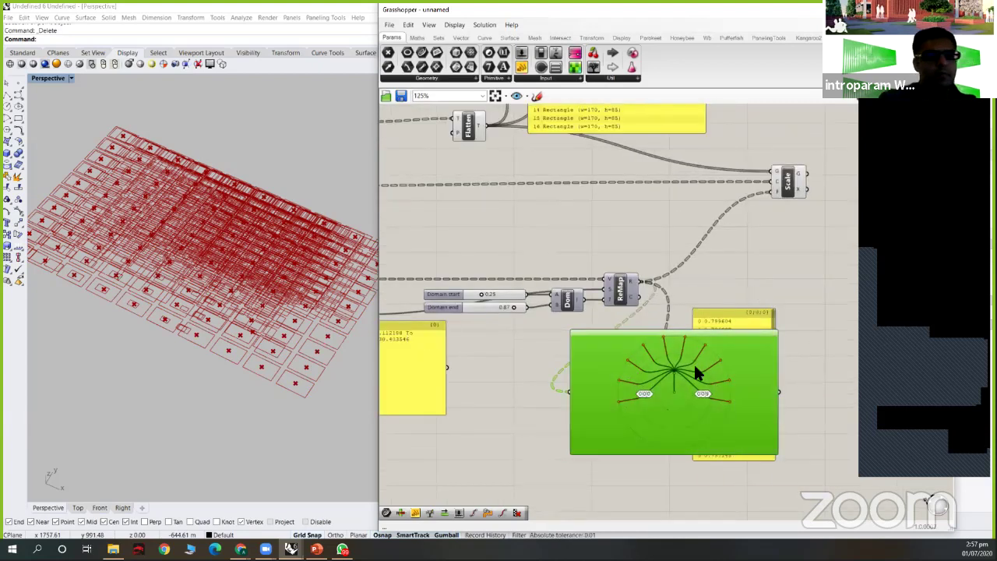
- Delete both Param Viewers and the panel listing the flattened rectangles
key(Delete)
scroll(662, 191, down, 1)
scroll(661, 184, down, 1)
right_drag(661, 184, 661, 224)
right_drag(692, 140, 691, 245)
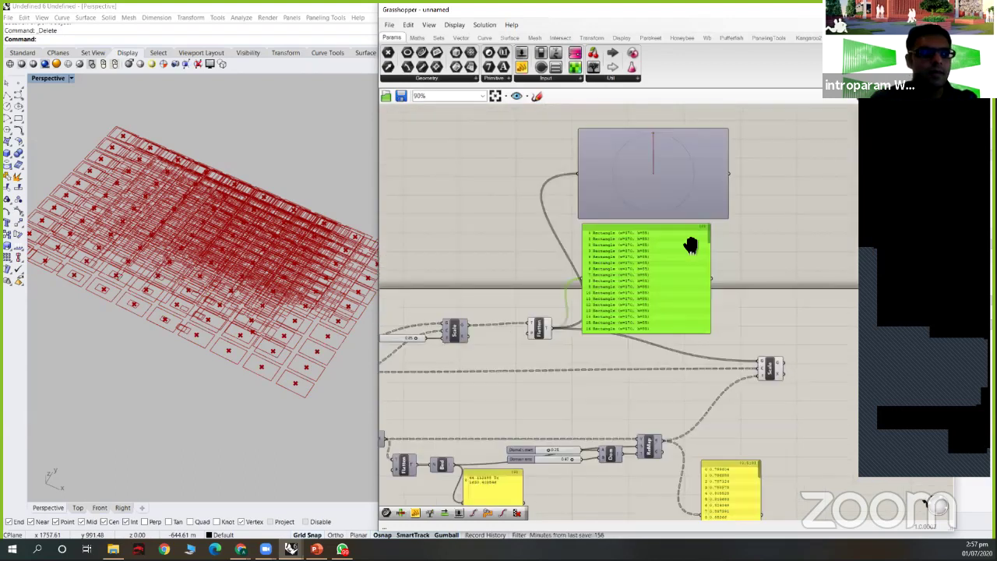
key(Delete)
- Reconnect the first Scale's Geometry output directly to the second Scale's Geometry input and delete the Flatten Tree component between them
right_drag(584, 346, 591, 274)
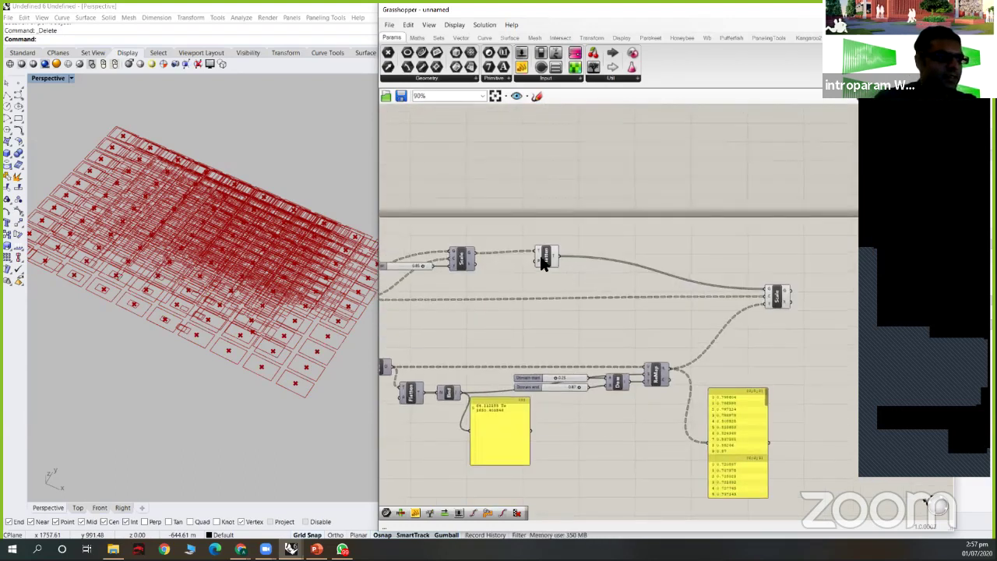
shift+drag(481, 255, 771, 292)
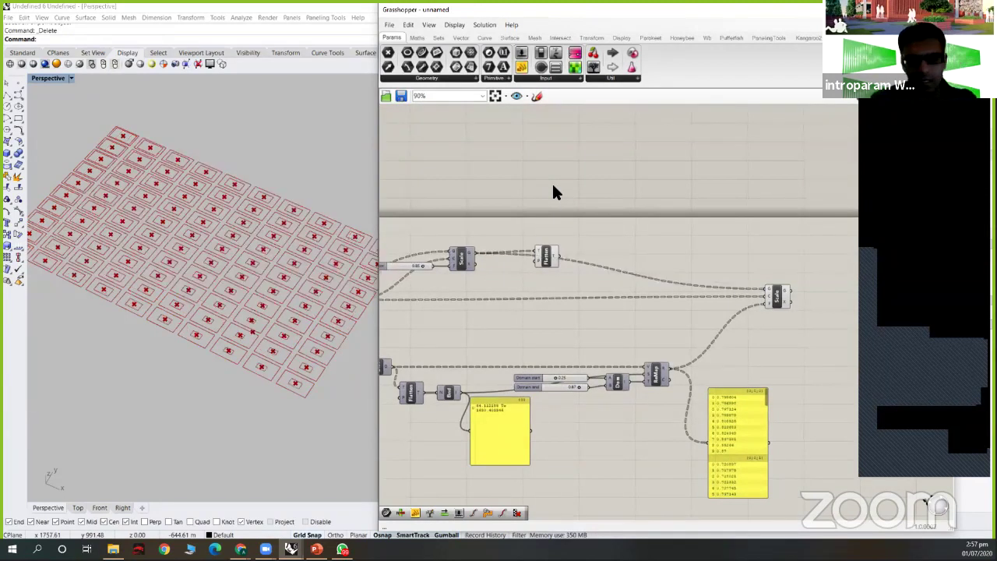
drag(546, 257, 550, 195)
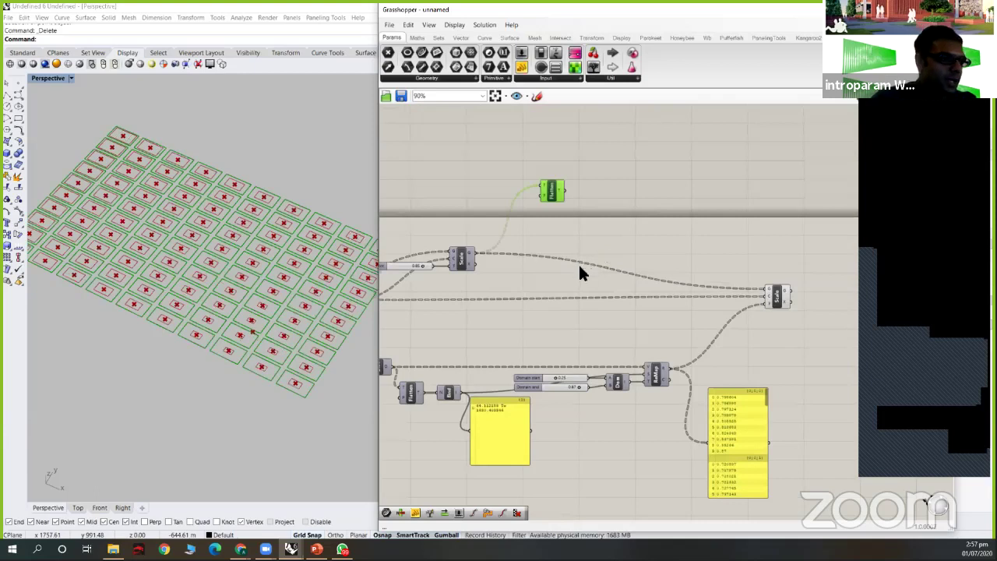
key(Delete)
- Review the whole definition, check the attractor Point parameter, and move the ReMap output panel slightly closer to the wires above it
scroll(684, 299, down, 2)
right_drag(684, 299, 734, 287)
mouse_move(527, 324)
right_down()
mouse_move(557, 316)
mouse_move(534, 319)
right_up()
scroll(569, 296, down, 2)
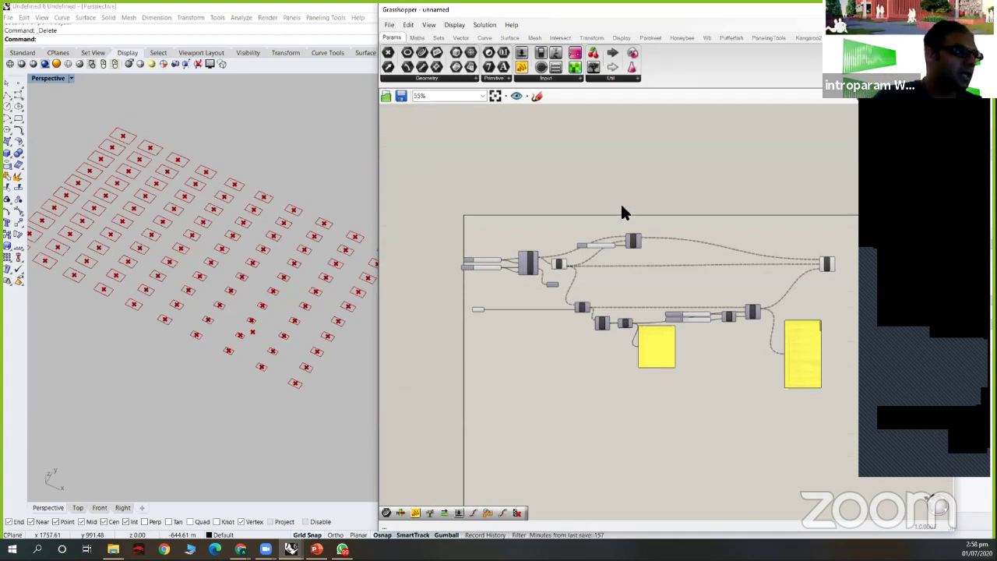
click(473, 310)
scroll(658, 295, down, 2)
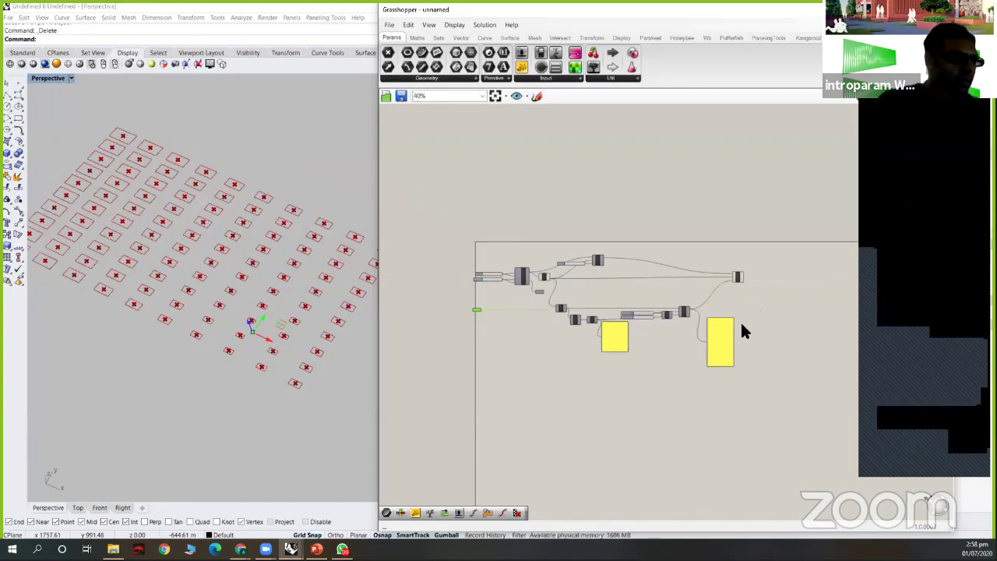
scroll(724, 328, up, 3)
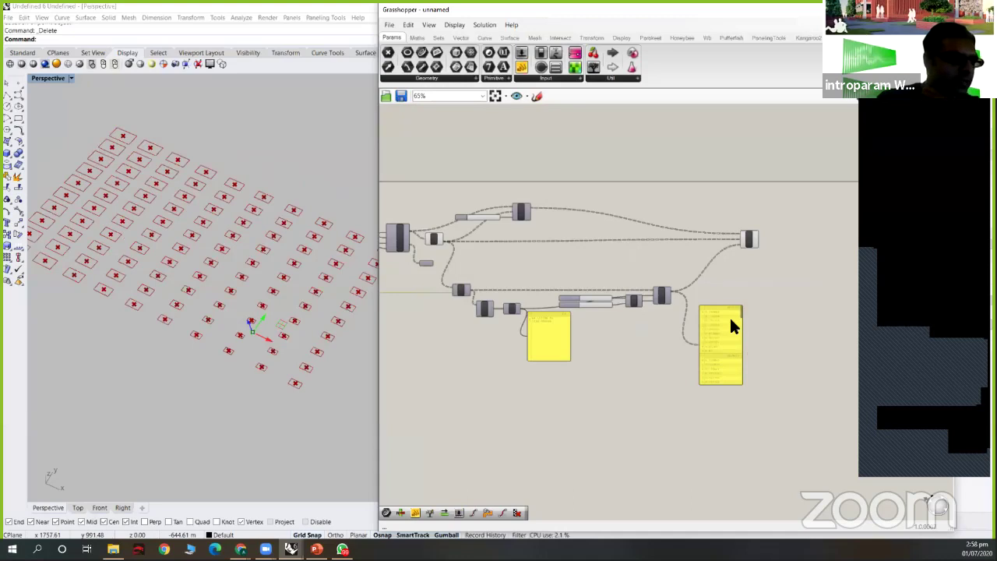
drag(735, 329, 735, 316)
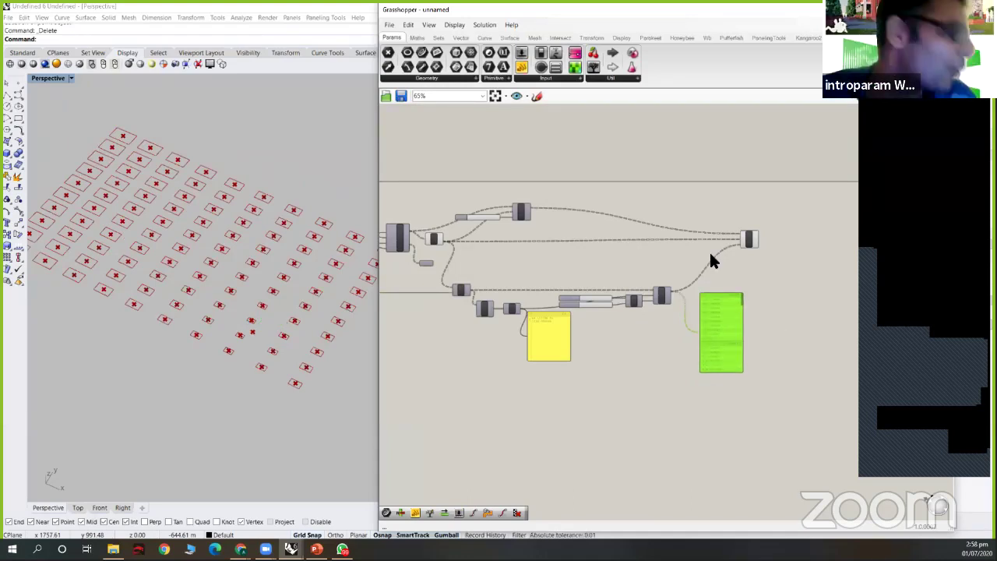
scroll(623, 181, down, 1)
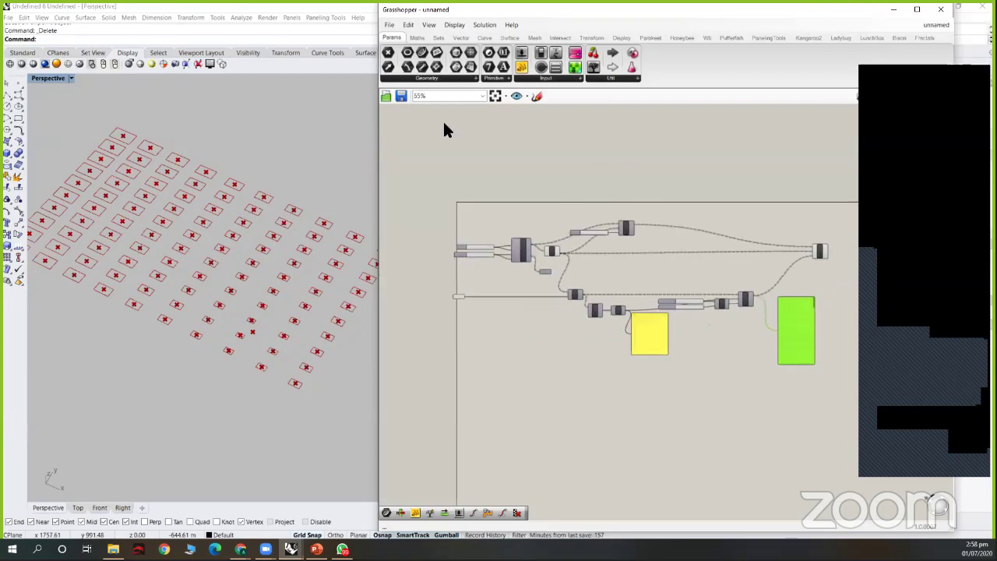
- Start a new blank Grasshopper document
click(389, 26)
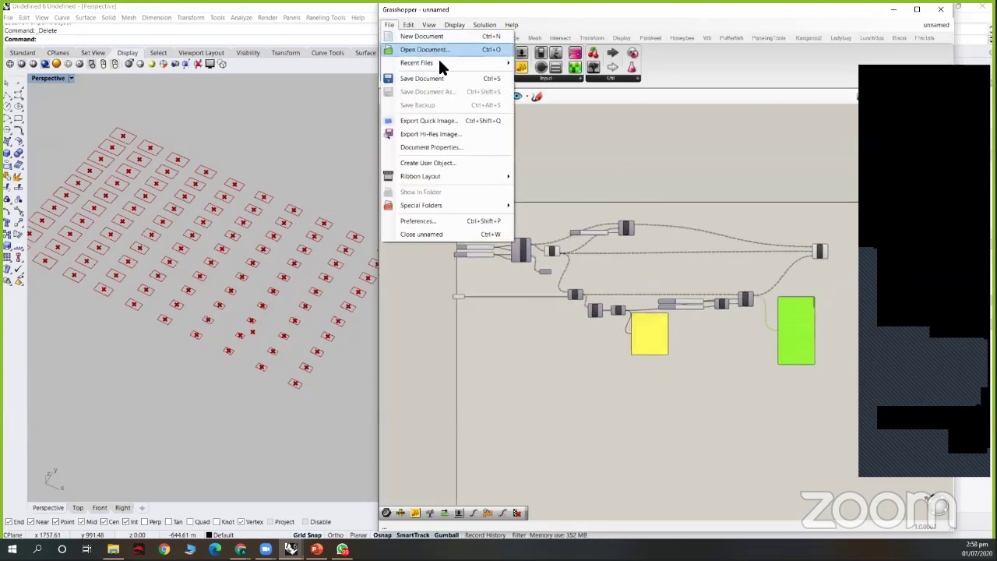
click(436, 36)
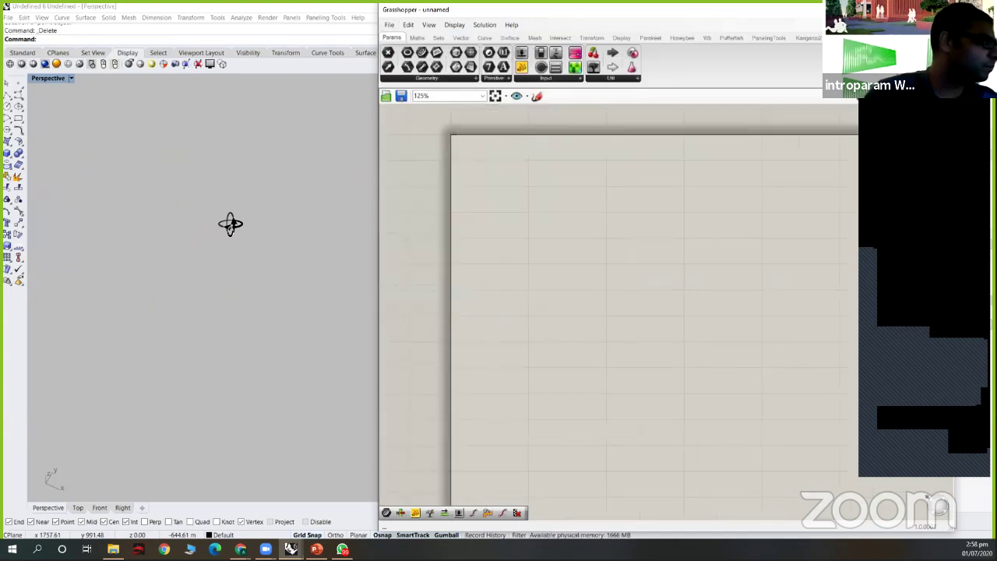
- Draw two roughly parallel two-point polylines beside the construction-plane grid in Rhino's Perspective view
scroll(96, 234, up, 5)
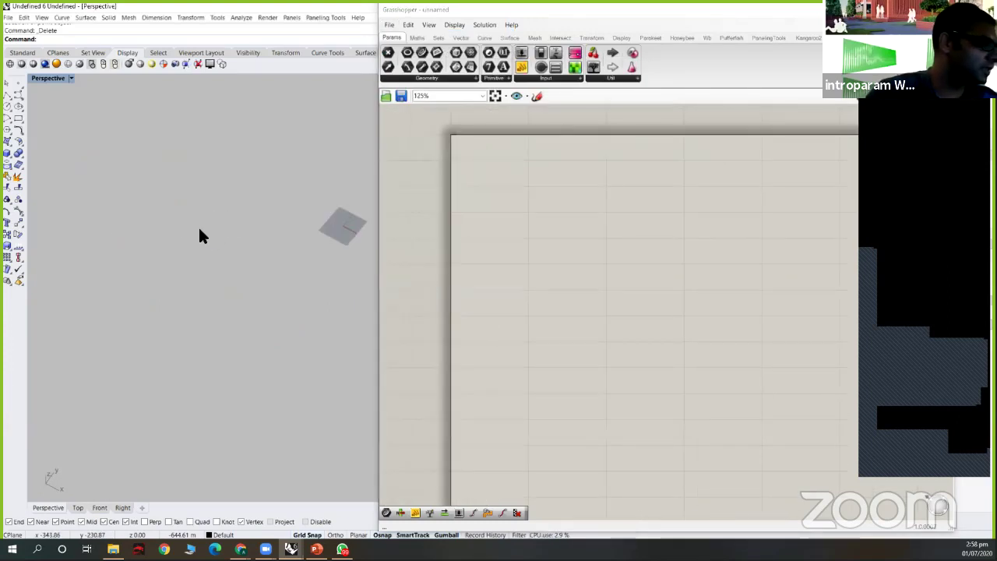
text(z)
key(Return)
drag(219, 189, 397, 319)
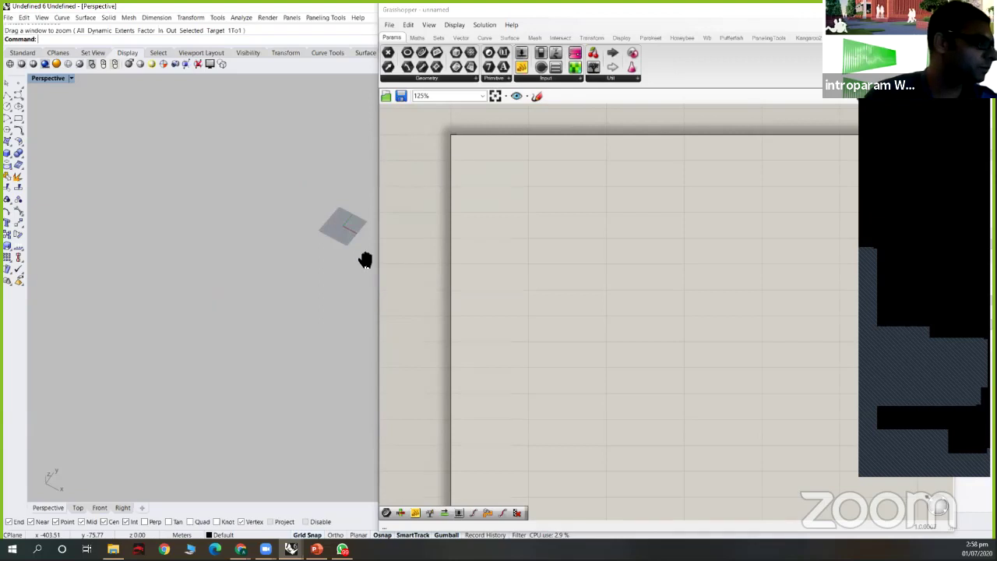
text(Zs)
key(Return)
drag(70, 187, 167, 294)
right_drag(171, 284, 143, 151)
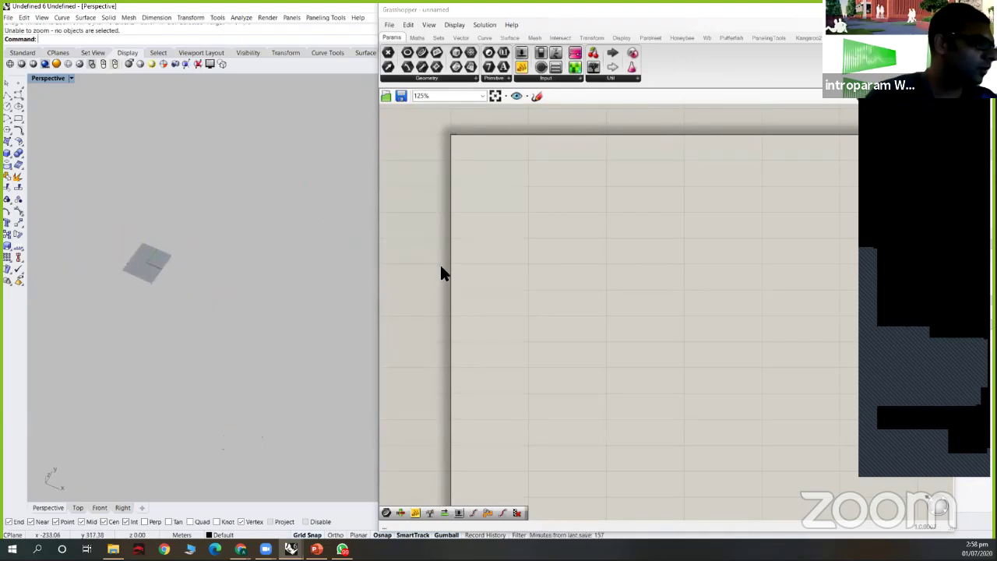
click(8, 104)
click(223, 198)
click(163, 267)
key(Return)
click(276, 209)
click(205, 291)
key(Return)
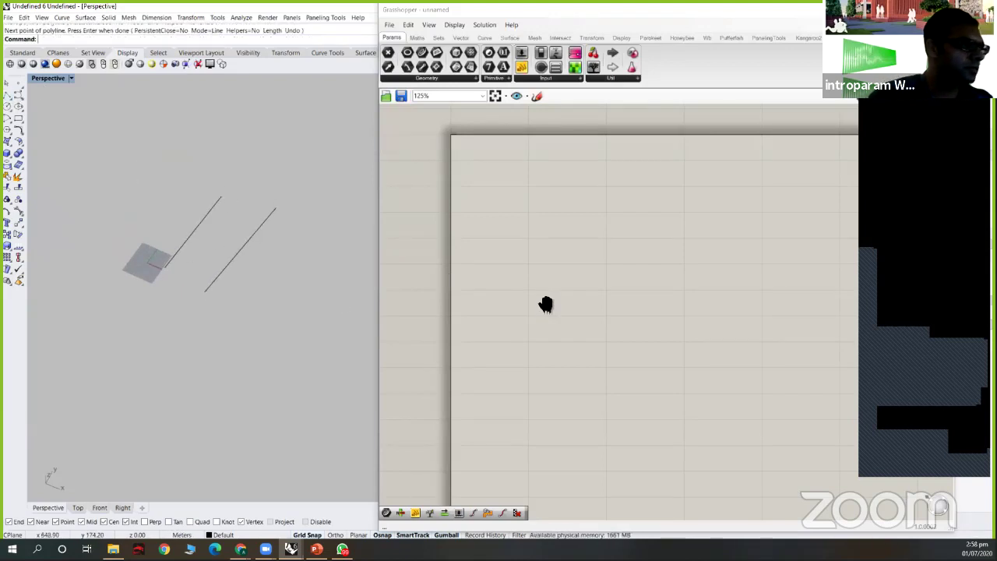
- Add a Curve parameter to the canvas and reference the Rhino line nearest the construction-plane grid as its single curve
double_click(572, 287)
text(crv)
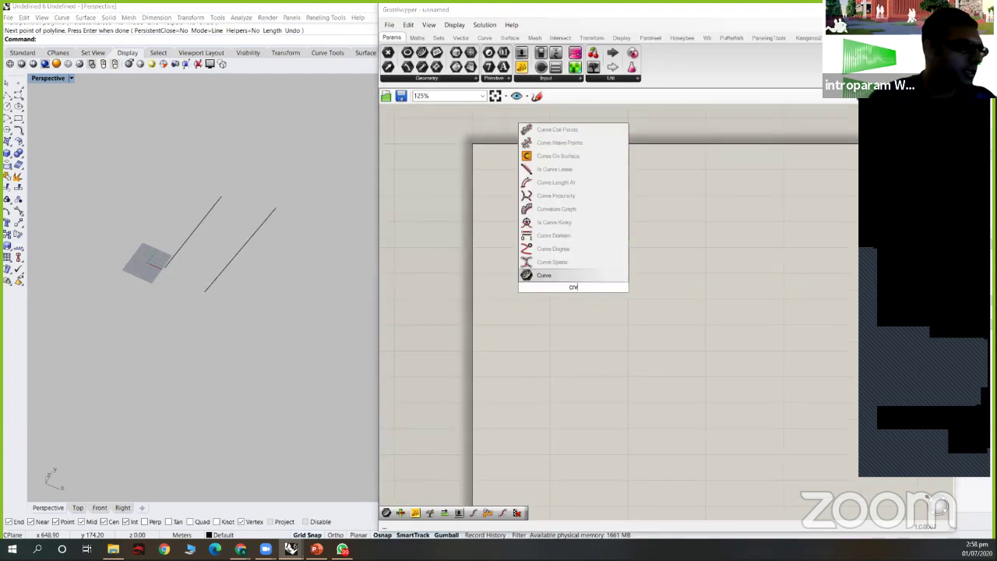
key(Return)
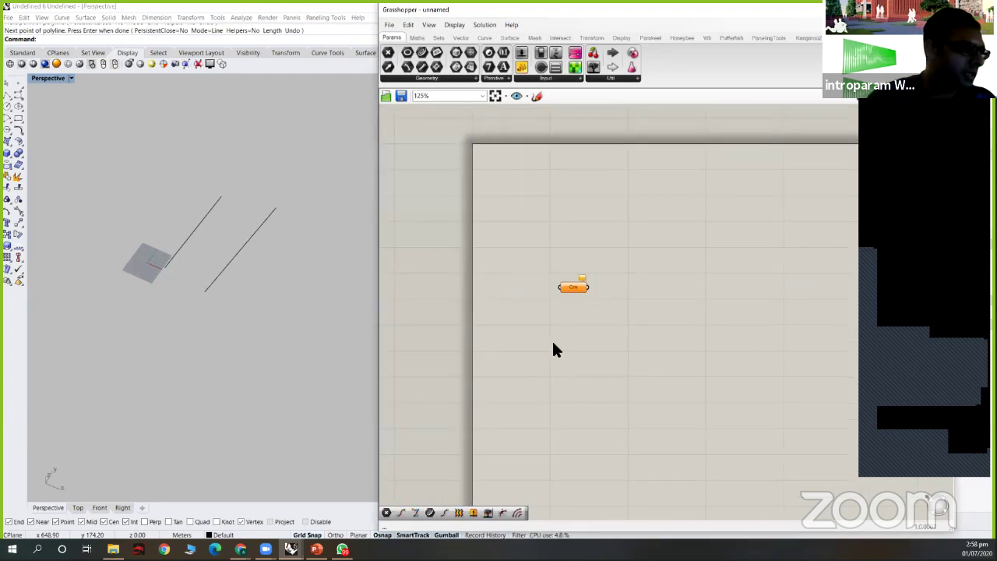
right_click(573, 287)
click(620, 413)
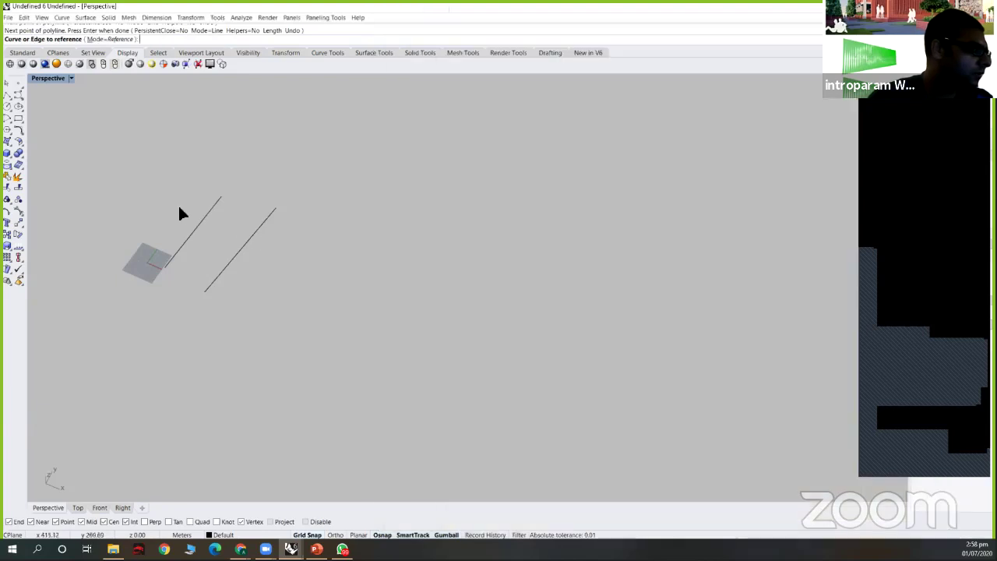
click(194, 230)
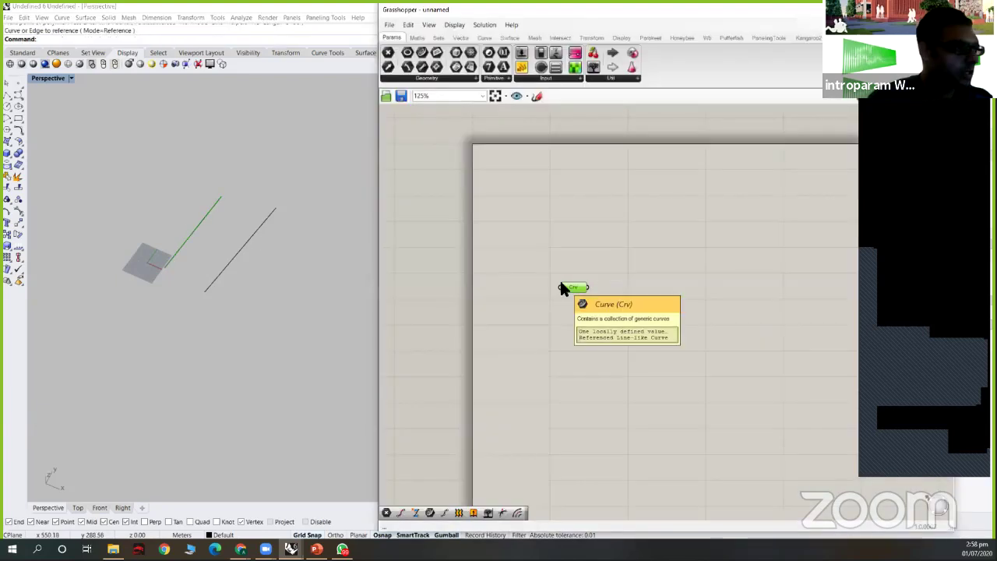
- Duplicate the Curve parameter just below the original and set the Rhino line farther from the grid as its curve
key(ctrl+c)
key(ctrl+v)
right_click(569, 317)
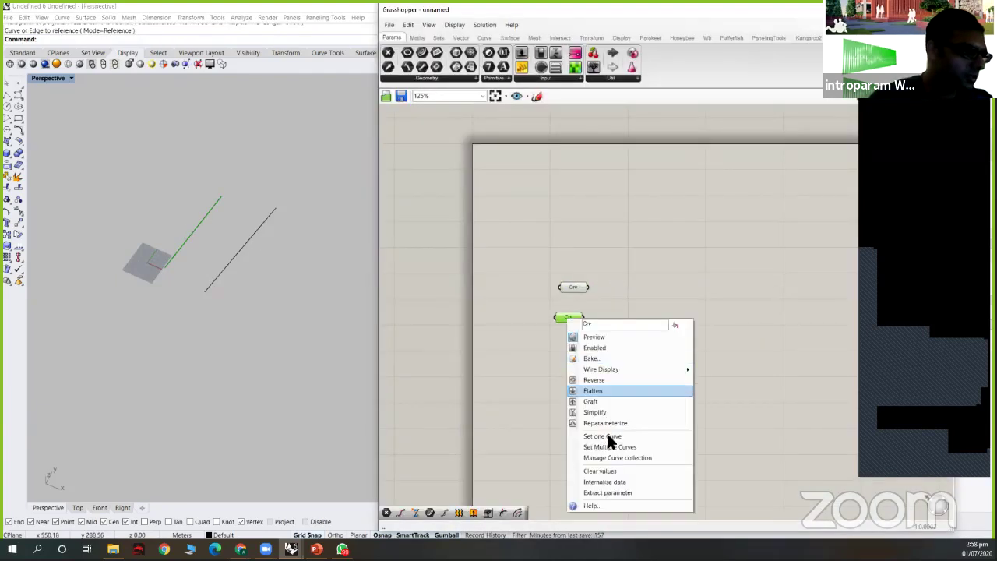
click(602, 436)
click(239, 252)
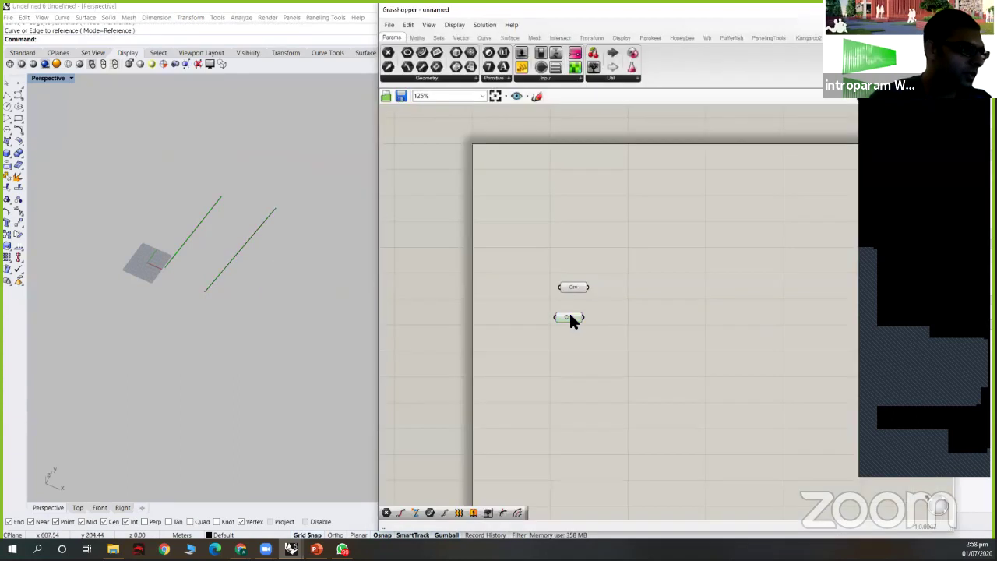
- Open the component search on the empty canvas beside the two Curve parameters
double_click(655, 304)
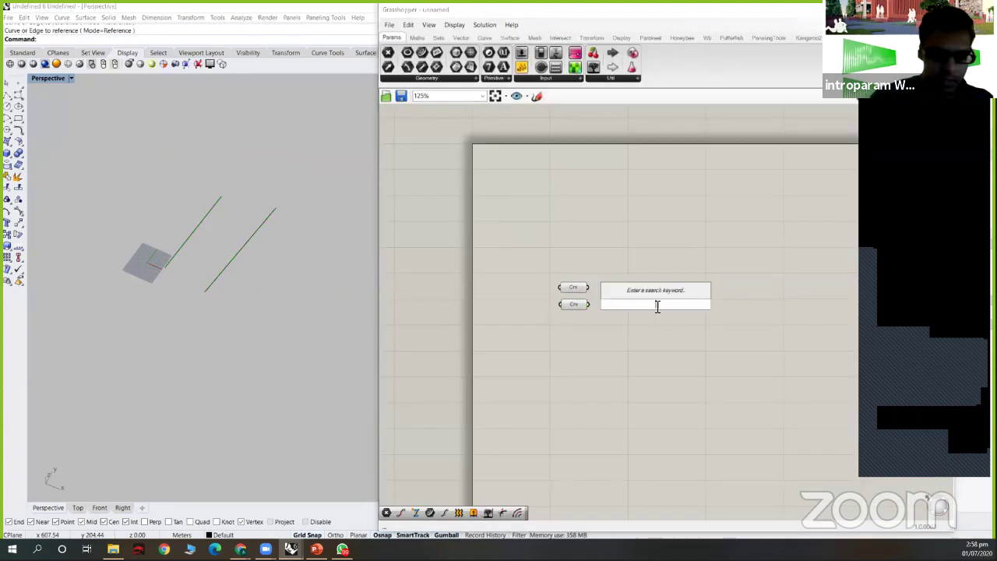
- Add a Divide Curve component for the first curve parameter and a duplicate of it fed by the second curve parameter
text(divide)
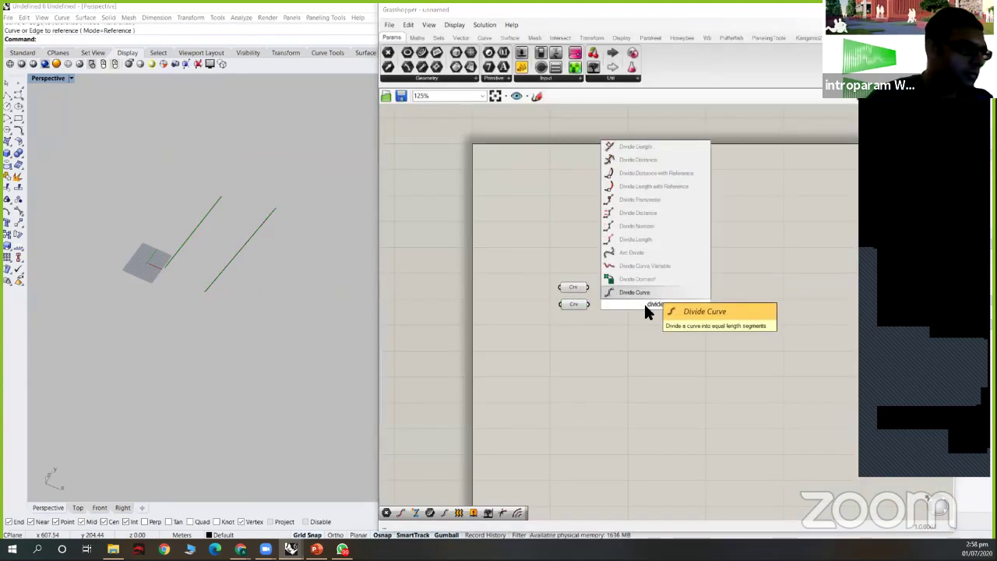
click(650, 289)
scroll(658, 304, up, 3)
drag(655, 304, 636, 253)
drag(566, 283, 614, 237)
key(ctrl+c)
key(ctrl+v)
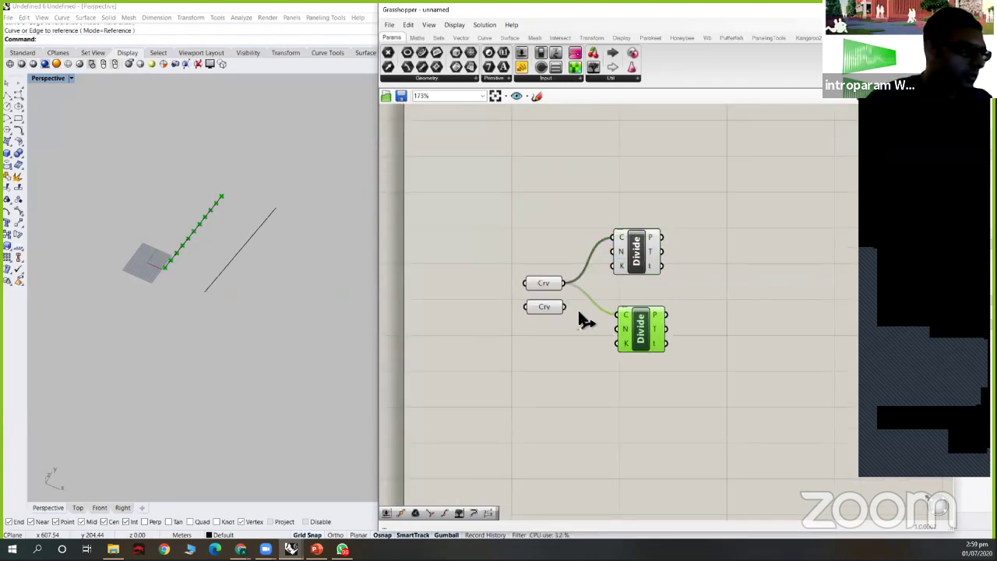
drag(606, 313, 634, 317)
right_drag(758, 286, 711, 298)
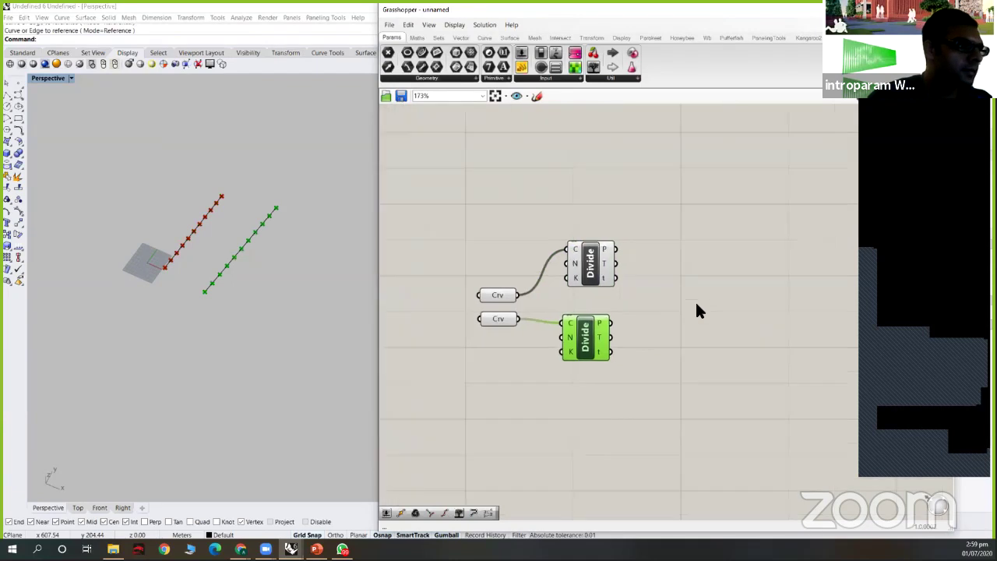
double_click(710, 297)
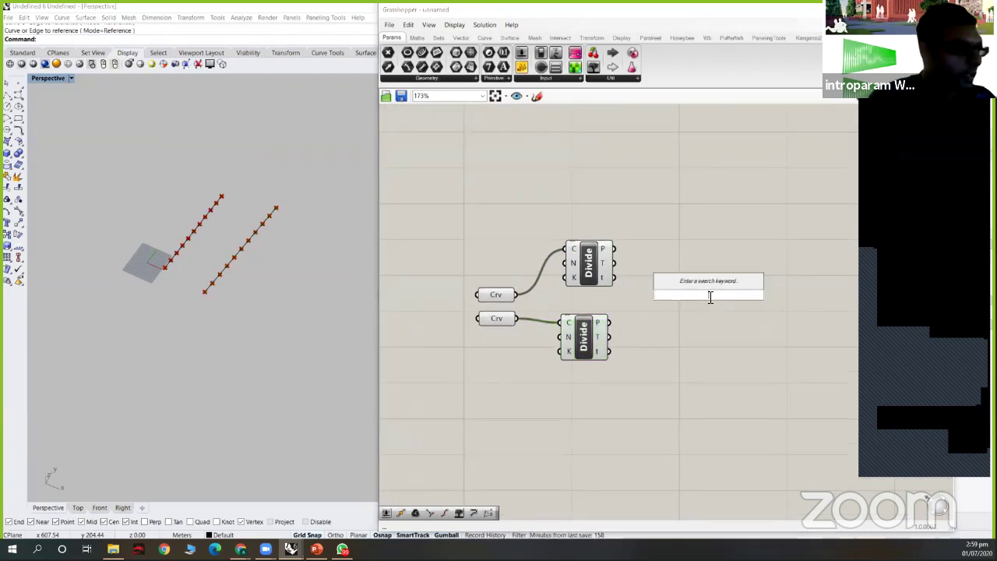
text(line)
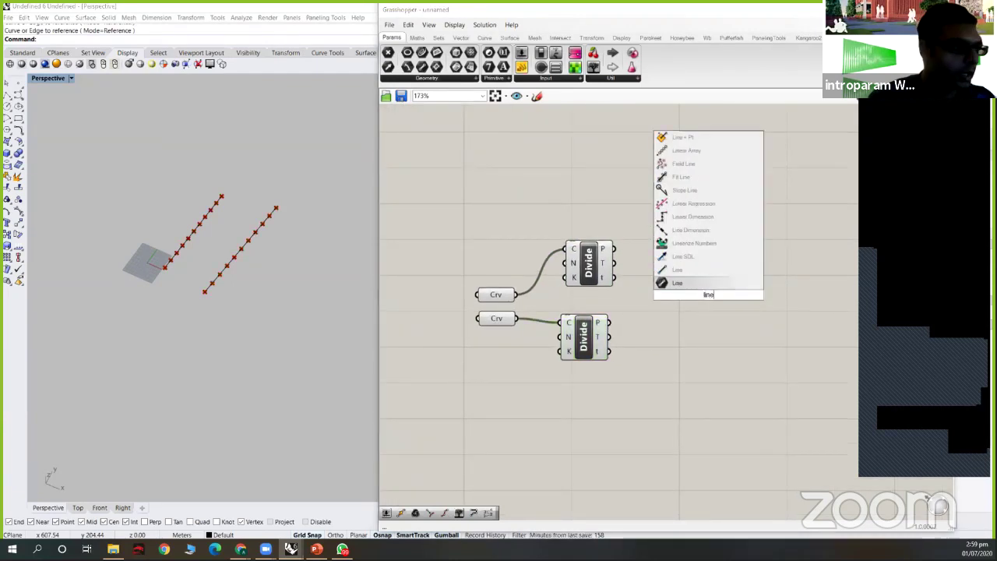
key(Return)
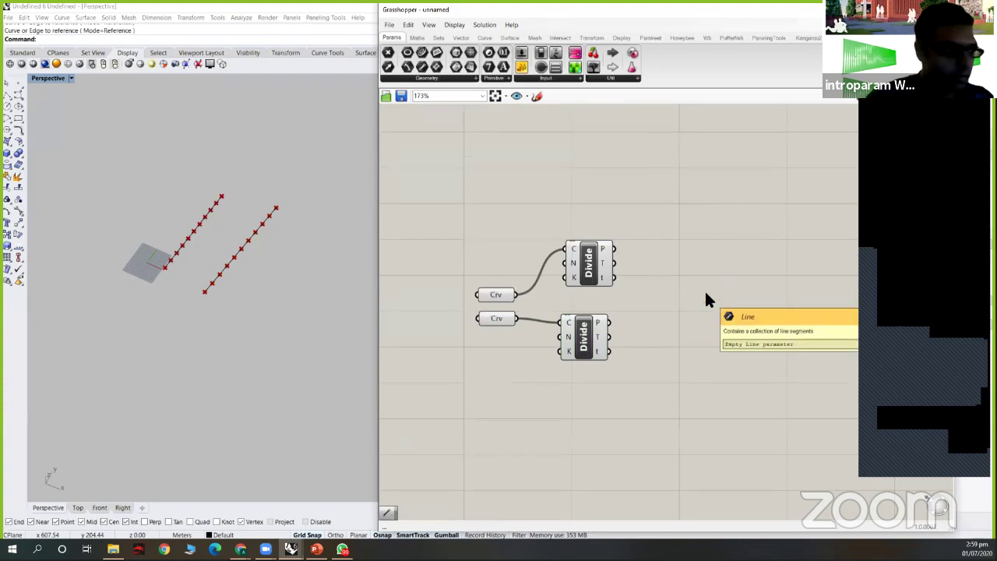
- Add a two-point Line component joining the division points of the first curve to those of the second
double_click(710, 296)
text(line)
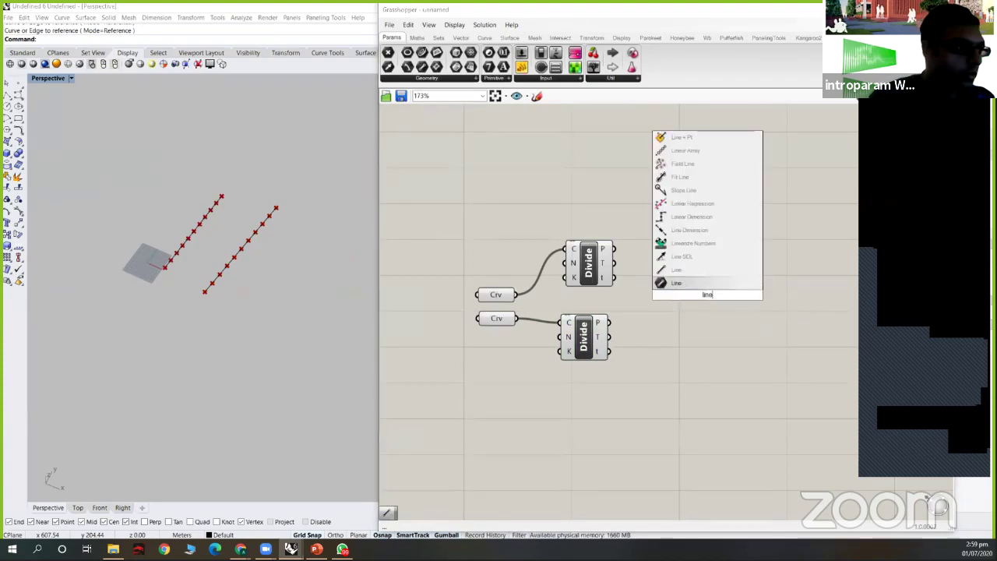
click(699, 280)
drag(723, 305, 745, 315)
drag(615, 250, 711, 298)
drag(609, 322, 725, 294)
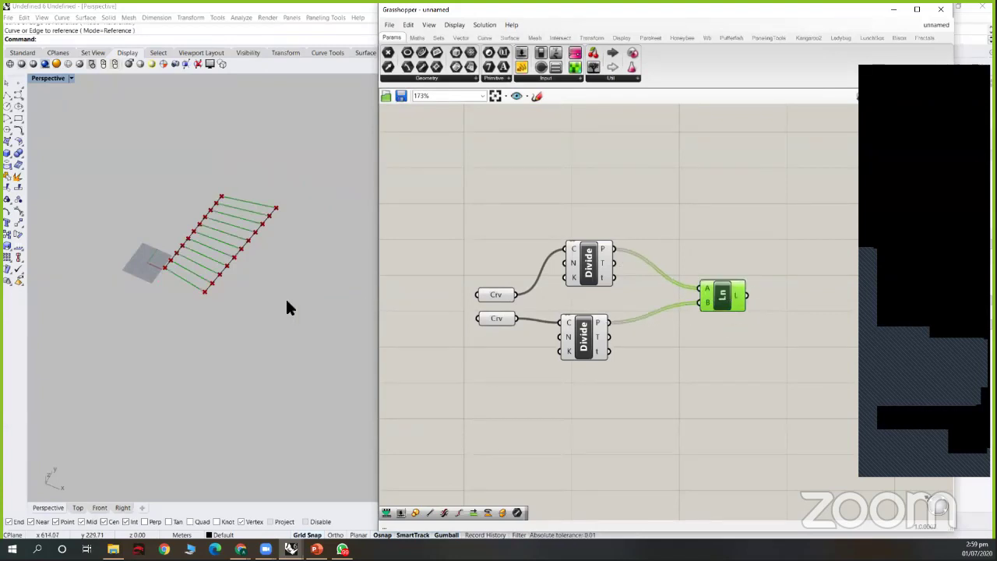
- Examine the lines connecting the two divided curves in the Perspective viewport
right_drag(286, 308, 273, 281)
scroll(283, 290, down, 3)
key(ctrl+w)
drag(223, 178, 281, 216)
scroll(265, 262, down, 2)
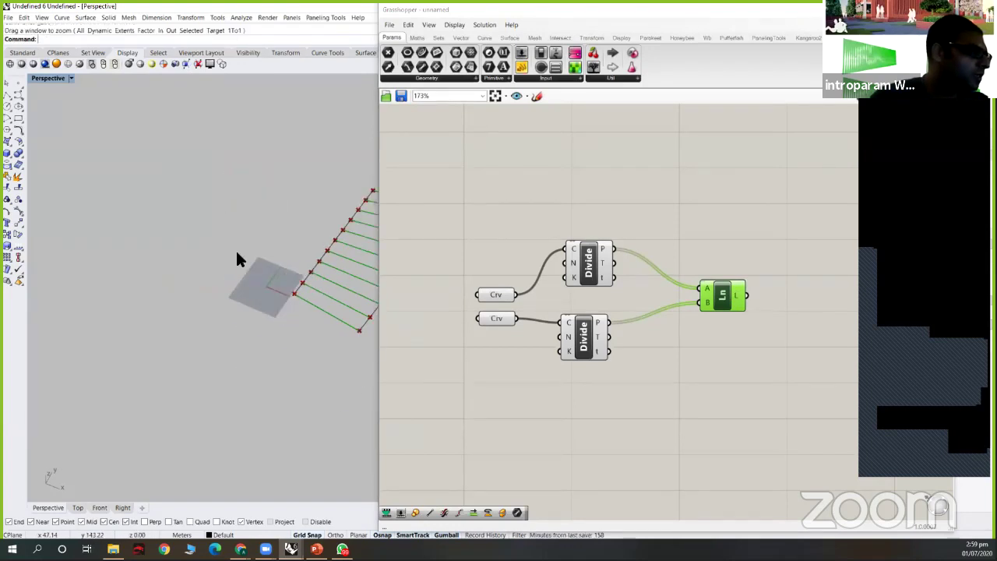
shift+right_drag(238, 261, 121, 285)
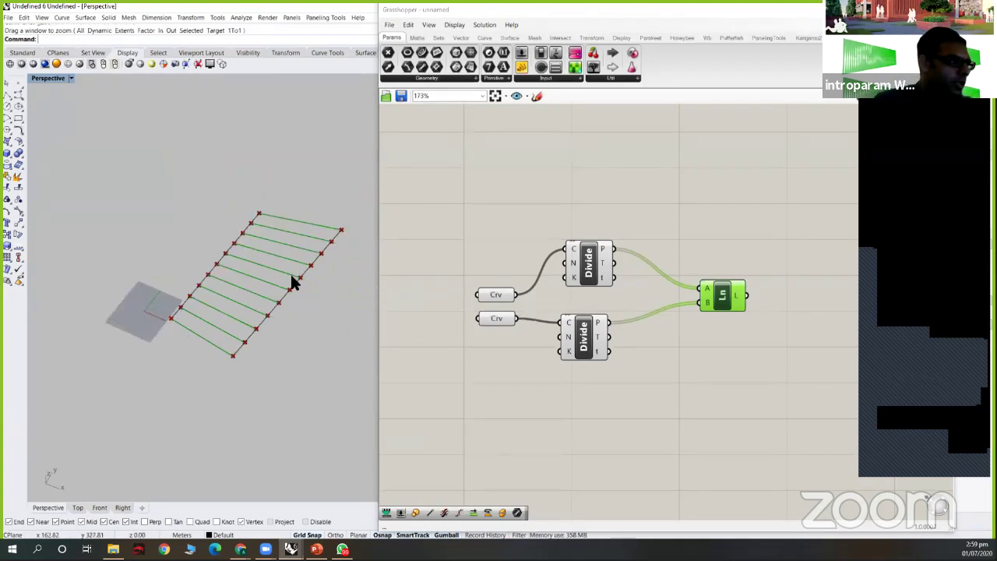
right_drag(289, 230, 285, 269)
- Add a Move component and feed the connecting lines into its geometry input
right_drag(720, 272, 646, 275)
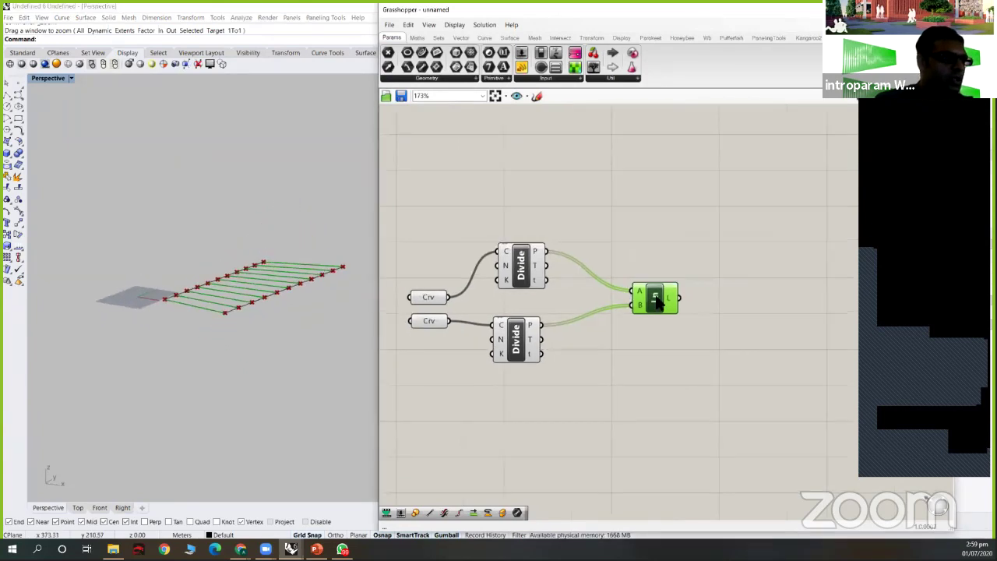
drag(656, 294, 640, 292)
click(801, 295)
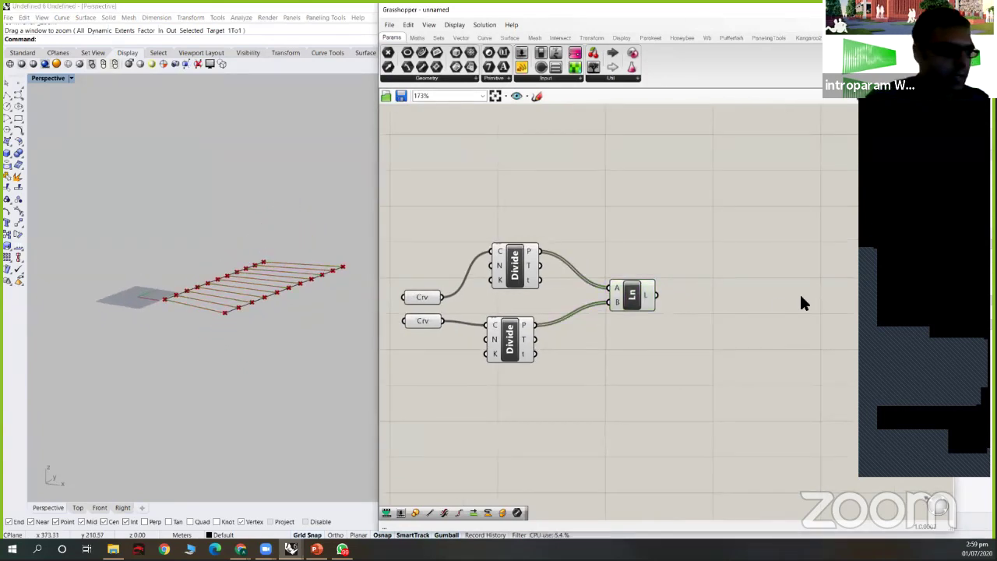
double_click(805, 299)
text(move)
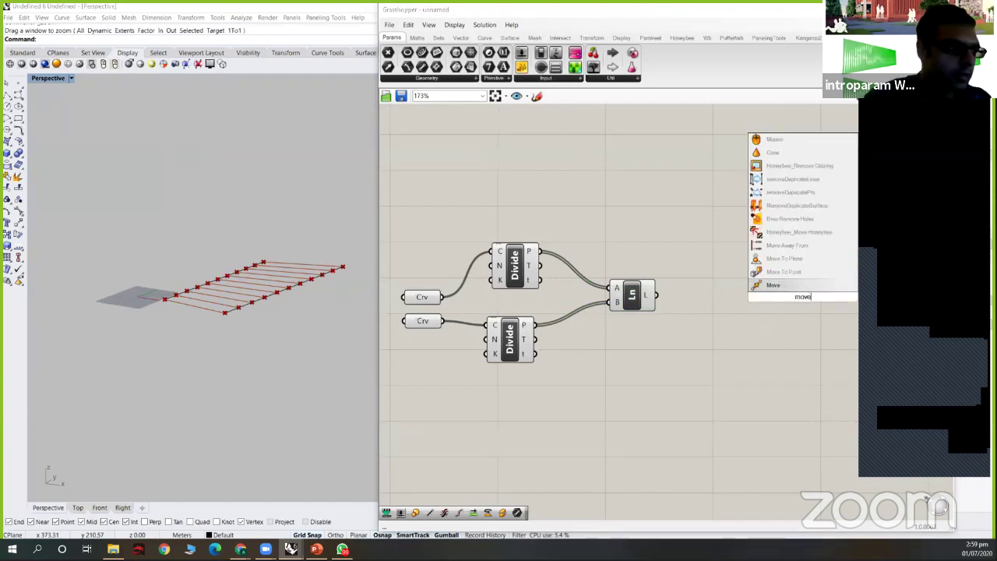
click(781, 278)
drag(797, 295, 777, 299)
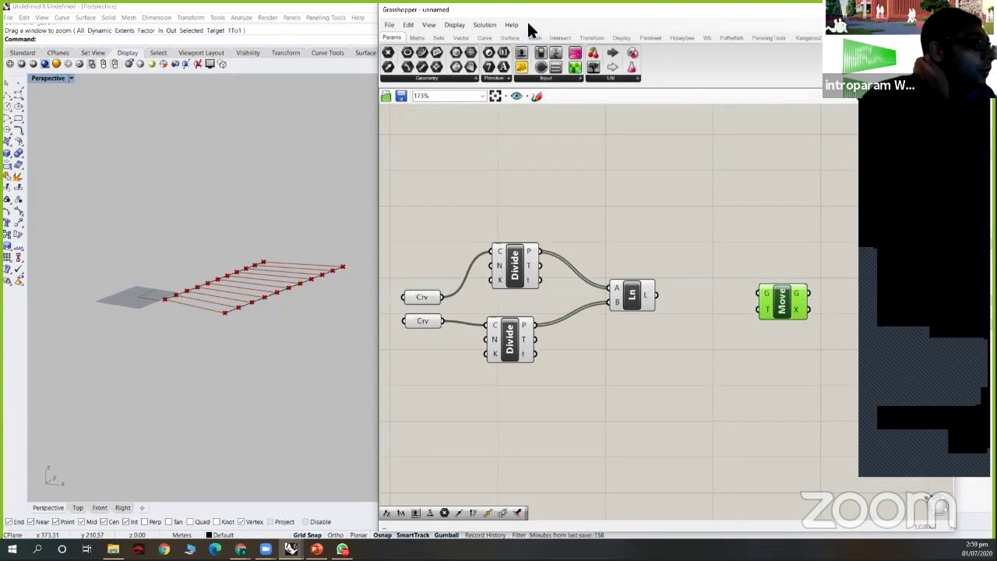
click(589, 37)
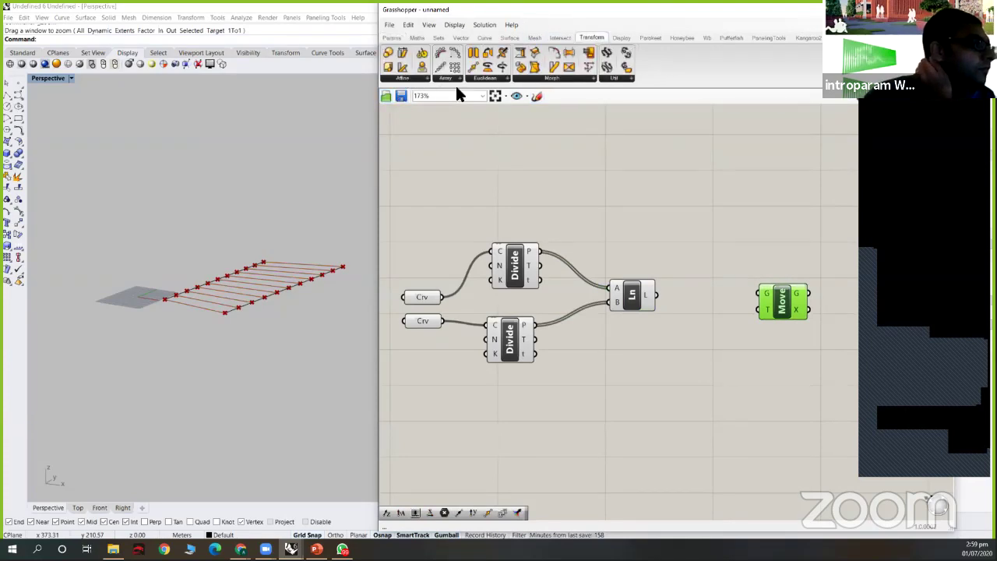
drag(656, 294, 798, 312)
scroll(794, 312, up, 3)
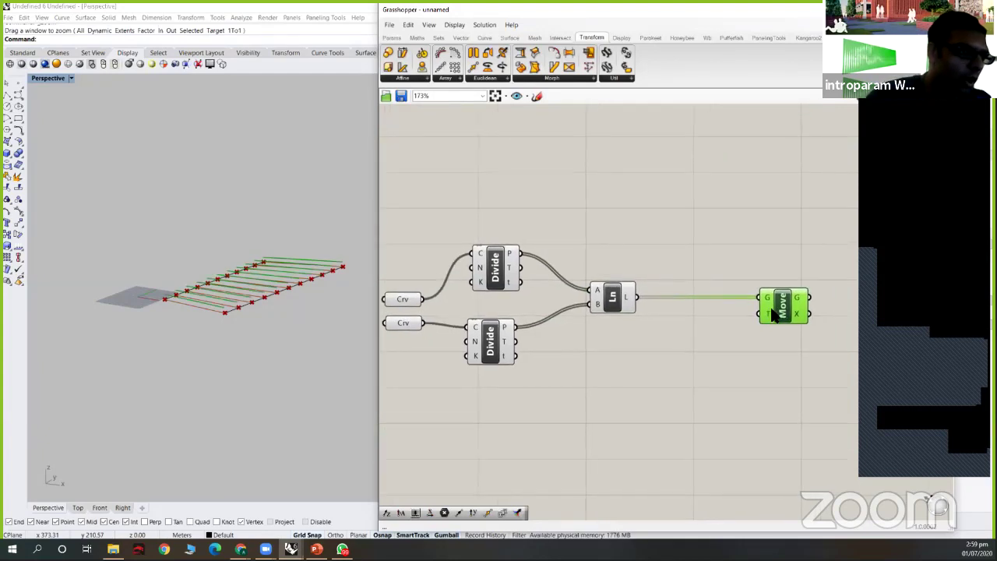
- Add a Unit Z vector and connect it to the Move component's translation input
scroll(769, 313, up, 2)
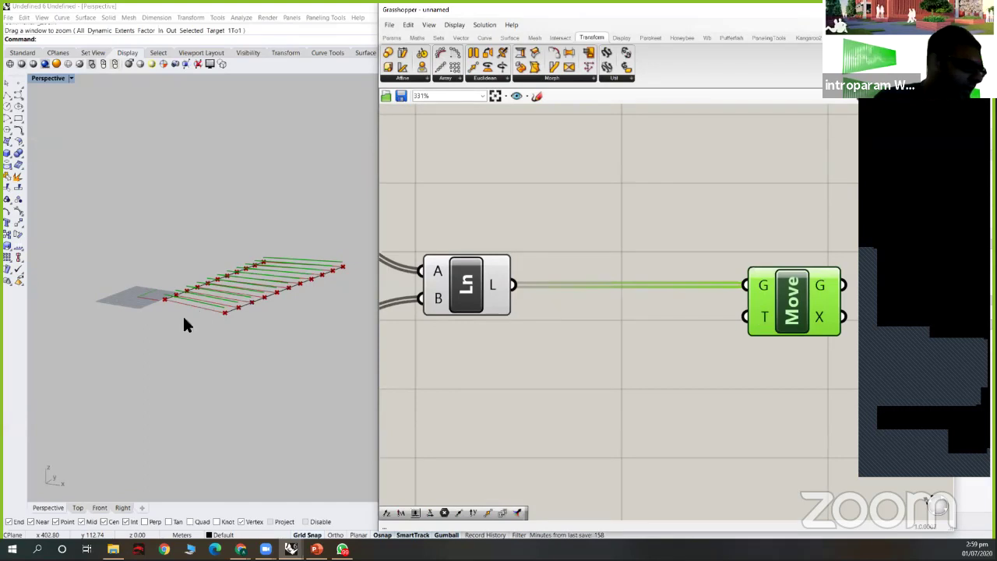
double_click(635, 393)
text(unit)
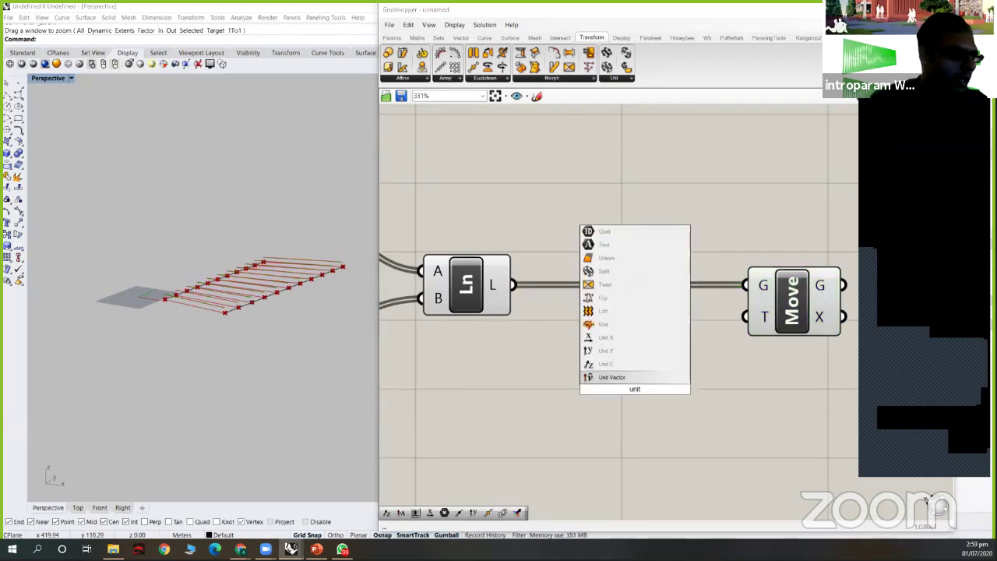
click(625, 363)
drag(651, 377, 659, 345)
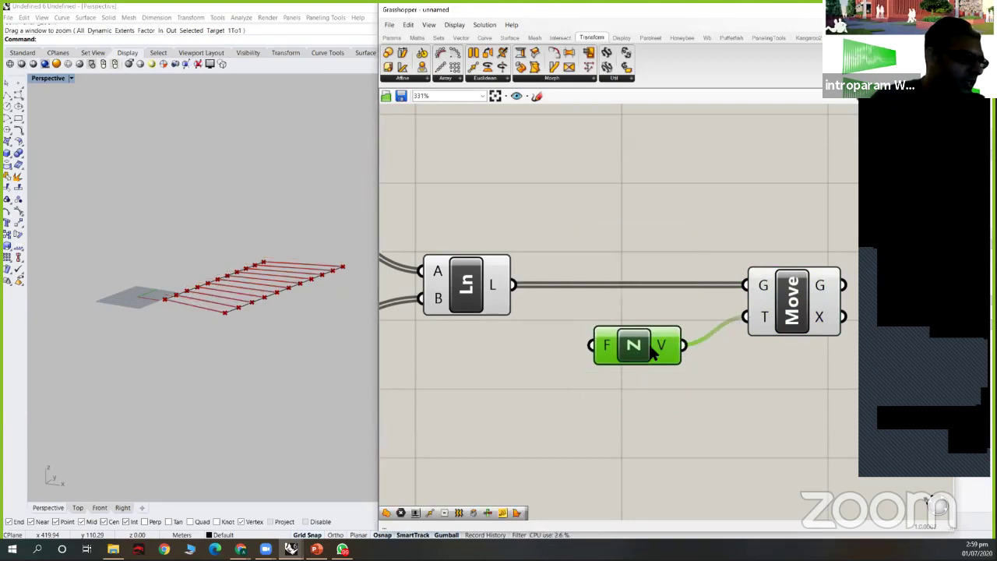
drag(646, 348, 677, 347)
- Add a number slider starting at 5 as the Unit Z factor and raise it to 9
double_click(524, 382)
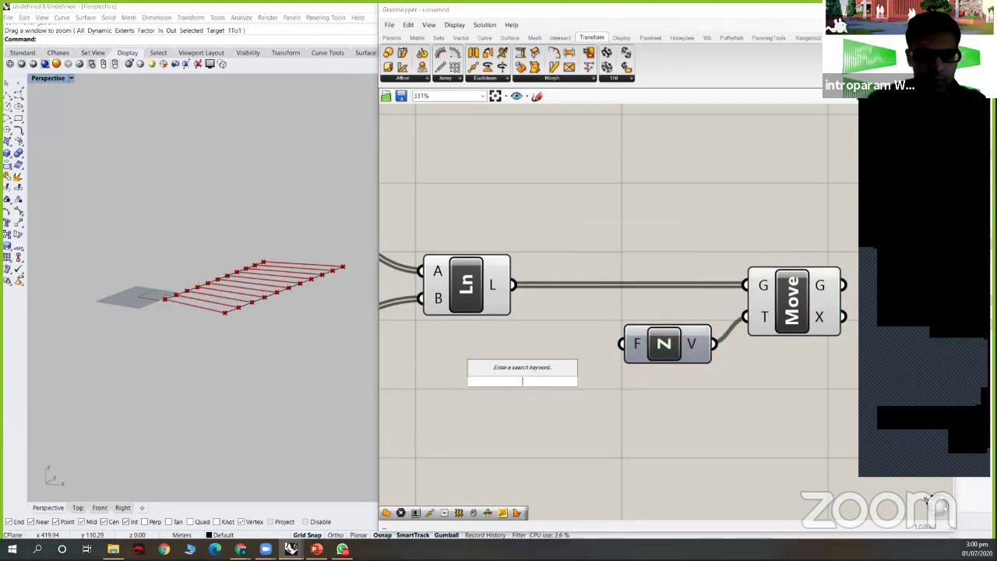
text(5)
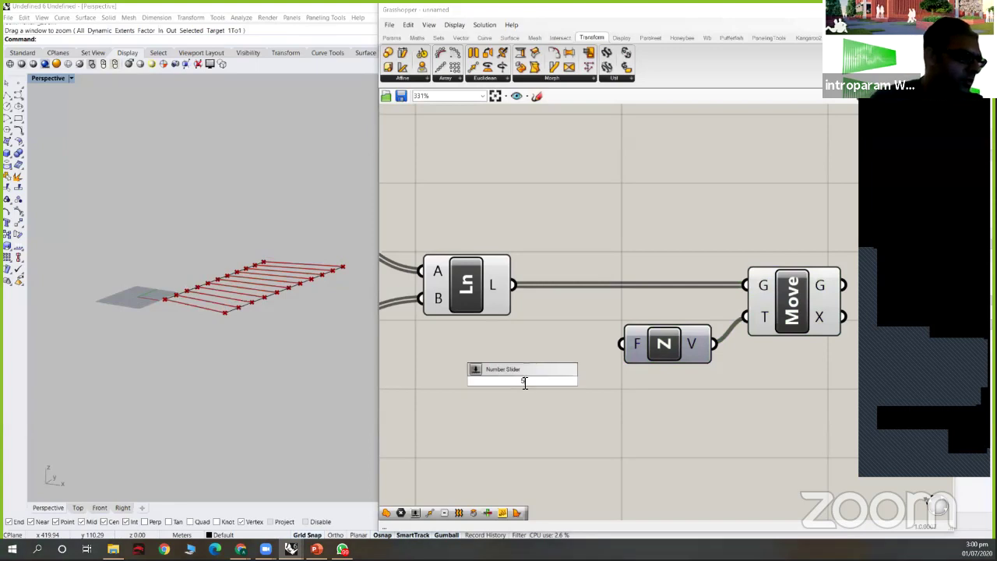
key(Return)
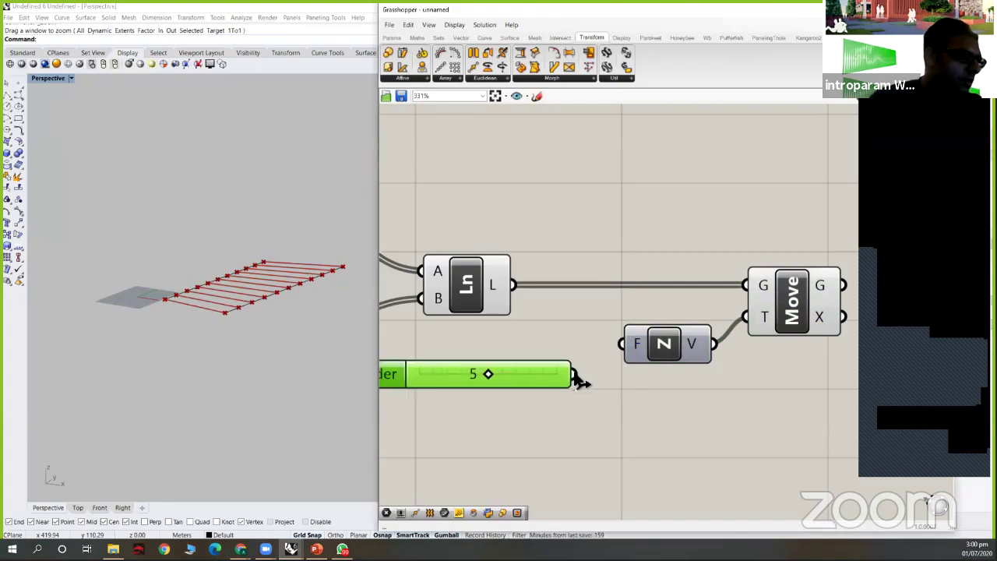
drag(576, 376, 621, 344)
drag(505, 382, 545, 376)
- Replace the Unit Z factor slider with a new number slider starting at 50 and raise it to 94
click(522, 416)
double_click(522, 417)
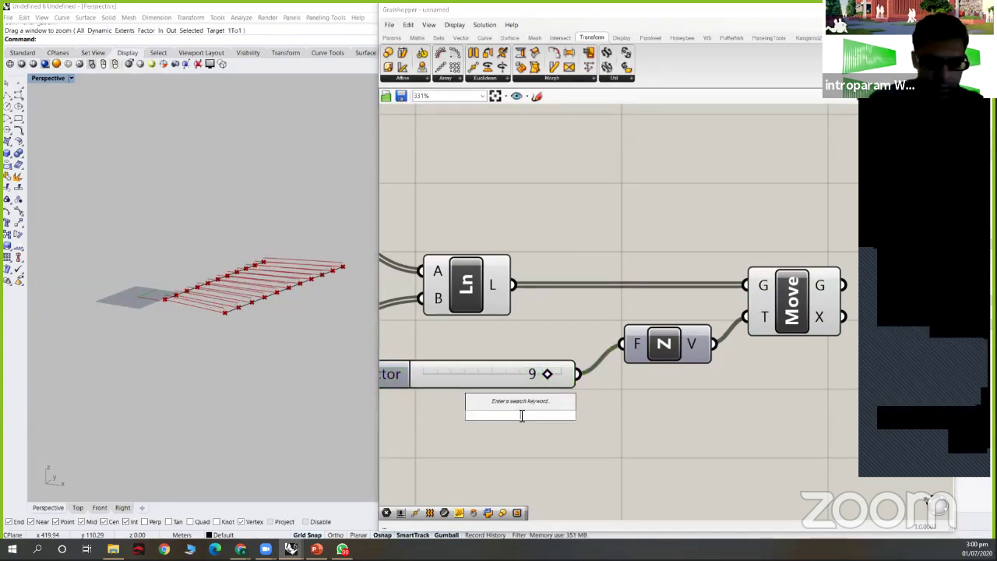
text(50)
key(Return)
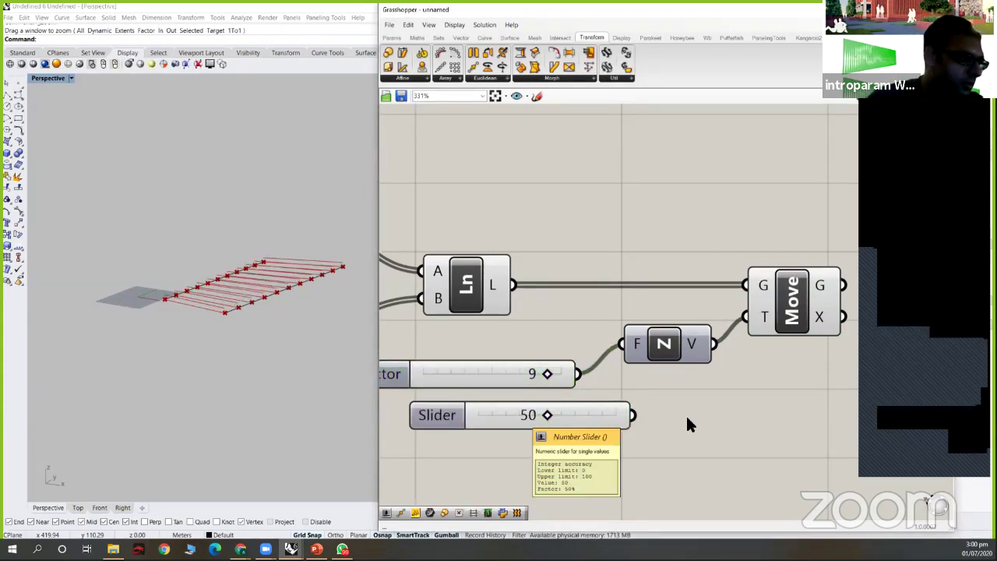
drag(634, 415, 633, 363)
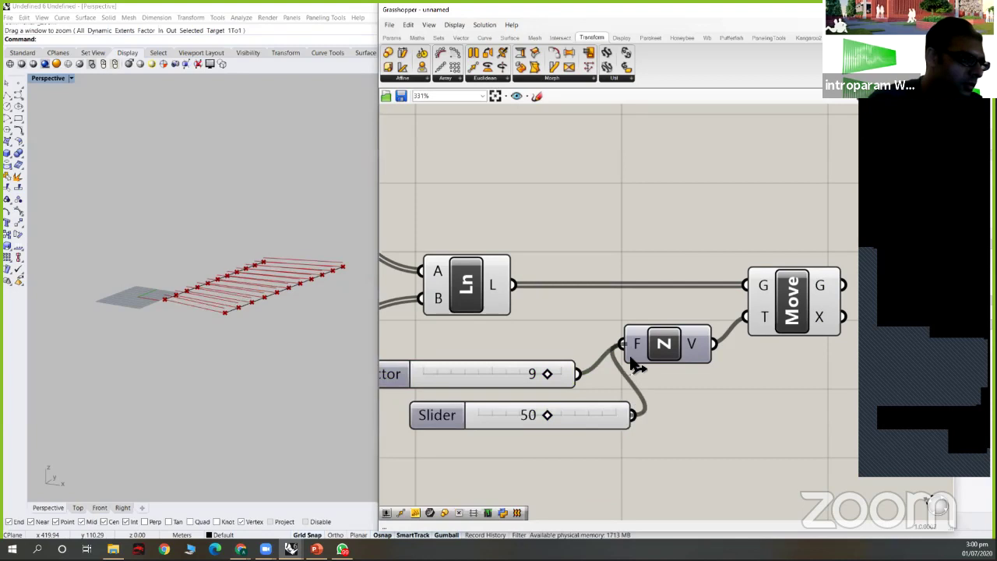
click(522, 375)
key(Delete)
drag(541, 412, 479, 363)
drag(489, 373, 549, 371)
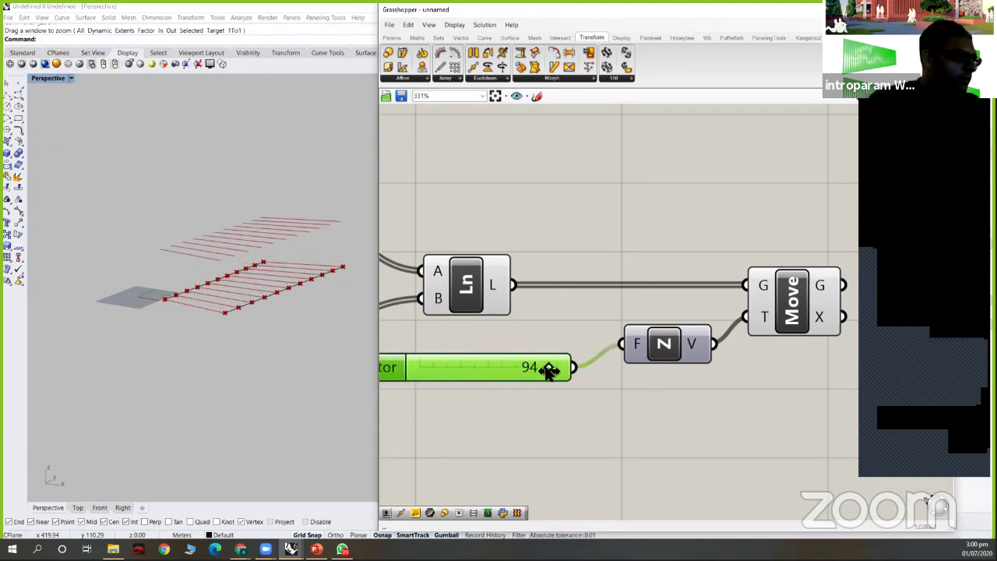
- Add two Curve parameters, one holding the Line component's output and the other the moved lines
scroll(549, 374, down, 2)
mouse_move(270, 289)
right_down()
mouse_move(284, 255)
mouse_move(275, 297)
right_up()
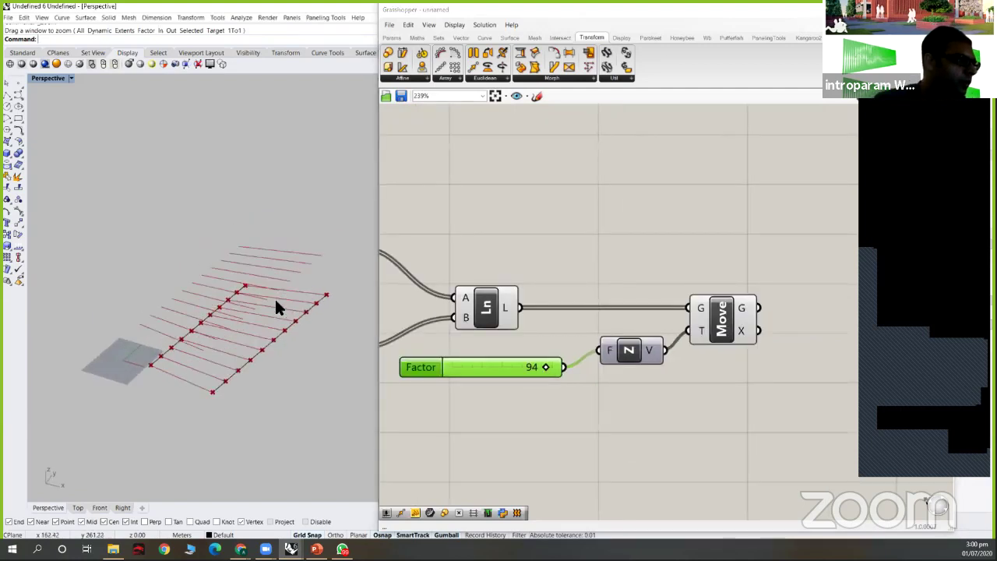
click(722, 319)
click(493, 306)
drag(493, 306, 527, 187)
double_click(771, 185)
text(cur)
key(Return)
drag(555, 188, 851, 294)
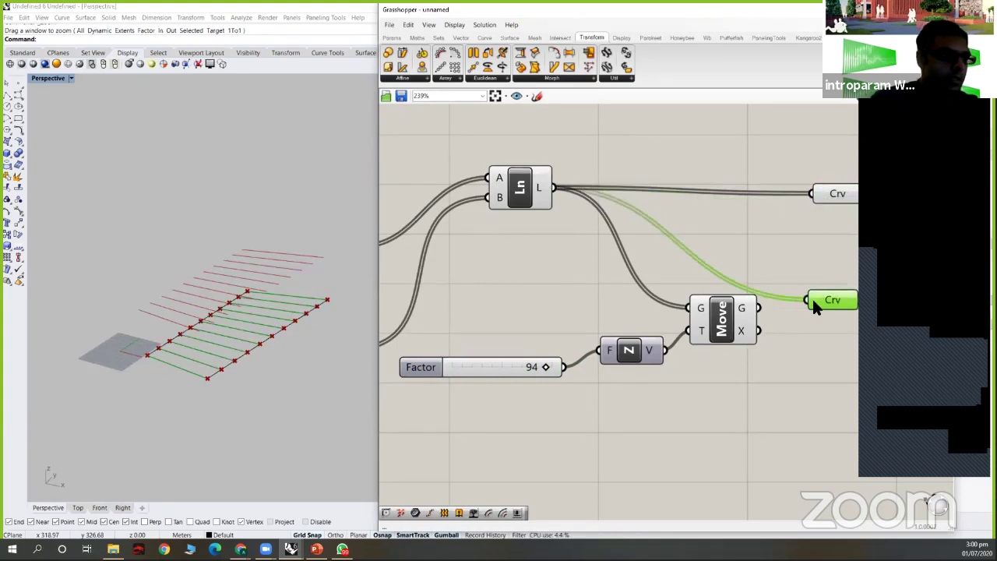
drag(760, 308, 835, 312)
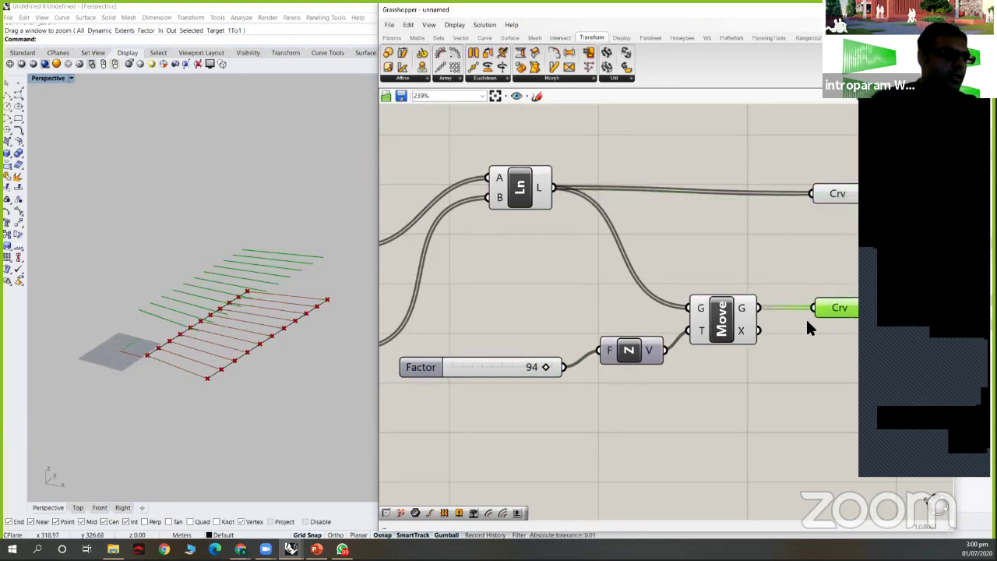
- Turn off the preview of the Line, Unit Z and Move components
right_drag(805, 317, 654, 317)
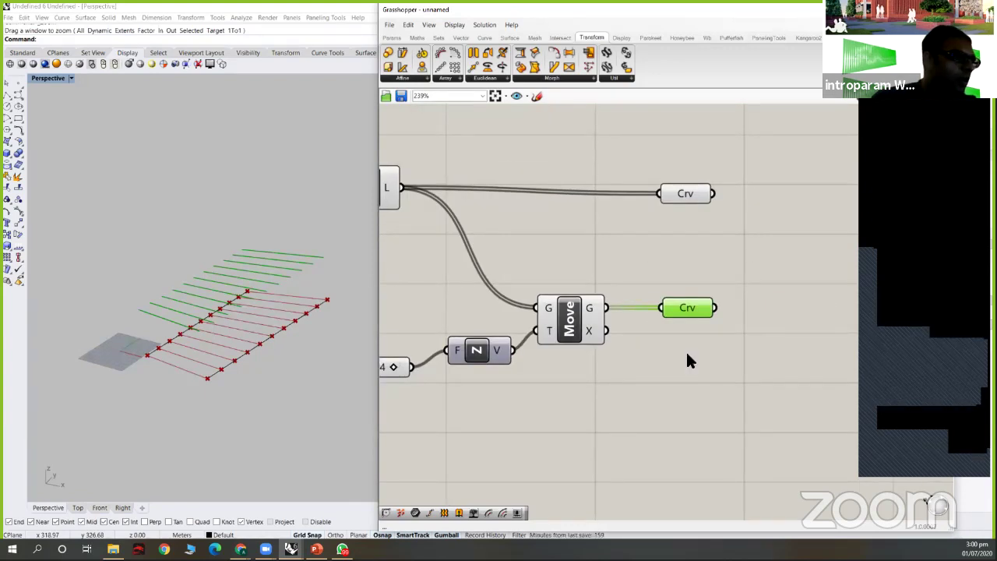
scroll(604, 386, down, 2)
drag(604, 386, 390, 202)
middle_click(438, 225)
click(465, 186)
click(662, 317)
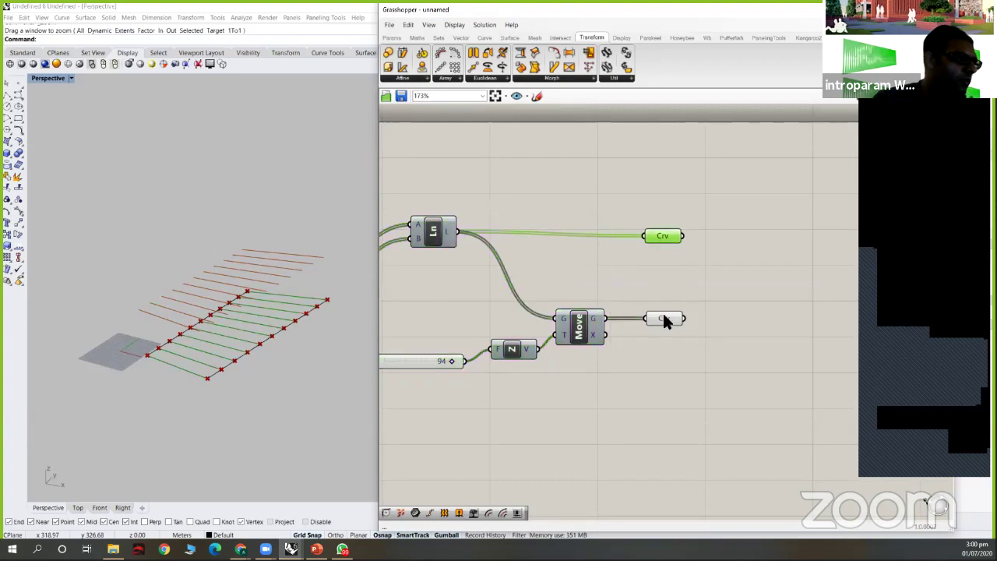
- Try to loft the original and moved lines with a Loft component fed by both Curve parameters, and delete that component
double_click(794, 286)
text(loft)
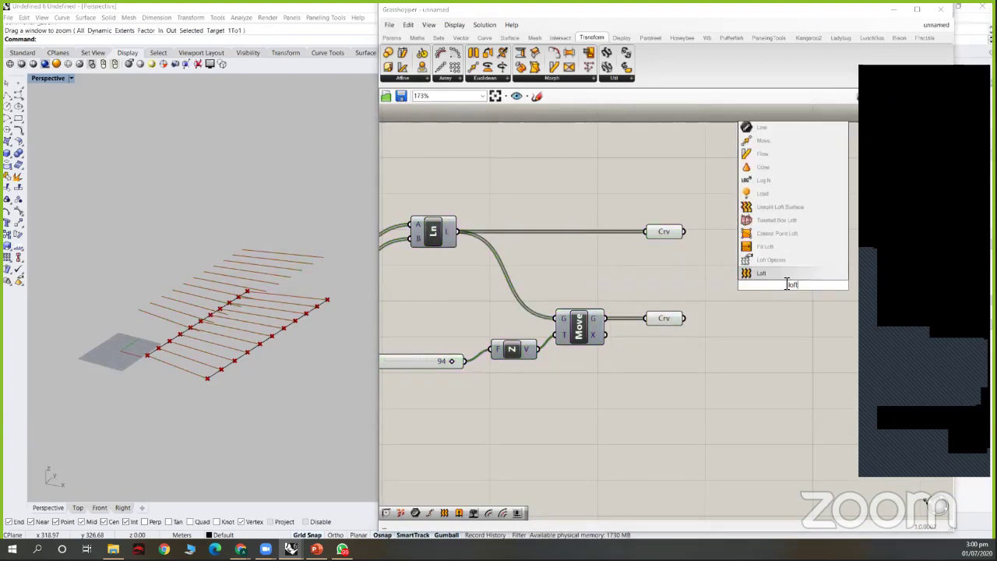
click(775, 283)
drag(683, 231, 778, 279)
shift+drag(684, 318, 775, 282)
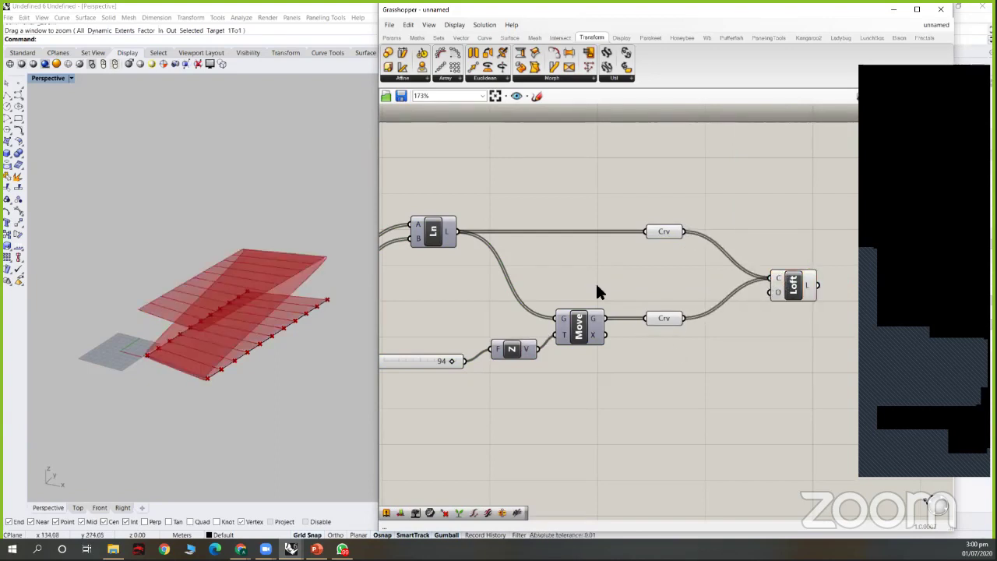
click(795, 285)
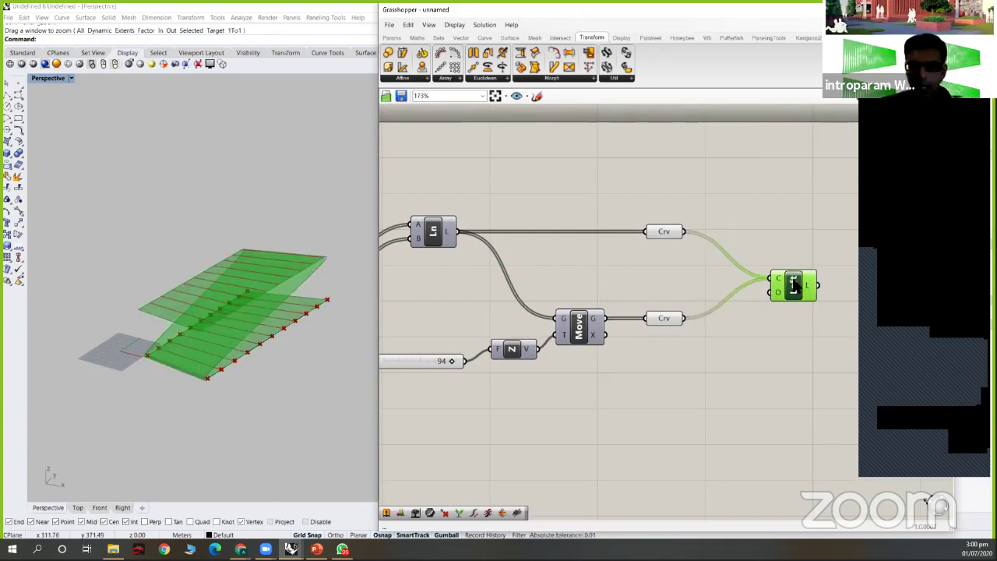
key(Delete)
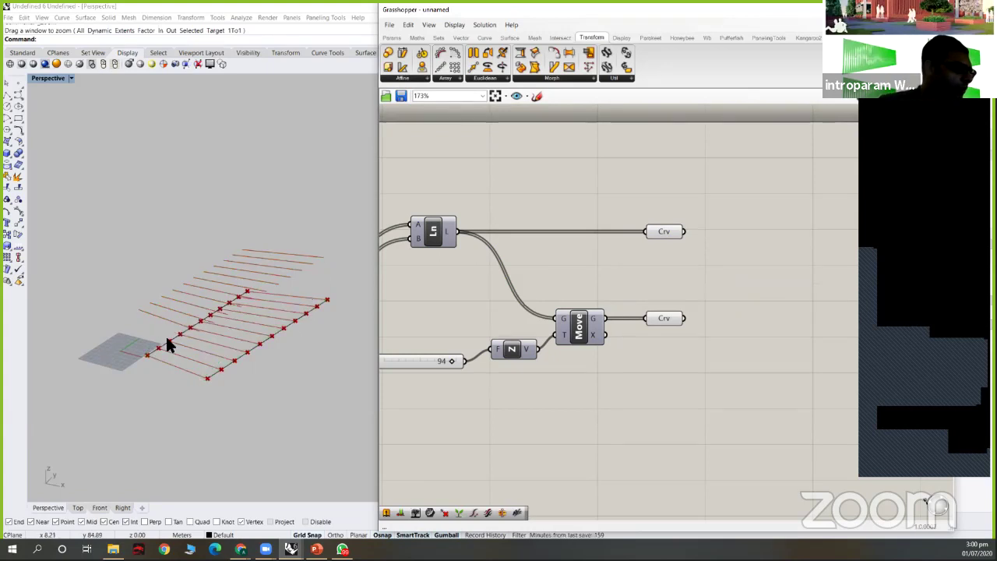
- Outline the wanted surfaces between the original and moved lines as a markup over the viewport, and erase the markings
scroll(167, 344, up, 2)
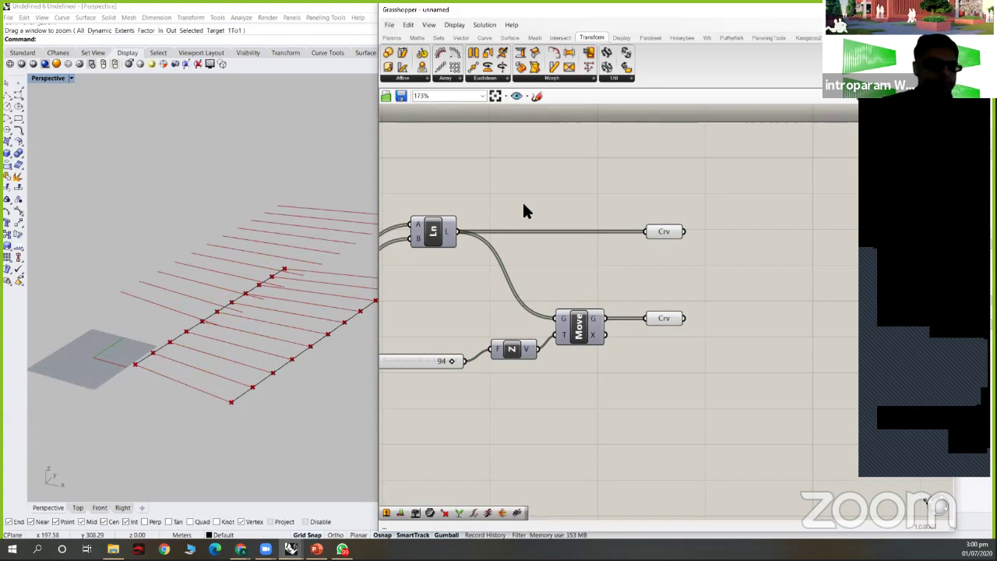
mouse_move(119, 292)
mouse_down()
mouse_move(139, 364)
mouse_move(227, 407)
mouse_move(220, 335)
mouse_move(193, 306)
mouse_move(121, 291)
mouse_up()
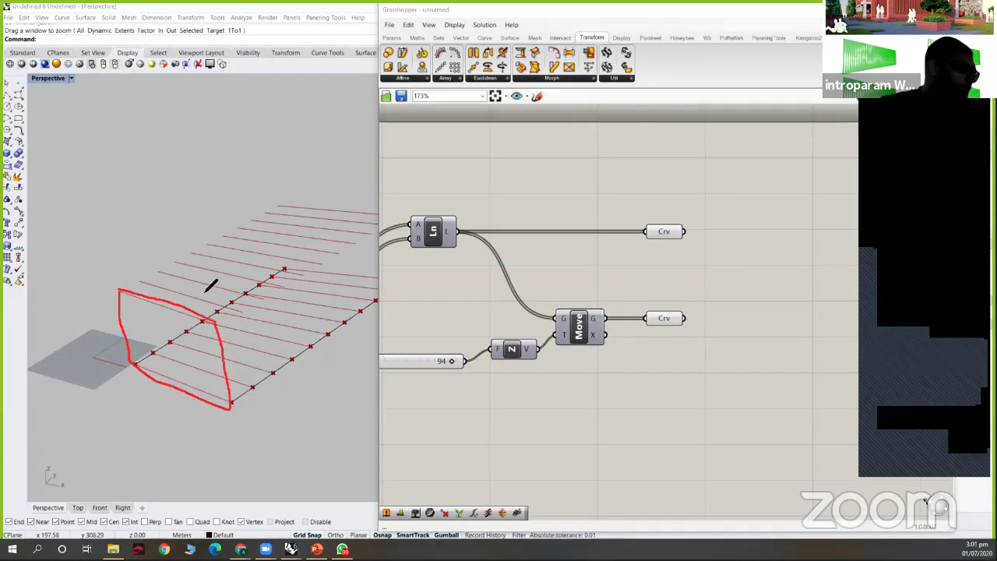
mouse_move(278, 206)
mouse_down()
mouse_move(279, 251)
mouse_move(334, 279)
mouse_up()
key(ctrl+z)
key(ctrl+z)
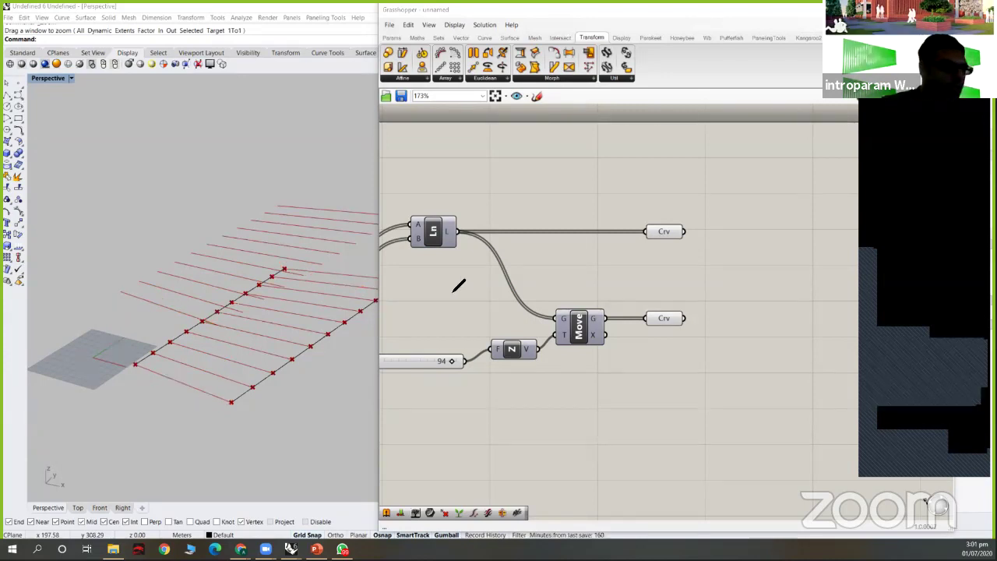
- Add a Loft component fed by both Curve parameters and place it with more space beside them
double_click(756, 266)
text(loft)
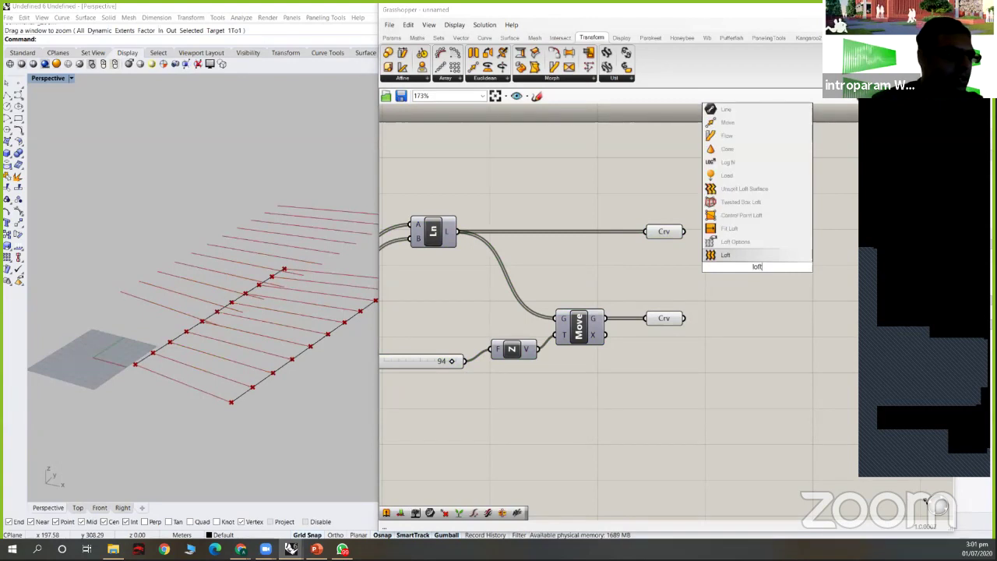
click(725, 257)
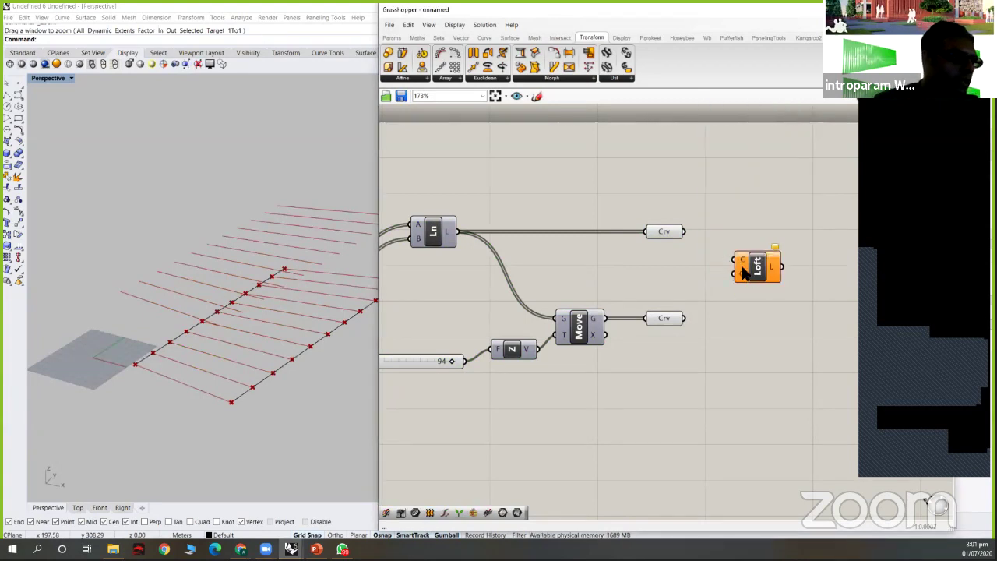
drag(684, 231, 734, 270)
shift+drag(685, 319, 731, 265)
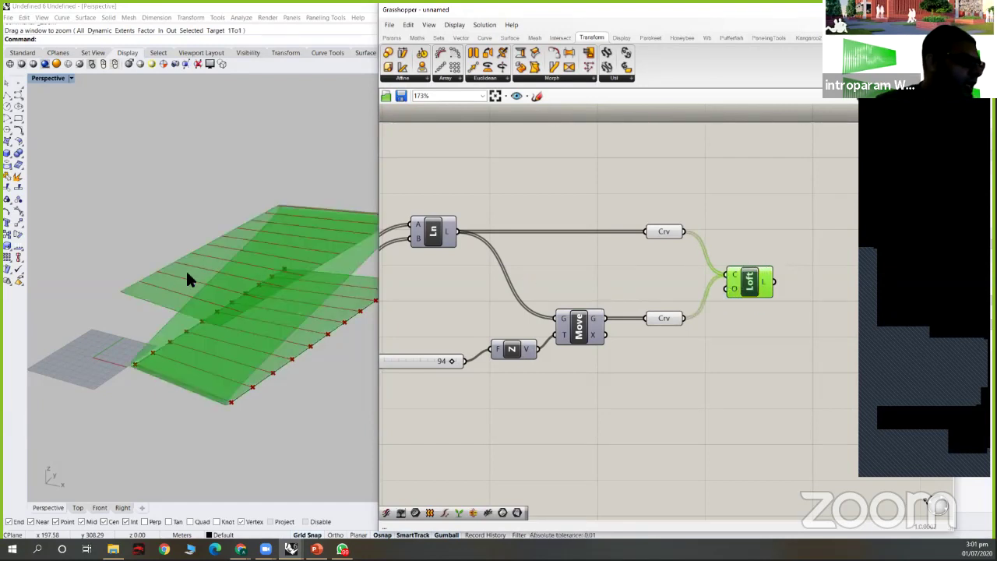
scroll(175, 269, down, 2)
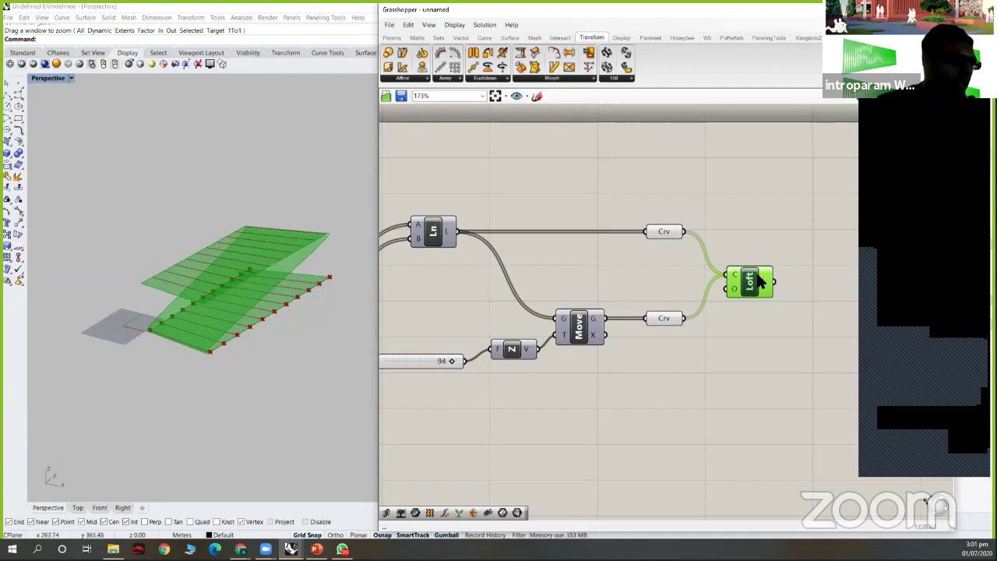
drag(760, 282, 820, 274)
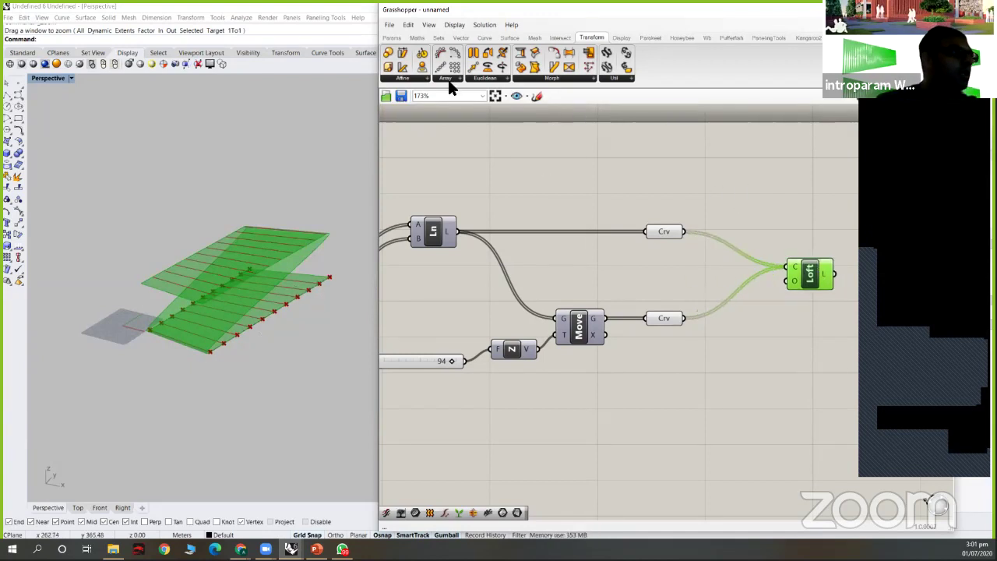
- Attach a panel to each Curve parameter's output, one above and one below the Loft component
click(393, 37)
drag(521, 67, 719, 199)
drag(687, 233, 714, 180)
drag(772, 163, 762, 152)
right_drag(744, 193, 695, 212)
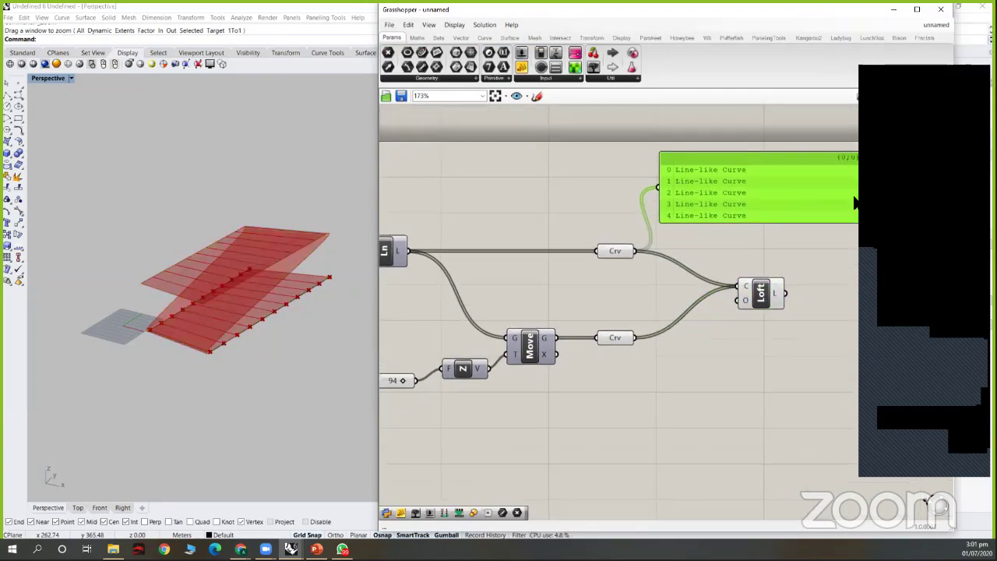
scroll(768, 173, down, 1)
right_drag(768, 174, 704, 171)
drag(704, 170, 710, 335)
drag(599, 308, 676, 335)
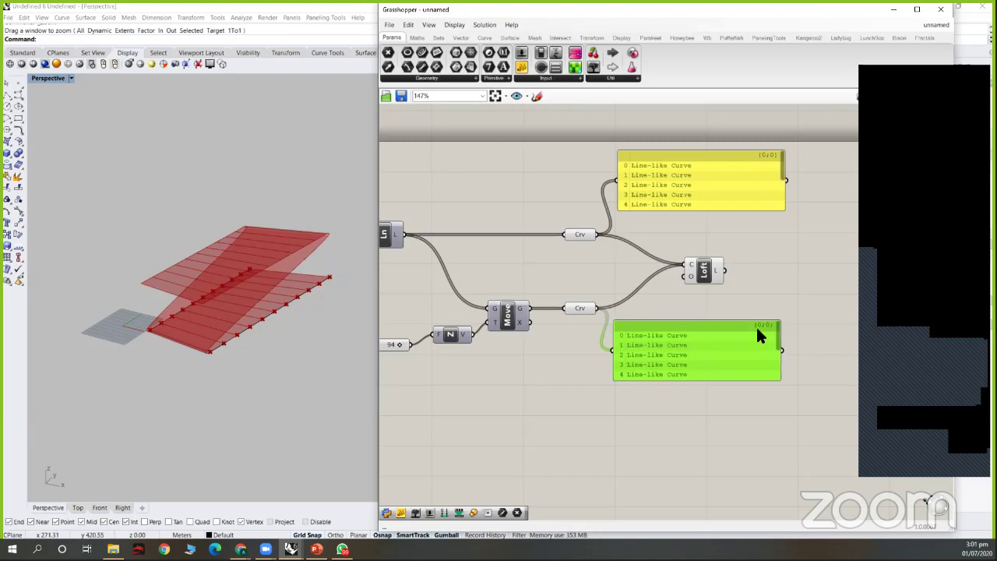
- Add two Graft Tree components, each fed by one of the Curve parameters
double_click(671, 241)
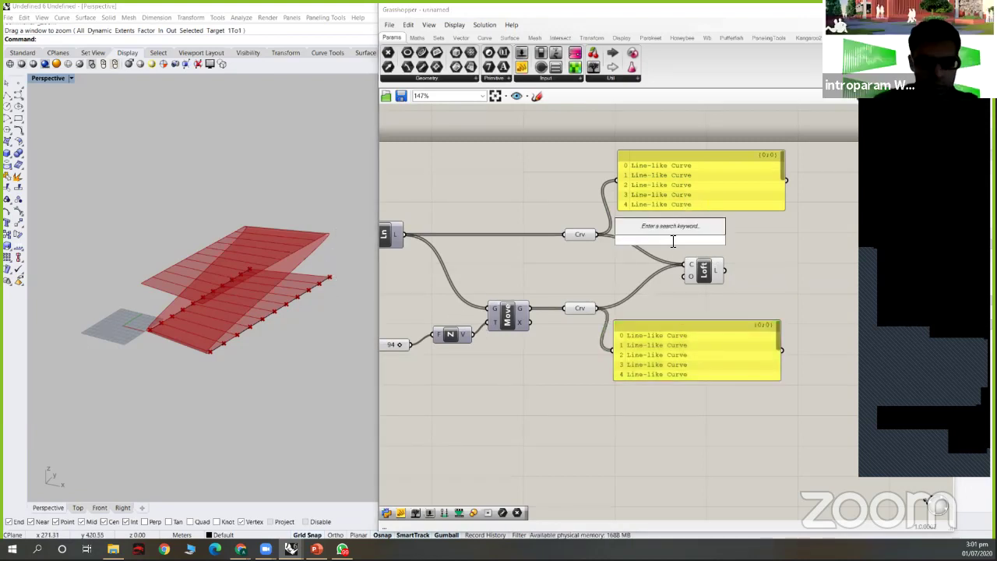
text(graft)
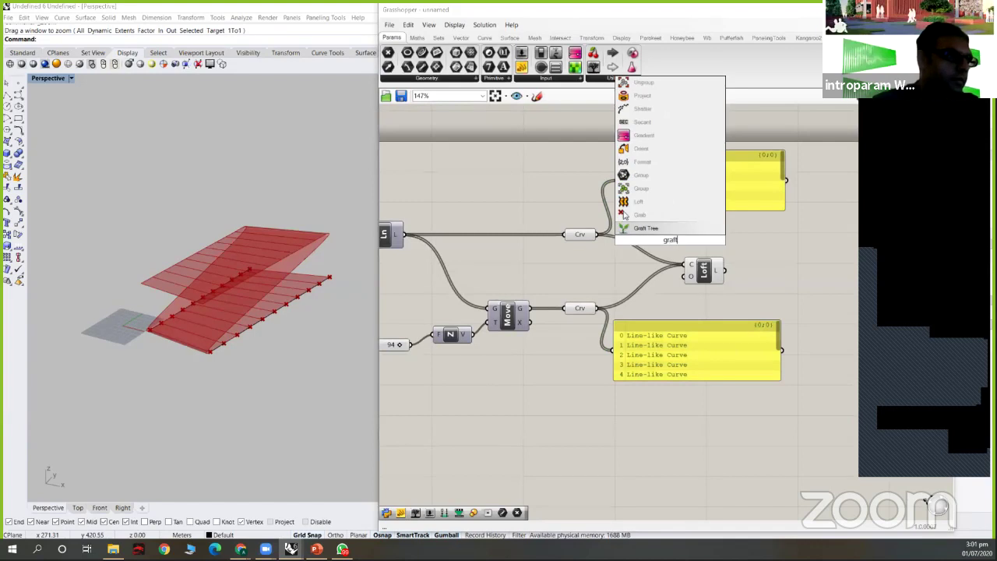
key(Return)
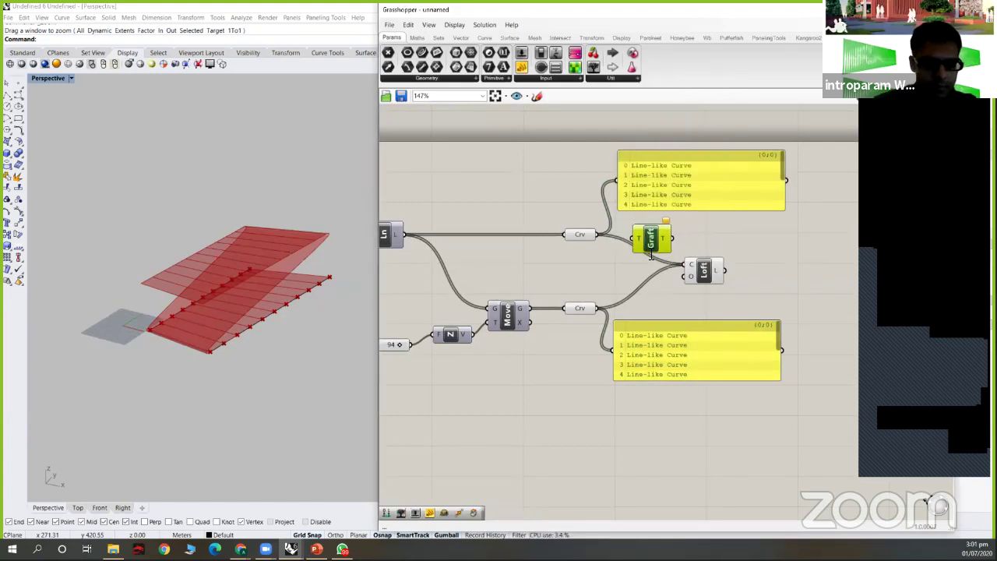
alt+drag(651, 238, 646, 311)
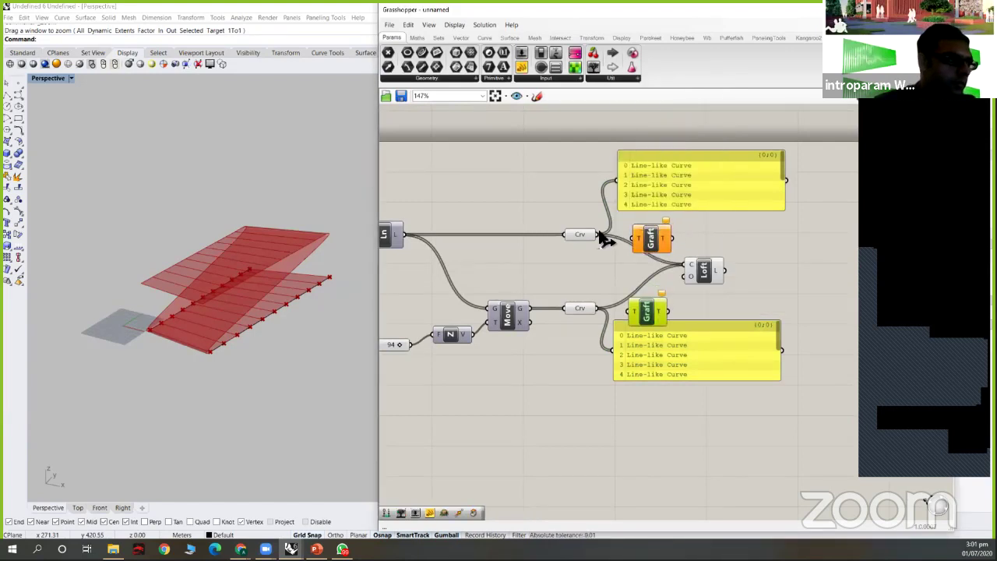
drag(629, 240, 636, 238)
drag(624, 314, 633, 312)
- Feed both grafted outputs into the Loft curves input, and move the lower panel and Loft component clear of the wires
drag(676, 238, 686, 267)
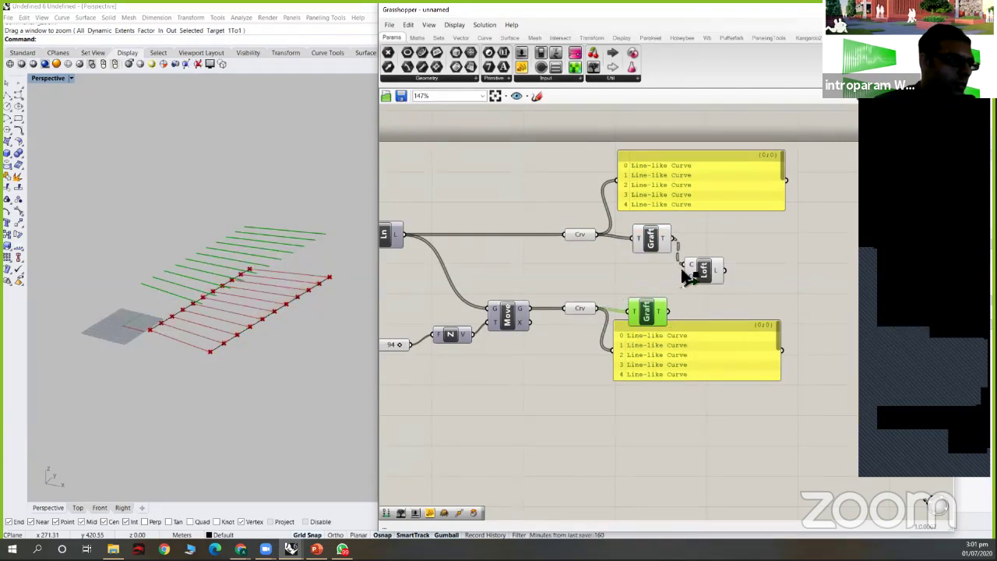
click(722, 342)
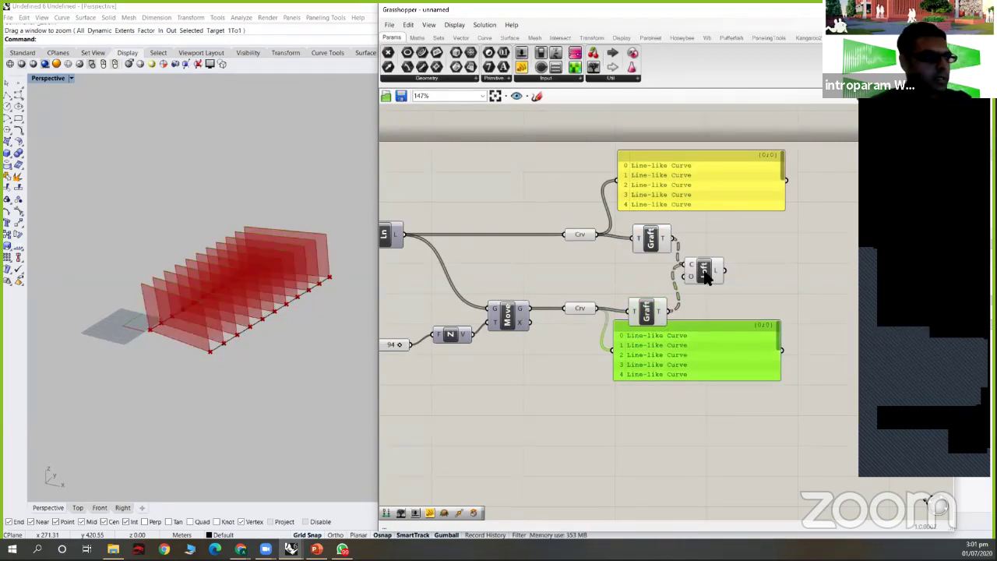
drag(723, 338, 706, 399)
drag(704, 271, 781, 270)
right_drag(260, 249, 209, 295)
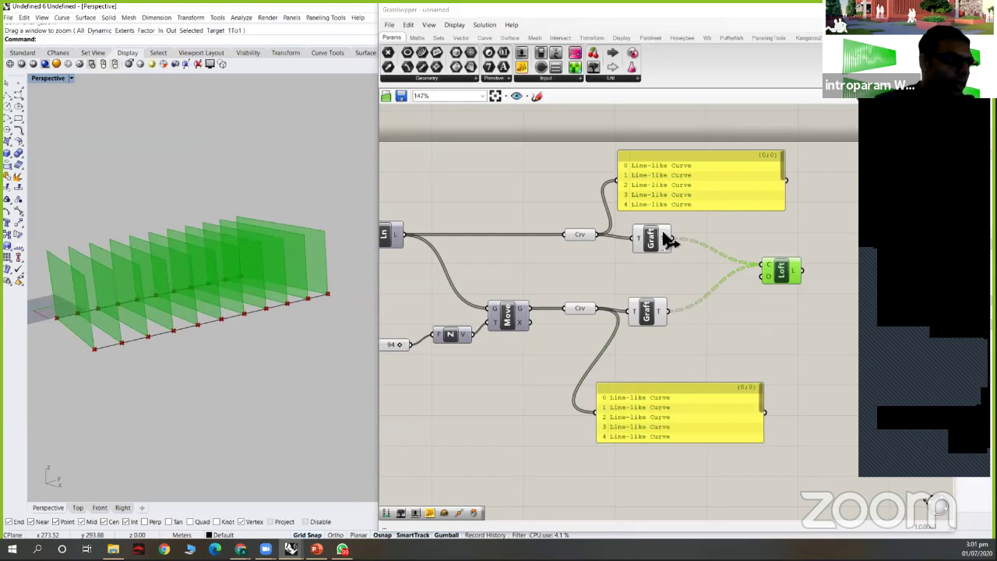
- Duplicate the upper curve panel and connect the copy to the upper Graft component's output
drag(630, 167, 553, 135)
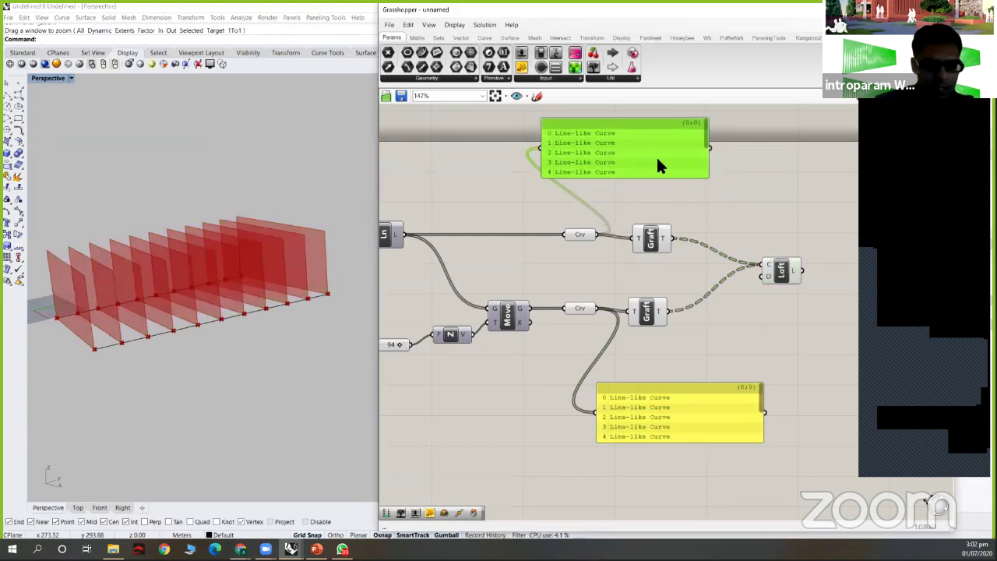
key(ctrl+c)
key(ctrl+v)
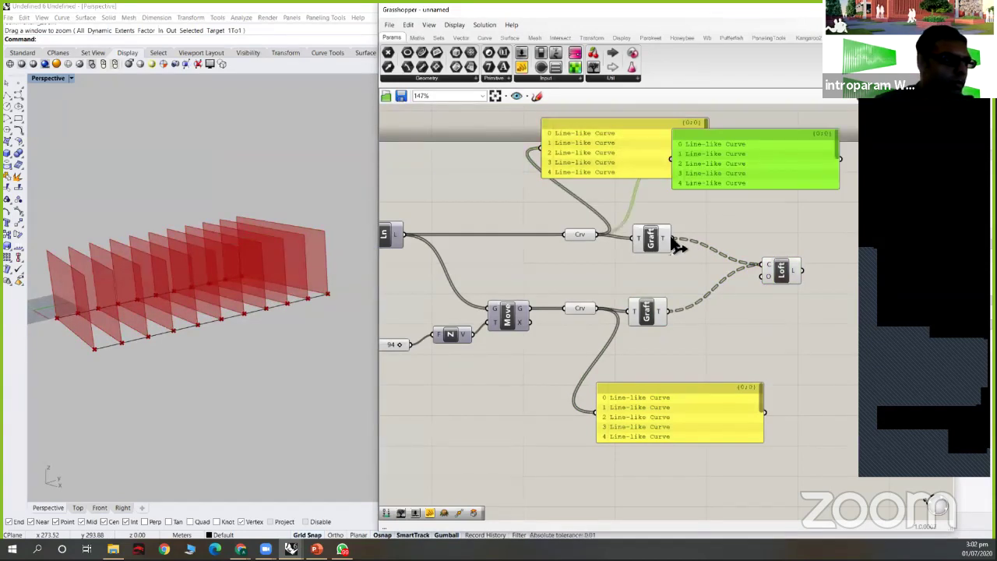
drag(676, 156, 734, 156)
drag(673, 238, 730, 156)
scroll(623, 191, down, 1)
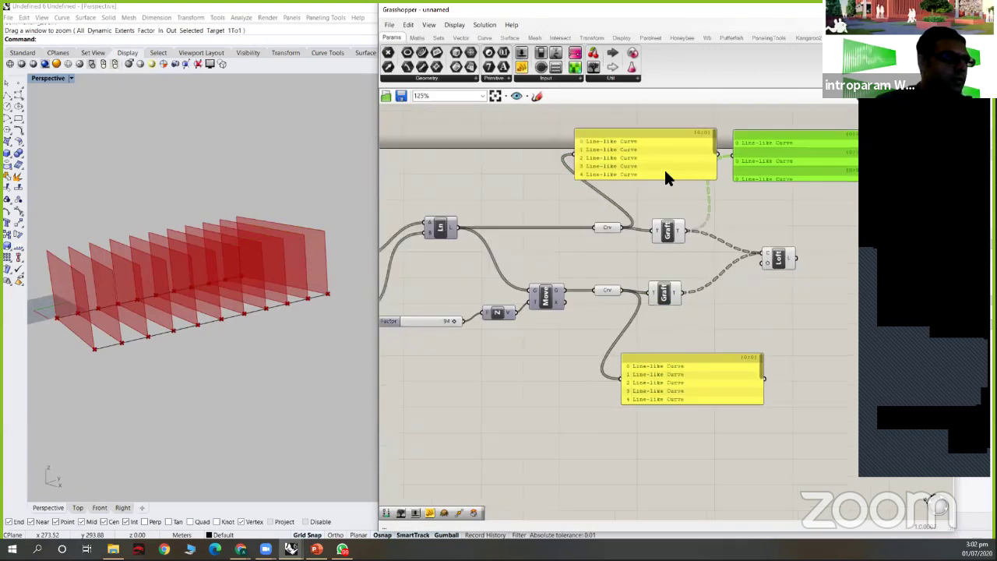
- Duplicate the lower curve panel, connect the copy to the lower Graft component's output, and tidy the panels' positions
right_drag(664, 168, 483, 184)
click(509, 377)
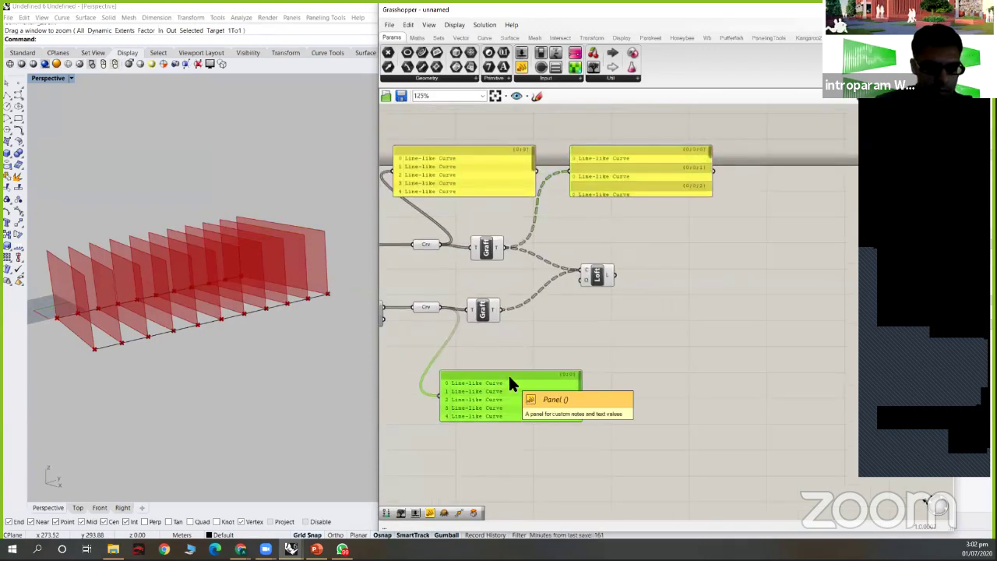
key(ctrl+c)
key(ctrl+v)
drag(652, 374, 705, 356)
drag(500, 310, 606, 382)
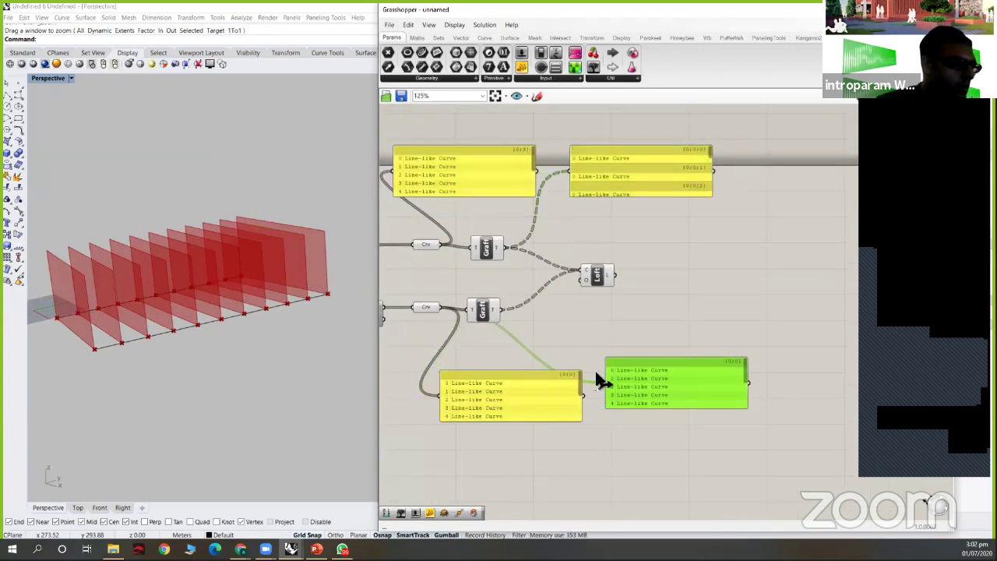
drag(527, 389, 471, 399)
drag(637, 384, 597, 359)
drag(609, 165, 609, 171)
- Add a Param Viewer for the upper Graft component's output and switch it to the tree diagram view
drag(594, 68, 597, 127)
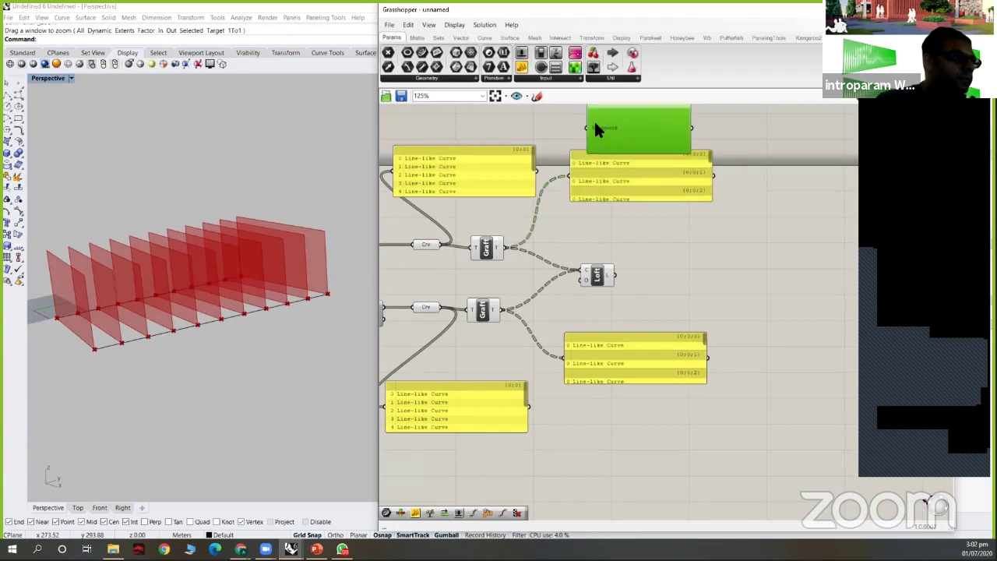
drag(567, 184, 572, 115)
right_drag(614, 187, 635, 205)
double_click(634, 201)
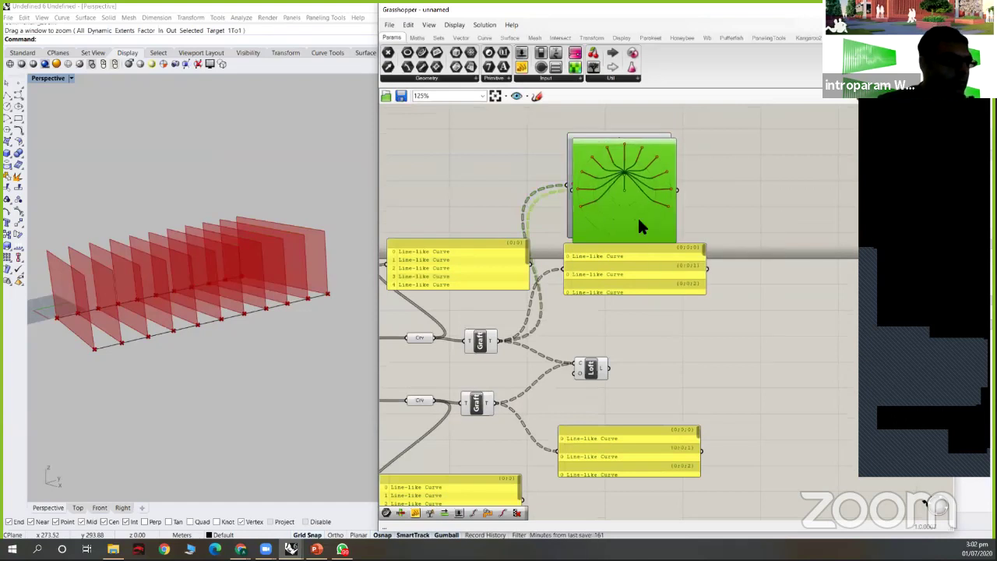
- Duplicate the Param Viewer and connect the copy to the lower Graft component's output, below its panel
scroll(639, 214, down, 3)
key(ctrl+c)
key(ctrl+v)
drag(545, 344, 624, 428)
right_drag(673, 266, 704, 303)
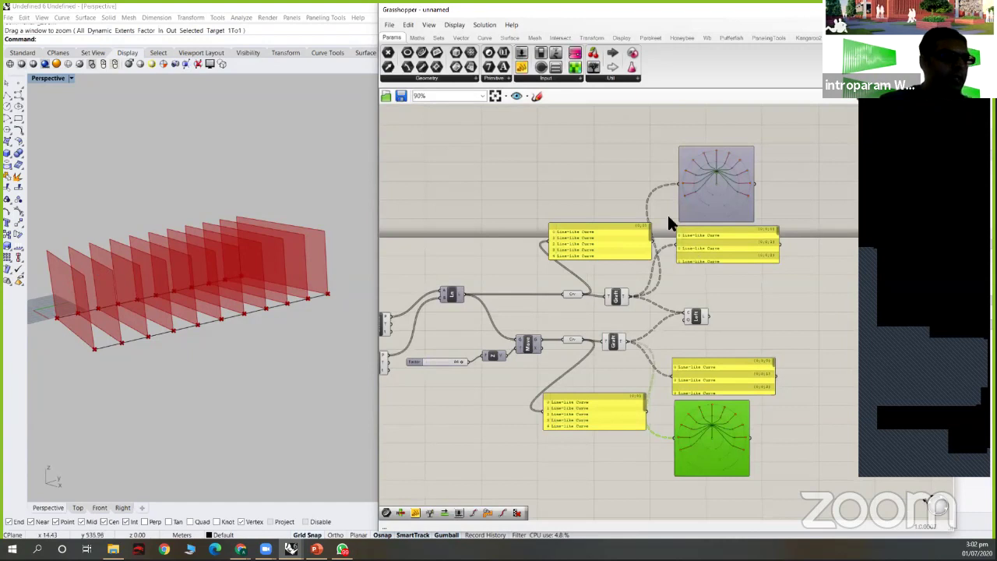
- Select each Graft component in turn to examine its data connections and the lines it carries
scroll(621, 304, up, 1)
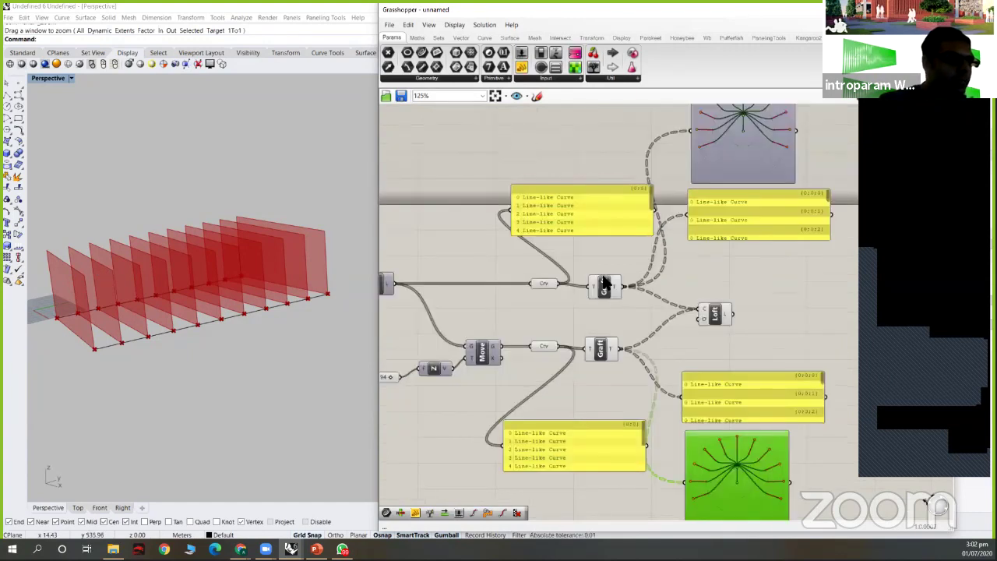
scroll(590, 360, up, 1)
click(604, 287)
click(600, 349)
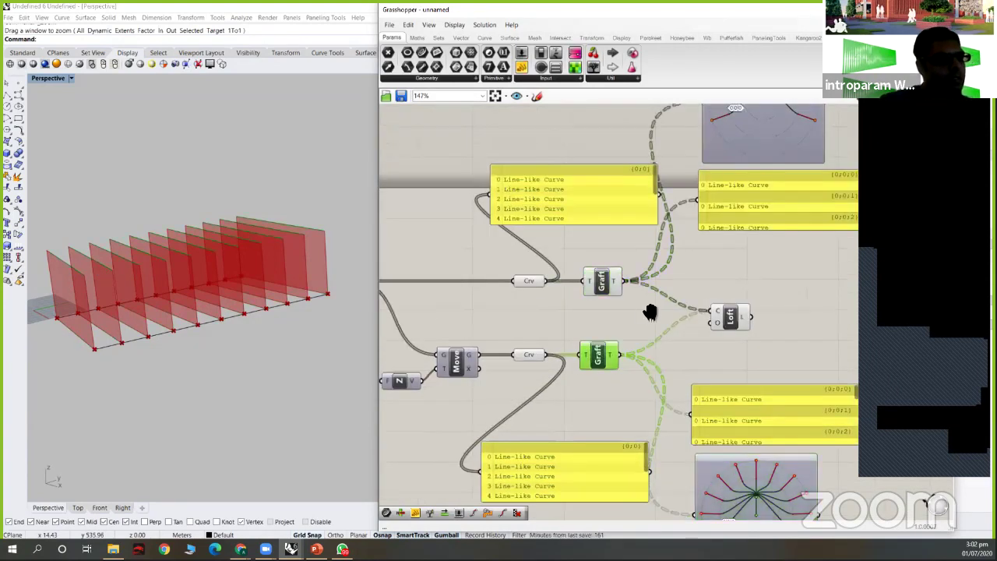
scroll(647, 314, down, 3)
right_drag(651, 312, 699, 294)
scroll(699, 294, down, 1)
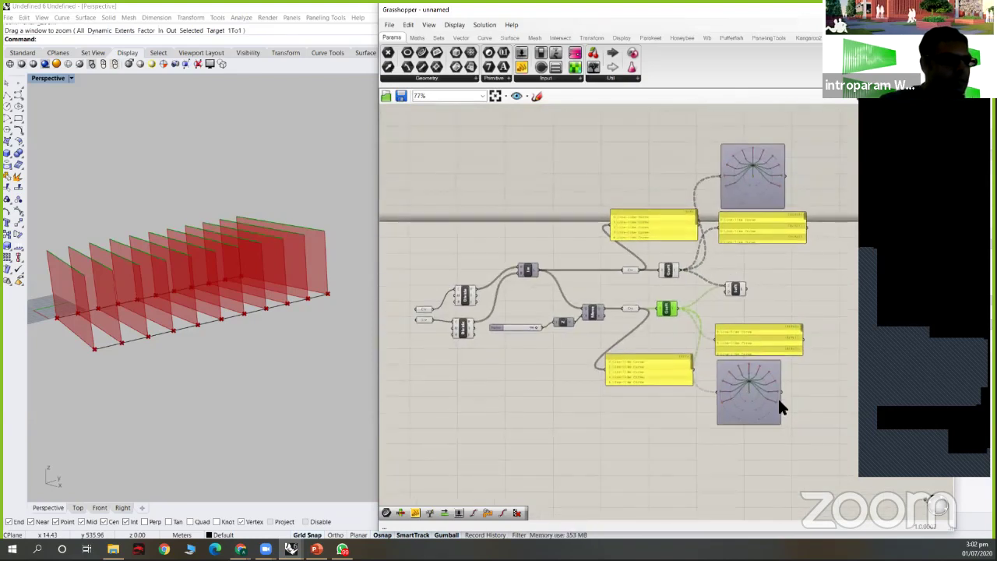
- Align the right edges of both Param Viewers and the panels that show the grafted data
drag(806, 439, 765, 131)
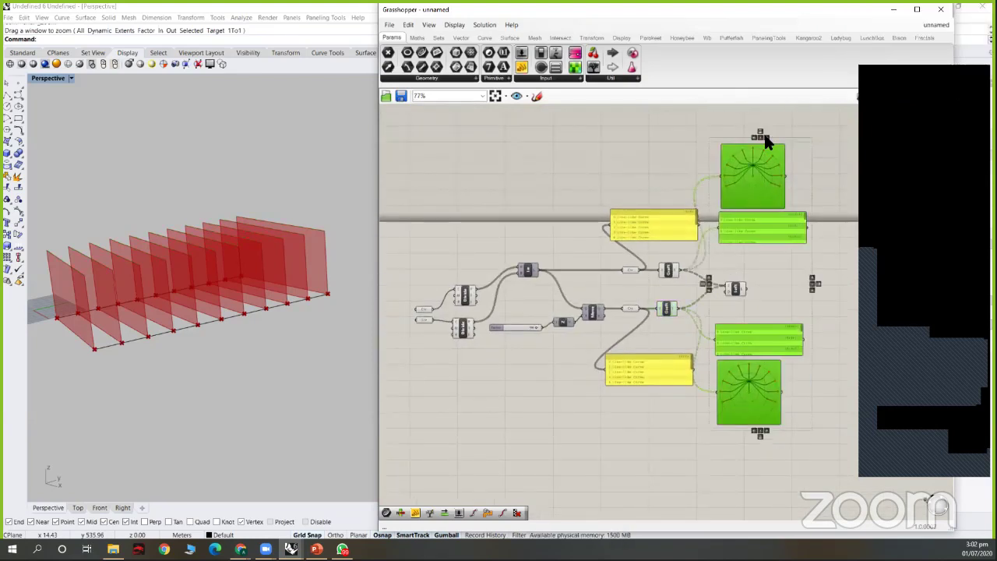
click(768, 137)
click(723, 248)
right_drag(667, 246, 643, 267)
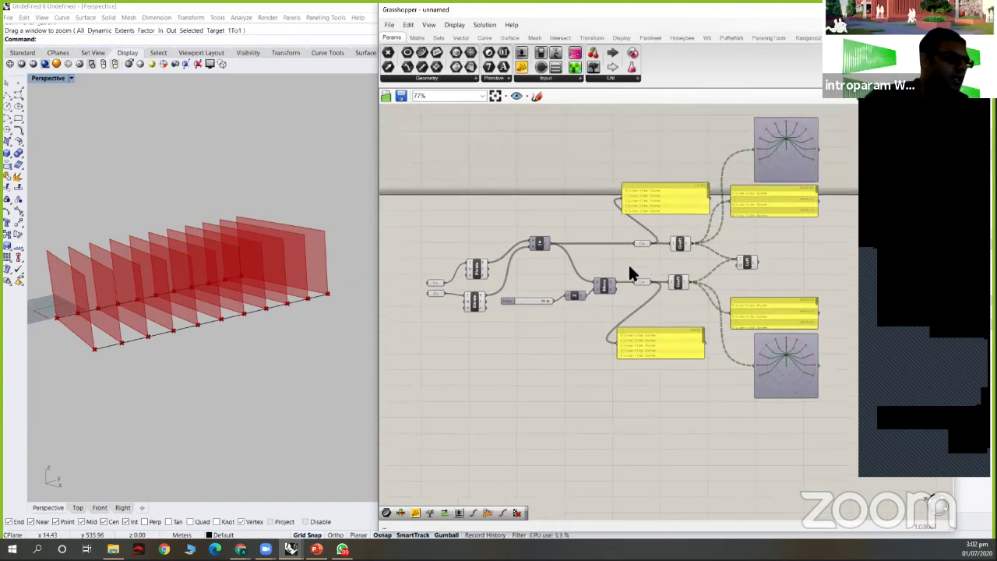
- Turn off the preview of the Curve parameters, Graft components and Loft component
scroll(654, 250, up, 2)
scroll(623, 304, up, 2)
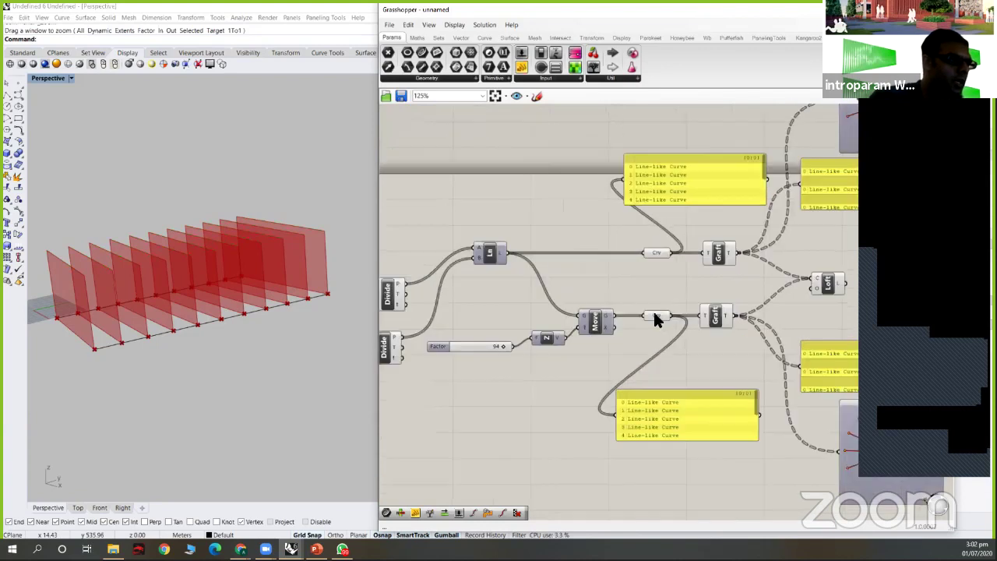
right_drag(686, 252, 731, 244)
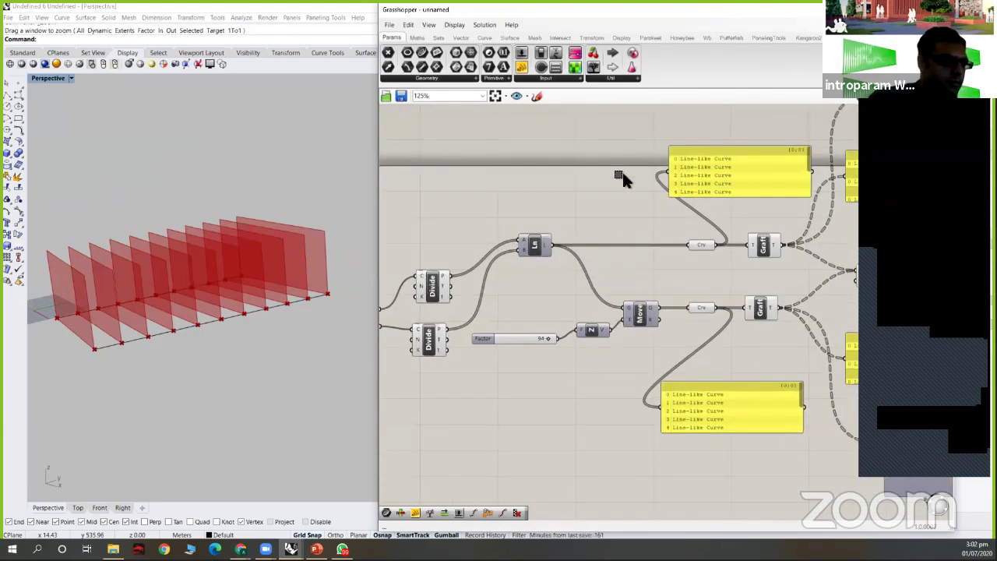
scroll(623, 172, down, 2)
key(ctrl+a)
key(space)
click(642, 264)
scroll(621, 336, up, 2)
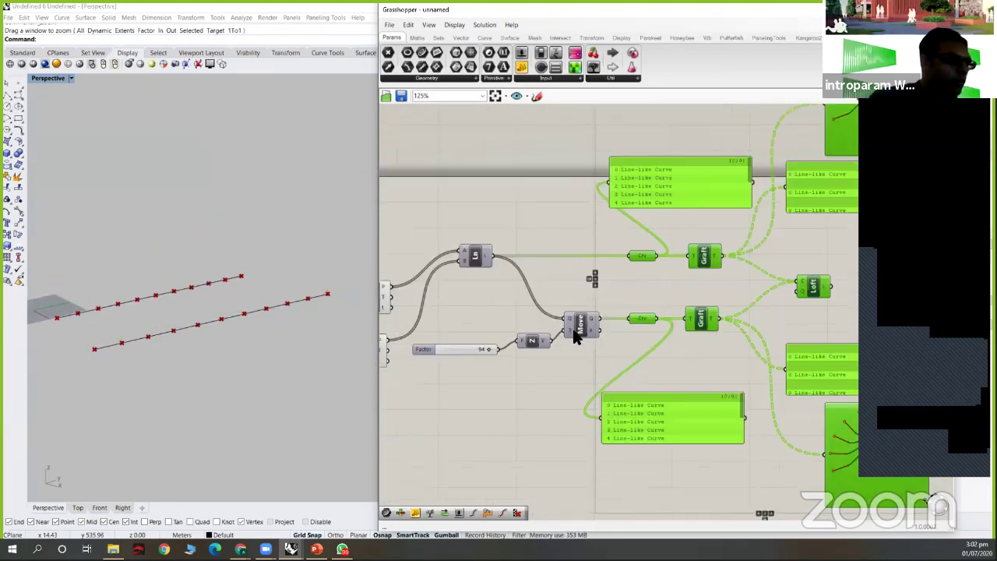
- Turn the preview of the upper Curve parameter holding the original lines back on
click(636, 316)
click(637, 317)
middle_click(578, 326)
click(674, 282)
click(637, 318)
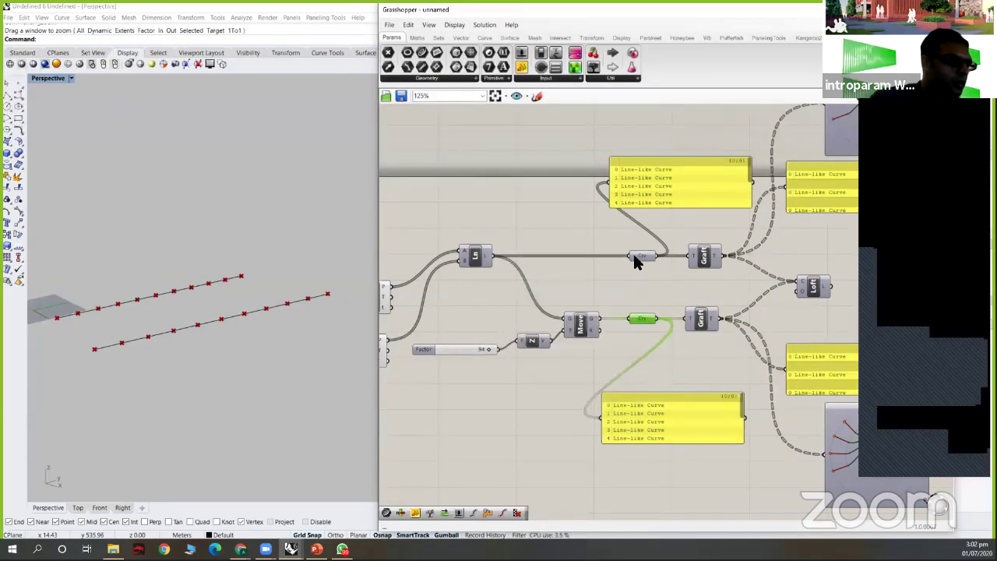
click(633, 255)
middle_click(633, 254)
scroll(658, 224, up, 1)
scroll(654, 230, down, 1)
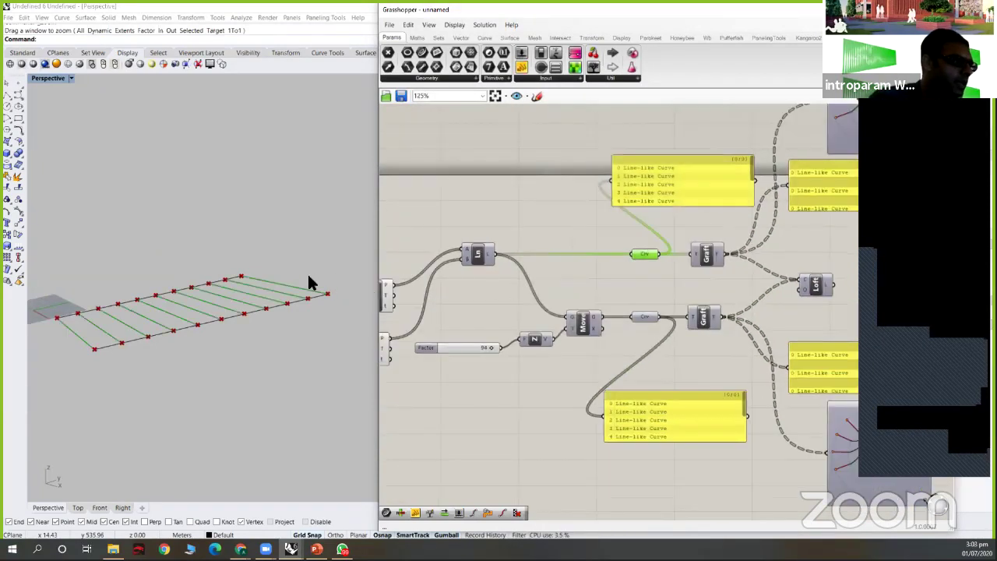
- Turn on the preview of the lower Curve parameter holding the moved lines
click(621, 294)
click(644, 316)
middle_click(643, 316)
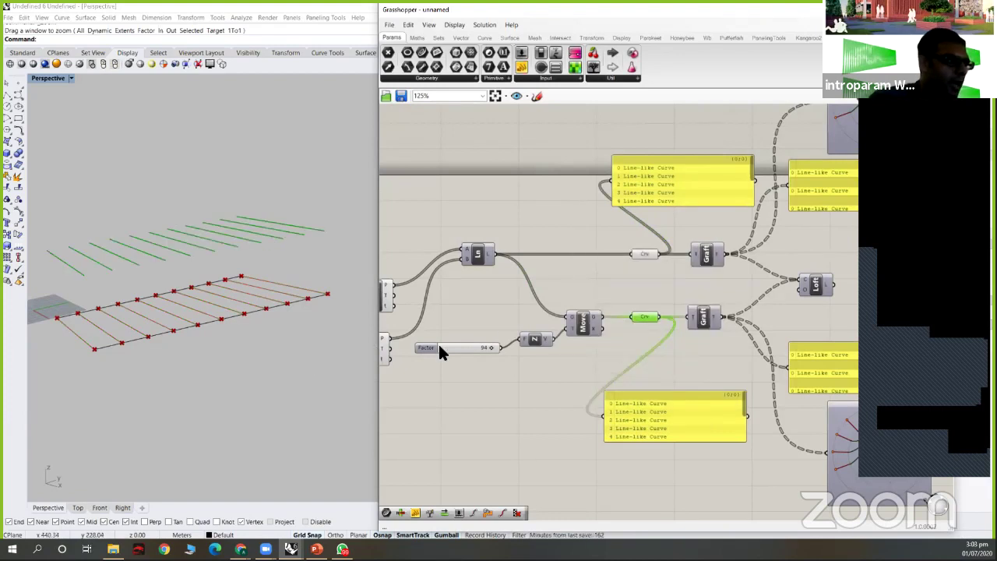
right_drag(488, 353, 558, 326)
drag(532, 314, 533, 305)
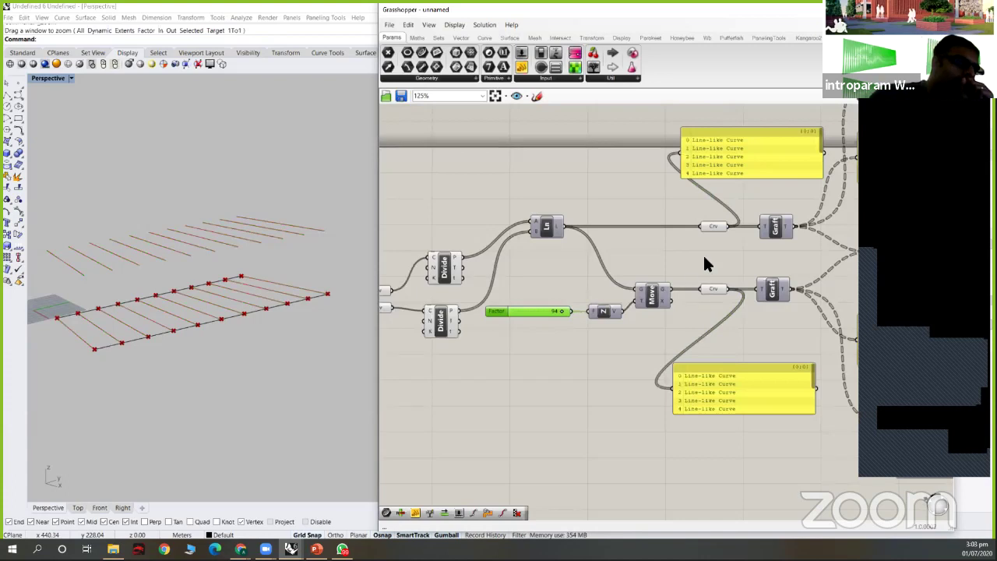
scroll(646, 257, down, 2)
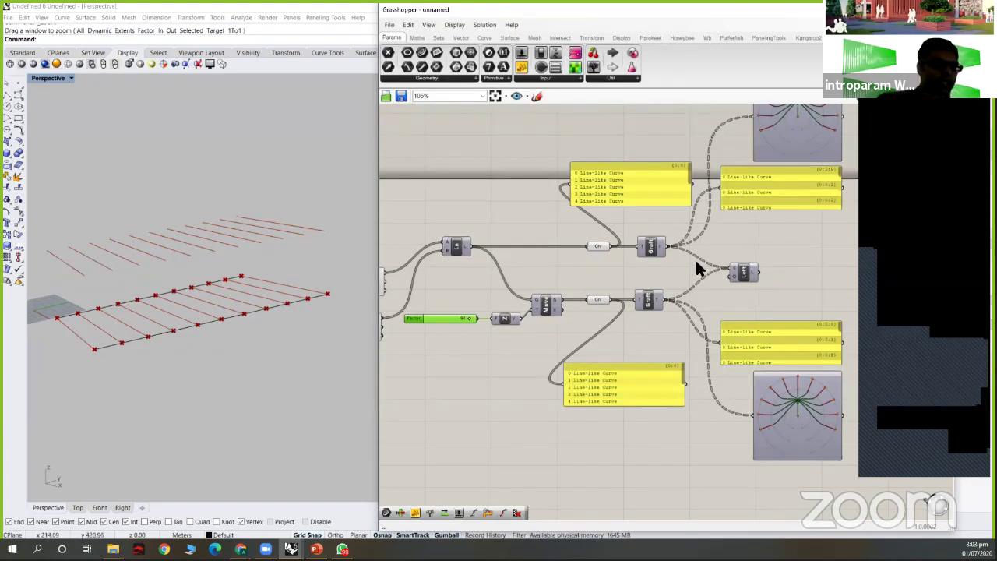
- Reposition the Loft component, feed it the upper Curve parameter directly instead of the upper Graft output, and enable its preview
drag(736, 273, 762, 269)
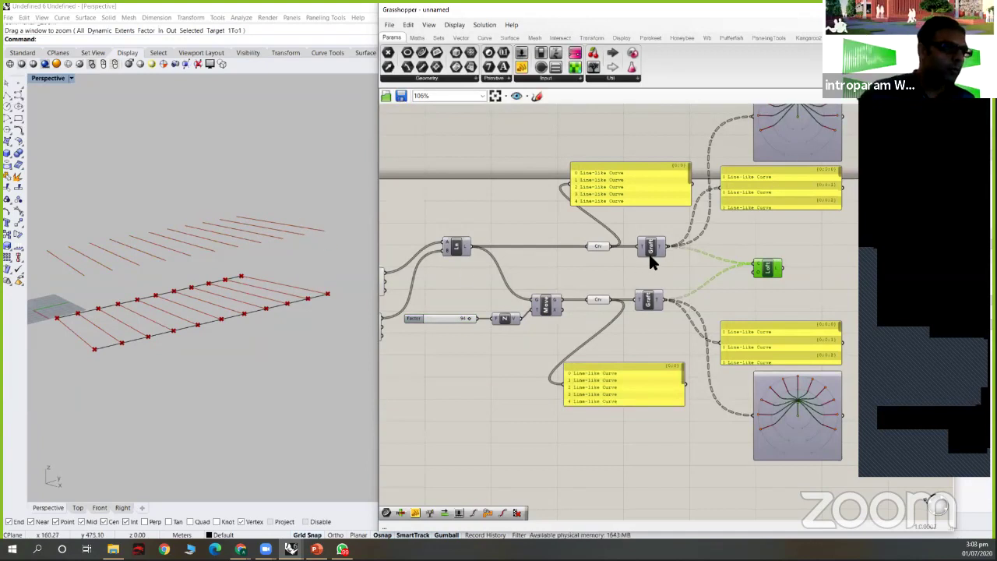
shift+drag(744, 265, 752, 265)
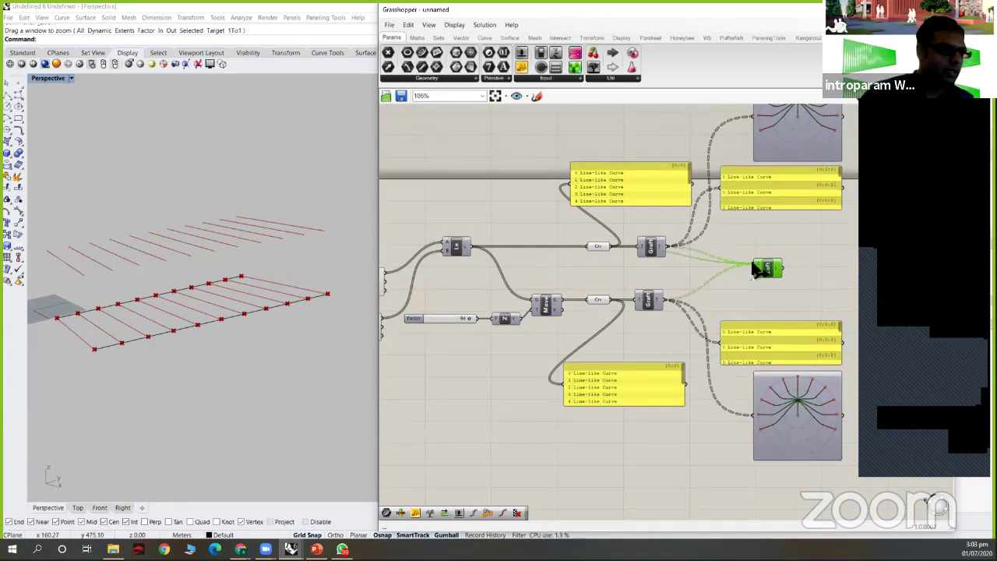
drag(777, 268, 777, 285)
shift+drag(667, 300, 771, 284)
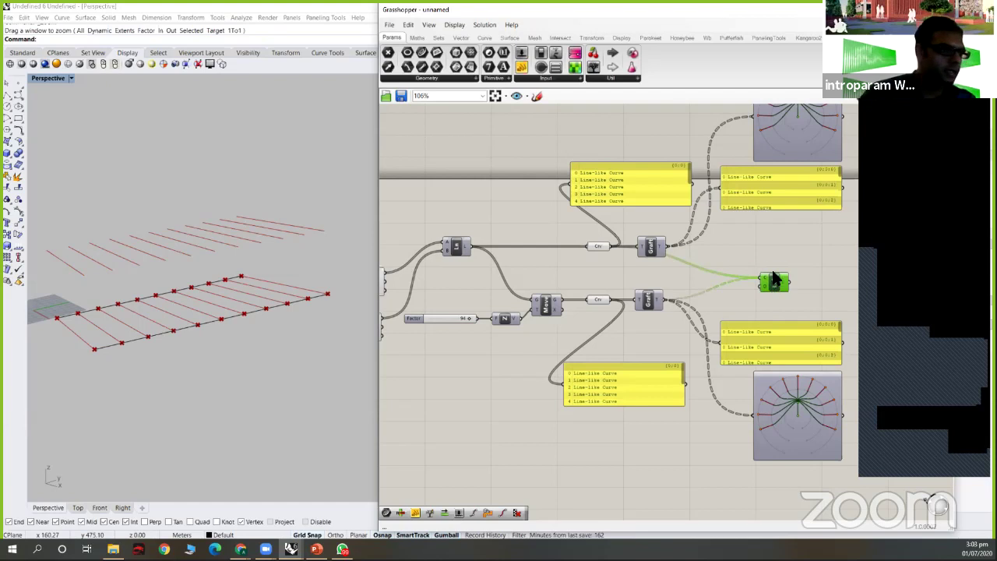
middle_click(773, 273)
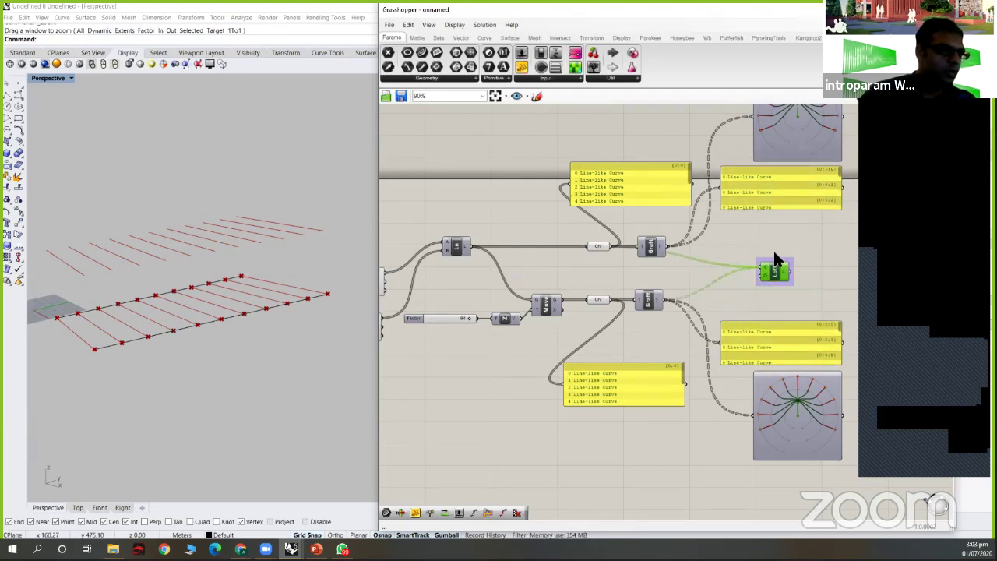
- Replace the lower Graft connection to the Loft's curves input with the ungrafted lower Curve parameter
scroll(774, 269, down, 1)
scroll(773, 269, up, 3)
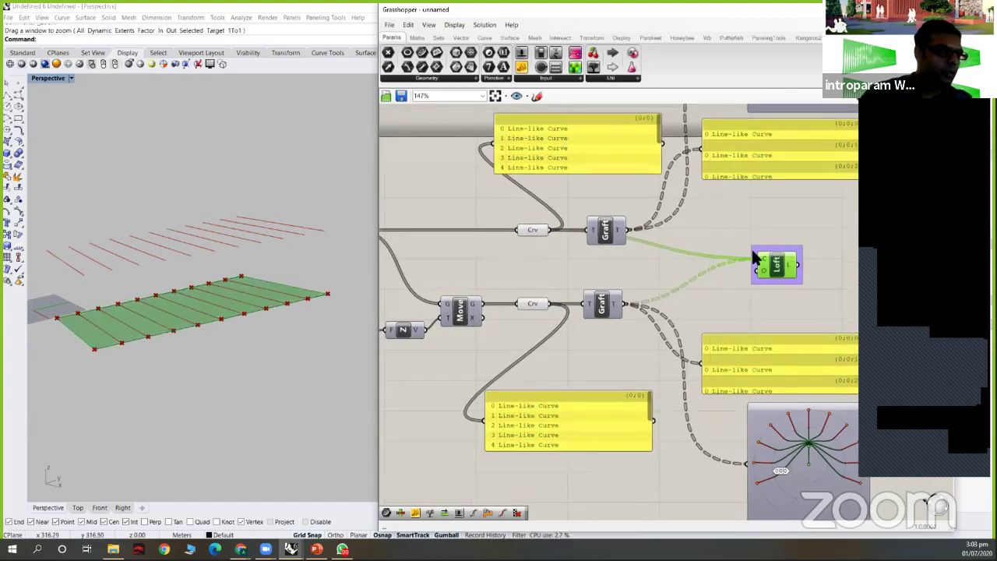
scroll(695, 261, down, 1)
drag(742, 260, 639, 295)
shift+drag(639, 231, 751, 256)
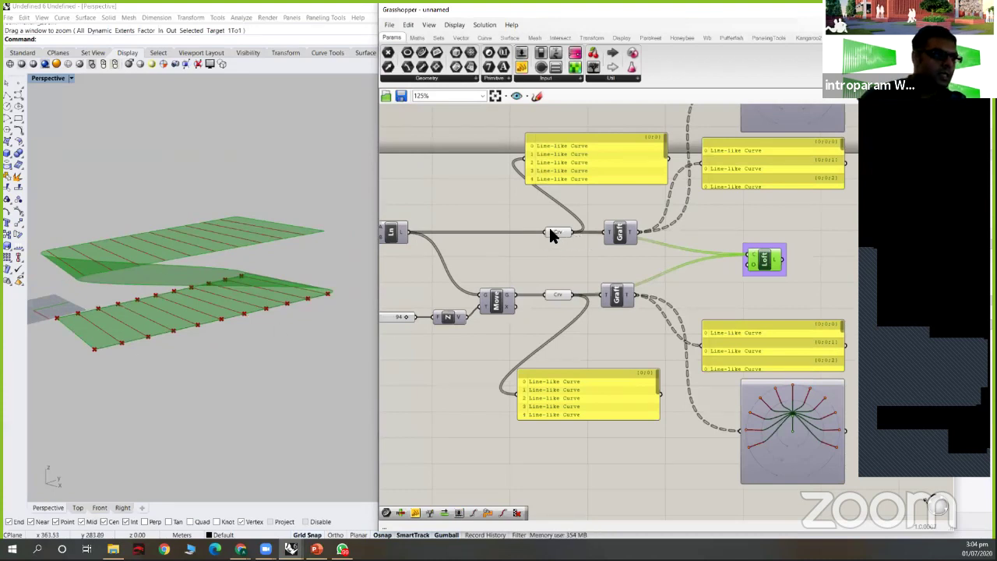
- Shift the panel of original lines upward and enlarge the panel of moved lines to show items 0 to 10
drag(590, 138, 594, 127)
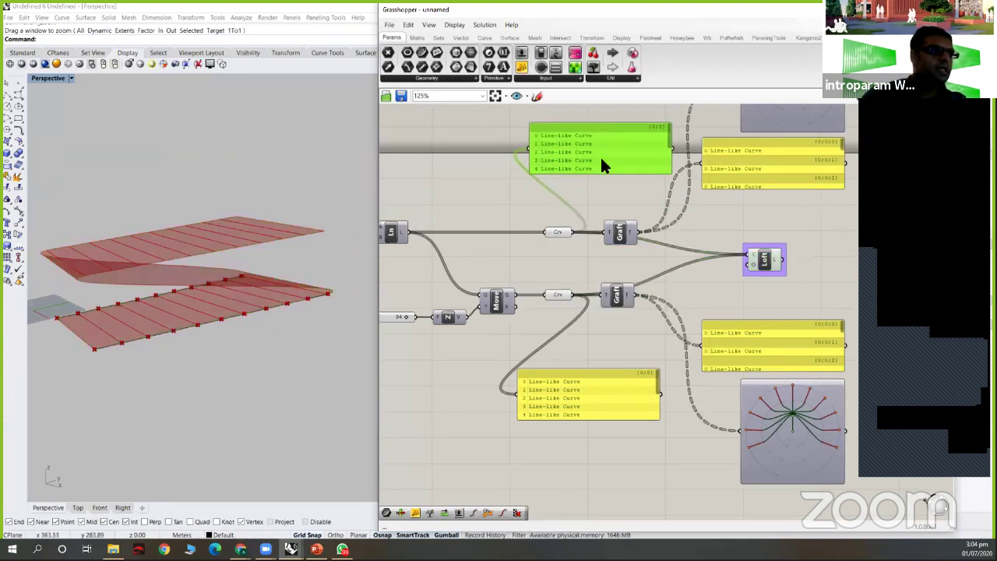
drag(582, 383, 583, 348)
drag(592, 387, 594, 441)
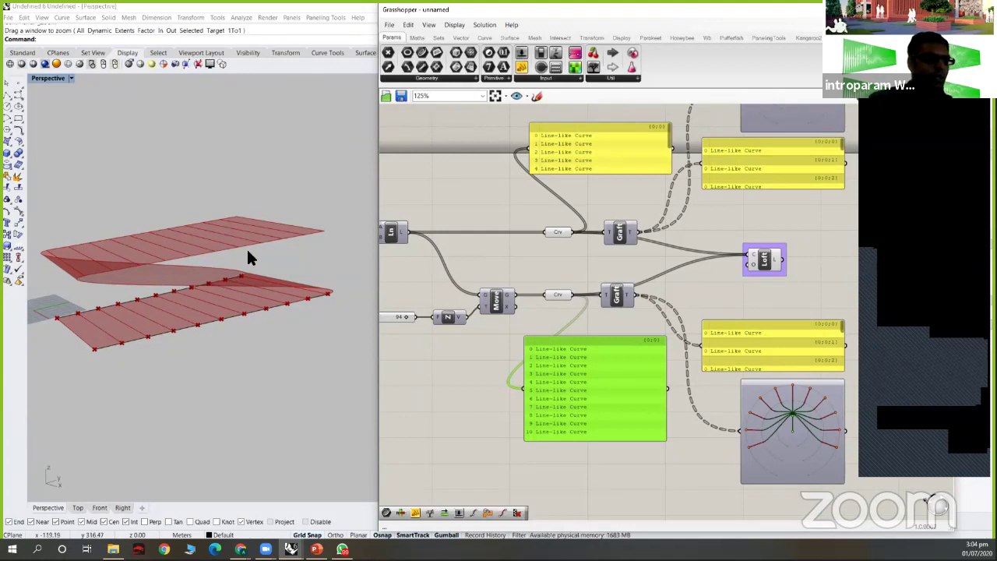
- Copy the upper Param Viewer to show the tree structure of the ungrafted original lines, and delete the copy
click(621, 234)
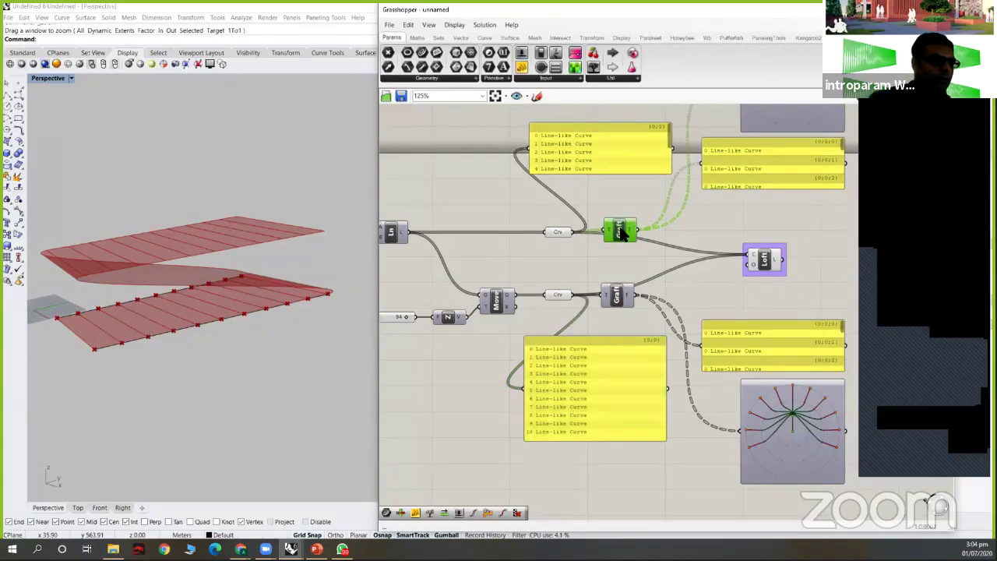
right_drag(681, 236, 623, 271)
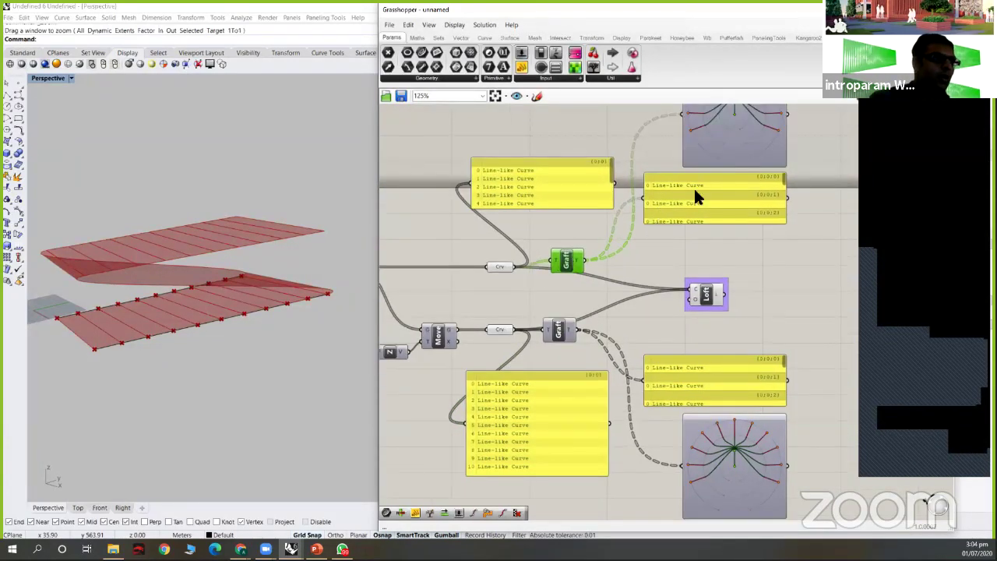
right_drag(700, 139, 664, 171)
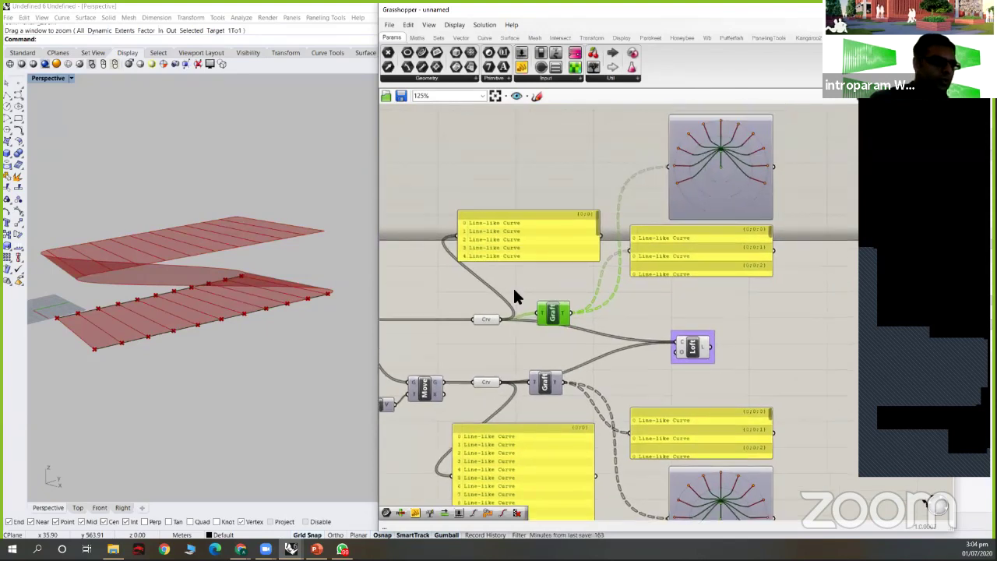
click(689, 181)
alt+drag(691, 181, 538, 173)
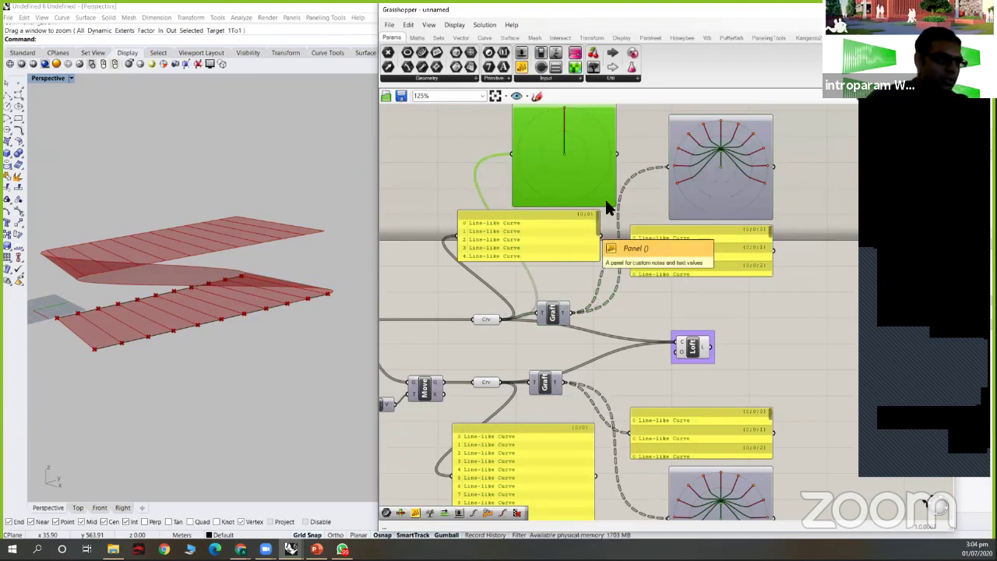
scroll(577, 188, down, 2)
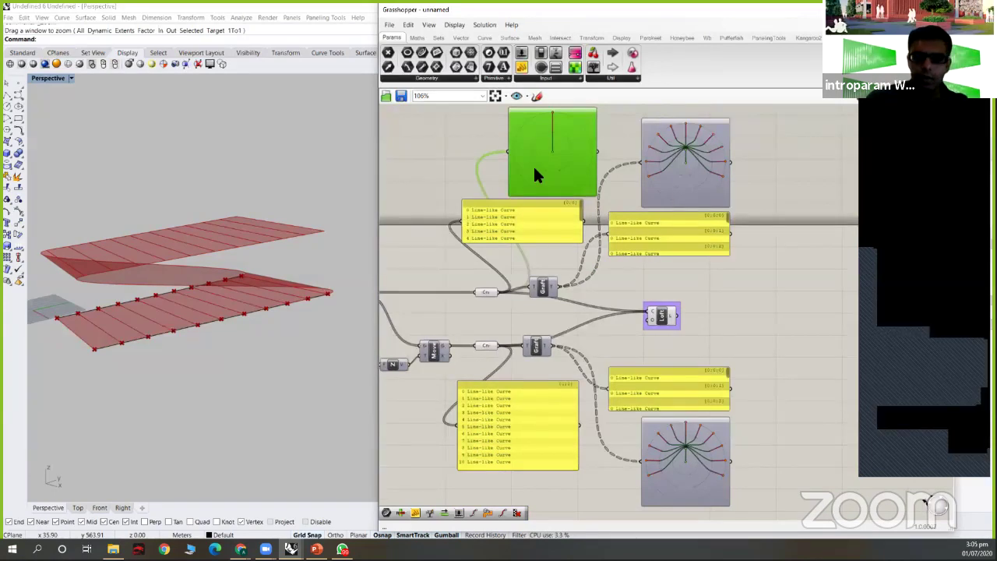
key(Delete)
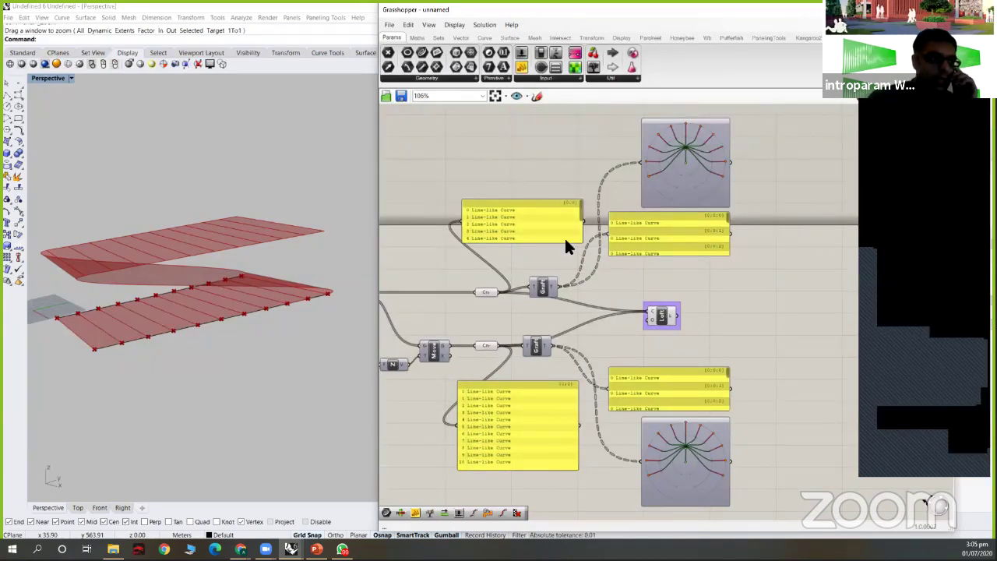
- Connect both Graft outputs to the Loft's curves input in place of the ungrafted Curve parameters
click(643, 229)
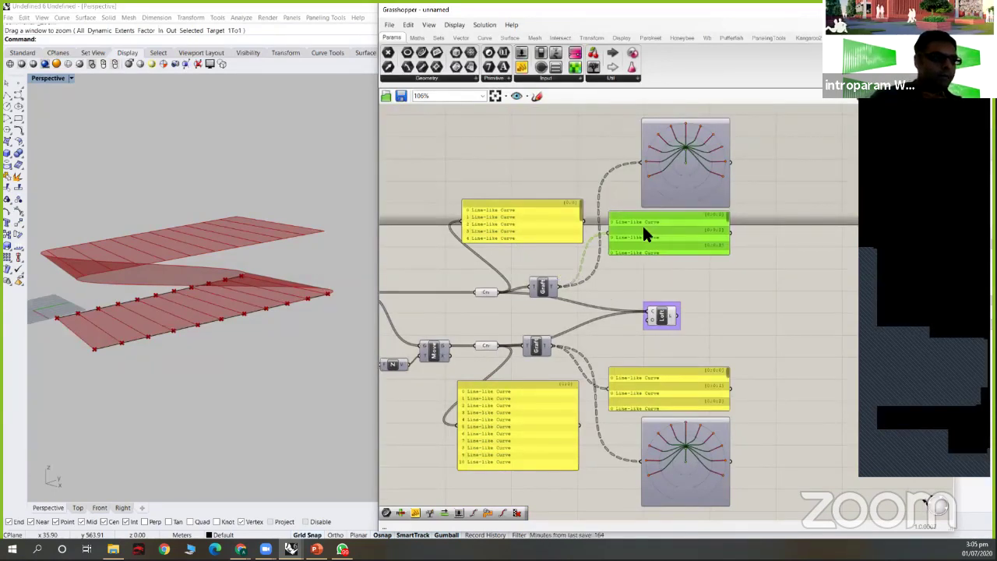
right_drag(634, 262, 689, 242)
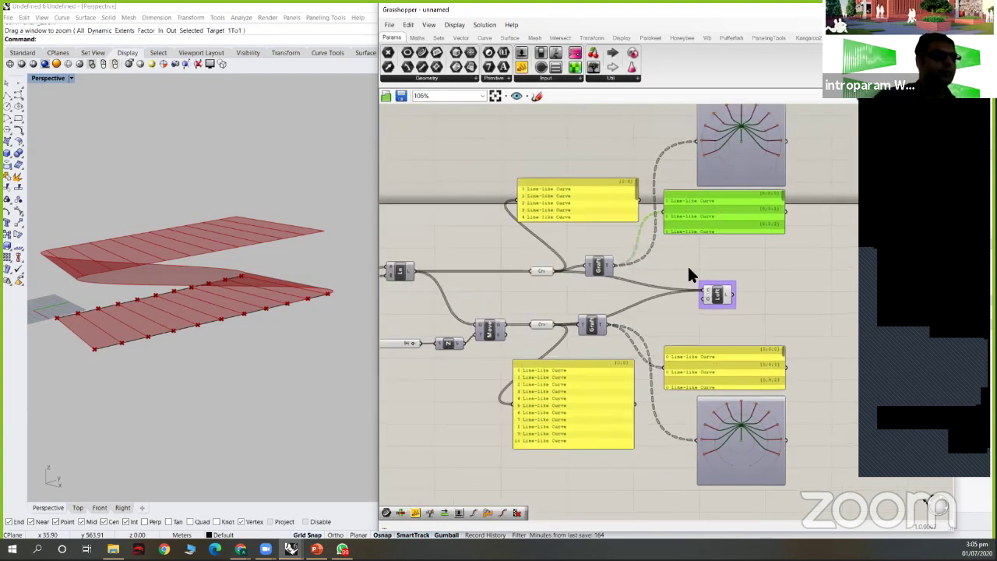
drag(615, 267, 706, 293)
shift+drag(607, 324, 706, 295)
- Examine the separate lofted surfaces in the perspective view and the complete definition on the canvas
right_drag(151, 250, 143, 243)
scroll(117, 248, up, 5)
scroll(212, 254, down, 2)
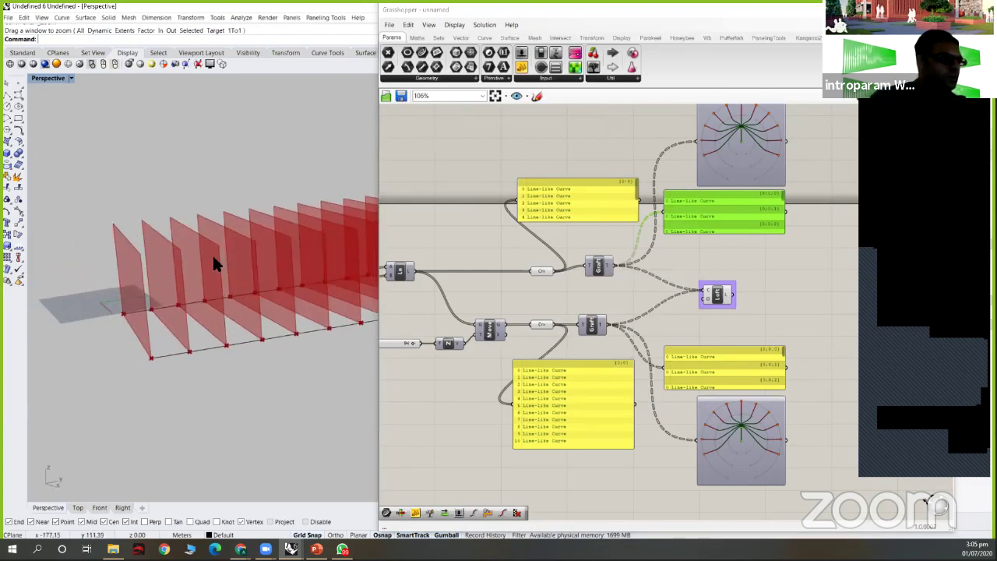
scroll(187, 251, down, 3)
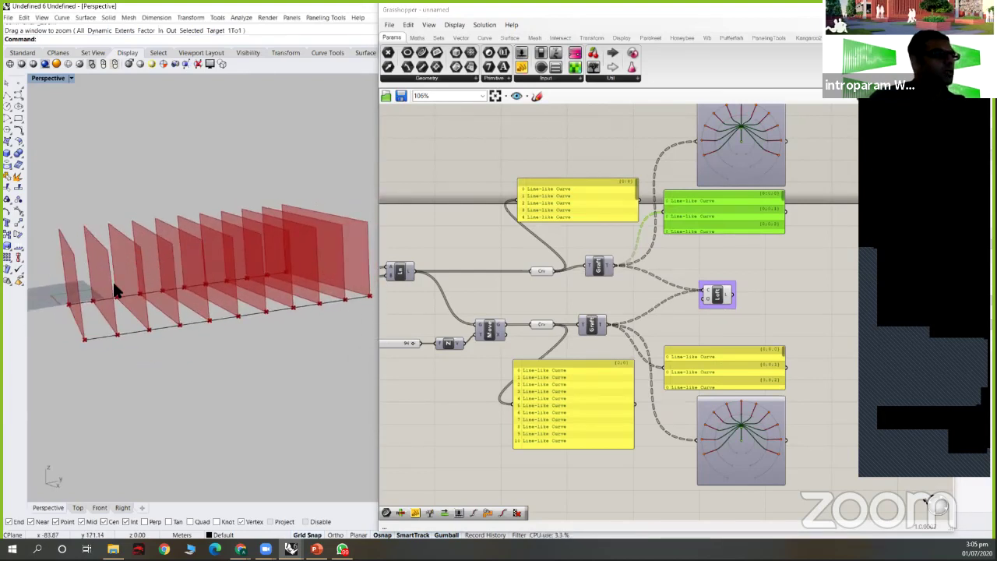
scroll(155, 276, down, 2)
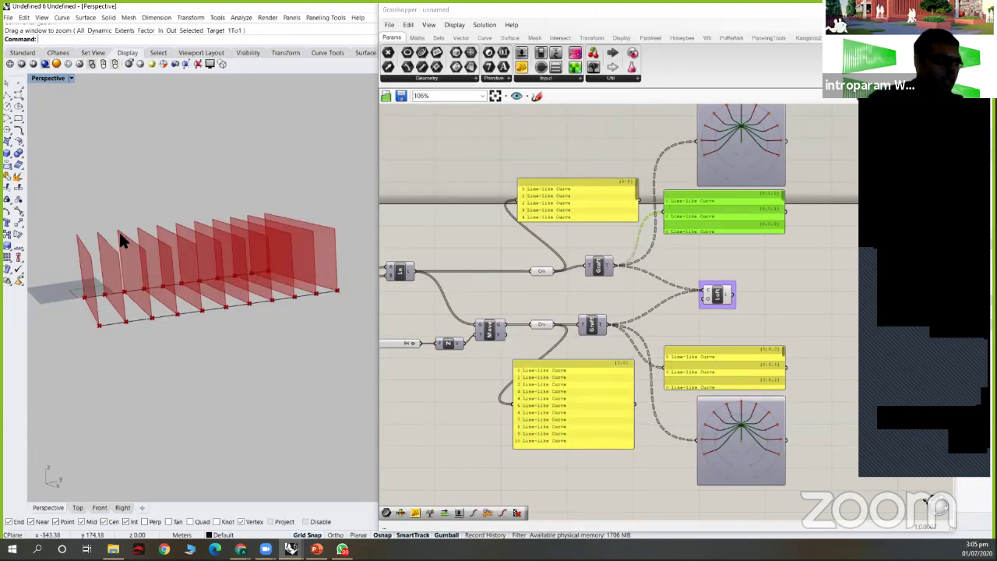
right_drag(99, 292, 112, 289)
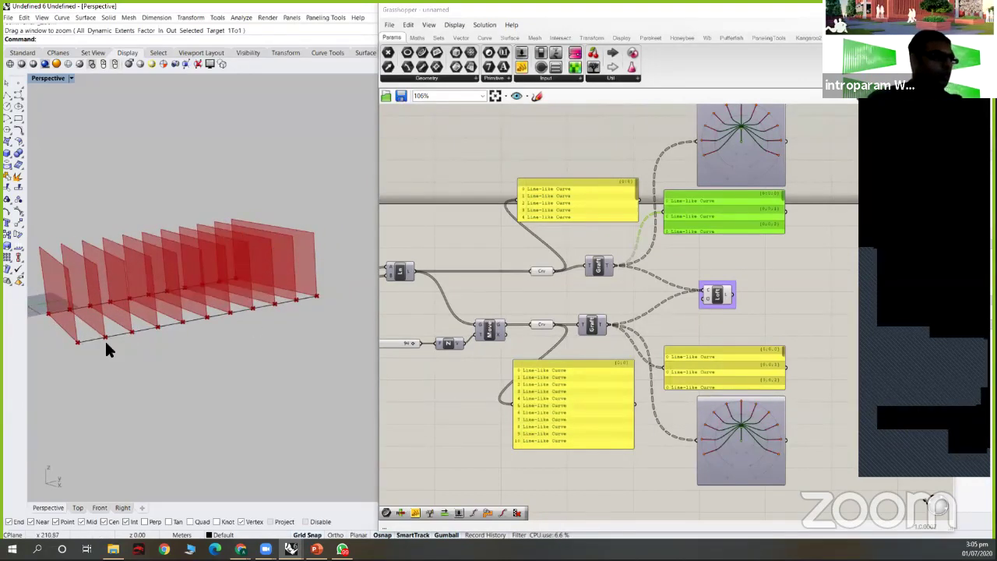
scroll(616, 240, down, 1)
right_drag(615, 240, 658, 241)
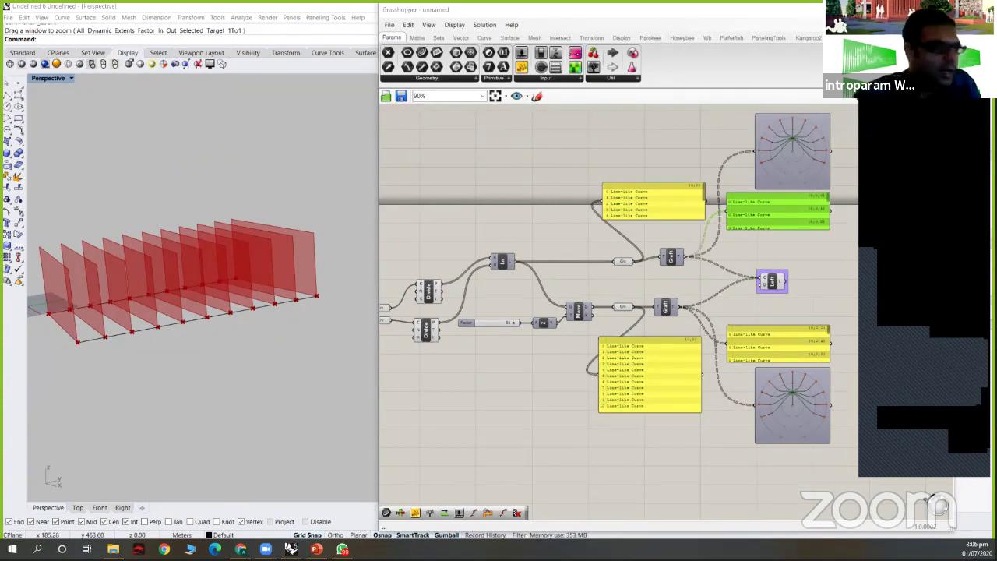
scroll(795, 214, down, 1)
right_drag(803, 212, 781, 215)
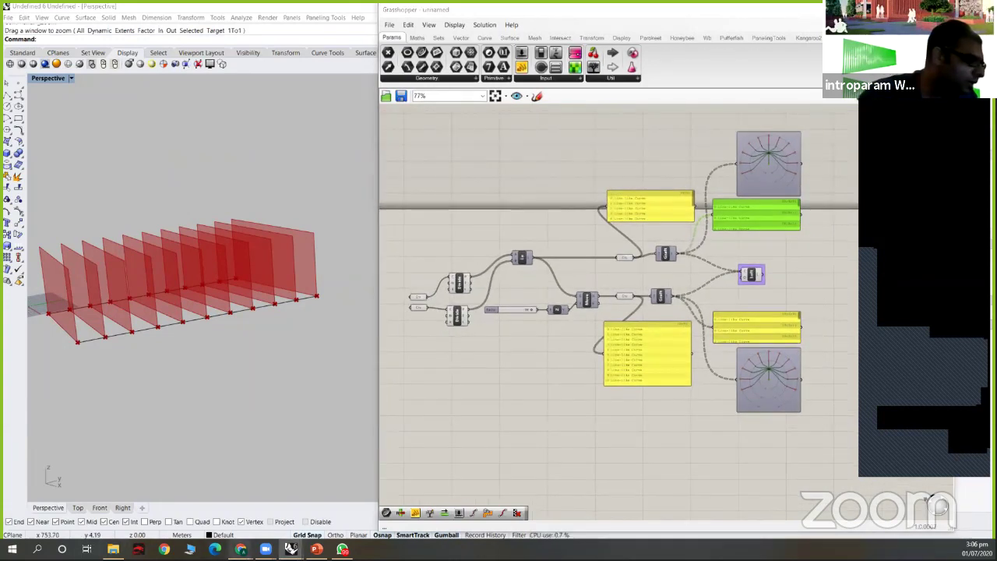
- Switch to Chrome and check the Introduction to Parametric Modelling live stream on YouTube, playing it briefly from the live point
click(296, 504)
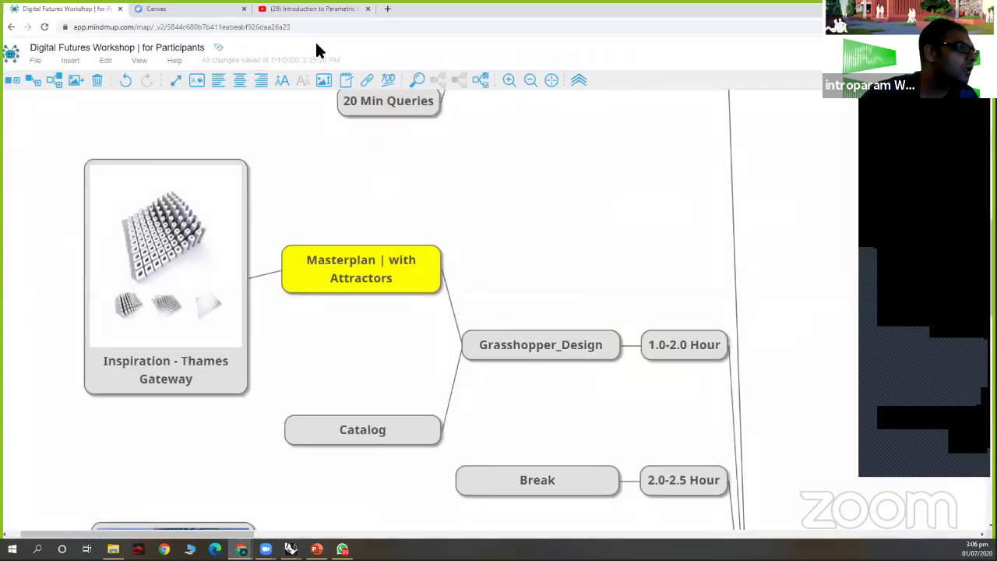
click(310, 9)
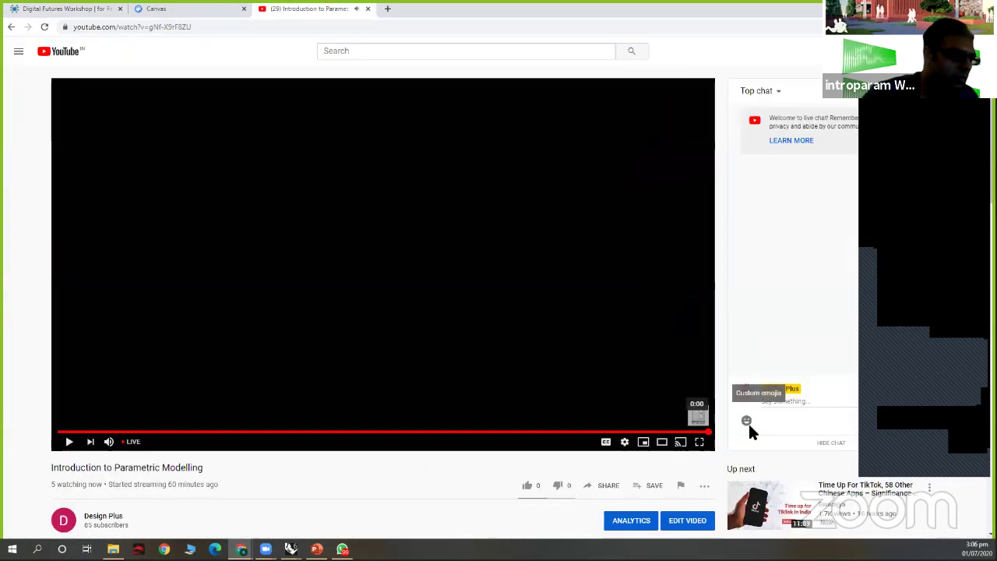
drag(179, 431, 453, 431)
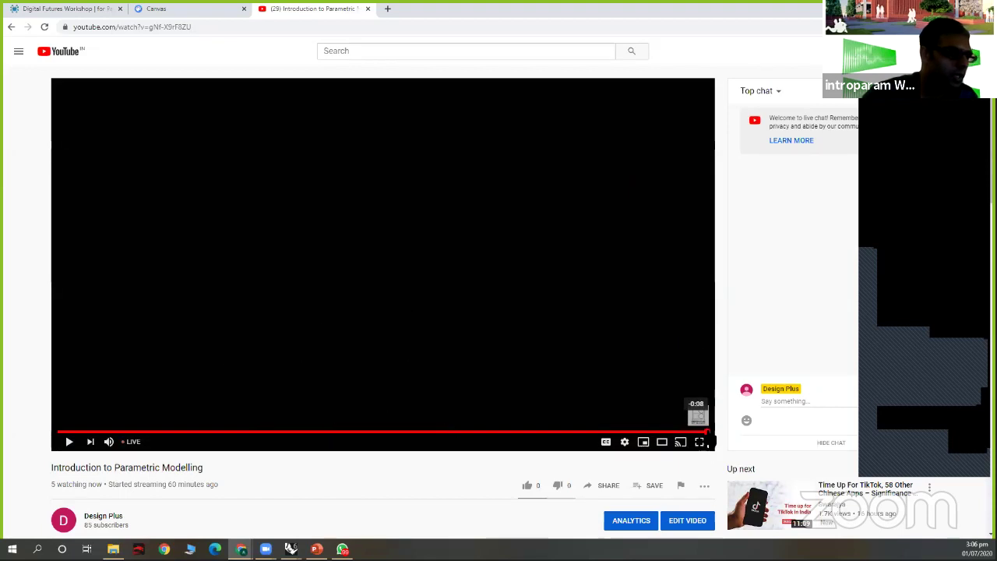
click(499, 372)
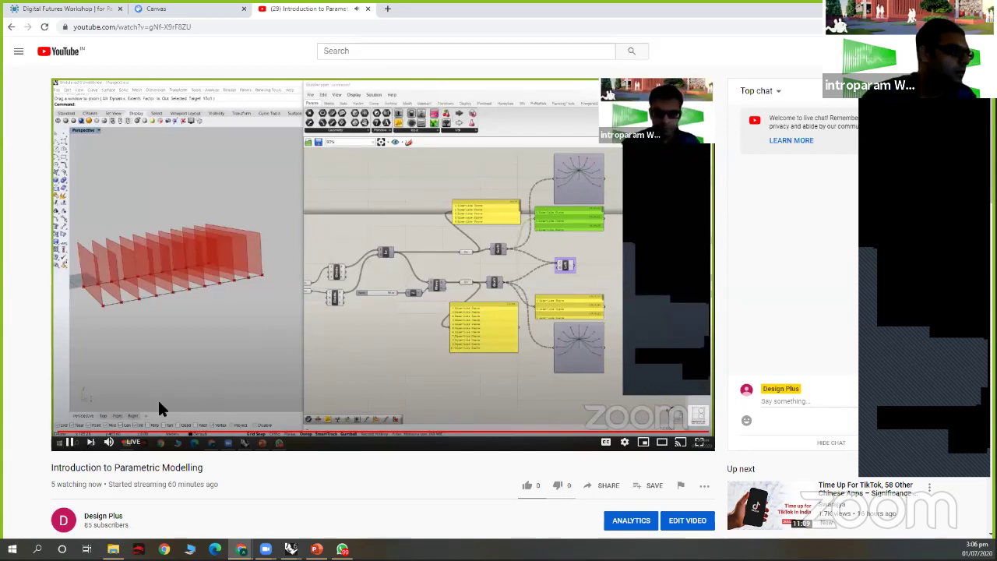
click(69, 441)
- Return to the workshop mind map and review the Masterplan with Attractors topic of the Grasshopper_Design branch
click(59, 11)
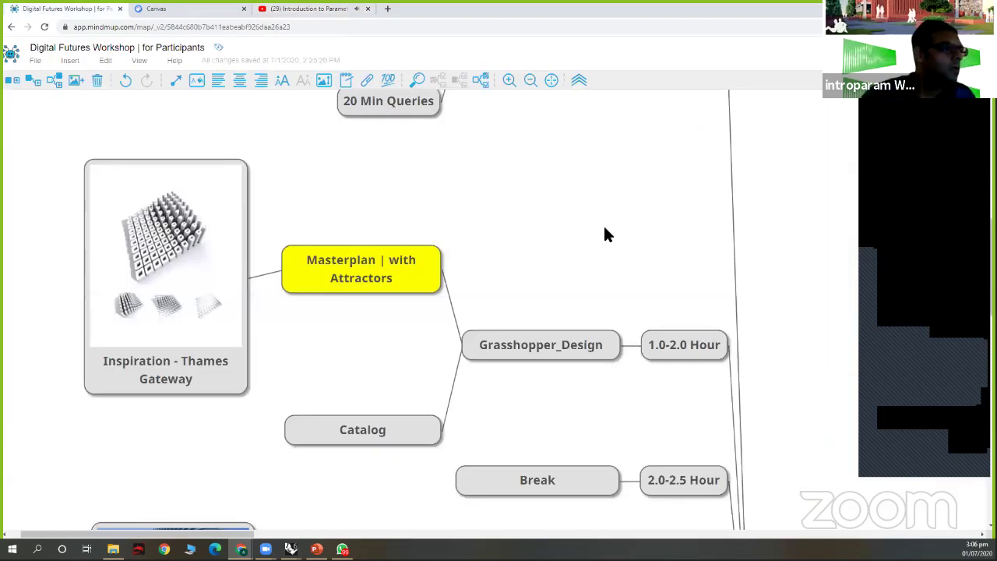
scroll(600, 234, down, 3)
scroll(369, 152, up, 1)
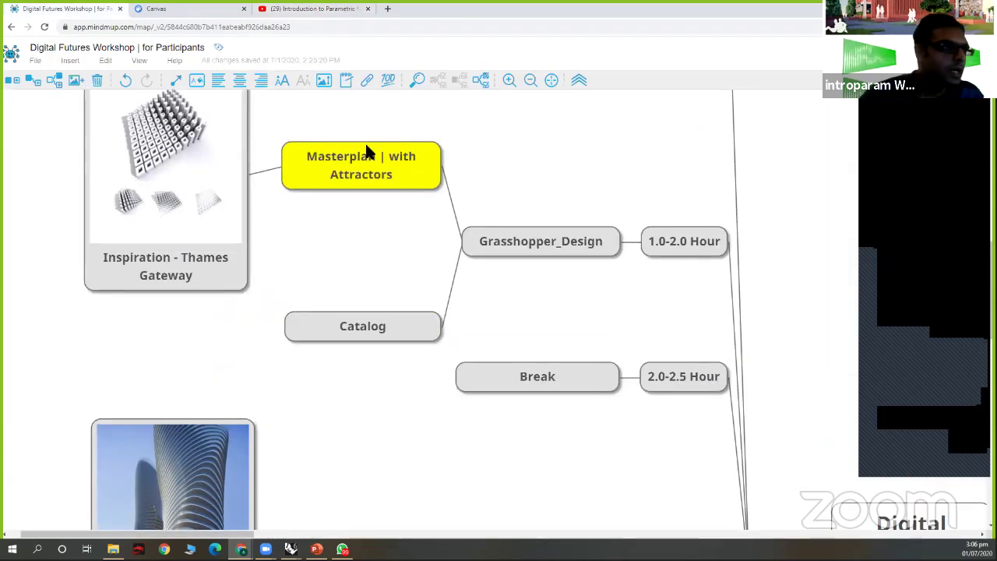
- Switch back to Grasshopper and open the second unnamed definition, the one with the grid of rectangles
key(alt+Tab)
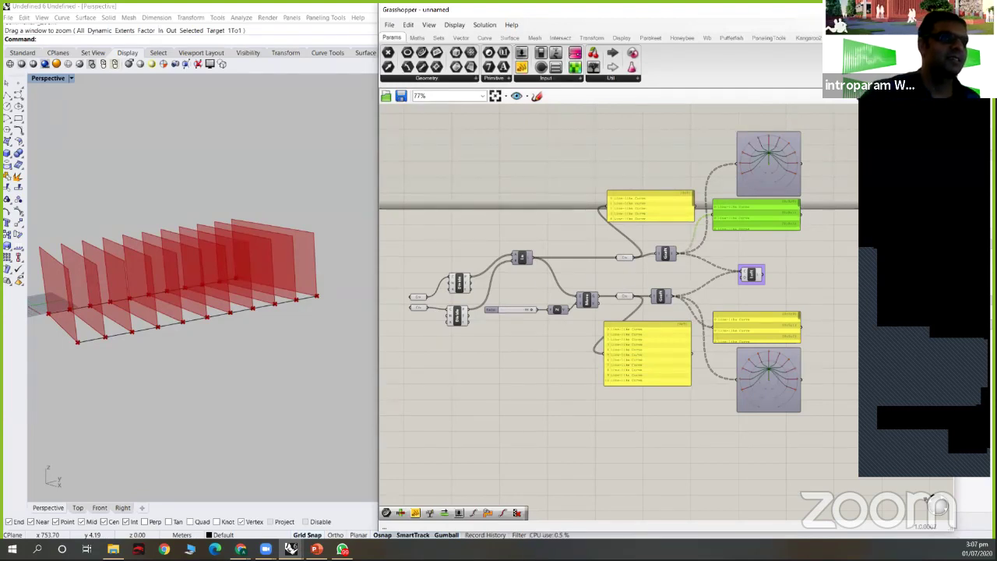
click(937, 25)
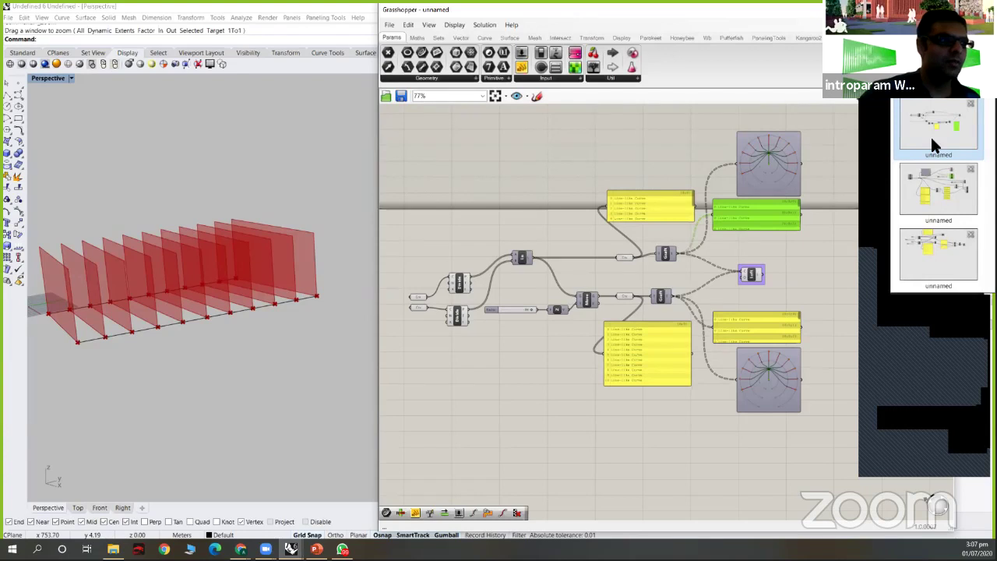
click(934, 144)
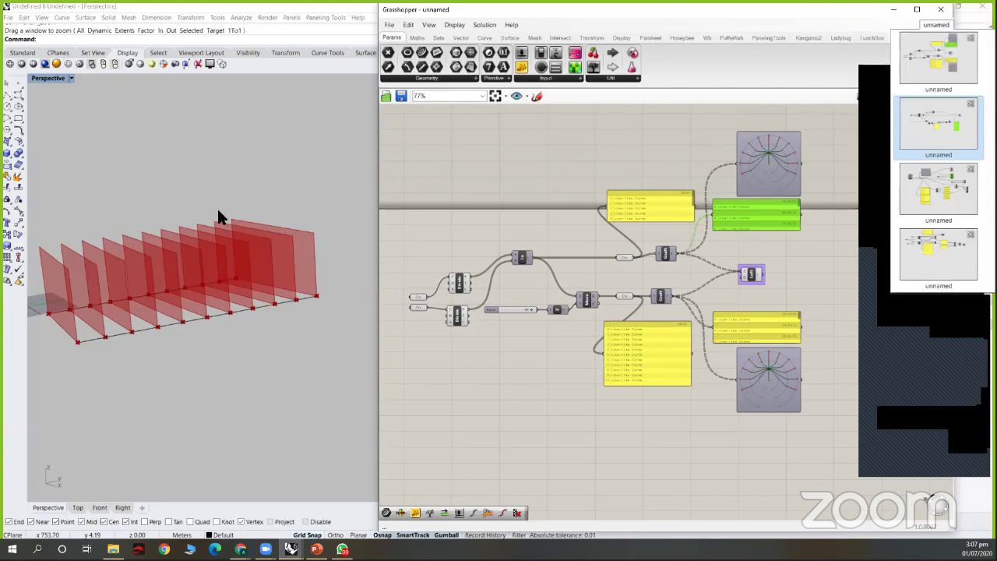
scroll(327, 237, down, 5)
scroll(319, 245, up, 3)
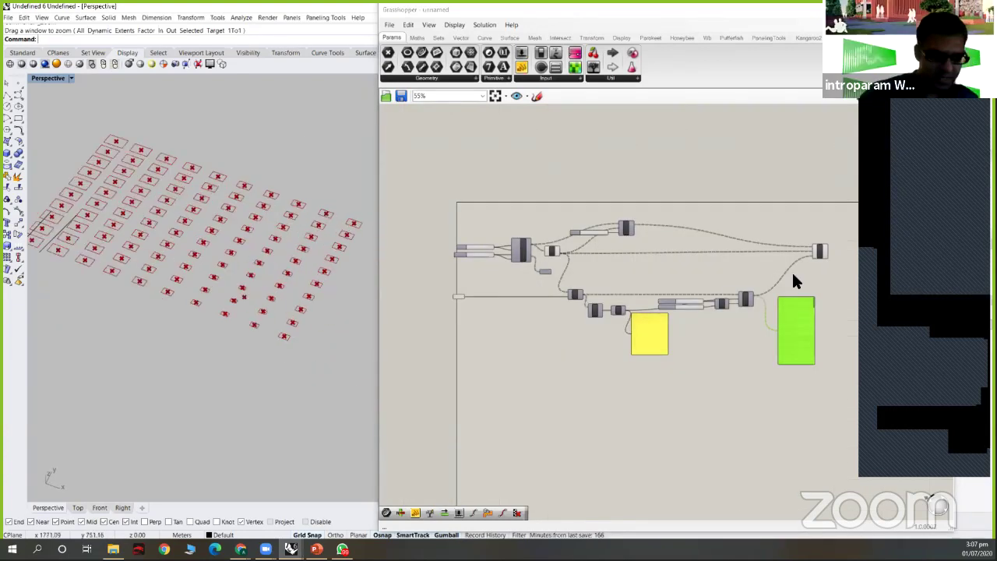
- Shift the row of attractor distance components, with its panels, slightly closer to the grid and scale row
right_drag(787, 250, 762, 224)
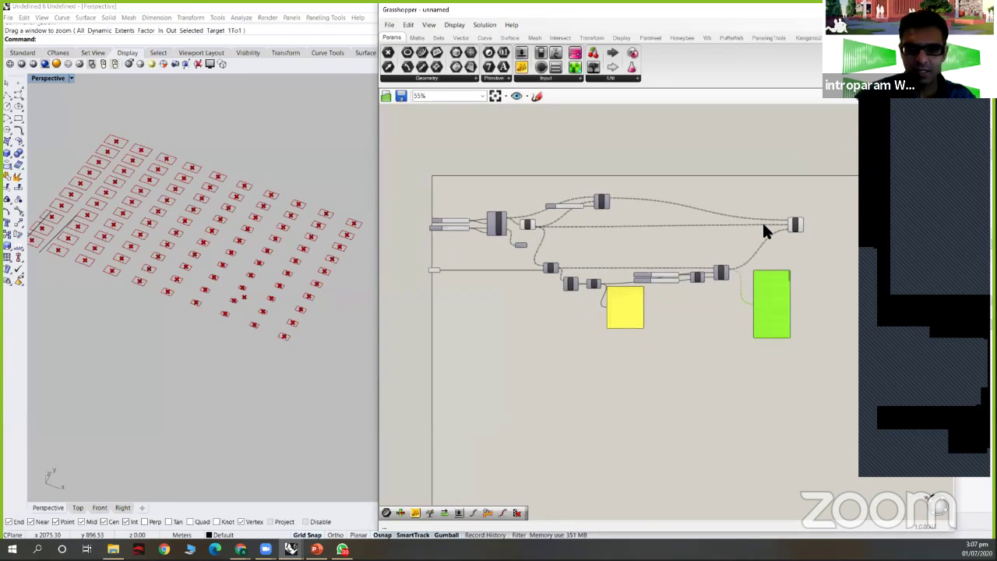
click(762, 224)
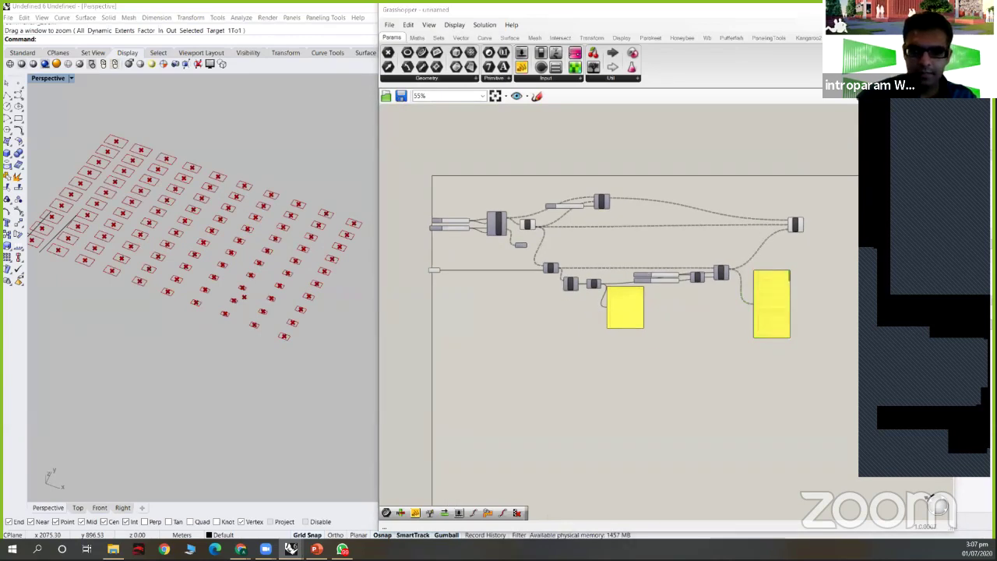
right_drag(491, 269, 513, 269)
drag(441, 170, 840, 365)
drag(792, 265, 839, 225)
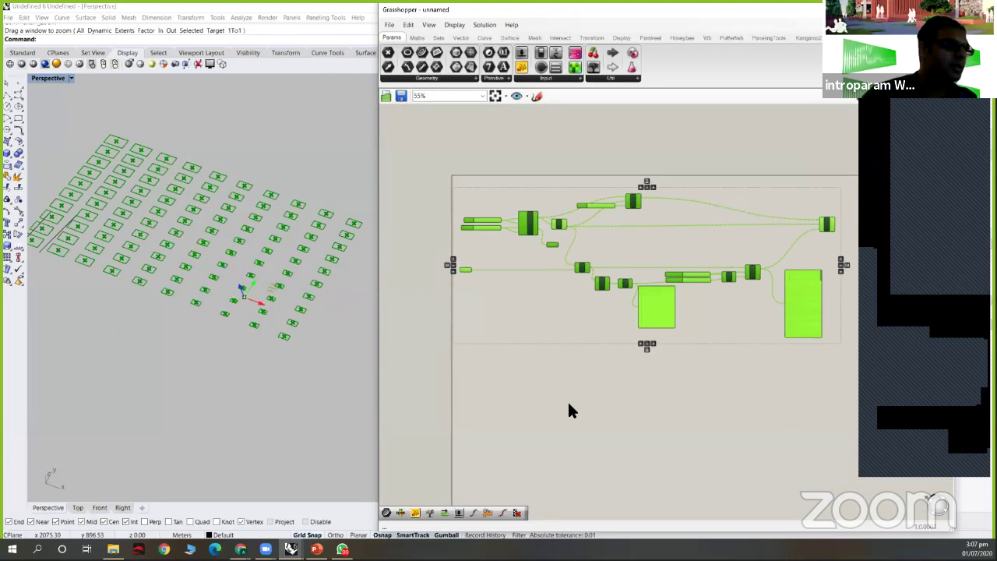
click(568, 411)
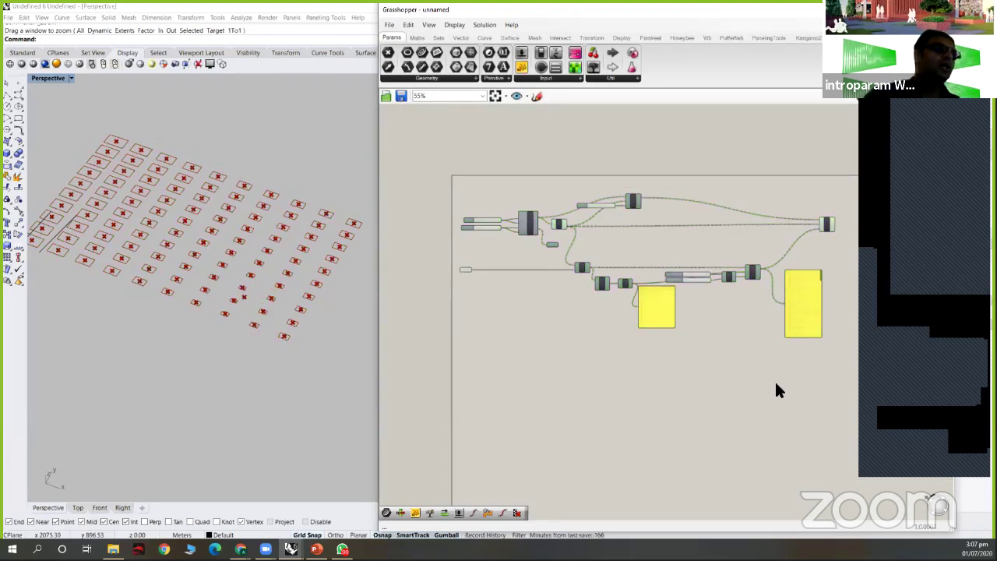
drag(839, 390, 467, 259)
click(547, 382)
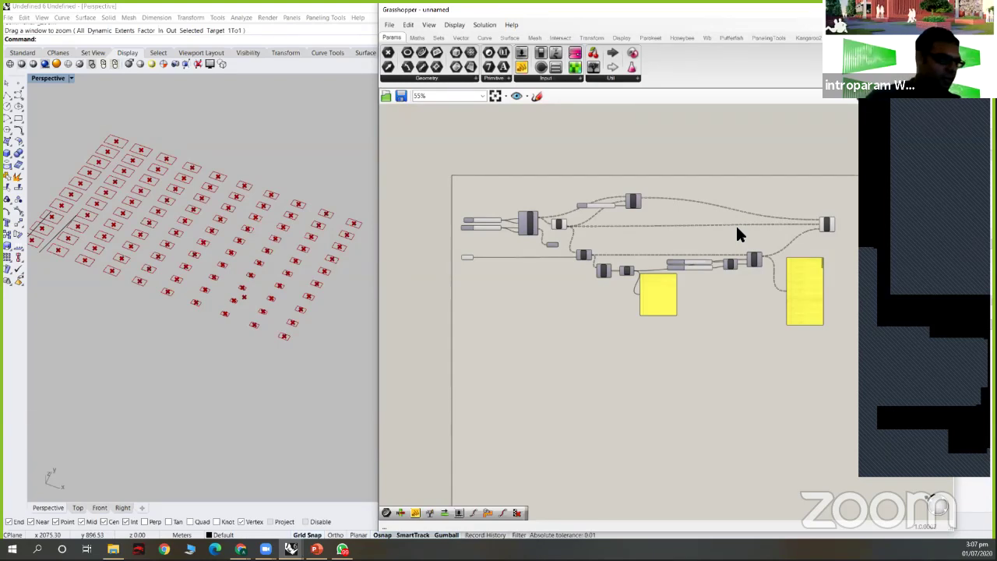
scroll(750, 249, down, 2)
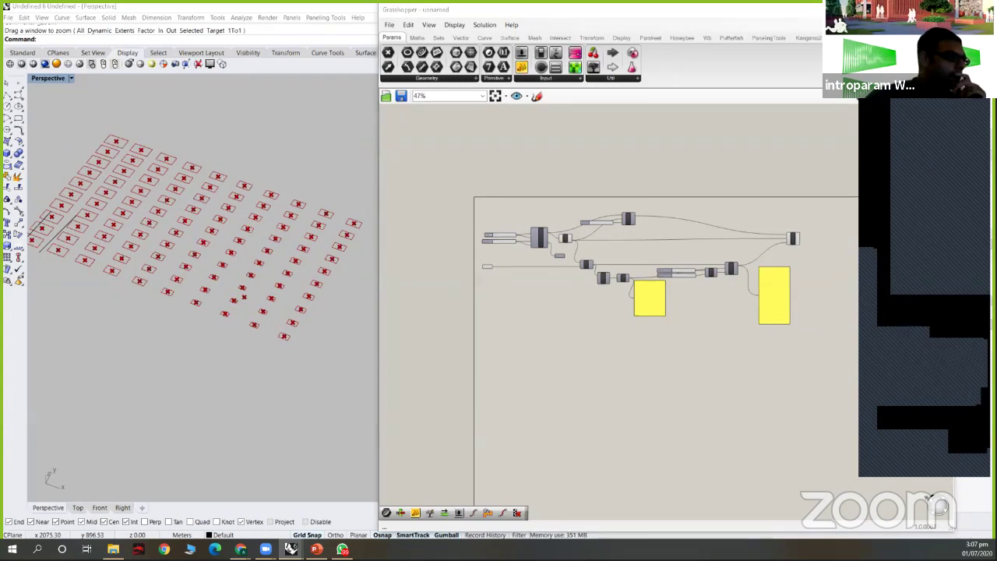
- Select the attractor point parameter and move its point further into the interior of the rectangle grid
click(258, 300)
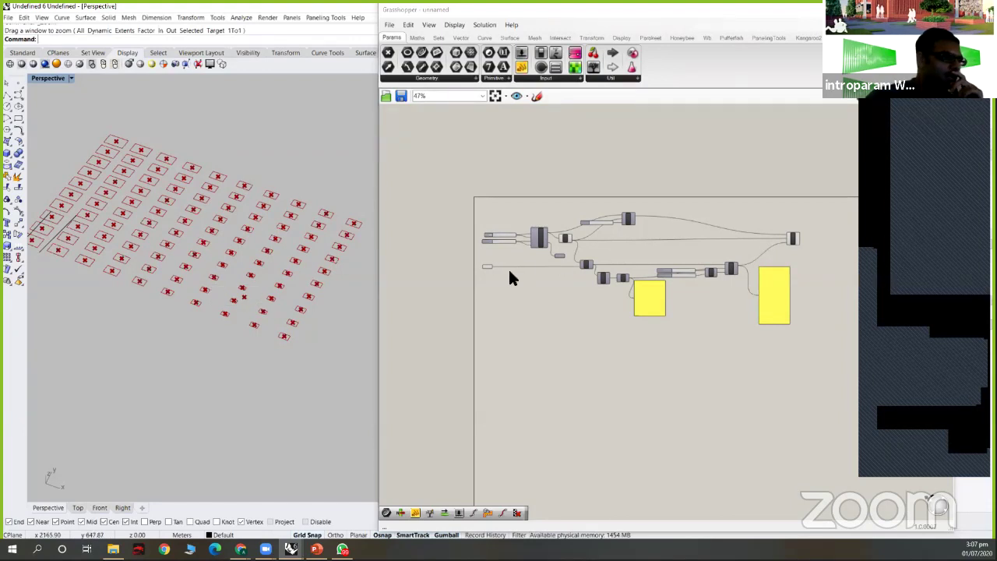
click(486, 267)
click(220, 285)
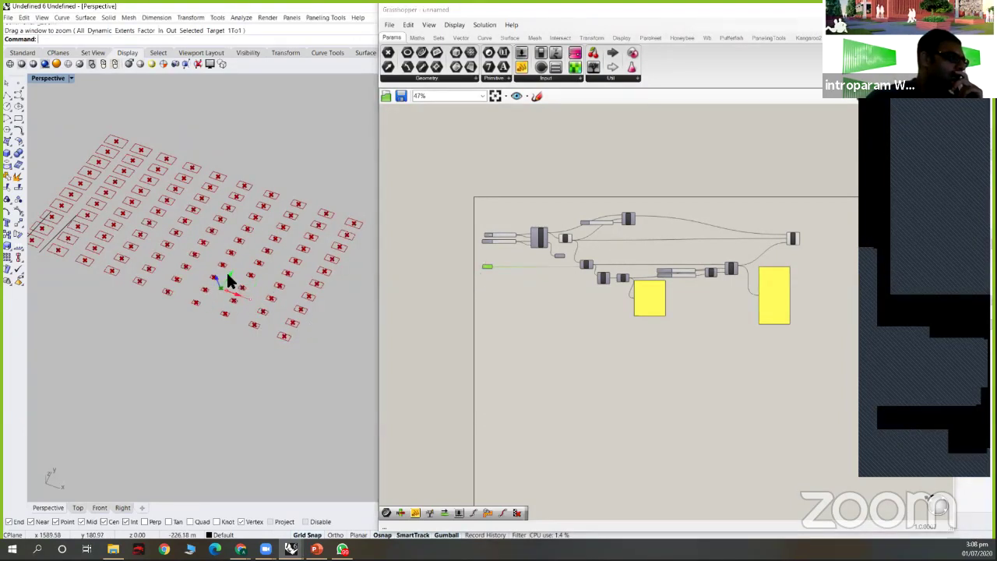
drag(238, 249, 182, 222)
scroll(215, 217, down, 2)
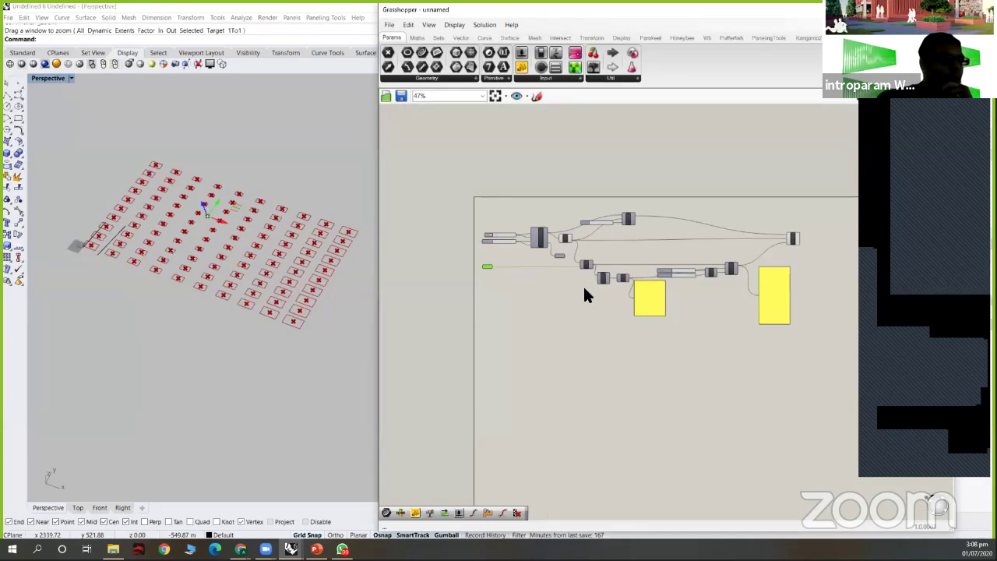
- Hide the leftover line geometry near the corner of the grid in the perspective view
scroll(585, 289, down, 3)
right_drag(179, 324, 51, 272)
drag(52, 272, 144, 341)
key(ctrl+h)
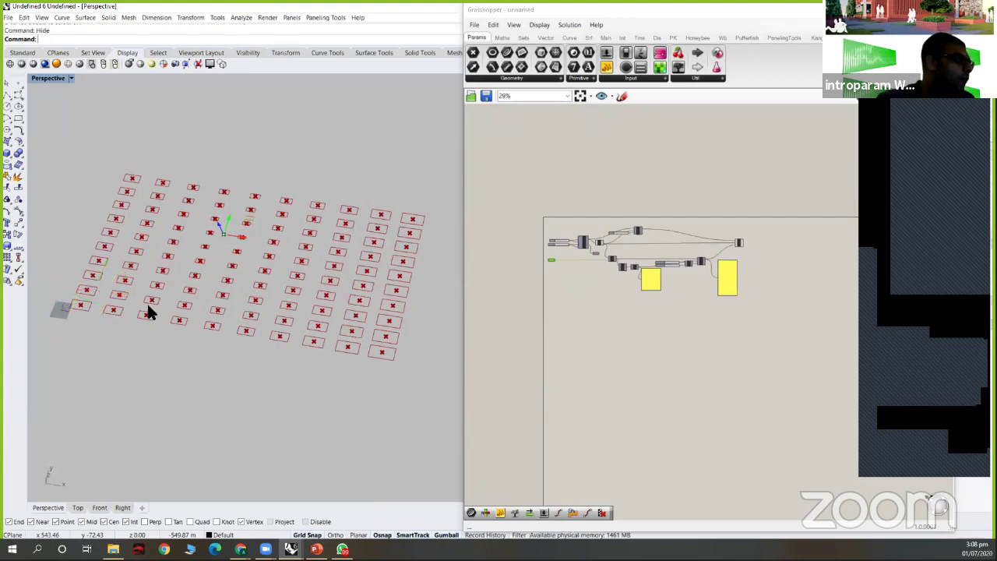
- Draw a degree 7 control point curve with five points winding diagonally across the rectangle grid
click(18, 94)
click(106, 164)
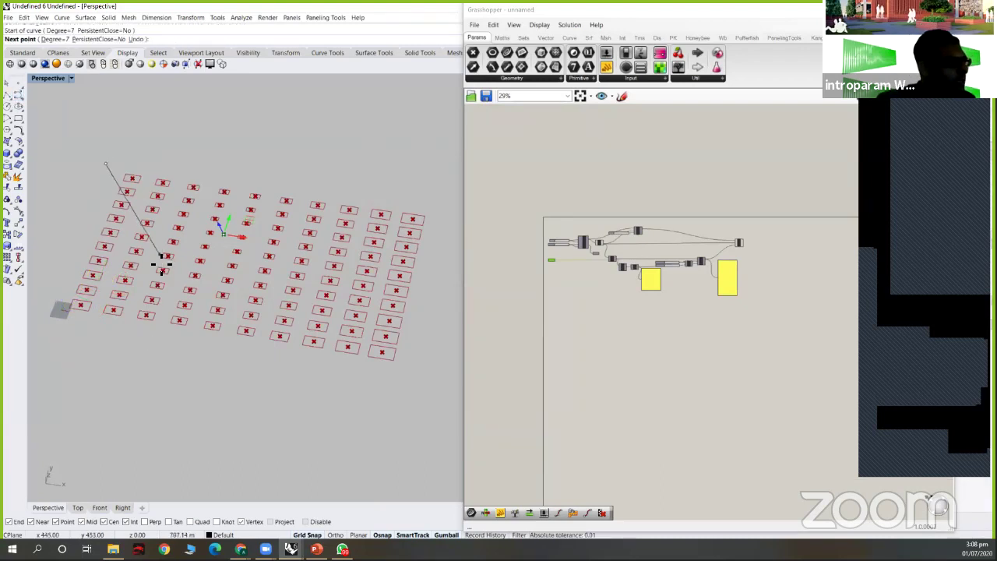
click(160, 263)
click(387, 318)
click(359, 227)
click(424, 339)
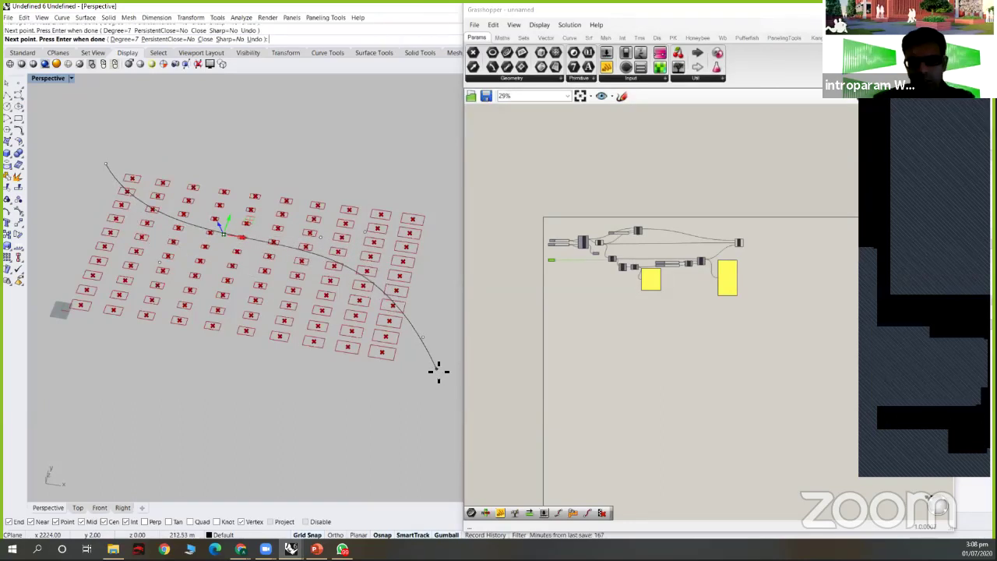
key(Return)
- Shift the attractor point slightly towards the grid's front edge and pull the curve's second control point in the same direction
drag(217, 225, 158, 258)
click(205, 232)
click(223, 256)
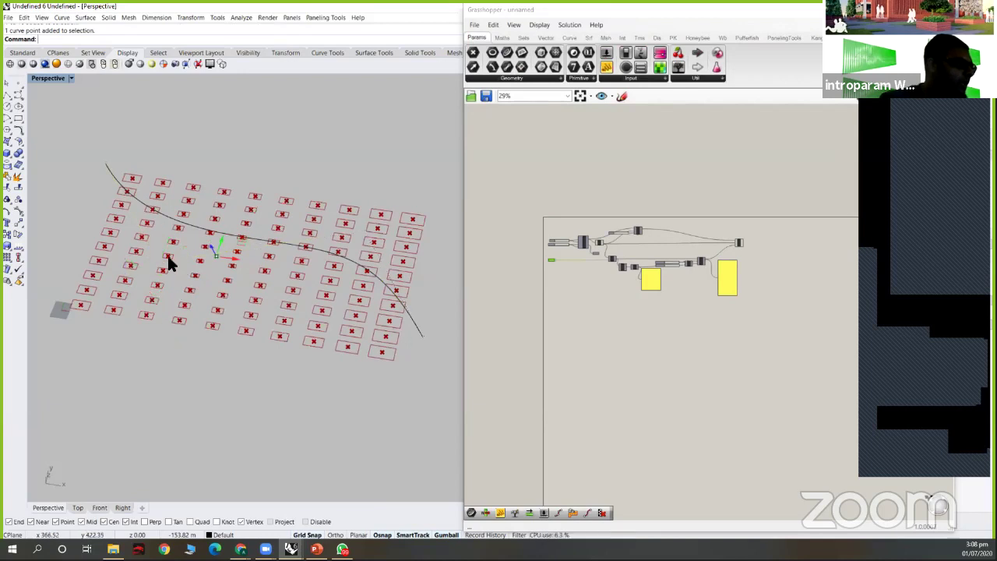
click(159, 261)
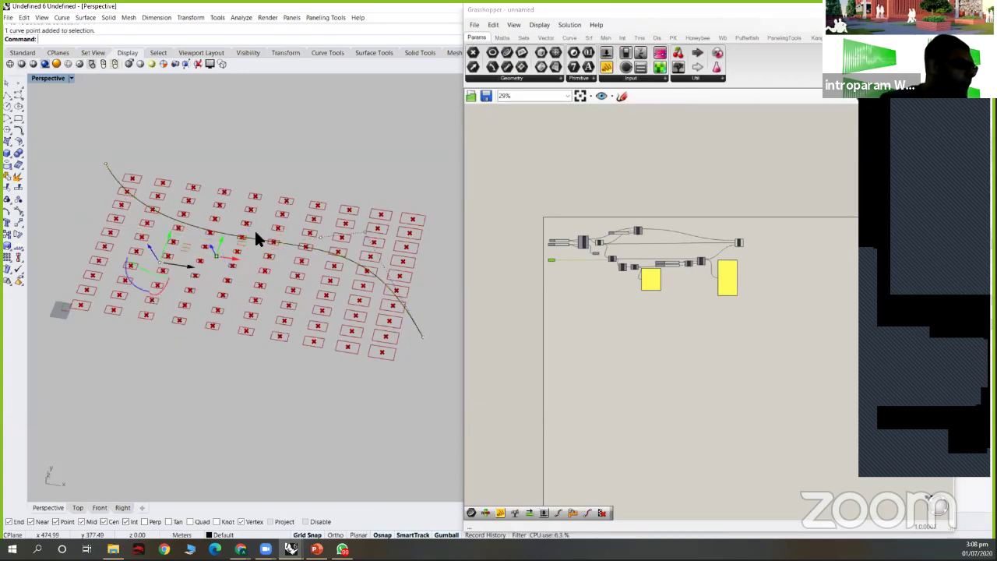
drag(148, 263, 140, 314)
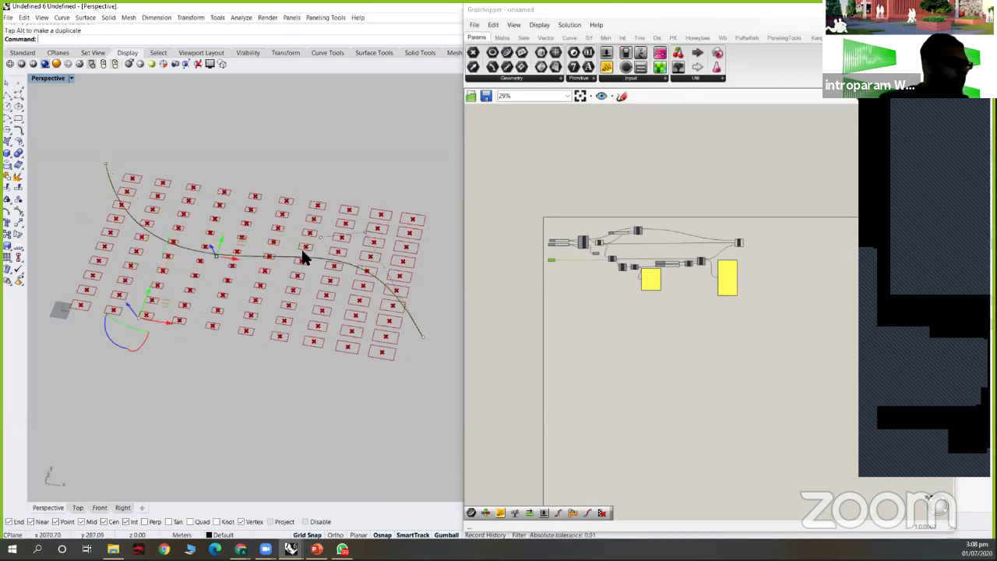
key(Escape)
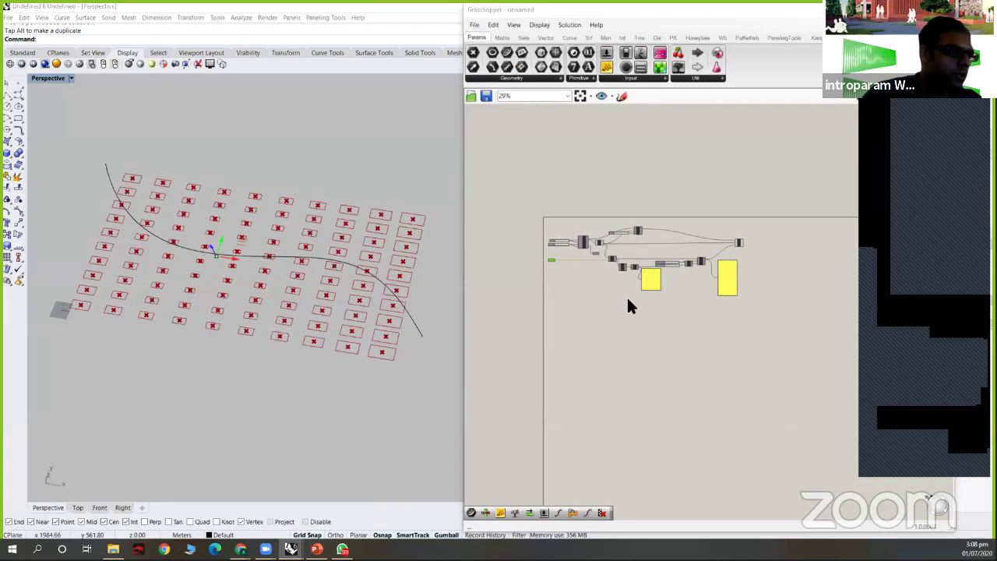
- Turn off the preview of all components in the point-attractor definition, leaving only the curve and base geometry displayed
scroll(638, 282, up, 2)
middle_click(652, 252)
click(576, 310)
right_drag(577, 310, 621, 255)
drag(481, 131, 489, 134)
drag(573, 148, 689, 150)
middle_click(685, 154)
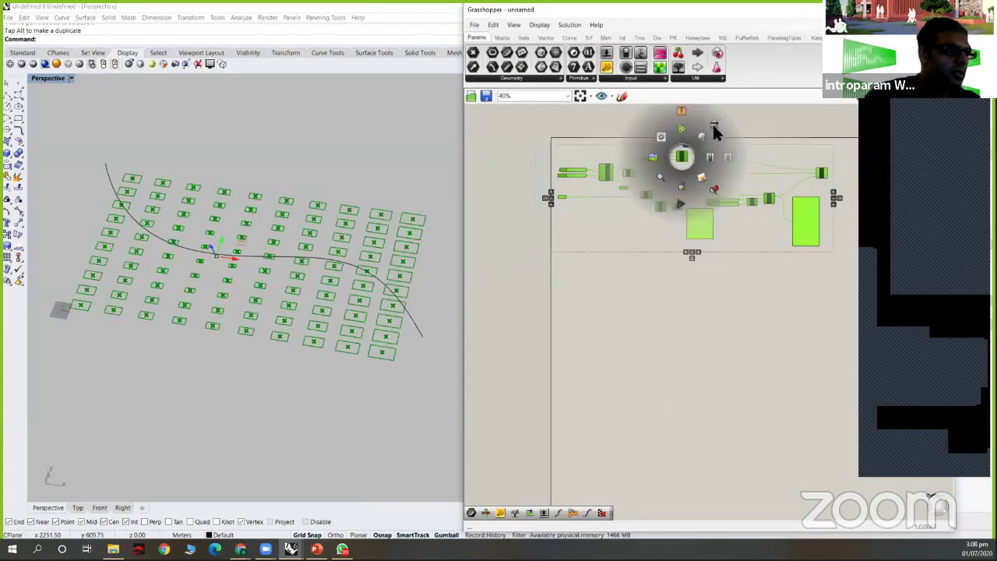
click(671, 355)
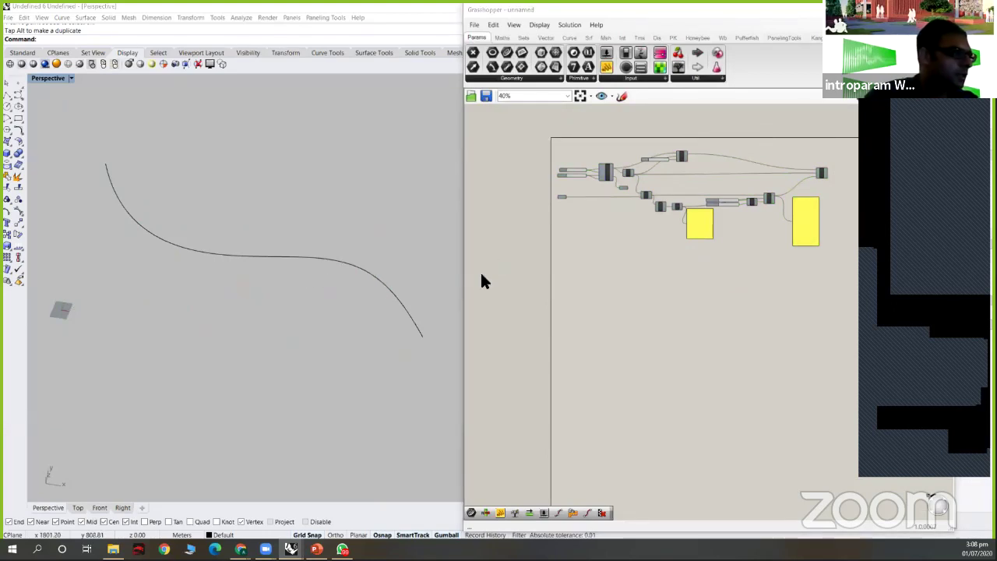
- Duplicate the rectangular grid component with its size and extent sliders below the definition and turn on the copy's preview
scroll(605, 234, up, 3)
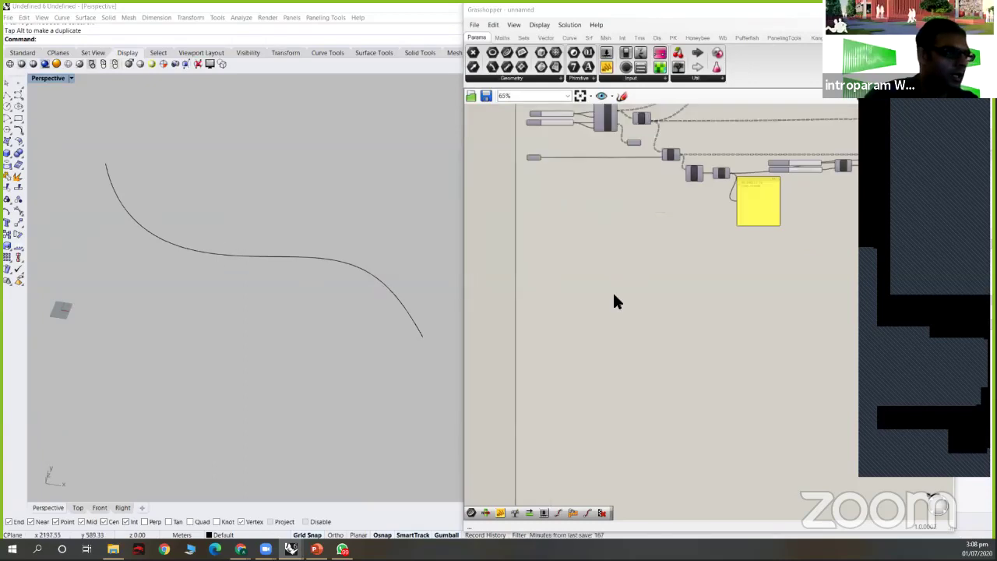
scroll(627, 192, up, 2)
click(601, 202)
shift+drag(522, 173, 578, 209)
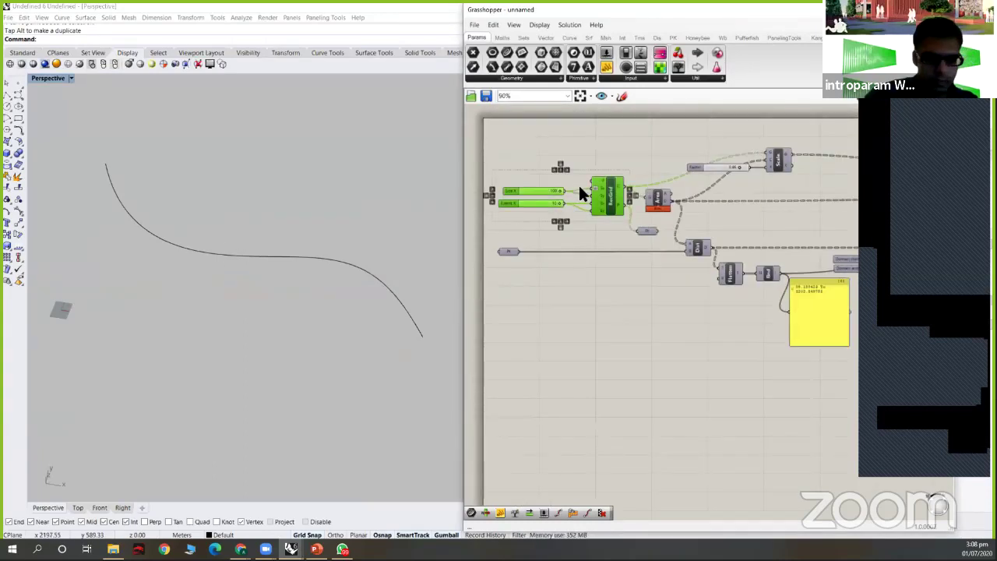
key(ctrl+c)
key(ctrl+v)
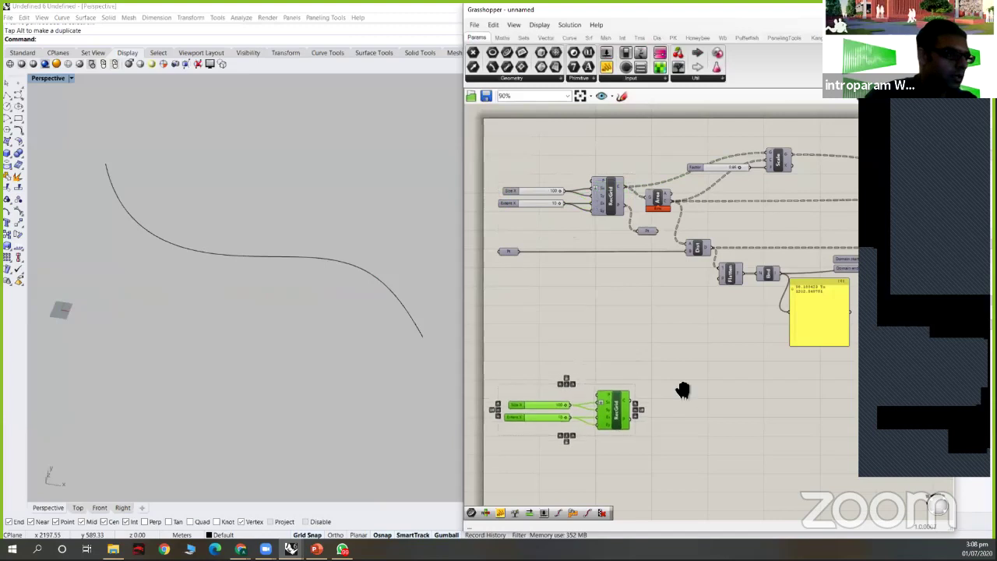
right_drag(634, 394, 640, 311)
middle_click(626, 336)
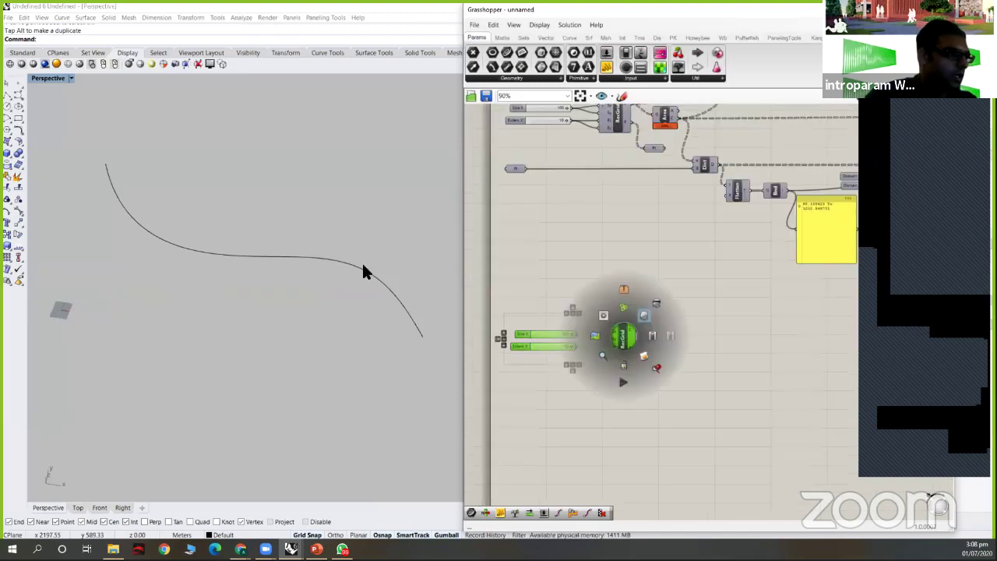
click(598, 316)
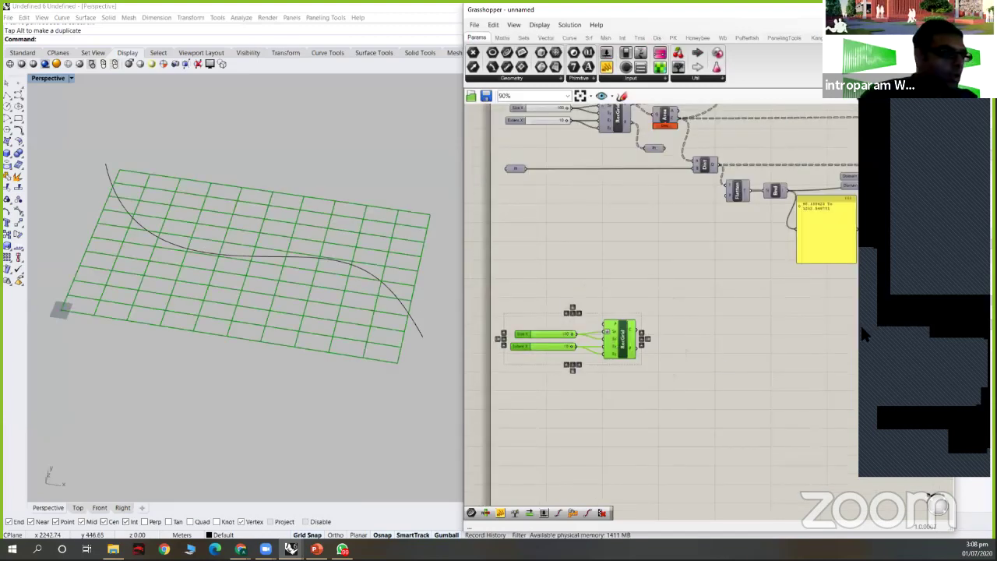
- Copy the Scale component with its Factor slider and place the copy next to the duplicated rectangular grid
scroll(725, 310, down, 2)
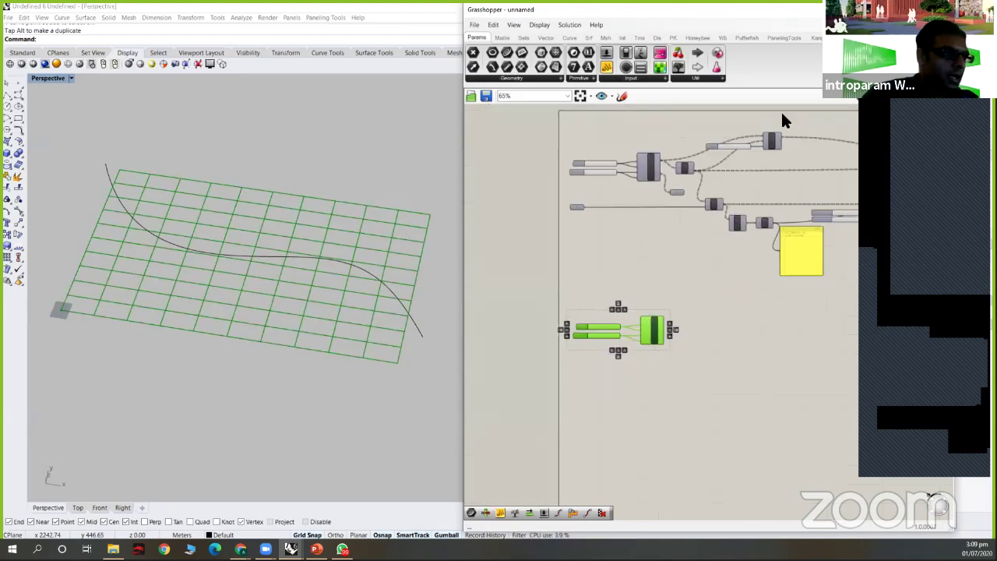
scroll(779, 116, up, 3)
drag(677, 187, 785, 142)
scroll(782, 167, down, 1)
key(ctrl+c)
key(ctrl+v)
drag(726, 412, 714, 433)
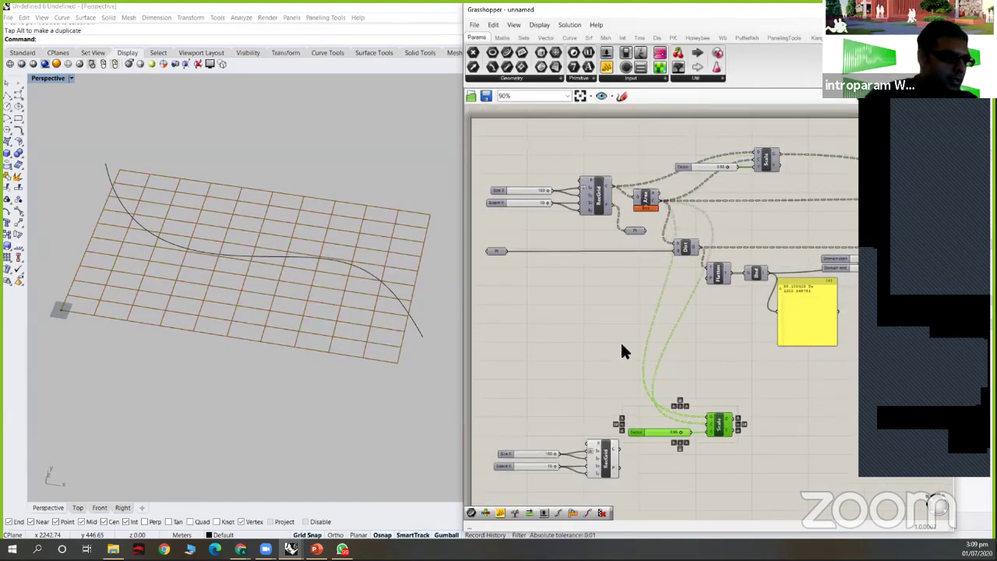
- Connect the duplicated grid's cells to the geometry input of the copied Scale component and space the components apart
scroll(628, 344, up, 2)
scroll(628, 344, down, 1)
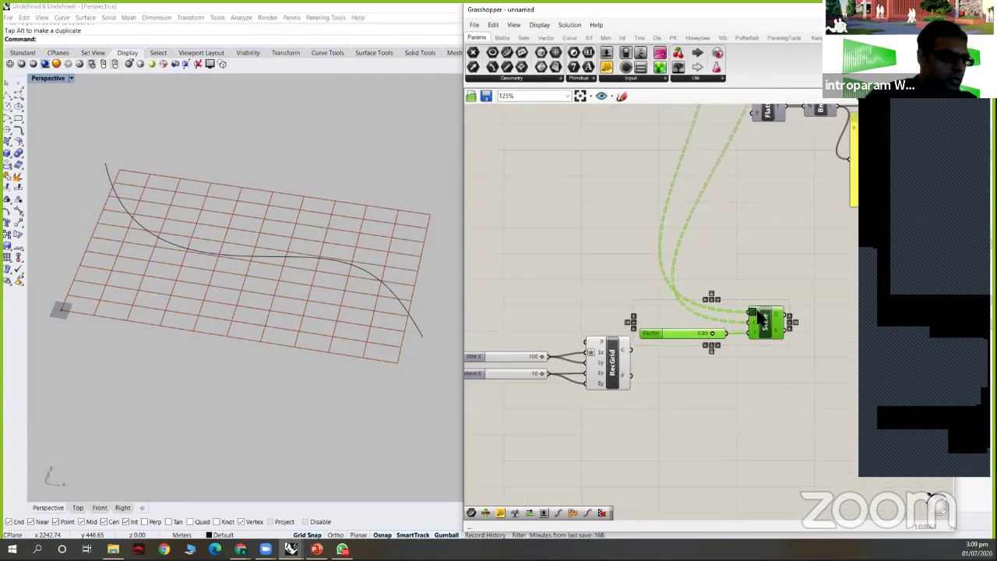
drag(637, 352, 749, 307)
drag(631, 350, 747, 314)
right_drag(676, 320, 582, 321)
drag(677, 362, 598, 311)
drag(670, 323, 762, 322)
- Add an Area component fed by the duplicated grid's cells and connect its centroid output to the Scale's center
double_click(612, 372)
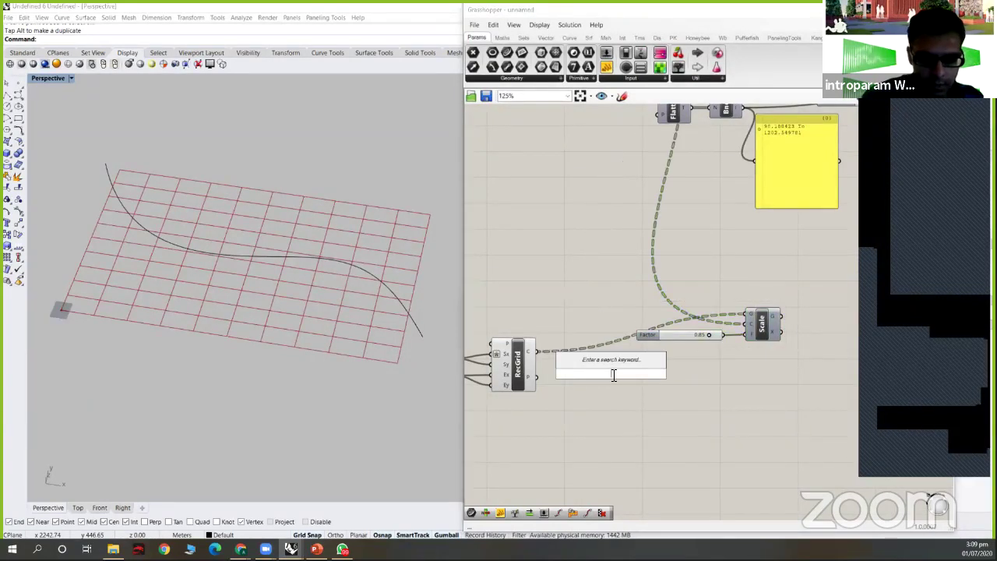
text(area)
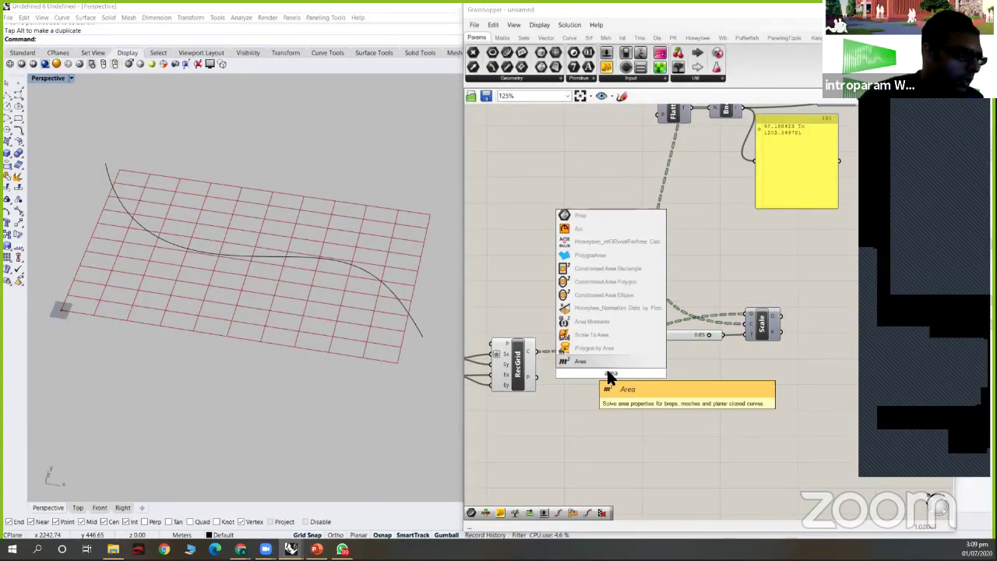
click(584, 361)
drag(573, 366, 536, 351)
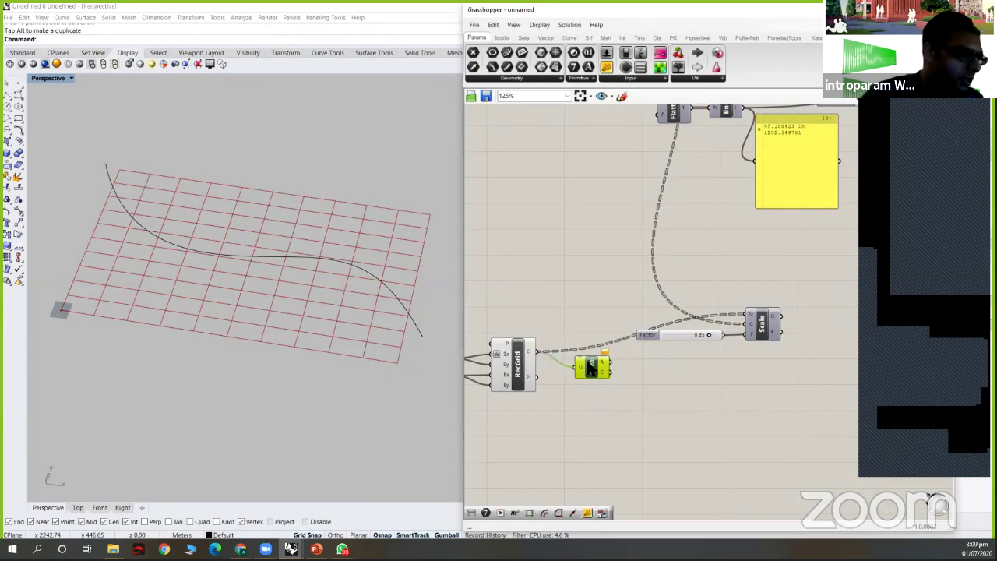
drag(611, 371, 738, 326)
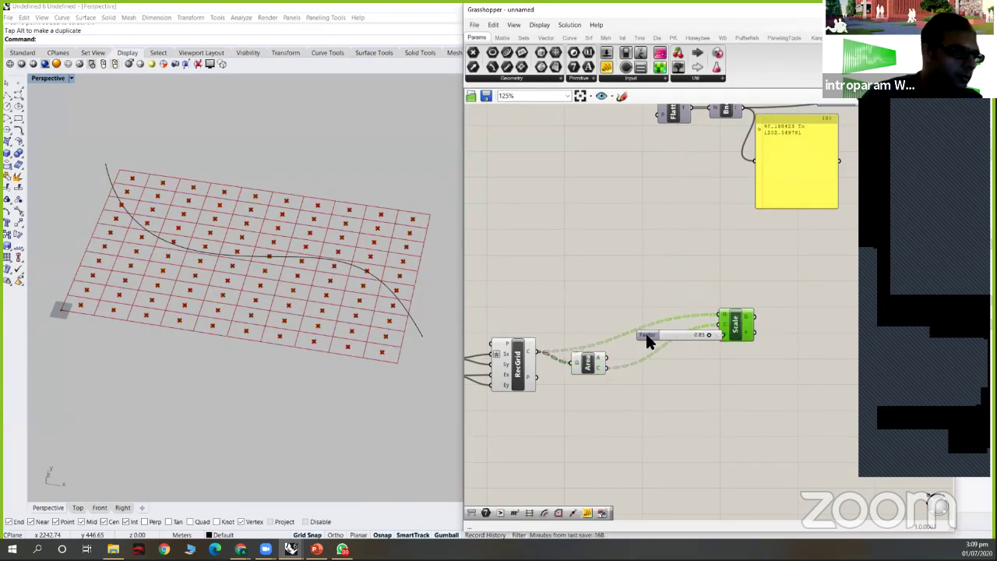
- Reposition the Factor slider between the grid and Scale components and turn on the preview of the copied Scale
drag(650, 333, 610, 329)
middle_click(735, 322)
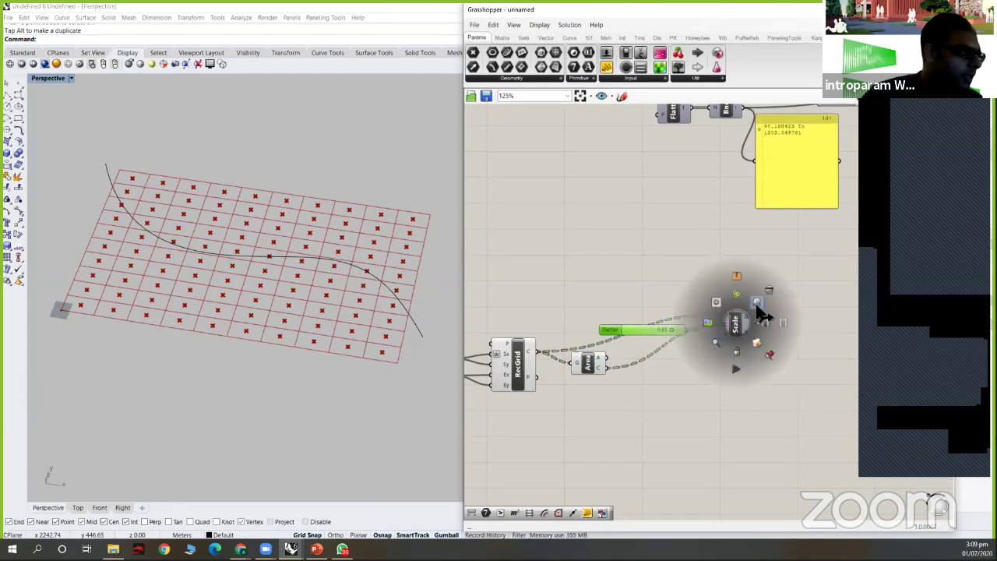
click(750, 359)
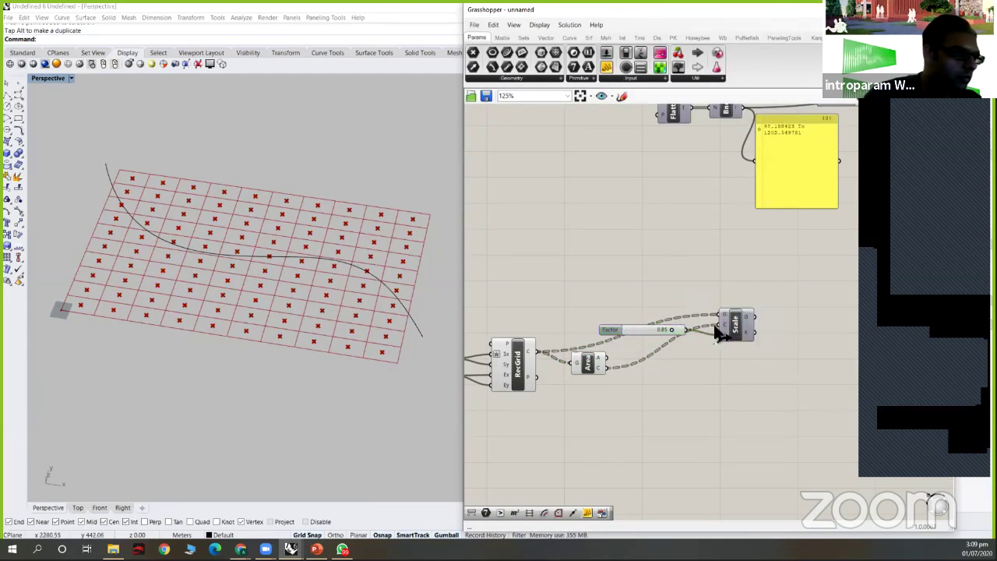
drag(630, 332, 626, 337)
middle_click(734, 320)
click(744, 319)
scroll(752, 304, up, 1)
middle_click(752, 302)
click(757, 300)
scroll(760, 301, down, 1)
right_drag(338, 281, 323, 251)
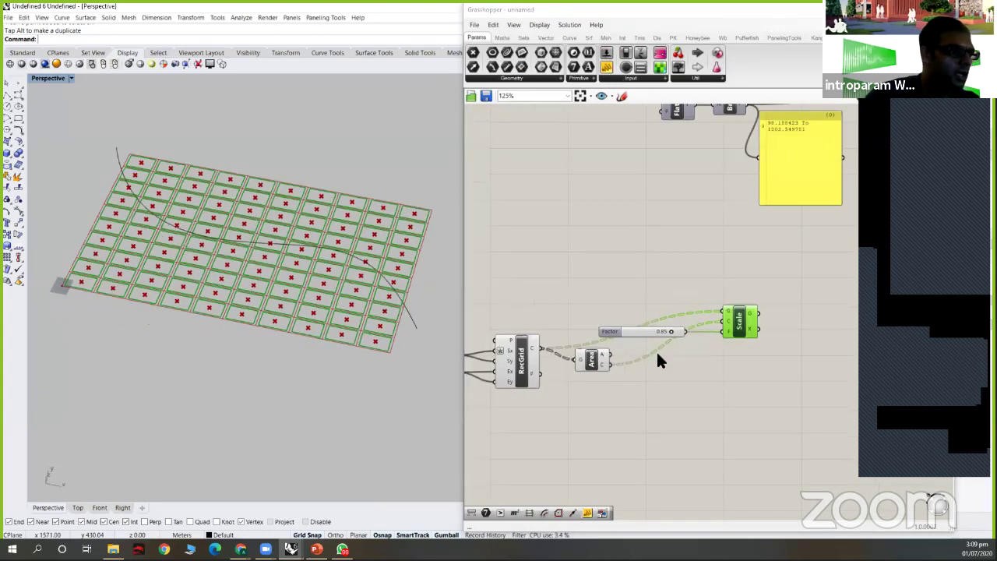
click(705, 362)
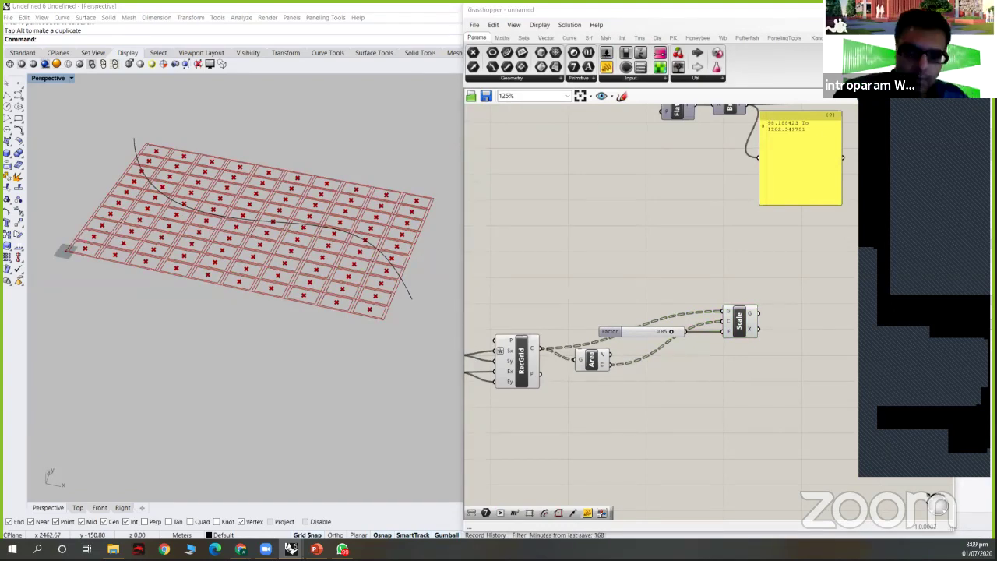
scroll(577, 381, down, 3)
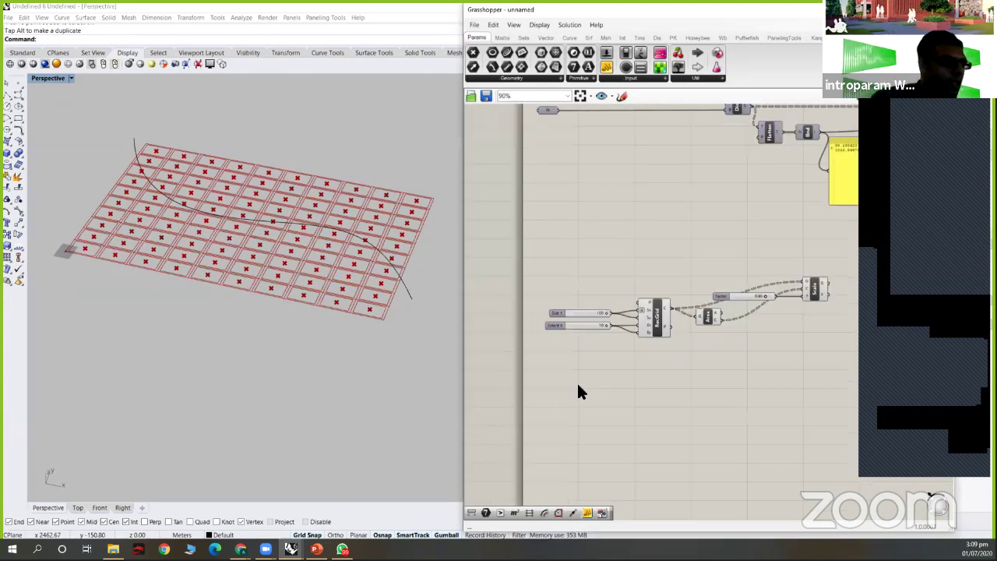
- Add a Curve parameter below the duplicated grid's sliders and reference the freeform curve crossing the grid in the Rhino model
double_click(583, 386)
text(curve)
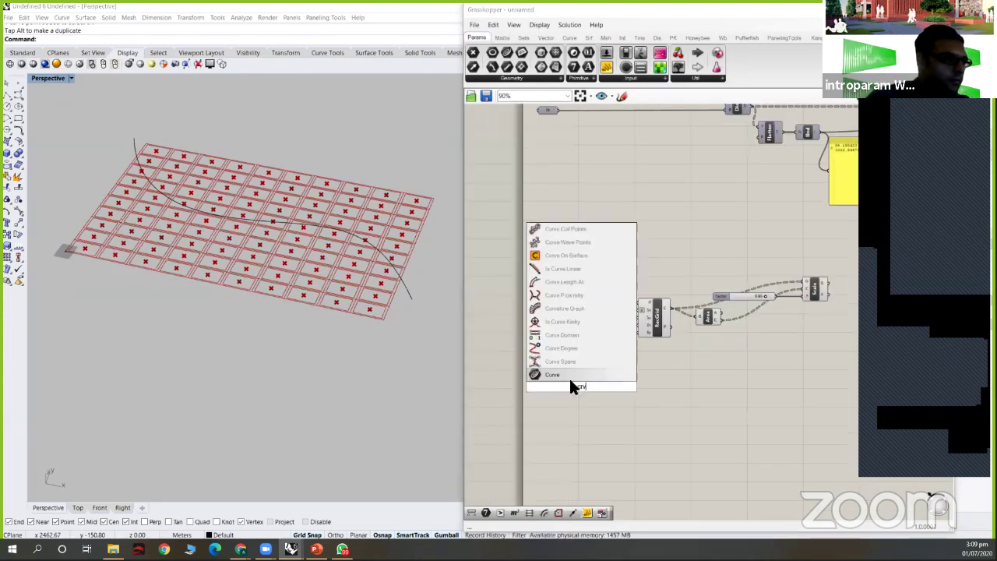
click(555, 370)
scroll(631, 413, up, 3)
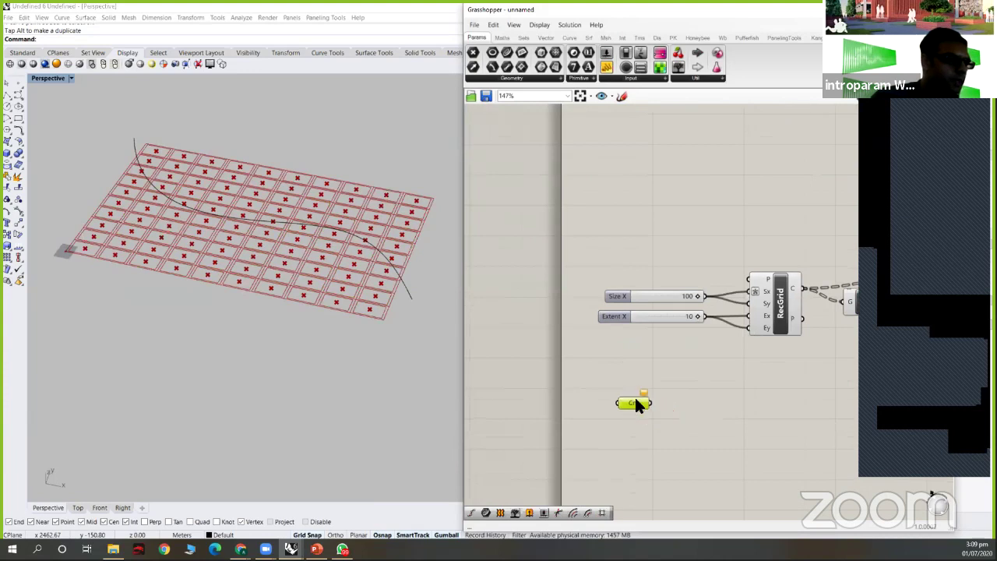
right_click(654, 416)
click(664, 459)
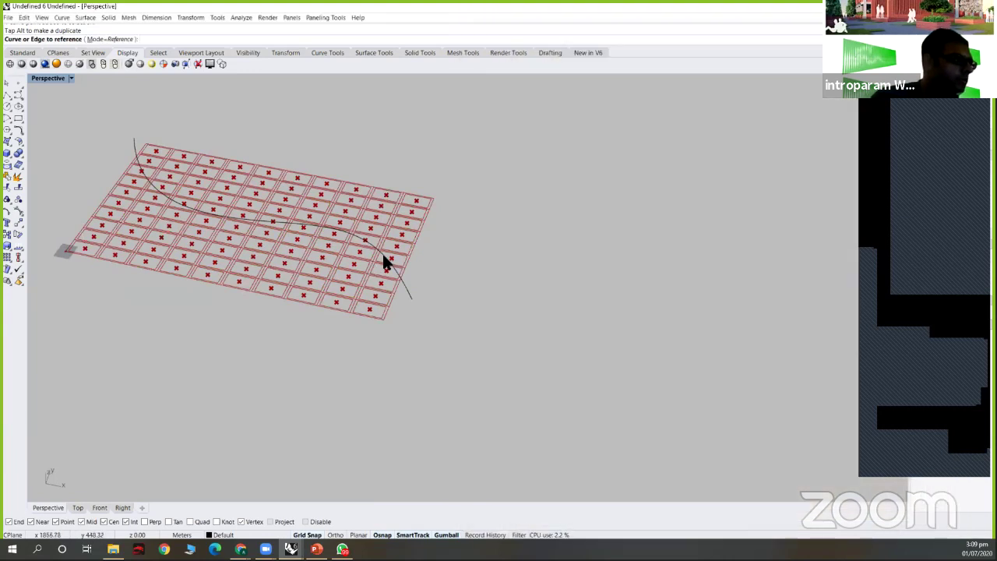
click(384, 260)
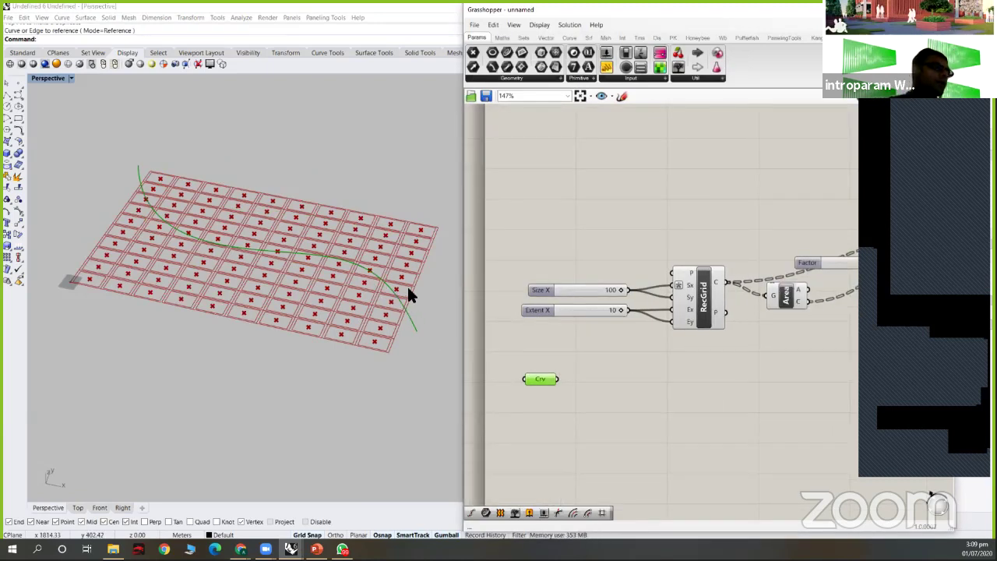
scroll(394, 295, up, 2)
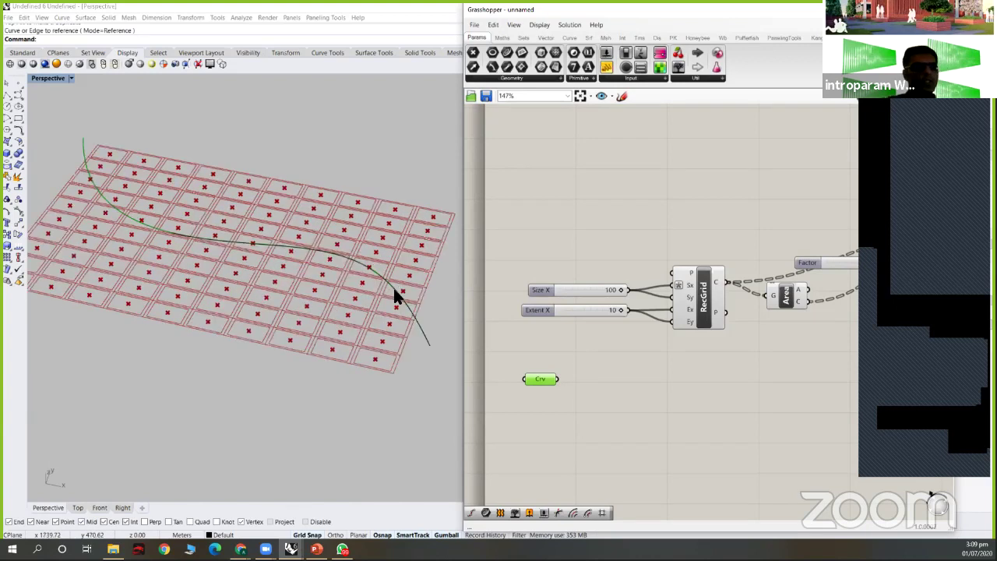
right_drag(361, 223, 318, 254)
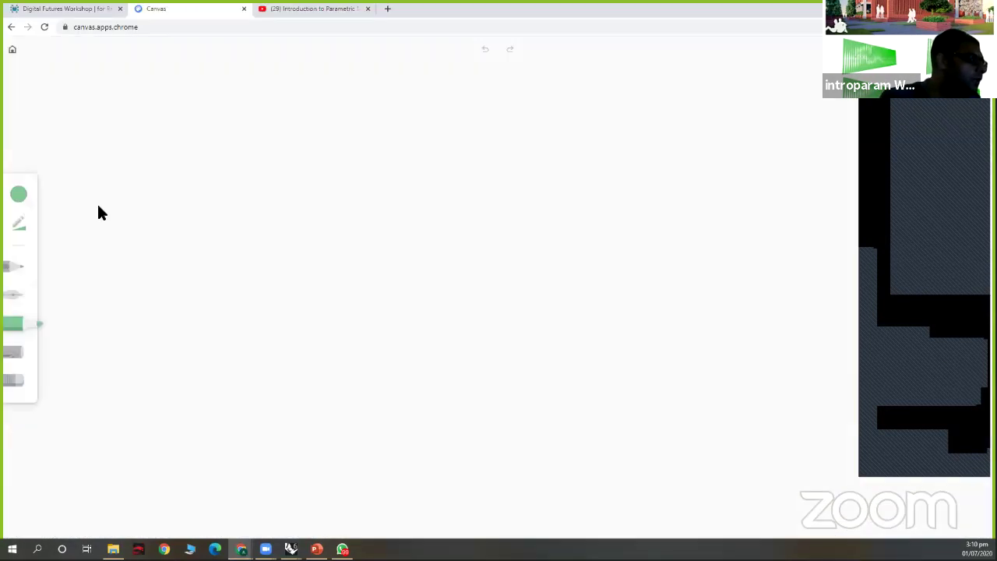
- In the Canvas drawing app, reduce the marker size and draw a thick green wavy curve across the page
click(21, 196)
click(18, 223)
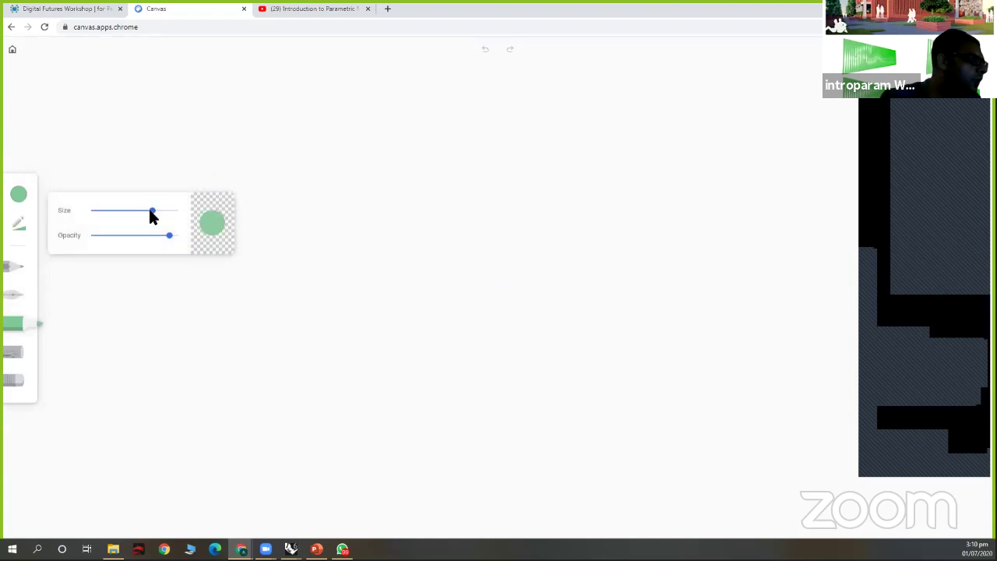
click(106, 211)
mouse_move(218, 385)
mouse_down()
mouse_move(557, 312)
mouse_move(774, 309)
mouse_move(794, 222)
mouse_up()
mouse_move(759, 328)
mouse_down()
mouse_move(699, 348)
mouse_move(579, 319)
mouse_move(483, 263)
mouse_move(446, 256)
mouse_up()
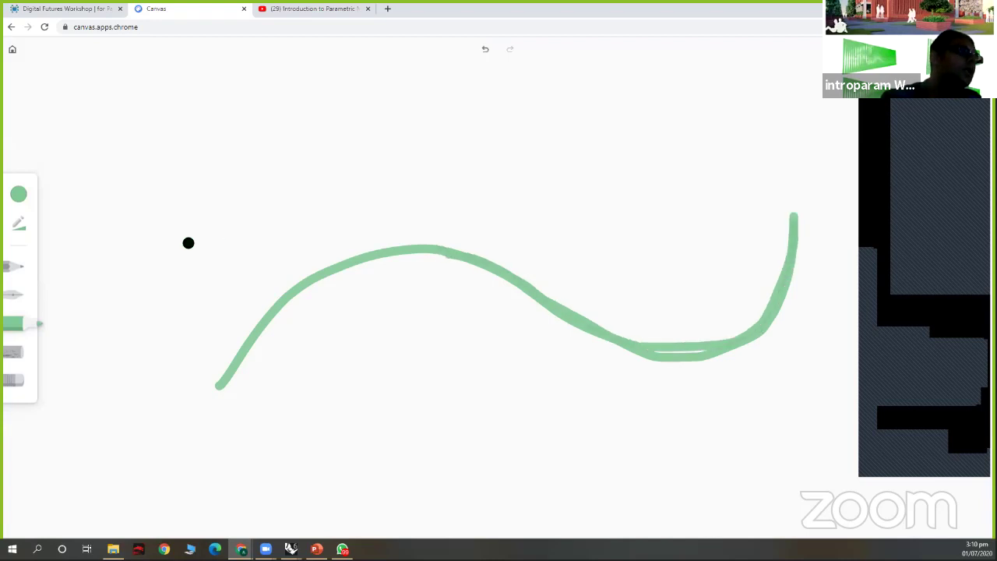
- Switch the marker to light red and place six dots scattered above and below the green curve
click(22, 198)
click(70, 246)
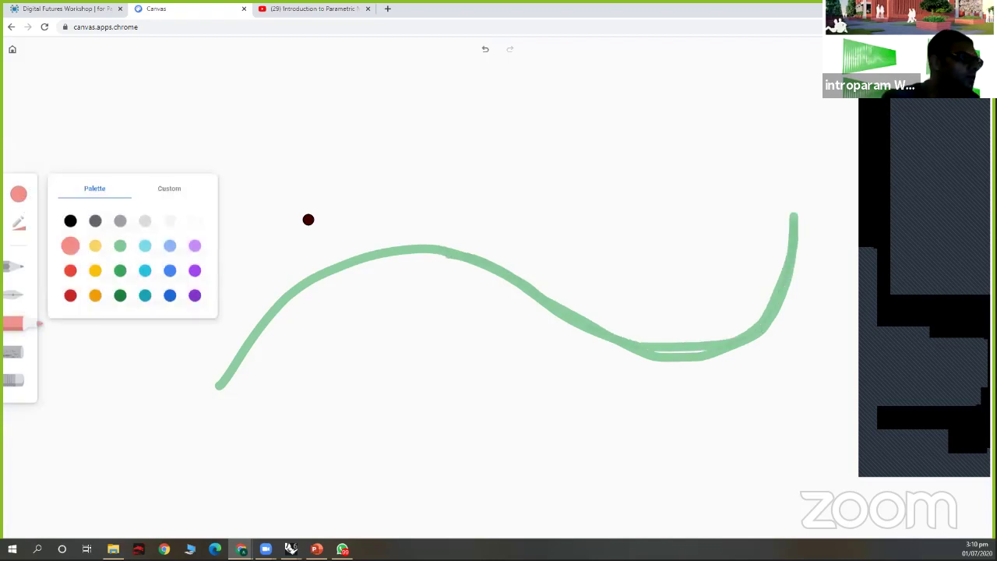
click(286, 164)
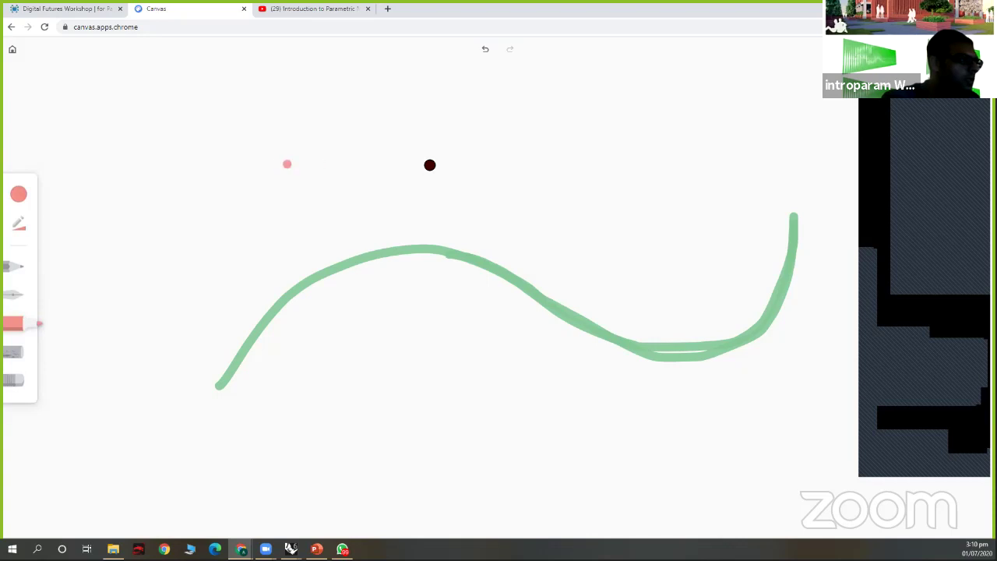
click(394, 70)
click(644, 280)
click(414, 398)
click(628, 471)
click(271, 392)
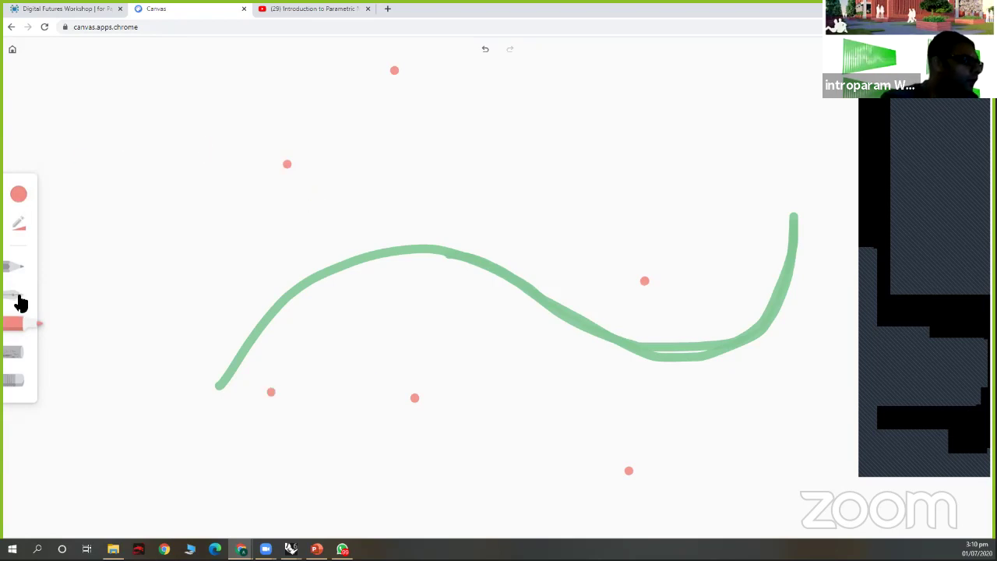
- With a black pen, label the six dots A, B, C, D, E and F
click(17, 295)
click(19, 194)
click(70, 221)
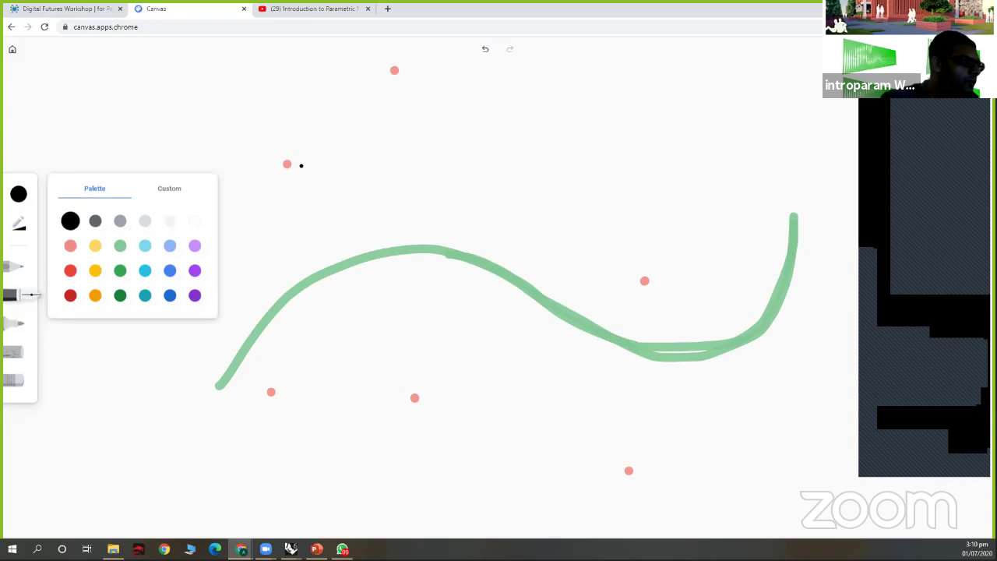
drag(270, 134, 288, 134)
mouse_move(373, 45)
mouse_down()
mouse_move(396, 46)
mouse_move(376, 62)
mouse_up()
drag(670, 244, 672, 256)
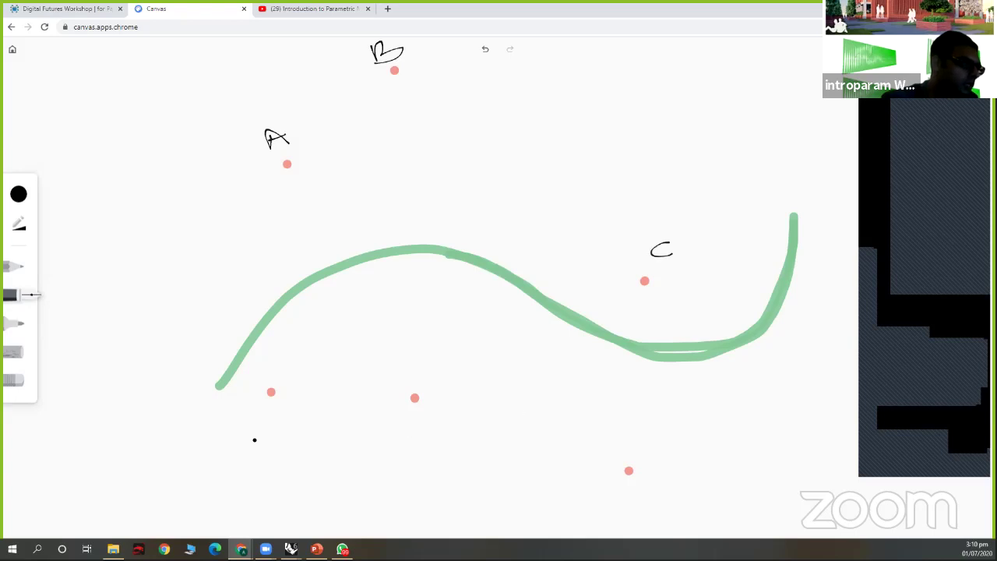
drag(261, 419, 260, 412)
drag(446, 421, 451, 441)
mouse_move(645, 479)
mouse_down()
mouse_move(653, 504)
mouse_move(659, 477)
mouse_move(686, 481)
mouse_up()
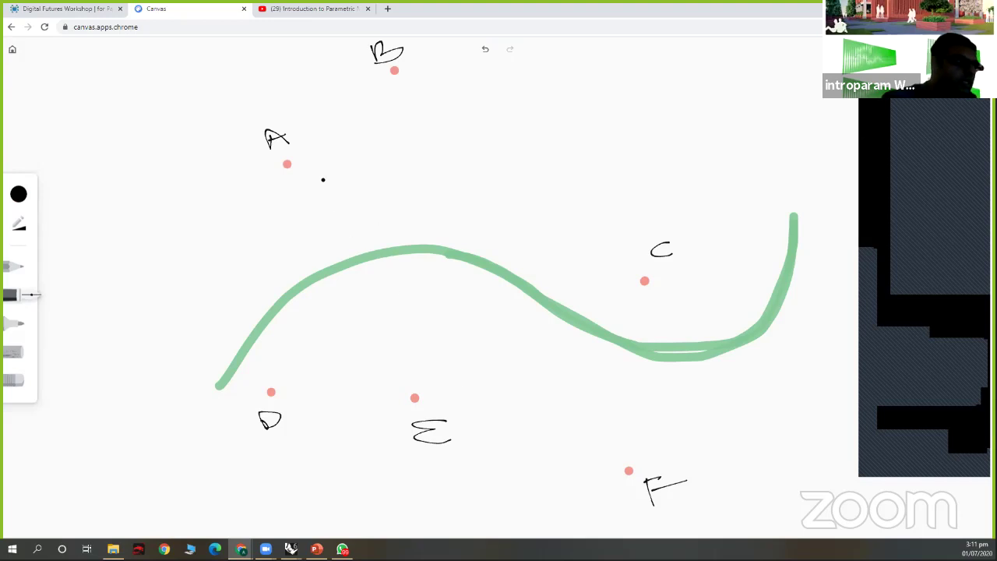
- Draw a perpendicular line from dot A to the green curve, mark its right angle and write 90° beside it
mouse_move(287, 165)
mouse_down()
mouse_move(333, 267)
mouse_move(344, 252)
mouse_move(334, 267)
mouse_up()
click(340, 260)
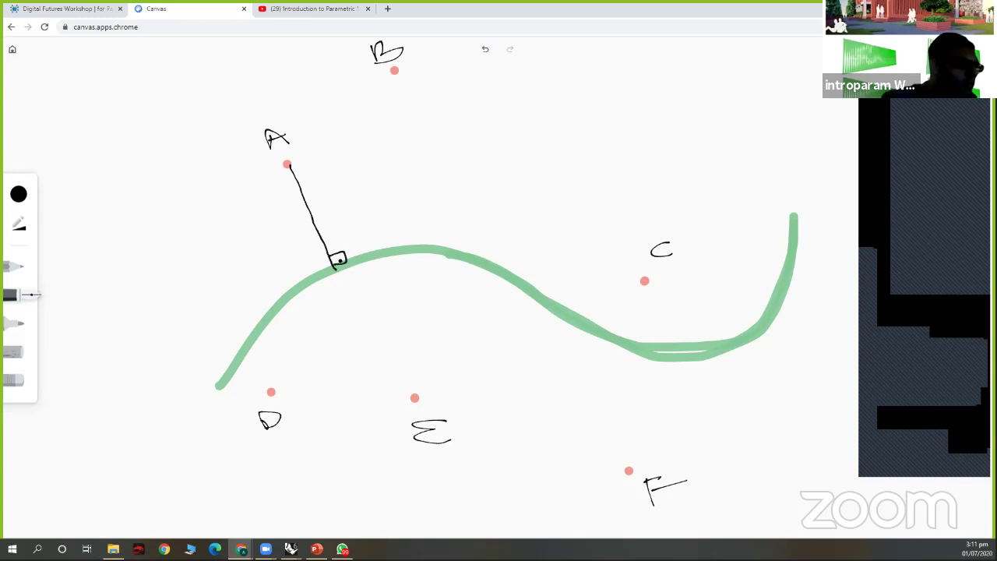
mouse_move(338, 223)
mouse_down()
mouse_move(343, 240)
mouse_move(351, 222)
mouse_up()
drag(355, 188, 357, 208)
- Draw a long slanted line and a short direct line from B to the curve, plus short lines from C and F
mouse_move(396, 71)
mouse_down()
mouse_move(553, 196)
mouse_move(696, 342)
mouse_up()
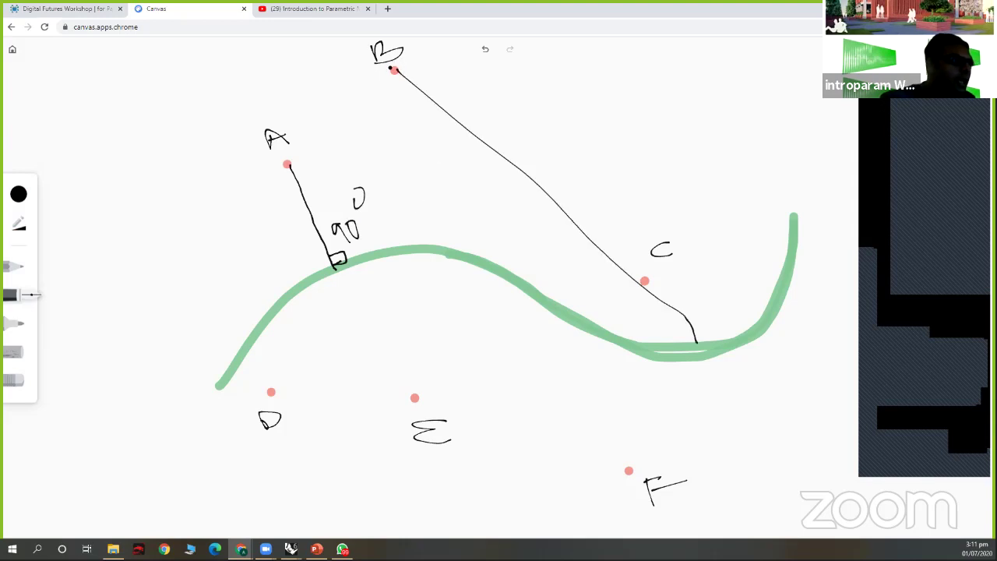
mouse_move(396, 70)
mouse_down()
mouse_move(412, 250)
mouse_move(392, 70)
mouse_up()
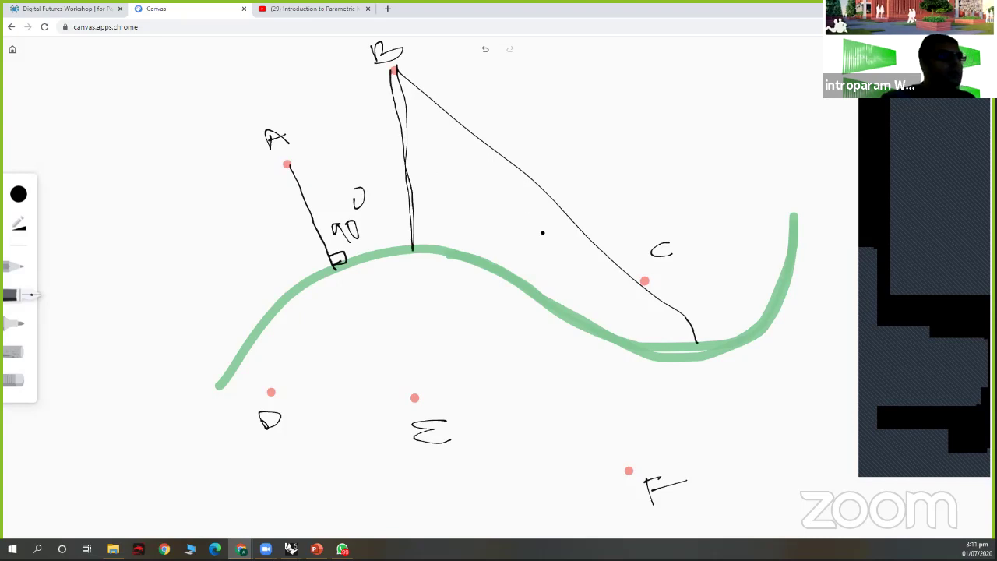
drag(645, 280, 635, 381)
drag(629, 471, 661, 347)
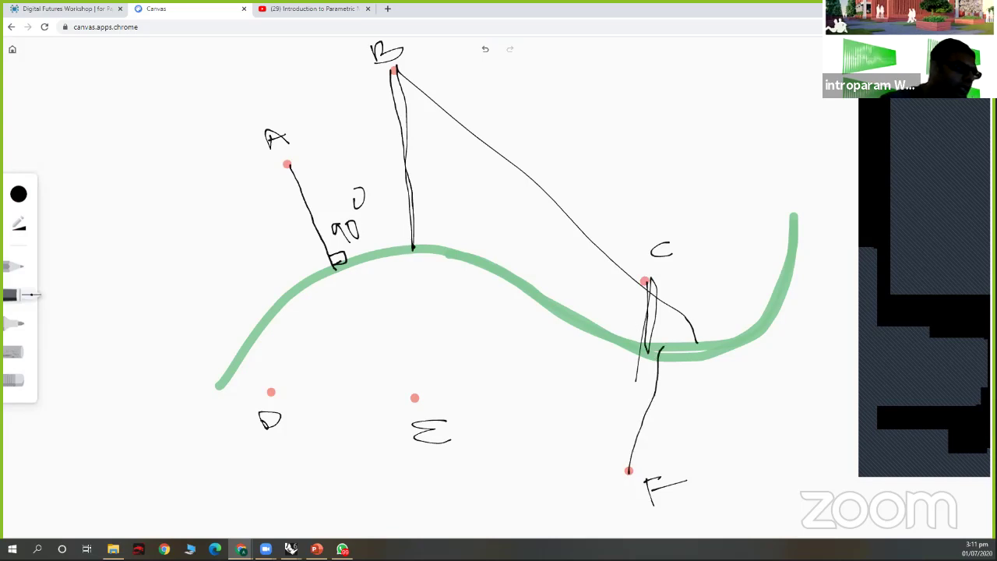
- Circle the points where the lines from A and B meet the curve and label them A' and B'
mouse_move(425, 253)
mouse_down()
mouse_move(405, 248)
mouse_move(420, 258)
mouse_move(418, 244)
mouse_up()
mouse_move(335, 274)
mouse_down()
mouse_move(330, 262)
mouse_move(344, 321)
mouse_move(366, 307)
mouse_move(362, 293)
mouse_up()
drag(418, 282, 418, 310)
drag(450, 268, 443, 289)
- Mark the closest points of A, B, C and F on the green curve with light red marker dots
click(18, 194)
click(70, 246)
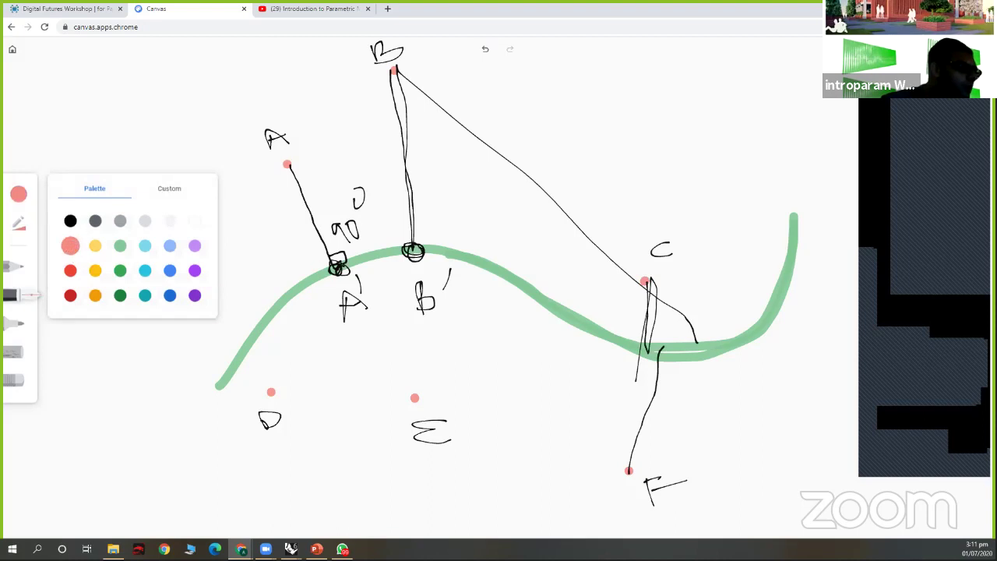
click(19, 326)
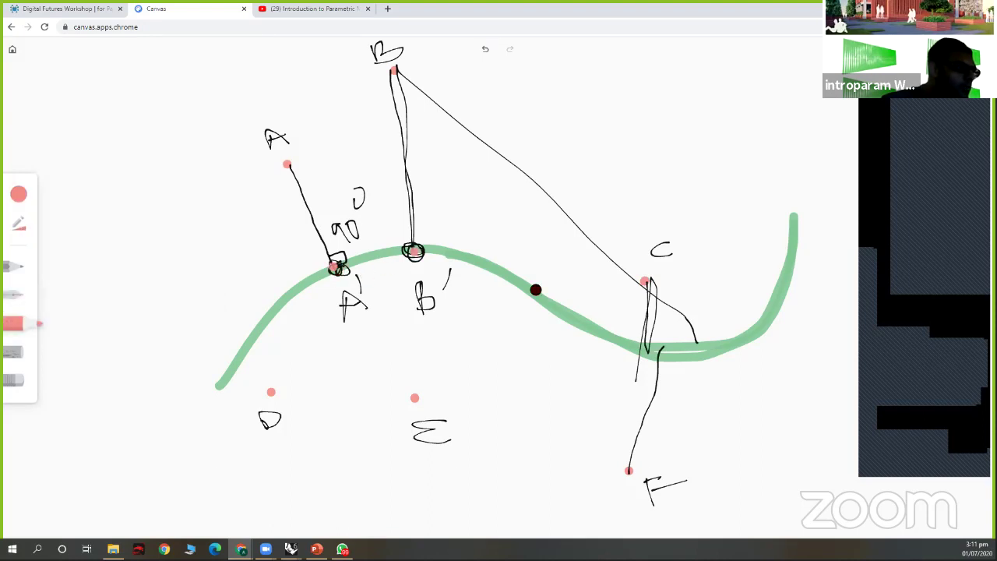
click(637, 350)
click(658, 355)
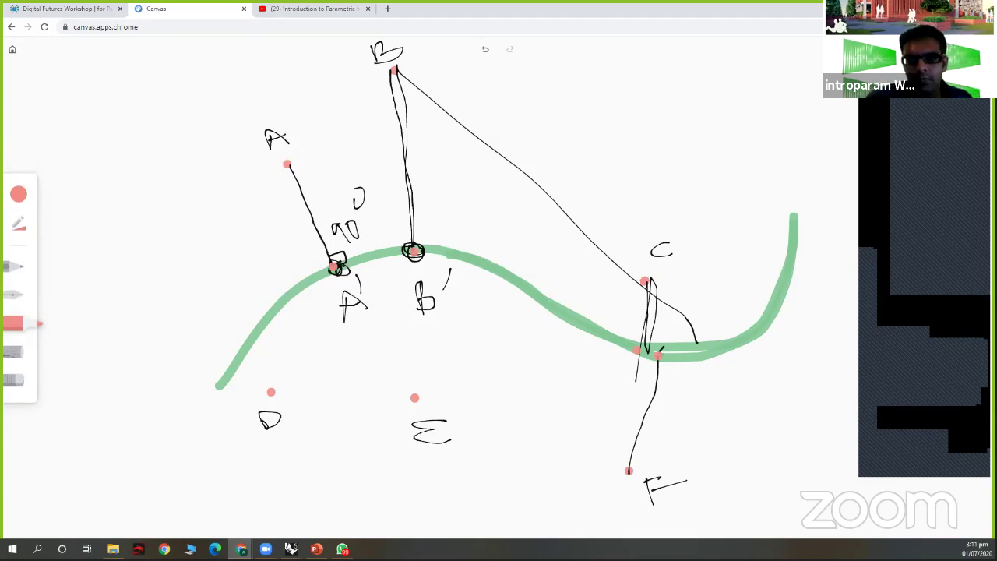
- Switch back to Grasshopper, add a Curve Closest Point component and connect the Curve parameter to its curve input
key(alt+Tab)
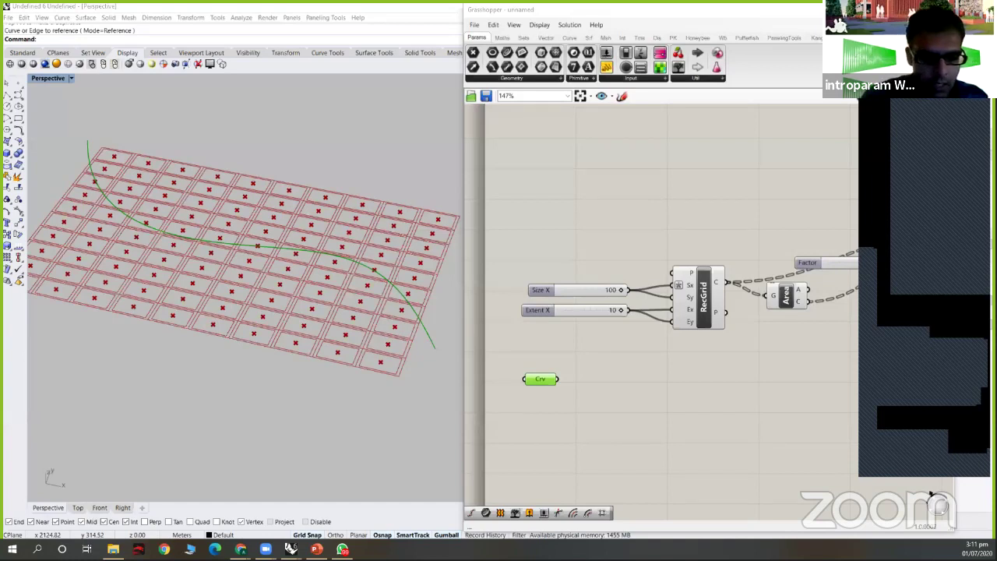
double_click(671, 387)
text(curve closes)
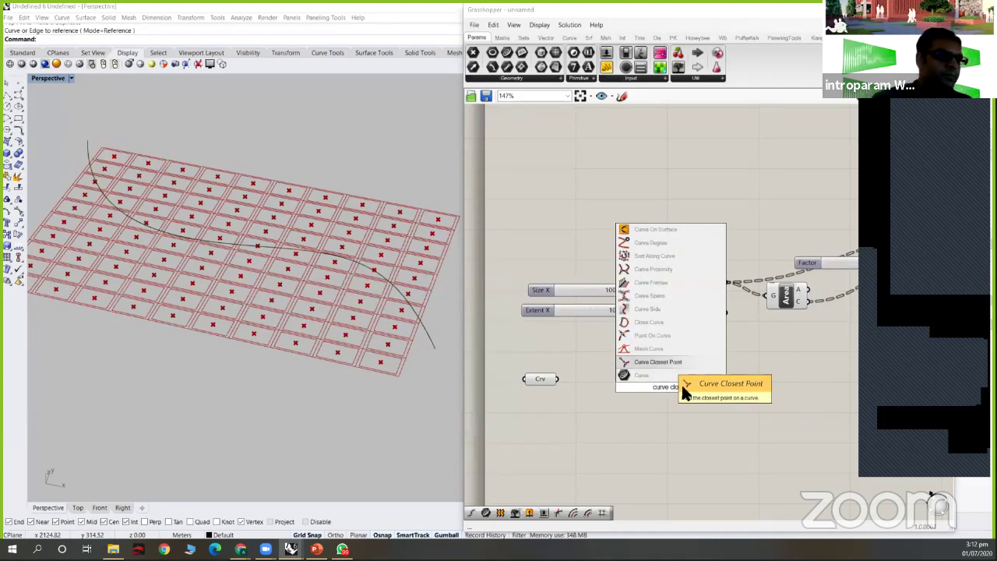
click(683, 387)
drag(713, 390, 745, 383)
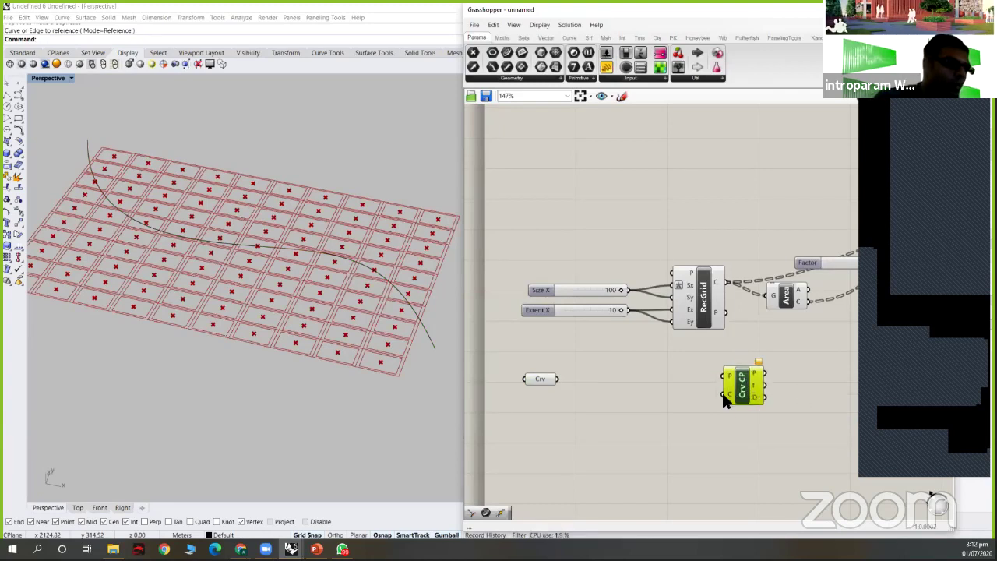
drag(557, 379, 822, 394)
- Connect the Area component's centroid output to the point input of Curve Closest Point
scroll(709, 330, down, 3)
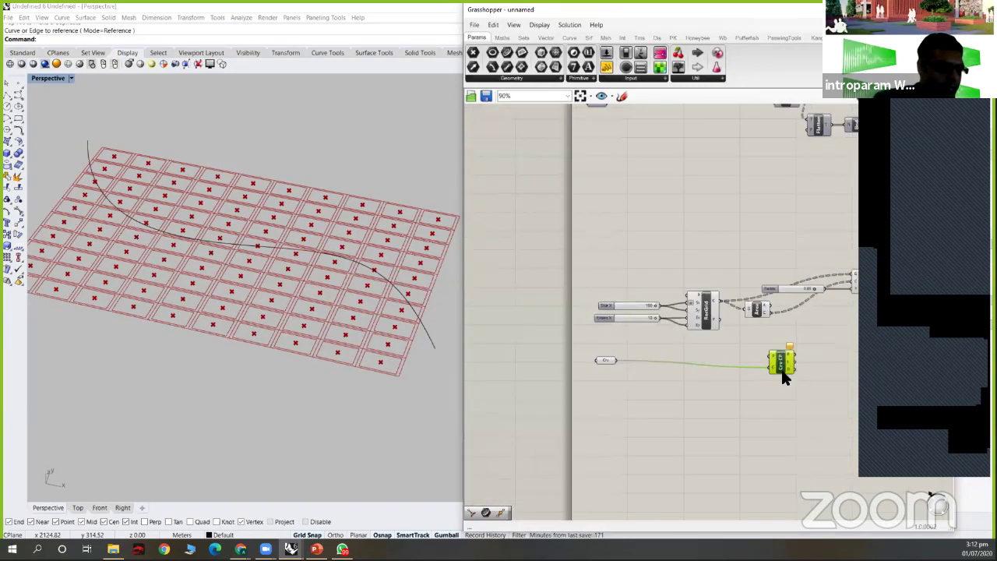
scroll(785, 377, up, 3)
drag(759, 303, 774, 376)
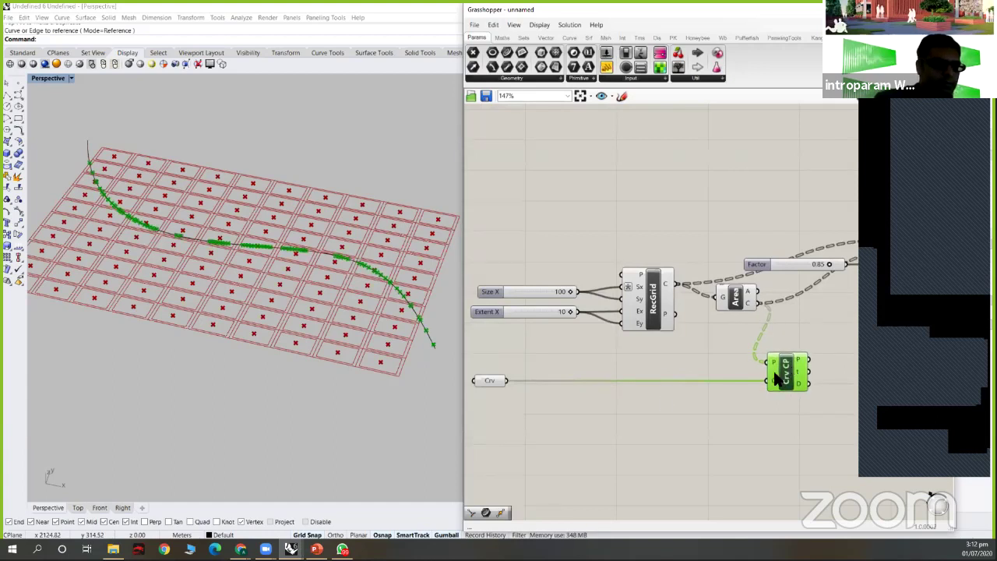
scroll(737, 335, down, 2)
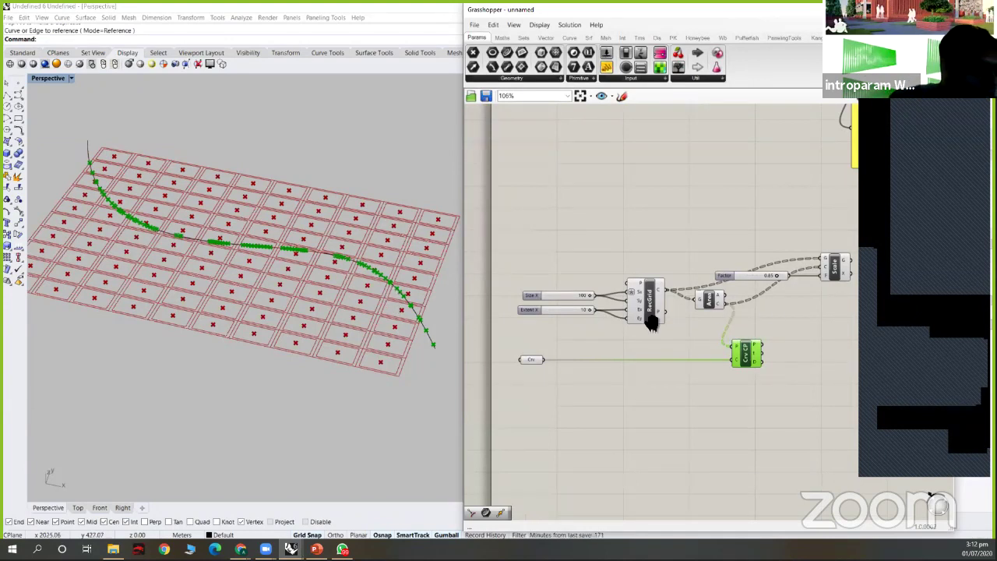
scroll(437, 299, up, 5)
right_drag(801, 318, 686, 332)
double_click(686, 331)
text(line)
key(Return)
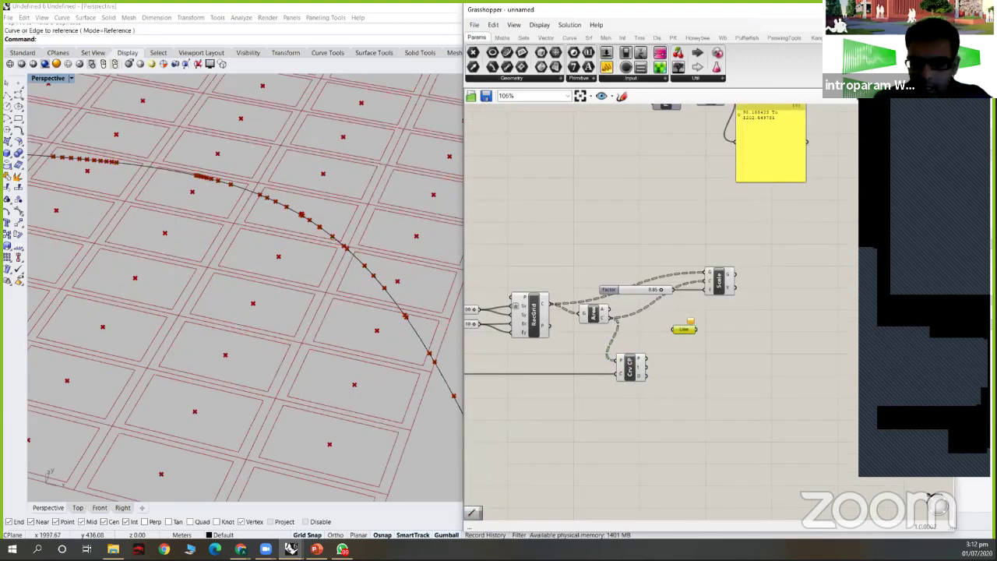
key(Delete)
- Add a Line component with start and end point inputs and place it near the Curve Closest Point component
double_click(684, 329)
text(line)
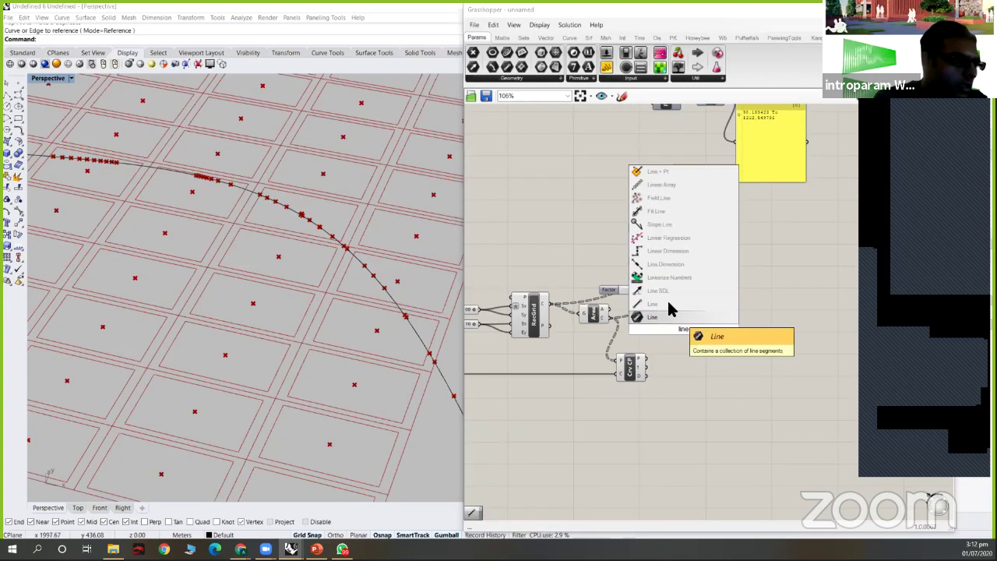
click(668, 317)
scroll(676, 332, up, 3)
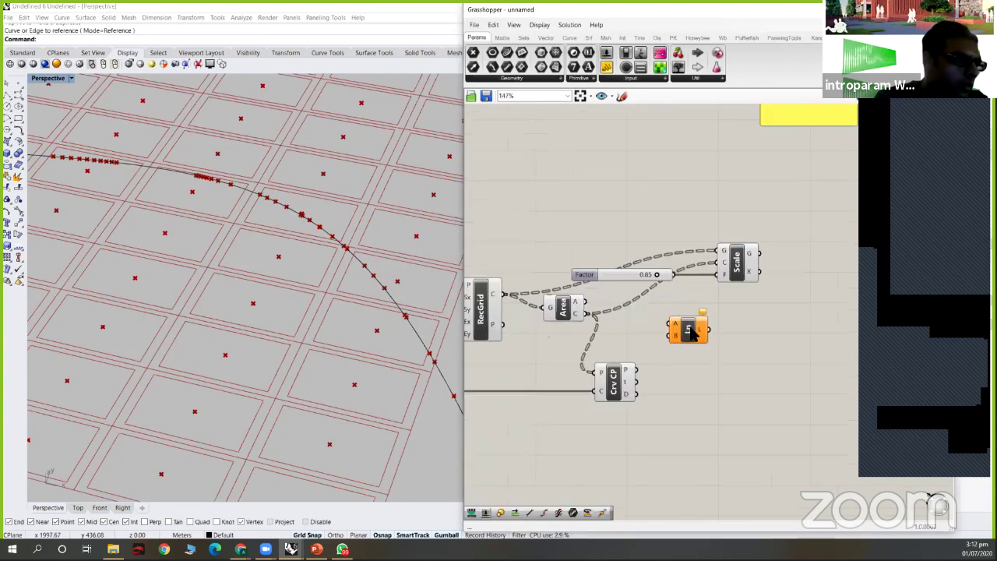
drag(675, 330, 660, 331)
- Connect the Area centroids to the Line's start input and the closest points on the curve to its end input
right_drag(646, 354, 699, 352)
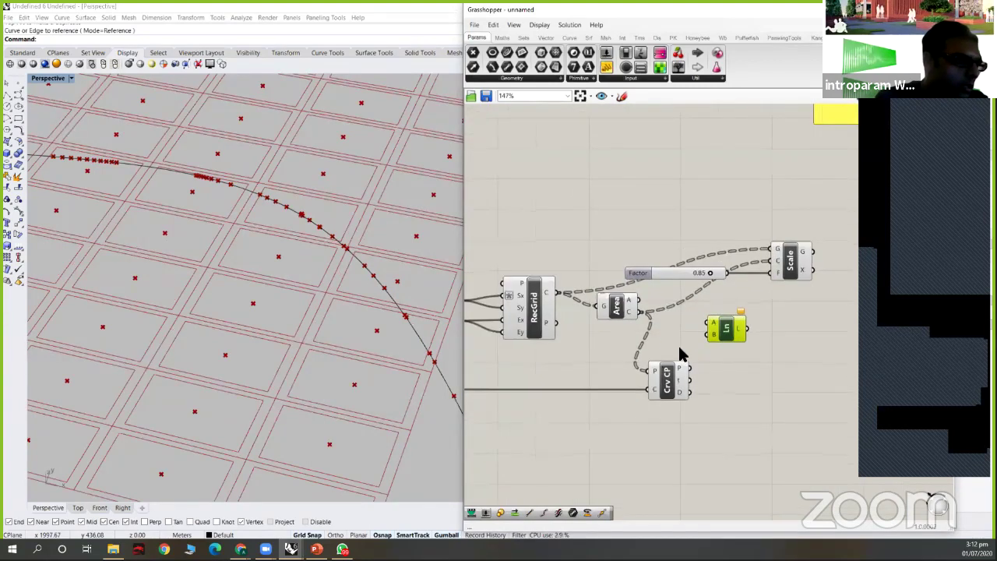
scroll(684, 362, down, 2)
scroll(667, 320, up, 2)
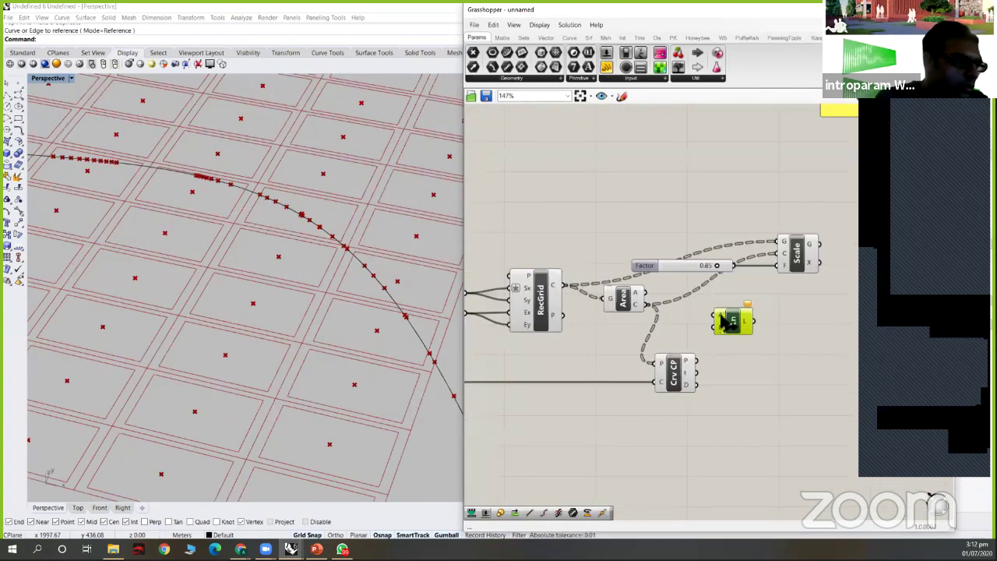
drag(646, 304, 713, 316)
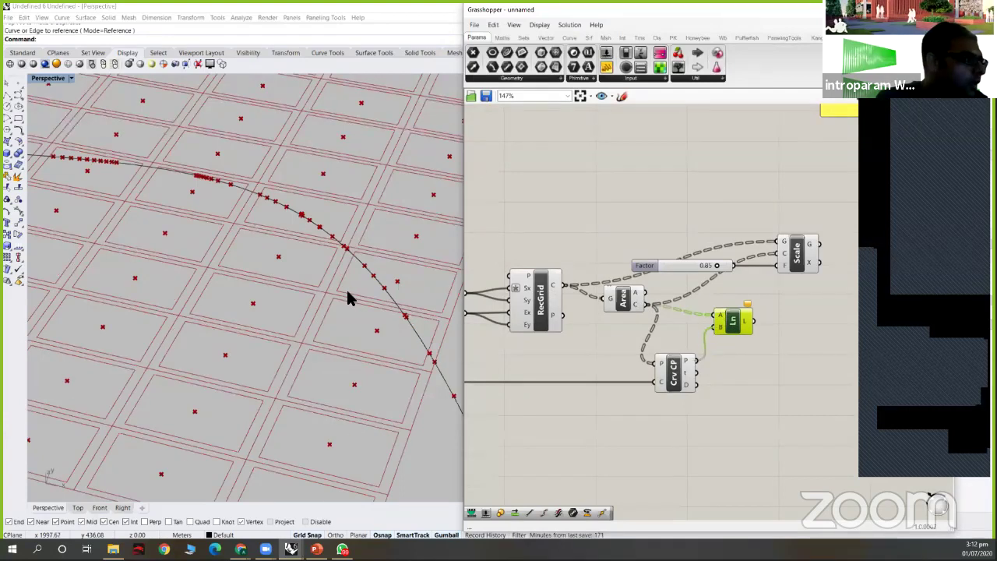
right_drag(268, 303, 252, 327)
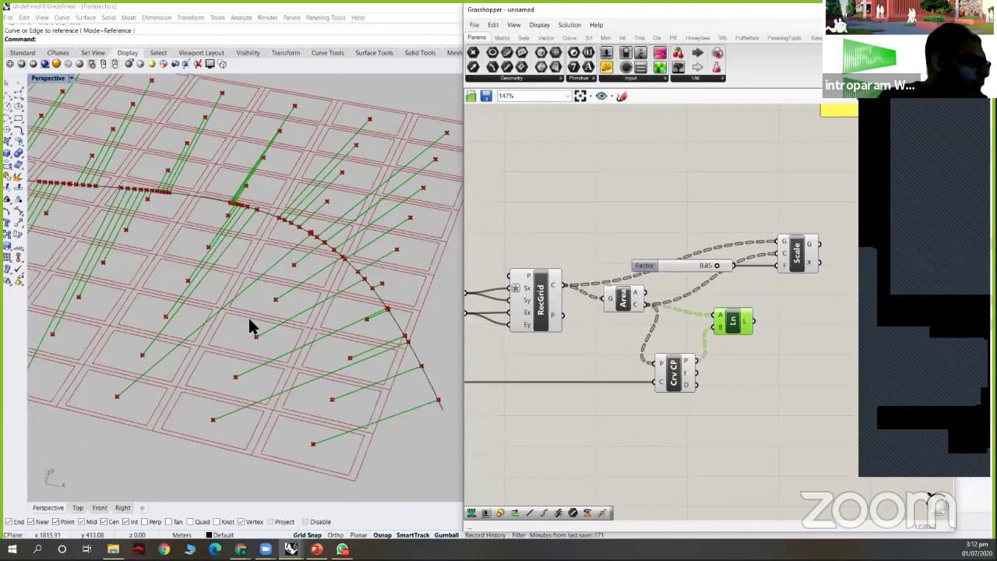
right_drag(305, 310, 318, 304)
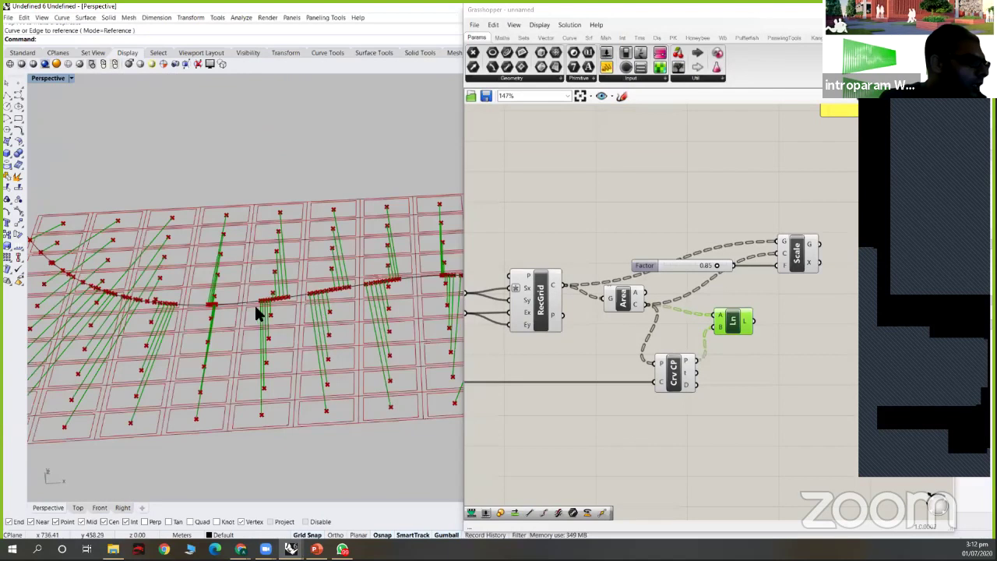
- Inspect the lines joining the cell centroids to the curve, then turn off the Line component's preview
scroll(187, 306, up, 2)
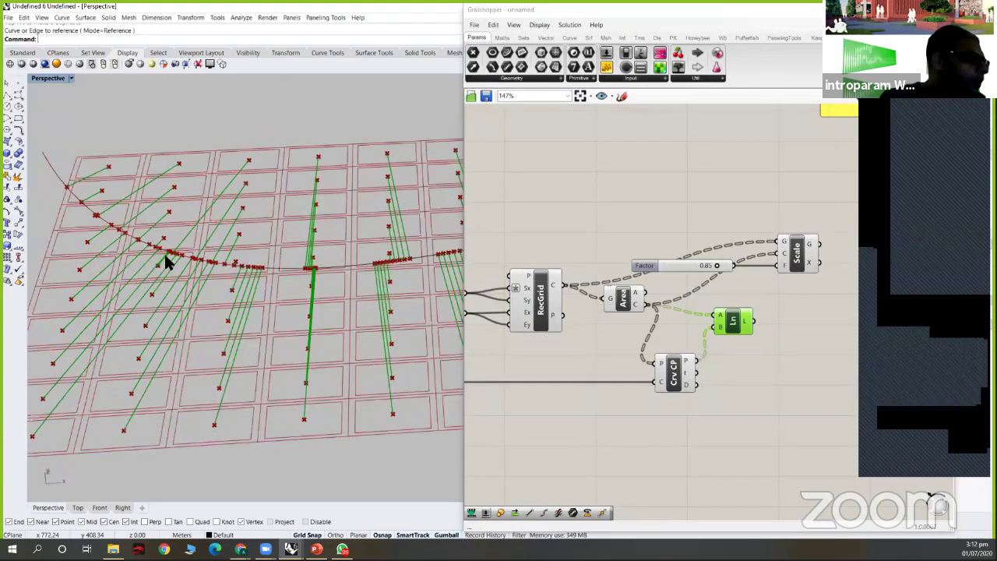
right_drag(143, 263, 220, 260)
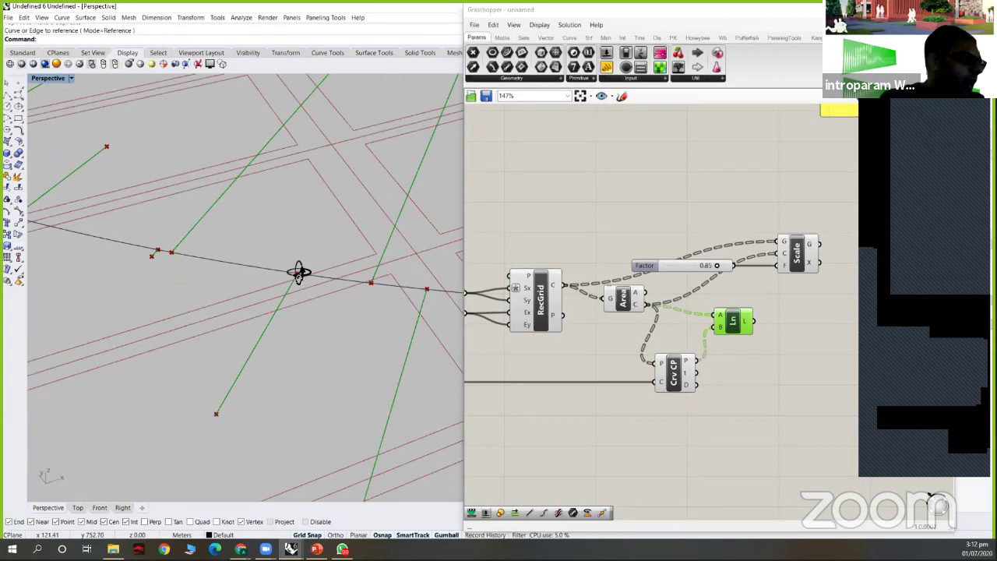
scroll(329, 279, down, 5)
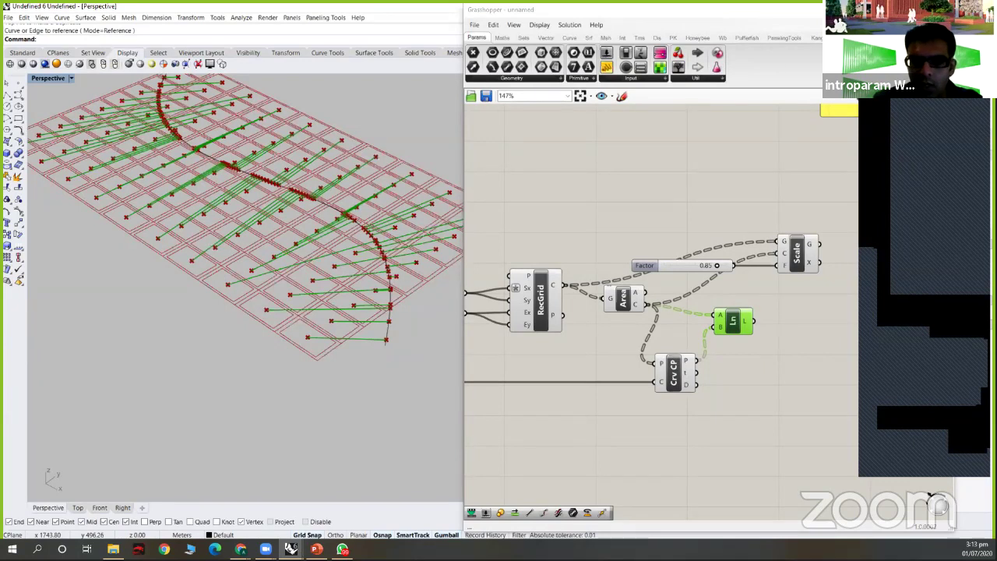
middle_click(739, 311)
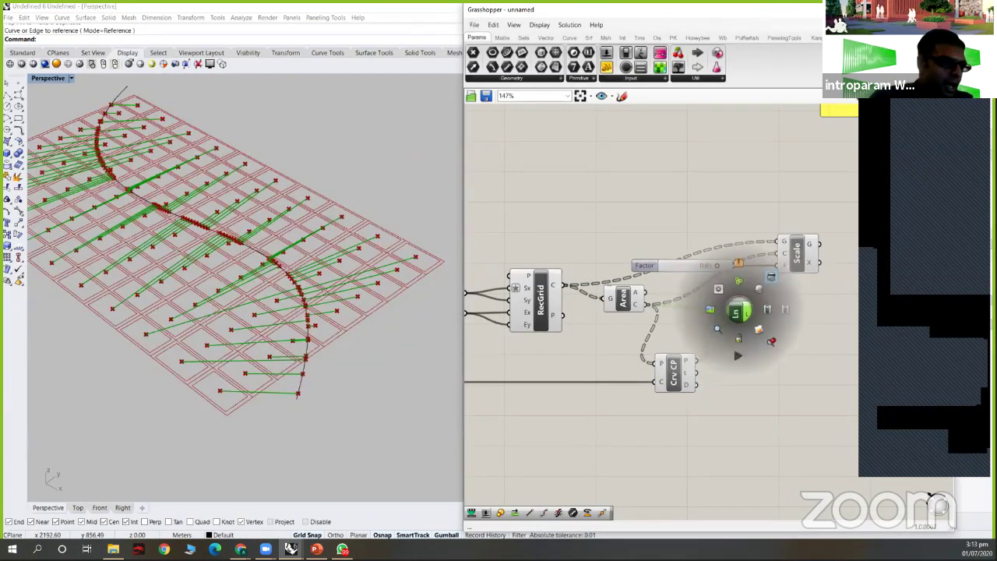
click(772, 277)
- Connect an enlarged panel to Curve Closest Point's distance output to read the values, and remove the panel
scroll(682, 381, up, 2)
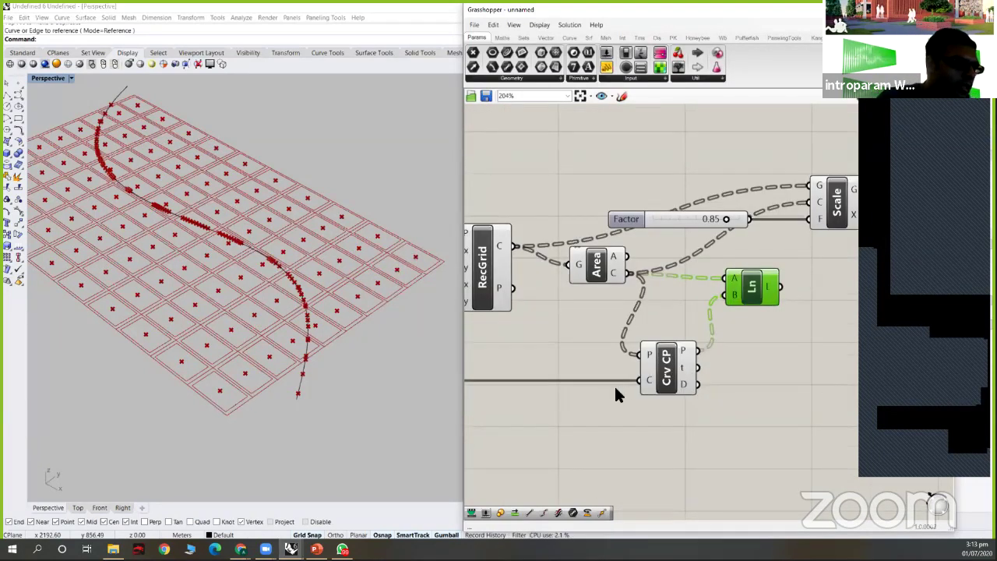
scroll(617, 382, down, 2)
right_drag(617, 382, 524, 361)
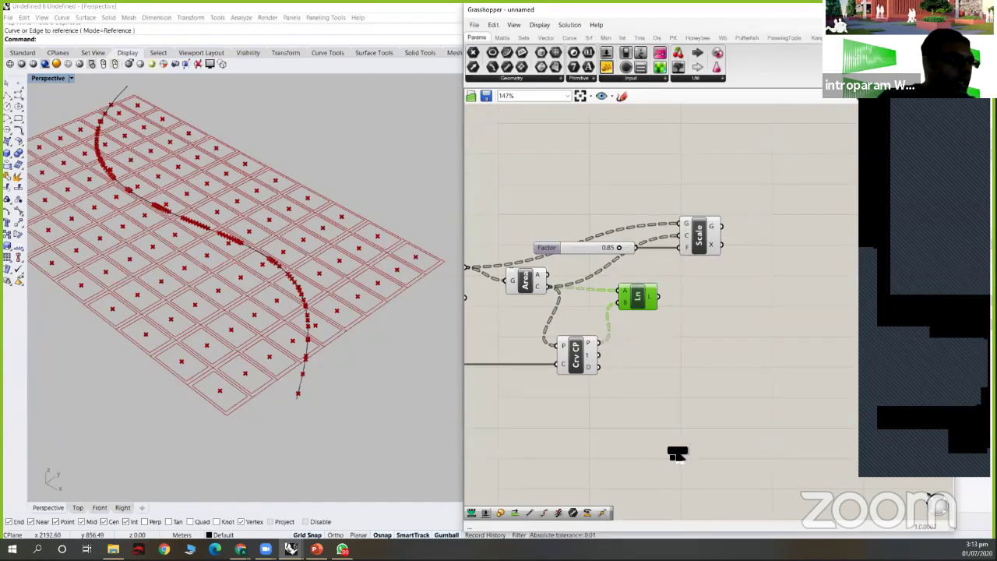
drag(641, 67, 612, 375)
drag(607, 399, 611, 398)
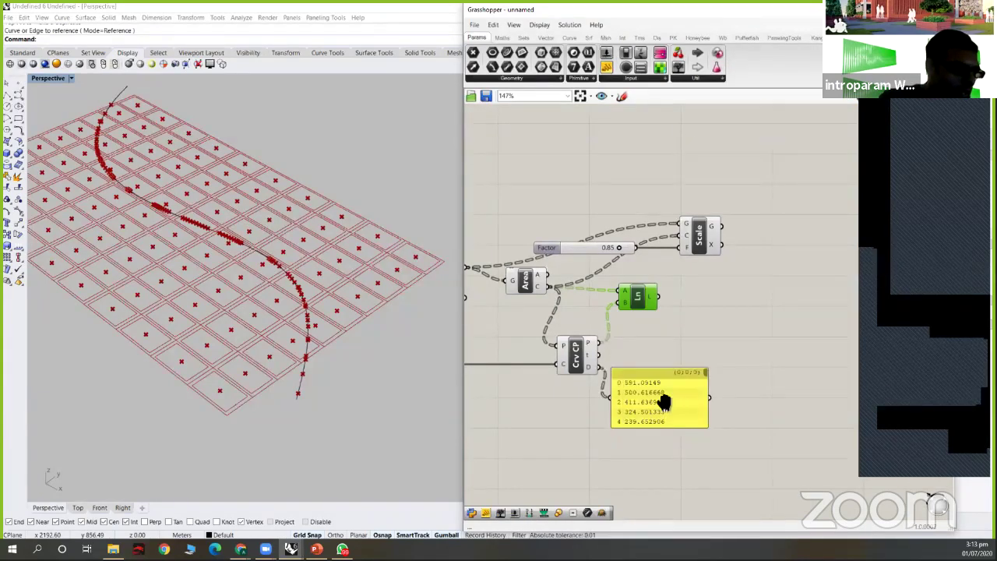
right_drag(703, 380, 745, 337)
drag(718, 384, 718, 496)
right_drag(699, 415, 700, 413)
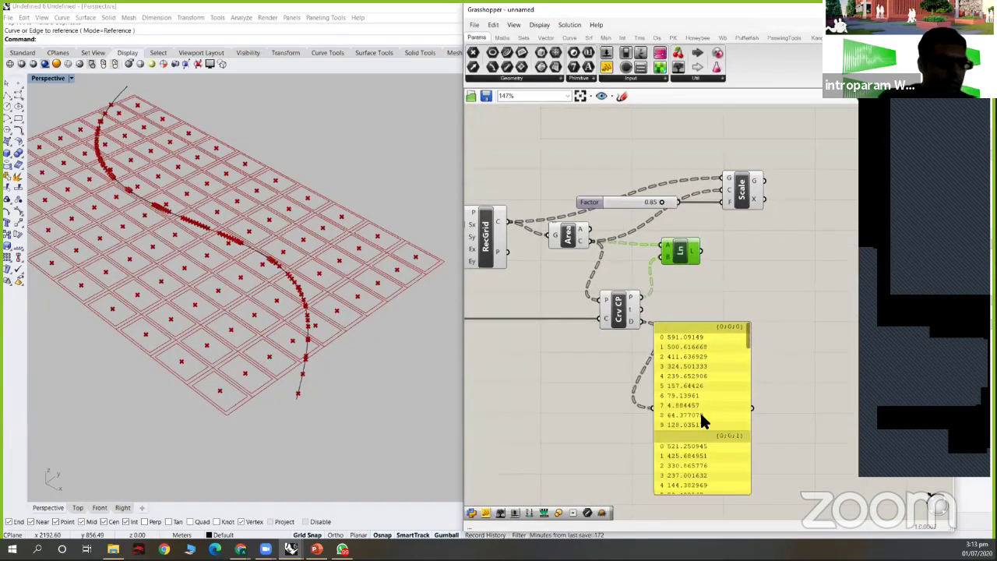
click(688, 331)
key(Delete)
double_click(688, 331)
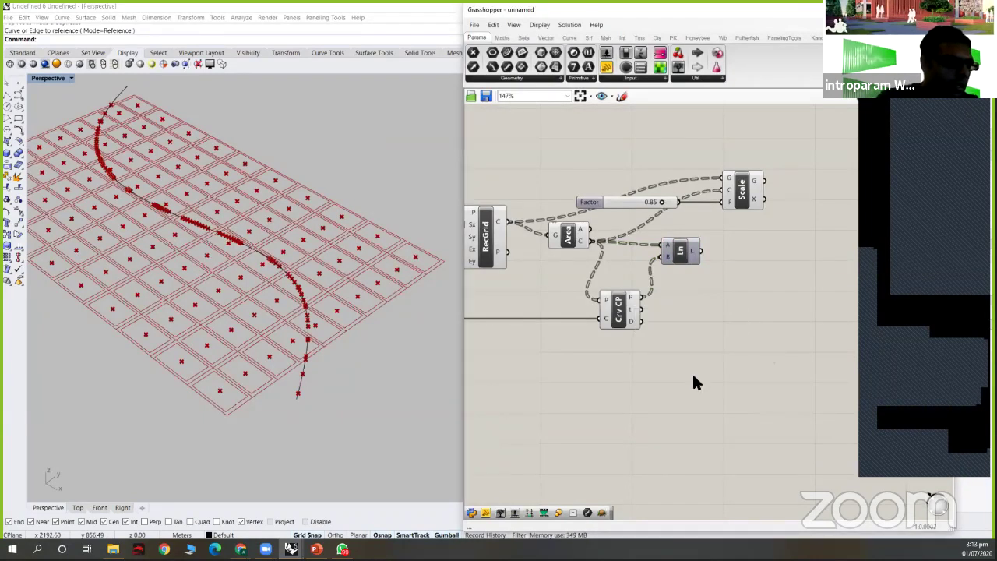
scroll(646, 363, up, 2)
double_click(647, 363)
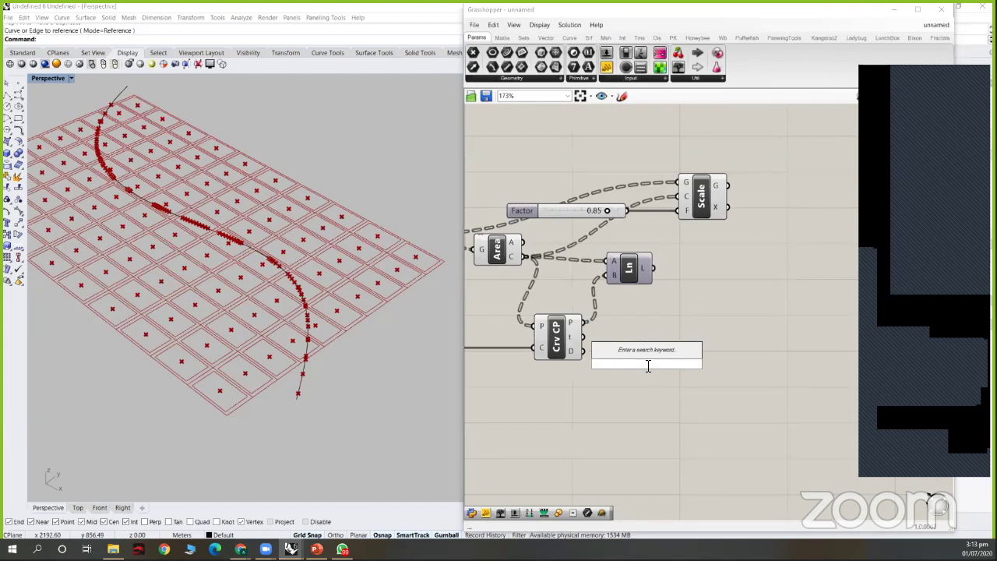
scroll(693, 293, down, 4)
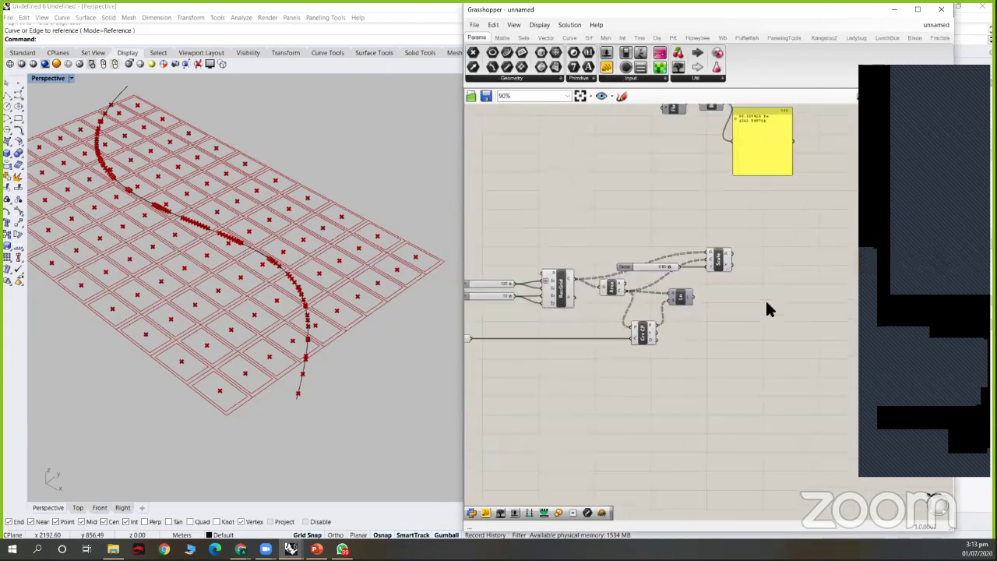
right_drag(677, 324, 766, 300)
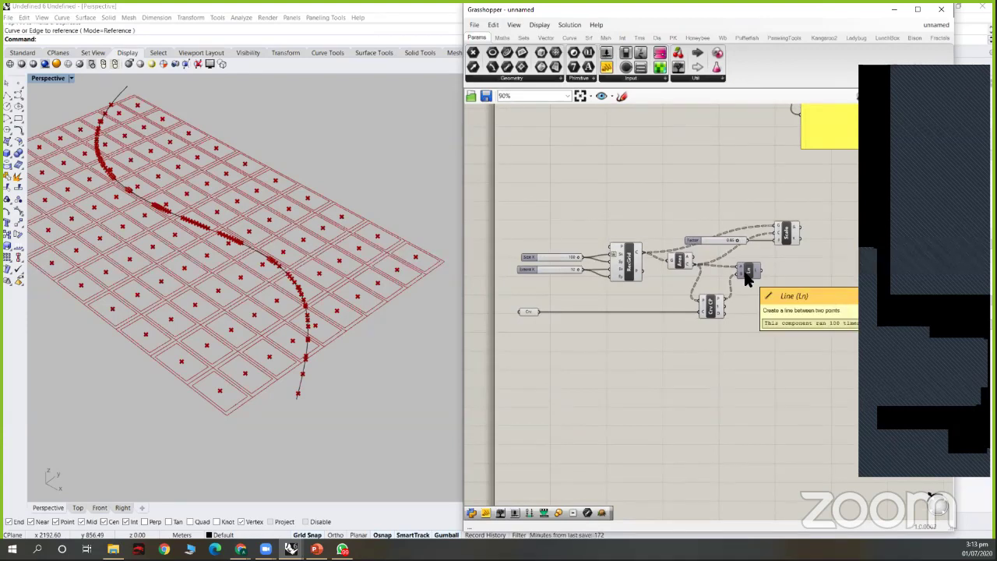
click(748, 272)
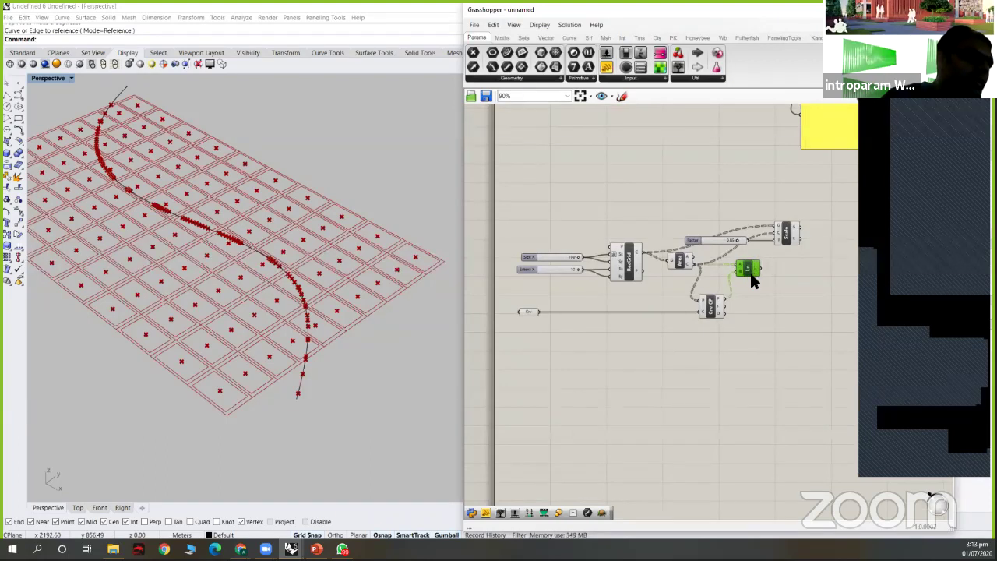
scroll(728, 333, up, 5)
double_click(729, 334)
text(line)
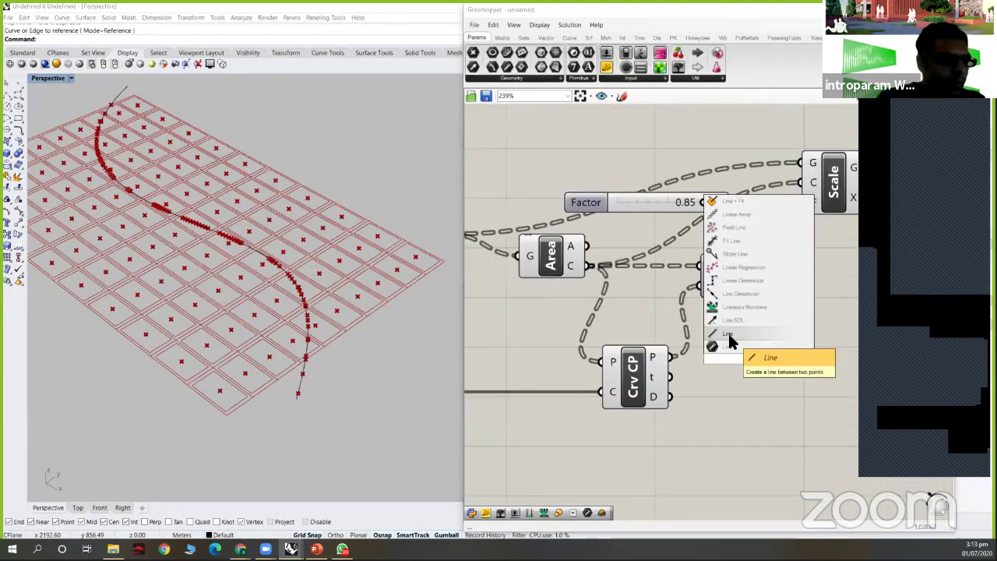
click(729, 335)
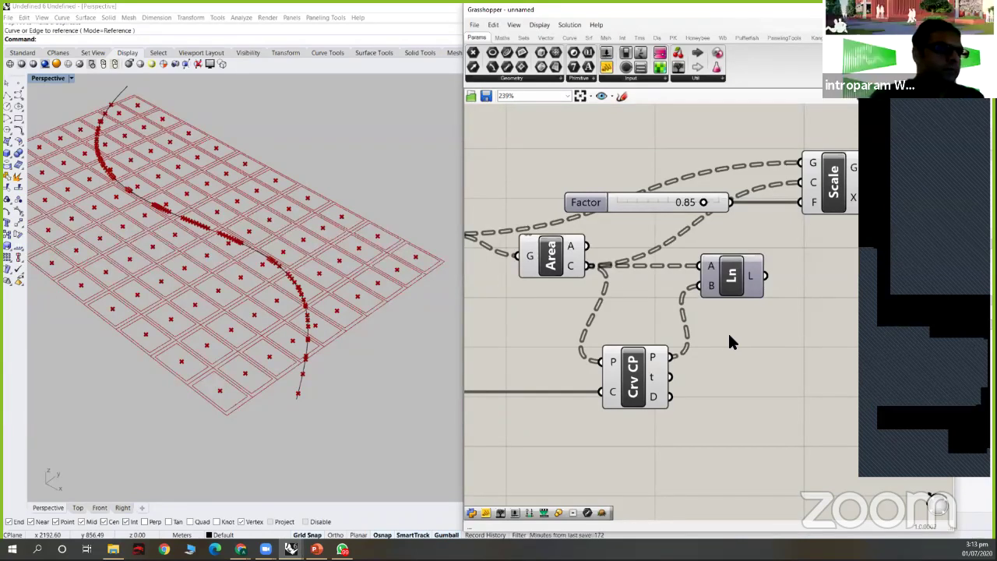
scroll(771, 347, down, 4)
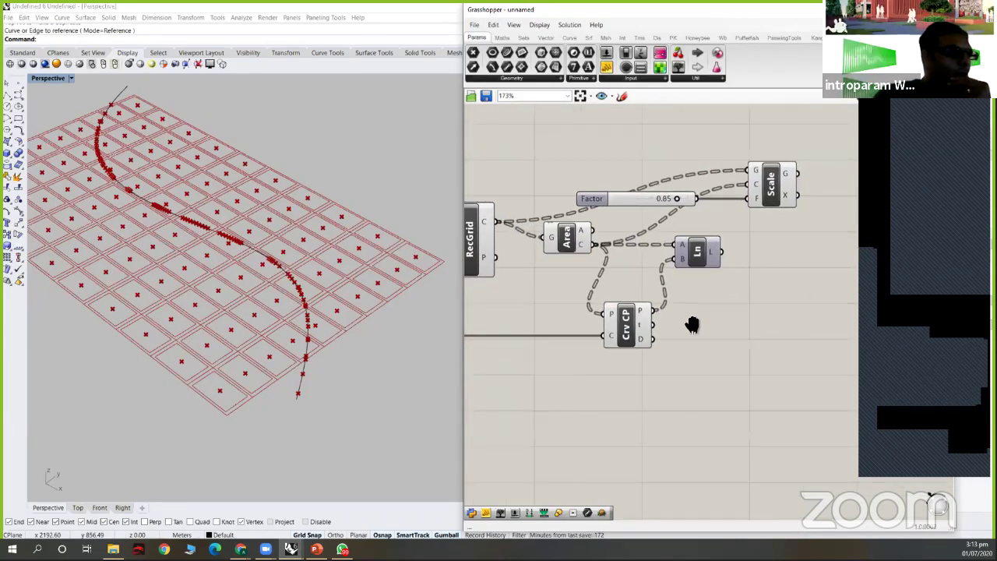
scroll(709, 257, down, 3)
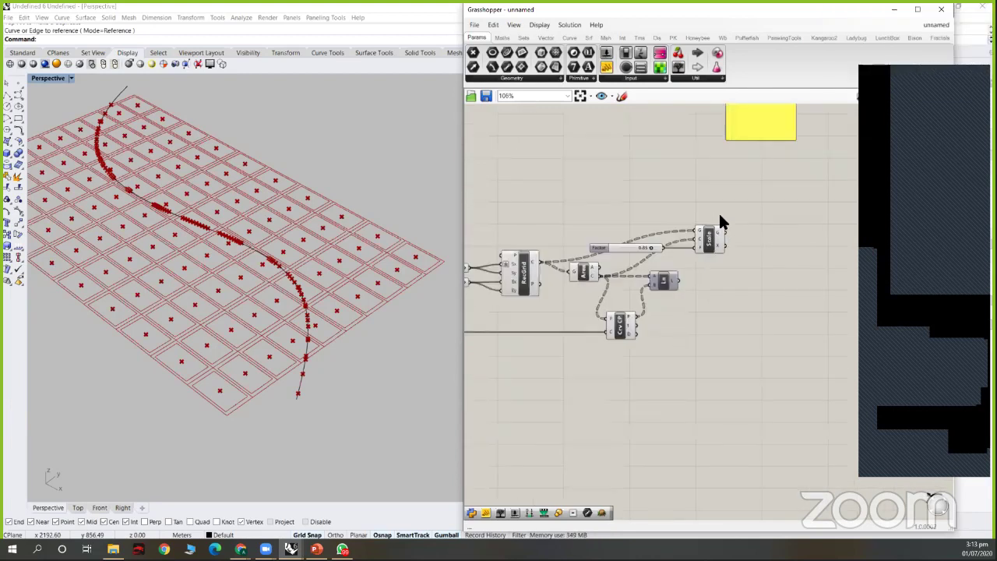
- Duplicate the Scale component and connect the first Scale's geometry output to the copy's geometry input
click(707, 235)
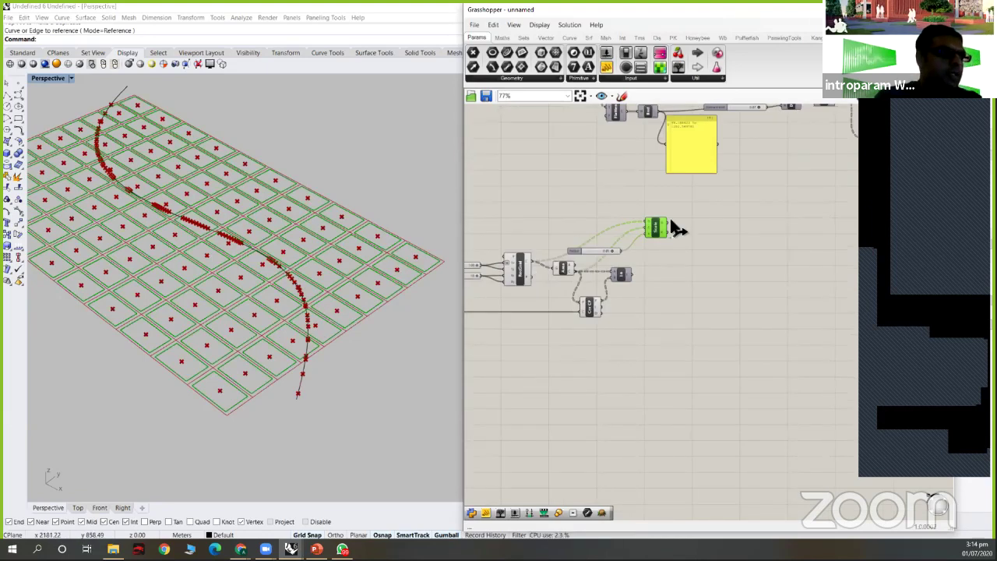
scroll(669, 228, up, 2)
alt+drag(668, 231, 793, 241)
drag(668, 223, 811, 247)
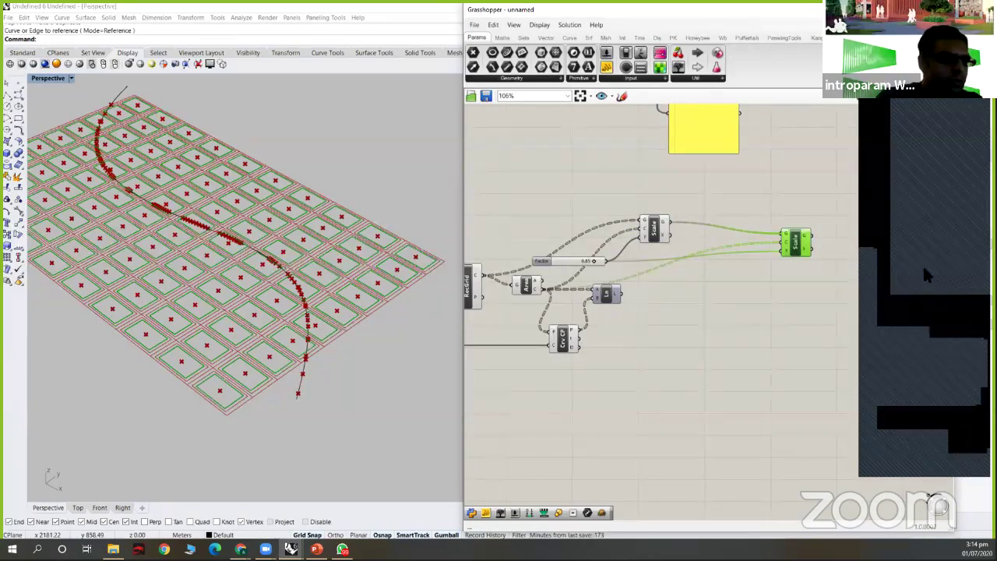
drag(795, 243, 826, 236)
- Disconnect the Factor slider from the second Scale and try the raw Curve Closest Point distances as its factor
right_click(815, 245)
mouse_move(848, 272)
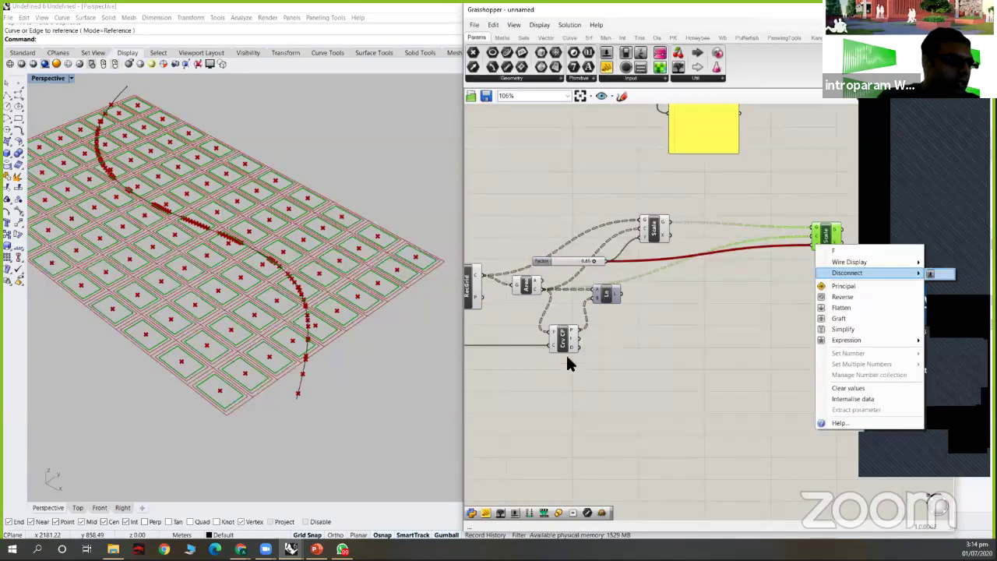
click(940, 273)
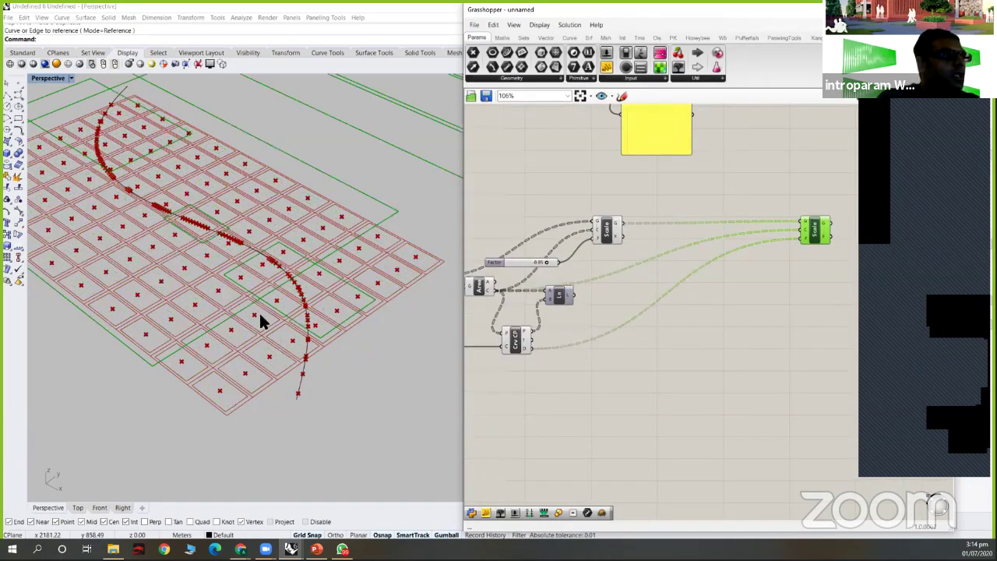
scroll(280, 316, down, 1)
scroll(304, 340, down, 1)
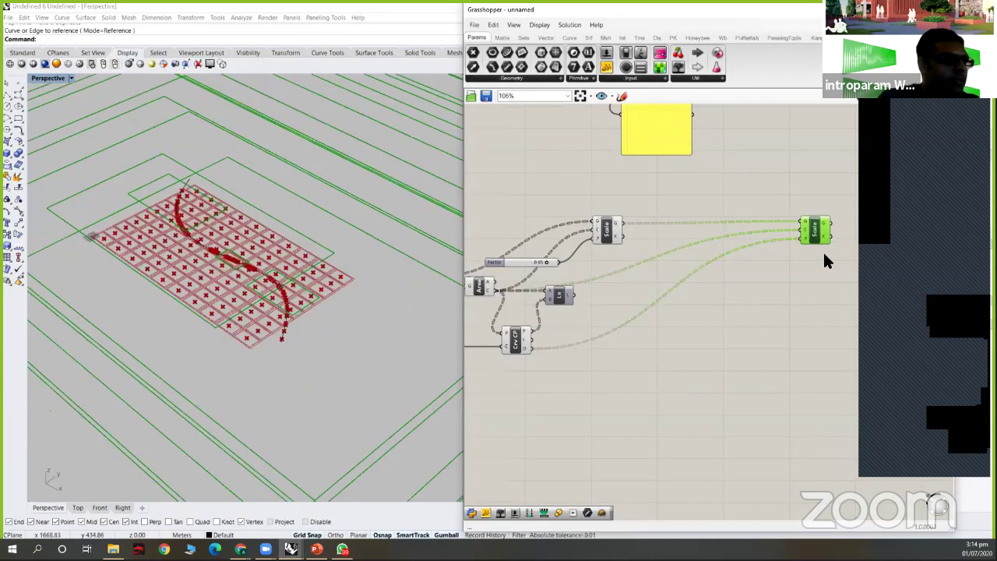
scroll(257, 290, down, 10)
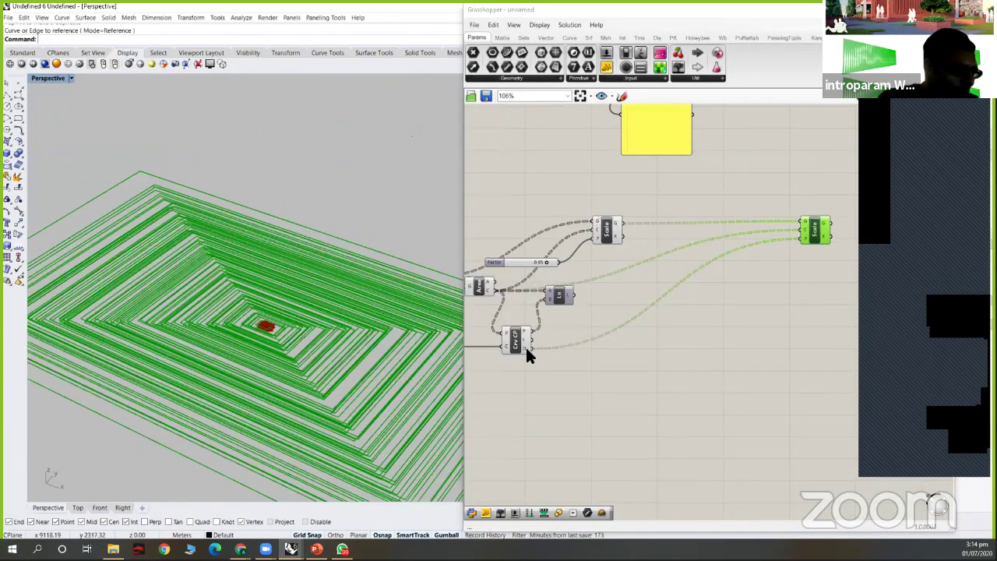
click(790, 323)
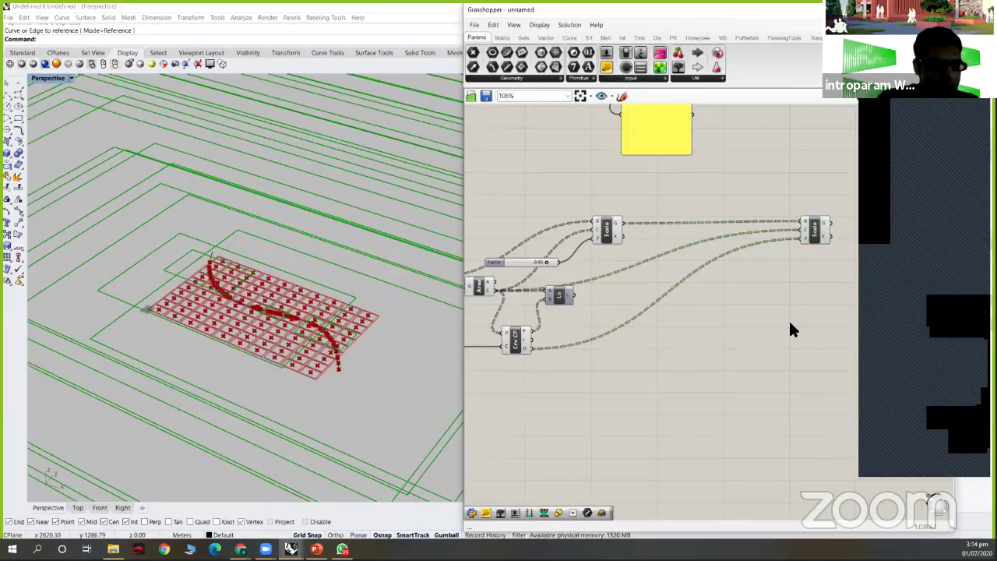
double_click(624, 368)
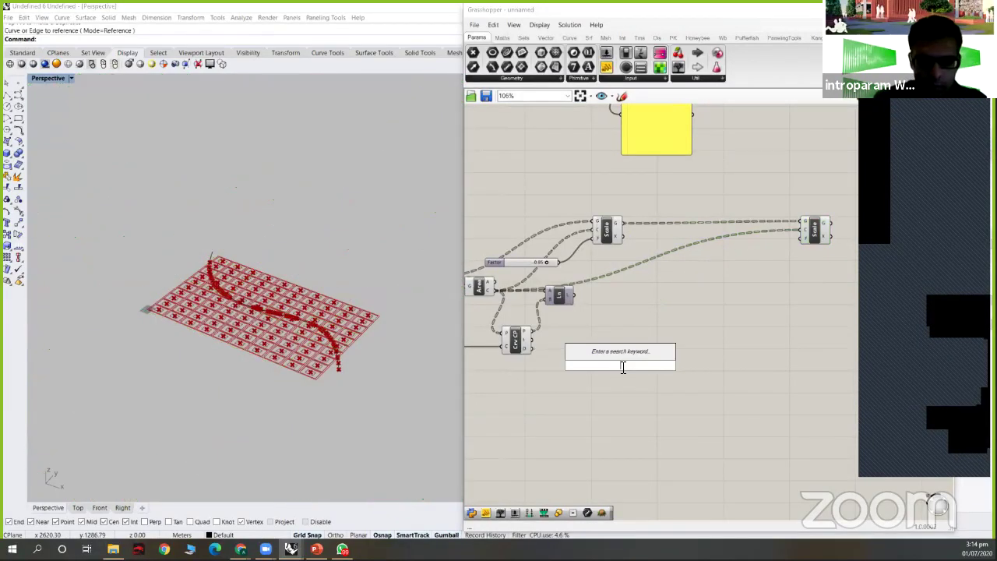
text(length)
key(Escape)
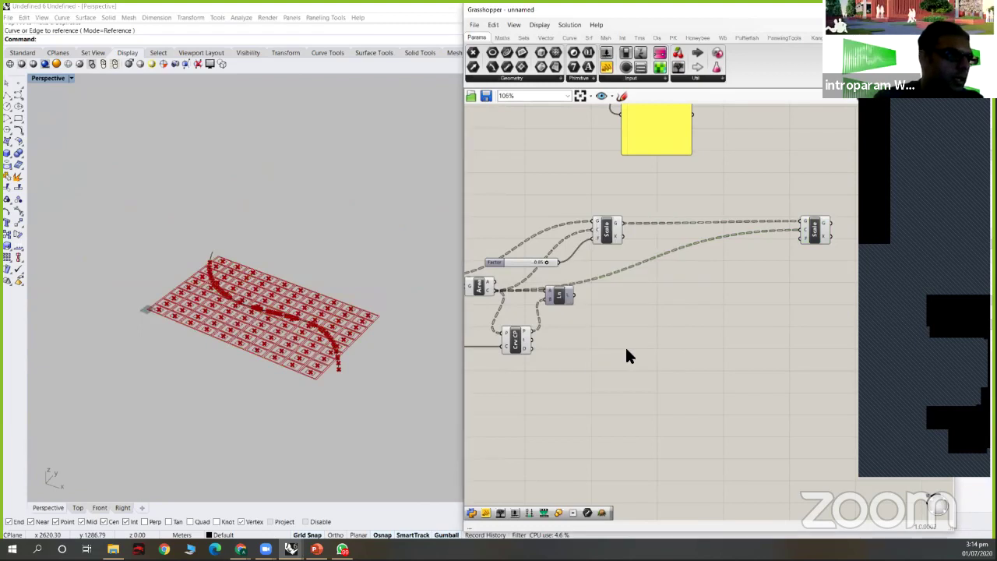
- Try reusing copies of the upper definition's domain sliders, domain and Remap Numbers components in the new definition
scroll(629, 349, down, 4)
scroll(616, 284, up, 5)
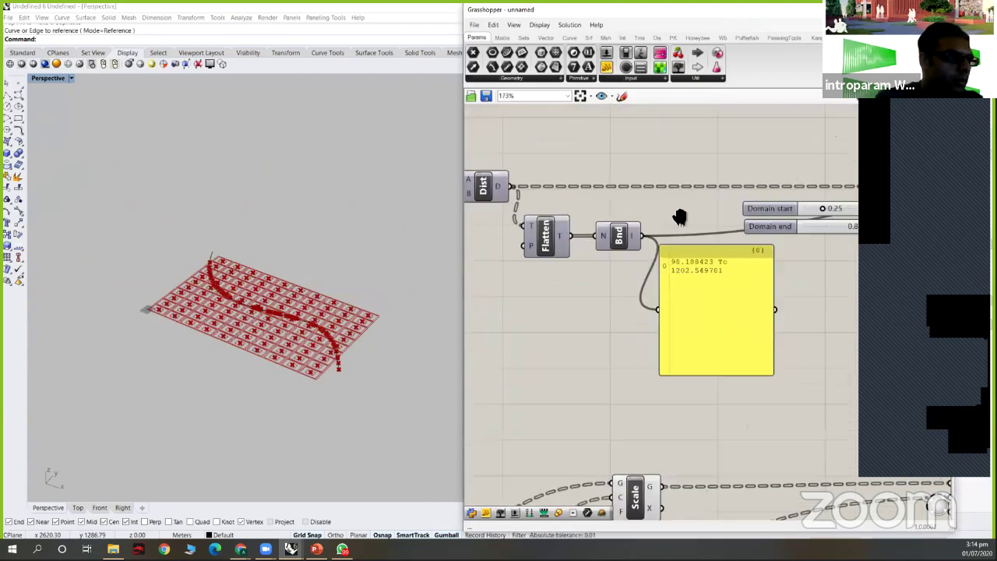
scroll(753, 183, up, 3)
drag(758, 215, 635, 156)
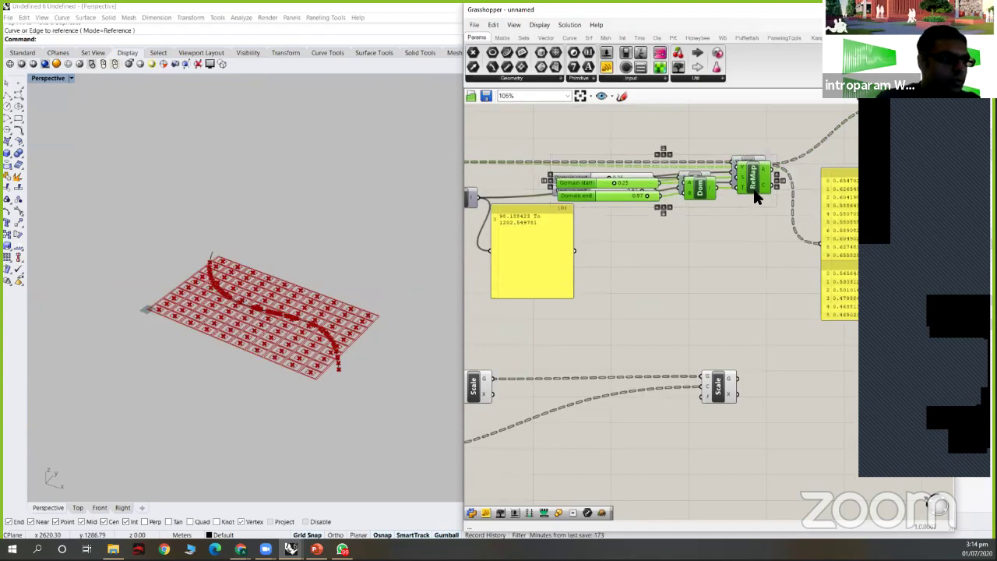
scroll(751, 195, down, 3)
drag(716, 195, 706, 427)
right_drag(703, 458, 738, 352)
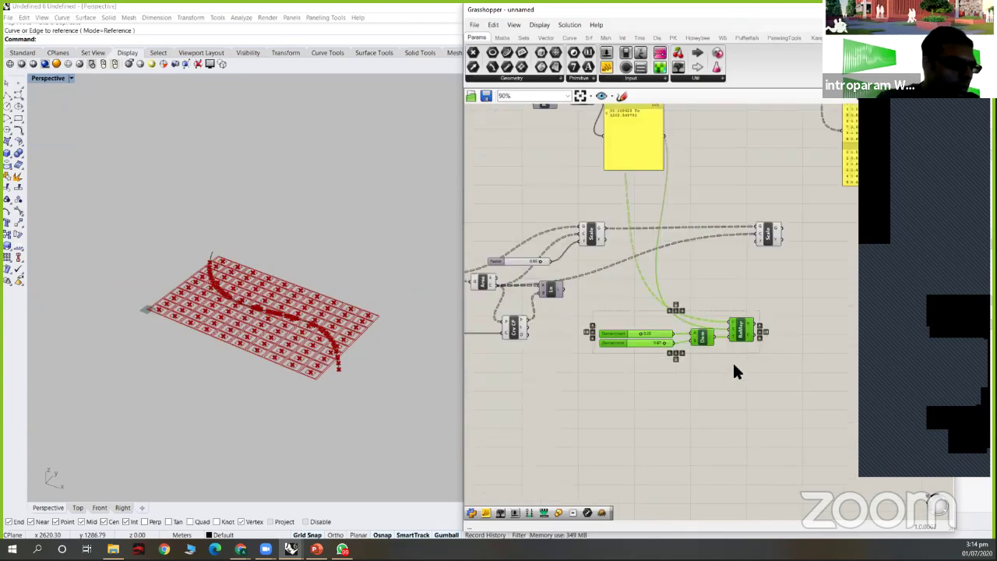
key(Delete)
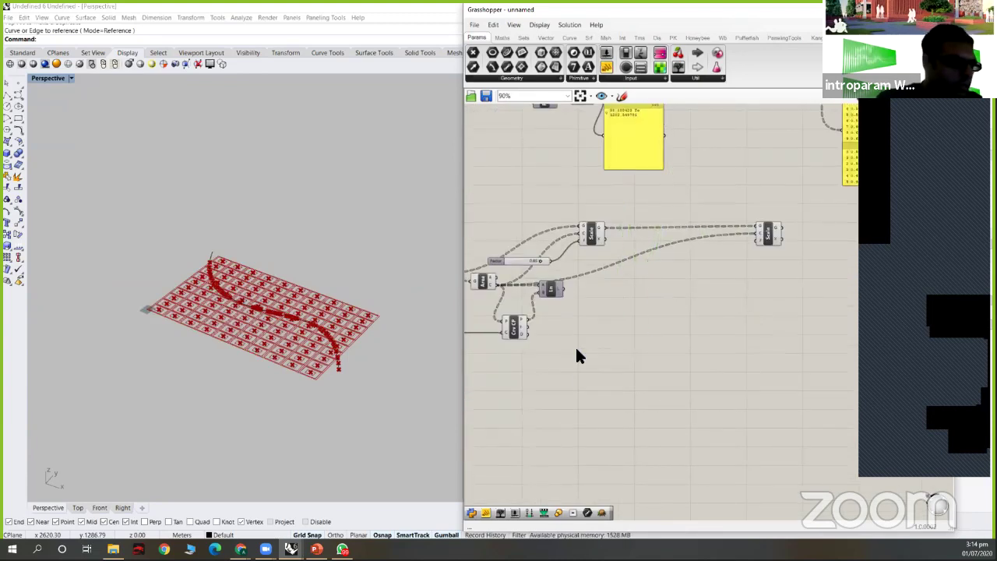
- Add a Remap Numbers component between the closest-point and second Scale components and connect the curve distances to its value input
double_click(686, 355)
text(remap)
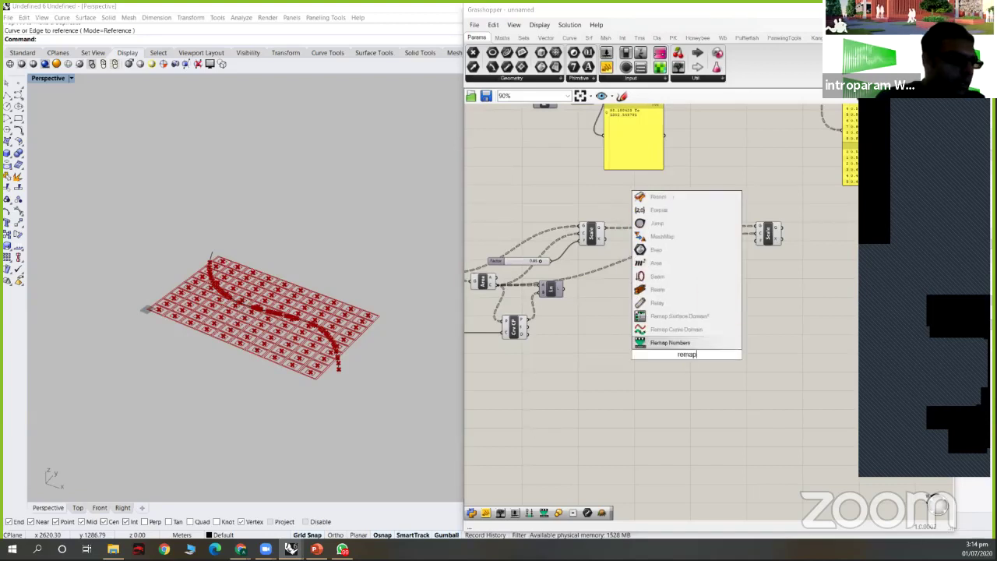
key(Return)
scroll(647, 335, up, 2)
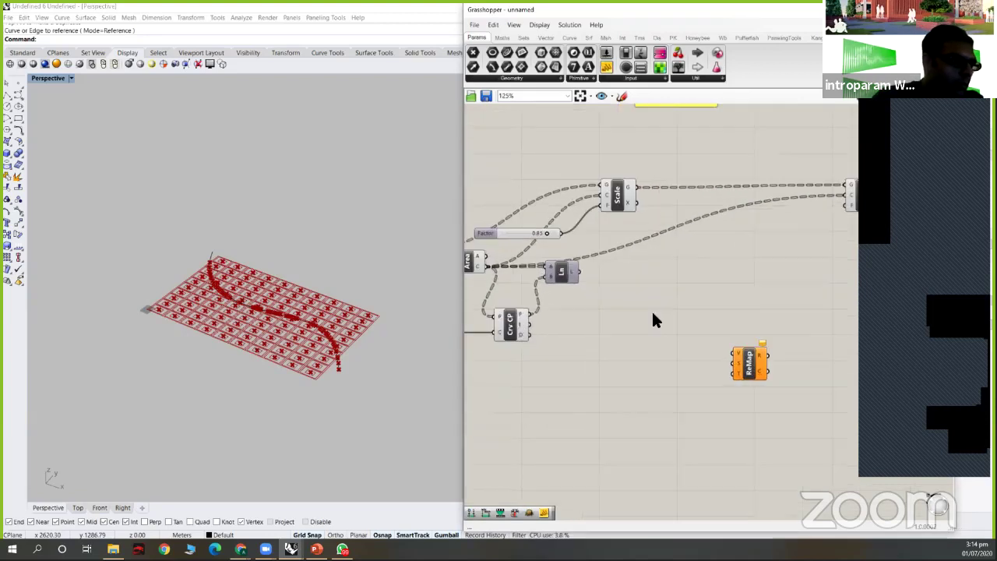
click(760, 348)
drag(759, 348, 764, 332)
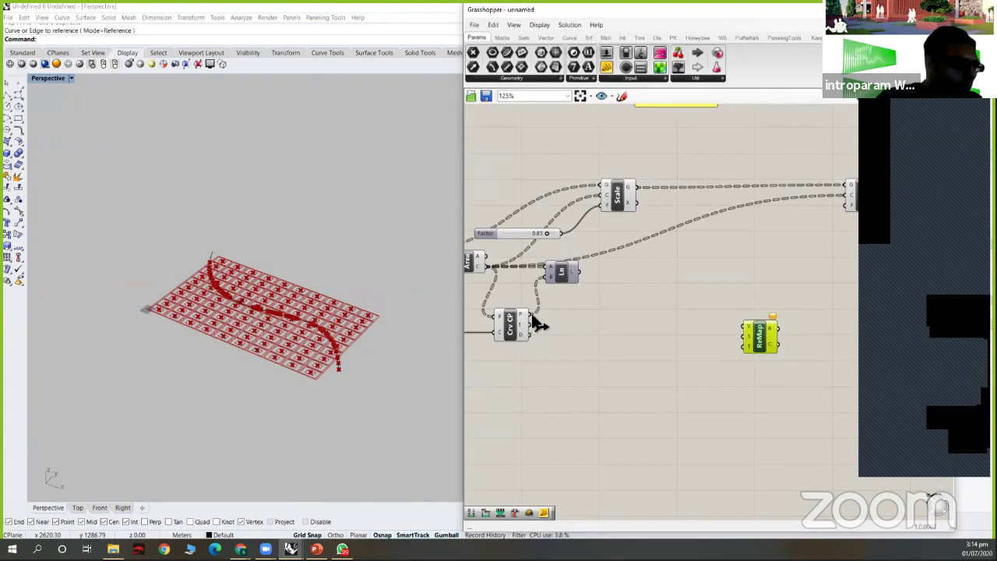
drag(530, 334, 744, 330)
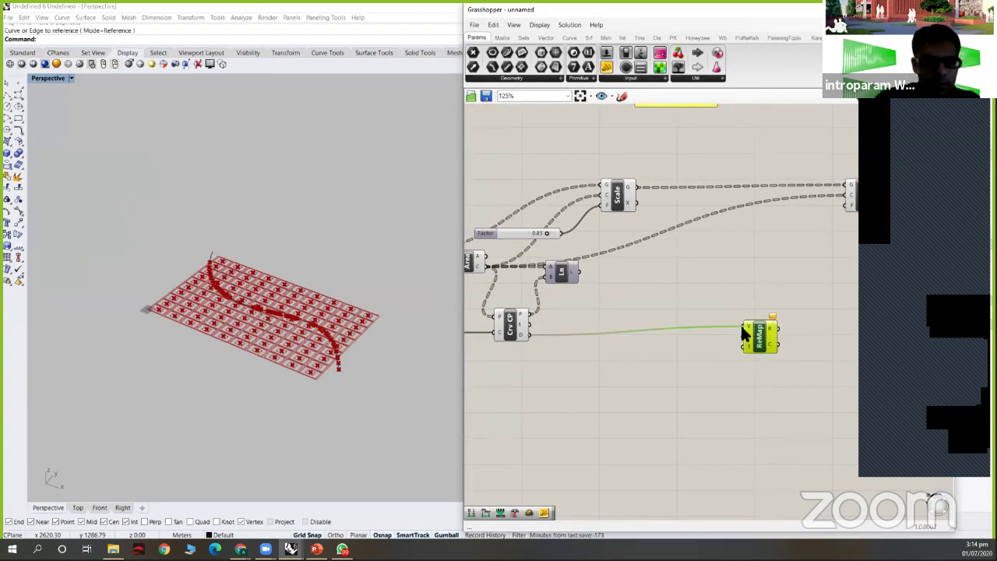
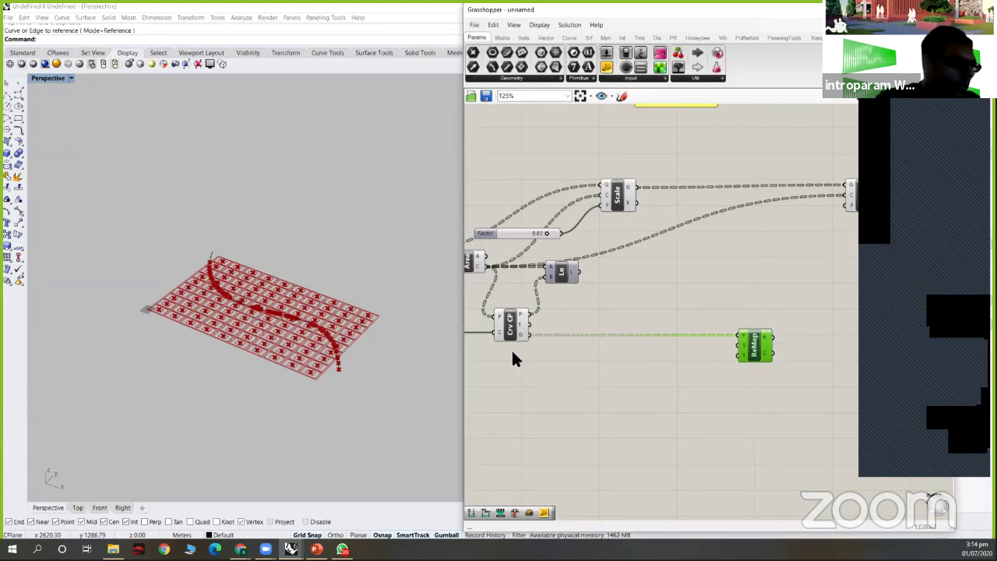
- Add a Bounds component below the distance wire and connect the Curve Closest Point distances to its numbers input
scroll(608, 333, up, 2)
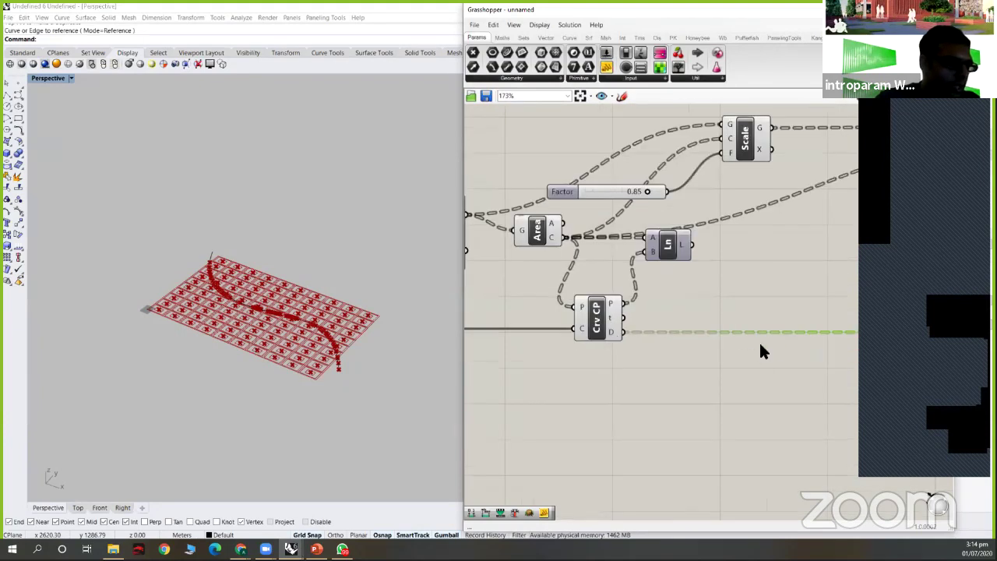
right_drag(787, 345, 657, 337)
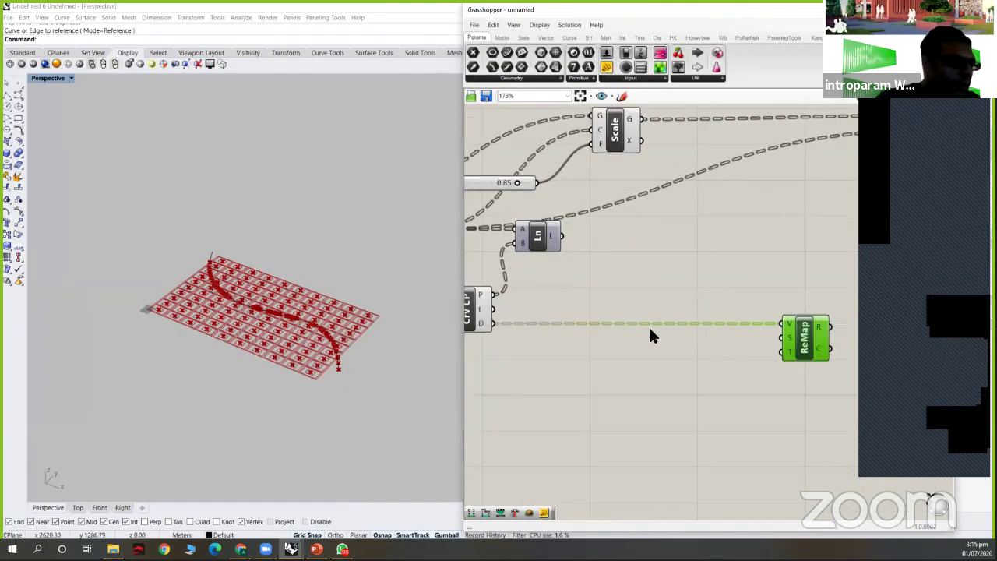
scroll(622, 327, up, 2)
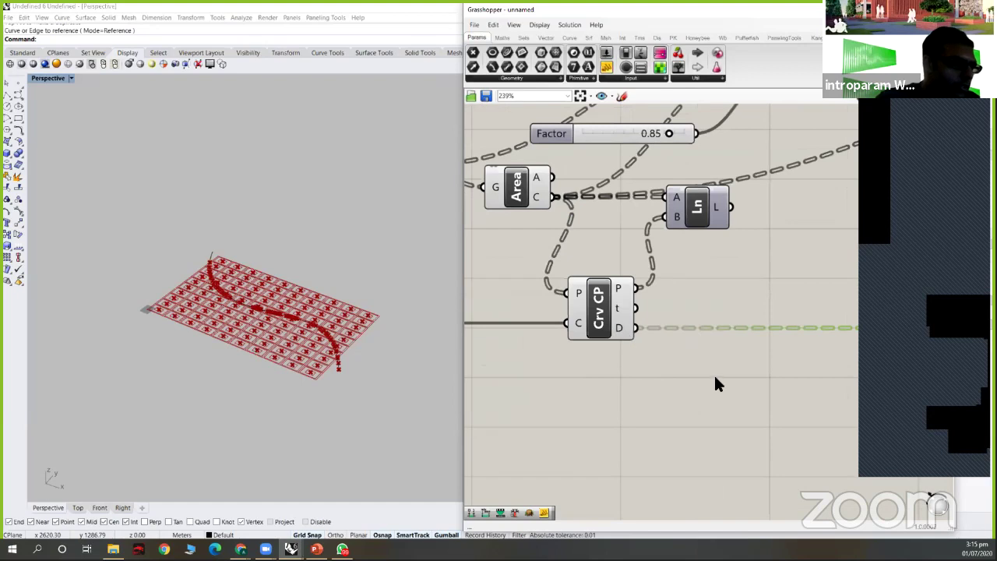
scroll(717, 377, down, 2)
right_drag(618, 351, 508, 321)
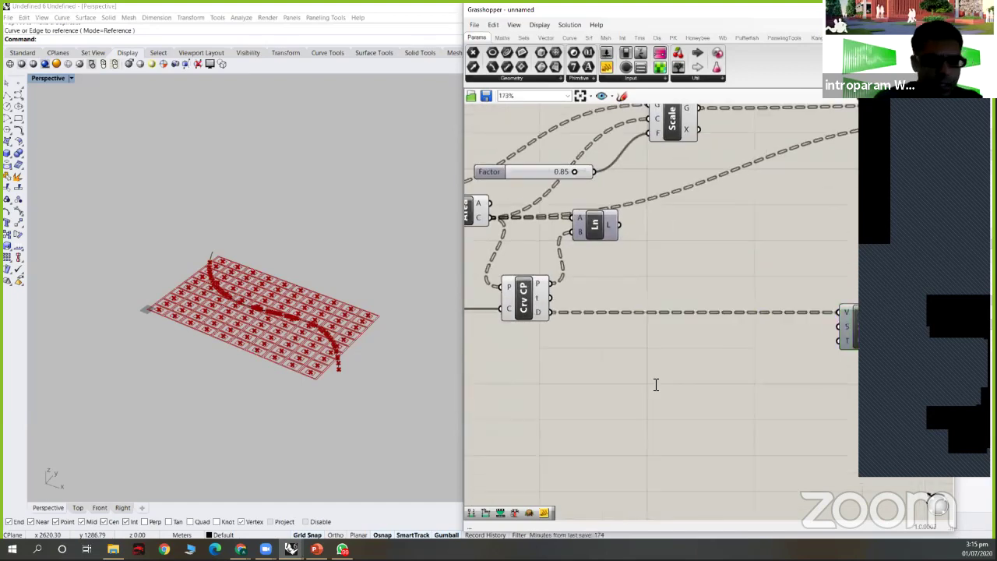
double_click(656, 384)
text(bounds)
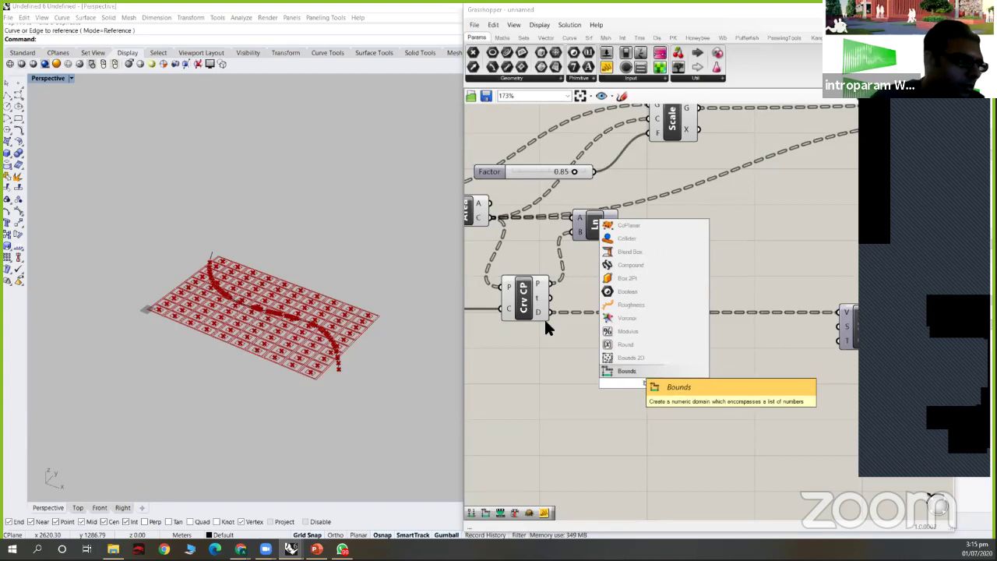
key(Return)
drag(551, 312, 666, 370)
mouse_move(666, 373)
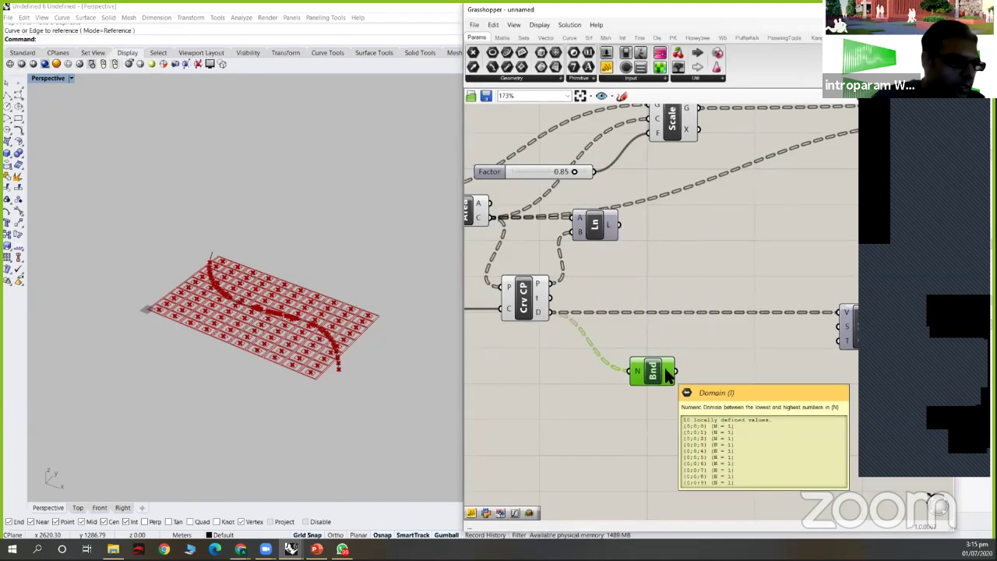
drag(643, 375, 717, 382)
- Try flattening the distance output directly on the Curve Closest Point component
click(593, 387)
double_click(592, 383)
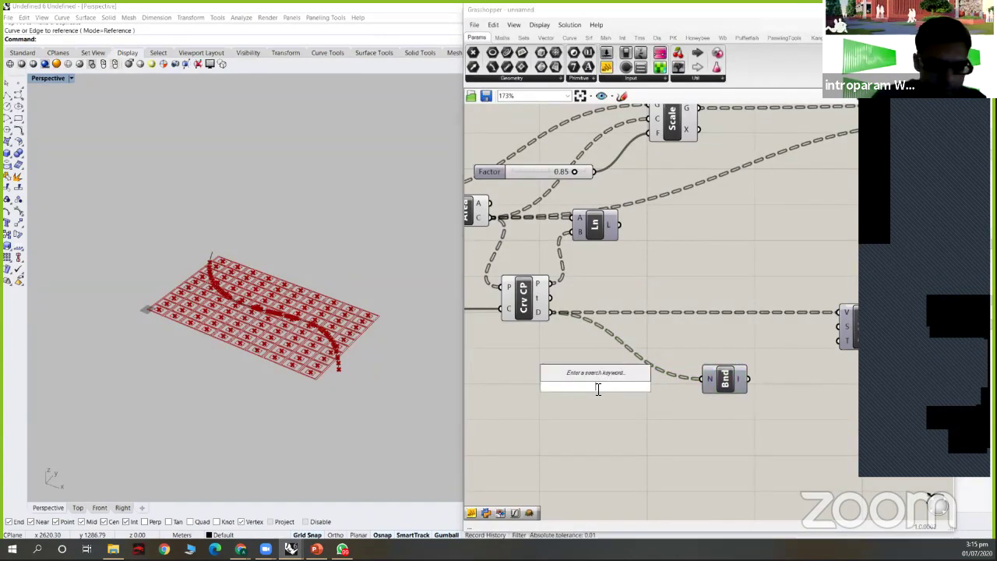
scroll(543, 312, up, 5)
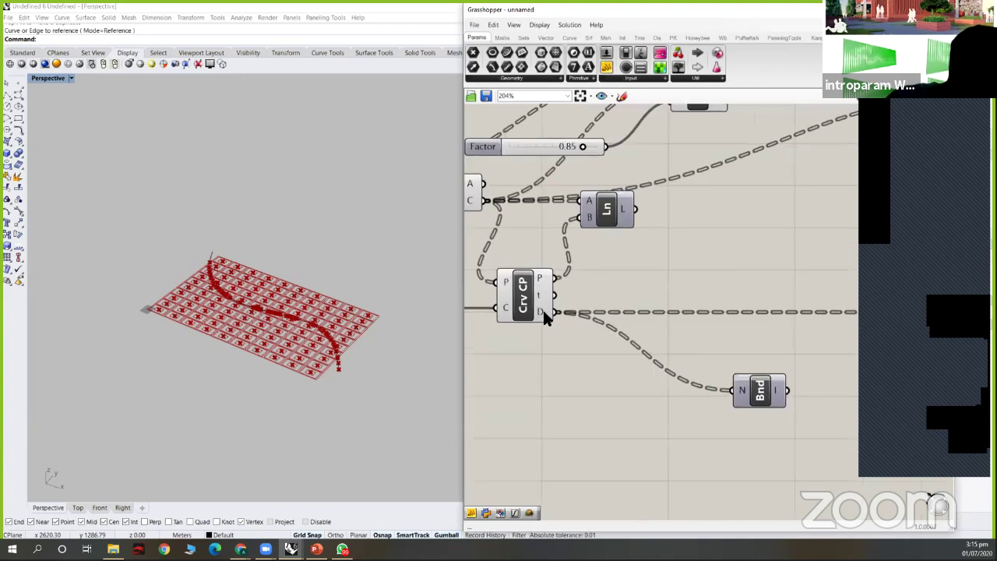
scroll(543, 311, down, 3)
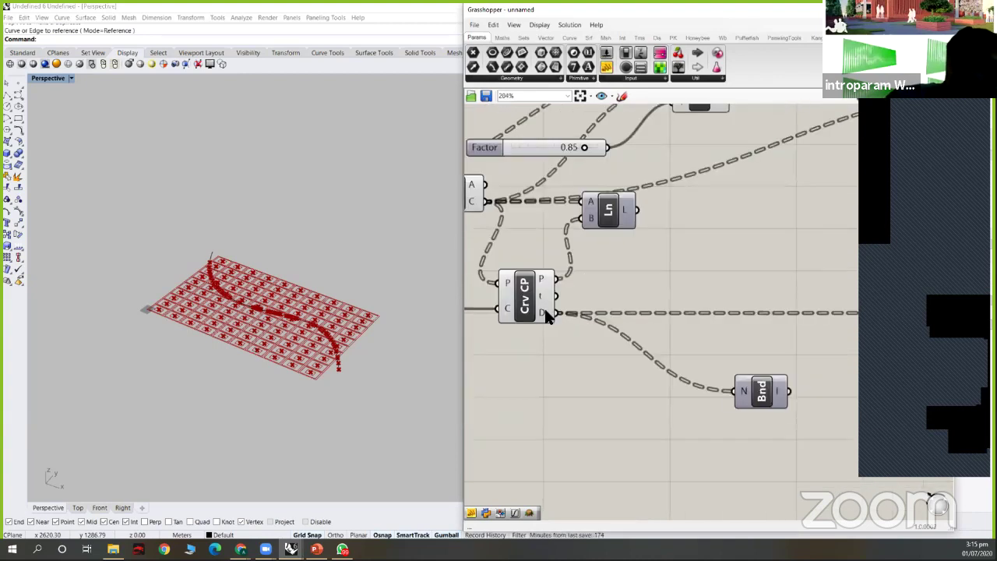
right_click(549, 313)
click(522, 351)
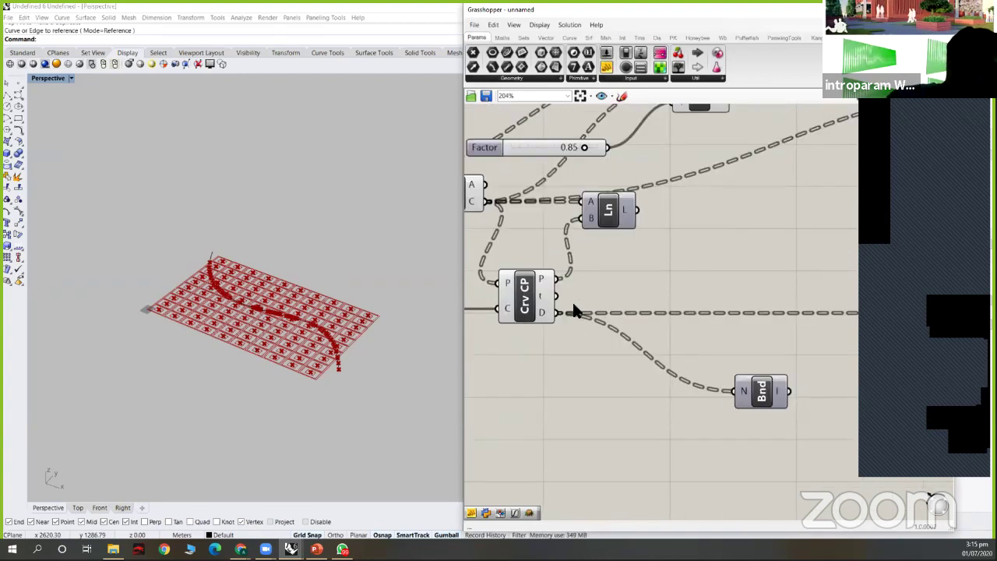
scroll(538, 318, up, 2)
right_click(545, 315)
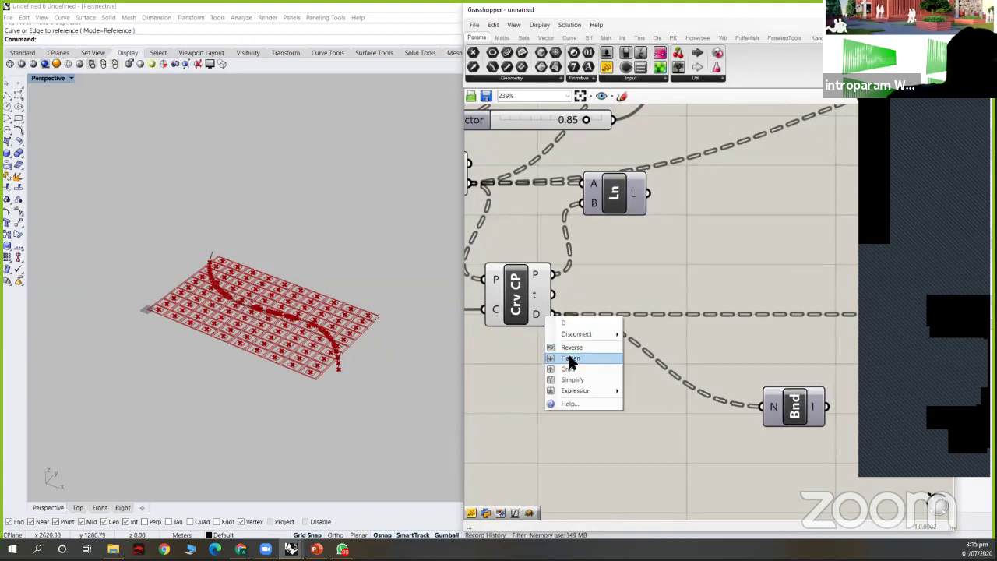
click(569, 355)
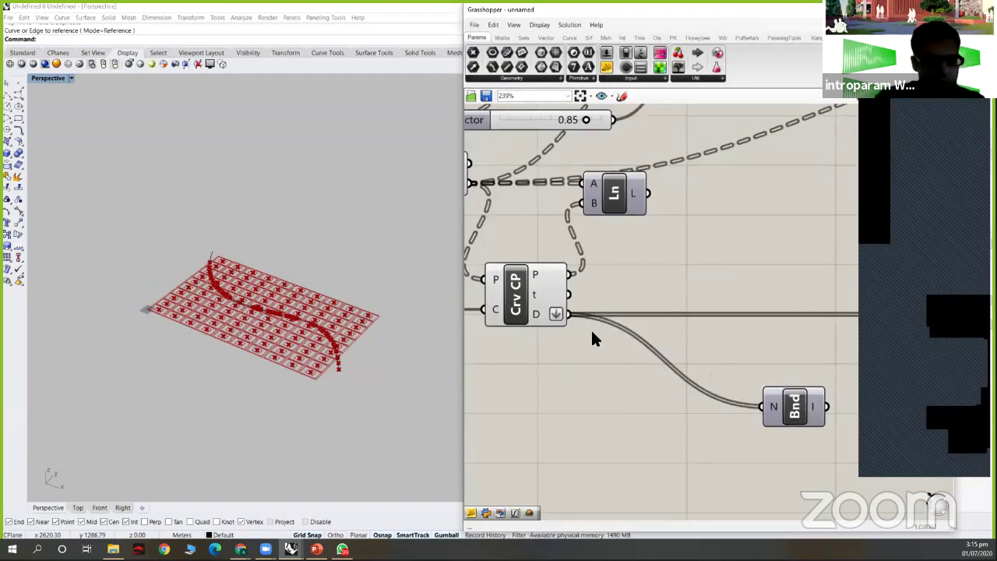
key(ctrl+z)
scroll(701, 331, down, 2)
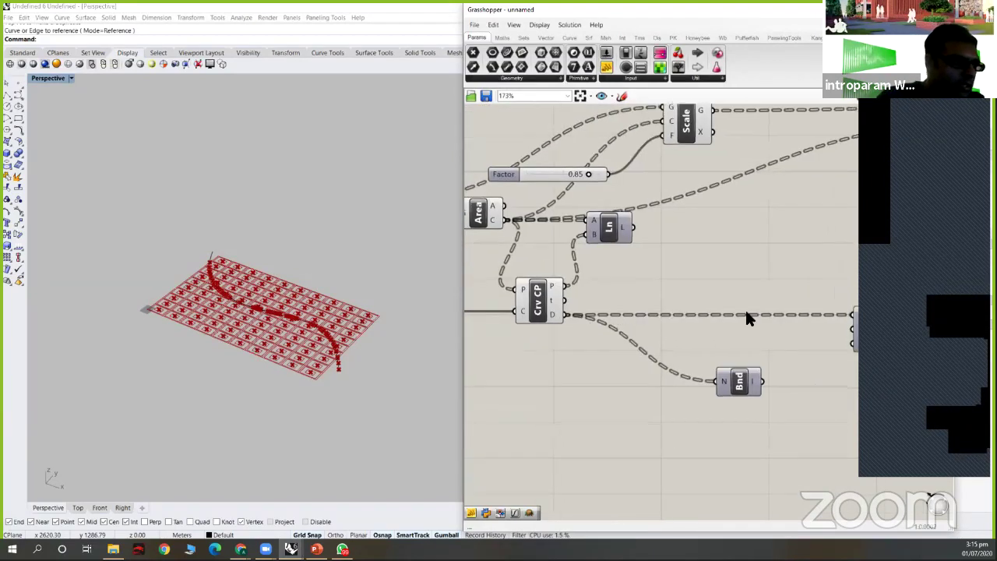
- Insert a Flatten Tree component between the curve distances and Bounds, placing Bounds directly after it
right_drag(793, 308, 773, 306)
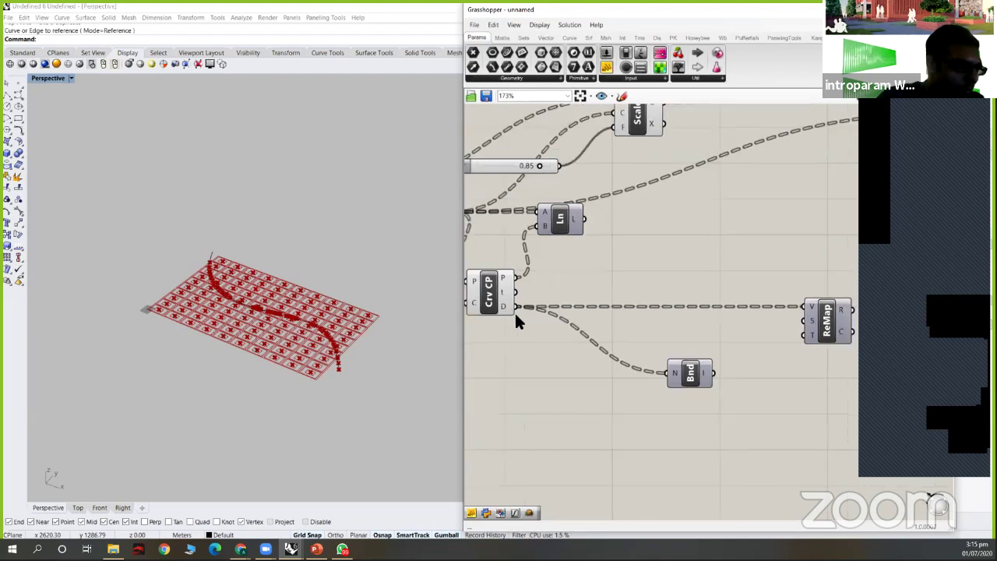
double_click(563, 371)
text(flatte)
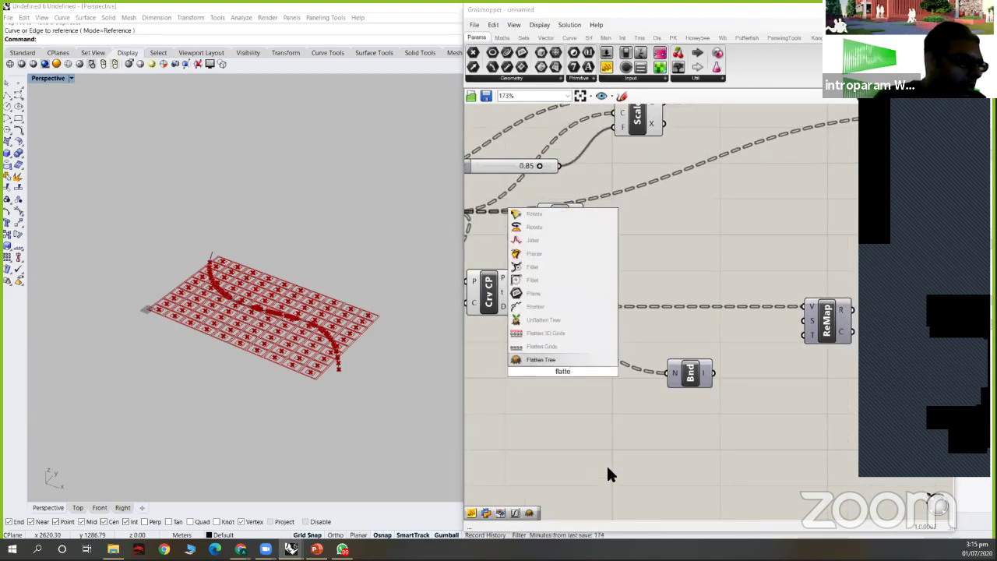
click(549, 361)
drag(689, 373, 700, 372)
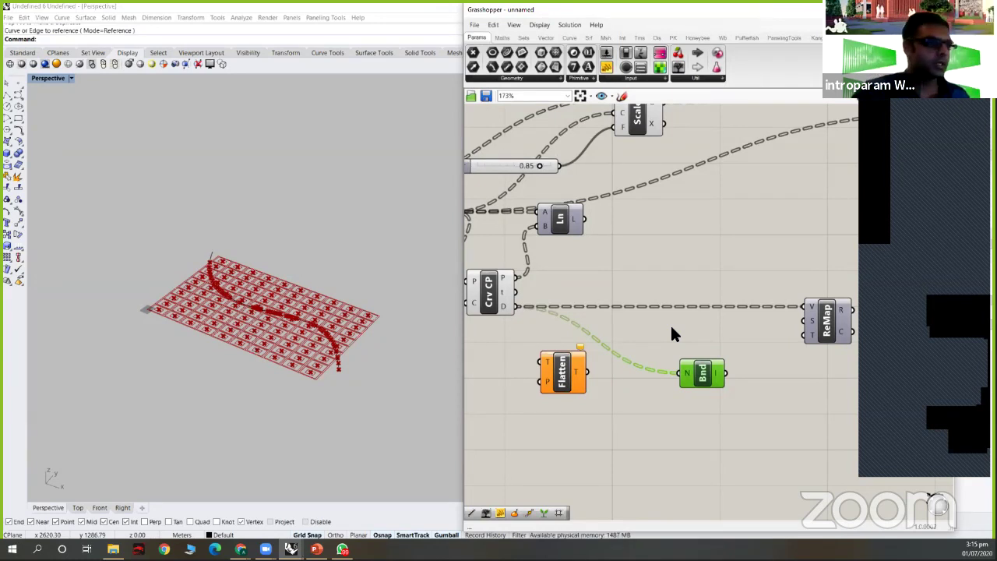
drag(557, 365, 572, 347)
drag(512, 309, 649, 354)
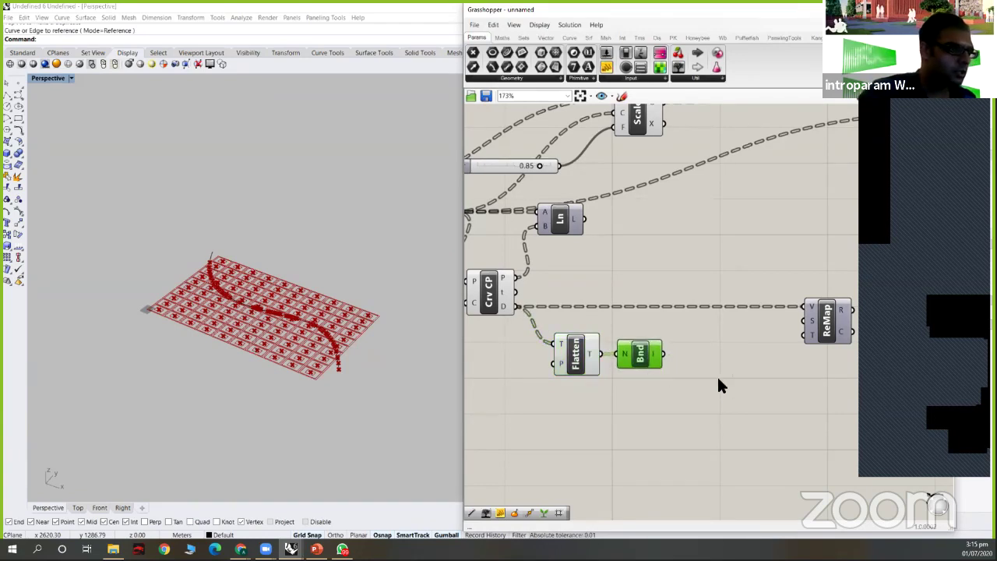
- Add a Panel beside the new Bounds component and connect the Bounds domain output to it
double_click(721, 386)
text(panel)
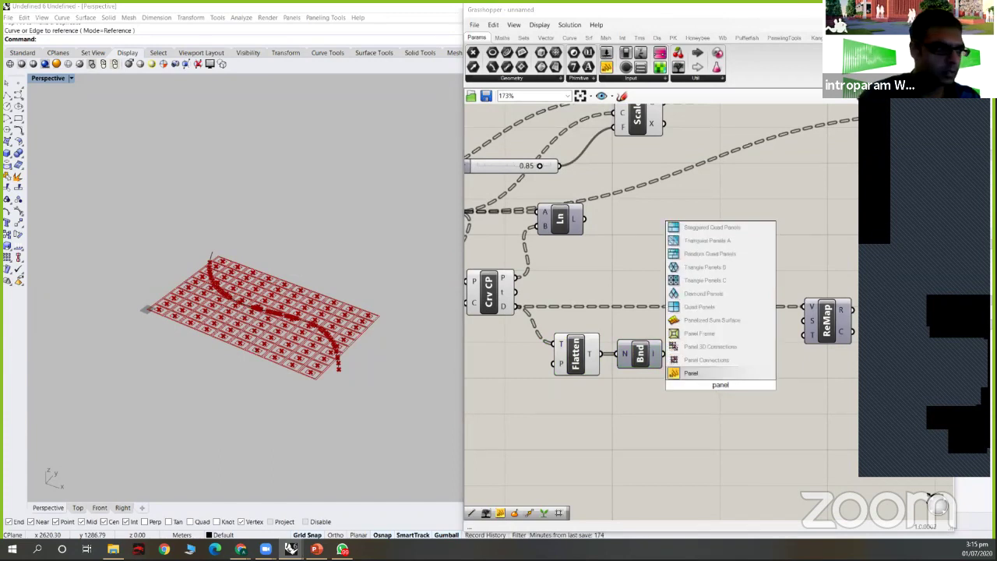
key(Return)
drag(678, 359, 706, 384)
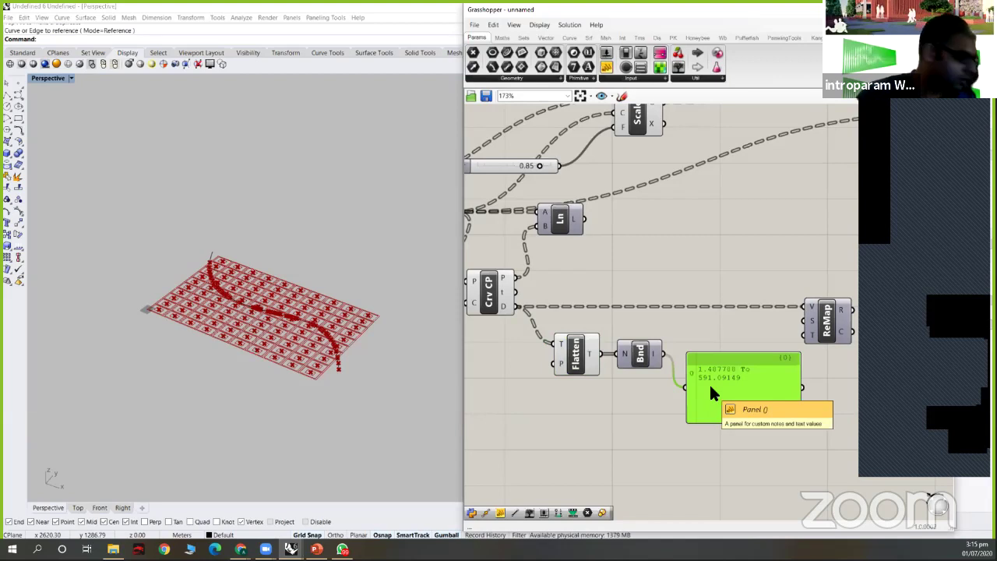
drag(712, 368, 713, 361)
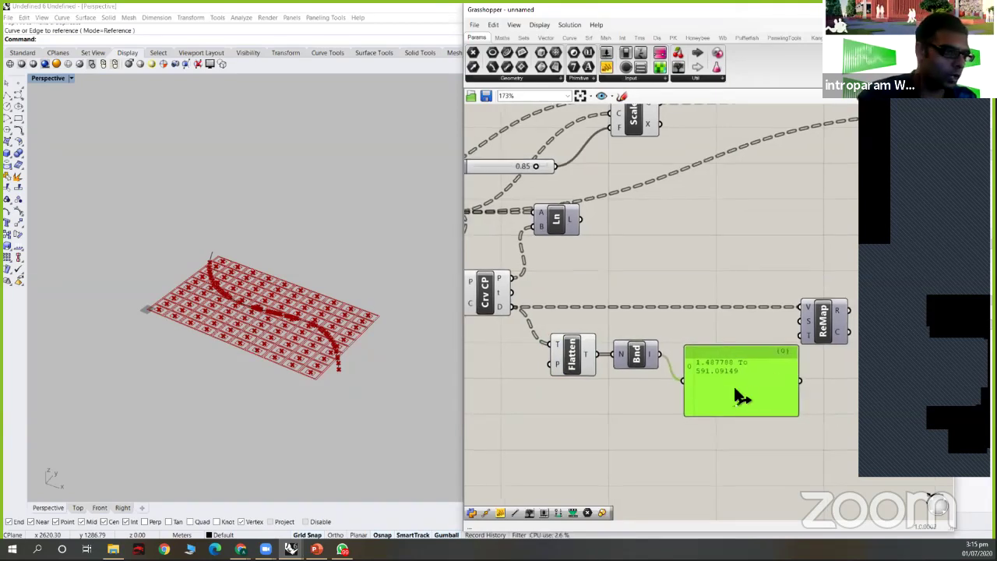
right_drag(752, 400, 660, 386)
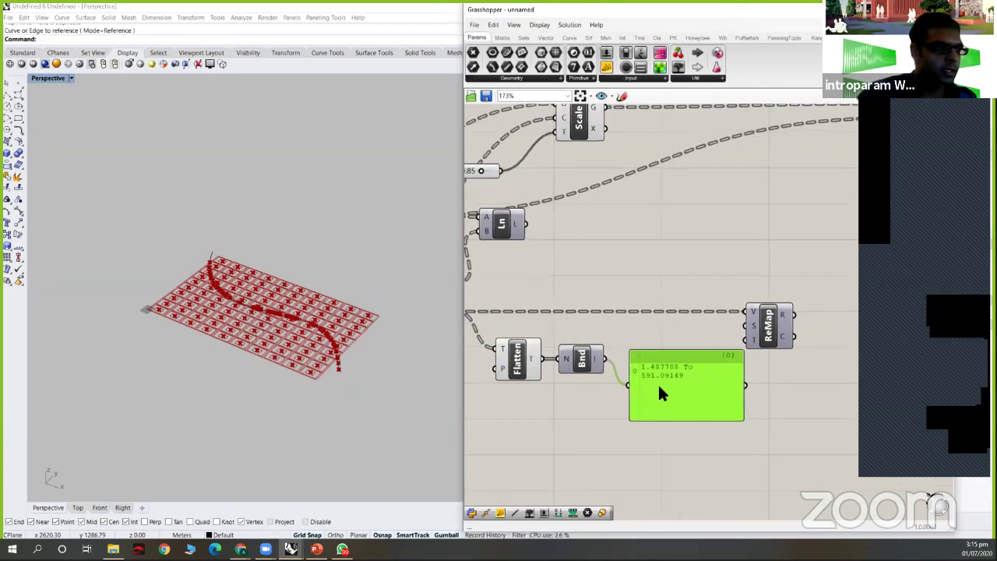
- Copy the upper definition's 0.25 and 0.87 domain sliders next to the new Bounds component, moving the lower Remap Numbers component to make room
drag(772, 338, 832, 338)
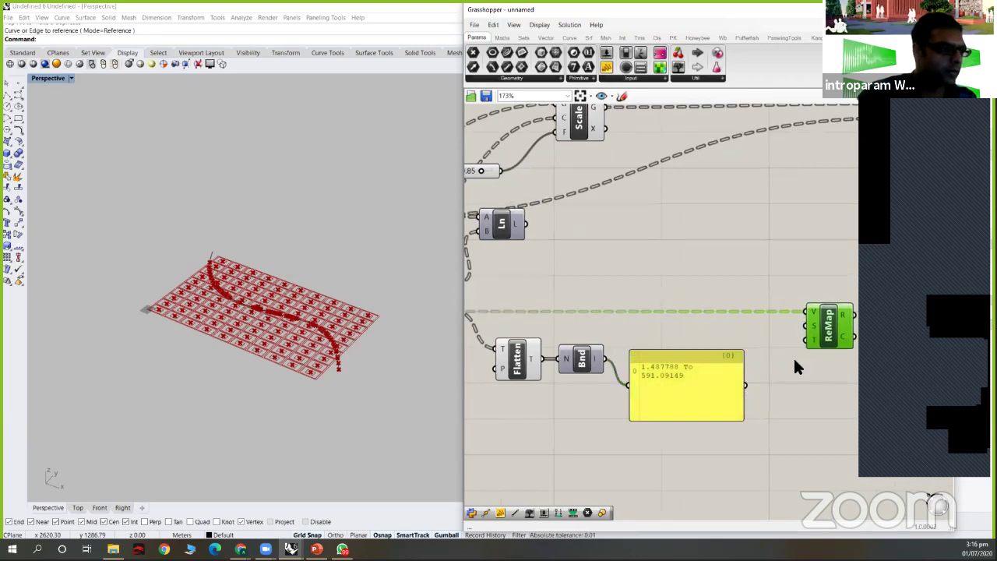
scroll(779, 360, down, 3)
right_drag(802, 354, 680, 345)
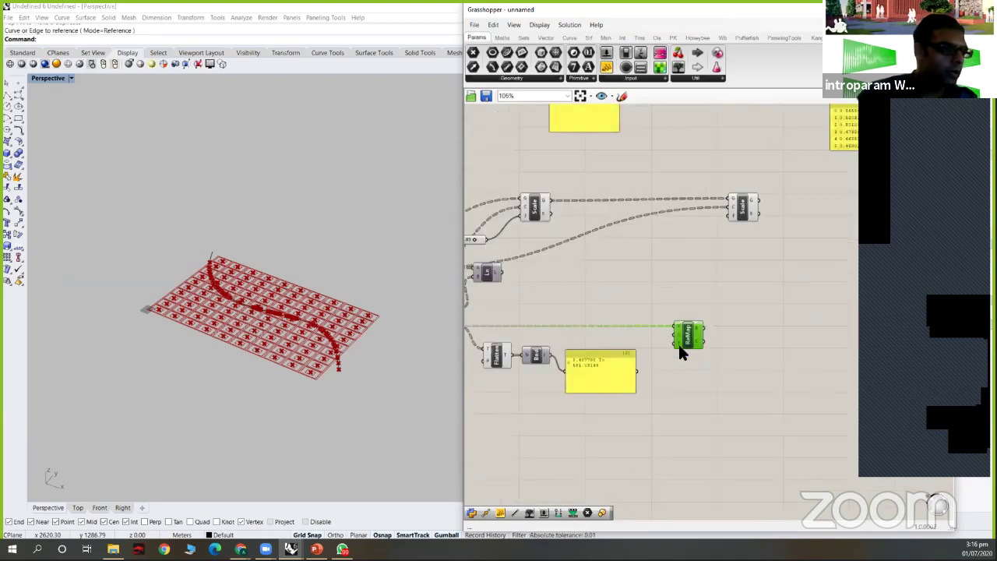
scroll(679, 345, up, 2)
scroll(695, 154, down, 4)
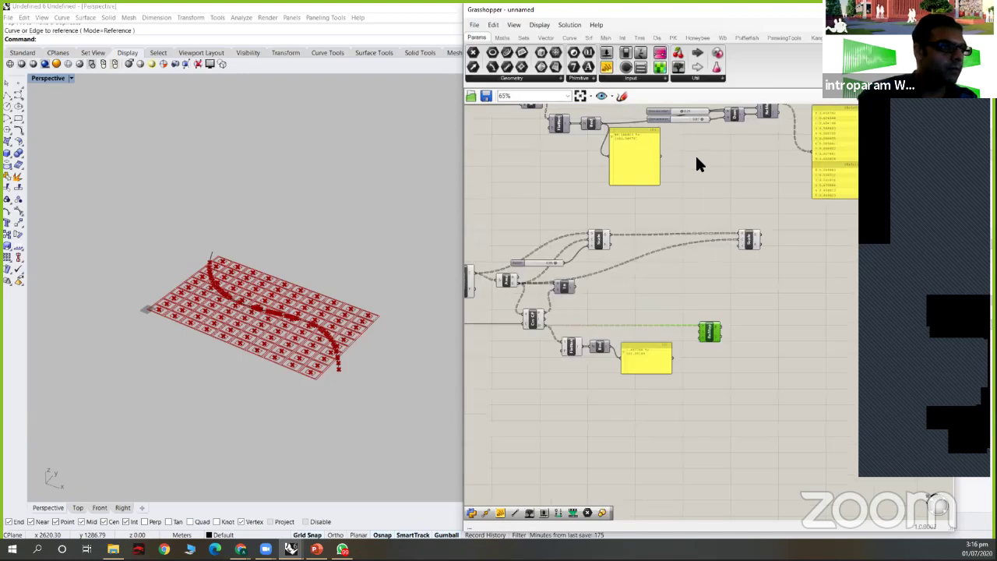
scroll(716, 156, up, 4)
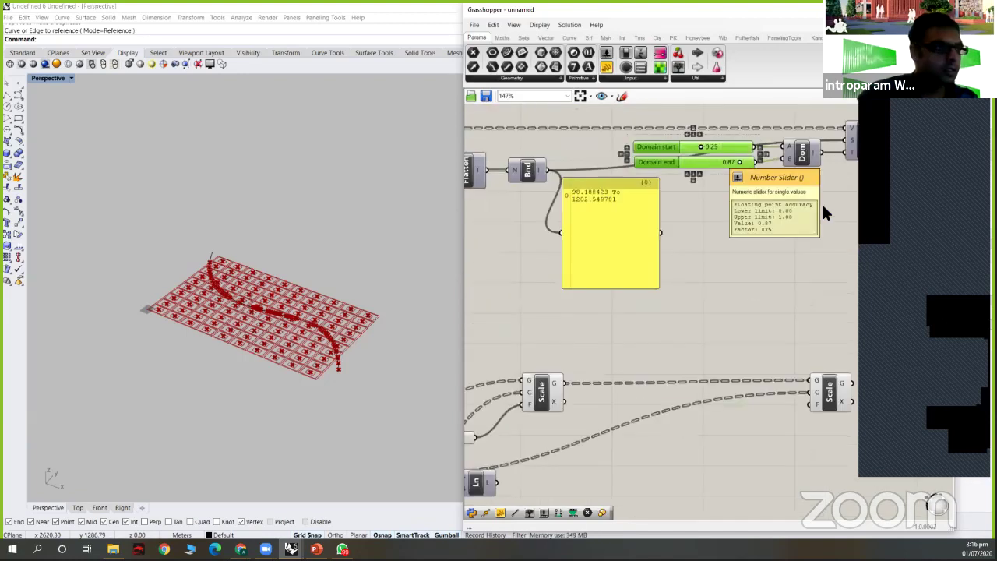
scroll(711, 152, down, 2)
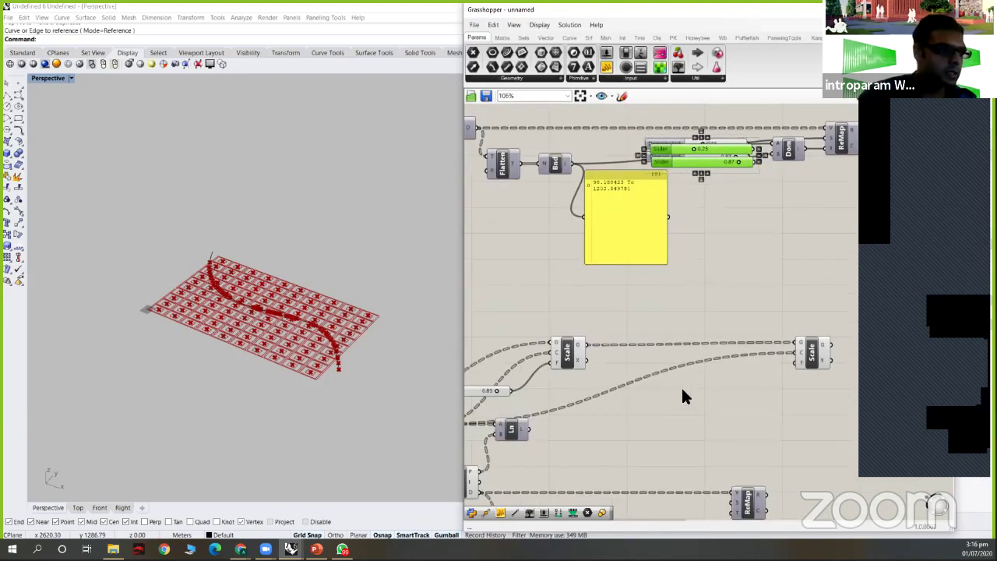
drag(737, 388, 792, 374)
scroll(768, 394, up, 2)
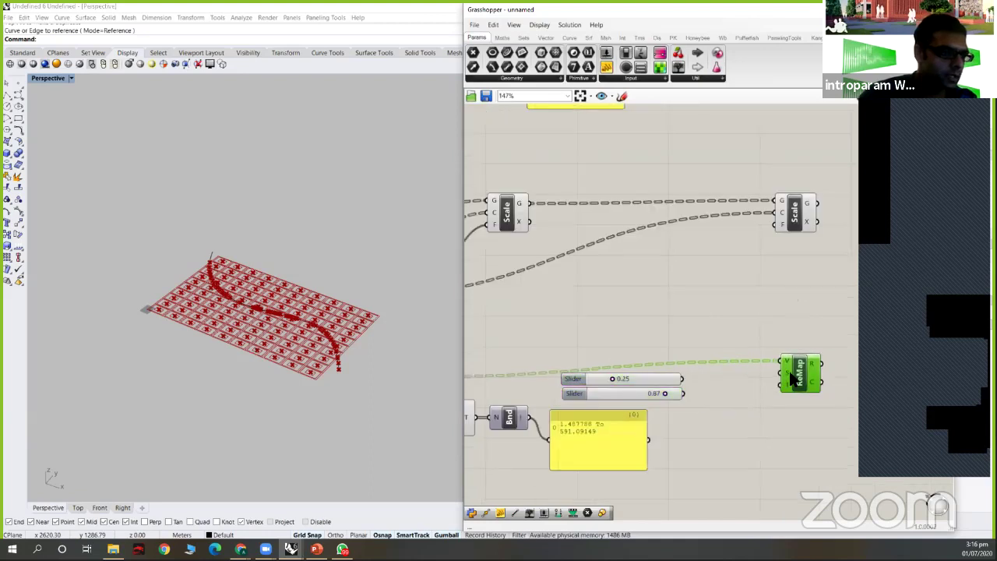
- Build a Construct Domain from the 0.25 and 0.87 sliders as the Remap Numbers target, and connect the Bounds domain as its source
double_click(764, 403)
text(co)
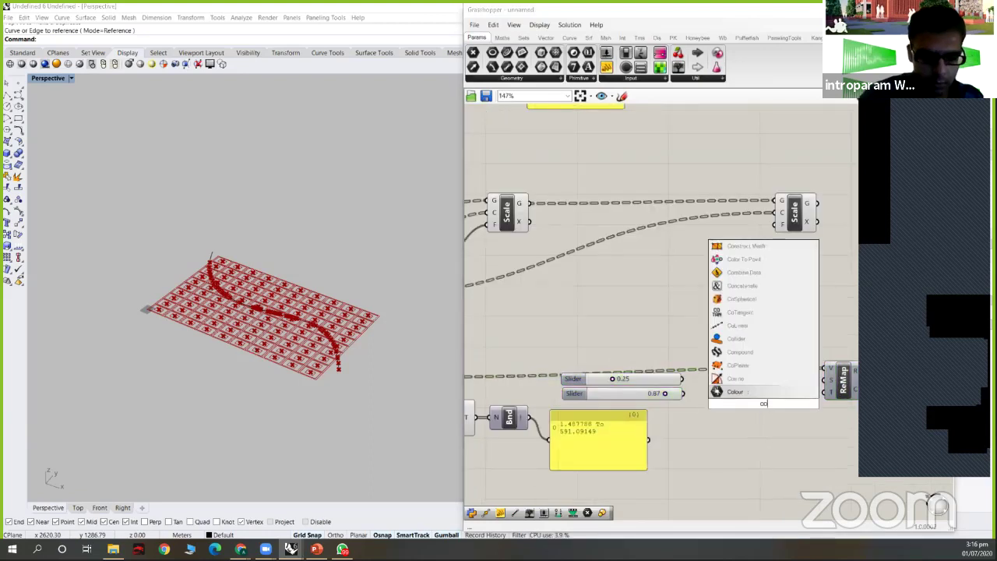
text(ntruct domain)
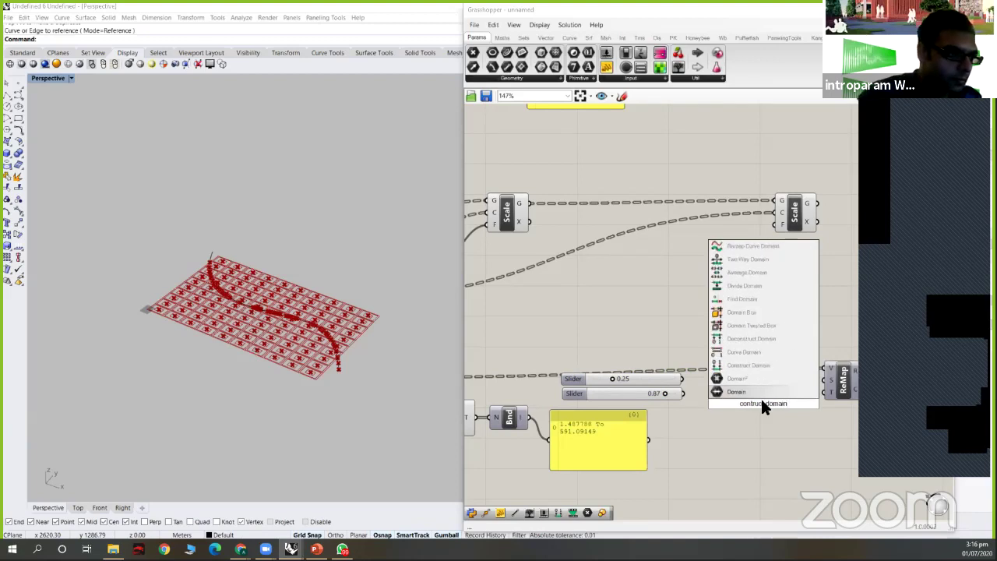
click(744, 391)
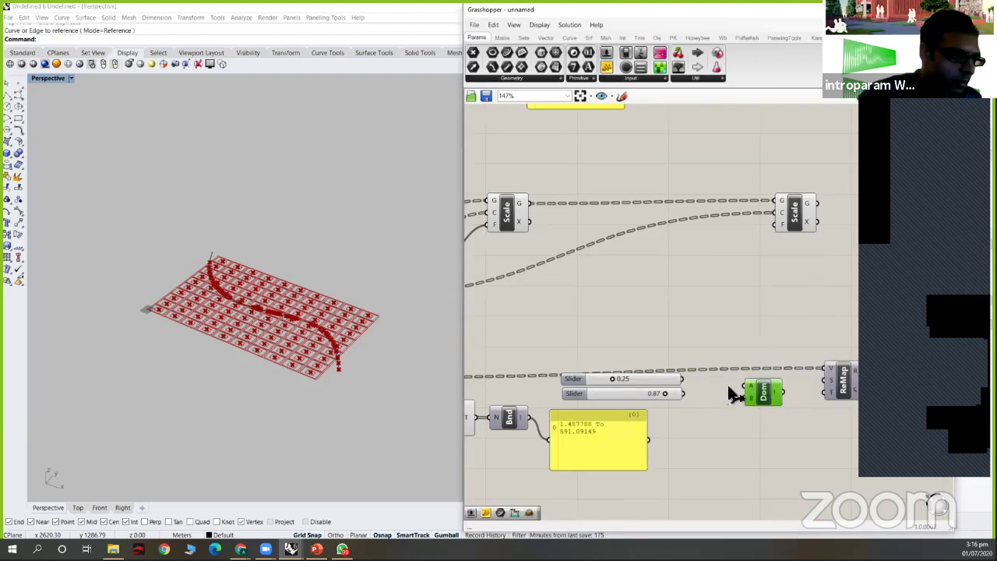
drag(746, 387, 826, 390)
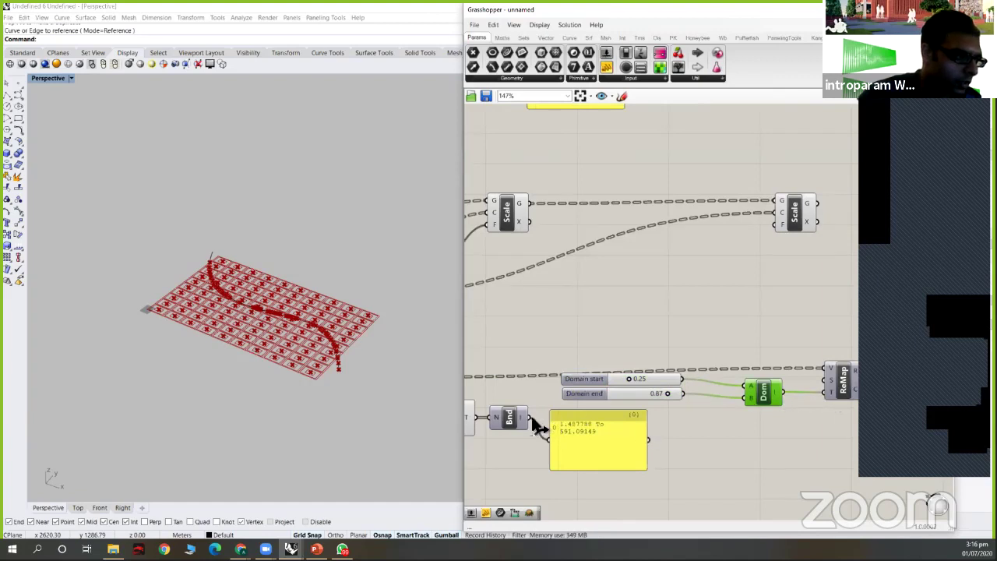
drag(530, 418, 824, 381)
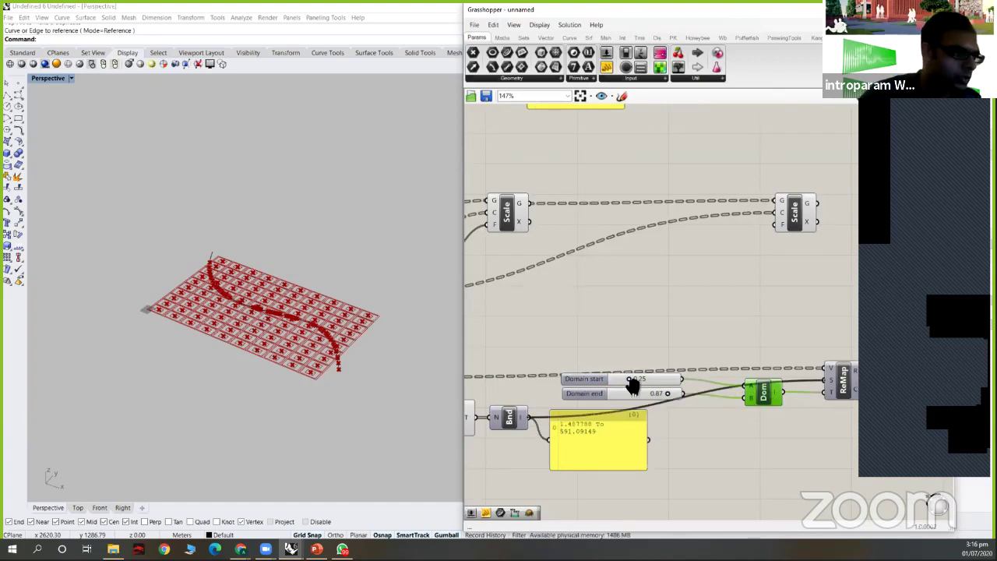
- Move the second Scale component beyond Remap Numbers and connect the remapped values to its factor input
scroll(675, 390, down, 2)
right_drag(804, 391, 668, 384)
click(668, 384)
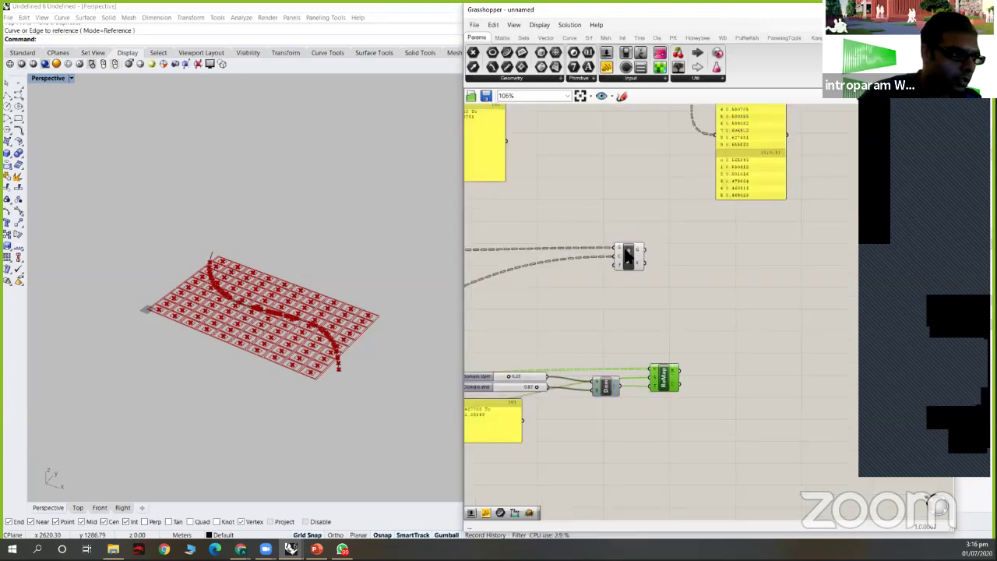
drag(630, 256, 808, 254)
click(685, 372)
drag(681, 374, 806, 266)
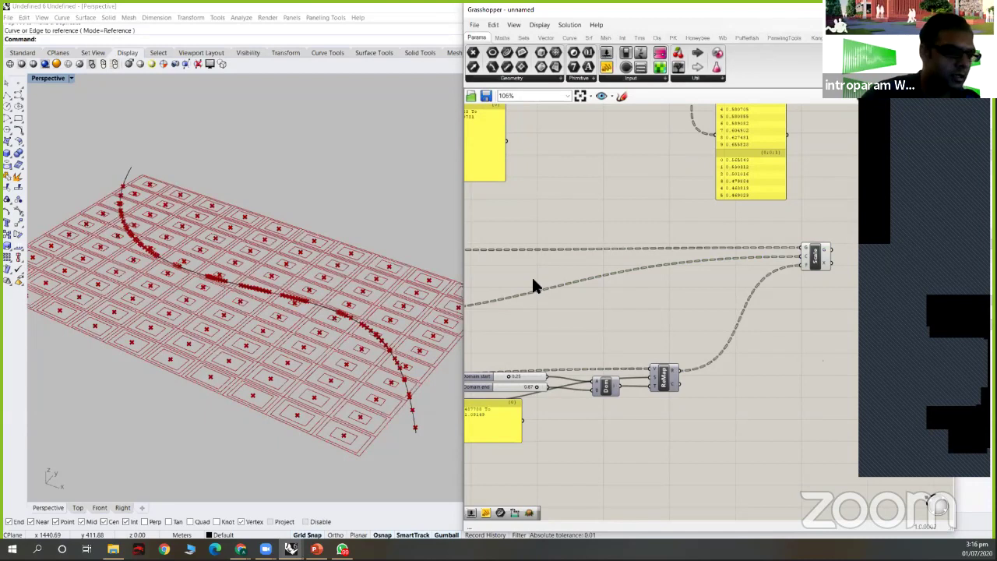
scroll(693, 343, down, 5)
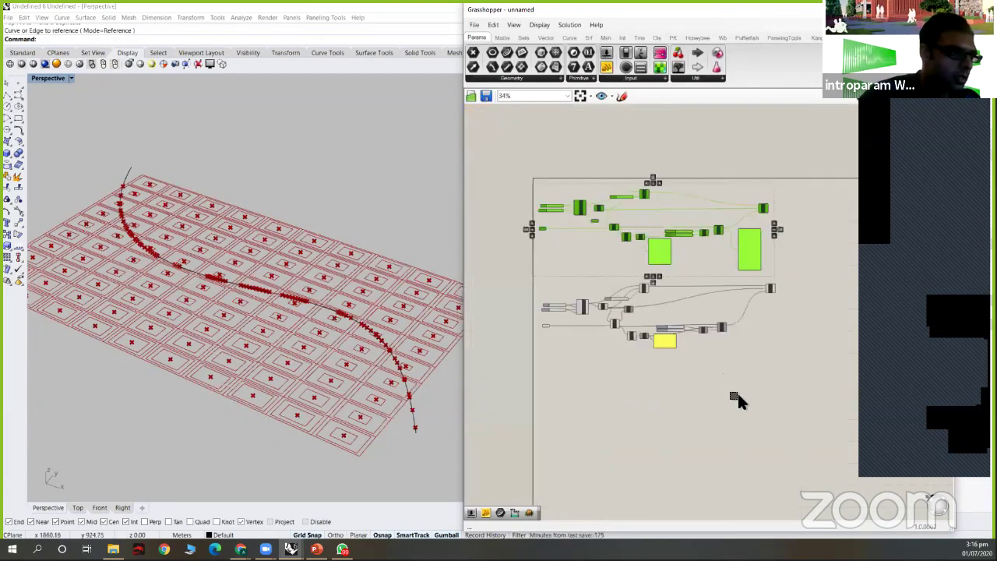
- Group the lower definition's components and turn off the preview of all of them except the final Scale component
click(650, 307)
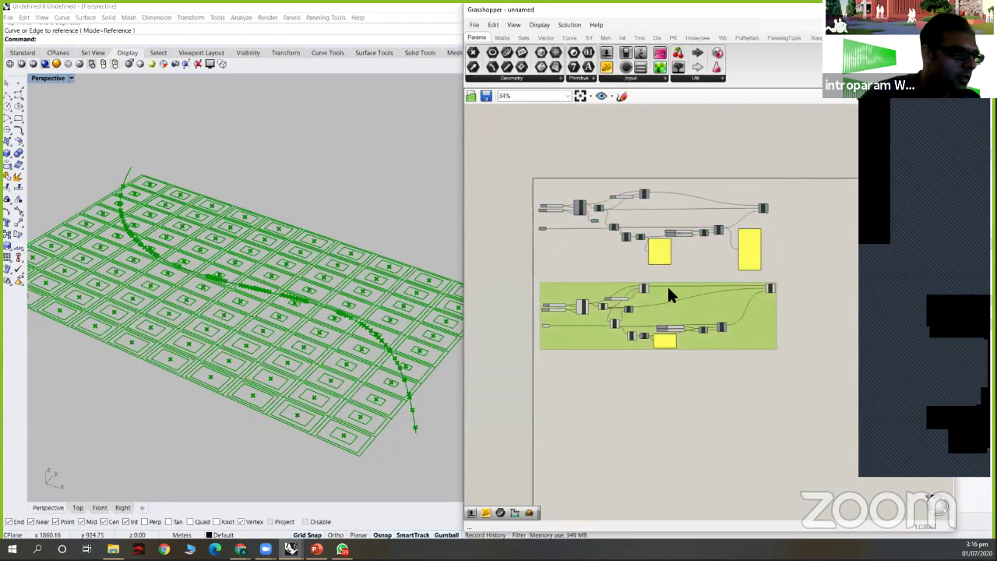
middle_click(649, 310)
click(674, 285)
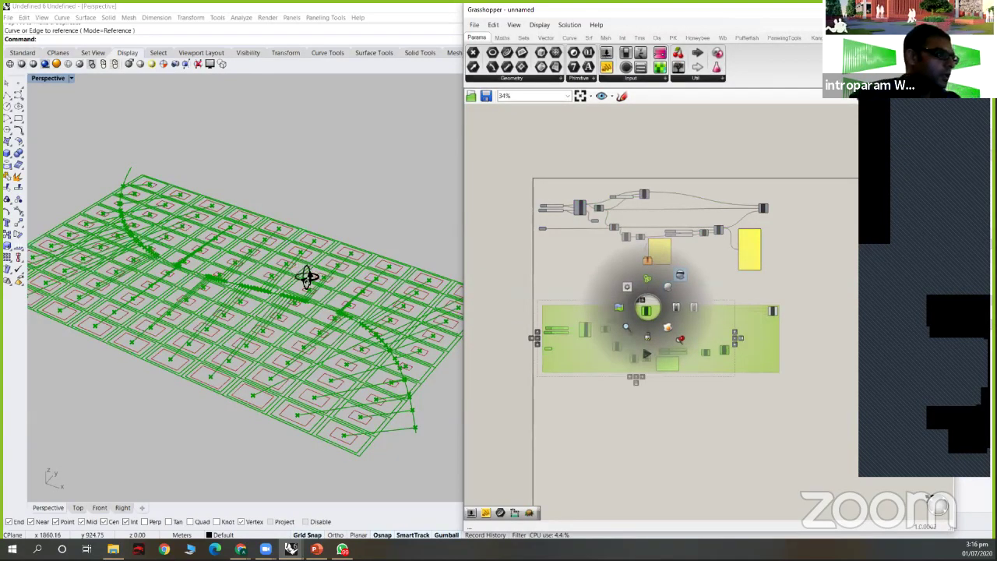
- Reshape the attractor curve in Rhino by moving its control points so its far end bends back across the grid
scroll(288, 312, down, 6)
click(246, 330)
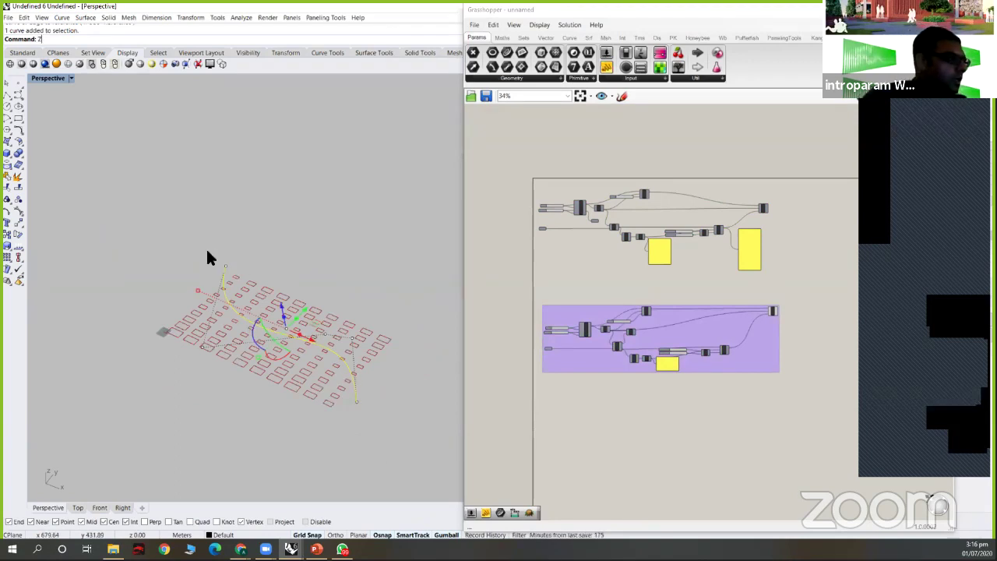
key(Return)
text(s)
key(Return)
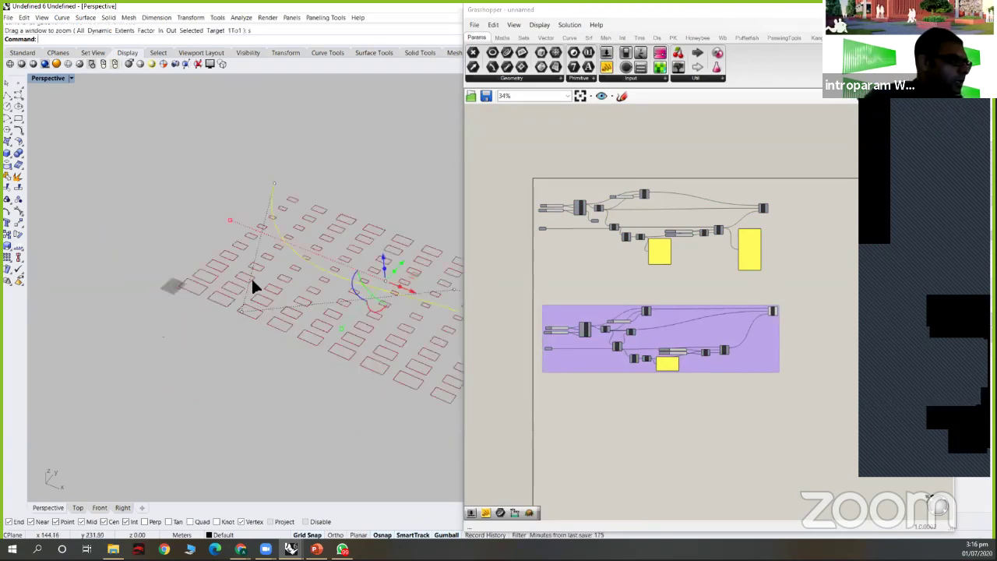
drag(290, 262, 348, 282)
mouse_move(274, 239)
mouse_down()
mouse_move(292, 221)
mouse_move(285, 231)
mouse_up()
click(404, 287)
drag(436, 300, 323, 266)
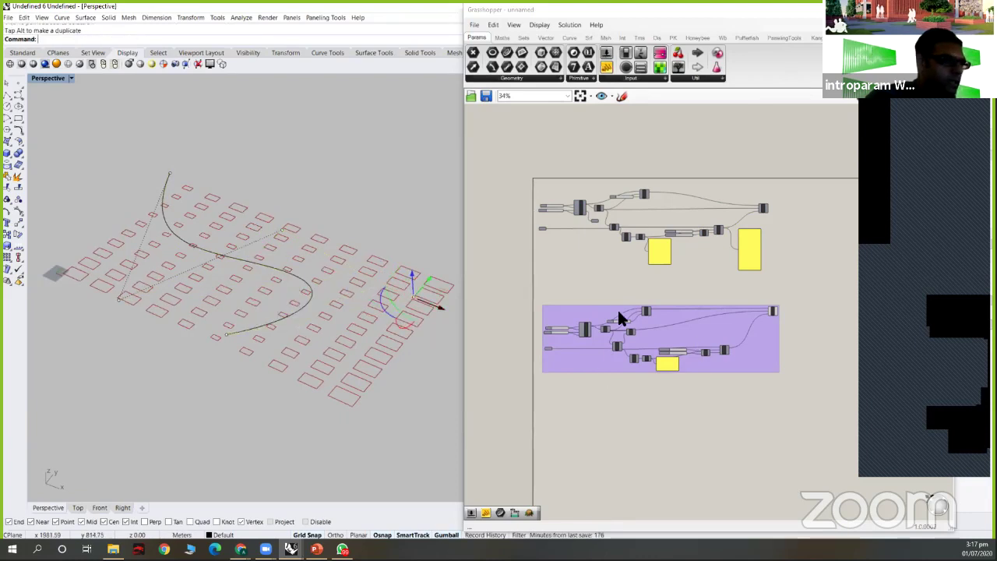
key(Escape)
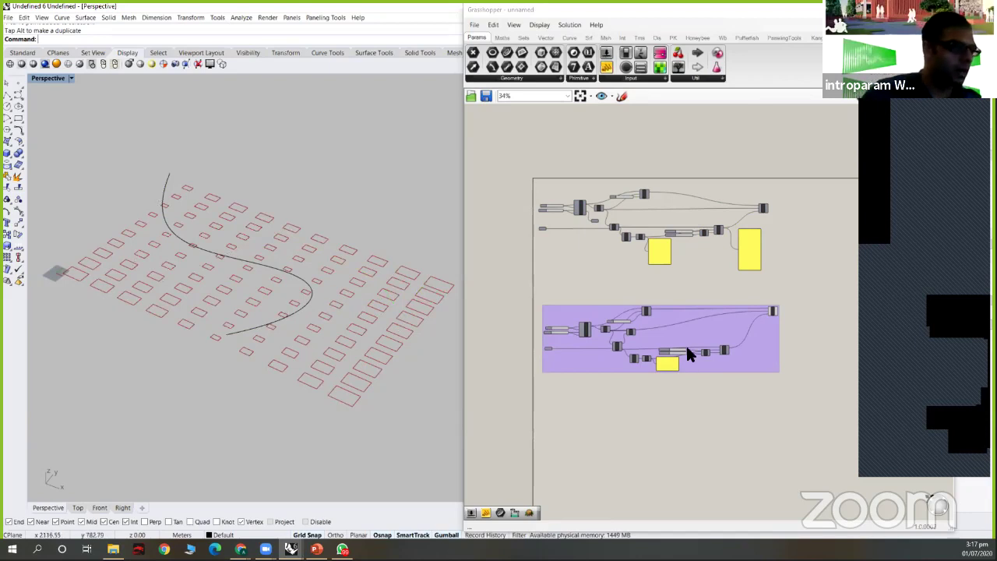
- Set the lower Domain start slider to 0.03, extend the Domain end slider's maximum, and set Domain end to 1.01
scroll(686, 347, up, 2)
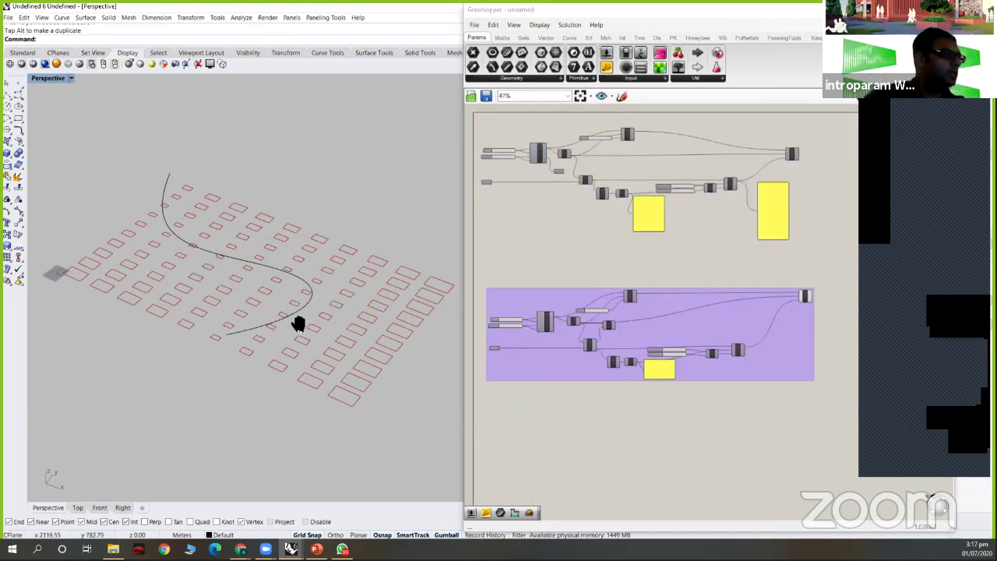
scroll(617, 343, up, 6)
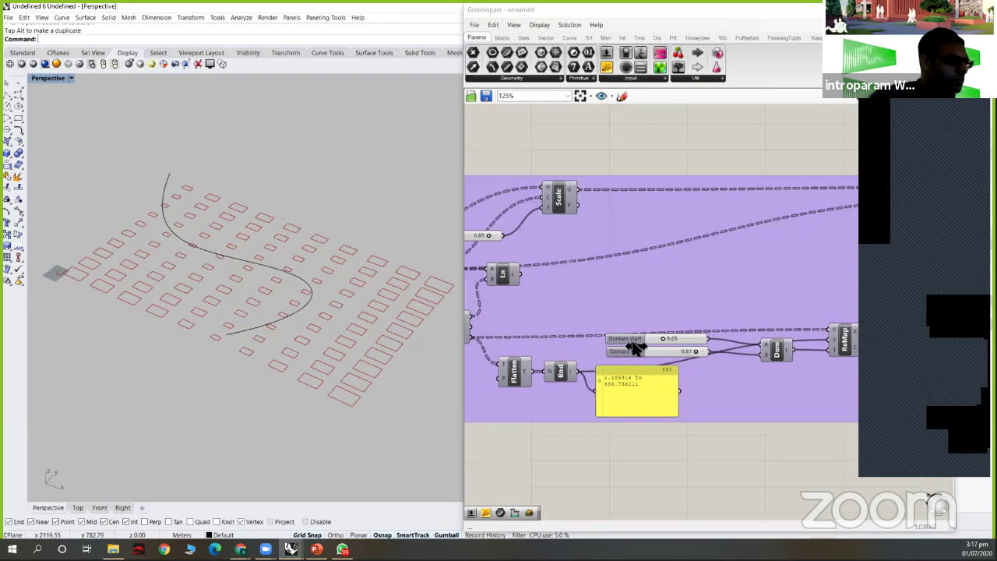
scroll(633, 348, up, 2)
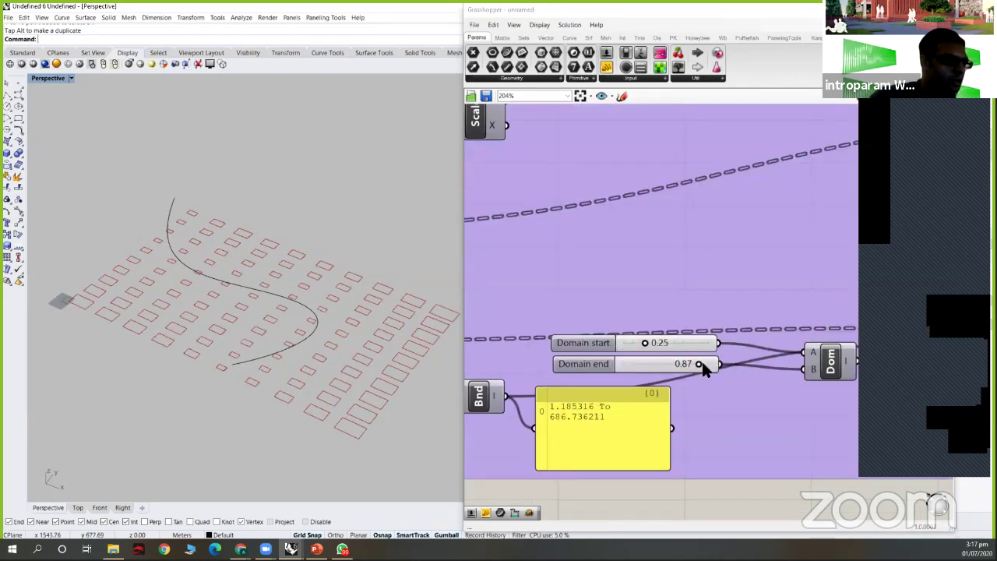
mouse_move(700, 368)
mouse_down()
mouse_move(717, 364)
mouse_move(694, 371)
mouse_up()
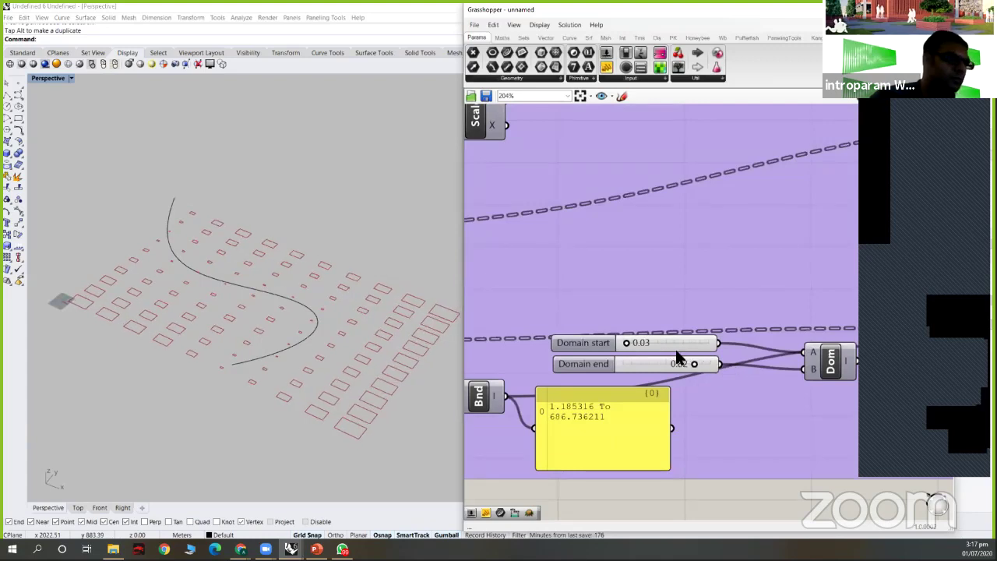
double_click(593, 359)
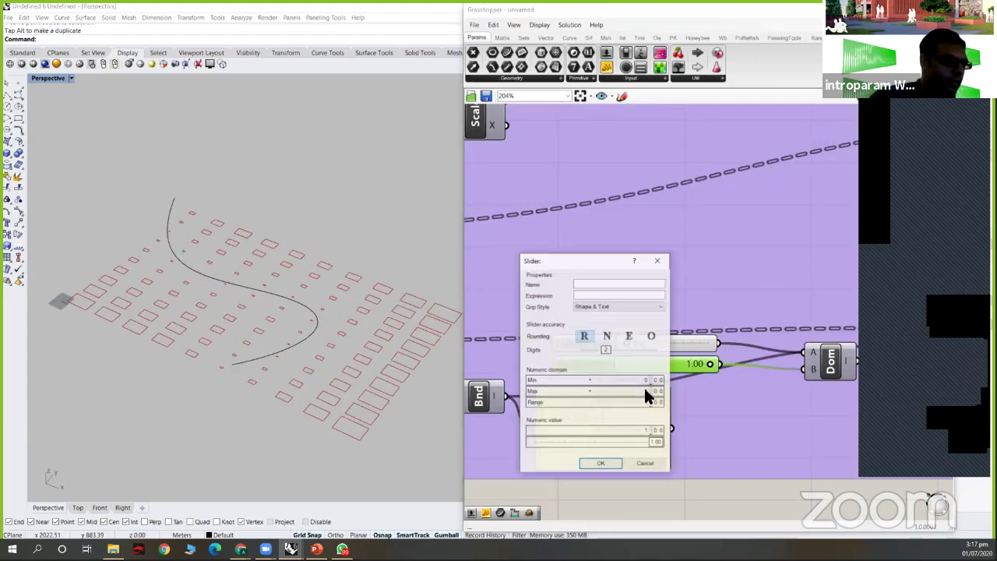
click(600, 463)
drag(659, 365, 680, 371)
- Move the whole attractor curve across the rectangle grid, away from the origin corner
click(176, 252)
drag(237, 284, 331, 254)
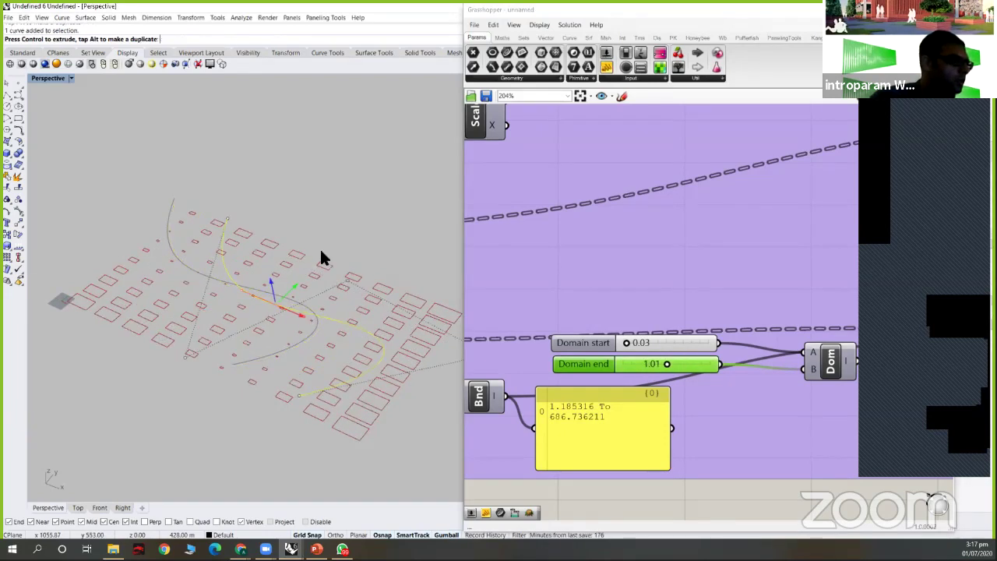
click(332, 248)
scroll(351, 251, down, 4)
shift+right_drag(361, 252, 298, 259)
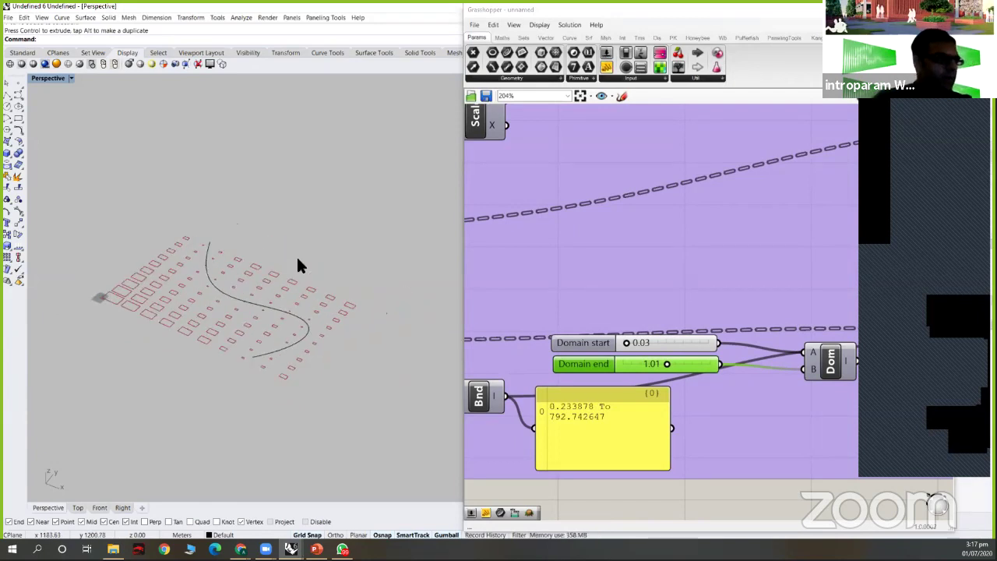
- Examine how the rectangle sizes vary around the attractor curve, with the lower definition's final Scale component selected
scroll(693, 319, down, 6)
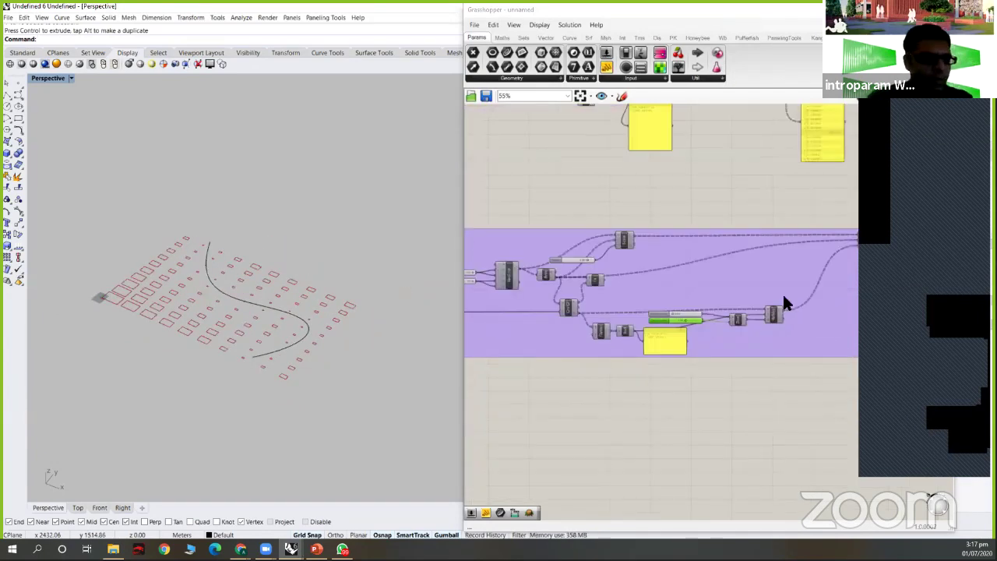
scroll(846, 304, down, 3)
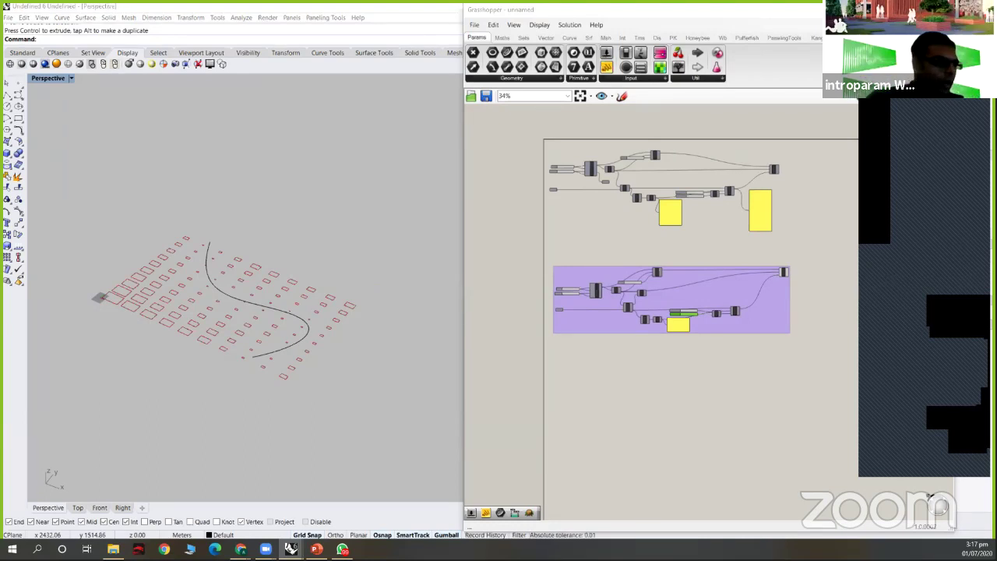
right_drag(259, 282, 287, 333)
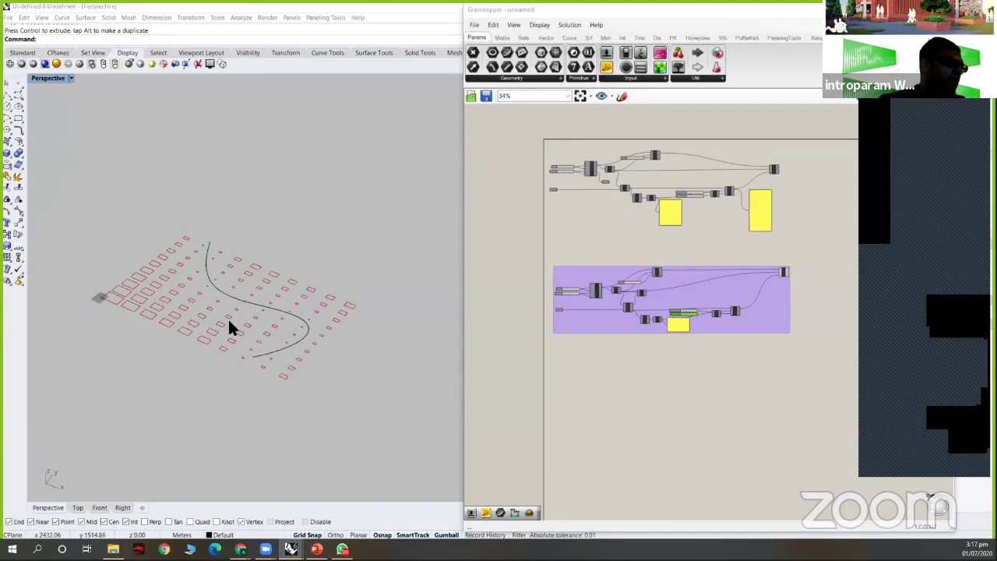
scroll(241, 336, up, 2)
scroll(726, 304, down, 2)
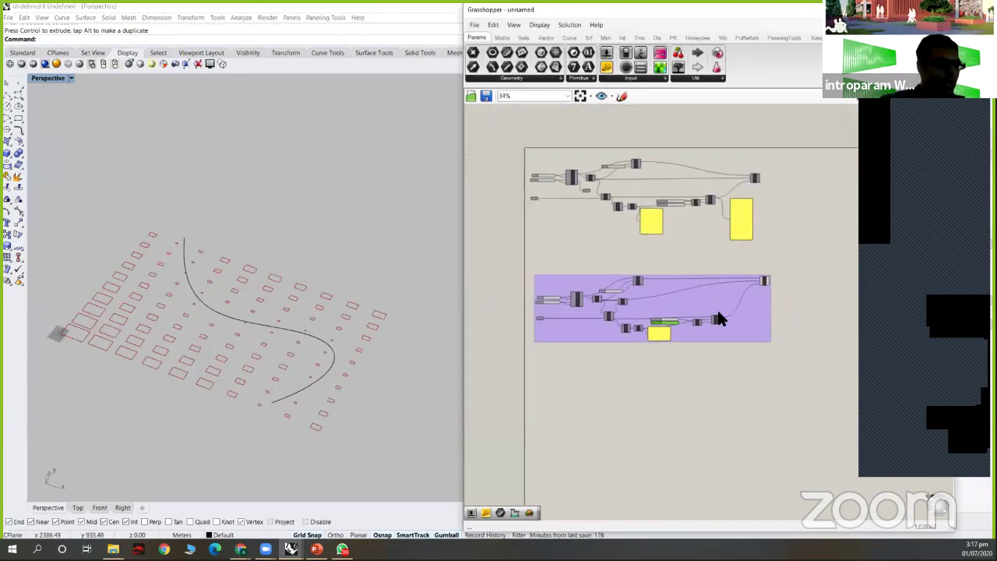
scroll(762, 290, up, 1)
click(759, 288)
scroll(747, 287, up, 4)
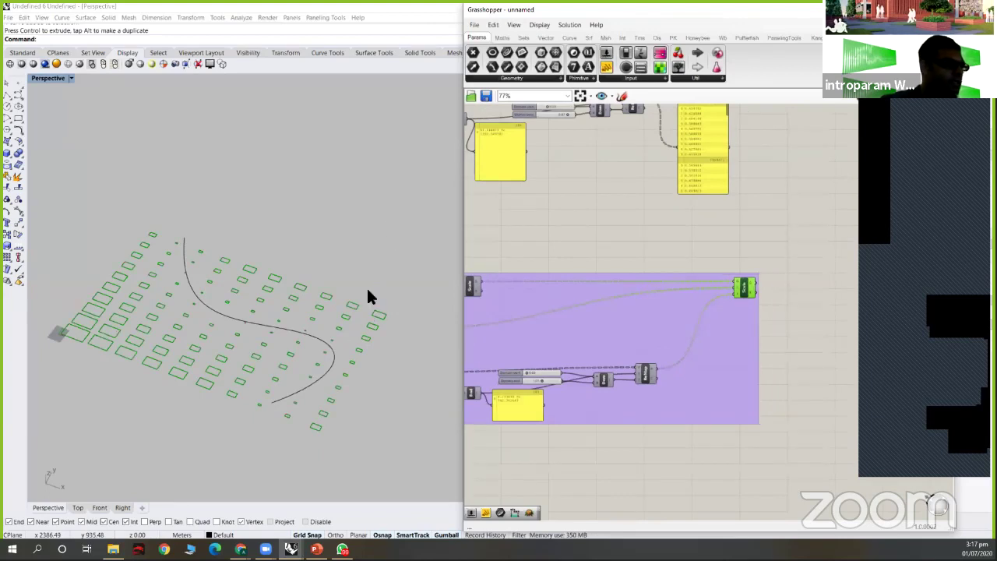
right_drag(178, 317, 252, 272)
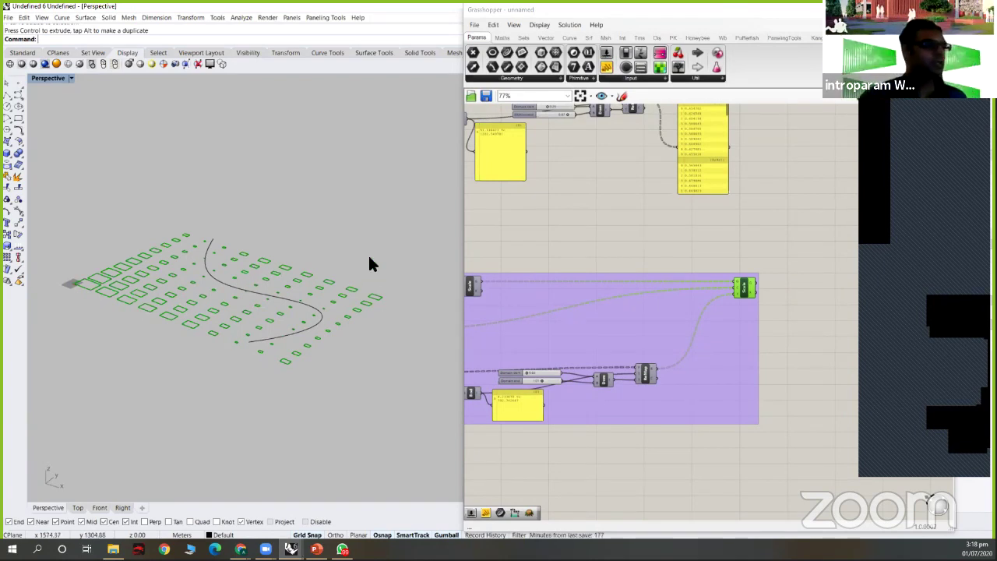
- Add an Extrude component to the canvas beyond the lower definition's final Scale component
scroll(709, 281, down, 1)
scroll(605, 281, up, 4)
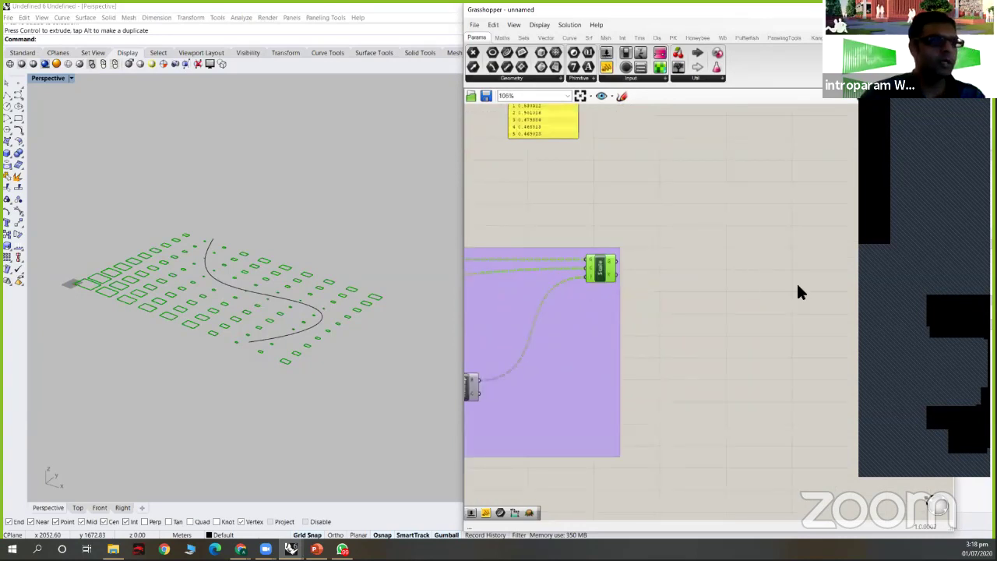
double_click(802, 285)
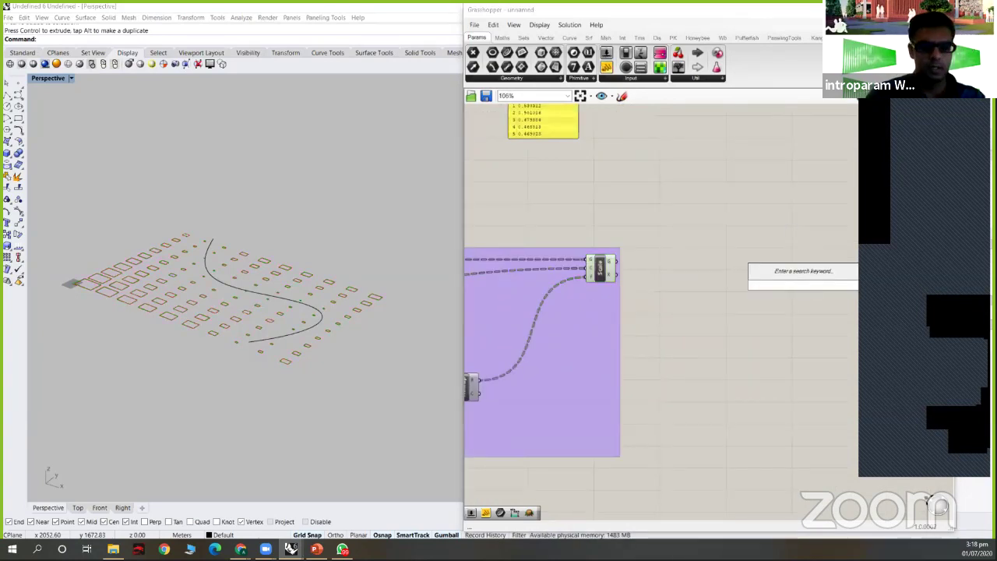
text(6)
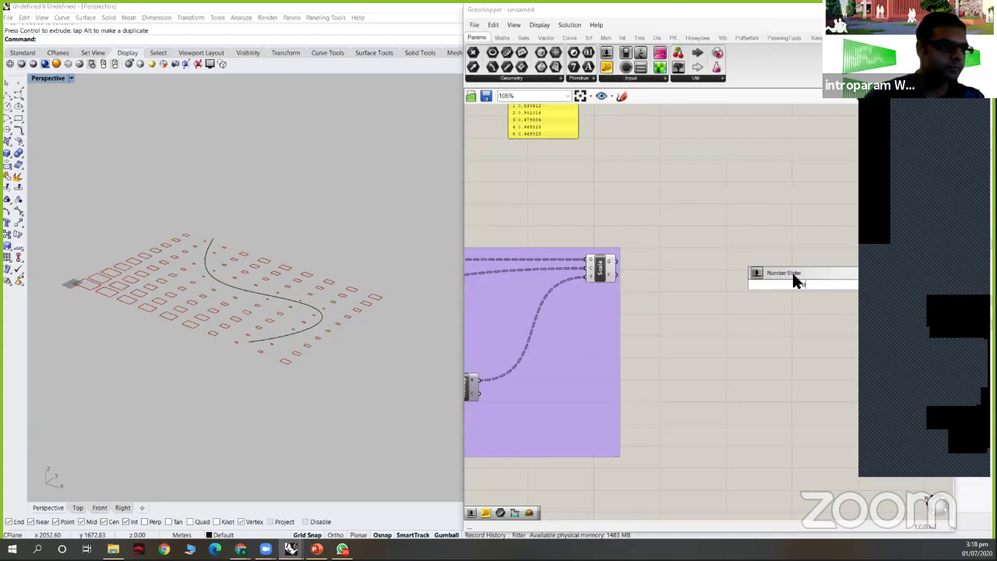
text(xtrude)
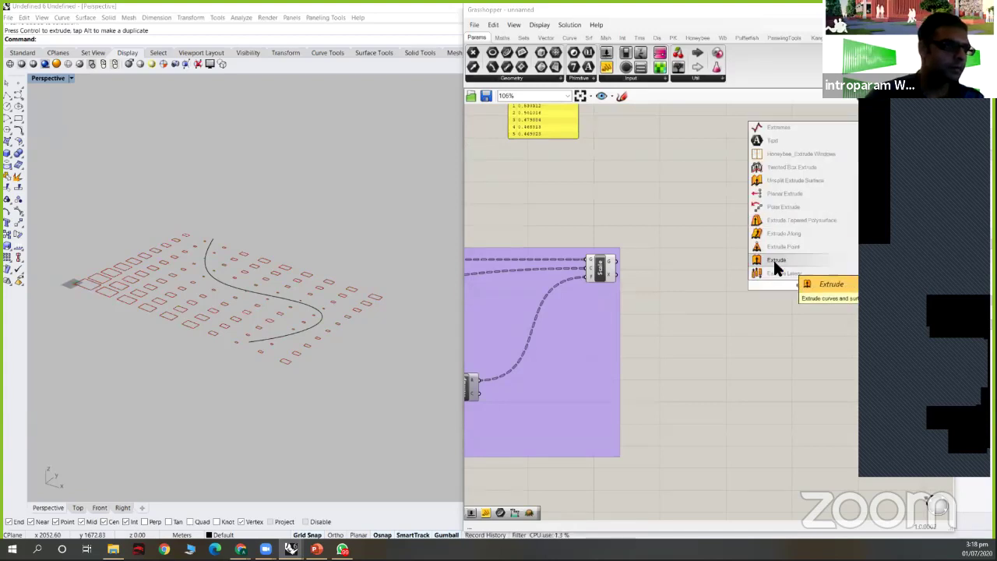
click(764, 261)
scroll(754, 268, up, 4)
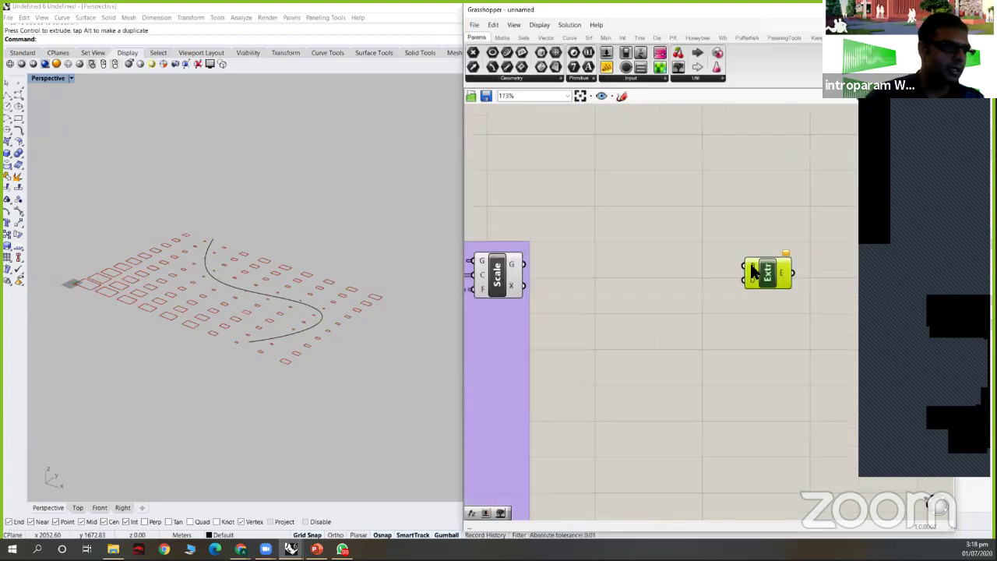
scroll(753, 271, up, 1)
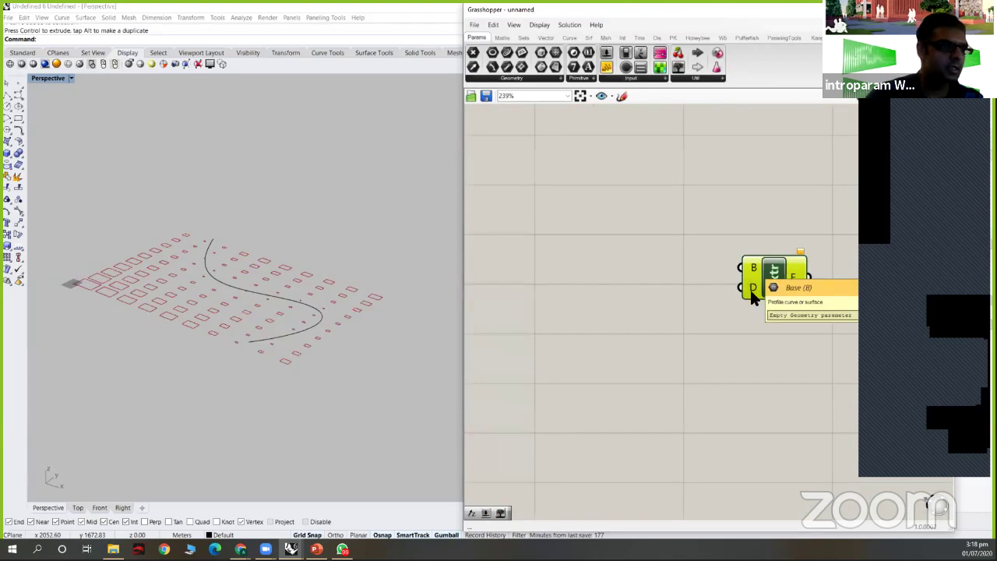
scroll(699, 325, down, 3)
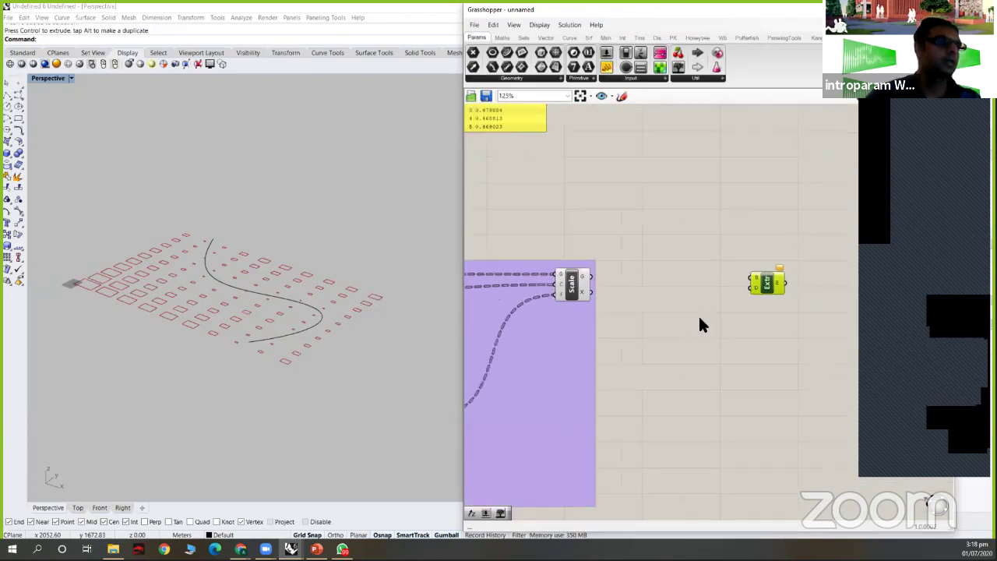
- Add a Unit Z vector as the Extrude direction and connect the final Scale's geometry output to the Extrude base
click(690, 318)
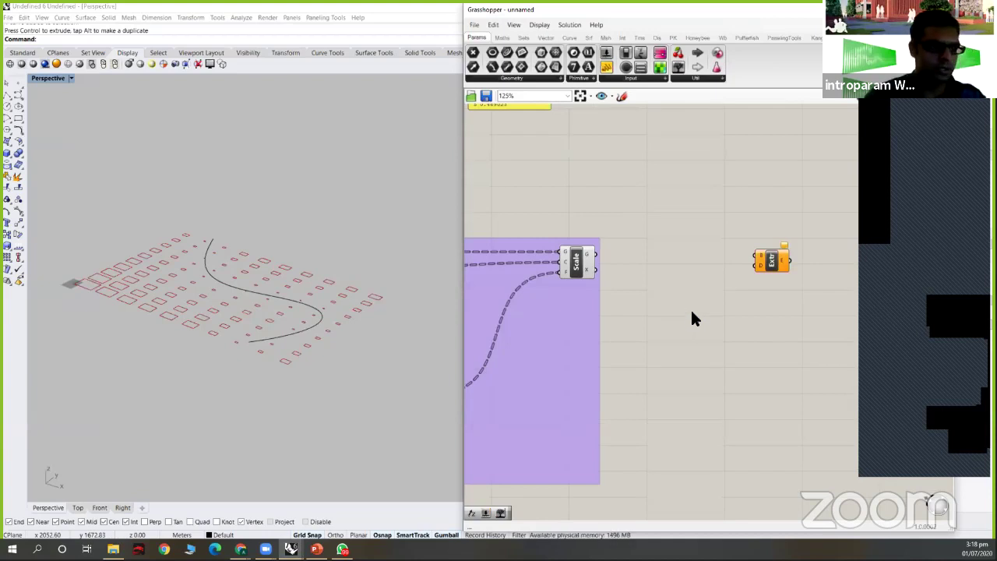
double_click(695, 306)
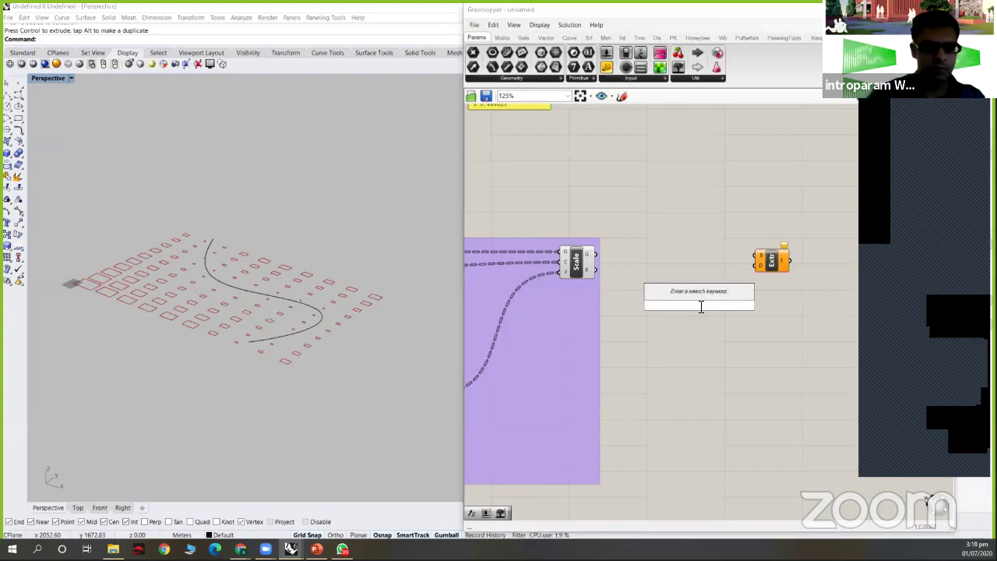
text(unit)
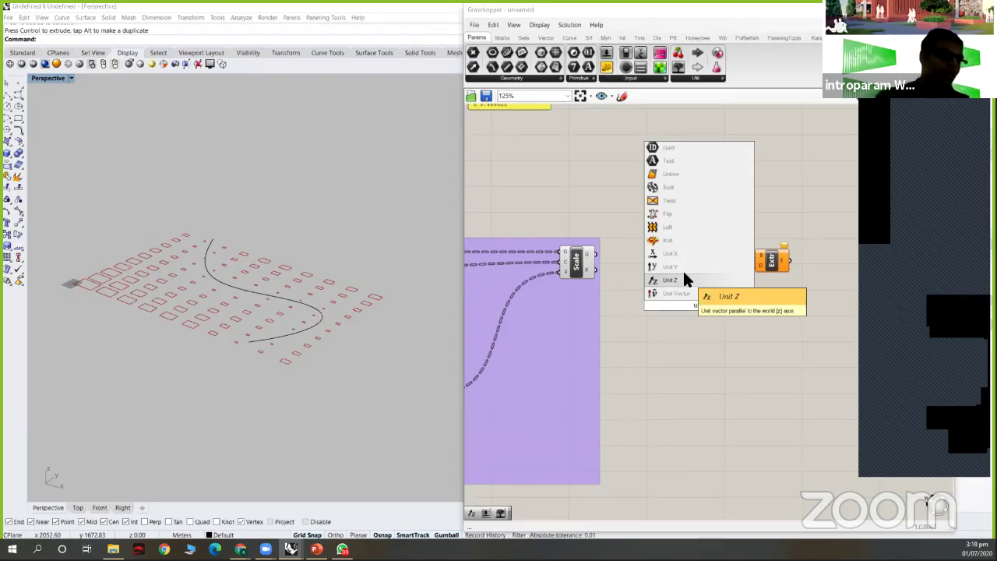
drag(672, 279, 755, 266)
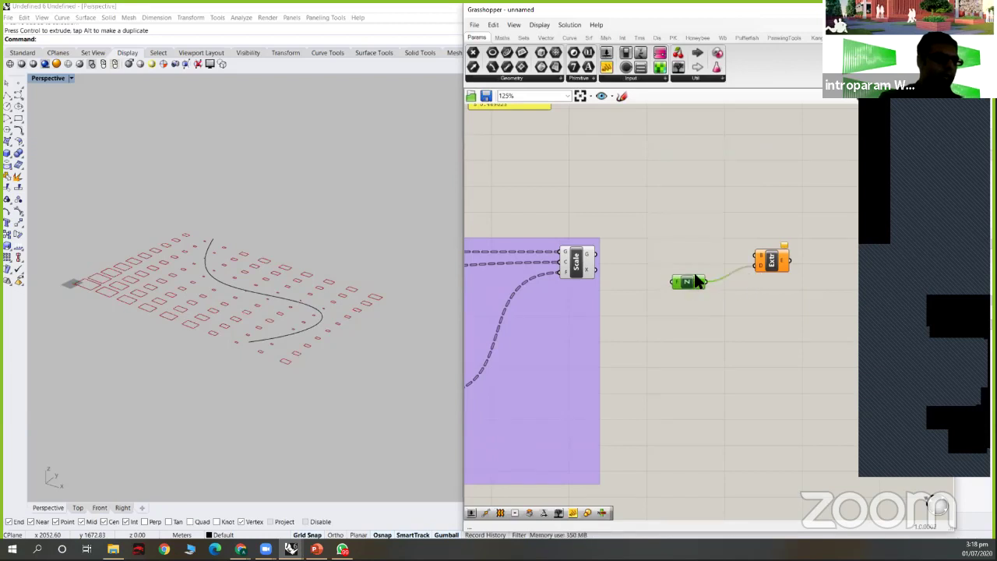
drag(597, 254, 755, 254)
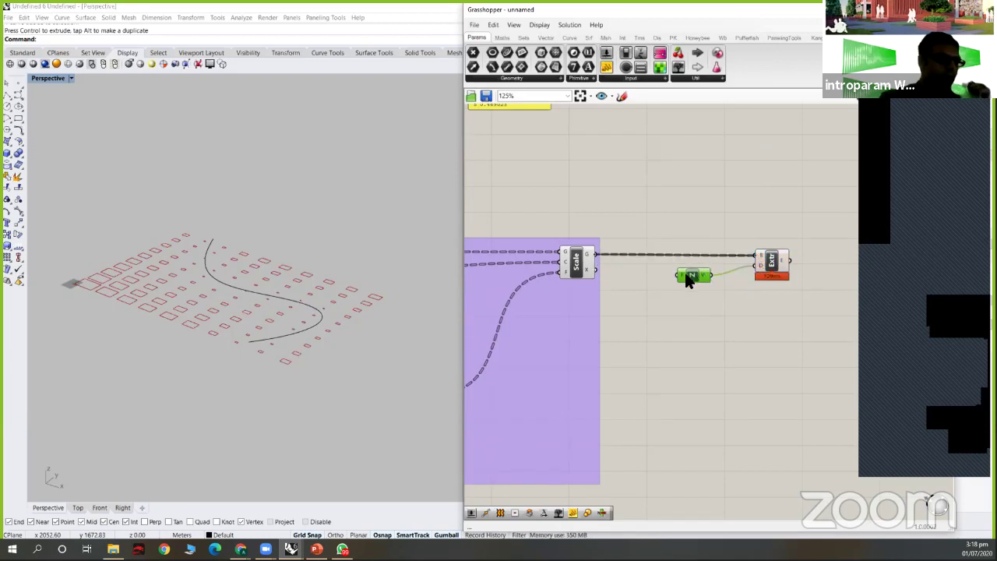
drag(689, 275, 709, 275)
- Select the Extrude component and inspect the extruded rectangles up close in the perspective viewport
click(771, 264)
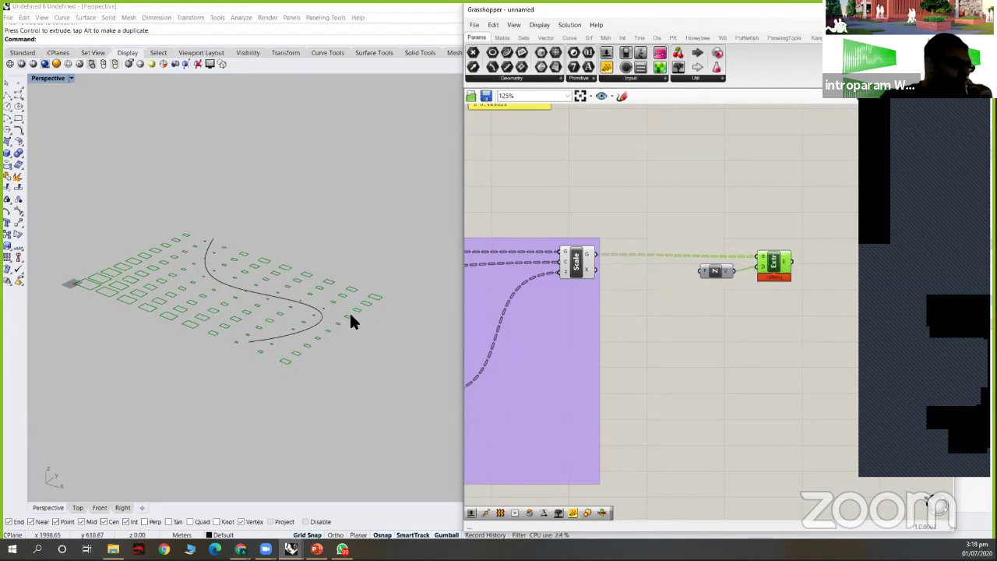
scroll(350, 322, up, 2)
scroll(333, 327, up, 6)
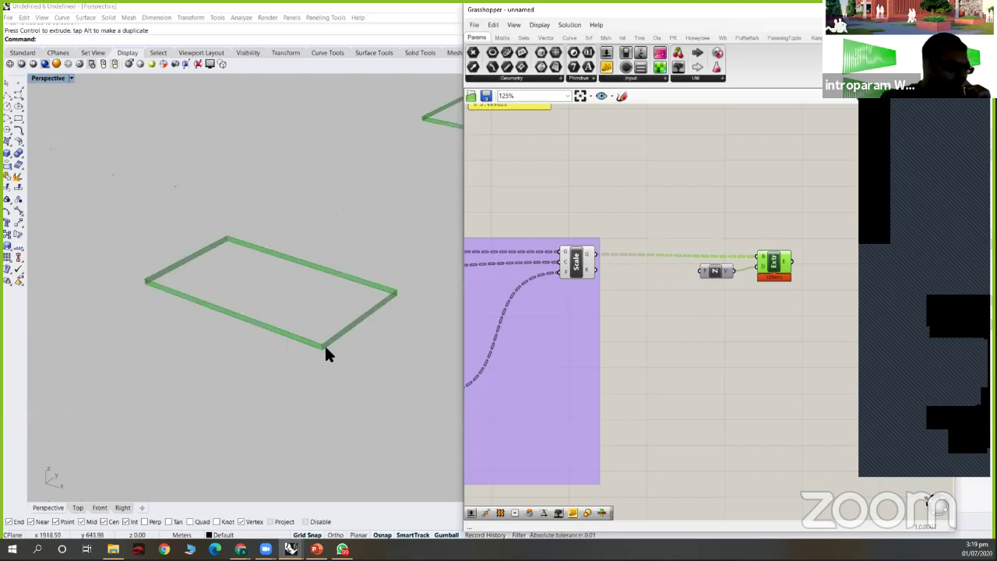
scroll(312, 296, down, 6)
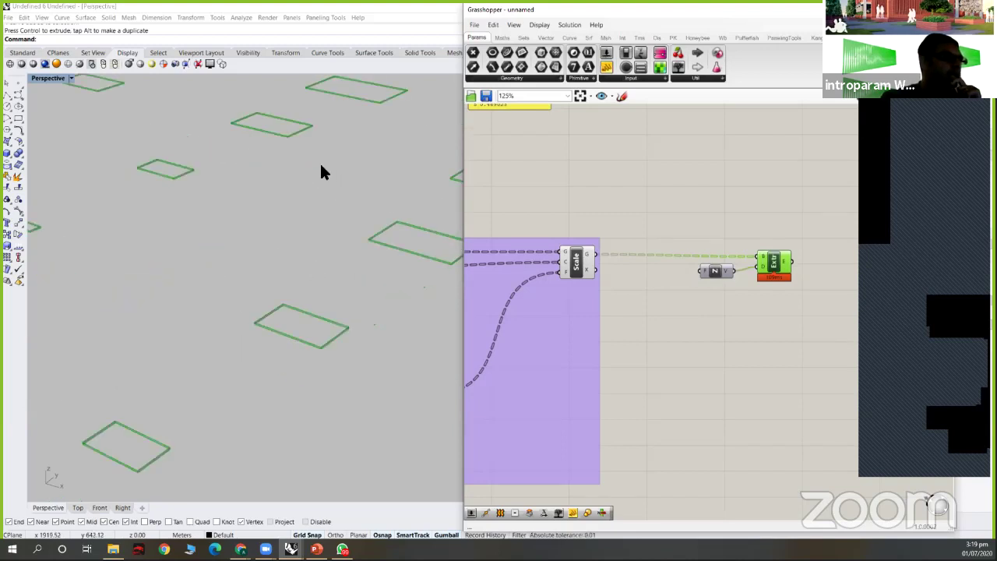
scroll(289, 178, up, 2)
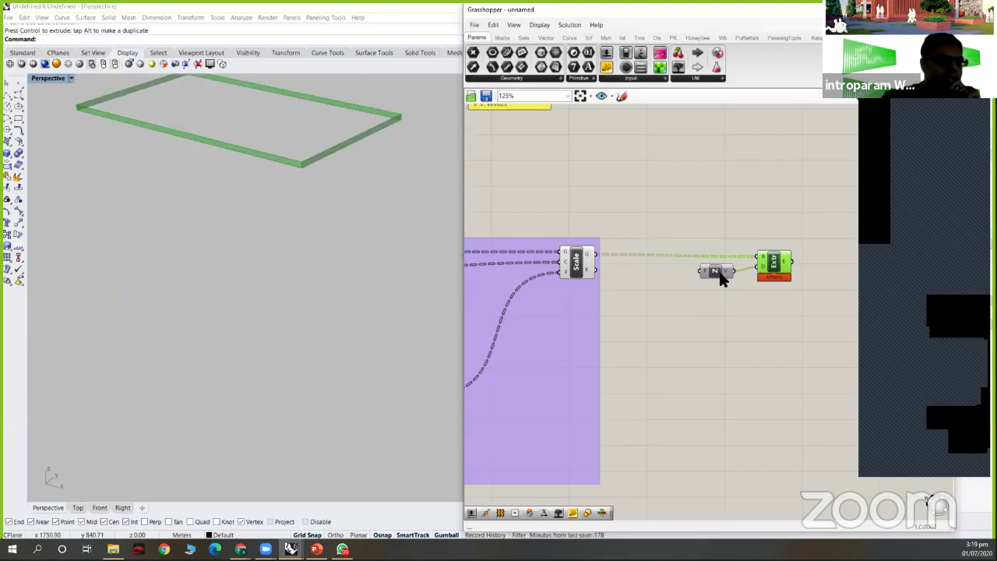
- Reposition the Unit Z and Extrude components together farther out from the lower definition's final Scale component
click(715, 273)
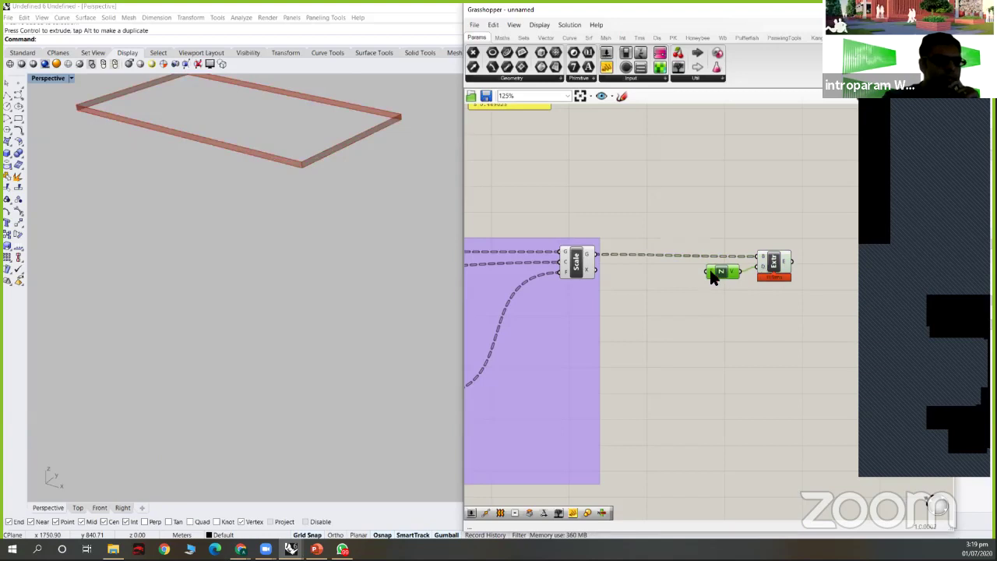
click(787, 265)
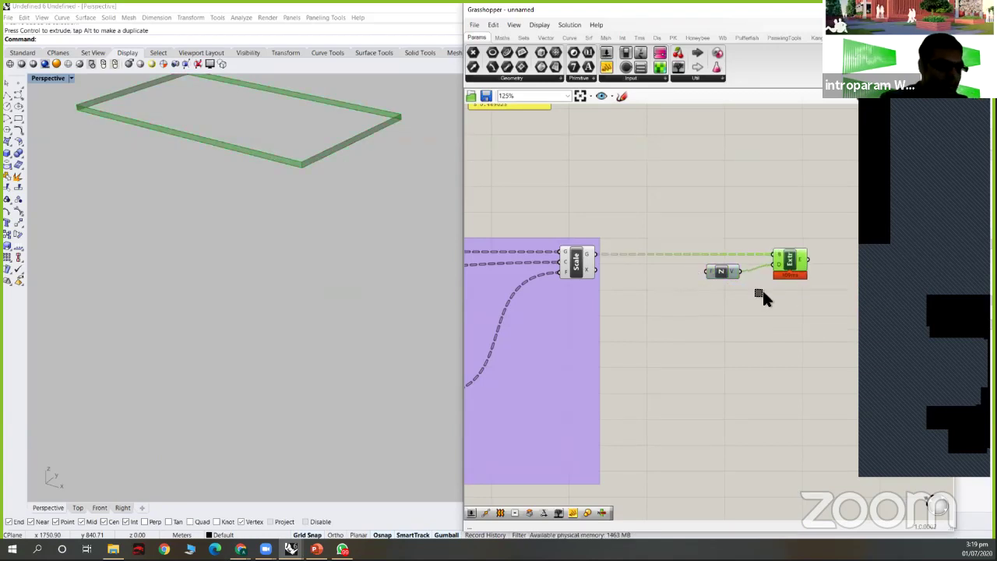
scroll(763, 291, down, 2)
scroll(697, 268, down, 1)
drag(688, 245, 761, 292)
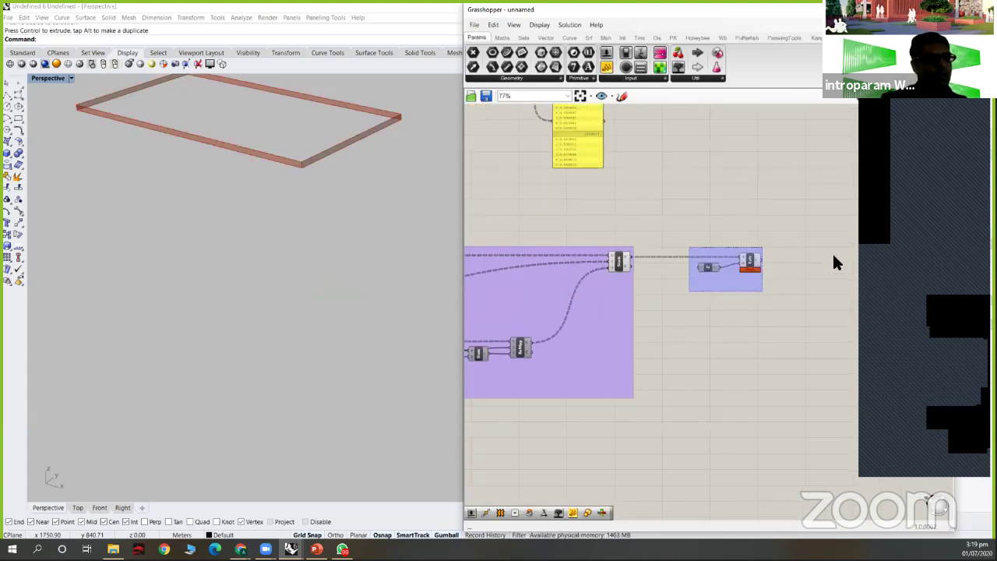
drag(748, 255, 834, 254)
- Connect the Curve Closest Point component's distance output to the Unit Z factor so distances drive the extrusion heights
scroll(360, 257, down, 3)
scroll(305, 269, down, 3)
drag(792, 266, 787, 270)
right_drag(520, 332, 630, 328)
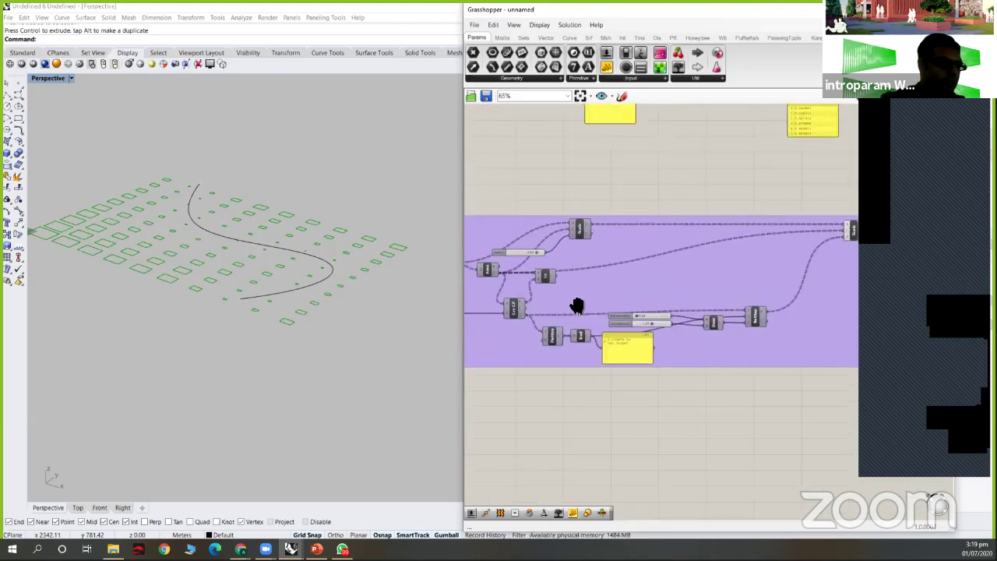
scroll(575, 307, down, 2)
scroll(759, 265, down, 3)
scroll(748, 264, up, 3)
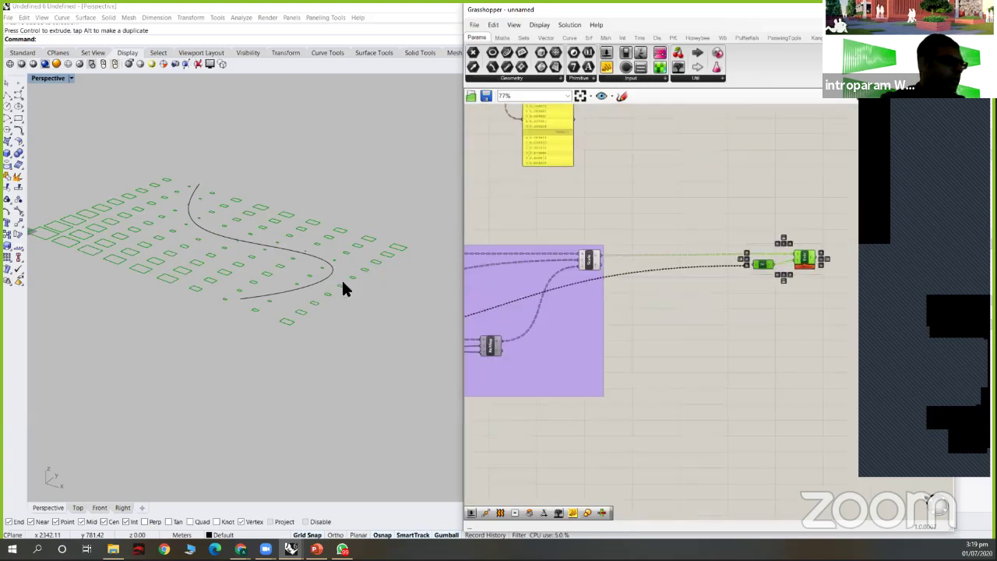
- Select the attractor curve in the perspective viewport and move it across the extruded grid
right_drag(337, 241, 370, 193)
click(364, 186)
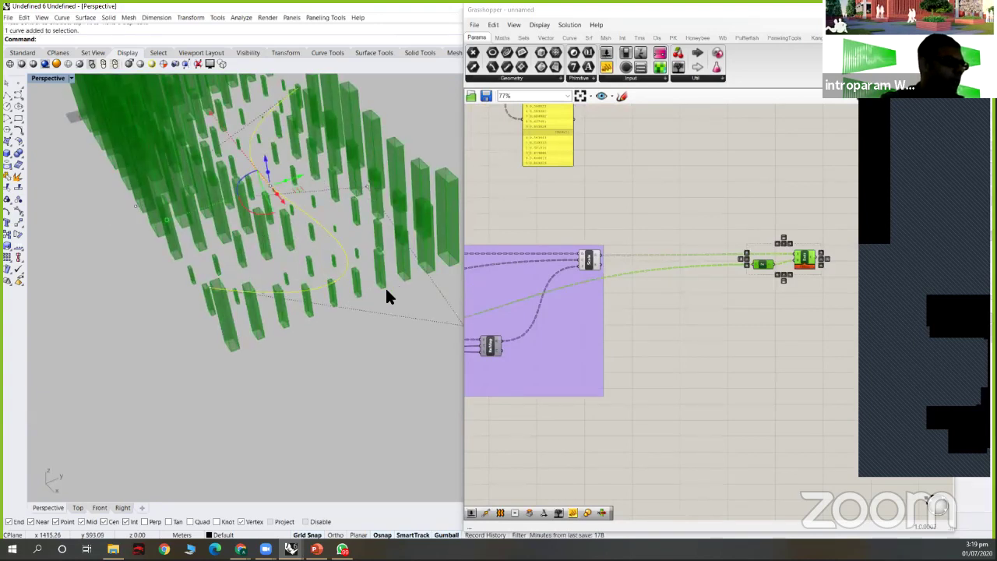
drag(394, 292, 335, 212)
drag(395, 199, 301, 178)
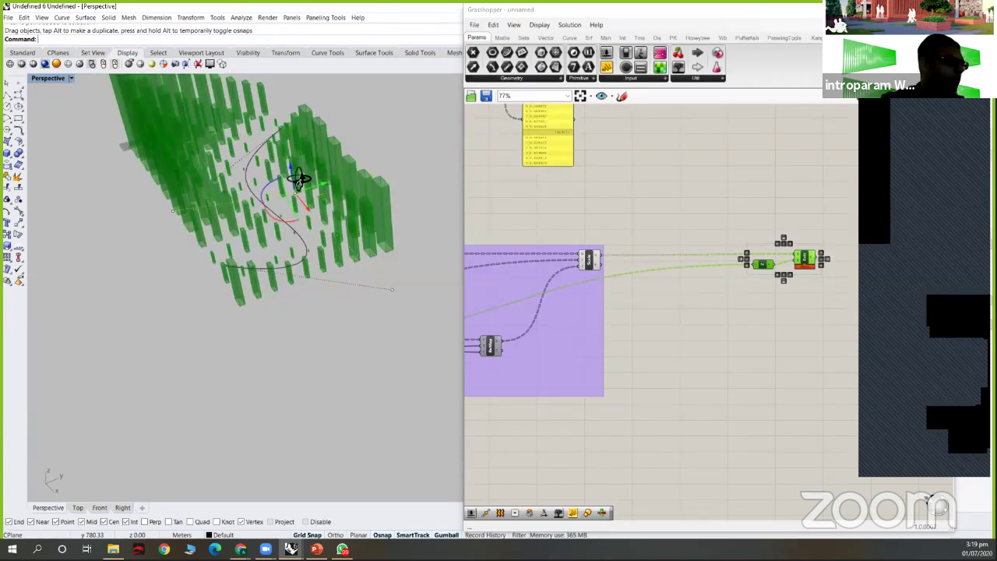
- Examine how the extrusion heights vary with distance from the attractor curve, and review the distance and domain components feeding them
right_drag(301, 189, 352, 220)
scroll(387, 176, down, 5)
scroll(335, 195, up, 4)
scroll(352, 220, up, 5)
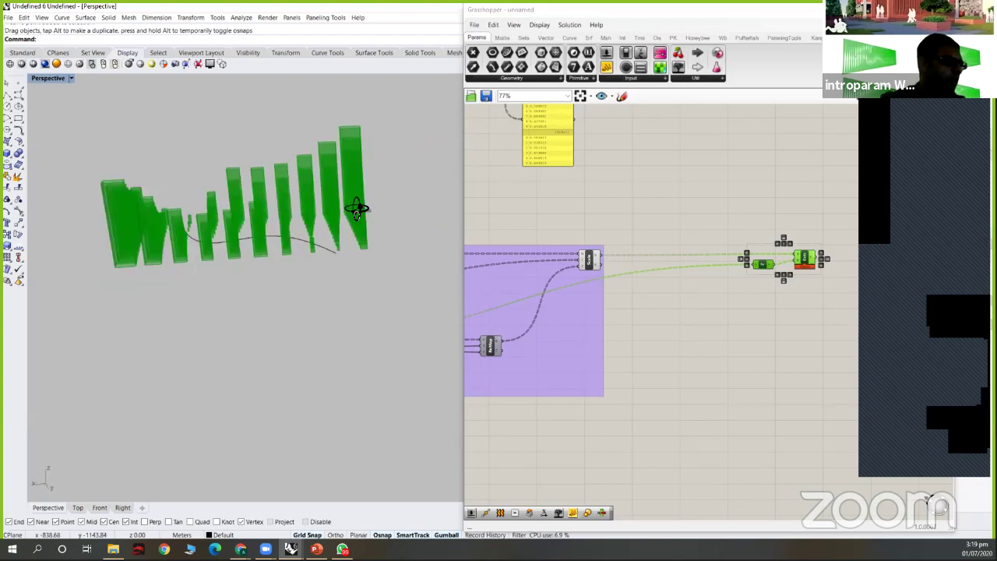
scroll(629, 328, down, 2)
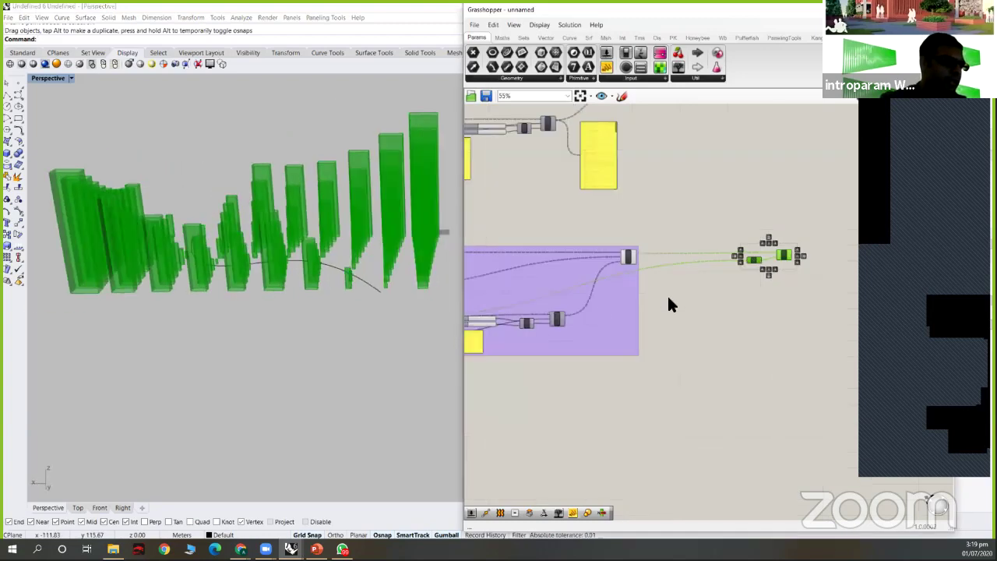
right_drag(604, 311, 700, 316)
scroll(701, 316, up, 6)
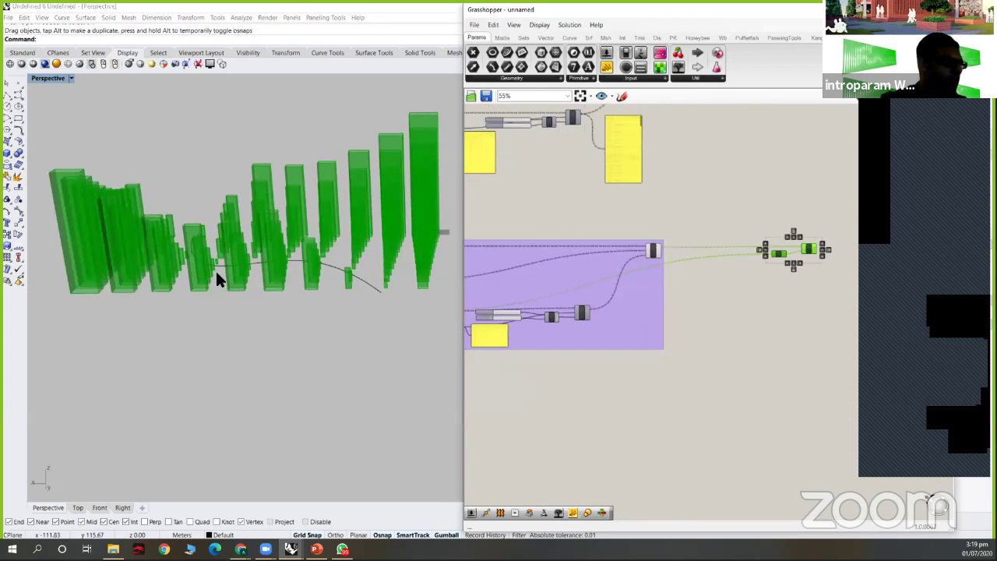
right_drag(184, 290, 237, 307)
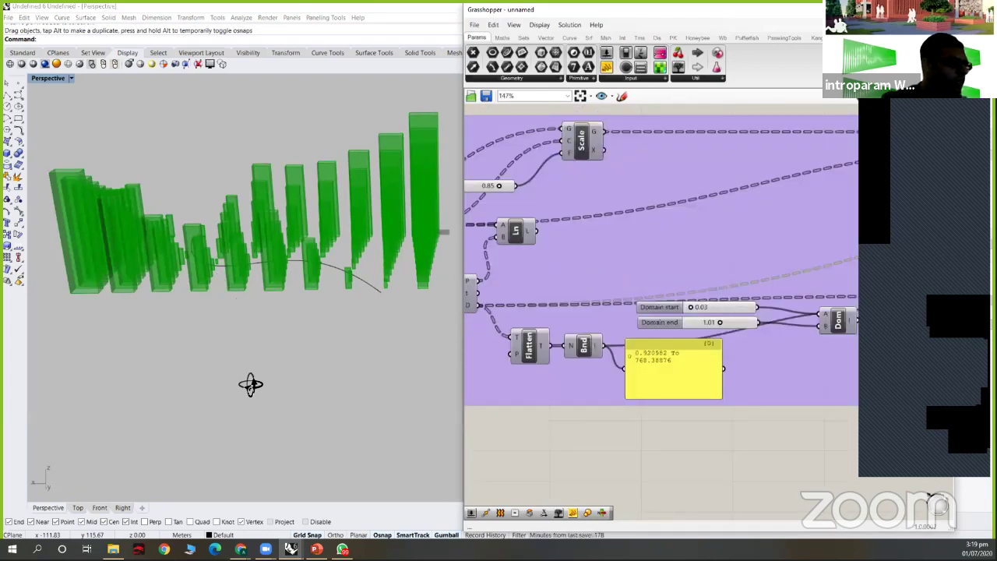
right_drag(274, 385, 304, 387)
scroll(296, 380, up, 5)
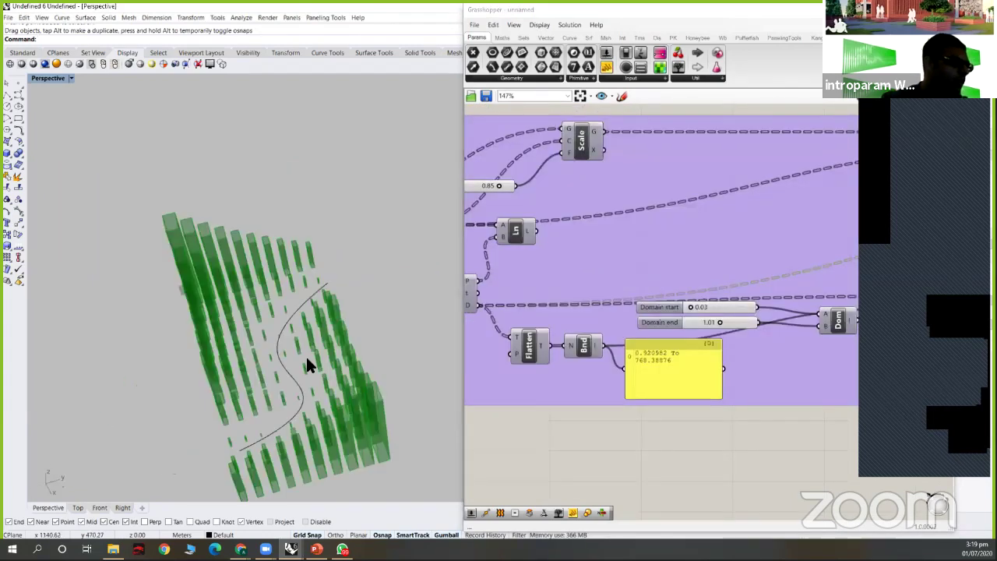
- Move the attractor curve toward one end of the extruded grid and view the updated blocks from another angle
click(272, 356)
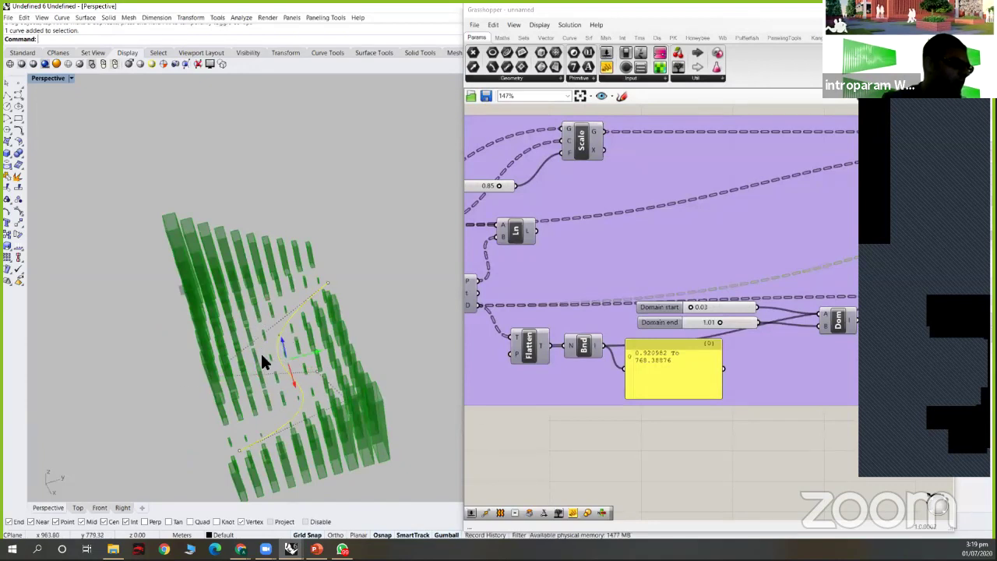
drag(282, 353, 262, 361)
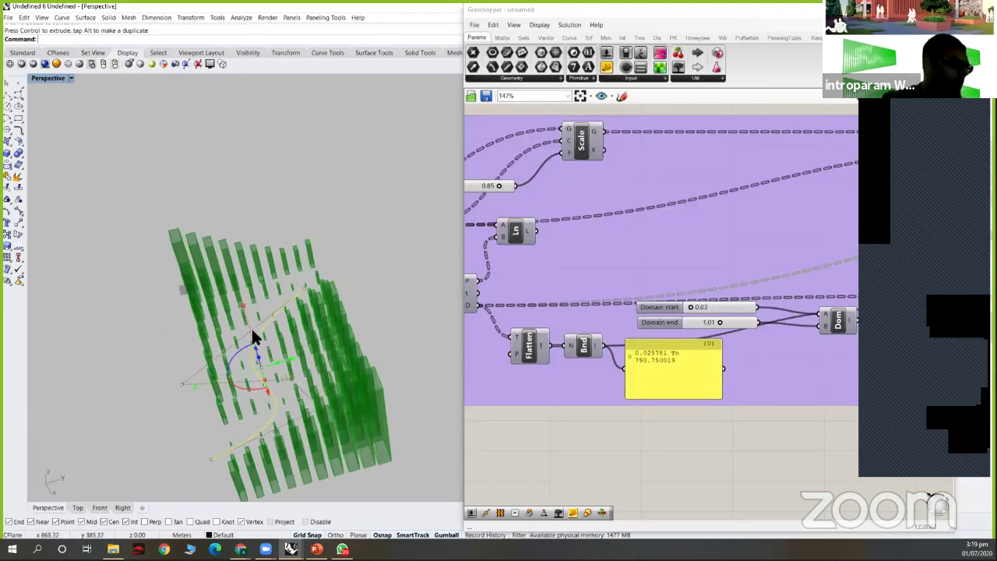
drag(293, 243, 296, 256)
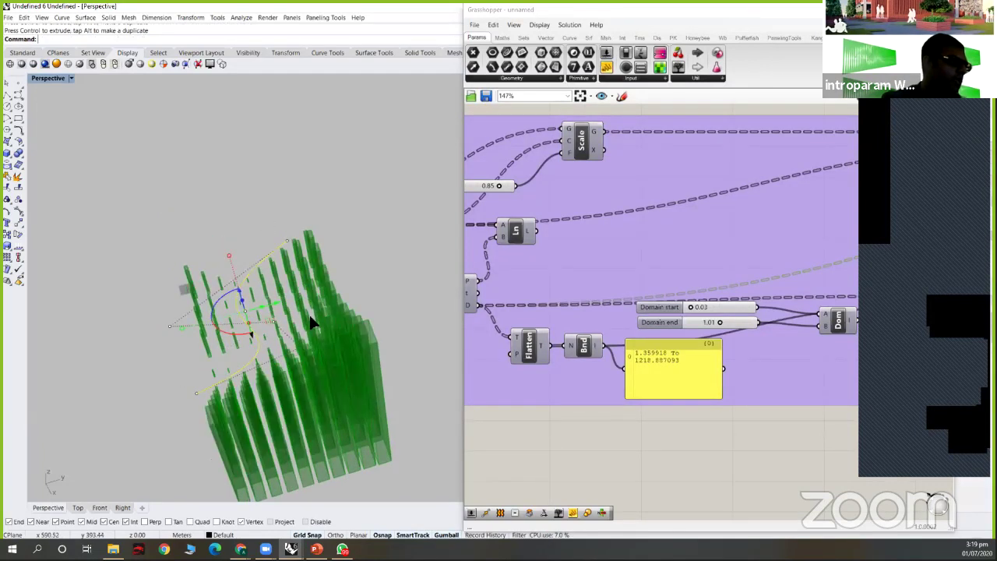
drag(313, 353, 314, 309)
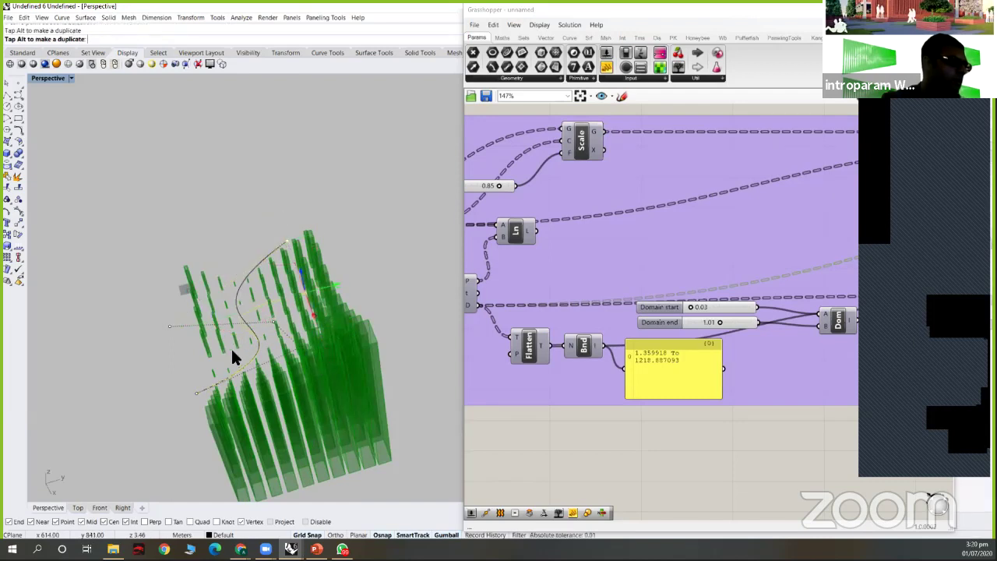
scroll(287, 328, down, 6)
right_drag(285, 327, 506, 308)
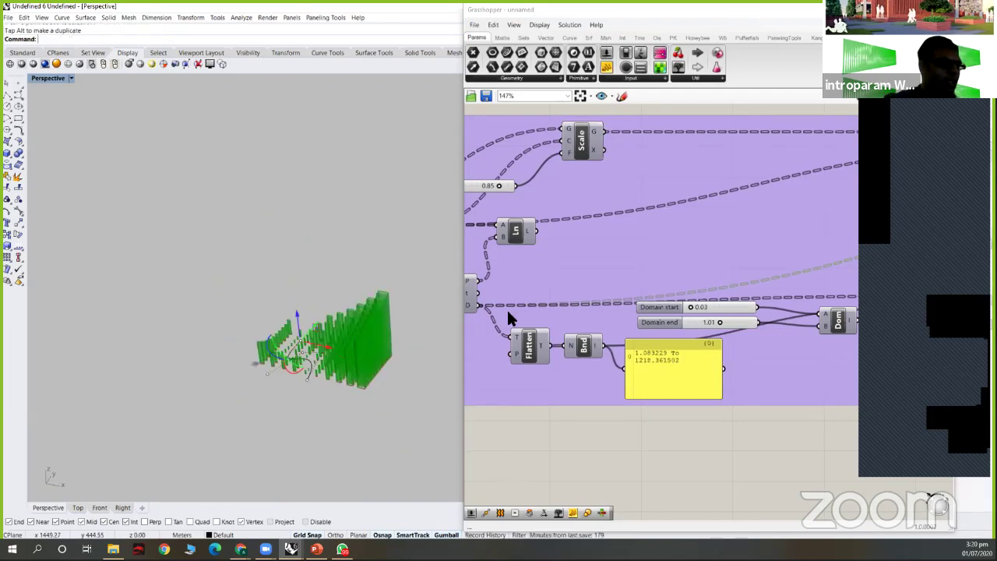
- Raise the upper limit of the lower definition's Size X slider and set its value to 100
scroll(668, 300, down, 3)
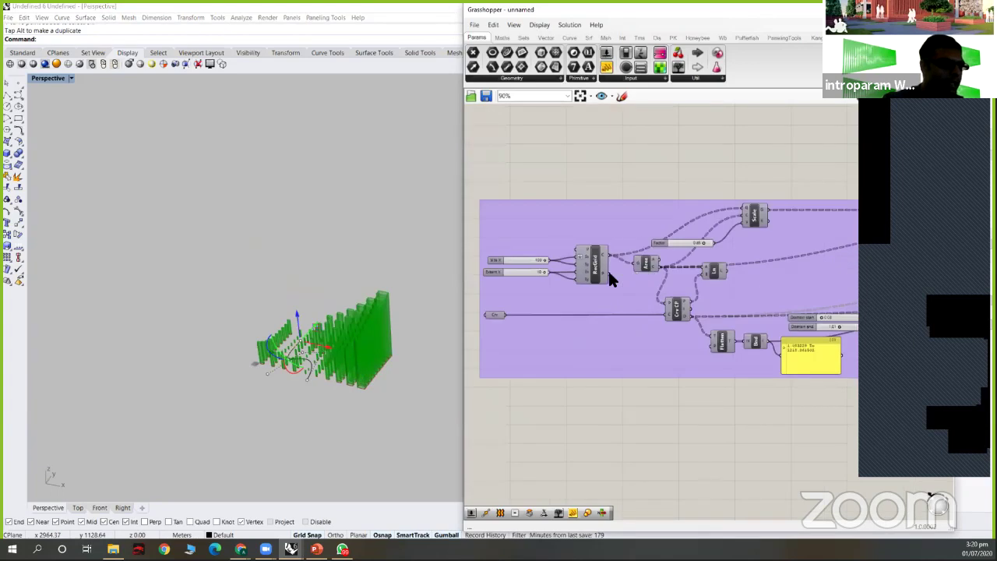
scroll(568, 279, up, 4)
click(653, 269)
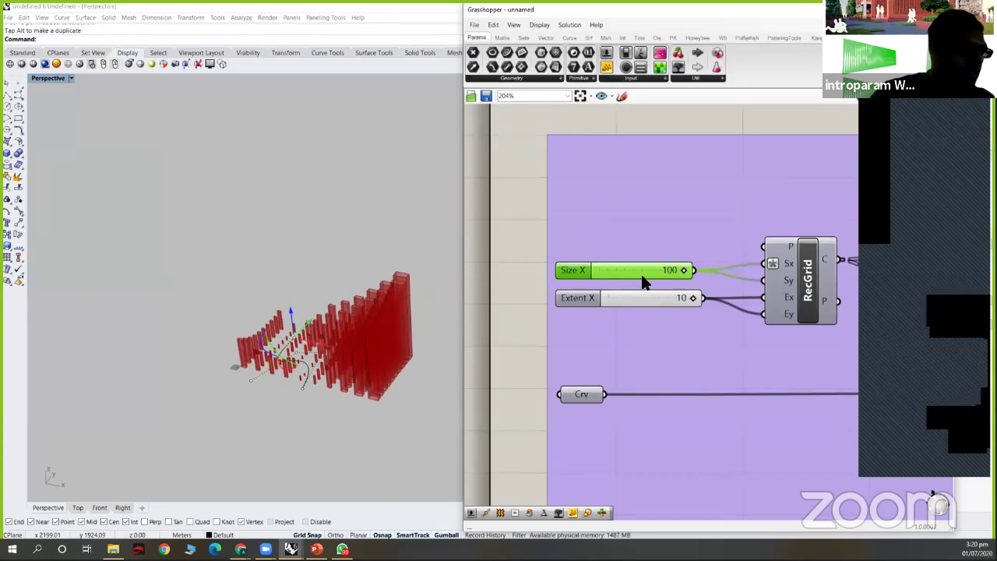
double_click(562, 271)
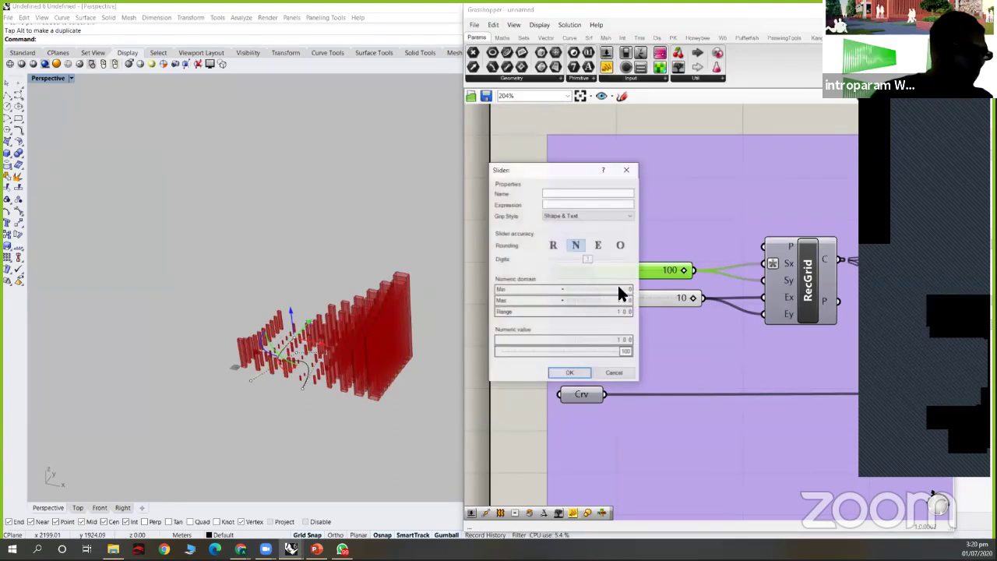
drag(620, 300, 618, 286)
click(588, 371)
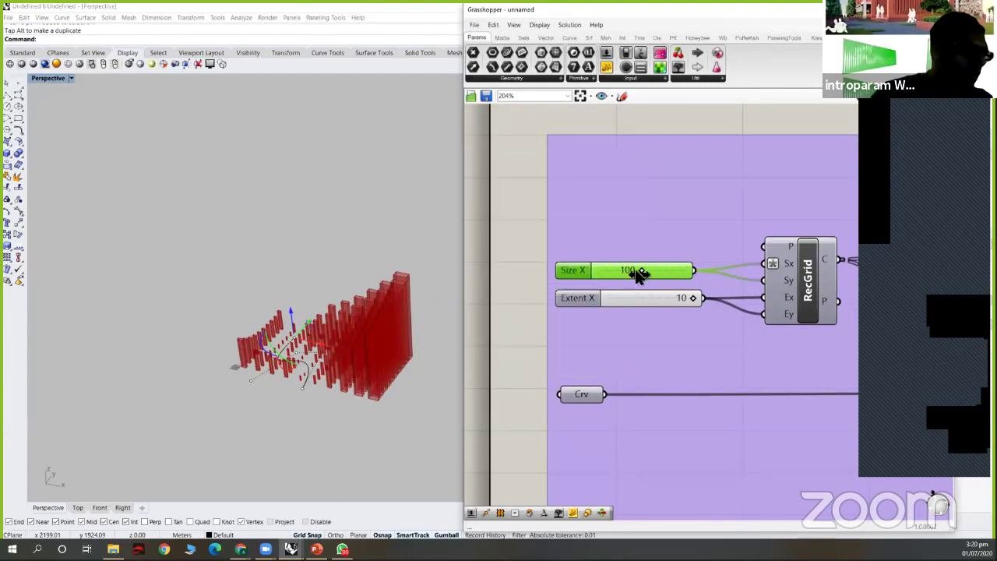
mouse_move(653, 271)
mouse_down()
mouse_move(670, 270)
mouse_move(645, 272)
mouse_move(663, 269)
mouse_up()
double_click(662, 269)
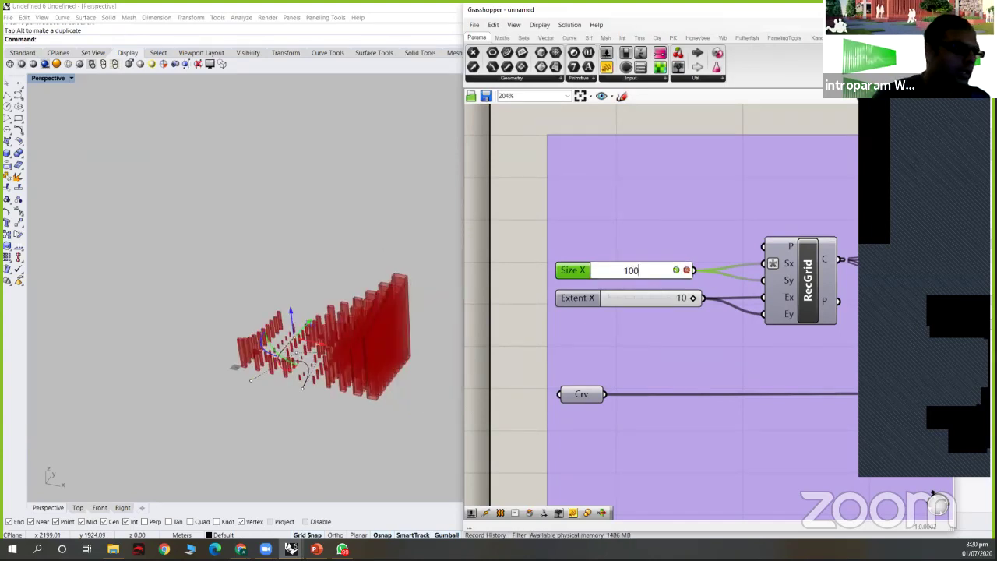
text(100)
key(Return)
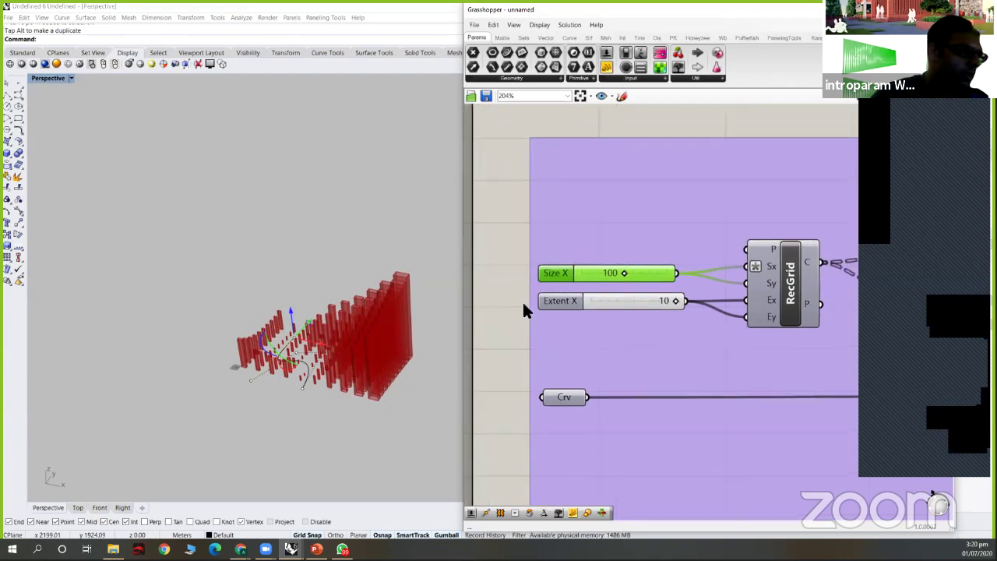
- Raise the upper limit of the Extent X slider and set the grid extent to 13
right_drag(523, 304, 497, 306)
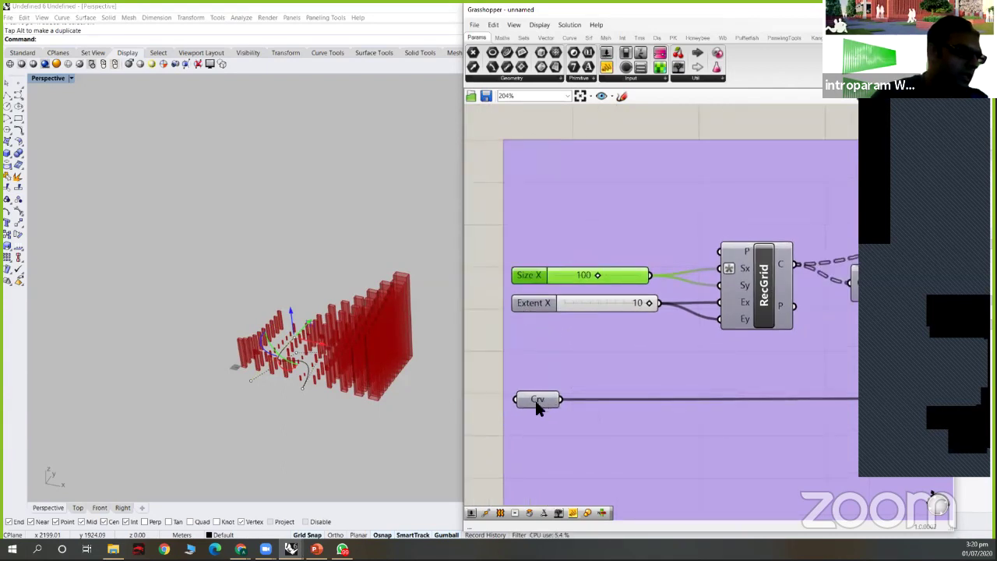
double_click(535, 303)
drag(626, 303, 621, 304)
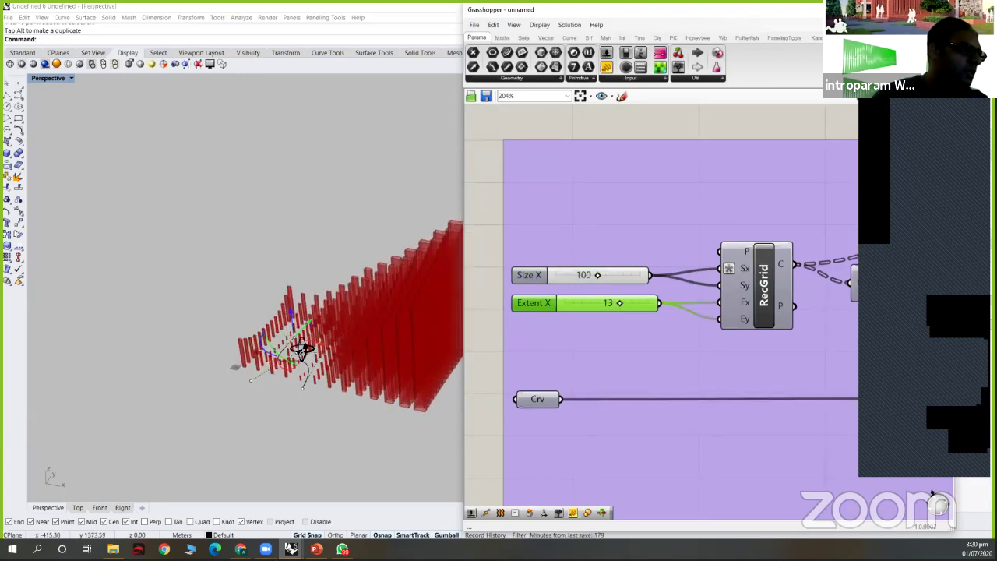
scroll(261, 316, down, 6)
right_drag(362, 353, 346, 332)
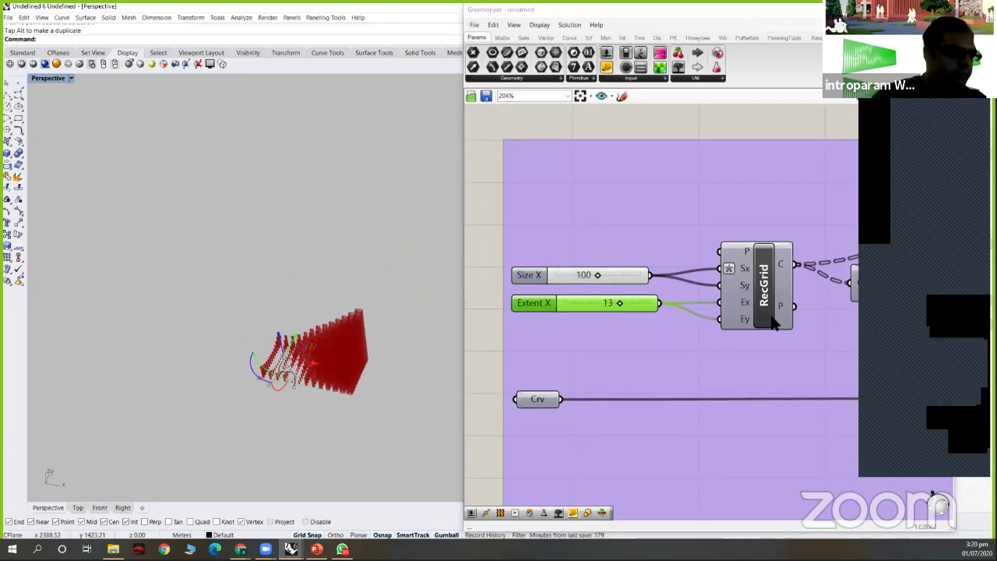
- Set the Factor slider of the lower definition's first Scale component to 0.48
scroll(679, 289, down, 3)
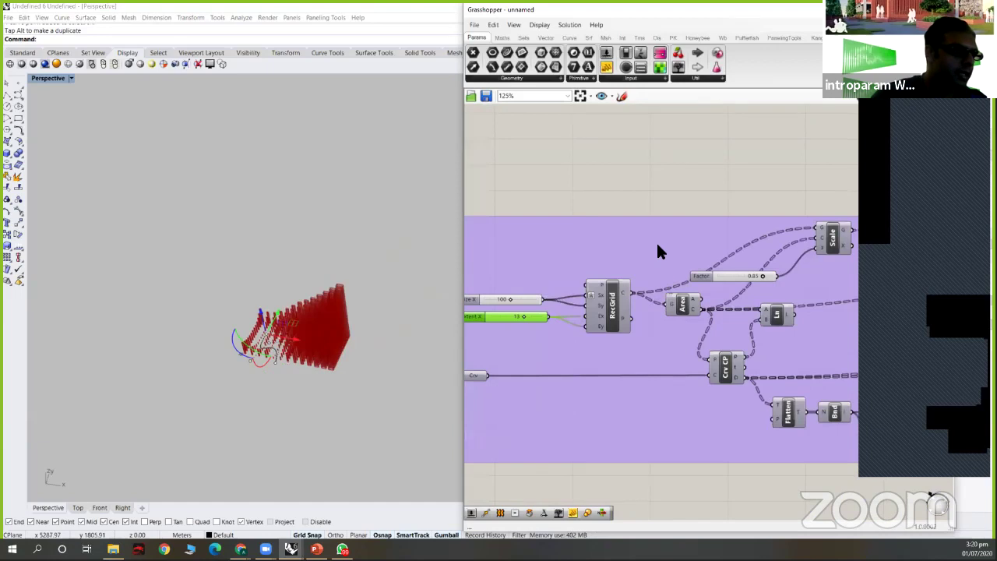
scroll(679, 286, up, 1)
right_drag(705, 273, 663, 279)
drag(663, 279, 657, 245)
scroll(251, 351, up, 5)
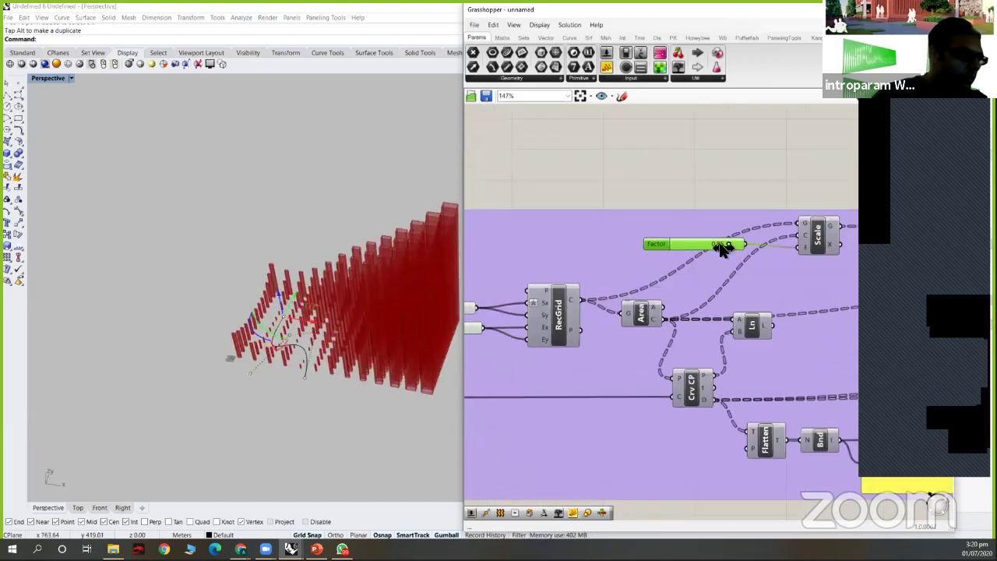
scroll(708, 247, up, 1)
mouse_move(705, 248)
mouse_down()
mouse_move(716, 244)
mouse_move(703, 244)
mouse_up()
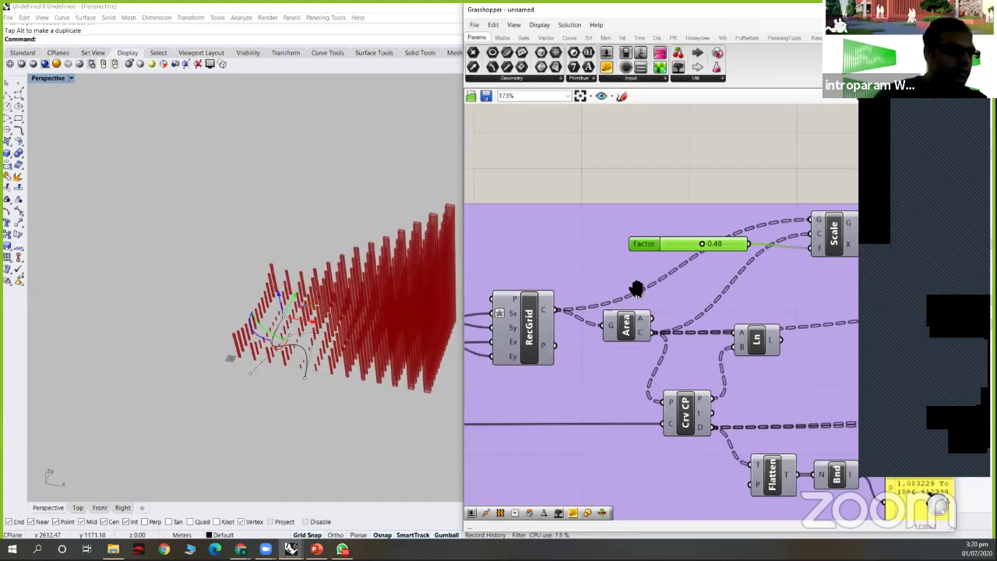
- Move the attractor curve toward the middle of the enlarged grid of extruded blocks
scroll(705, 316, down, 3)
scroll(600, 320, down, 2)
right_drag(601, 319, 486, 292)
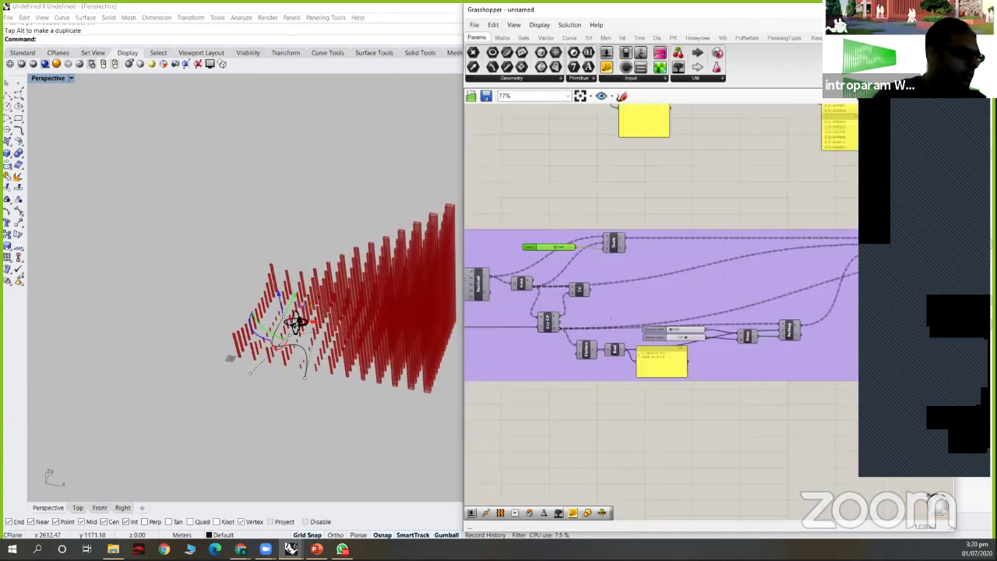
scroll(767, 304, up, 1)
right_drag(701, 302, 400, 351)
scroll(310, 347, down, 1)
right_drag(285, 326, 258, 361)
click(259, 361)
drag(312, 357, 223, 327)
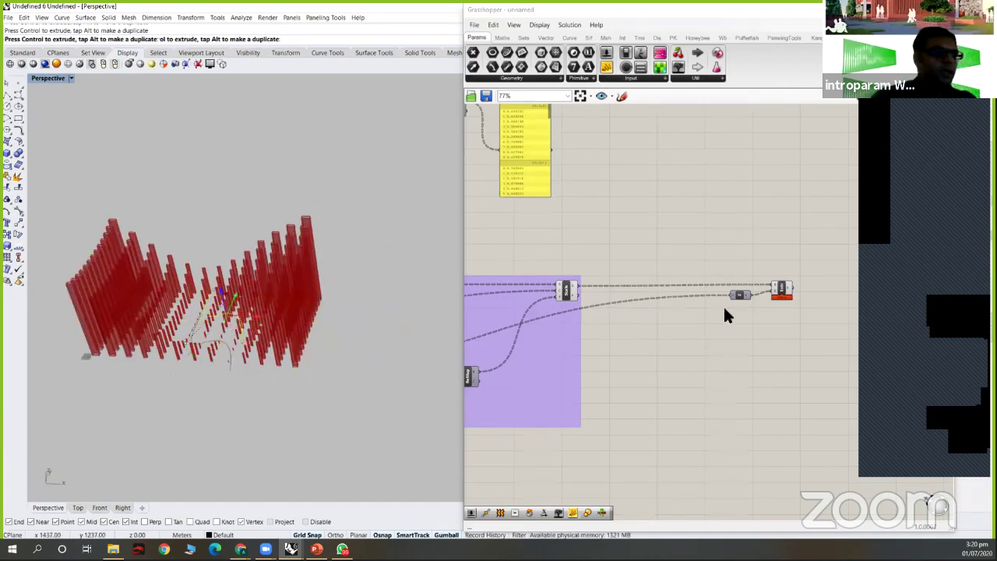
- Reposition the Extrude and Unit Z components closer to the lower definition's final Scale component
click(783, 292)
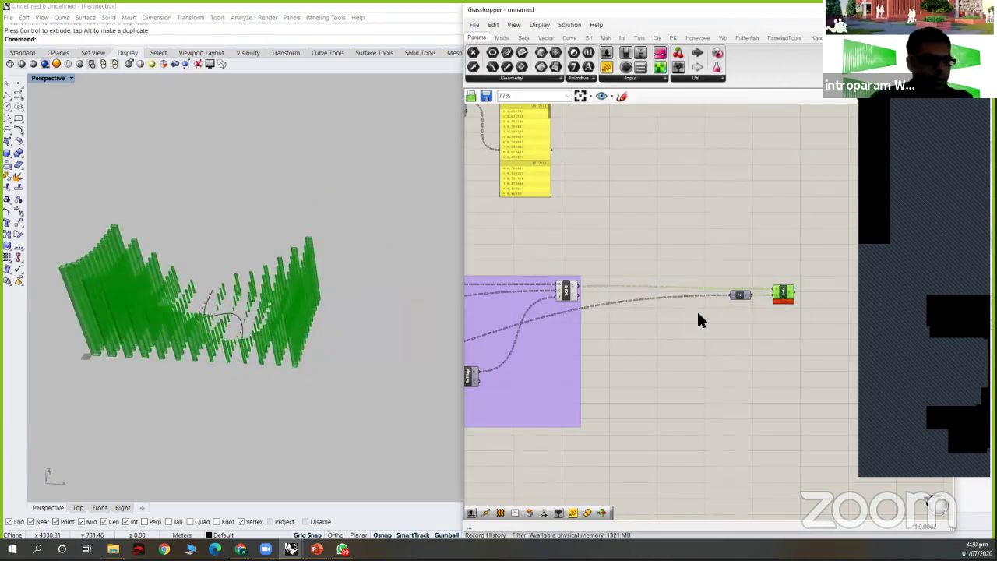
click(680, 367)
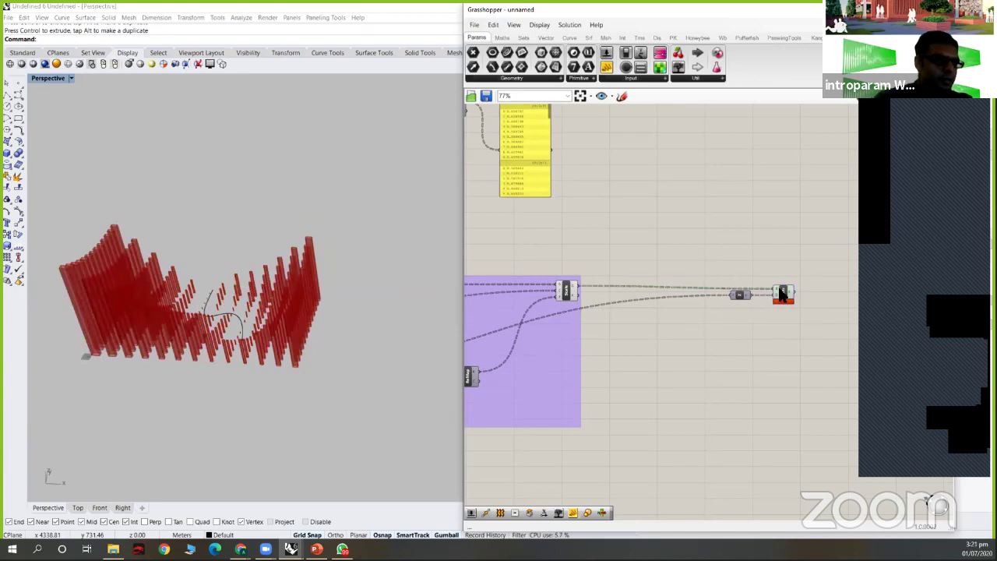
drag(777, 300, 762, 300)
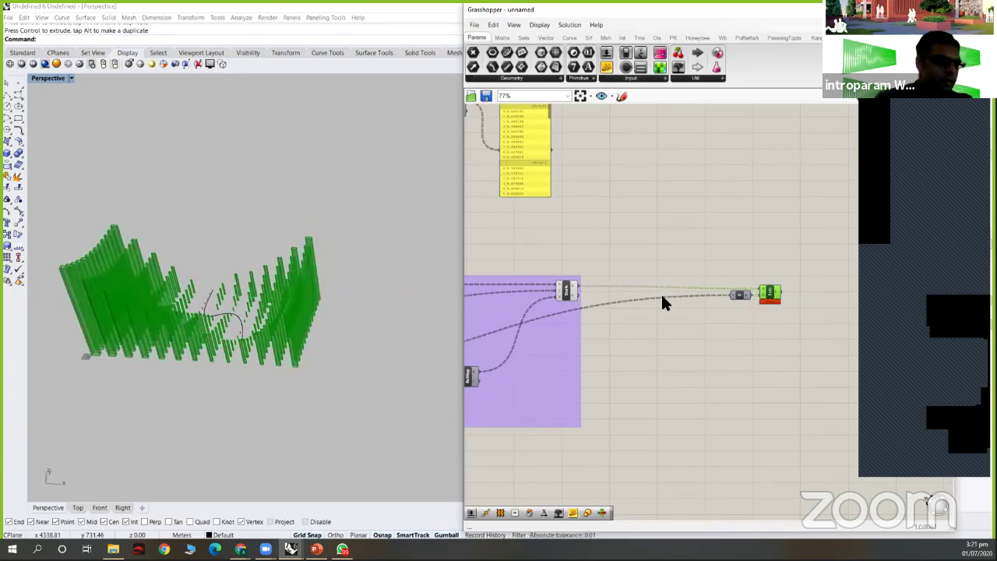
drag(663, 298, 590, 329)
click(590, 330)
- Select the attractor curve and zoom the Perspective view to the selection to frame the extruded blocks around it
right_drag(214, 274, 215, 281)
click(214, 278)
text(z)
key(Return)
text(s)
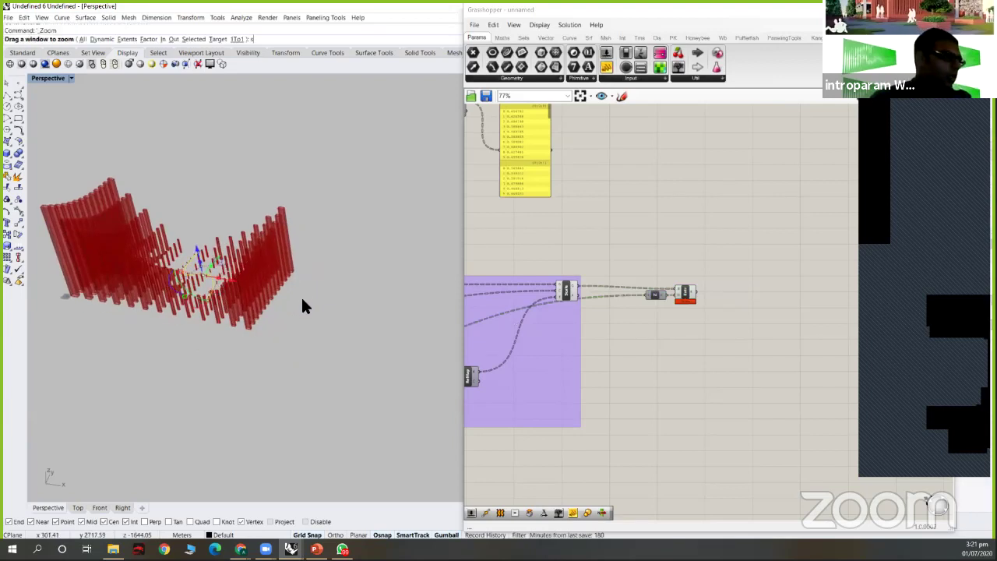
key(Return)
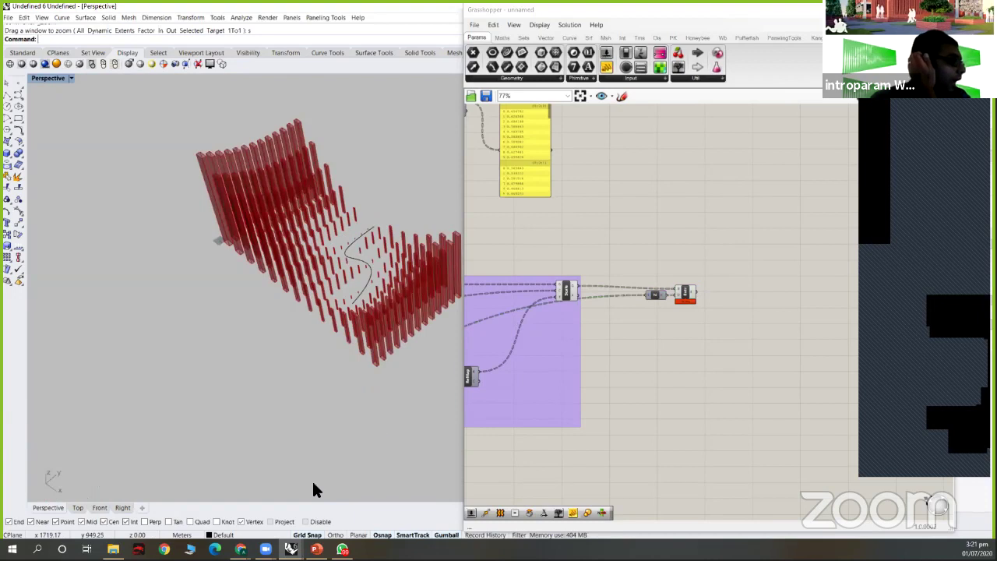
- Switch to Chrome and examine the Day 2 mind map's masterplan, rotating tower and paneling branches with their inspiration images
mouse_move(240, 549)
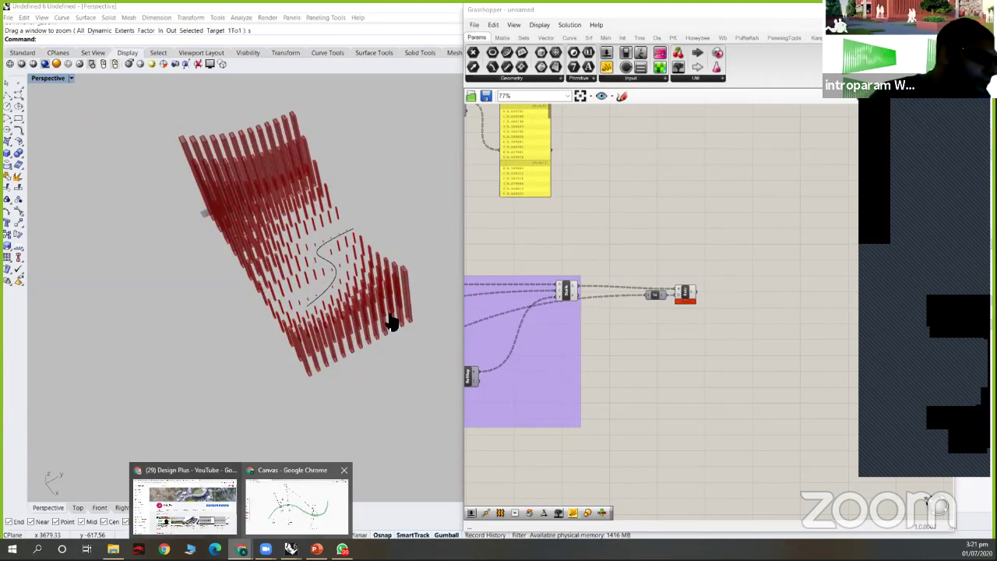
key(alt+Tab)
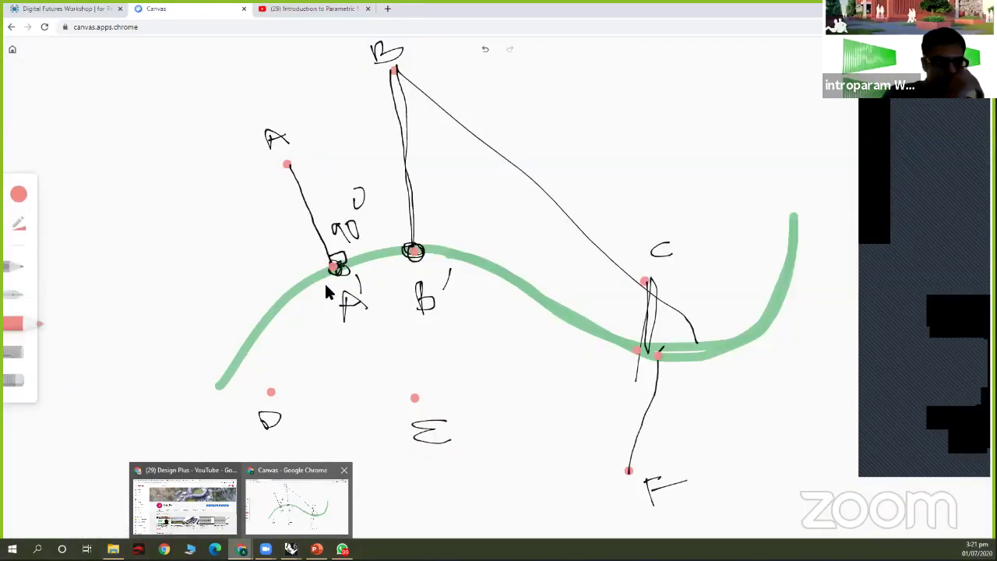
key(ctrl+shift+Tab)
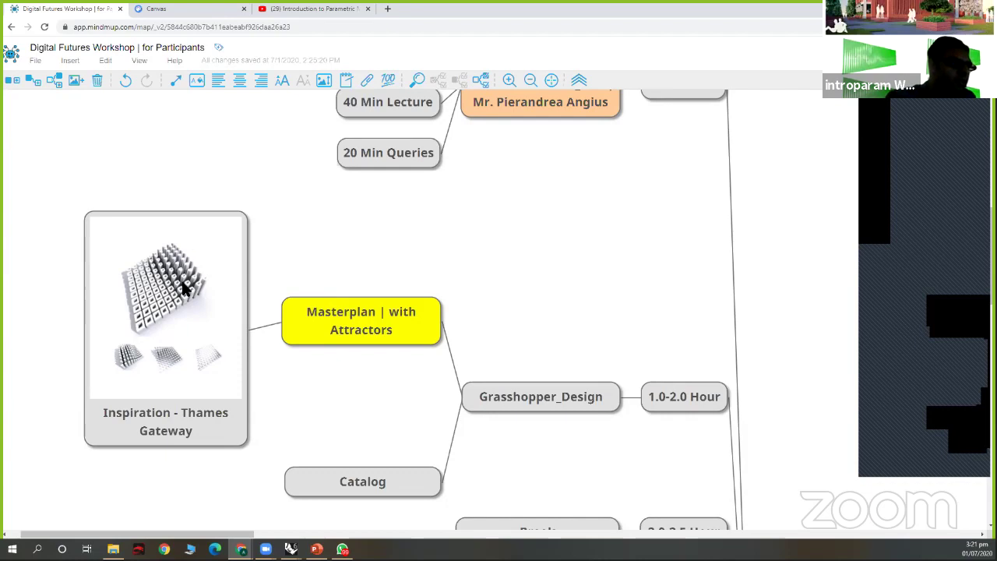
scroll(325, 314, down, 3)
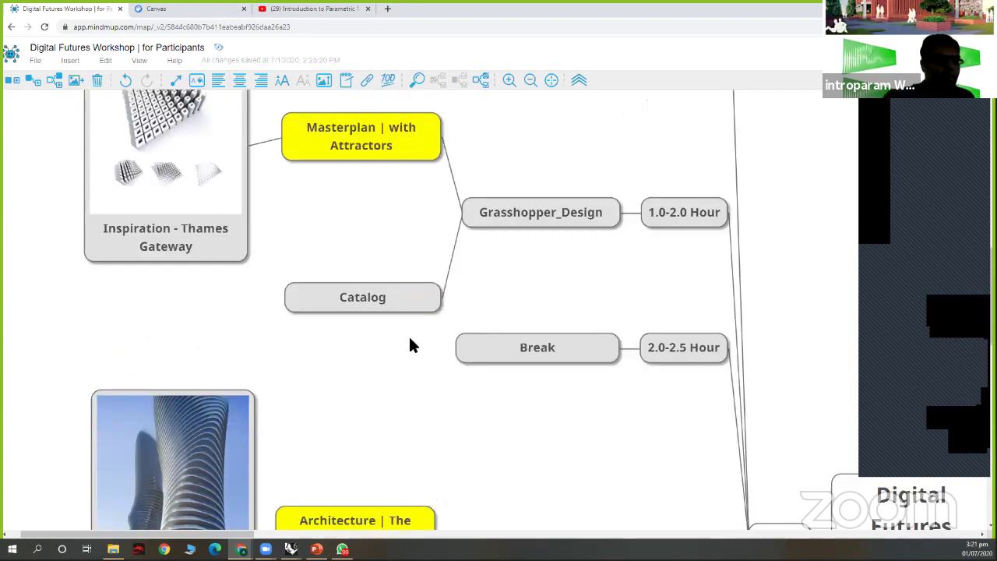
scroll(410, 341, down, 3)
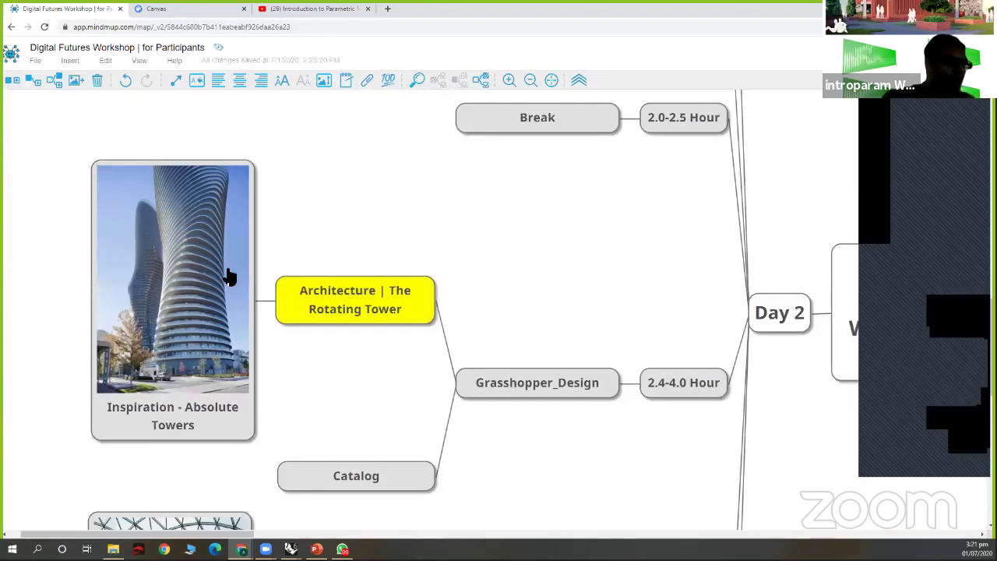
scroll(312, 325, down, 1)
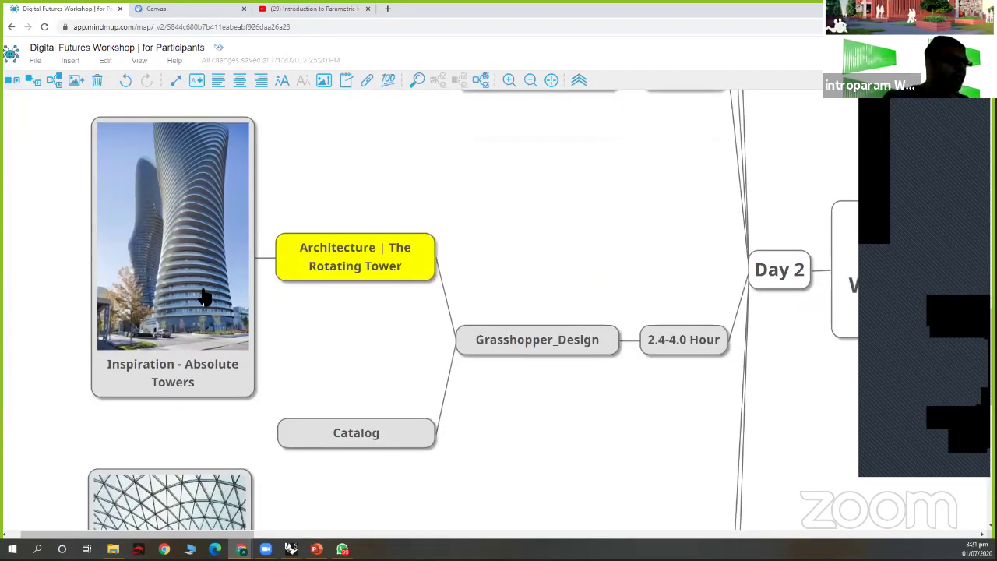
scroll(195, 319, down, 3)
scroll(221, 374, down, 1)
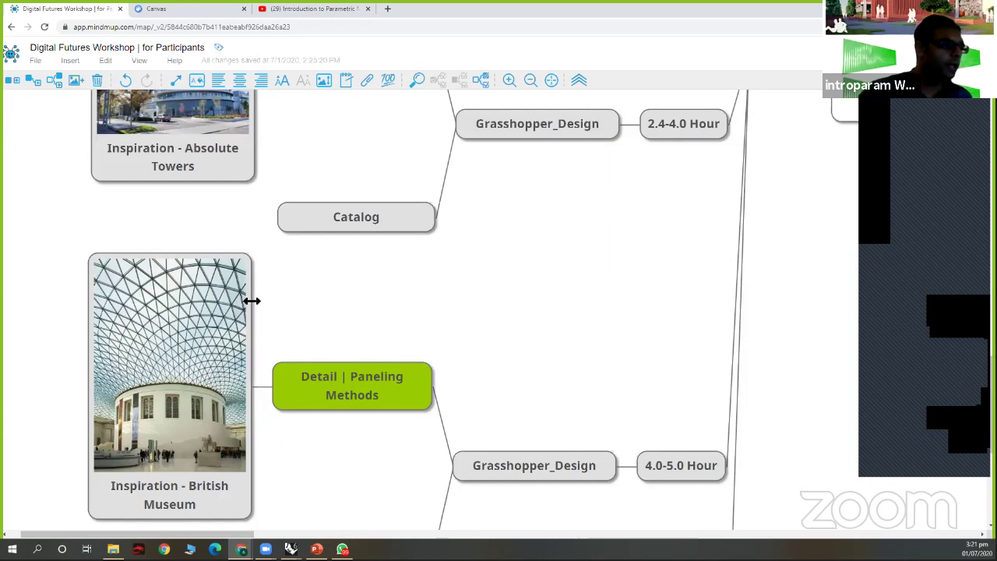
scroll(360, 318, down, 2)
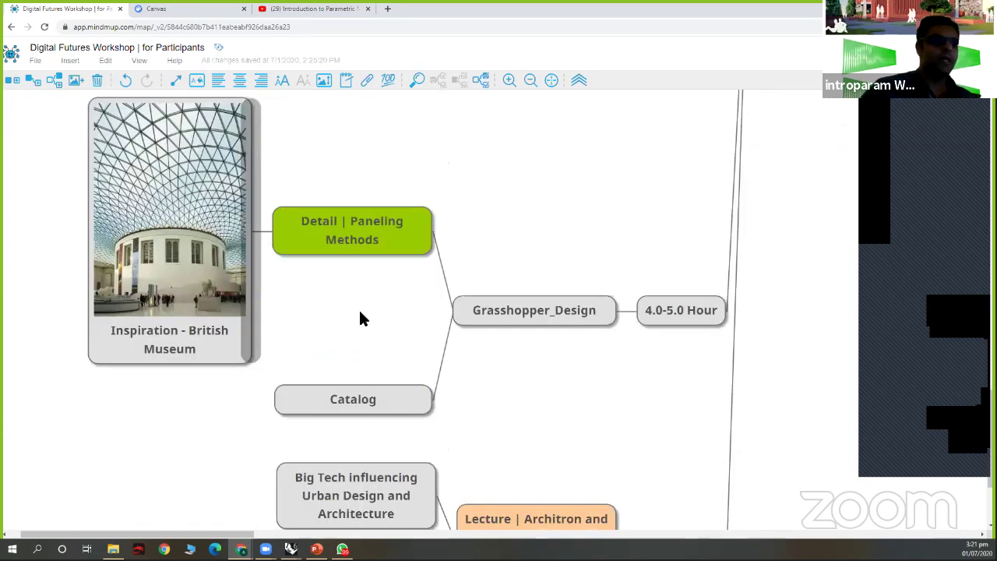
scroll(360, 318, up, 4)
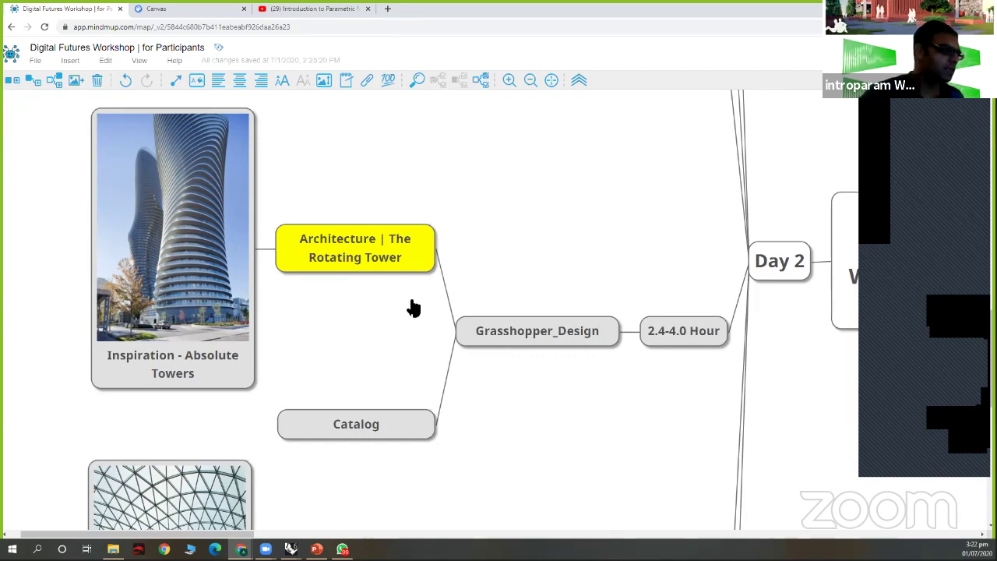
scroll(195, 350, down, 1)
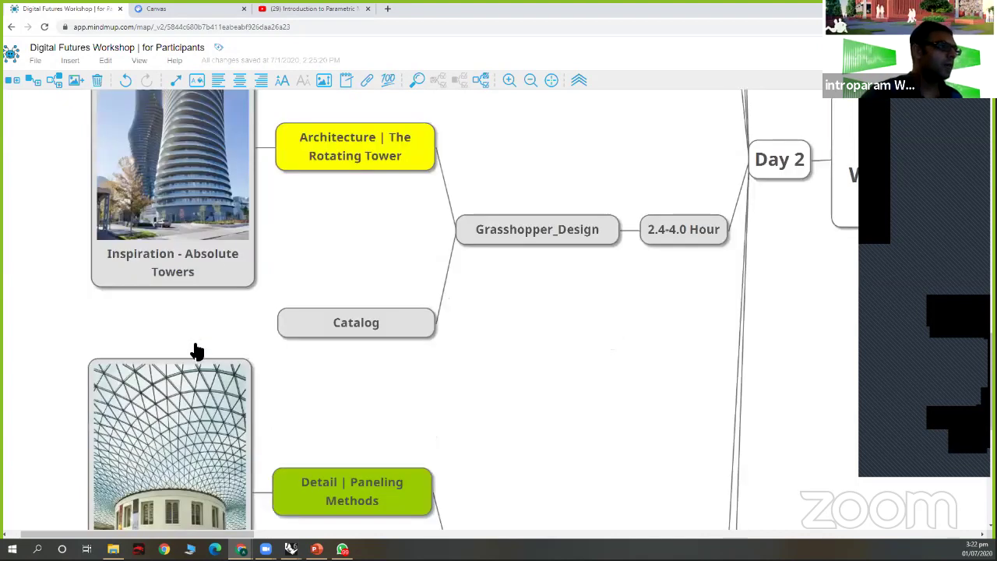
scroll(166, 150, down, 1)
scroll(164, 151, down, 5)
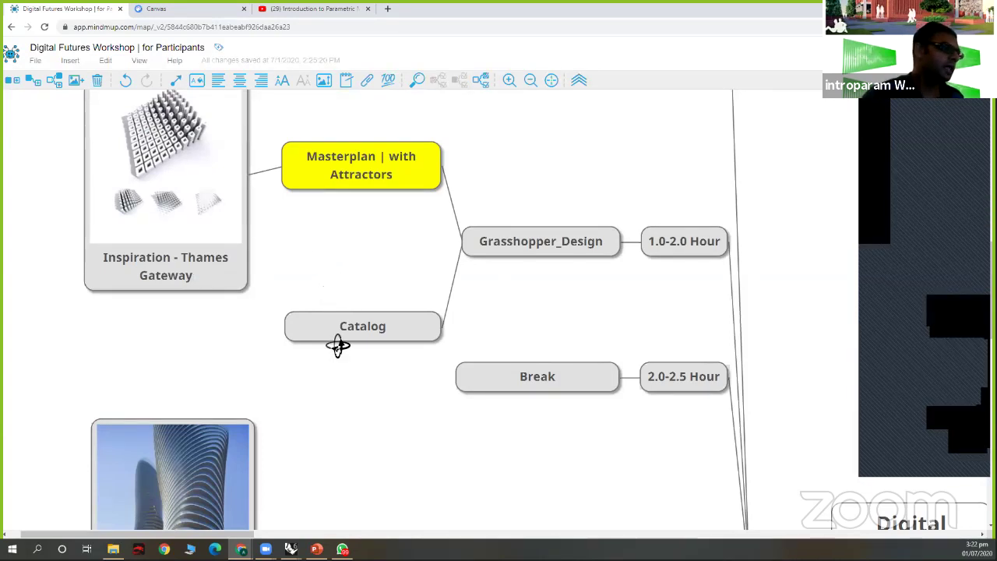
- Switch back to Rhino and Grasshopper and shift the Unit Z and Extrude components right beside the purple group
key(alt+Tab)
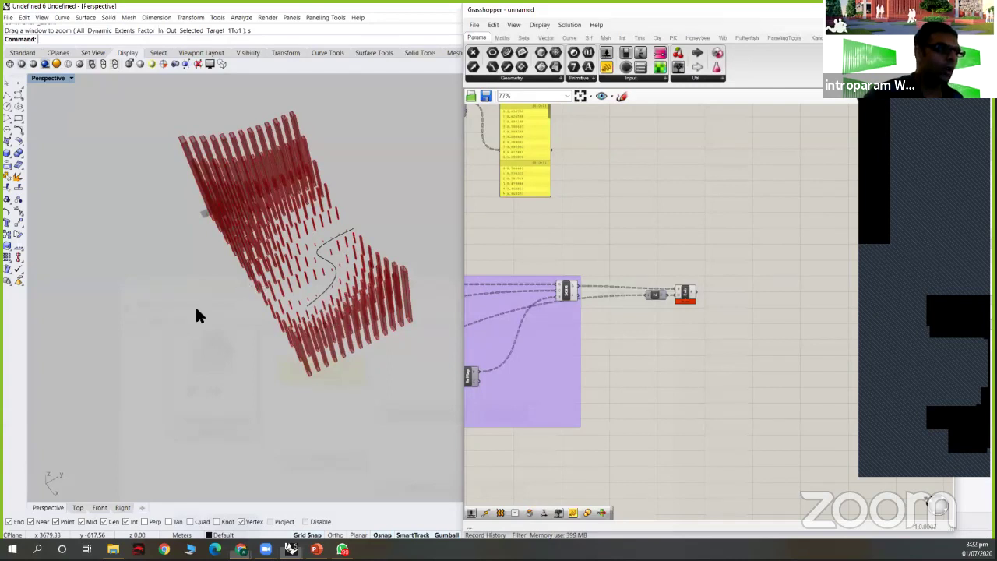
right_drag(296, 308, 382, 319)
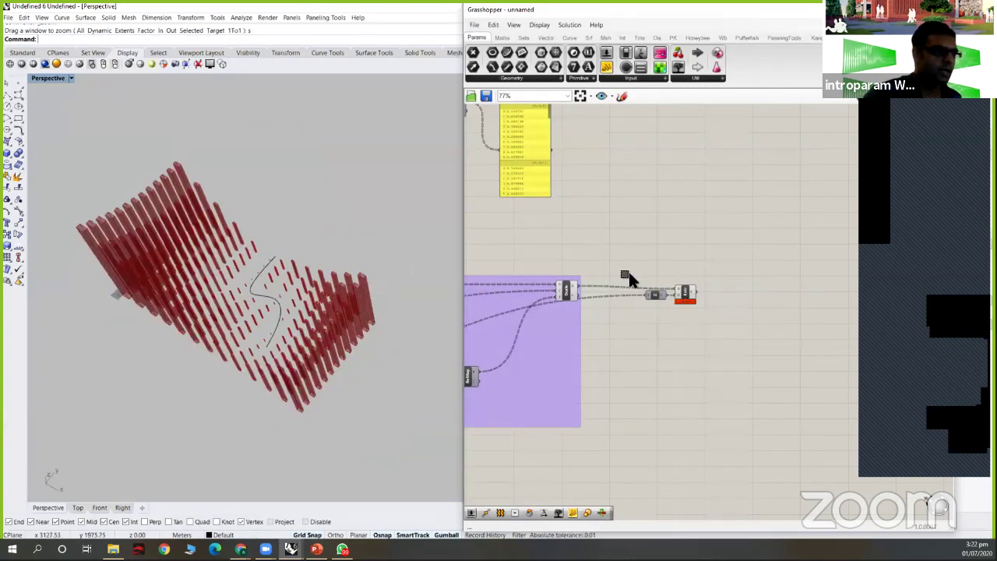
drag(694, 322, 638, 293)
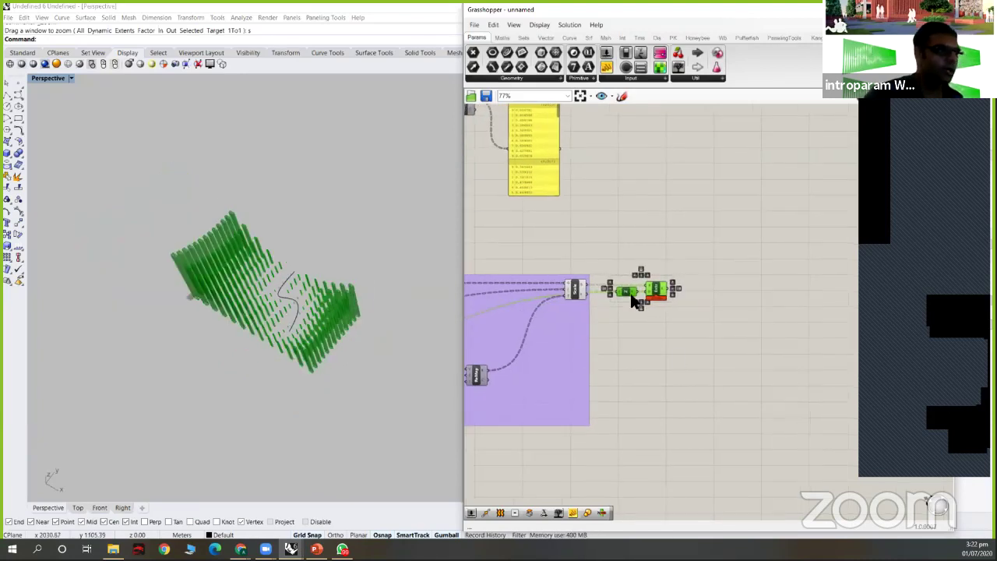
click(675, 356)
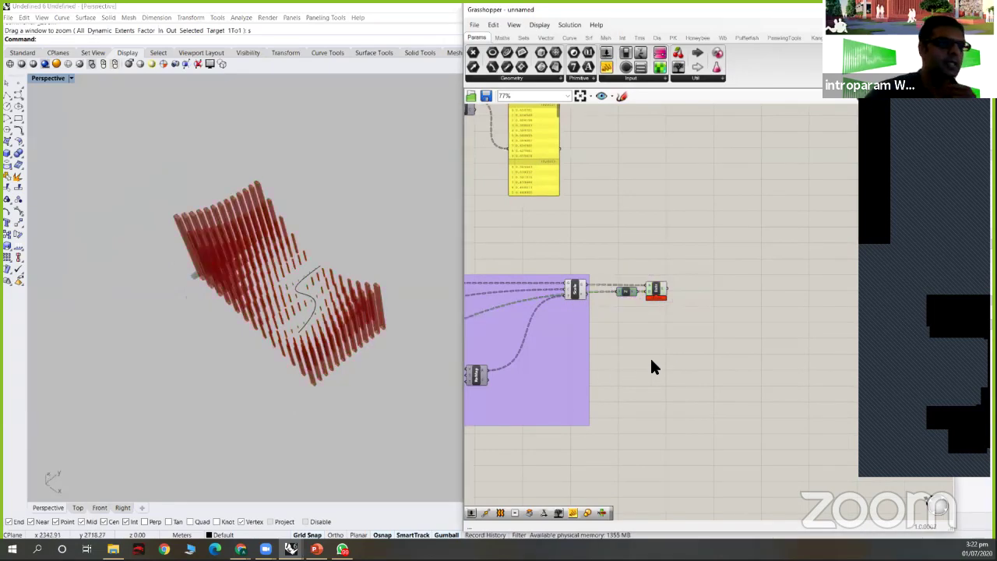
right_drag(777, 339, 786, 342)
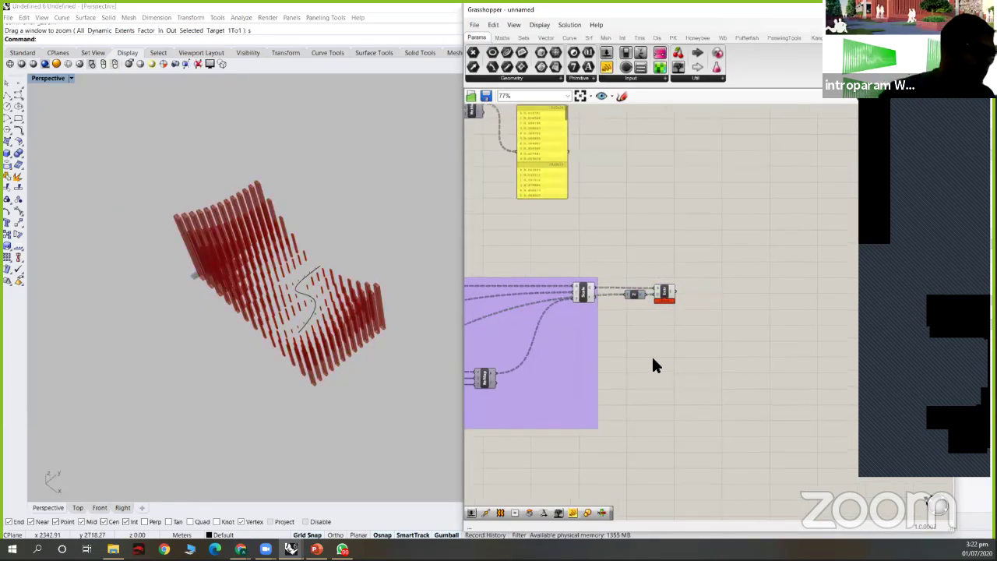
scroll(786, 342, down, 3)
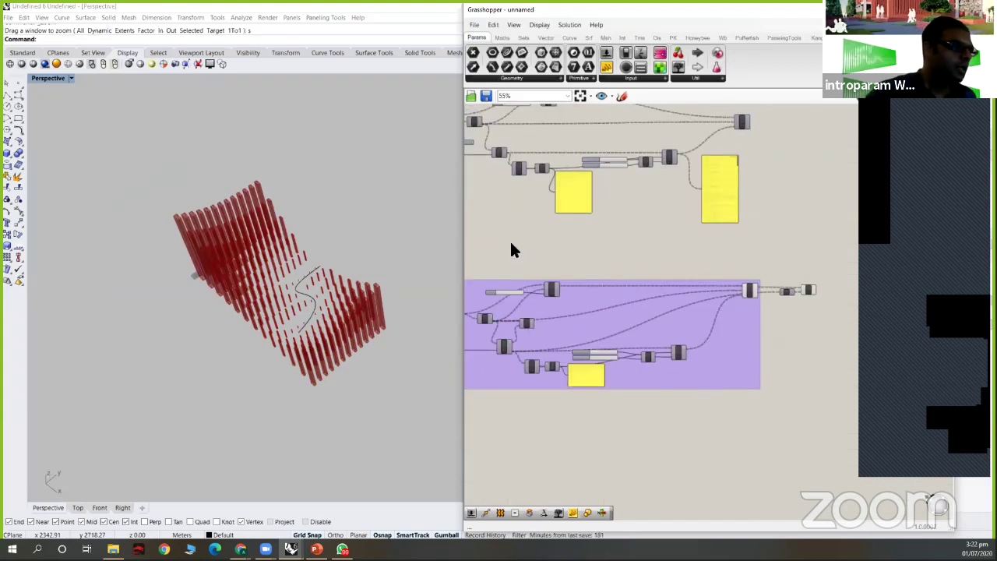
- Examine the extruded blocks around the attractor curve together with the two complete Grasshopper definitions
click(312, 310)
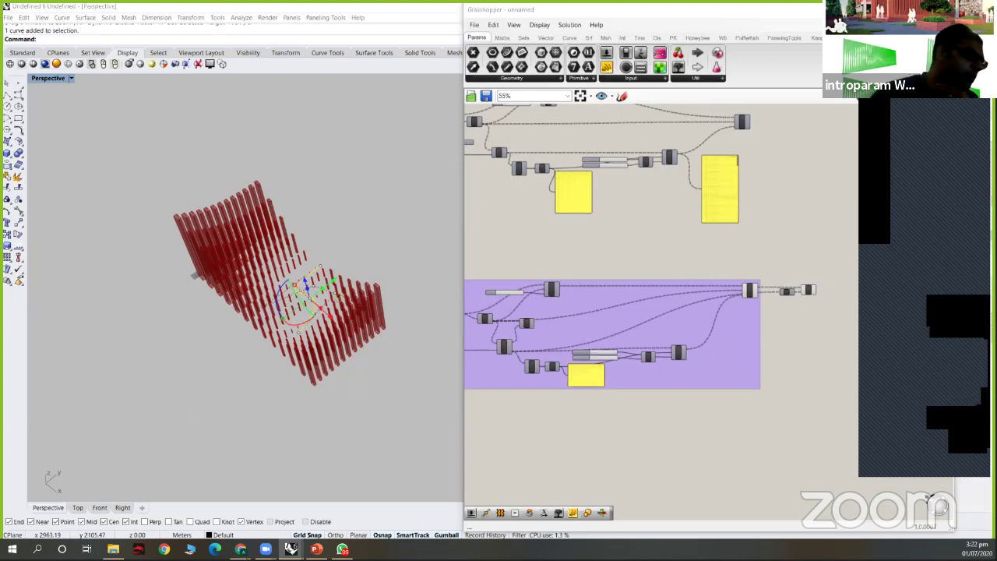
click(174, 227)
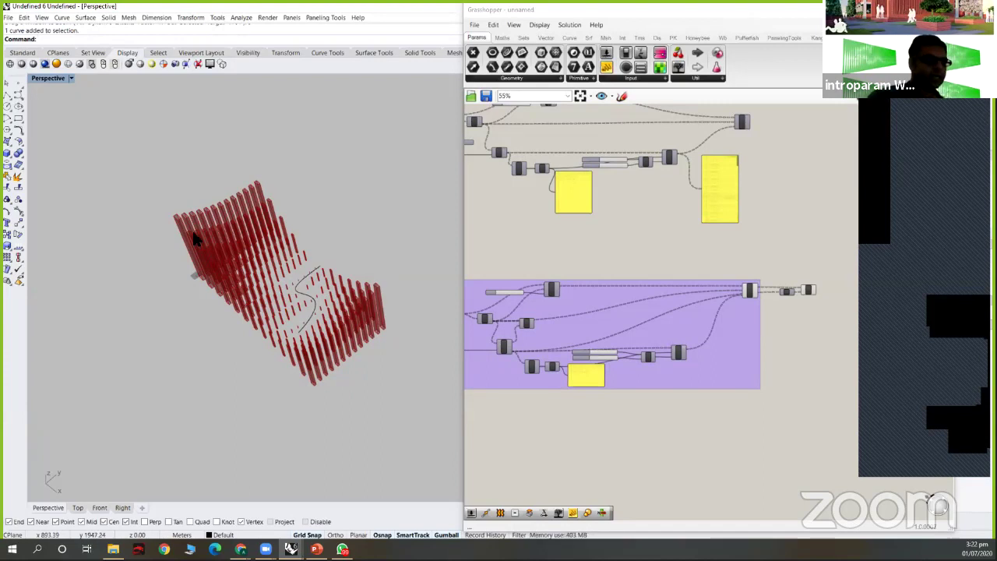
right_drag(350, 327, 329, 316)
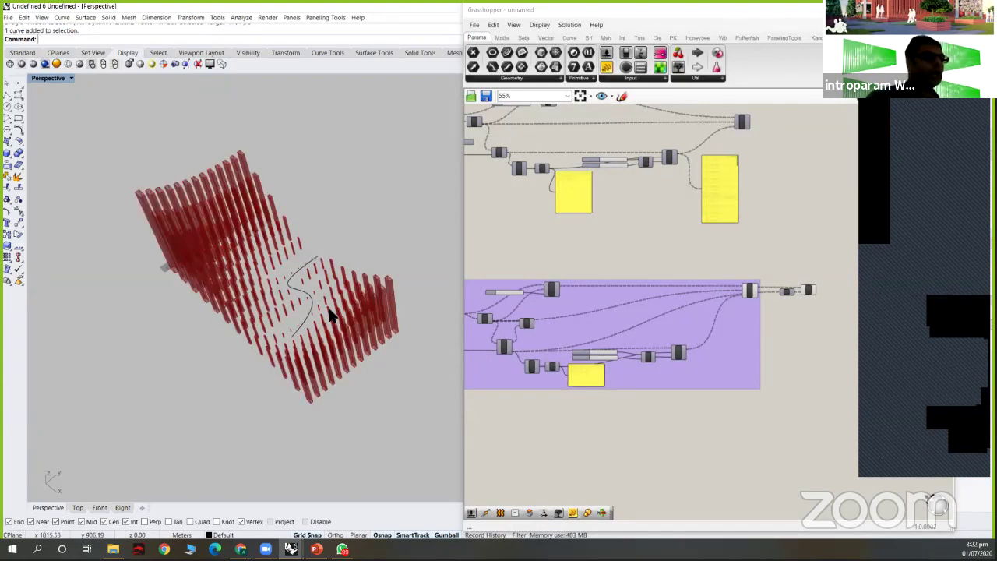
right_drag(256, 274, 251, 239)
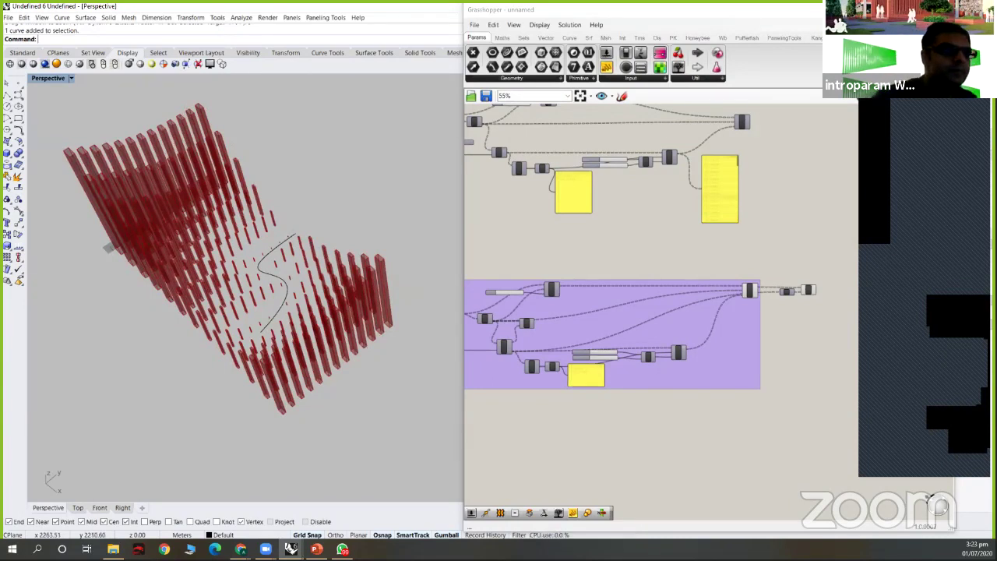
scroll(717, 255, down, 3)
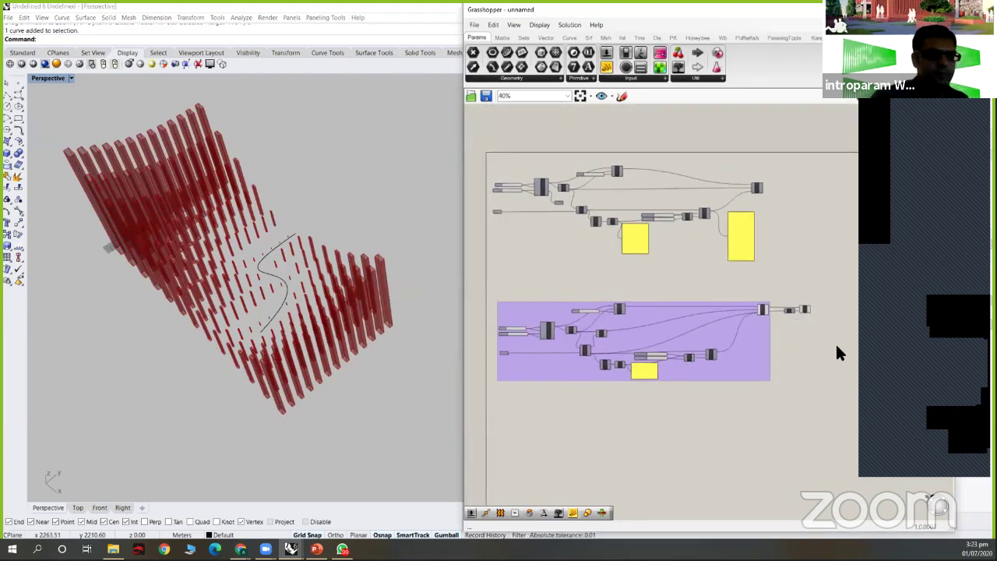
key(ctrl+a)
click(829, 254)
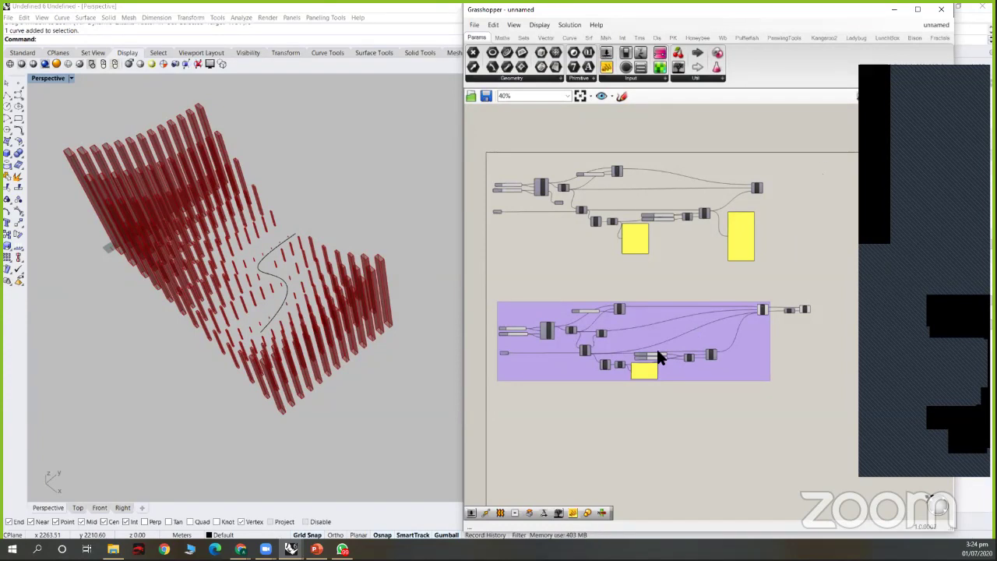
- Switch to Chrome and search Google for "king abdullah petroleum institute" in a new tab
click(242, 549)
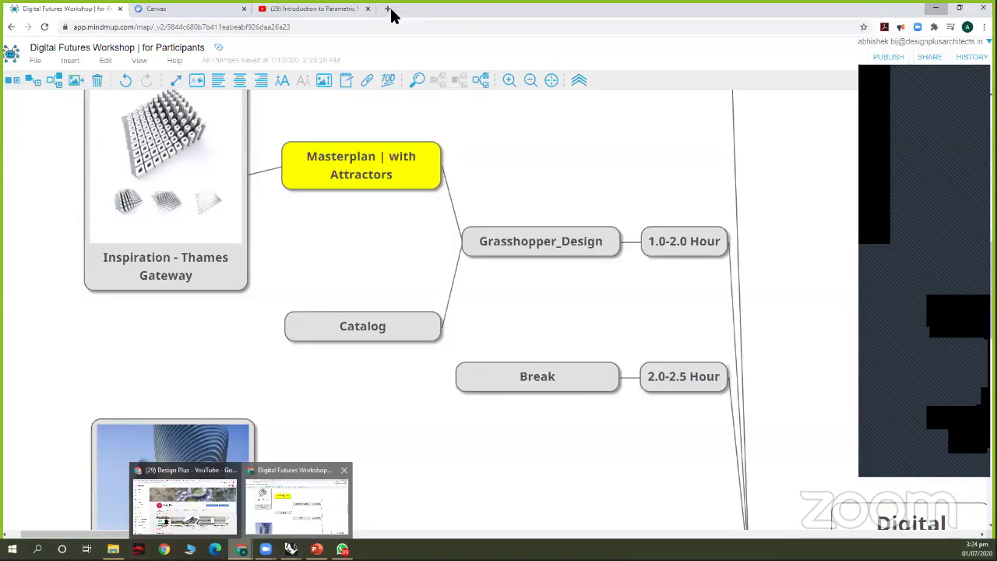
click(389, 9)
text(king abdu)
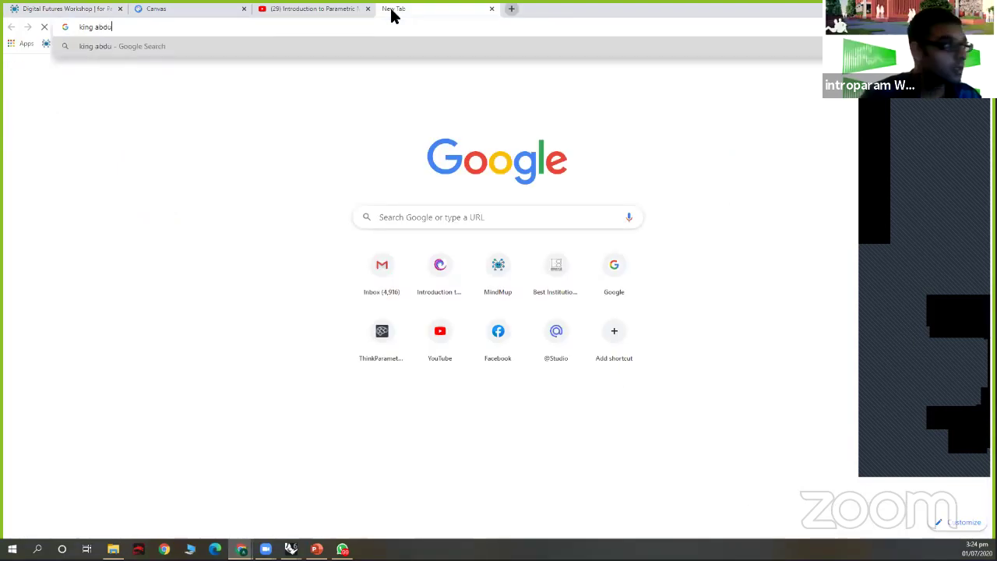
text(llah)
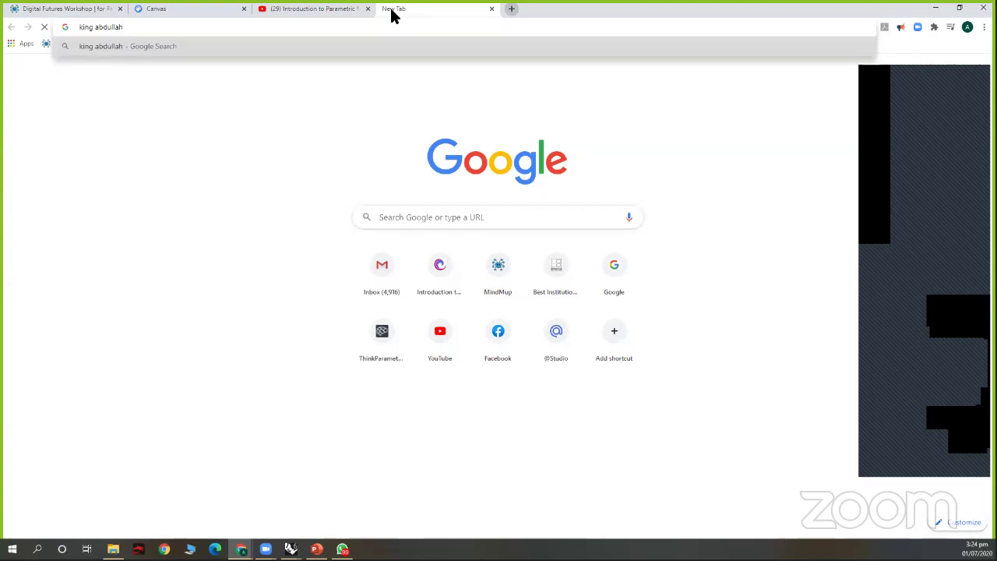
text( petrole)
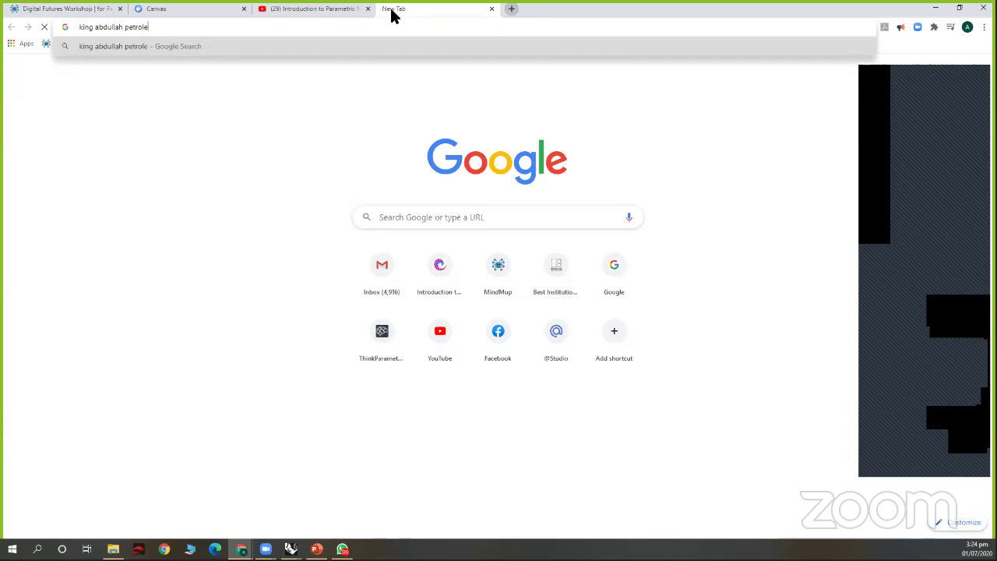
text(um instr)
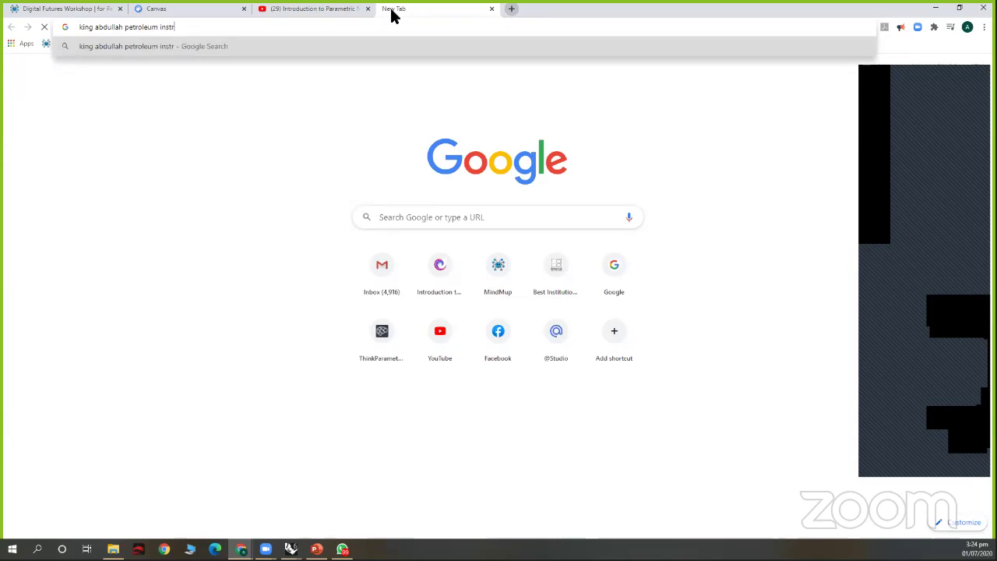
key(BackSpace)
text(iture)
key(BackSpace)
text(e)
key(Return)
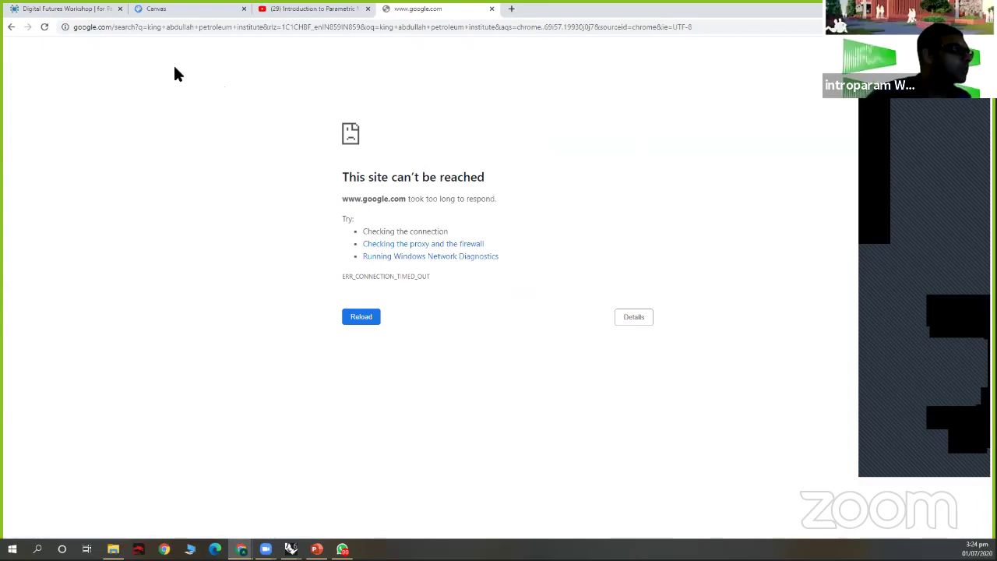
- Retry the Google search with the query "kind abdullah institute by zaha"
click(227, 33)
text(kind)
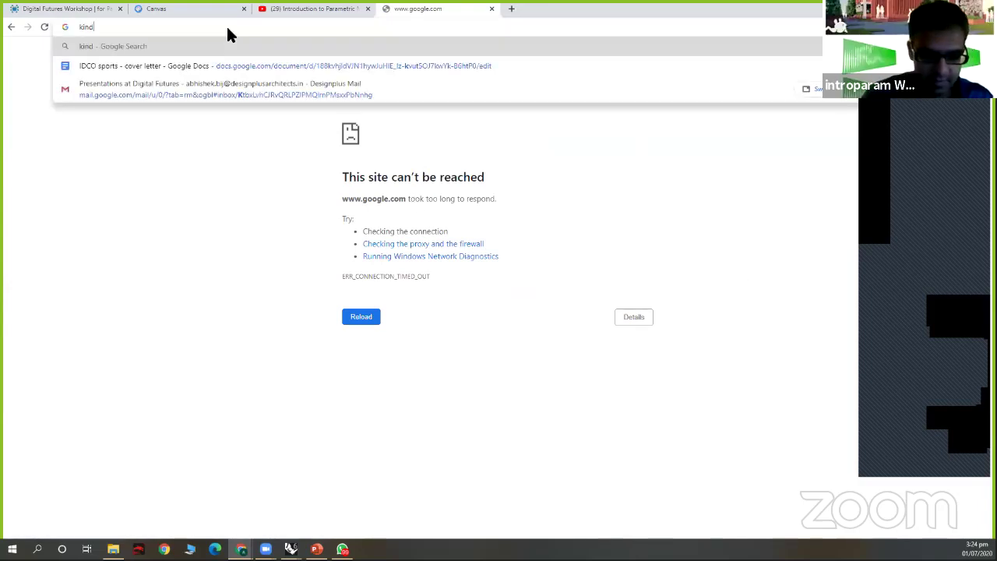
text( abdullah )
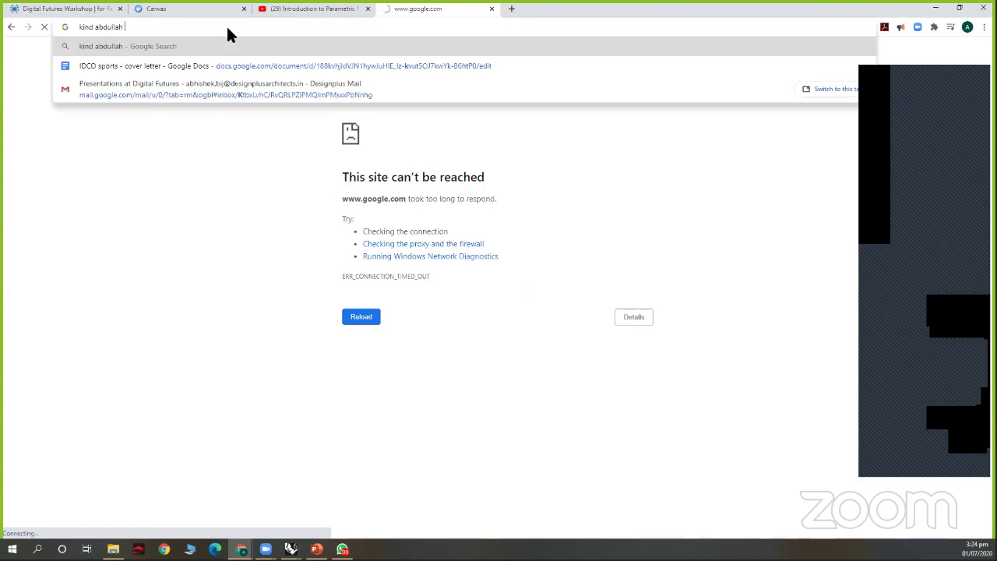
text(institute )
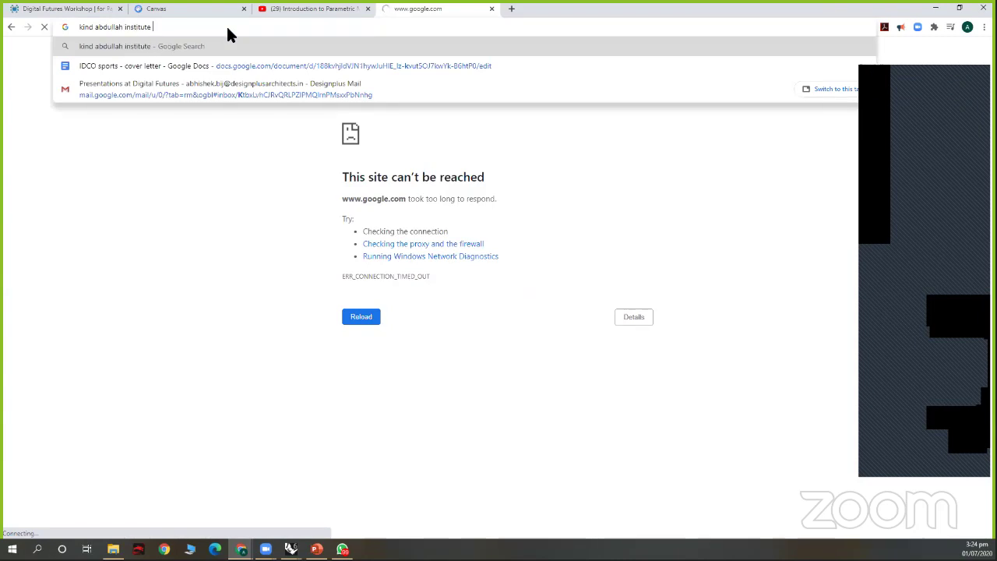
text(by zaha)
key(Return)
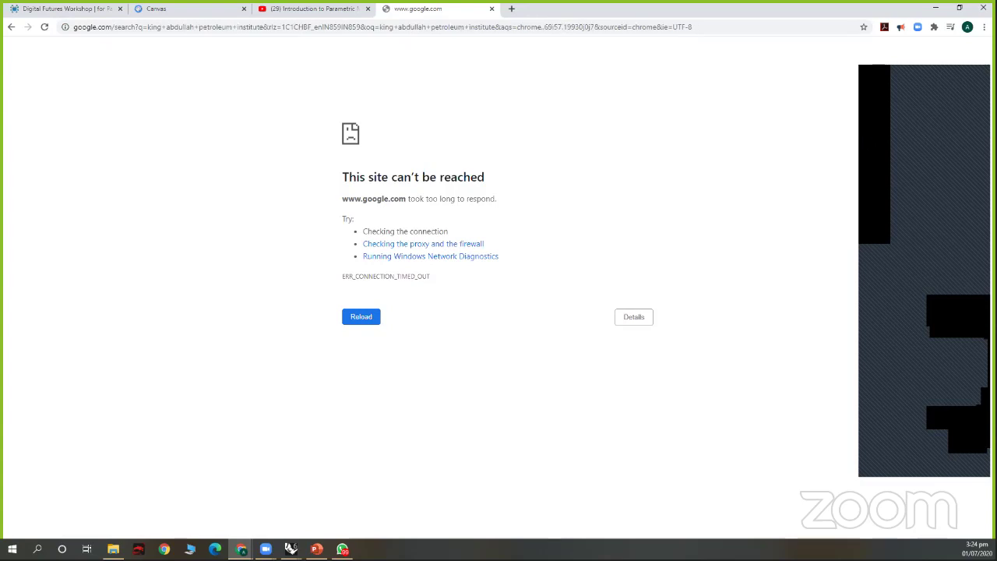
- Return to the new tab page and enter a fresh Google query beginning with "zaha kin"
click(10, 27)
click(452, 224)
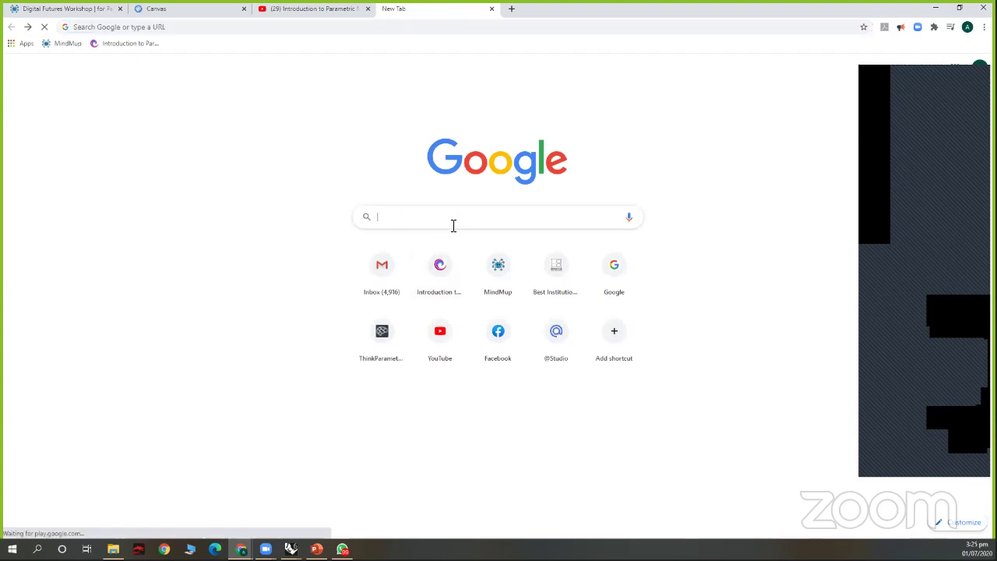
text(zaha kin)
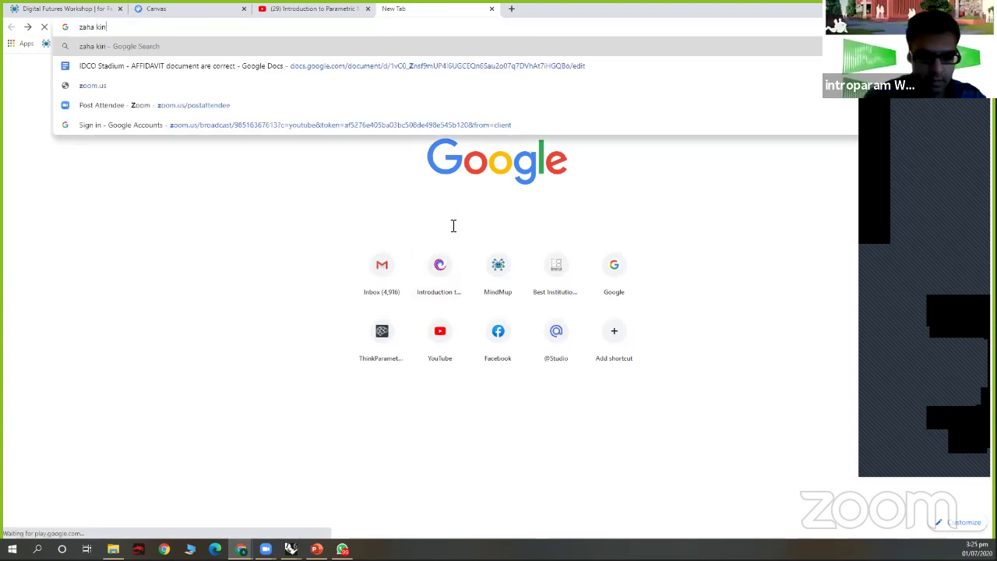
- Try to search Google for "zaha king abdullah" and close the search tab
text(g abdullah)
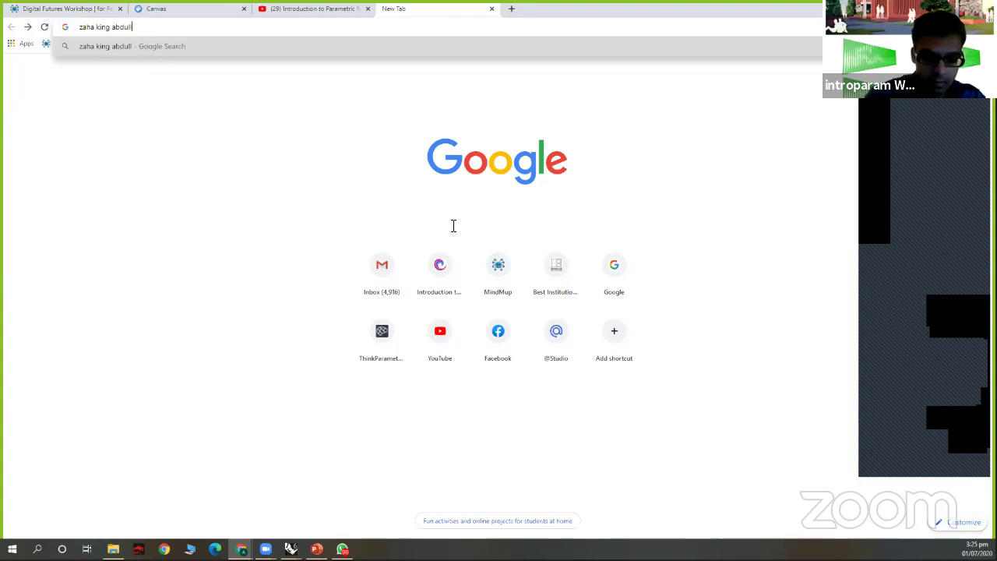
key(Return)
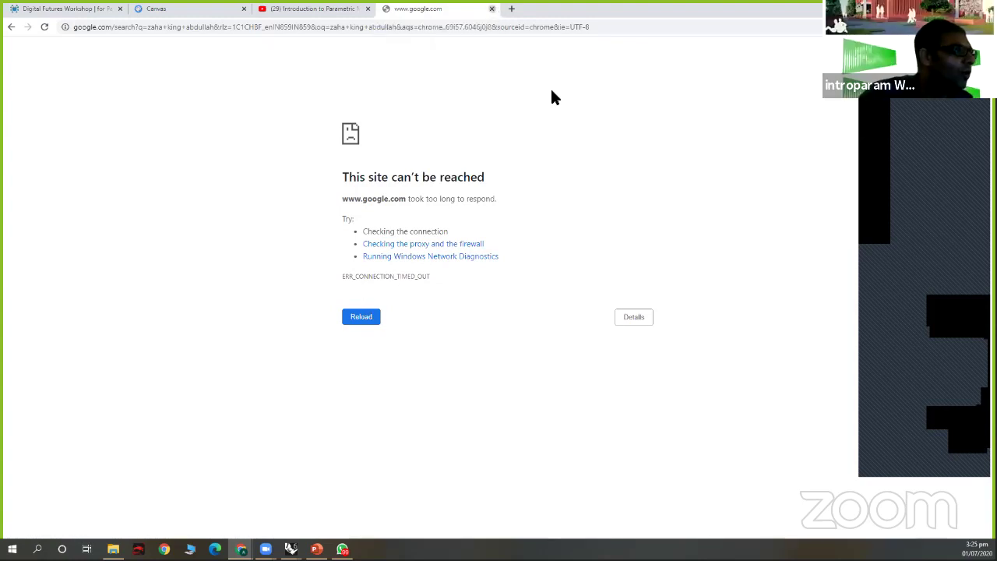
key(ctrl+w)
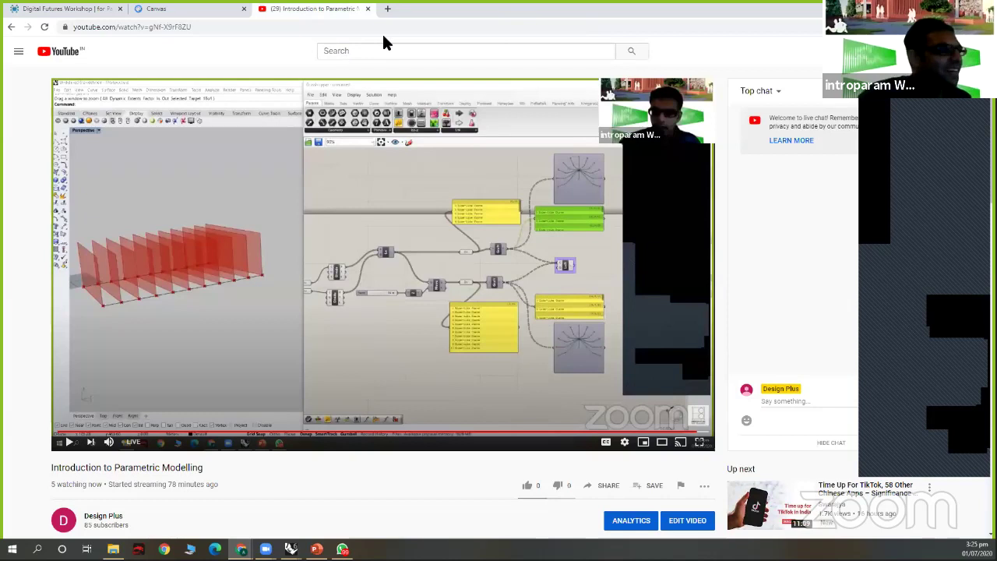
- Try to search Google for "zaha hadid masterplan" in a new tab, reload the page and close the tab
click(388, 10)
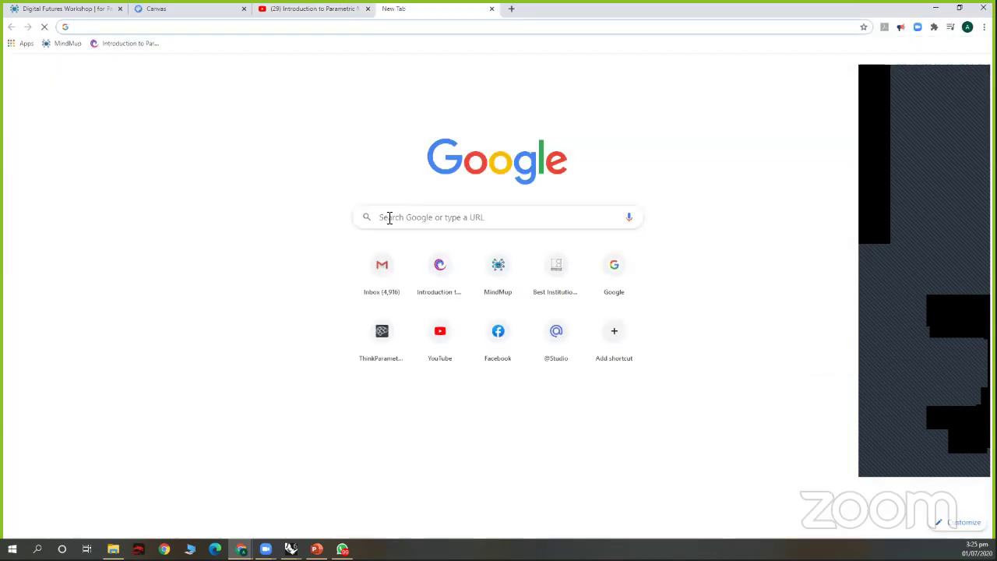
text(zaha hadid)
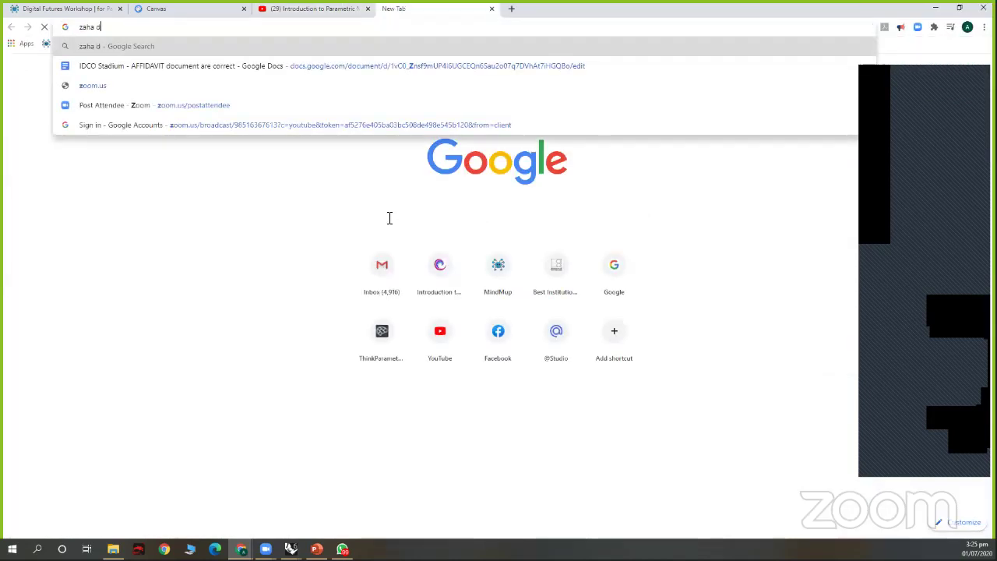
text( masterplan)
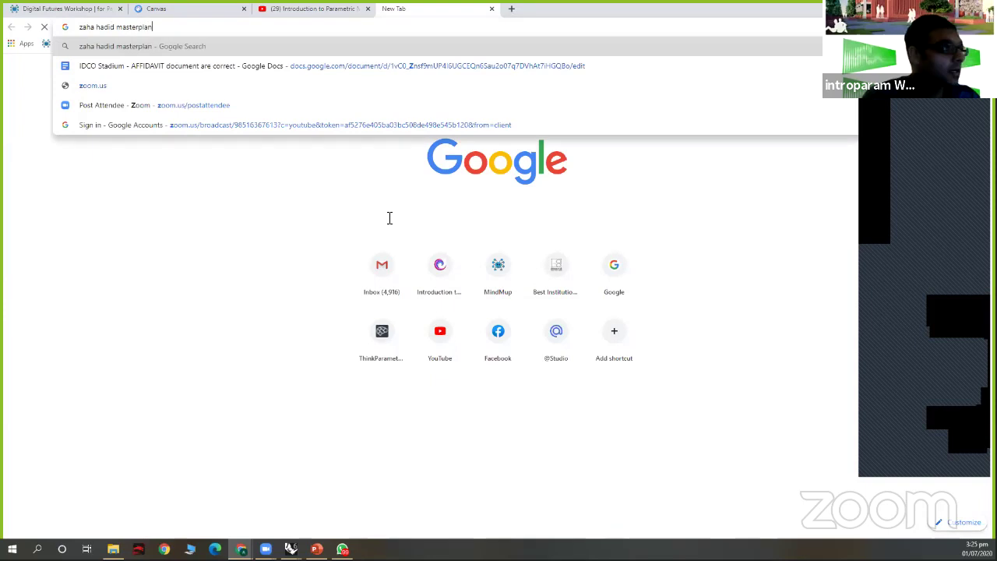
key(Return)
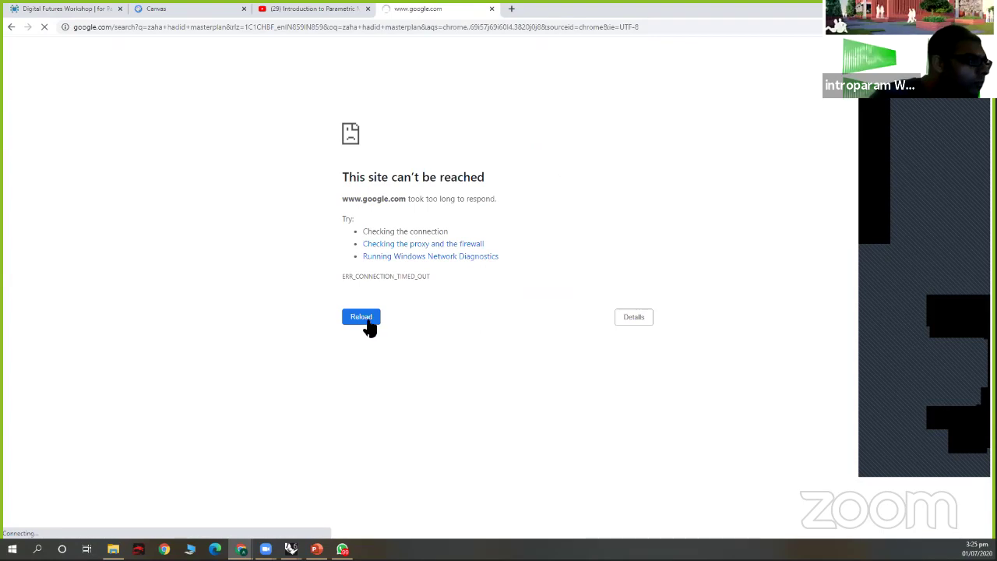
click(368, 326)
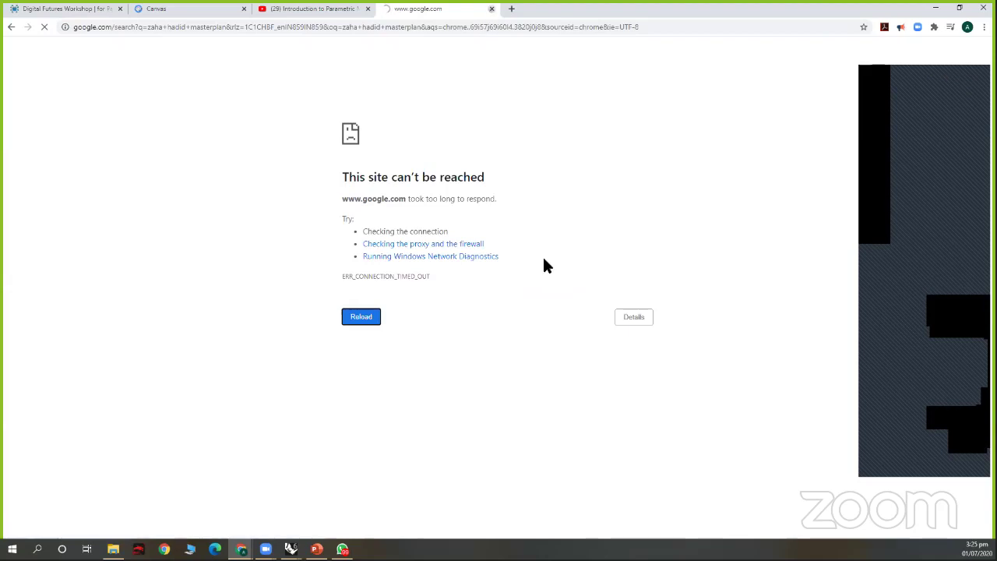
key(ctrl+w)
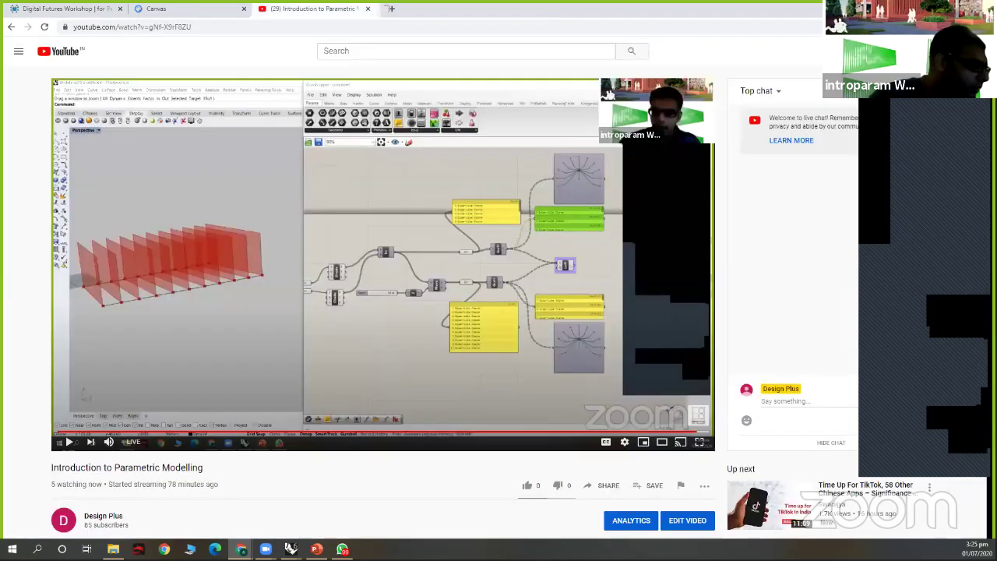
- Switch to Microsoft Edge and try to load google.com
click(164, 549)
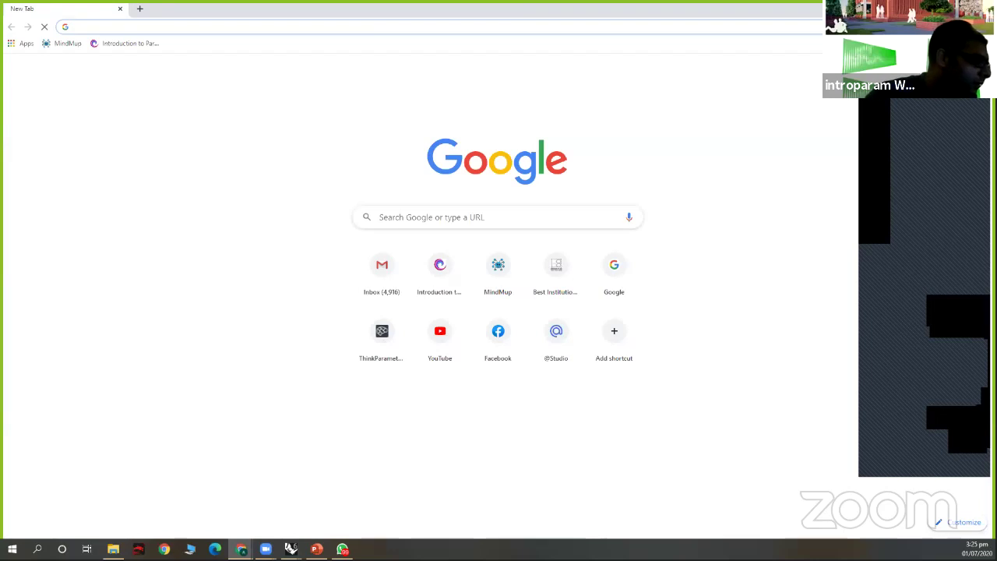
key(alt+Tab)
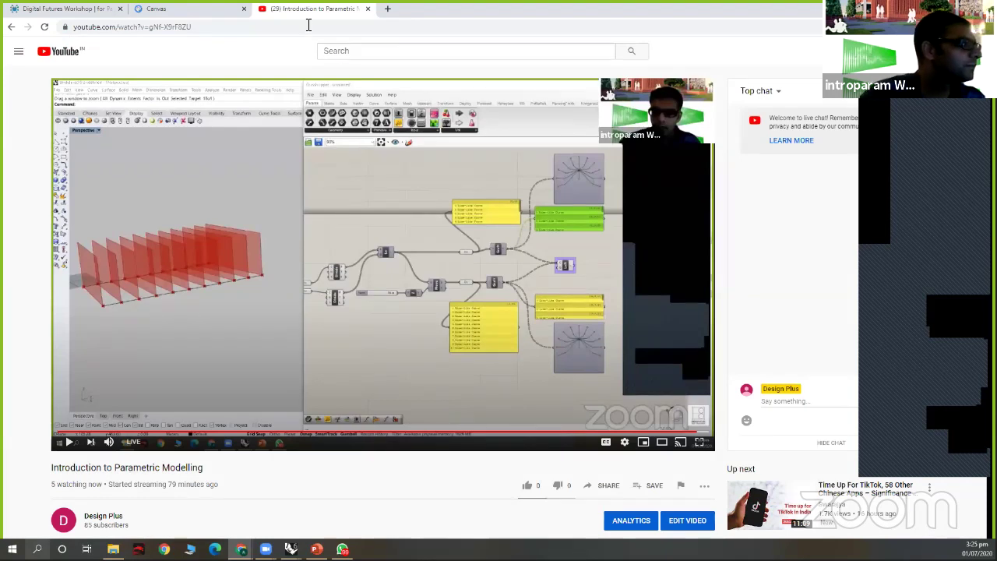
key(alt+Tab)
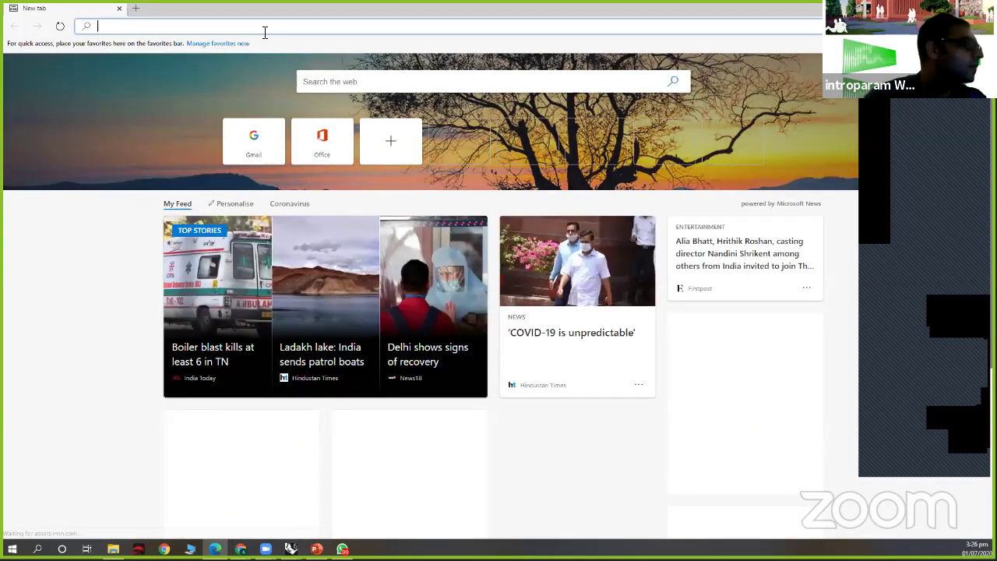
text(google.com)
key(Return)
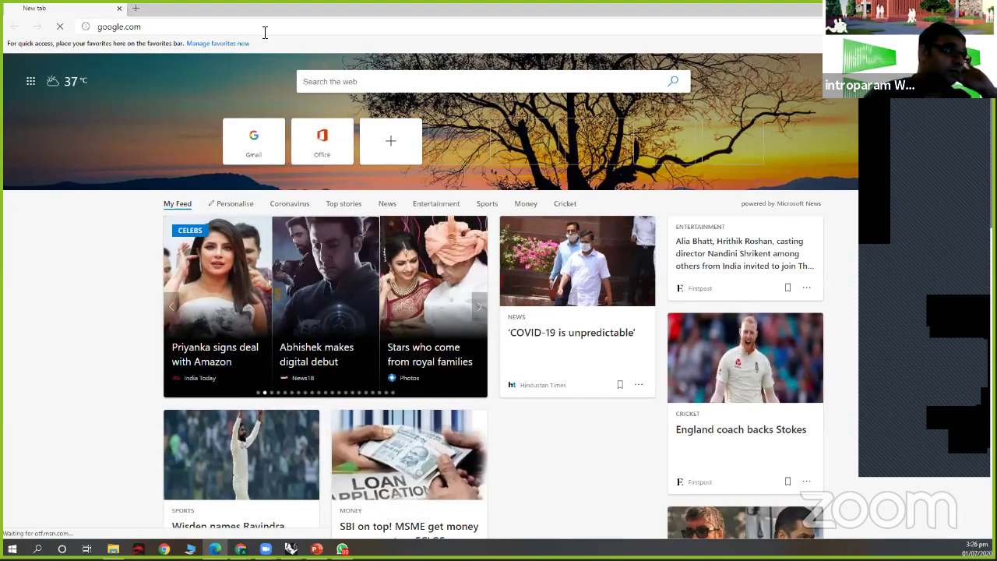
- Search the web for "king abdullah institute zaha" and view the perforated canopy picture among the image results
click(402, 81)
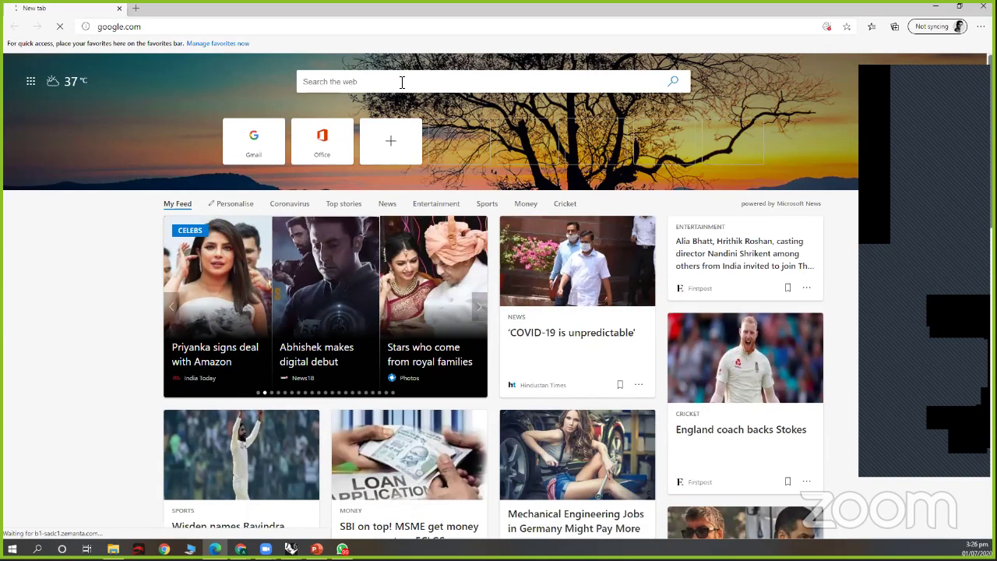
text(king)
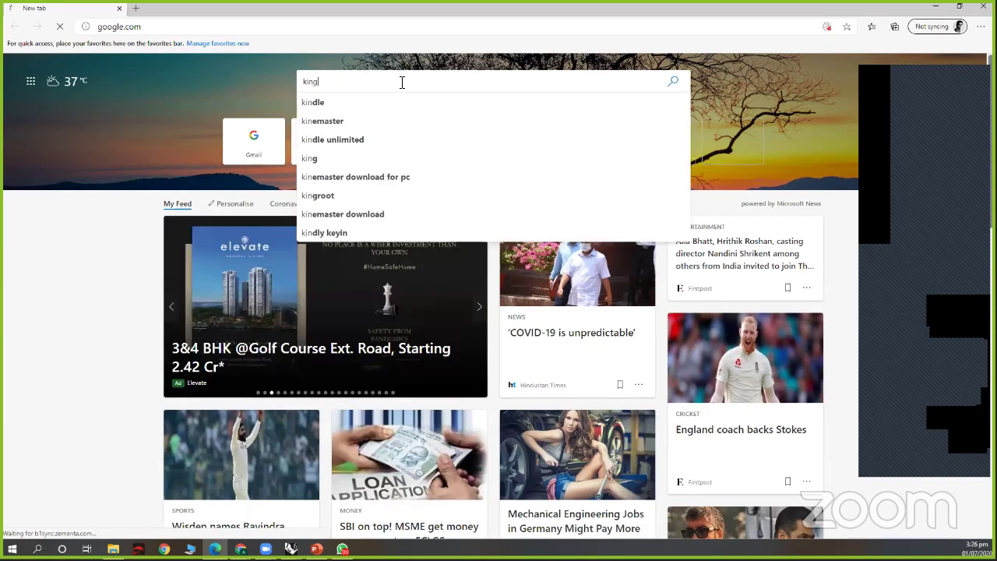
text( abdullah master)
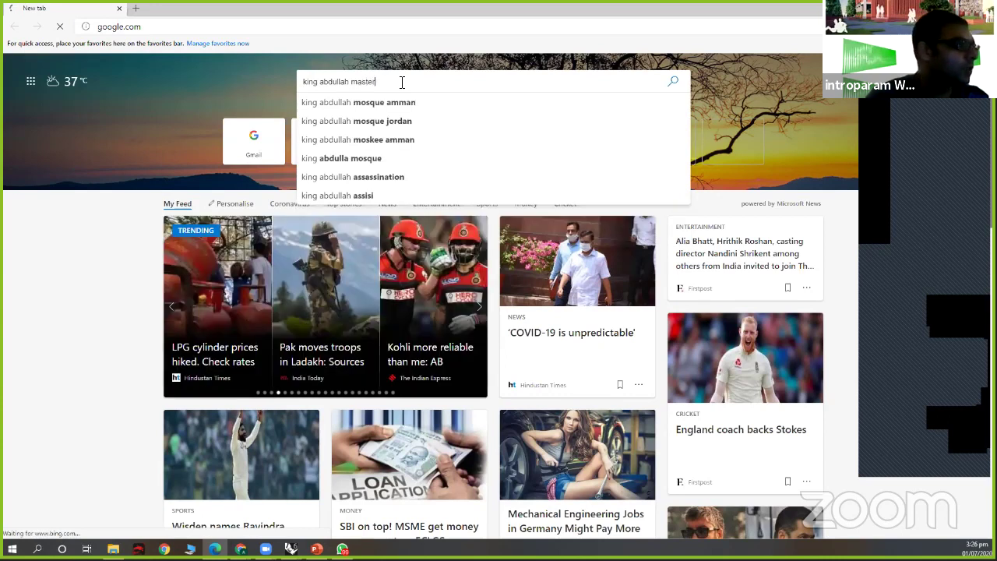
text(plan)
key(BackSpace)
key(BackSpace)
key(BackSpace)
key(BackSpace)
key(BackSpace)
key(BackSpace)
key(BackSpace)
key(BackSpace)
key(BackSpace)
key(BackSpace)
text(institute)
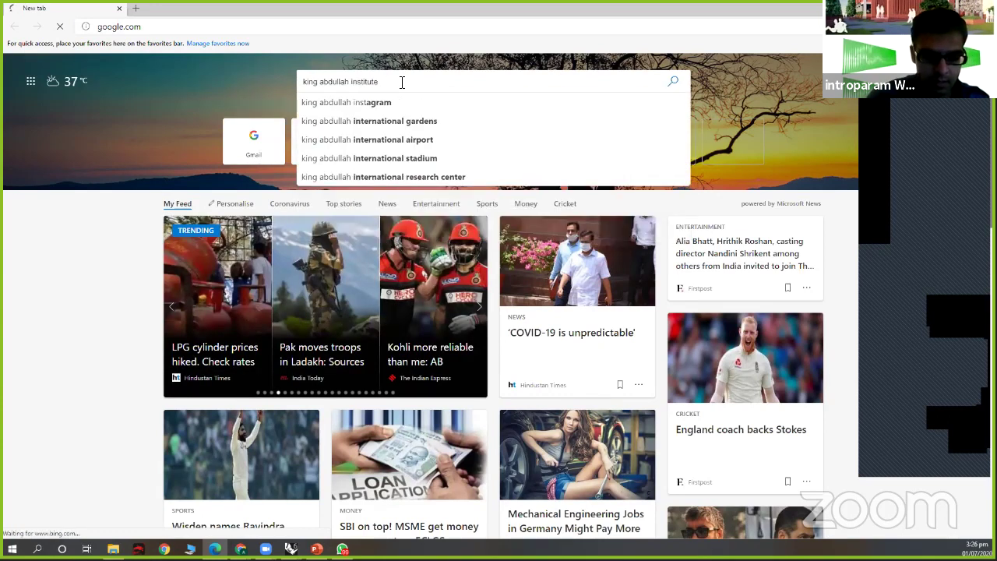
text( zaha)
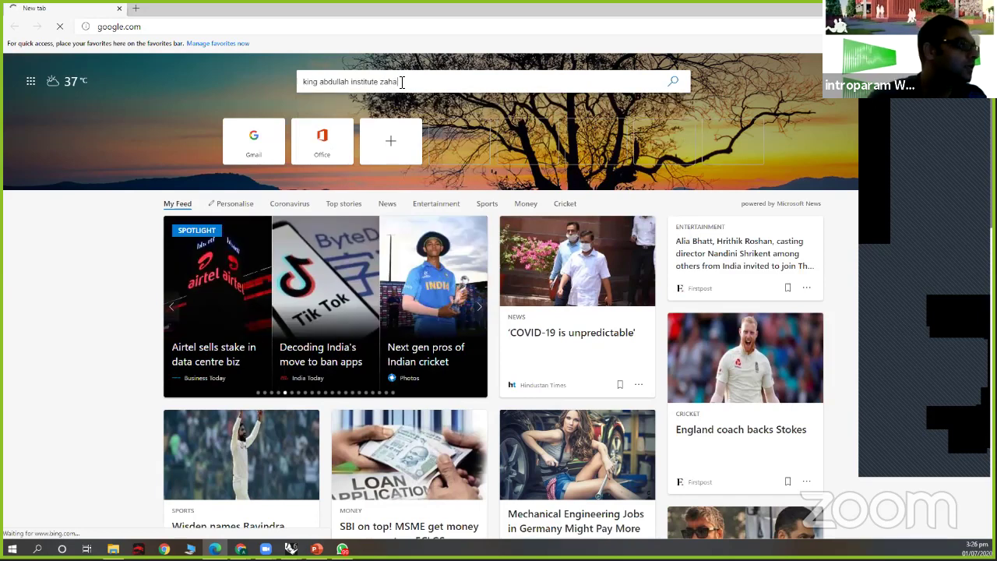
click(102, 91)
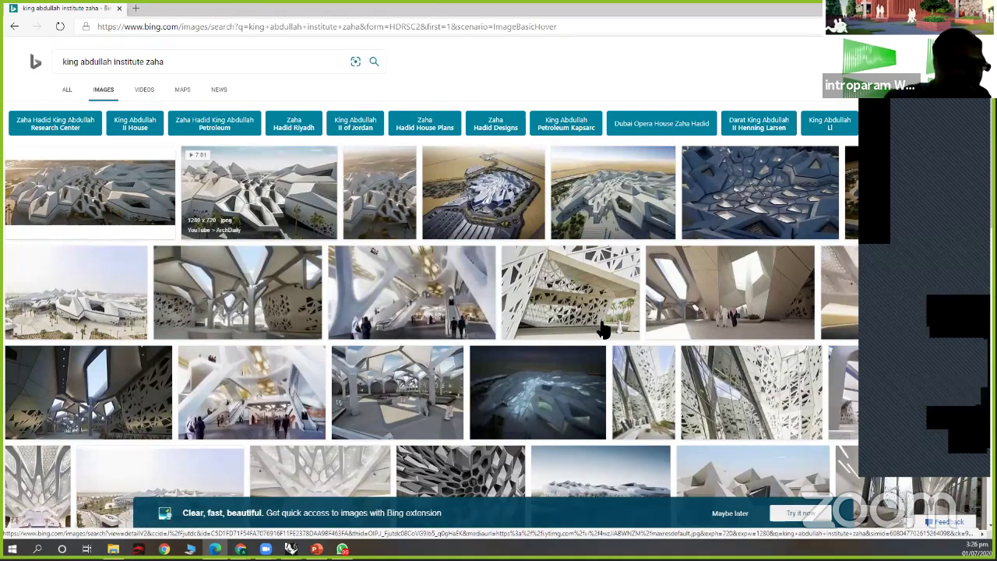
click(539, 297)
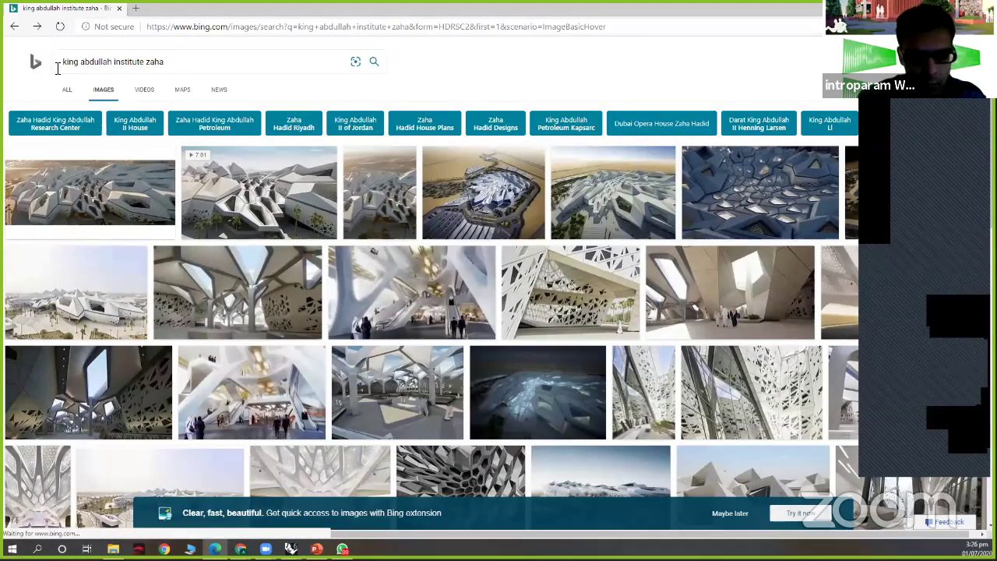
- Search images for "thames gateway by zaha", view the black-background parametric urbanism rendering, and return to the results
click(57, 68)
text(thames gatw)
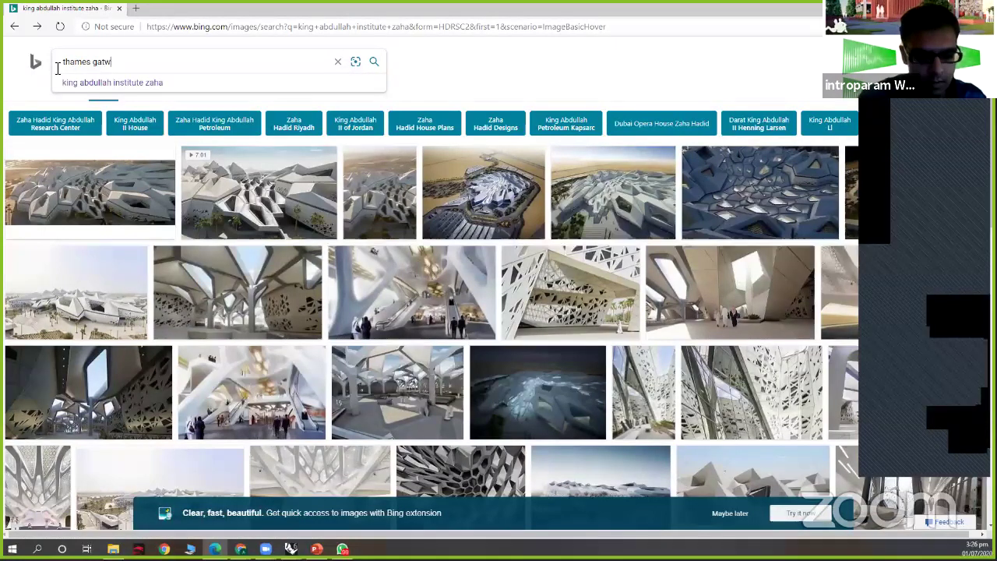
text(ay by zaha)
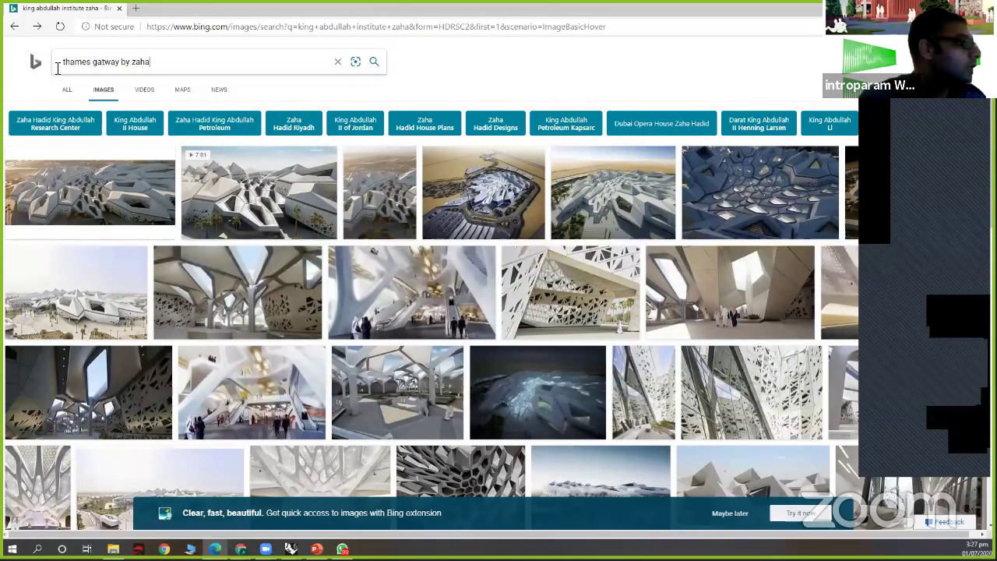
key(Return)
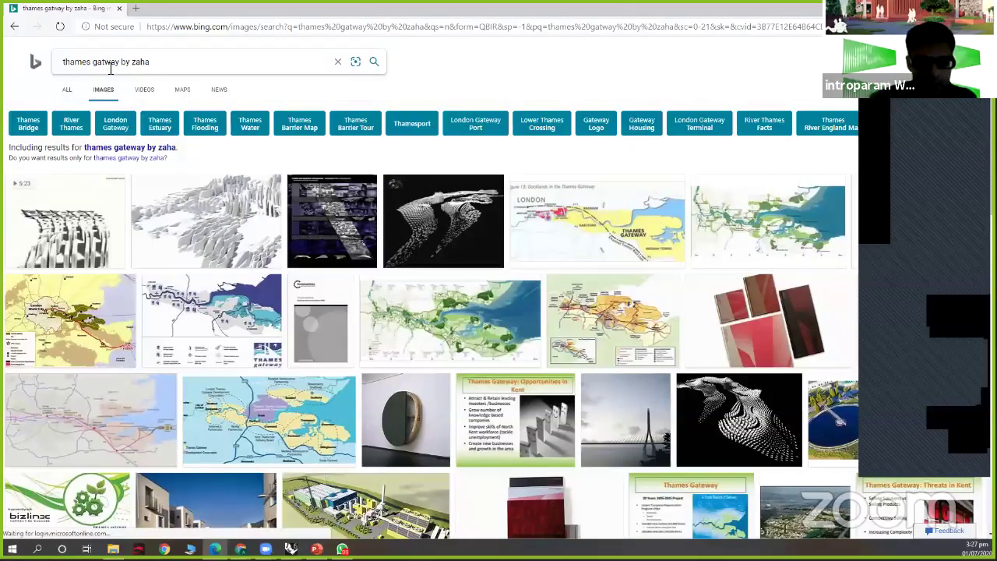
text(e)
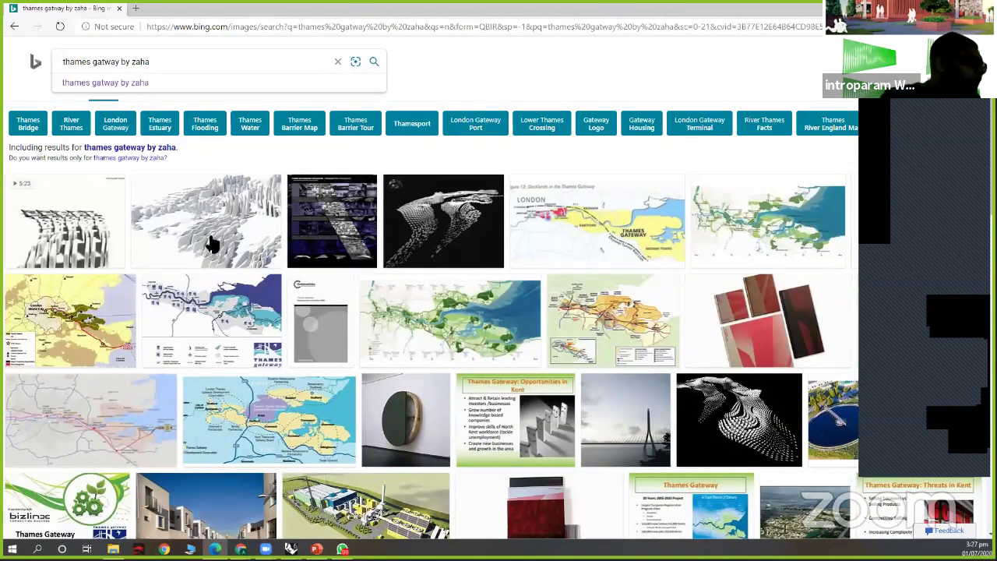
key(Return)
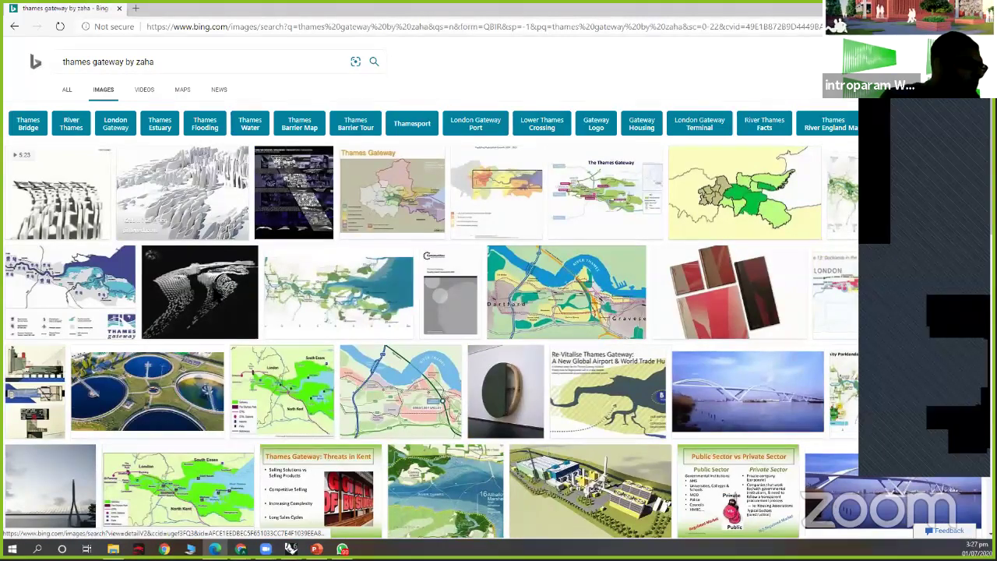
click(200, 292)
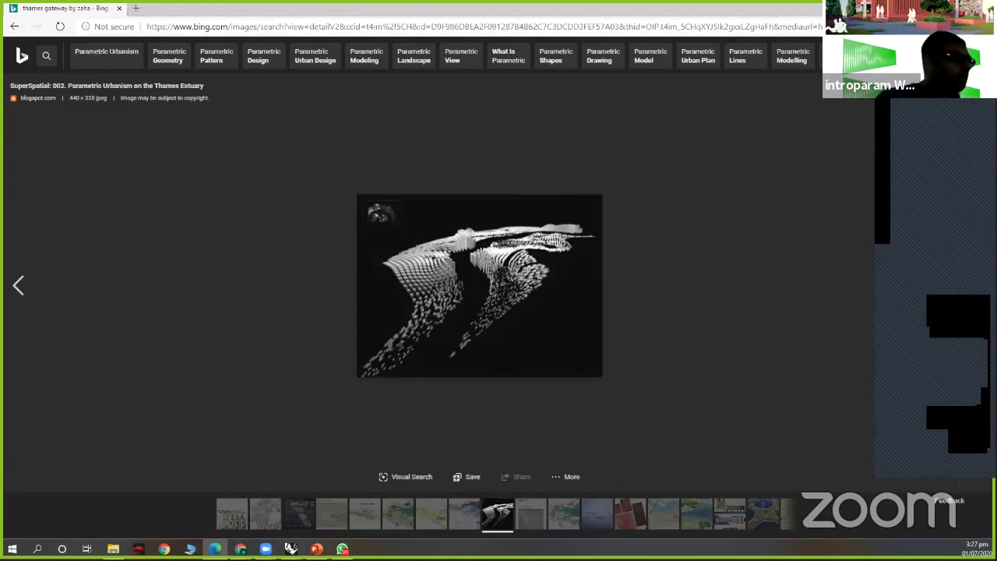
key(alt+Left)
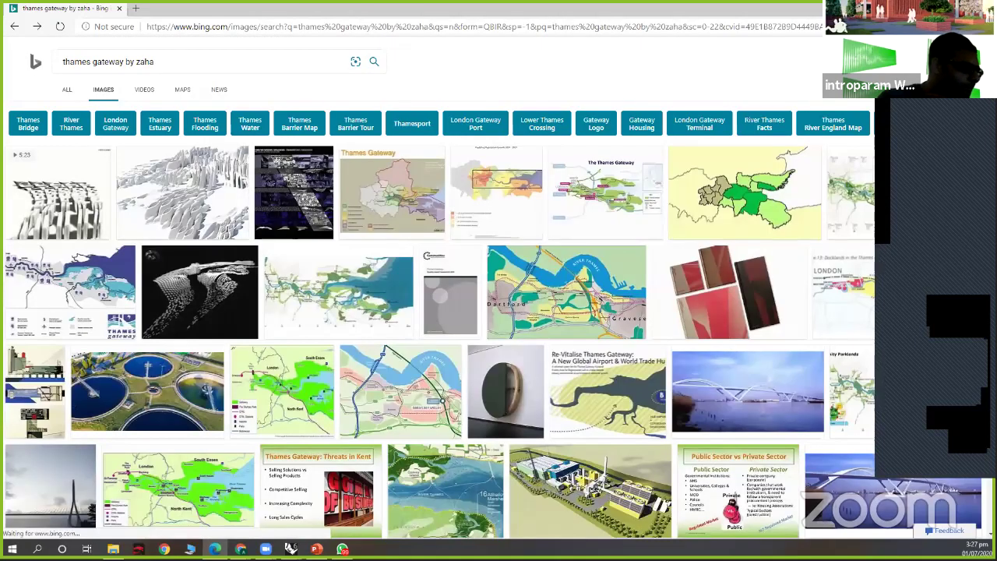
- Switch to the MindMup workshop map in Chrome and review the masterplan and paneling inspiration nodes
key(alt+Tab)
click(83, 9)
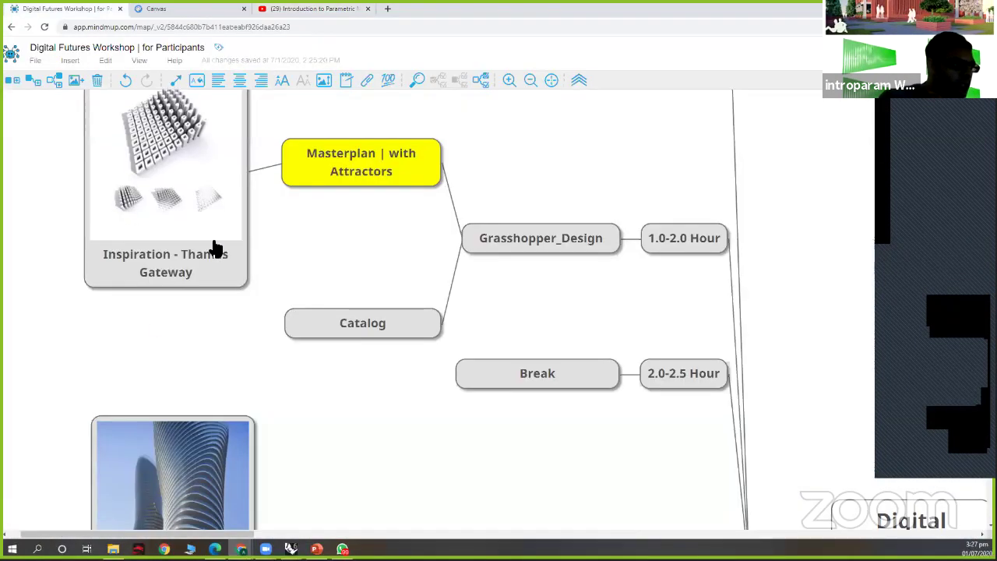
scroll(189, 284, down, 3)
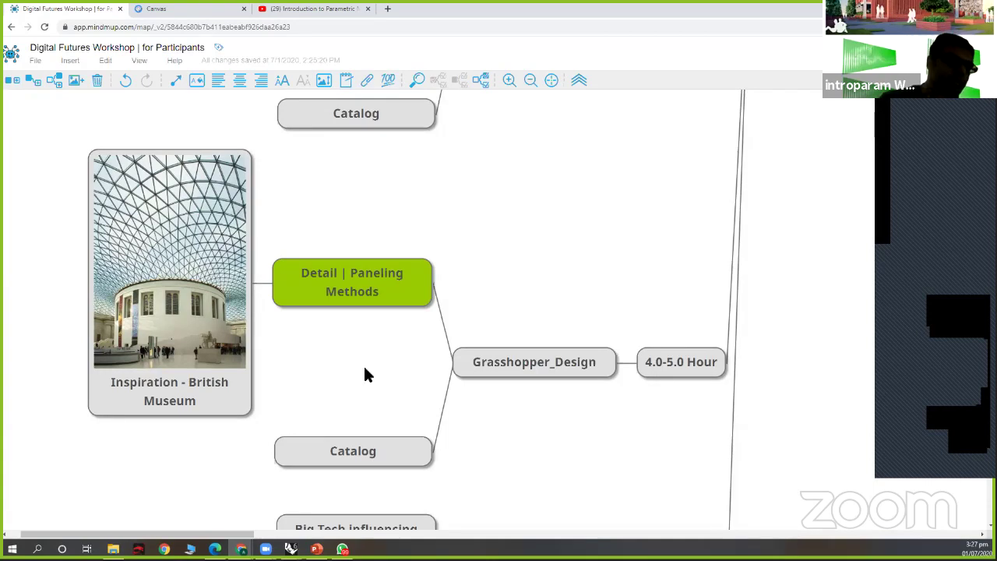
- Switch to Rhino and examine the tower field around the S-shaped curve and its Grasshopper definition
click(933, 8)
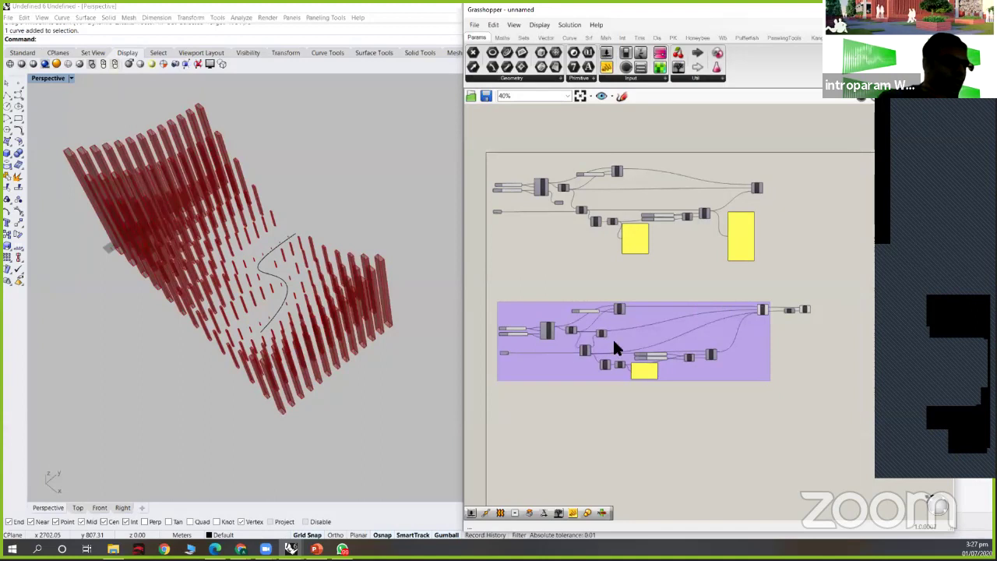
right_drag(612, 305, 637, 304)
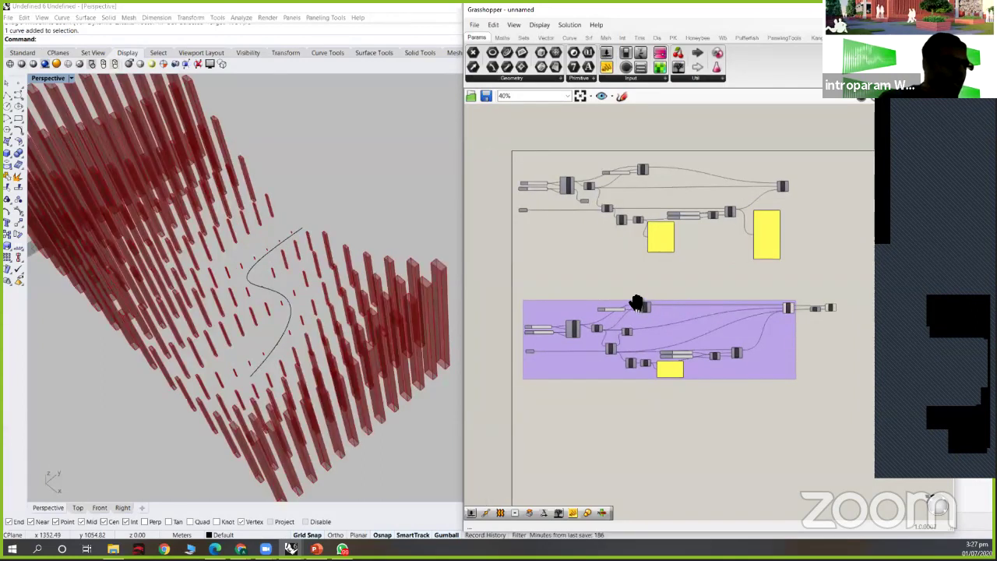
scroll(625, 294, down, 2)
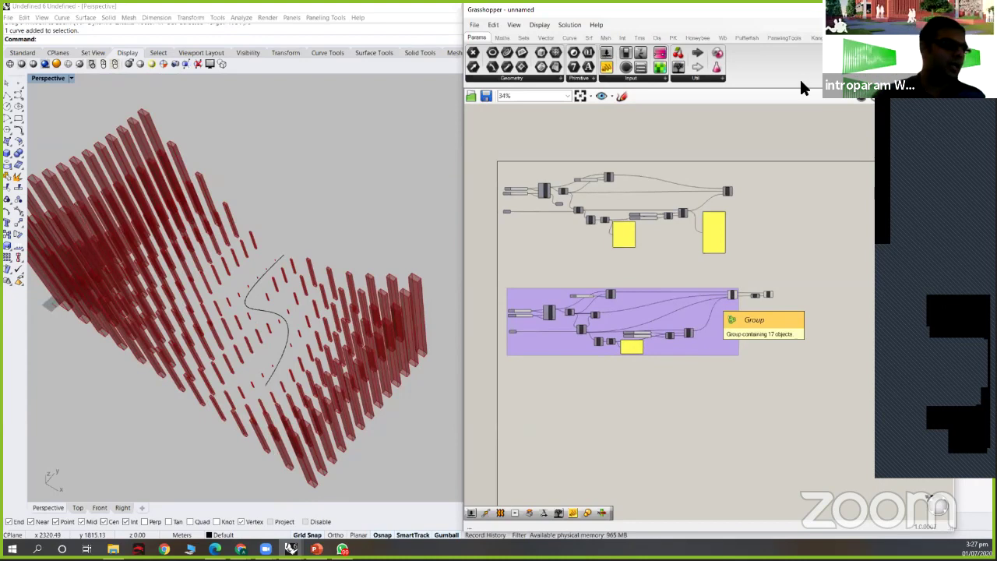
right_drag(353, 266, 336, 247)
scroll(340, 219, down, 3)
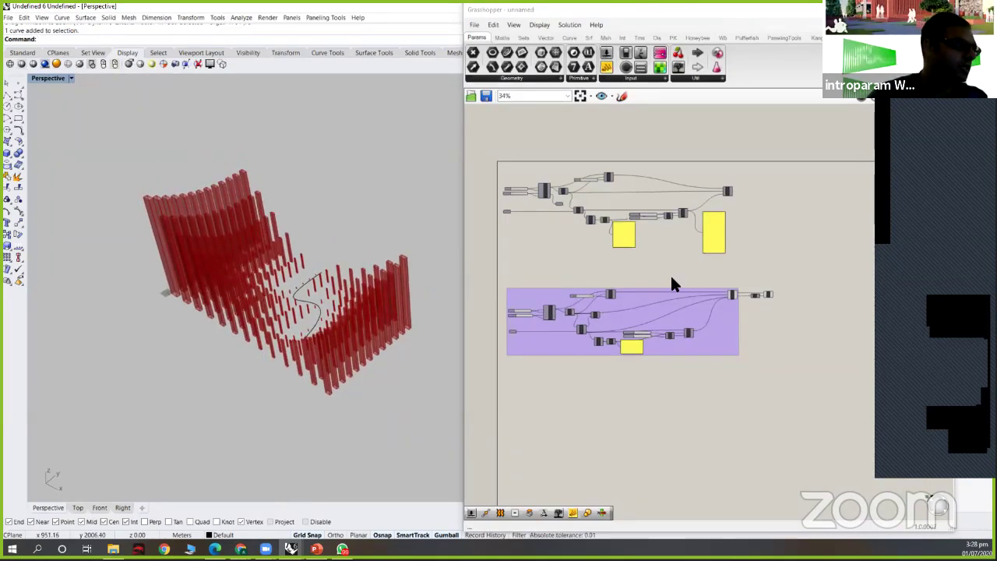
- Close the Grasshopper window over the tower model and launch Grasshopper again from Rhino
key(alt+F4)
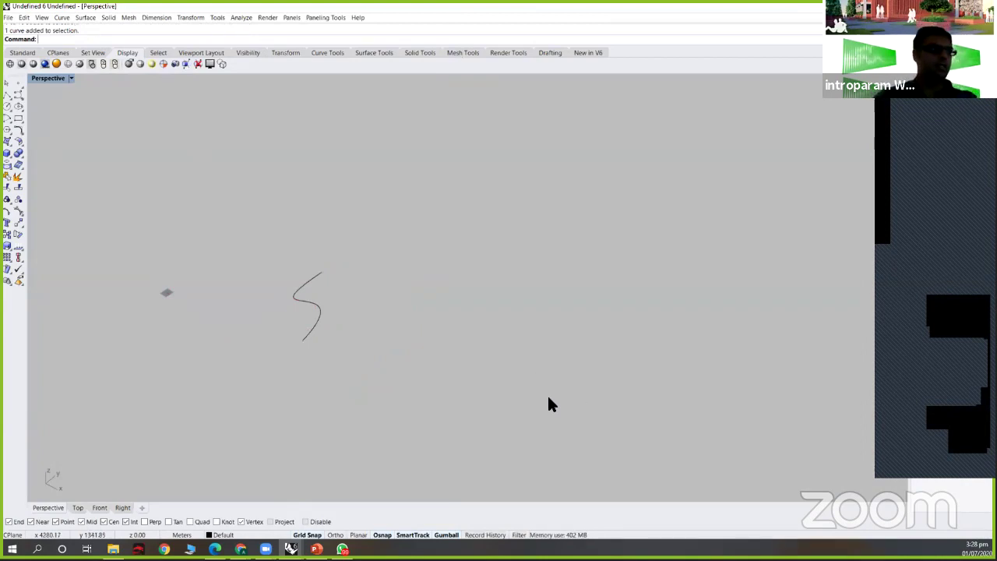
key(Up)
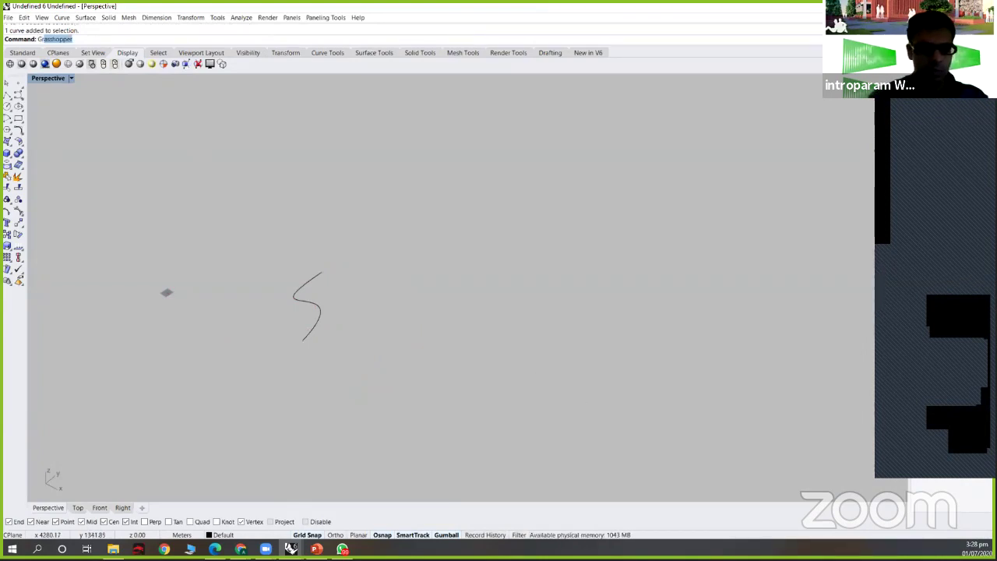
key(Return)
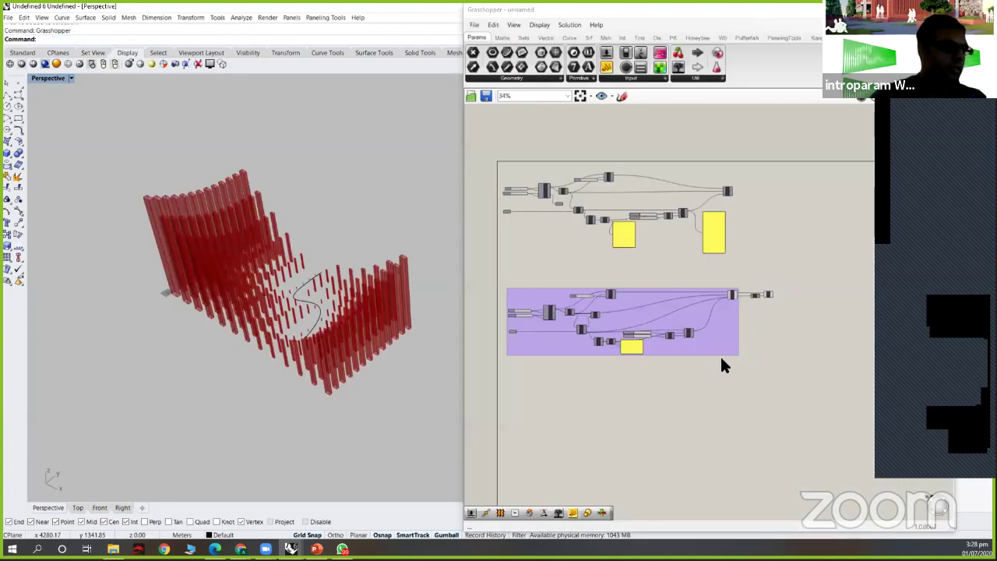
- Bake the extruded towers from the final Extrude component of the Grasshopper definition into Rhino
scroll(769, 282, up, 5)
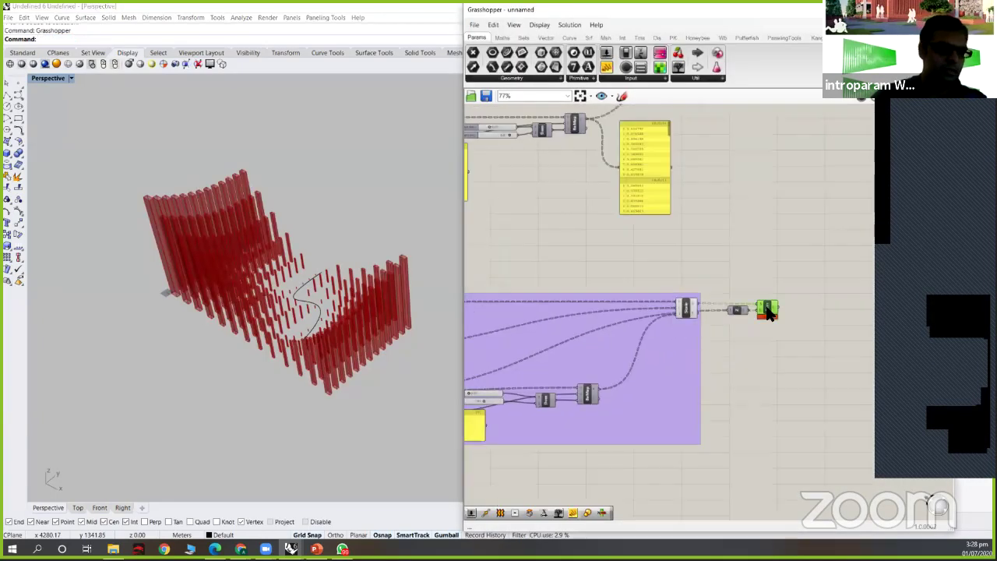
click(768, 312)
right_drag(385, 241, 385, 282)
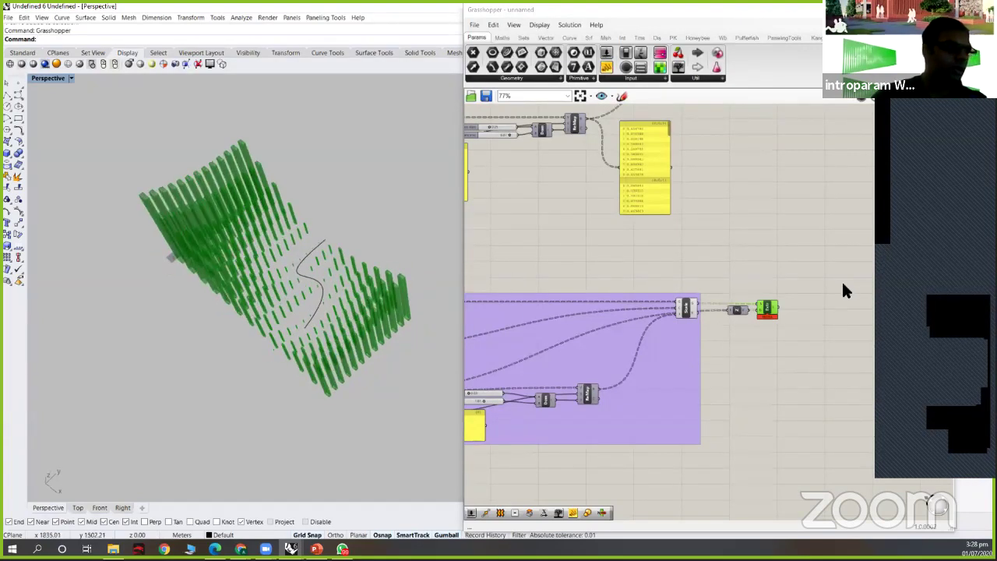
middle_click(768, 307)
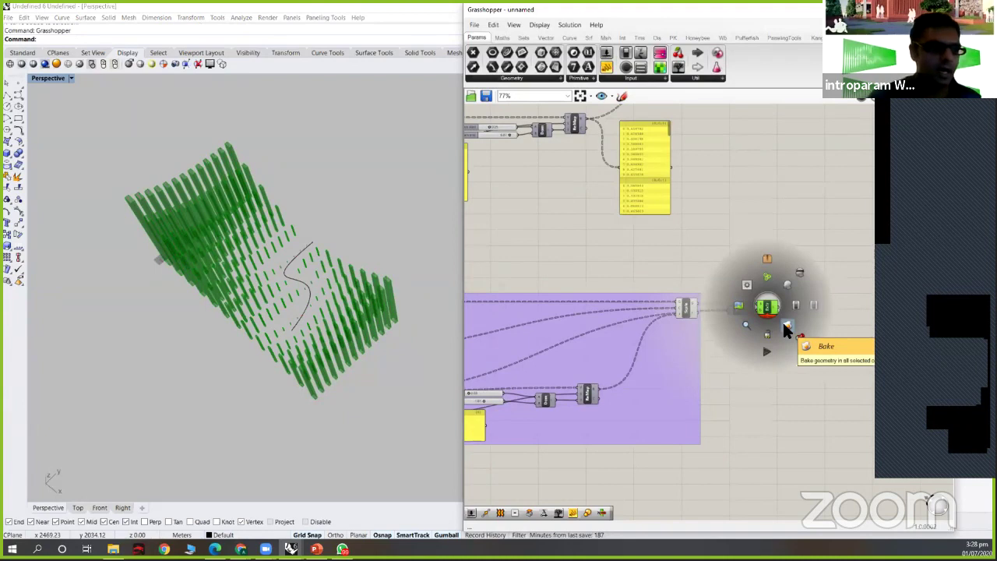
click(787, 330)
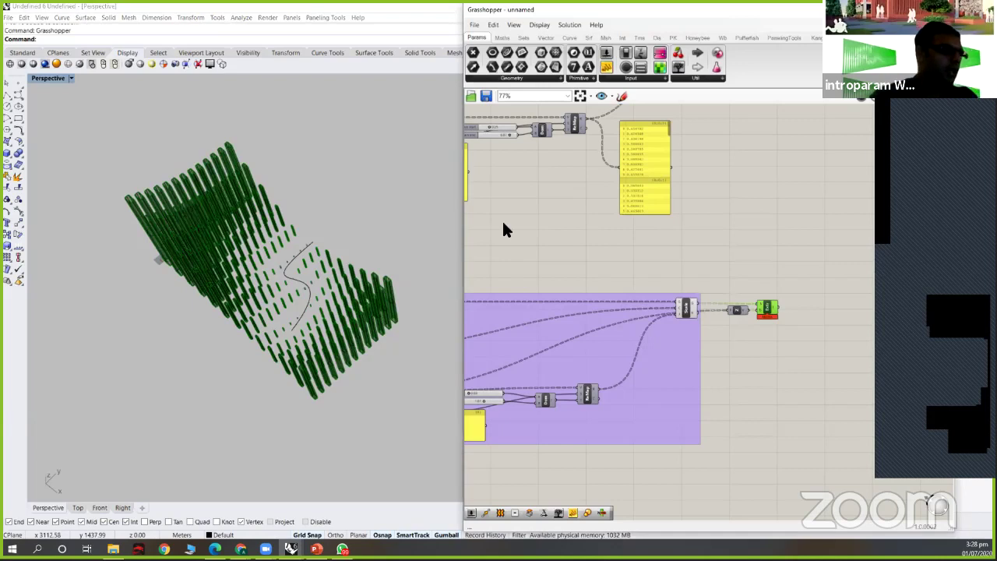
- Switch to the Rhino model and set the Perspective viewport to Shaded display
click(35, 66)
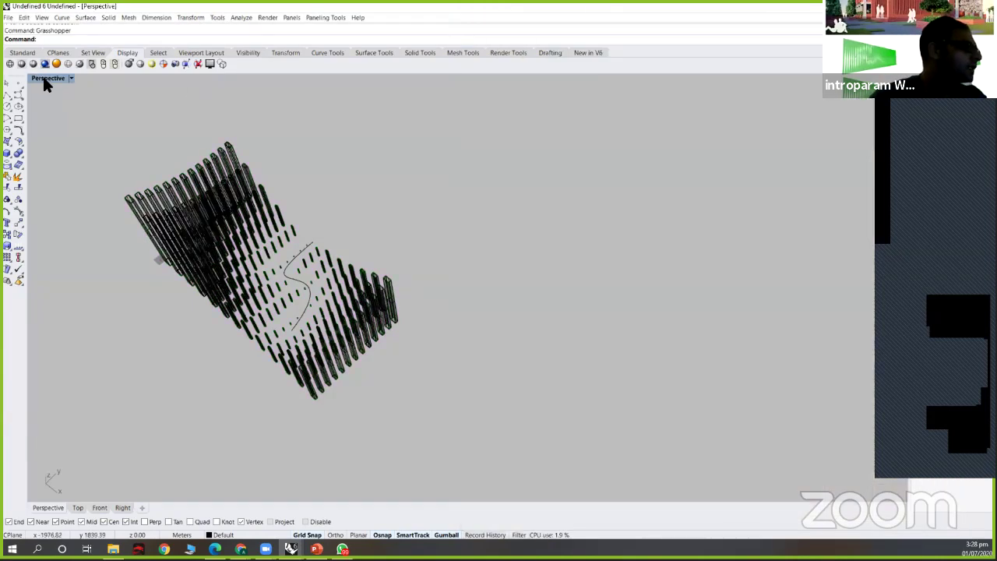
click(42, 77)
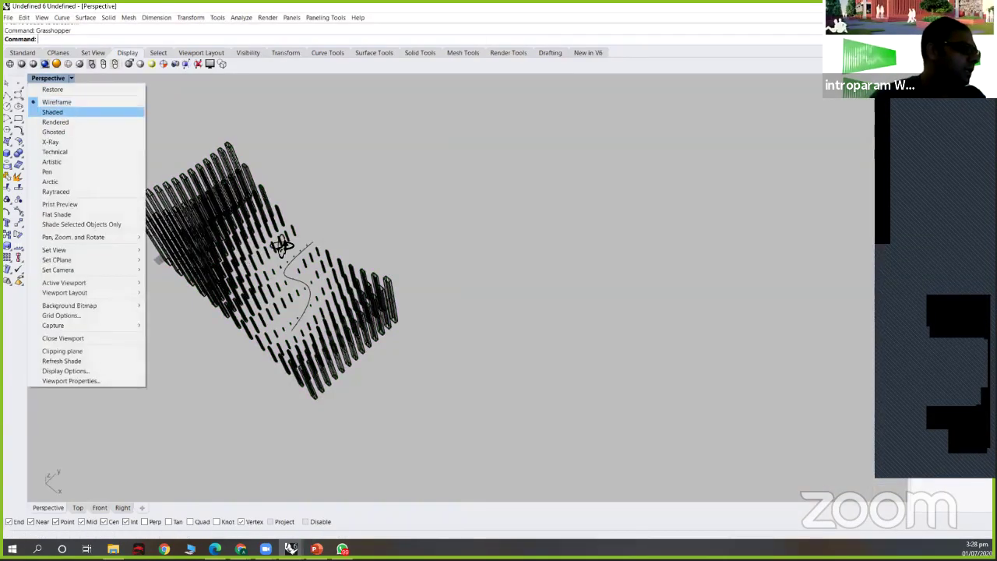
click(55, 112)
- Examine the baked towers around the S-shaped curve from several angles, picking a single tower to check it
right_drag(342, 278, 490, 295)
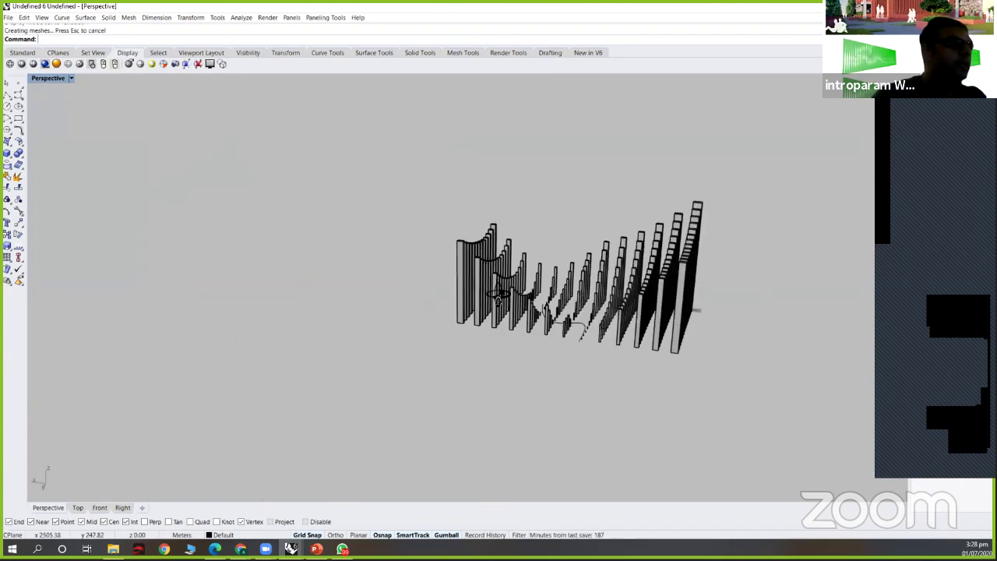
scroll(433, 276, up, 3)
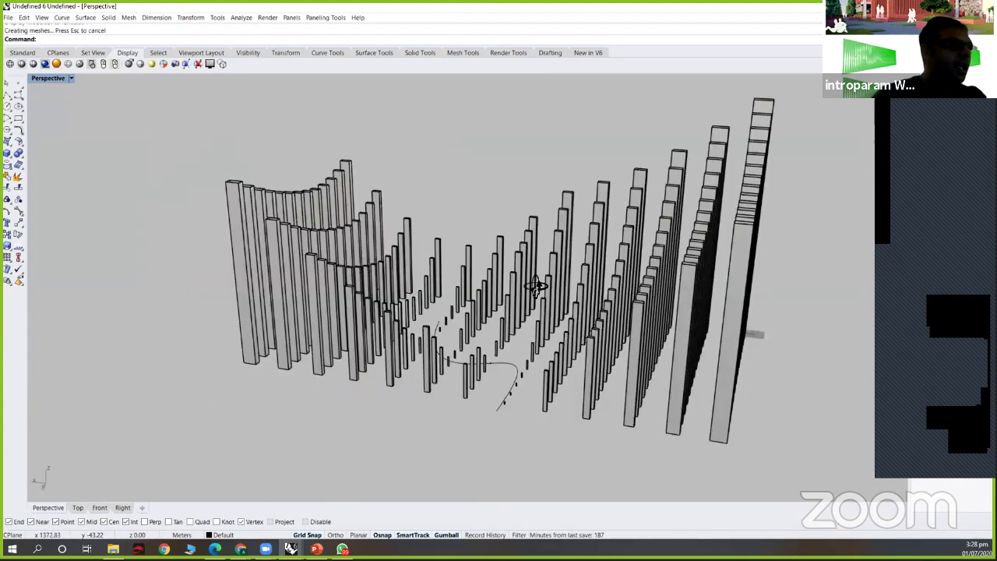
scroll(633, 303, up, 1)
click(632, 299)
right_drag(633, 299, 803, 213)
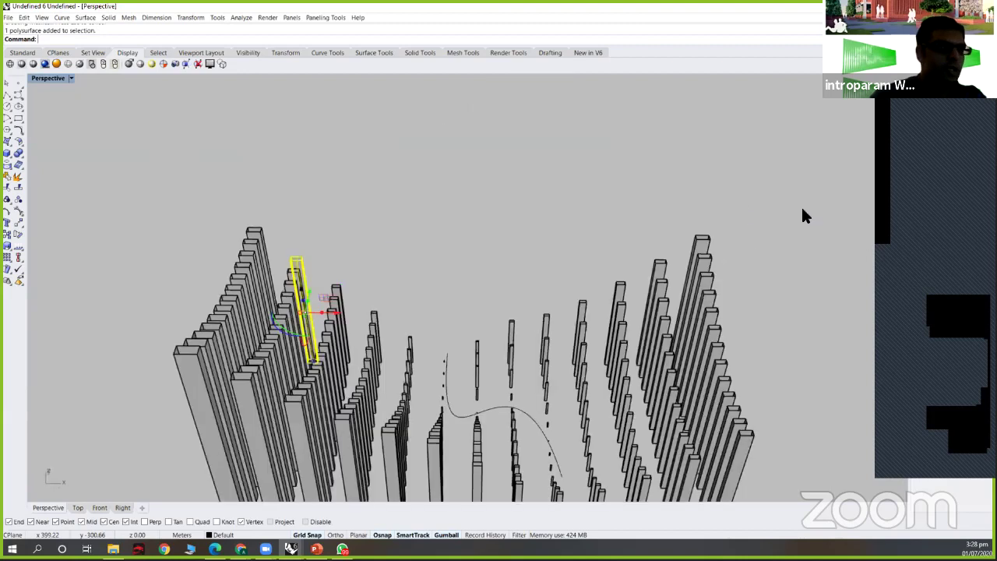
scroll(804, 214, down, 3)
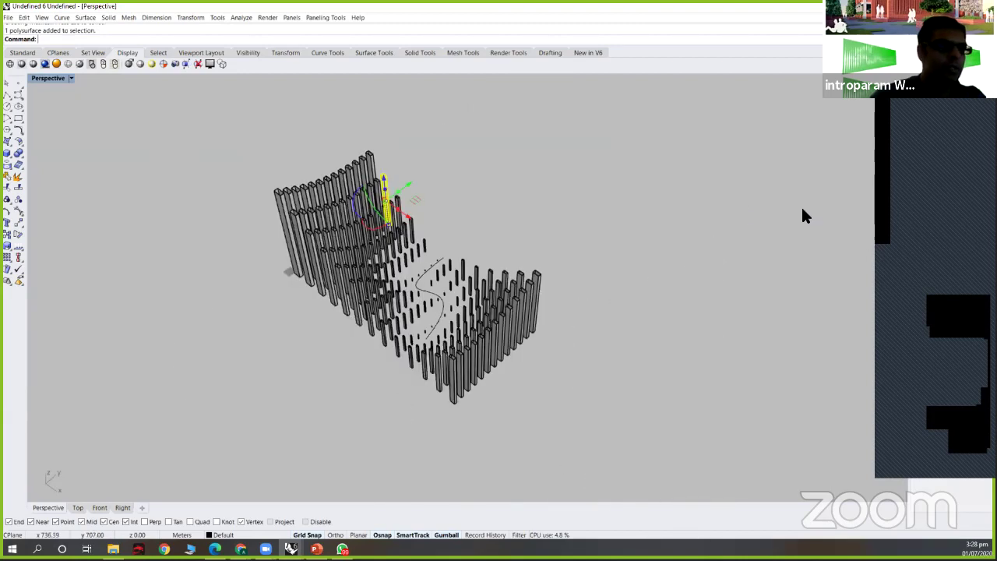
scroll(805, 215, up, 3)
key(Escape)
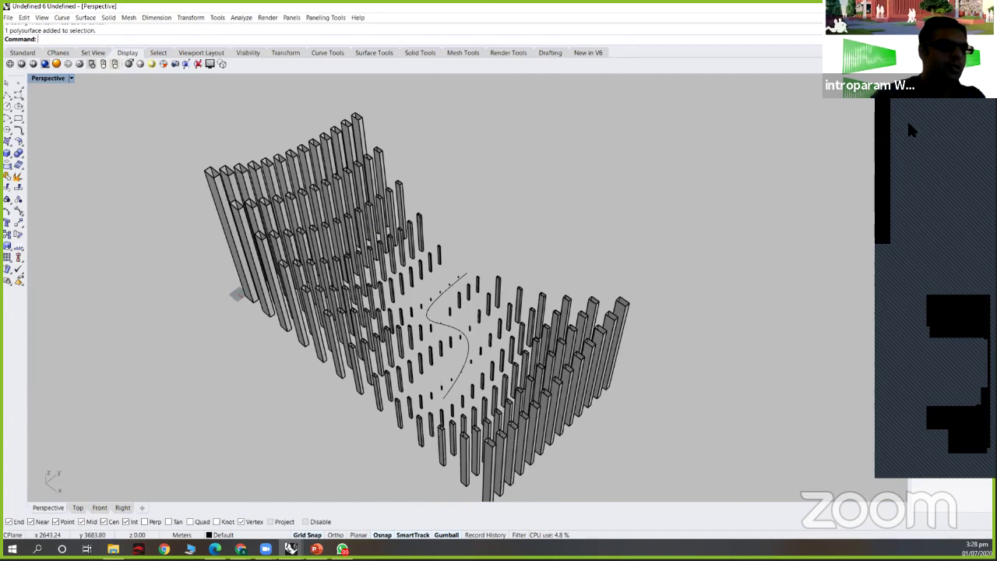
- Reveal the layer list beside the viewport and set the Default layer's colour to red
drag(940, 74, 748, 89)
drag(909, 234, 799, 234)
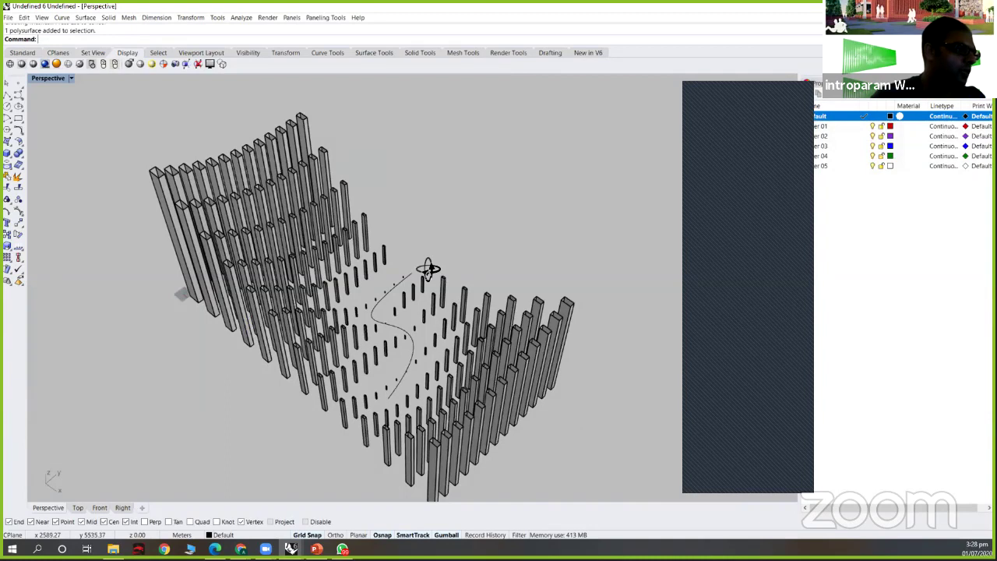
right_drag(377, 188, 396, 181)
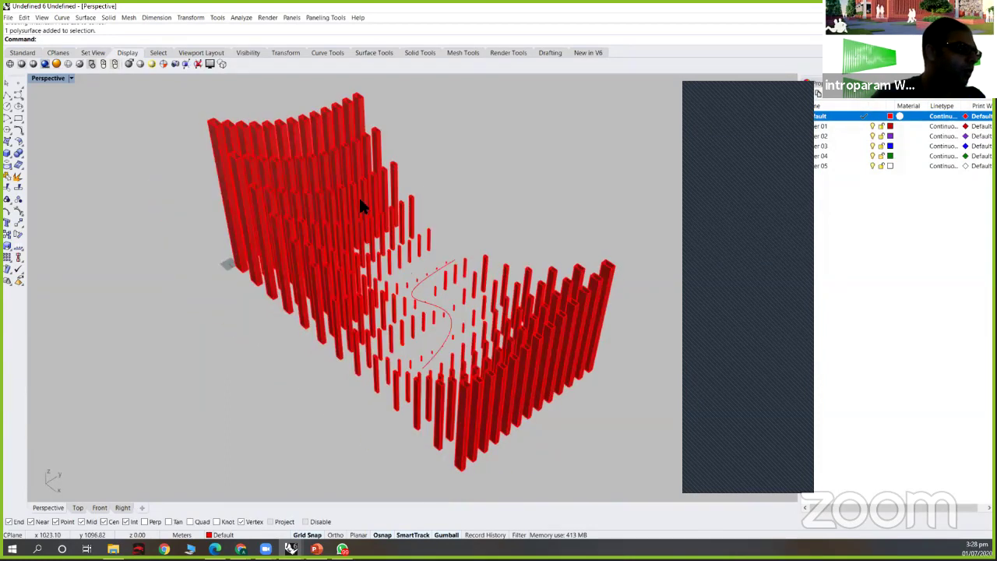
- Try to move the S-shaped curve between the towers onto Layer 01
right_drag(282, 167, 329, 174)
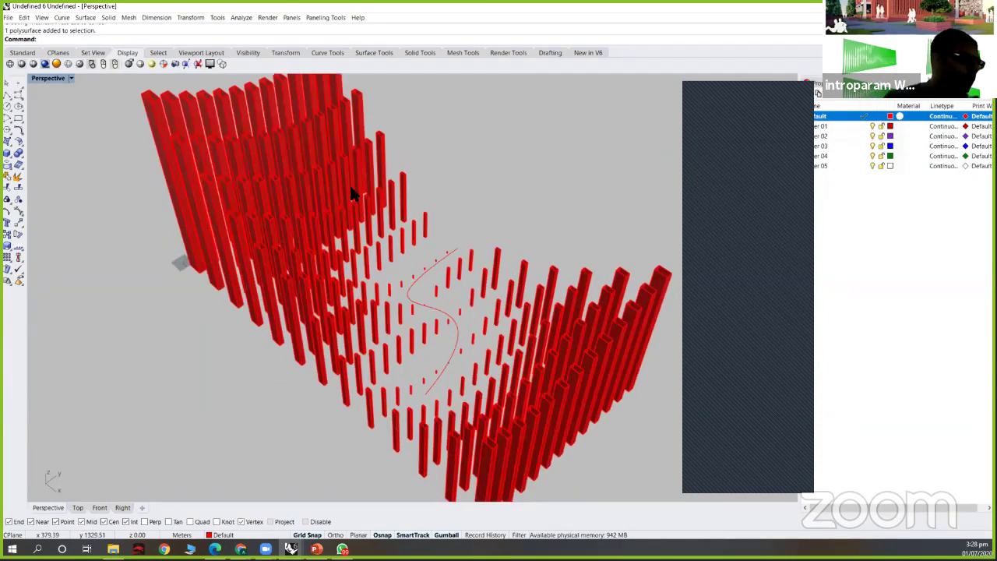
scroll(237, 267, down, 3)
scroll(254, 271, down, 1)
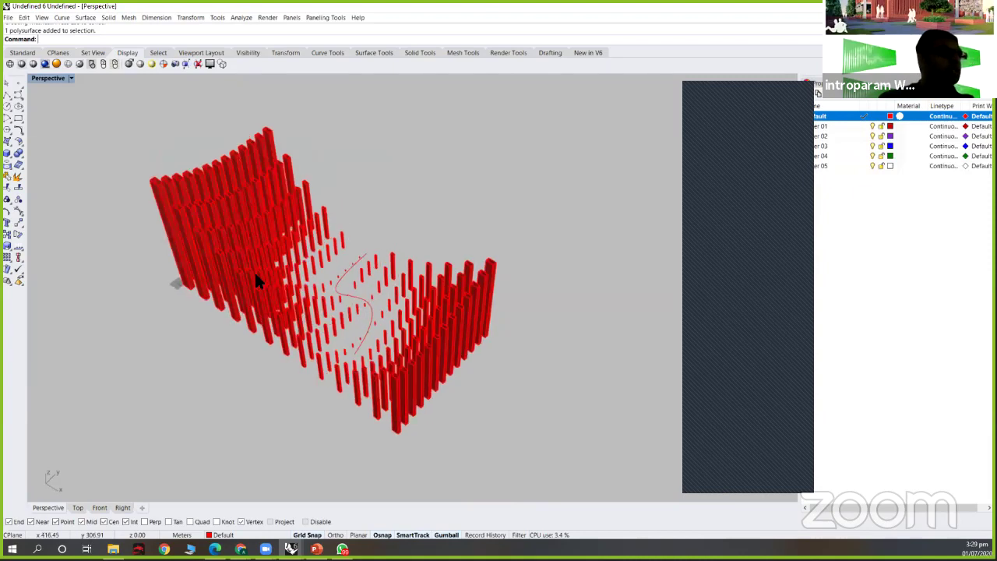
right_drag(366, 282, 369, 282)
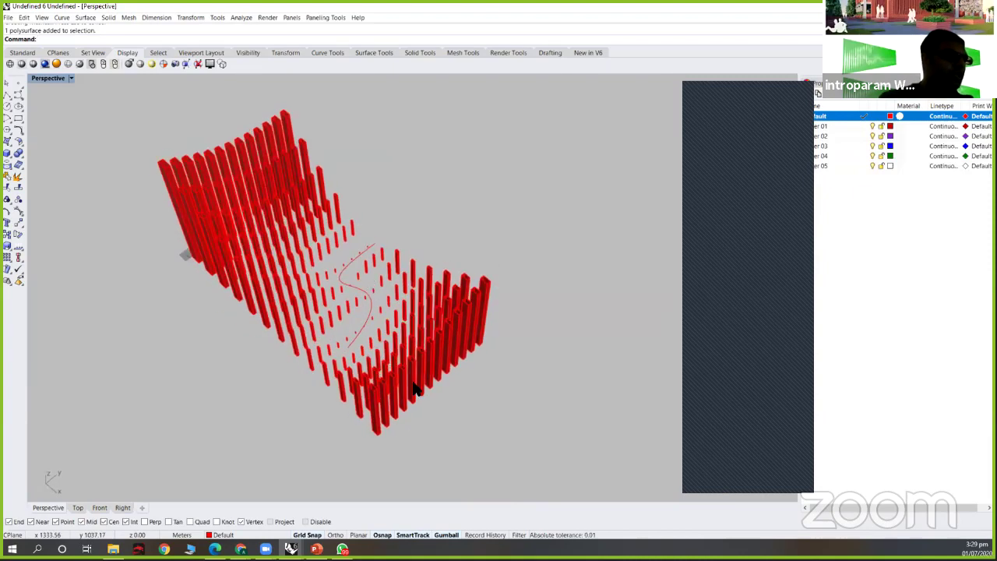
right_drag(416, 389, 358, 383)
click(373, 319)
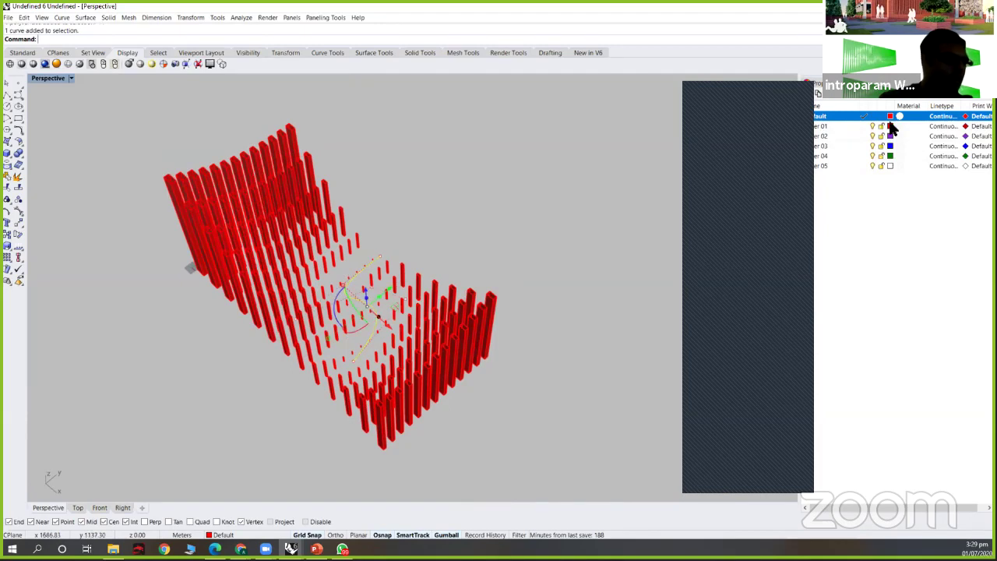
right_click(824, 128)
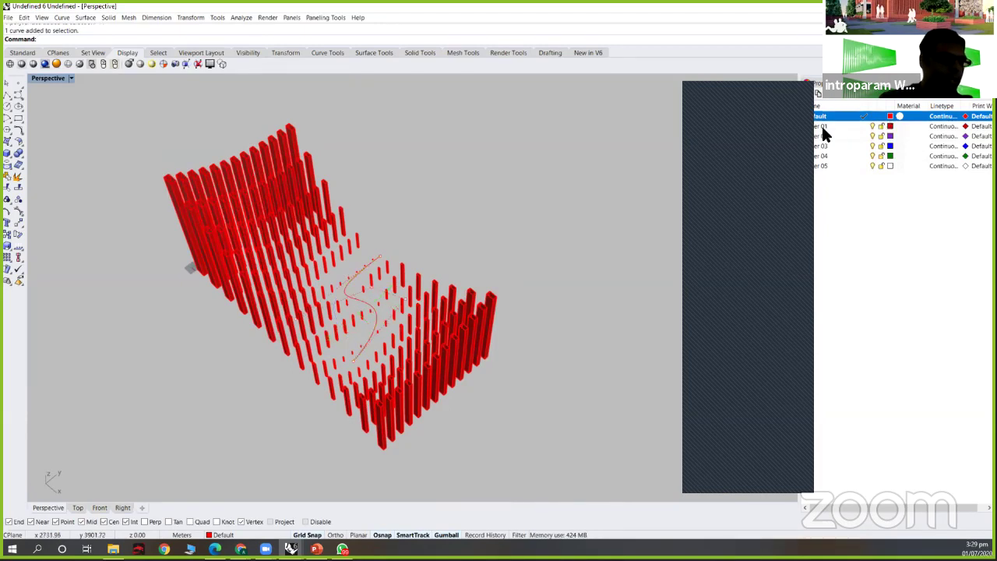
- Set the viewport background colour to white in the Rhino appearance colour options
click(57, 79)
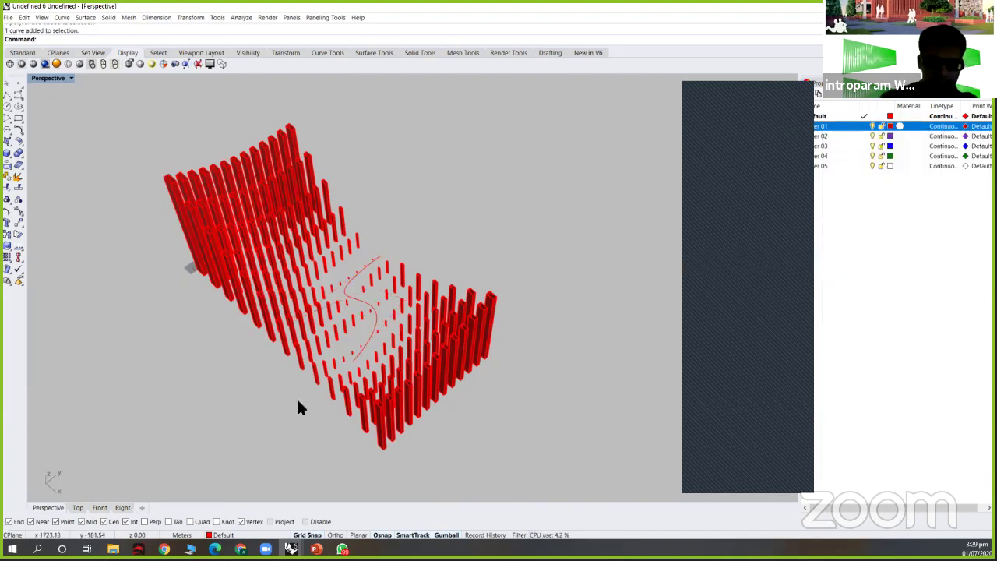
key(Delete)
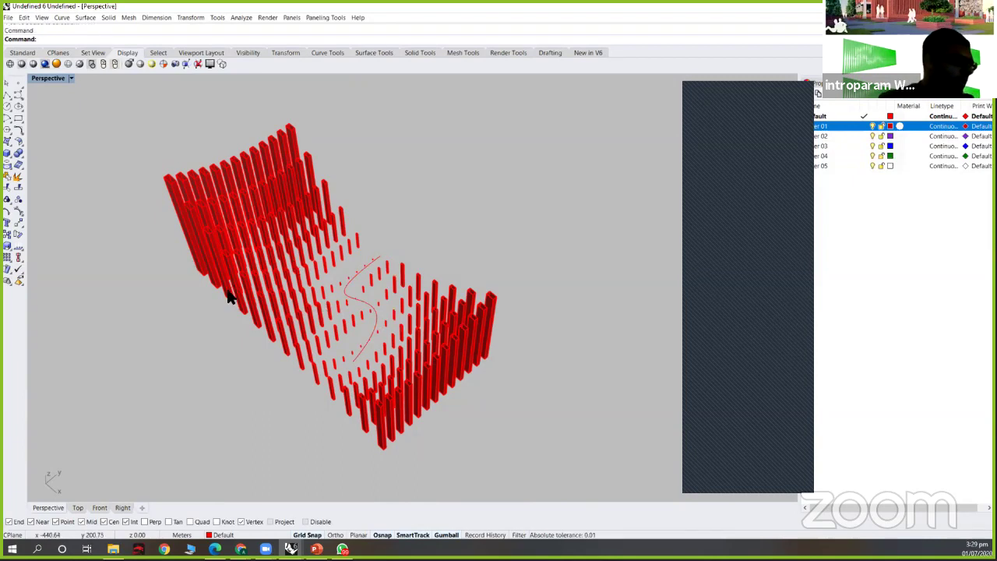
text(Options)
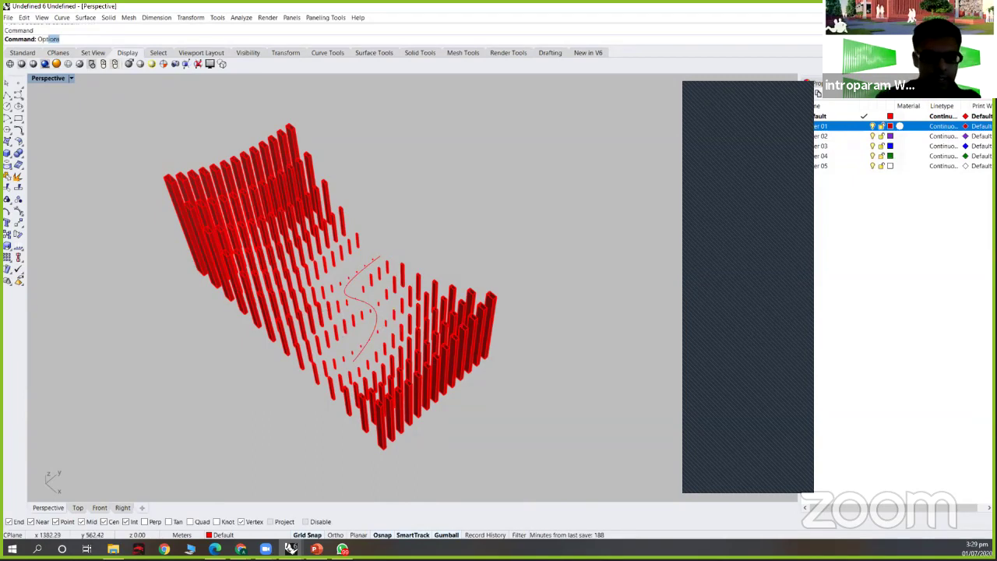
key(Return)
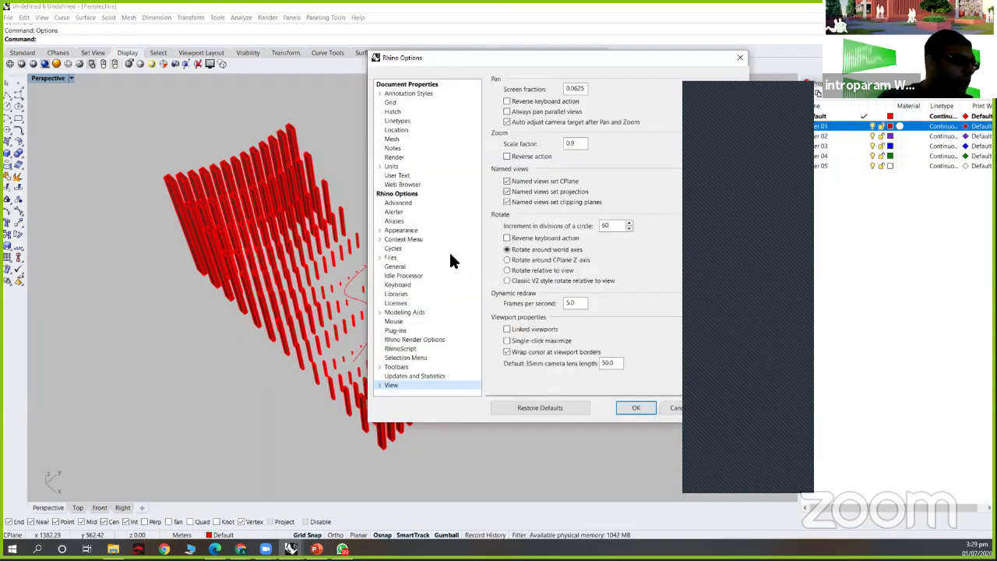
click(381, 230)
click(398, 238)
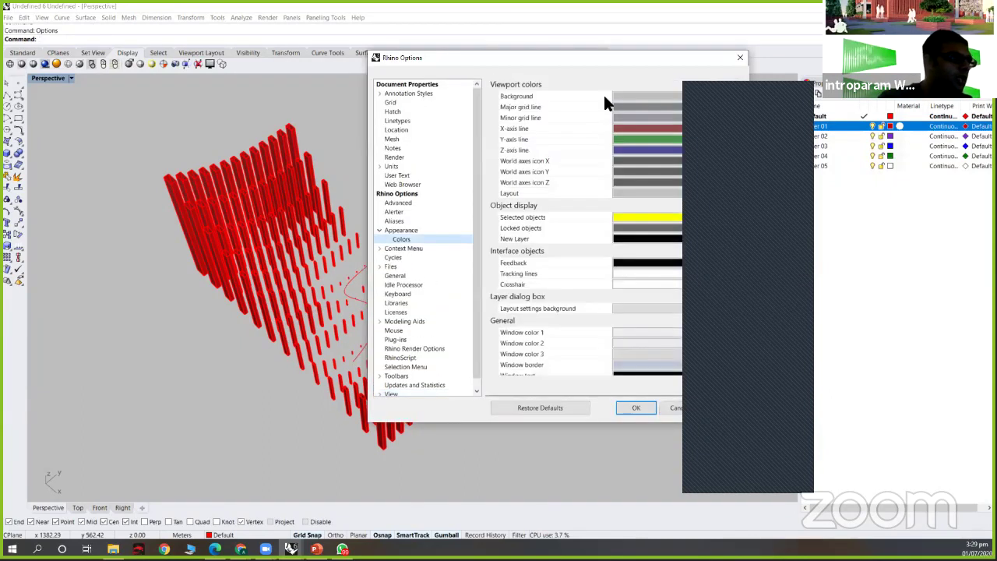
click(653, 129)
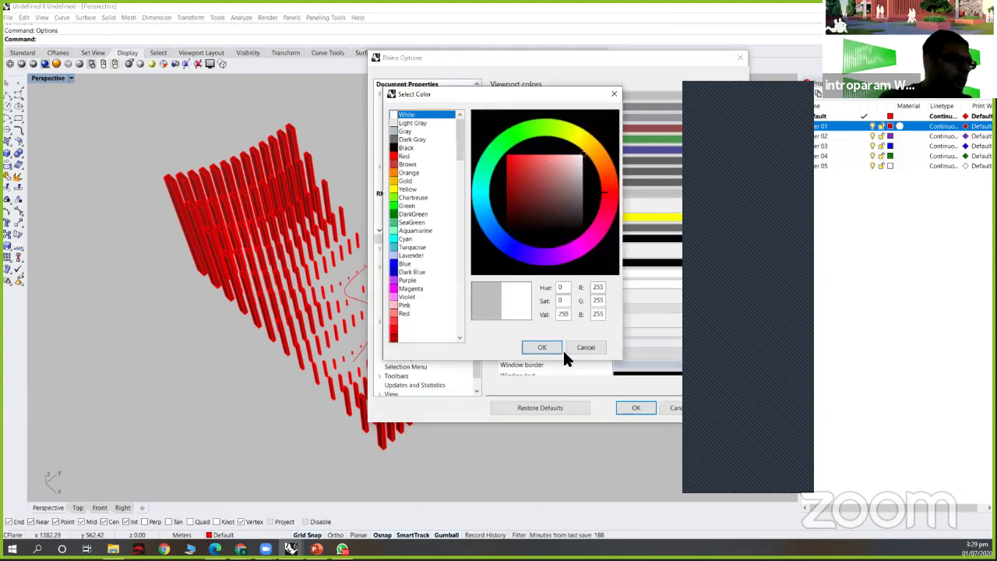
click(621, 97)
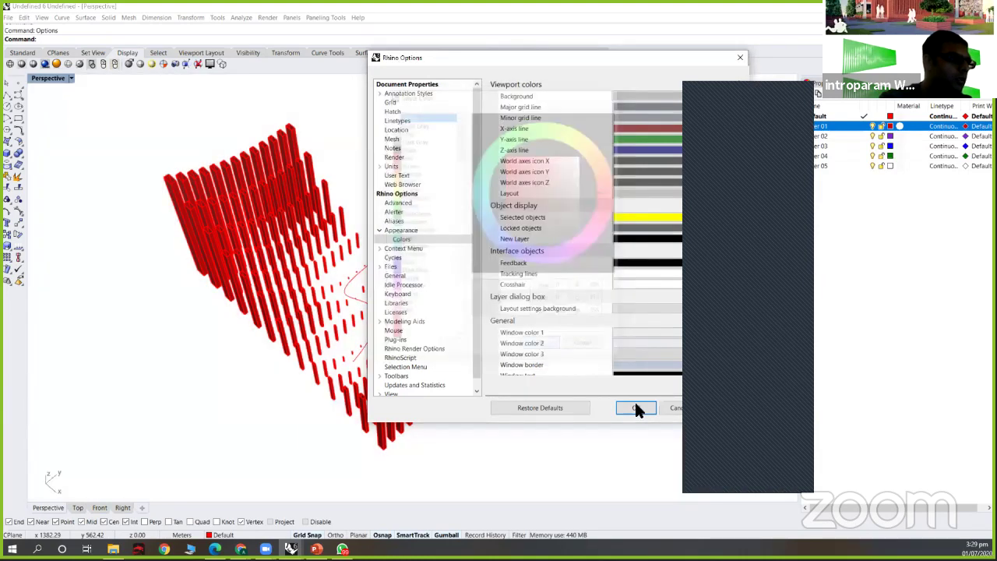
key(Return)
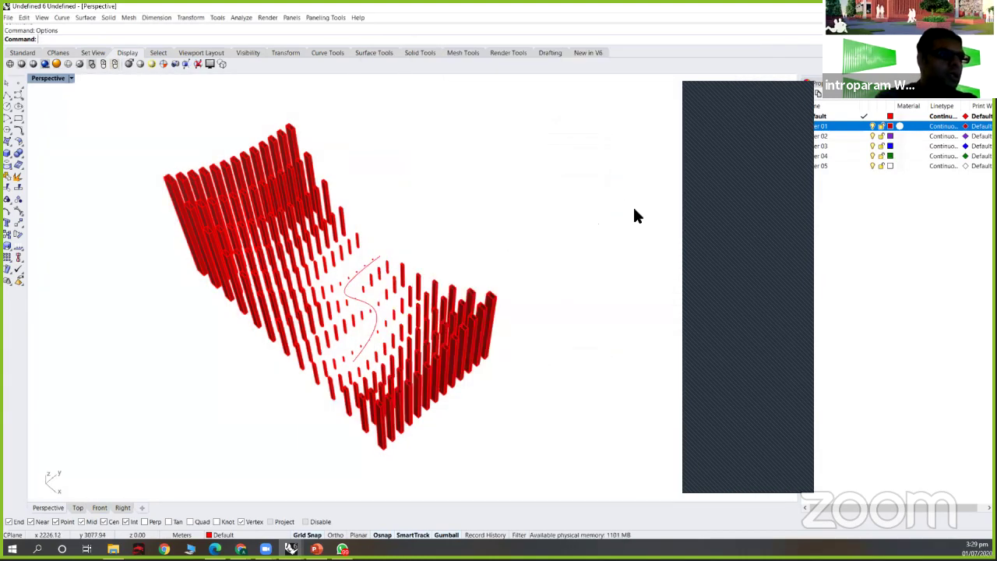
- Set the Perspective viewport's camera lens length to 32 and frame the tower field
click(51, 78)
mouse_move(106, 250)
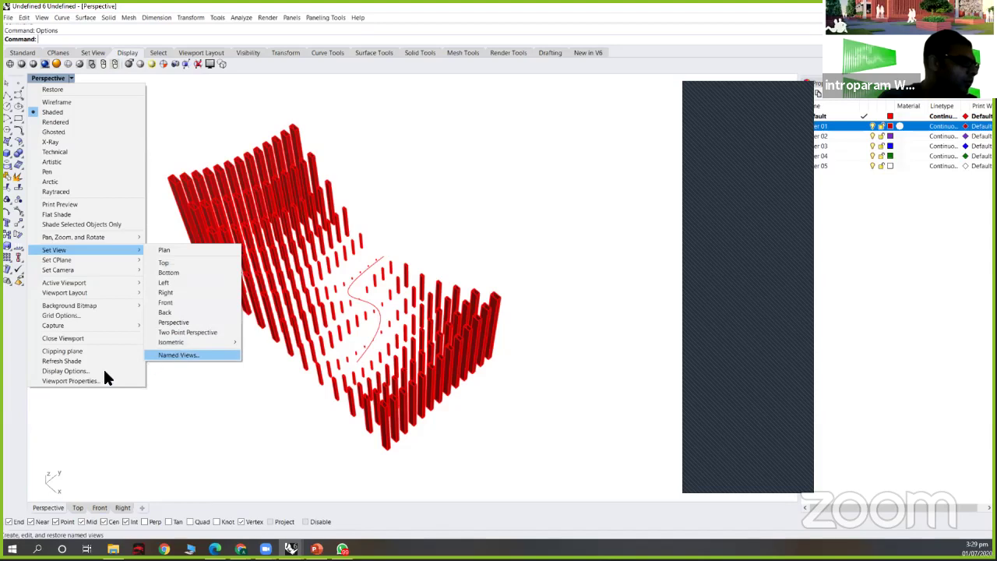
click(71, 381)
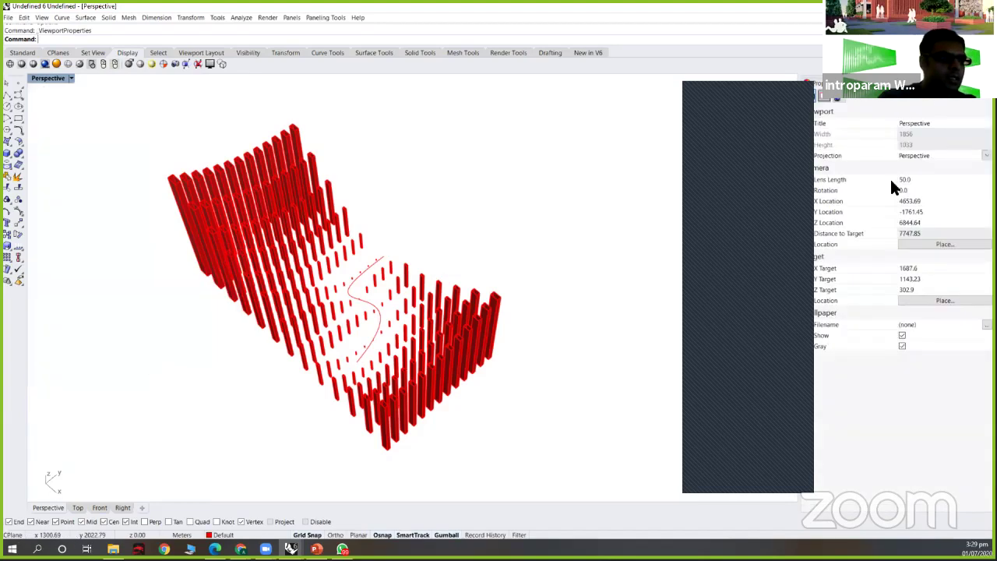
text(32)
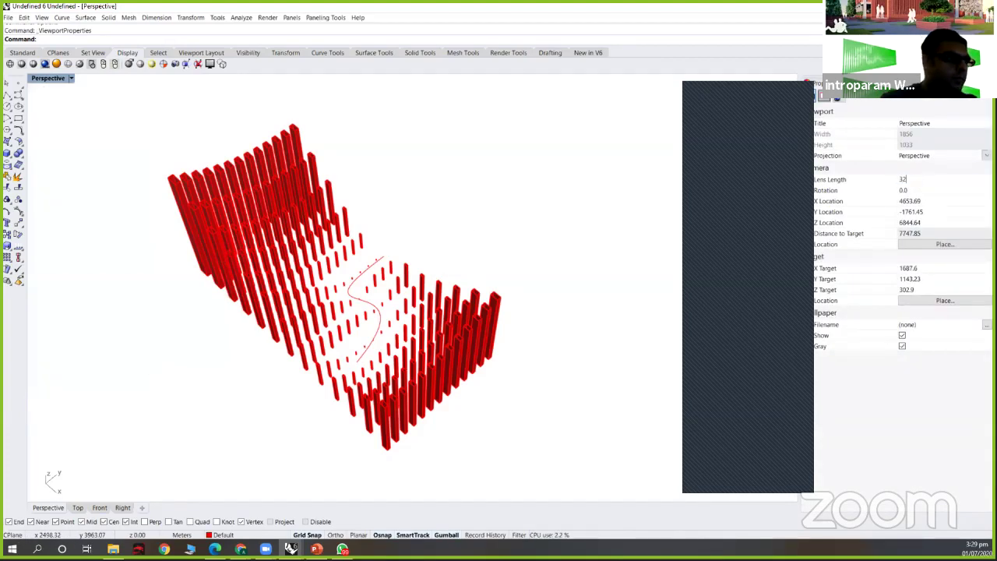
key(Return)
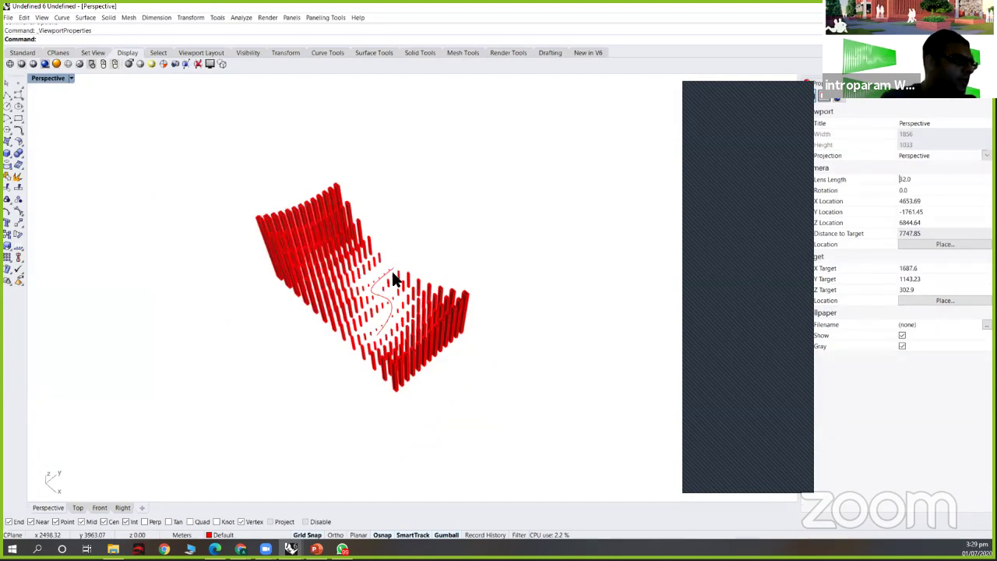
scroll(391, 268, up, 4)
scroll(411, 267, up, 3)
scroll(594, 300, down, 1)
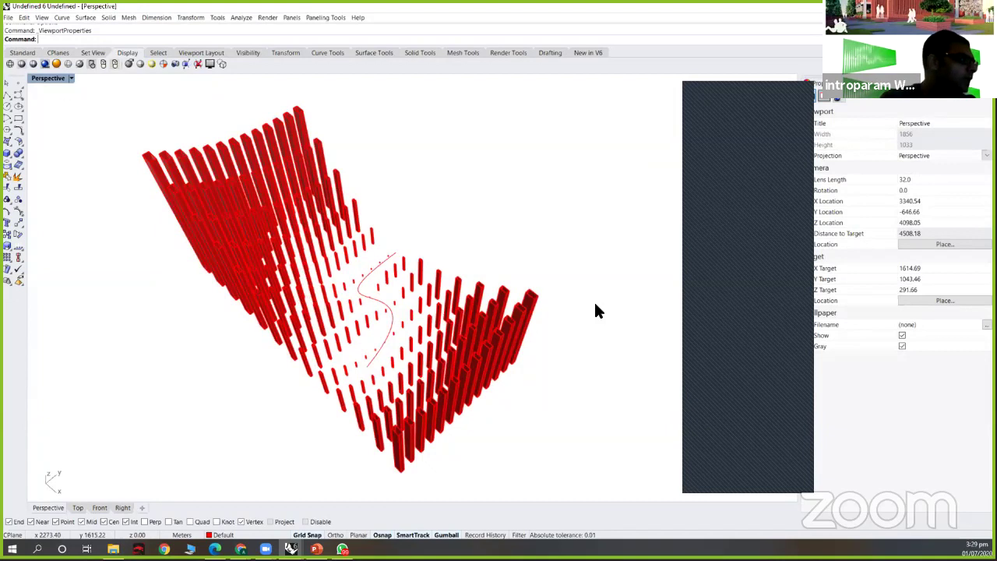
- Save the current perspective as a named view called v1, restore it, and move the named views window clear of the towers
click(58, 78)
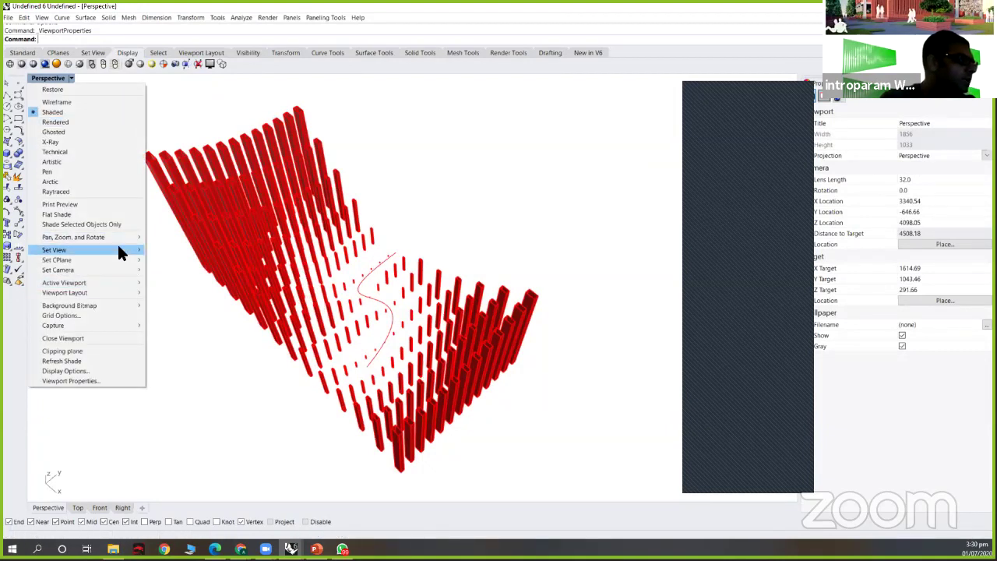
mouse_move(119, 248)
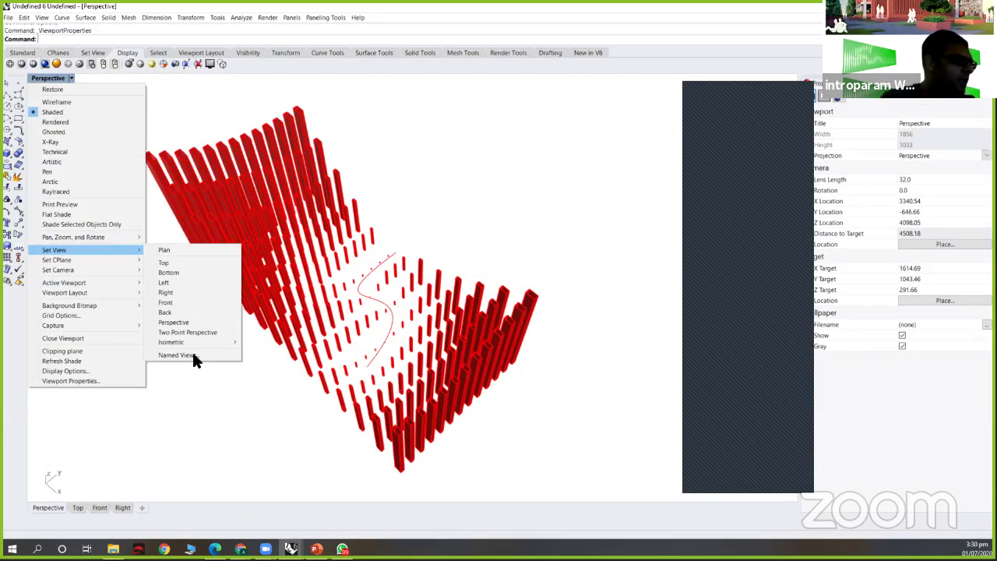
click(184, 354)
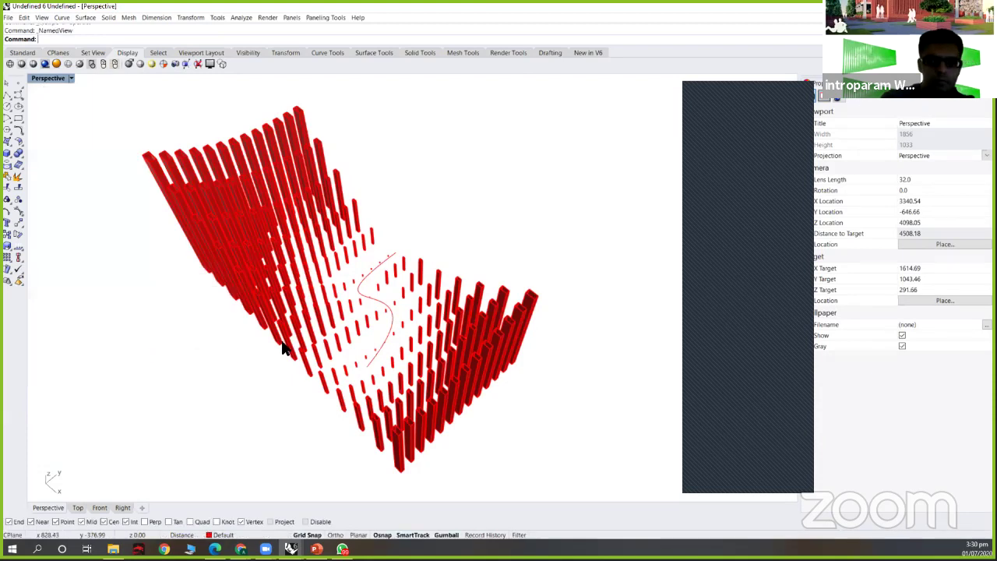
drag(996, 211, 663, 133)
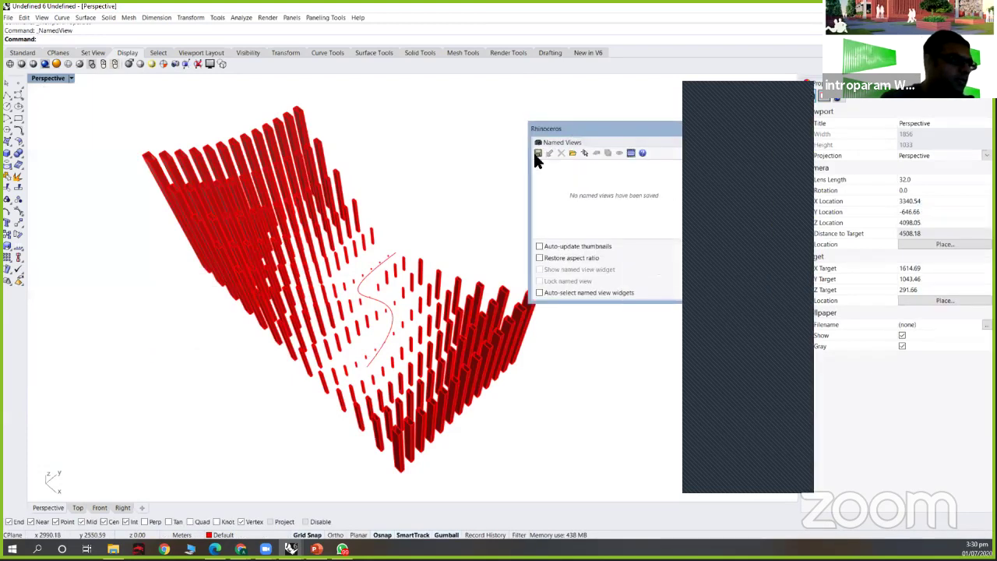
click(538, 153)
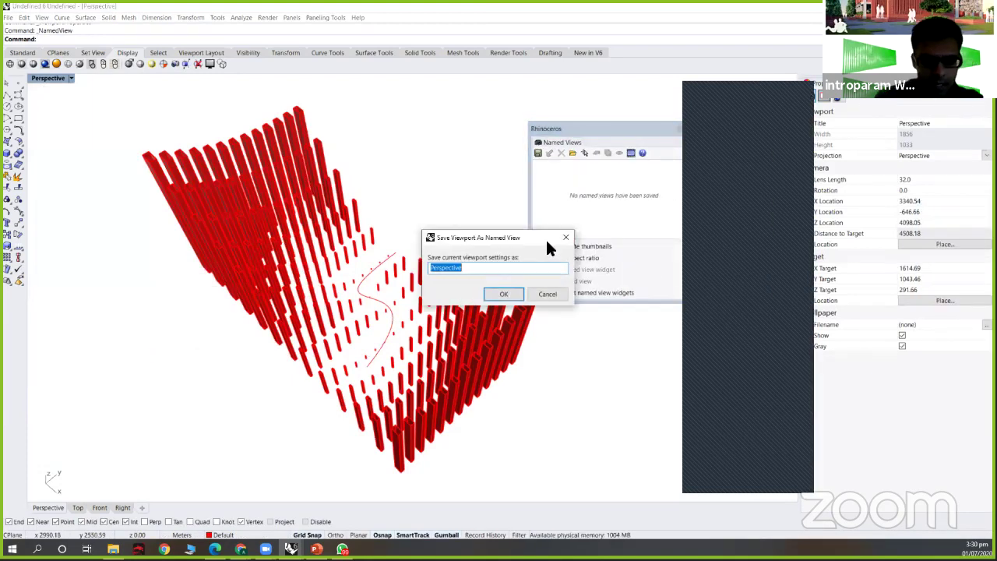
text(v1)
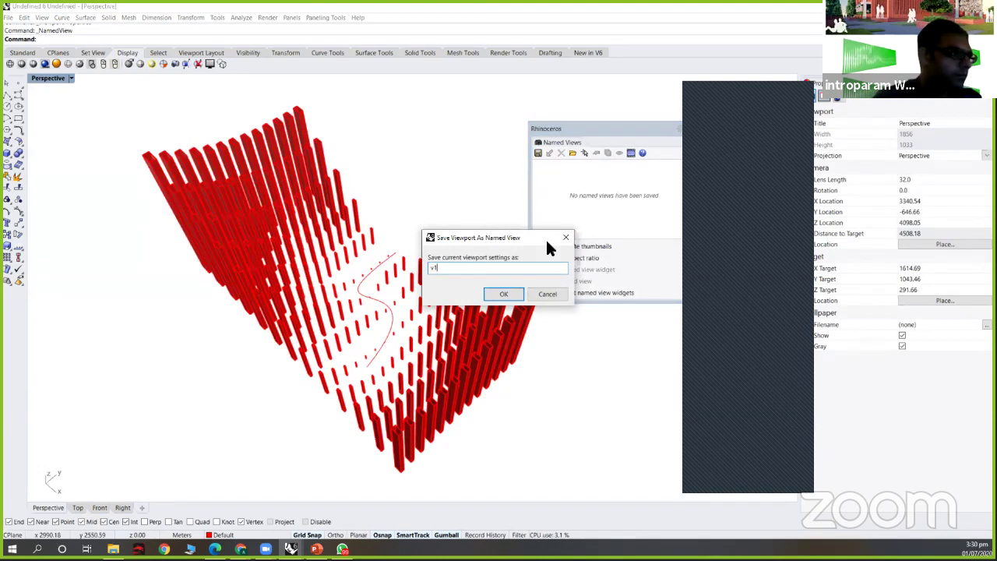
key(Return)
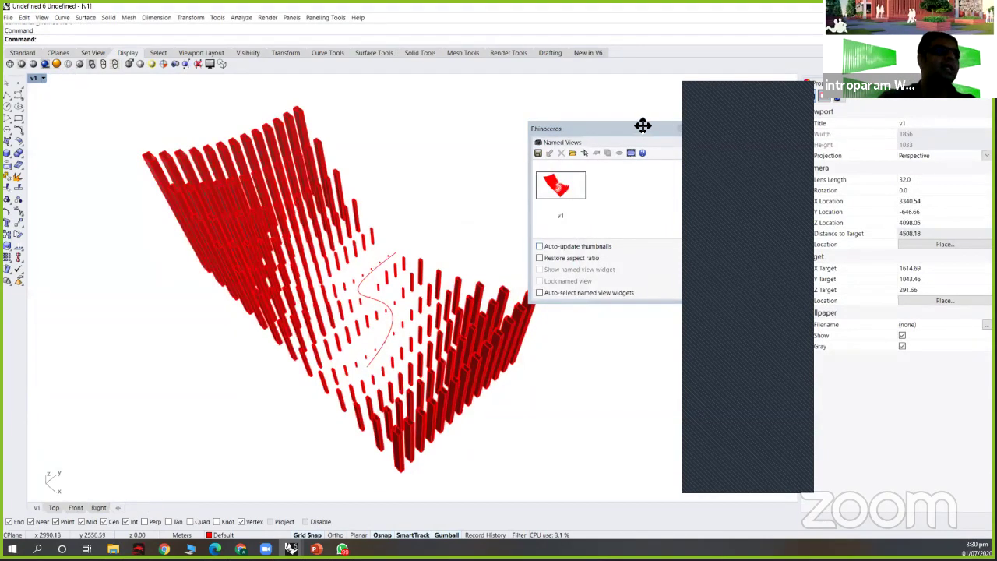
double_click(537, 160)
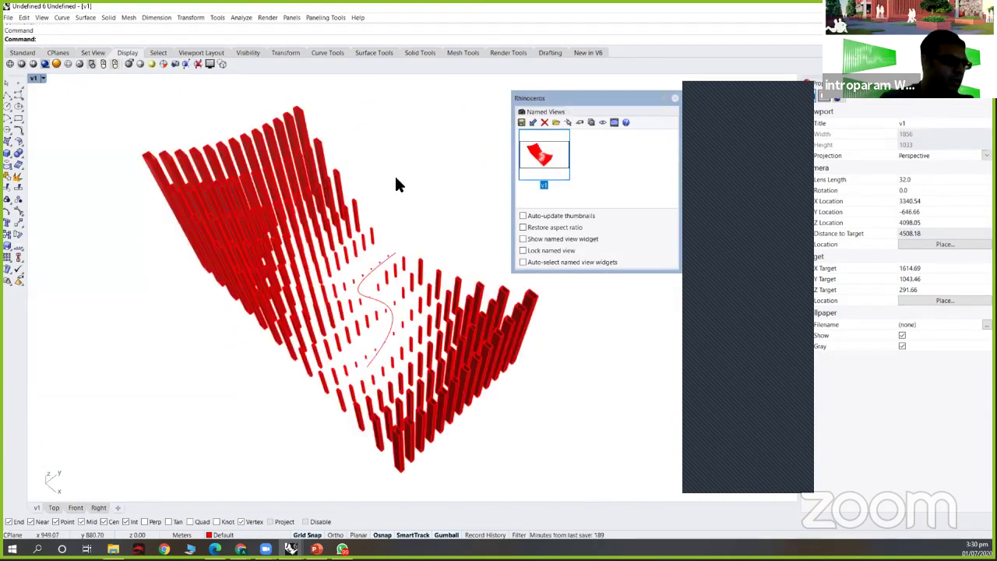
drag(673, 98, 608, 93)
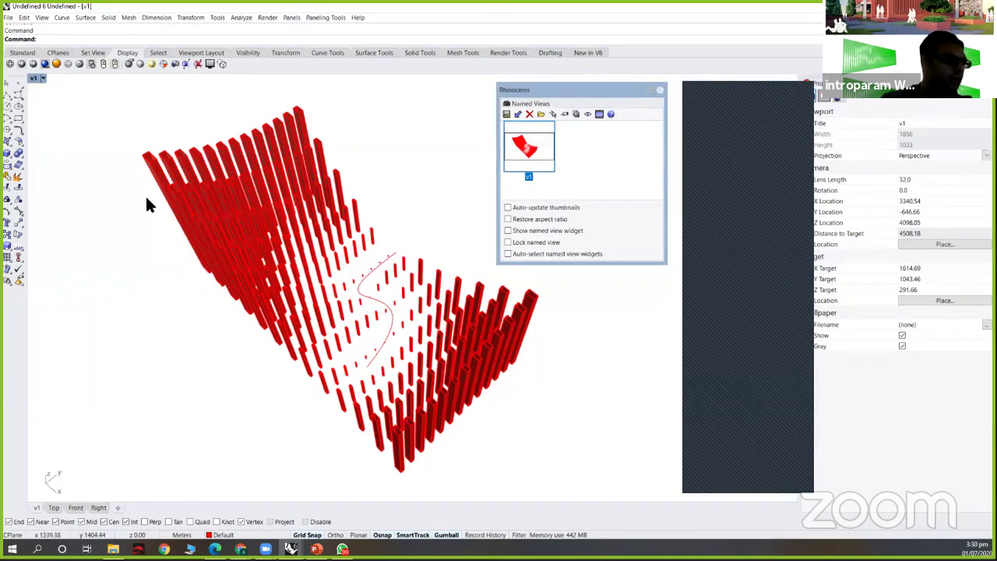
drag(97, 110, 483, 431)
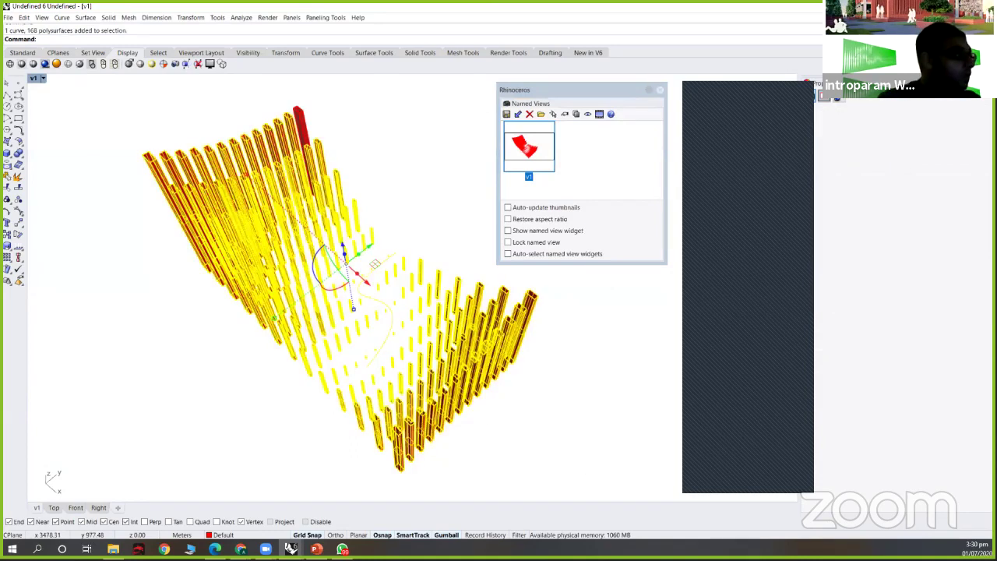
key(ctrl+g)
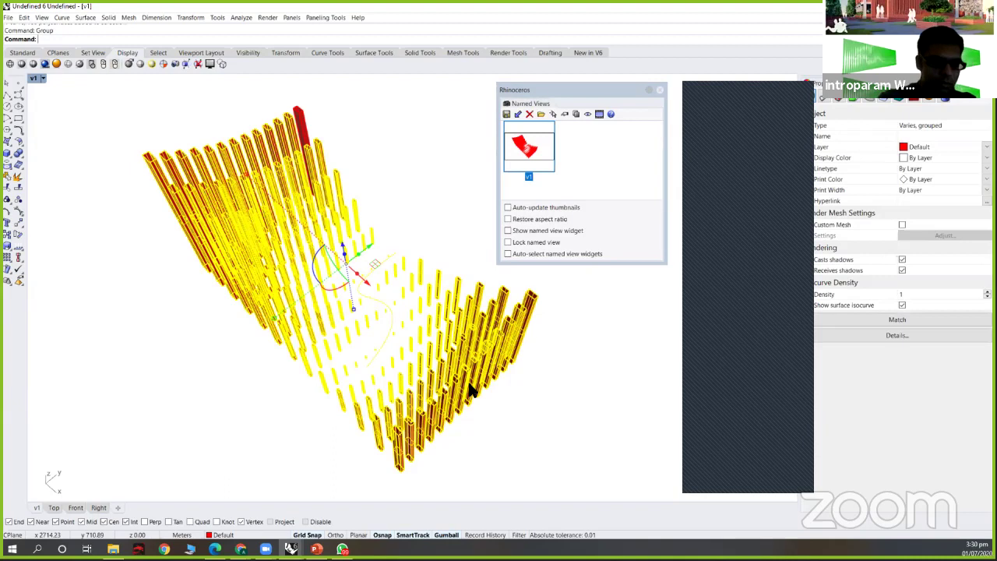
key(ctrl+z)
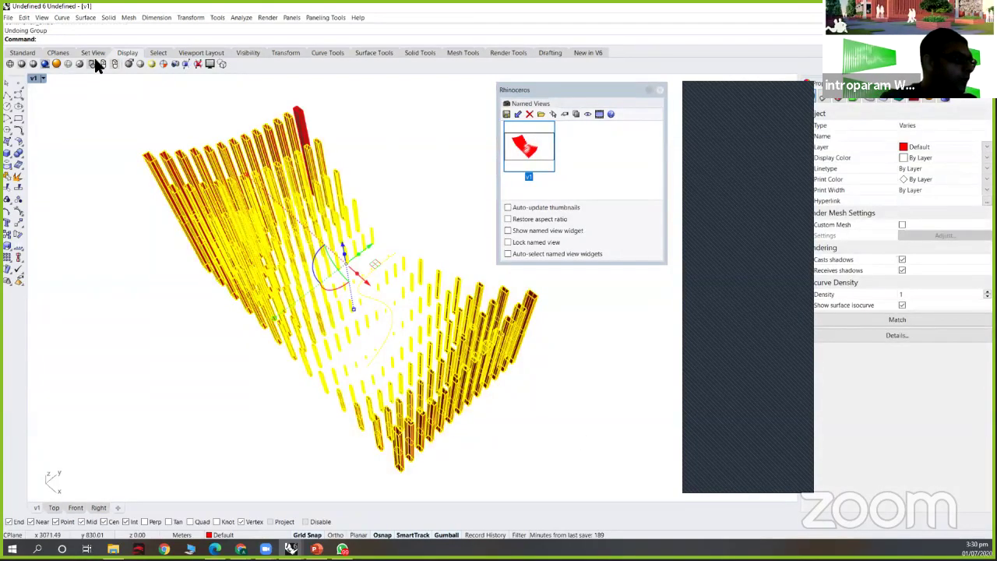
key(Escape)
- Group all the towers together with the S-shaped curve and clear the selection
drag(582, 75, 97, 437)
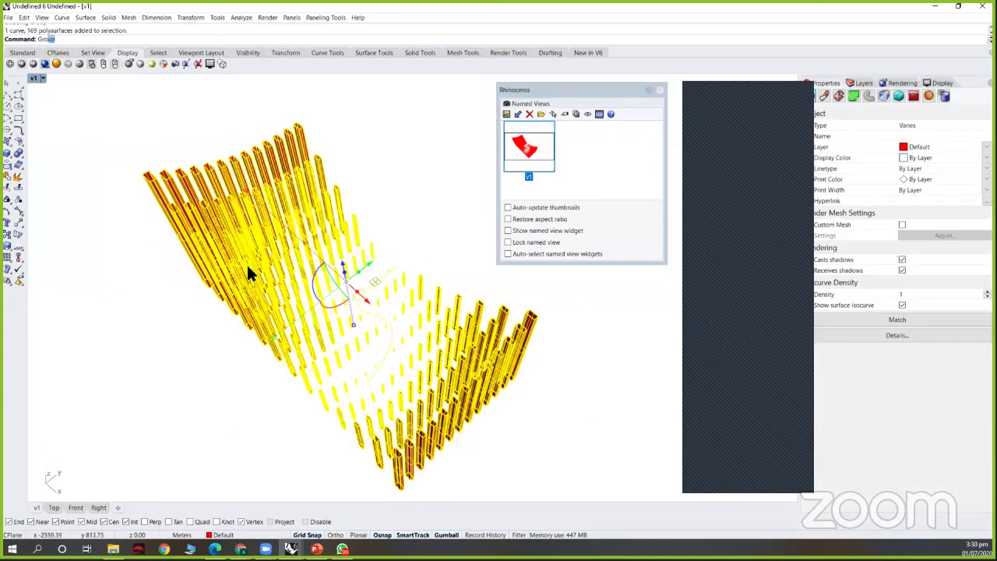
key(Return)
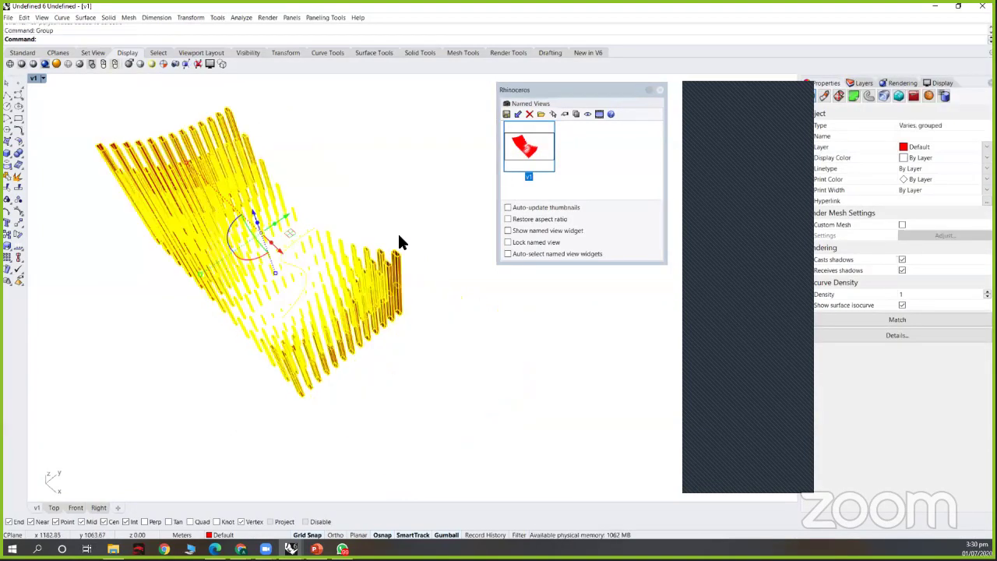
click(472, 295)
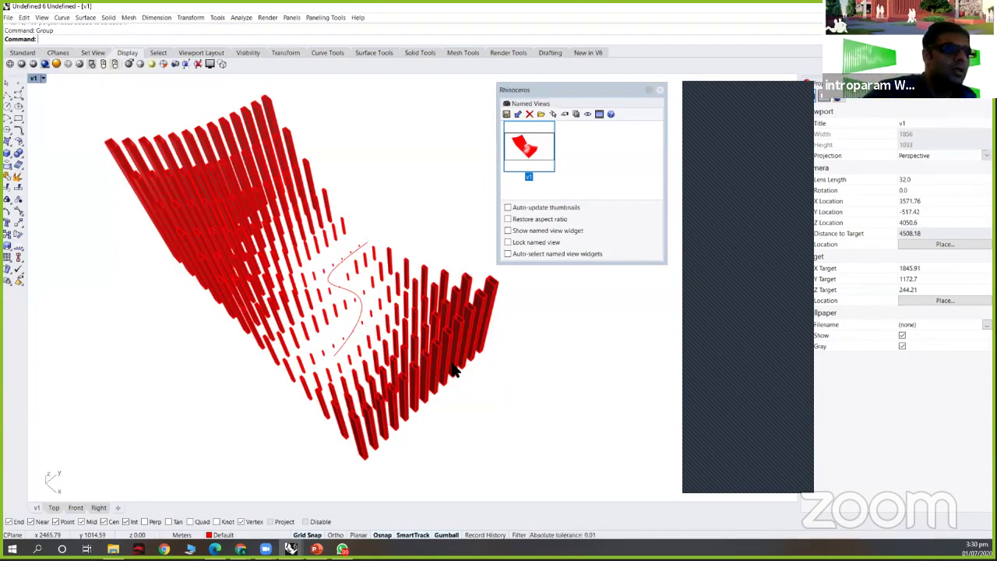
- Set the v1 viewport's camera lens length to 50 and look at the towers from ground level
click(915, 181)
text(50)
key(Return)
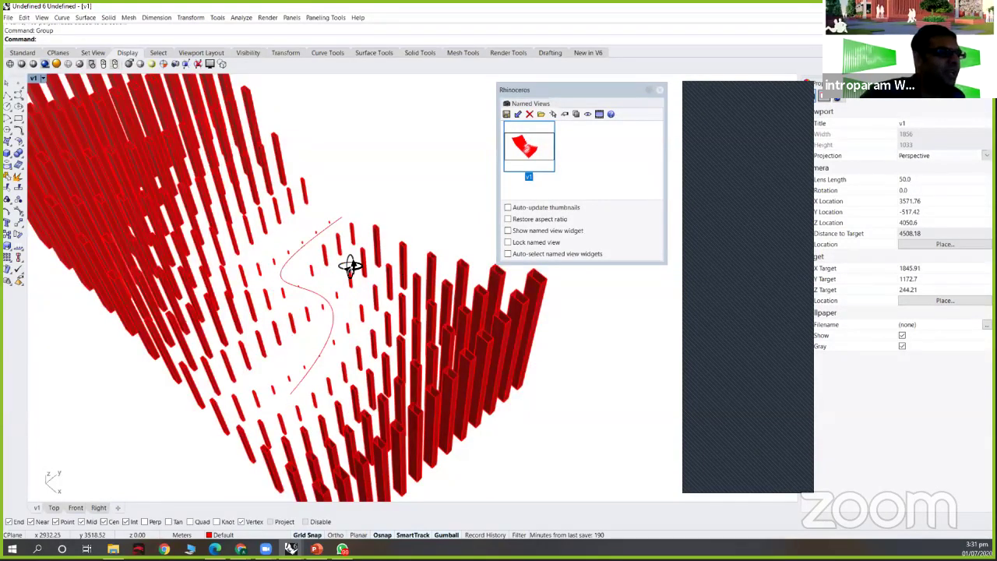
right_drag(337, 244, 895, 179)
- Set the camera lens length to 25 and look at the towers from closer up
double_click(944, 178)
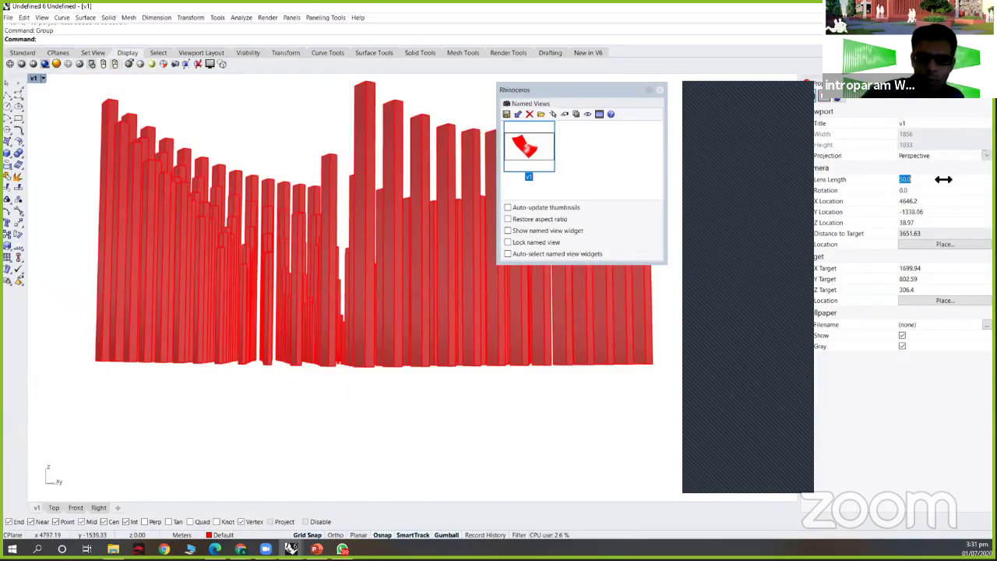
text(35)
key(Return)
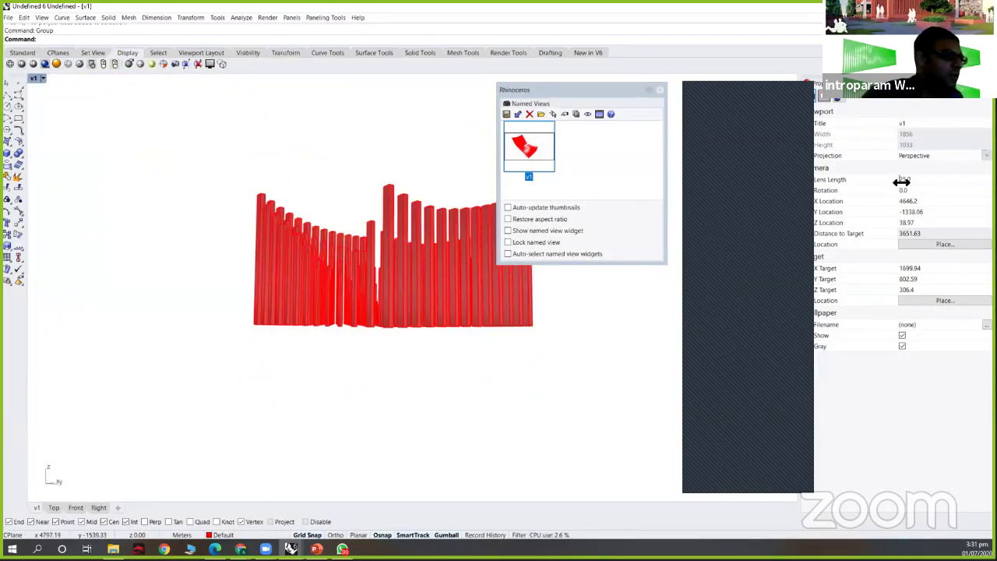
mouse_move(395, 264)
right_down()
mouse_move(425, 262)
mouse_move(382, 278)
right_up()
scroll(402, 273, up, 6)
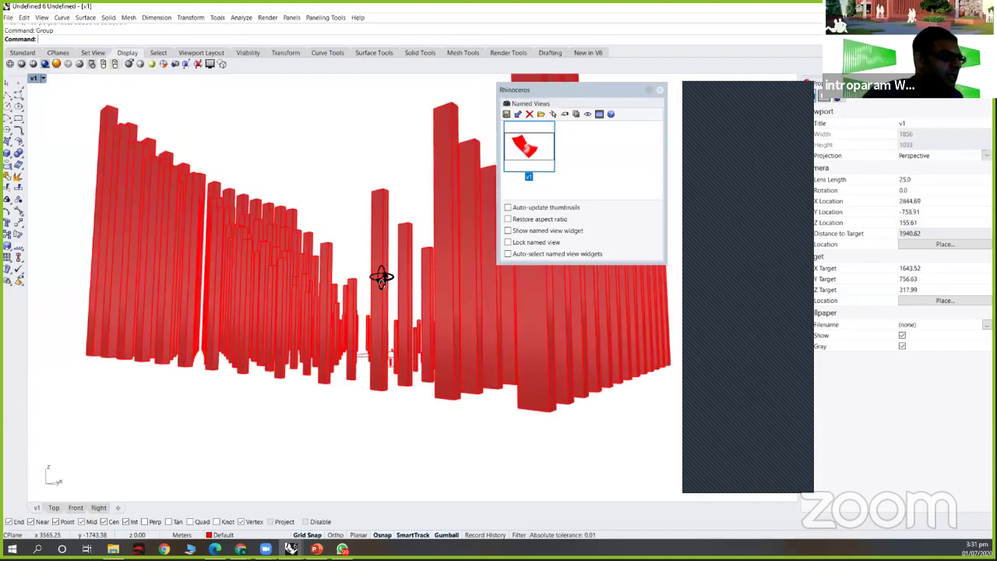
scroll(349, 312, up, 2)
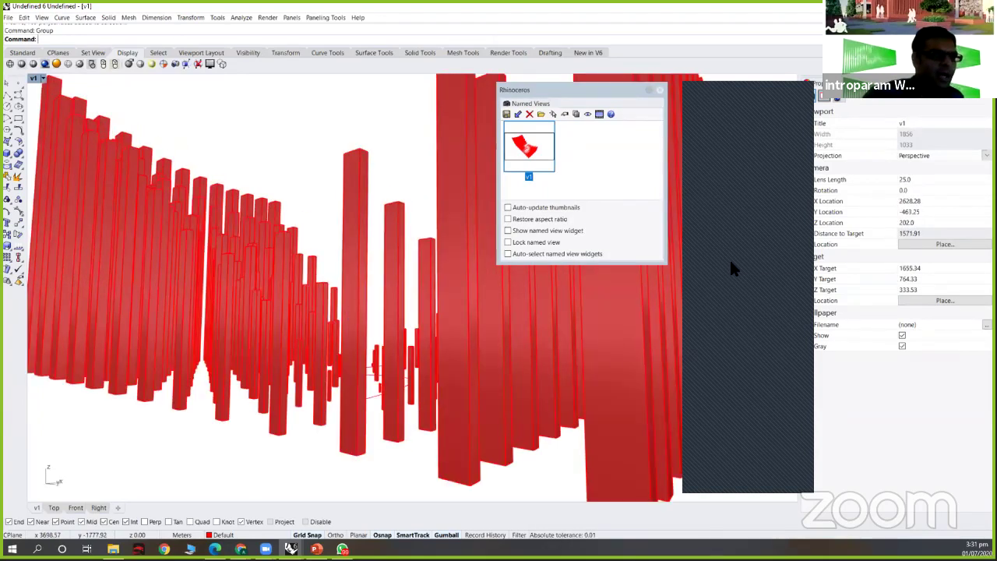
- Try a wide-angle camera lens length of 12 on the towers, and restore the named view v1
double_click(918, 179)
text(12)
key(Return)
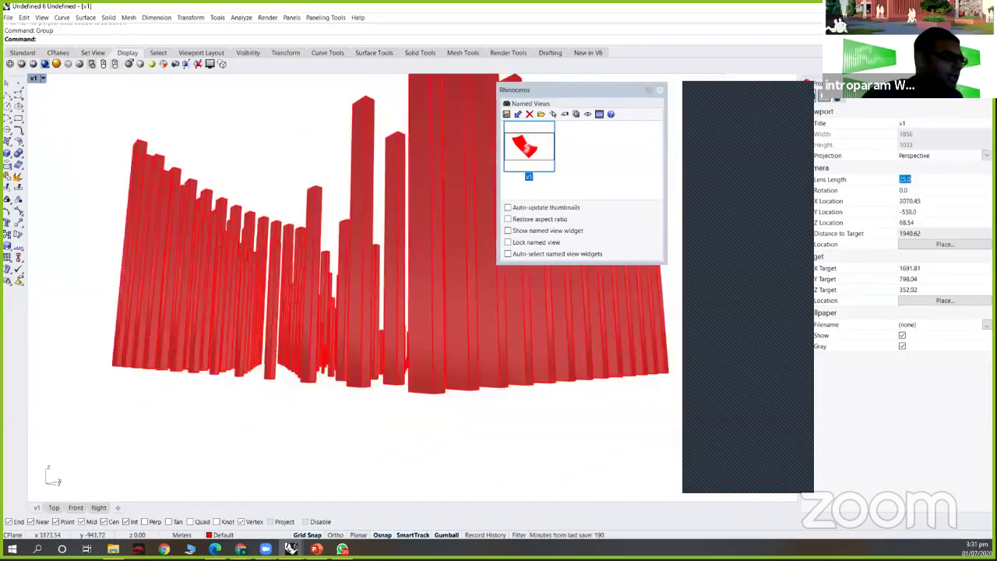
scroll(320, 278, up, 4)
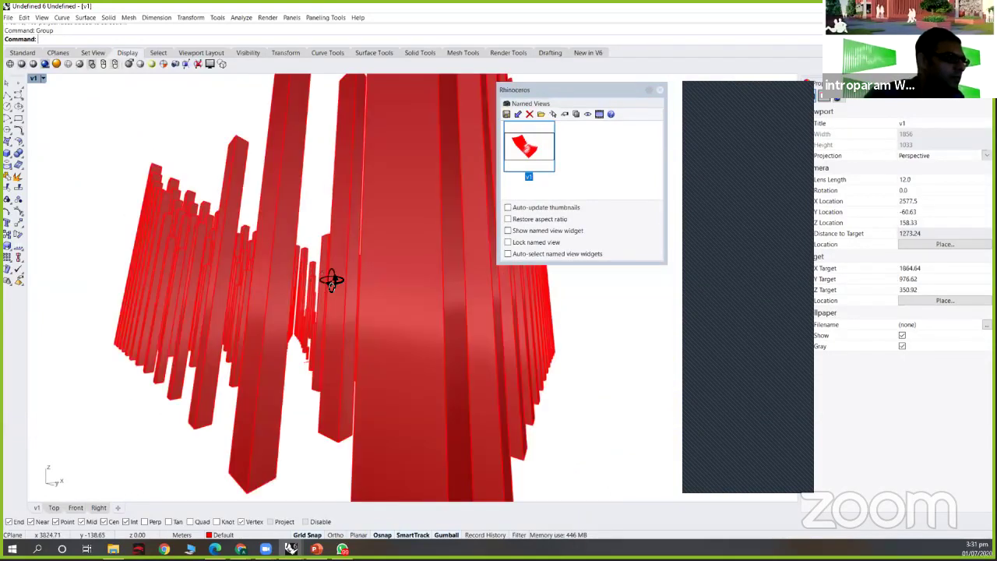
right_drag(379, 292, 892, 182)
double_click(933, 180)
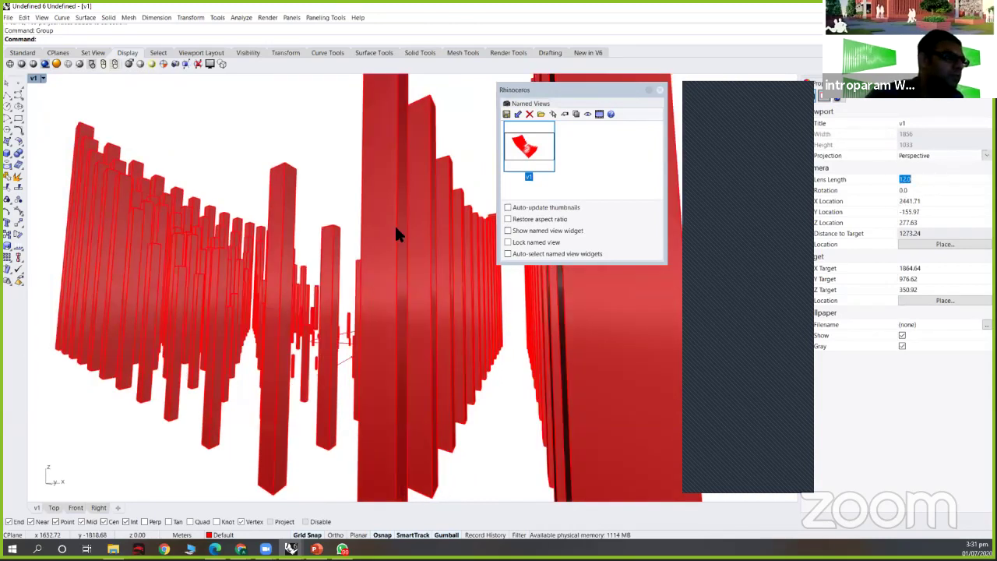
double_click(538, 140)
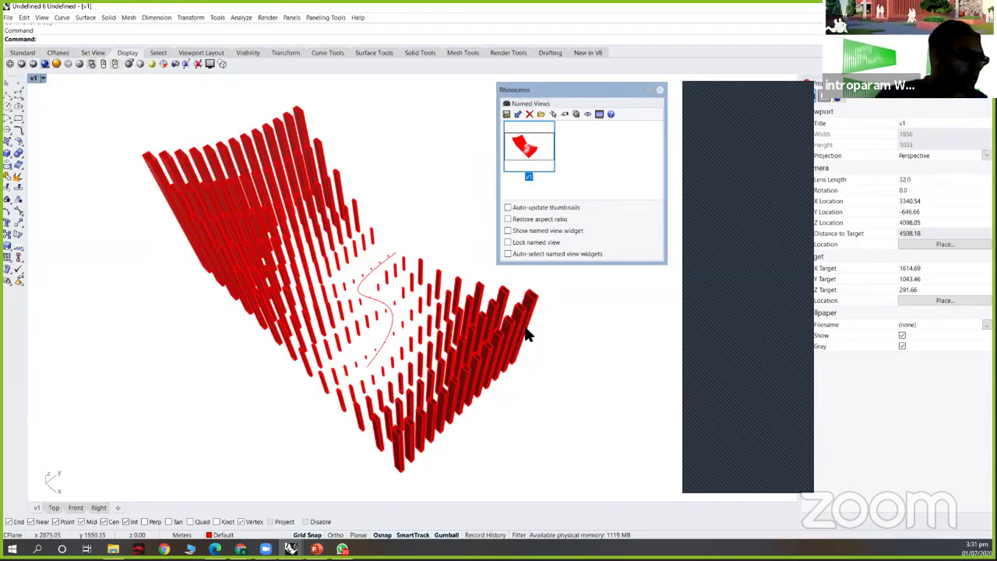
- Select all the geometry and ungroup the towers and the S-shaped curve
click(546, 347)
key(ctrl+a)
key(Escape)
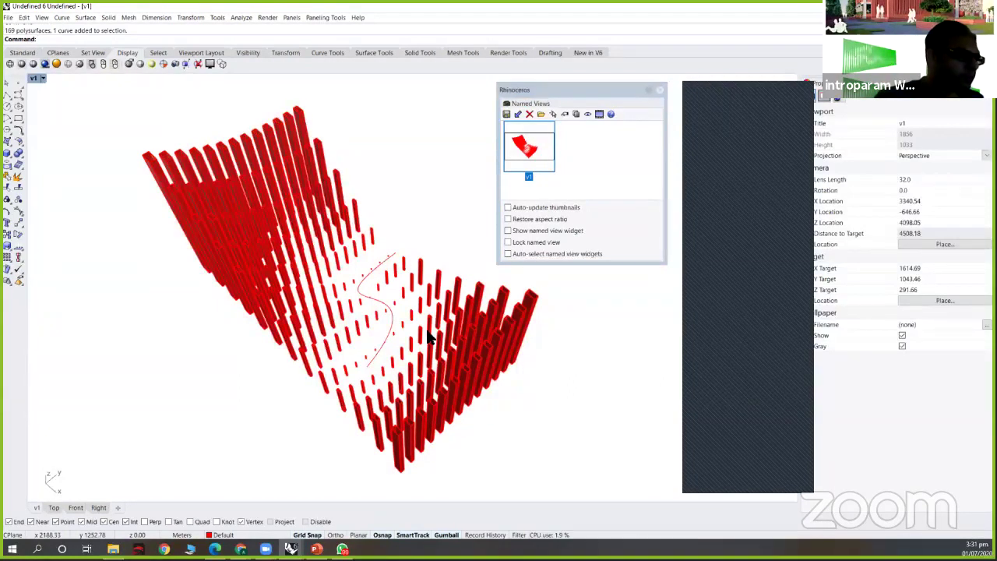
key(ctrl+a)
key(Escape)
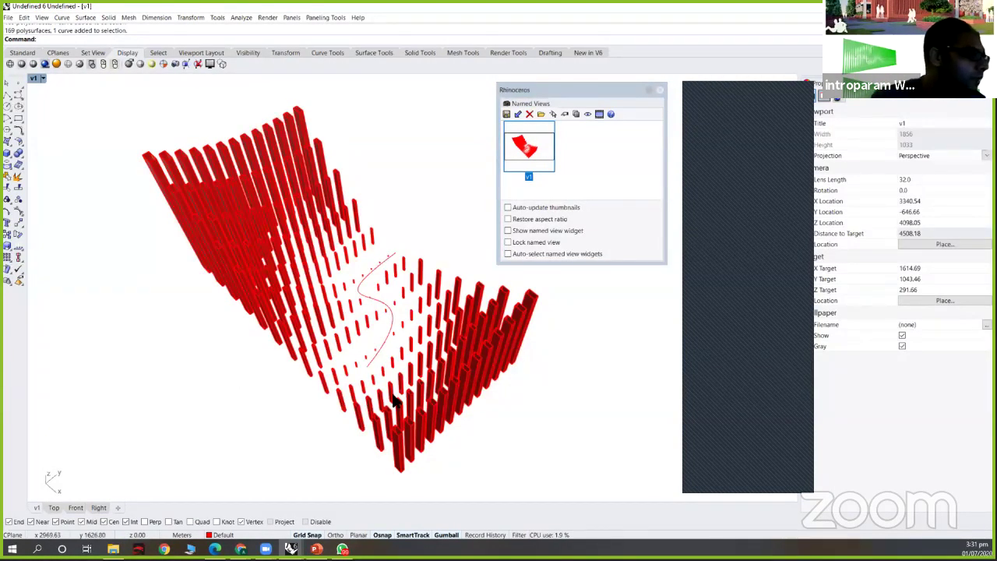
key(ctrl+a)
- Take the S-shaped curve out of the selection, group only the towers, and check the group by selecting it
ctrl+click(381, 346)
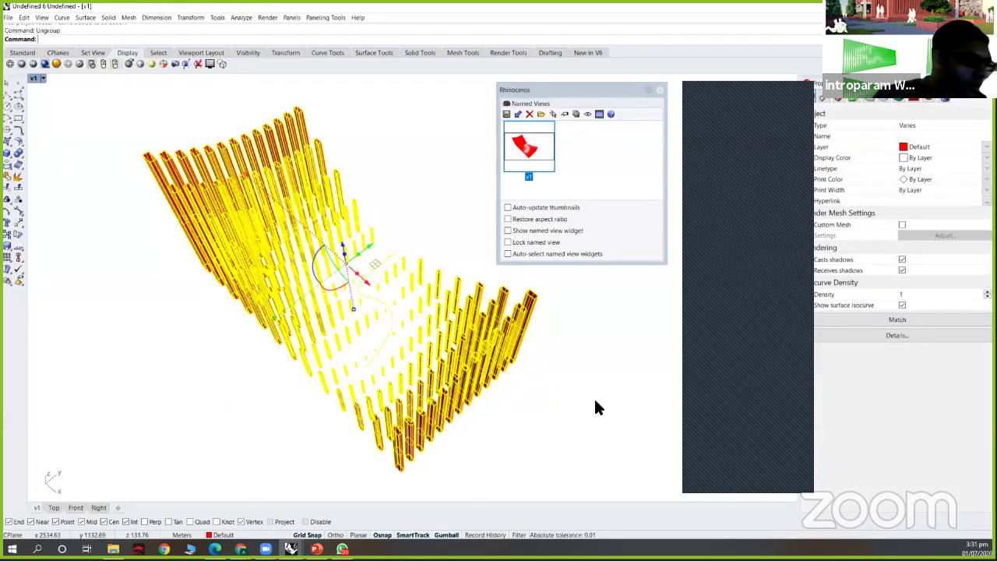
text(Group)
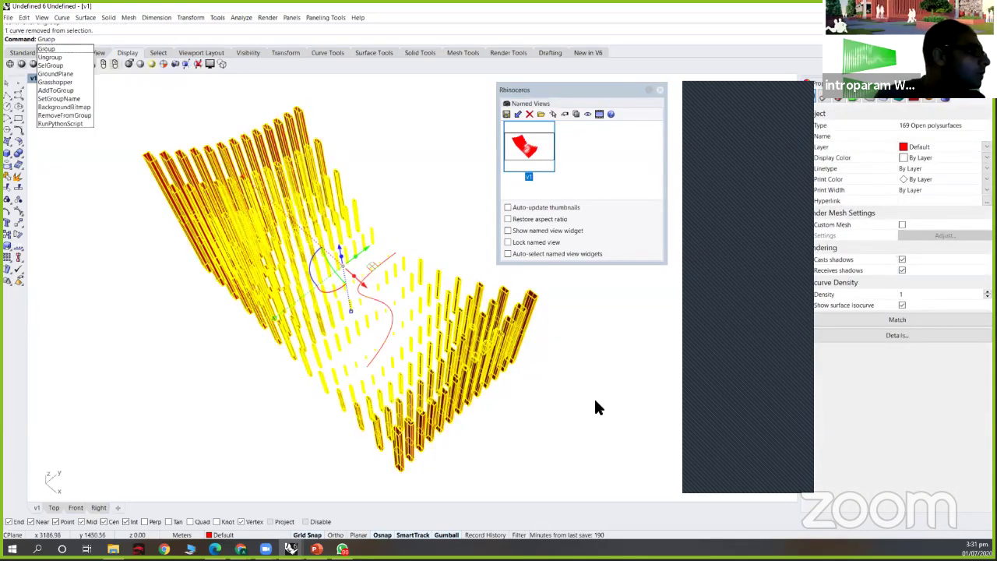
key(BackSpace)
key(BackSpace)
key(BackSpace)
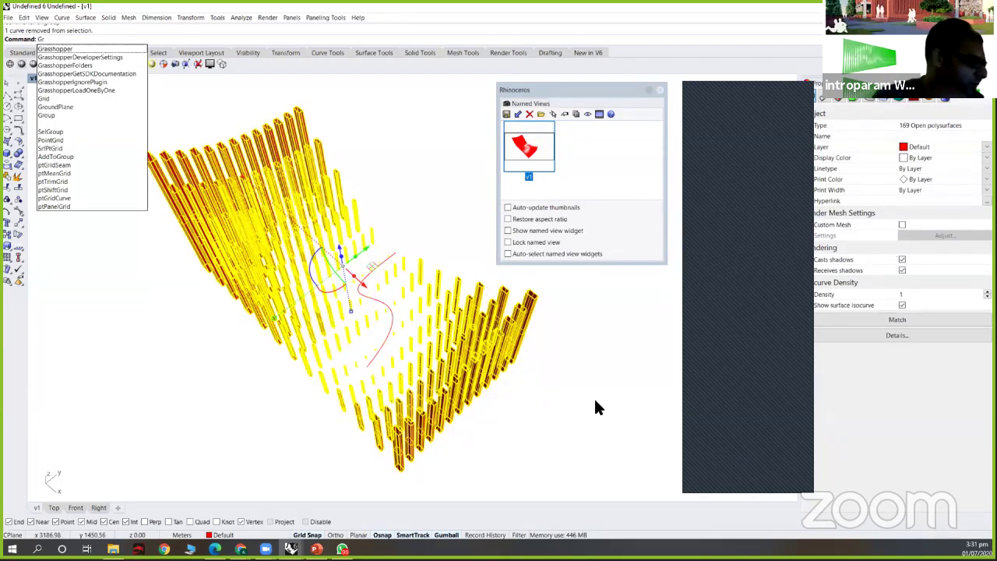
key(Escape)
click(493, 383)
click(568, 459)
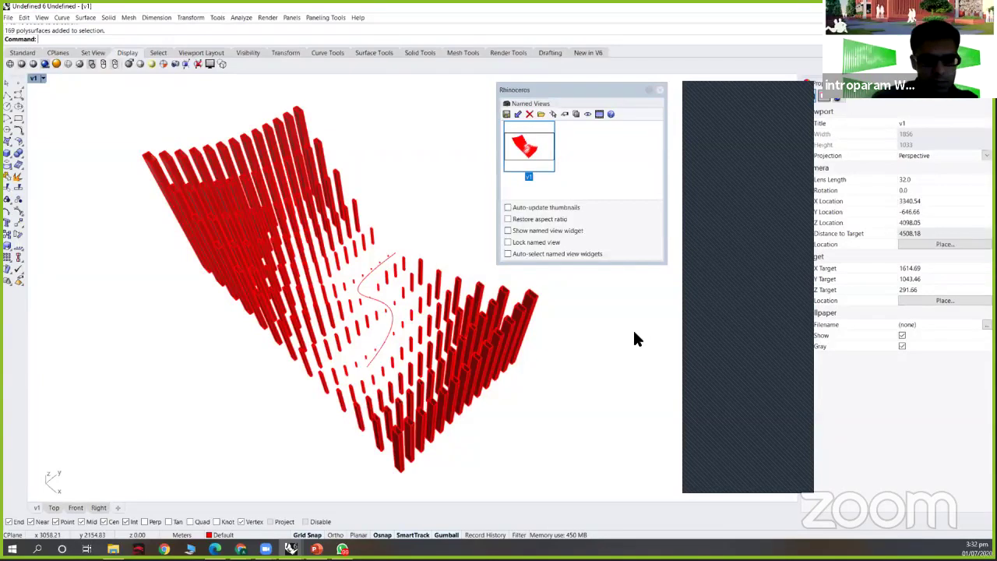
- Reopen the Grasshopper definition and bring the start of the purple group with its curve input into view
text(Grasshopper)
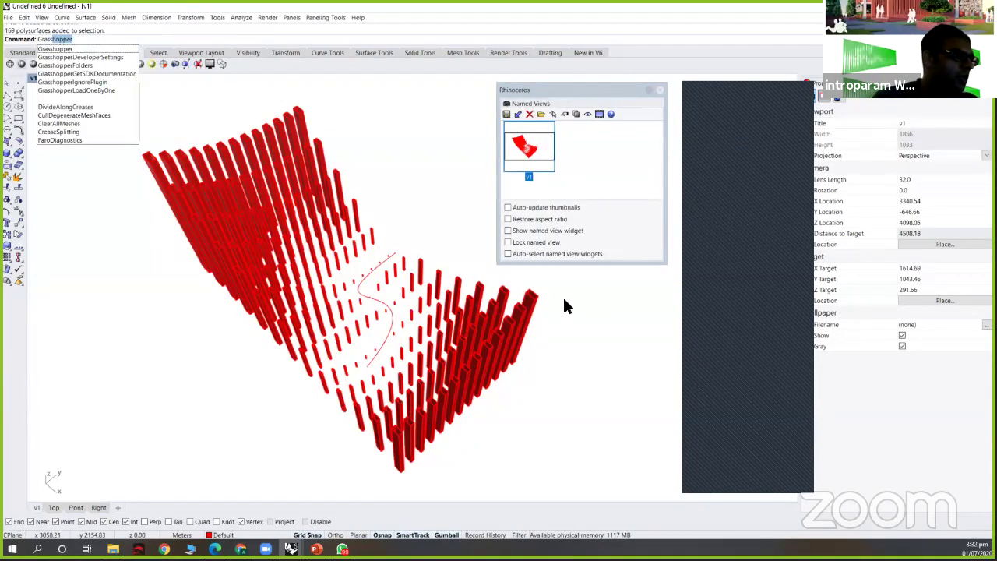
key(Return)
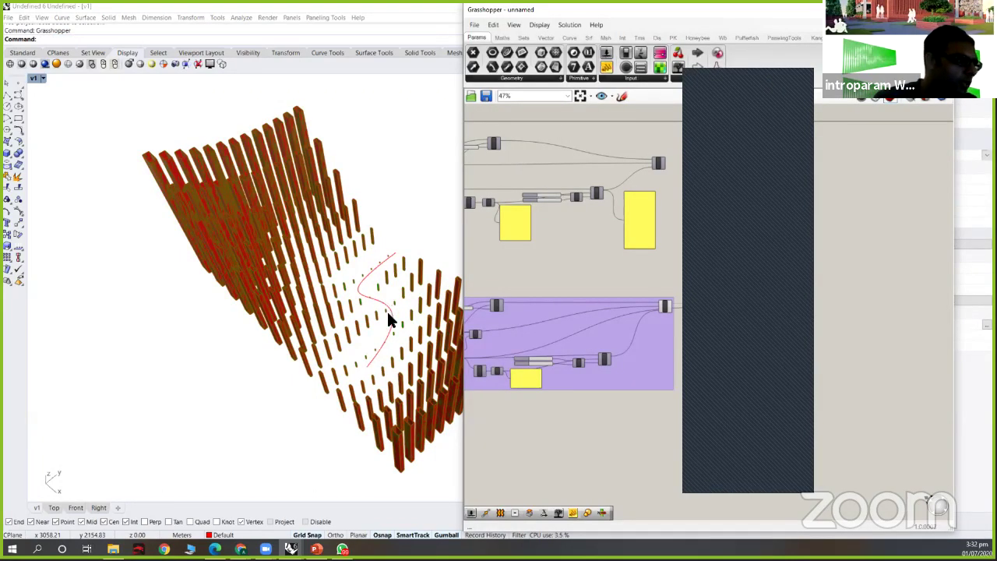
right_drag(487, 359, 609, 326)
scroll(600, 310, up, 5)
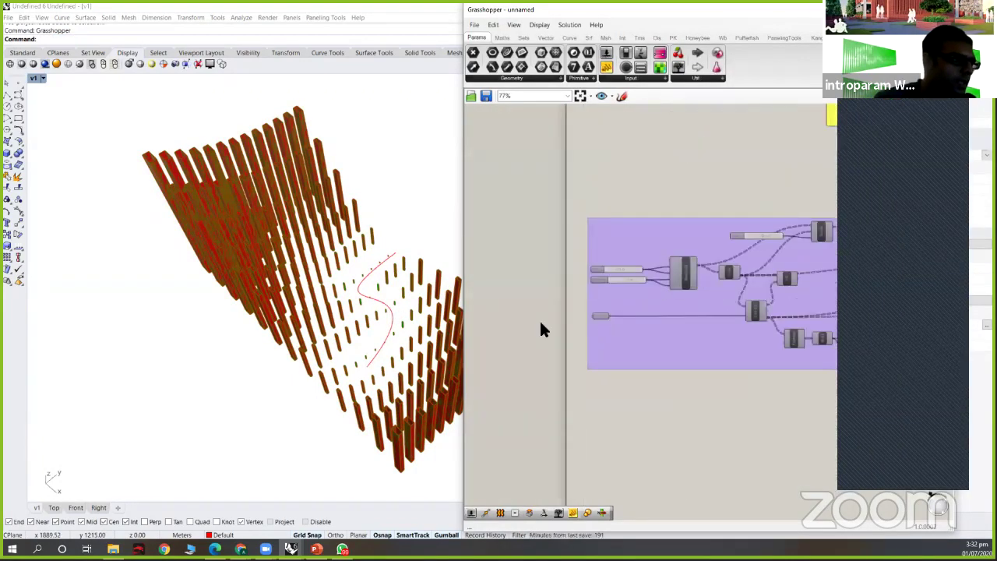
- Move the S-shaped curve in Rhino in the negative X direction, and select the group of baked towers
click(392, 319)
drag(372, 308, 348, 284)
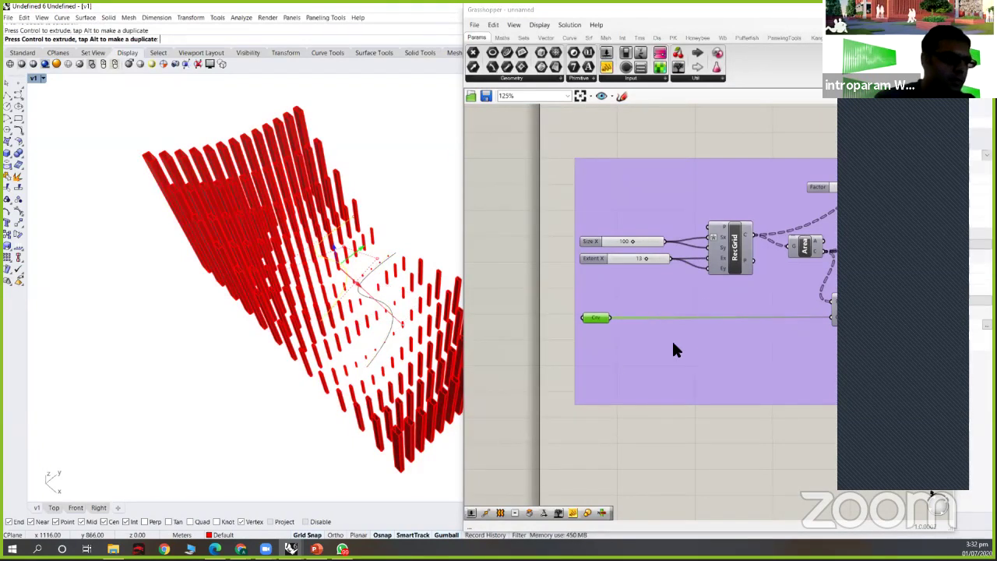
click(234, 156)
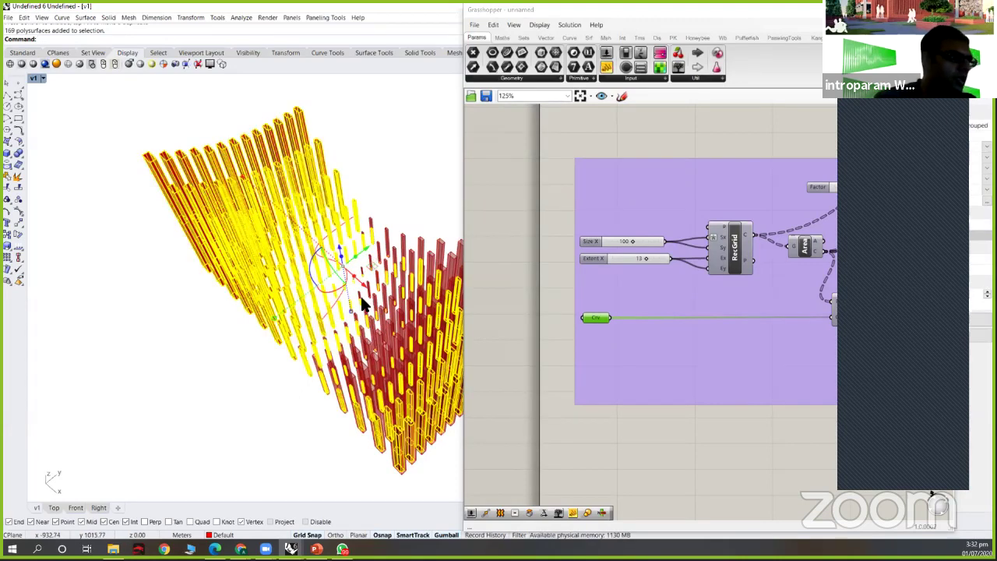
- Hide the selected tower group and bake the new towers from the Extrude component onto Layer 01 as a group
key(ctrl+h)
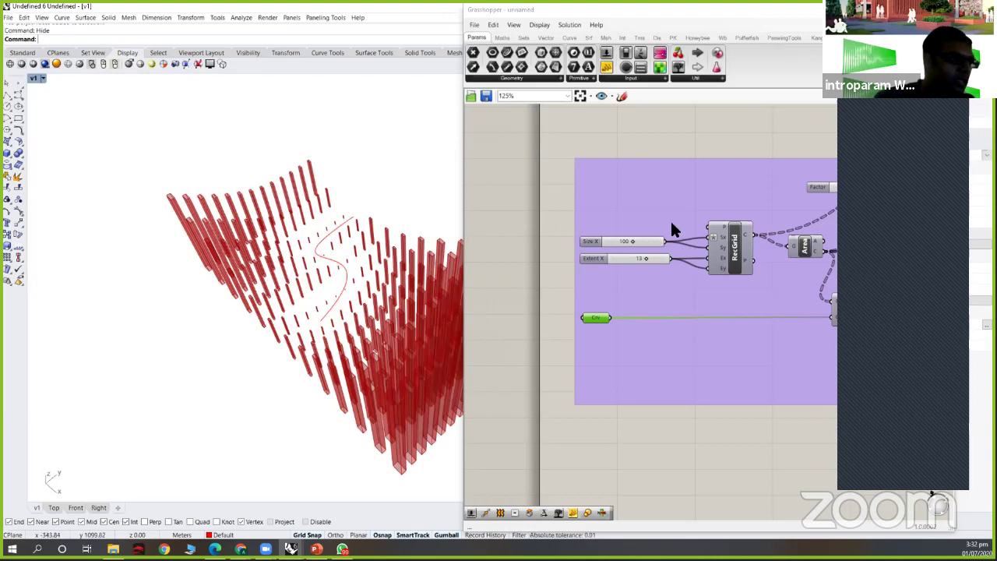
scroll(814, 280, down, 2)
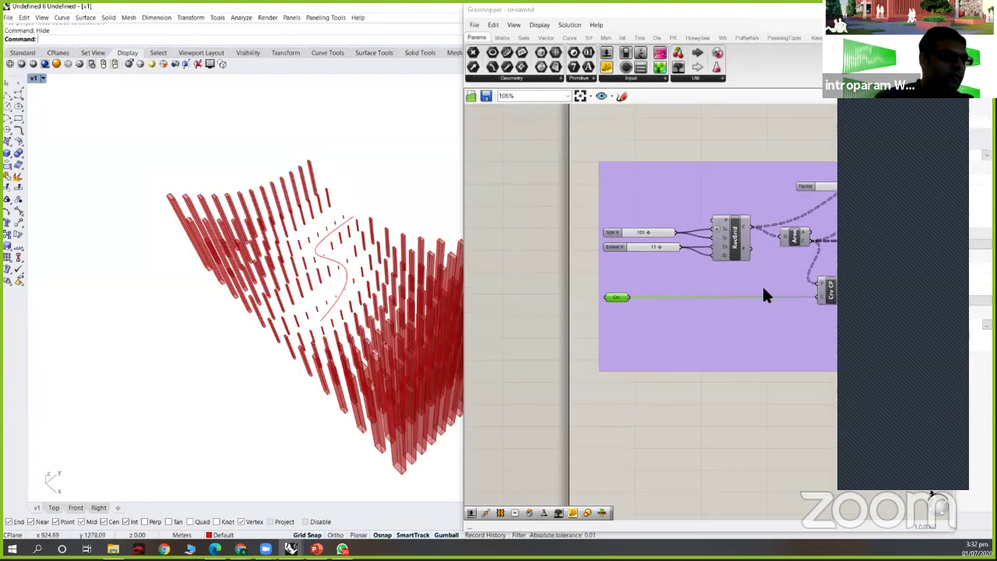
scroll(741, 284, down, 2)
right_drag(782, 231, 698, 232)
click(781, 227)
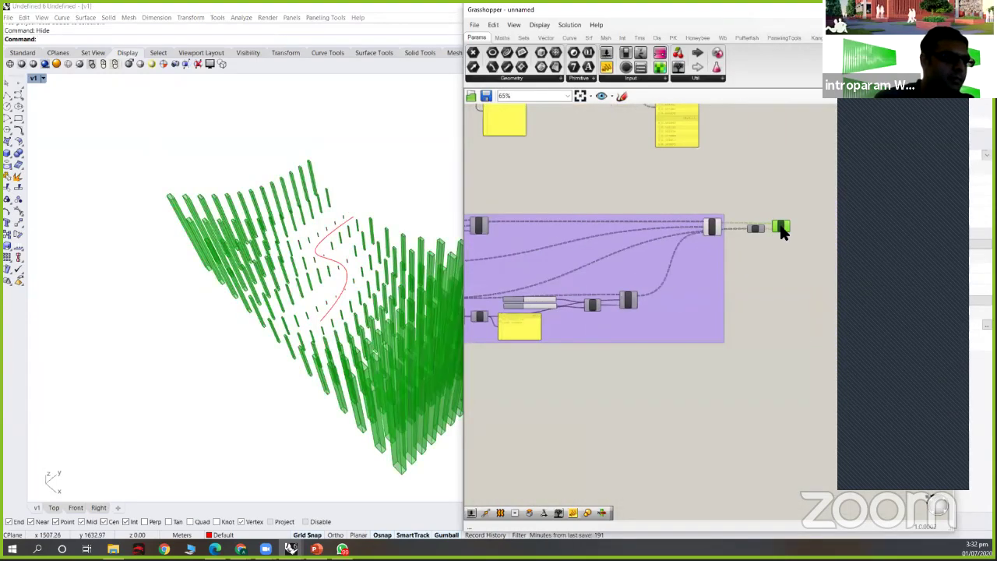
scroll(781, 227, up, 4)
right_click(783, 230)
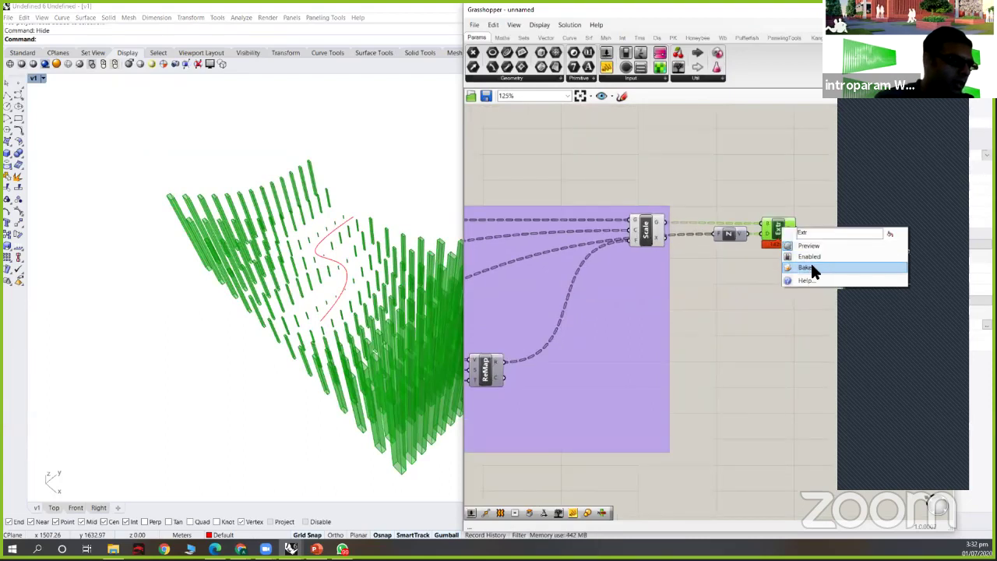
click(812, 267)
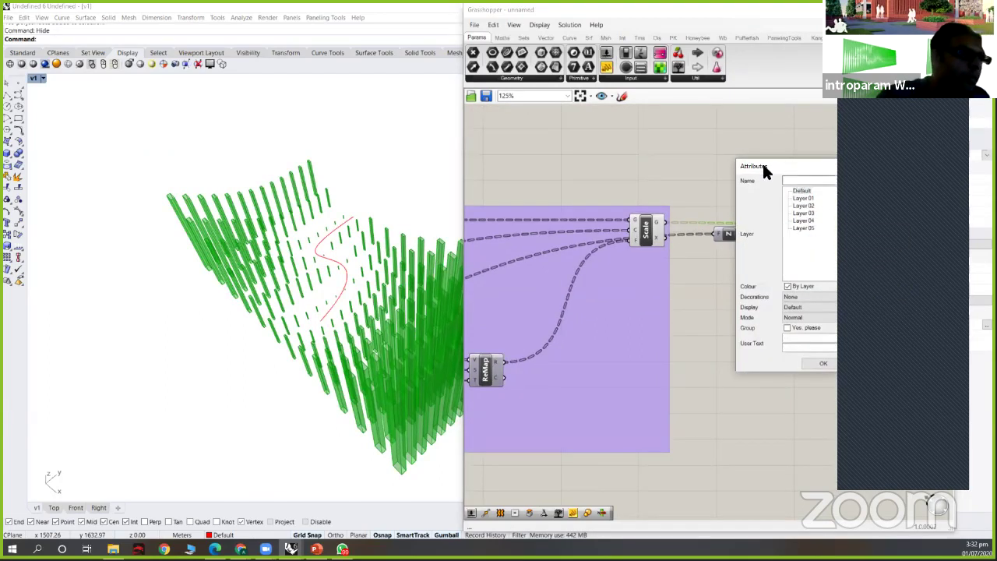
click(626, 194)
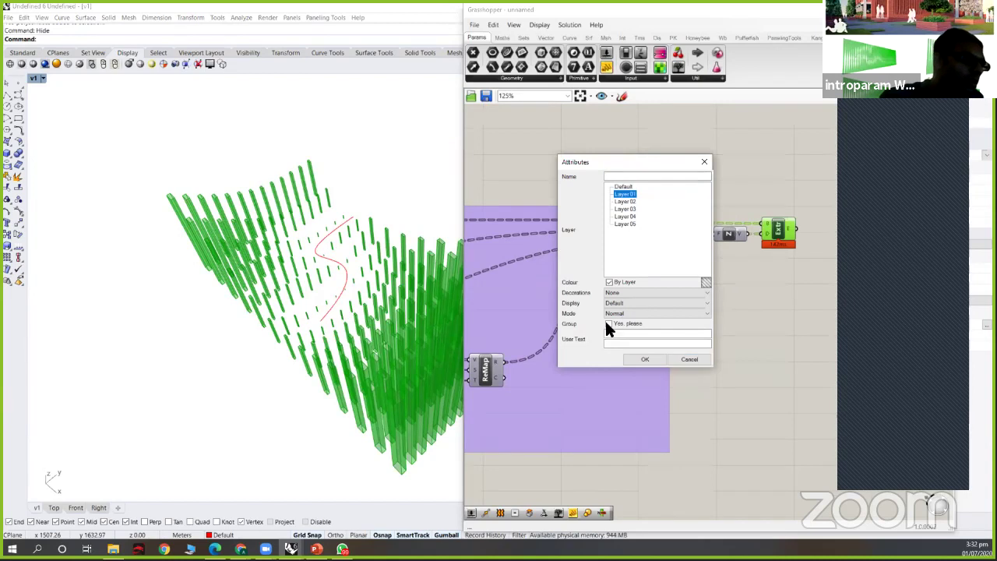
click(647, 359)
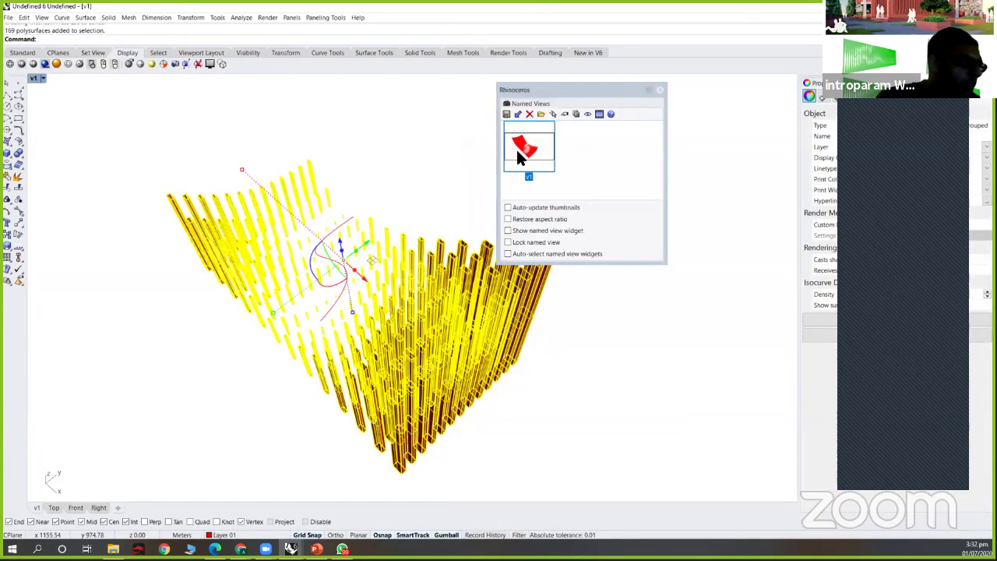
- Move the newly baked tower group away in the positive Y direction and show the hidden tower group again
drag(373, 231, 551, 177)
drag(600, 125, 572, 233)
key(ctrl+shift+h)
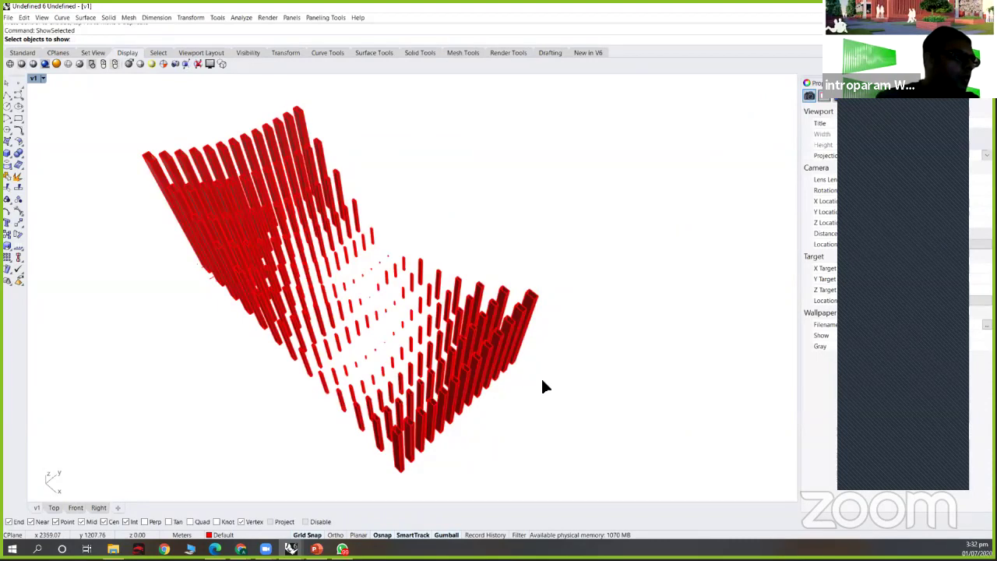
key(ctrl+a)
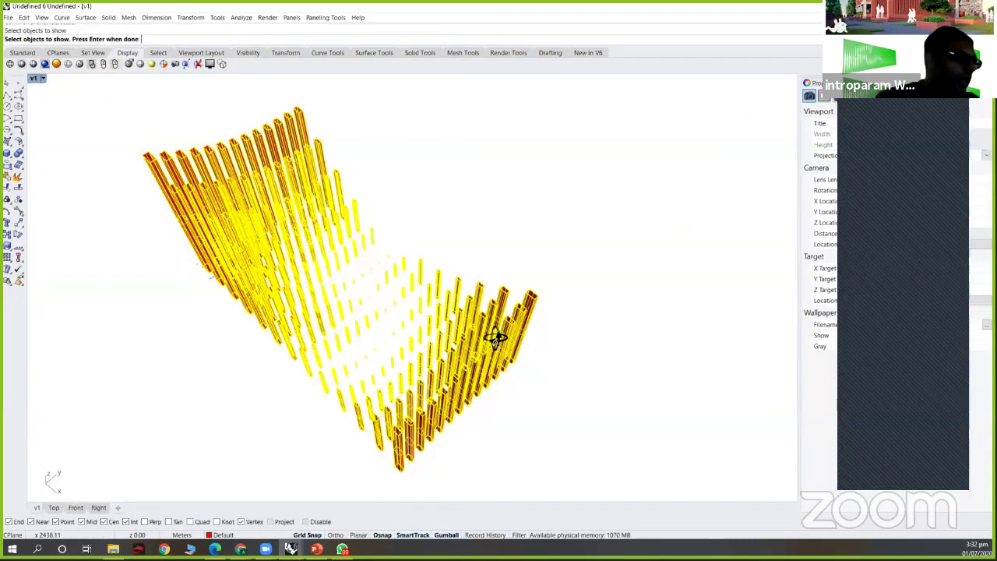
key(Return)
right_drag(481, 317, 265, 201)
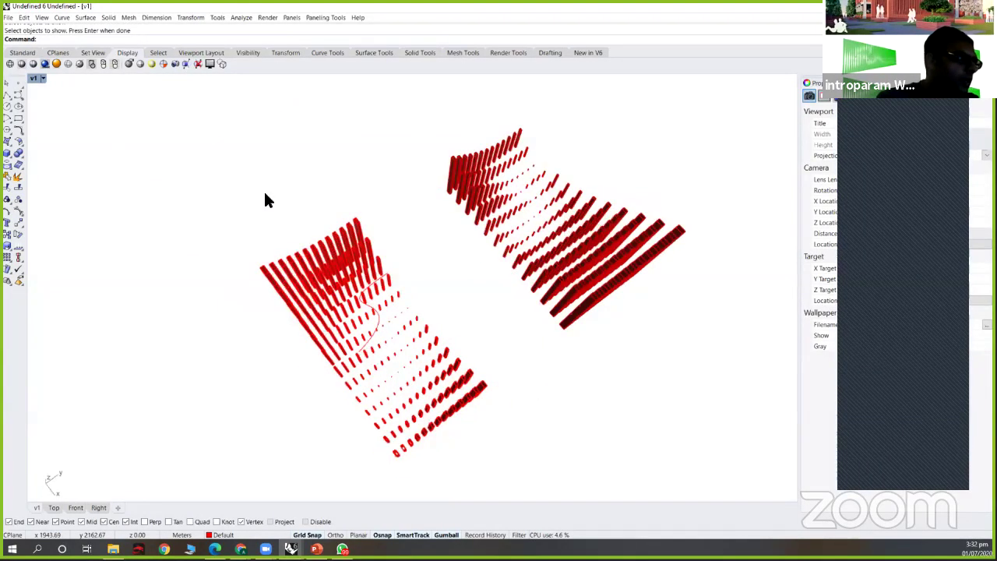
- Restore the saved view v1 and check the original tower group by selecting and deselecting it
right_drag(48, 84, 34, 84)
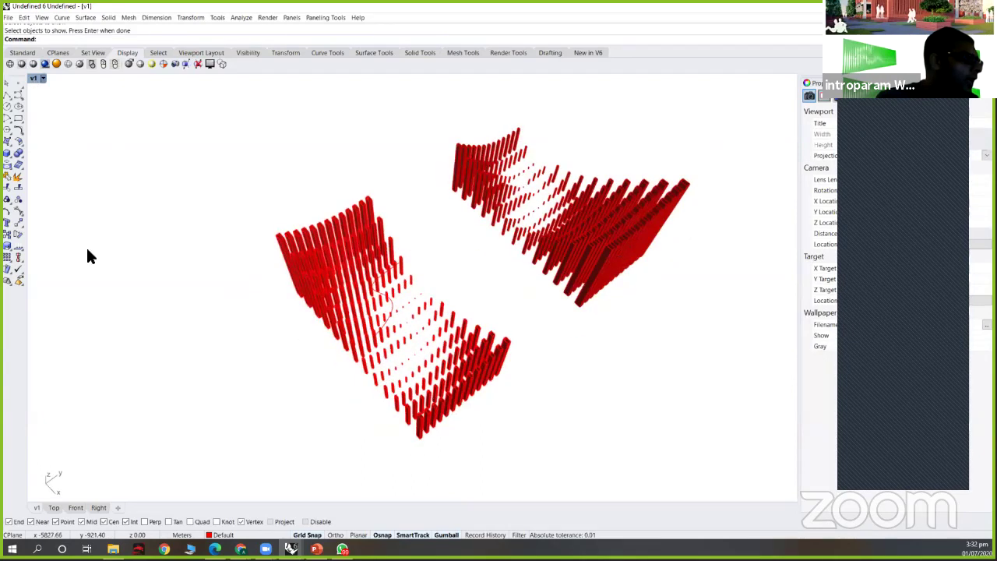
click(42, 78)
mouse_move(86, 250)
click(184, 367)
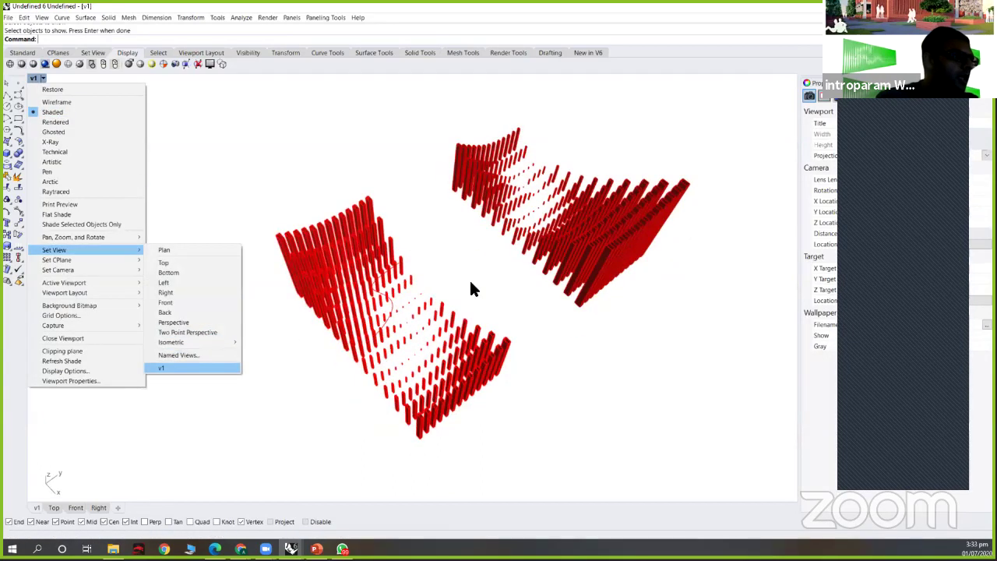
click(370, 259)
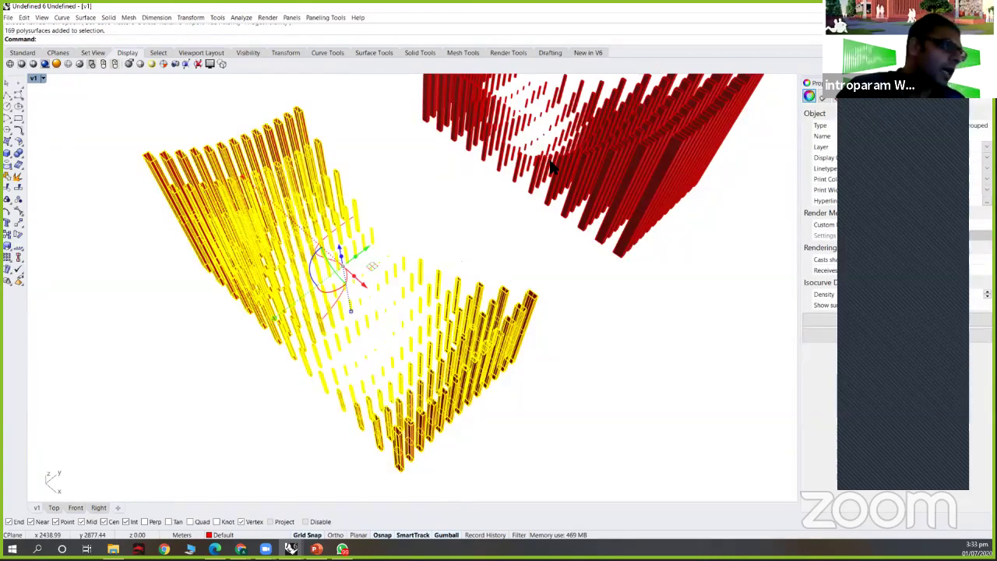
key(Escape)
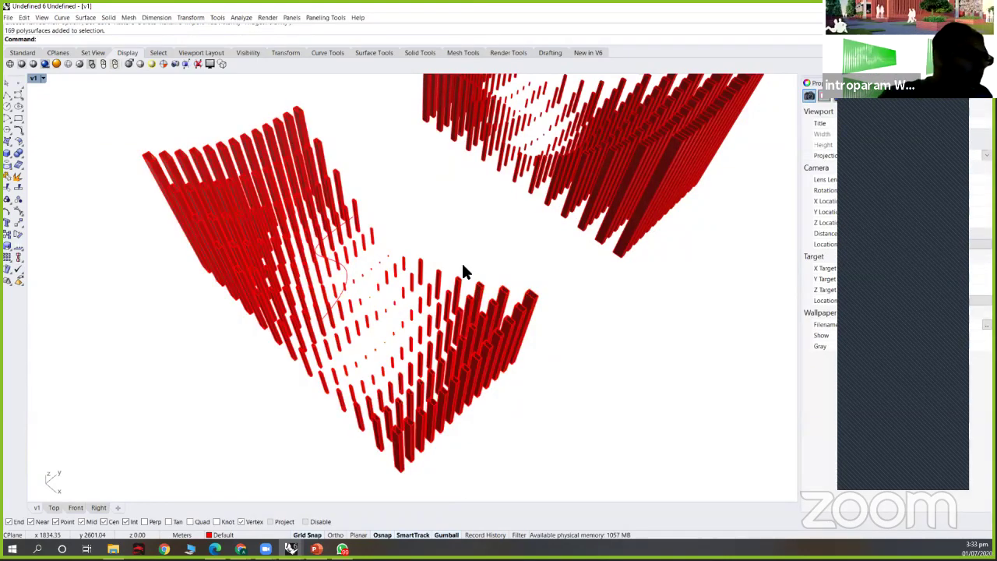
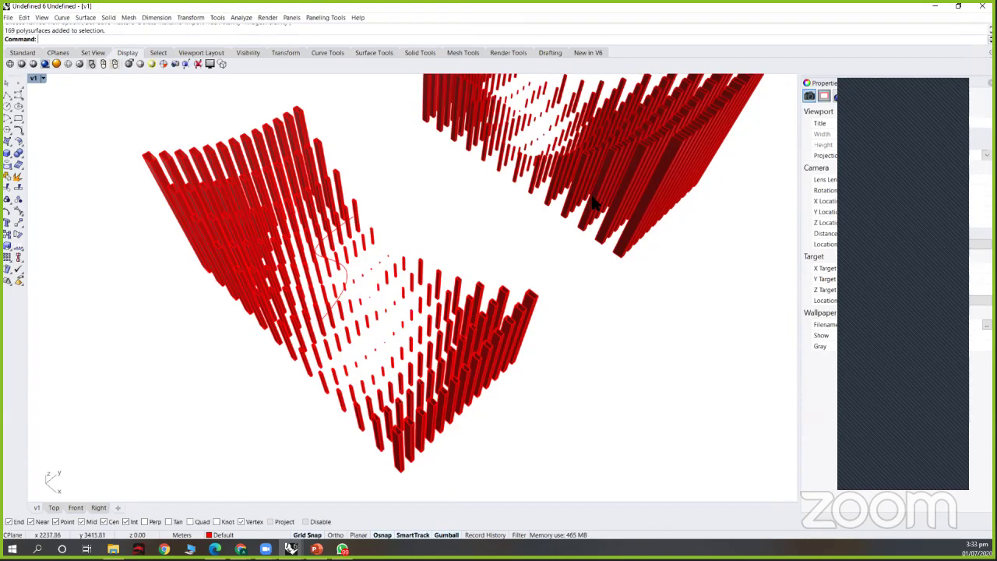
- Delete both groups of baked towers, keeping only the S-shaped curve
key(Delete)
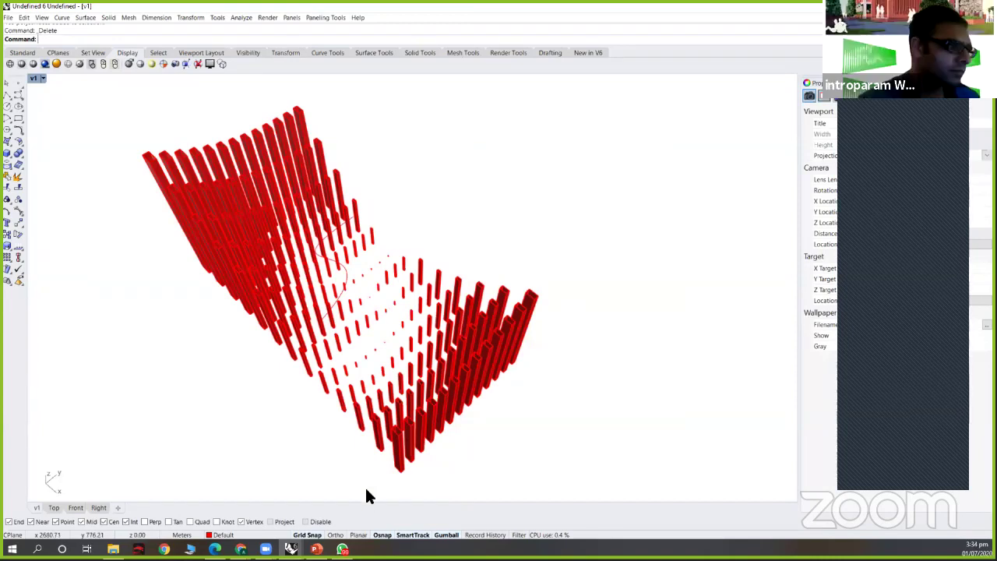
mouse_move(292, 550)
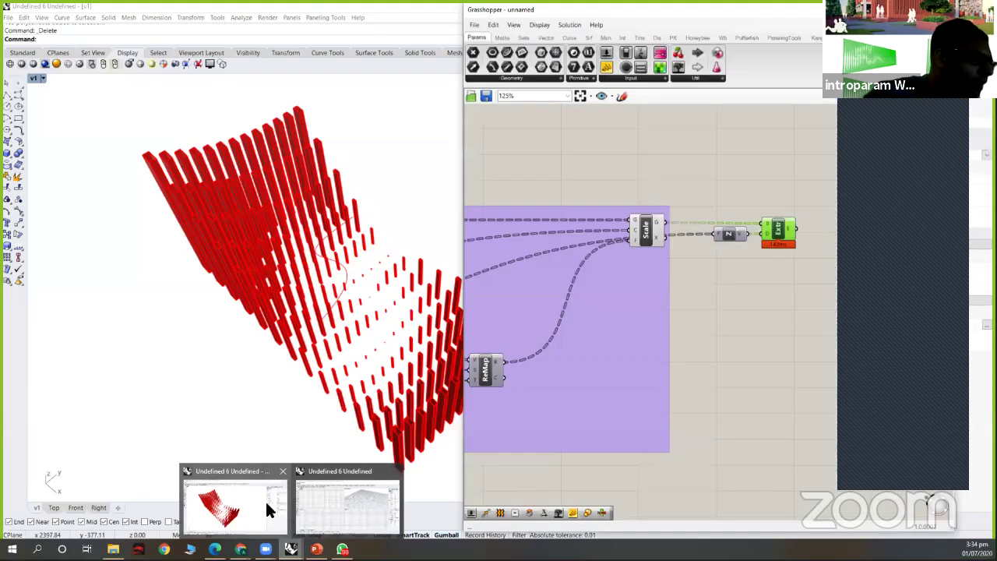
click(267, 510)
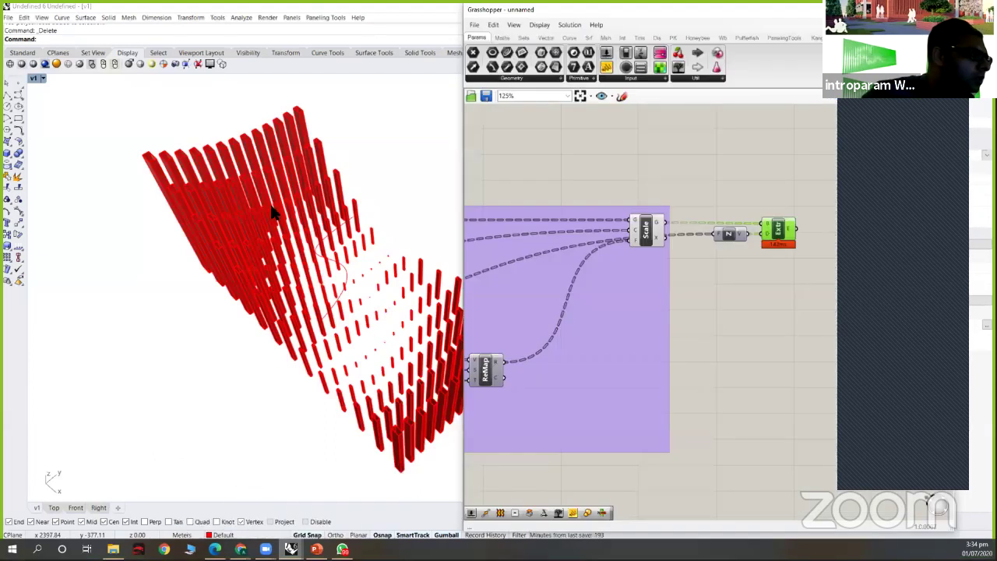
key(ctrl+a)
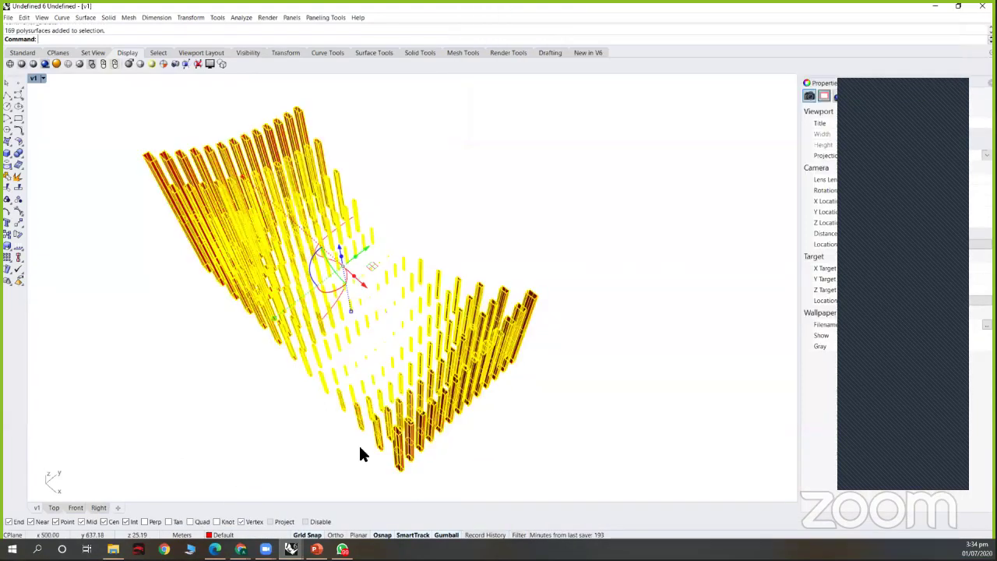
key(Delete)
- Undo the deletion of the original tower group, look it over, and delete that group again
key(ctrl+a)
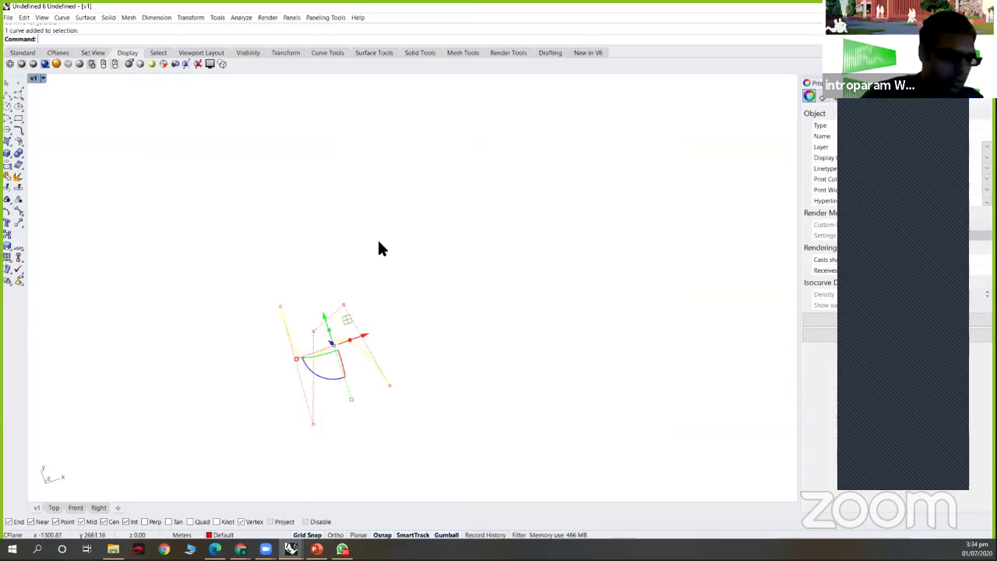
key(Escape)
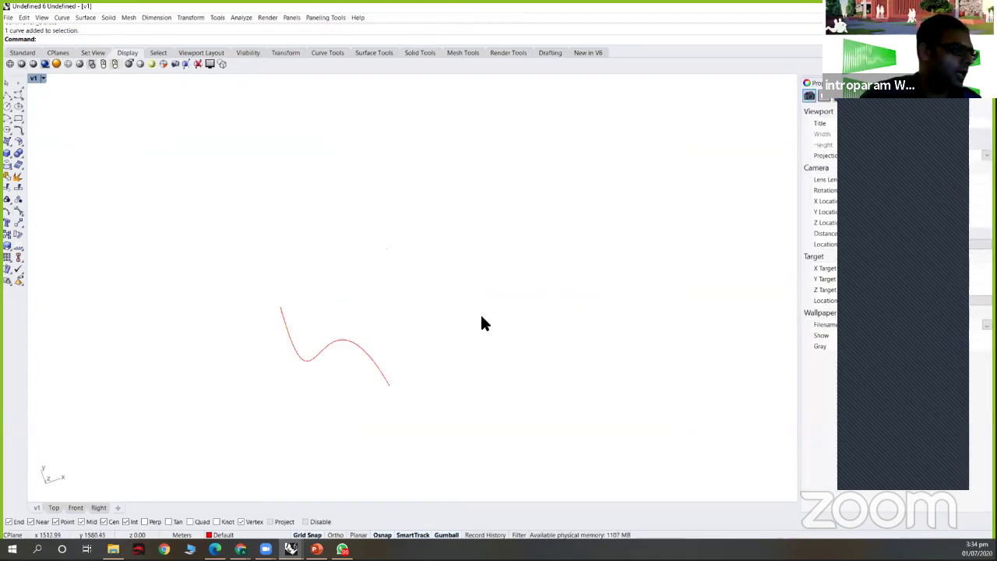
key(ctrl+z)
key(Escape)
right_drag(485, 317, 390, 321)
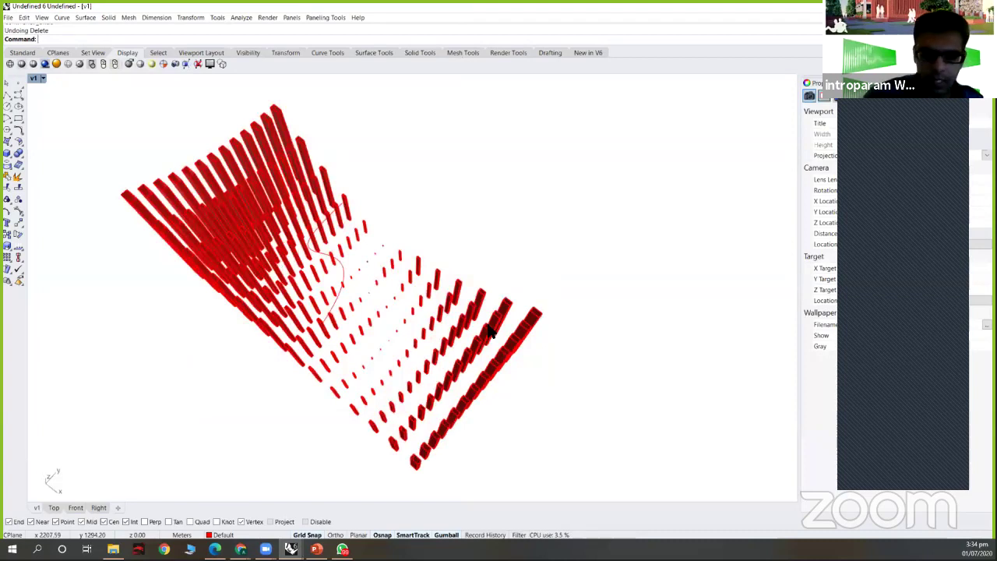
key(ctrl+a)
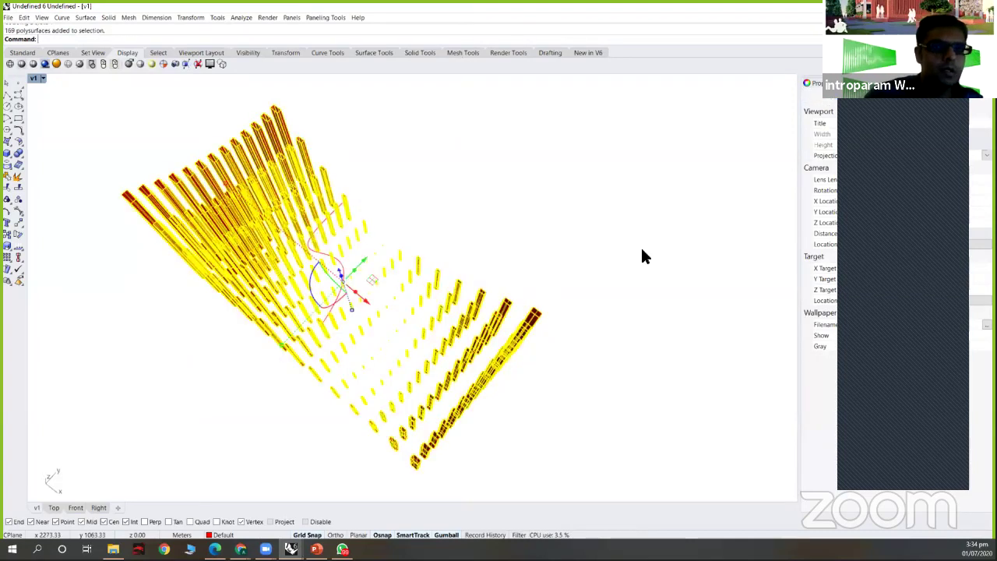
key(Delete)
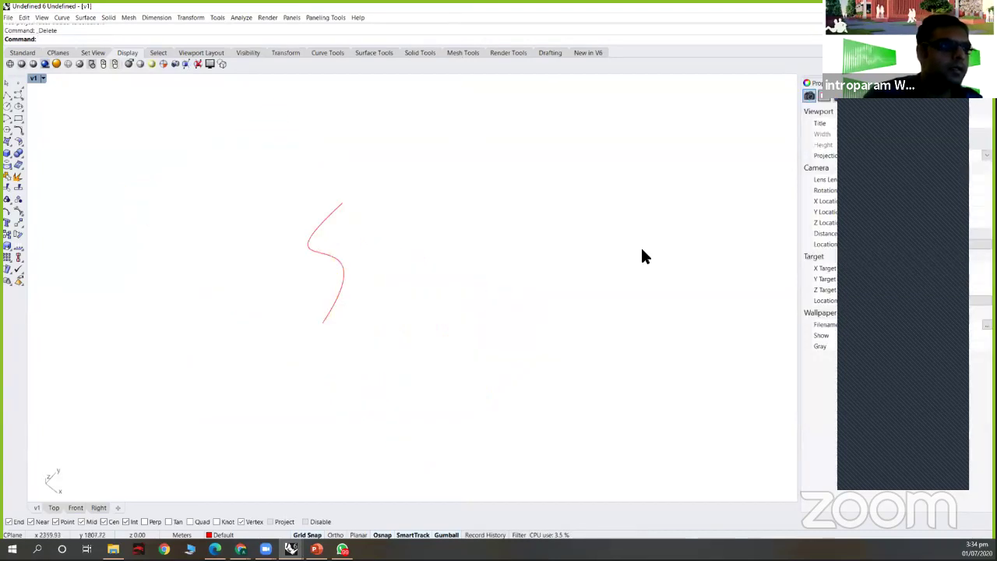
- Show the layer list and set the Default layer's colour to black for the S-shaped curve
click(343, 267)
click(904, 83)
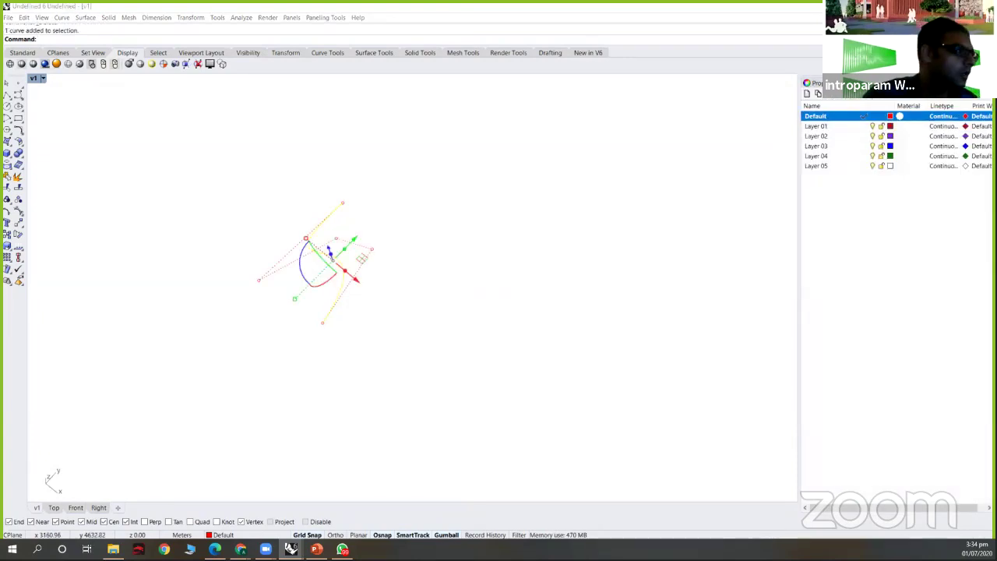
click(425, 286)
right_drag(426, 286, 450, 273)
key(Escape)
- Reopen the Grasshopper definition and move the S-shaped curve in Rhino with the tower preview showing
text(Grasshopper)
key(Return)
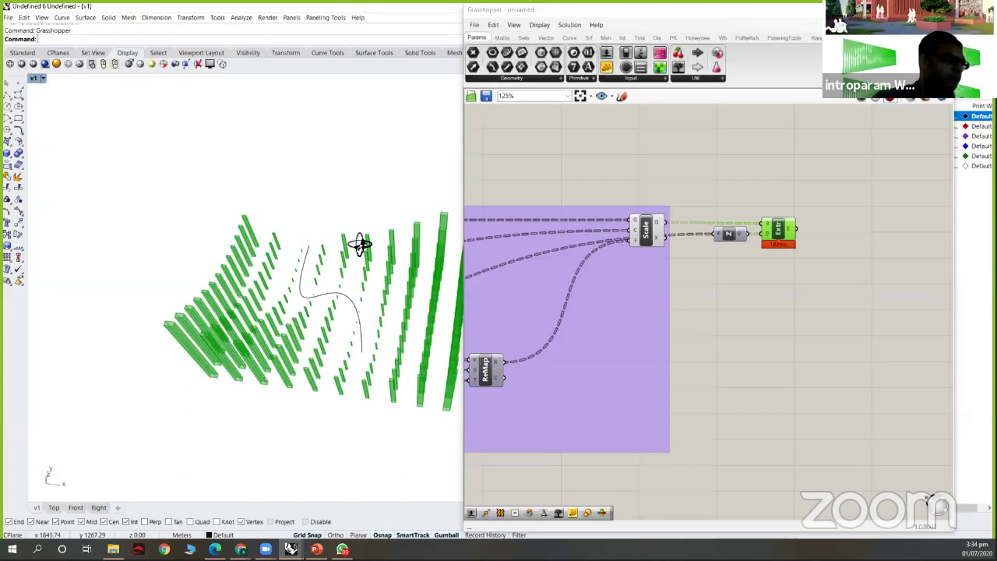
right_drag(400, 257, 307, 262)
click(315, 263)
drag(333, 279, 377, 203)
click(377, 203)
- Bake the Extrude component's towers onto Layer 01 with grouping enabled
click(781, 303)
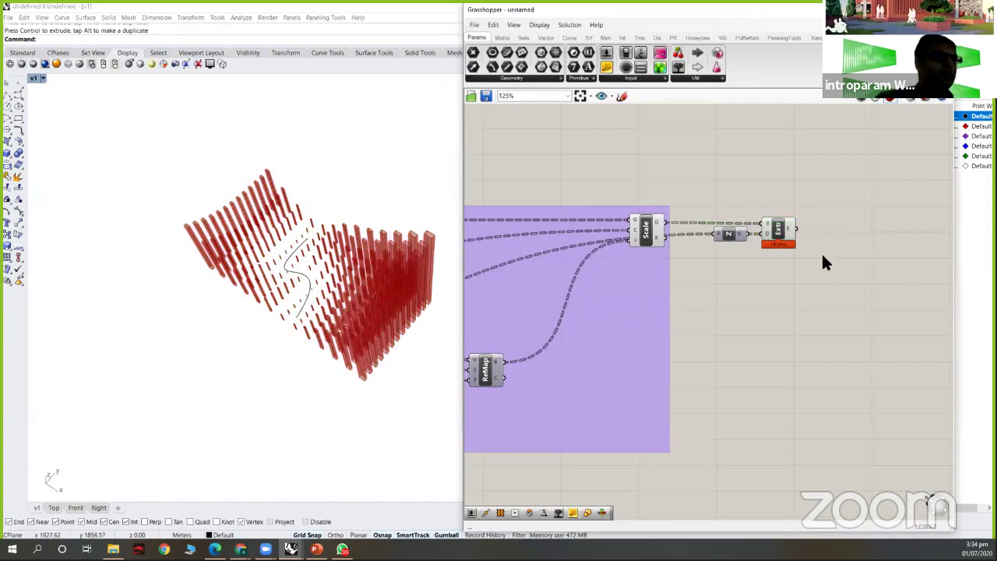
click(779, 229)
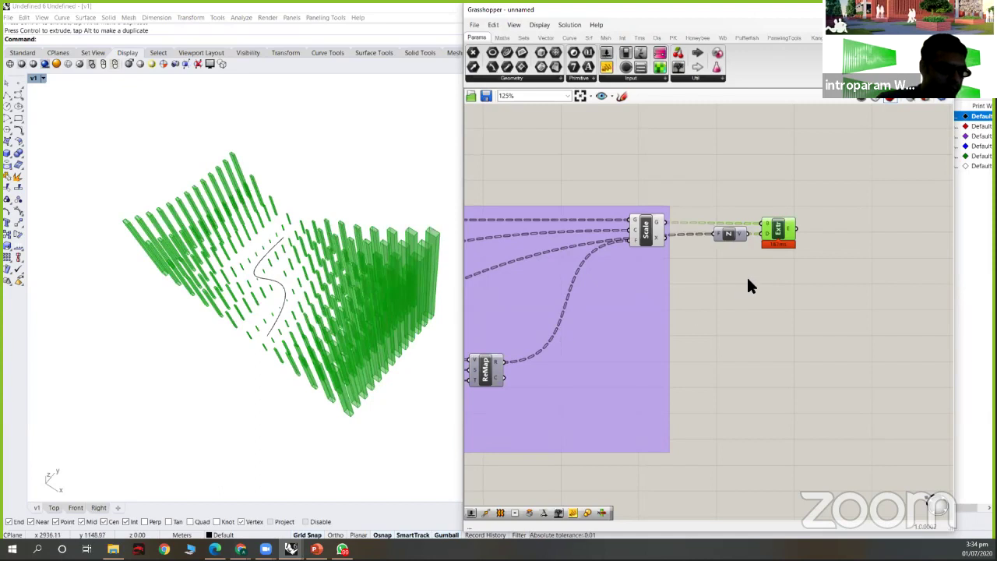
right_click(779, 232)
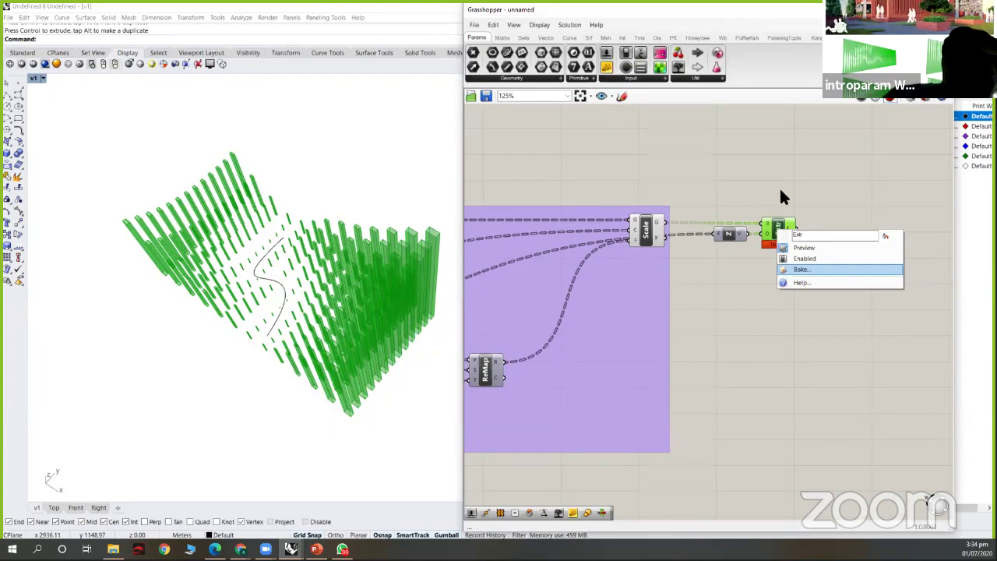
click(802, 268)
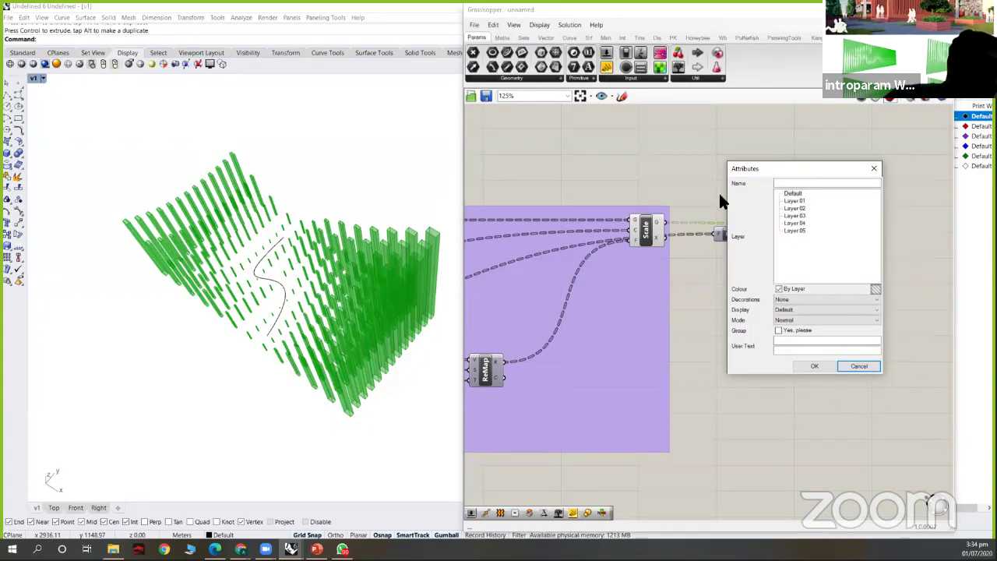
click(797, 201)
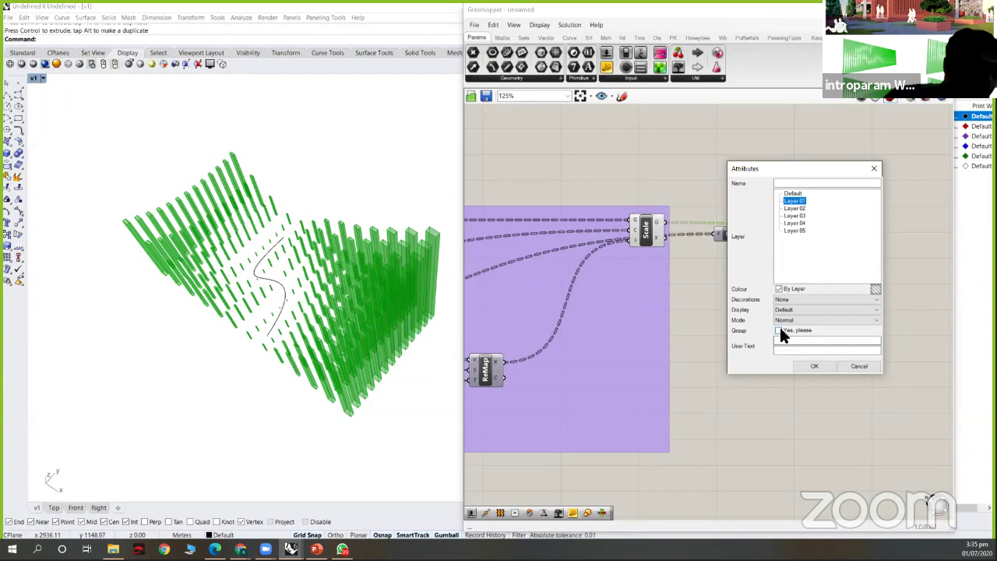
click(780, 330)
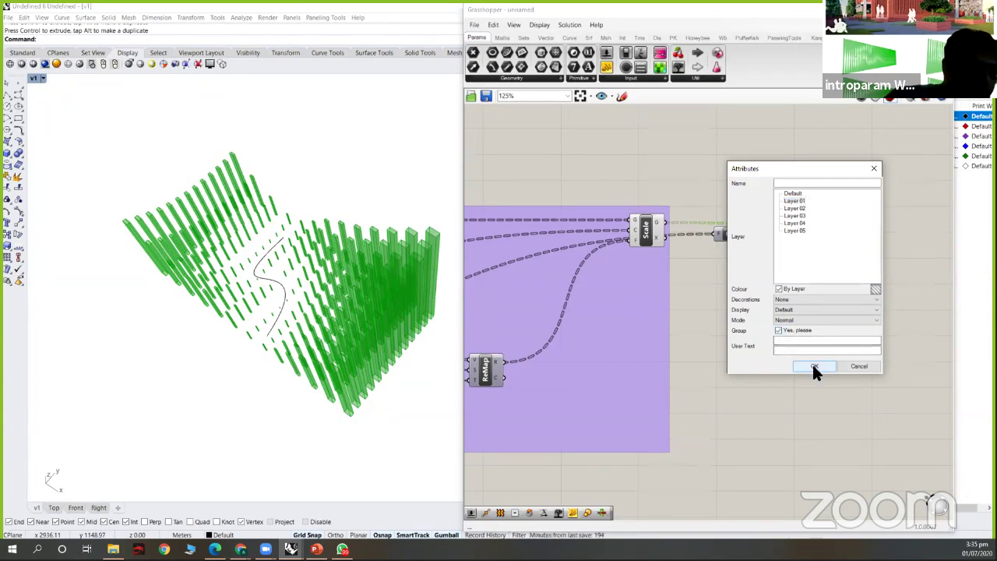
click(814, 366)
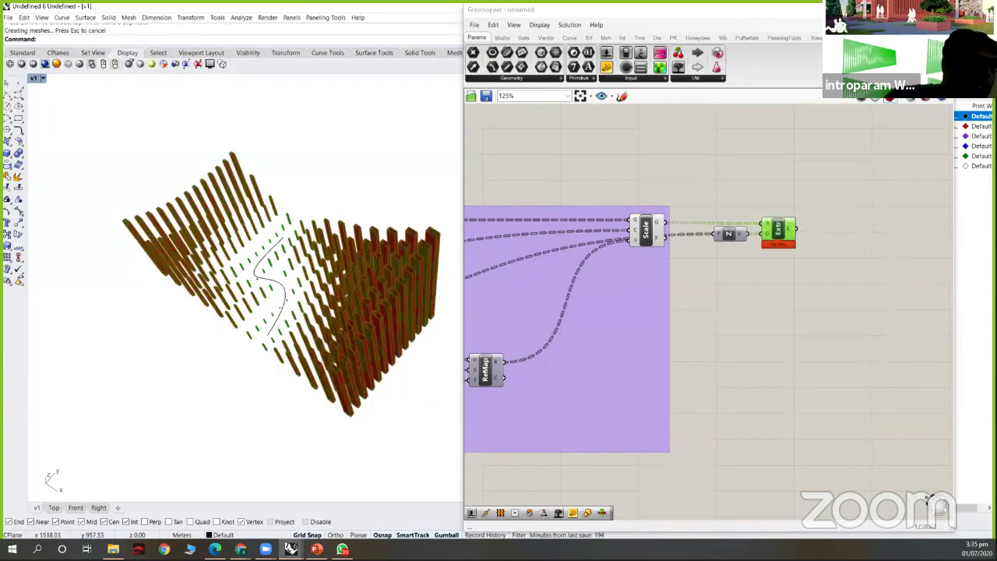
- Return to the Rhino model and restore the saved v1 view of the baked red towers
click(388, 432)
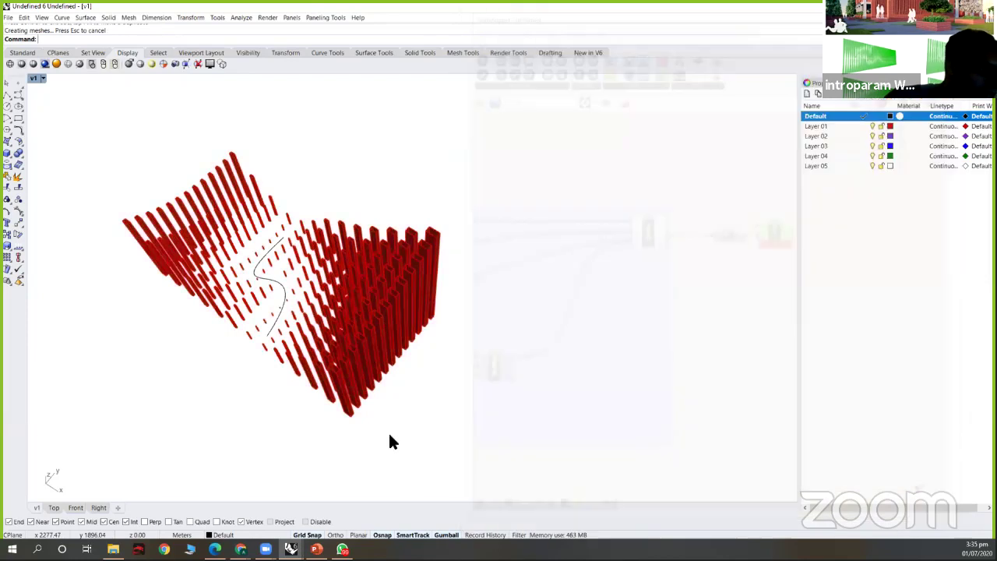
click(32, 78)
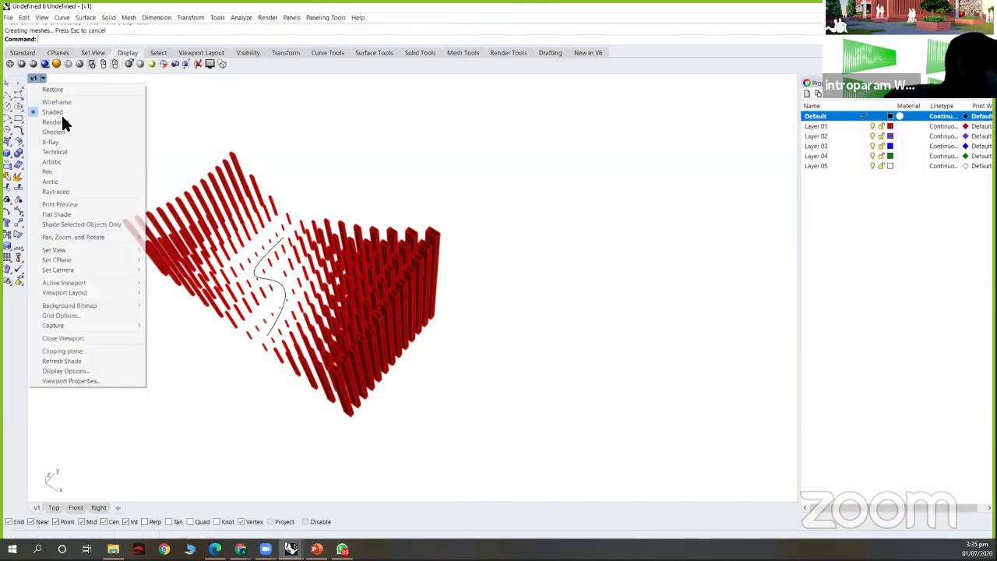
mouse_move(100, 249)
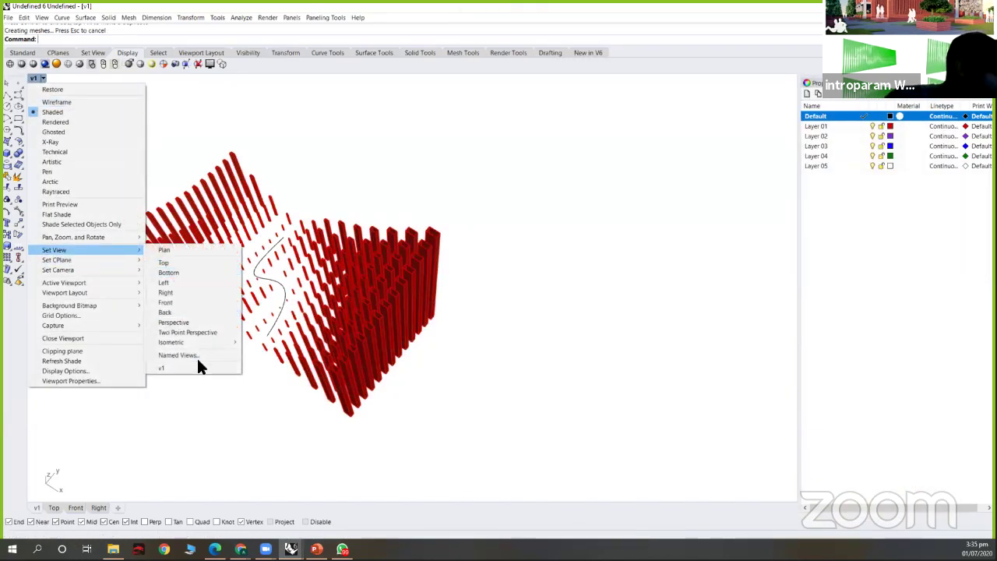
click(209, 368)
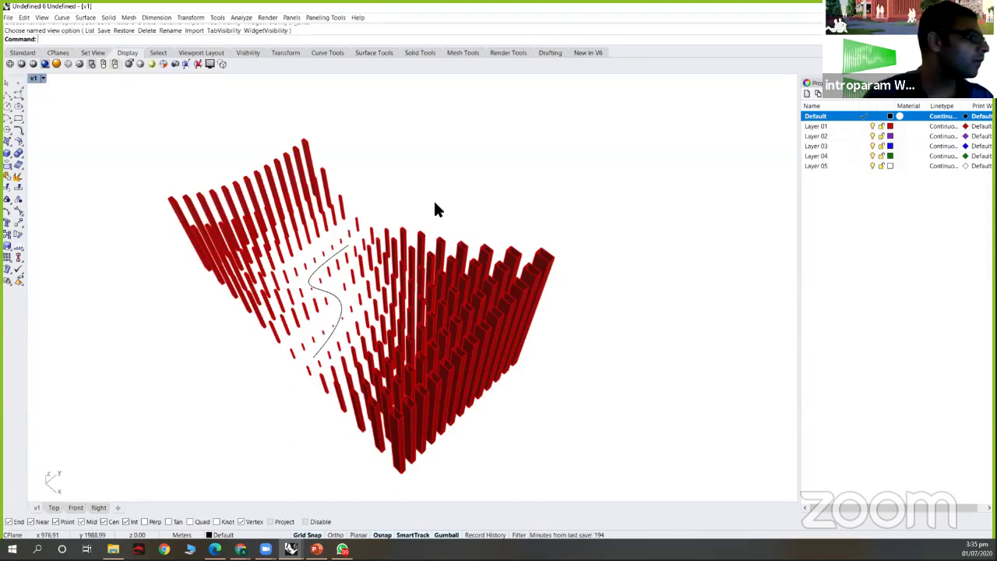
- Start the ViewCaptureToFile command and browse to the Digital Futures Workshop folder inside Work > Academia
text(a)
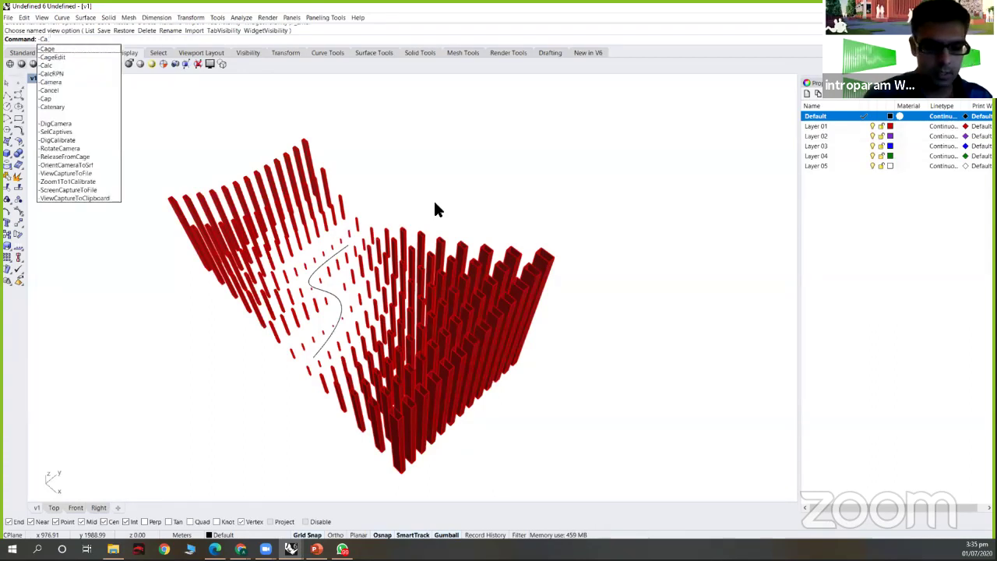
text(pture)
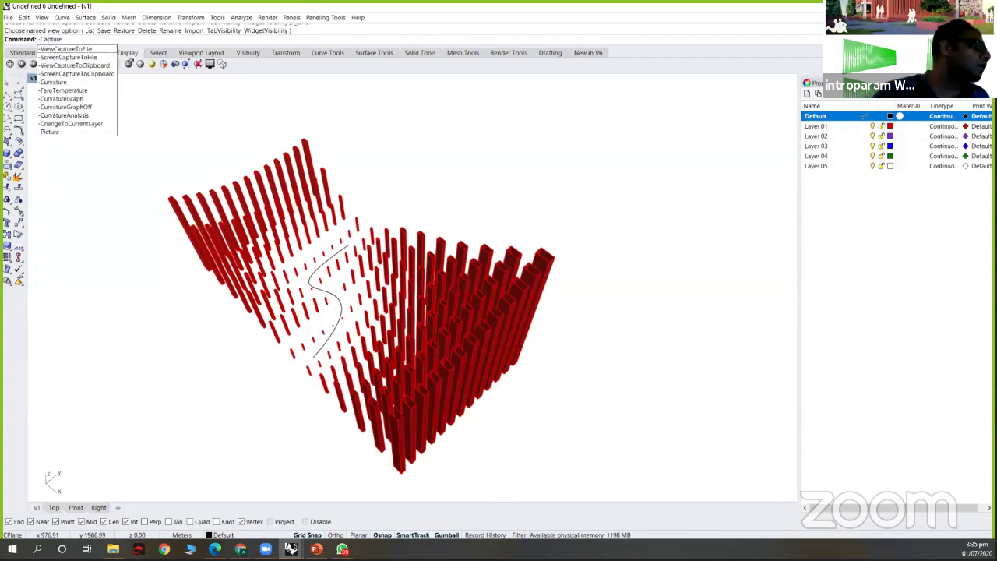
click(62, 50)
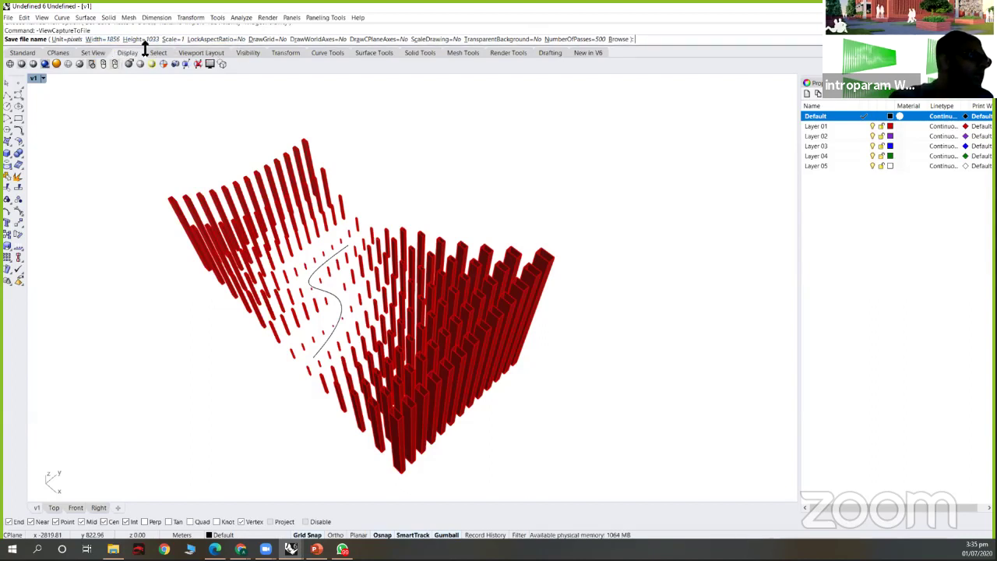
click(616, 40)
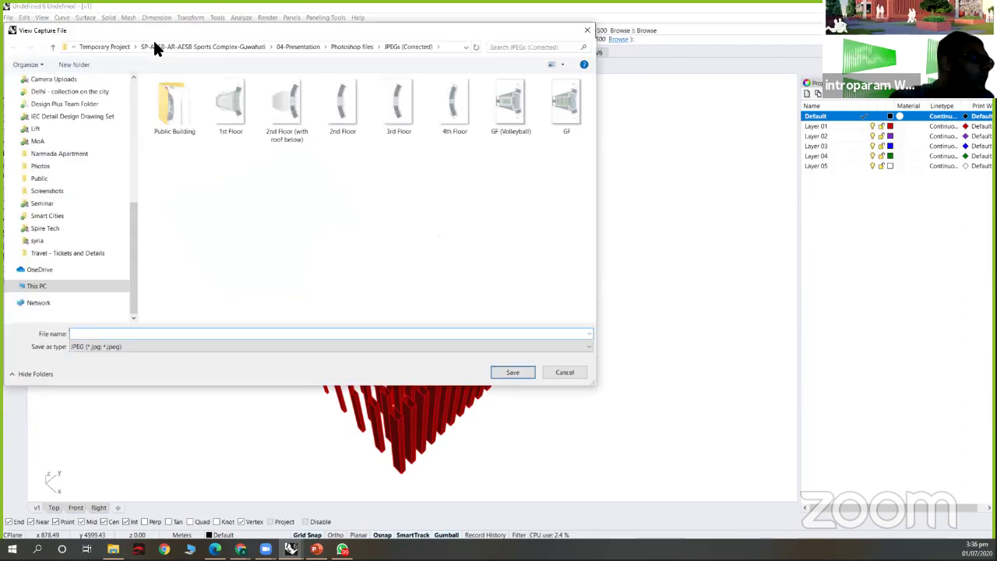
scroll(89, 166, up, 5)
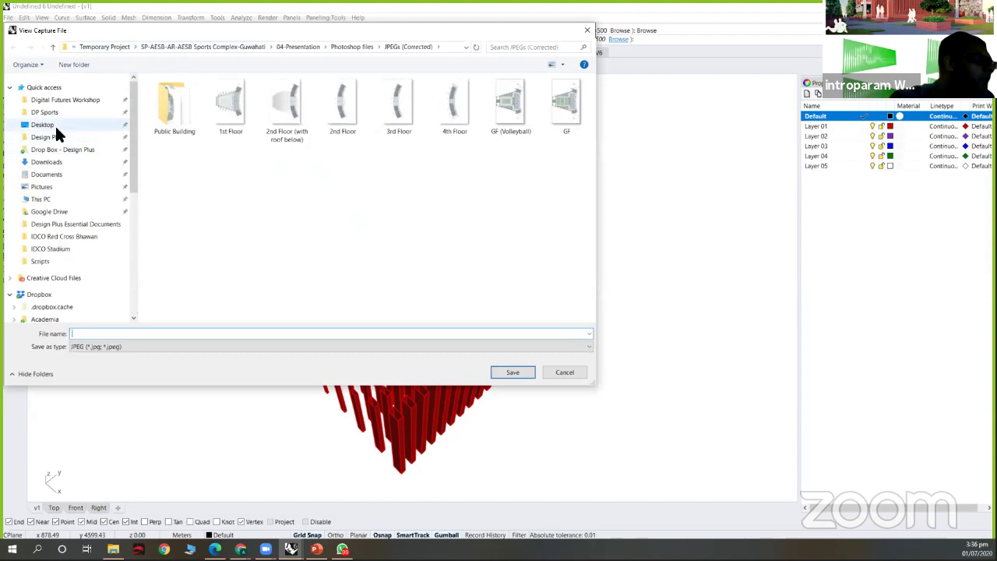
click(55, 126)
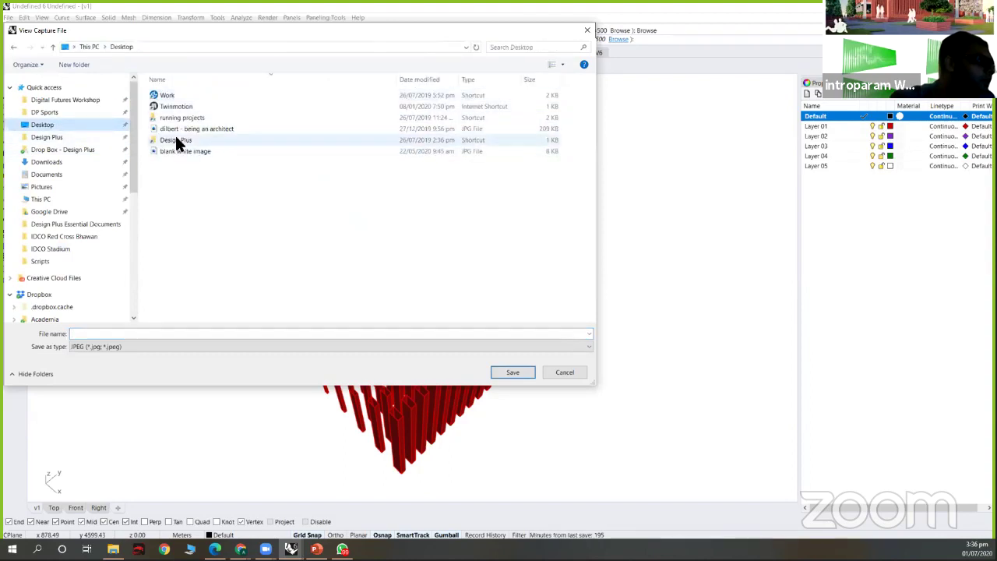
double_click(174, 93)
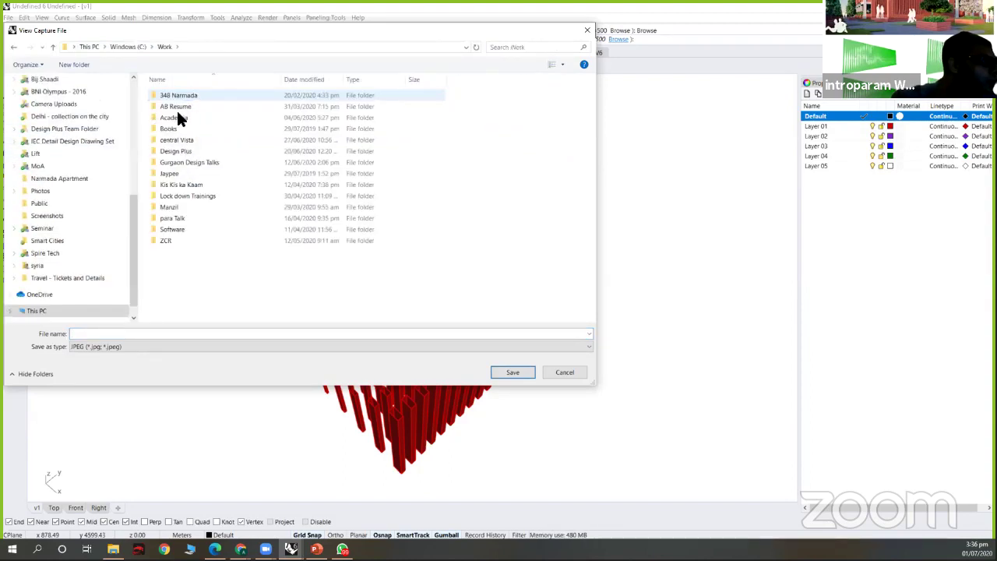
double_click(178, 117)
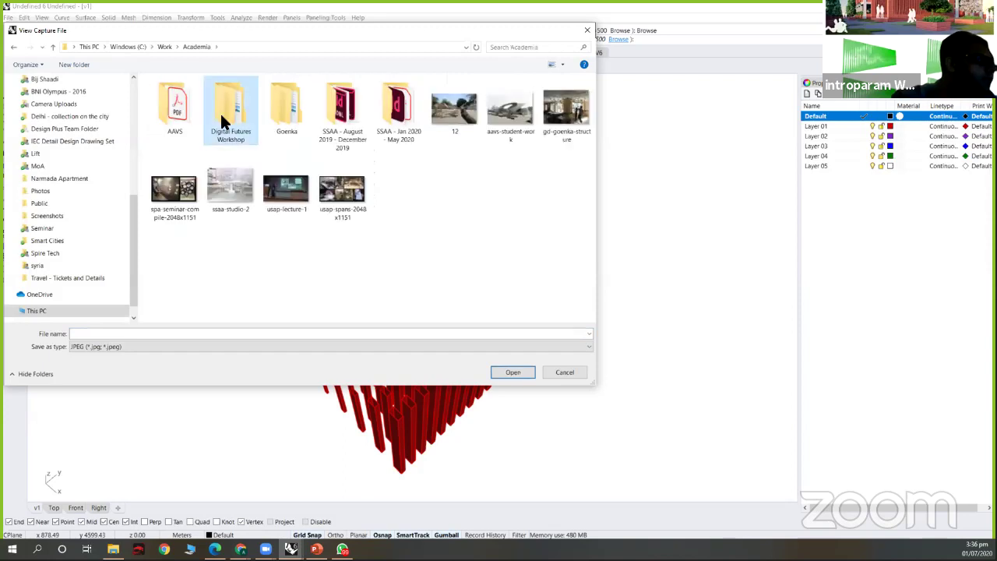
double_click(220, 112)
- Create a folder named "workshop Outputs" inside Digital Futures Workshop and open it
right_click(309, 209)
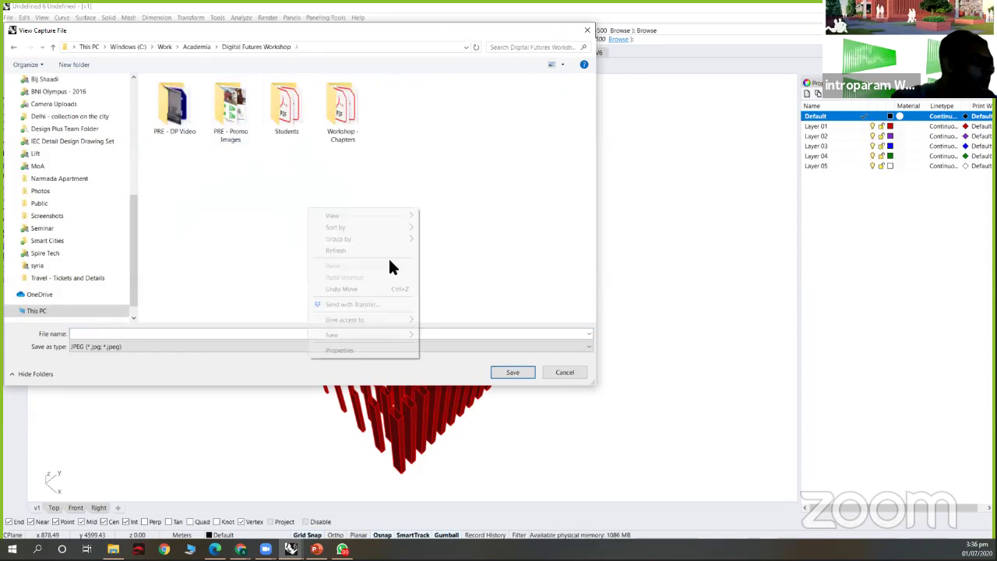
click(446, 335)
text(workshop Outputs)
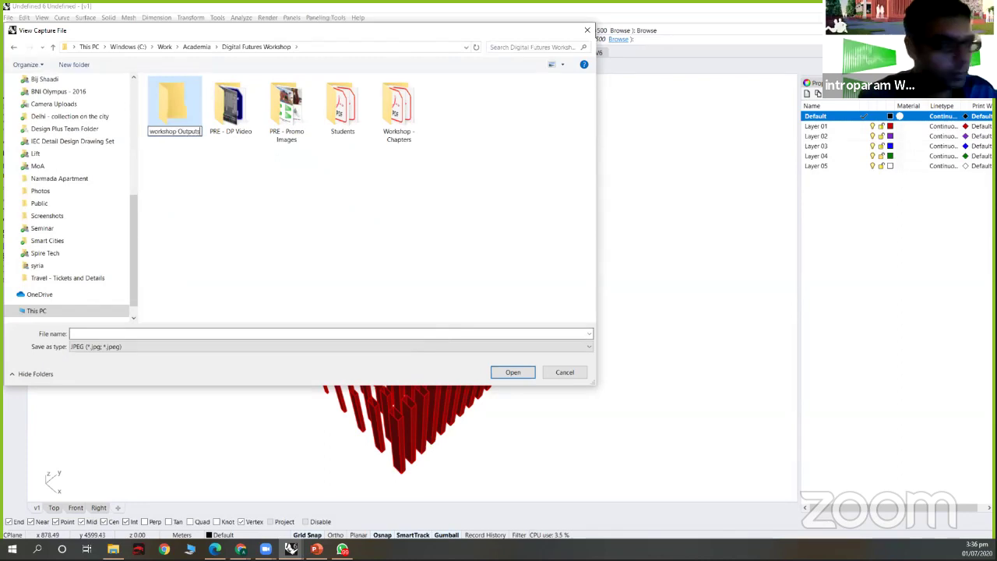
key(Return)
key(Return)
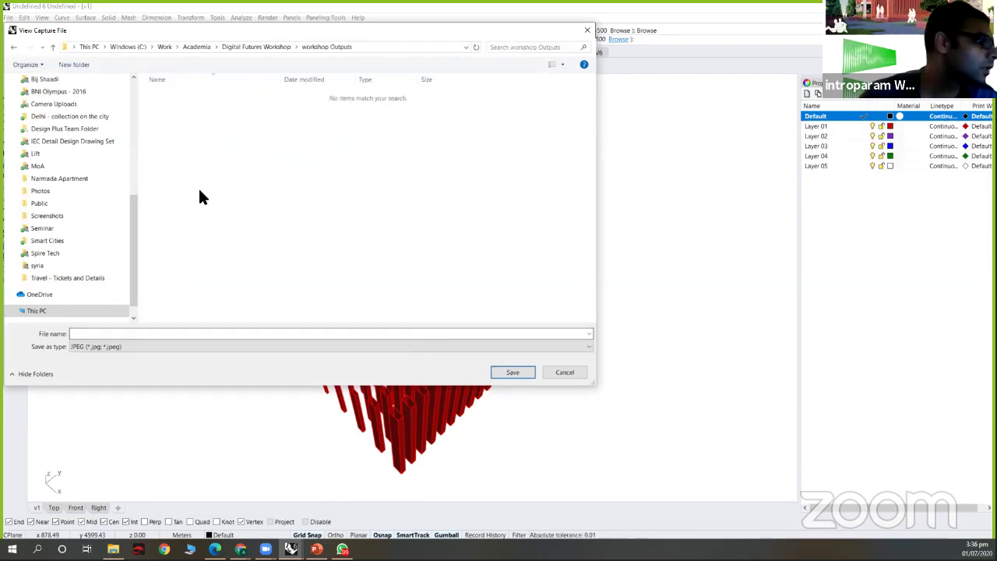
- Save the view capture as a JPEG named "masterplan 1"
click(151, 334)
text(masterplan 1)
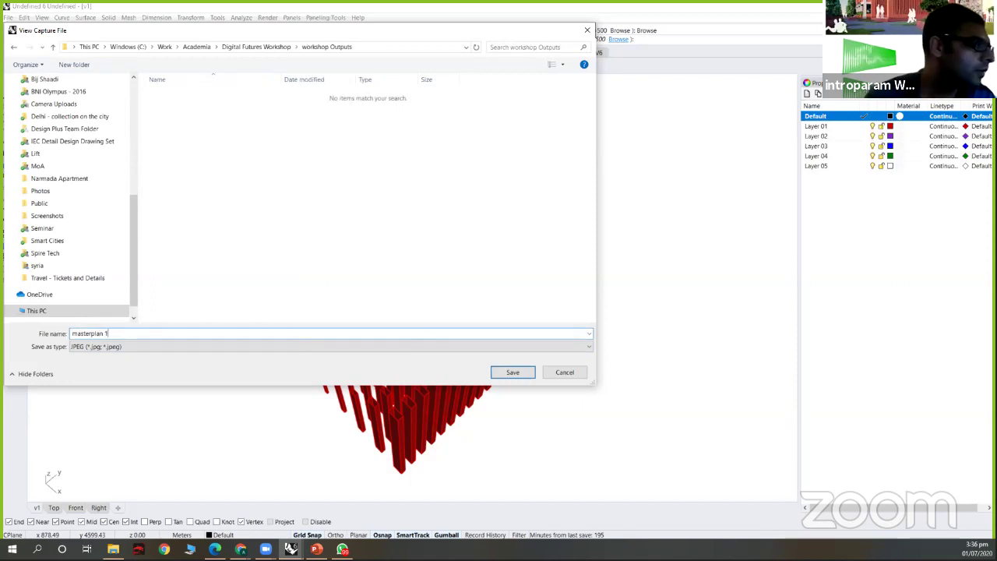
key(Return)
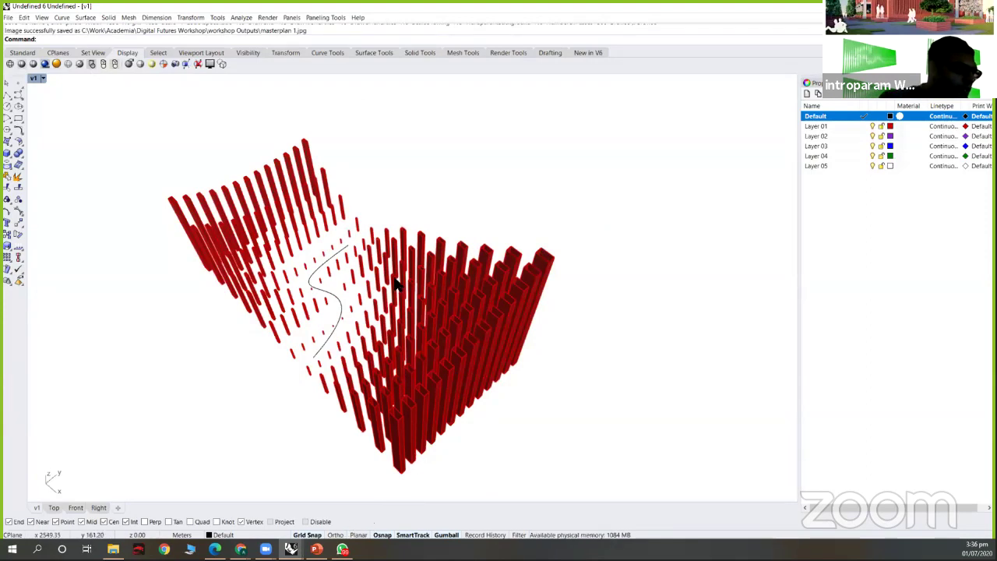
key(ctrl+a)
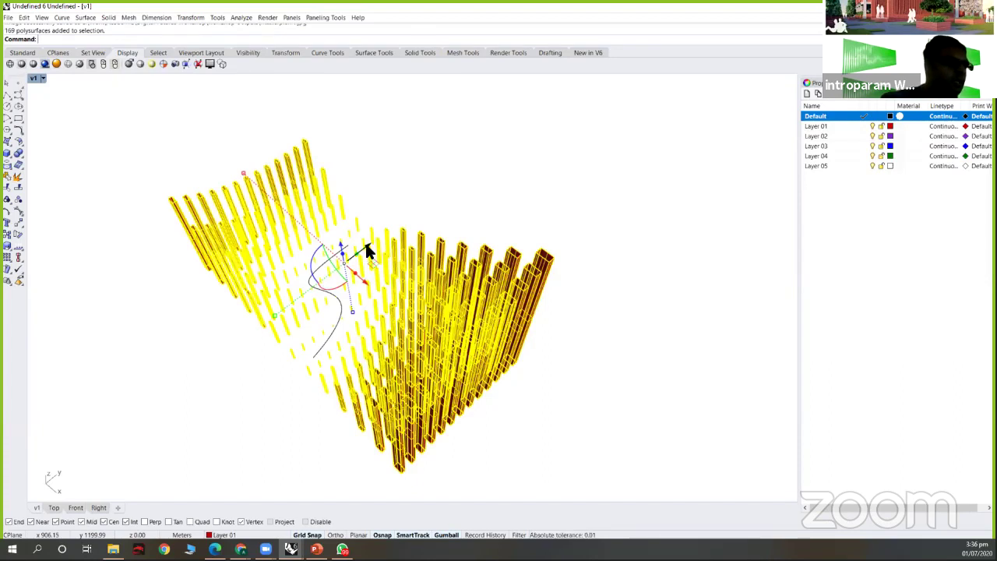
drag(369, 246, 374, 243)
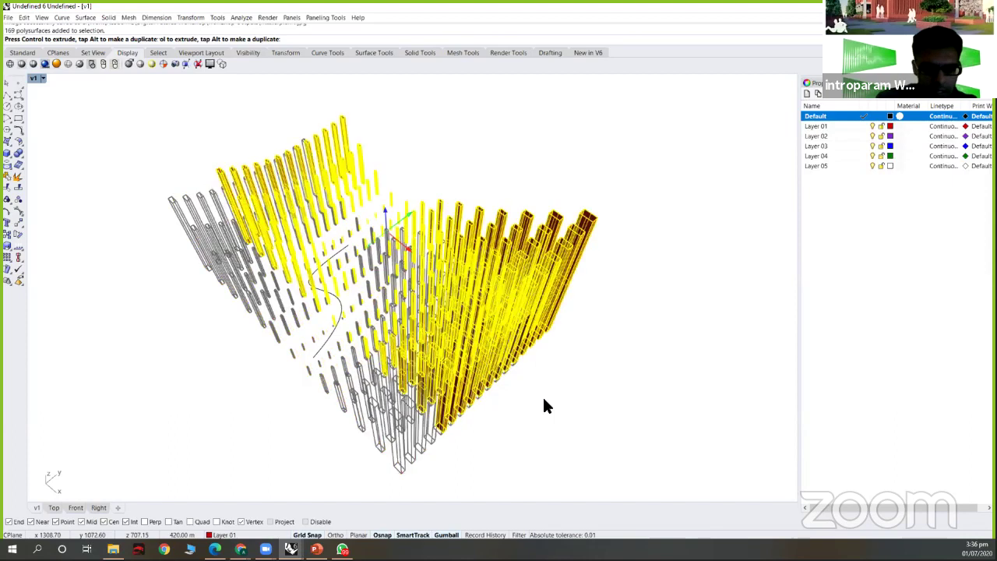
key(Escape)
- Measure the distance between the corner towers along the tower field's base edge with the Dist command
text(Dist)
key(Return)
click(401, 473)
click(512, 361)
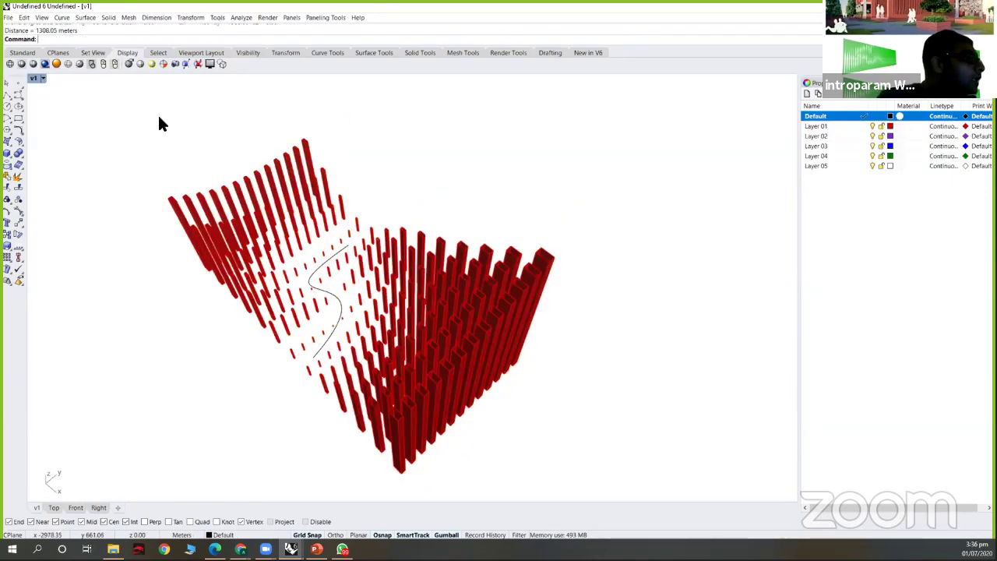
- Move the baked tower group along the Y axis, well clear of the S-shaped curve and out of the view
key(ctrl+a)
drag(369, 247, 546, 225)
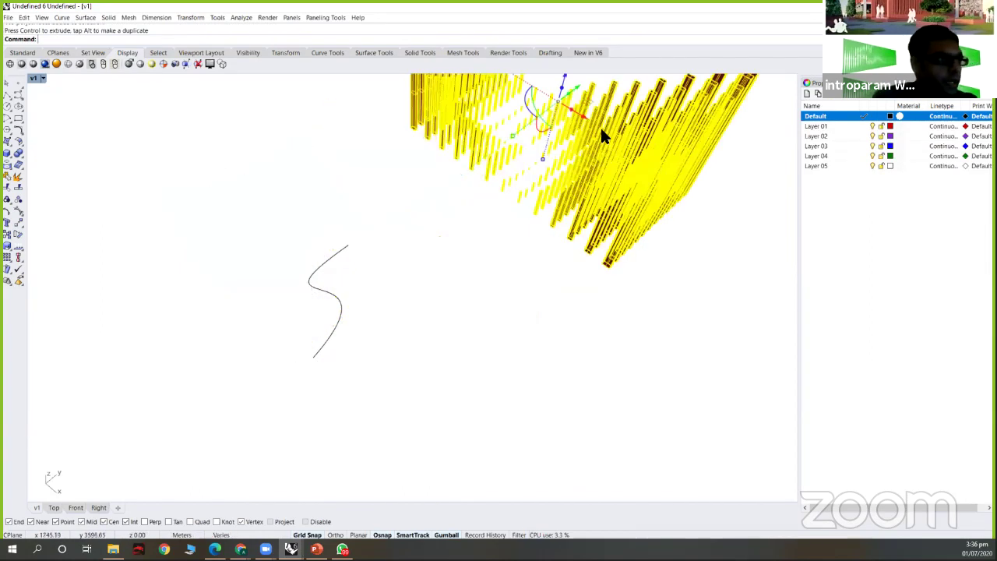
drag(572, 85, 596, 71)
text(5)
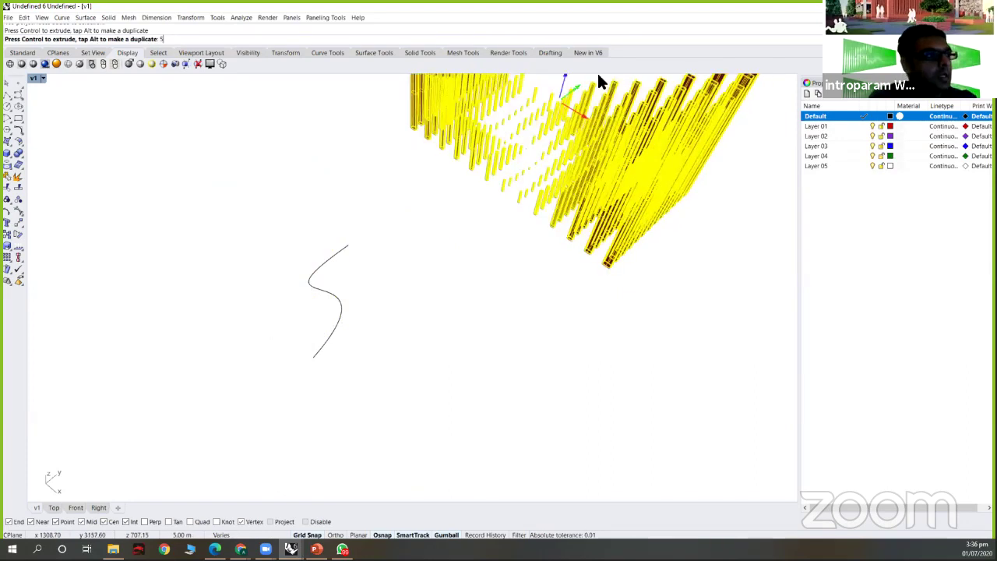
key(Return)
- Reopen the Grasshopper definition and move the S-shaped curve along the X axis to the near end of the tower field
text(gr)
key(Return)
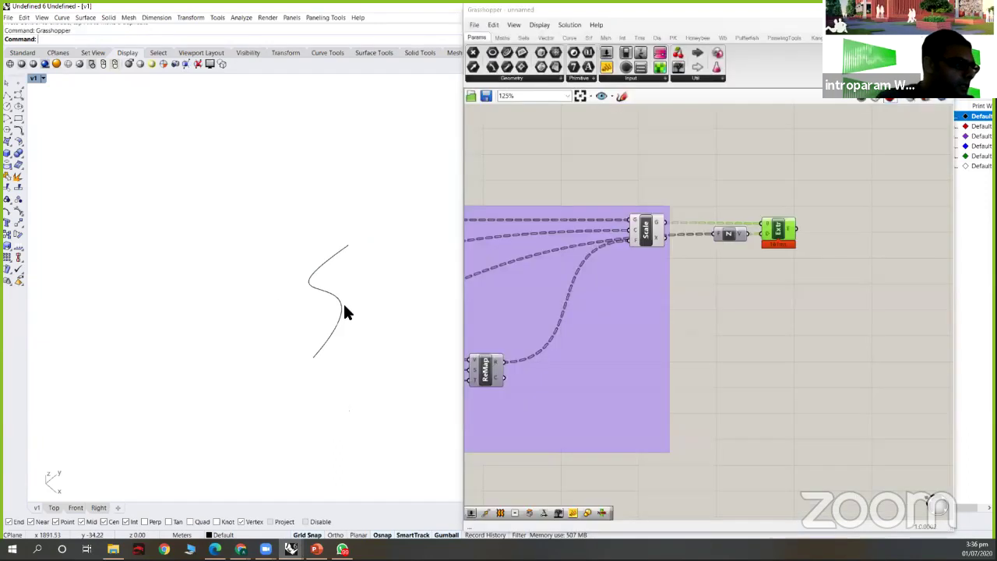
click(349, 307)
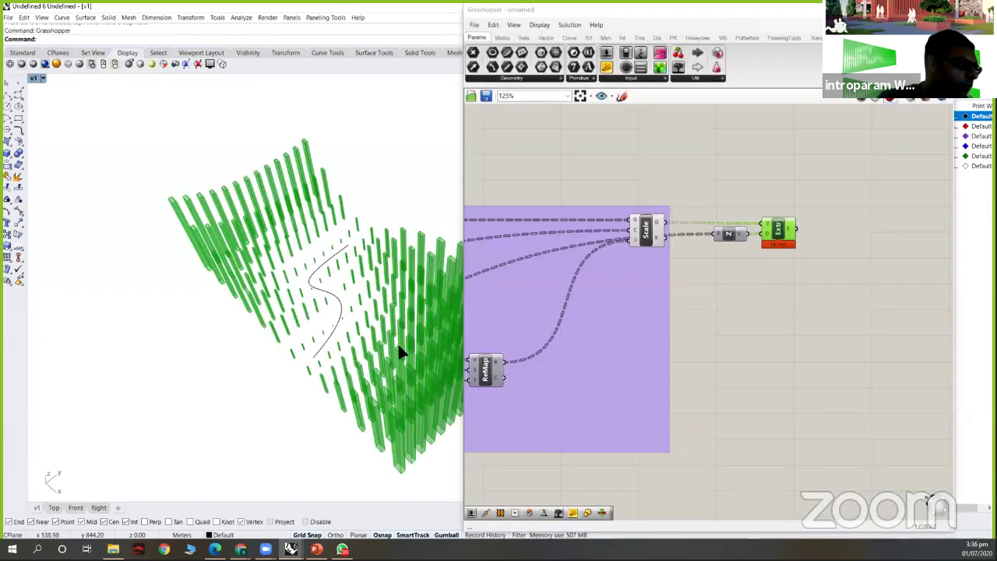
drag(405, 312, 520, 252)
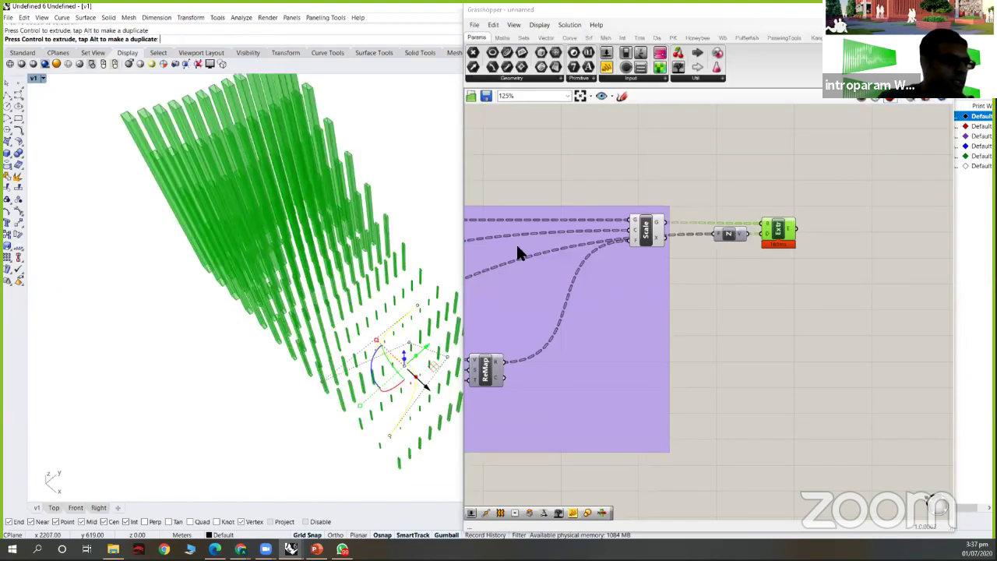
- Bake the Extrude component's towers for the shifted curve position onto Layer 01
right_click(783, 226)
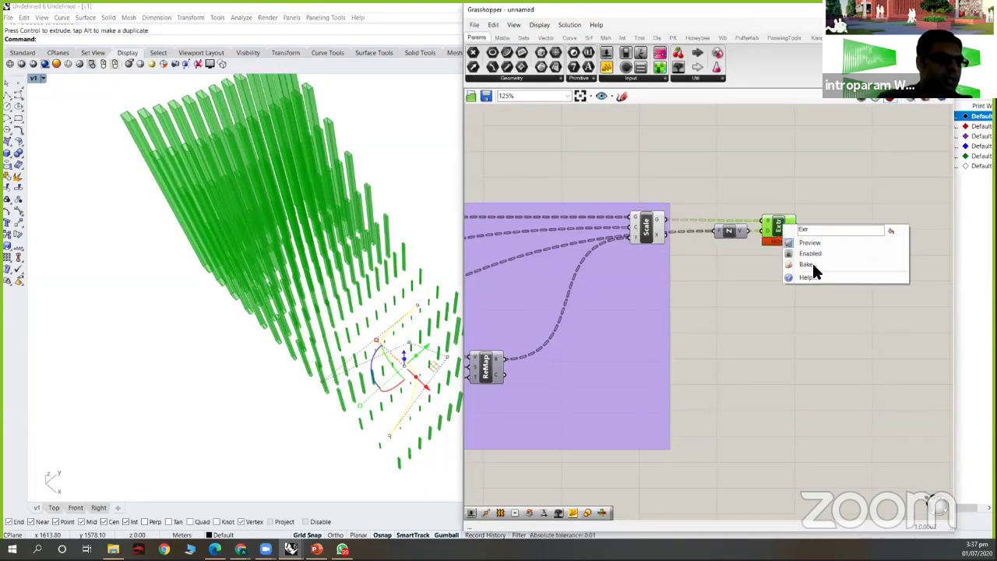
click(814, 275)
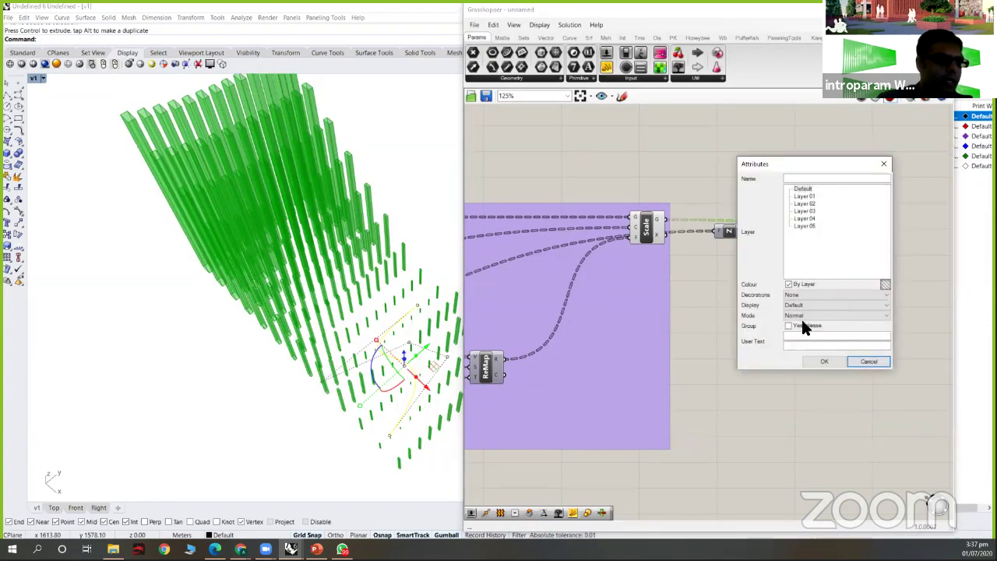
click(822, 361)
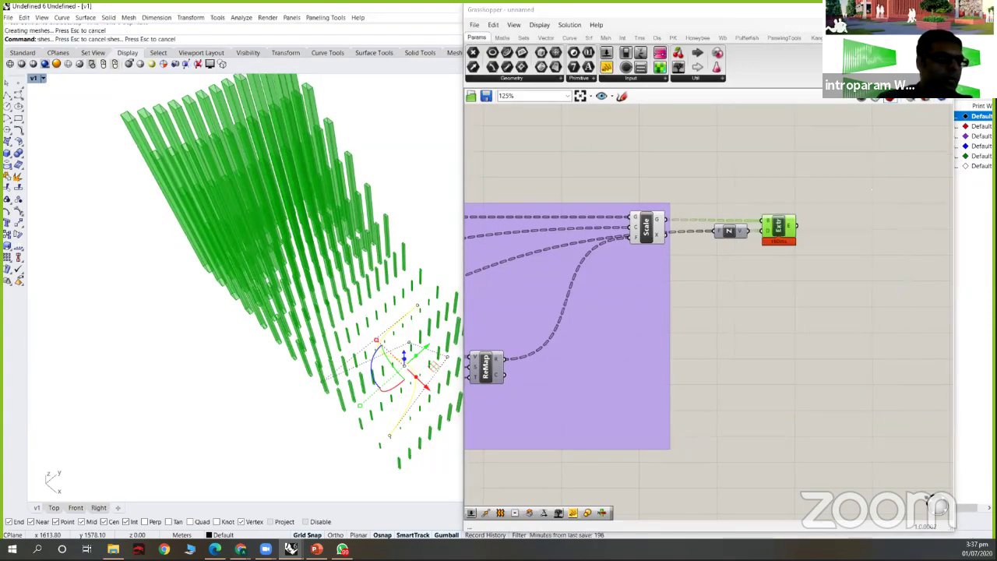
- Restore the saved v1 view for the newly baked tower variation
click(34, 78)
mouse_move(95, 250)
click(190, 370)
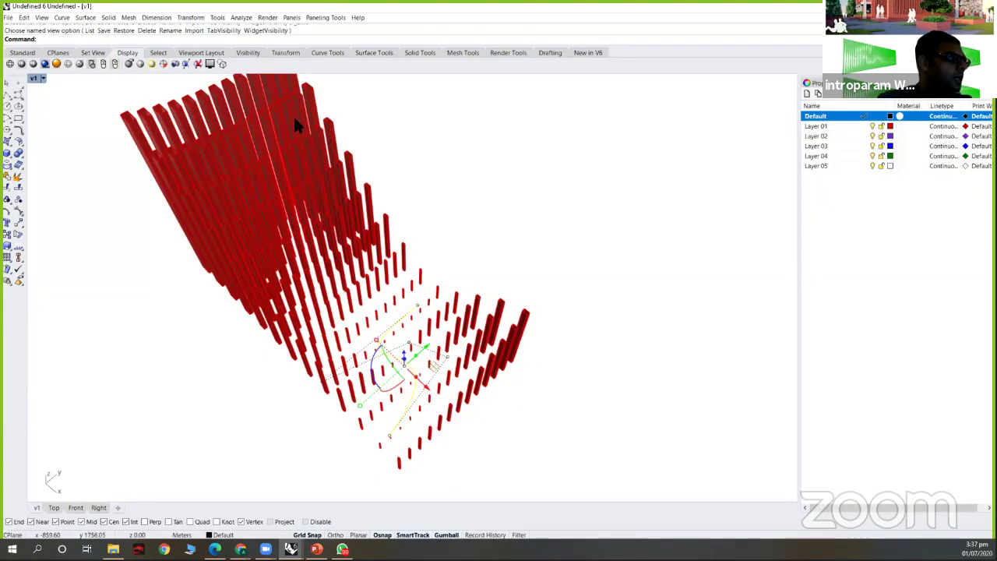
- Capture the view to file with ViewCaptureToFile, saving it in workshop Outputs as the JPEG "masterplan 2"
text(-ViewCaptureToClipboard)
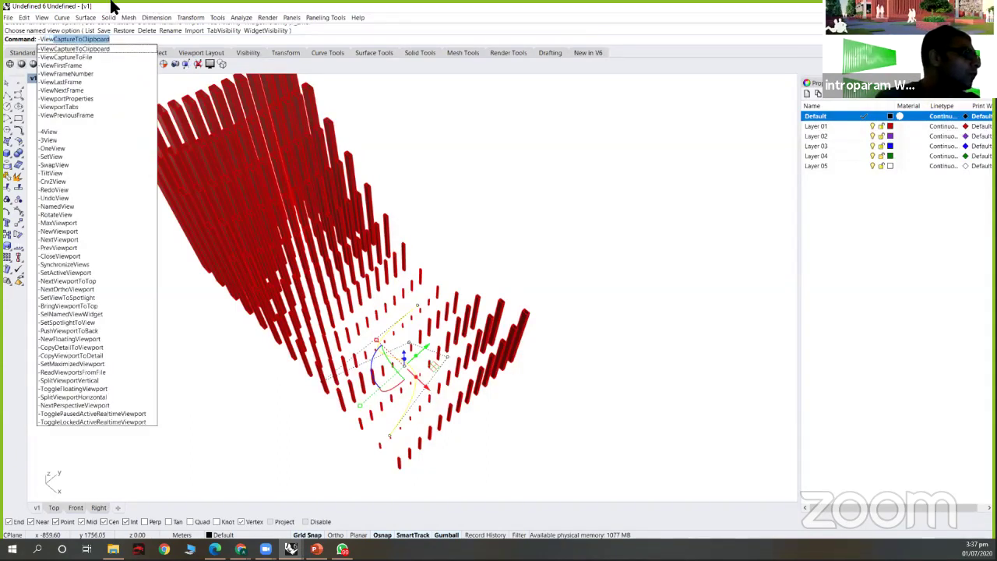
click(86, 58)
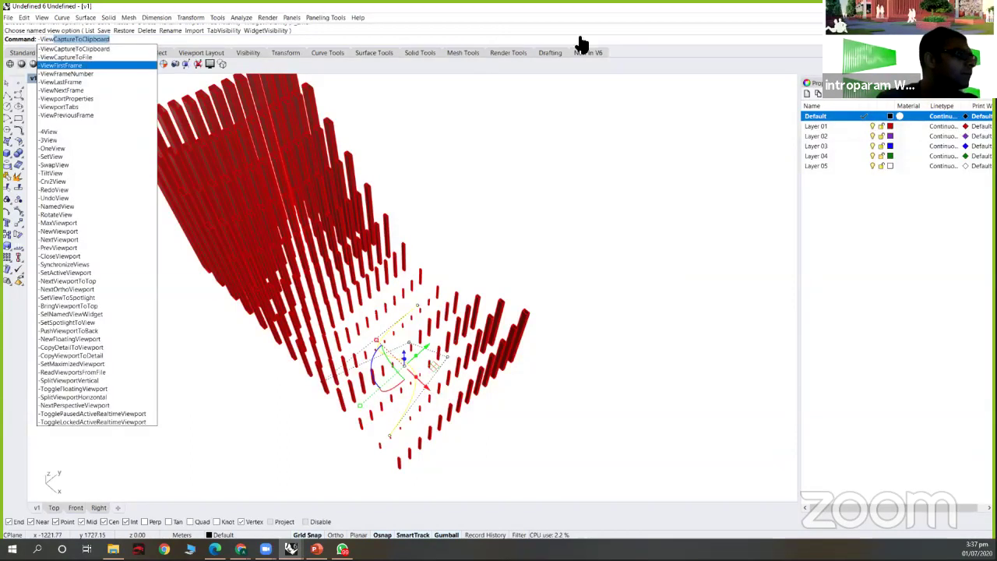
click(620, 39)
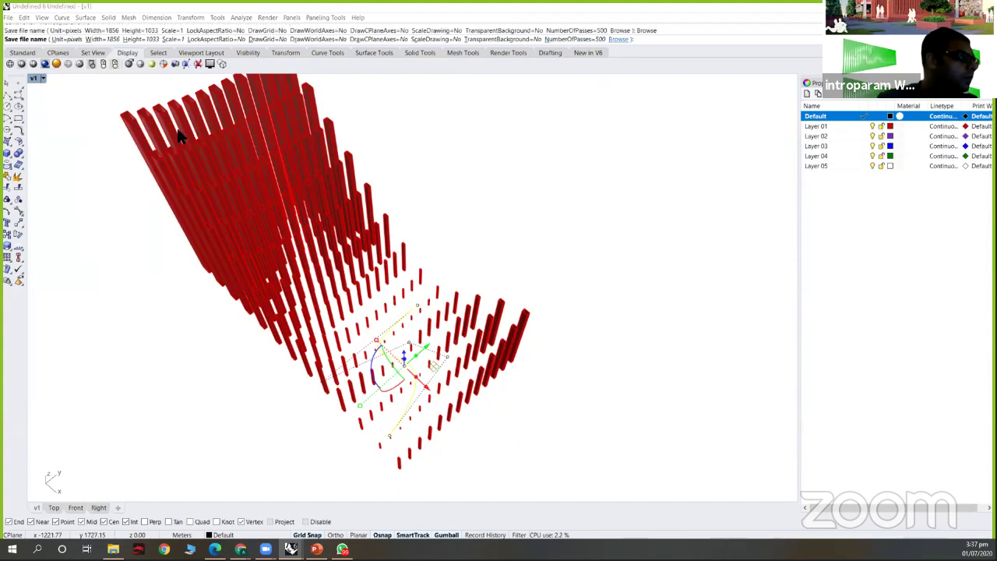
click(137, 335)
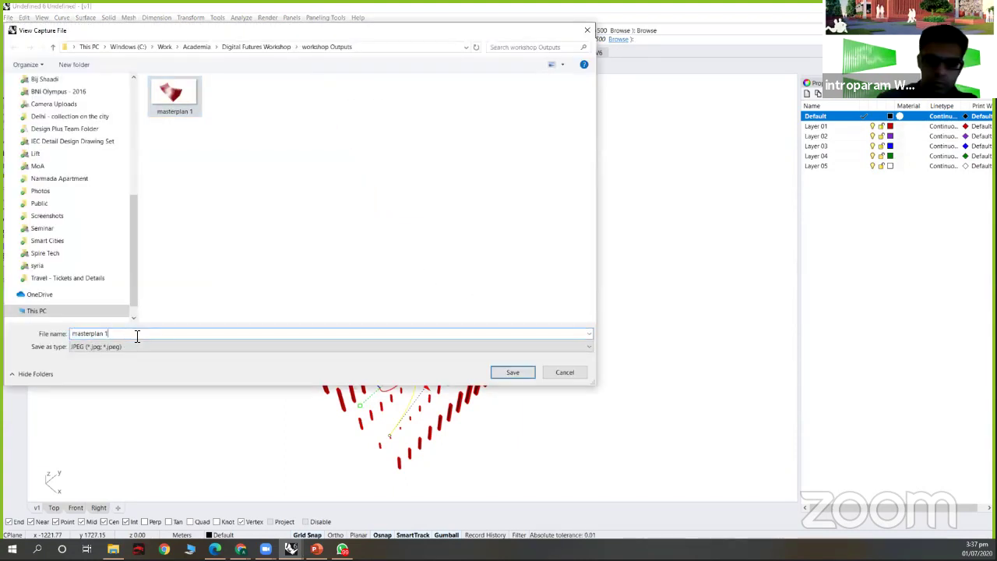
key(BackSpace)
text(2)
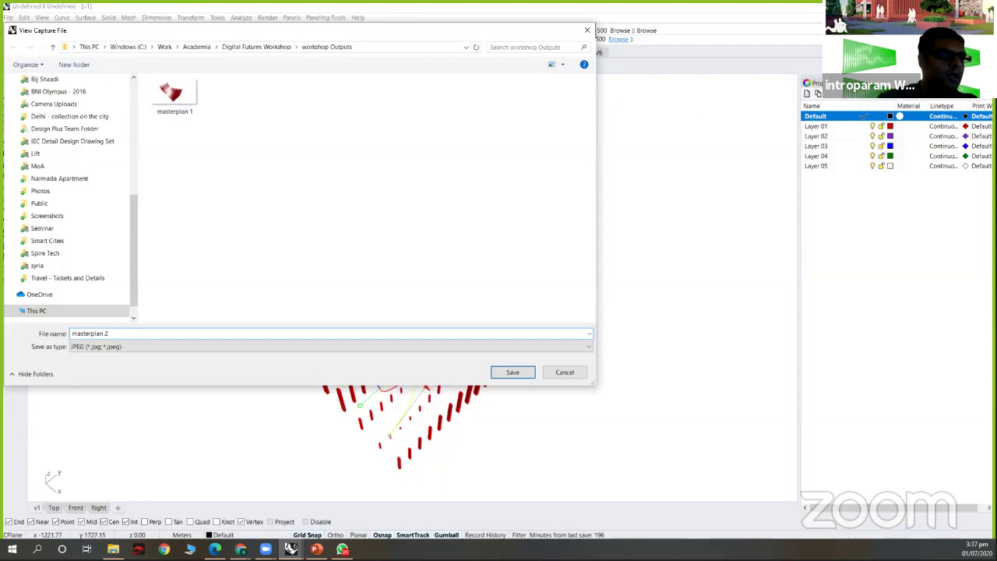
key(Return)
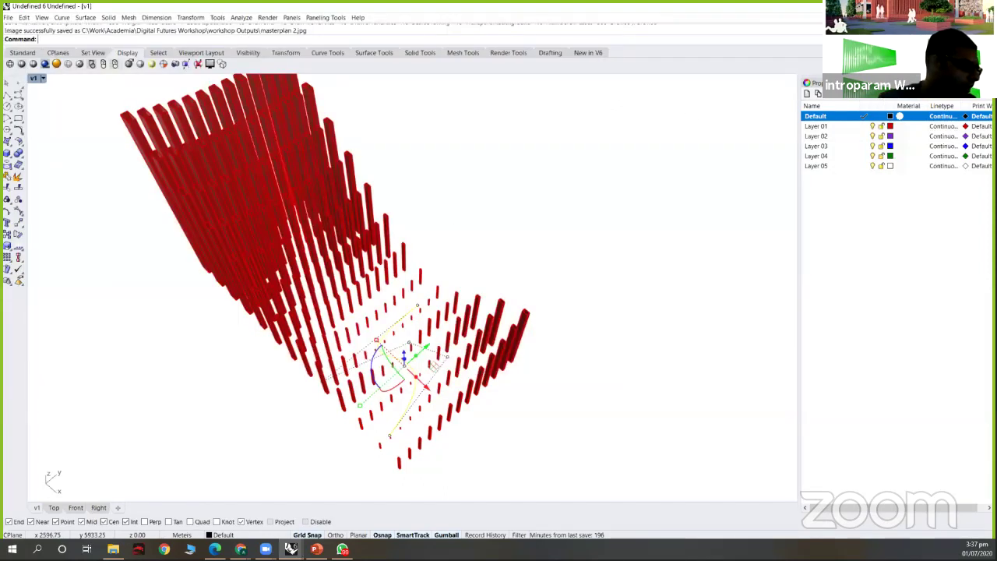
- Open the saved "masterplan 1" image from the workshop Outputs folder in Photos
click(317, 549)
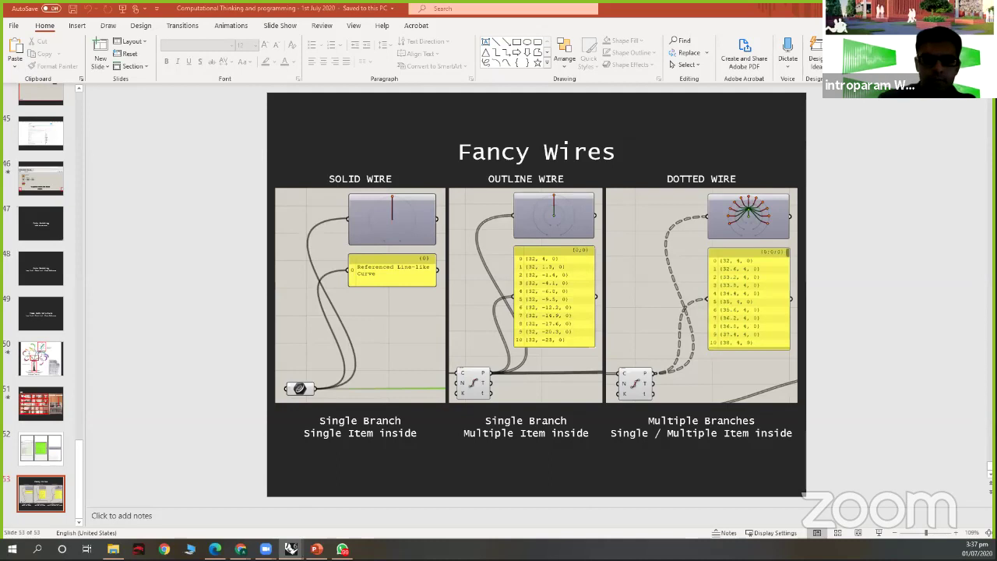
key(super+d)
key(super+e)
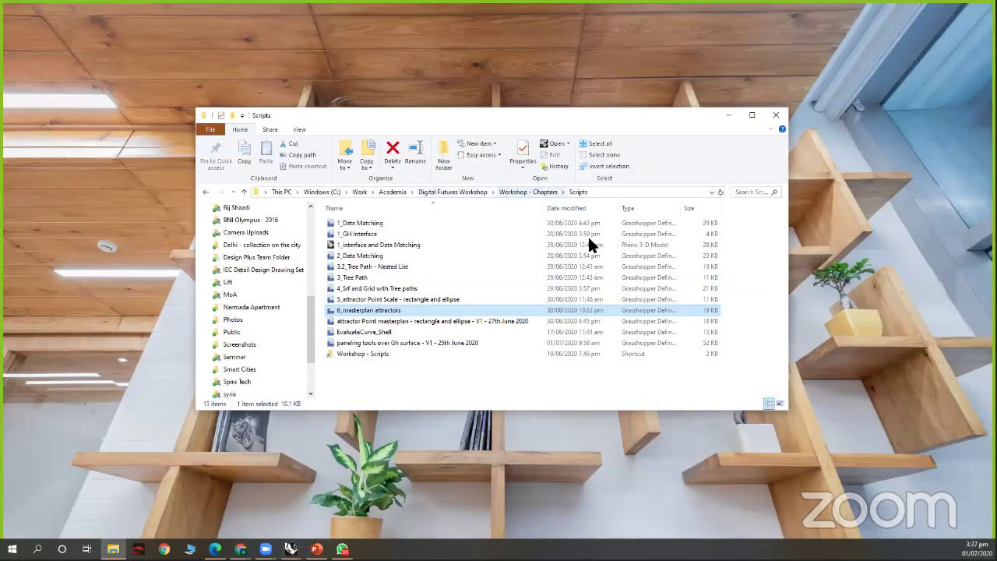
key(alt+Left)
double_click(429, 261)
double_click(365, 239)
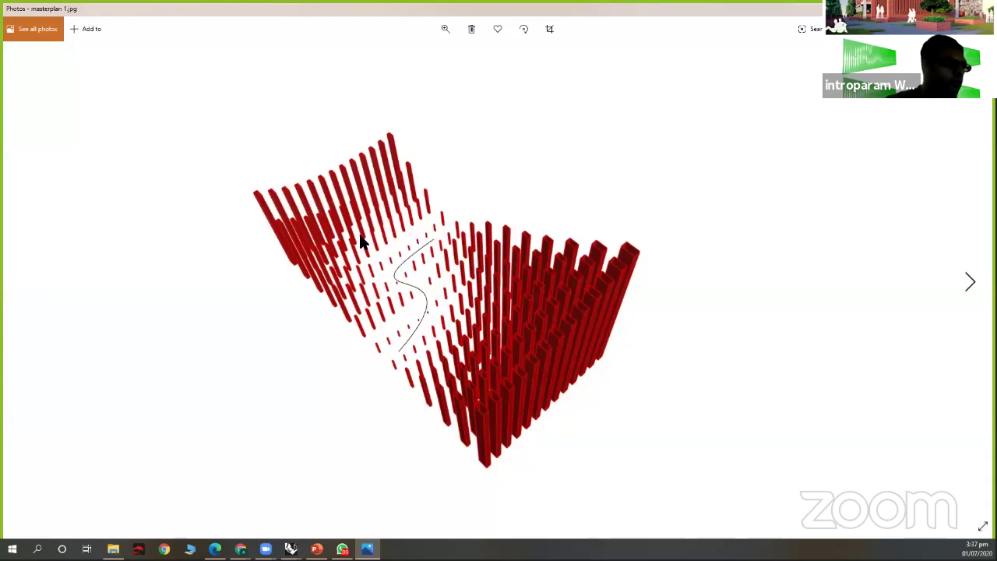
- Compare the "masterplan 1" and "masterplan 2" images by alternating between them, and close the viewer
key(Right)
key(Left)
key(Right)
key(Left)
key(Right)
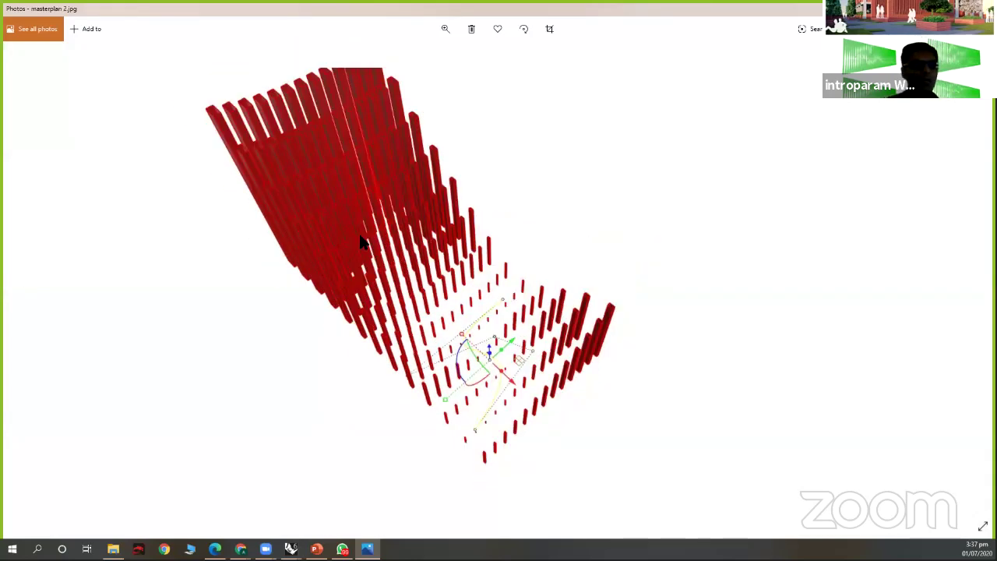
key(Left)
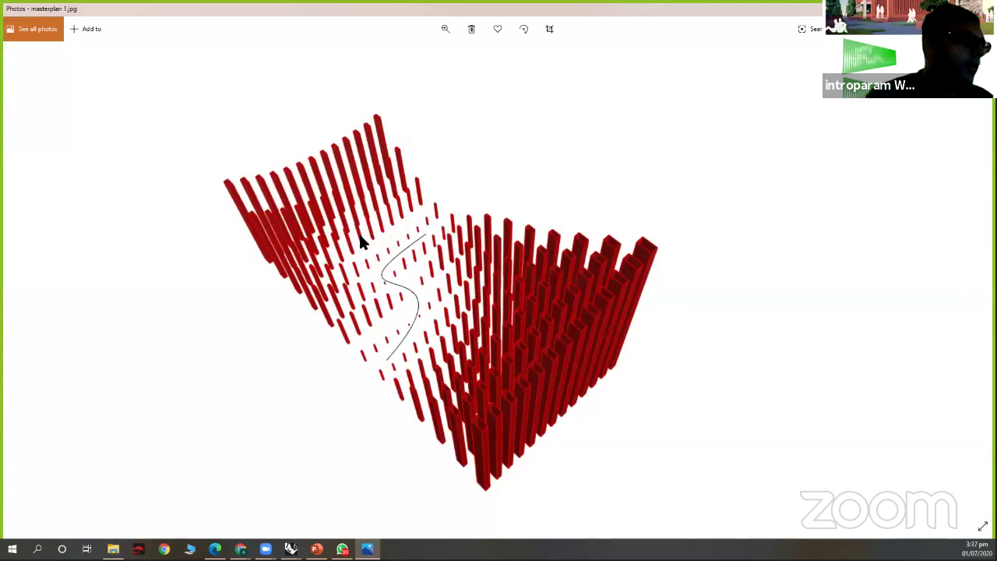
key(Right)
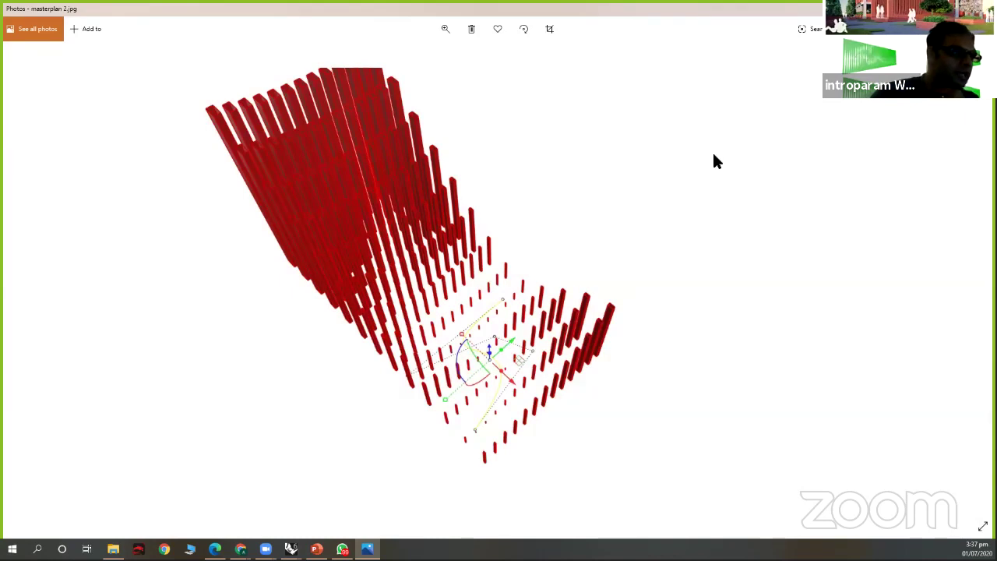
key(alt+F4)
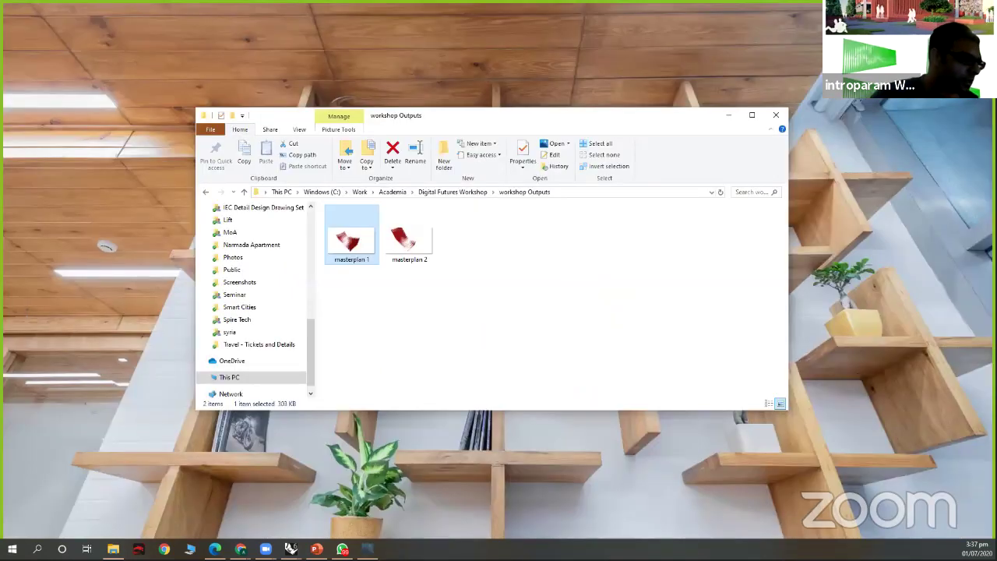
- Switch back to Rhino and move all the newly baked towers along the Y axis, away from the attractor curve
click(290, 548)
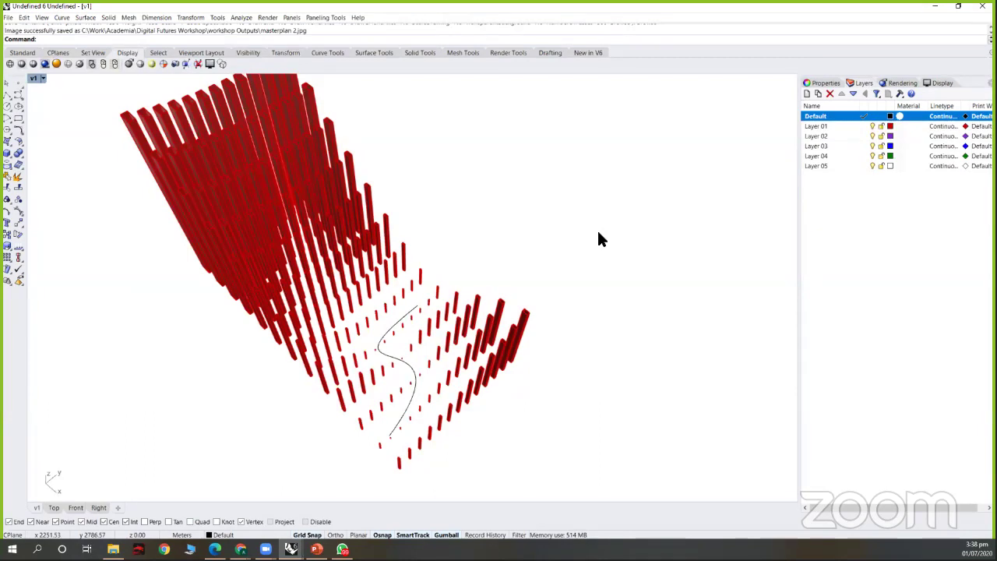
key(ctrl+a)
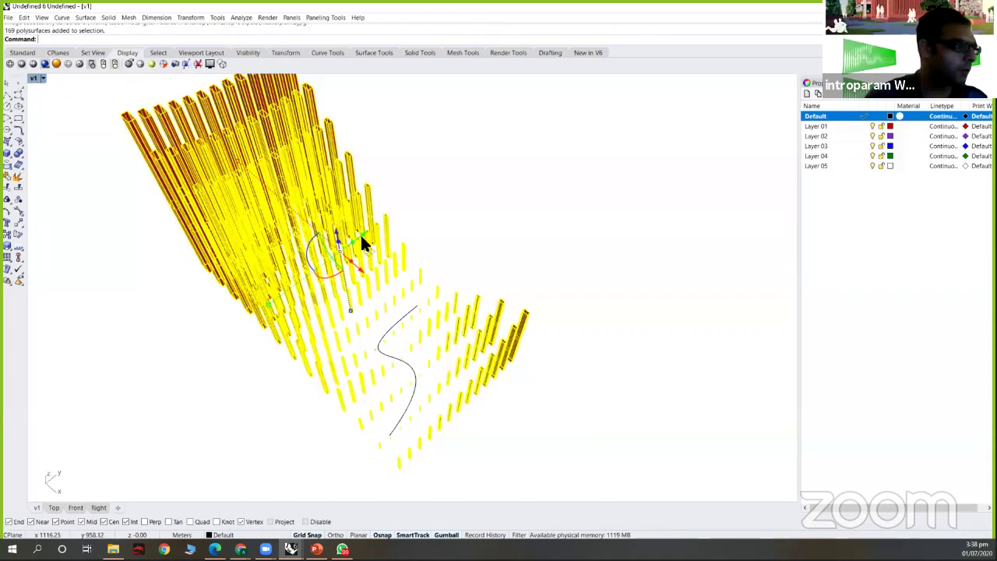
click(359, 236)
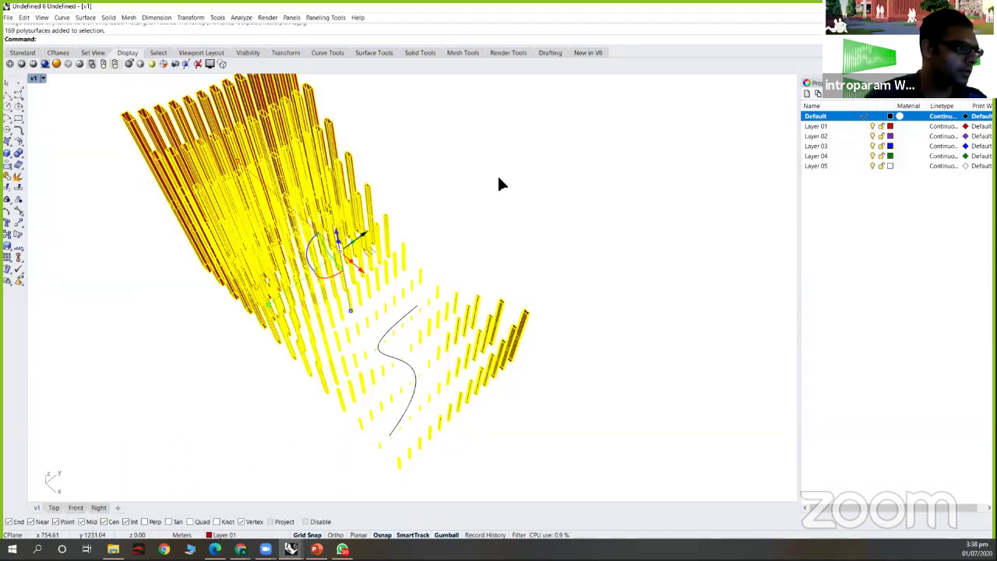
drag(525, 160, 335, 395)
- Reopen the Grasshopper definition to examine the components feeding the Extrude component, and minimize its window
text(Grasshopper)
key(Return)
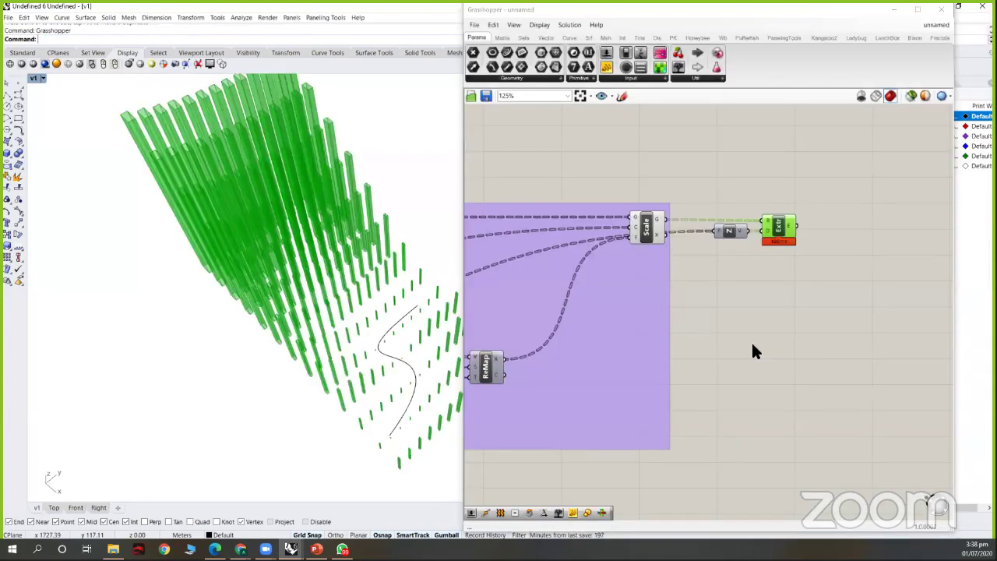
scroll(752, 351, down, 2)
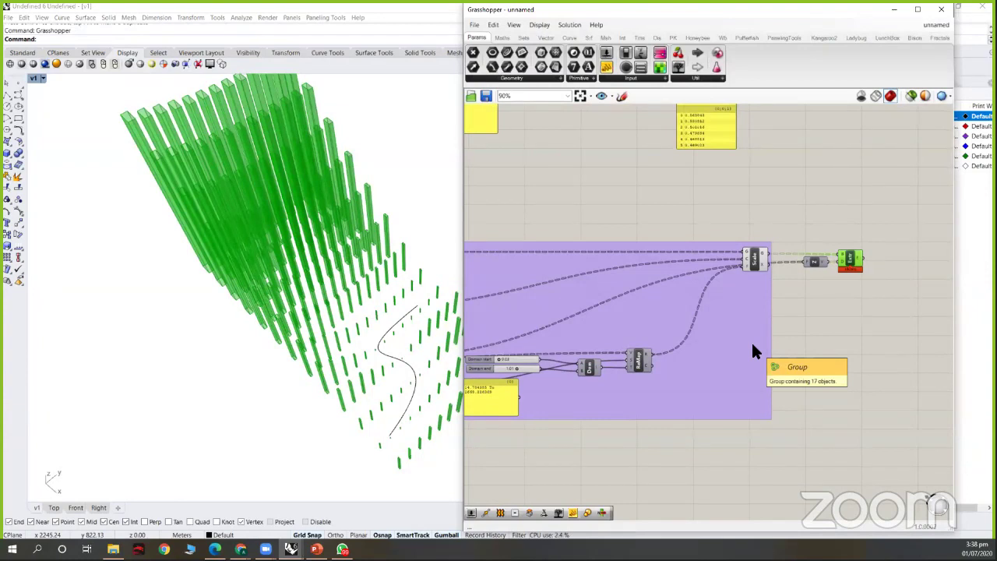
click(893, 10)
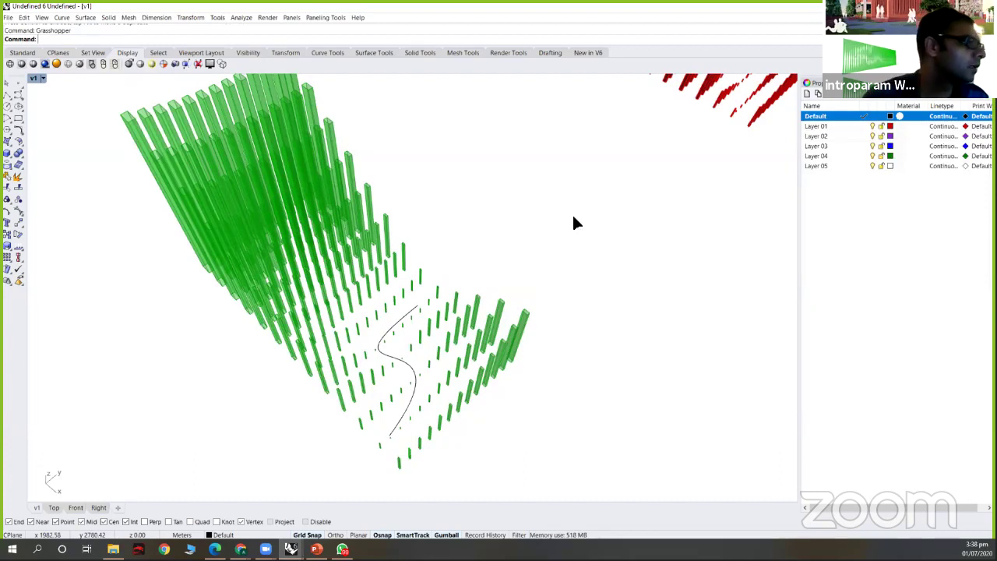
- Examine the view, output scale and margin settings in Print Setup for the v1 viewport, and close it
key(ctrl+p)
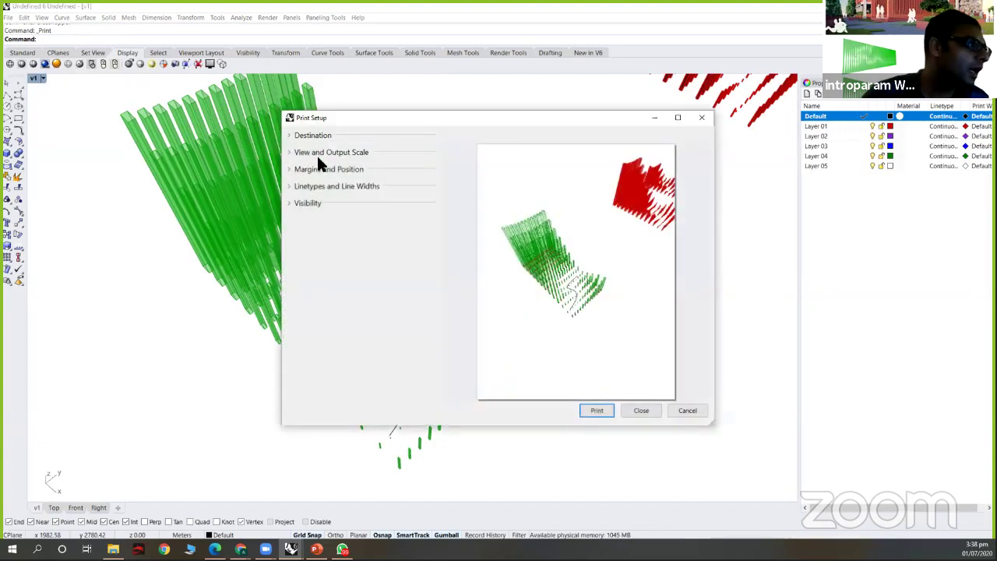
click(319, 154)
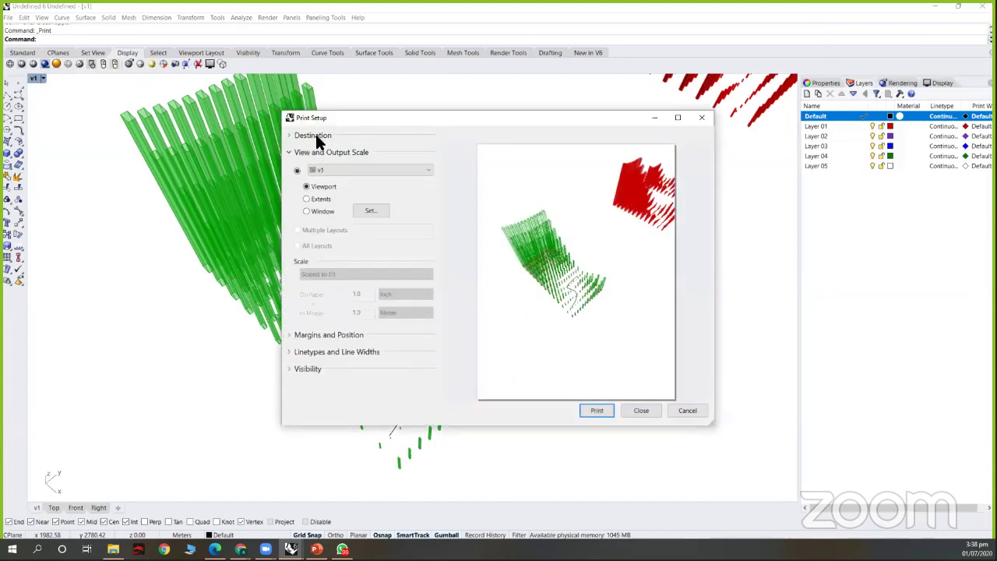
click(290, 336)
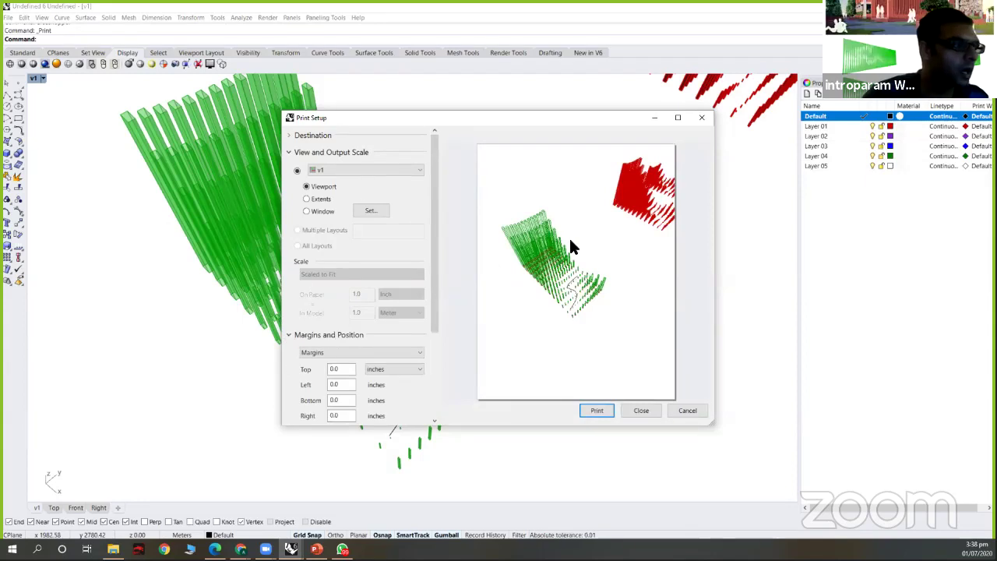
key(Escape)
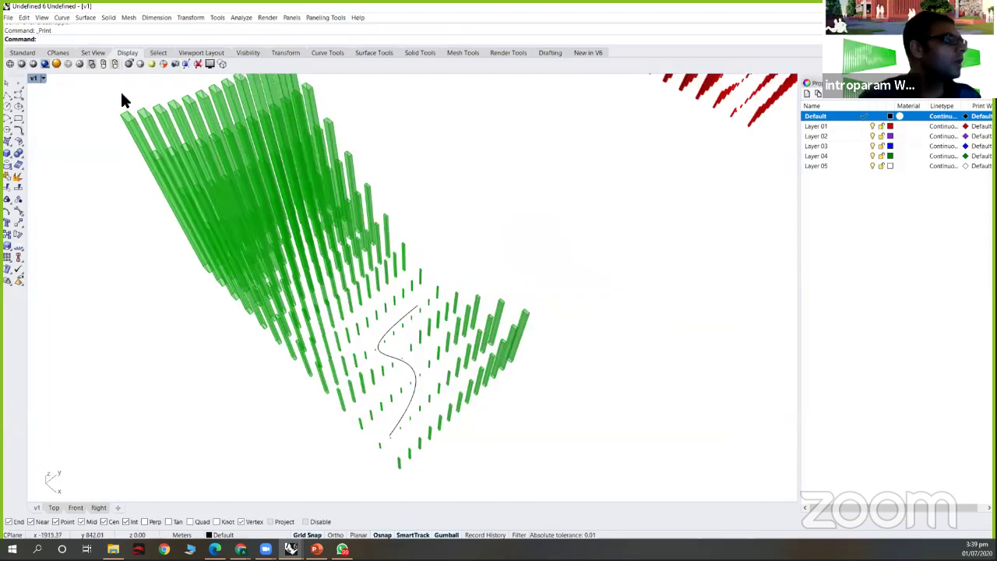
click(35, 79)
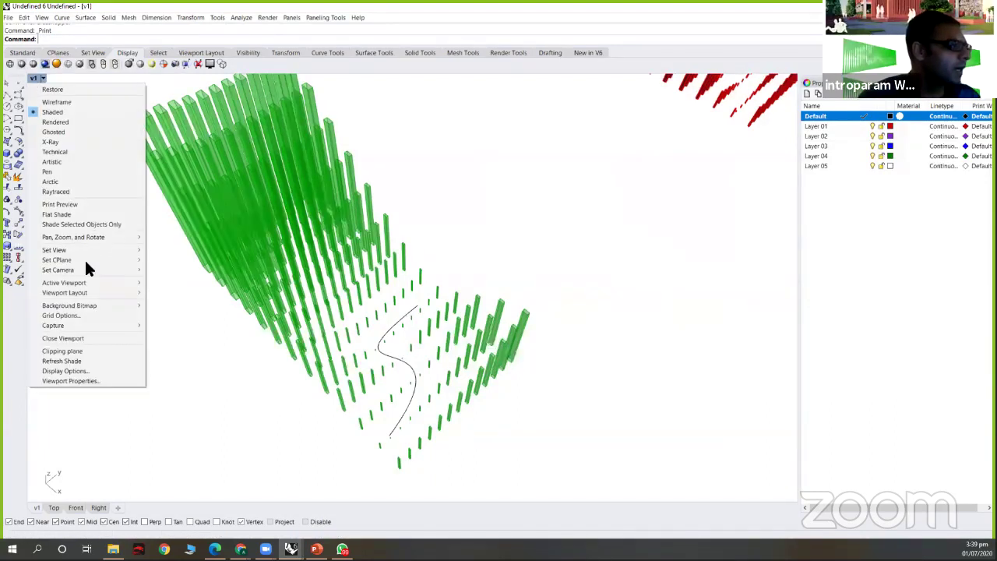
mouse_move(78, 249)
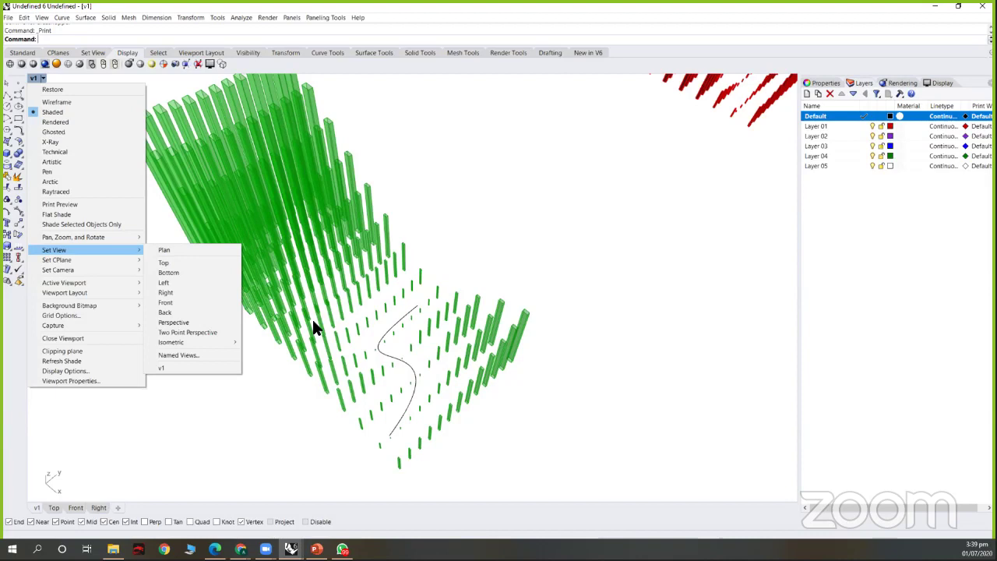
key(Escape)
key(Escape)
- Save a steep view showing the green preview and both red tower fields side by side as the named view v2
right_drag(434, 282, 550, 314)
scroll(540, 273, down, 5)
scroll(539, 327, up, 4)
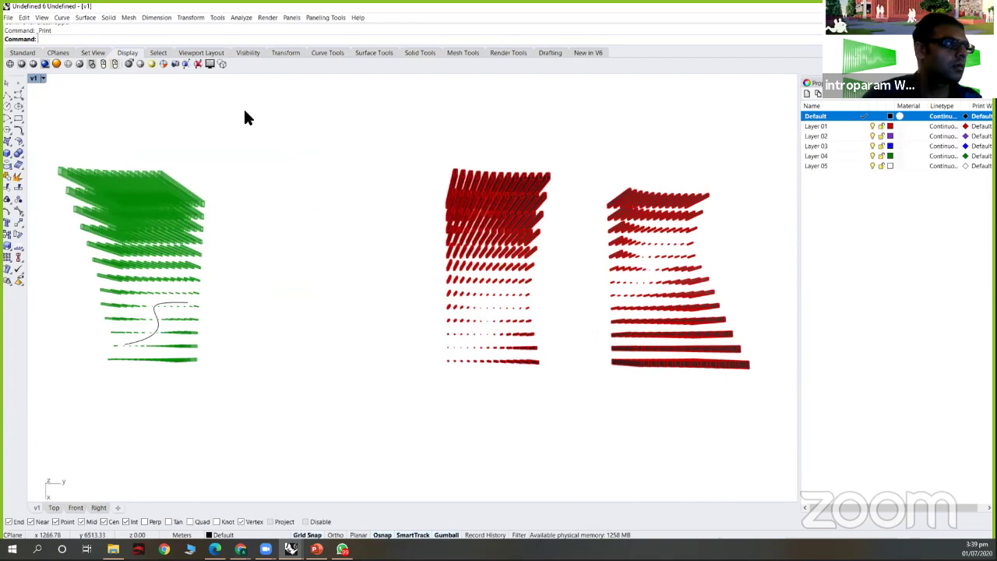
click(33, 79)
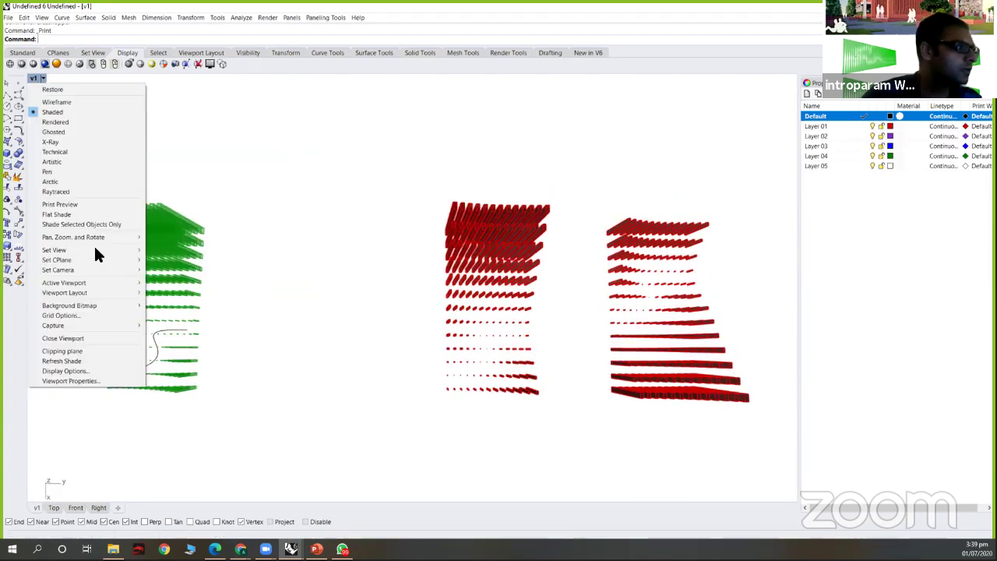
click(187, 355)
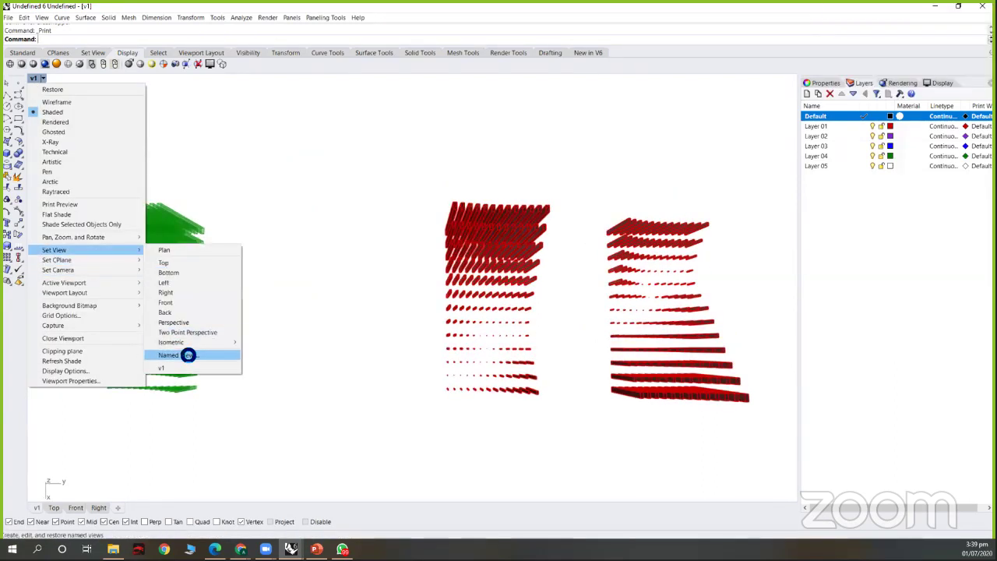
click(507, 114)
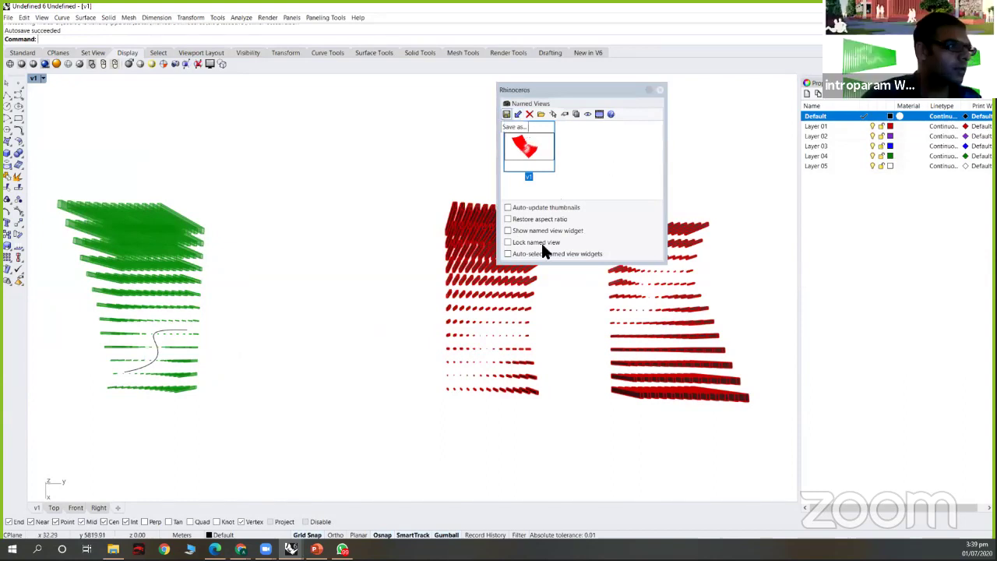
text(v2)
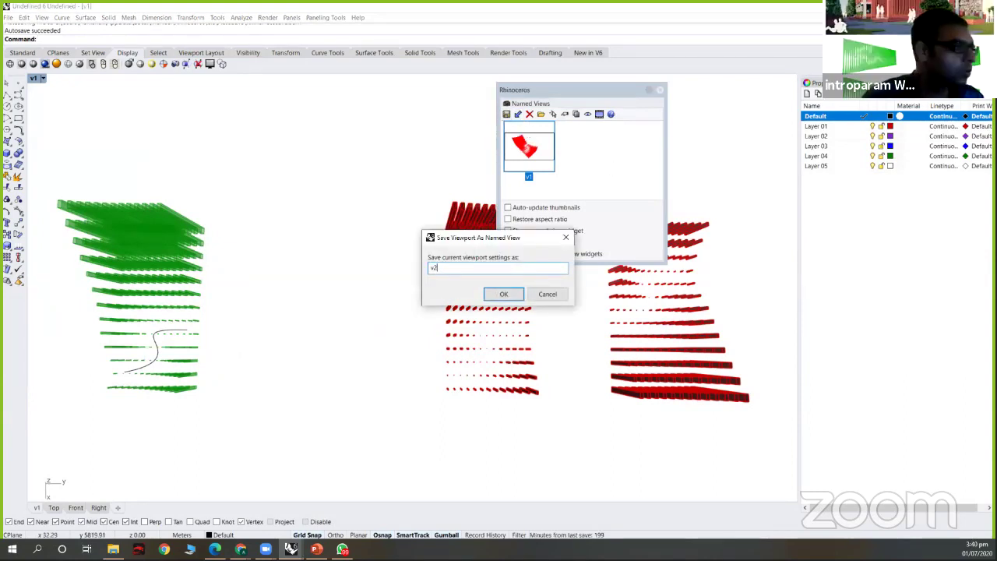
key(Return)
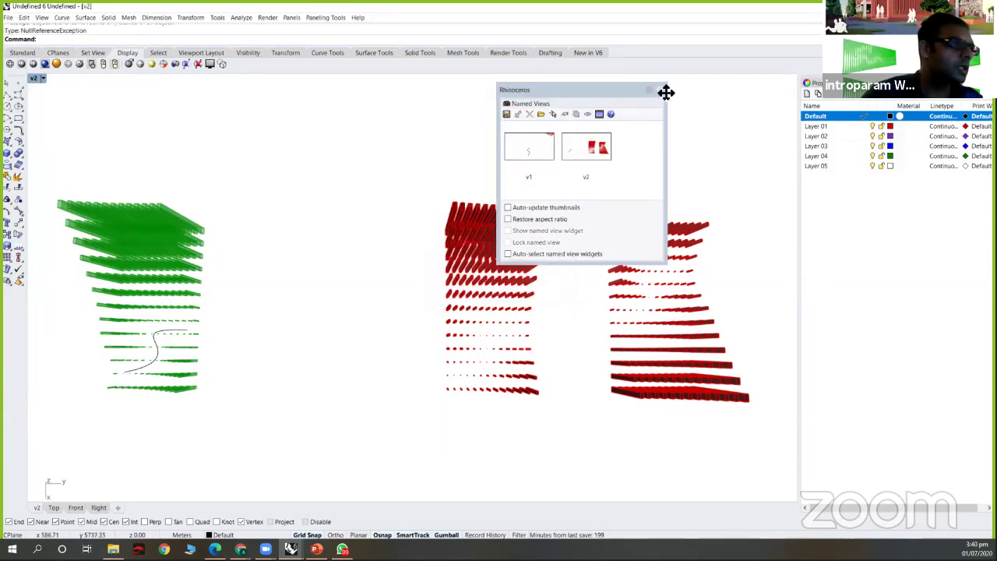
click(661, 91)
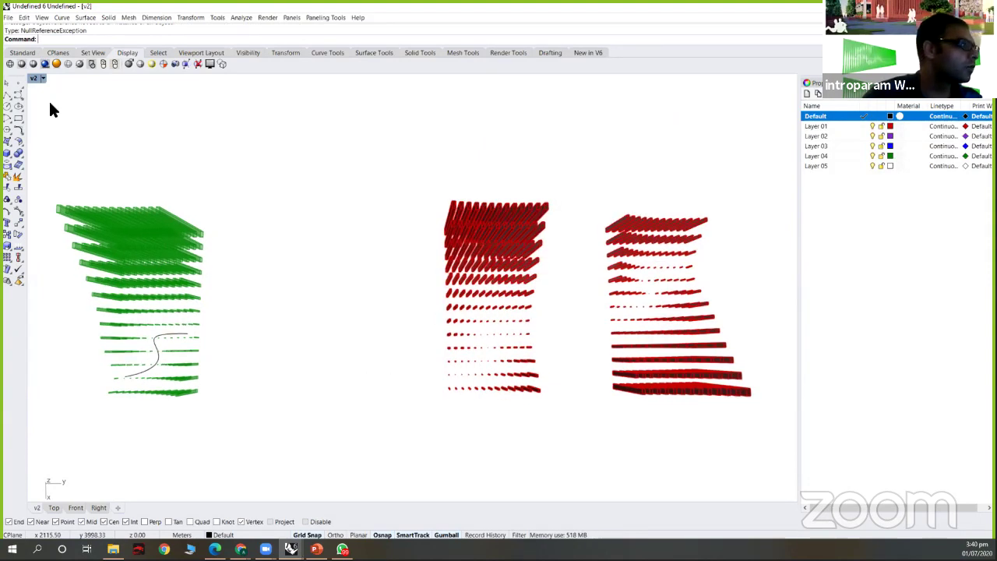
- Orbit away from the saved camera position and restore the named view v2
right_drag(49, 104, 36, 78)
right_drag(83, 240, 77, 255)
right_click(78, 255)
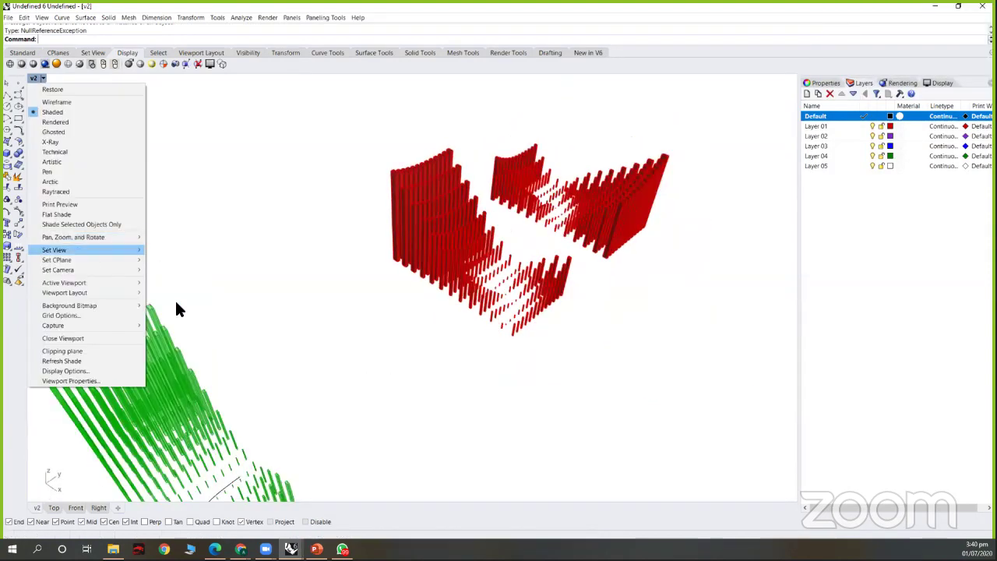
mouse_move(116, 251)
click(234, 378)
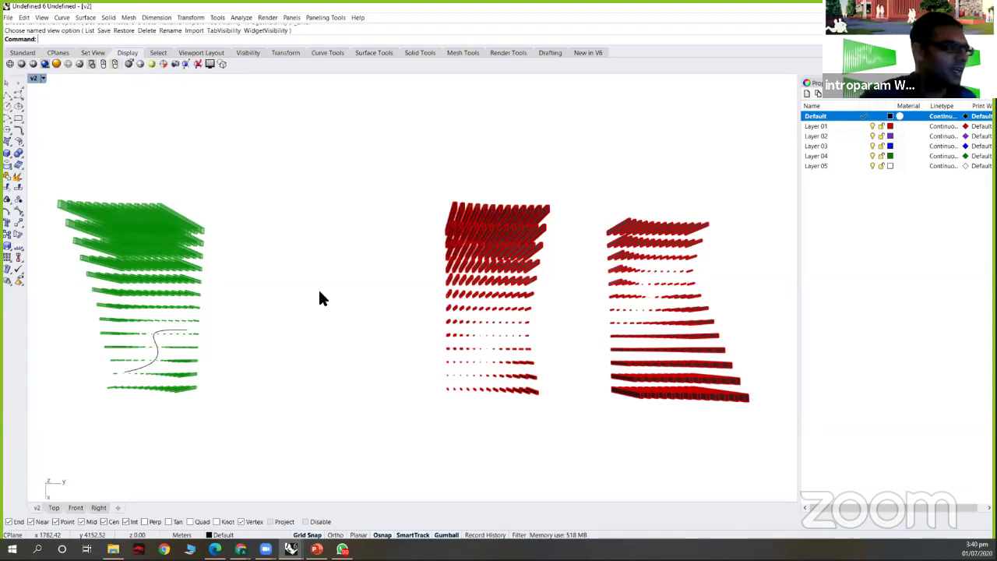
- Examine the green tower preview and the baked red tower fields from an angled perspective
right_drag(239, 358, 332, 121)
scroll(589, 309, up, 4)
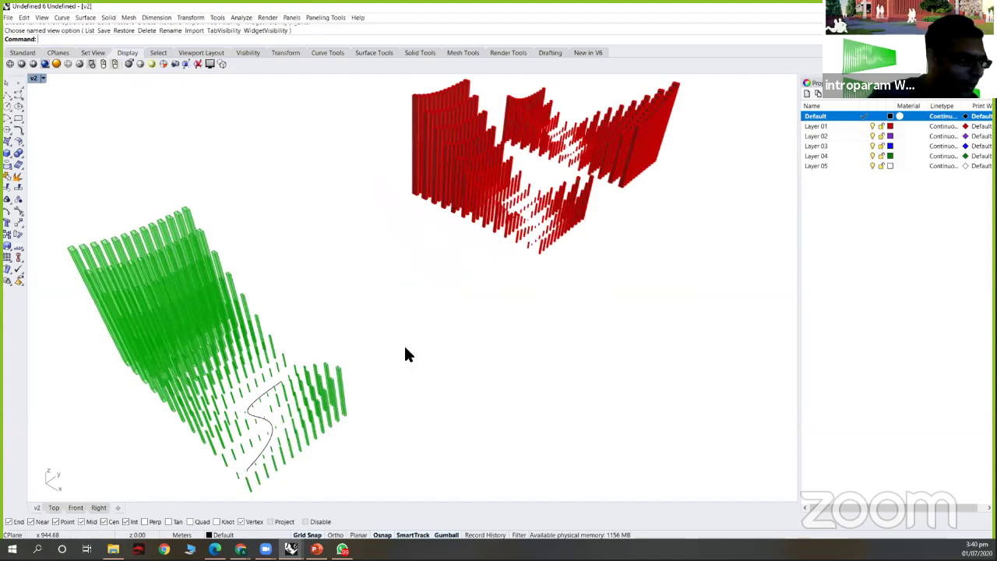
scroll(450, 329, down, 5)
scroll(450, 329, up, 4)
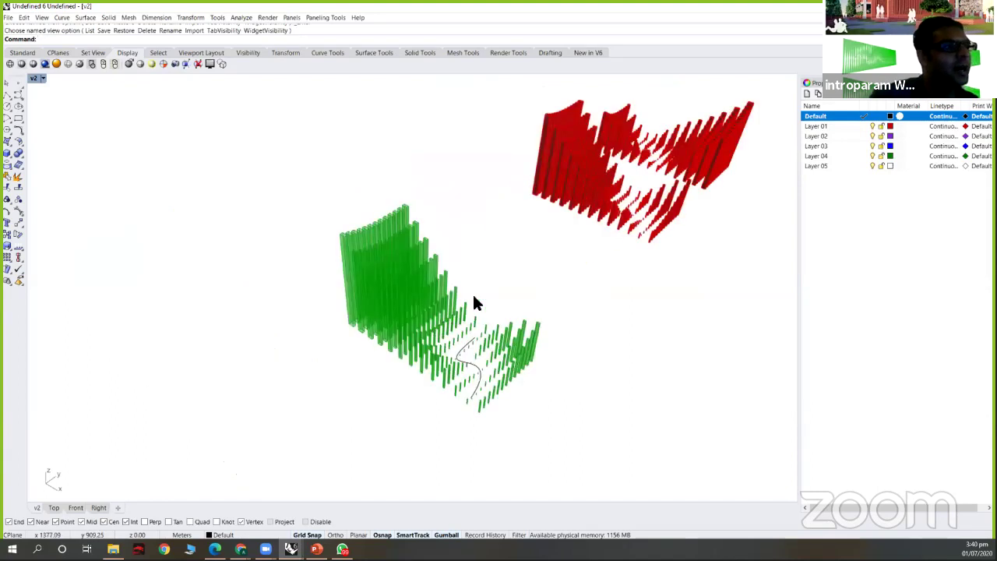
scroll(452, 328, up, 3)
scroll(475, 294, up, 1)
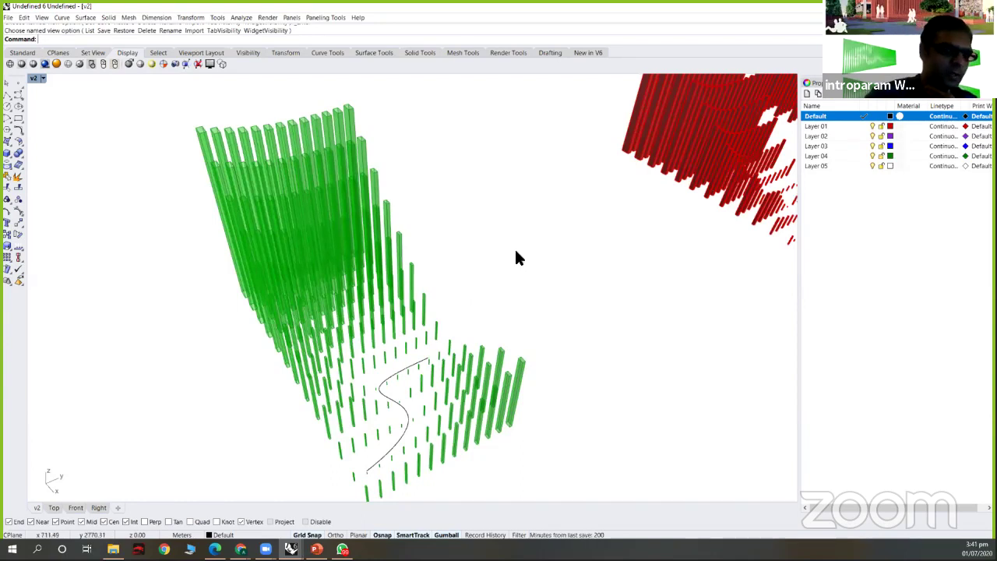
scroll(514, 247, down, 2)
right_drag(514, 241, 516, 268)
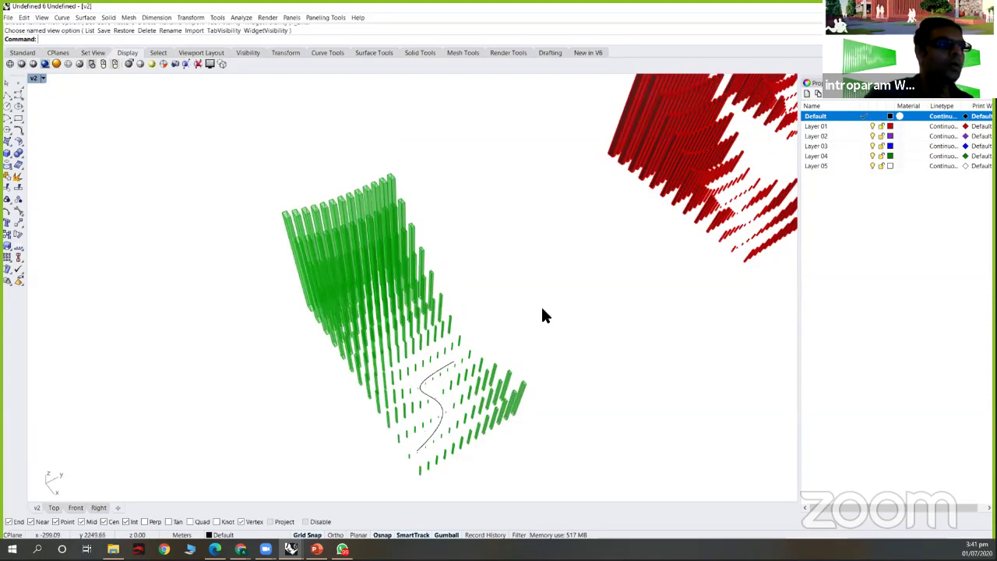
right_drag(541, 314, 525, 287)
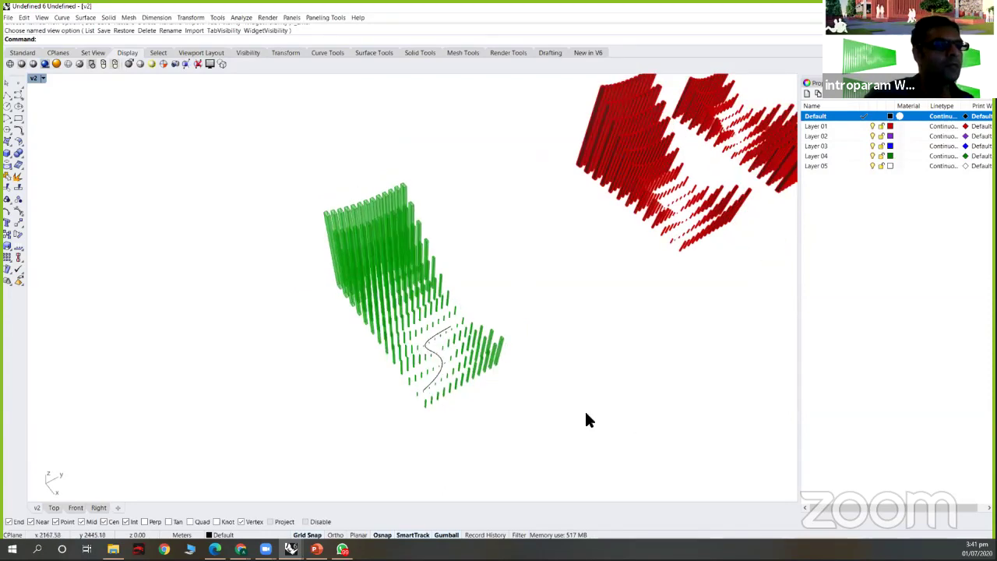
scroll(589, 421, up, 3)
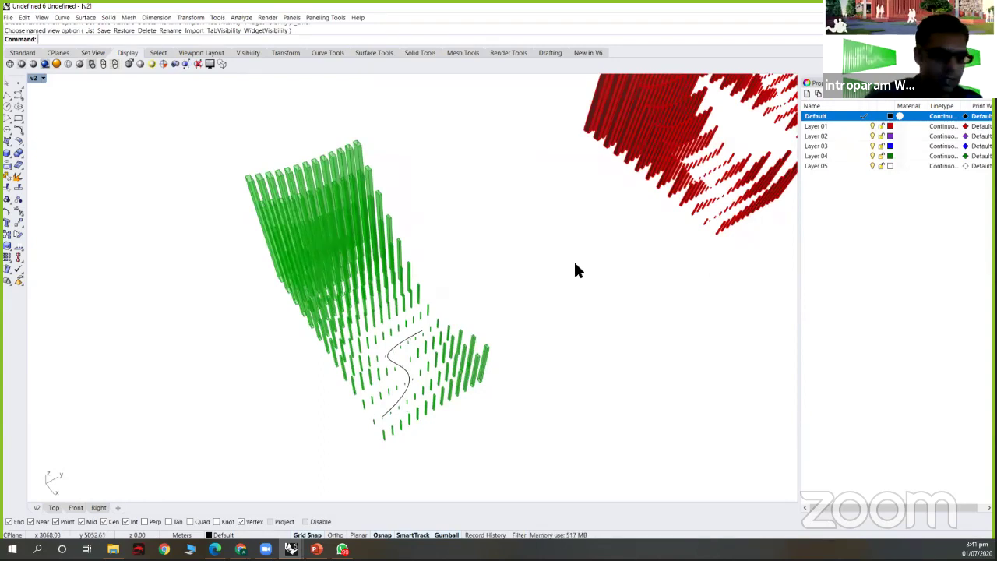
- Reopen the Grasshopper definition beside the angled view of the green tower preview
text(Grasshopper)
key(Return)
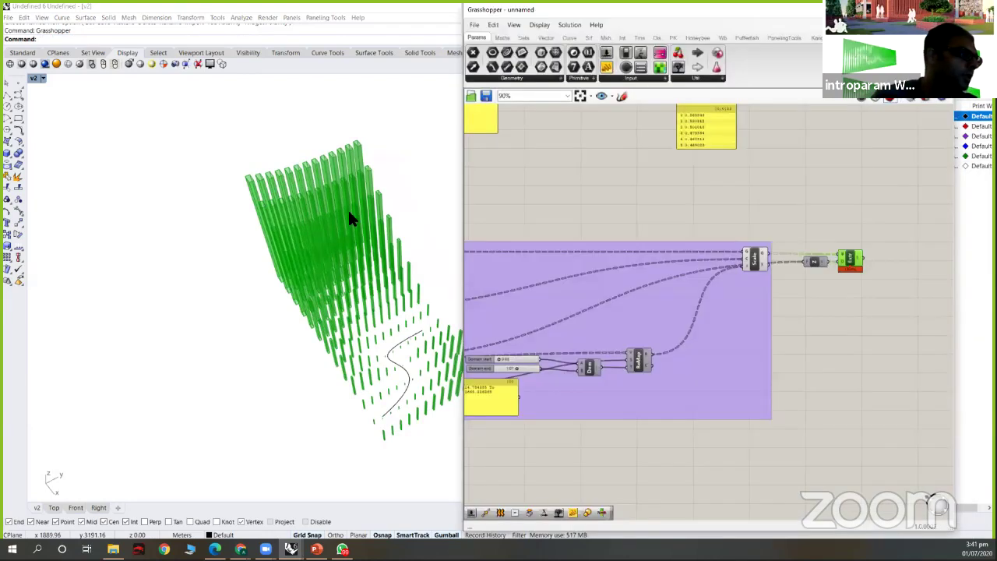
- Move the Extrude and Unit Z components apart on the canvas so their separate input wires can be traced
right_drag(347, 208, 359, 275)
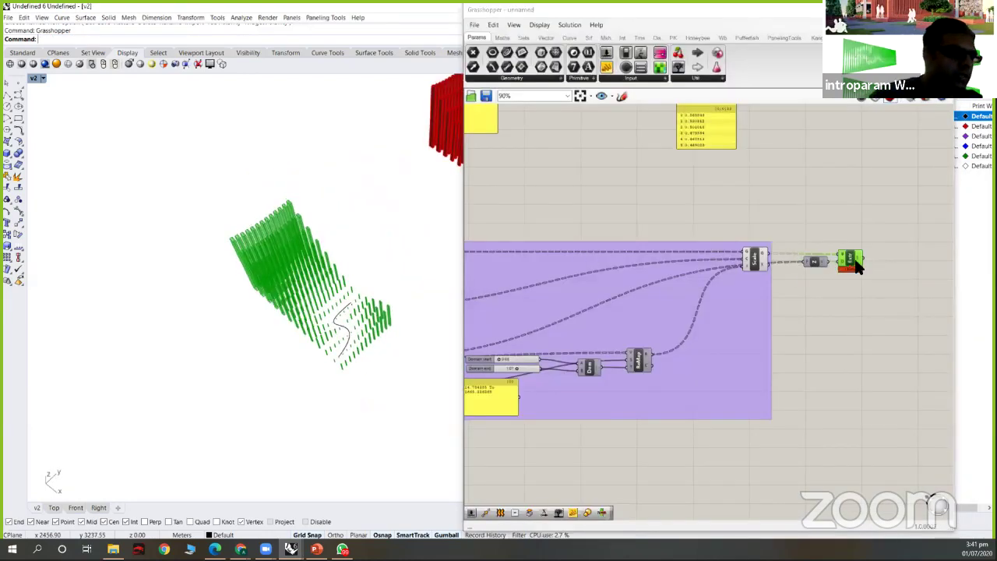
scroll(849, 265, up, 5)
scroll(857, 234, down, 3)
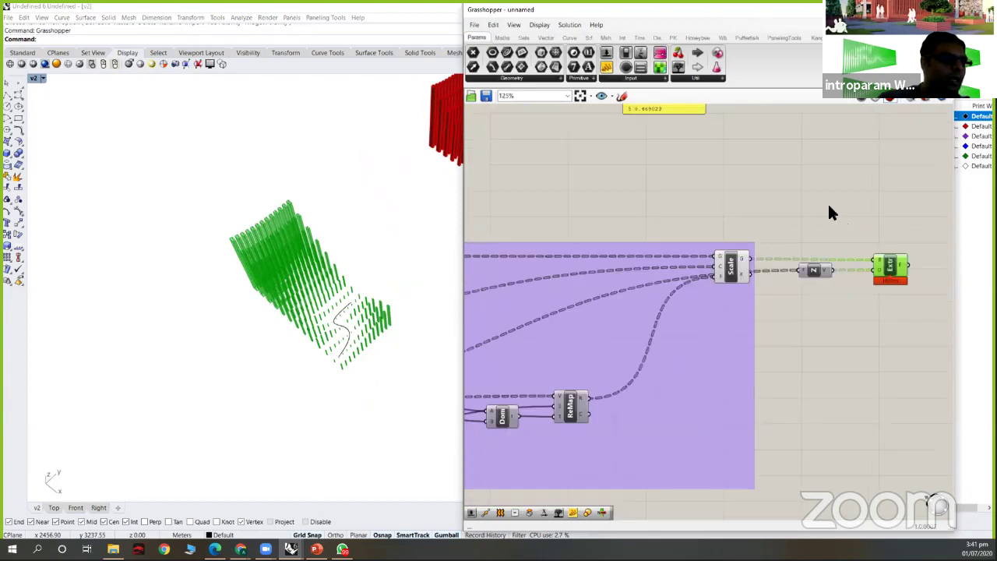
drag(852, 200, 931, 200)
drag(776, 206, 838, 333)
drag(822, 332, 553, 333)
drag(931, 199, 929, 226)
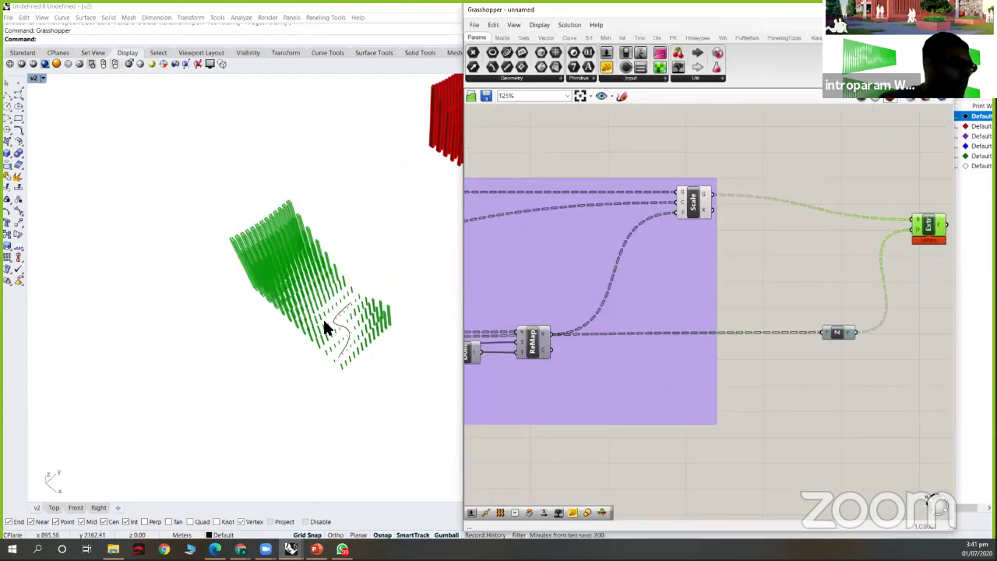
- Show the attractor curve's control points and reposition them so the curve stretches diagonally across the whole tower field
scroll(366, 312, up, 4)
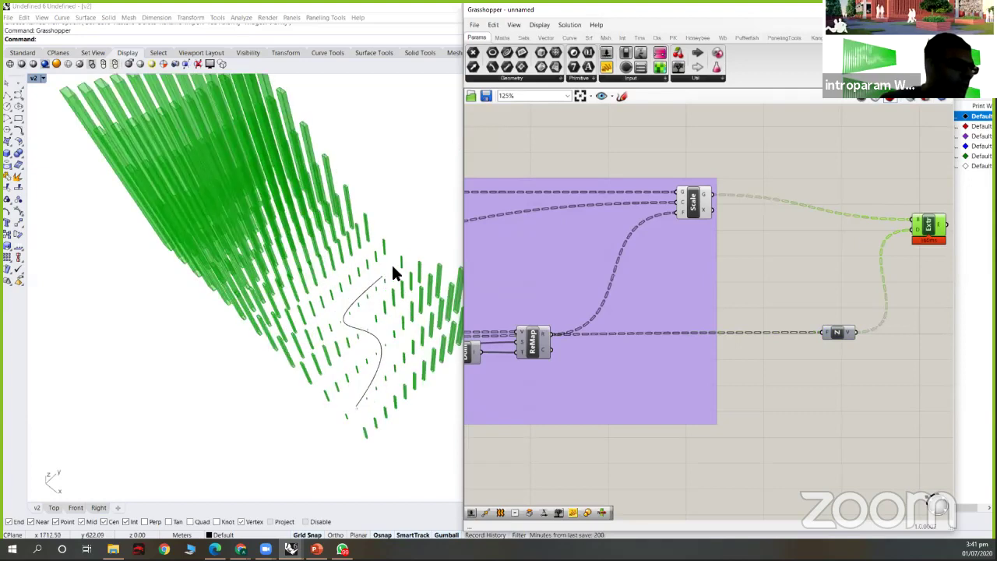
click(383, 277)
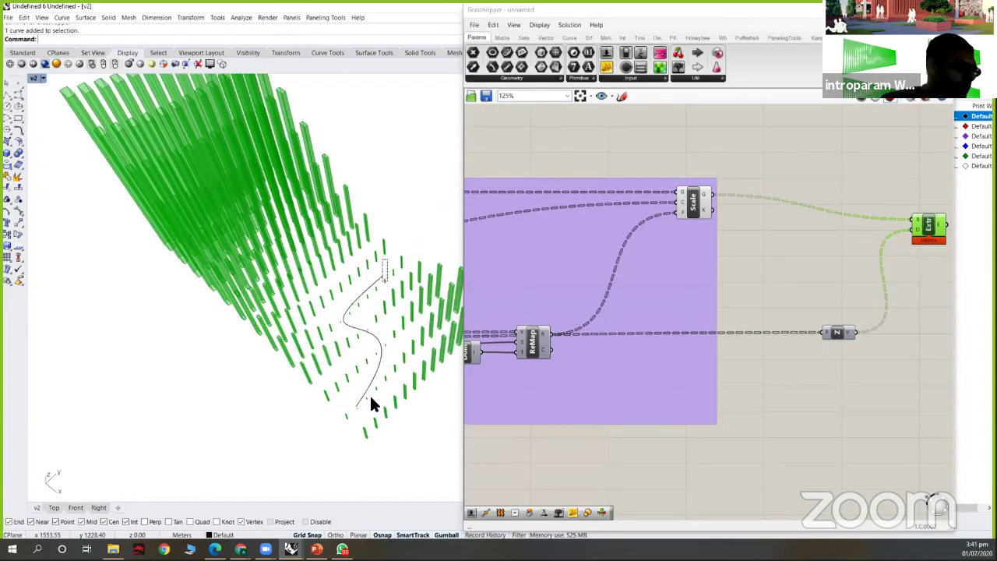
key(F10)
click(347, 408)
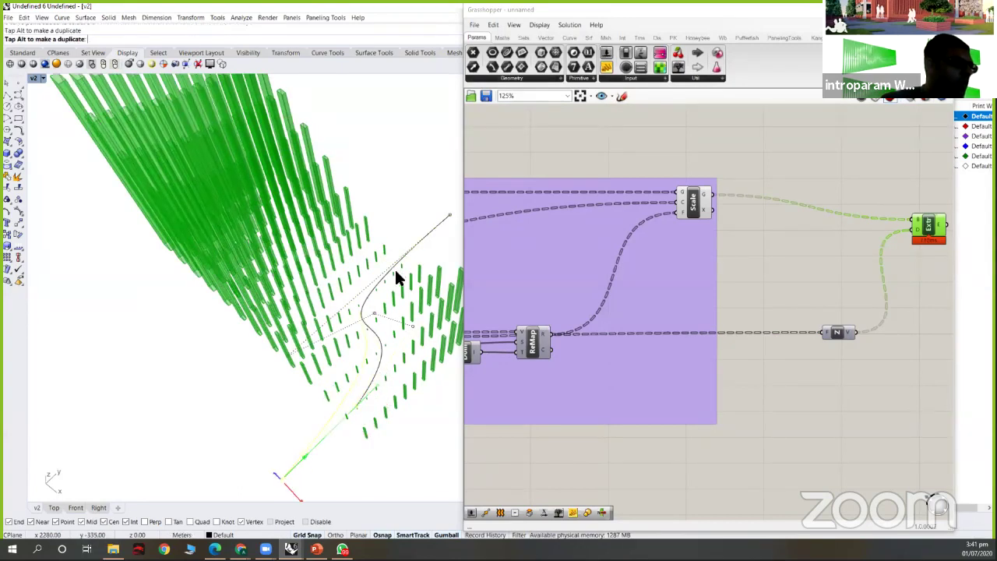
scroll(385, 287, down, 3)
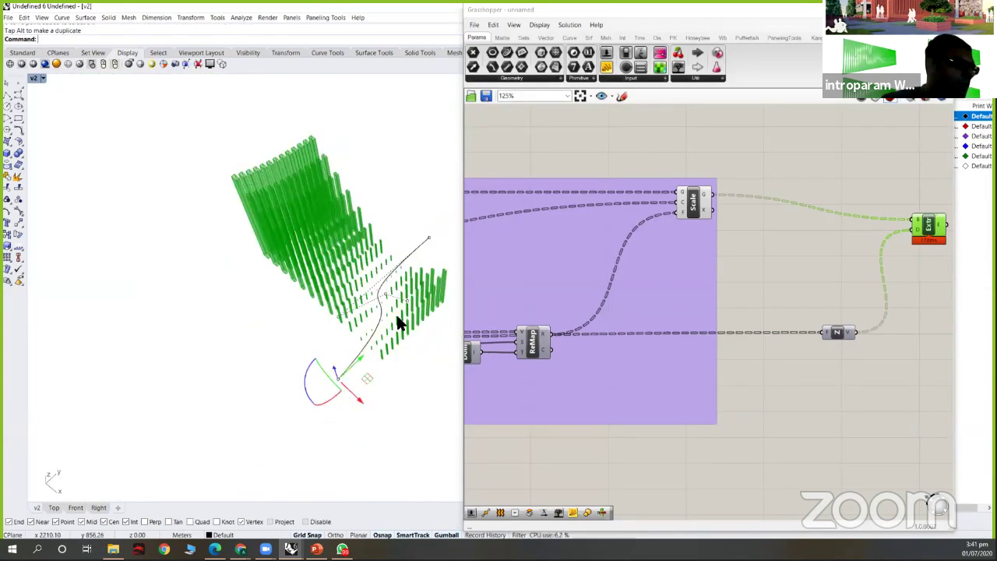
drag(404, 320, 374, 272)
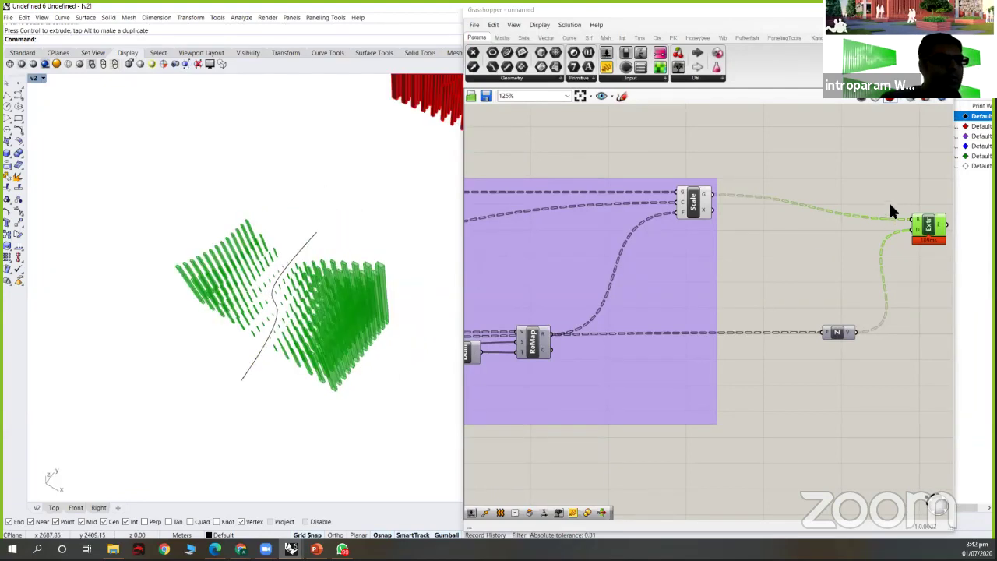
- Move the Unit Z component back up beside the Extrude component, just below the wire from Scale
scroll(877, 205, up, 2)
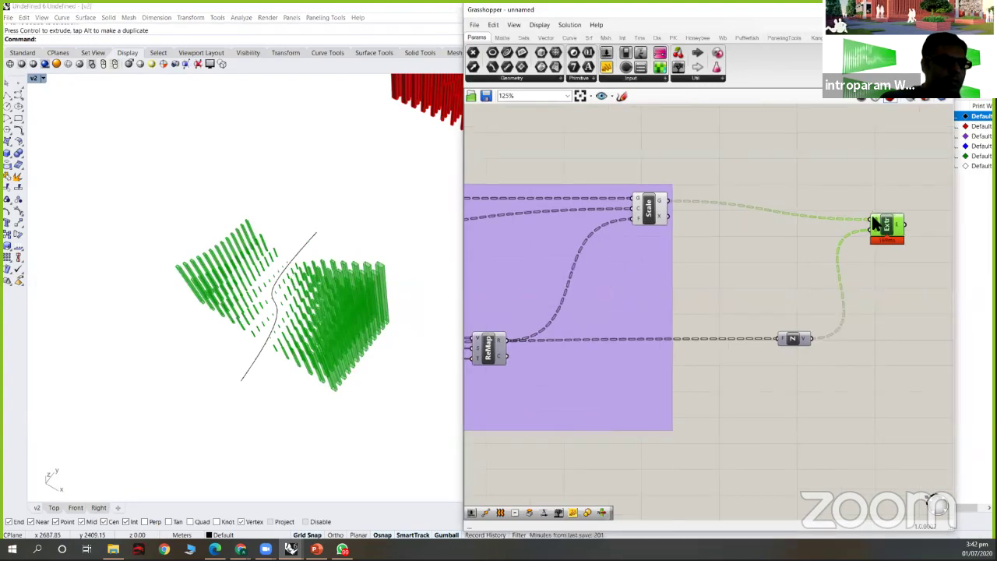
scroll(879, 222, up, 2)
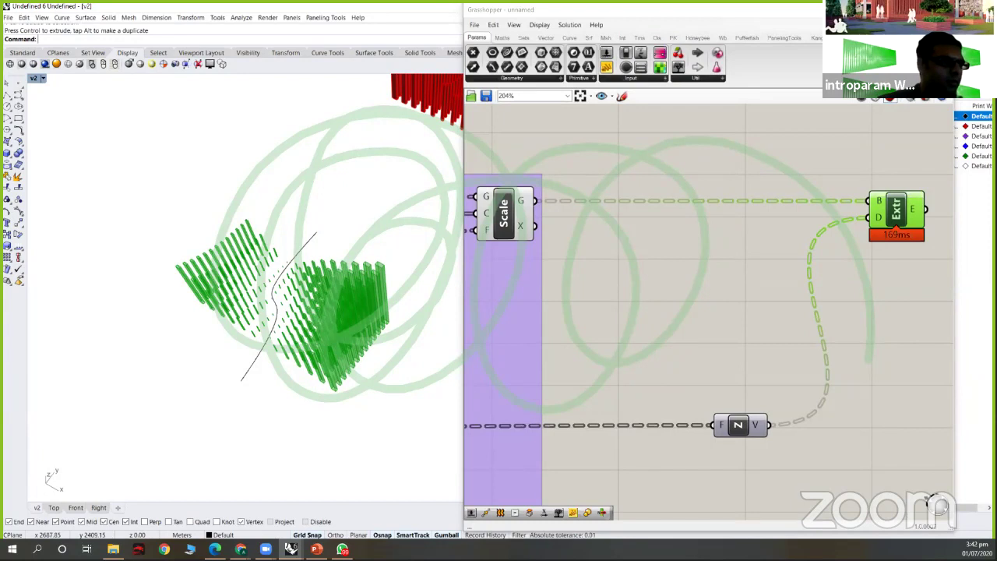
right_drag(655, 213, 666, 216)
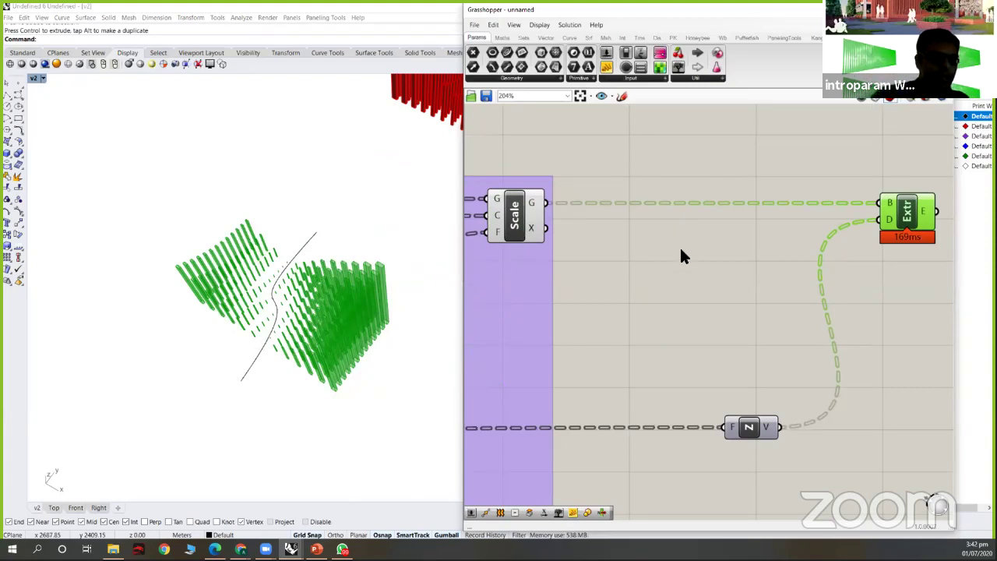
scroll(681, 256, down, 3)
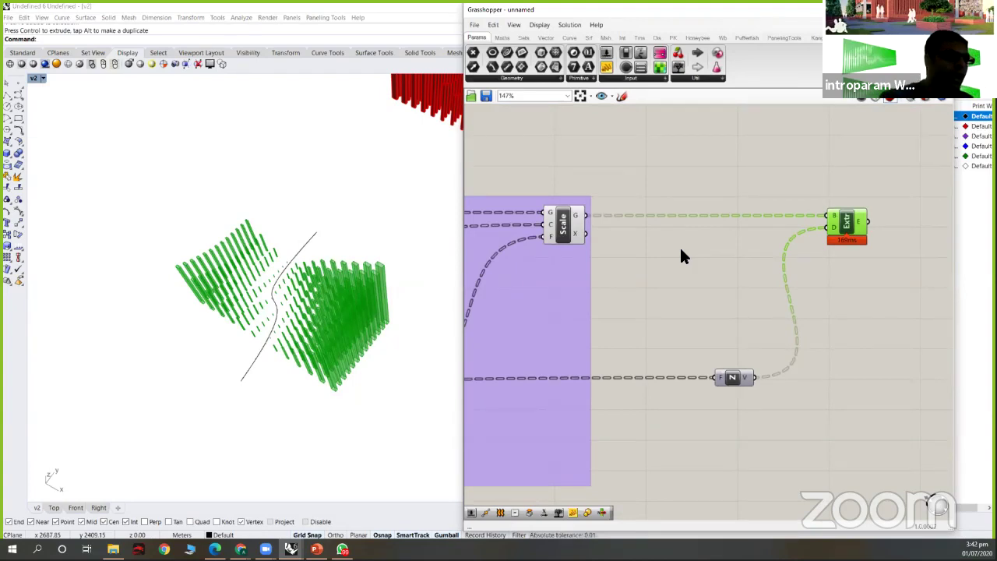
drag(739, 380, 733, 389)
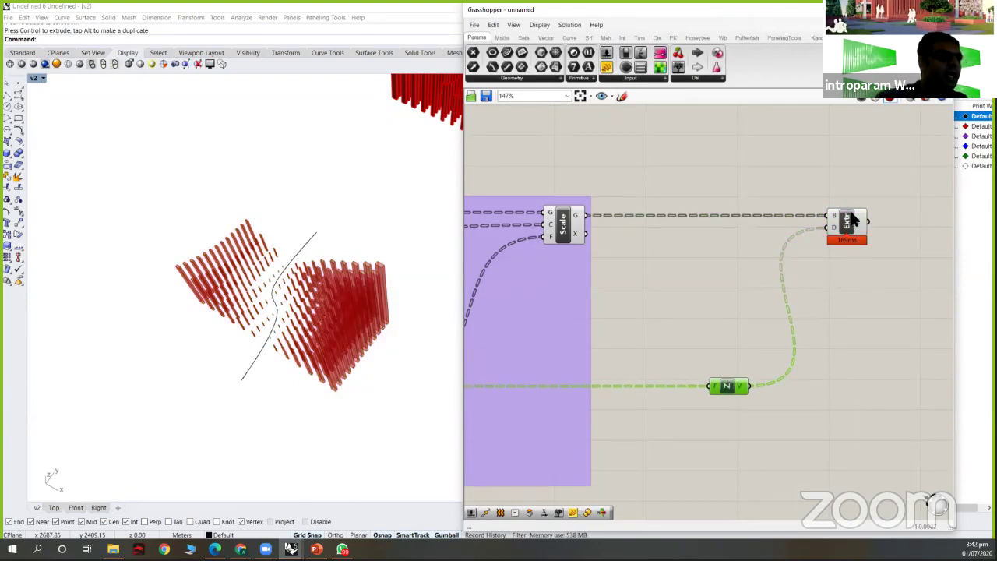
drag(735, 391, 783, 234)
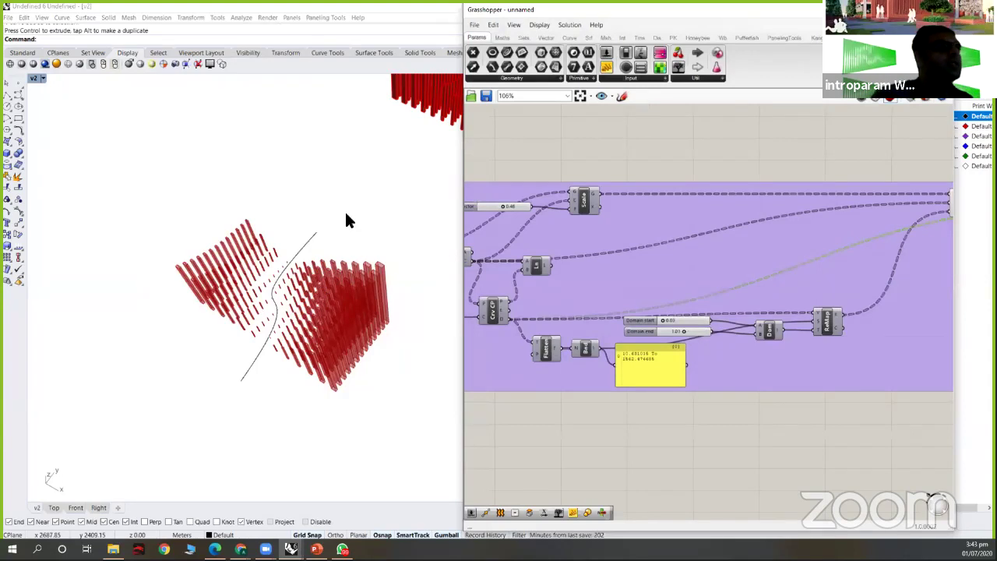
- Add a Multiplication component and insert it between the closest-point distance output and the Unit Z input
scroll(536, 286, up, 3)
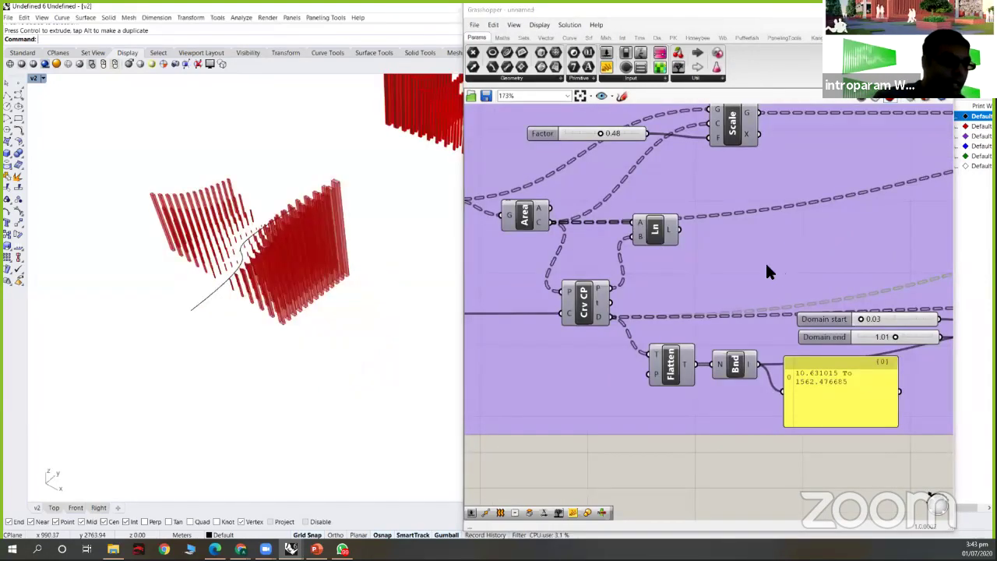
scroll(764, 281, down, 5)
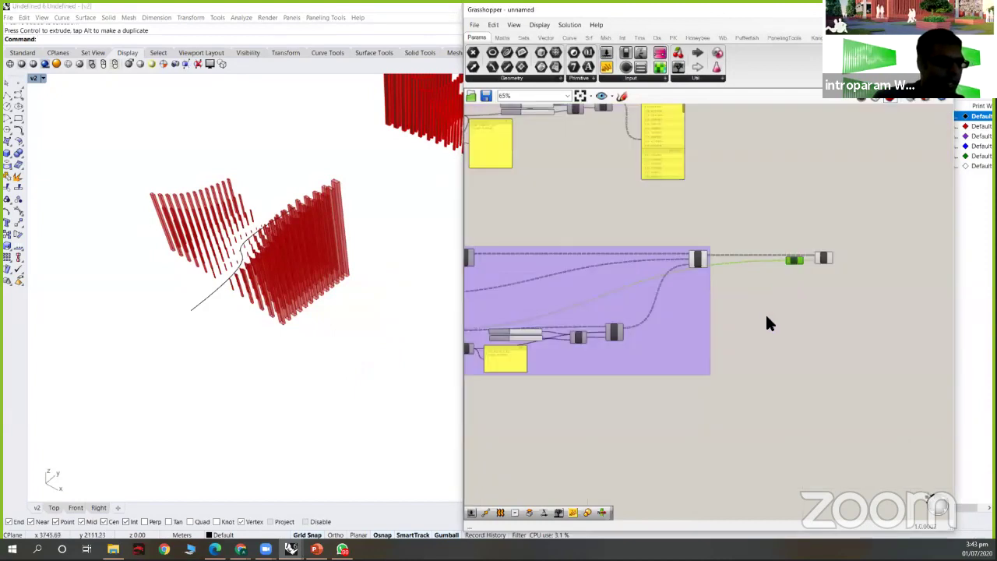
scroll(660, 295, up, 4)
double_click(666, 295)
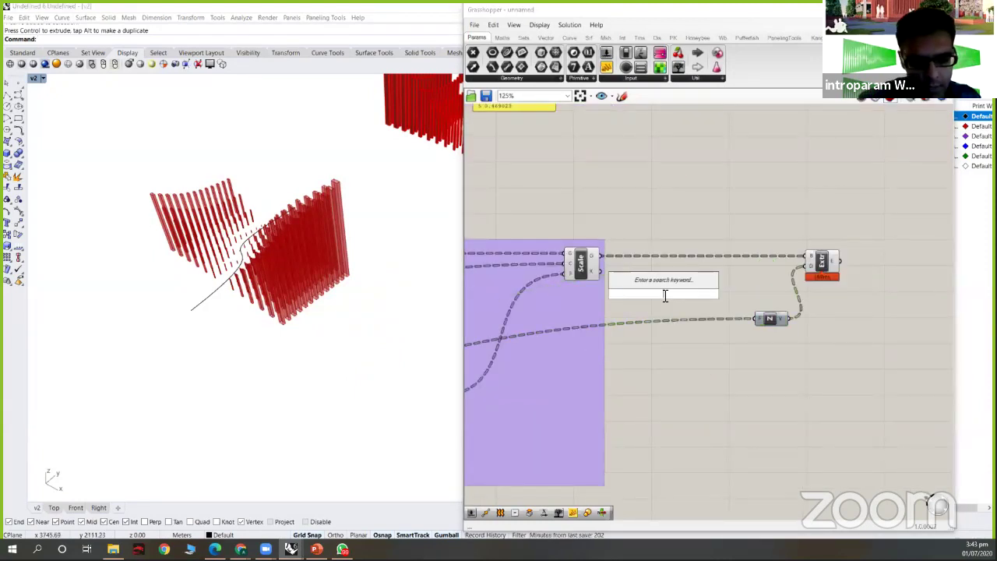
text(a)
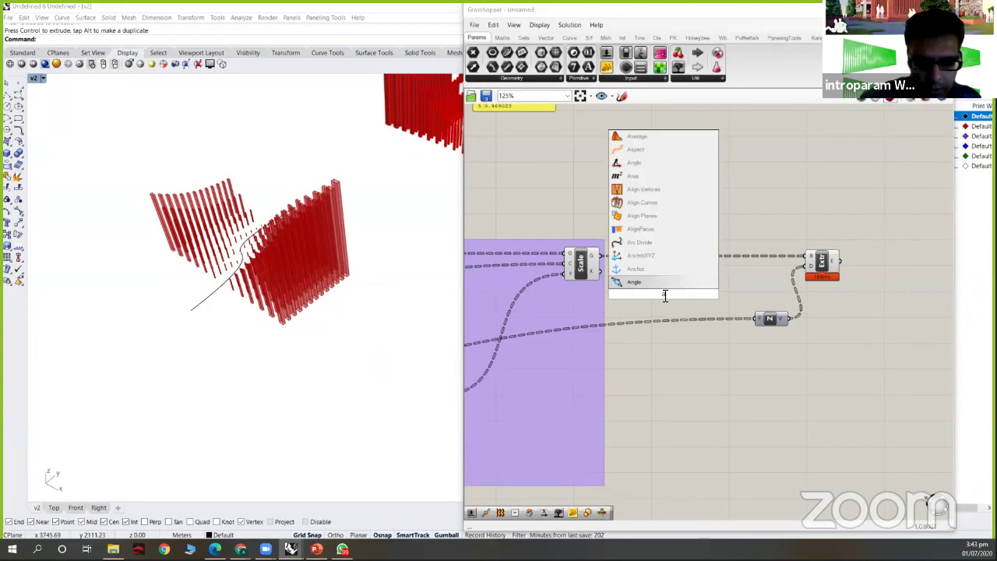
key(BackSpace)
text(m)
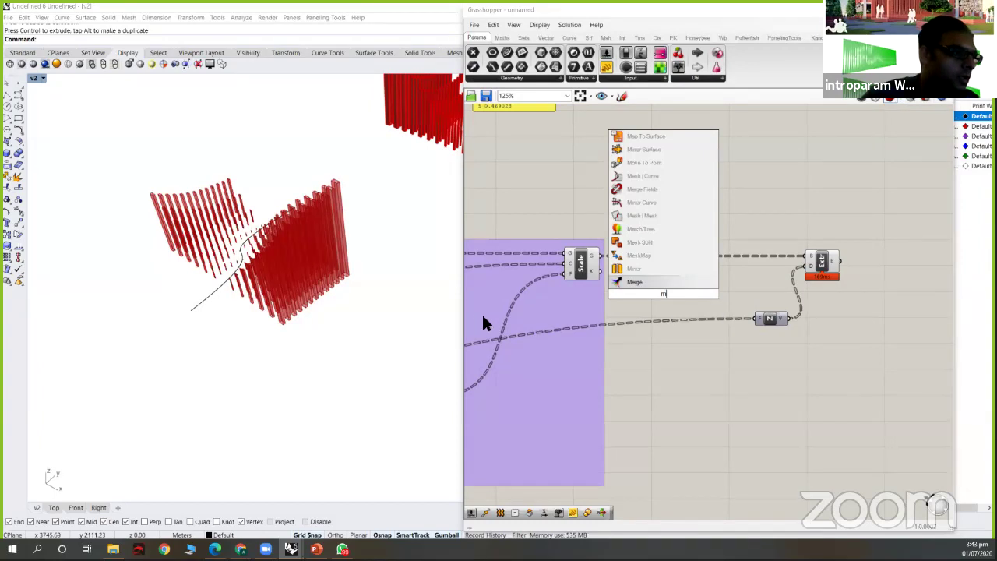
scroll(479, 327, down, 3)
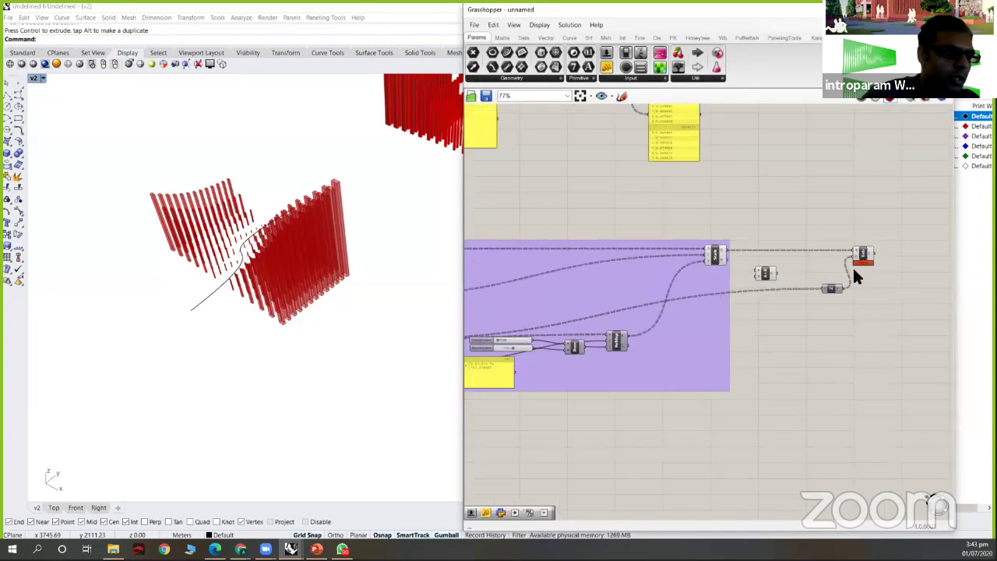
right_drag(854, 270, 938, 247)
drag(849, 247, 872, 260)
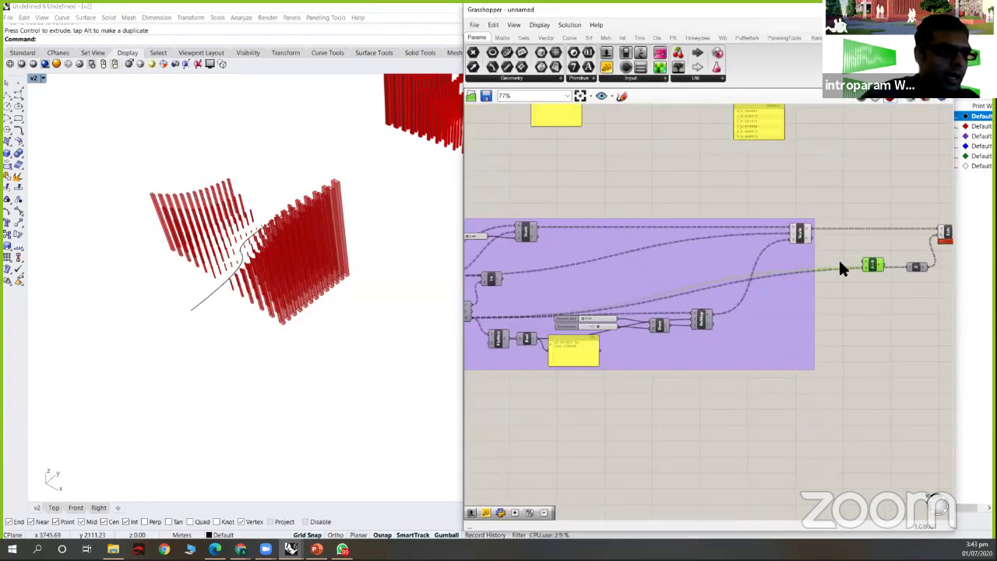
- Create a 0.75 number slider and connect it to input A of the Multiplication component
scroll(841, 268, up, 3)
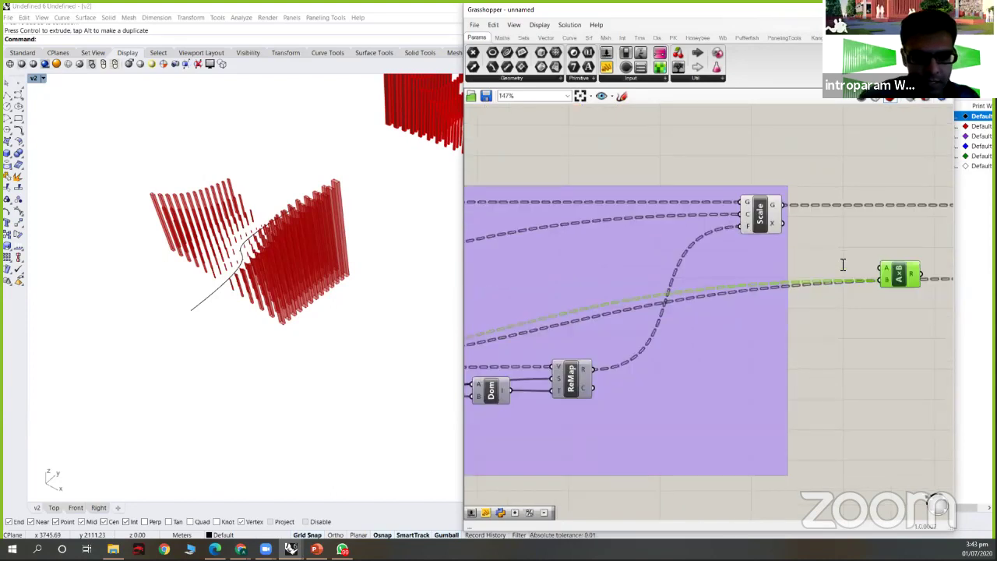
double_click(843, 265)
text(75)
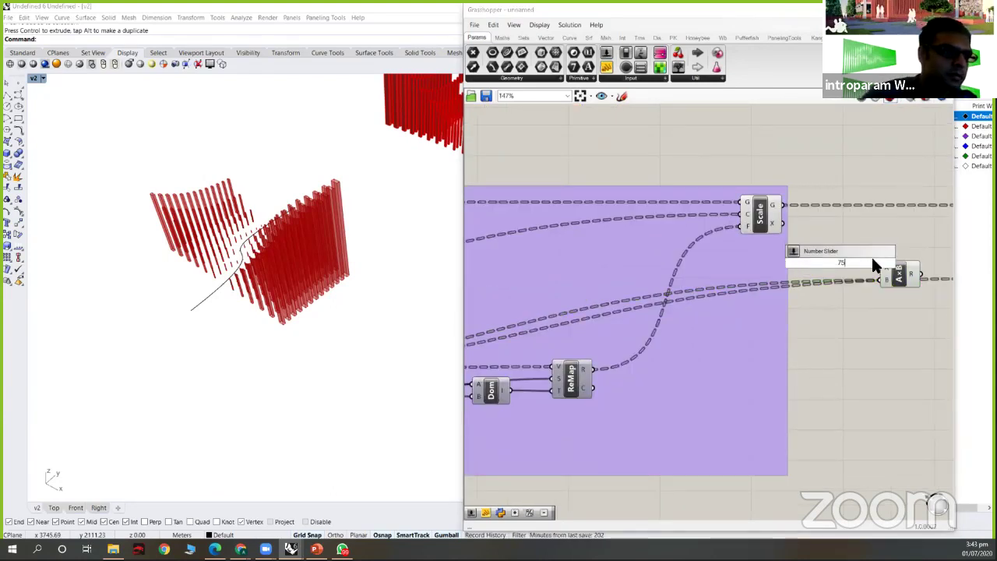
key(Return)
drag(878, 267, 883, 268)
right_drag(812, 276, 803, 278)
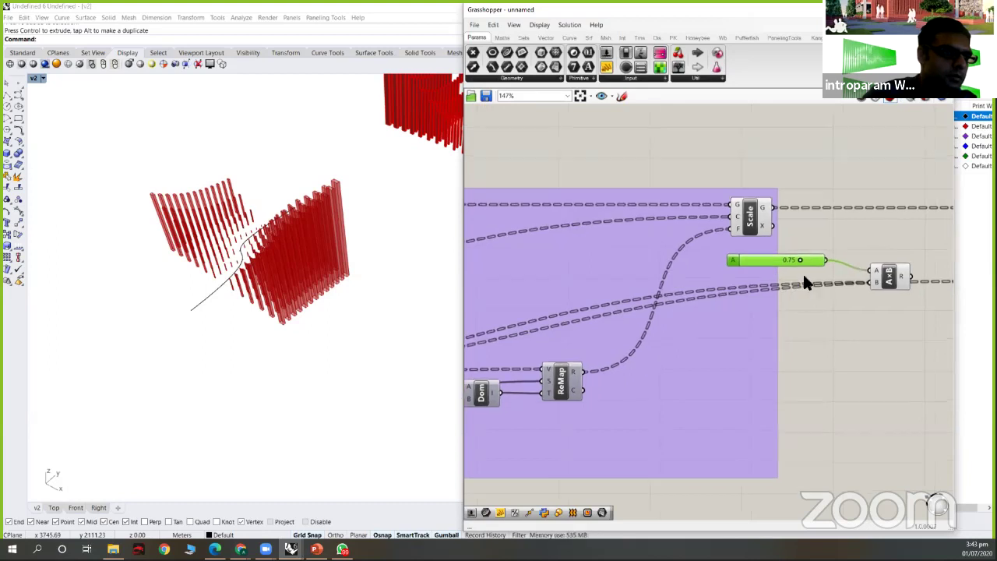
- Place the slider closer to the Multiplication component and set its height factor to 0.46
right_drag(940, 289, 838, 292)
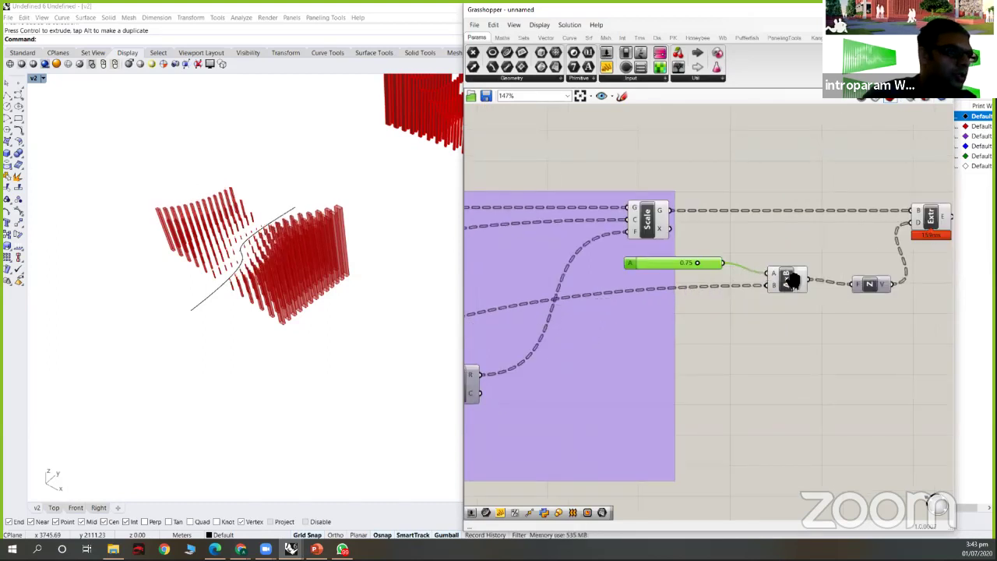
right_drag(735, 295, 779, 306)
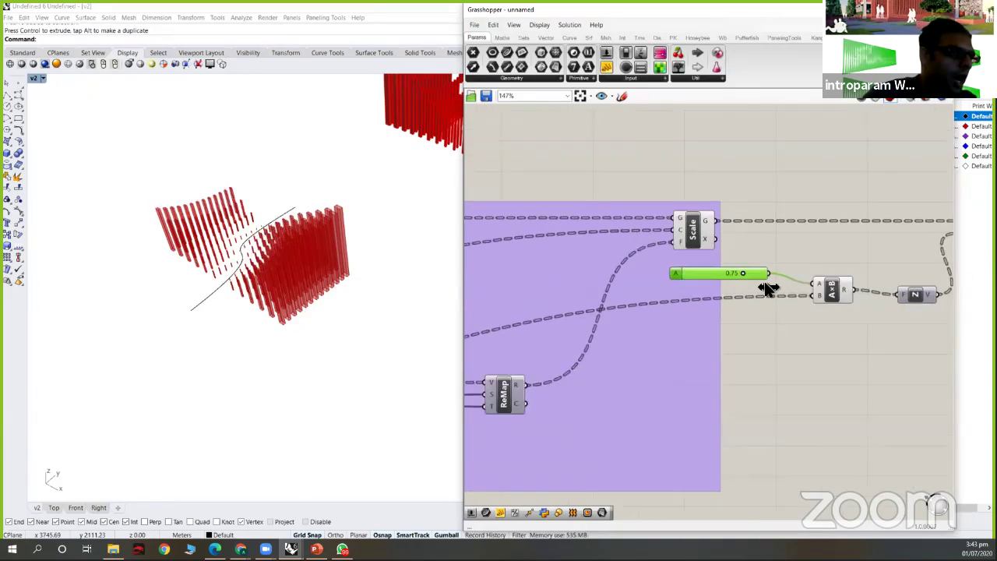
mouse_move(748, 288)
mouse_down()
mouse_move(730, 294)
mouse_move(750, 291)
mouse_up()
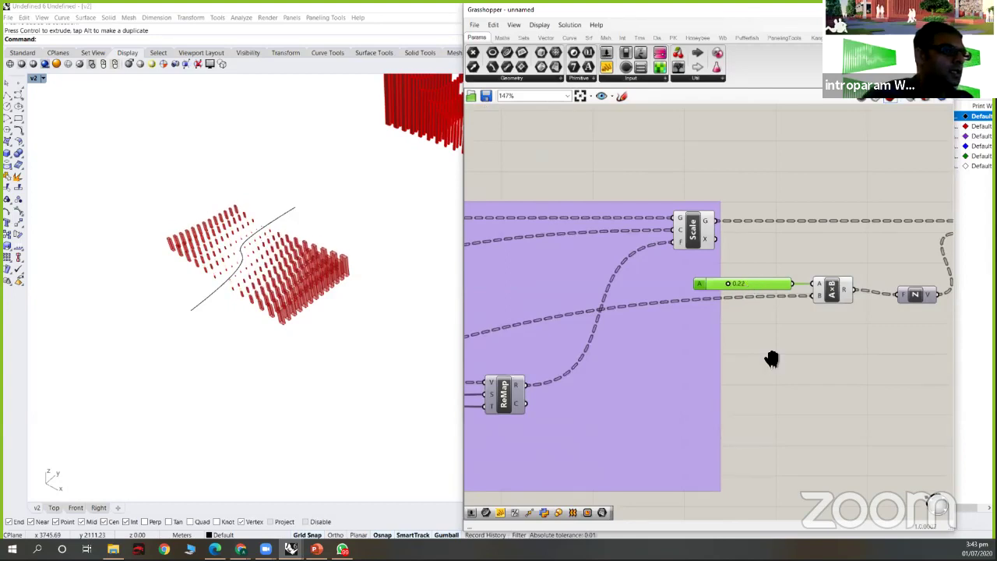
scroll(857, 277, down, 2)
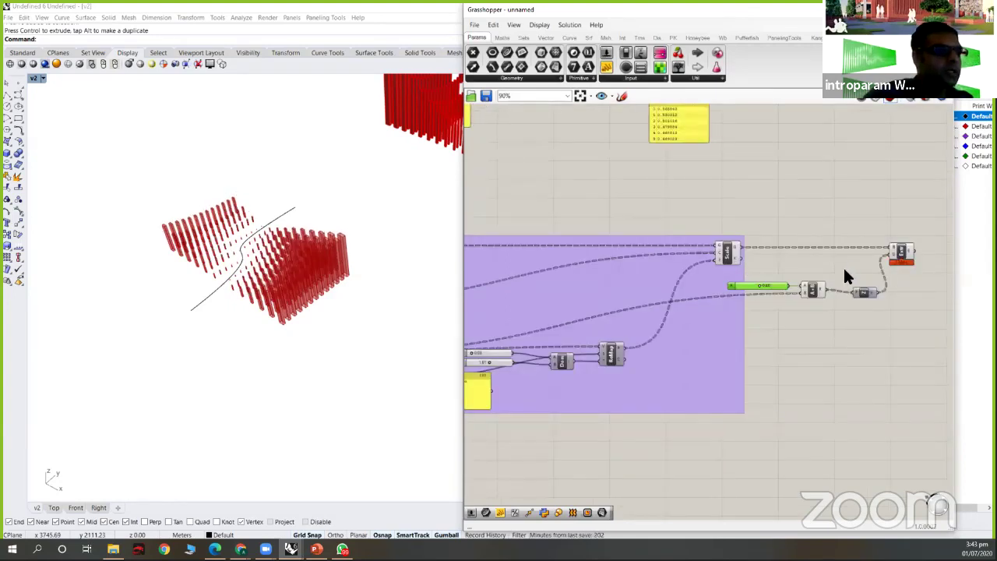
scroll(845, 281, down, 2)
scroll(807, 312, up, 4)
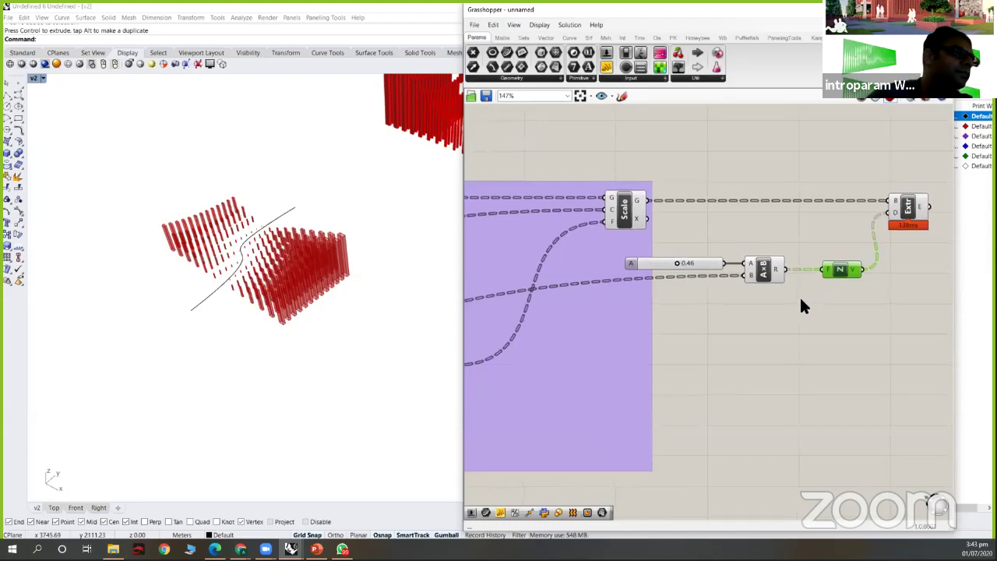
- Examine the remapping and height multiplication wiring, and select the Extrude component to highlight its towers
right_drag(792, 314, 834, 295)
scroll(836, 273, down, 4)
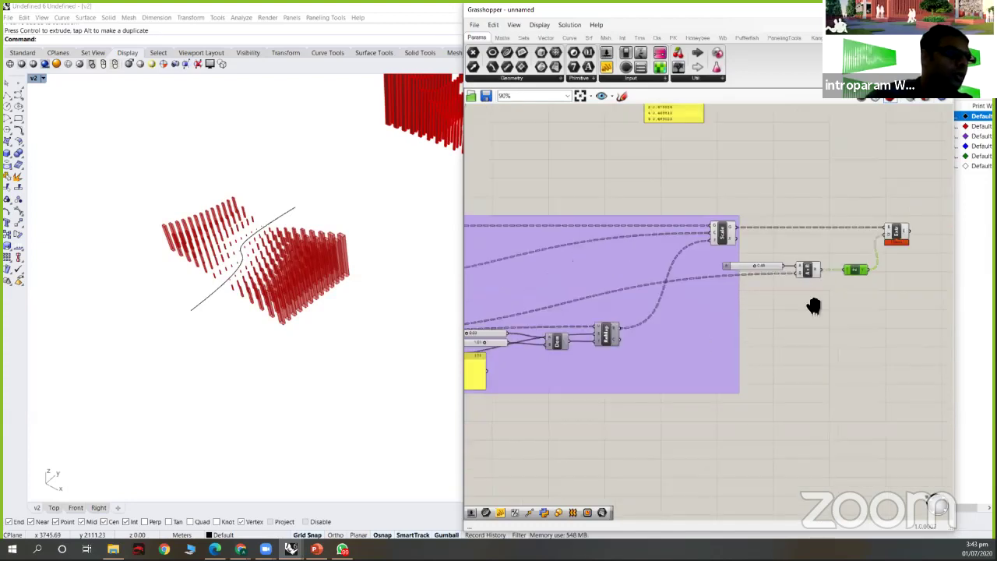
scroll(794, 266, up, 7)
scroll(813, 279, down, 3)
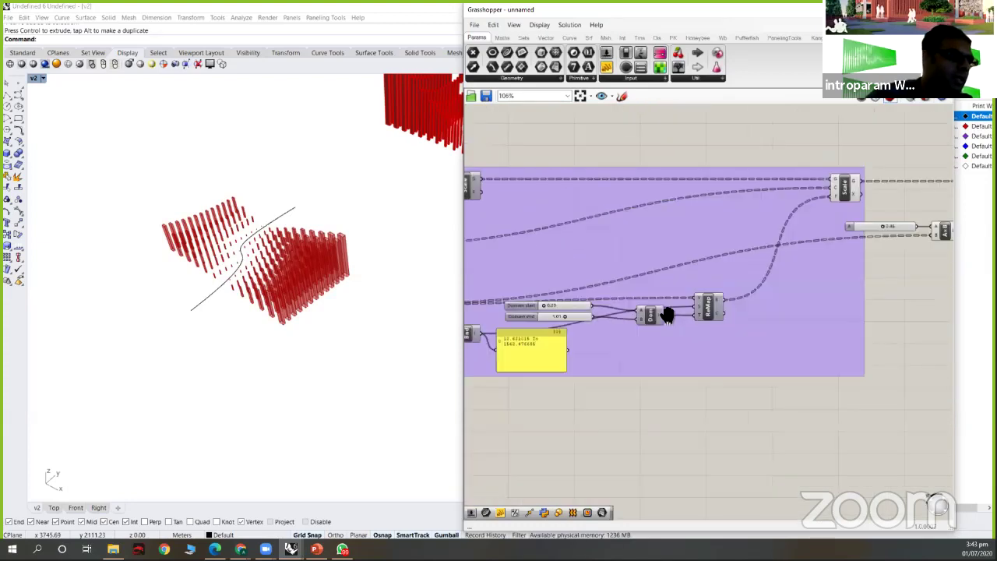
scroll(580, 311, down, 2)
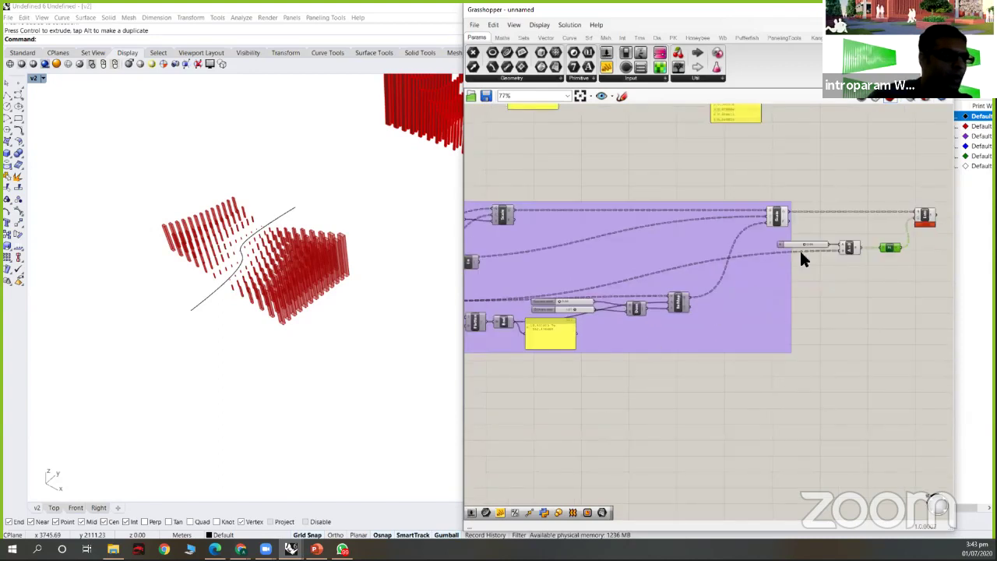
right_drag(755, 301, 809, 291)
right_drag(885, 235, 748, 277)
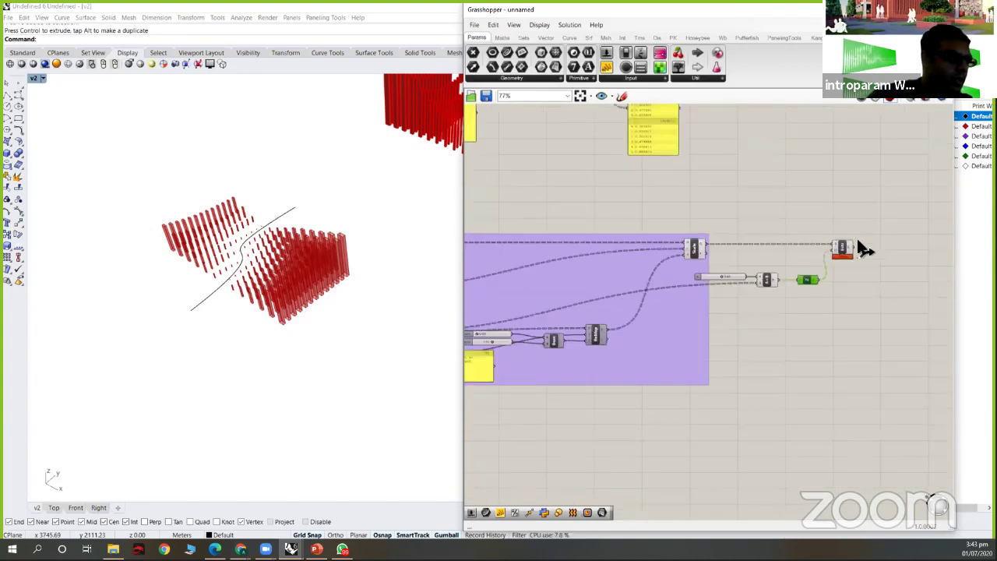
scroll(865, 248, up, 3)
click(863, 236)
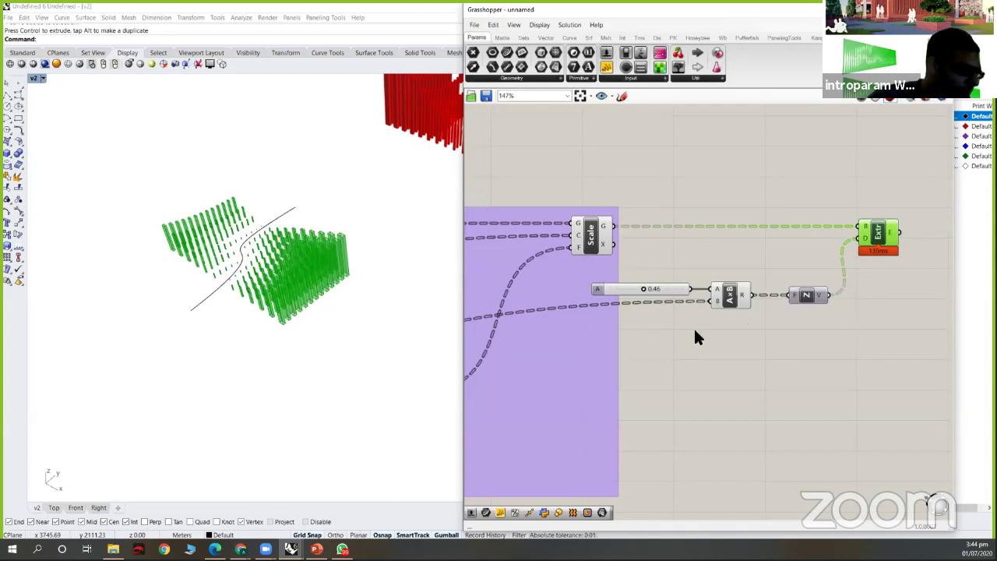
scroll(726, 328, down, 3)
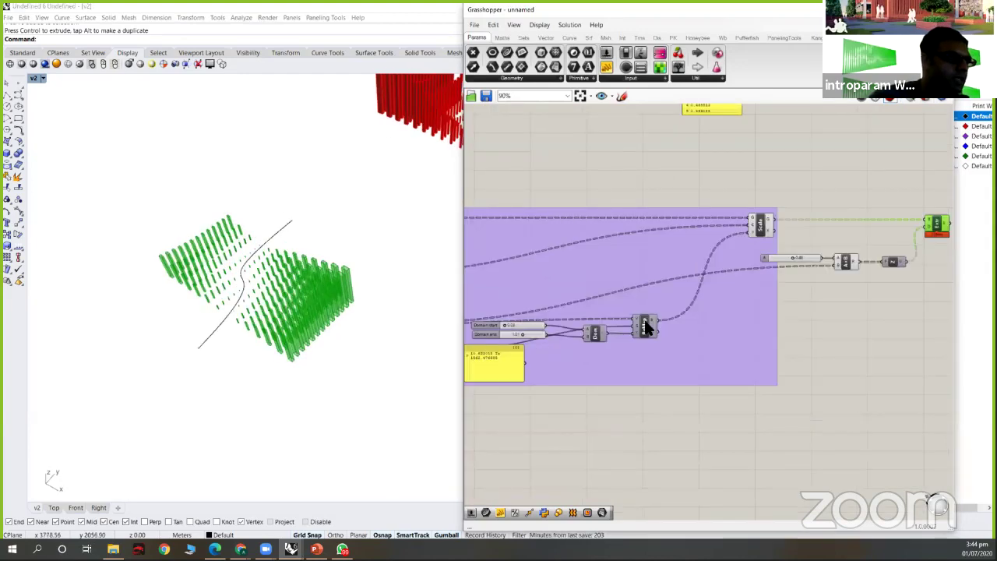
- Examine the distance wiring from the closest-point and remapping components through the multiplier slider to the Extrude component
scroll(651, 327, up, 2)
scroll(783, 319, down, 1)
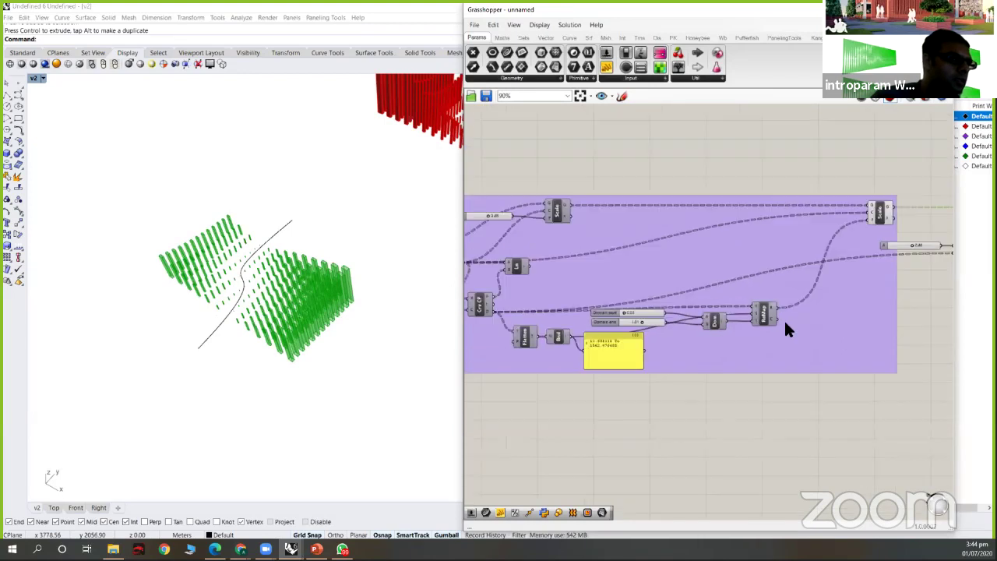
scroll(795, 278, down, 1)
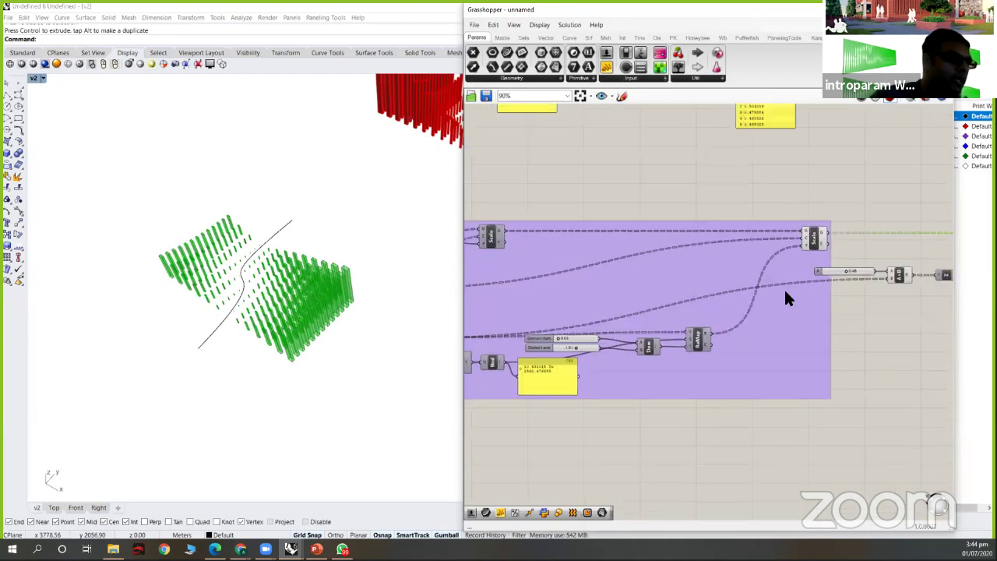
right_drag(784, 288, 813, 279)
scroll(833, 332, up, 1)
right_drag(834, 331, 733, 358)
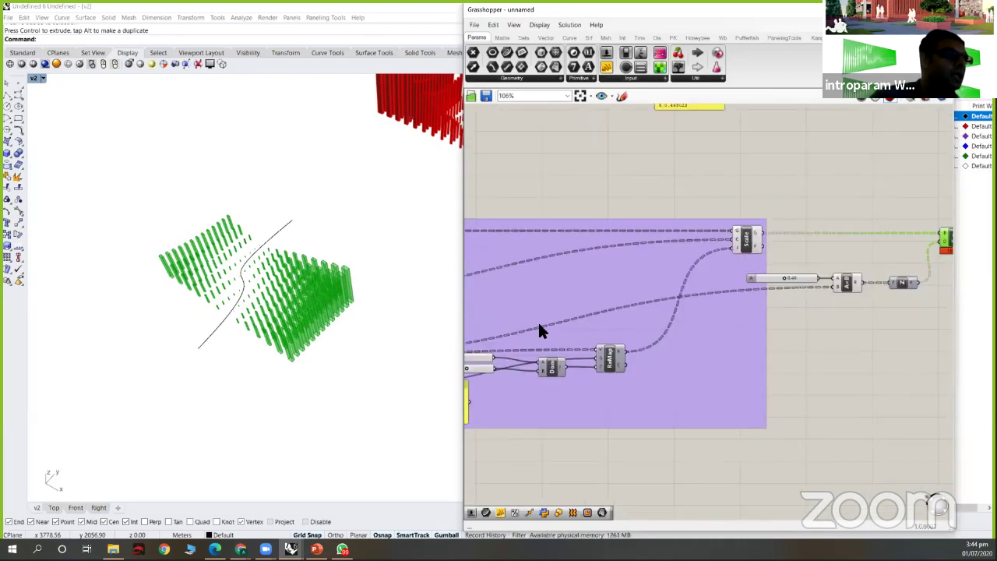
scroll(549, 330, down, 1)
right_drag(554, 330, 634, 333)
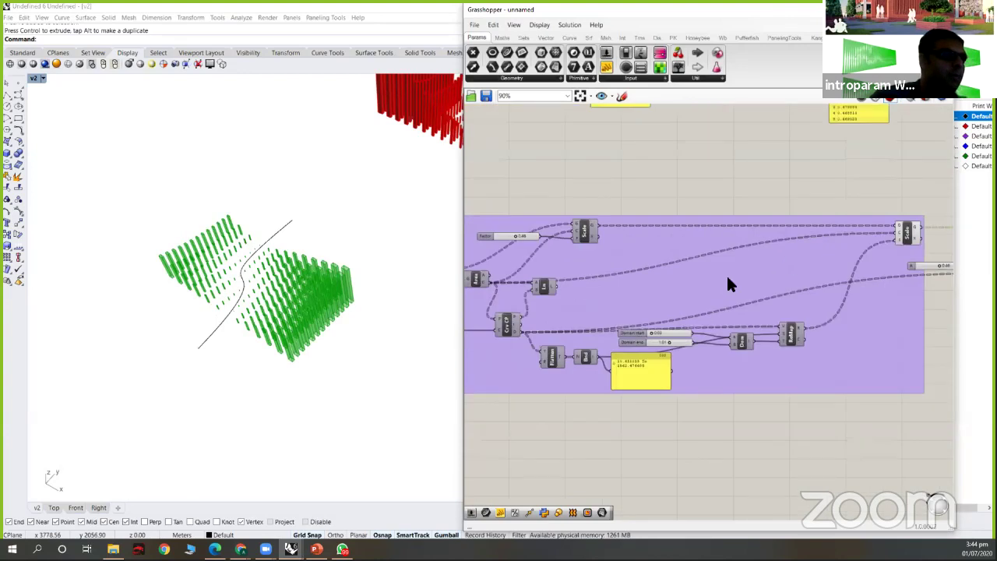
scroll(748, 283, up, 1)
scroll(777, 282, down, 4)
scroll(771, 293, up, 5)
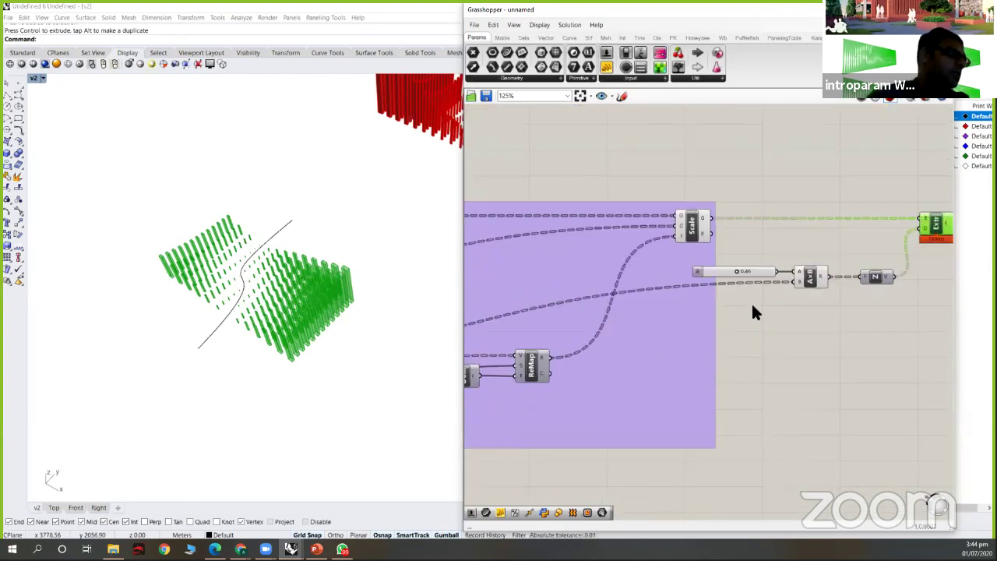
scroll(748, 272, up, 2)
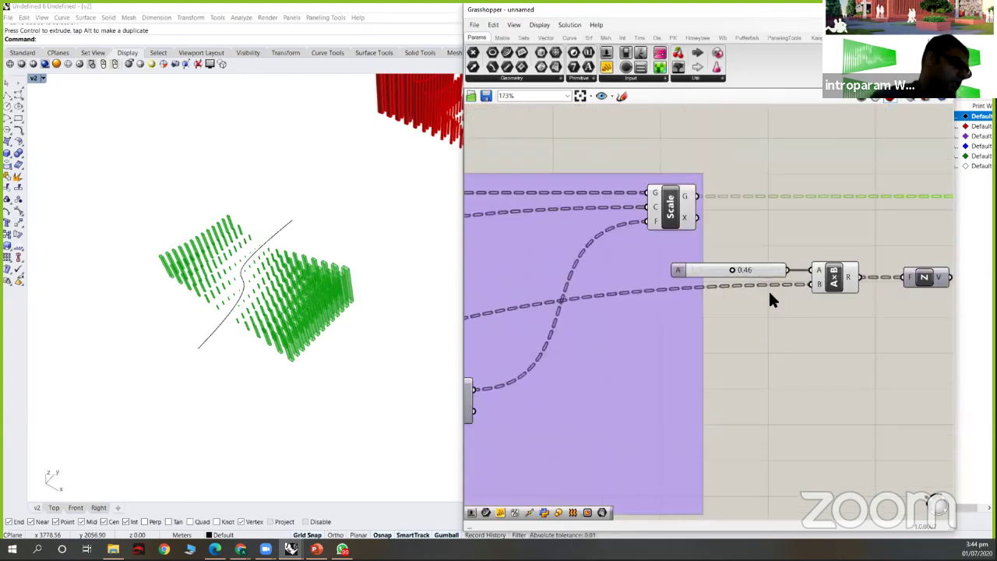
scroll(771, 296, up, 1)
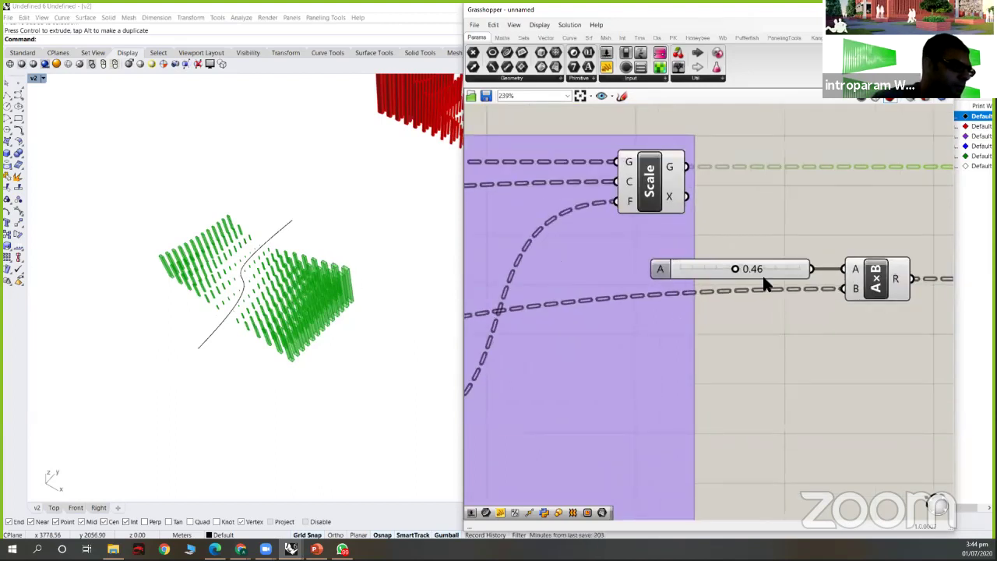
scroll(919, 265, down, 3)
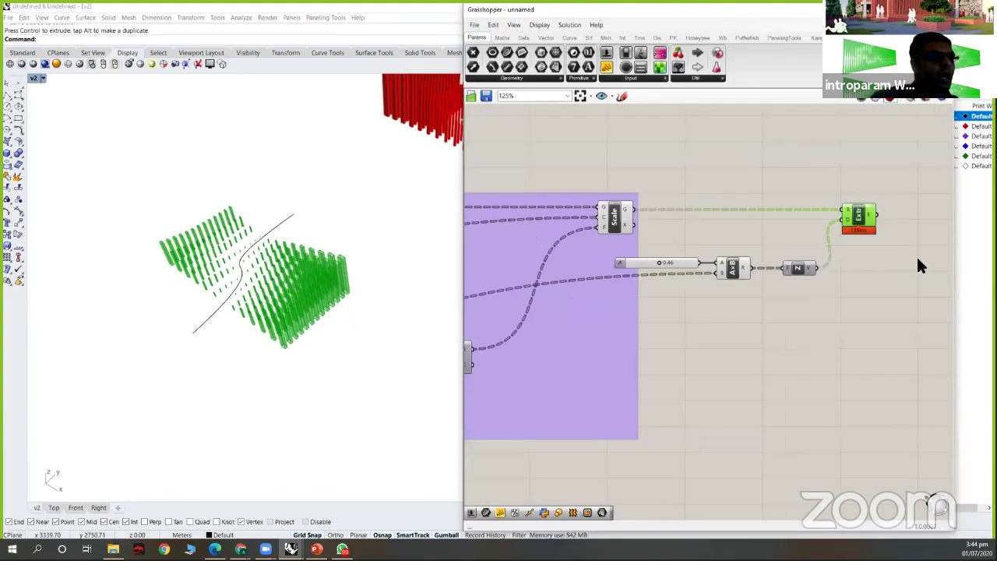
right_drag(791, 273, 641, 285)
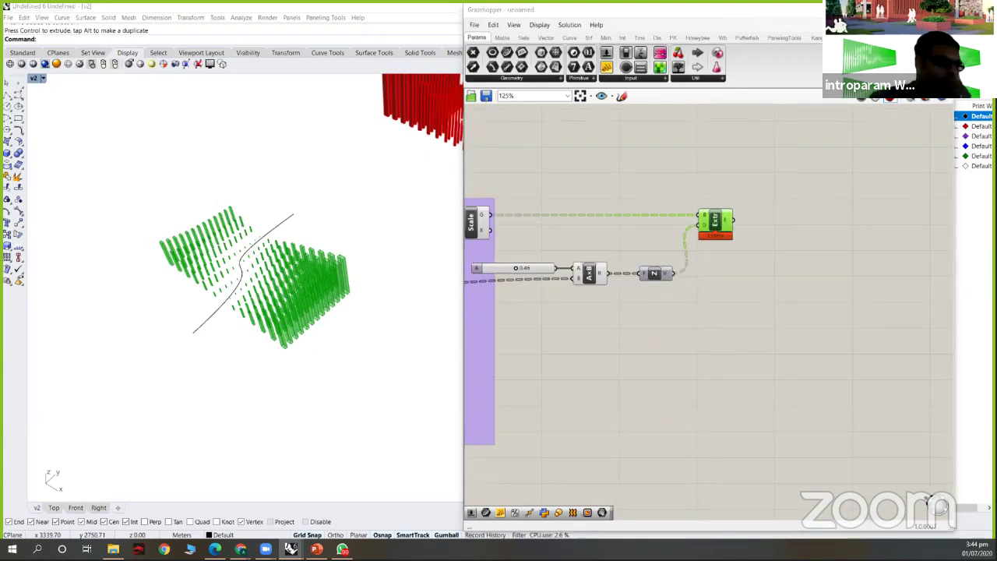
- Inspect the tops of the extruded towers up close, highlighting and clearing the Extrude component to identify its geometry
click(788, 258)
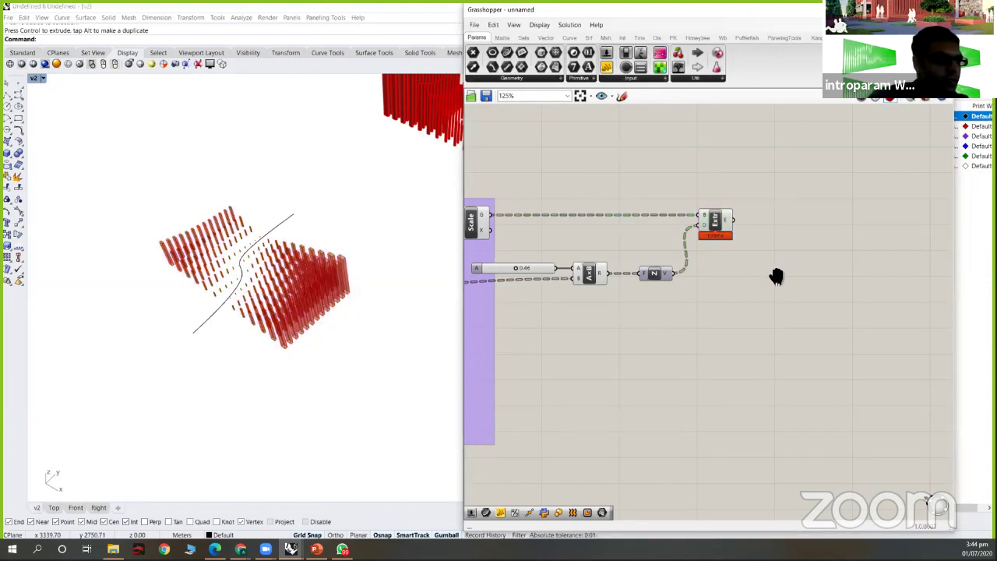
right_drag(643, 234, 618, 251)
scroll(691, 237, up, 3)
drag(692, 237, 681, 239)
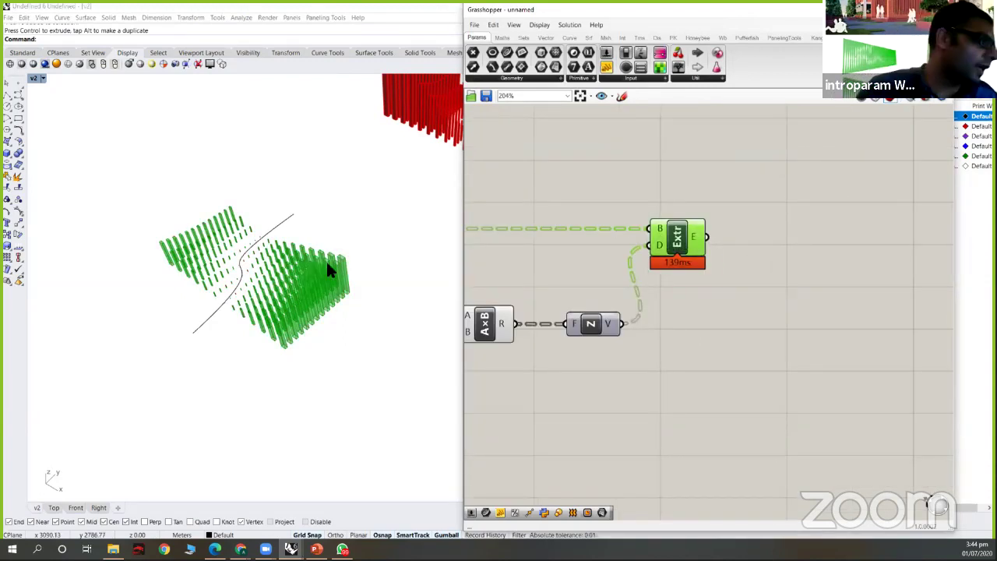
click(366, 250)
right_drag(366, 250, 335, 220)
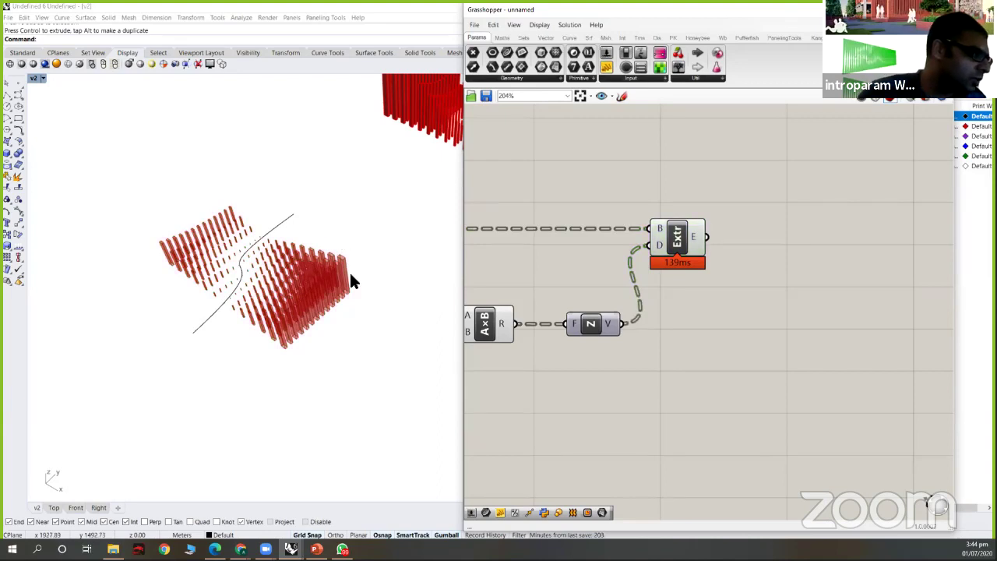
scroll(367, 272, up, 3)
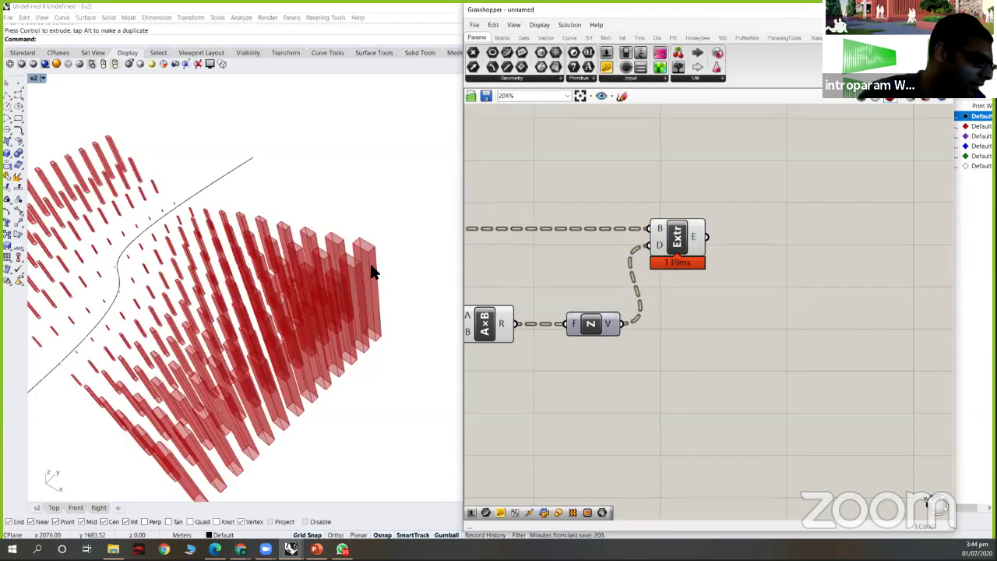
scroll(329, 251, up, 4)
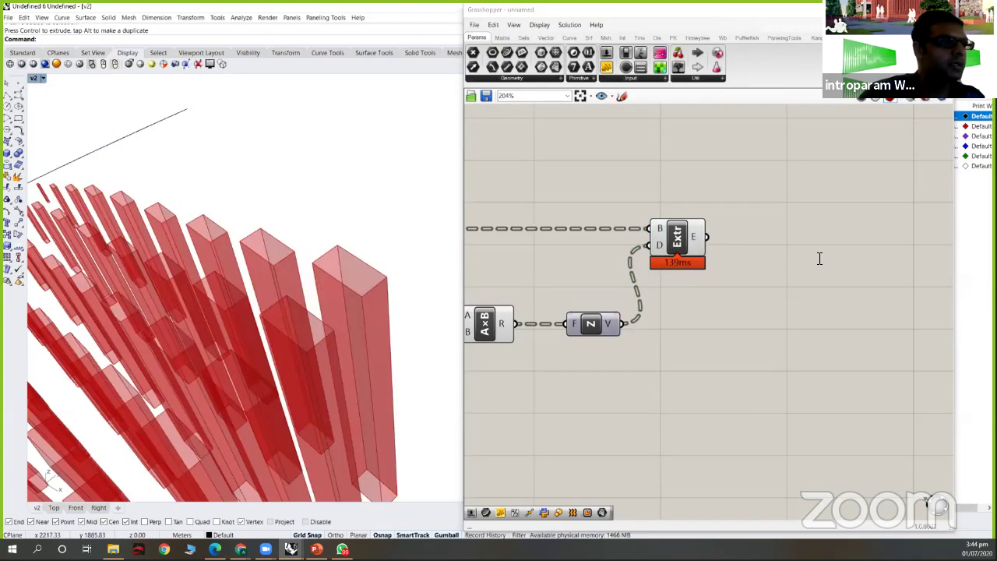
- Add a Cap Holes component and connect the Extrude output to its B input
double_click(820, 259)
text(cap)
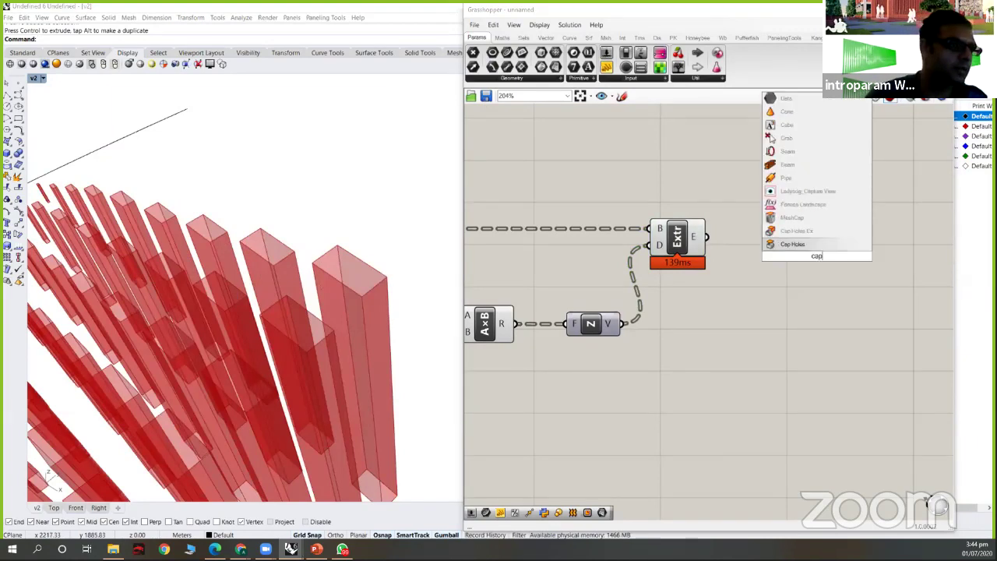
key(Return)
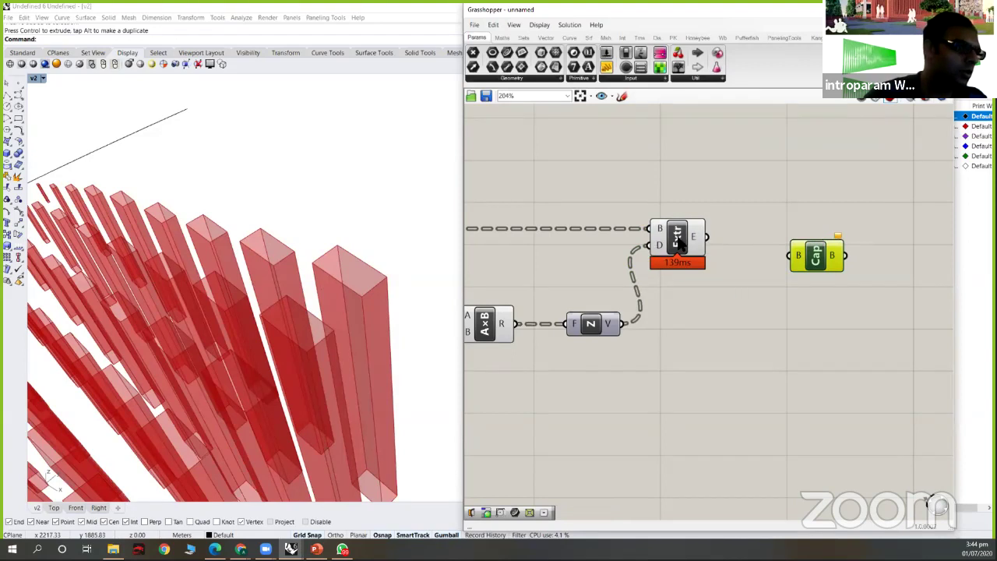
drag(706, 236, 798, 255)
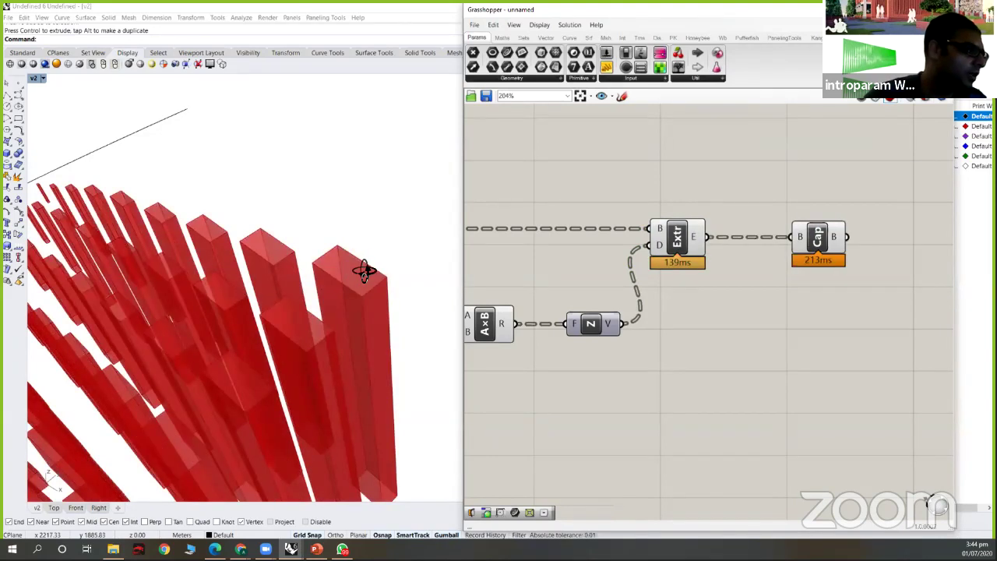
- Hide the Extrude component's preview, and select the Extrude and Cap components together to highlight their towers
middle_click(677, 236)
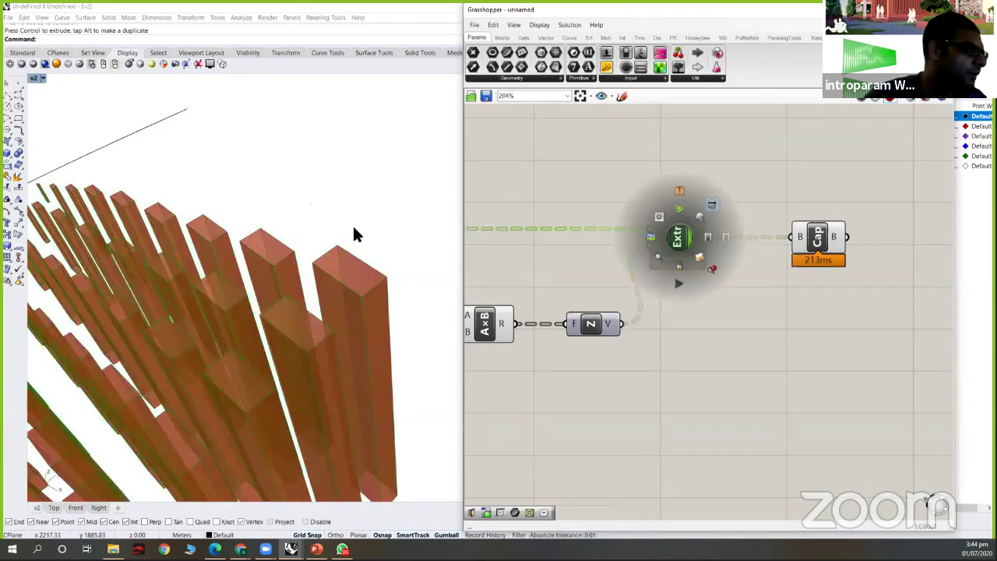
click(820, 245)
shift+click(818, 241)
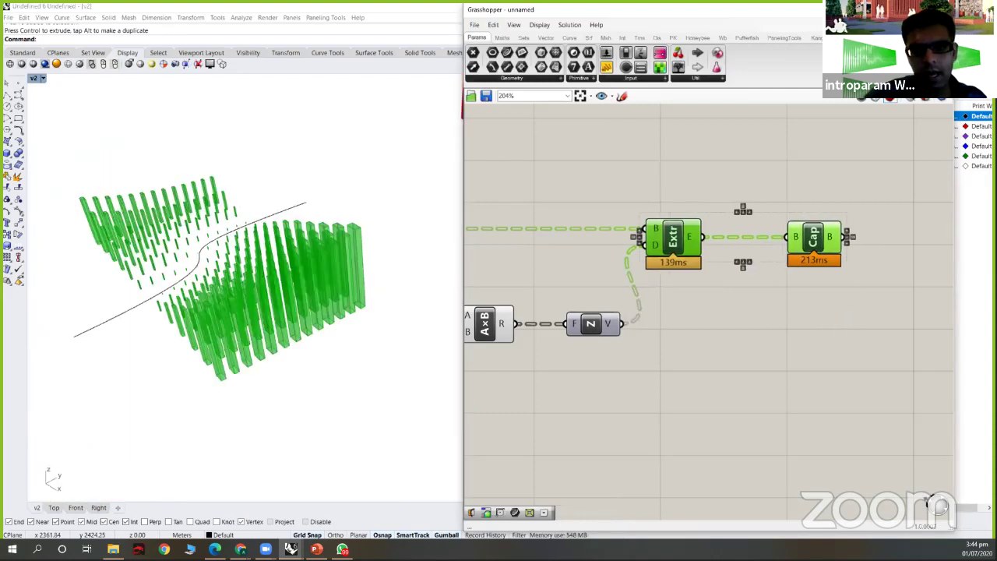
right_drag(826, 325, 788, 335)
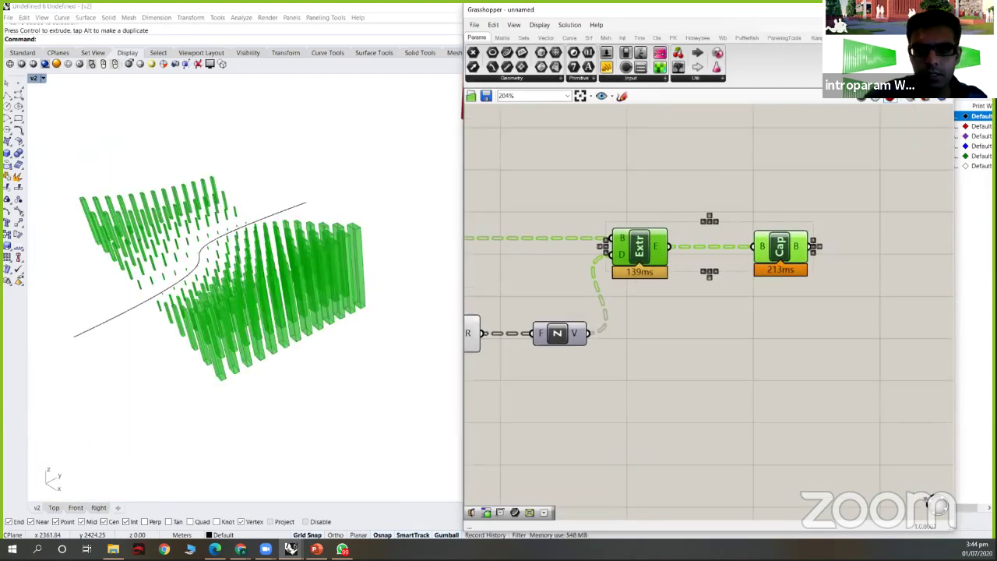
- Add a Custom Preview component, connect the Cap output to its G input and align it with Cap
scroll(904, 276, up, 3)
double_click(902, 269)
text(c)
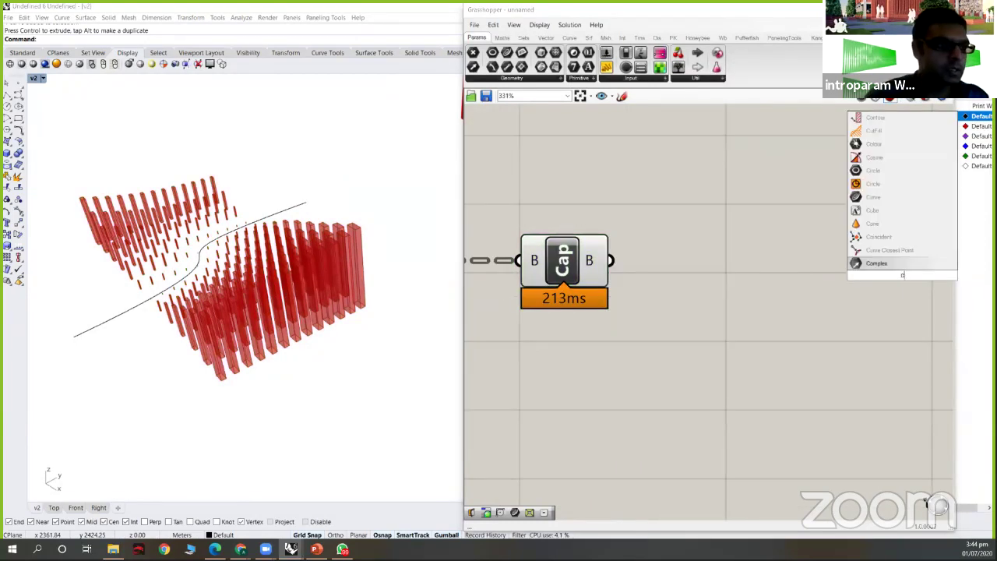
text(ustom)
click(888, 250)
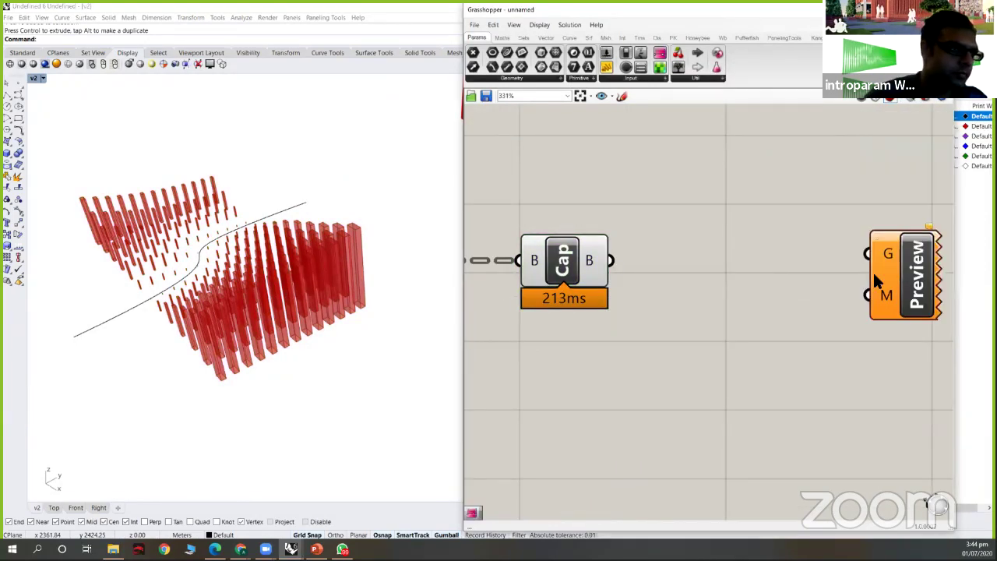
drag(790, 279, 611, 260)
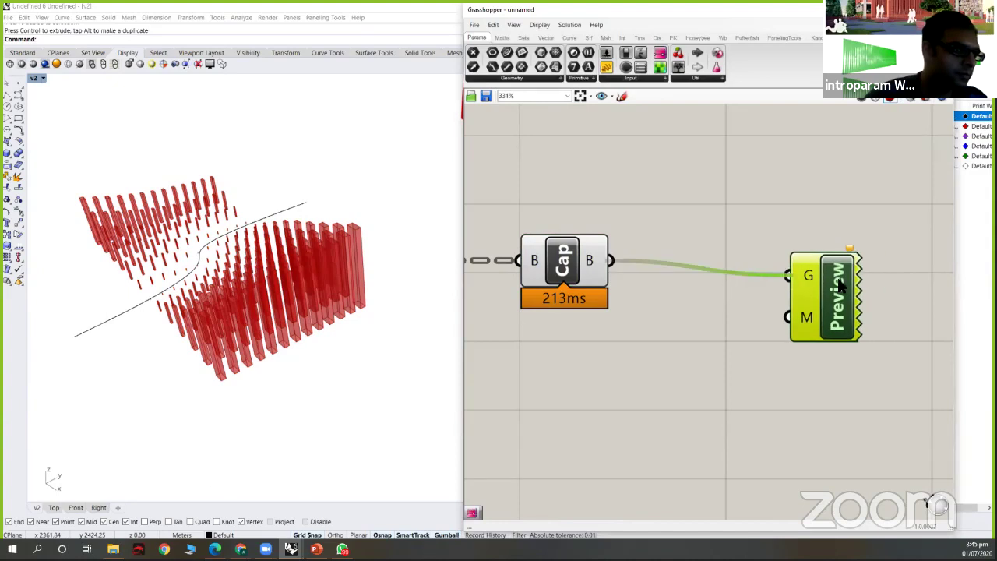
drag(833, 311, 843, 296)
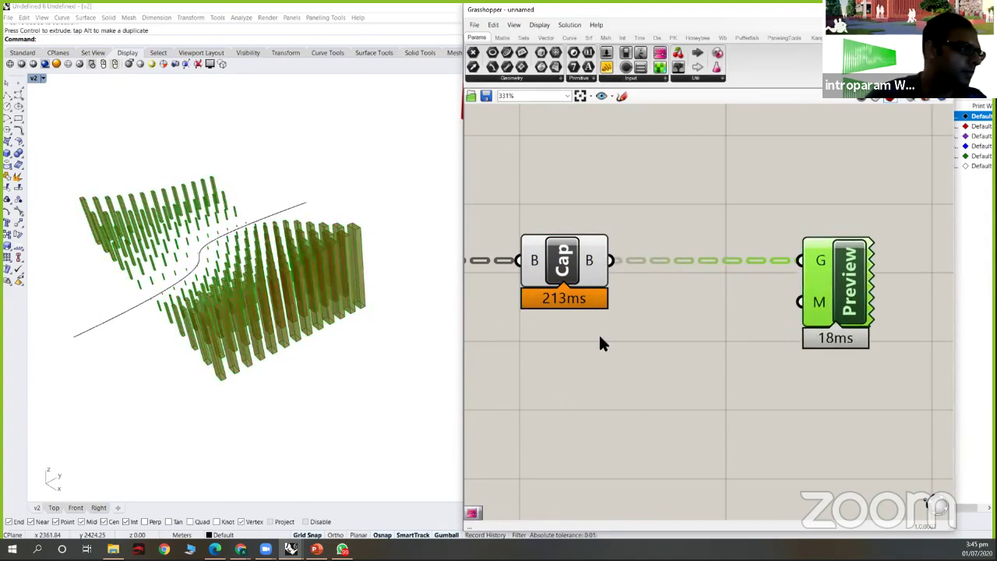
- Examine the custom-previewed tower field from several angles alongside the baked red variations
click(314, 260)
right_drag(319, 303, 315, 240)
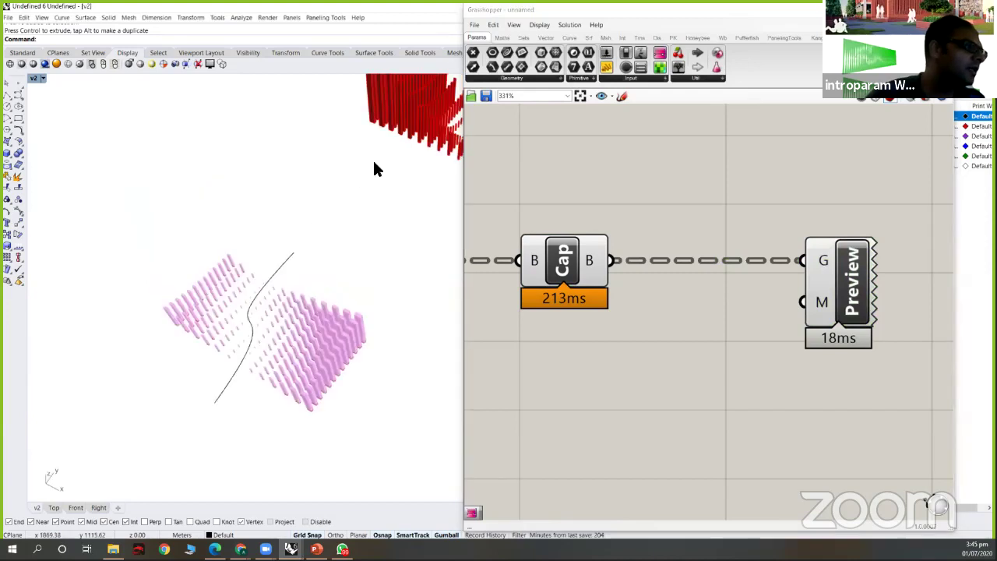
scroll(421, 131, up, 2)
scroll(356, 285, down, 3)
right_drag(356, 285, 250, 312)
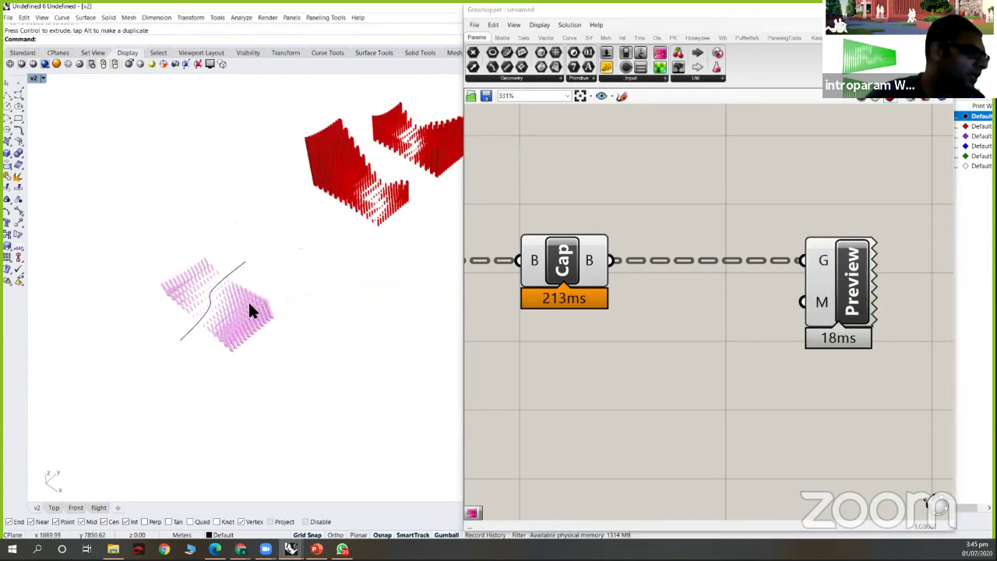
scroll(350, 240, up, 2)
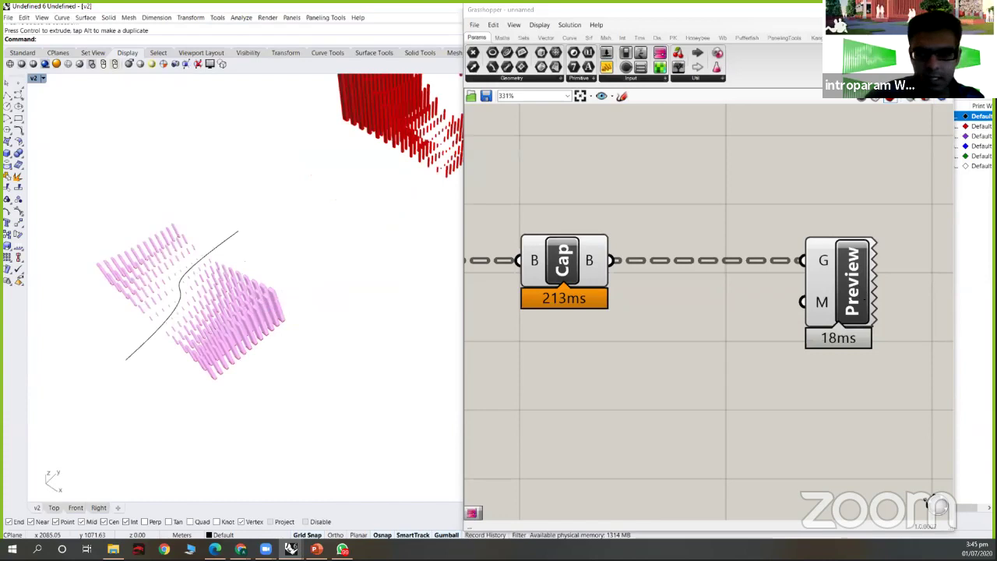
scroll(156, 327, up, 2)
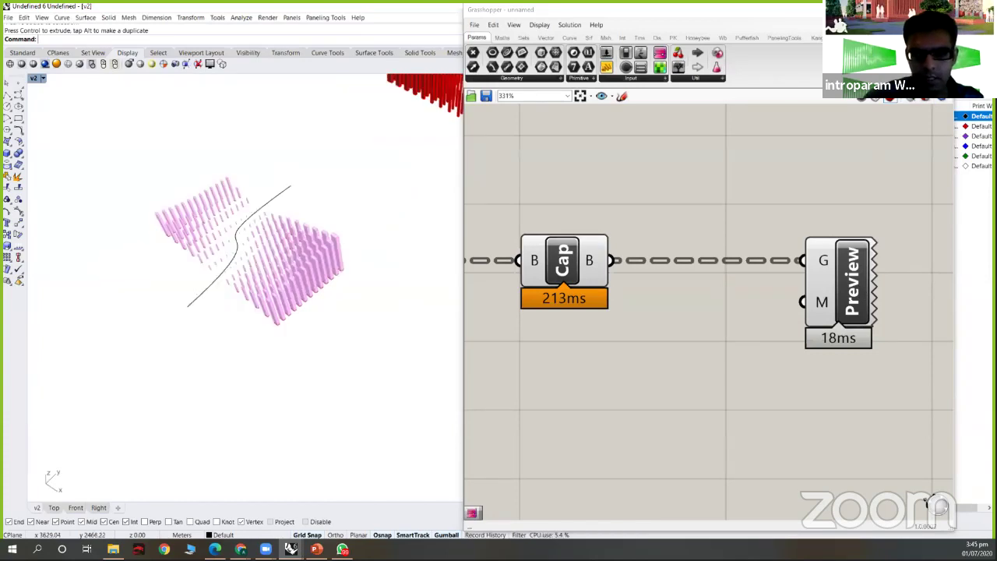
- Add a Gradient component below the Cap component
double_click(652, 385)
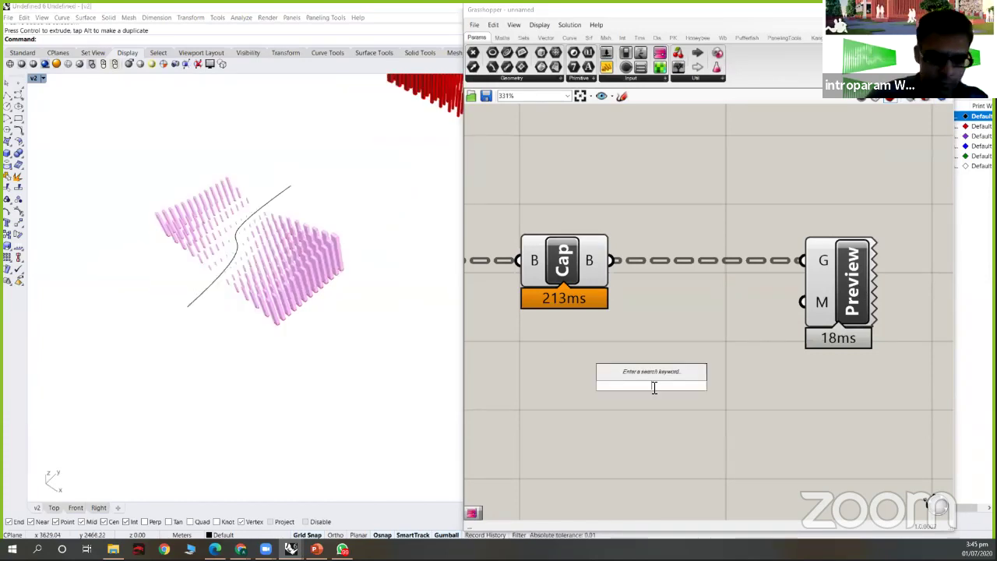
text(grad)
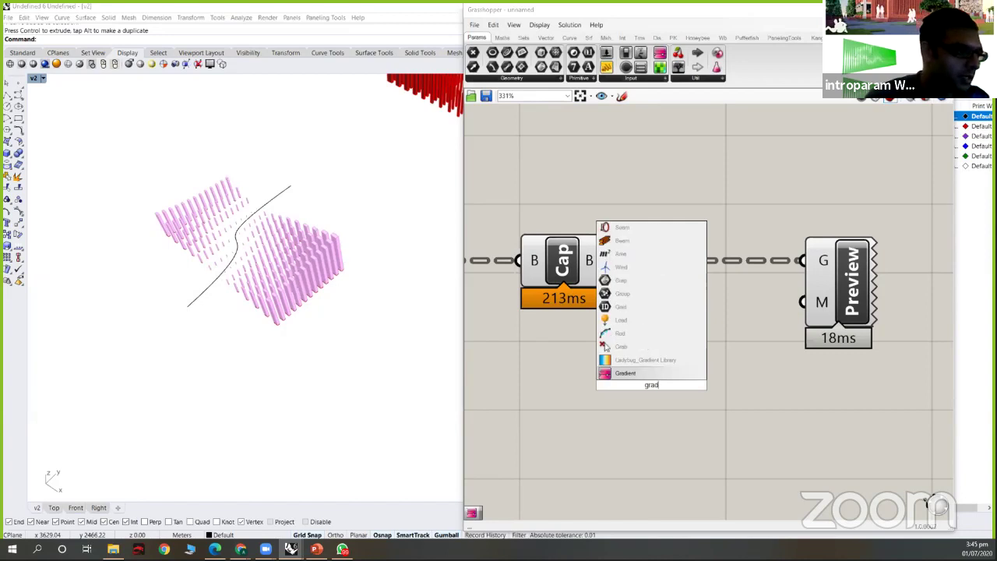
click(634, 370)
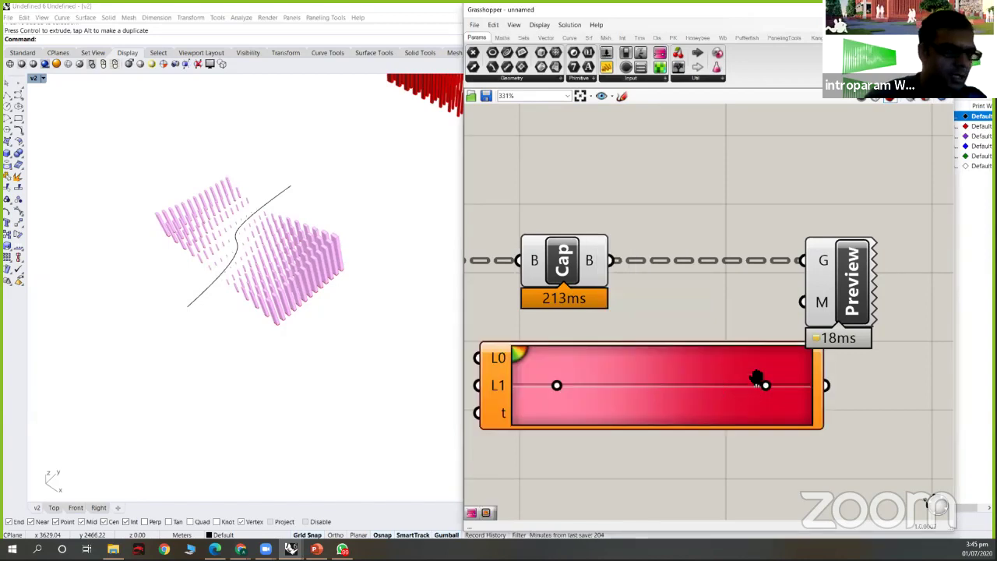
- Connect the Unit Z output to the Gradient's t input and the Gradient output to the Custom Preview's M input
scroll(755, 377, down, 2)
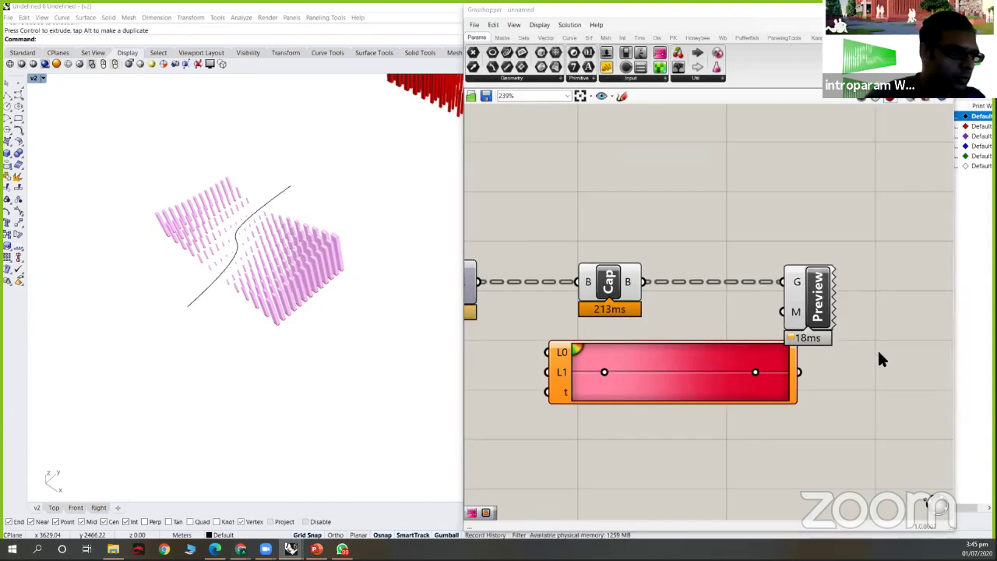
scroll(790, 378, down, 2)
right_drag(646, 370, 869, 323)
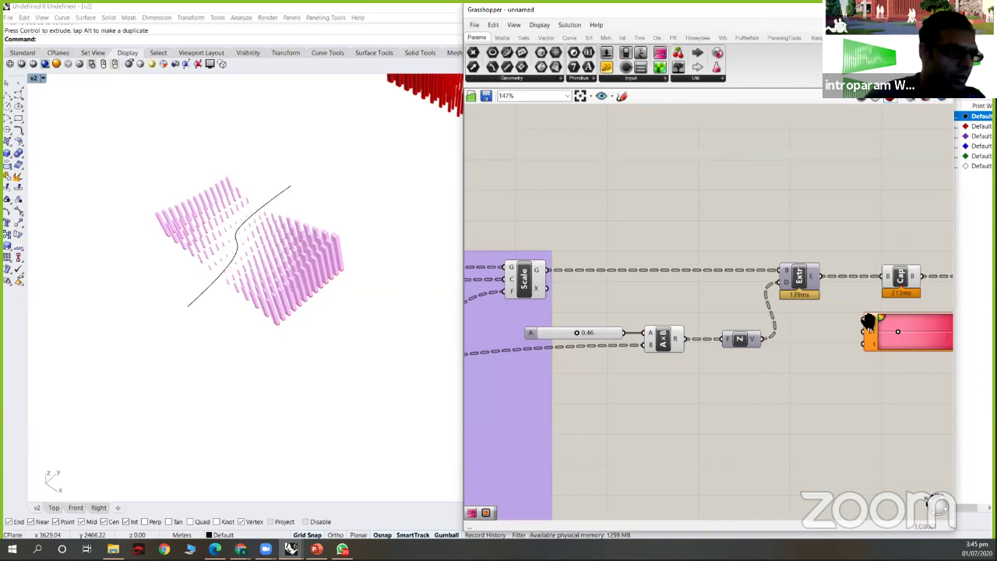
scroll(729, 356, down, 2)
right_drag(762, 315, 631, 315)
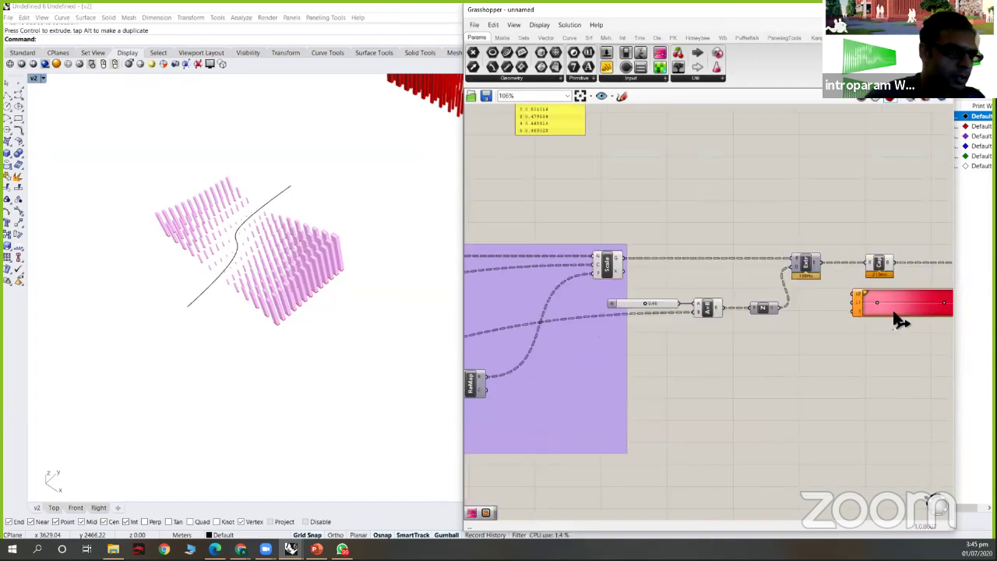
scroll(654, 346, up, 1)
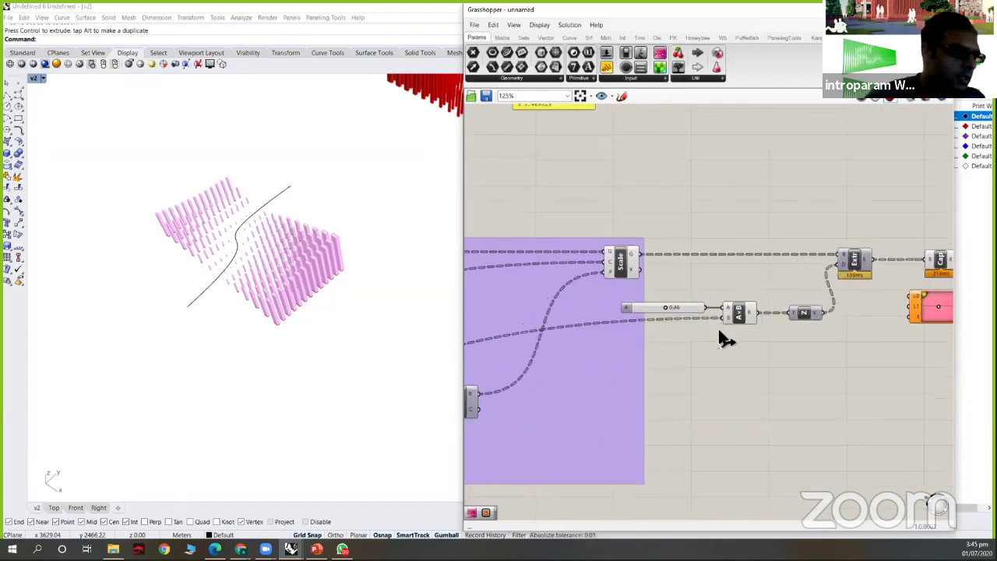
right_drag(719, 330, 620, 338)
drag(659, 320, 810, 324)
right_drag(848, 305, 658, 325)
drag(686, 322, 658, 324)
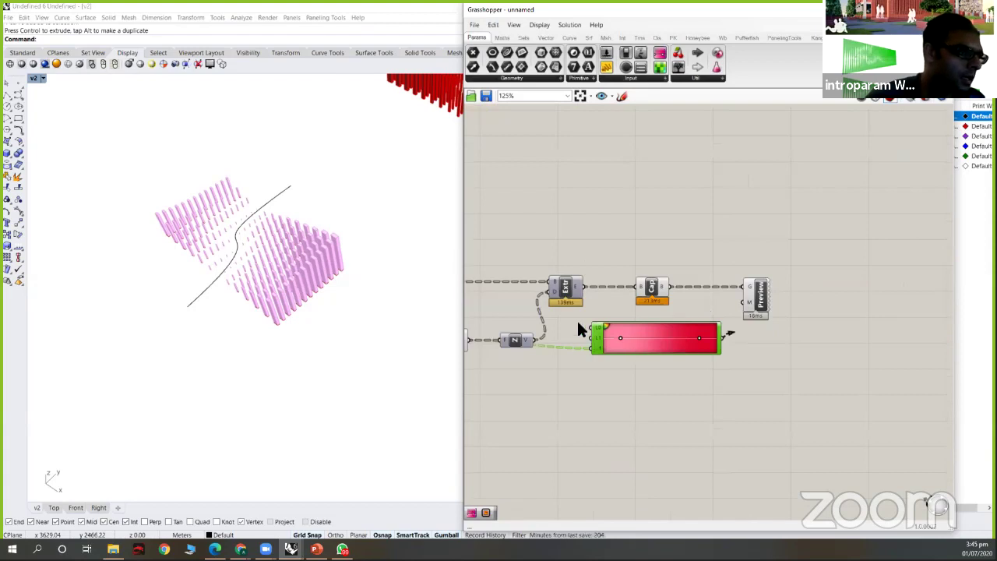
scroll(596, 335, up, 2)
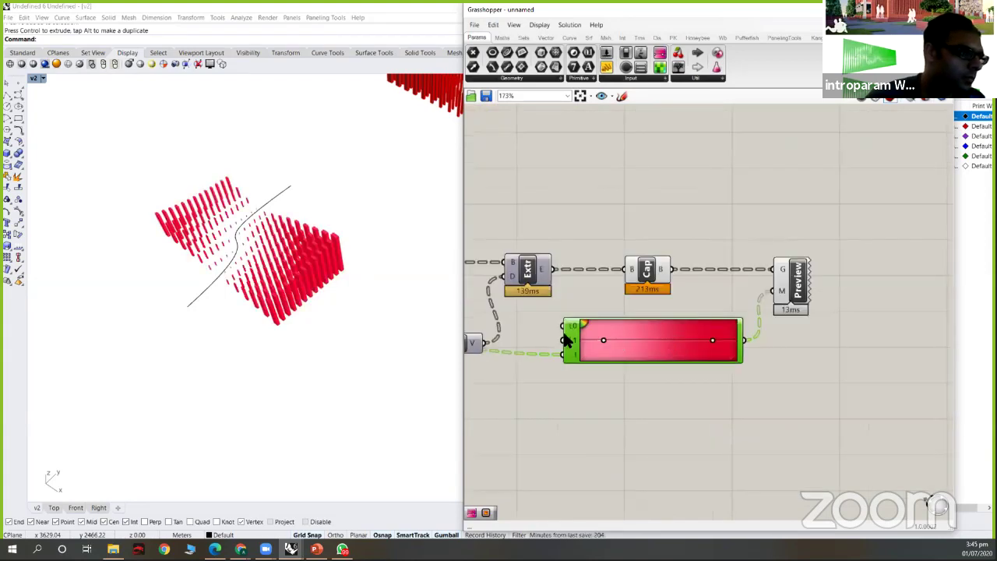
- Add a green colour stop near the start of the Gradient and inspect the data at the Custom Preview's M and G inputs
scroll(611, 333, up, 2)
drag(562, 337, 620, 337)
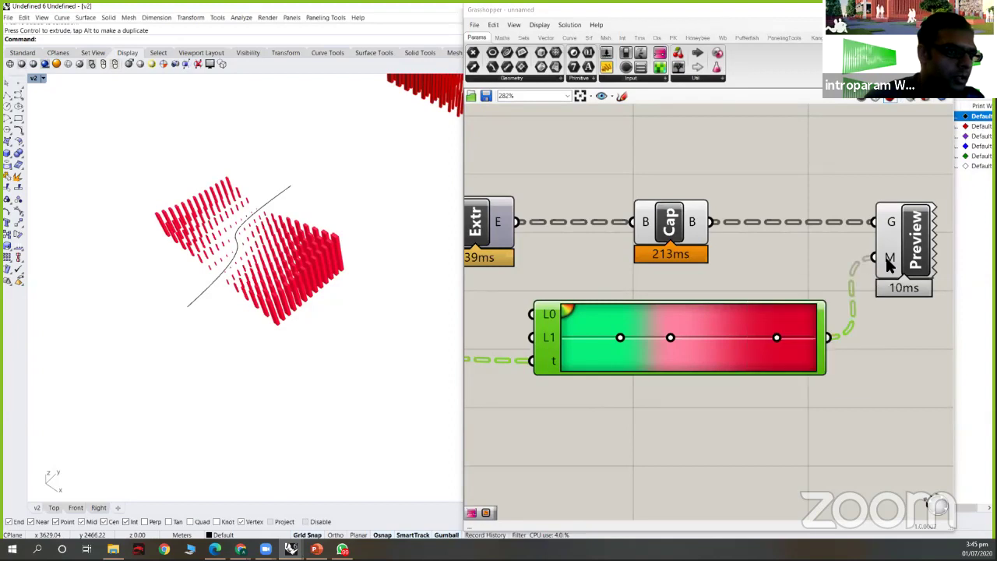
mouse_move(885, 257)
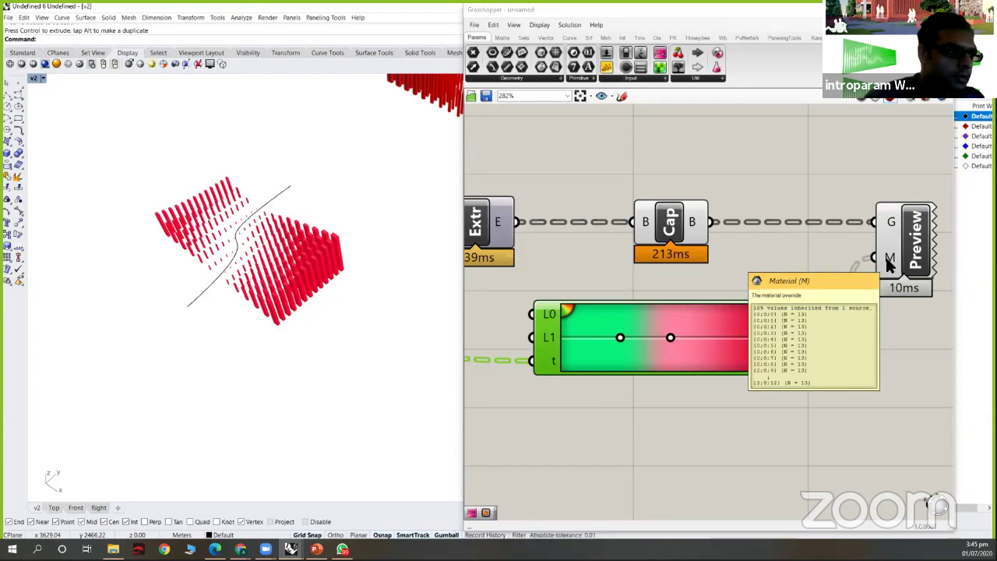
mouse_move(889, 221)
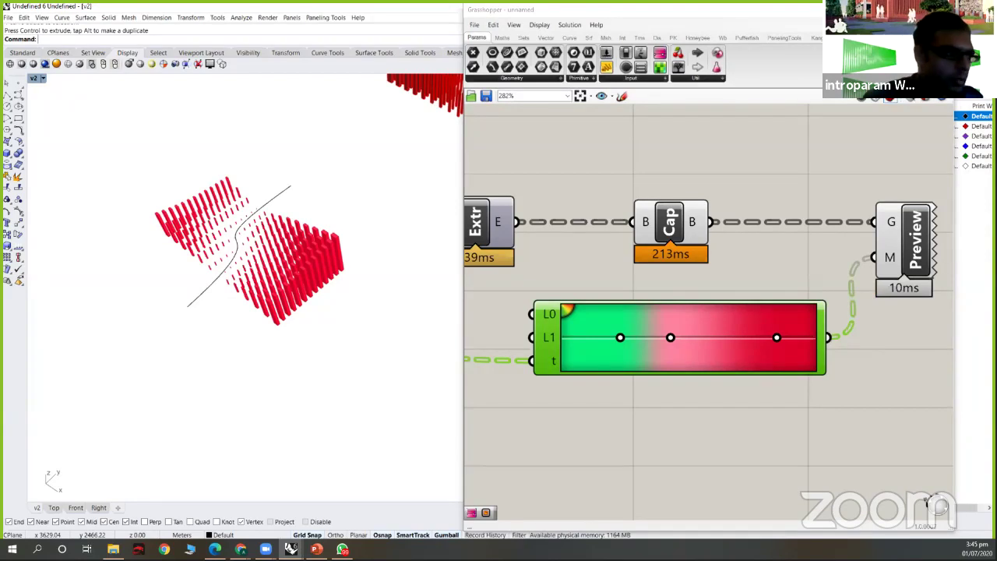
- Remove the Gradient's pink colour stop and feed its t input from the A×B multiplication result instead
scroll(807, 359, down, 1)
right_drag(515, 360, 667, 340)
scroll(846, 345, down, 2)
drag(873, 314, 860, 359)
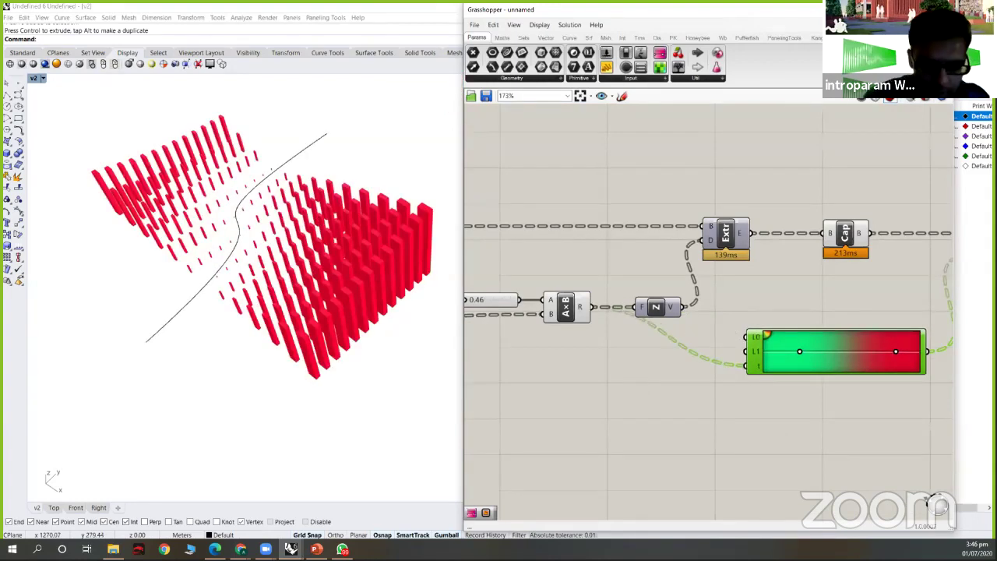
- Add a Graft Tree component and route the A×B multiplication result through it into the Gradient's t input
right_drag(644, 384, 692, 387)
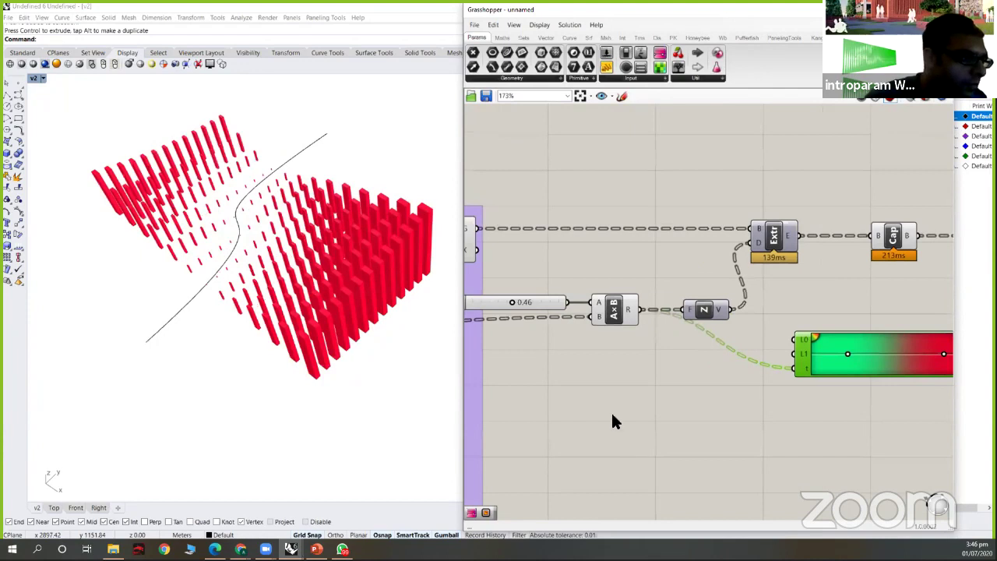
double_click(646, 363)
text(graf)
click(673, 368)
drag(639, 310, 803, 393)
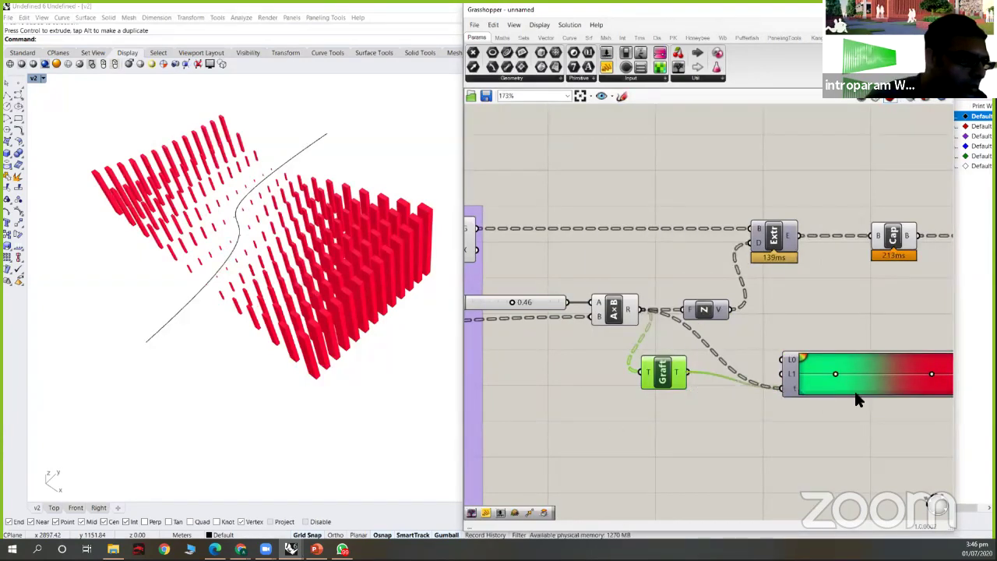
- Delete the Graft component and feed the Gradient's t input from the Curve Closest Point distance output
scroll(854, 393, down, 1)
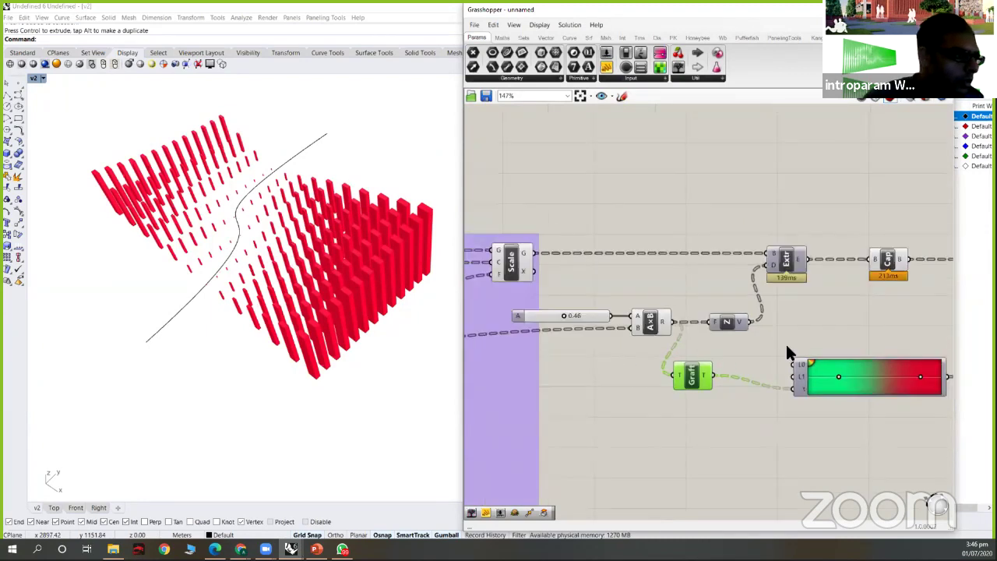
right_drag(788, 350, 741, 316)
scroll(613, 272, down, 2)
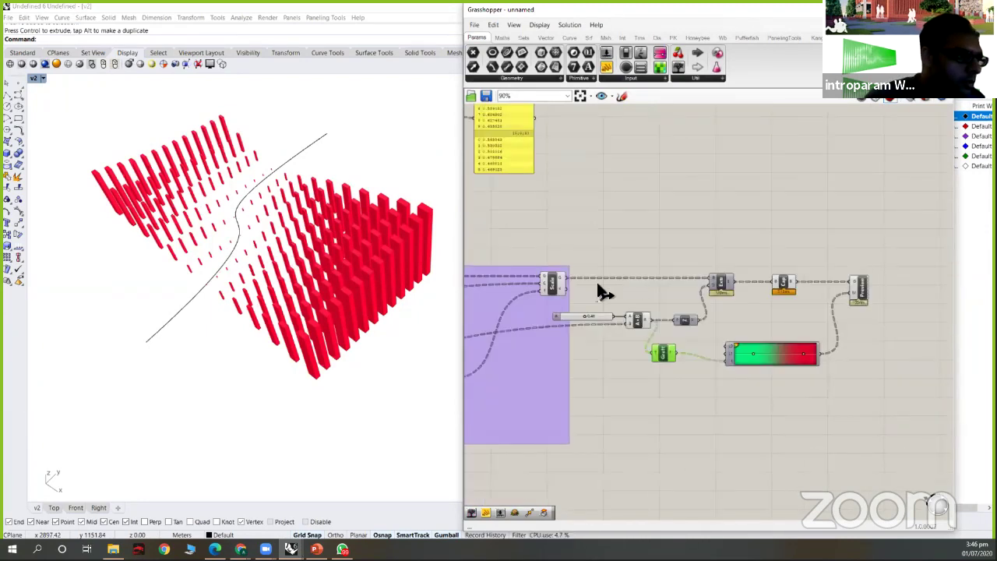
scroll(818, 283, down, 2)
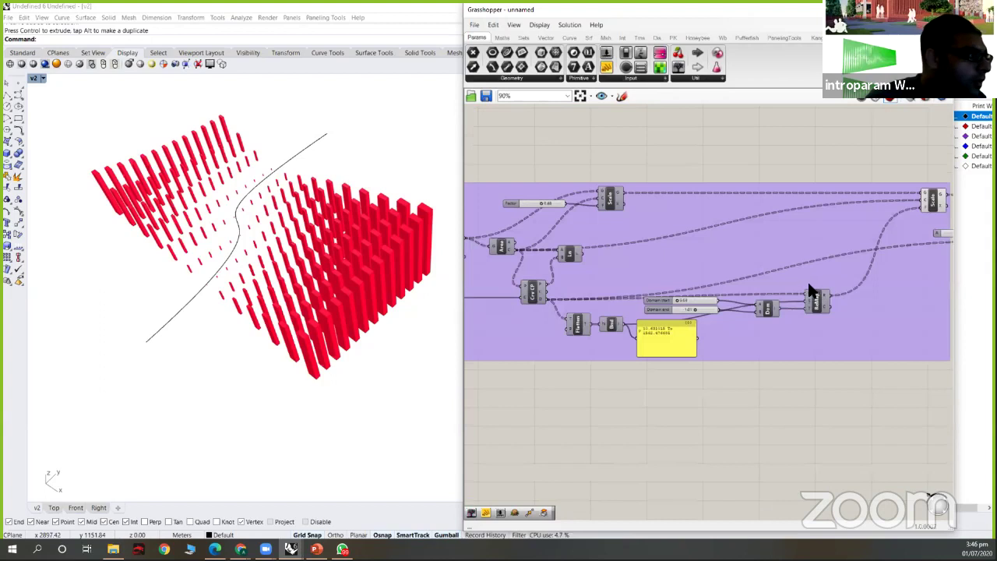
scroll(805, 281, down, 2)
scroll(734, 284, up, 2)
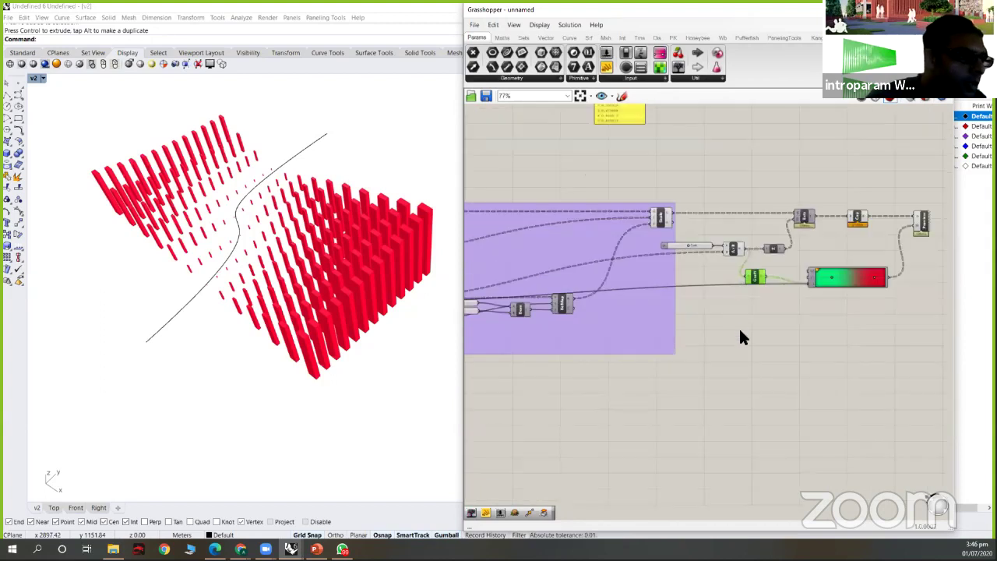
scroll(739, 326, up, 2)
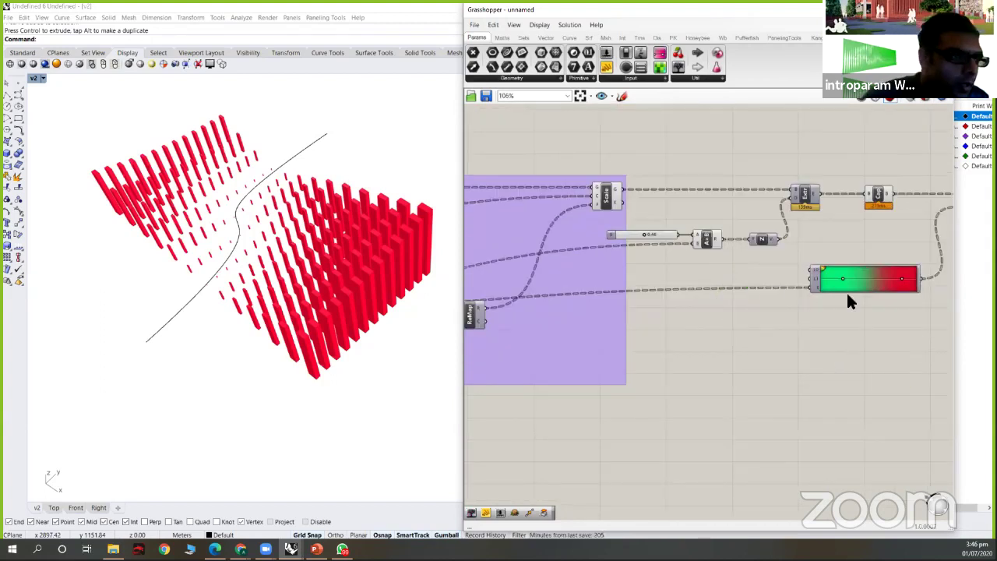
scroll(810, 304, up, 3)
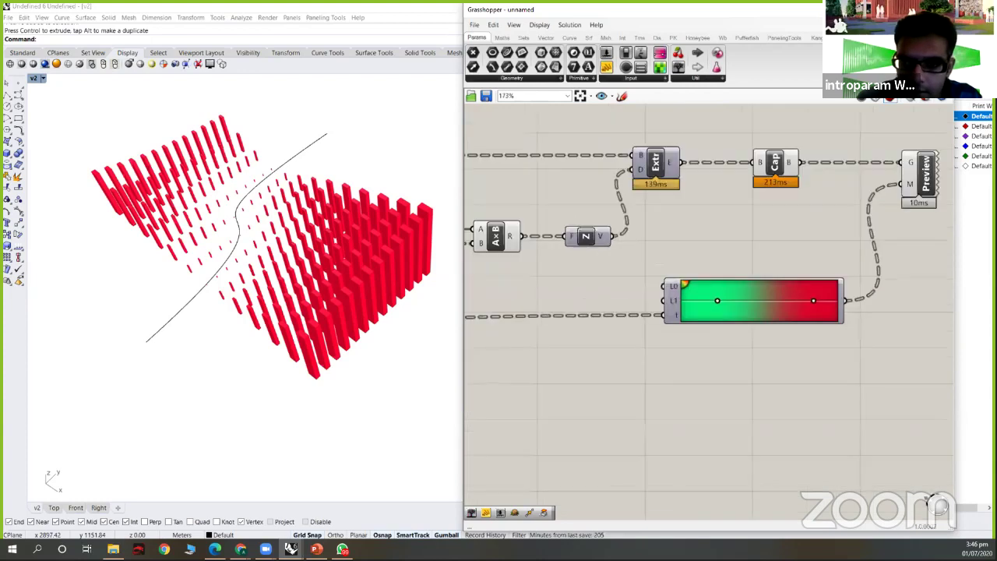
scroll(841, 301, up, 1)
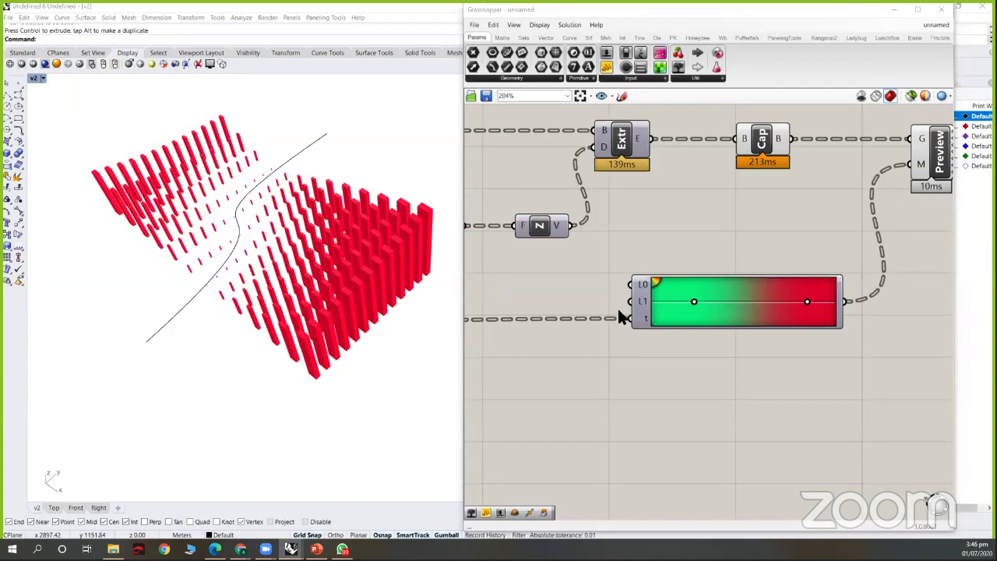
- Examine the upper definition's bounds, domain sliders and ReMap data alongside the matching components in the purple group
scroll(699, 305, down, 3)
right_drag(575, 313, 799, 304)
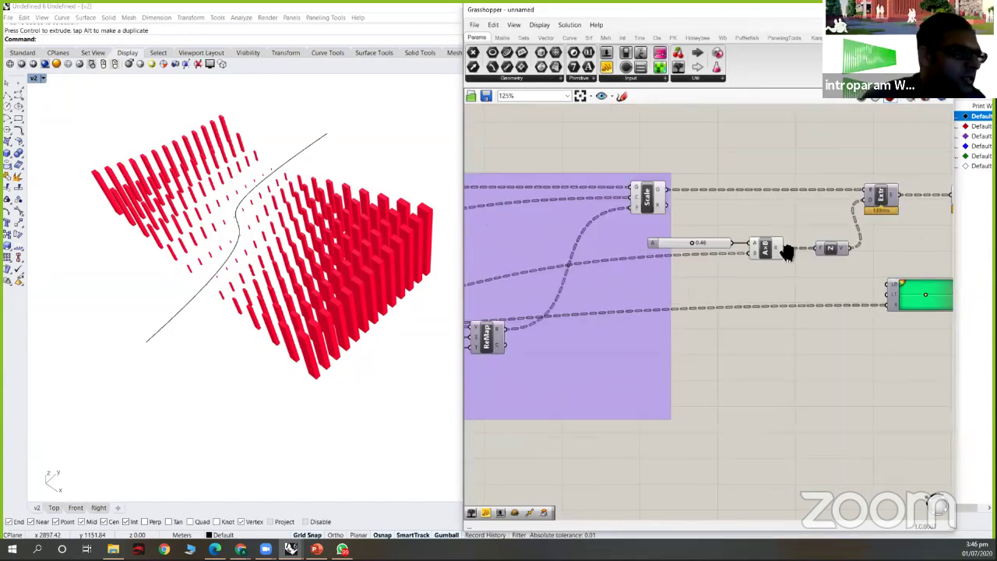
scroll(788, 254, down, 2)
scroll(694, 277, down, 1)
scroll(717, 194, up, 1)
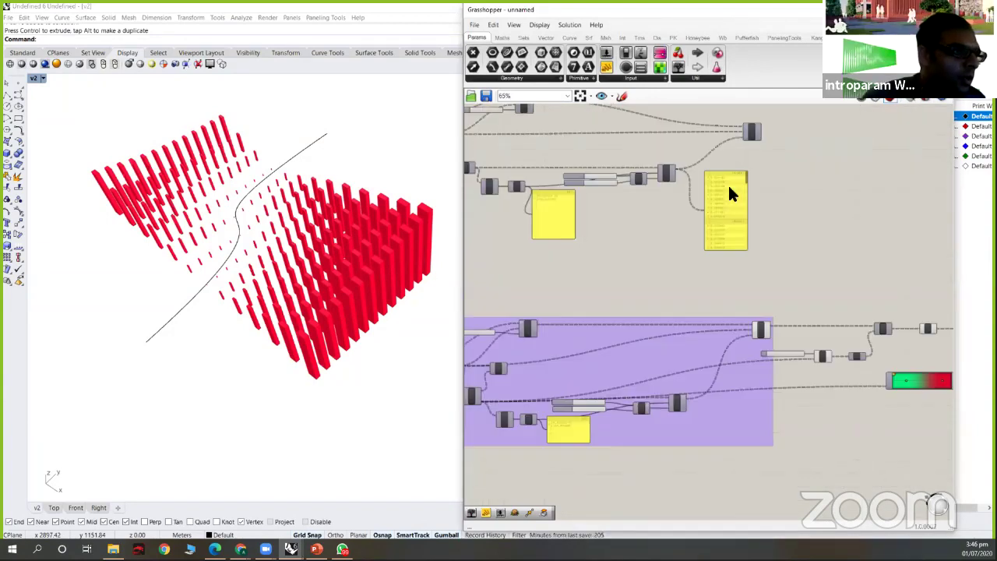
scroll(727, 195, up, 1)
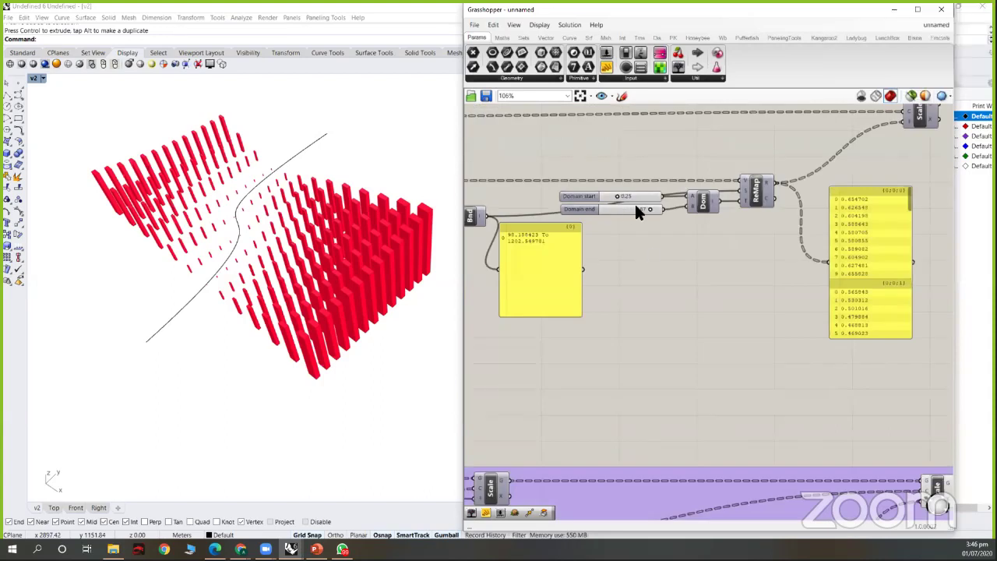
scroll(634, 202, down, 1)
right_drag(634, 202, 639, 236)
scroll(639, 209, down, 3)
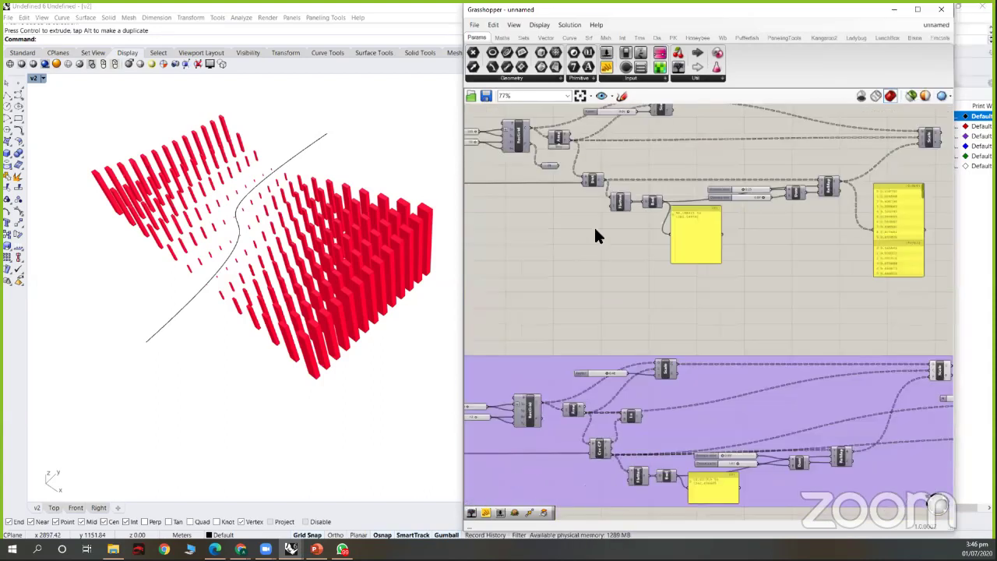
- Delete the Gradient component and move the Custom Preview closer to Cap
right_drag(756, 321, 536, 240)
right_drag(904, 350, 755, 321)
click(755, 321)
key(Delete)
scroll(774, 275, up, 5)
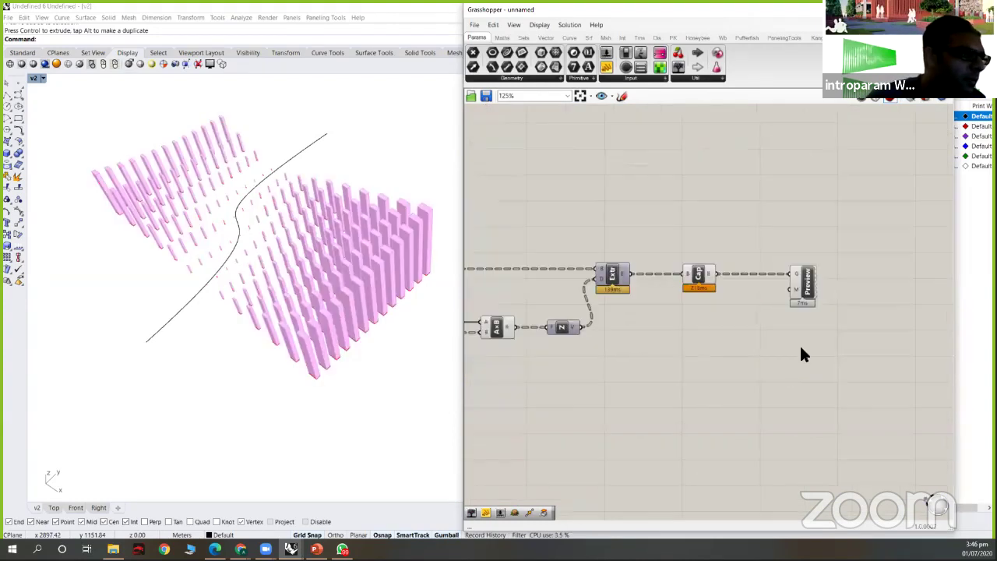
drag(836, 290, 791, 290)
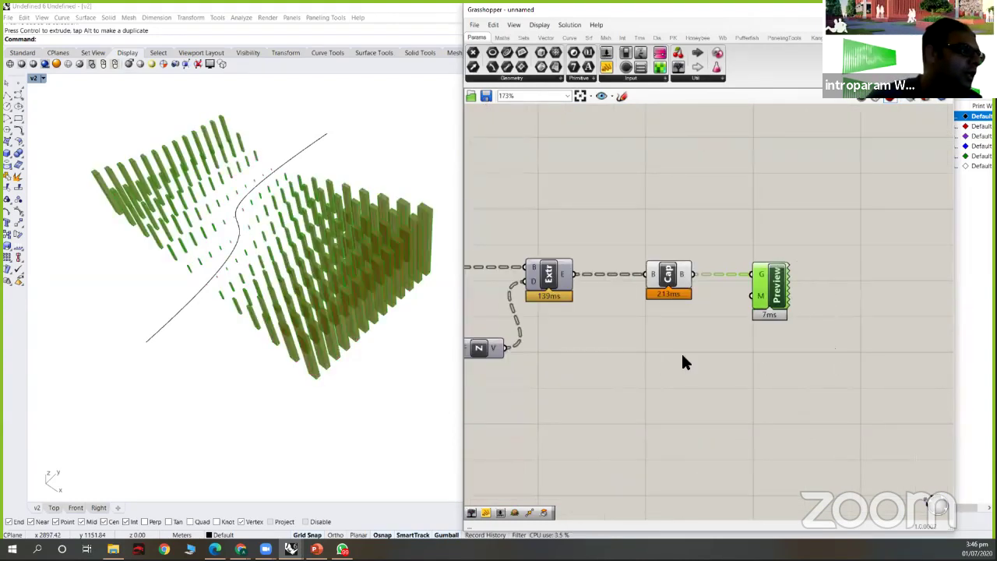
click(681, 360)
- Move the Custom Preview a little closer to Cap and restore the saved view v1 in the Rhino viewport
scroll(578, 290, up, 2)
right_drag(383, 278, 354, 260)
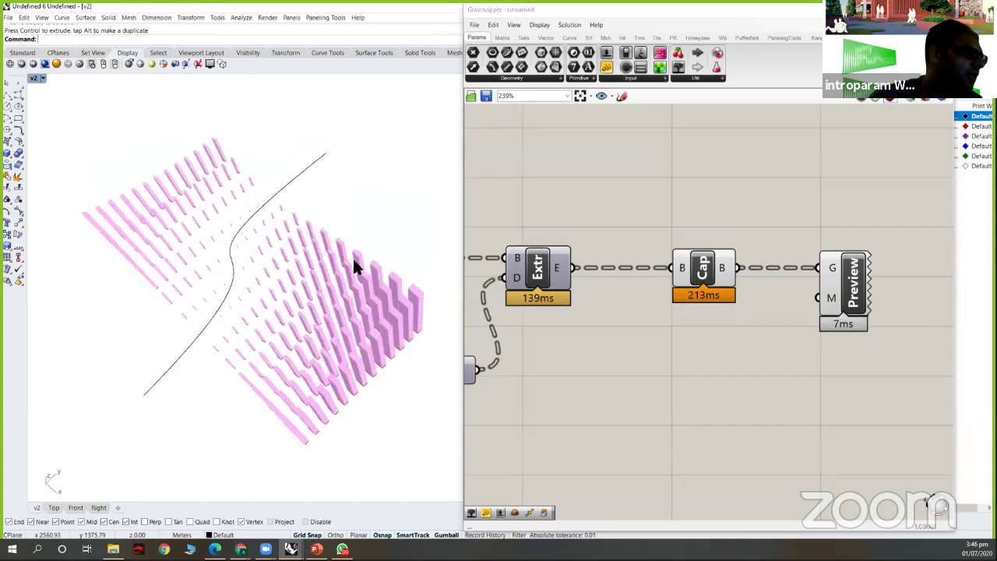
right_drag(356, 226, 331, 300)
scroll(400, 208, down, 6)
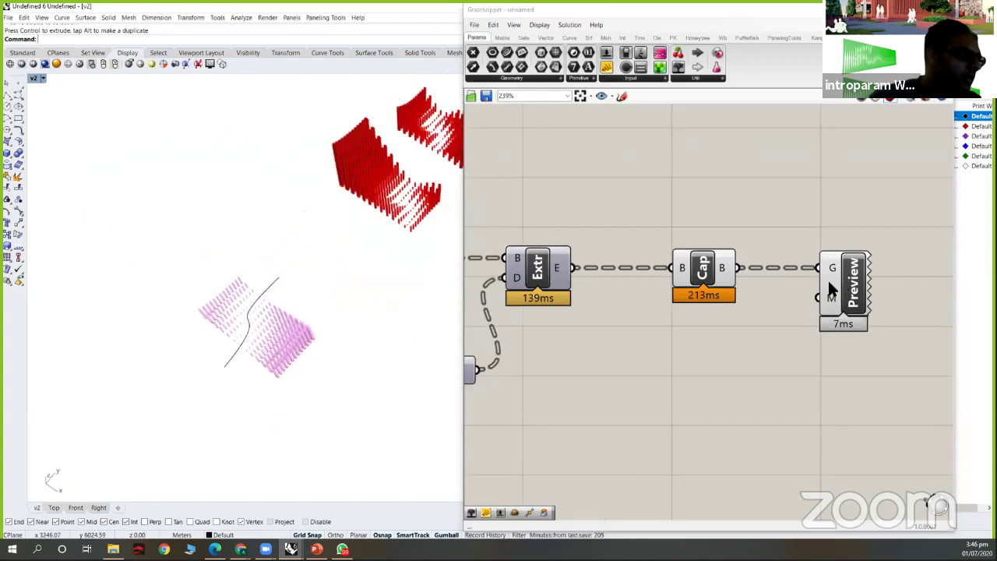
drag(829, 281, 818, 280)
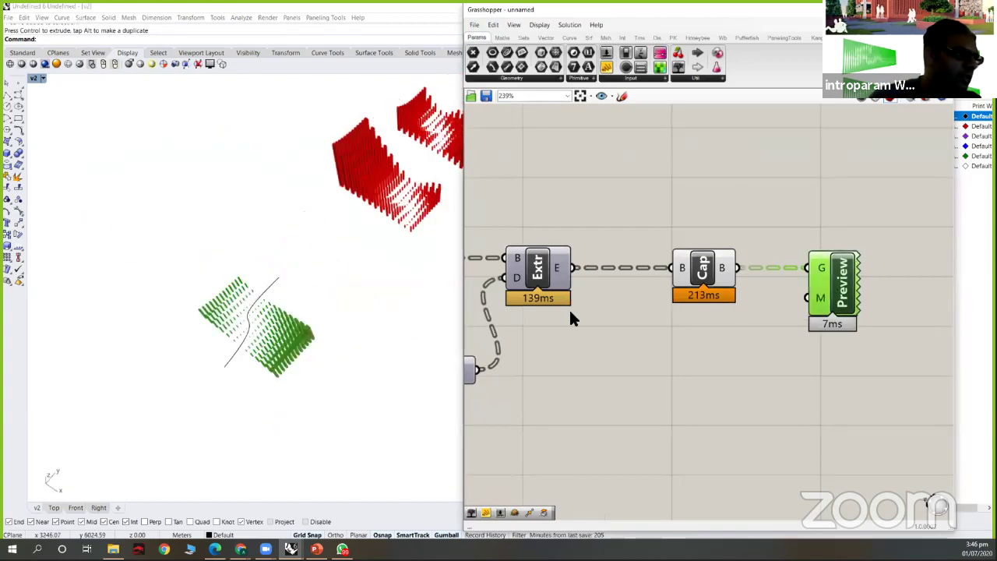
click(43, 78)
mouse_move(94, 250)
click(185, 368)
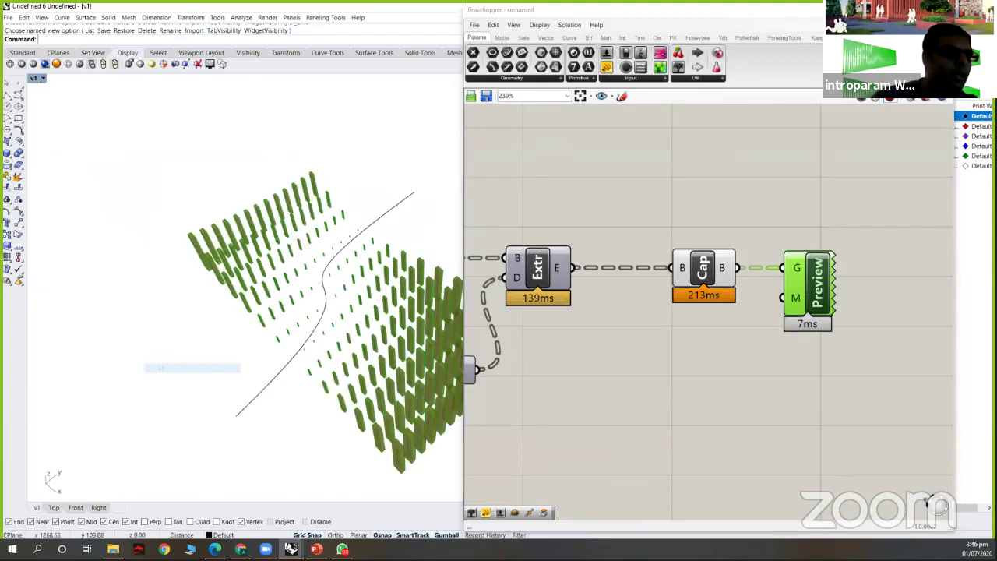
click(471, 234)
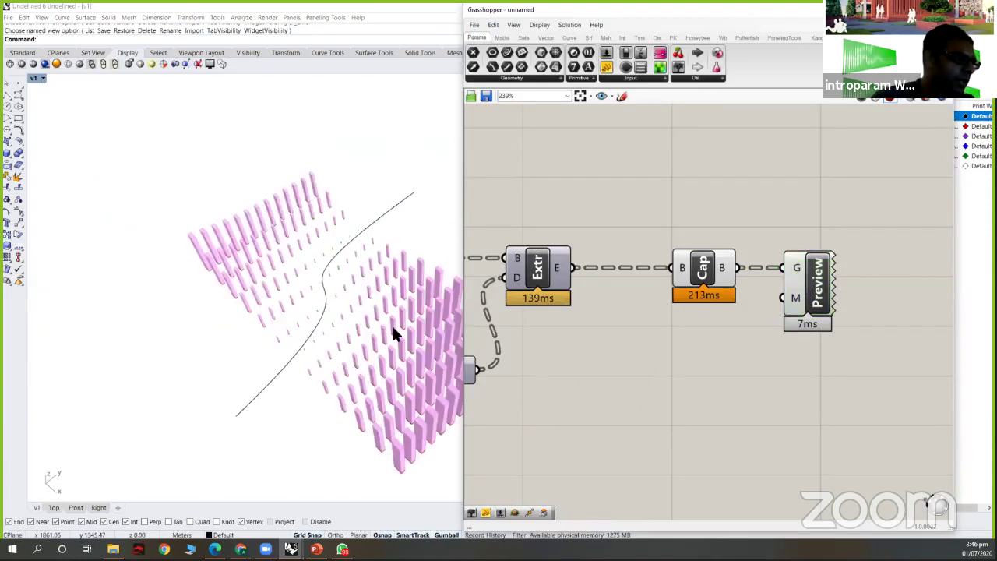
click(393, 390)
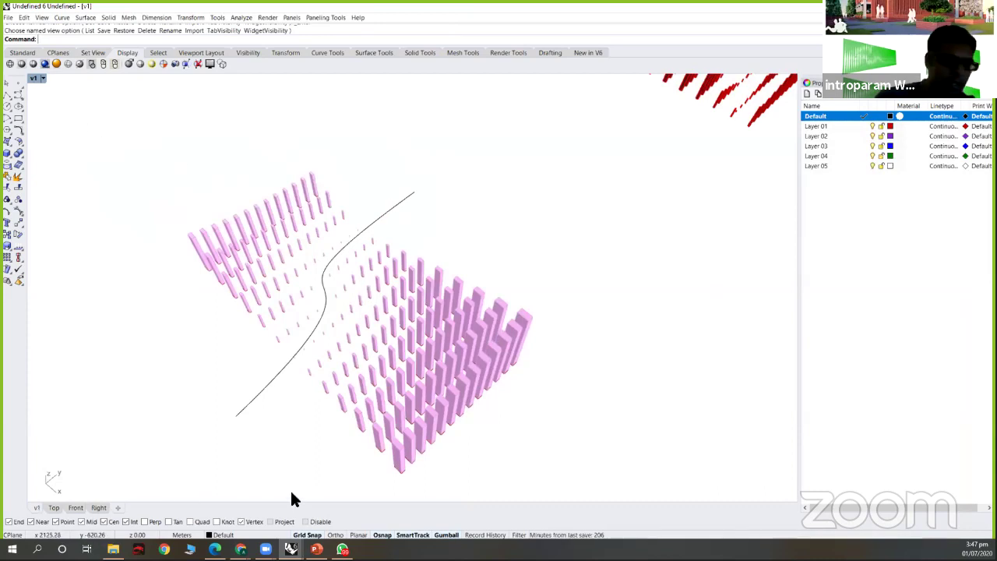
- Reopen the Grasshopper window and bring the purple-grouped tower definition into view
text(G)
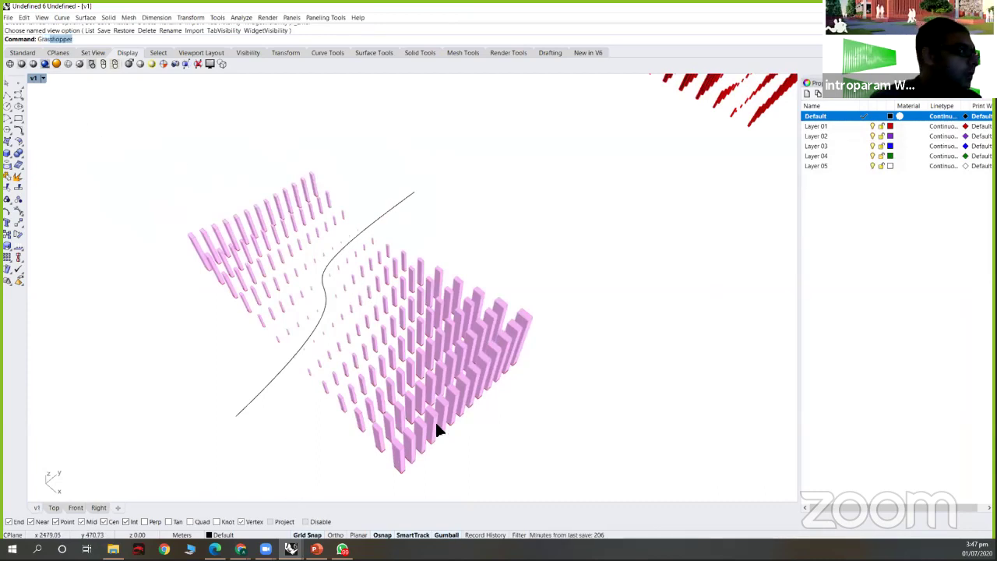
text(rass)
key(Return)
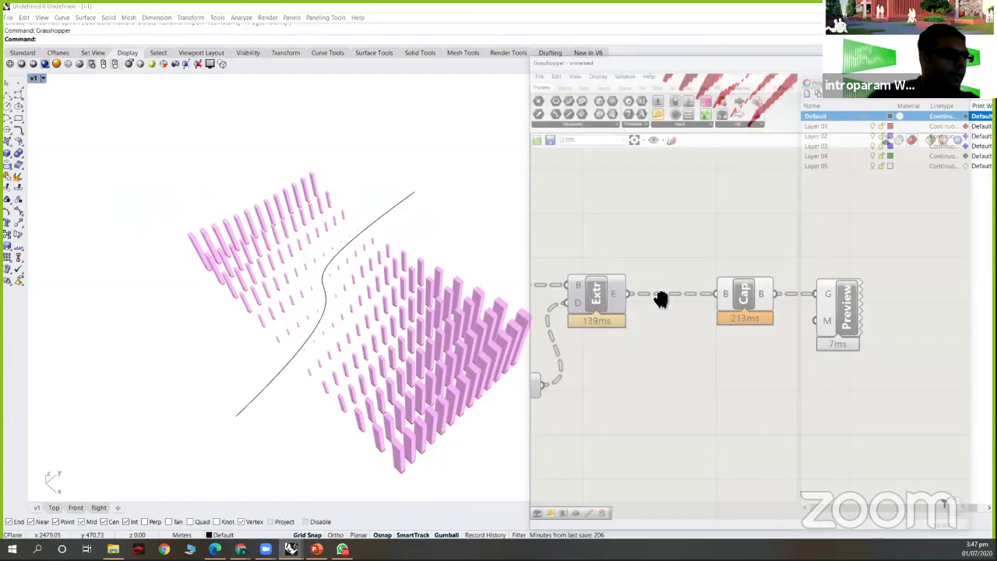
scroll(724, 312, down, 5)
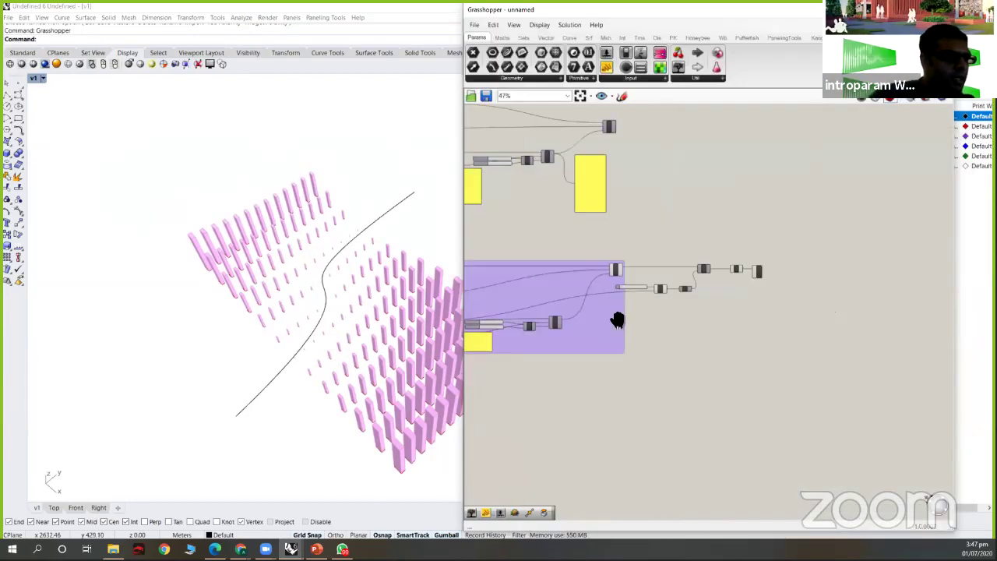
mouse_move(713, 347)
right_down()
mouse_move(774, 338)
mouse_move(715, 345)
right_up()
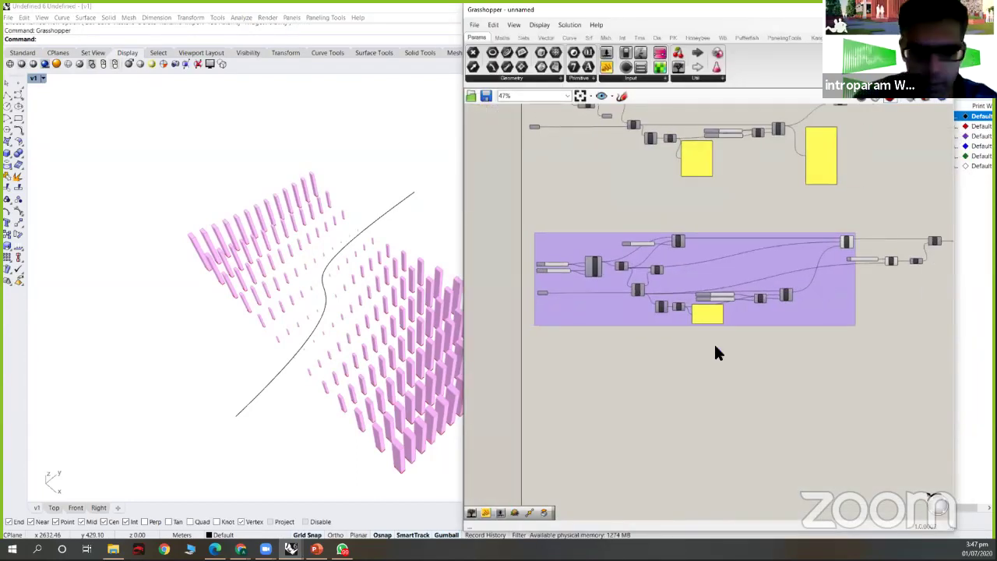
- Examine the grid, attractor curve and closest-point components of the purple group against the upper definition
right_drag(652, 368, 664, 329)
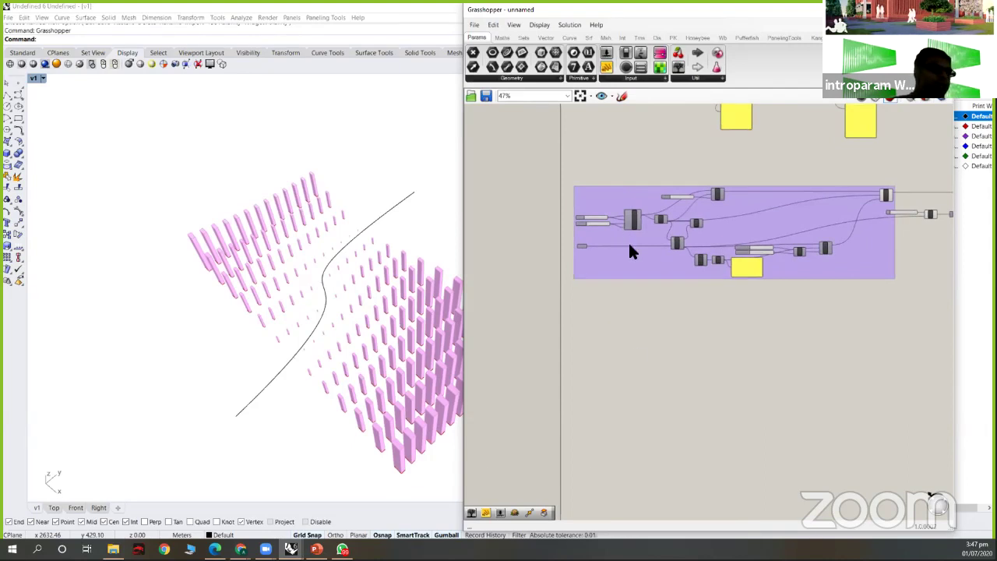
scroll(569, 250, up, 5)
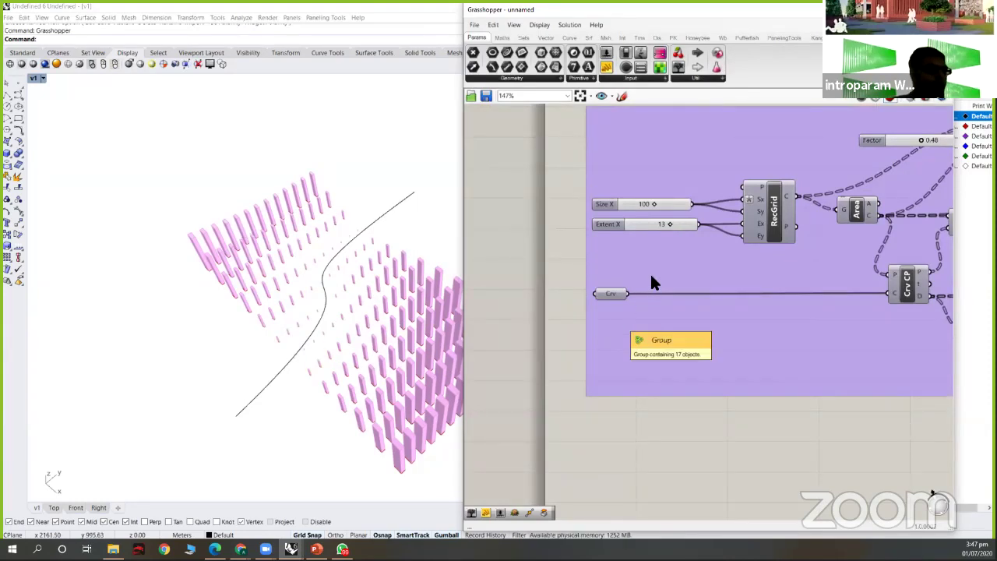
scroll(652, 290, down, 2)
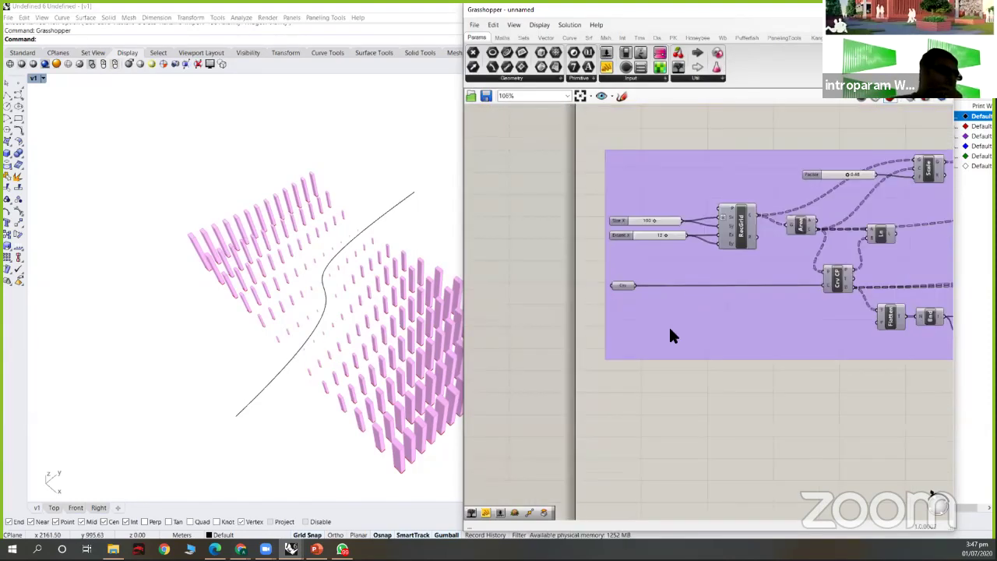
right_drag(674, 343, 644, 319)
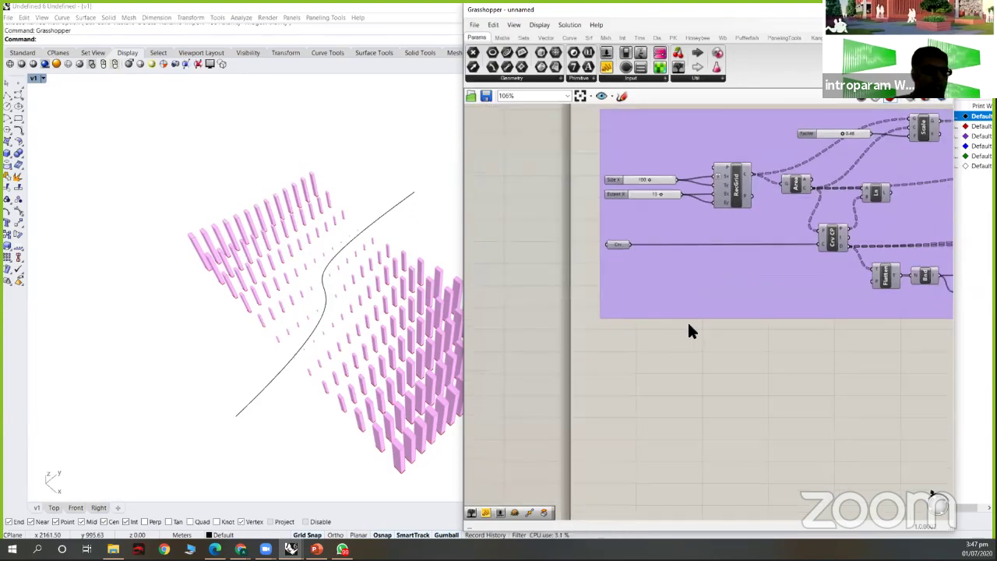
scroll(670, 336, down, 3)
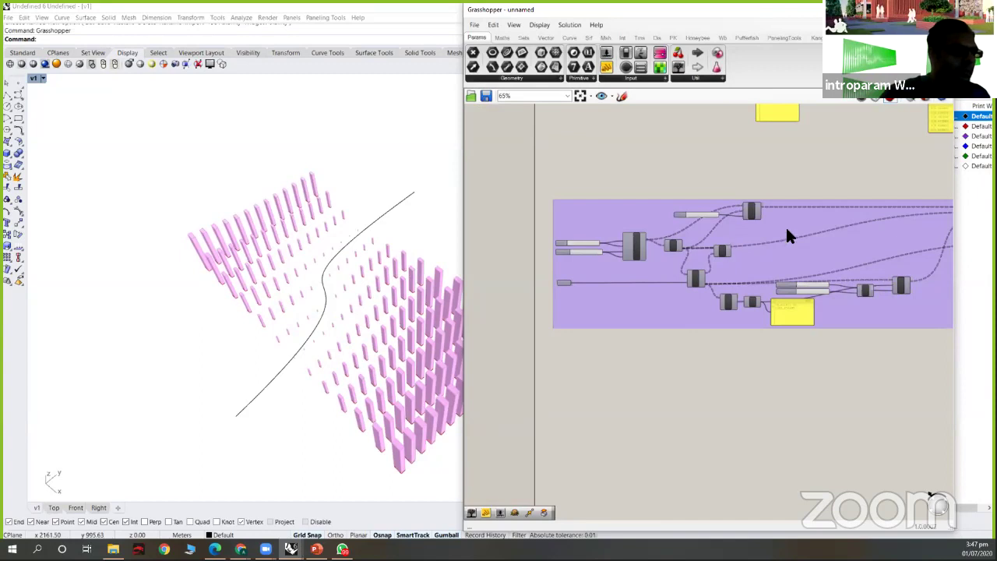
scroll(678, 222, down, 3)
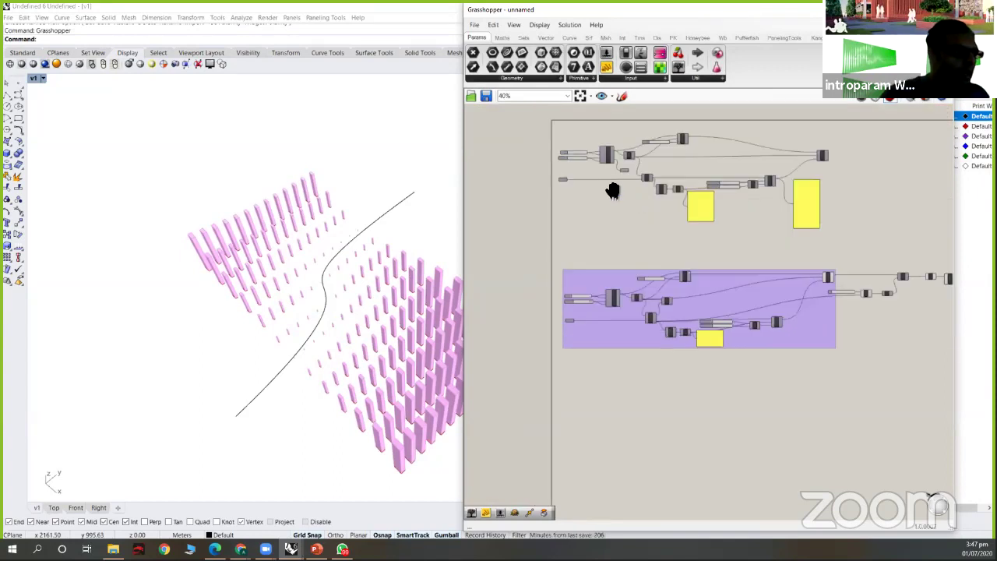
scroll(596, 190, down, 2)
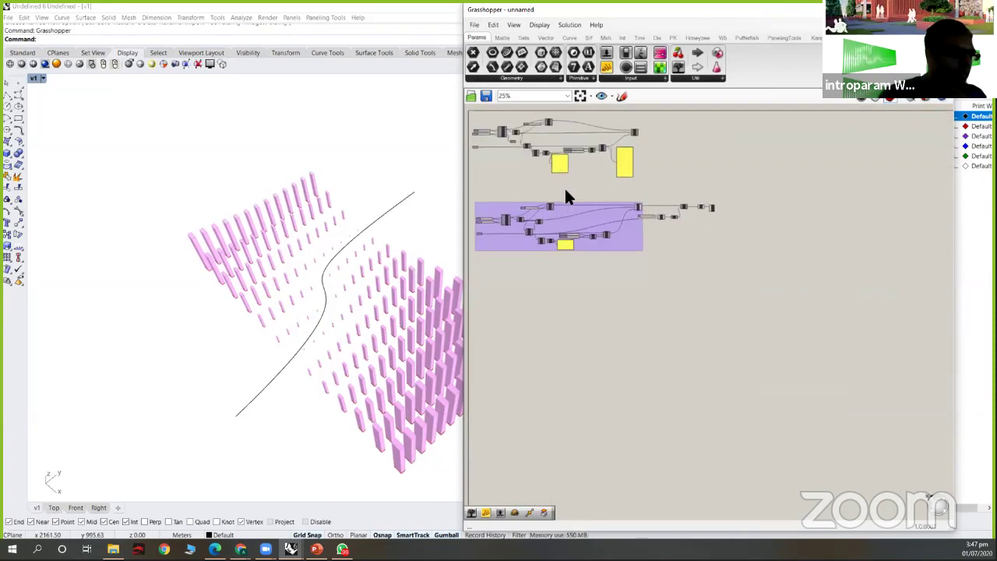
- Move the purple group slightly closer to the upper definition and deselect it
click(582, 207)
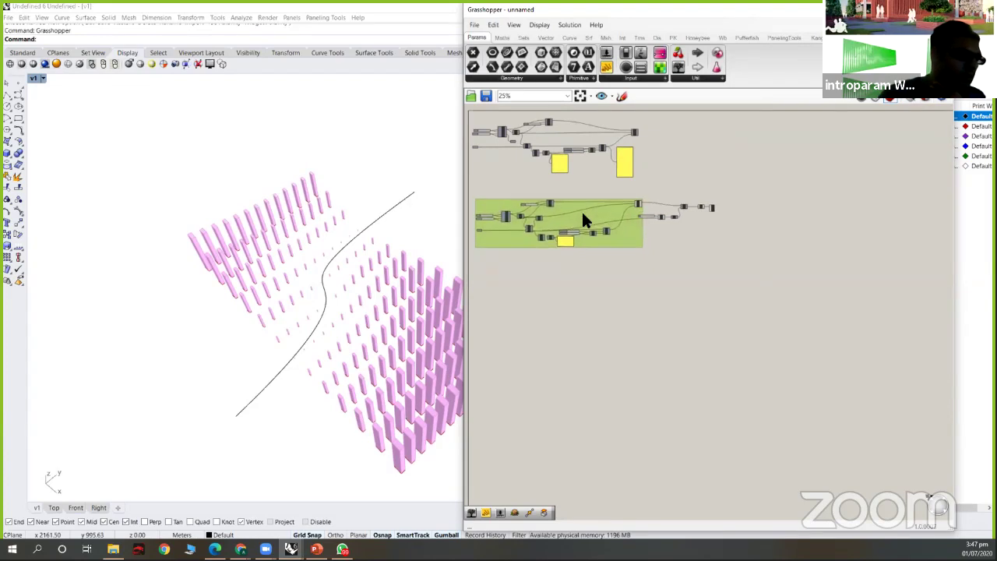
mouse_move(603, 255)
right_down()
mouse_move(610, 261)
mouse_move(601, 258)
right_up()
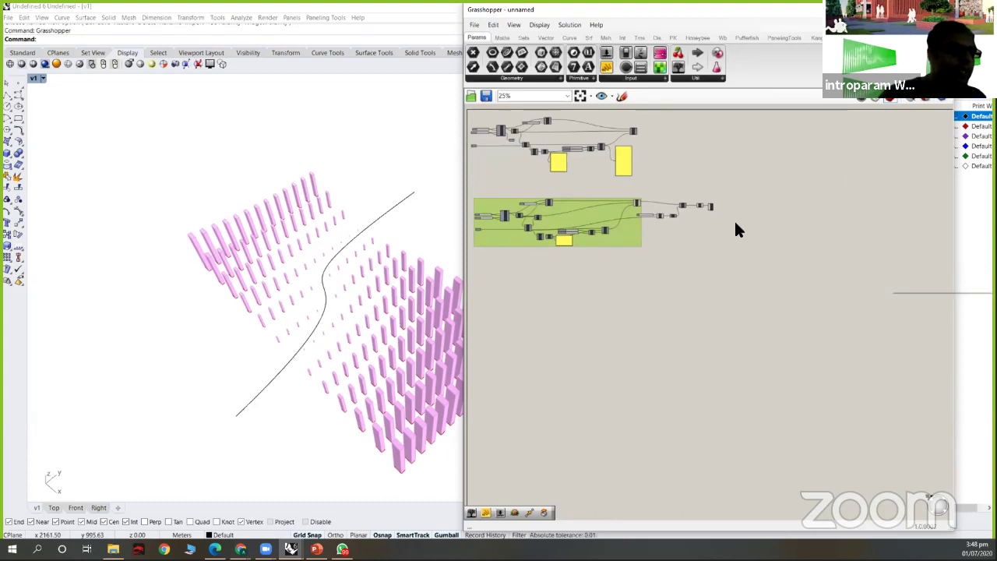
click(708, 235)
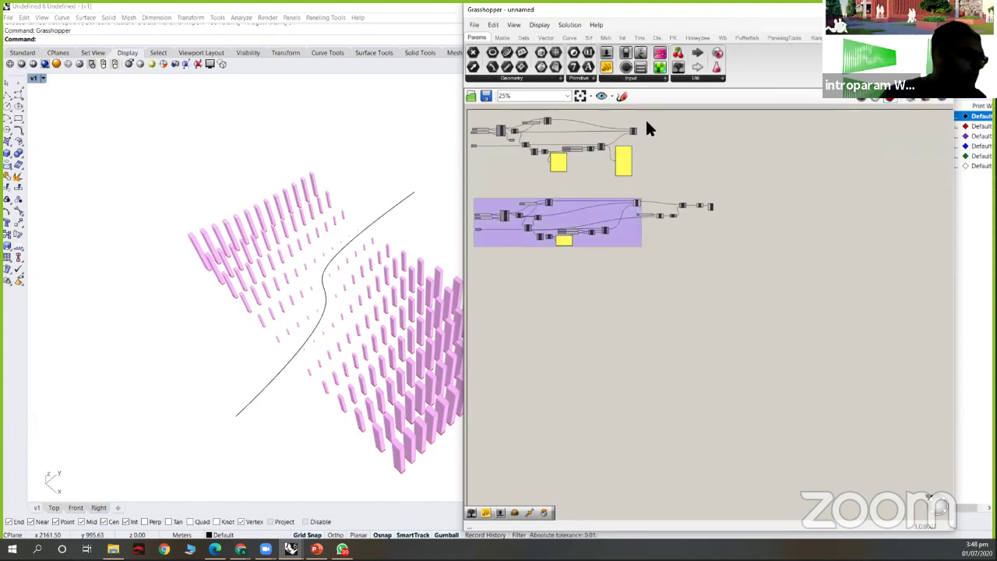
mouse_move(568, 267)
right_down()
mouse_move(585, 262)
mouse_move(565, 263)
right_up()
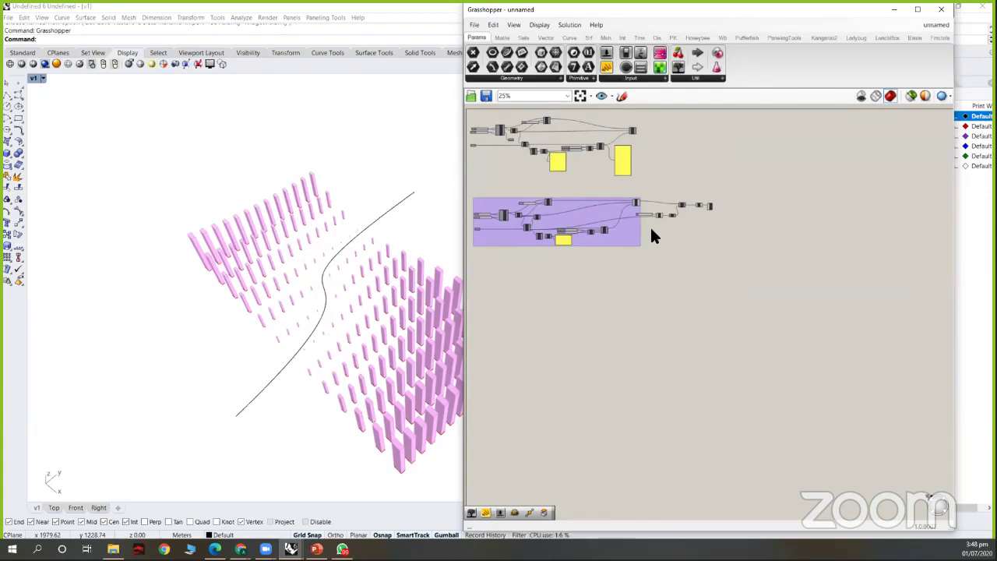
- Examine the purple group's Scale, ReMap and domain wiring, the height components beside it, and its RecGrid, Area and Crv CP inputs
scroll(668, 200, up, 5)
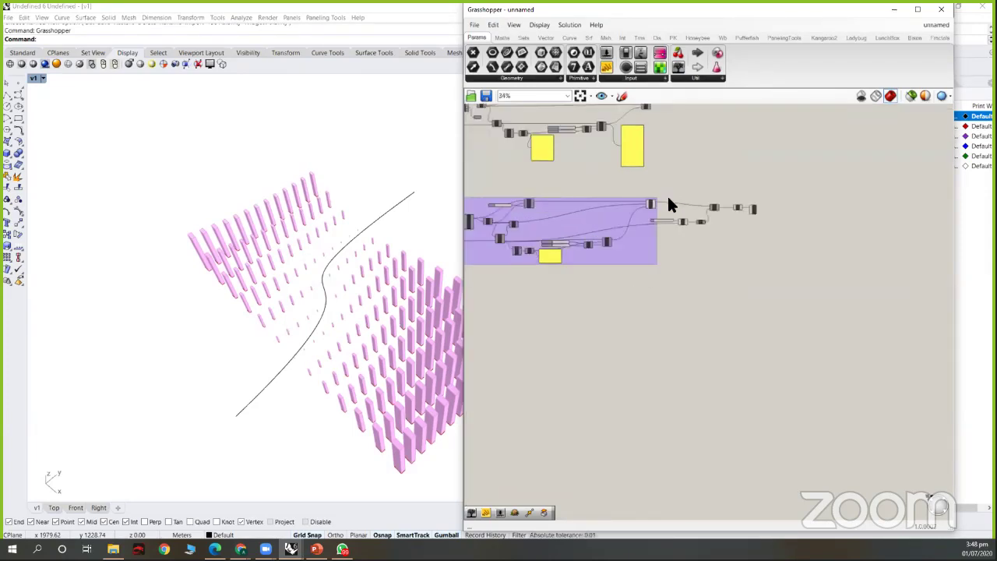
scroll(708, 257, up, 3)
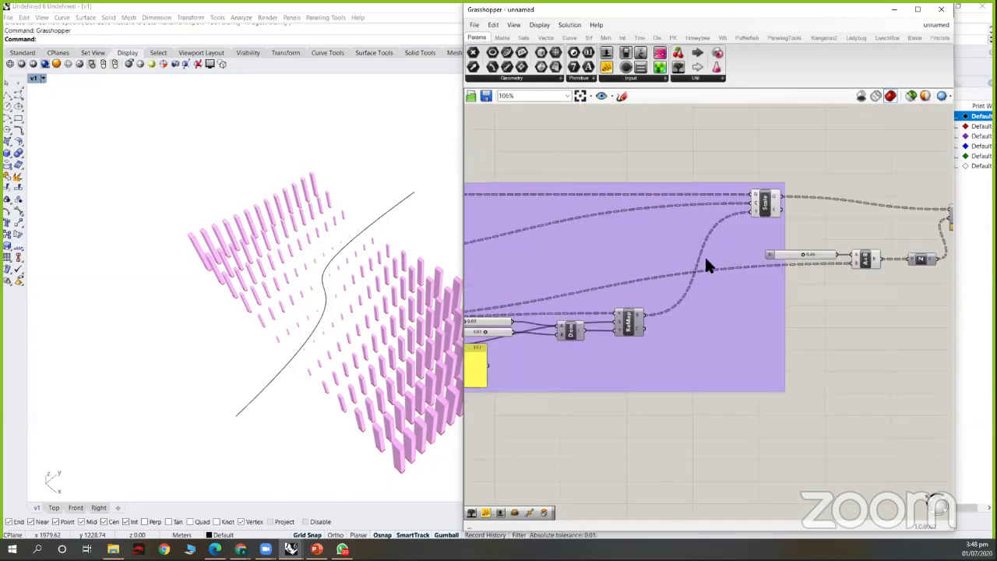
scroll(673, 220, down, 3)
right_drag(697, 214, 679, 264)
scroll(679, 264, up, 2)
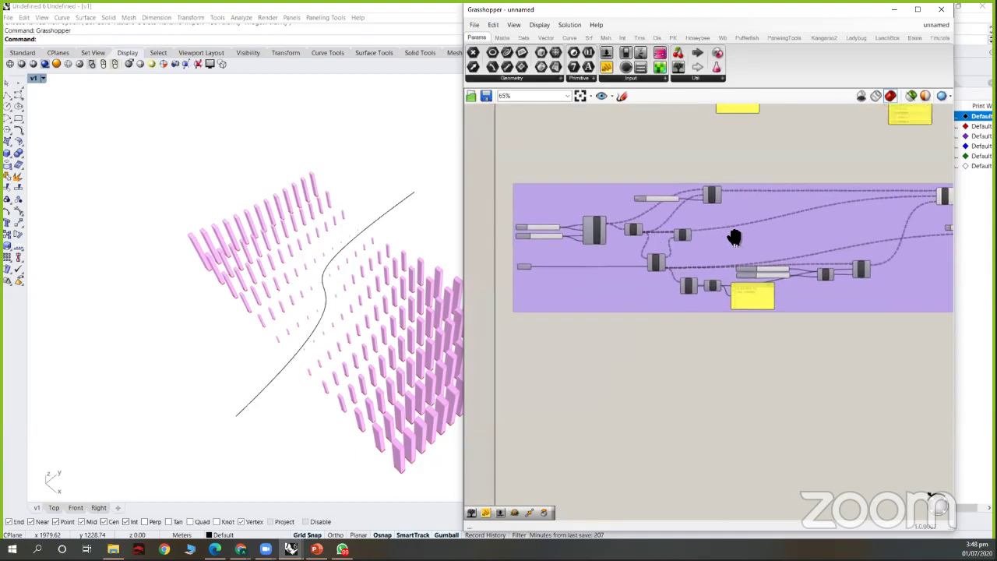
scroll(690, 224, up, 1)
scroll(690, 230, down, 2)
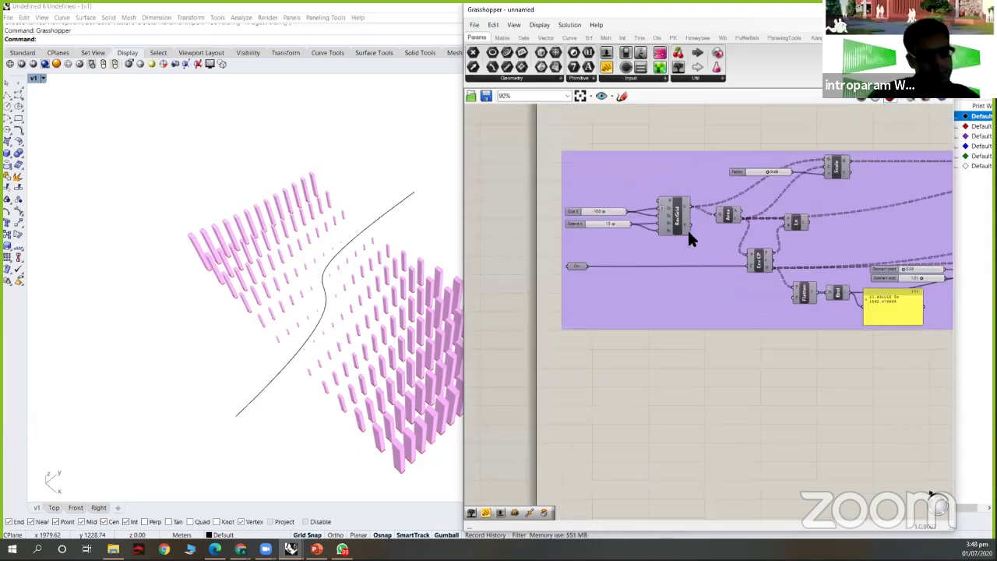
scroll(586, 267, up, 1)
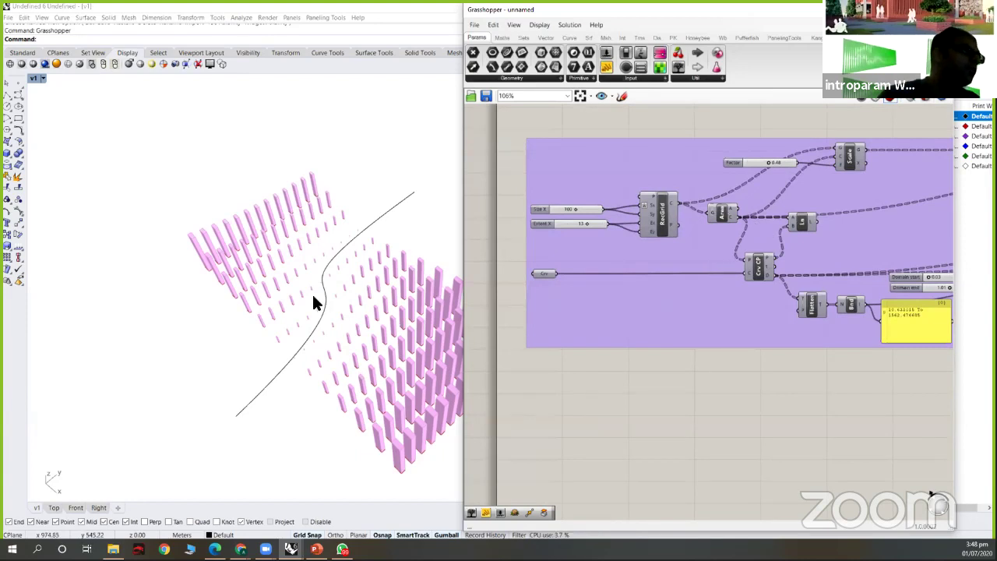
- Turn on the preview of the purple group's Area component to show the grid cell centroids
right_drag(322, 304, 323, 314)
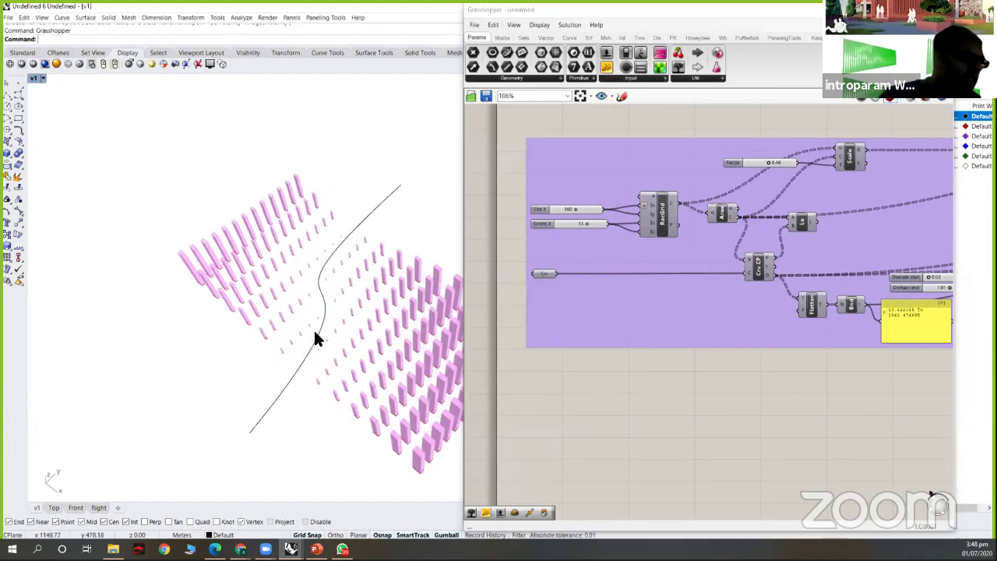
click(724, 214)
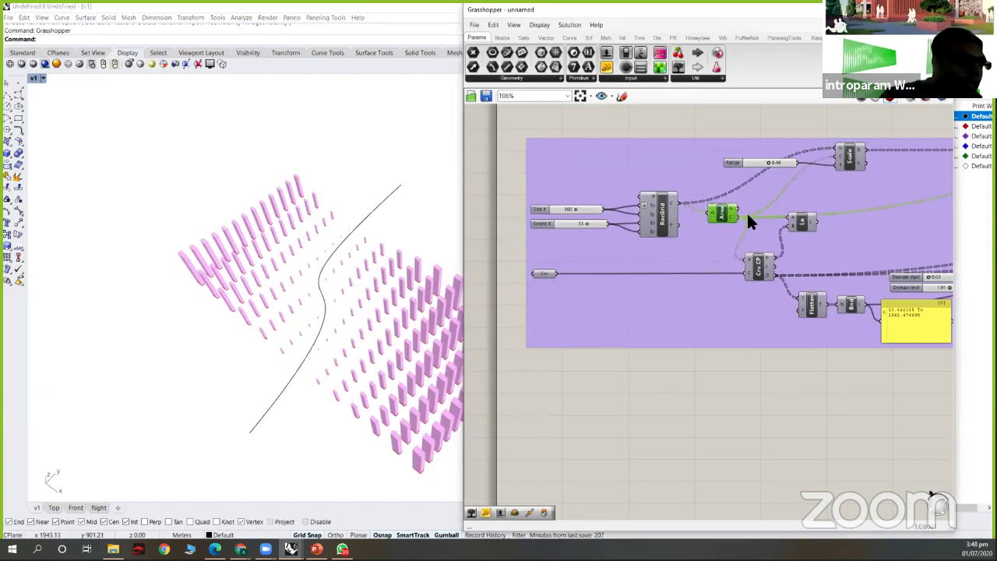
key(space)
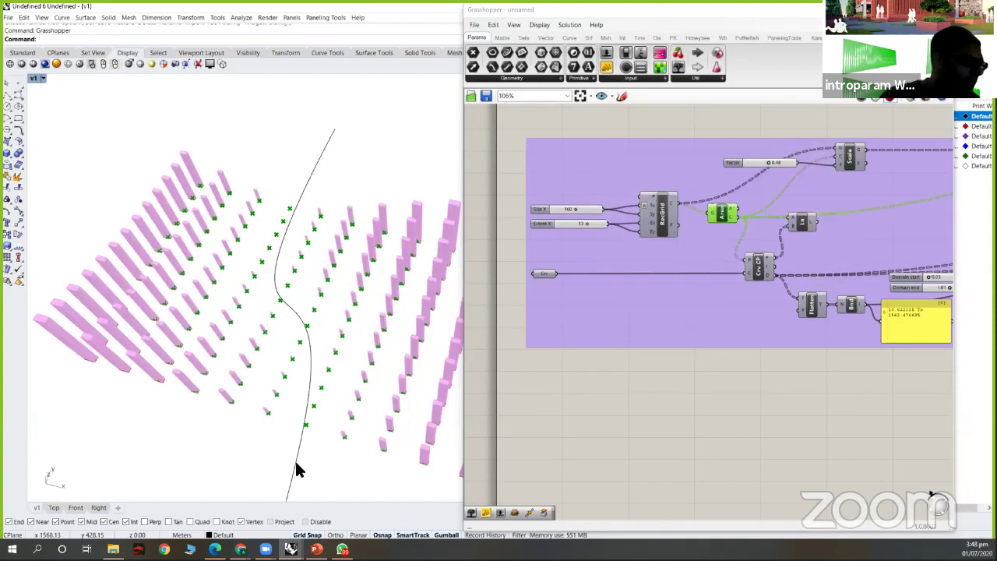
- Turn on the preview of the Scale component with the Factor slider and inspect its rectangles near the attractor curve
scroll(281, 413, up, 2)
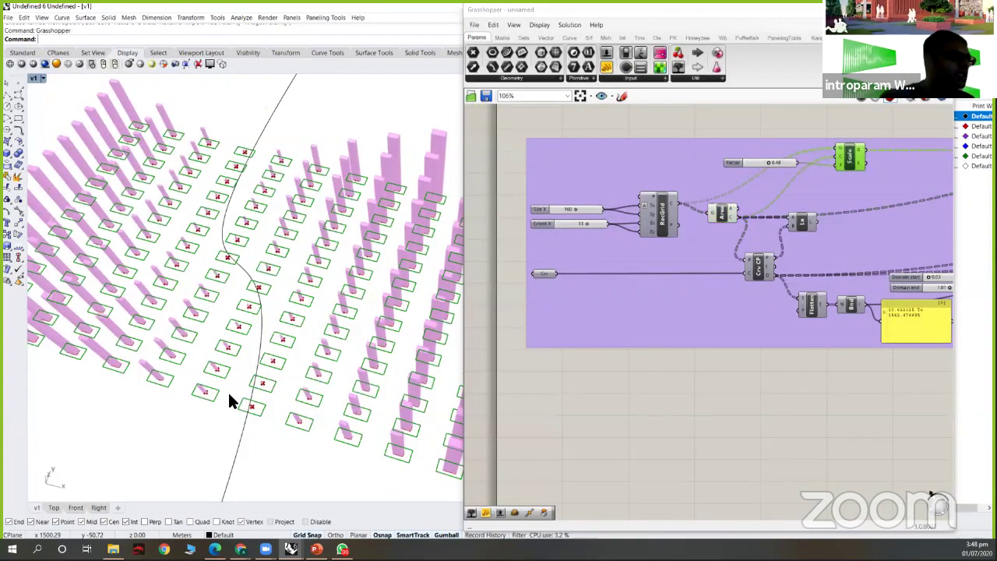
scroll(216, 397, up, 2)
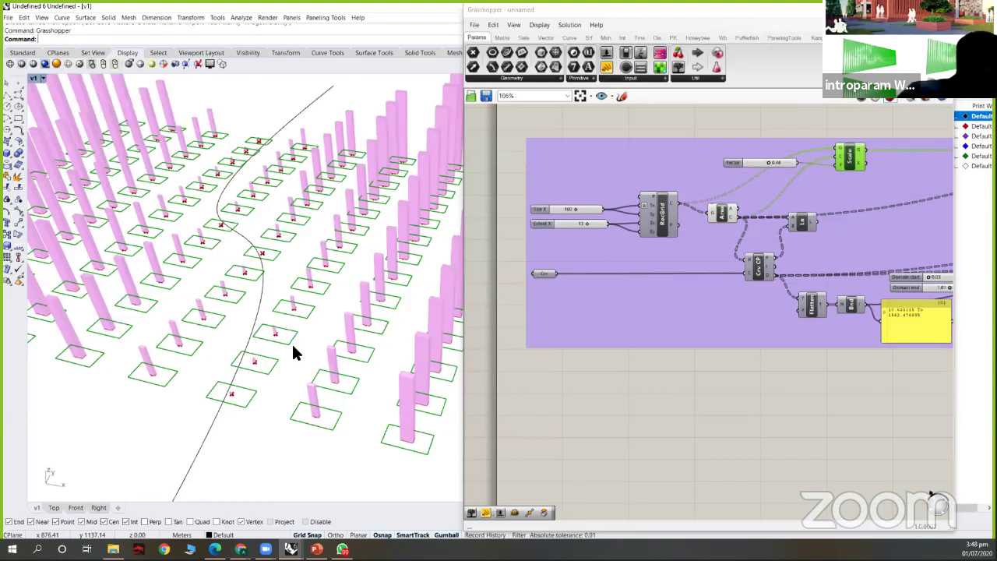
scroll(289, 351, up, 2)
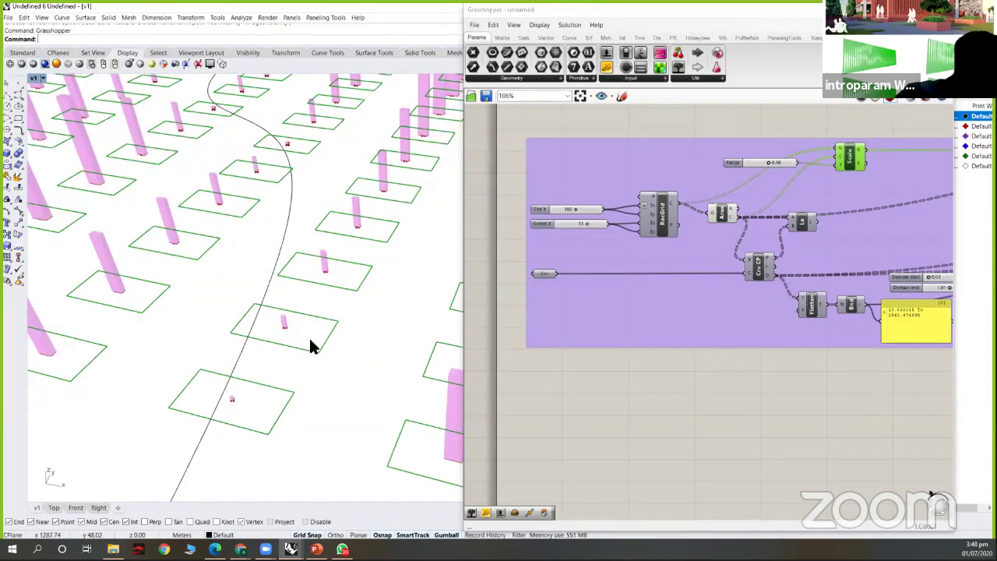
scroll(296, 344, down, 2)
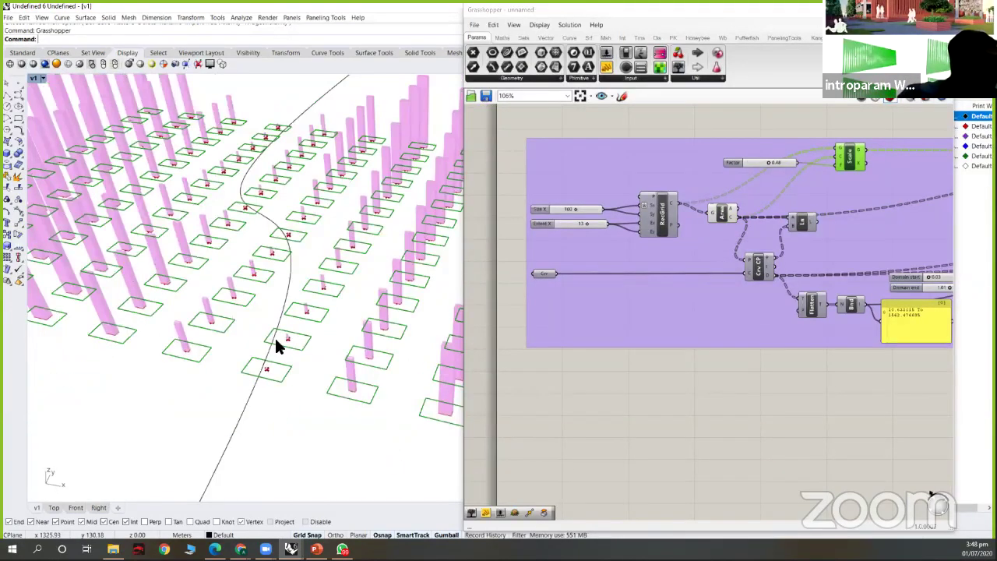
scroll(282, 342, up, 2)
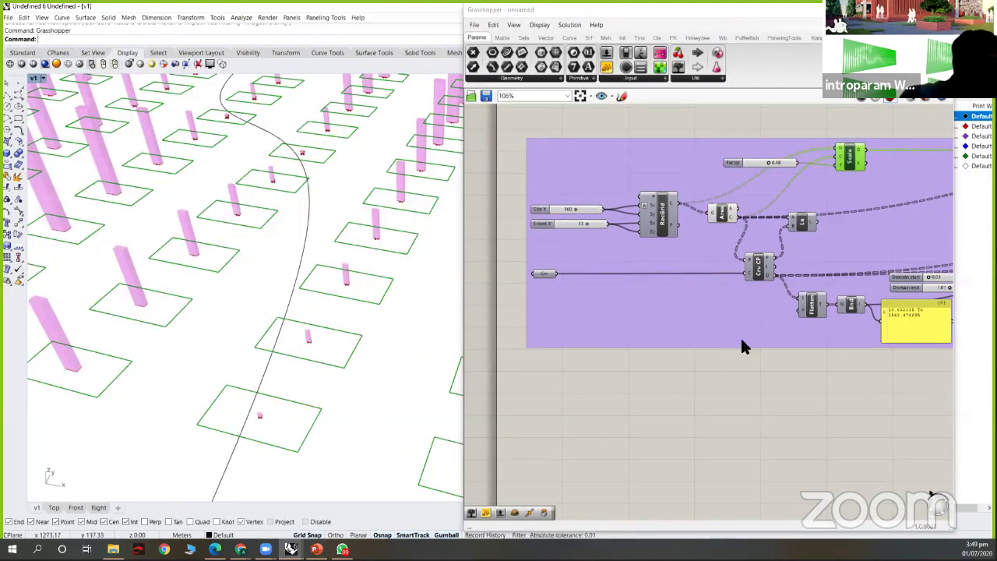
- Turn on the previews of Crv CP and Ln to show the closest points on the curve and the connecting lines
right_drag(730, 265, 727, 267)
scroll(730, 262, up, 5)
middle_click(711, 281)
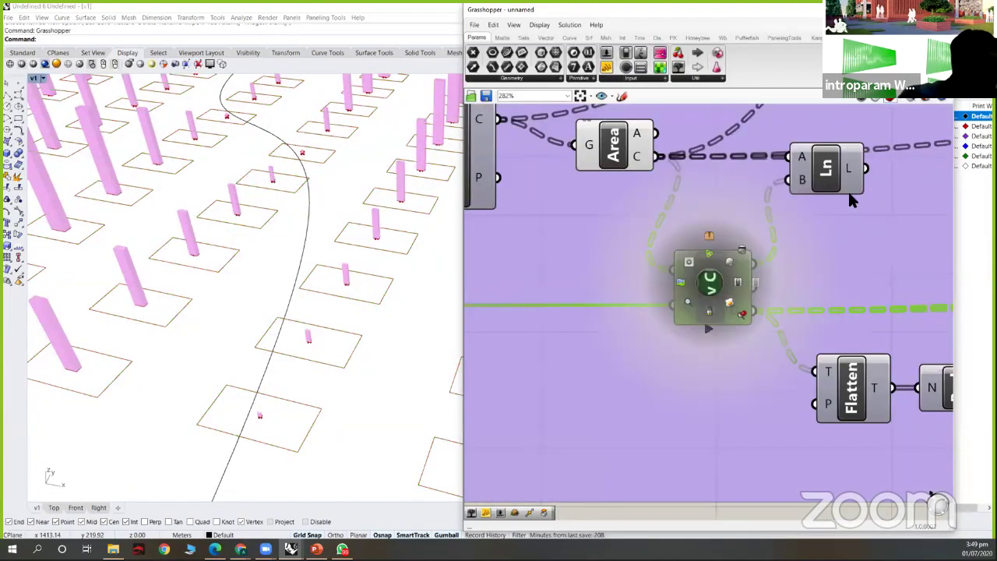
click(828, 167)
middle_click(836, 168)
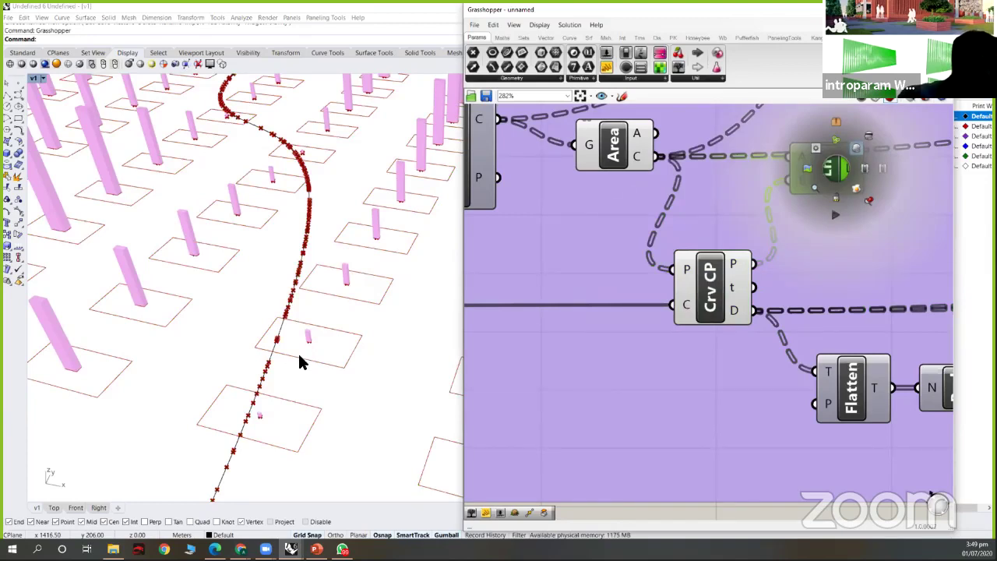
click(240, 333)
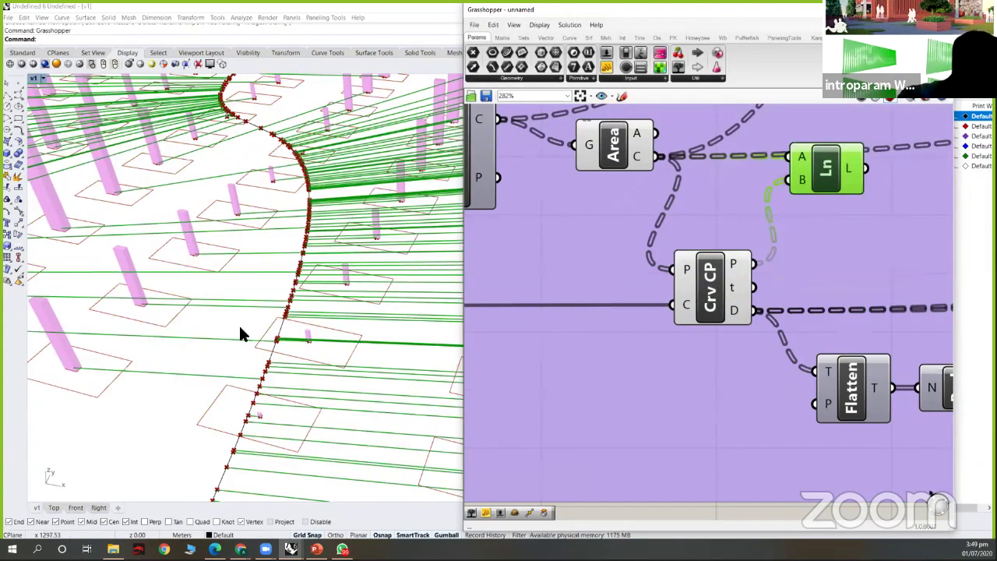
- Turn off the previews of the Crv CP and Ln components
scroll(215, 311, up, 3)
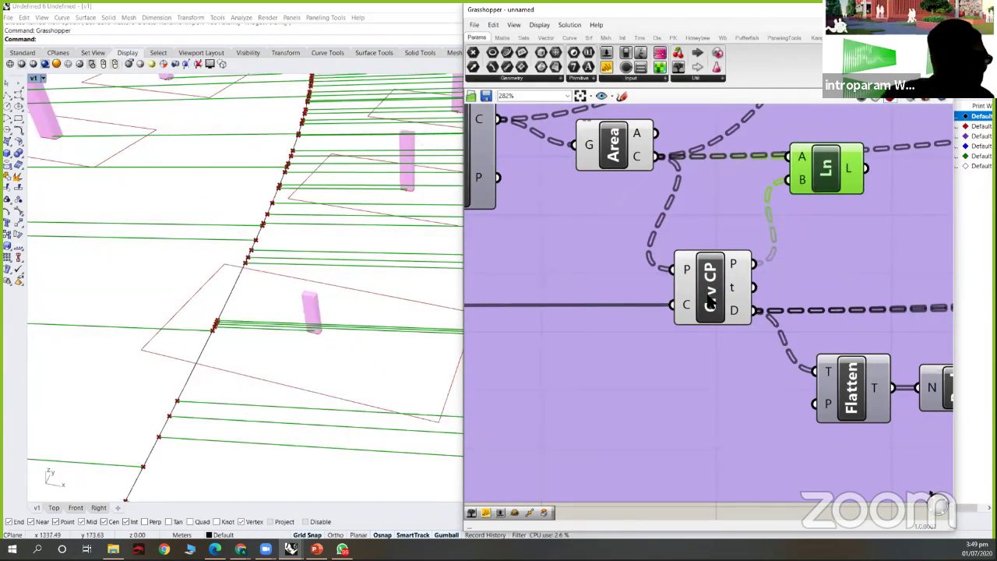
middle_click(710, 300)
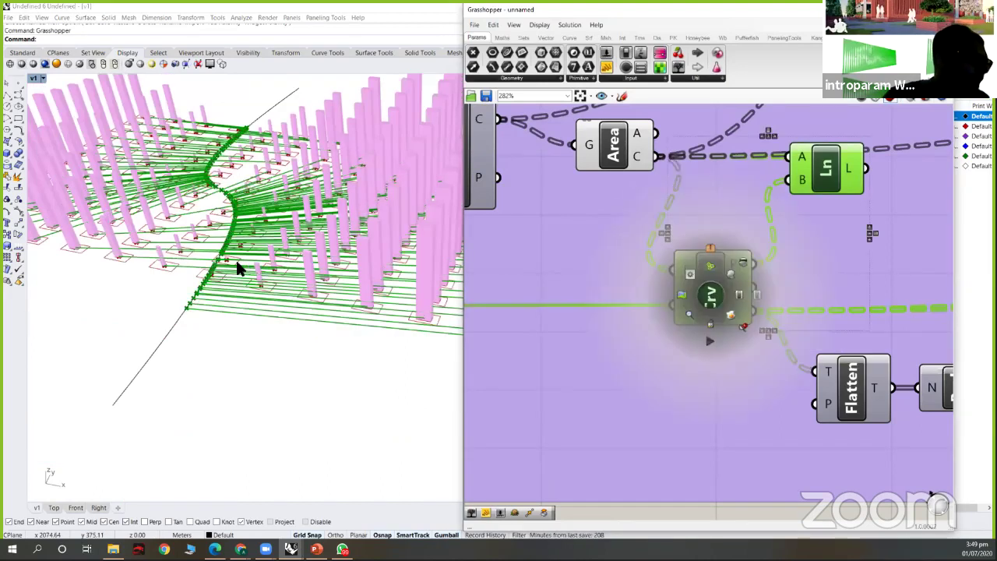
click(724, 262)
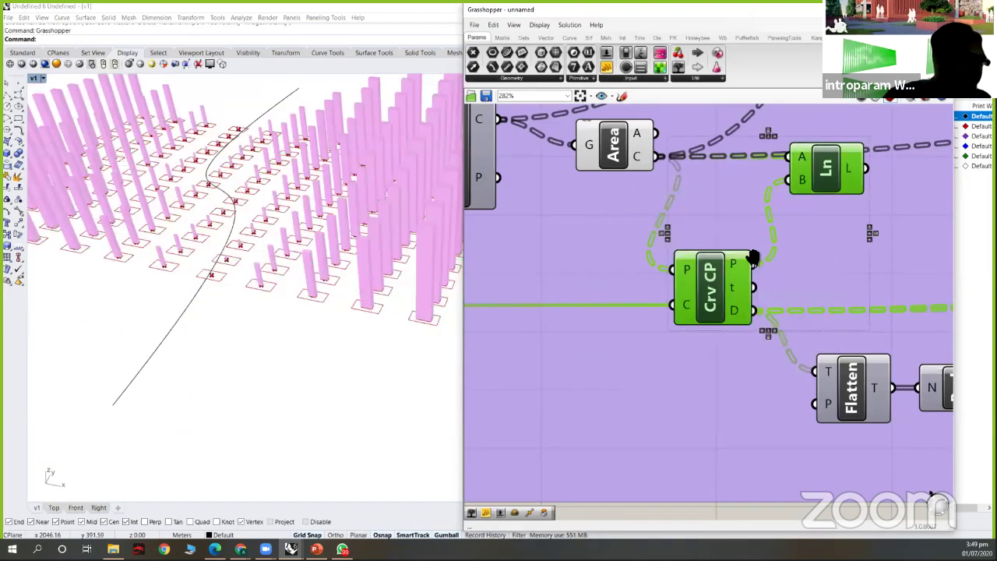
- Shift the Crv CP and Ln components slightly together and examine the distance output feeding Flatten and the bounds
scroll(217, 273, up, 8)
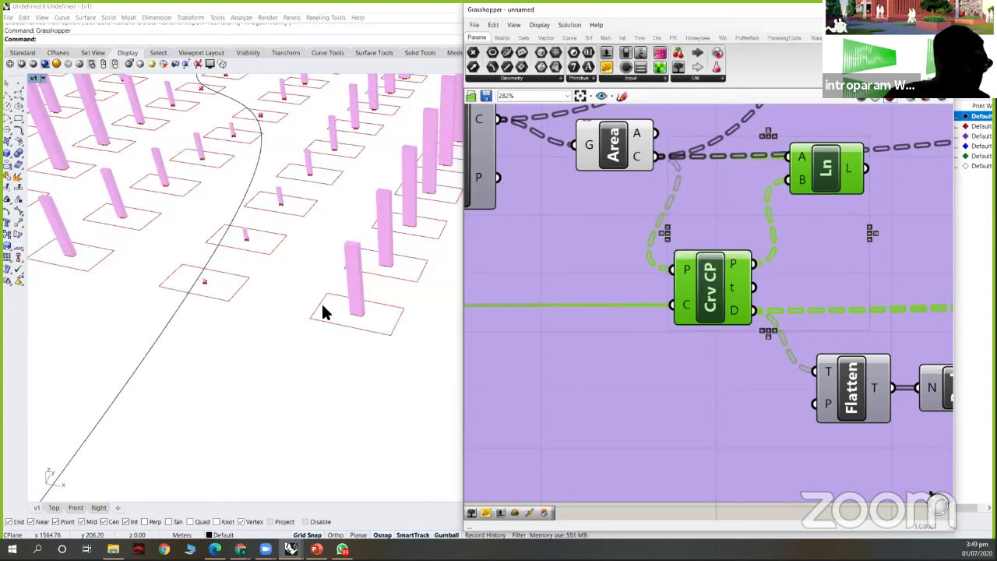
scroll(577, 300, down, 3)
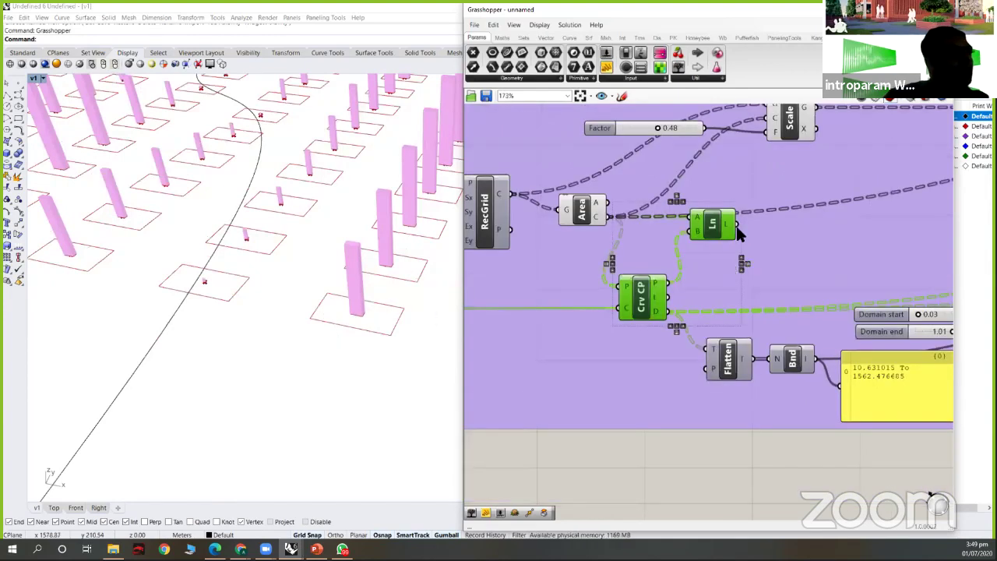
drag(709, 308, 705, 312)
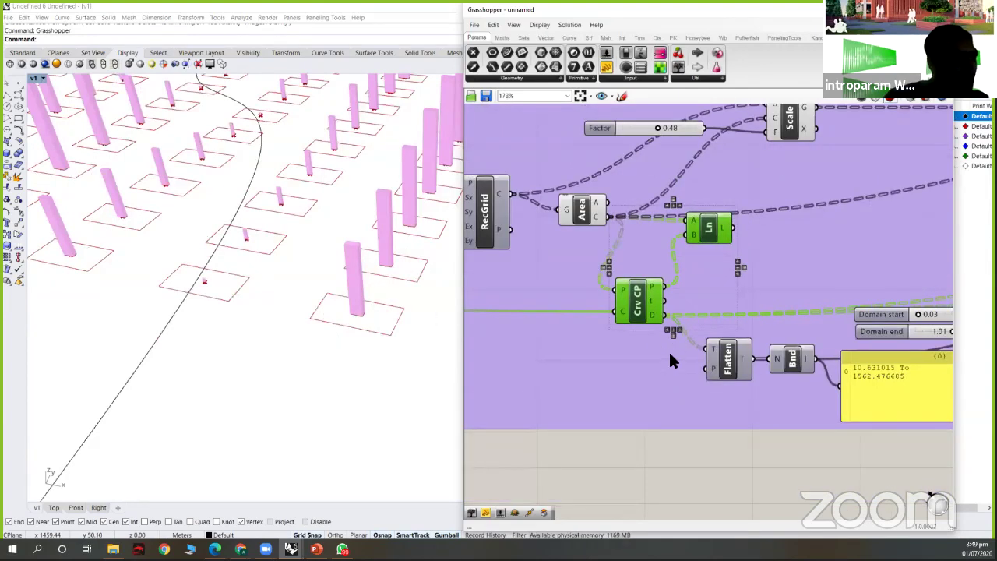
scroll(676, 368, down, 5)
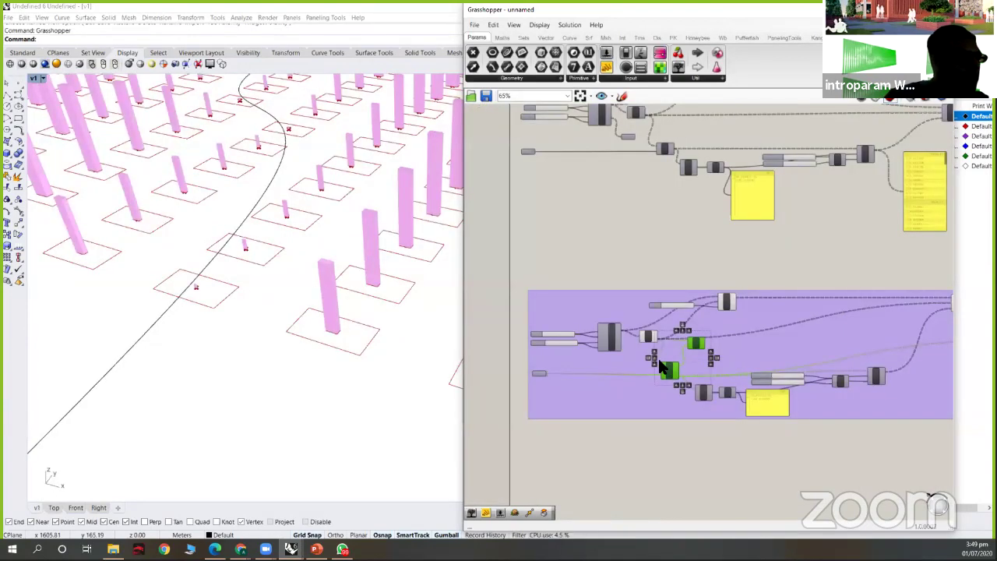
scroll(662, 367, up, 5)
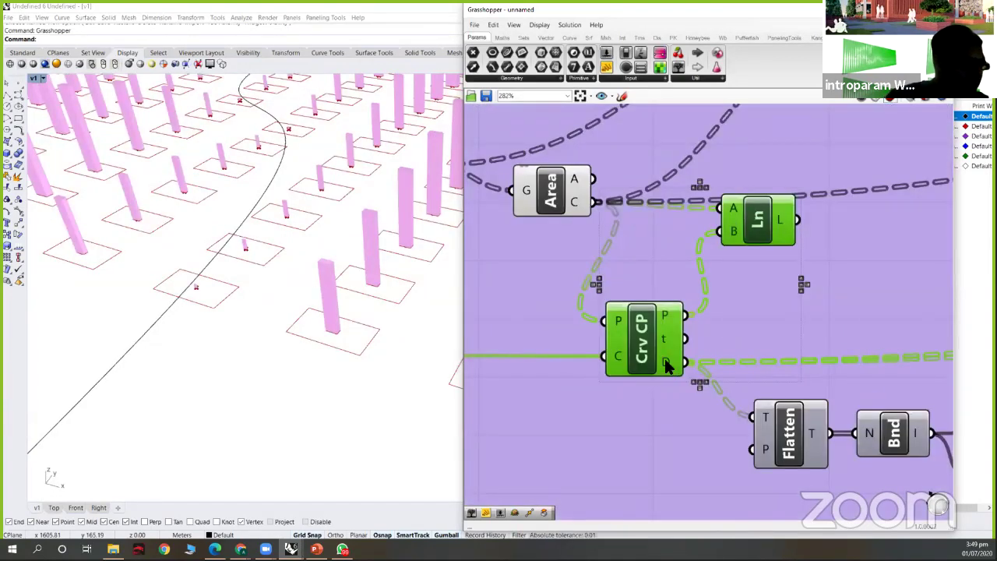
- Examine how the Crv CP distances feed Flatten and the Bnd domain panel, comparing them with the tower field around the attractor curve
mouse_move(666, 367)
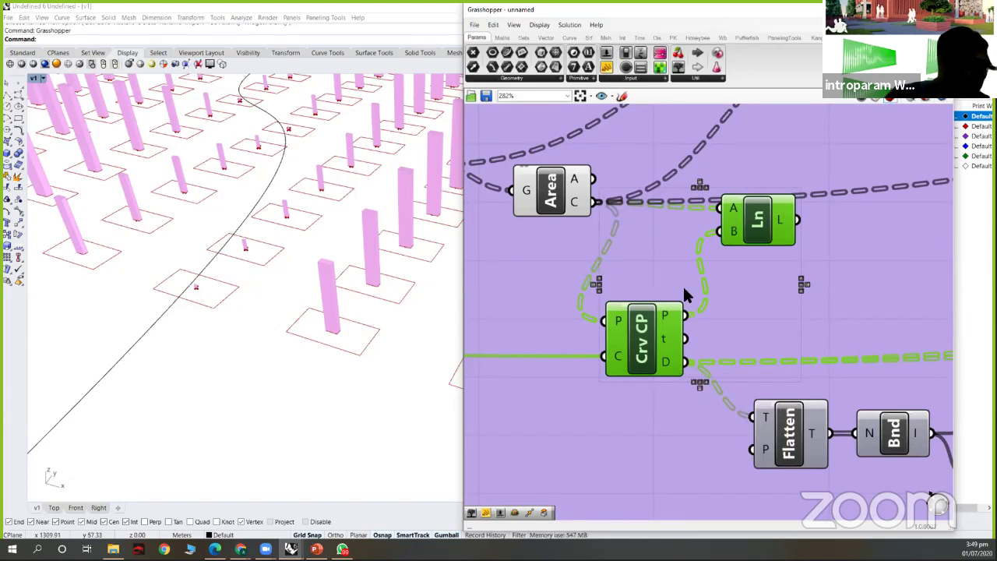
scroll(524, 318, down, 3)
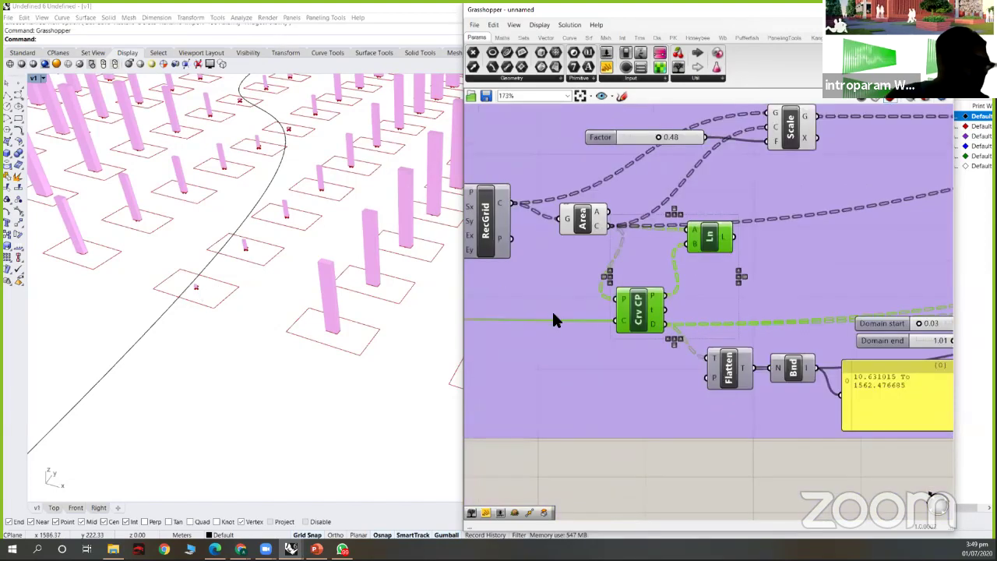
right_drag(841, 378, 720, 381)
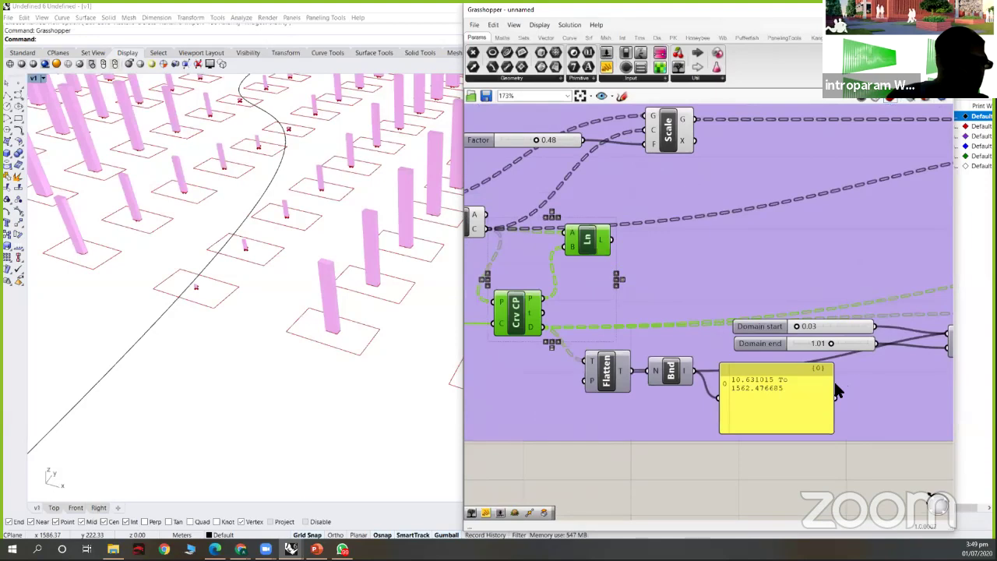
scroll(483, 373, up, 2)
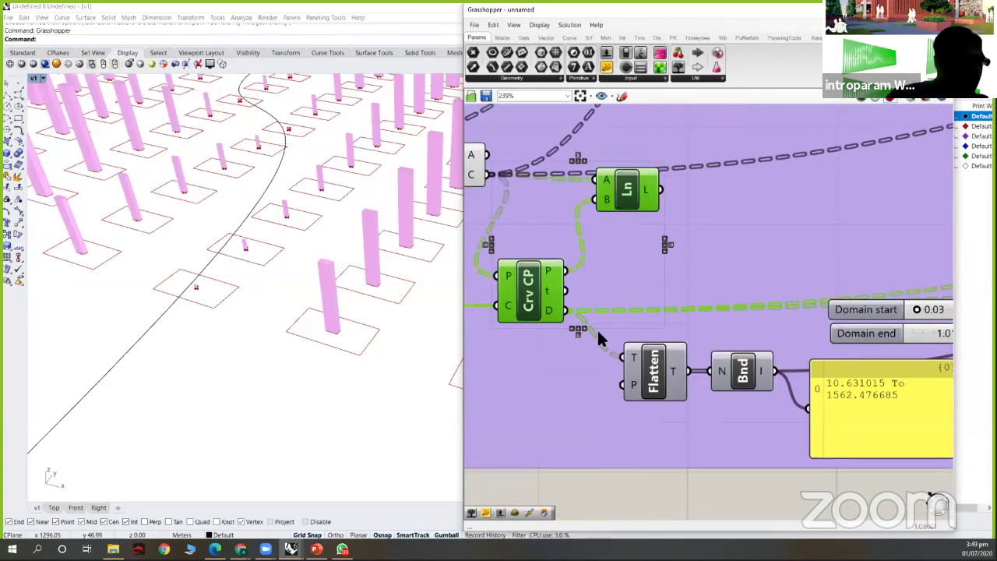
scroll(329, 256, down, 3)
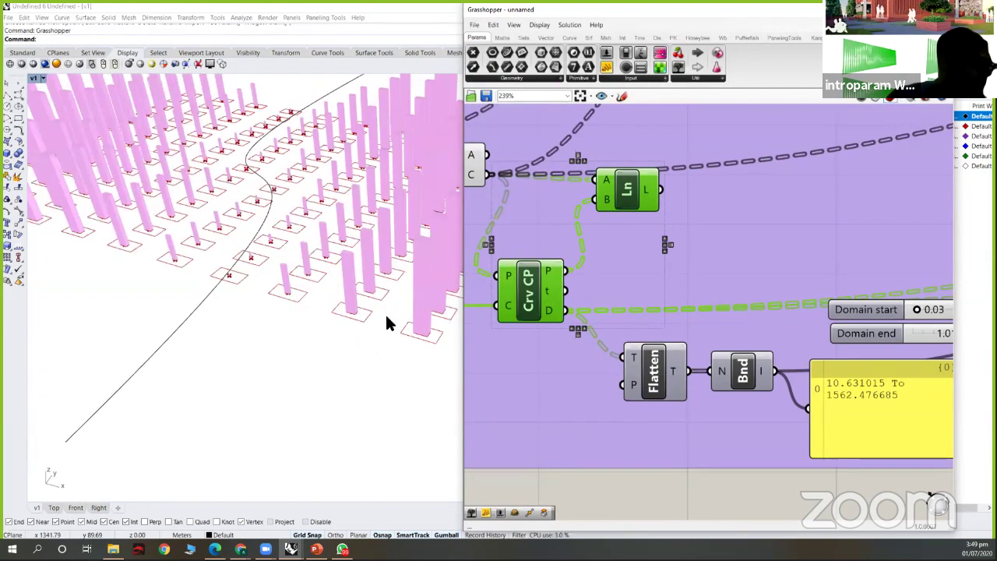
scroll(388, 323, down, 5)
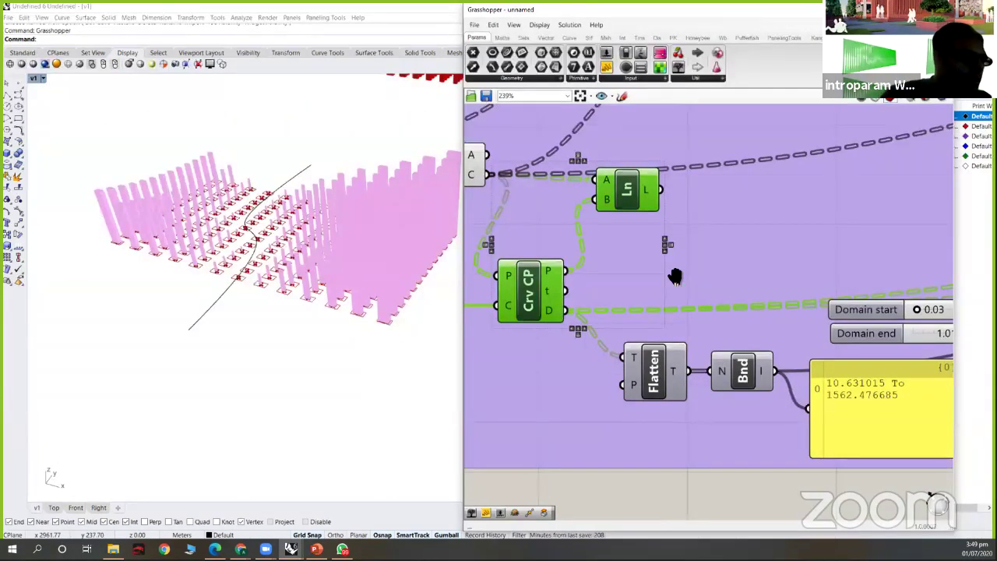
scroll(537, 302, down, 1)
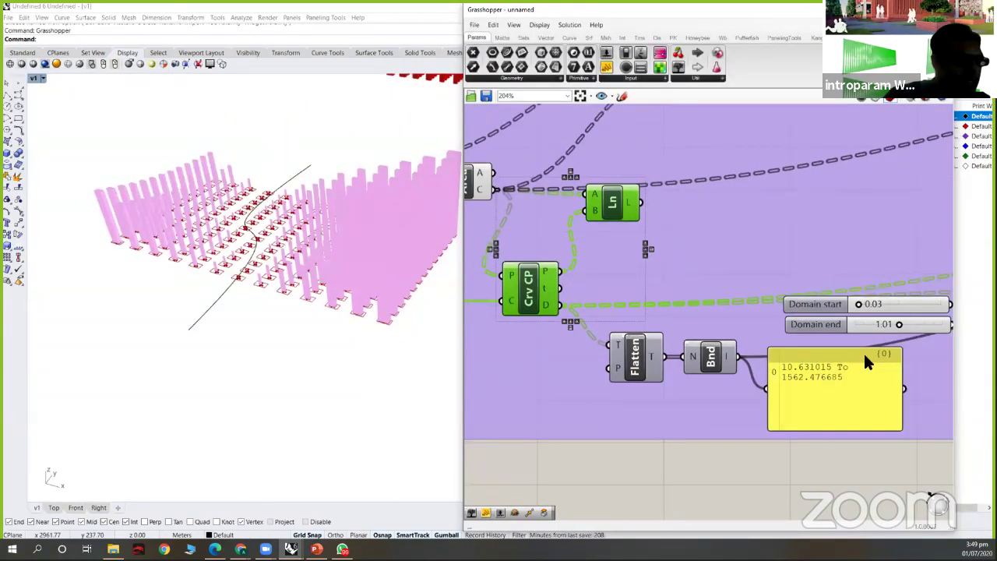
- Wire the distance output of Crv CP directly into the N input of the Bnd component, bypassing Flatten
scroll(869, 358, down, 1)
scroll(718, 338, up, 2)
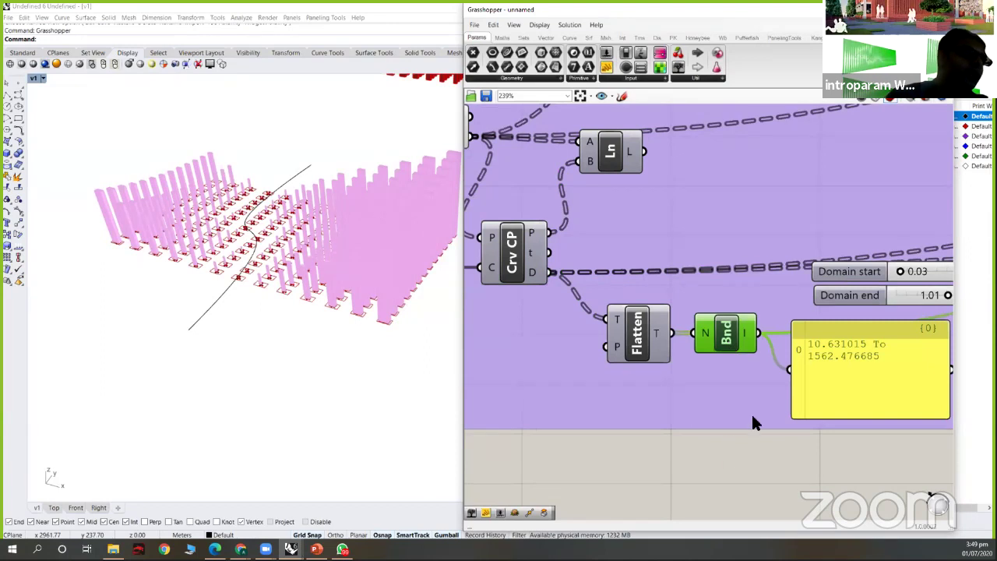
drag(698, 332, 556, 274)
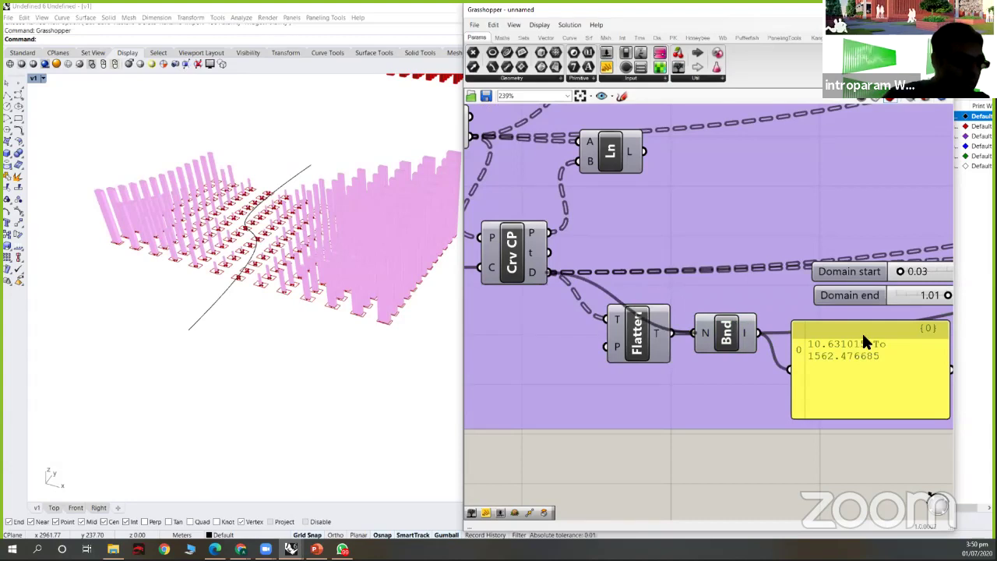
- Enlarge the panel reading the bounds, and feed the curve distances through Flatten into the Bounds component's N input
drag(870, 419, 866, 476)
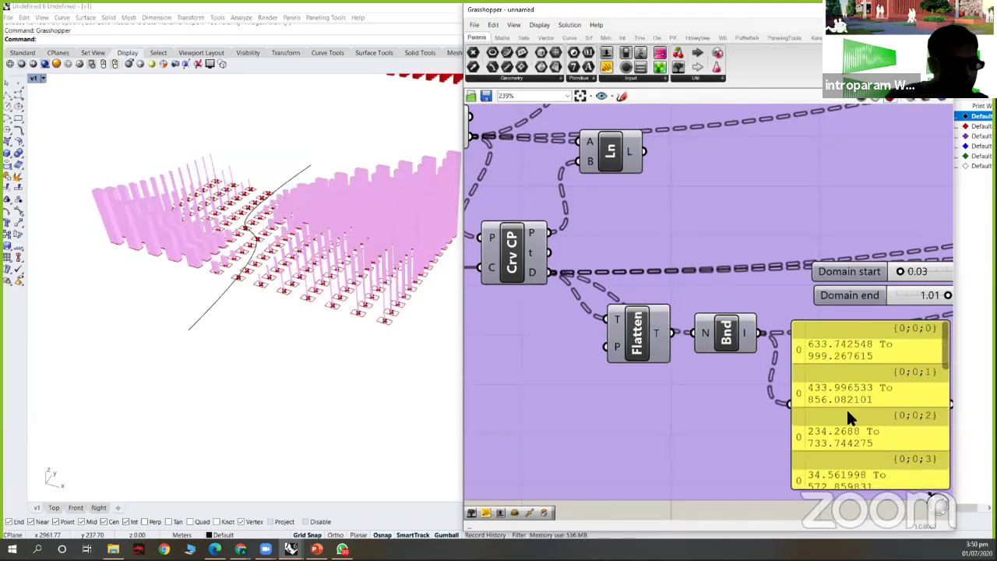
drag(619, 360, 593, 367)
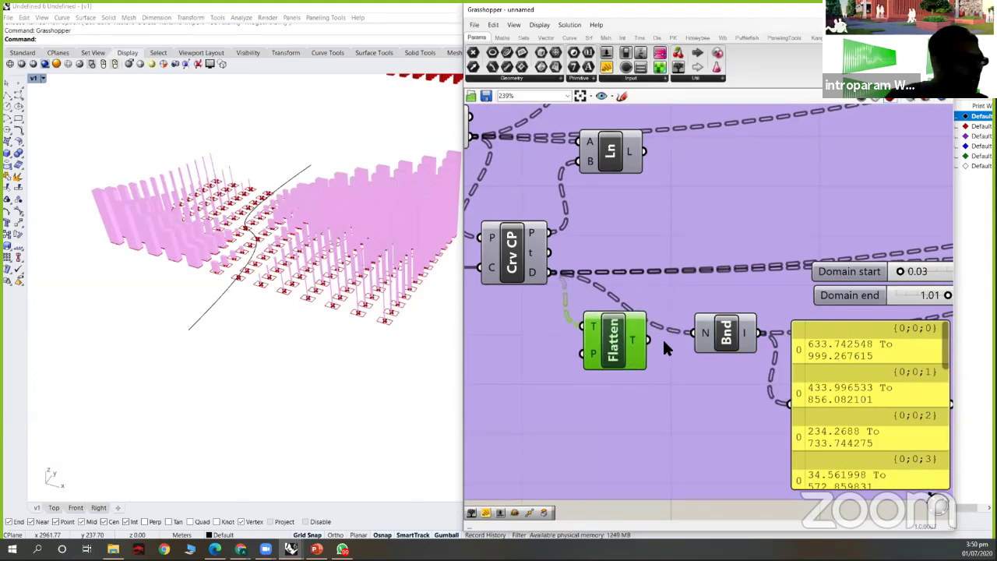
drag(632, 343, 642, 336)
drag(656, 333, 693, 333)
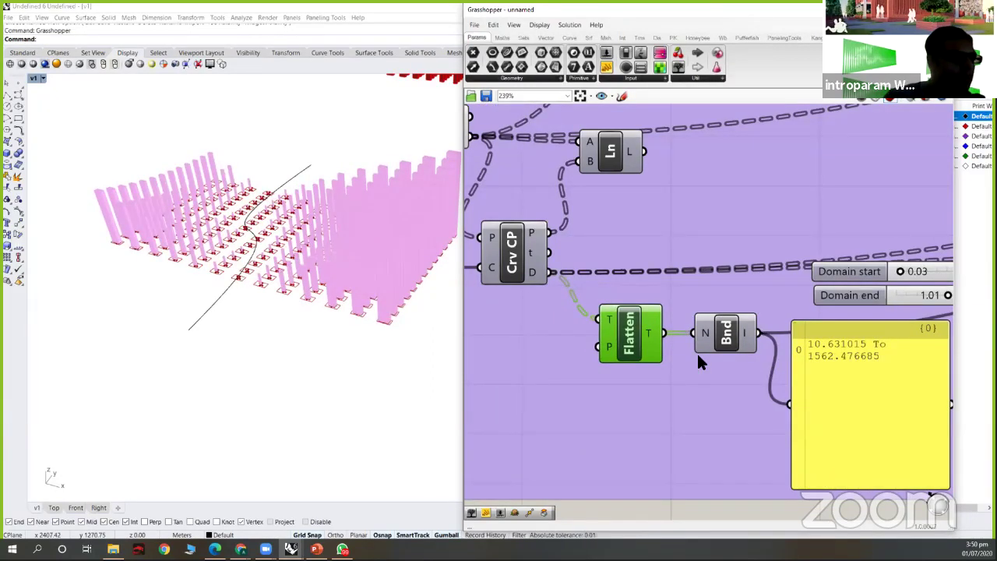
scroll(602, 329, down, 3)
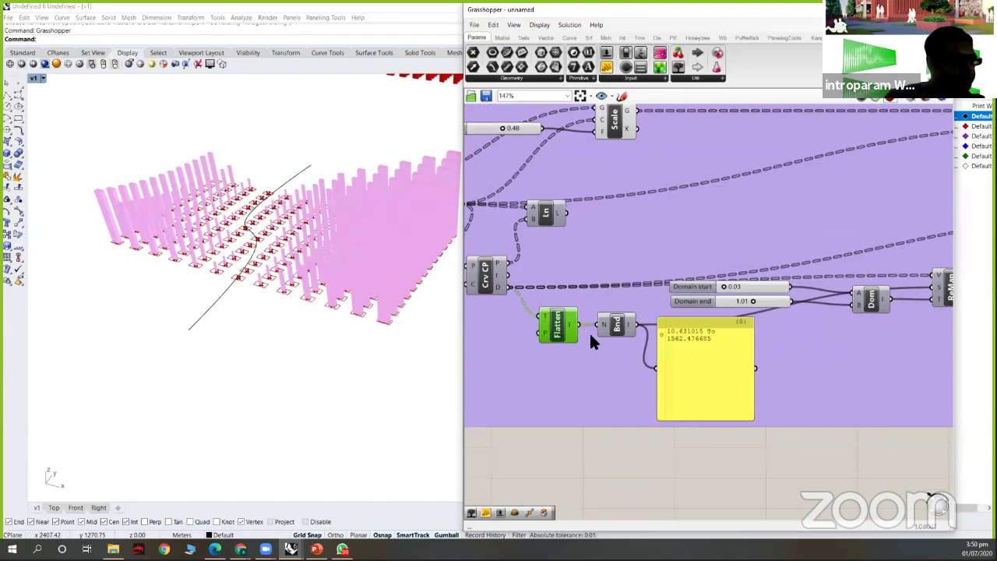
click(600, 335)
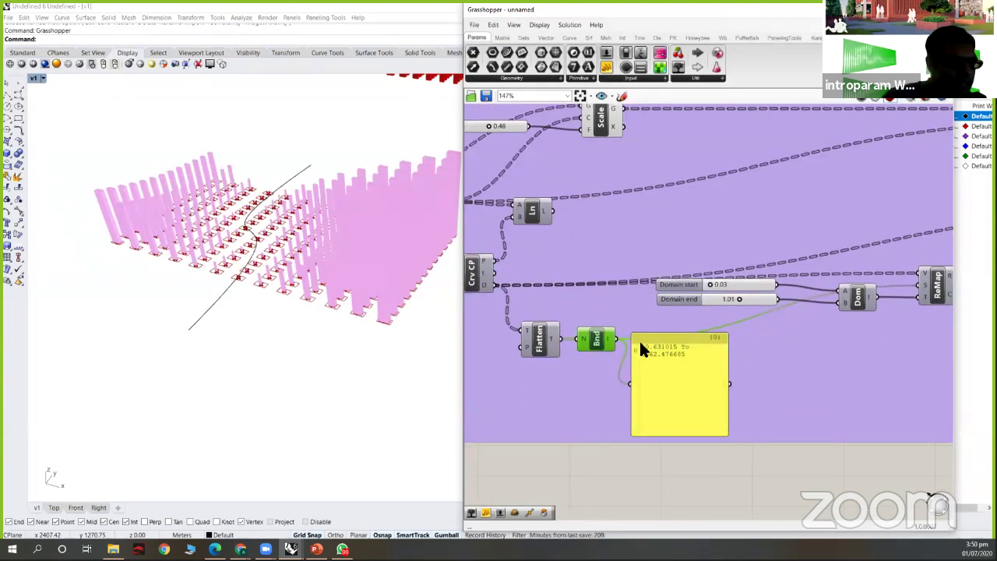
right_drag(665, 348, 648, 342)
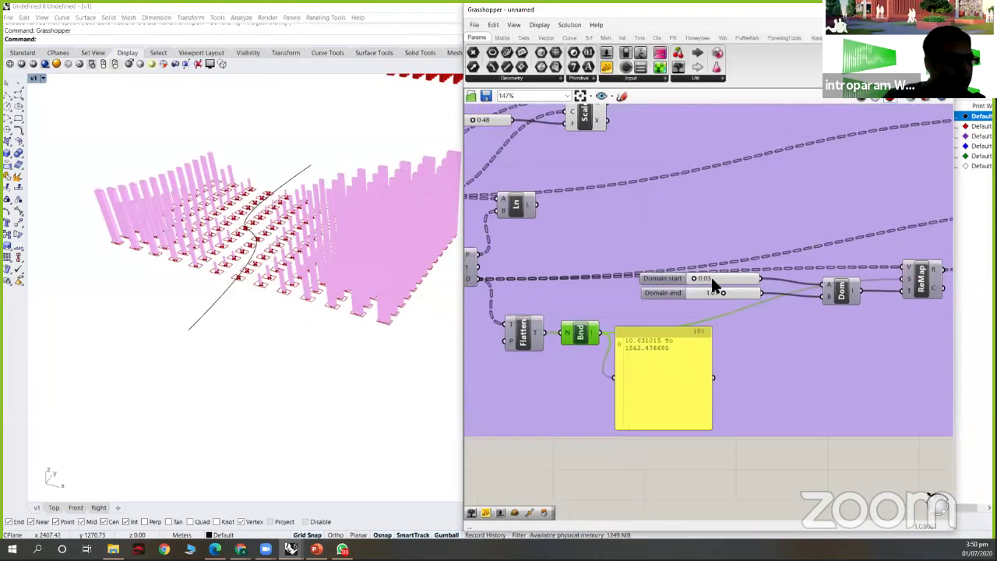
- Adjust the sliders of the target domain to a Domain start of 0.19 and a Domain end of 1.19
scroll(725, 291, up, 1)
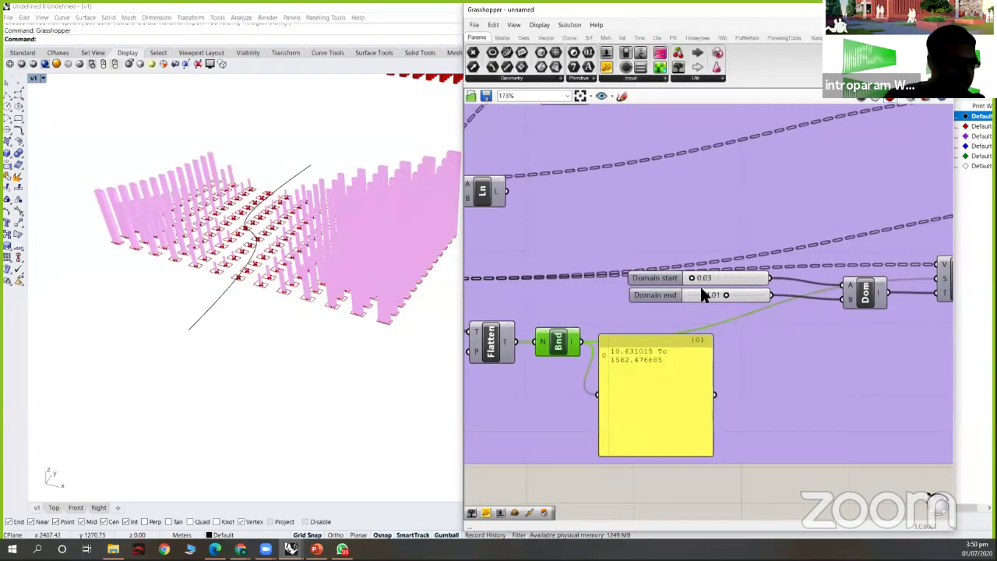
scroll(696, 271, up, 4)
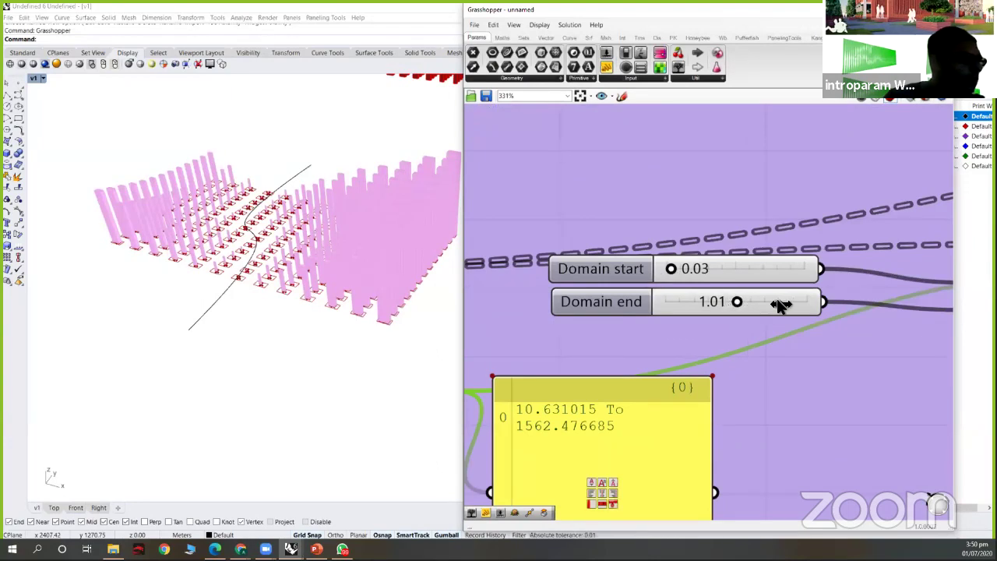
drag(779, 304, 805, 301)
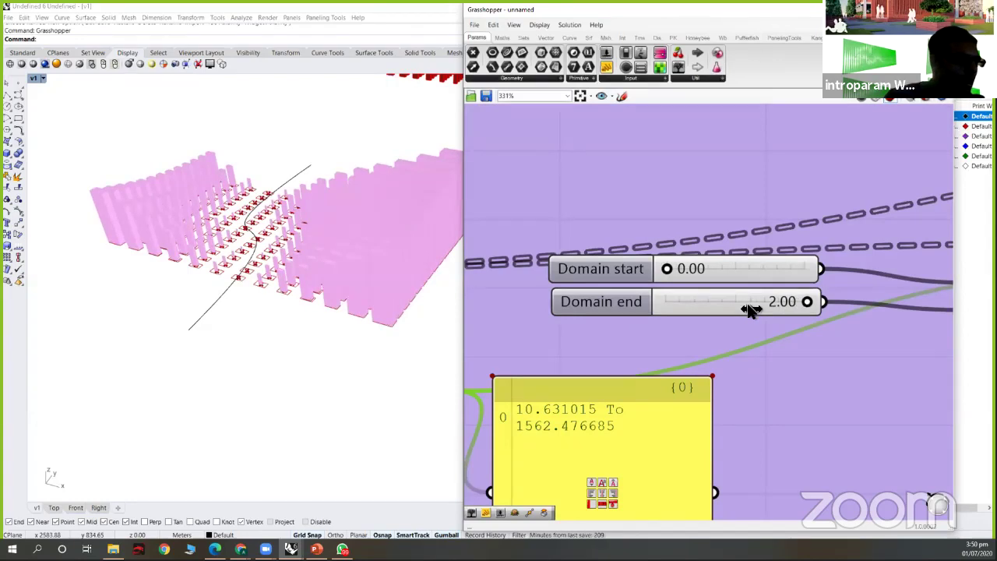
drag(747, 307, 749, 304)
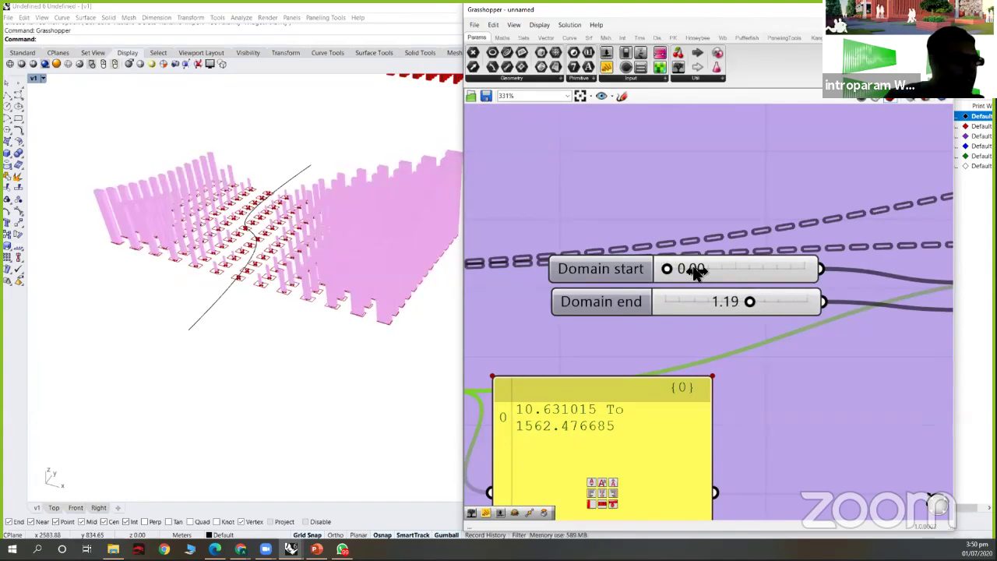
drag(667, 269, 690, 269)
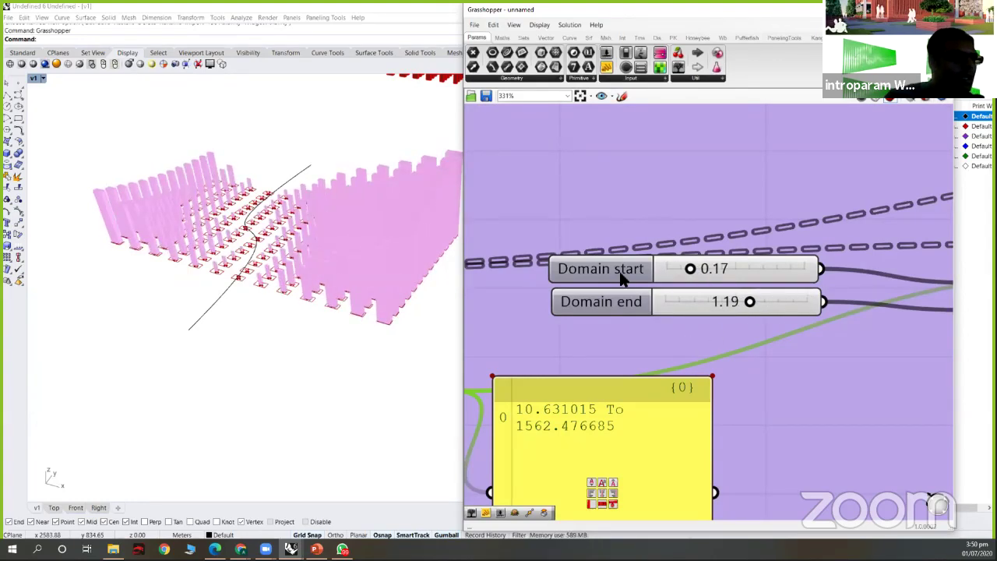
scroll(712, 240, down, 3)
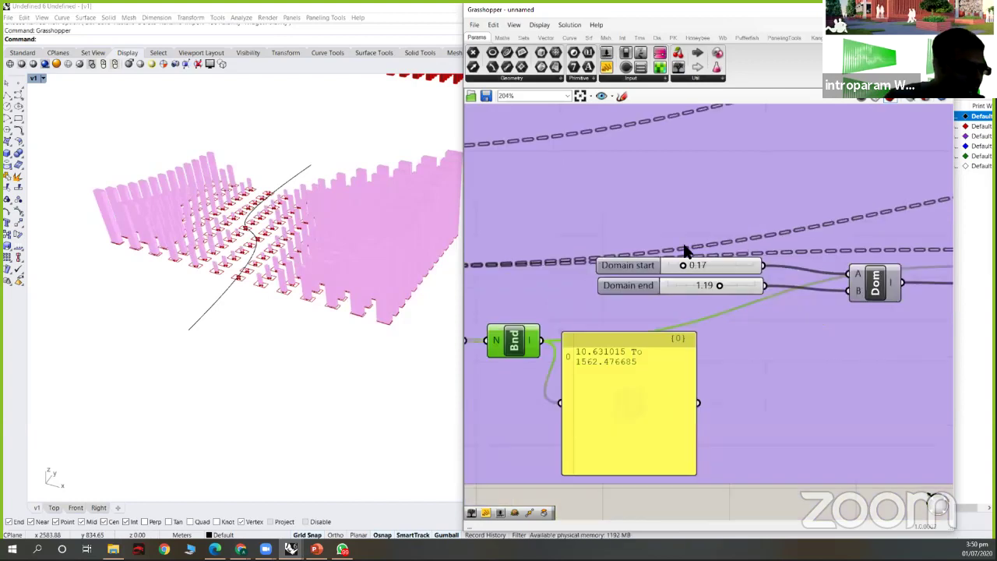
right_drag(641, 217, 565, 237)
drag(561, 234, 564, 234)
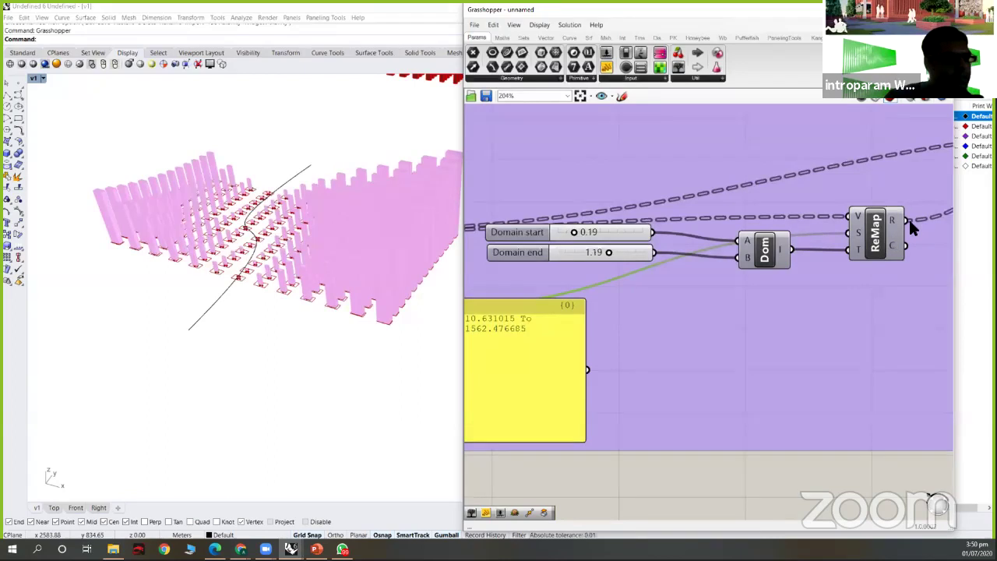
- Set the Domain start slider feeding the Construct Domain component to exactly 0.20
scroll(754, 260, up, 2)
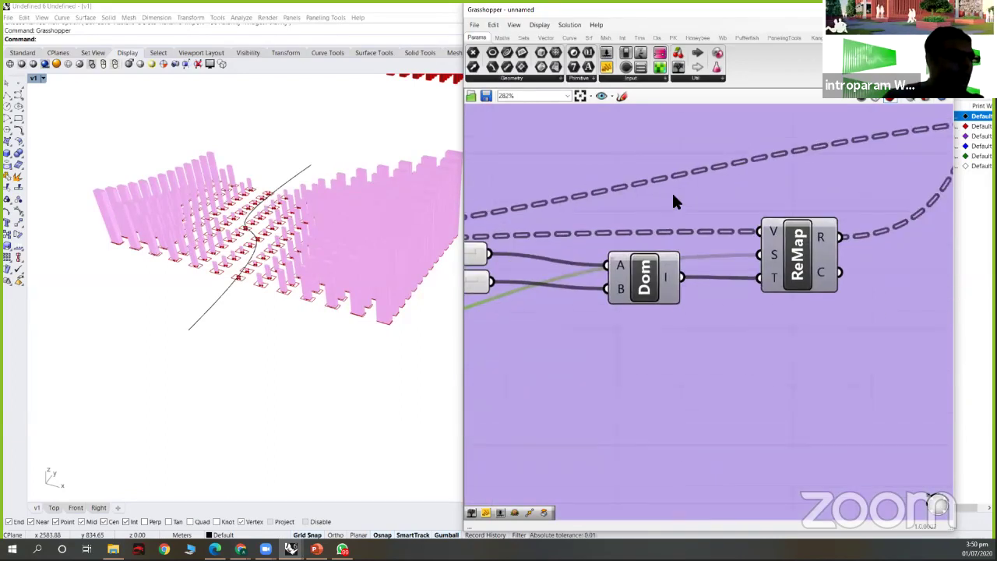
scroll(667, 207, up, 3)
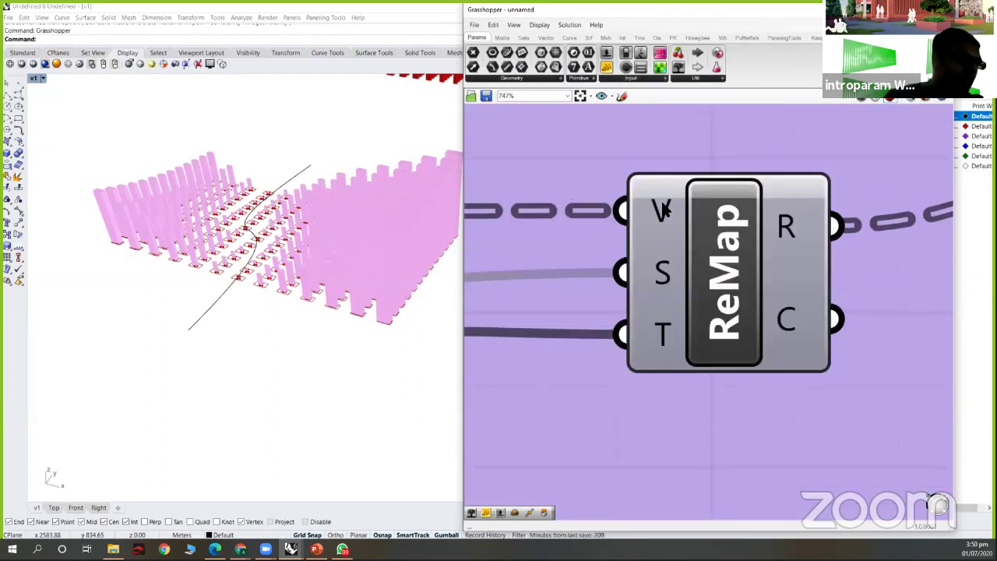
mouse_move(663, 208)
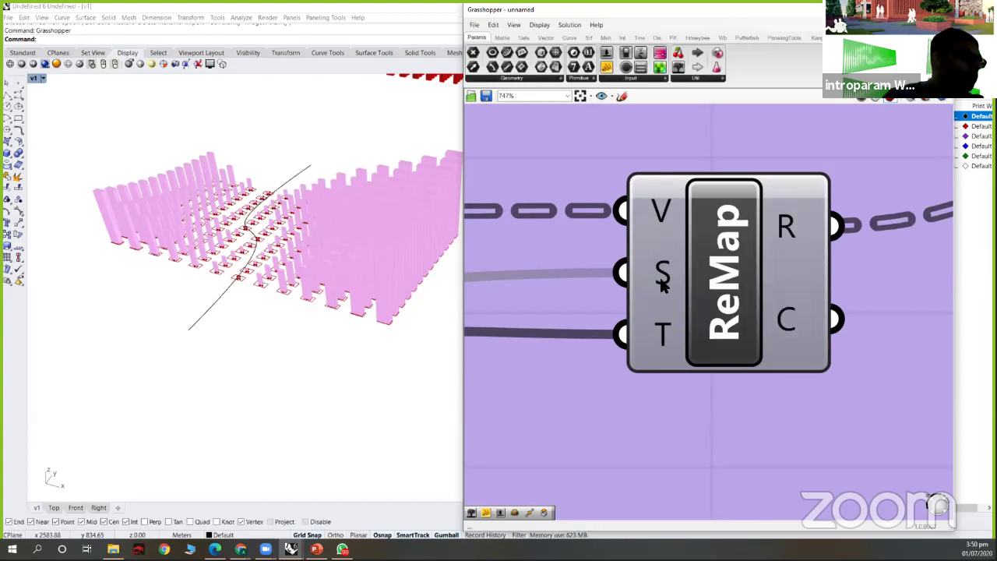
mouse_move(661, 282)
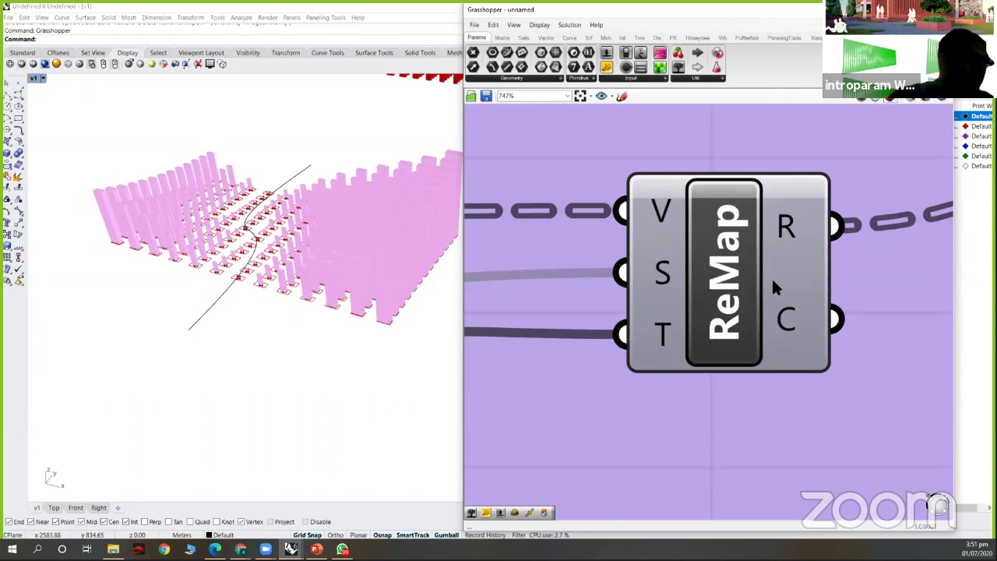
scroll(775, 285, down, 5)
scroll(549, 260, up, 2)
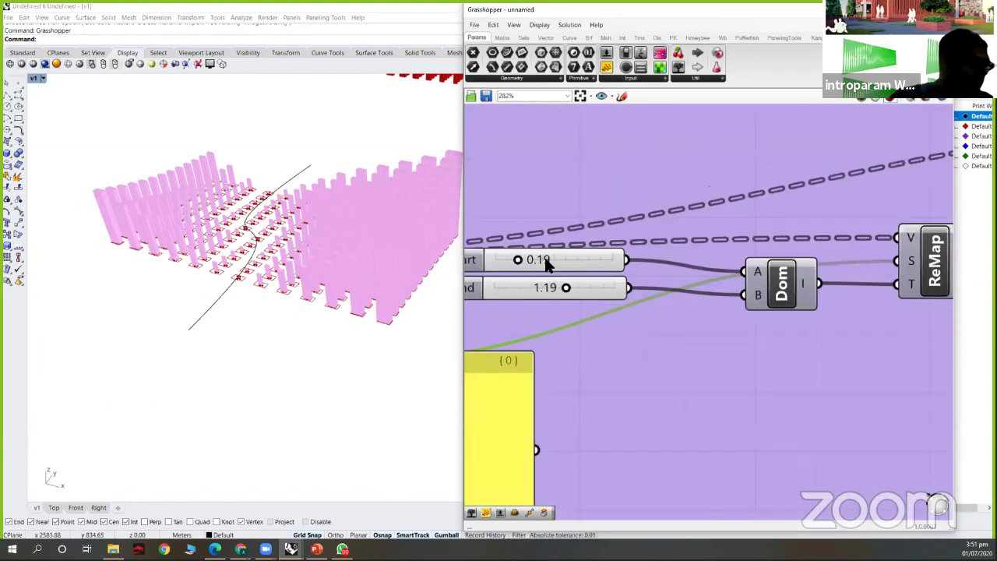
click(544, 265)
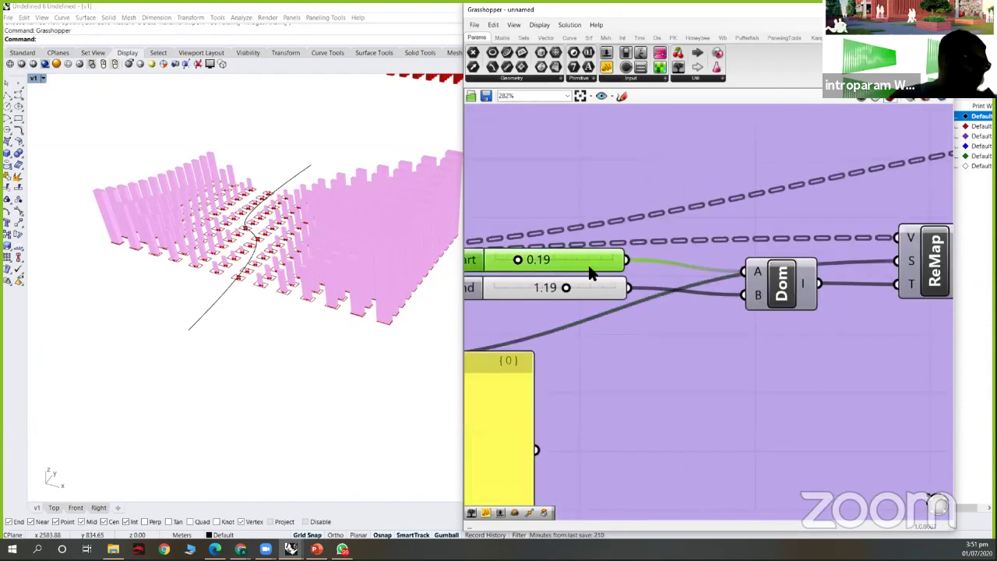
double_click(564, 261)
text(.2)
key(Return)
- Set the Domain end slider feeding the Construct Domain component to exactly 1.25
click(547, 288)
double_click(547, 288)
text(1.25)
key(Return)
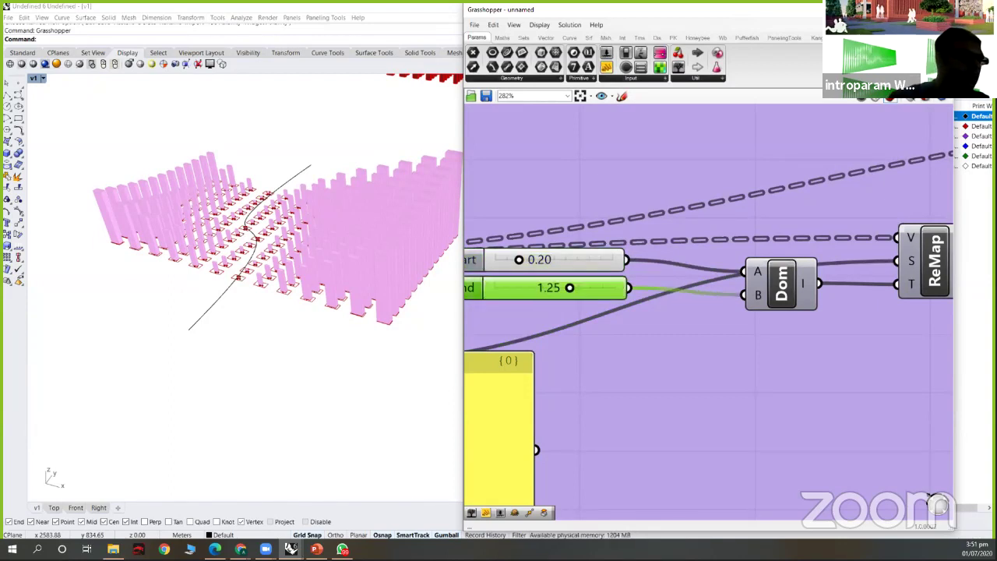
- Trace the ReMap component's R output to the F input of the second Scale component
scroll(720, 272, down, 2)
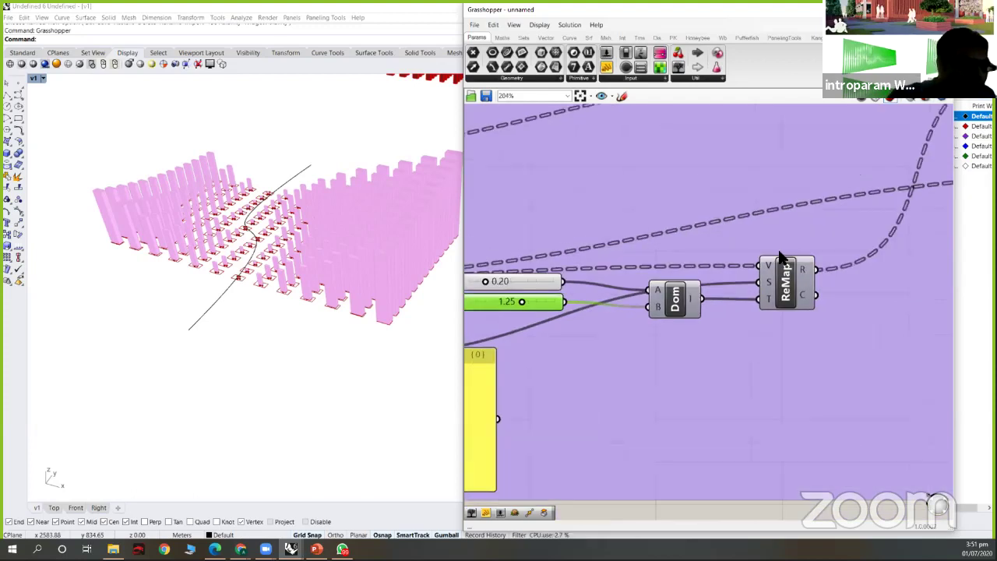
scroll(802, 261, up, 3)
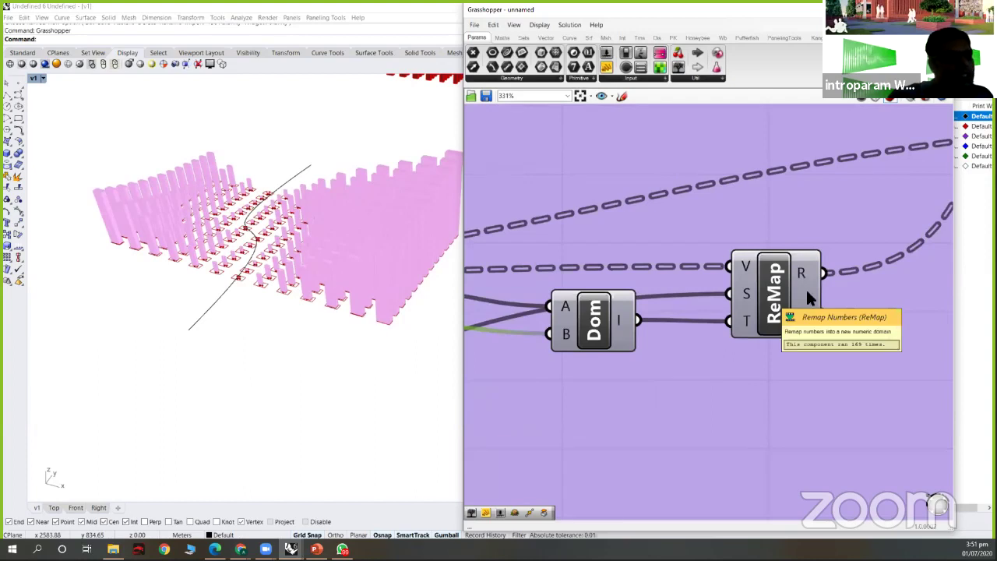
scroll(728, 316, down, 2)
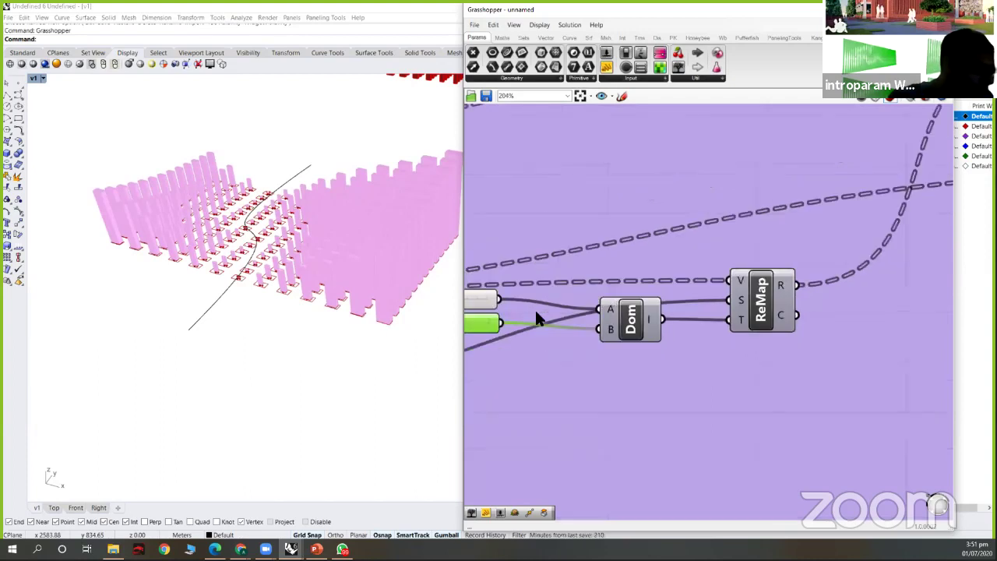
scroll(771, 308, up, 2)
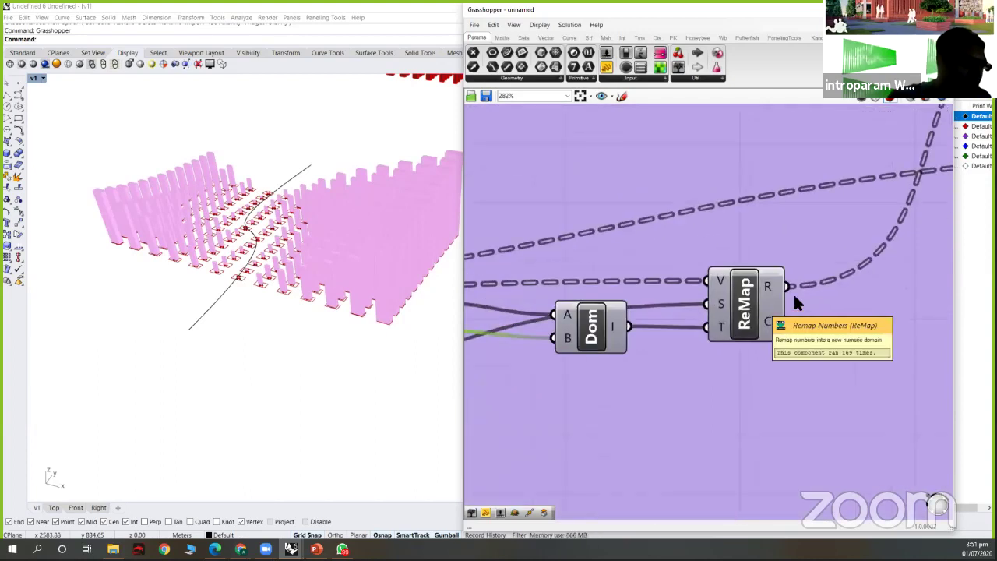
scroll(796, 304, down, 2)
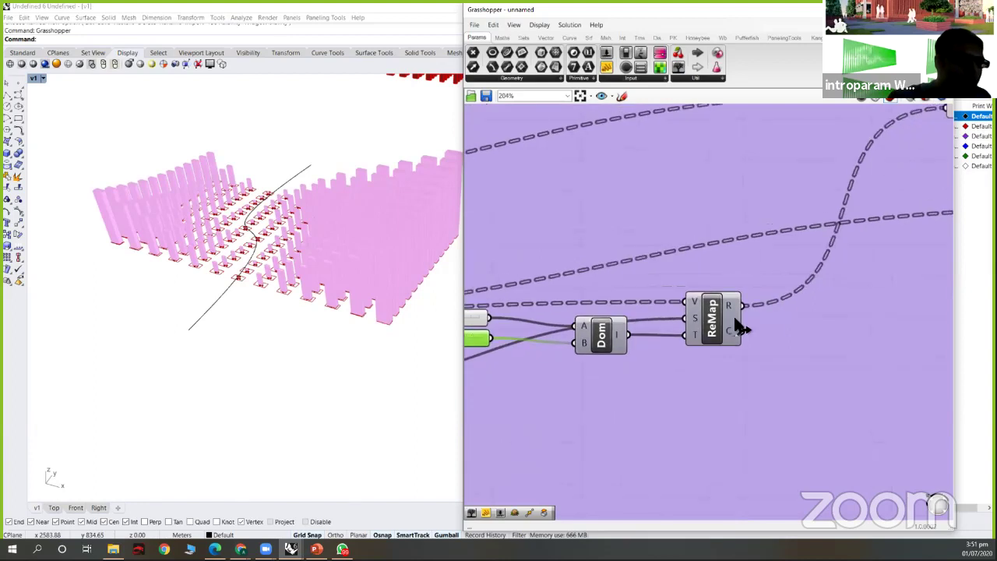
scroll(741, 327, down, 1)
right_drag(882, 167, 772, 243)
scroll(775, 240, down, 1)
right_drag(829, 197, 782, 205)
click(782, 205)
drag(782, 206, 773, 205)
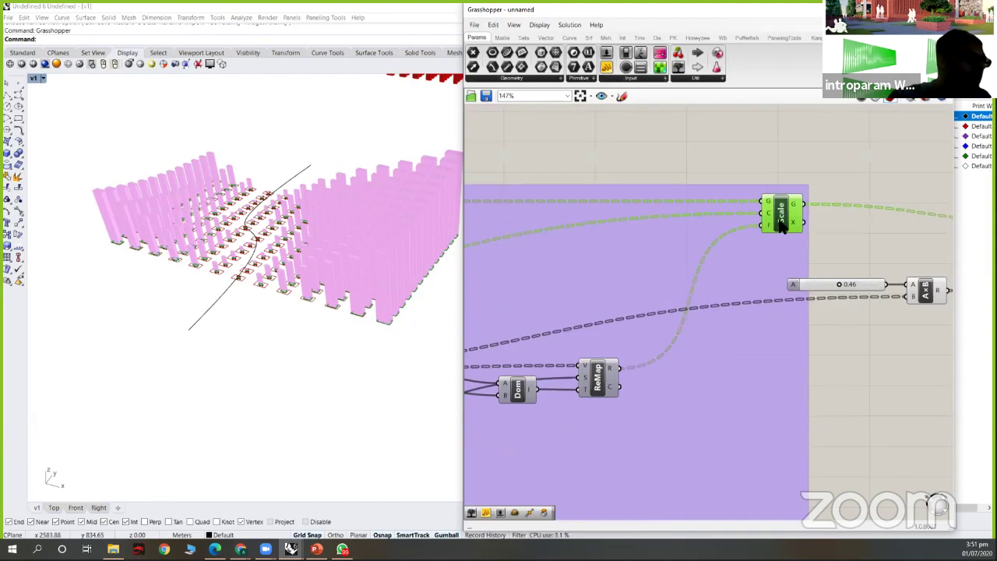
- Compare the remapped scale factors at the second Scale component with the Factor slider driving the first Scale component
scroll(628, 243, up, 3)
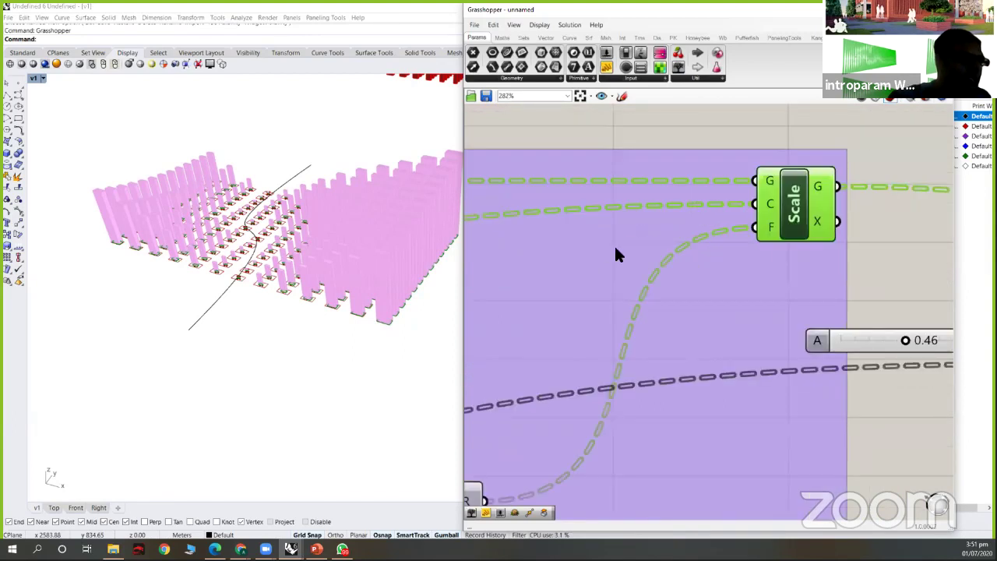
scroll(614, 258, down, 3)
scroll(819, 258, up, 3)
click(819, 256)
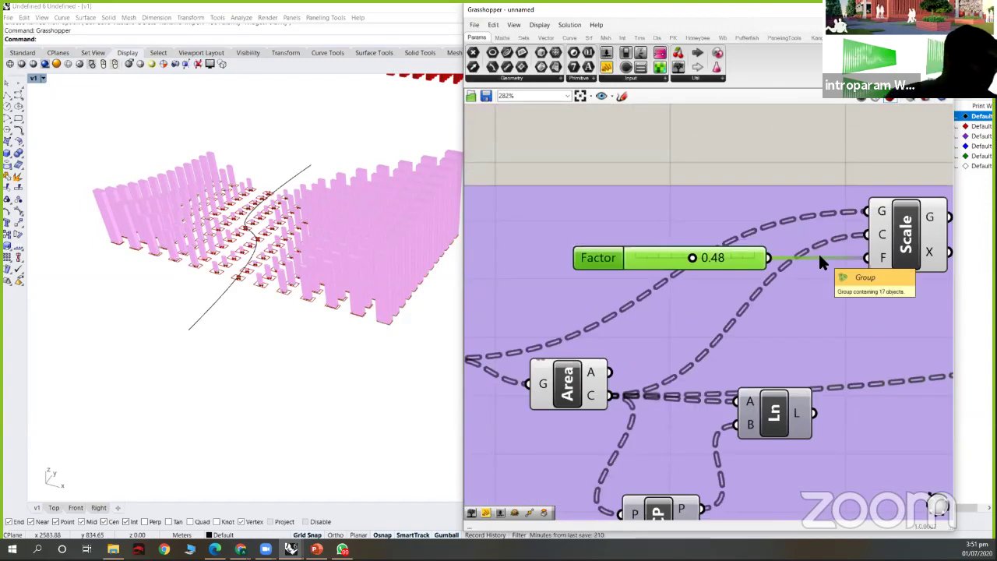
scroll(840, 262, down, 2)
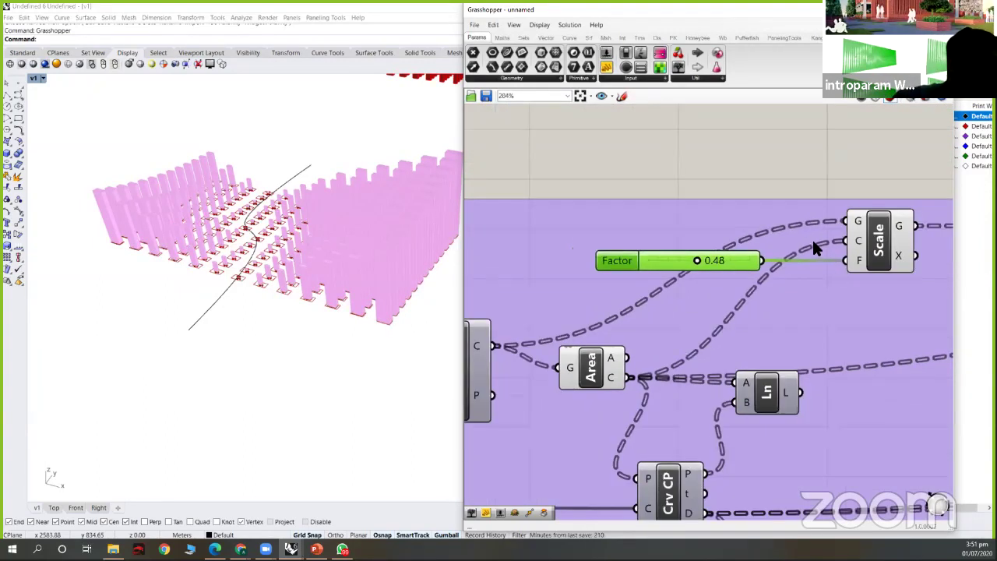
scroll(826, 248, down, 3)
scroll(848, 241, up, 3)
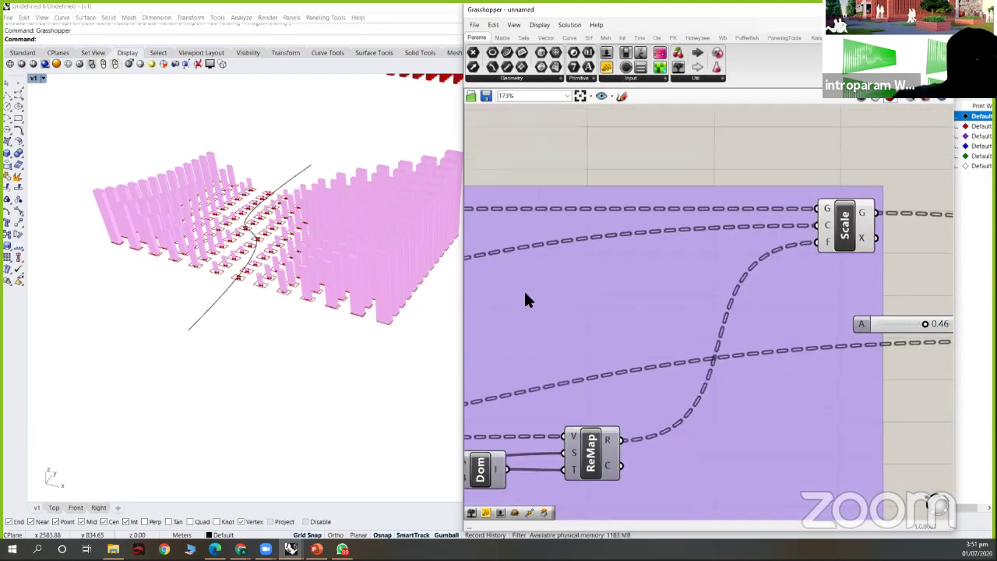
scroll(525, 300, down, 3)
right_drag(735, 283, 810, 293)
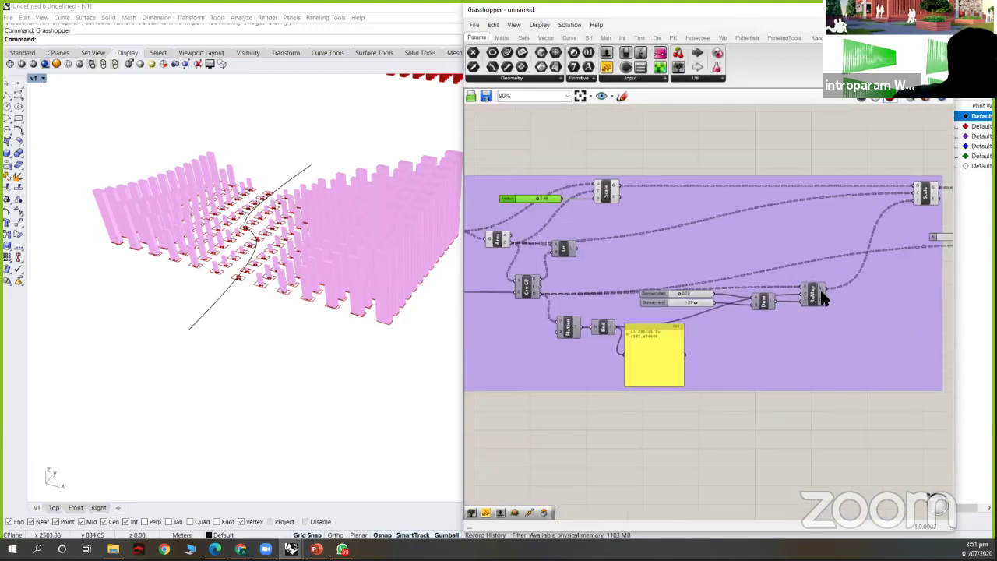
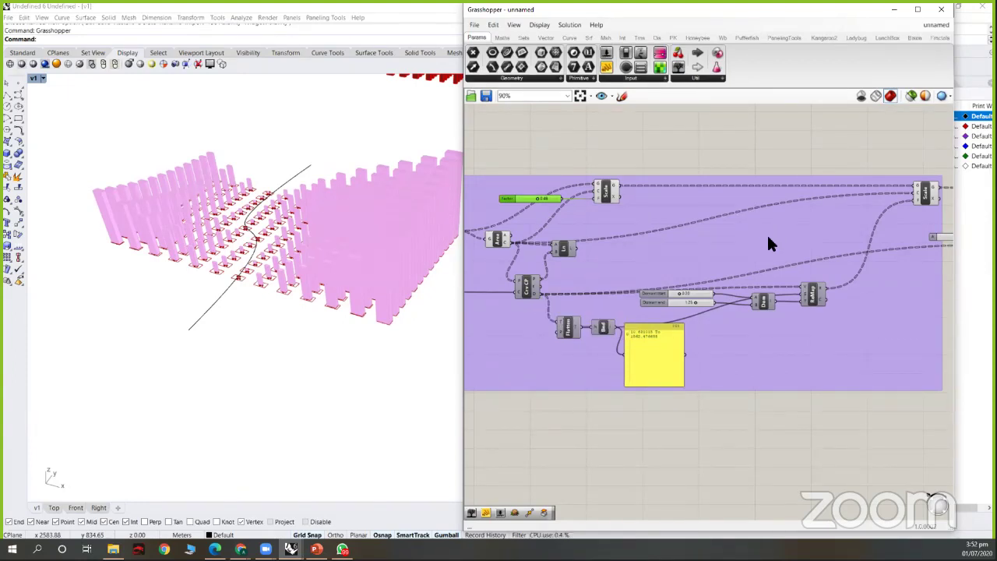
- Create a new blank Grasshopper document
scroll(738, 253, down, 2)
scroll(739, 253, down, 2)
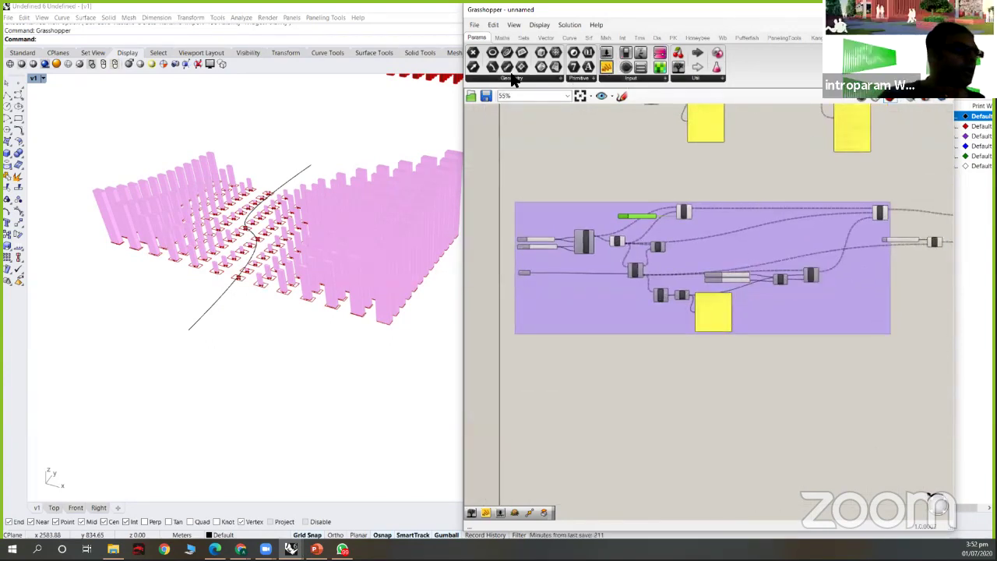
click(473, 26)
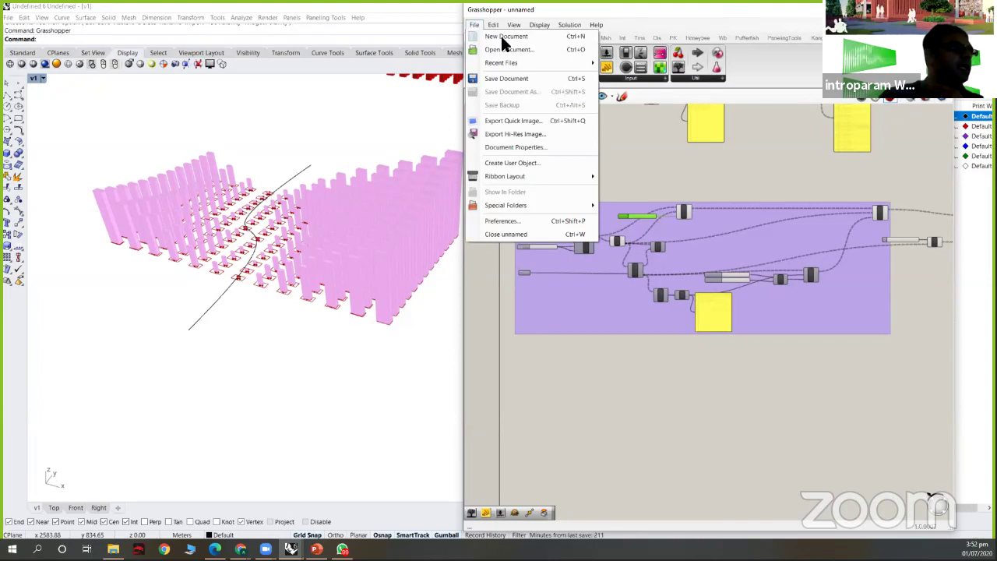
click(504, 38)
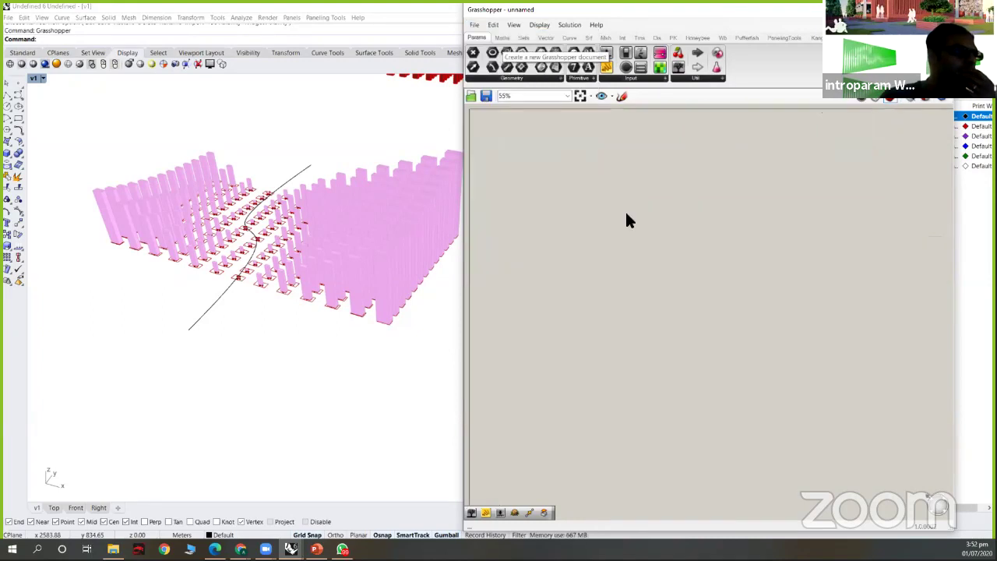
- Delete the baked red column geometry from the Rhino viewport, leaving only the attractor curve
scroll(655, 273, down, 3)
scroll(341, 203, down, 5)
scroll(400, 161, up, 4)
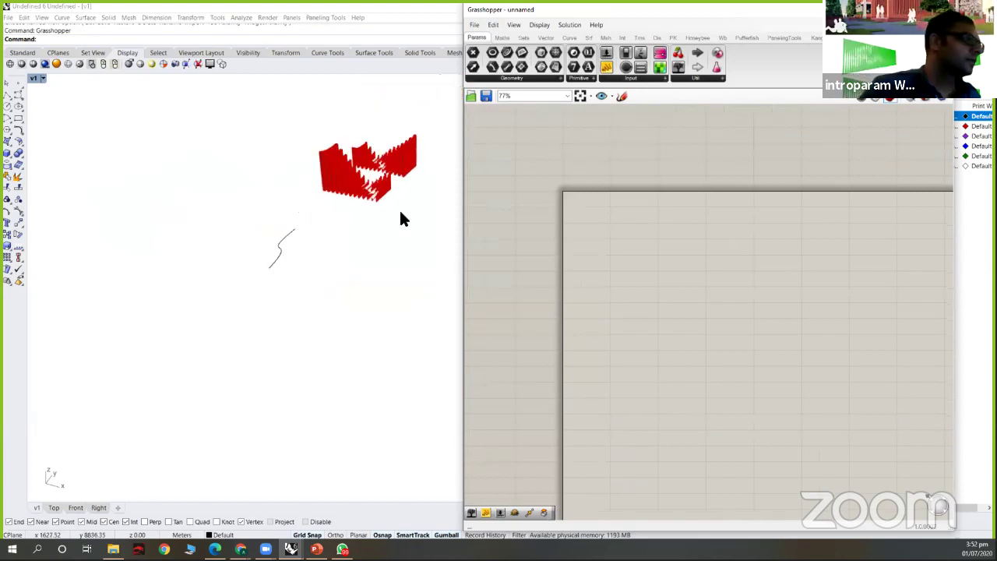
drag(419, 249, 239, 127)
key(Delete)
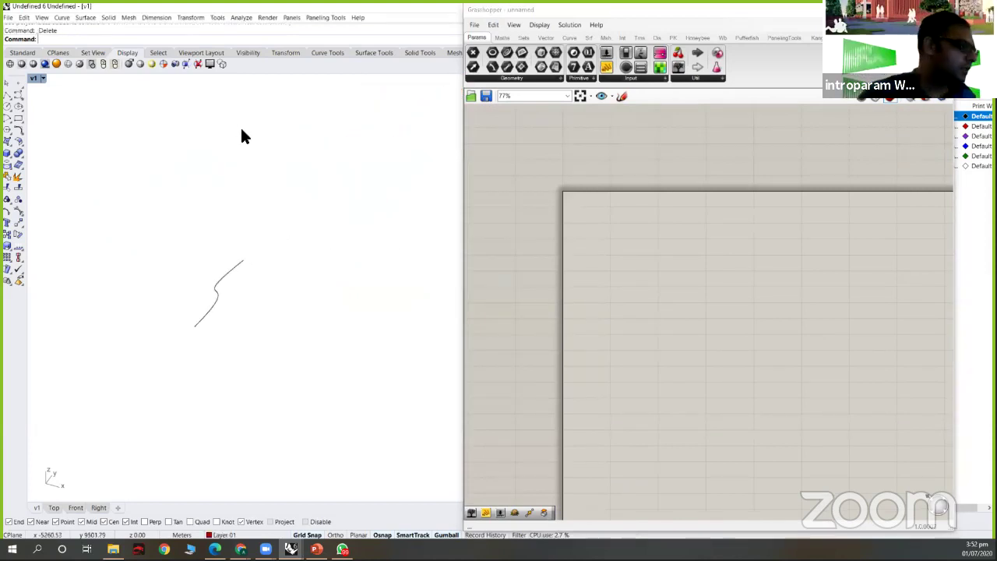
scroll(593, 246, down, 2)
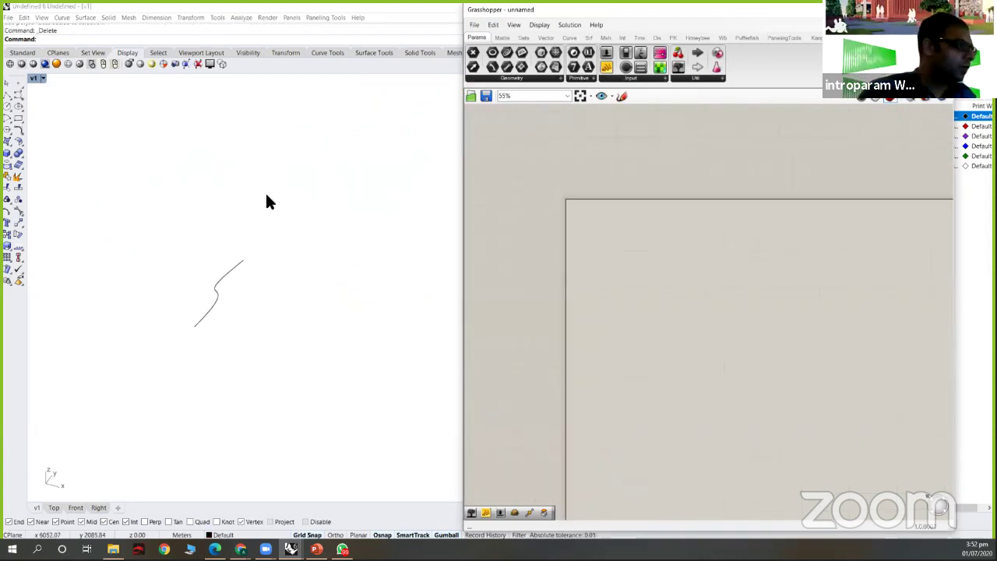
- Set the Rhino viewport background colour to Gray in the Options
text(O)
key(BackSpace)
key(BackSpace)
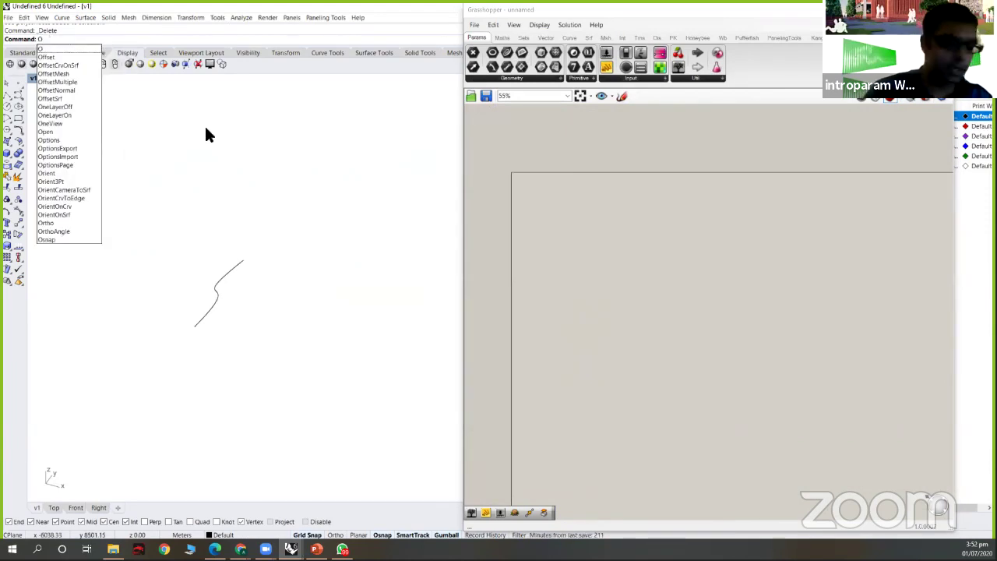
text(ptions)
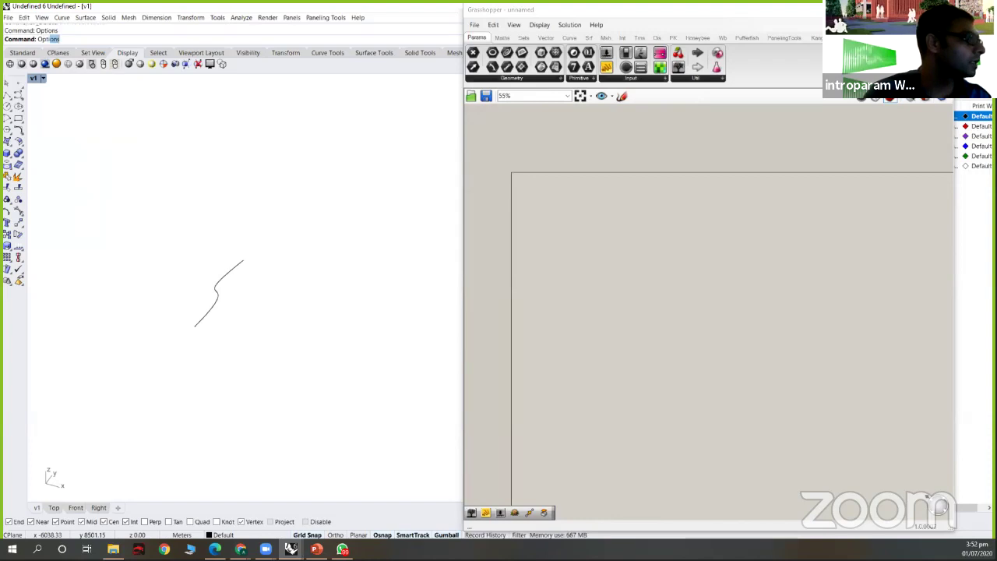
key(Return)
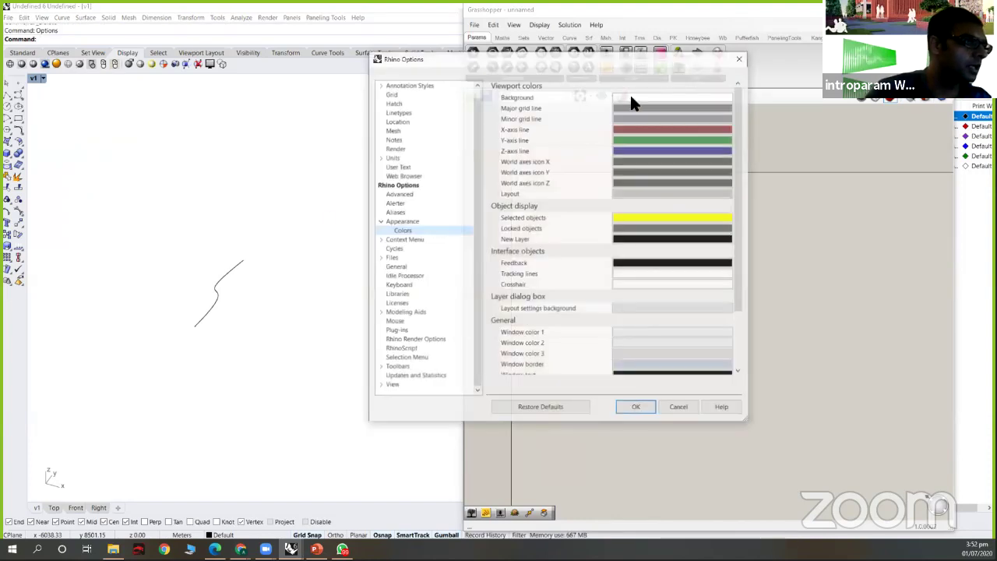
click(575, 367)
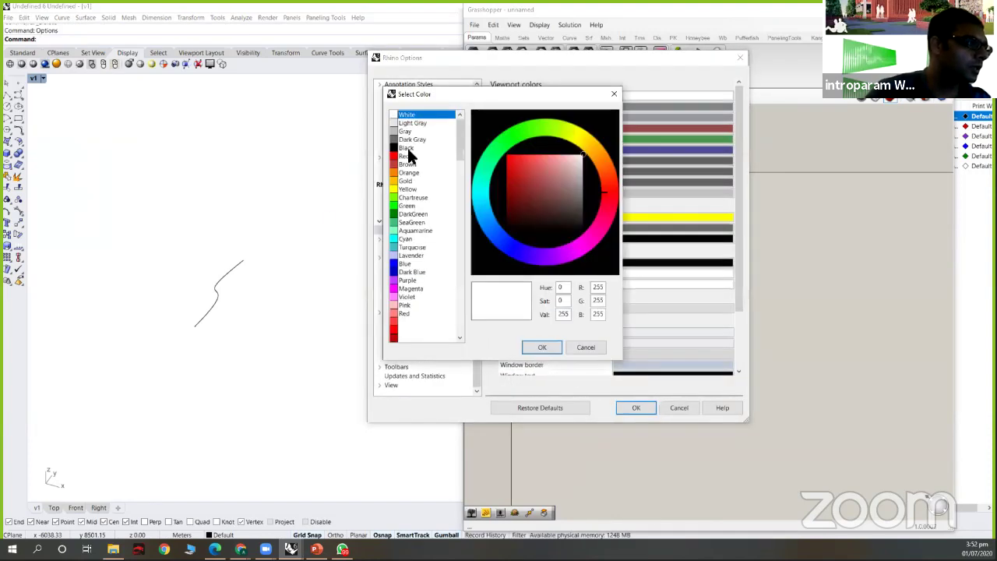
click(404, 132)
click(543, 347)
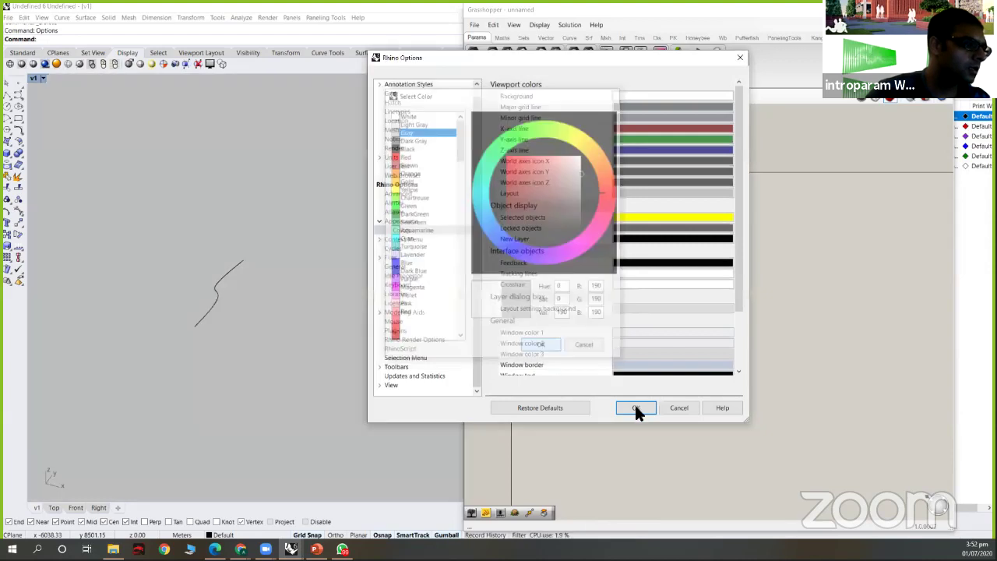
click(634, 406)
right_drag(325, 318, 289, 283)
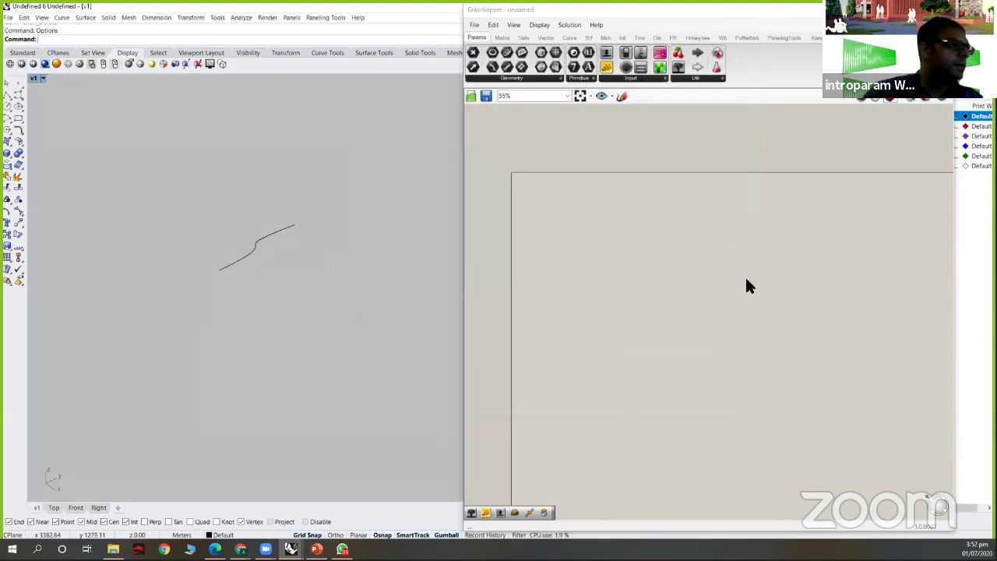
- Add a Rectangle component and a Circle CNR component to the blank Grasshopper canvas
scroll(752, 277, down, 3)
right_drag(694, 232, 647, 216)
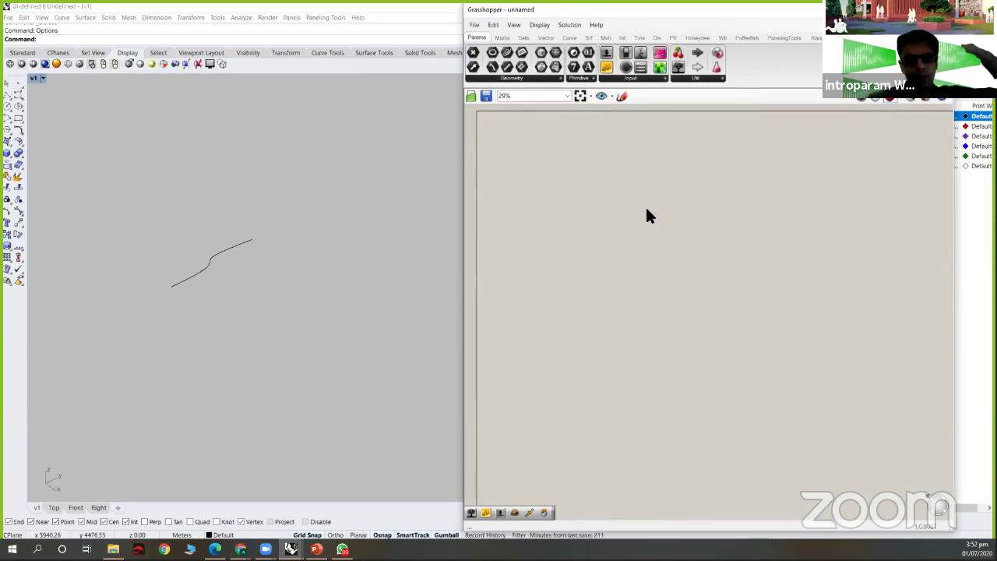
right_drag(645, 213, 642, 220)
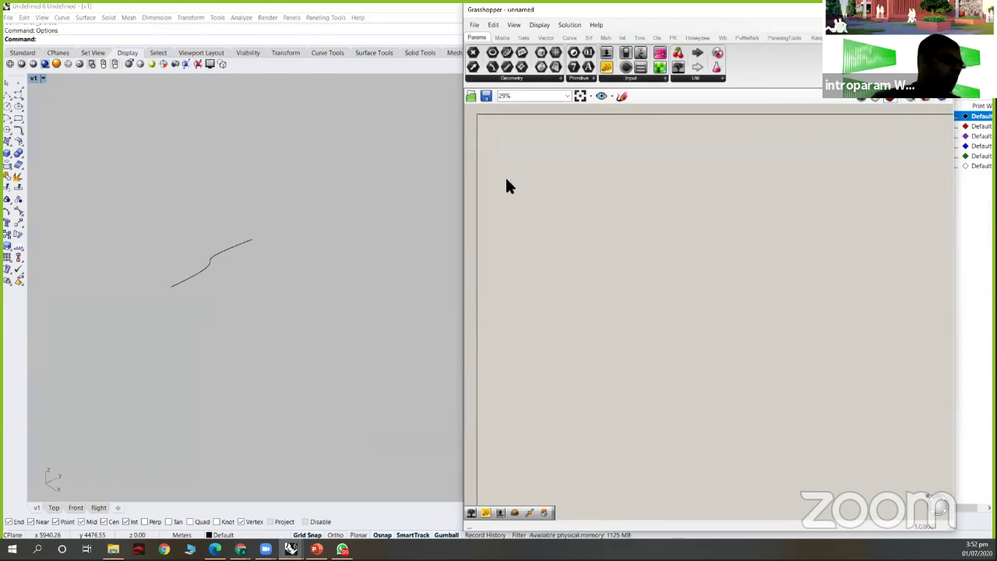
right_drag(547, 191, 541, 187)
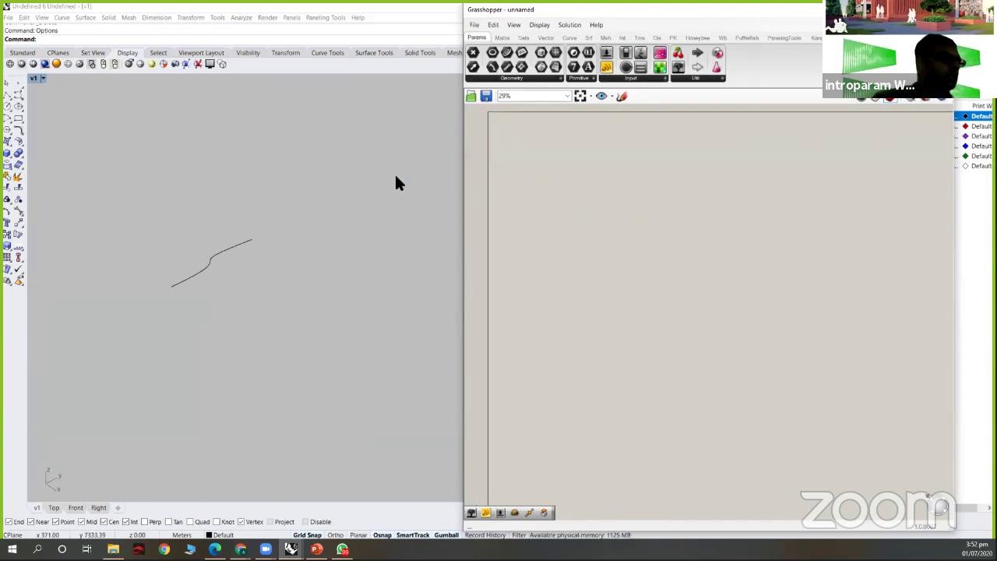
double_click(529, 160)
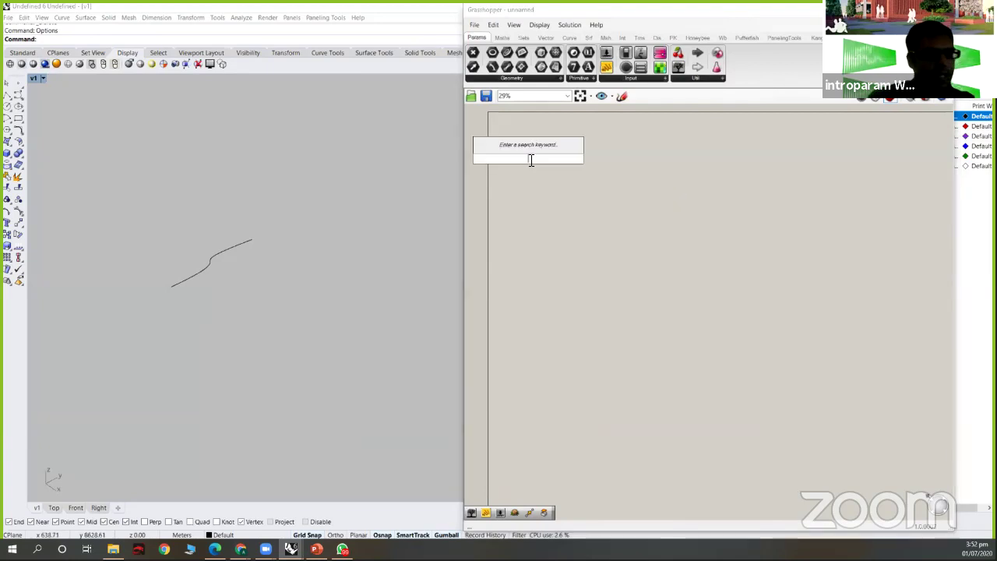
text(rect)
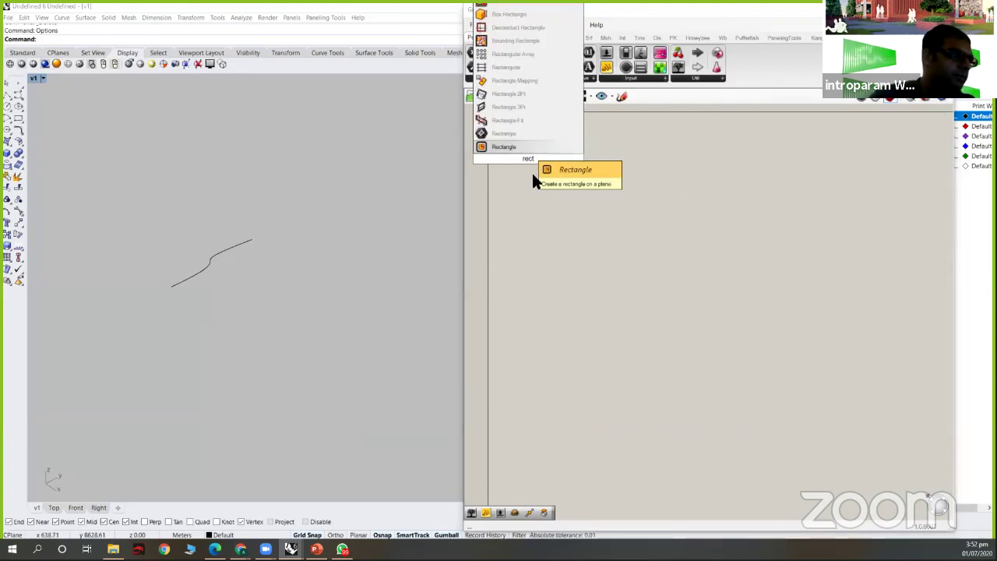
key(Return)
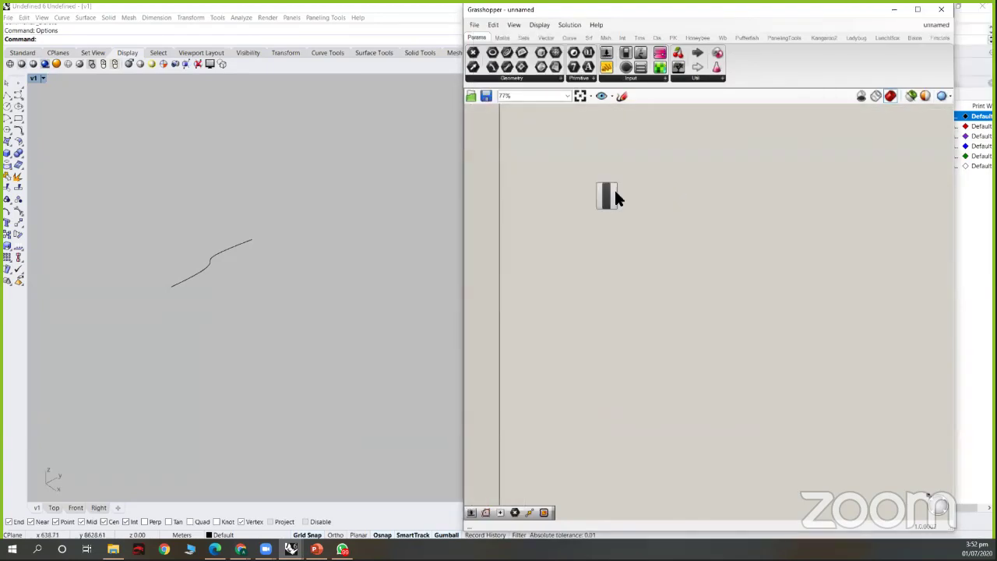
scroll(616, 197, up, 4)
double_click(654, 343)
text(cir)
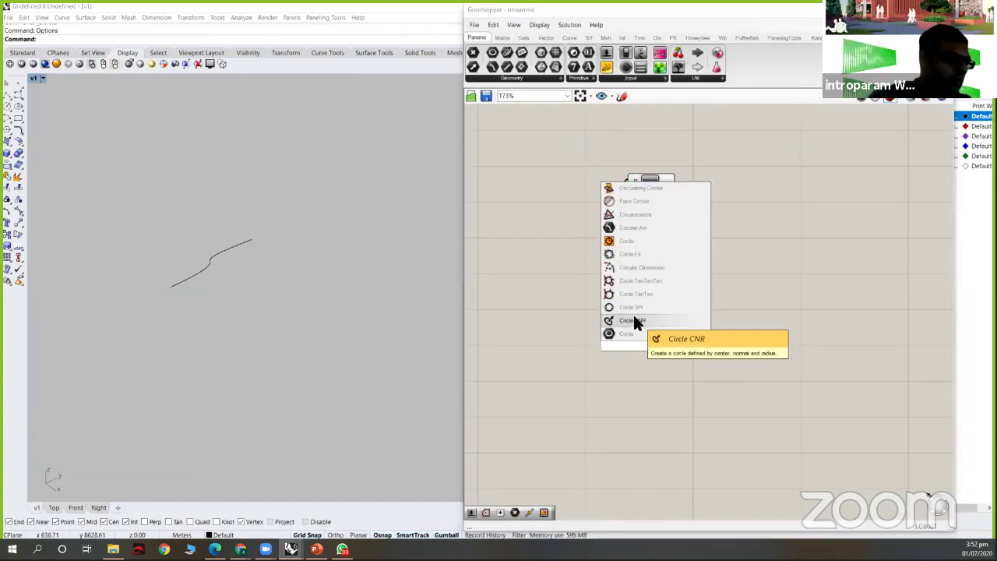
key(Return)
- Select and delete everything remaining in the Rhino model, including the attractor curve
scroll(294, 266, down, 5)
text(ze)
text(z)
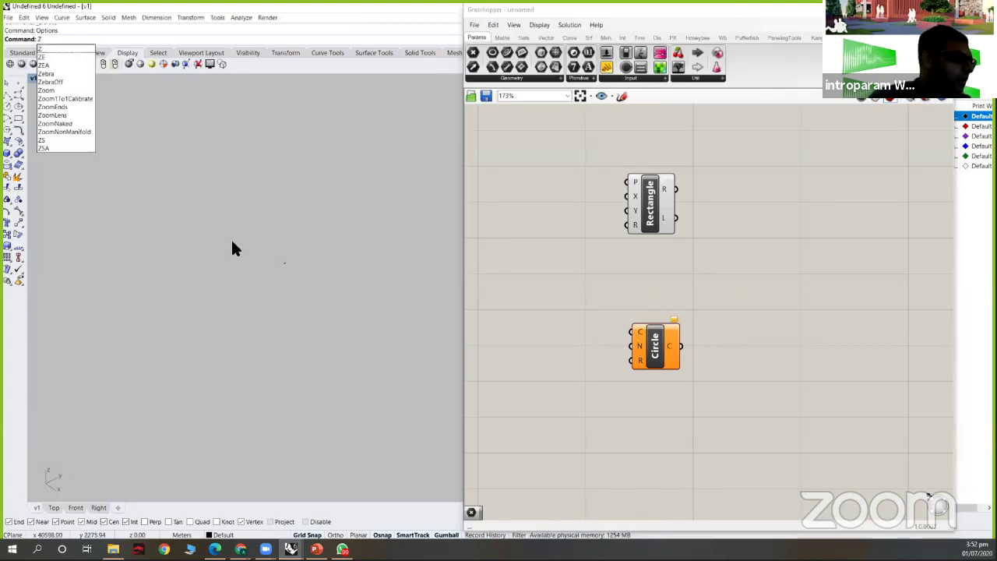
key(Return)
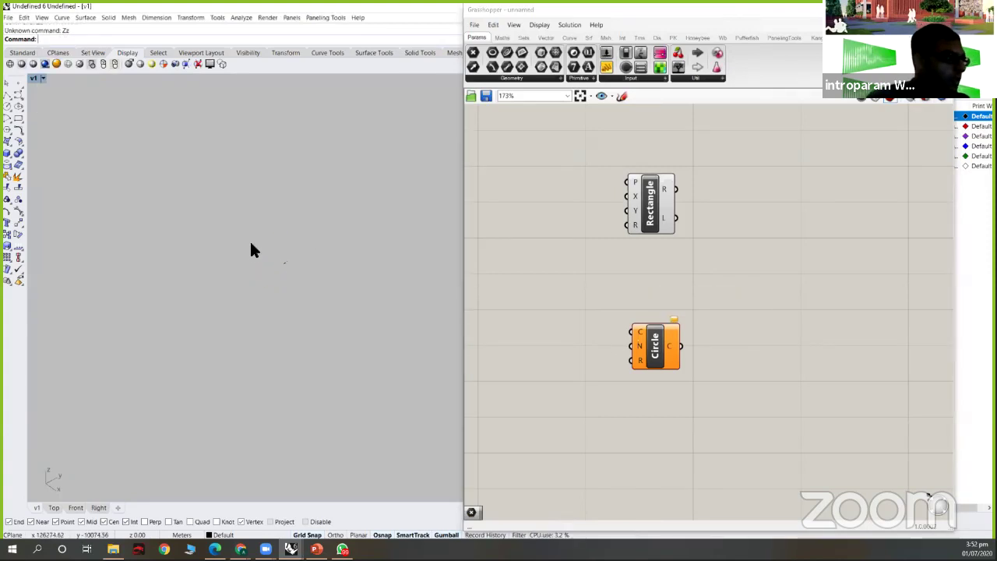
key(F9)
key(ctrl+a)
key(Delete)
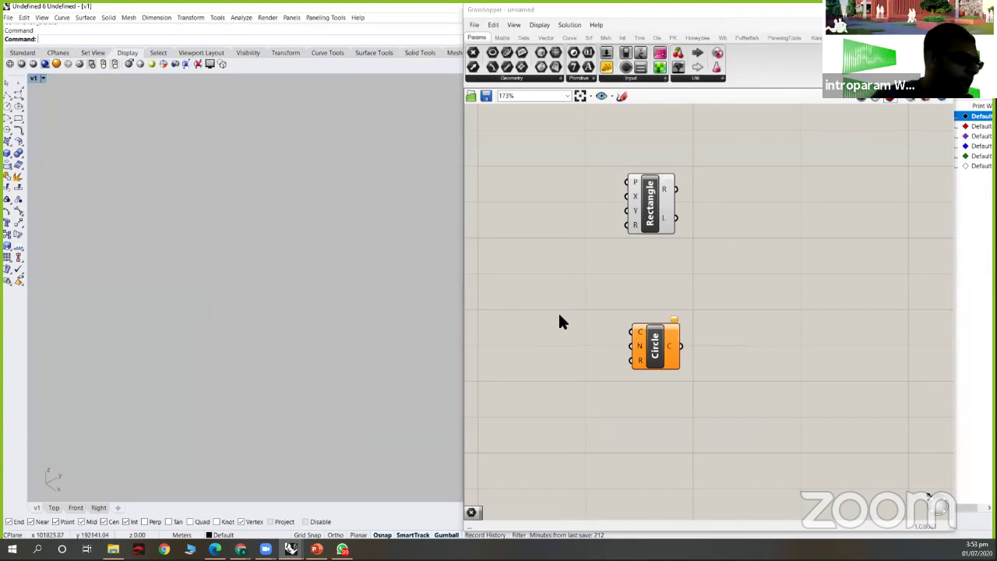
- Discard the current Rhino model without saving, restart Rhino and open the recent file 1_interface and Data Matching.3dm
drag(655, 343, 639, 280)
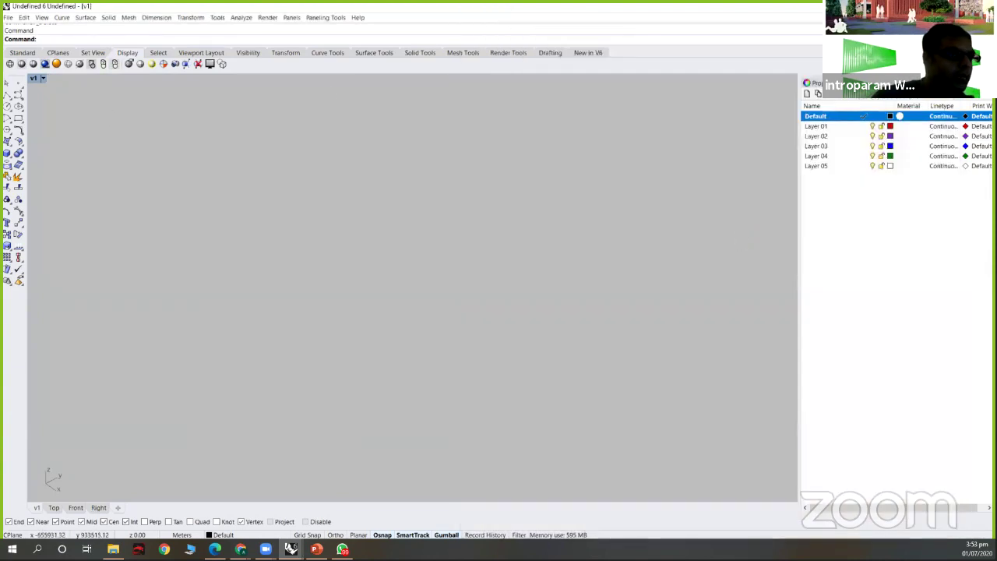
click(892, 10)
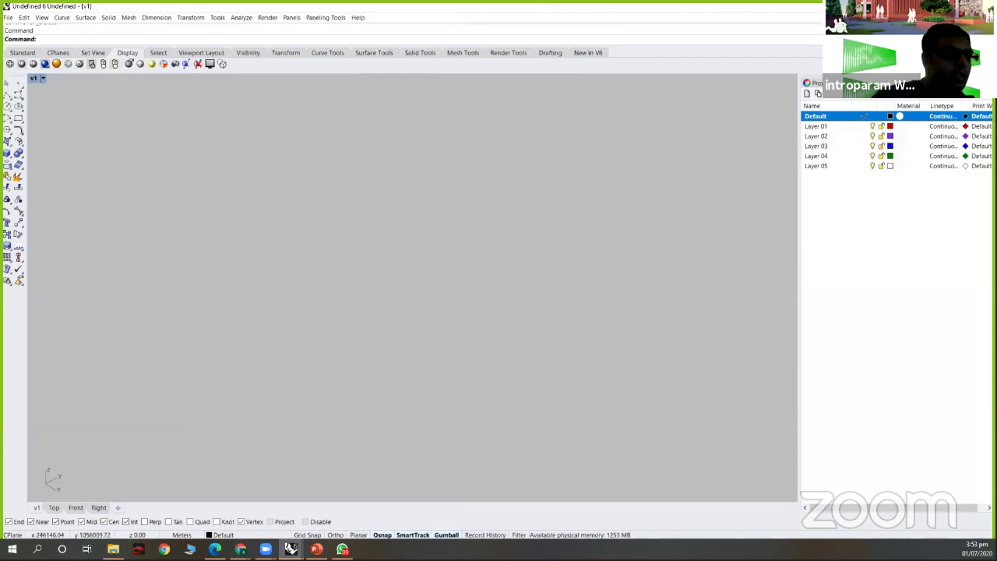
key(ctrl+n)
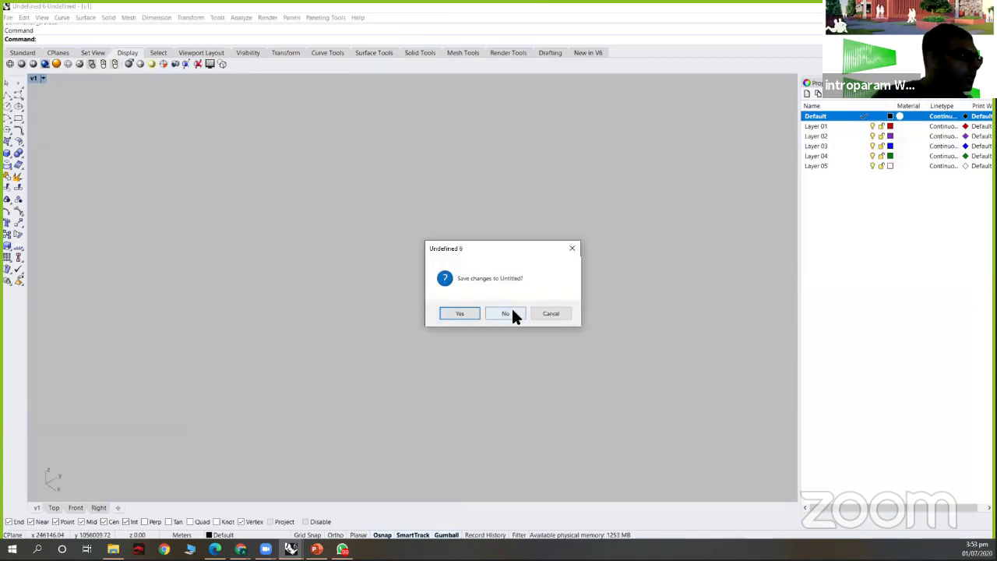
click(511, 310)
key(alt+F4)
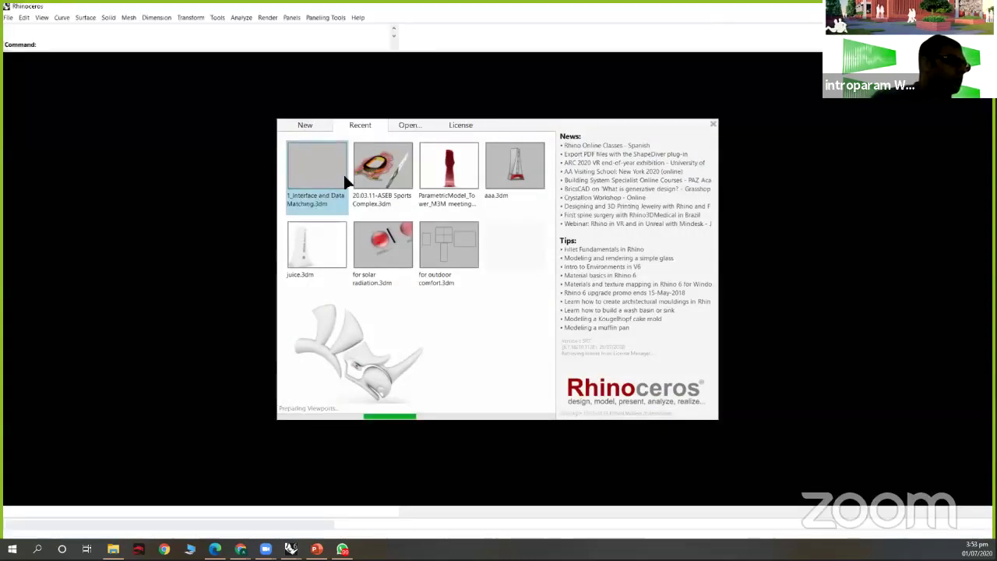
click(316, 170)
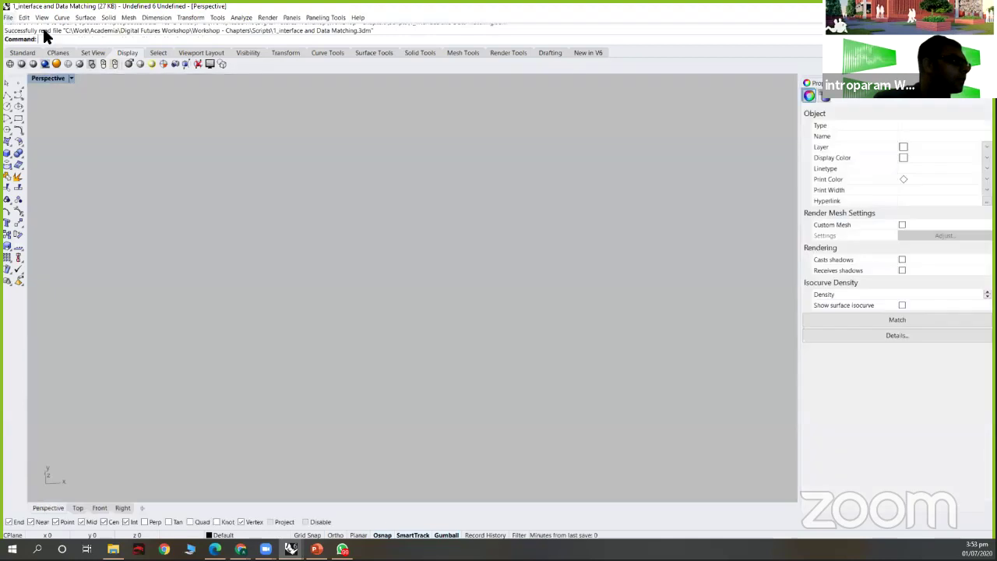
- Create a new Rhino model from a template file and open Grasshopper
click(13, 17)
click(20, 30)
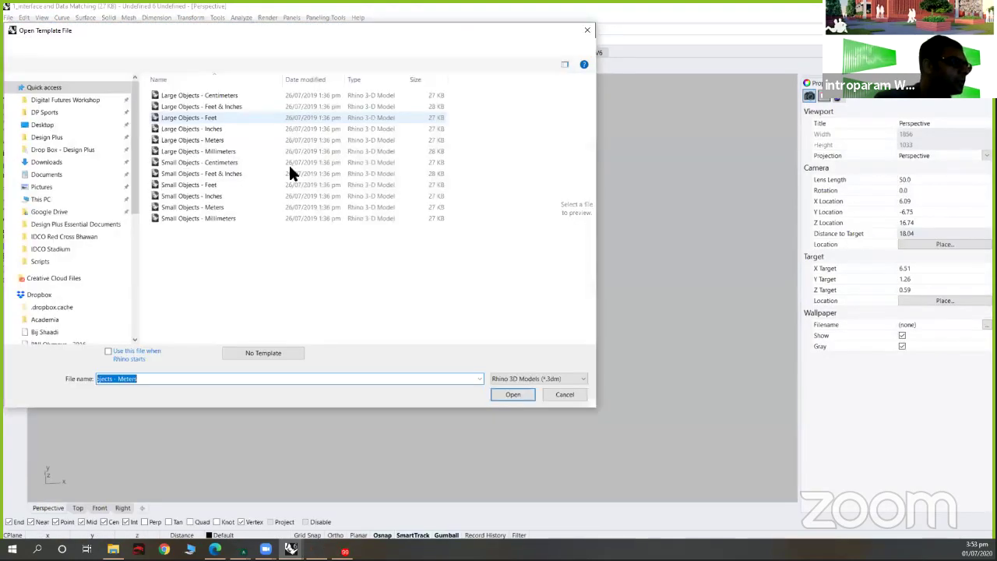
double_click(394, 163)
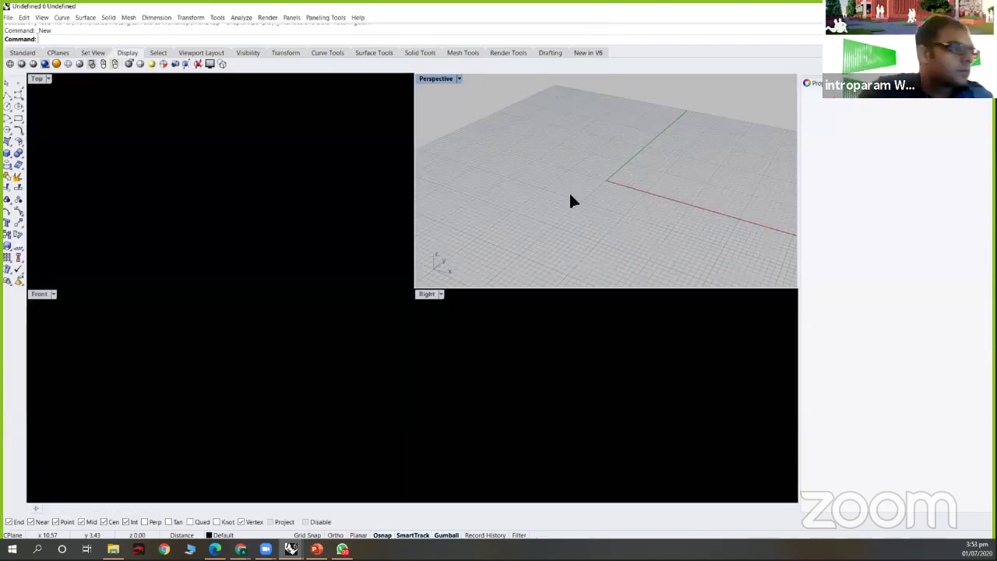
text(Grasshopper)
key(Return)
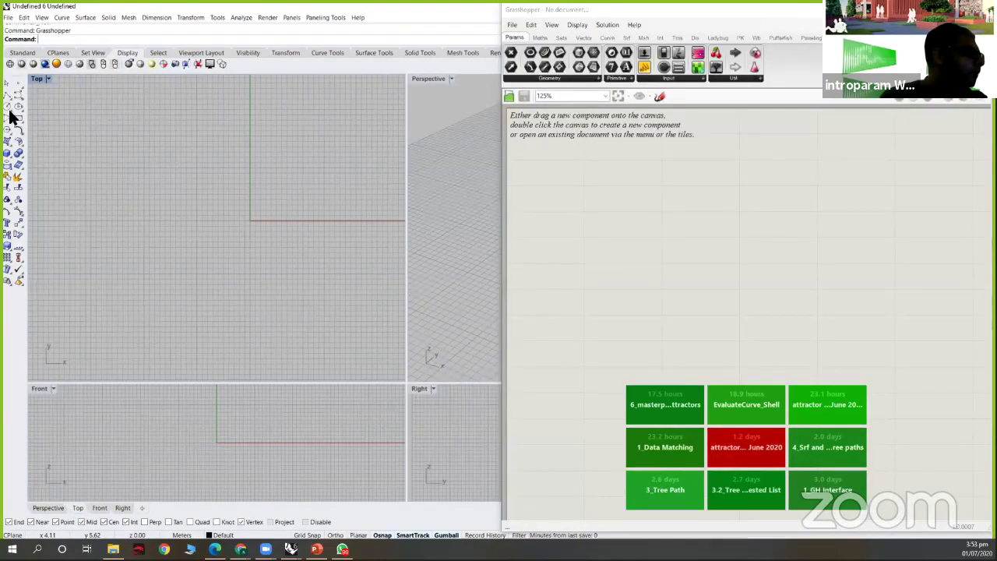
- Draw a circle up and to the negative-X side of the origin in the Top view and maximize the Perspective view
click(7, 107)
click(155, 171)
click(201, 205)
click(420, 78)
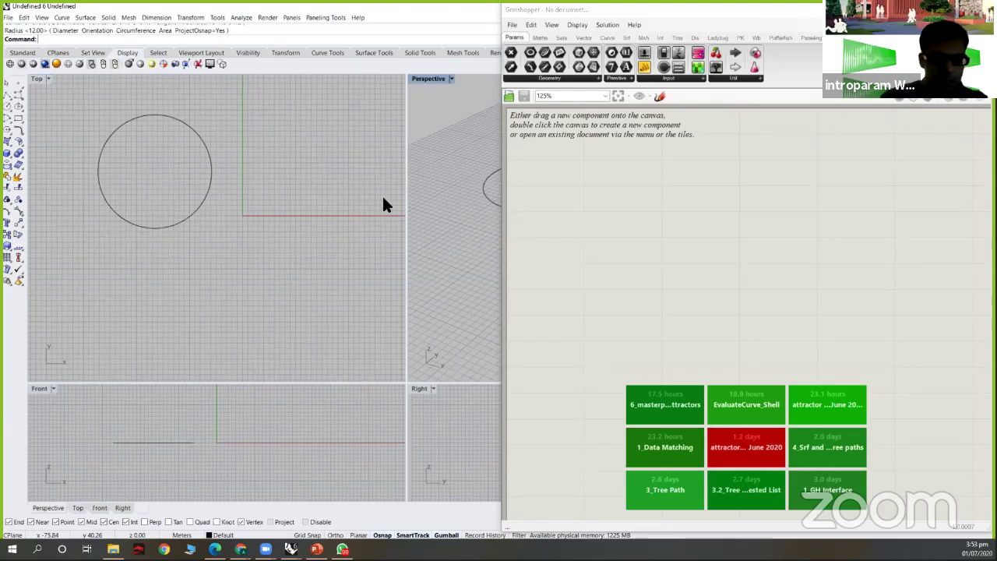
key(ctrl+m)
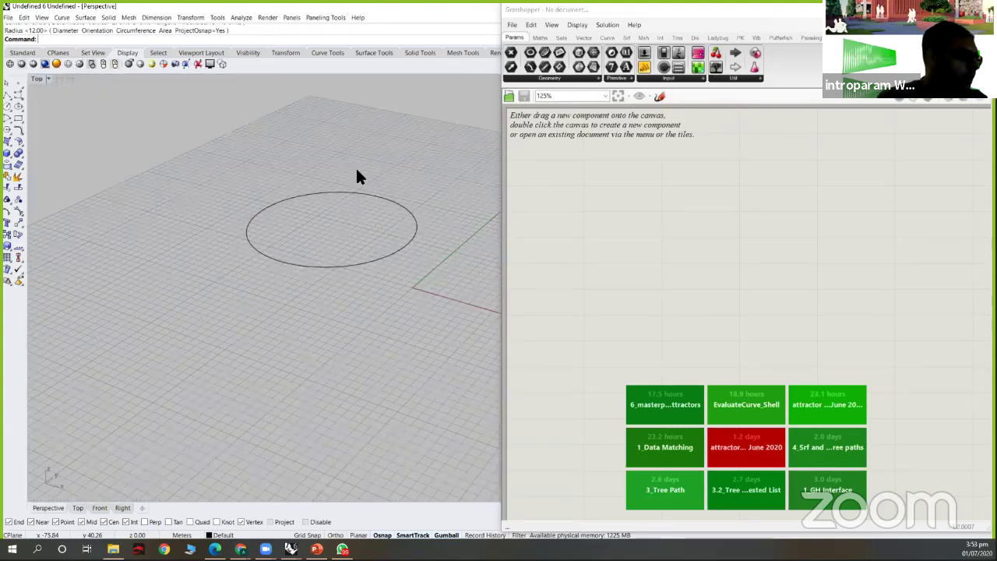
- Move the circle closer to the origin and copy it upward twice in the Front view, making an evenly spaced vertical stack of three
click(352, 202)
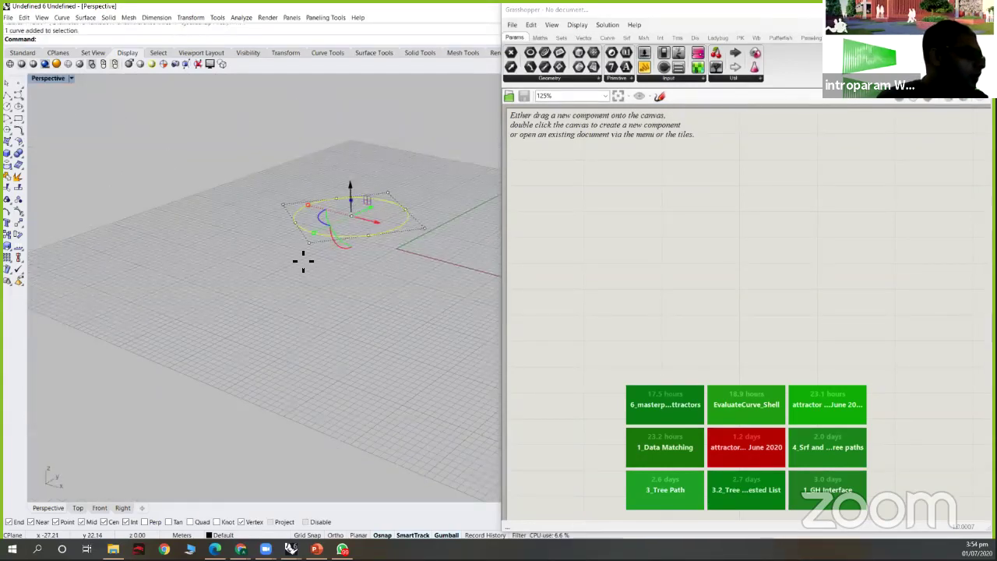
drag(364, 241, 350, 270)
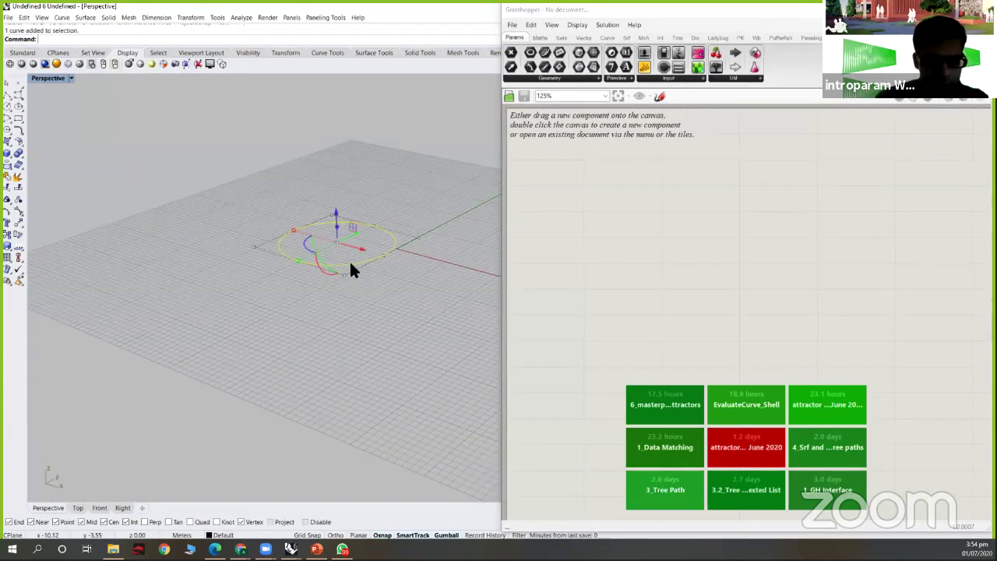
key(Return)
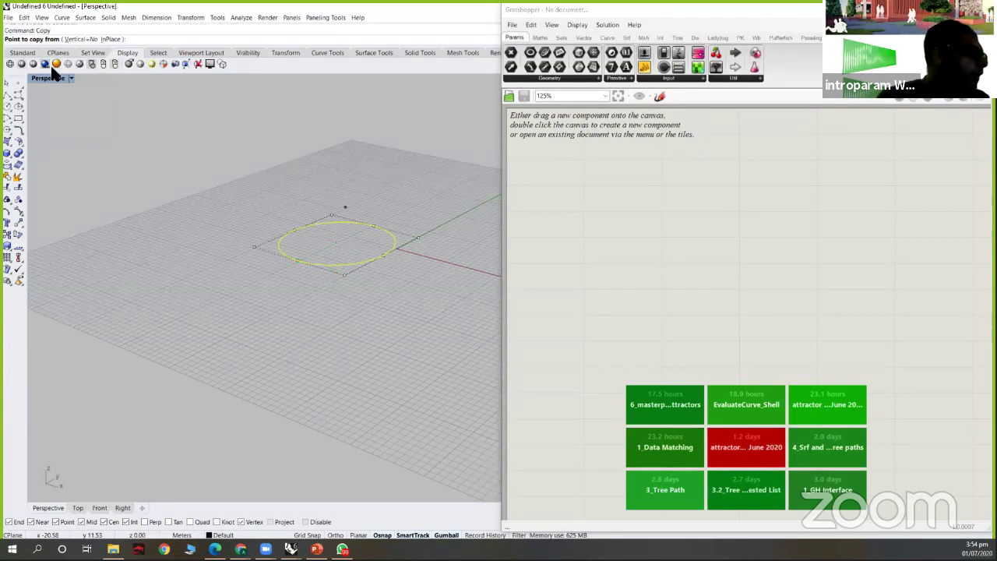
key(ctrl+m)
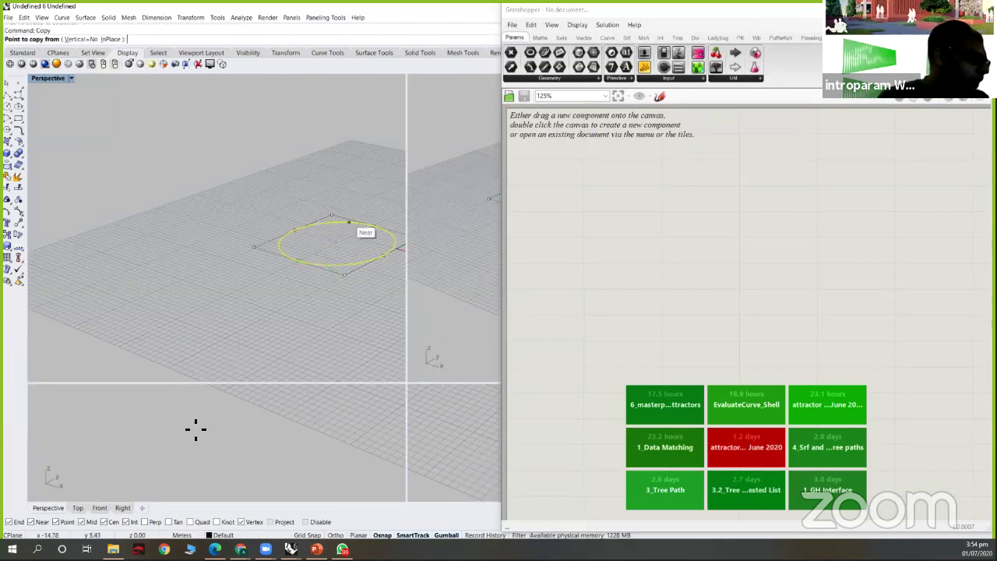
click(286, 425)
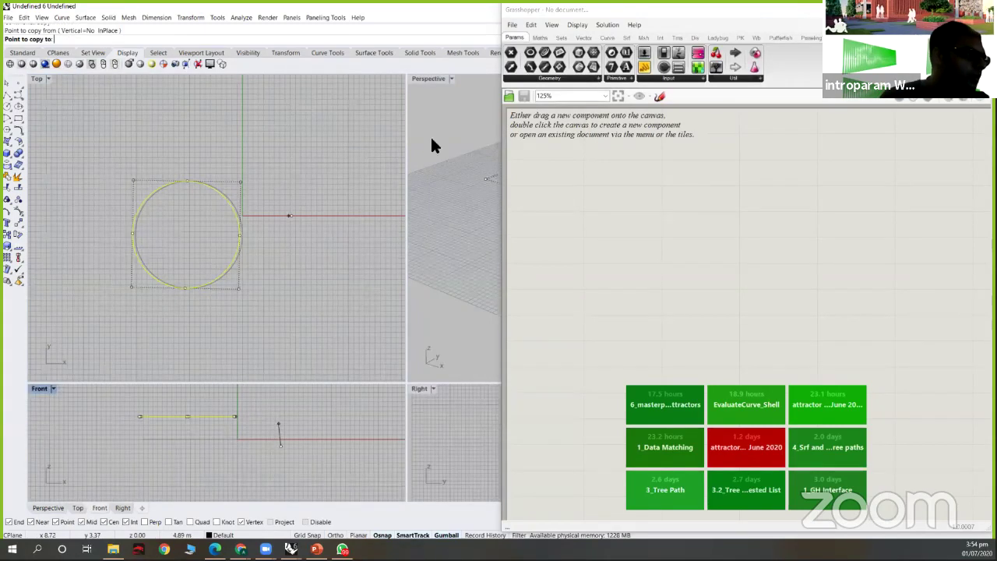
double_click(438, 78)
right_drag(426, 156, 271, 284)
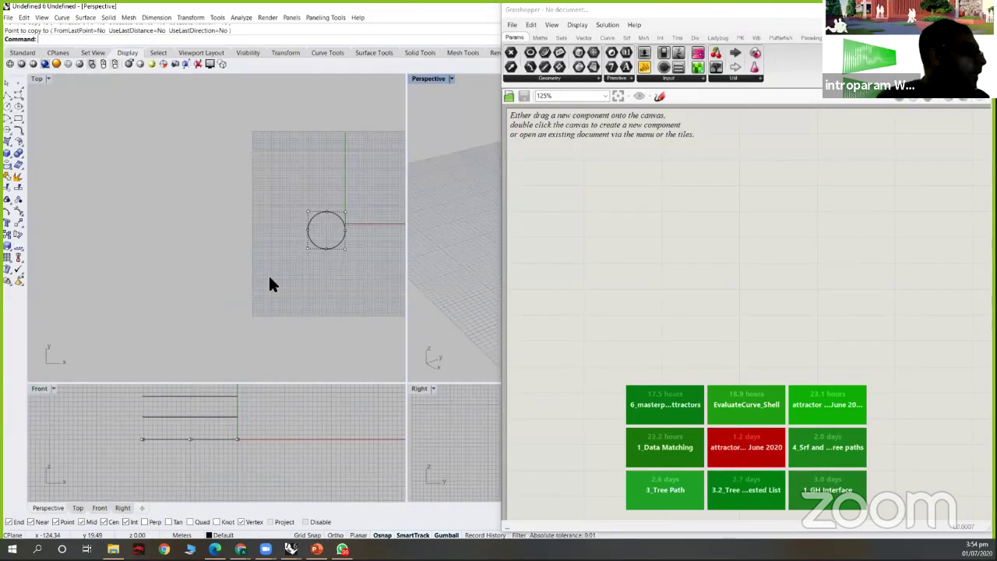
- Scale the middle circle of the stack by a factor of 0.5 about its centre in the maximized Perspective view
key(ctrl+m)
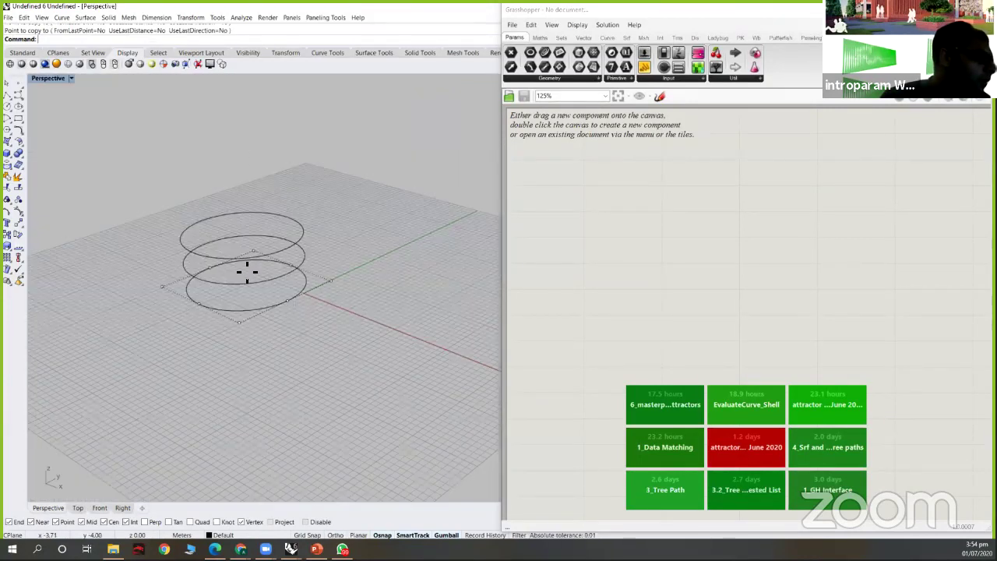
right_drag(244, 273, 238, 275)
click(243, 285)
text(scale)
key(Return)
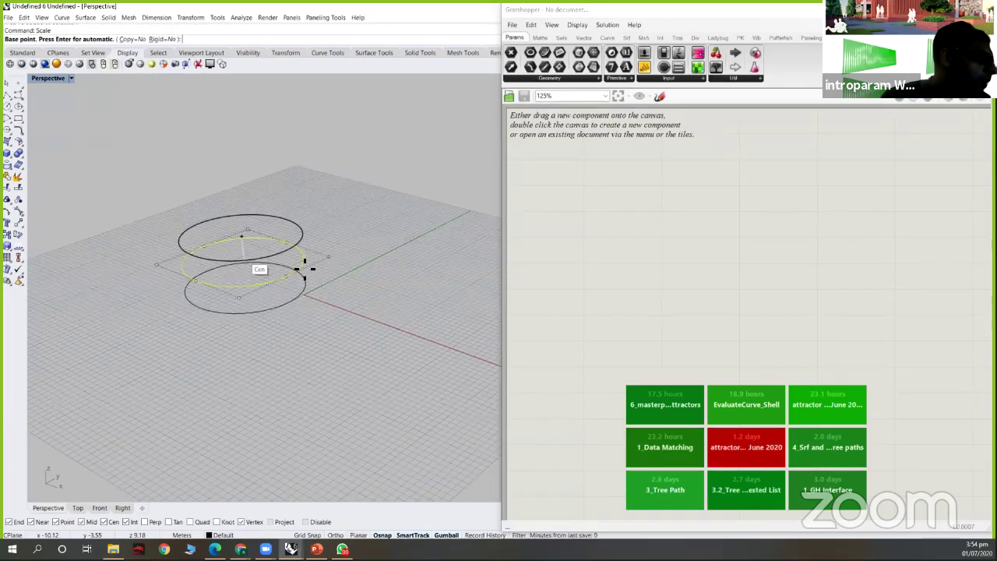
scroll(251, 270, up, 3)
click(244, 265)
text(.5)
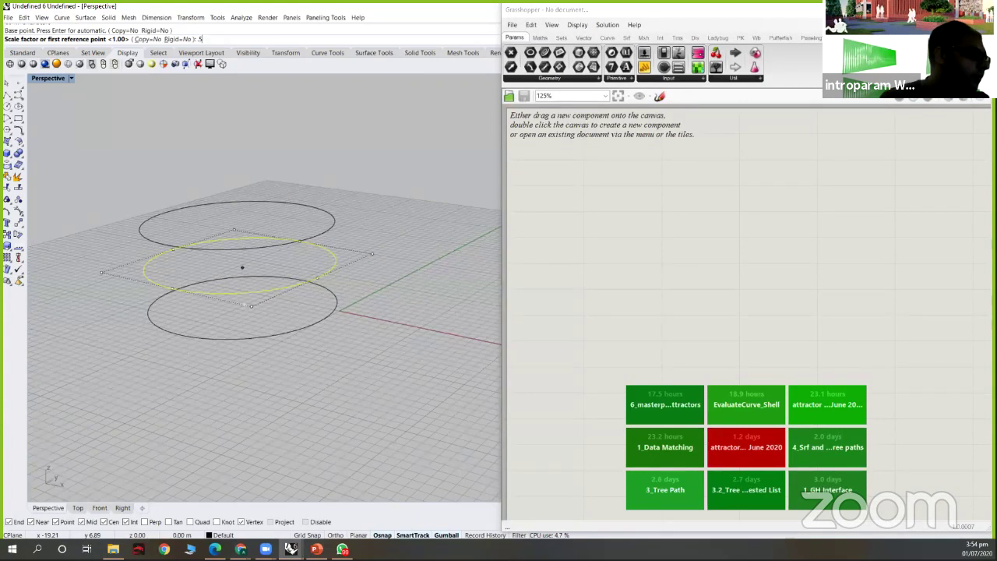
key(Return)
- Try lofting the three stacked circles with their default seam points
drag(370, 173, 269, 377)
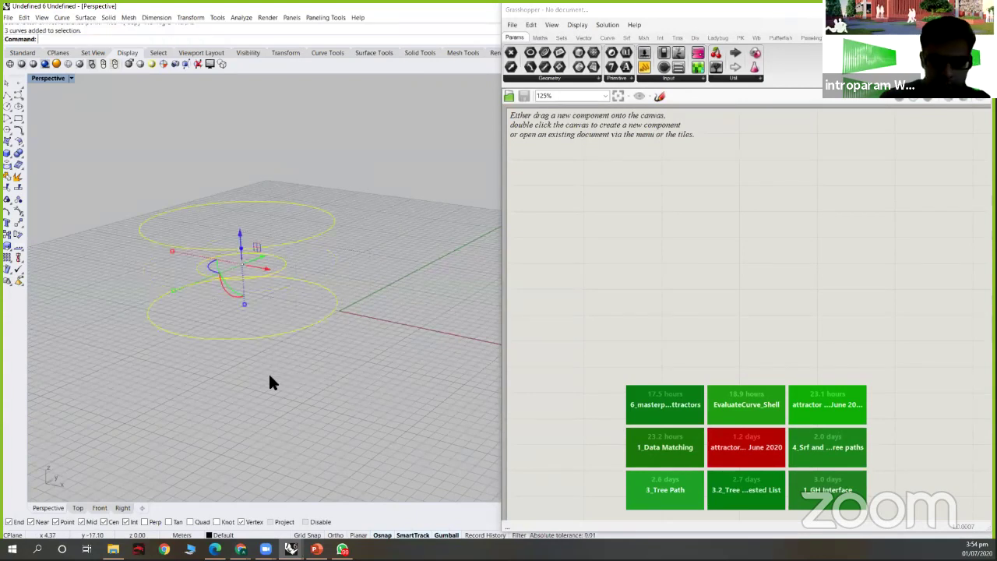
text(loft)
key(Return)
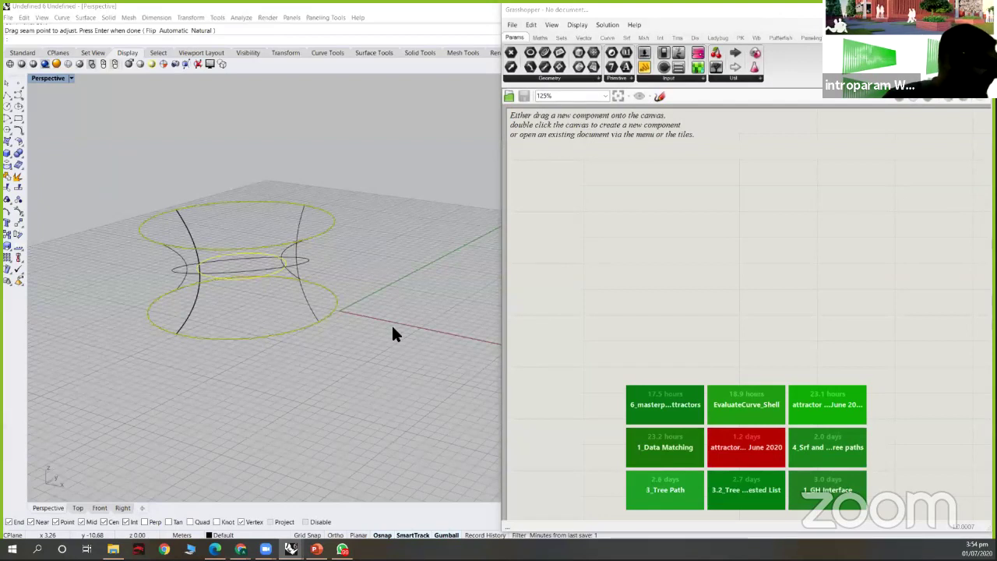
key(Return)
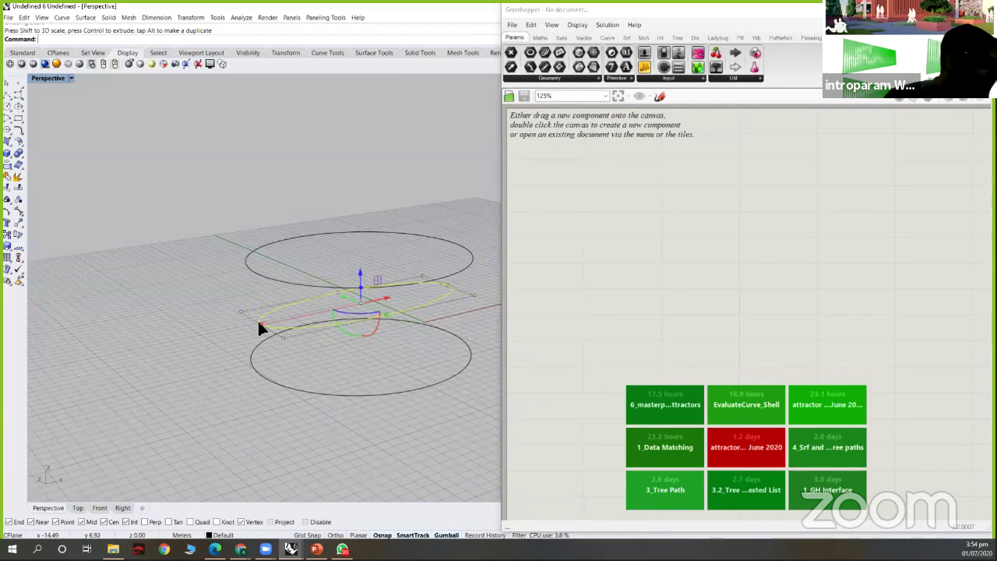
- Narrow the stretched middle circle back to a round outline and loft all three circles into an hourglass surface
drag(260, 324, 315, 310)
drag(408, 162, 328, 401)
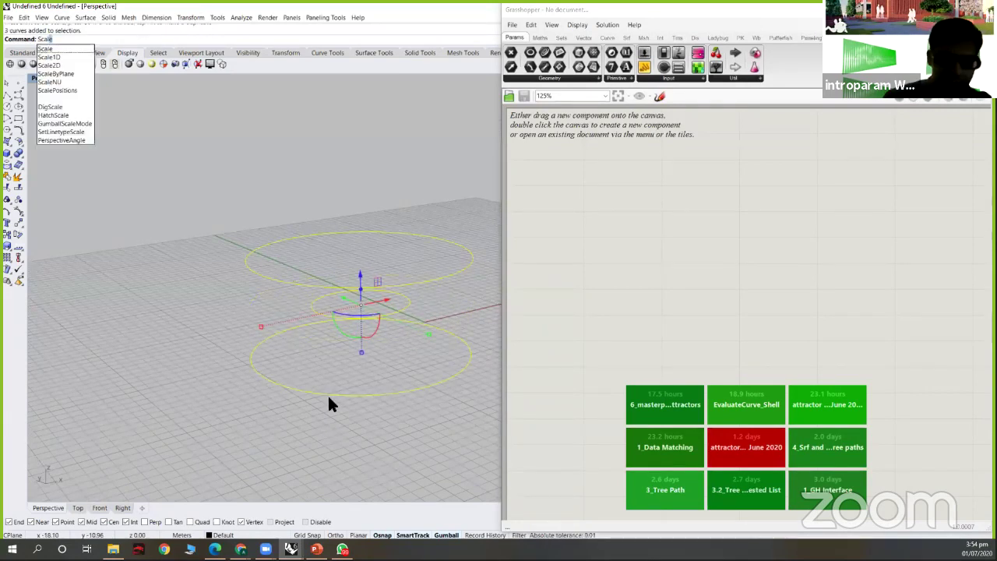
key(BackSpace)
key(BackSpace)
key(BackSpace)
key(BackSpace)
key(BackSpace)
text(loft)
key(Return)
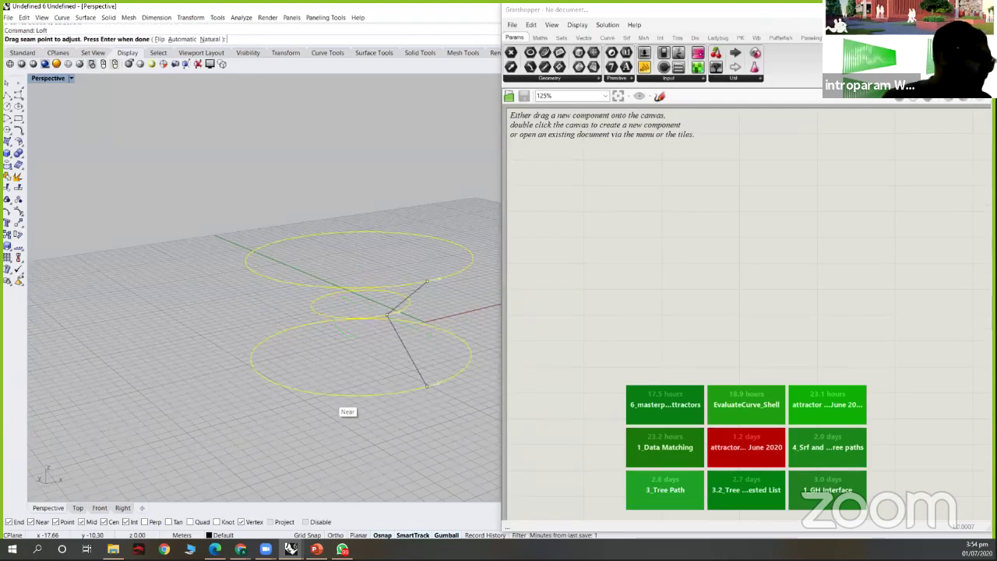
key(Return)
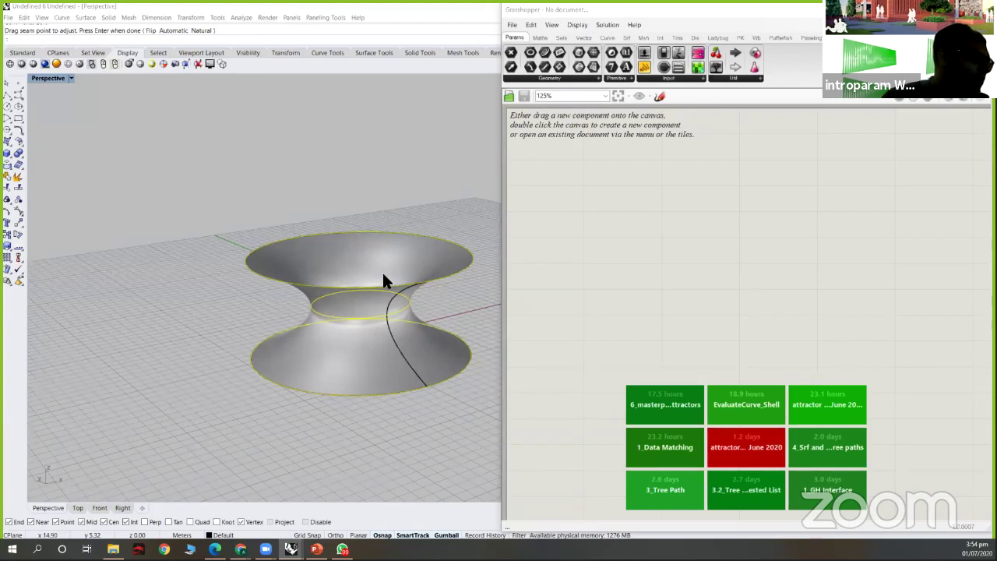
key(Return)
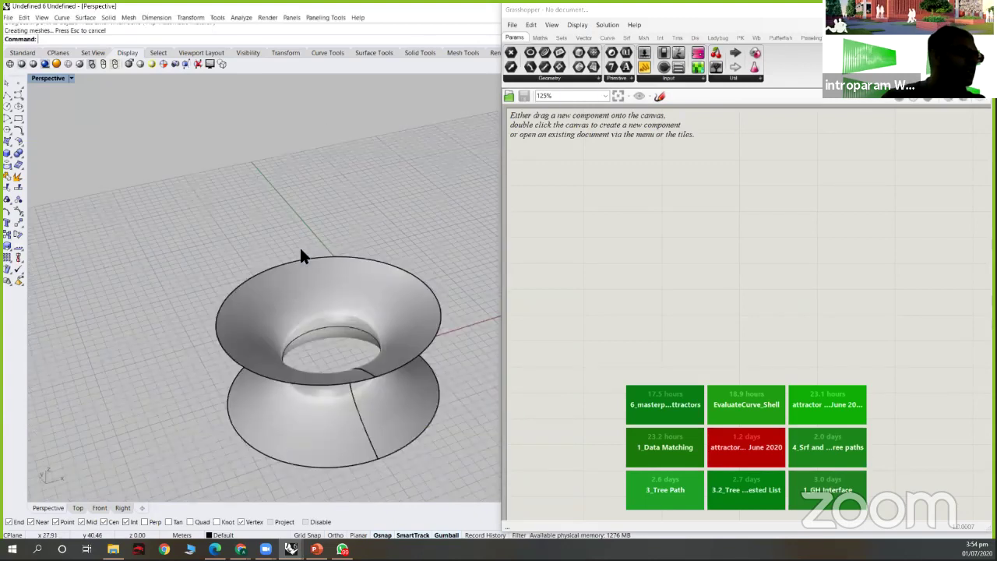
- Delete all the circles and the lofted surface from the Rhino model
right_drag(359, 247, 339, 255)
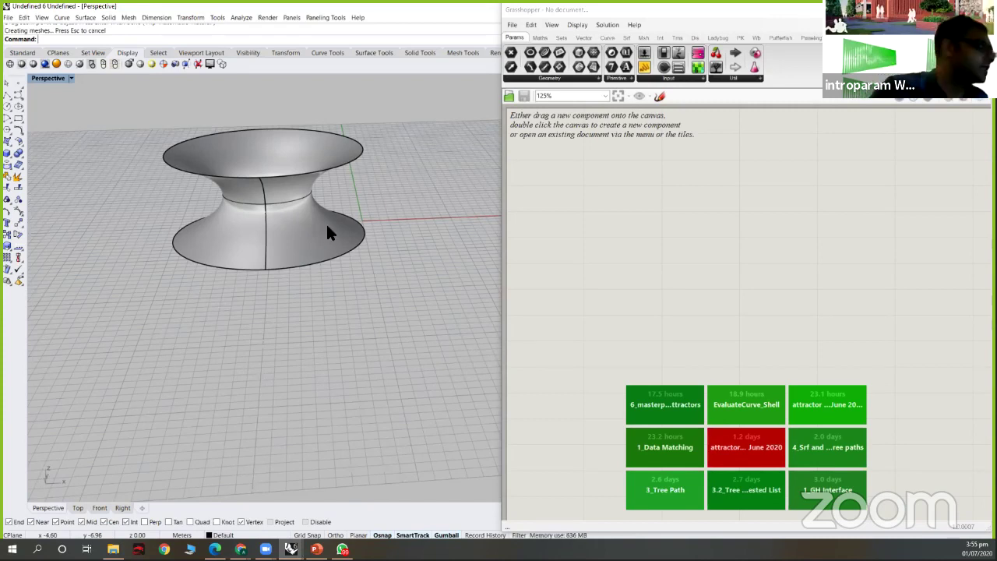
scroll(315, 218, down, 3)
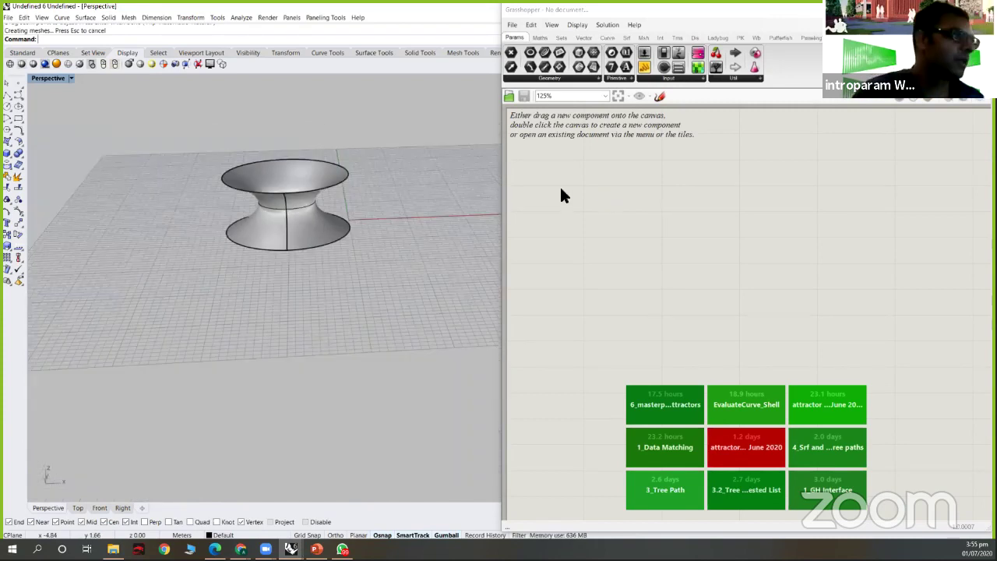
key(ctrl+a)
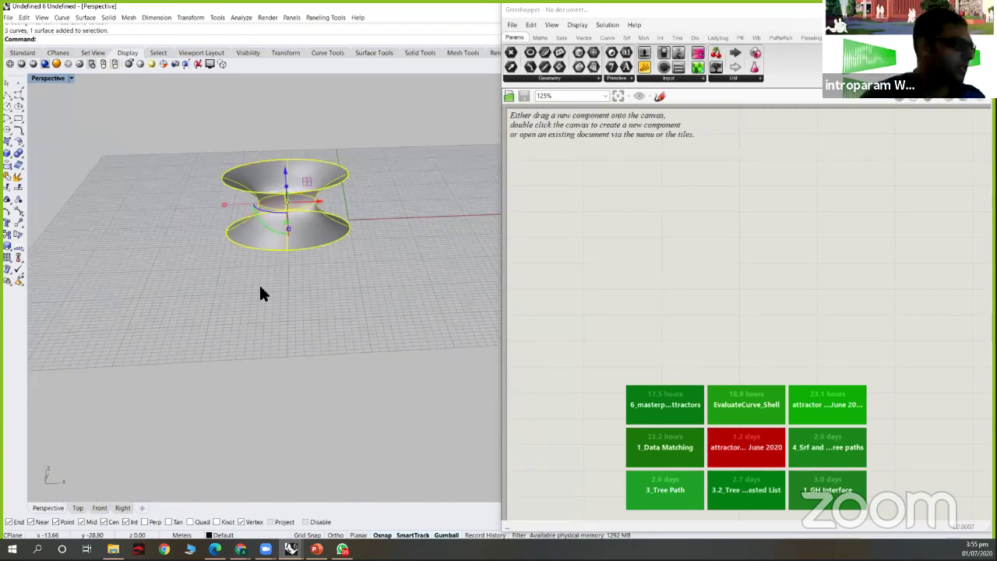
key(Delete)
- Add a Rectangle component, the one that creates a rectangle on a plane, to the empty Grasshopper canvas
right_drag(222, 222, 327, 228)
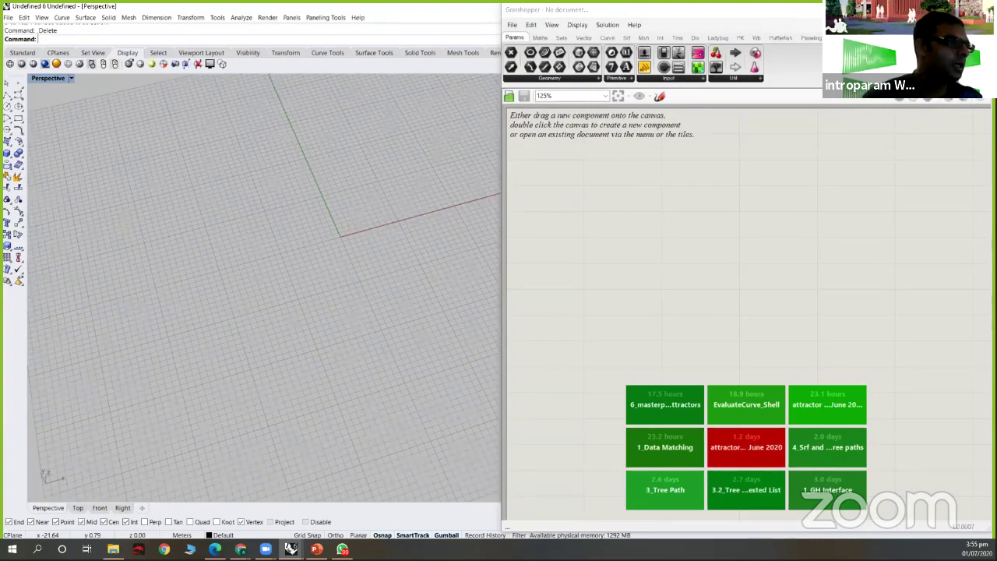
double_click(530, 179)
text(rect)
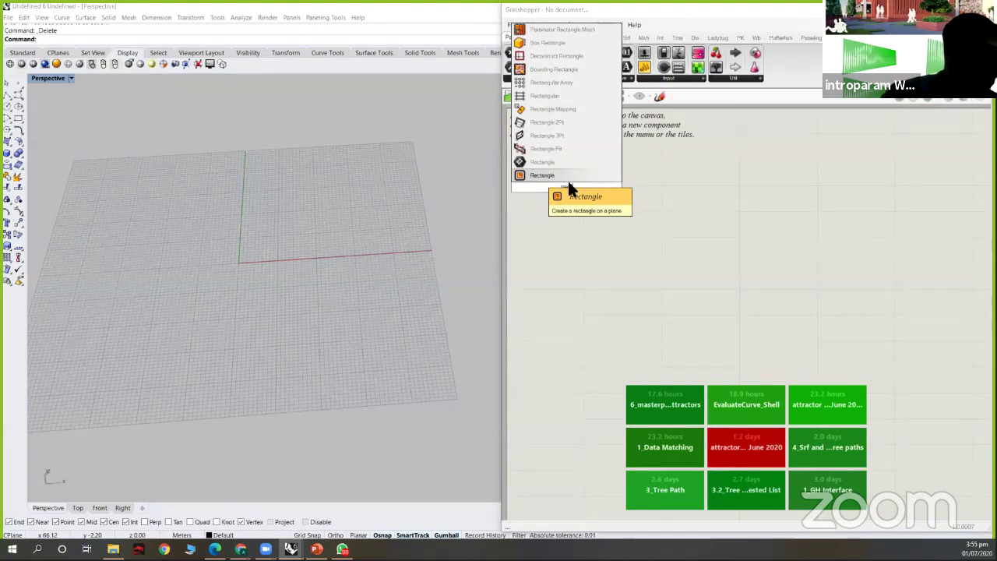
click(567, 178)
scroll(600, 187, up, 3)
scroll(604, 185, up, 2)
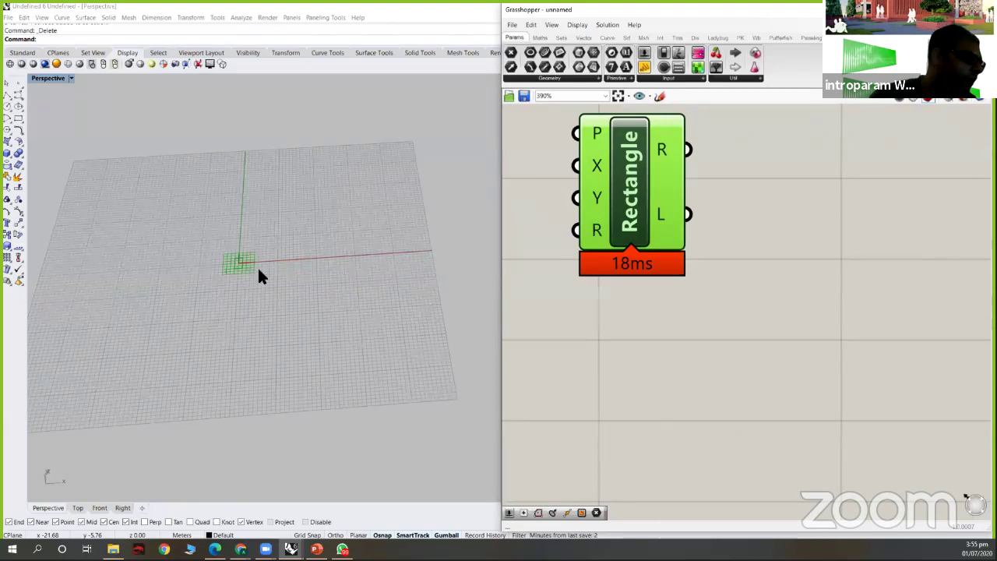
scroll(268, 238, up, 3)
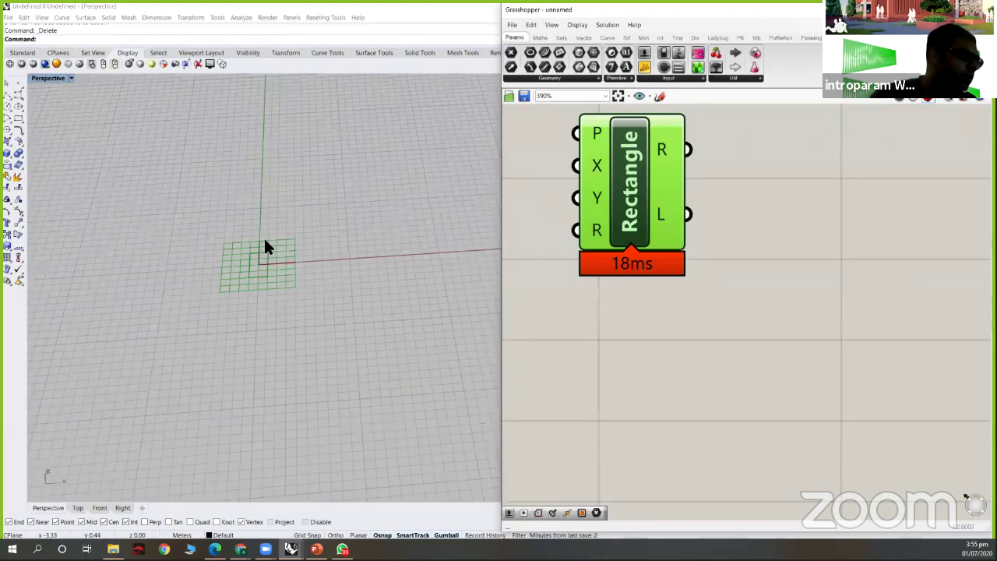
right_drag(165, 244, 382, 225)
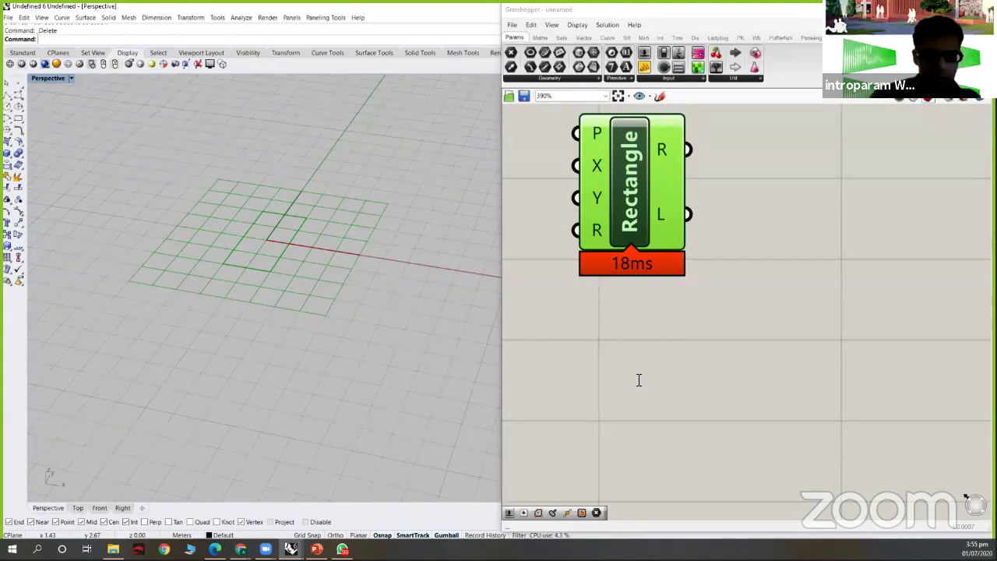
- Add a Circle CNR component below the Rectangle component on the Grasshopper canvas
scroll(248, 124, down, 3)
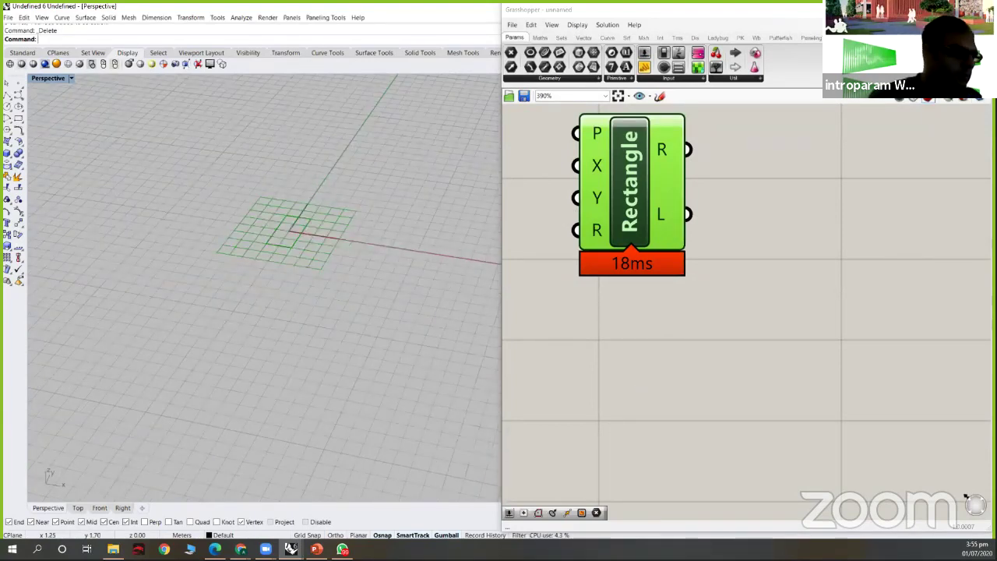
scroll(621, 346, down, 2)
double_click(621, 347)
text(cir)
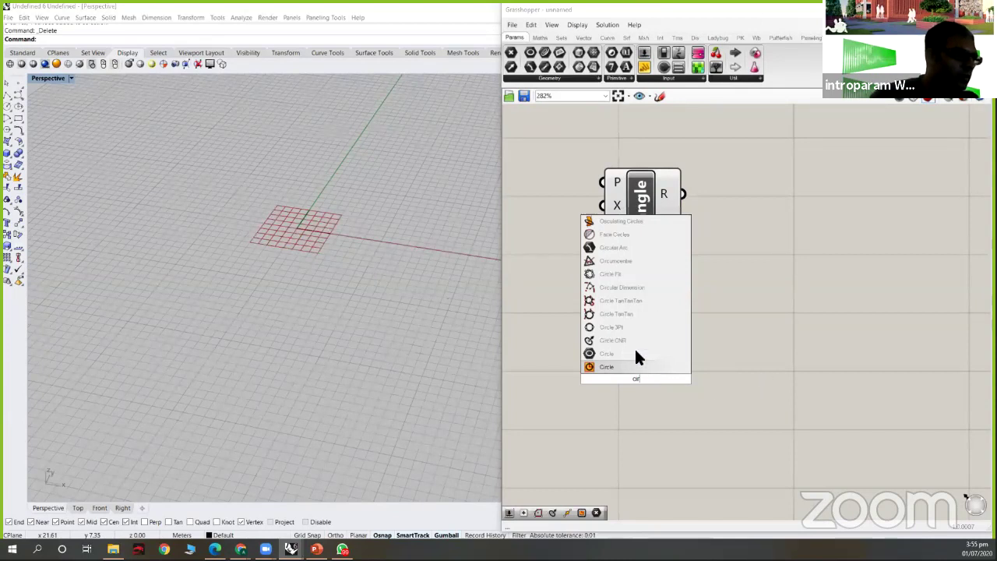
key(Up)
key(Up)
key(Return)
- Add a Point parameter set to a location near the origin and connect it to the Circle's centre input
double_click(561, 347)
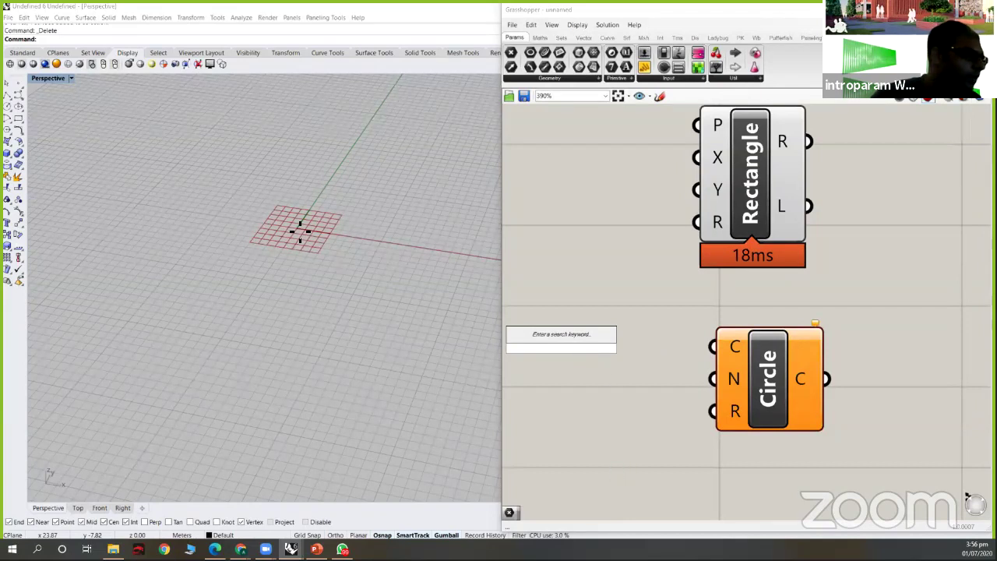
text(poi)
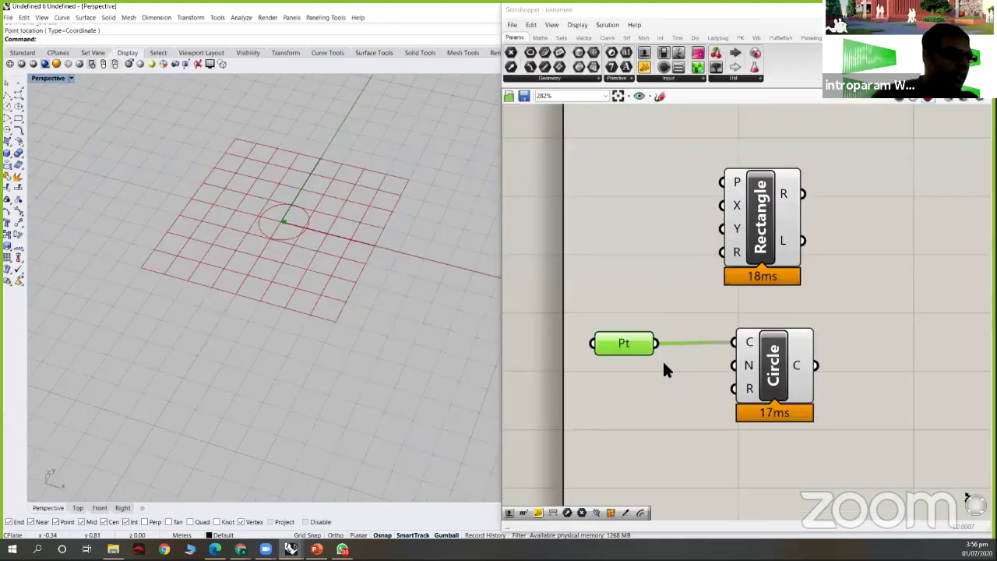
scroll(664, 311, down, 2)
click(664, 316)
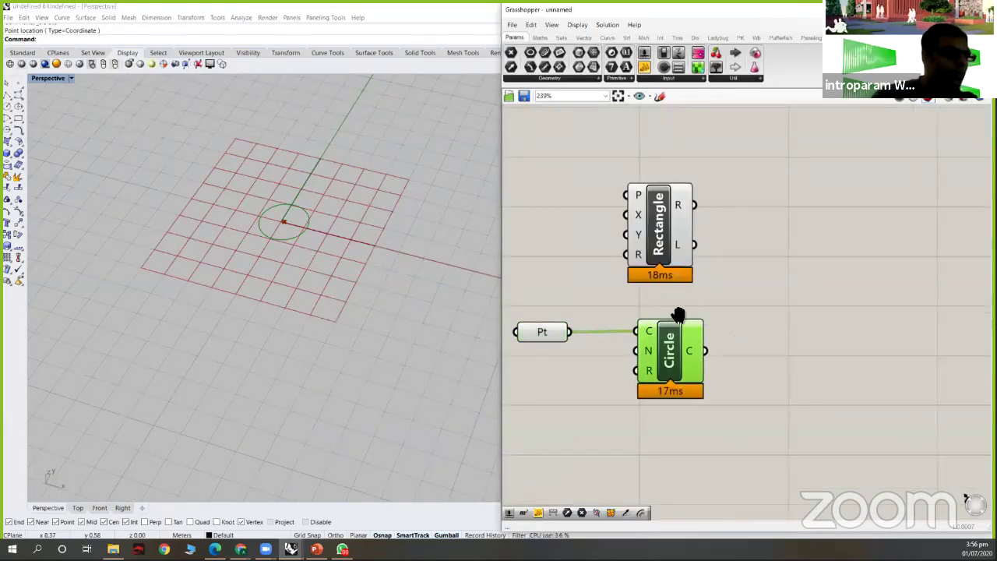
- Add a Polygon component below the Circle component
double_click(664, 434)
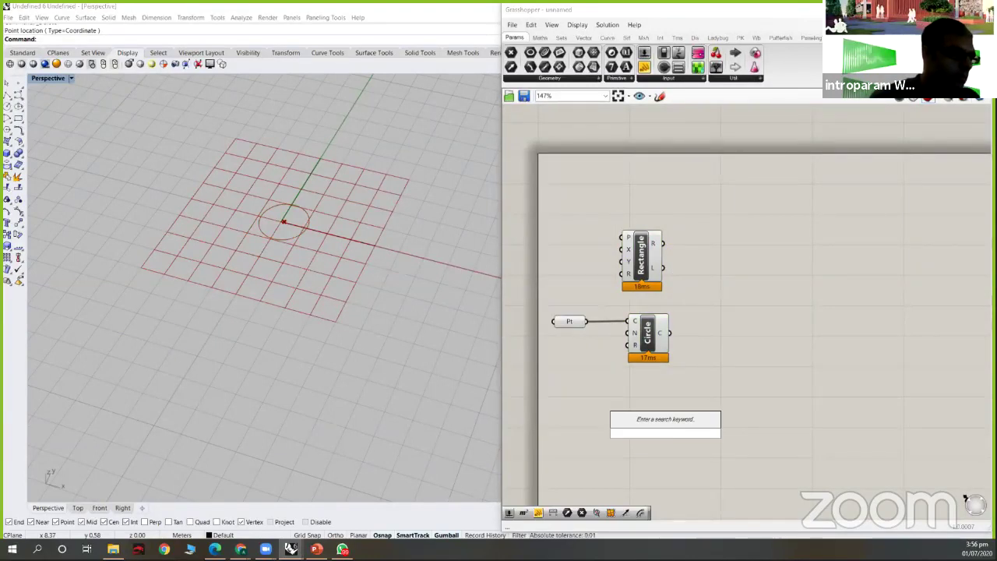
text(polygon)
key(Return)
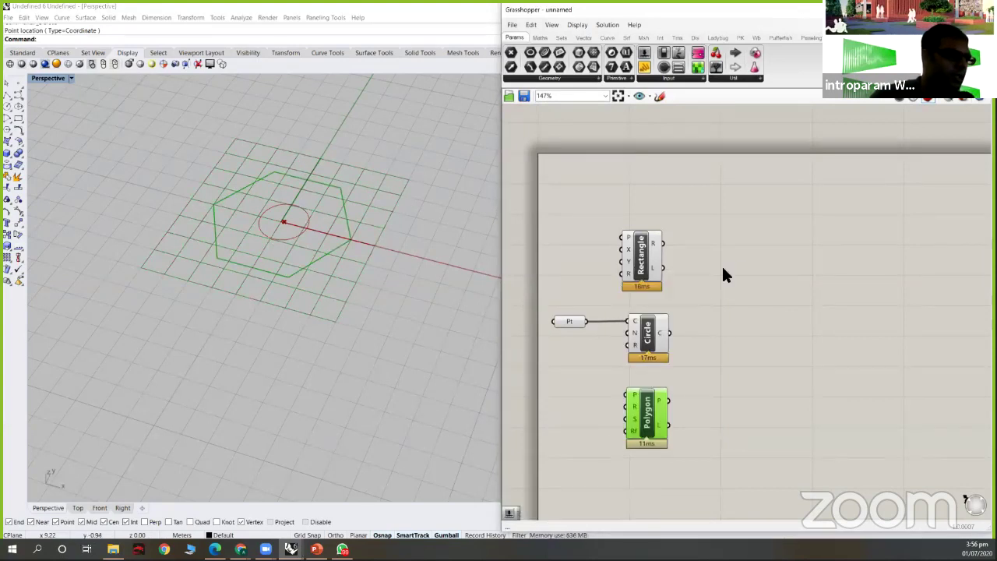
- Delete the Rectangle and Polygon components, keeping the Point parameter and the Circle component
drag(679, 282, 597, 231)
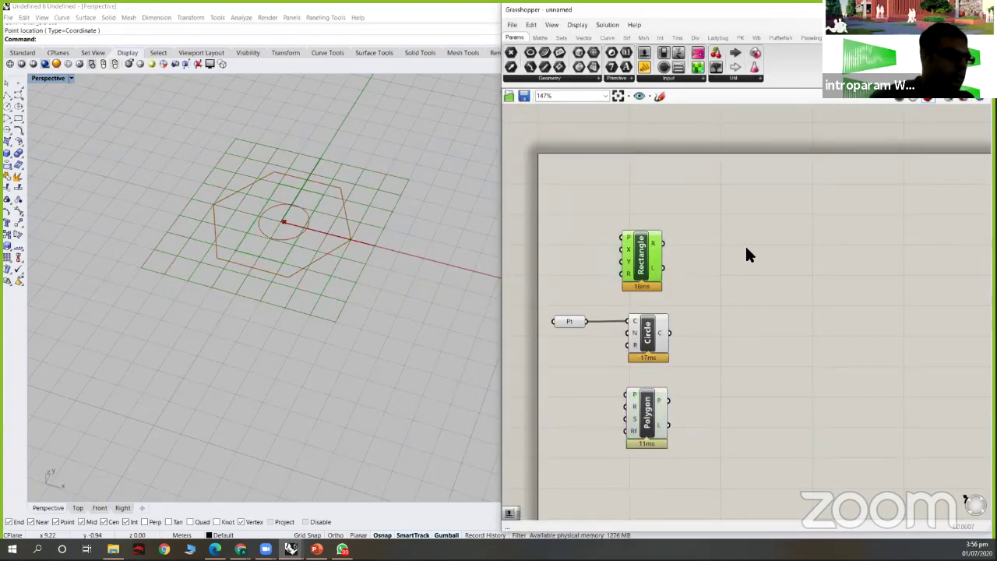
key(Delete)
drag(579, 450, 742, 355)
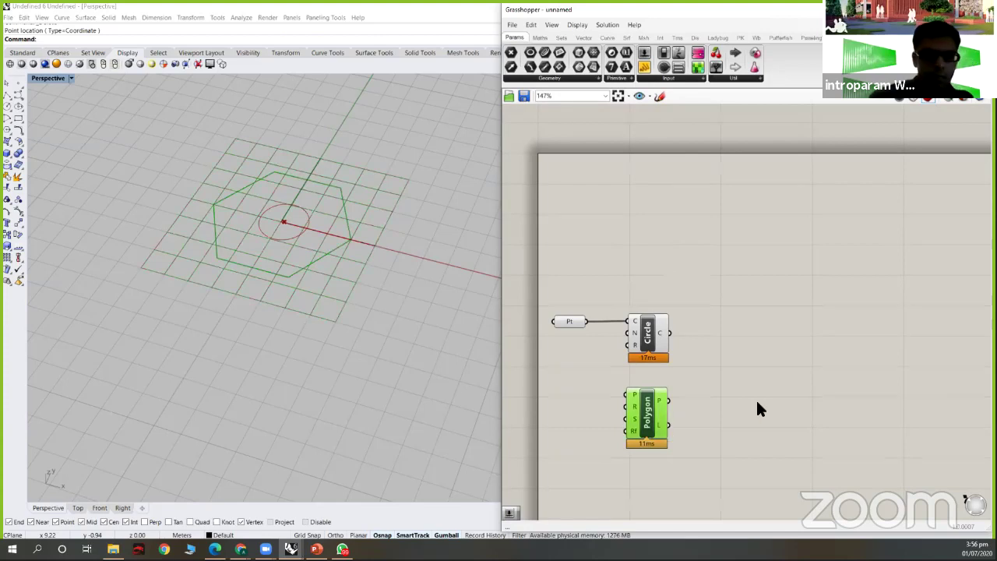
drag(616, 314, 627, 321)
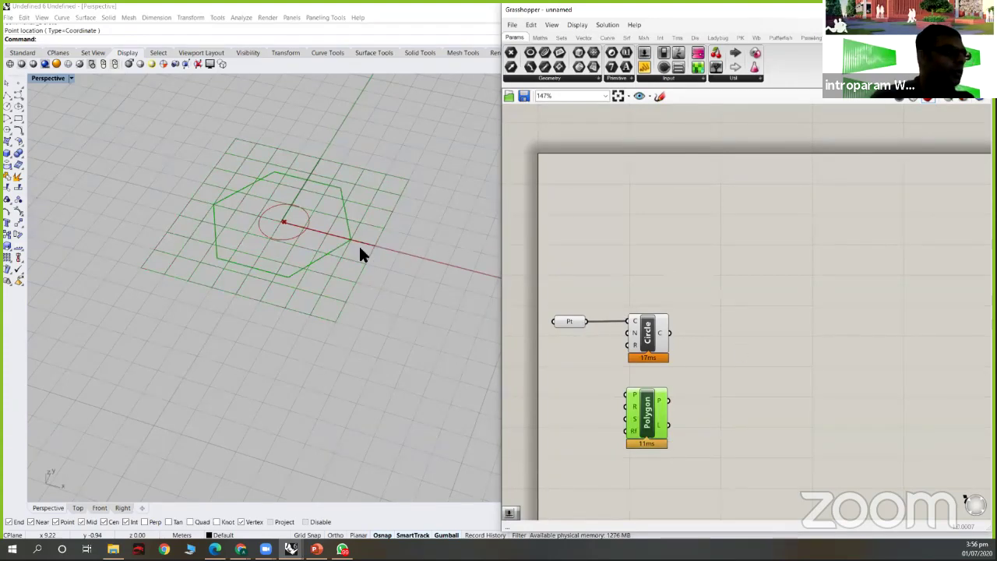
key(Delete)
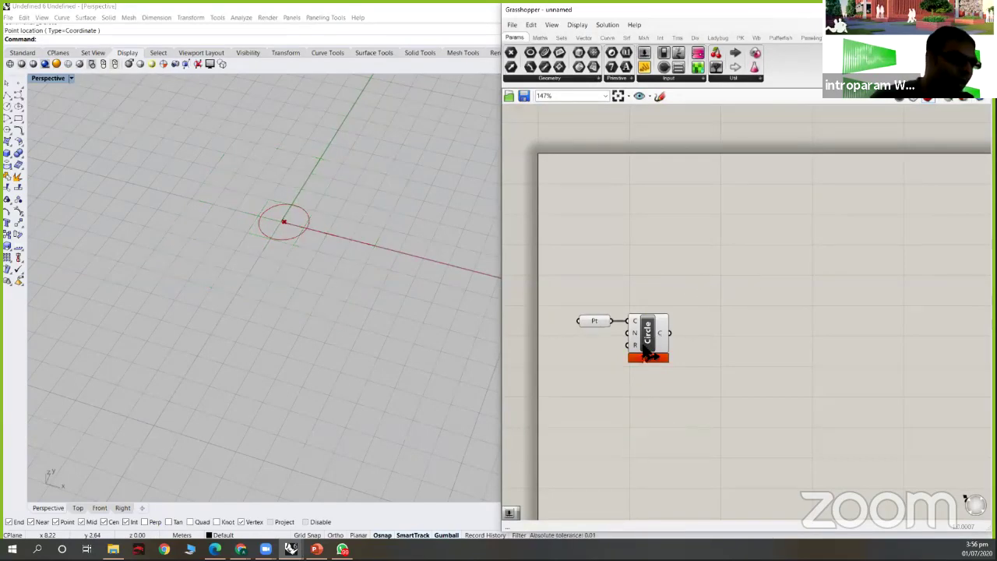
- Add a Move component beside the Circle and connect the circle output to its geometry input
right_drag(342, 239, 342, 204)
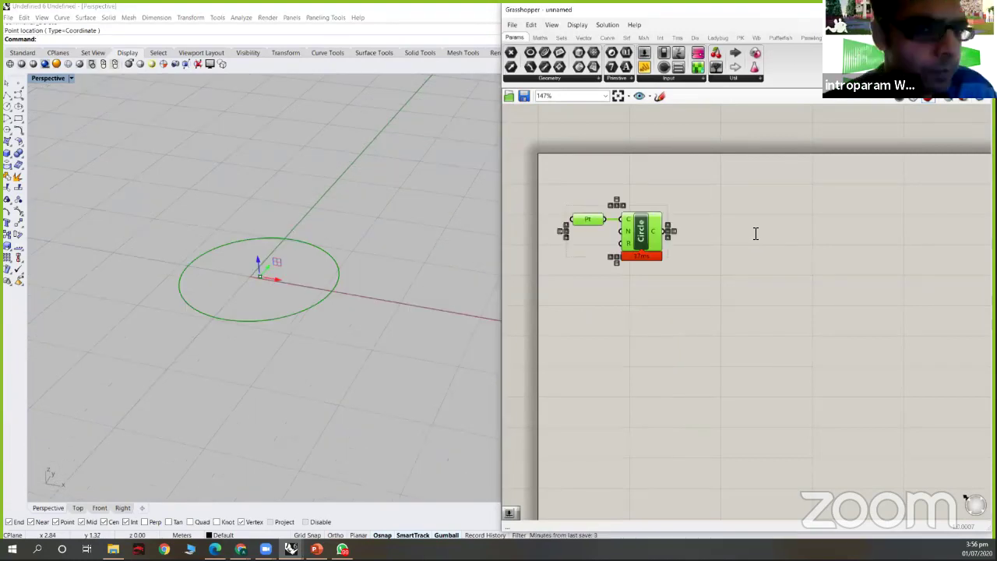
double_click(755, 234)
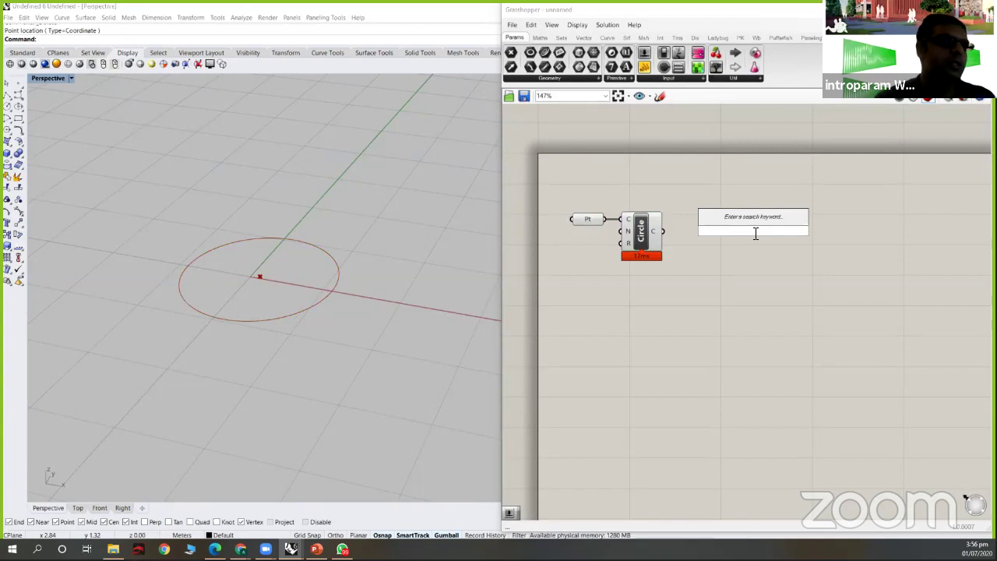
text(m)
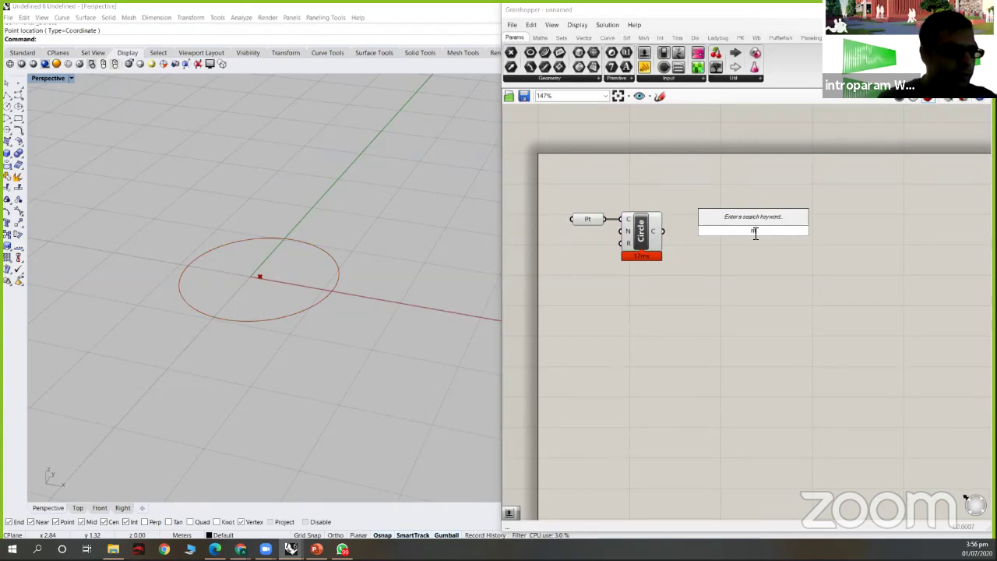
text(ove)
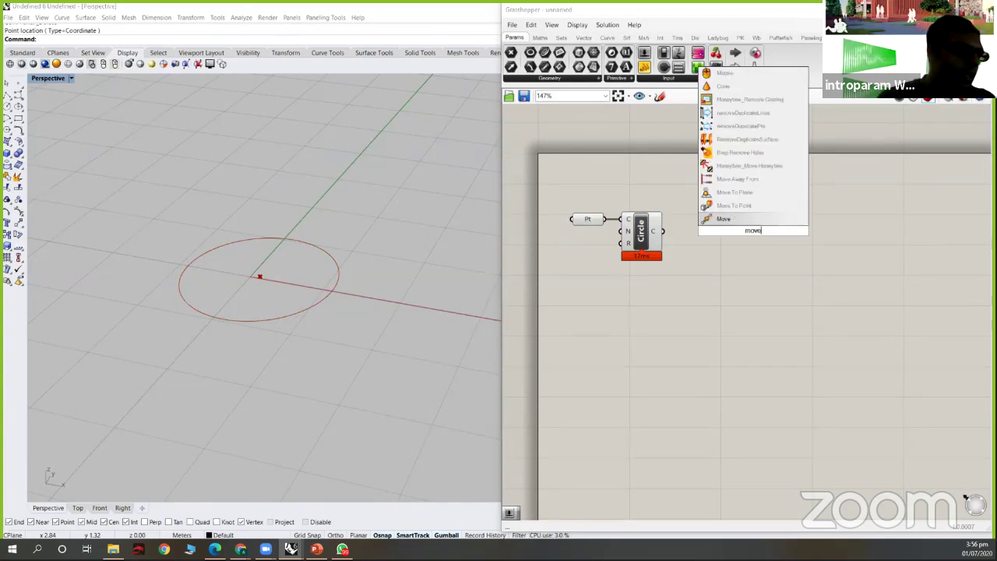
key(Return)
drag(663, 231, 819, 248)
scroll(348, 326, up, 3)
scroll(356, 347, up, 2)
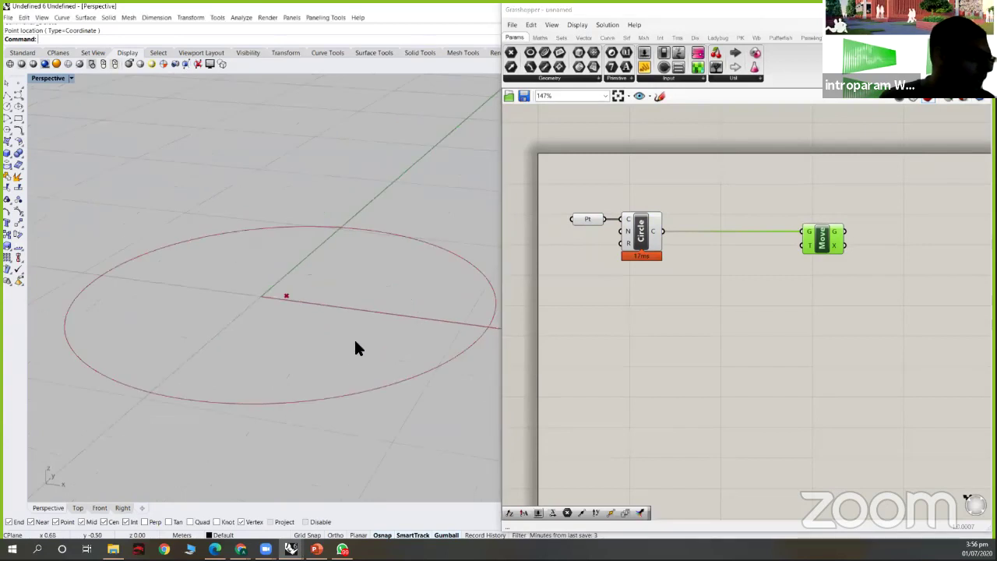
right_drag(352, 326, 347, 292)
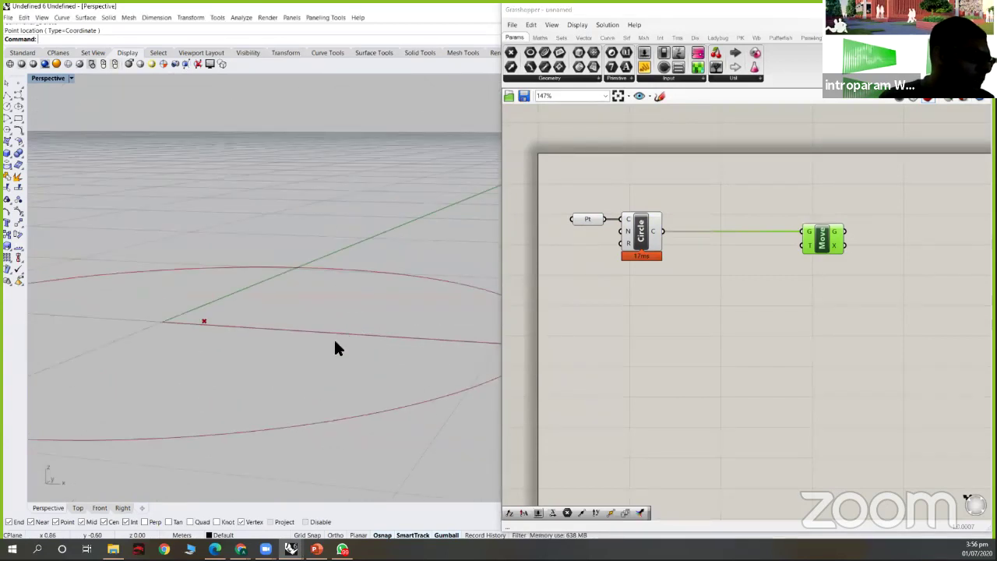
- Add a number slider set to 12 and connect it to the Circle's radius input
scroll(323, 278, down, 5)
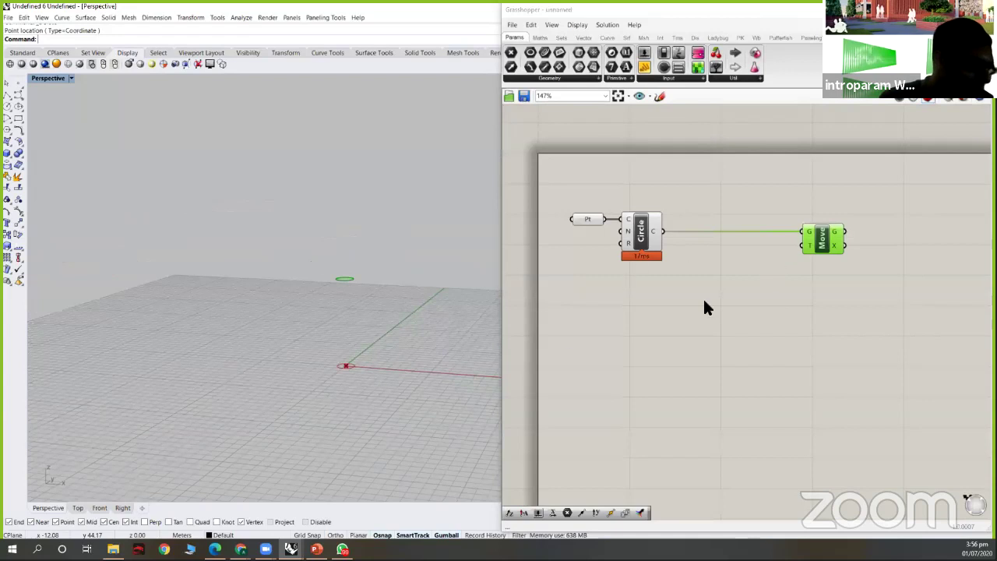
double_click(646, 303)
text(12)
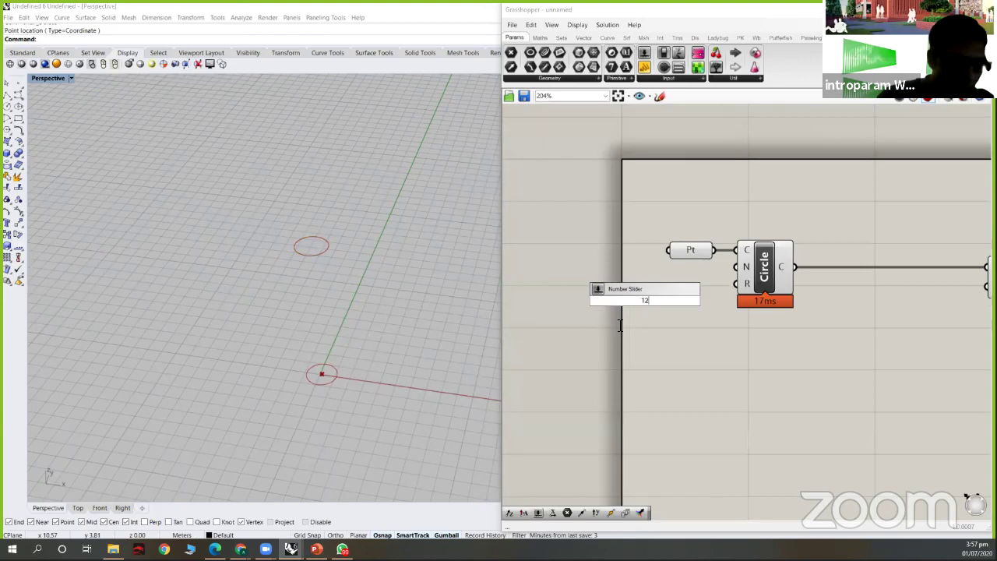
key(Return)
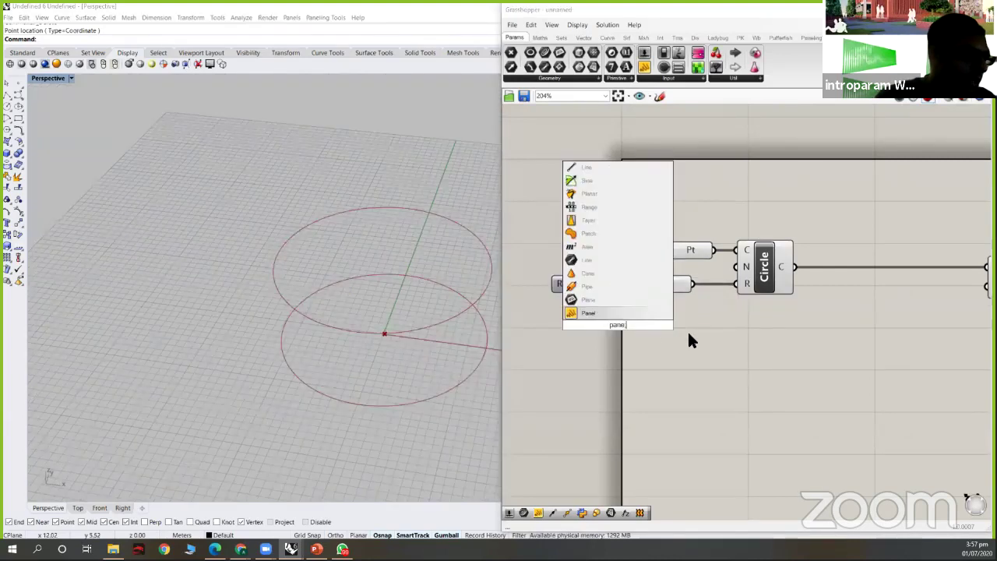
- Add a Panel, connect it to the Circle's radius input in place of the slider, and set its content to 9
key(Return)
right_click(640, 304)
click(676, 332)
drag(686, 323, 735, 282)
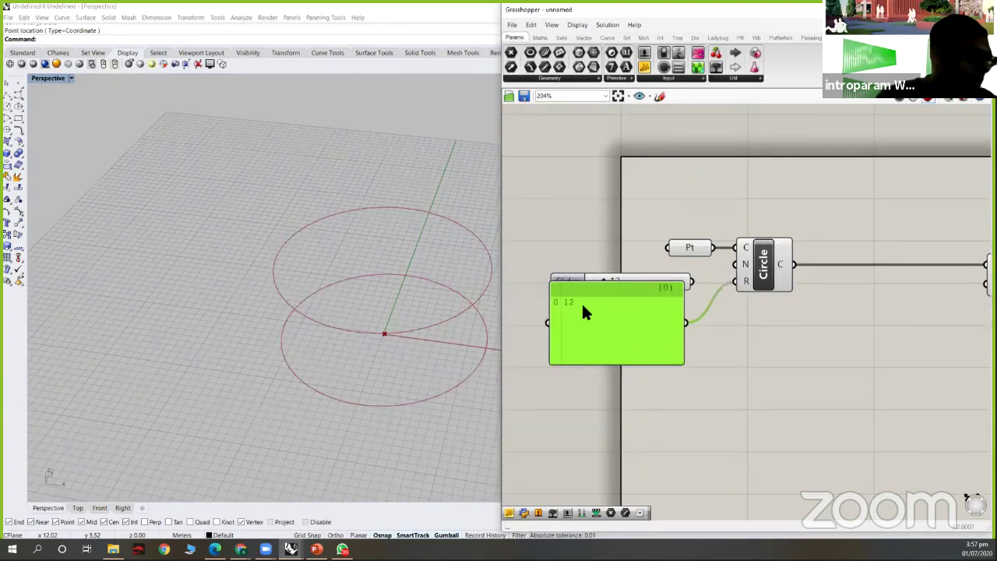
double_click(614, 294)
text(9)
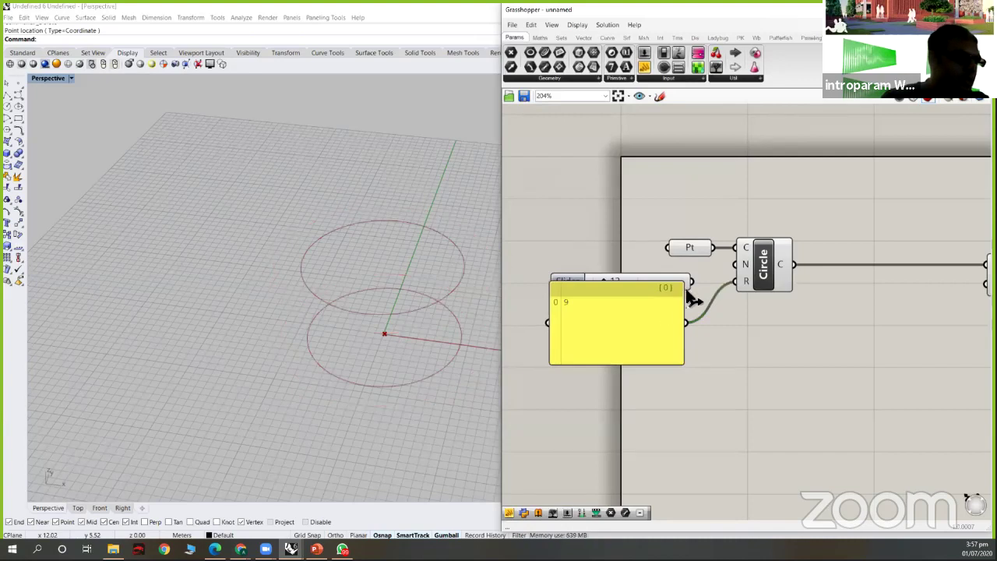
click(720, 290)
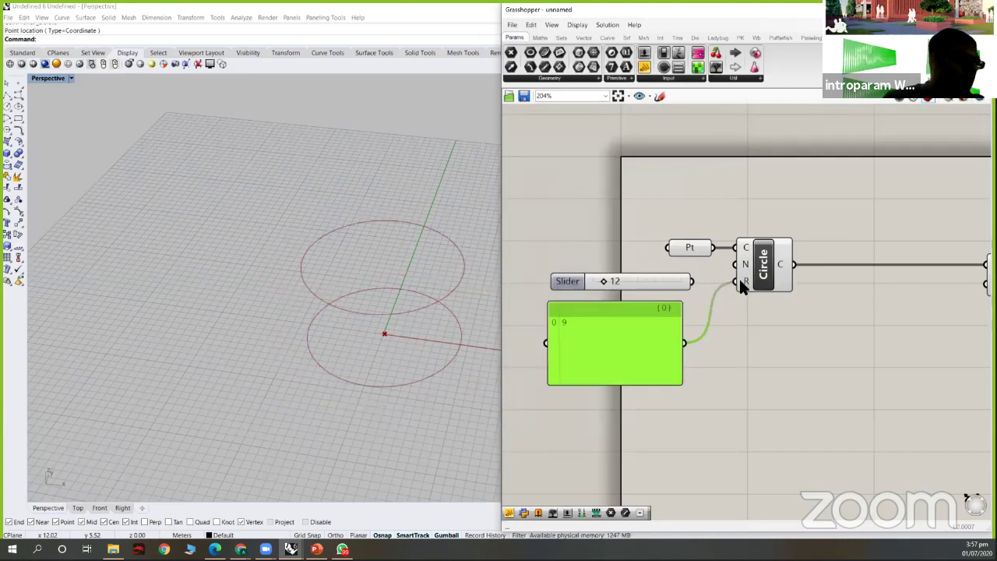
- Reconnect the number slider to the Circle's radius input and disconnect it again
drag(746, 285, 691, 282)
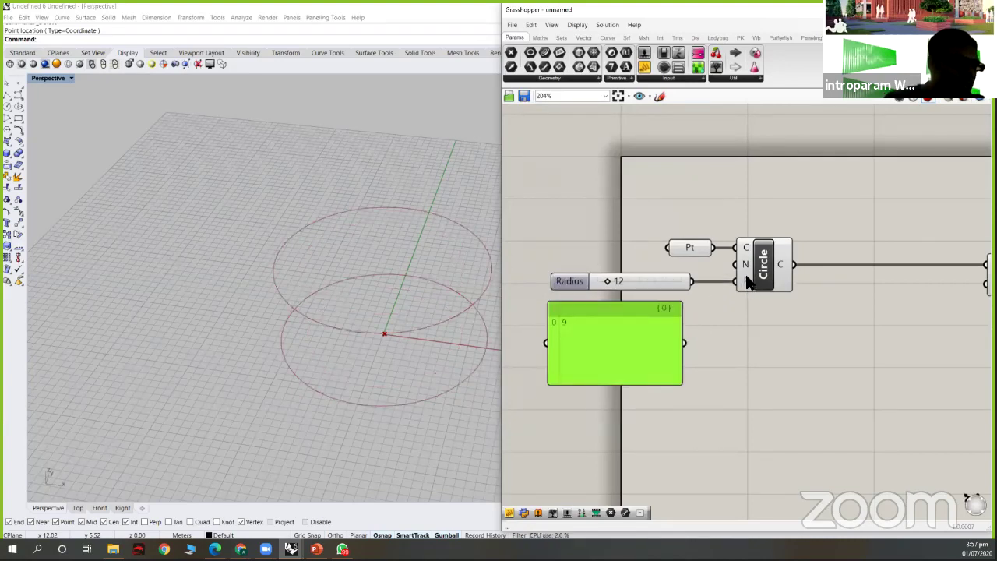
right_click(746, 281)
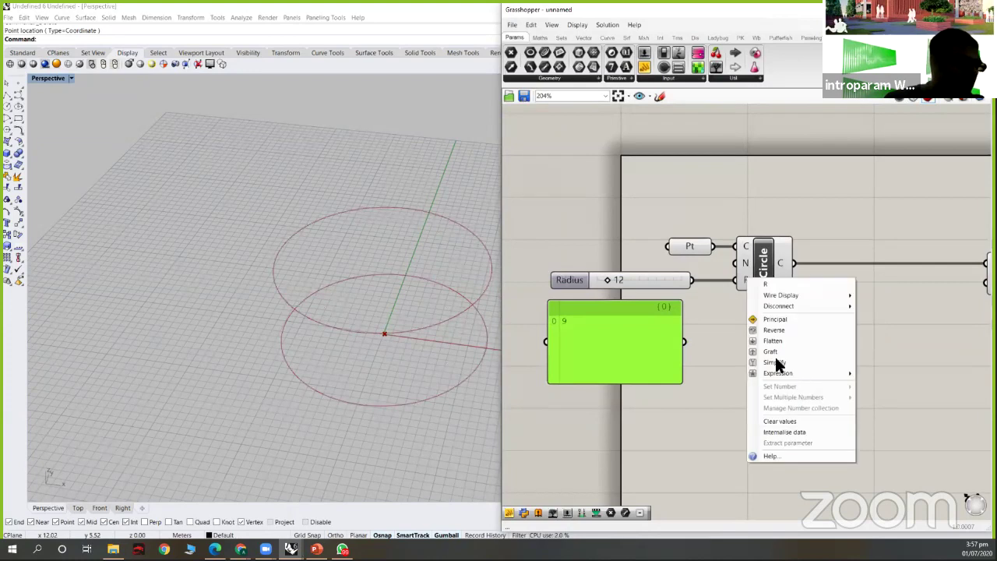
click(743, 278)
right_click(745, 281)
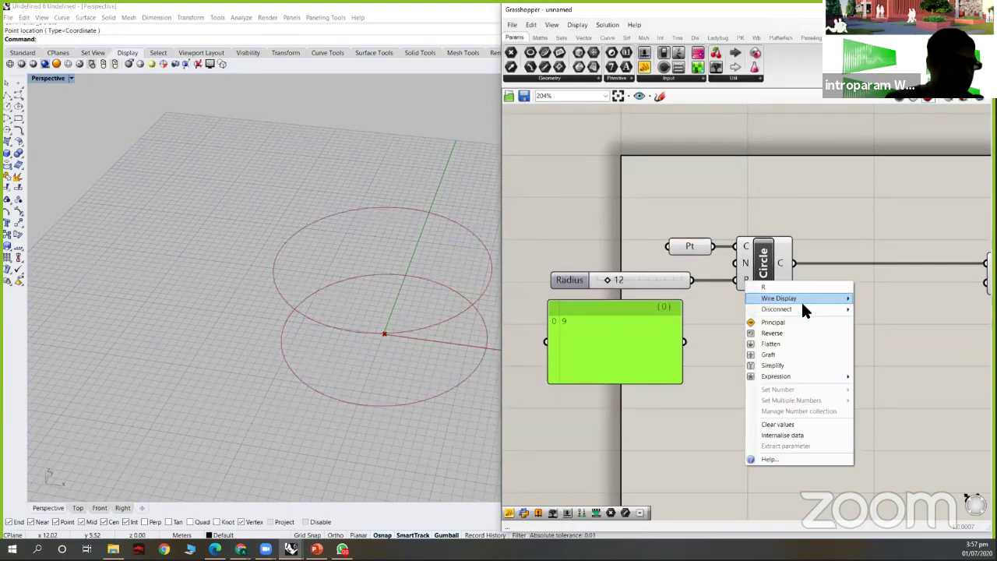
click(870, 308)
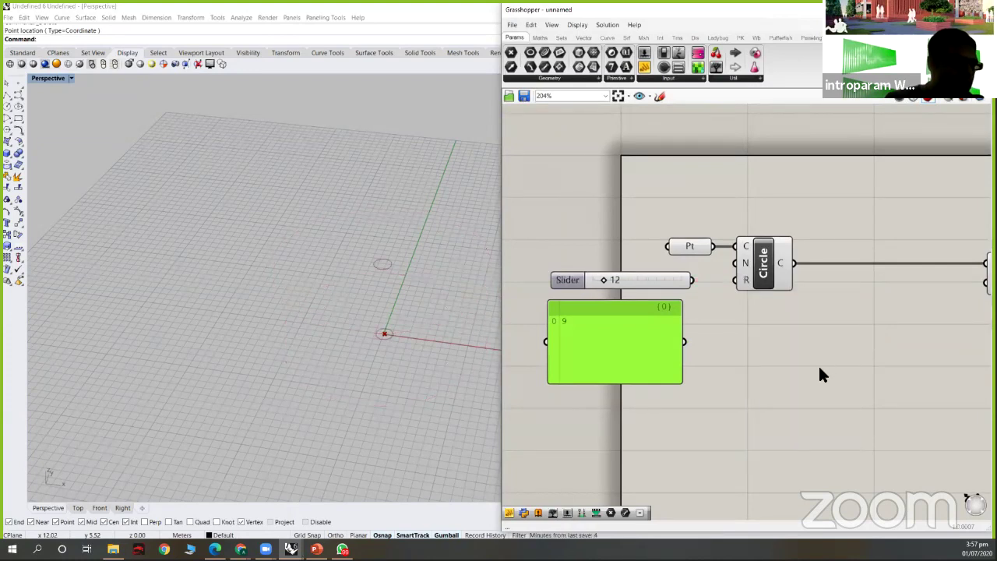
- Set the internal number of the Circle's radius input to 12
right_click(746, 280)
mouse_move(854, 370)
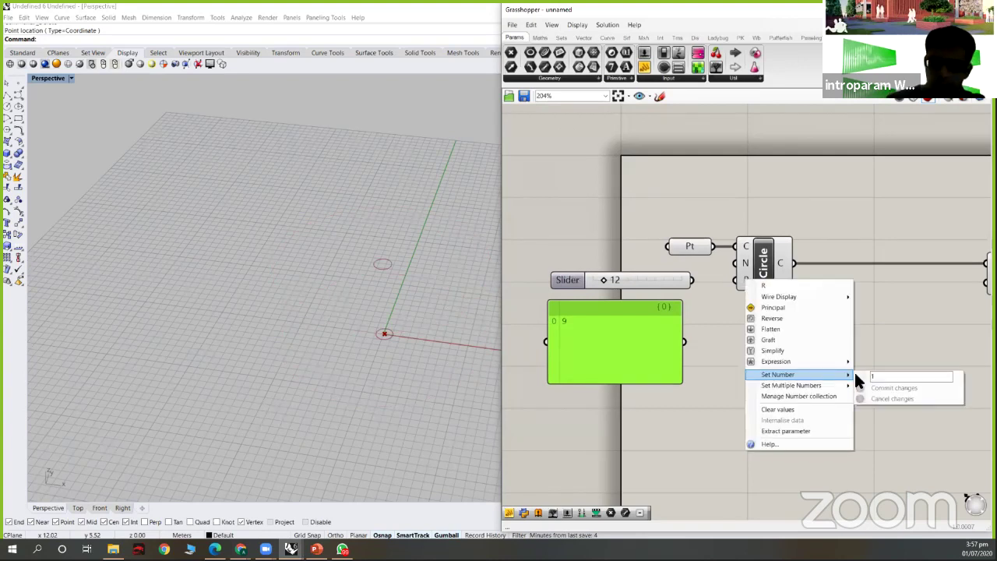
text(12)
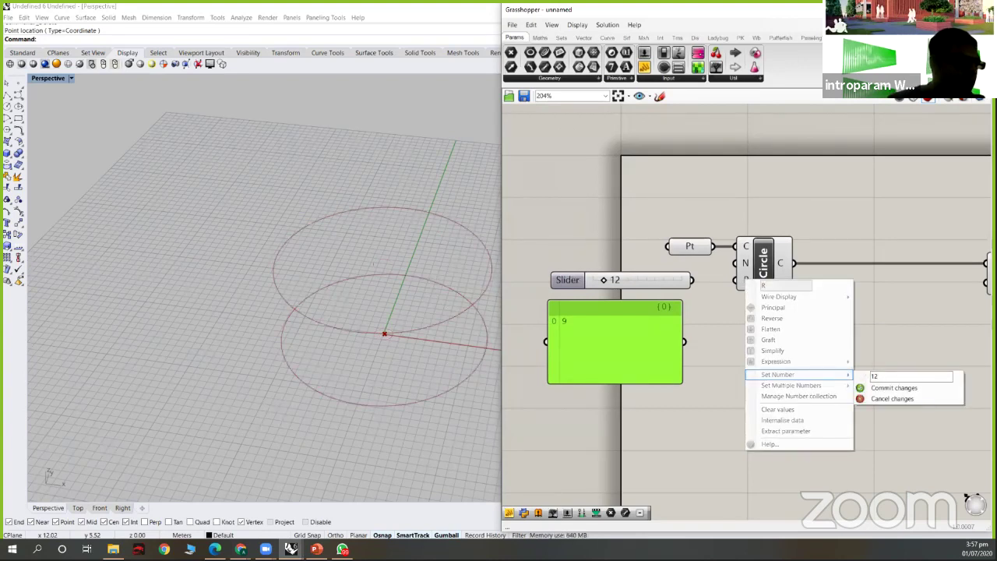
key(Down)
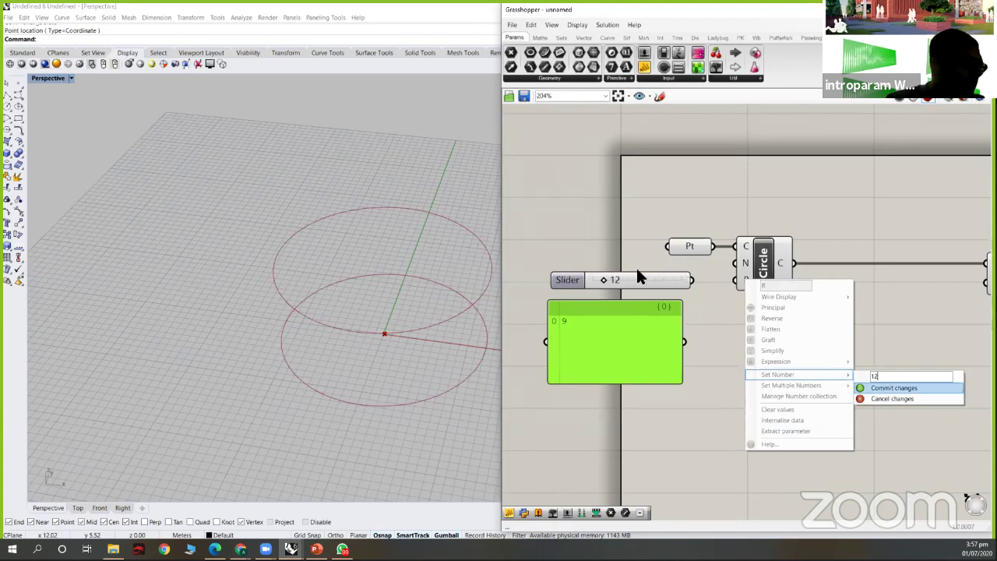
key(Return)
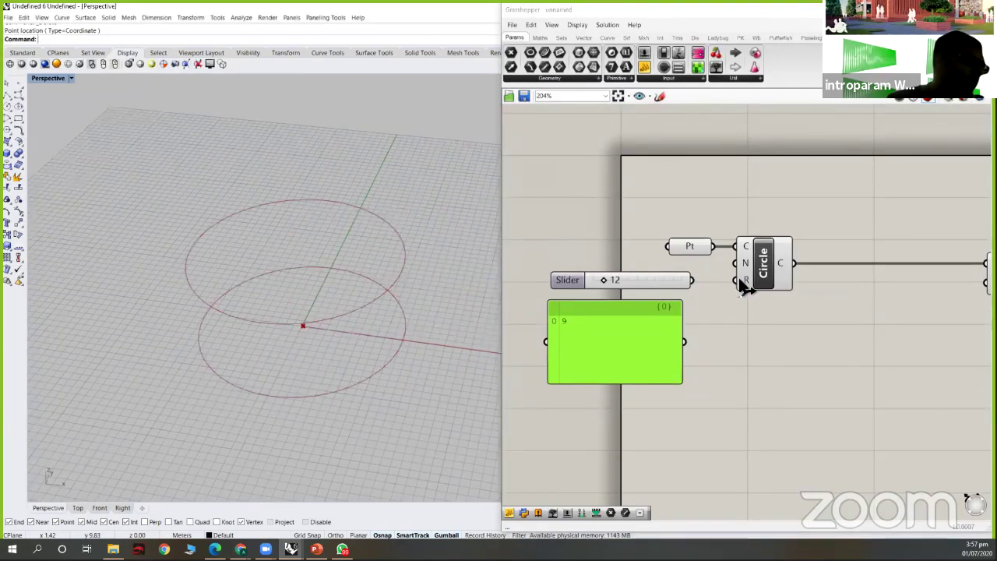
- Drive the Circle's radius with the number slider set to 10 and delete the unused Panel
drag(745, 282, 692, 280)
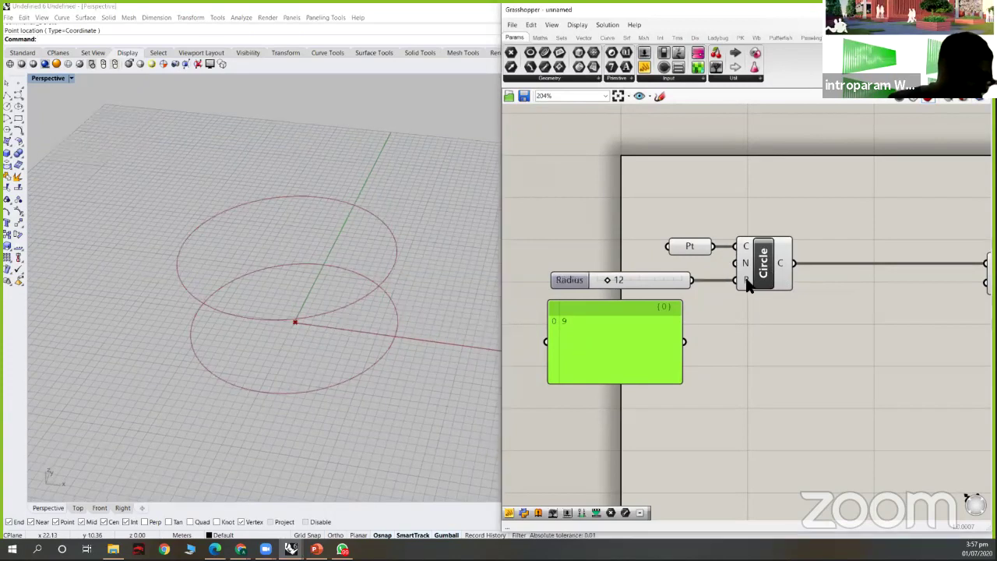
drag(611, 285, 617, 282)
drag(633, 329, 624, 328)
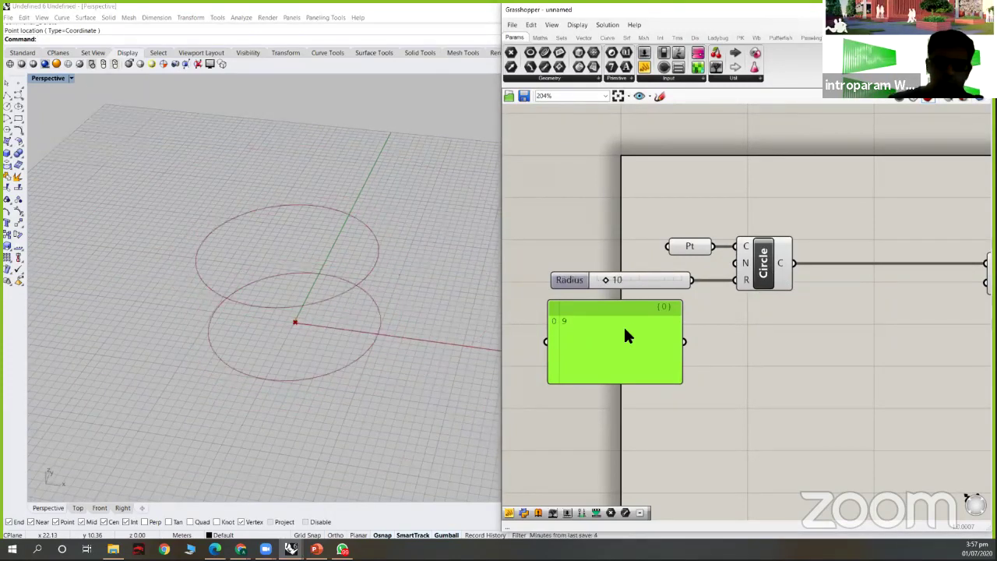
key(Delete)
- Add a Unit Z component between the Circle and Move components and connect it to the Move's translation input
scroll(707, 312, down, 3)
right_drag(885, 288, 788, 281)
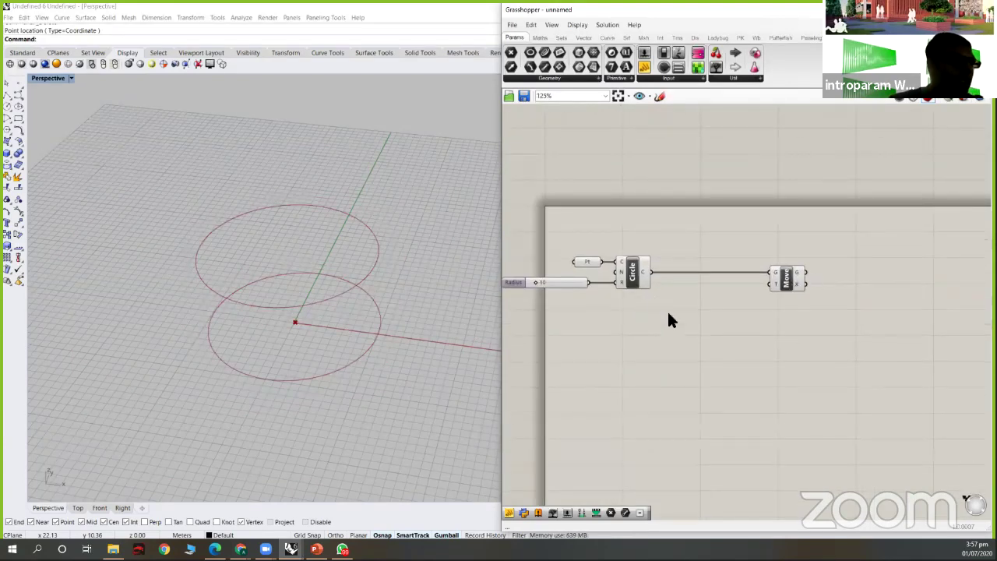
mouse_move(795, 280)
mouse_down()
mouse_move(722, 284)
mouse_move(809, 285)
mouse_up()
double_click(699, 317)
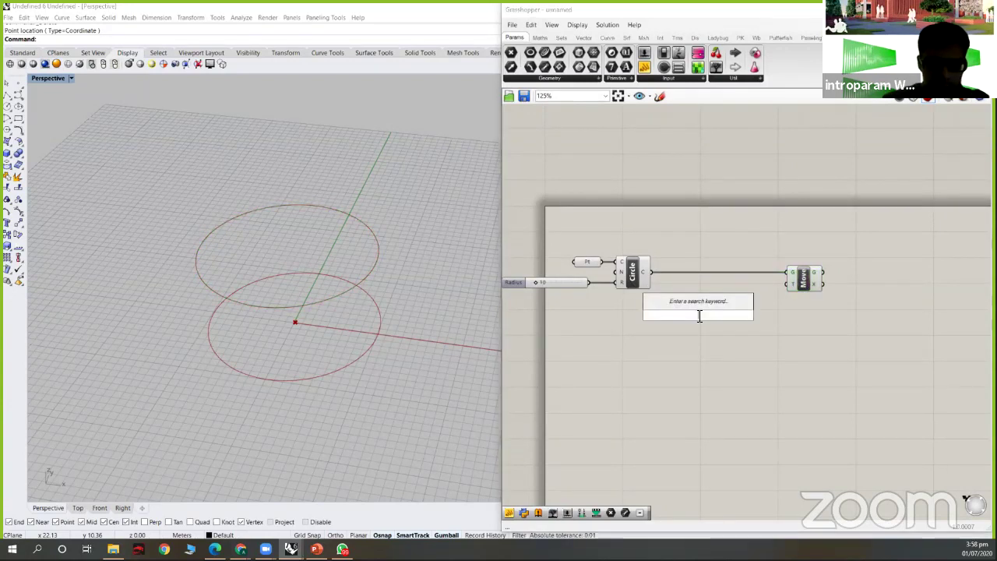
text(num)
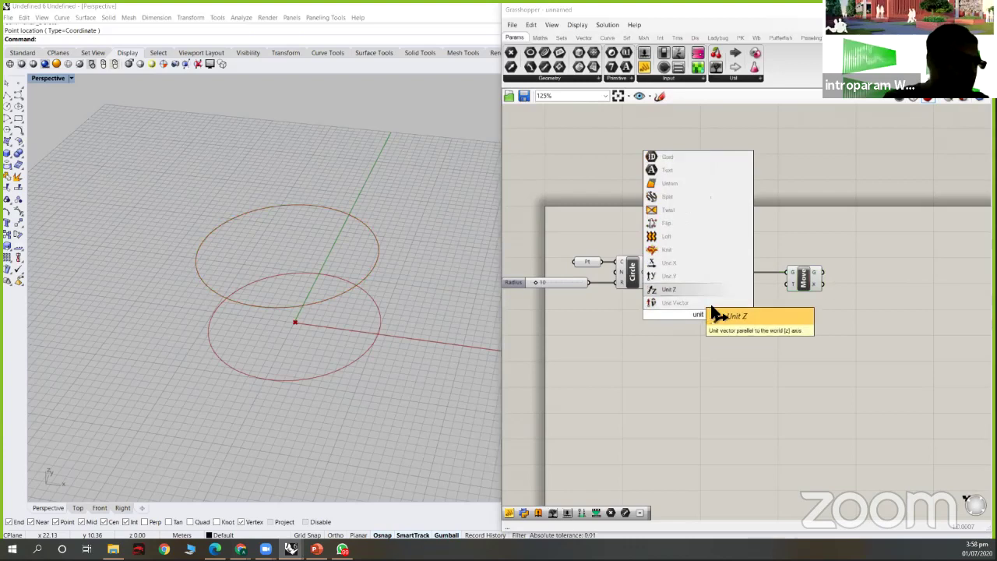
click(707, 304)
drag(715, 316, 741, 302)
click(706, 350)
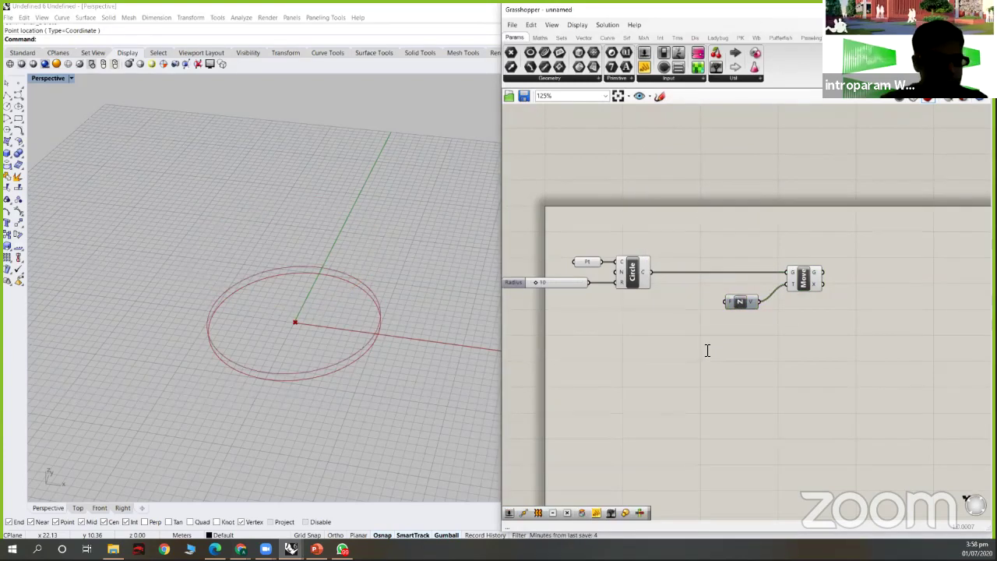
- Add a number slider set to 5 and connect it to the Unit Z component's factor input
double_click(707, 351)
text(5)
key(Return)
drag(677, 350, 595, 333)
drag(668, 333, 726, 301)
drag(623, 334, 651, 299)
- Duplicate the Unit Z and Move components and connect the first Move's geometry output to the copied Move's geometry input
right_drag(728, 318, 648, 333)
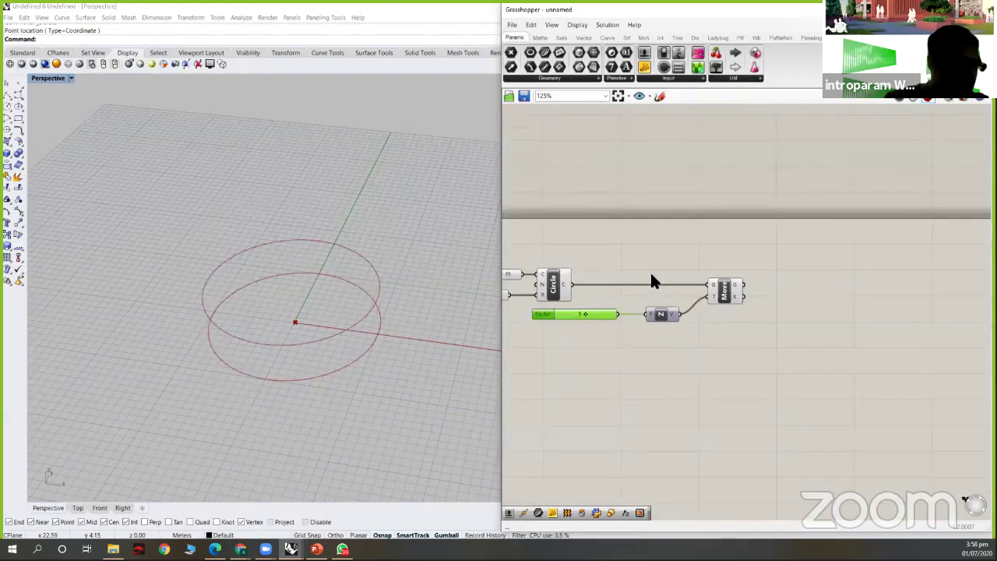
drag(653, 282, 743, 339)
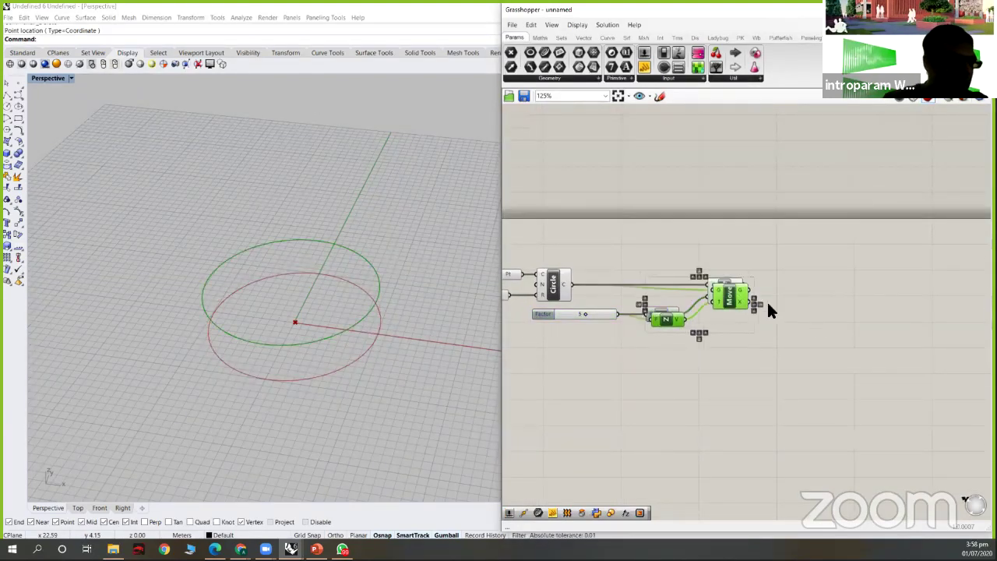
drag(661, 322, 758, 351)
drag(827, 320, 795, 315)
click(655, 353)
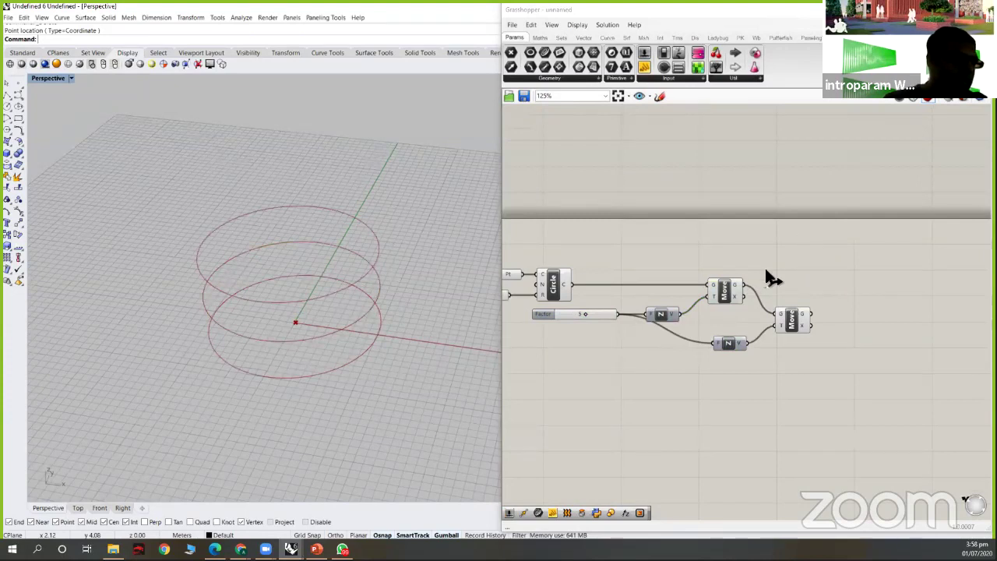
- Add a Scale component and connect the first Move's geometry output to its geometry input
key(ctrl+z)
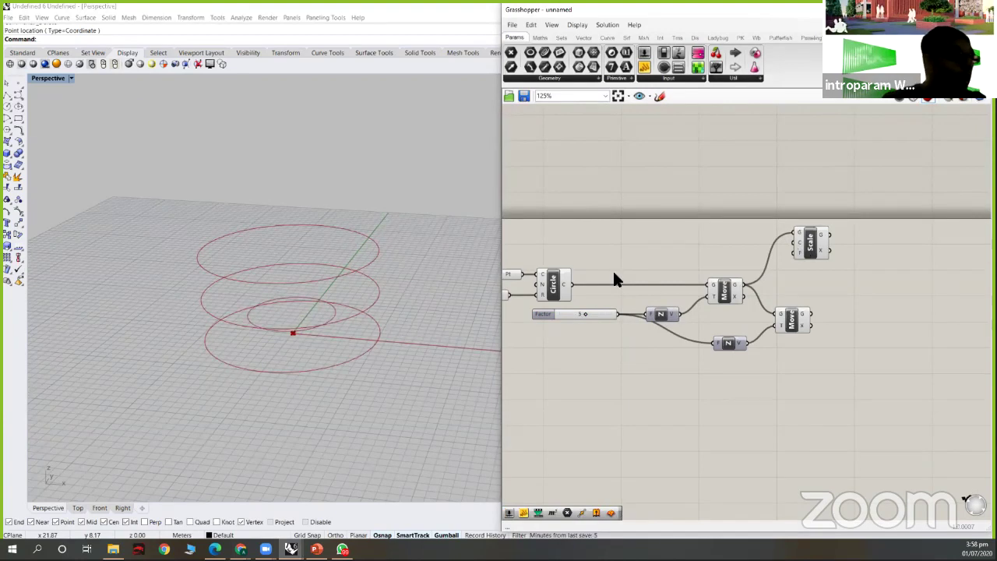
right_drag(687, 279, 805, 255)
drag(806, 257, 797, 248)
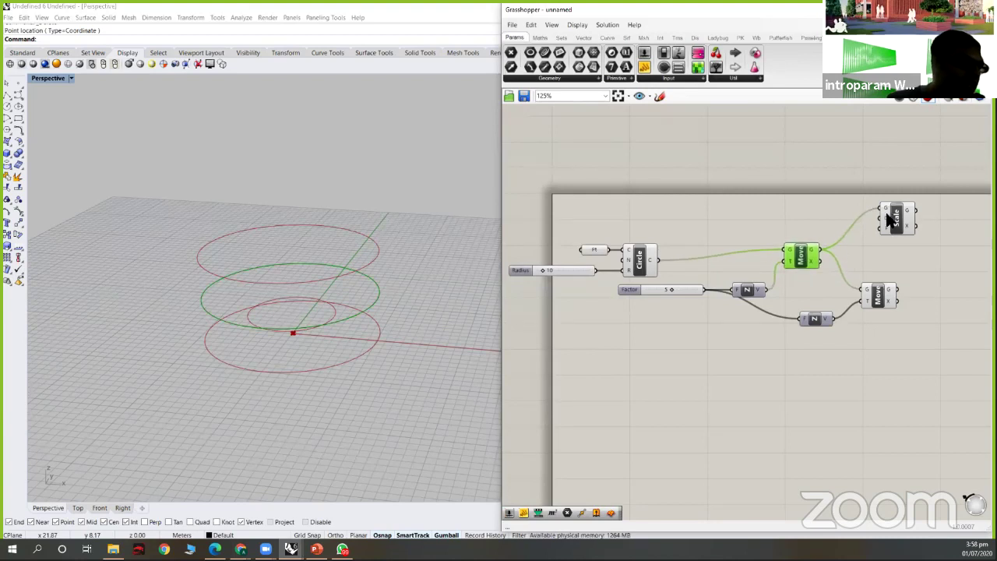
- Add an Area component fed by the first Move's geometry and connect its centroid output to the Scale's centre input
mouse_move(887, 224)
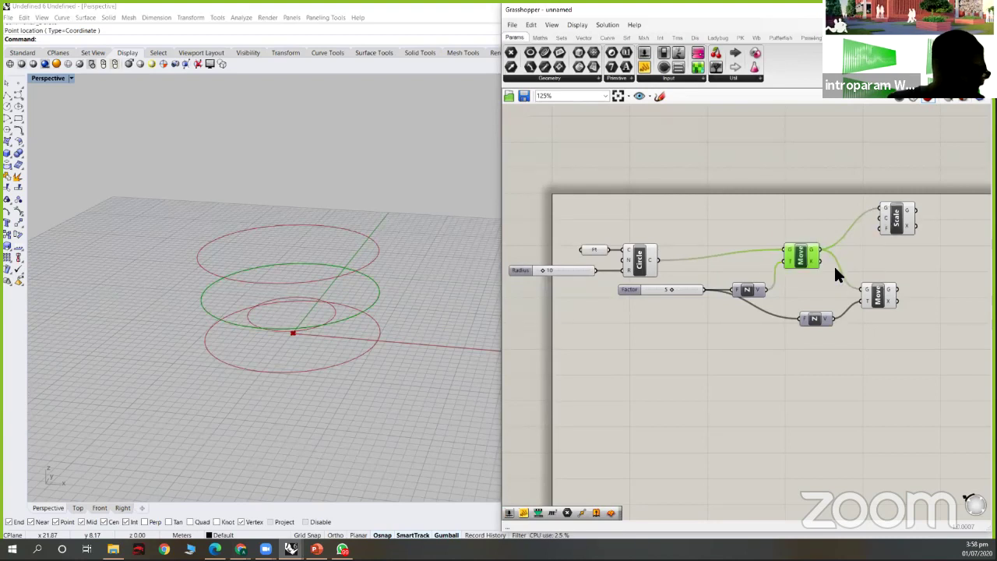
right_drag(782, 316, 768, 322)
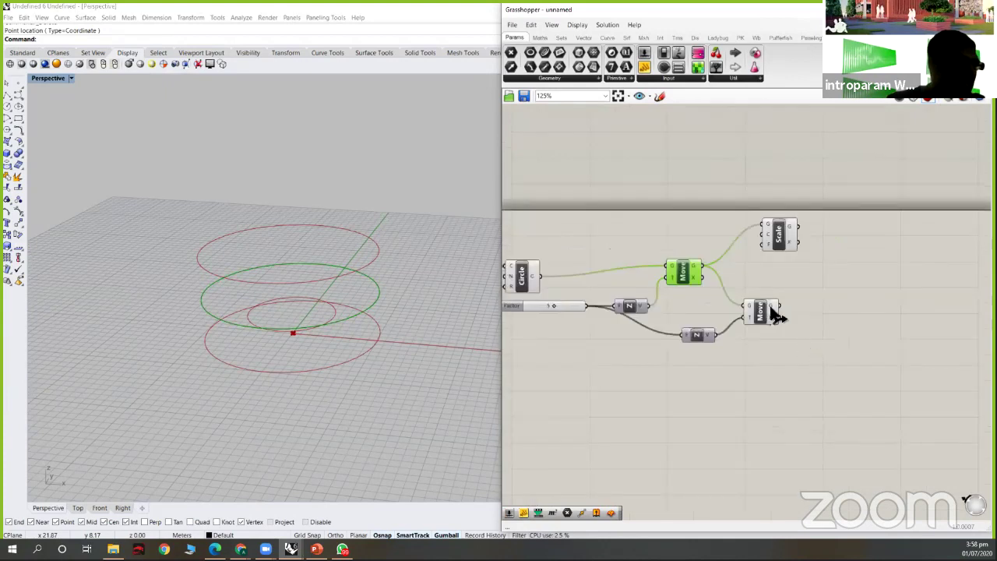
double_click(778, 285)
text(area)
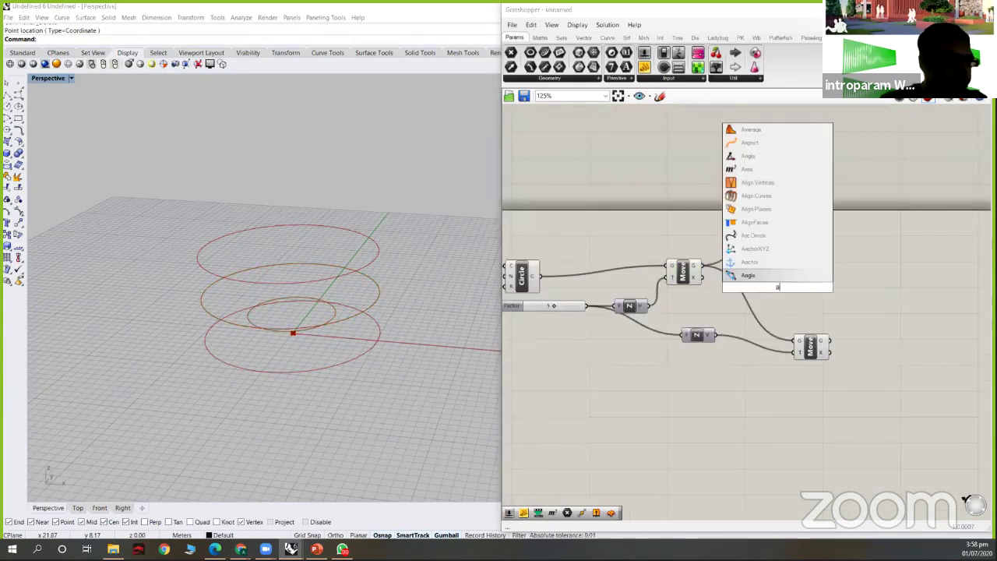
key(Return)
drag(702, 266, 754, 269)
drag(779, 233, 876, 251)
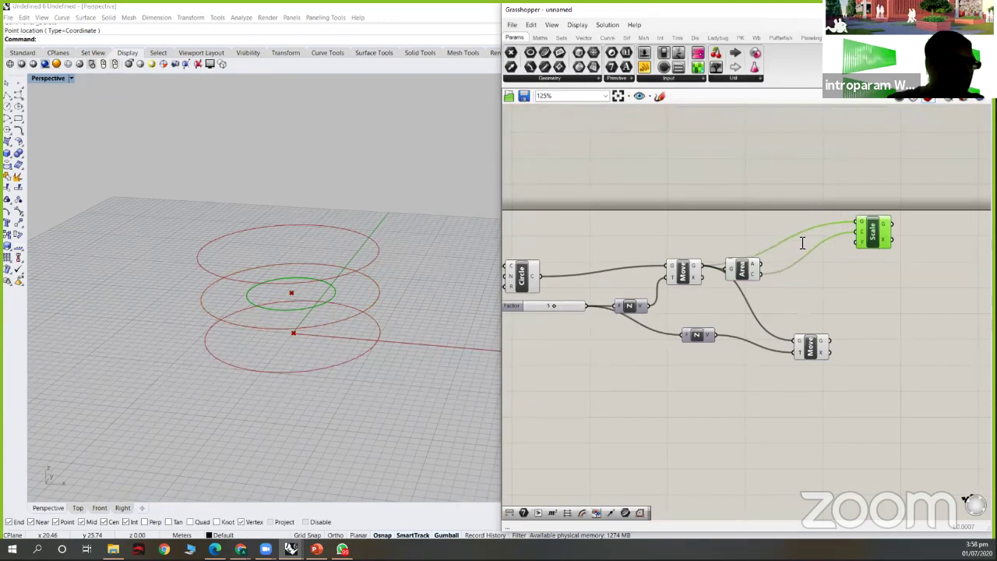
- Add a number slider set to 0.25 and connect it to the Scale component's factor input
double_click(801, 237)
text(slider)
key(Return)
mouse_move(842, 241)
mouse_down()
mouse_move(799, 237)
mouse_move(826, 258)
mouse_move(857, 242)
mouse_up()
click(799, 236)
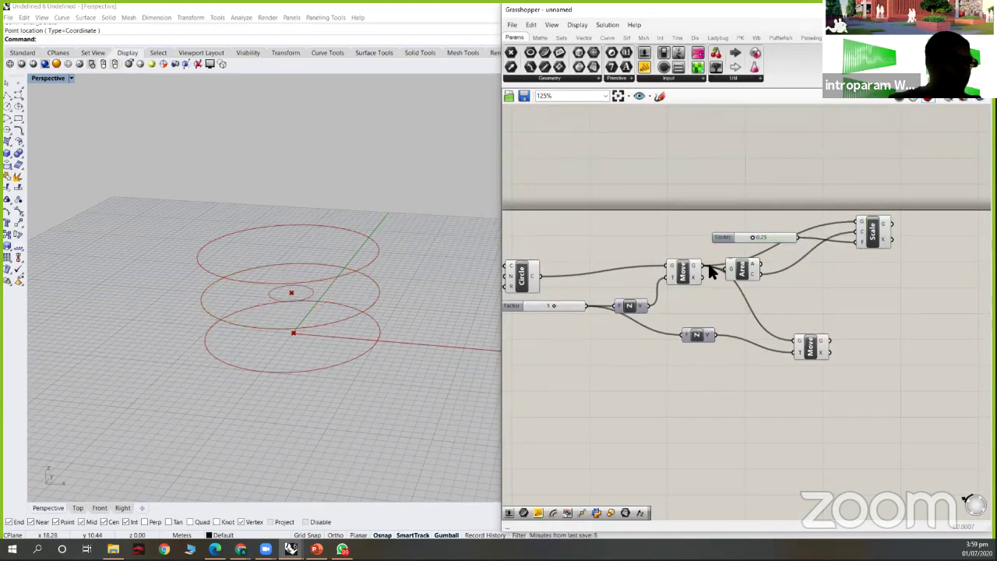
click(875, 240)
drag(876, 240, 873, 239)
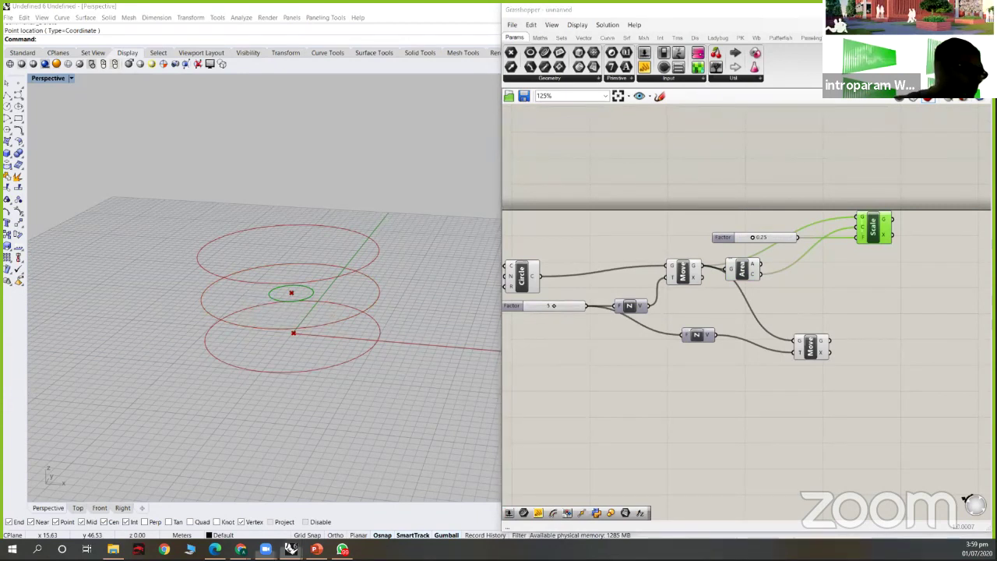
drag(421, 174, 364, 237)
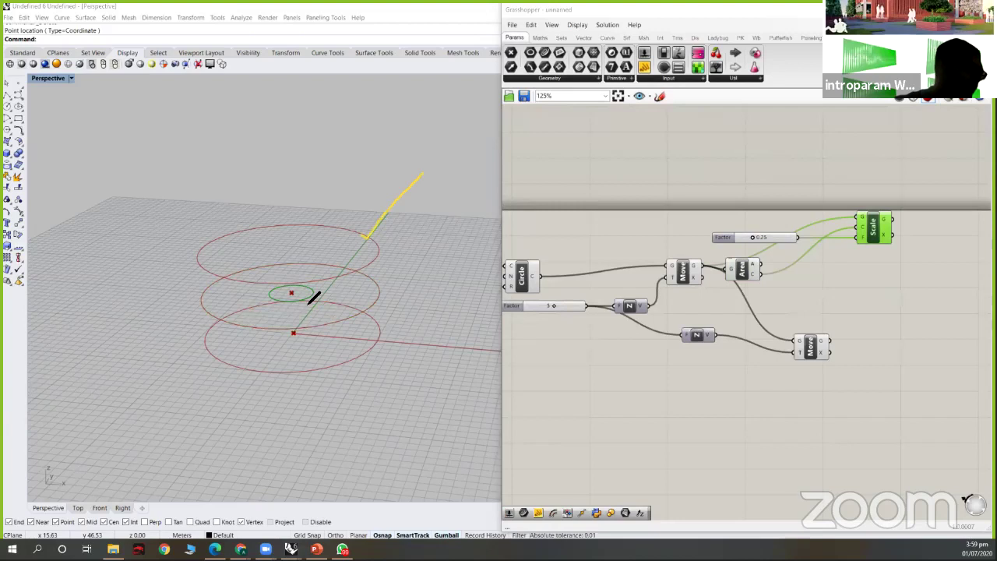
drag(310, 303, 356, 280)
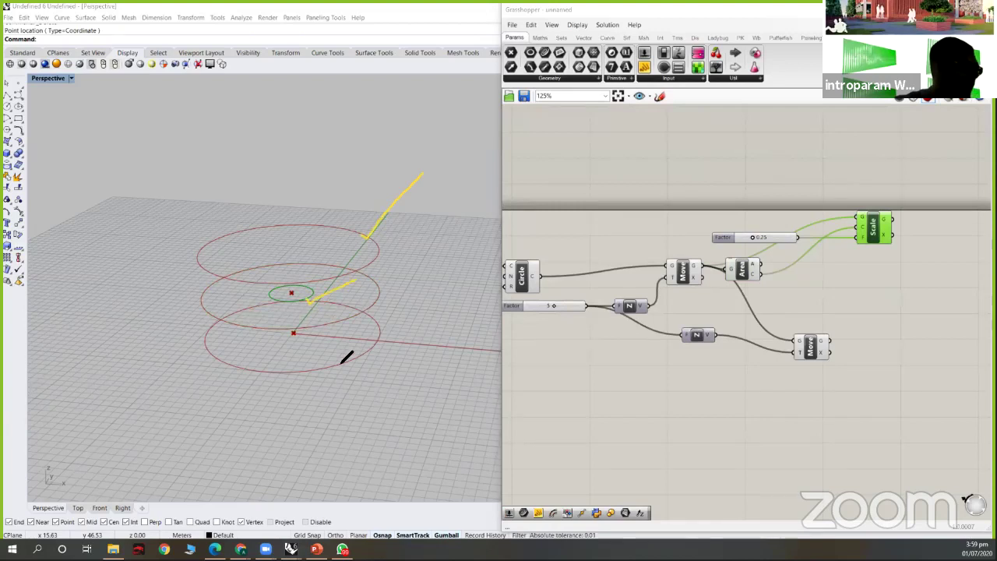
drag(341, 360, 455, 327)
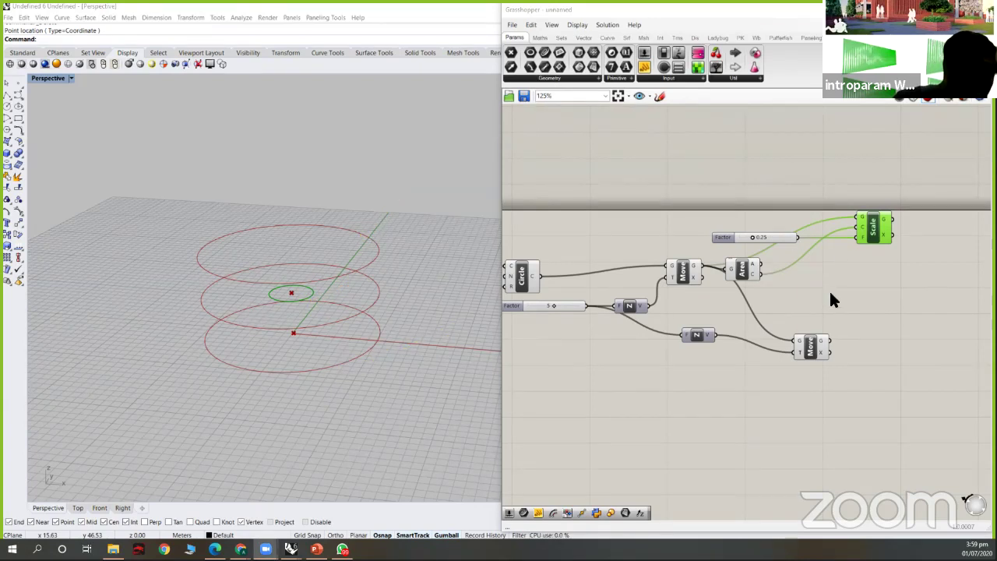
click(800, 285)
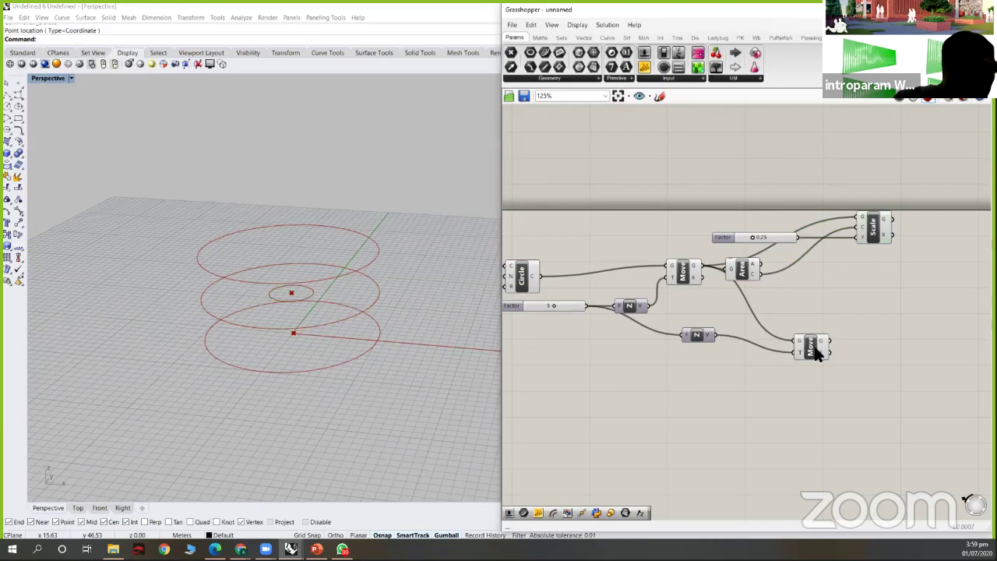
- Tidy the definition by moving the Scale component and its factor slider above the others and repositioning the second Move
drag(815, 353, 815, 342)
click(873, 227)
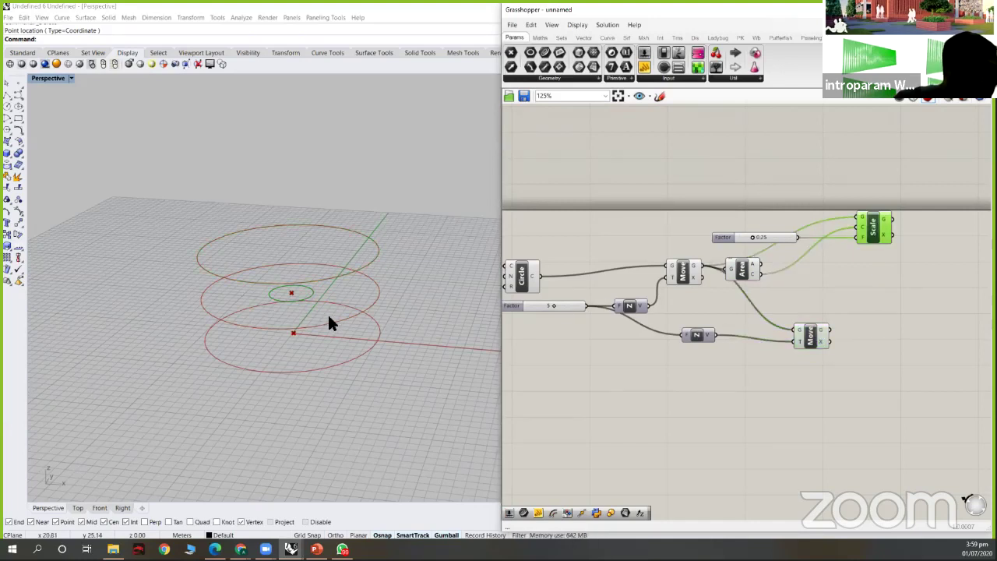
scroll(592, 285, down, 3)
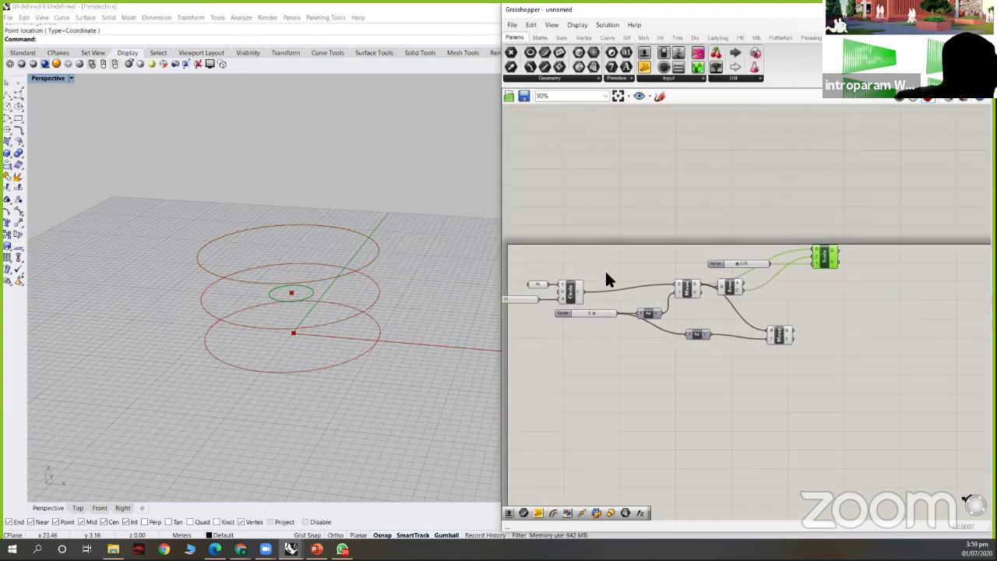
click(610, 288)
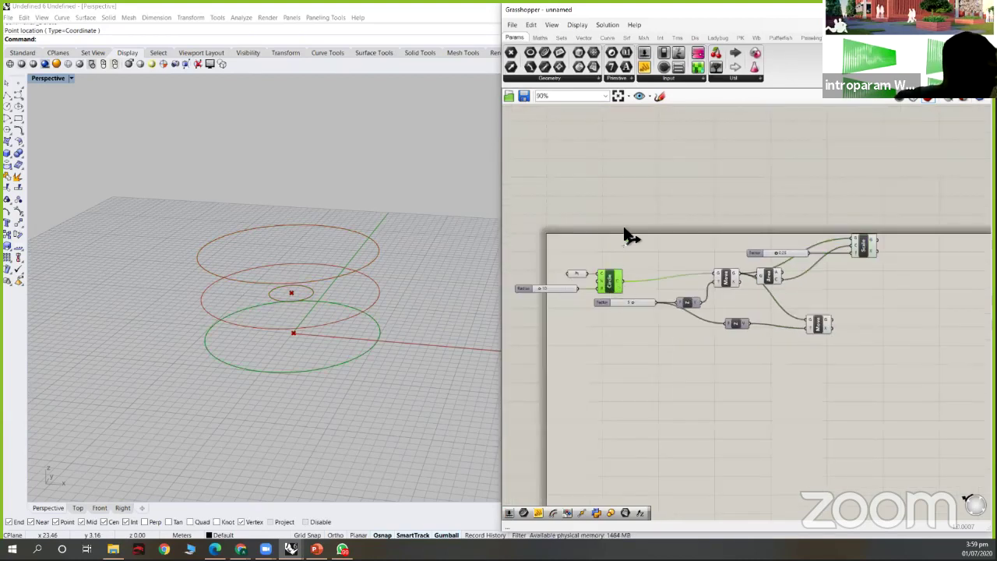
right_drag(817, 235, 649, 215)
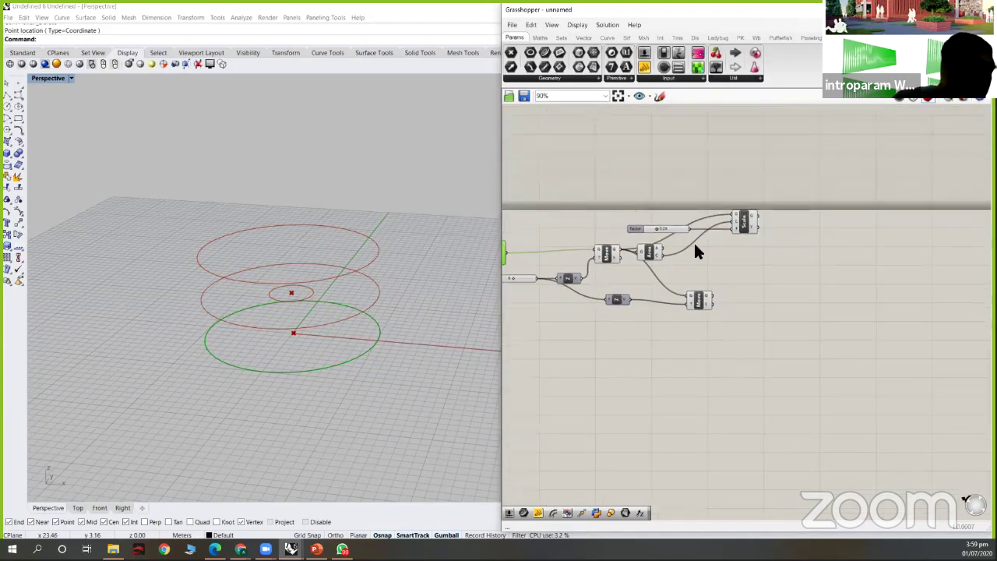
drag(774, 235, 635, 210)
drag(744, 226, 725, 195)
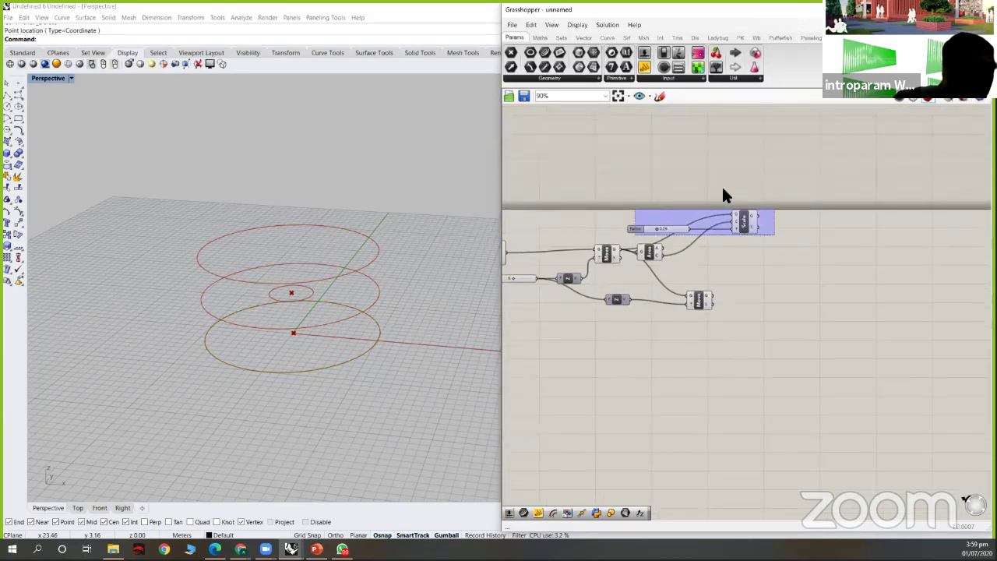
click(699, 298)
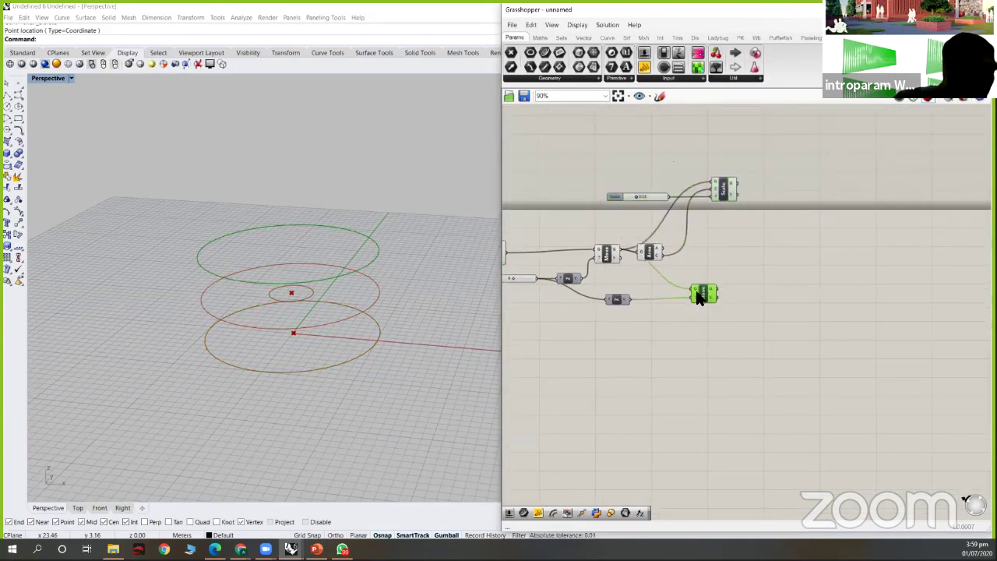
- Add three Relay components fed by the Circle output, the Scale geometry output and the second Move's geometry output
double_click(725, 343)
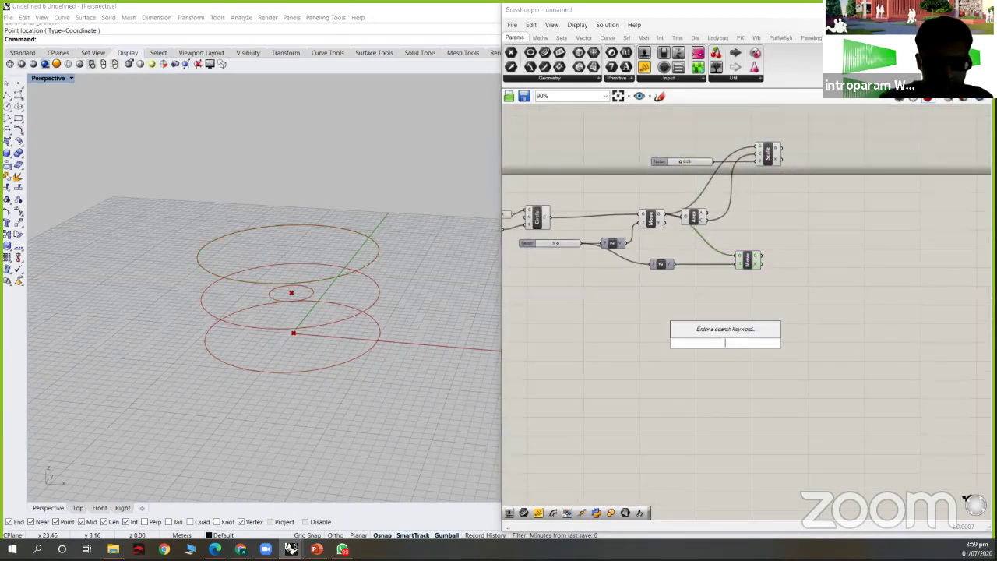
text(relay)
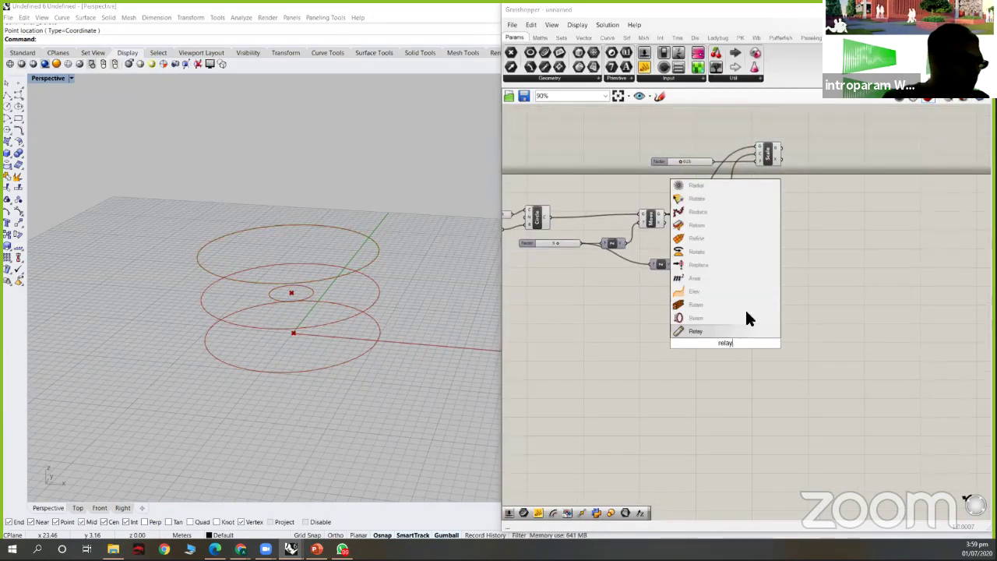
key(Return)
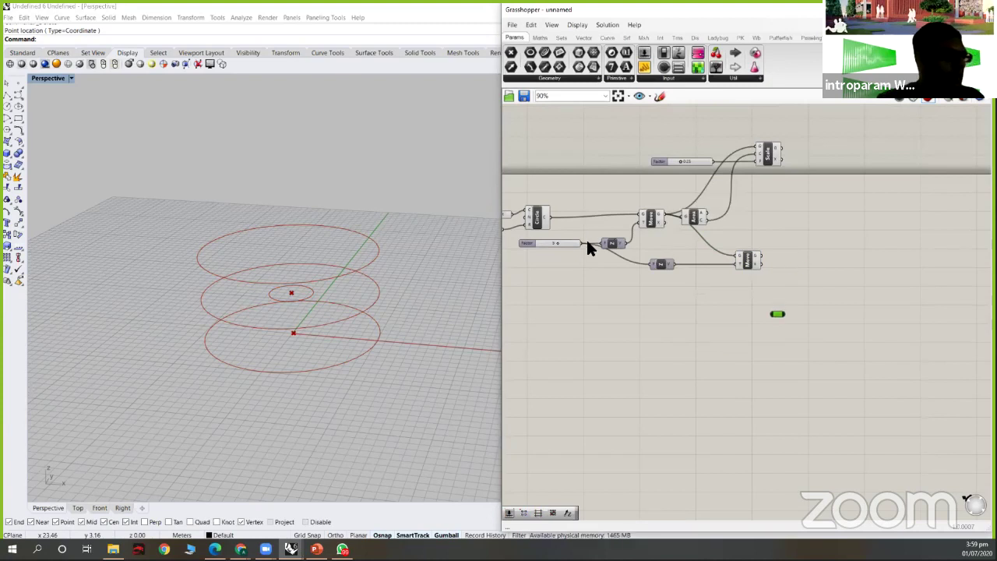
drag(550, 218, 797, 310)
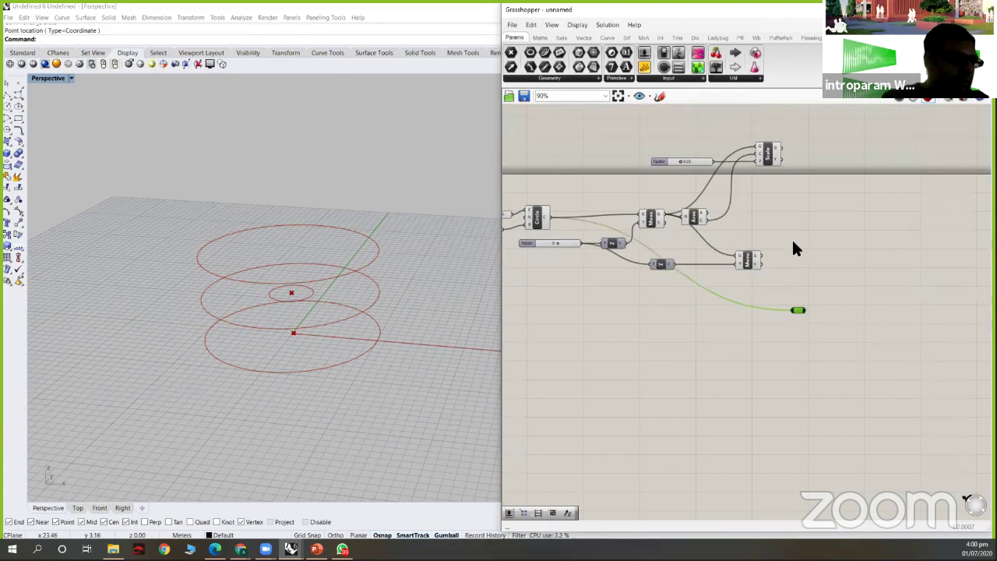
alt+drag(797, 311, 801, 323)
drag(778, 146, 796, 323)
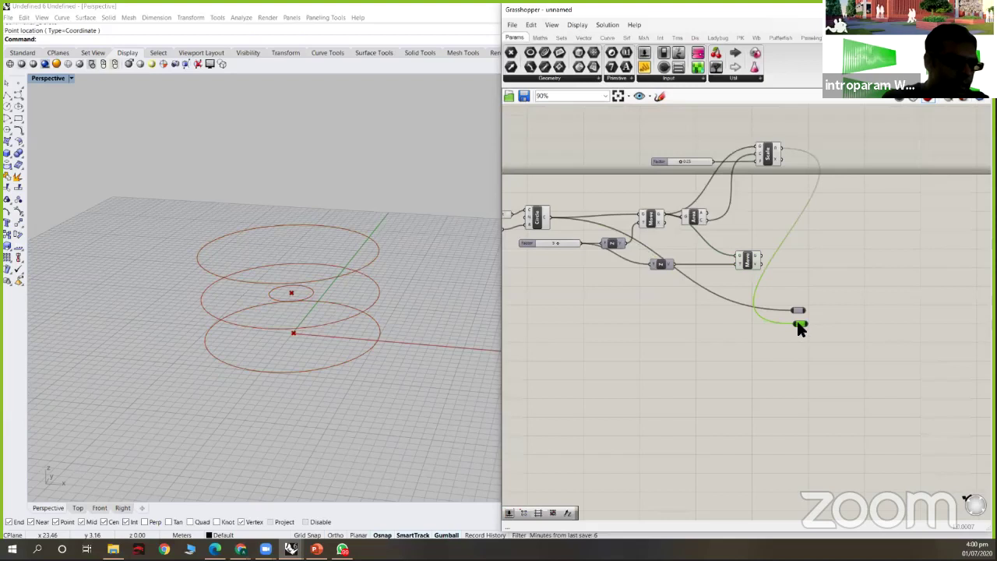
alt+drag(803, 324, 804, 347)
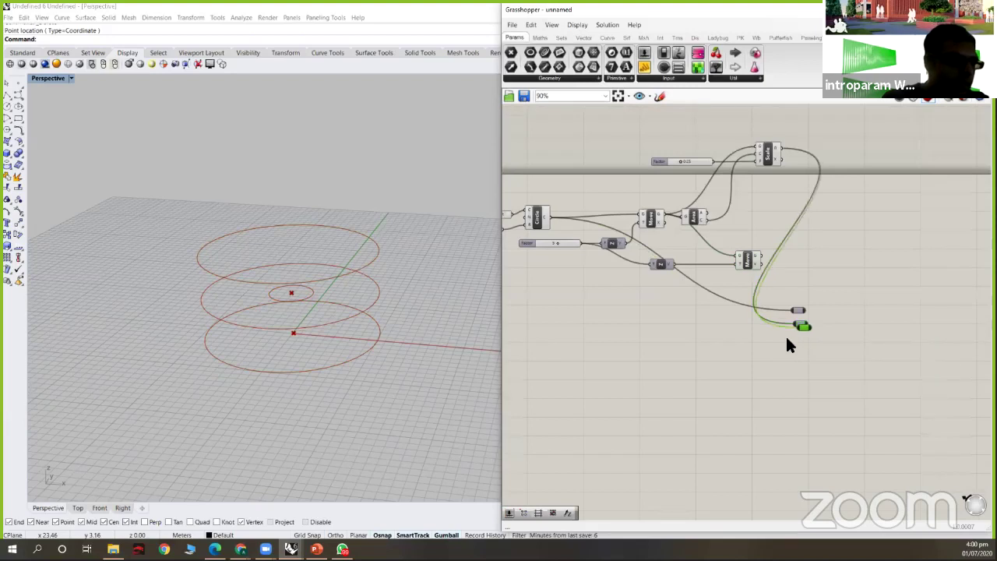
mouse_move(763, 256)
mouse_down()
mouse_move(779, 329)
mouse_move(793, 344)
mouse_up()
- Line up the three stacked relays and delete them
mouse_move(820, 377)
mouse_down()
mouse_move(797, 311)
mouse_move(801, 286)
mouse_move(794, 317)
mouse_up()
scroll(794, 321, up, 2)
drag(799, 356, 793, 334)
drag(821, 369, 794, 292)
middle_click(813, 284)
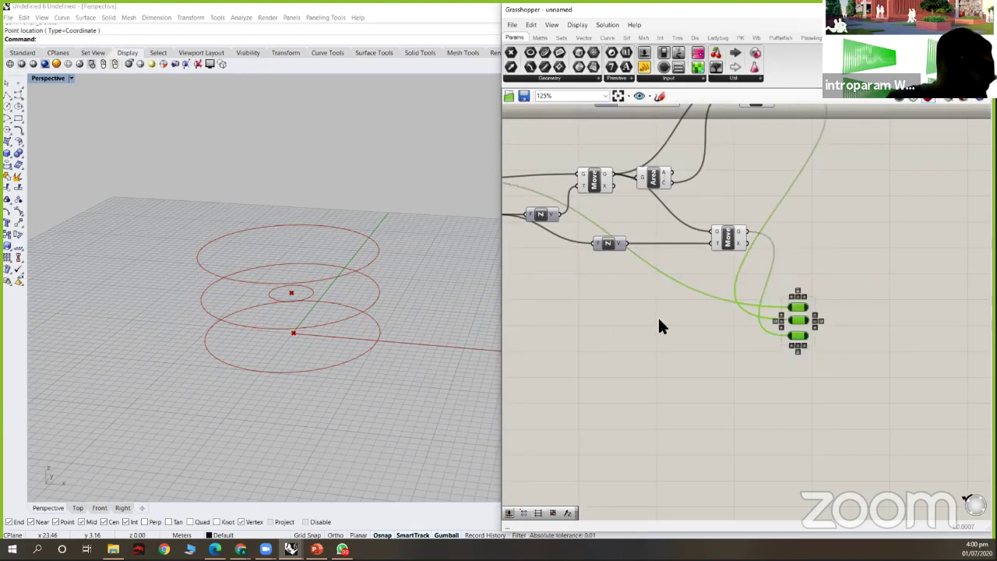
key(Delete)
- Add a Curve parameter beside the Scale component and connect the Scale's geometry output to it
scroll(803, 300, down, 2)
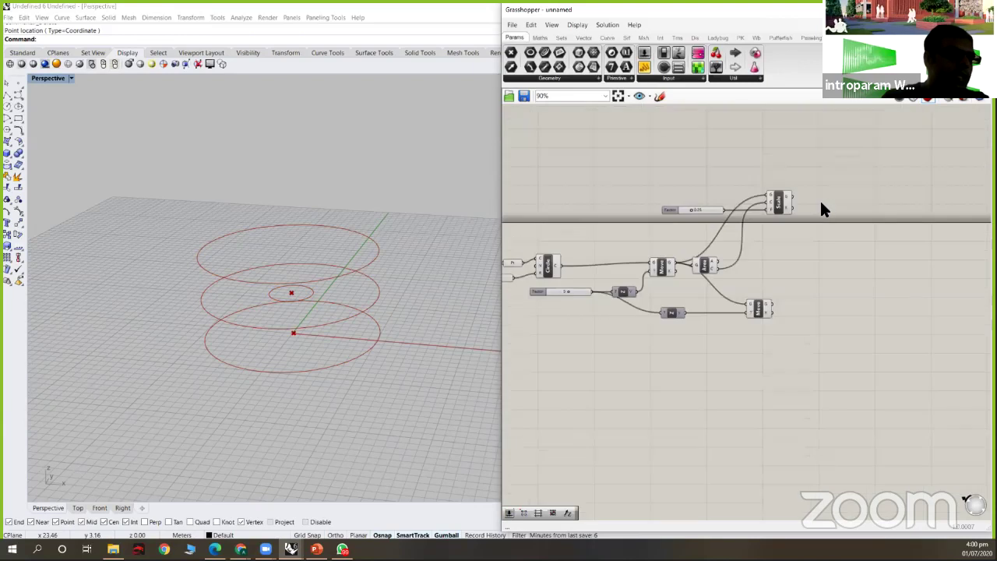
double_click(860, 203)
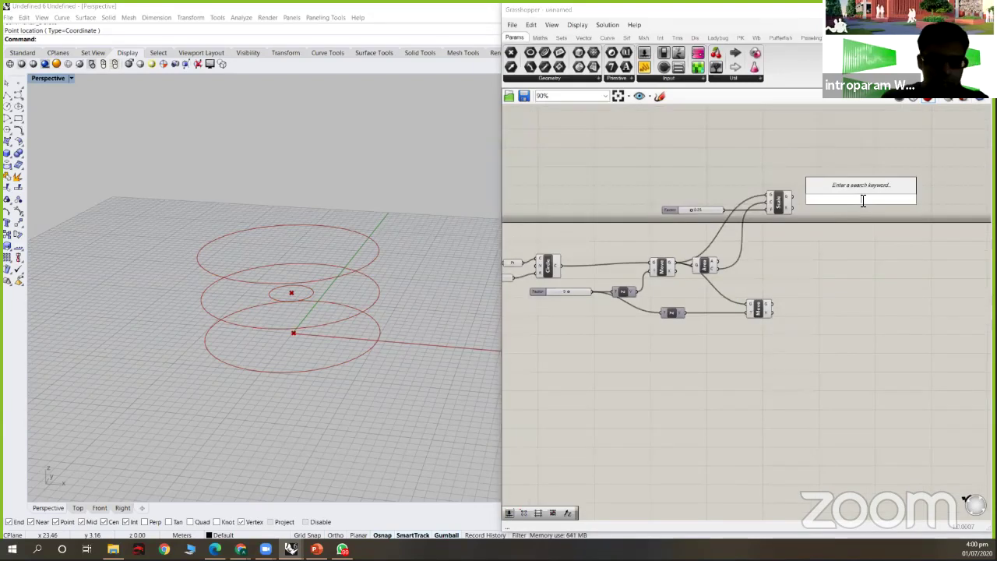
text(cr)
key(Return)
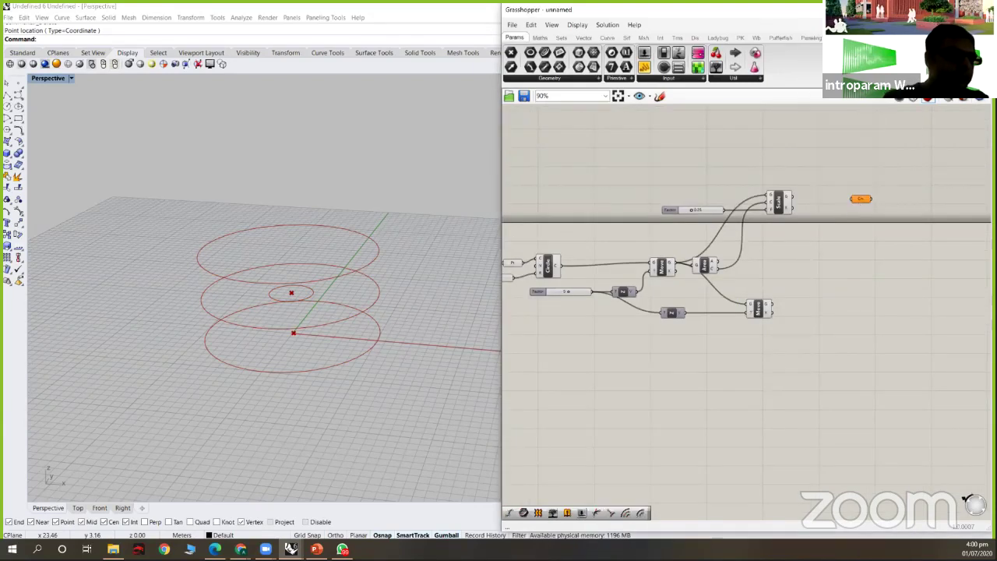
drag(861, 199, 831, 249)
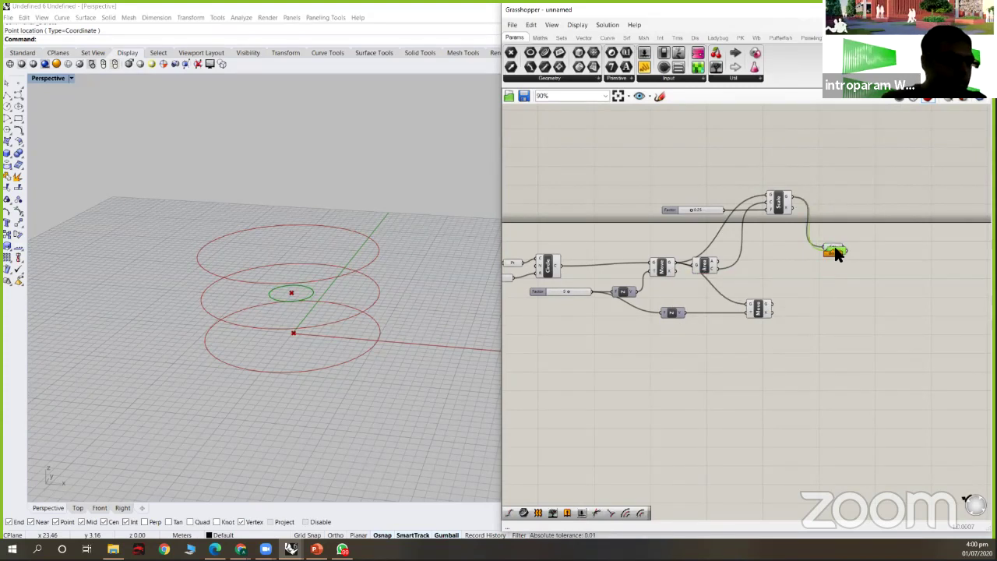
- Duplicate the Curve parameter twice, feeding the copies from the second Move's geometry output and the Circle output
click(706, 265)
click(662, 268)
click(779, 204)
click(832, 251)
drag(830, 216, 827, 222)
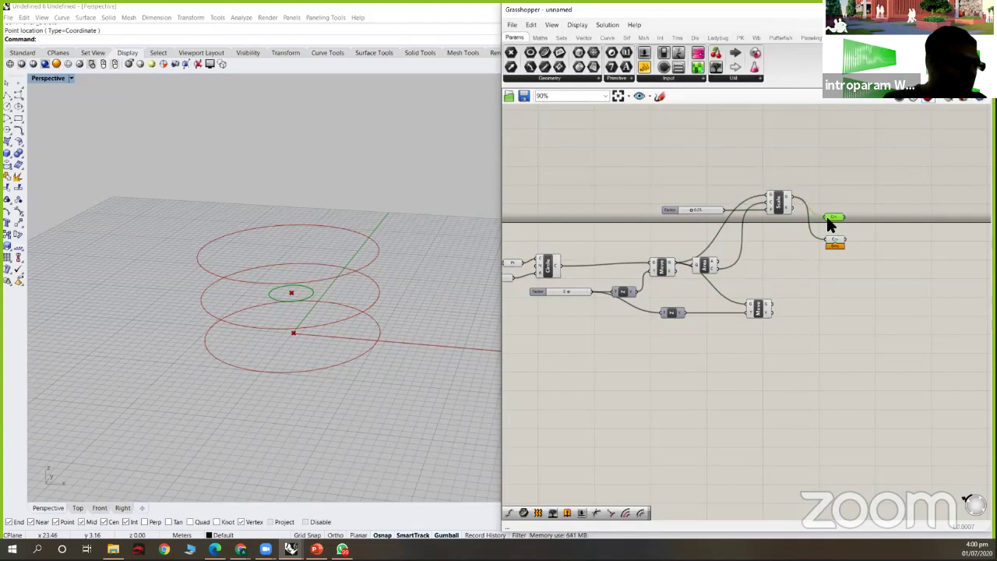
click(760, 309)
drag(771, 307, 831, 259)
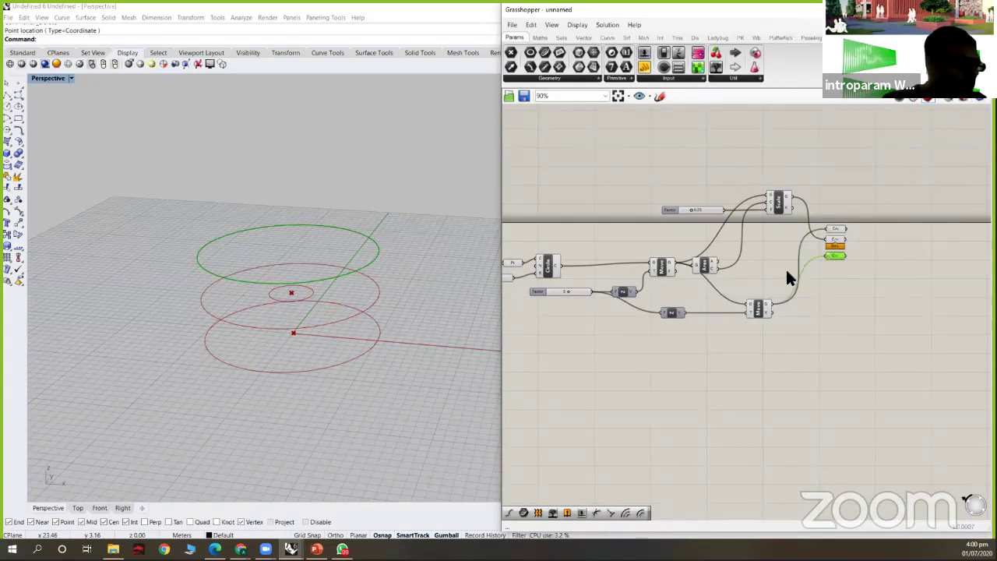
drag(567, 267, 826, 215)
- Add a Loft component, connect all three Curve parameters to its curves input, and inspect the lofted surface
double_click(927, 285)
text(loft)
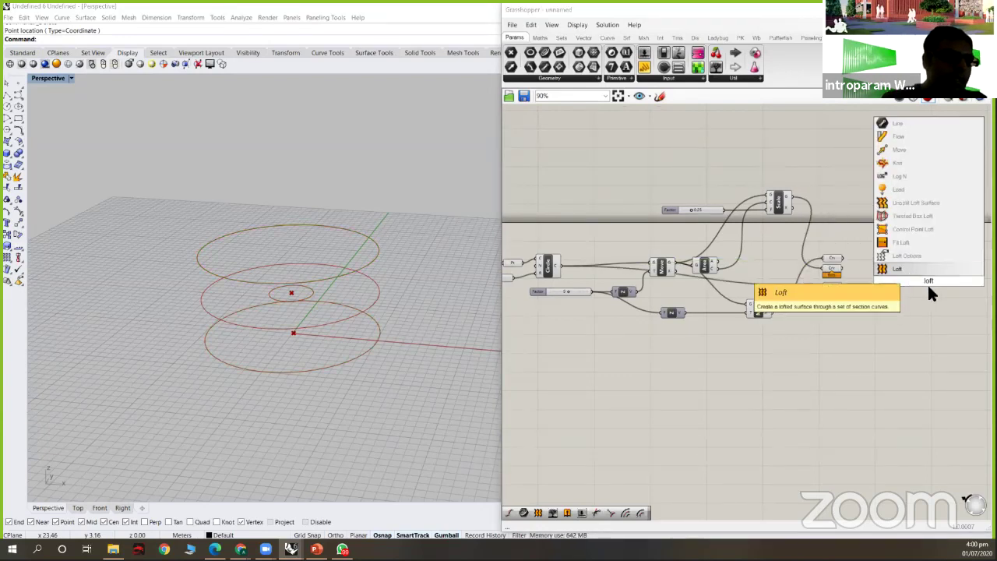
key(Return)
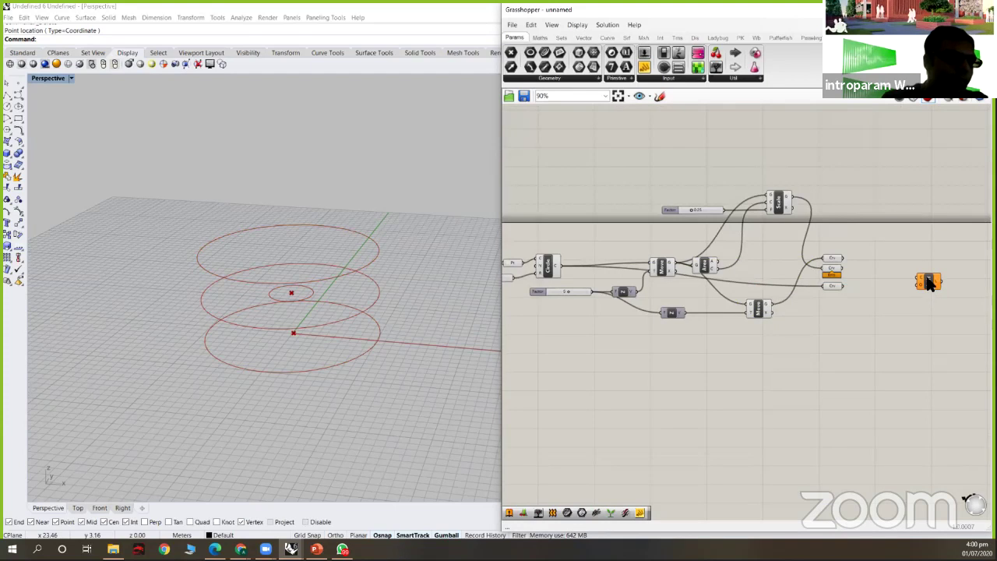
scroll(855, 268, up, 3)
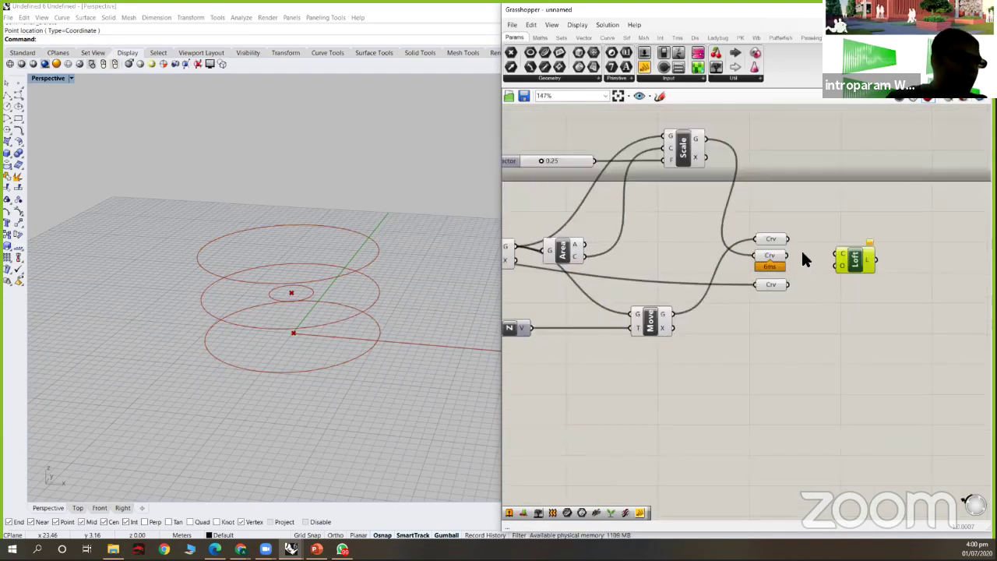
drag(789, 256, 836, 255)
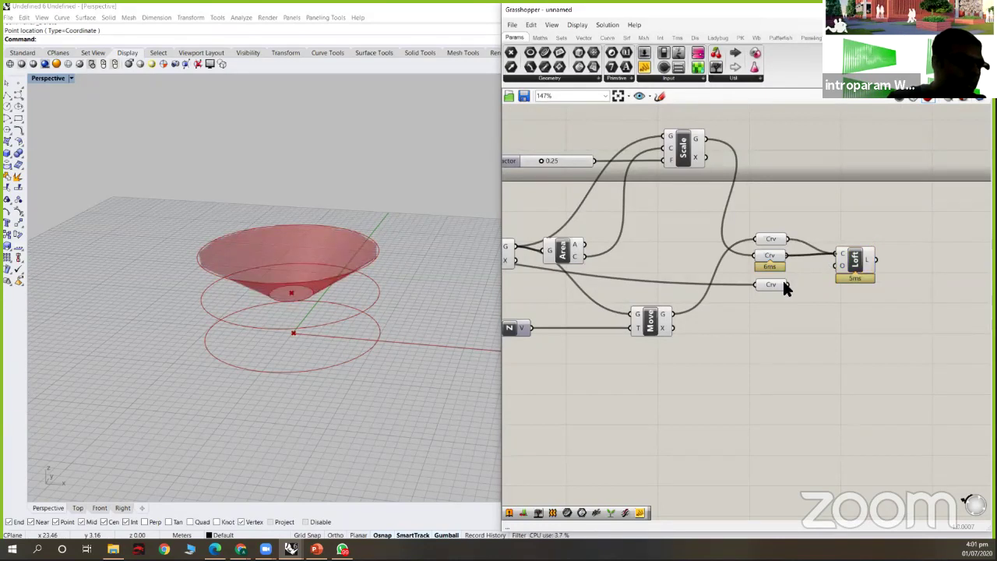
shift+drag(788, 284, 835, 254)
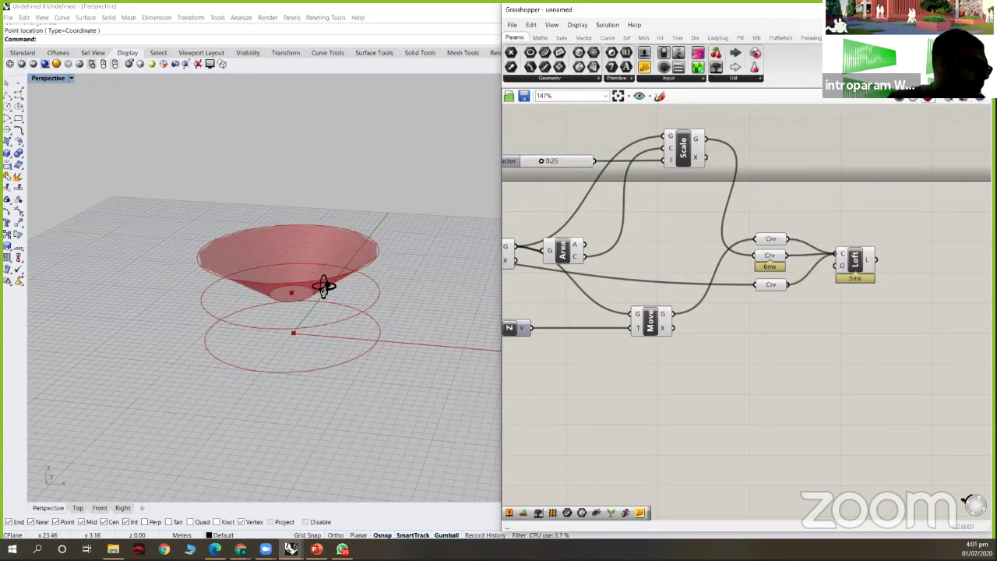
right_drag(283, 307, 272, 335)
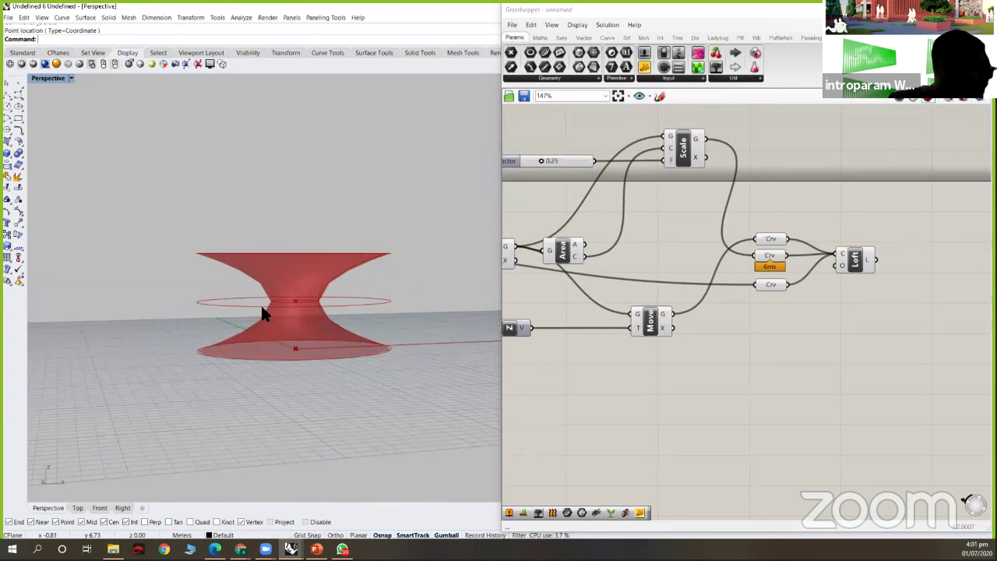
scroll(260, 303, up, 4)
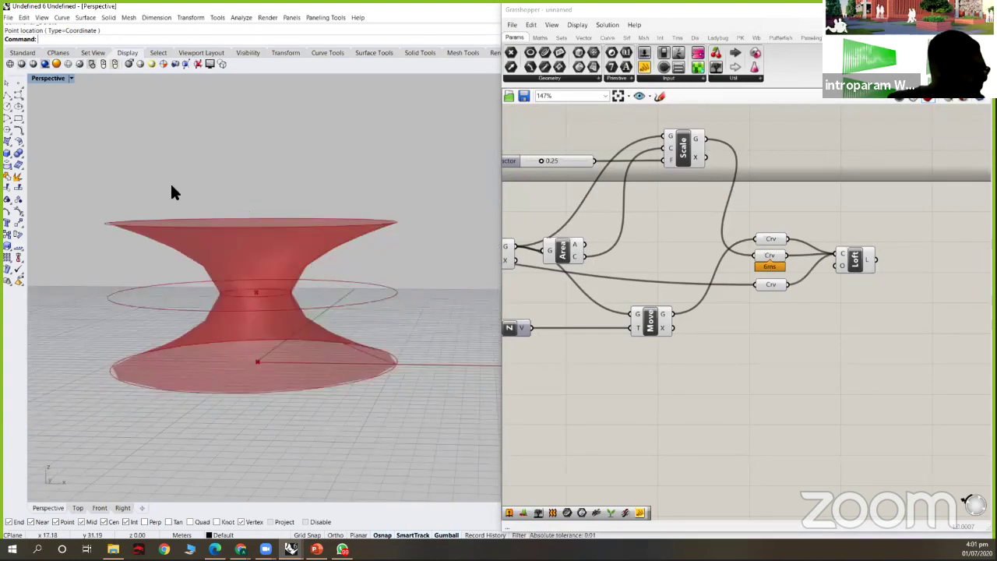
right_drag(171, 174, 462, 216)
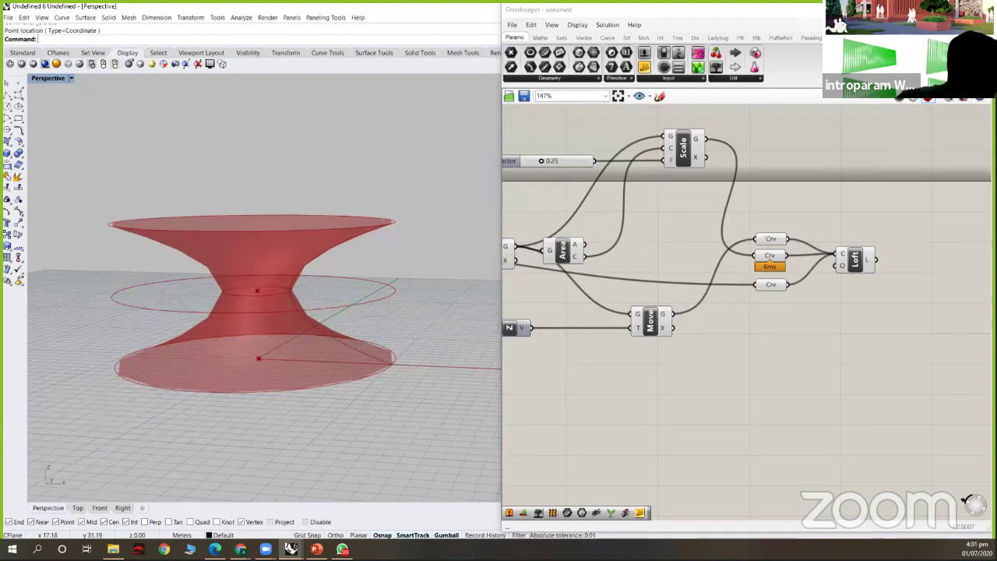
right_drag(257, 233, 281, 312)
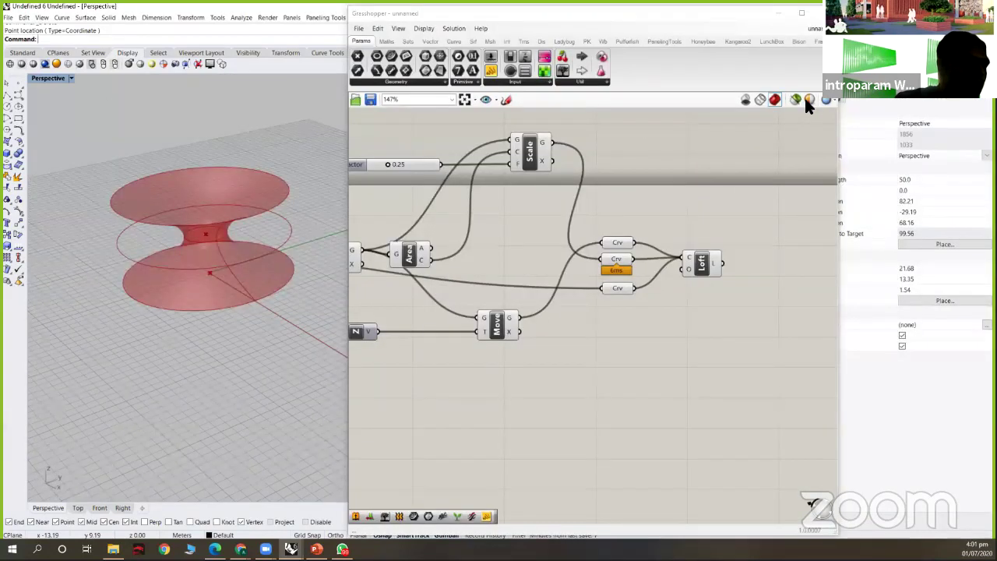
- Try a darker normal preview colour in the document preview settings, lowering the red value to 64
click(808, 101)
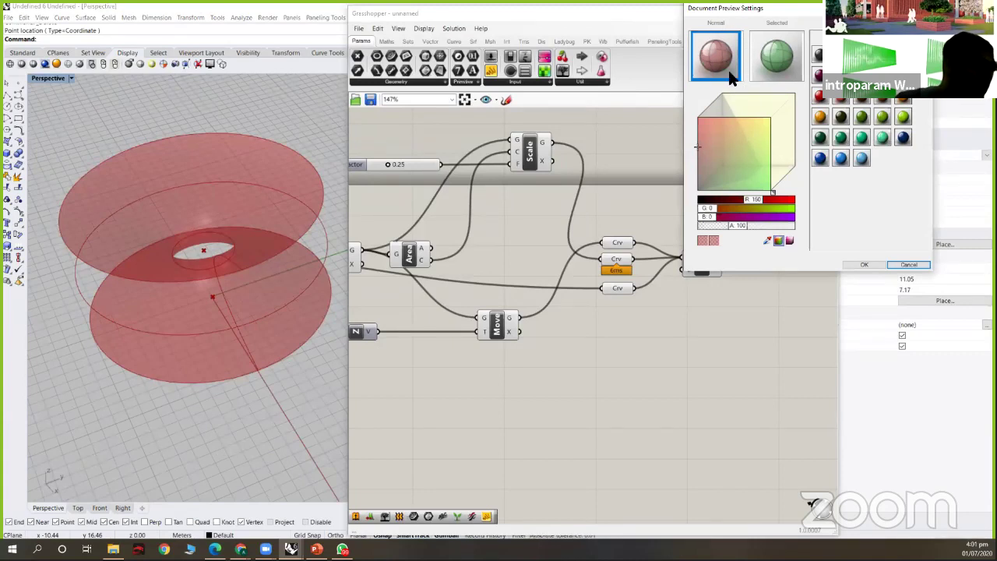
mouse_move(755, 201)
mouse_down()
mouse_move(772, 201)
mouse_move(728, 201)
mouse_move(743, 201)
mouse_up()
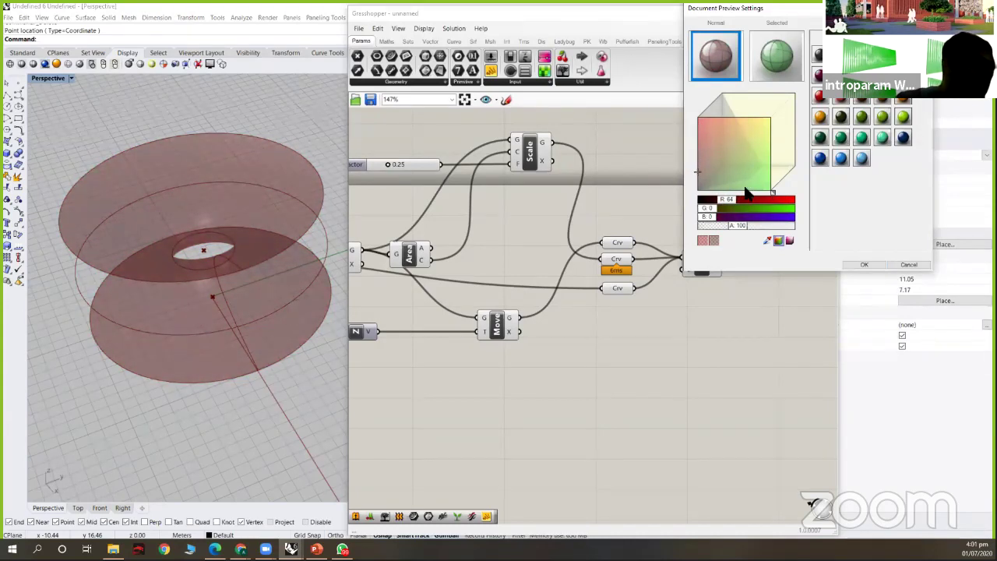
mouse_move(754, 206)
mouse_down()
mouse_move(729, 207)
mouse_move(748, 204)
mouse_up()
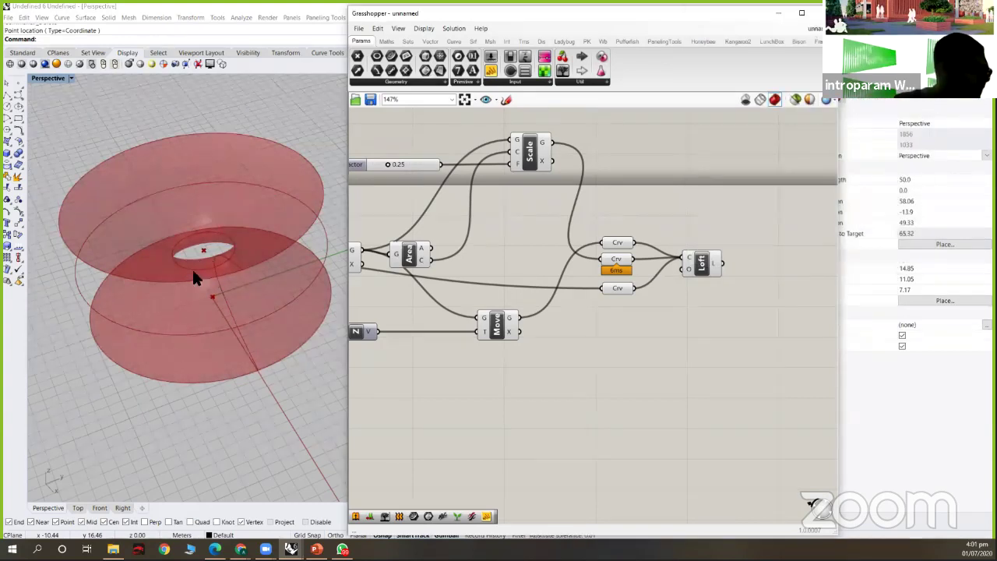
- Try a value of 8 on the factor slider feeding both Unit Z components, and undo the change
scroll(232, 273, down, 4)
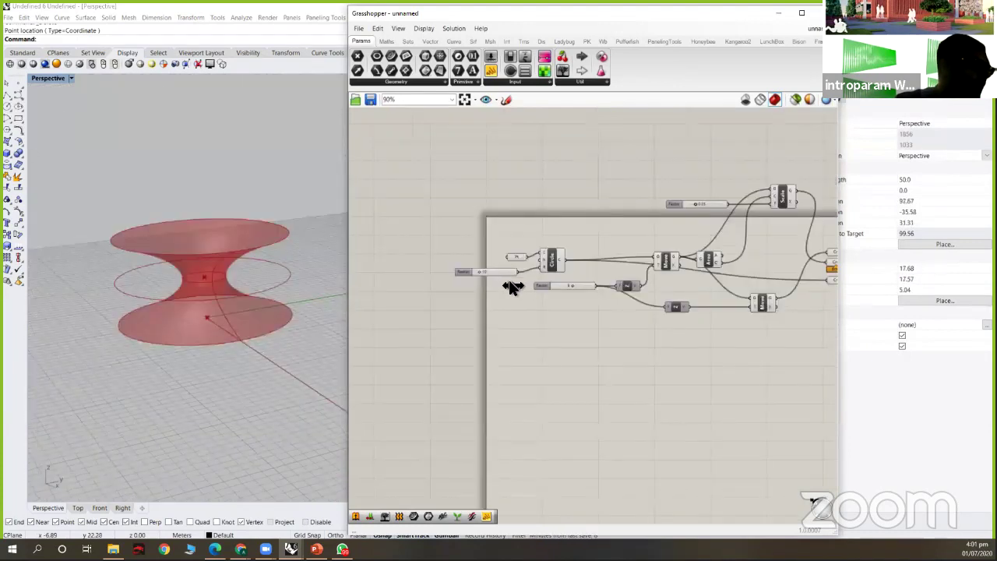
scroll(508, 287, up, 3)
mouse_move(529, 278)
mouse_down()
mouse_move(508, 273)
mouse_move(533, 280)
mouse_up()
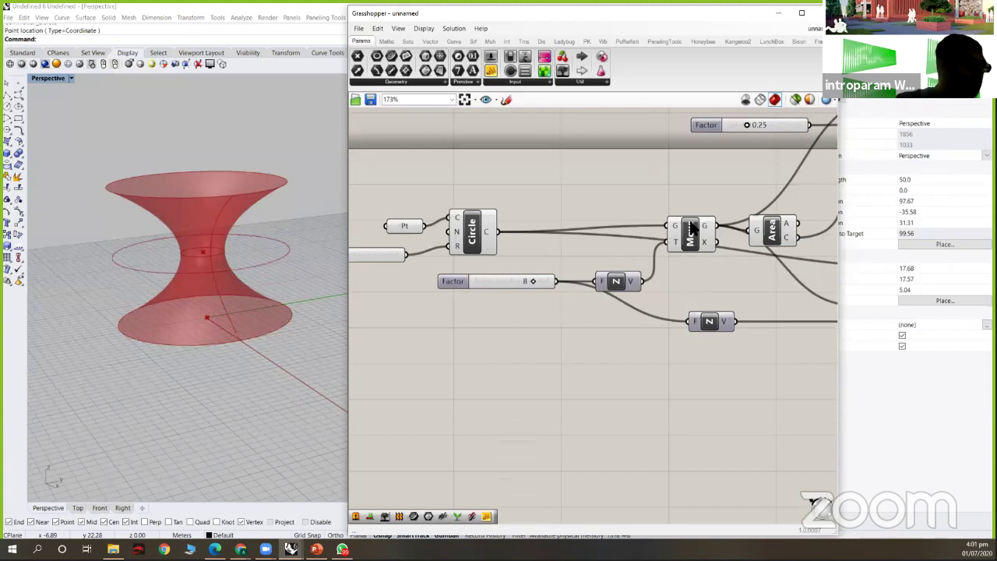
key(ctrl+z)
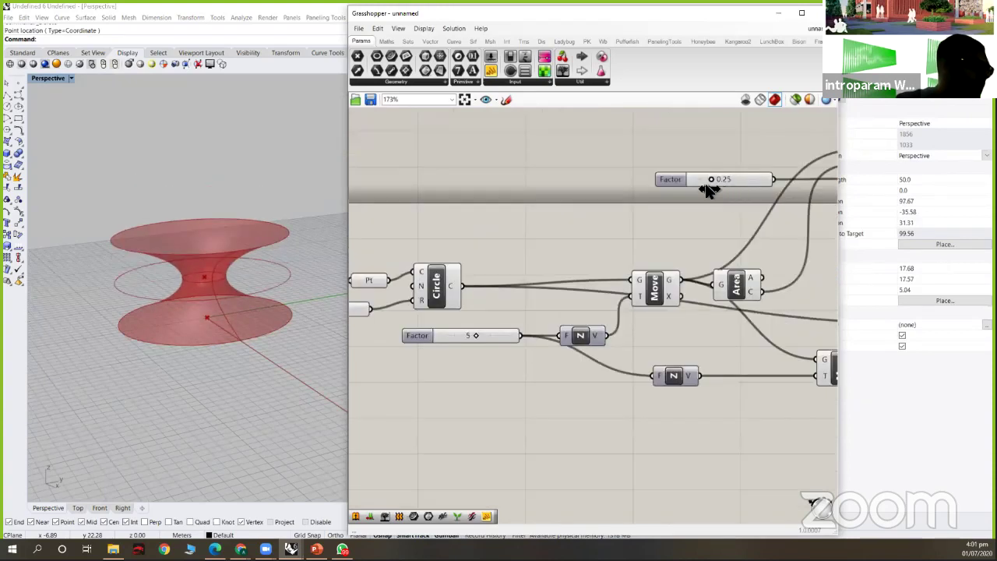
- Set the Scale component's factor slider to 0.48
mouse_move(706, 187)
mouse_down()
mouse_move(735, 187)
mouse_move(712, 187)
mouse_move(724, 187)
mouse_up()
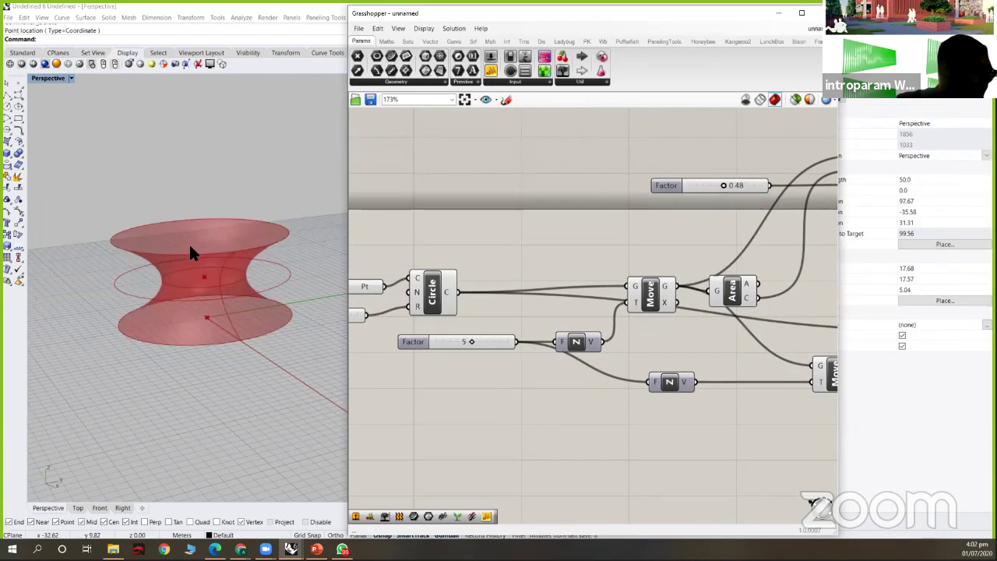
- Group all the components of the loft definition and shift the group slightly on the canvas
scroll(209, 293, down, 3)
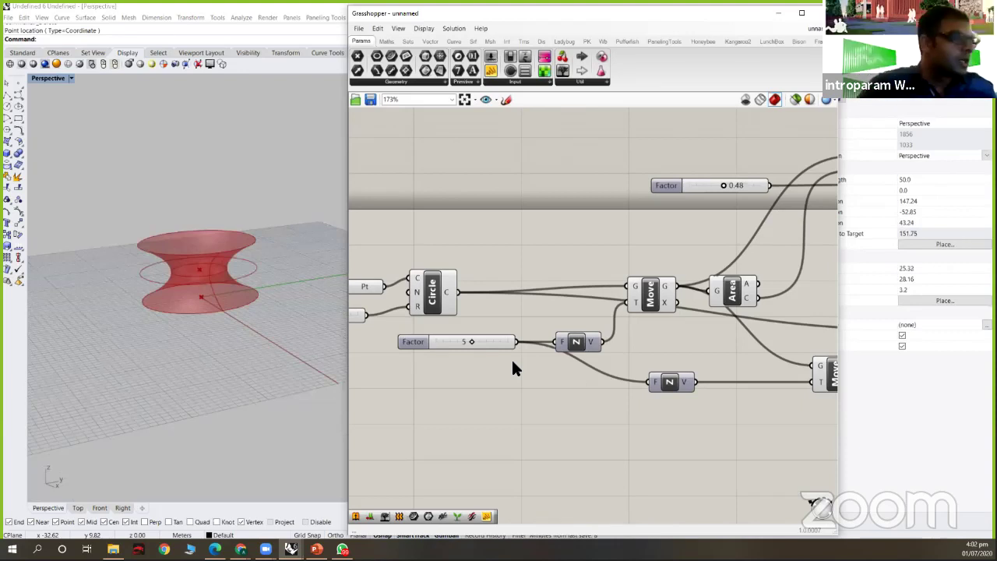
right_drag(225, 273, 257, 335)
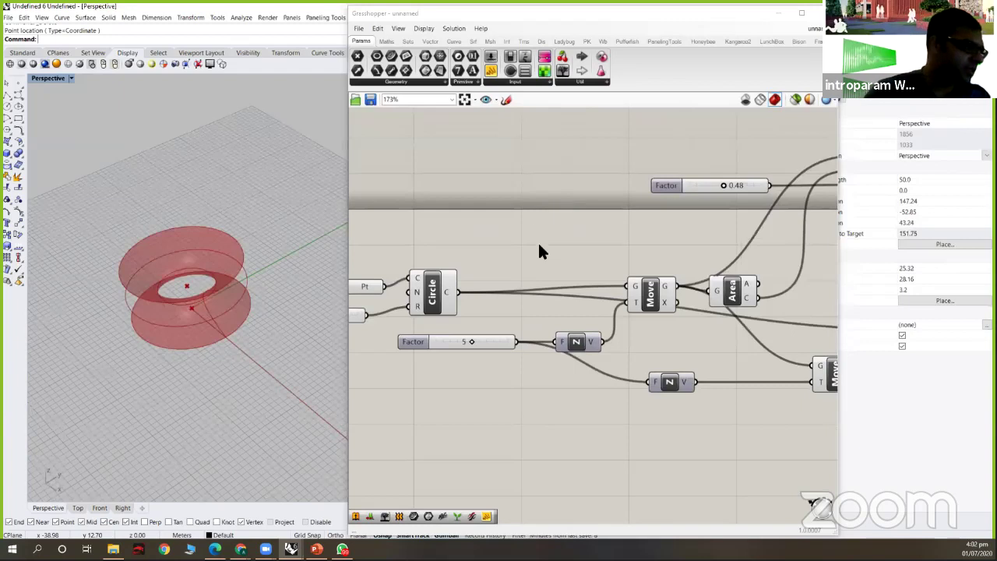
right_drag(553, 322, 554, 325)
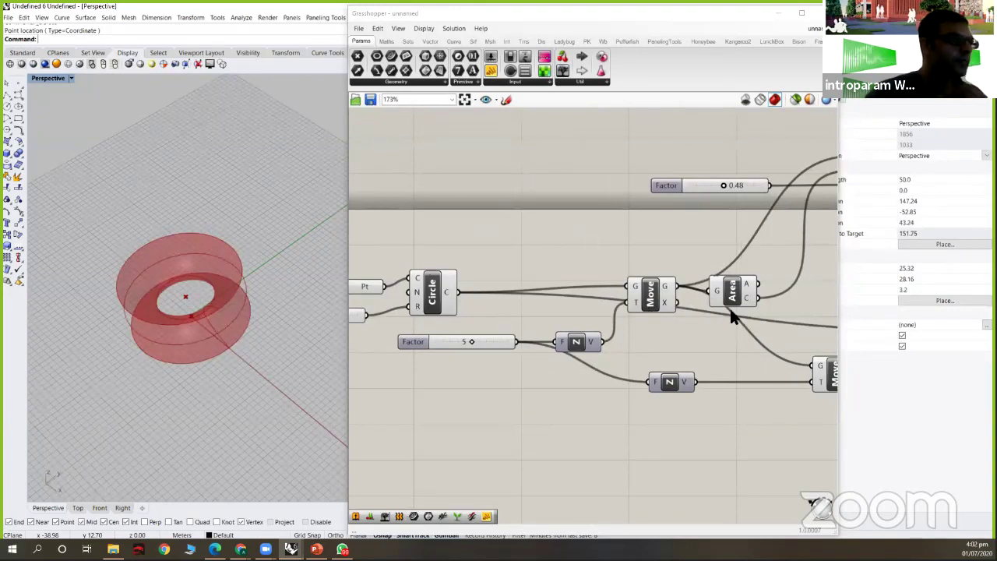
scroll(604, 312, down, 5)
scroll(609, 313, up, 1)
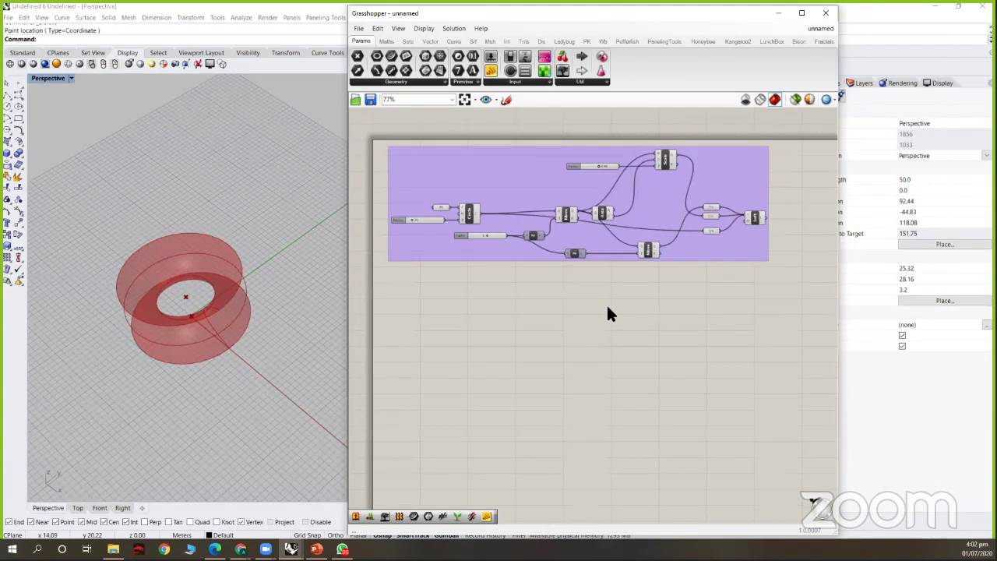
drag(715, 251, 703, 251)
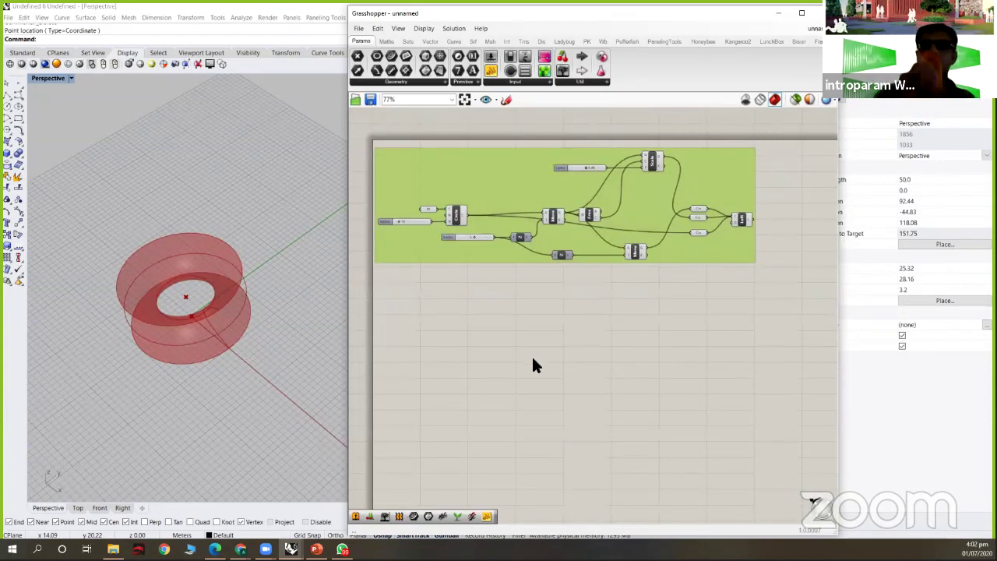
key(Right)
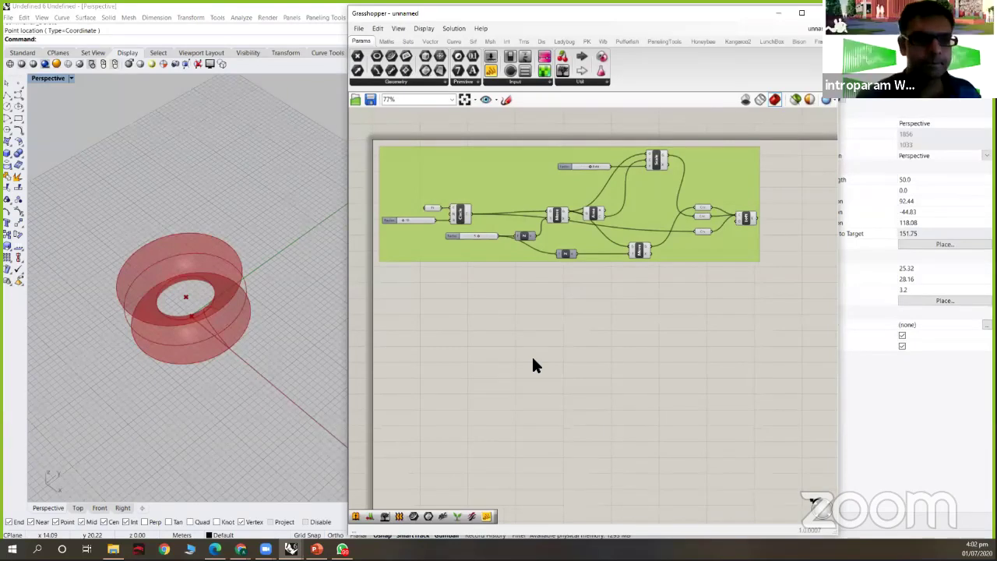
key(ctrl+z)
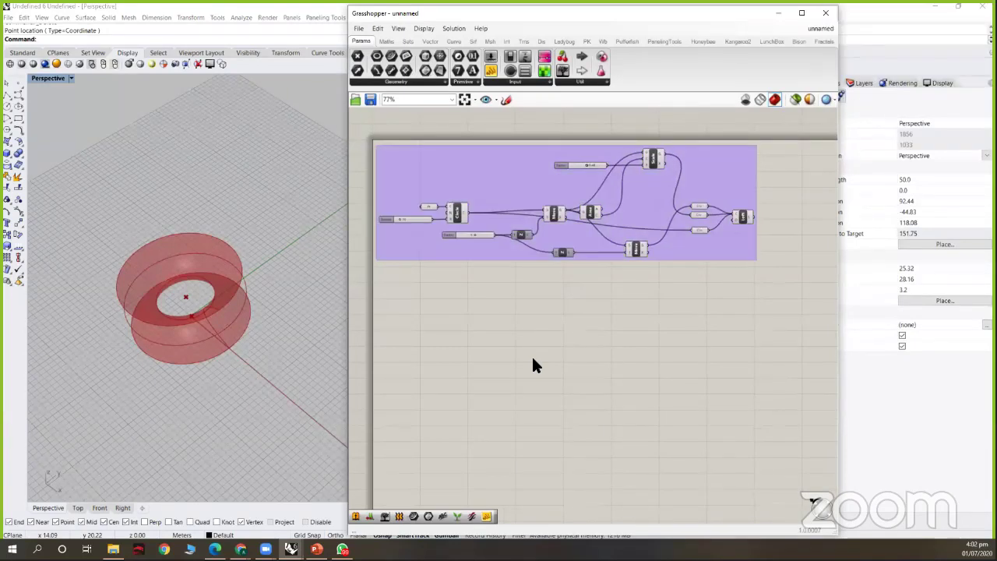
- Highlight the scaled middle circle in the model, try a Scale factor of 0.58, and set the factor slider to 0.38
right_drag(457, 242, 540, 265)
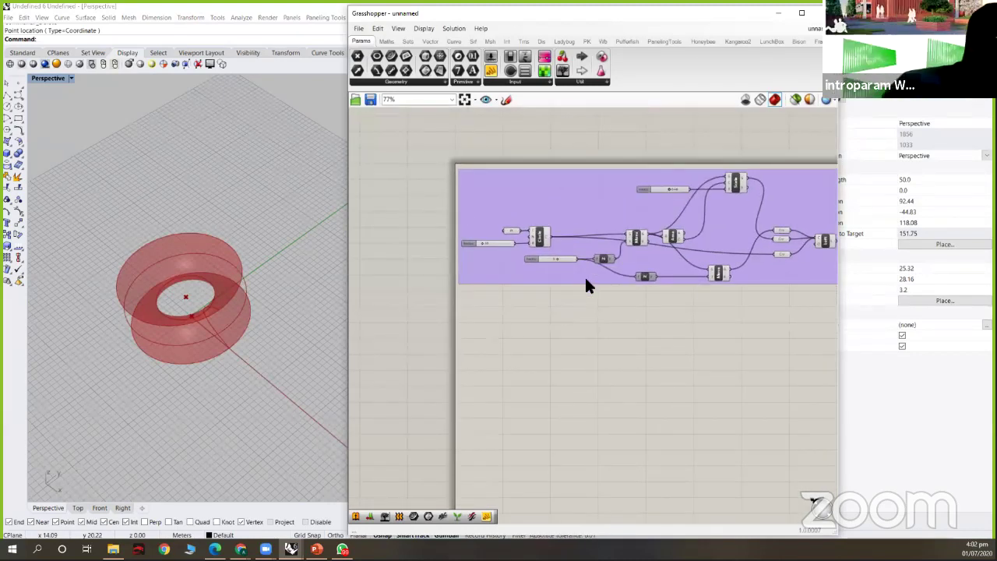
scroll(596, 289, up, 1)
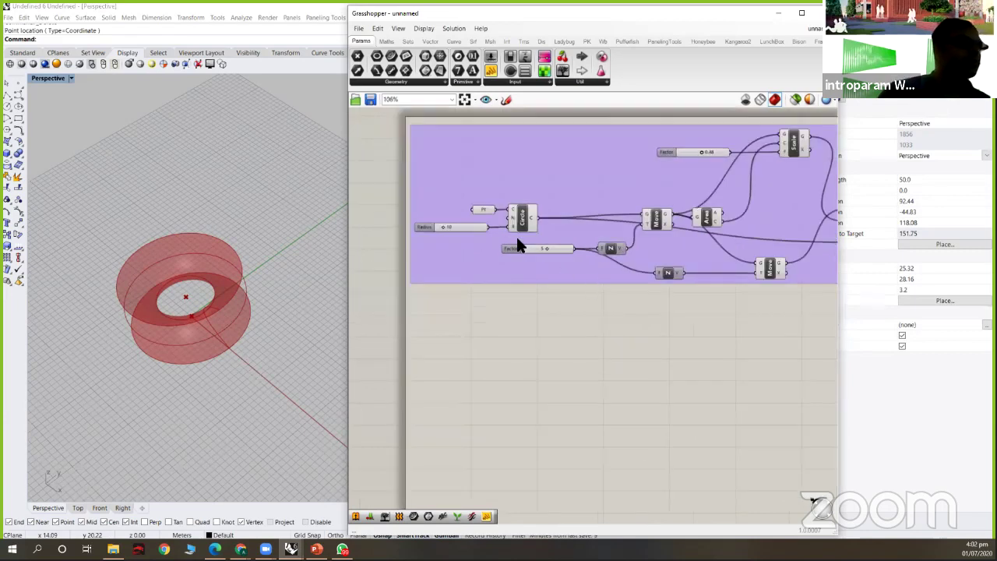
scroll(504, 244, up, 1)
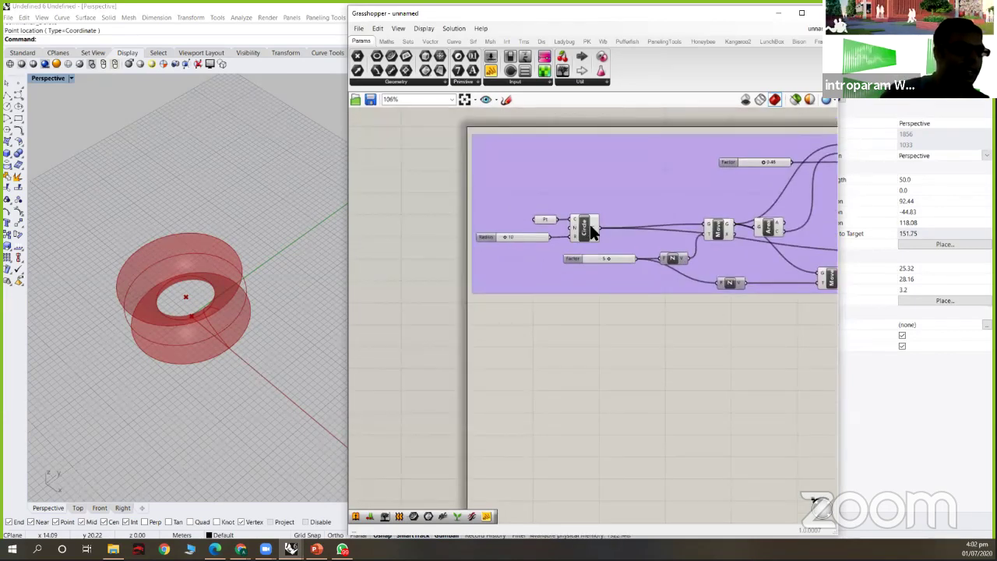
right_drag(625, 318, 551, 350)
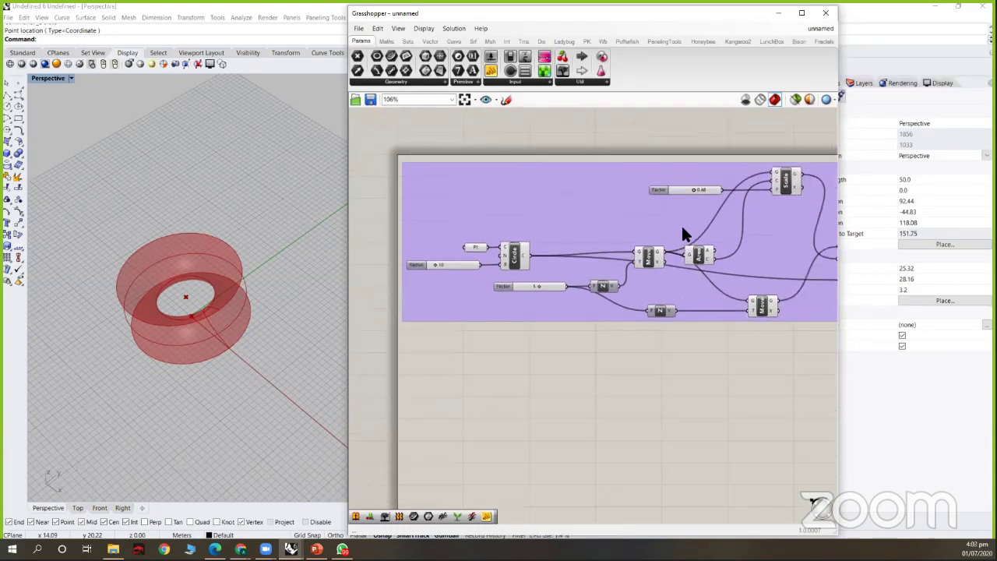
drag(788, 191, 783, 191)
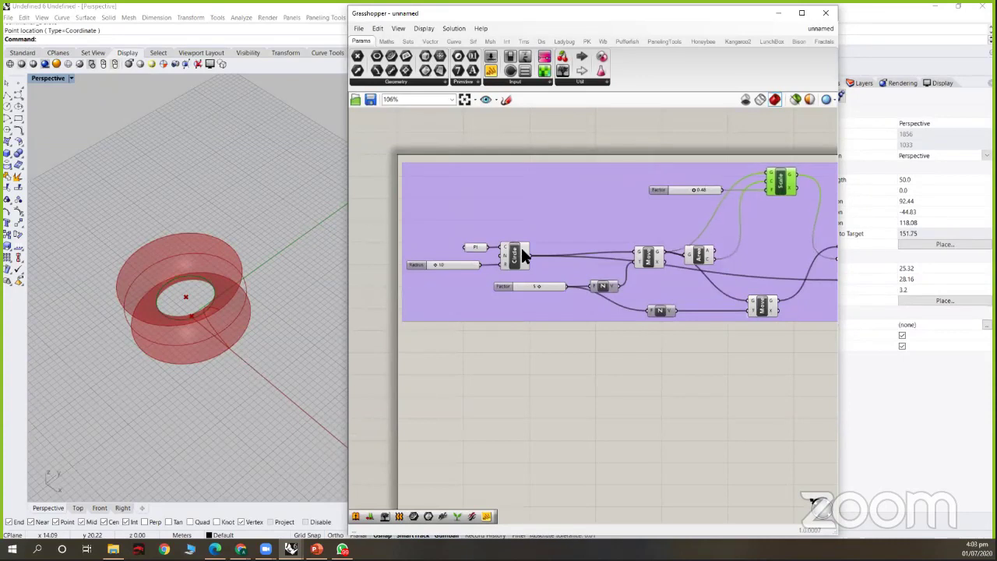
right_drag(166, 291, 205, 280)
scroll(205, 284, up, 4)
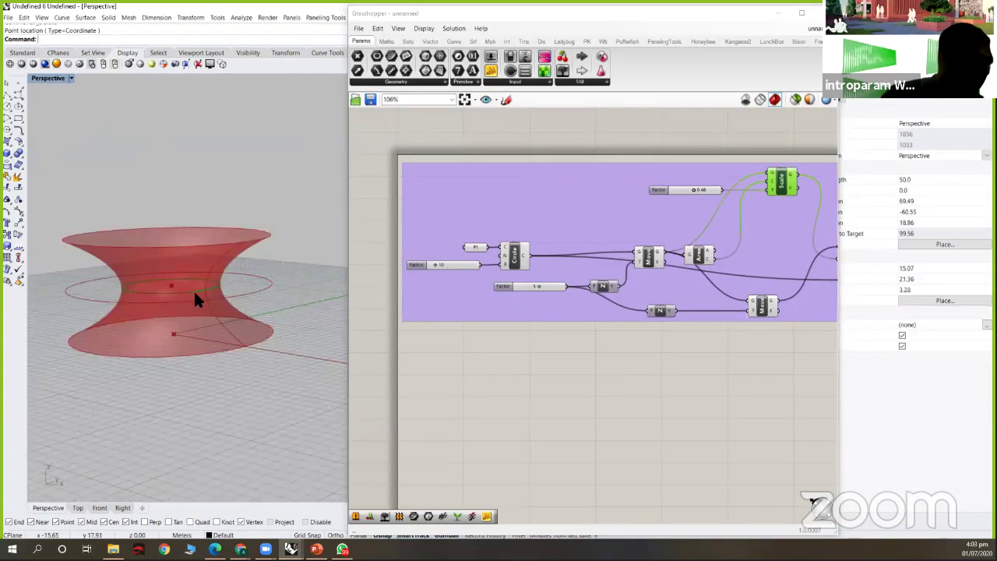
click(659, 189)
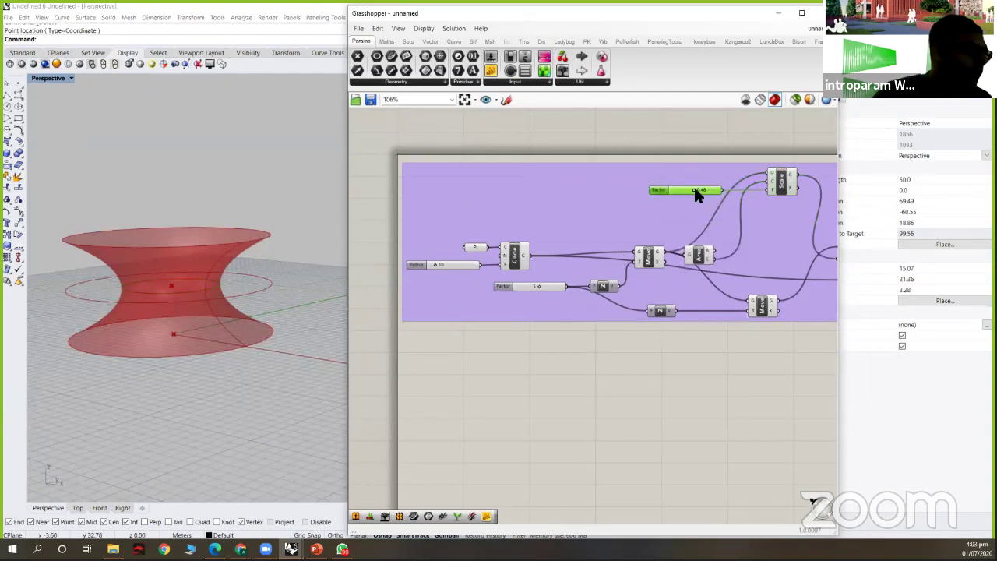
mouse_move(692, 189)
mouse_down()
mouse_move(707, 193)
mouse_move(692, 189)
mouse_up()
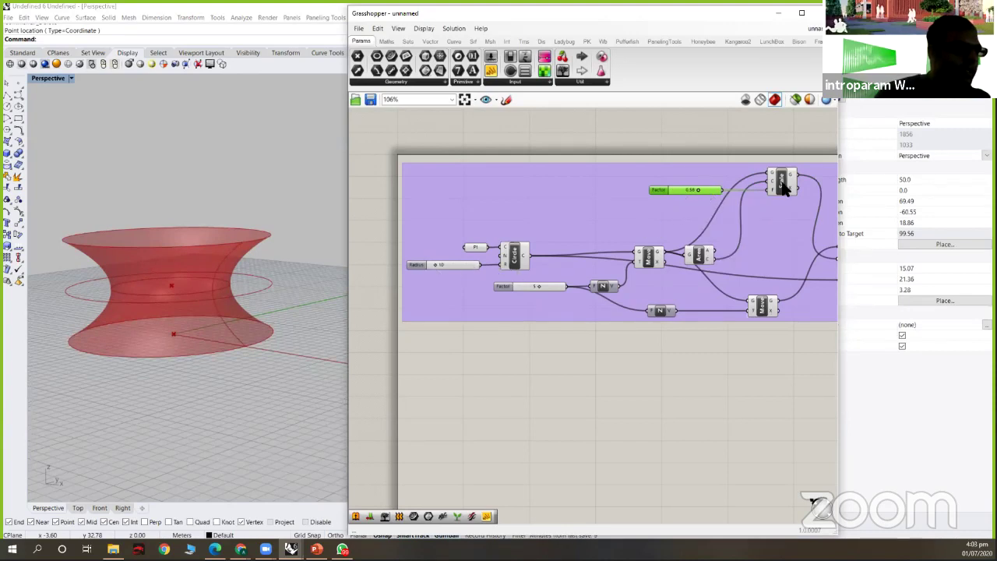
mouse_move(771, 188)
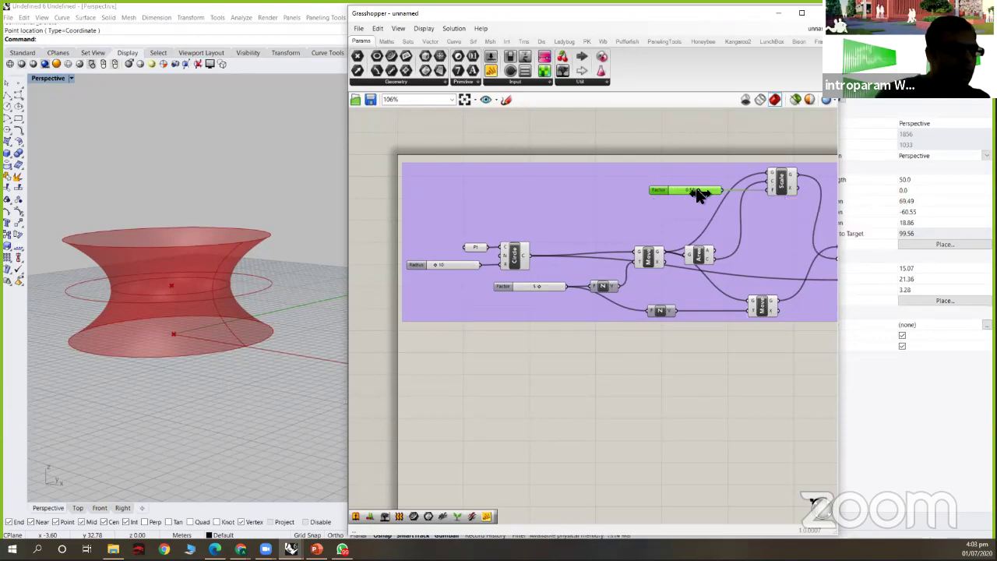
drag(701, 194, 692, 195)
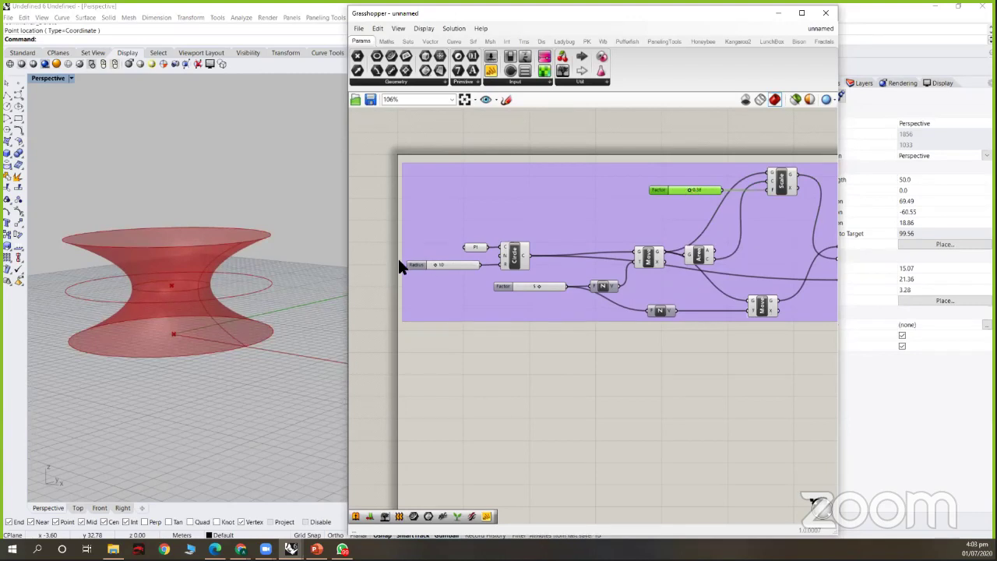
- Try the base circle's Radius slider, return it to 10, and look over the definition and the lofted surface
drag(442, 267, 434, 269)
scroll(584, 367, down, 2)
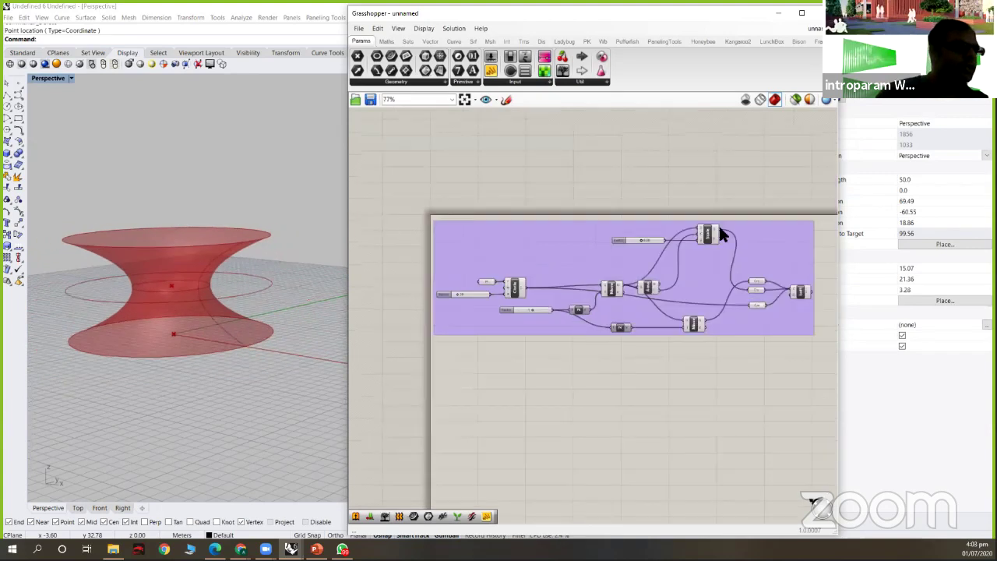
right_drag(604, 340, 598, 291)
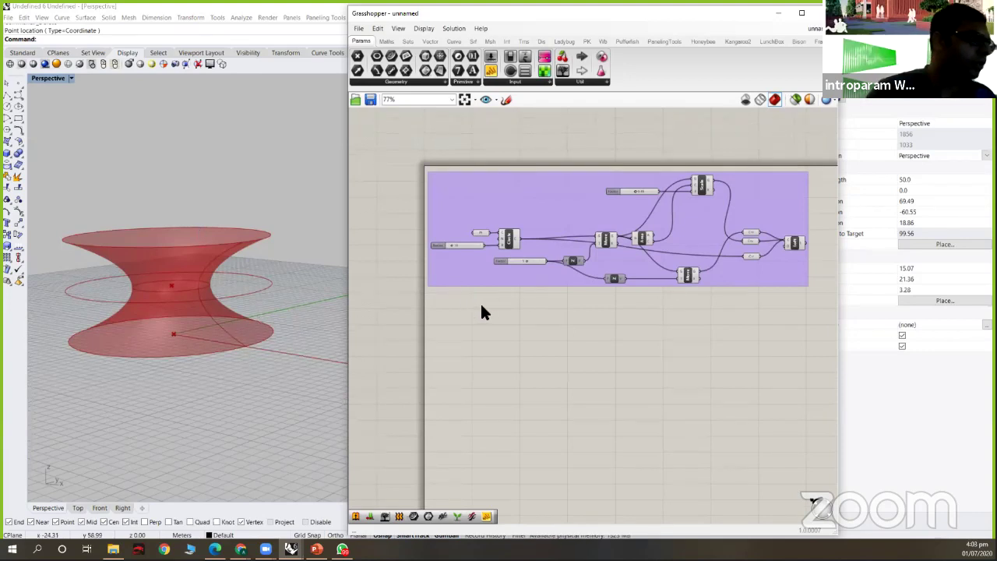
right_drag(470, 329, 511, 334)
right_drag(276, 251, 246, 320)
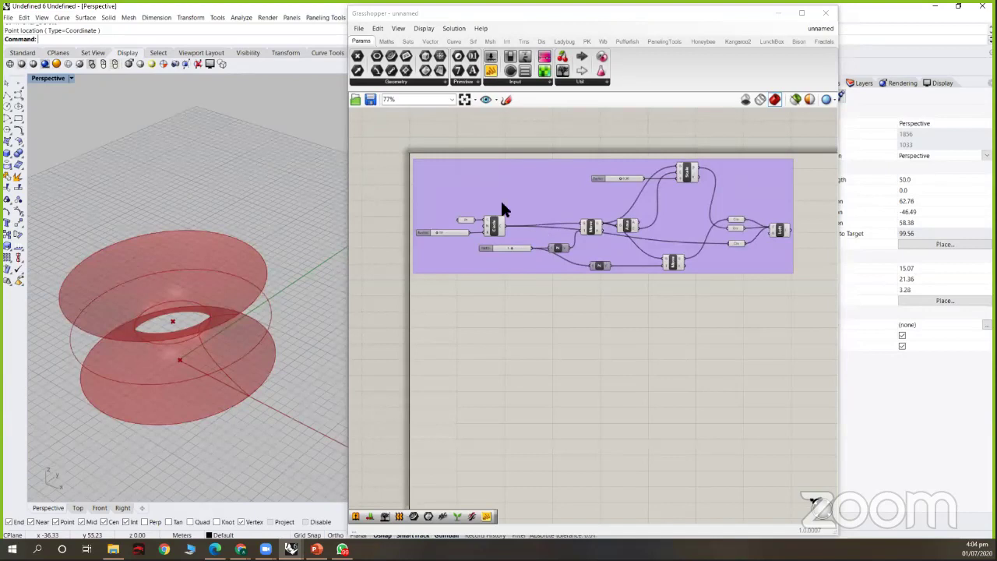
- Duplicate the Point parameter, Radius slider and Circle component, and place the copies below the grouped definition
scroll(455, 227, up, 3)
click(536, 232)
key(ctrl+c)
key(ctrl+v)
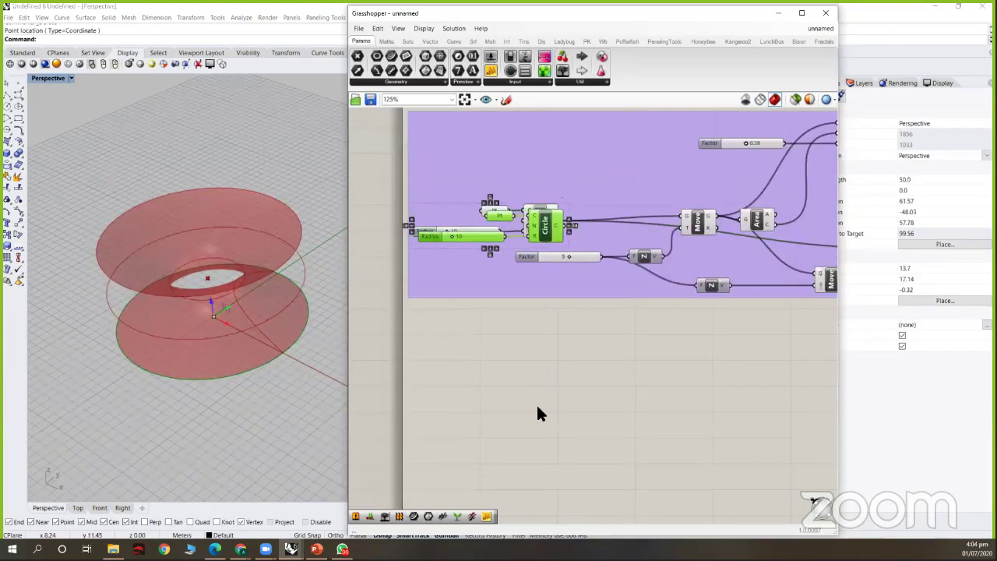
drag(537, 407, 550, 399)
right_drag(661, 302, 682, 268)
- Select the whole grouped loft definition and turn off its preview
drag(428, 186, 436, 179)
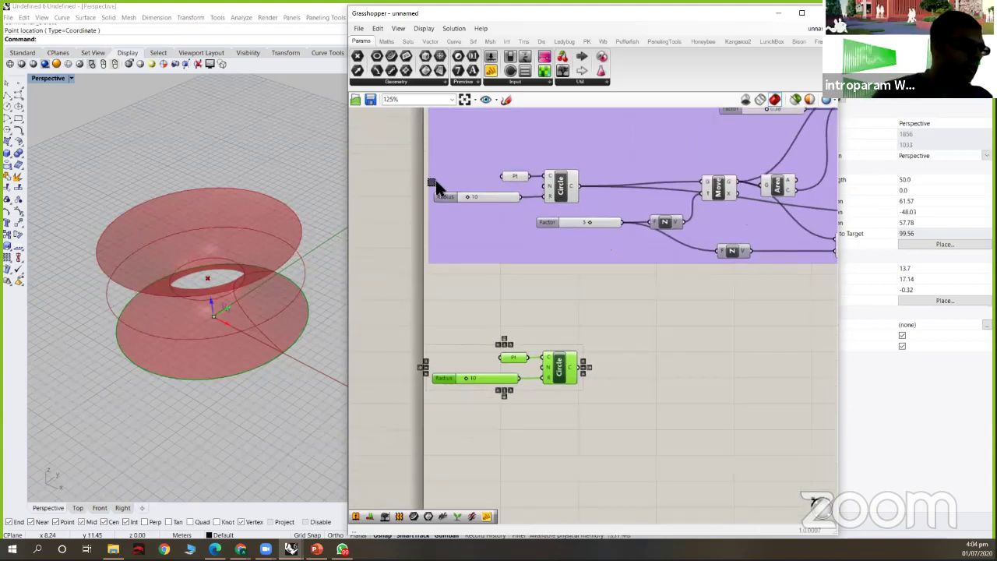
scroll(688, 219, down, 3)
click(741, 206)
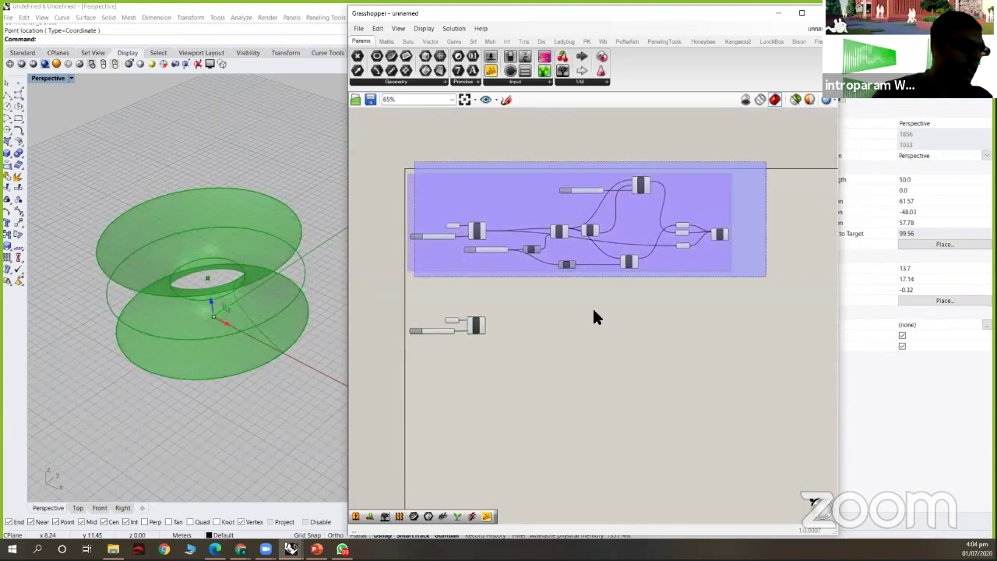
middle_click(719, 234)
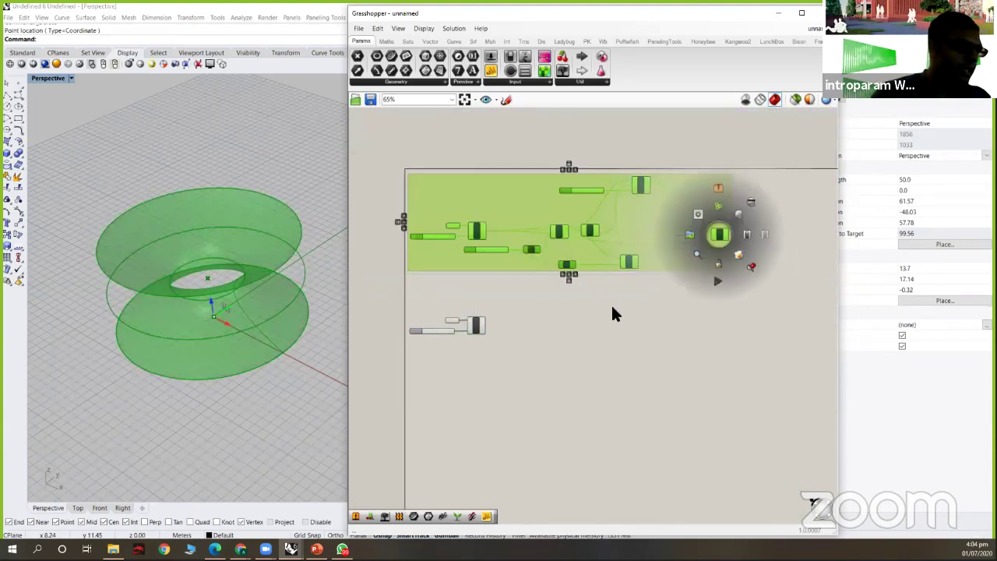
- Duplicate the Unit Z and Move components beside the new circle, using the copied point as geometry and a factor slider of 5
scroll(514, 311, up, 3)
right_drag(530, 340, 698, 320)
click(579, 297)
click(536, 316)
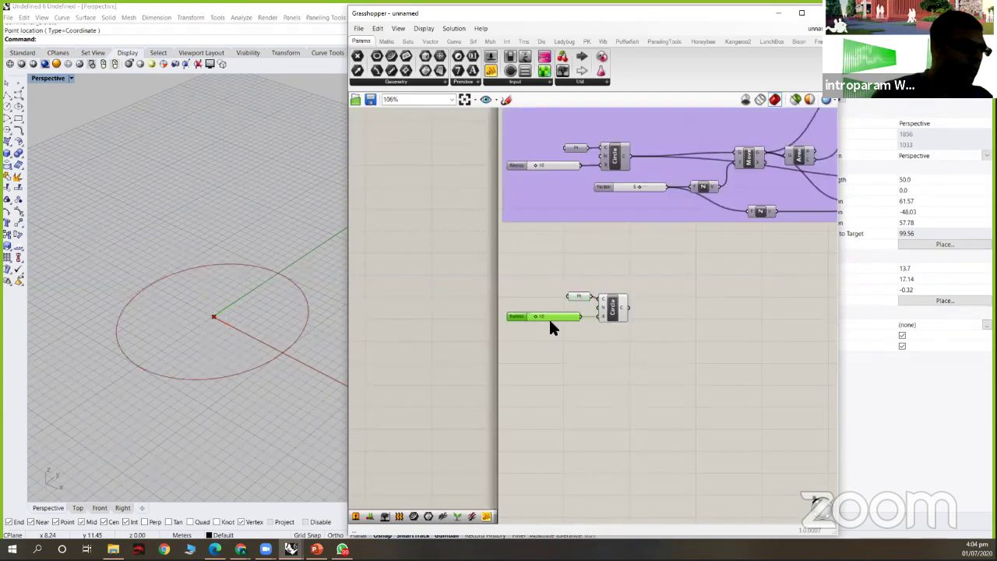
scroll(491, 312, down, 2)
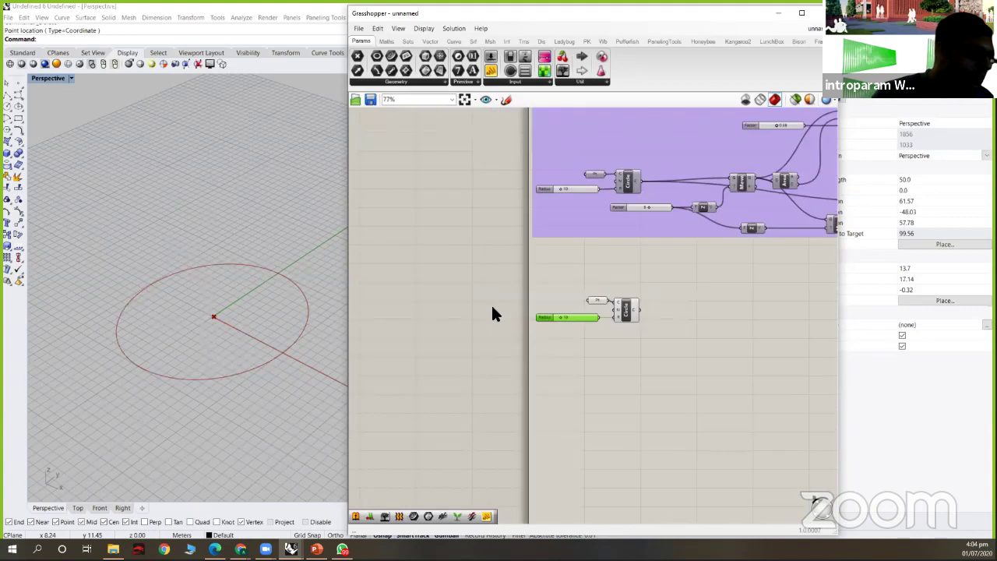
scroll(484, 316, up, 2)
click(487, 313)
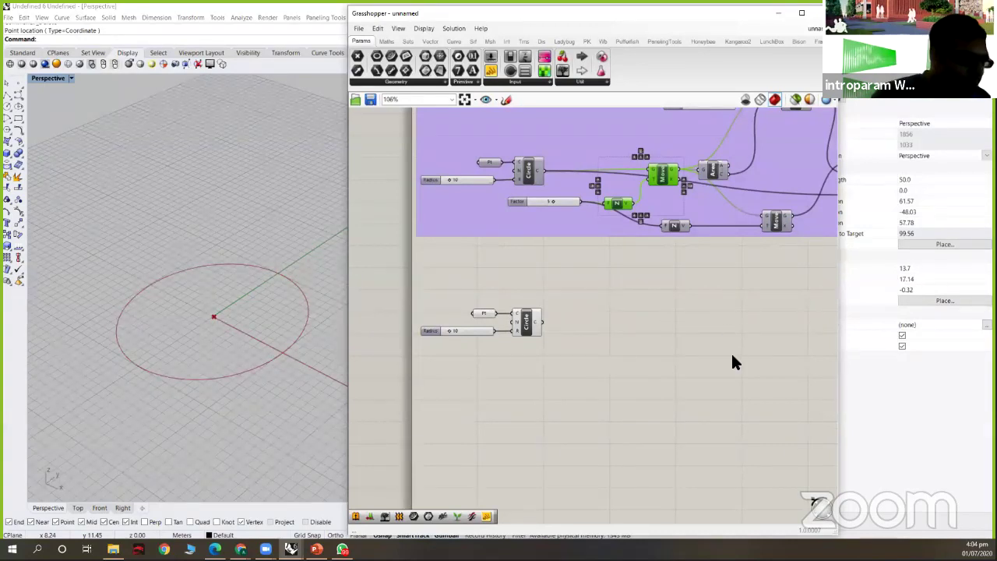
key(ctrl+v)
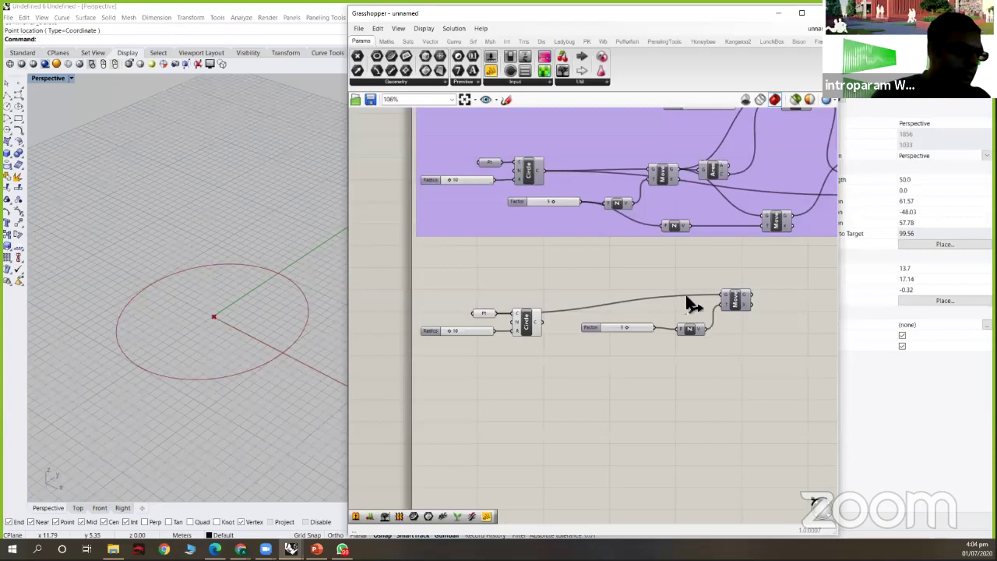
- Add a second Circle centred on the moved point and feed its radius from a separate slider set to 6
key(ctrl+v)
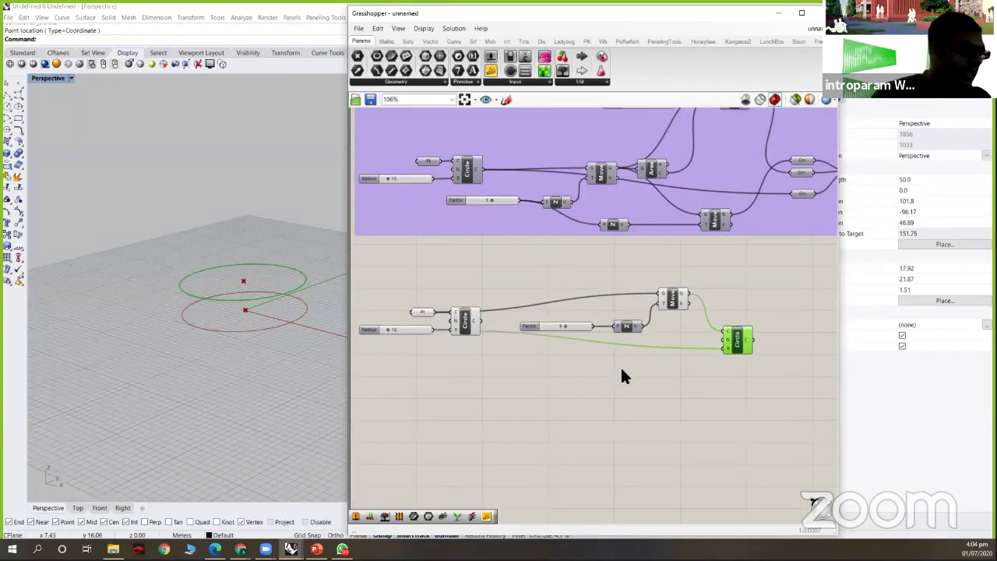
click(622, 370)
double_click(625, 371)
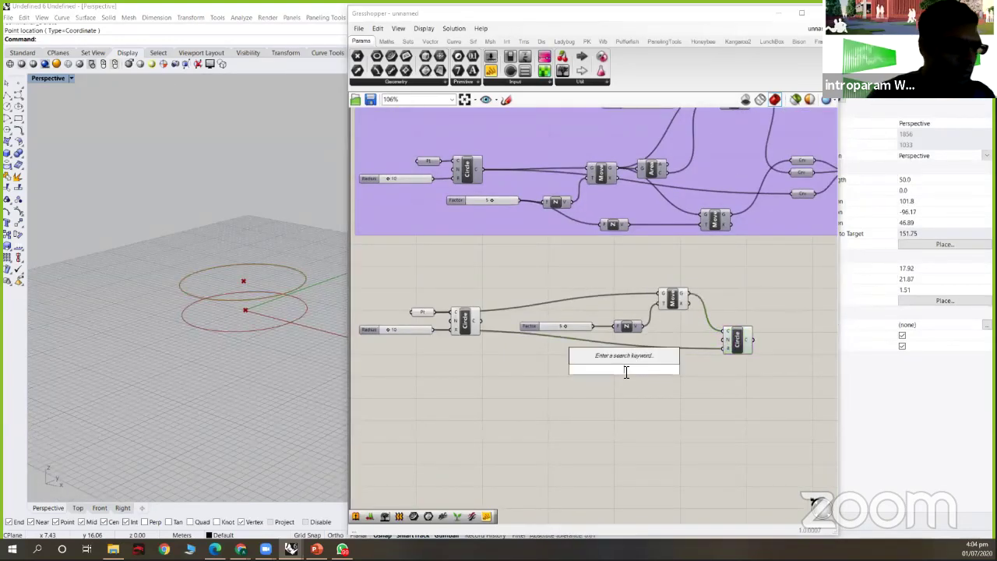
text(7)
key(Return)
drag(723, 348, 654, 348)
- Set the copied base circle's Radius slider to 9 and inspect the upper circle's Normal input
click(393, 332)
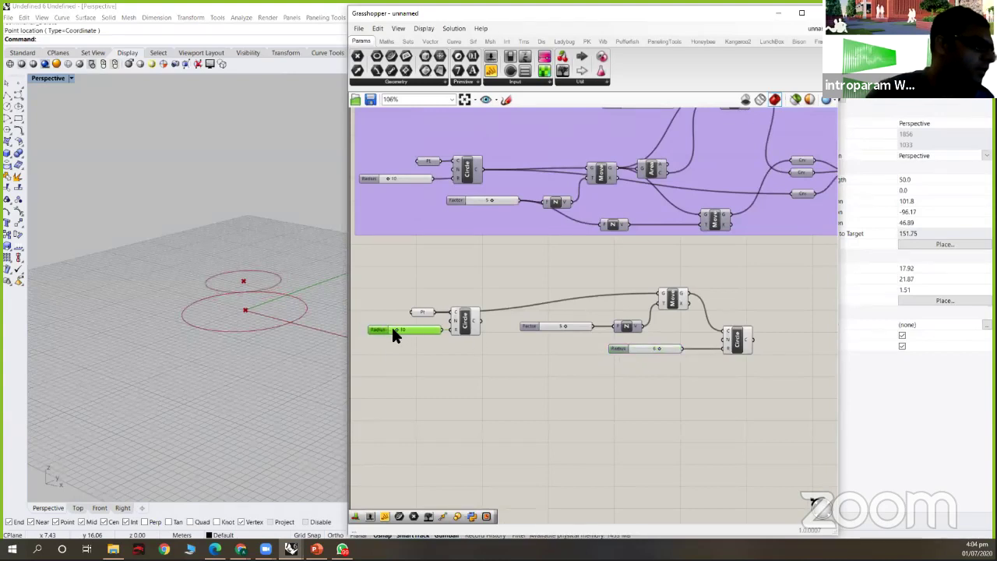
mouse_move(387, 331)
mouse_down()
mouse_move(403, 329)
mouse_move(385, 334)
mouse_up()
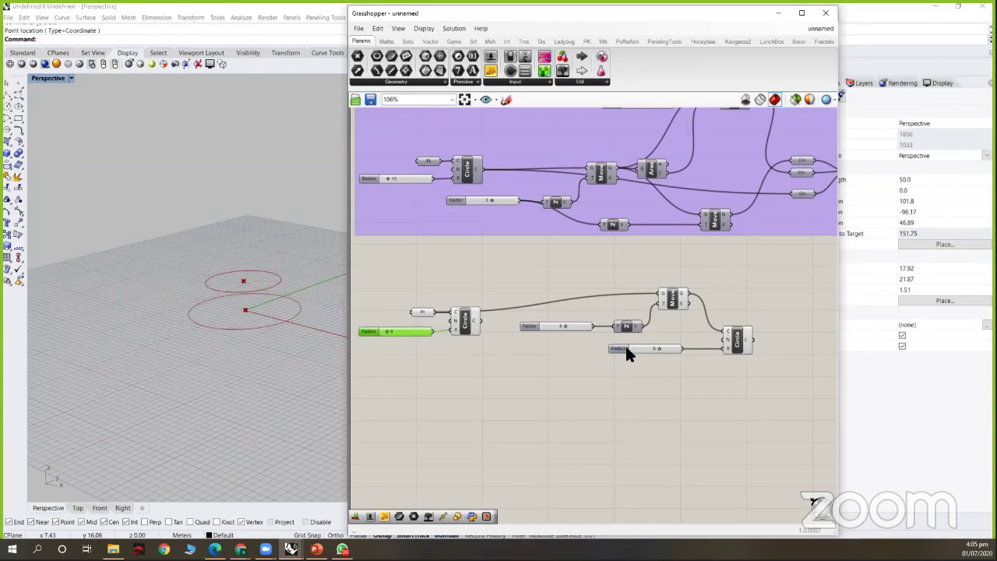
scroll(734, 334, up, 3)
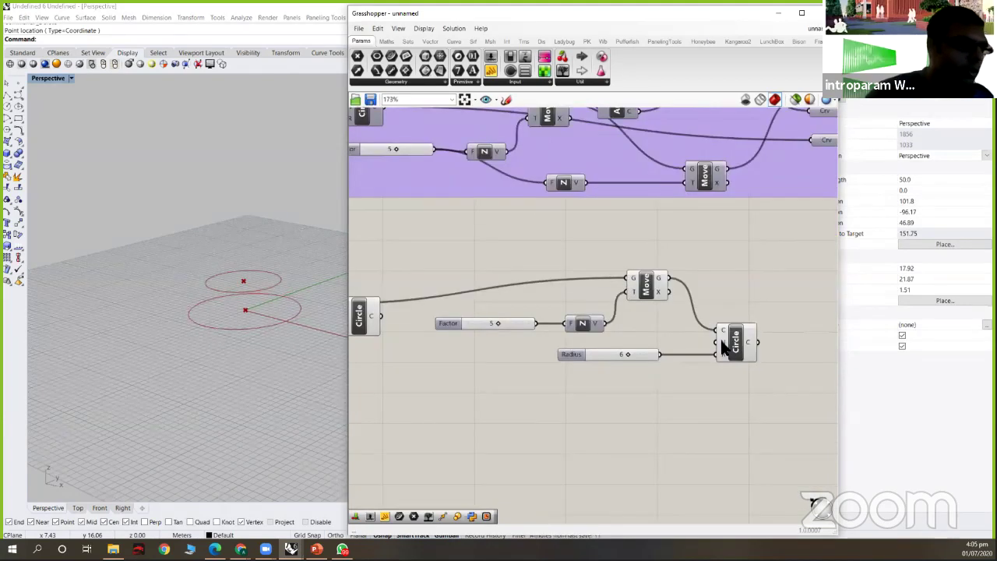
scroll(721, 347, up, 1)
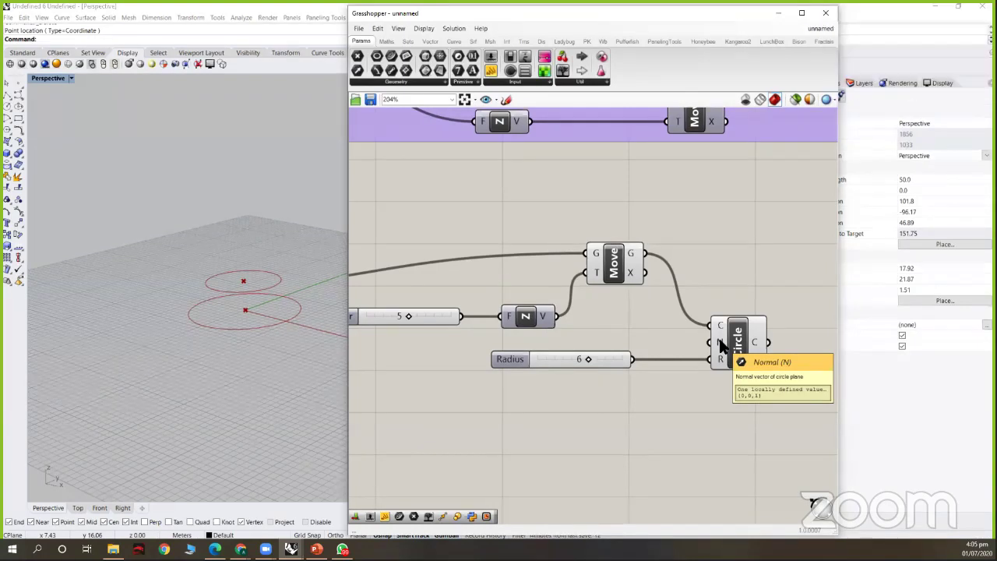
scroll(676, 264, down, 1)
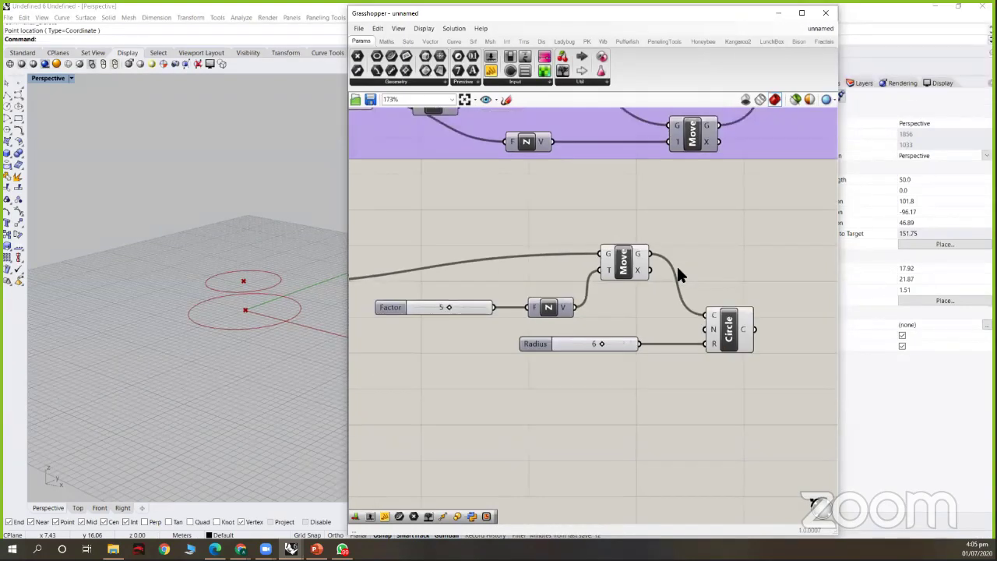
- Align the Unit Z component with the Move component's motion input and line up the Factor slider beside it
scroll(594, 291, down, 2)
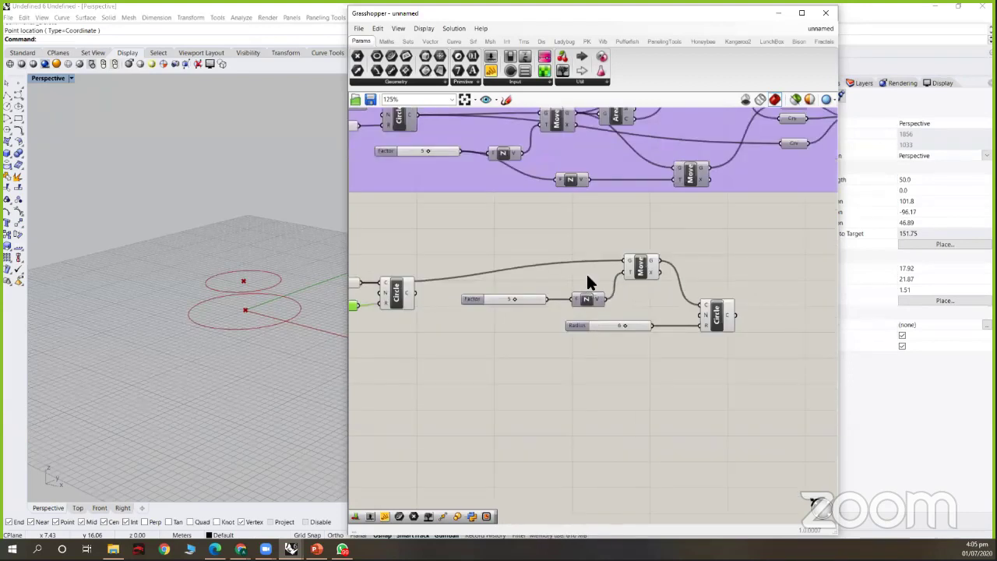
drag(585, 304, 590, 279)
drag(473, 299, 478, 296)
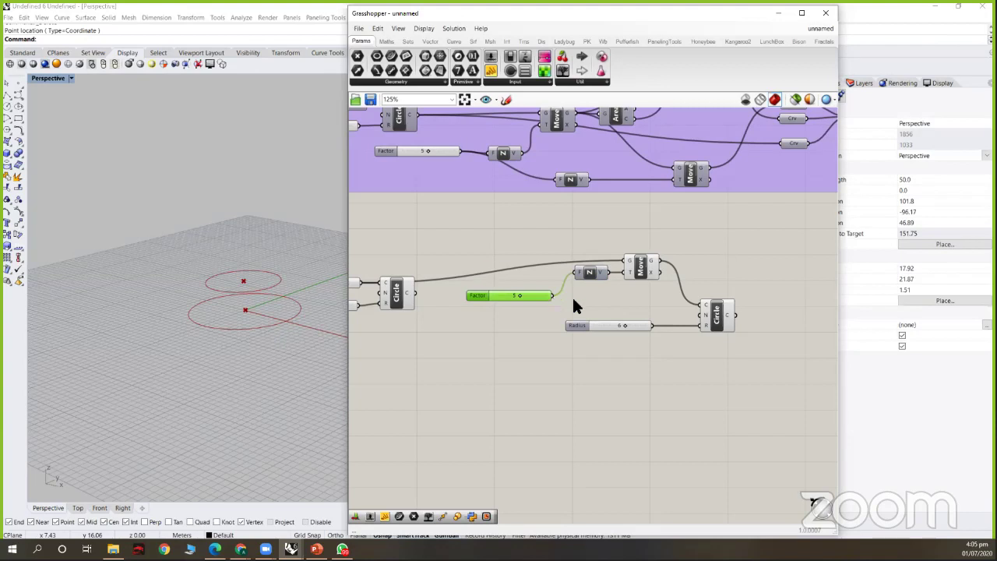
drag(551, 295, 561, 271)
right_drag(673, 303, 751, 311)
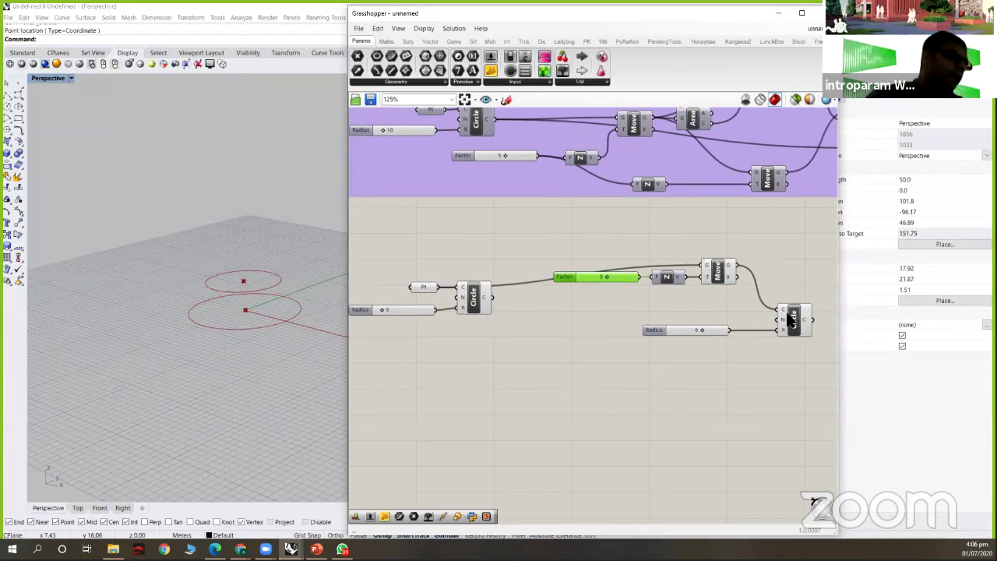
- Inspect the second Circle's Normal input and shift that Circle slightly lower together with its Radius slider
mouse_move(784, 324)
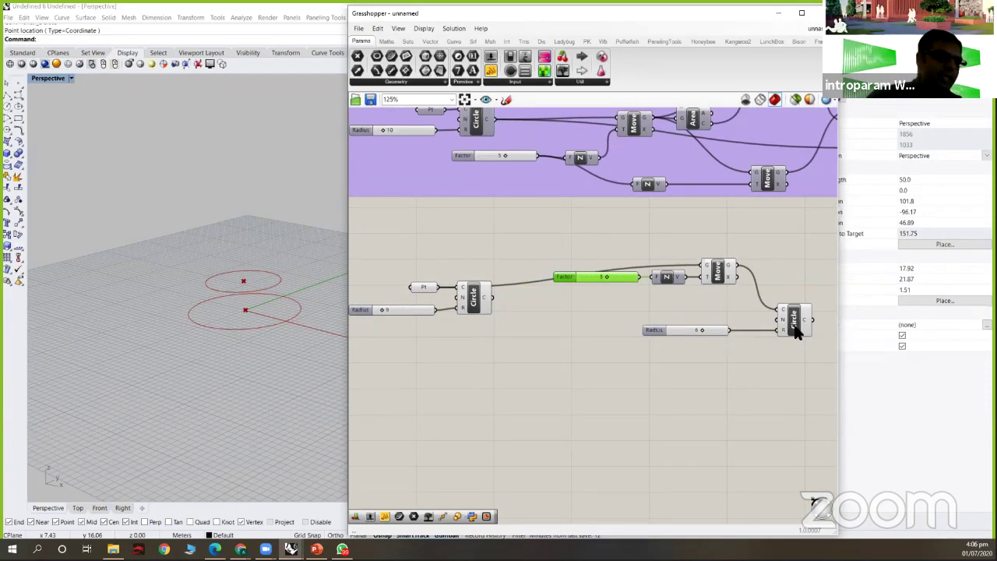
scroll(794, 324, up, 1)
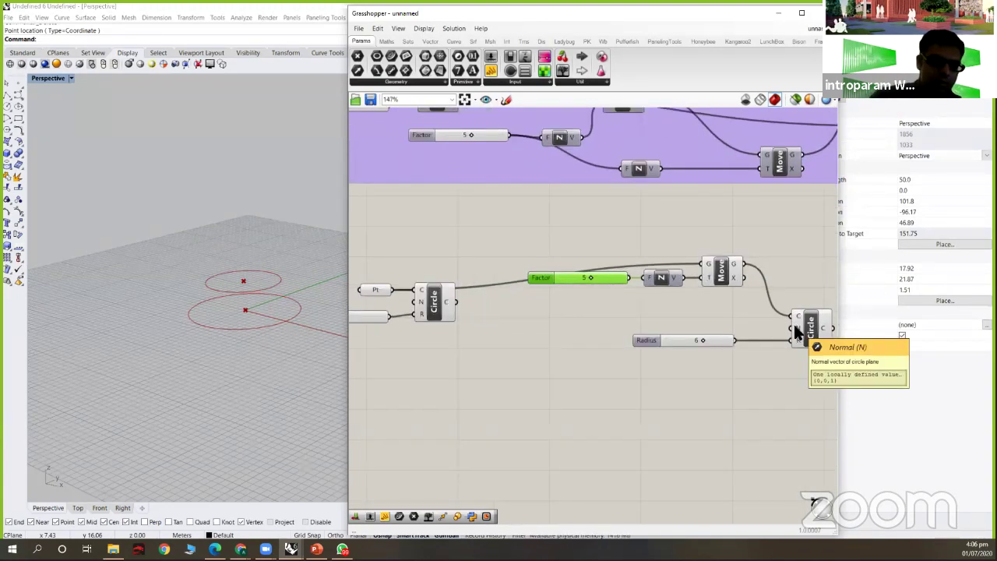
scroll(763, 347, down, 2)
drag(786, 364, 642, 314)
drag(769, 346, 767, 356)
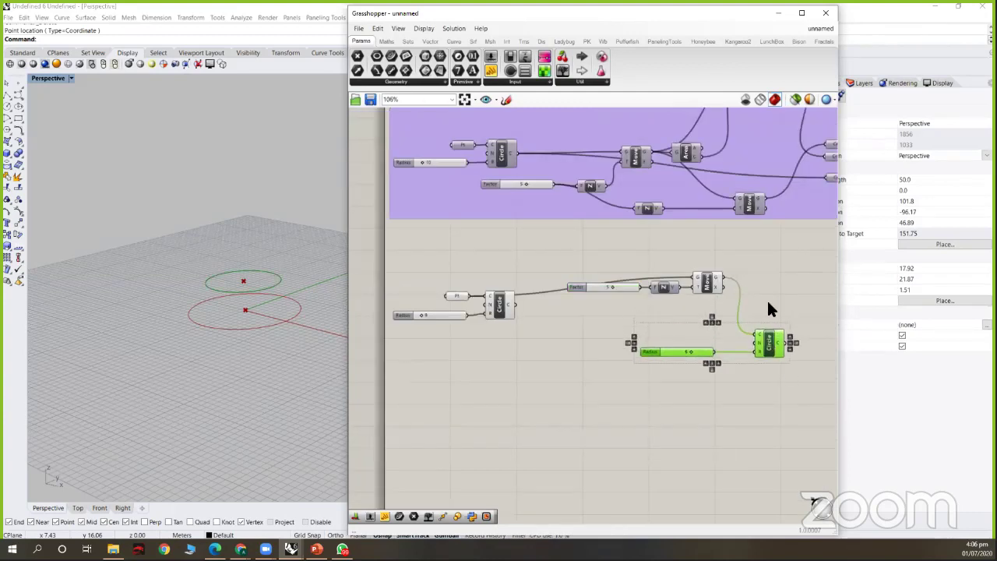
click(769, 305)
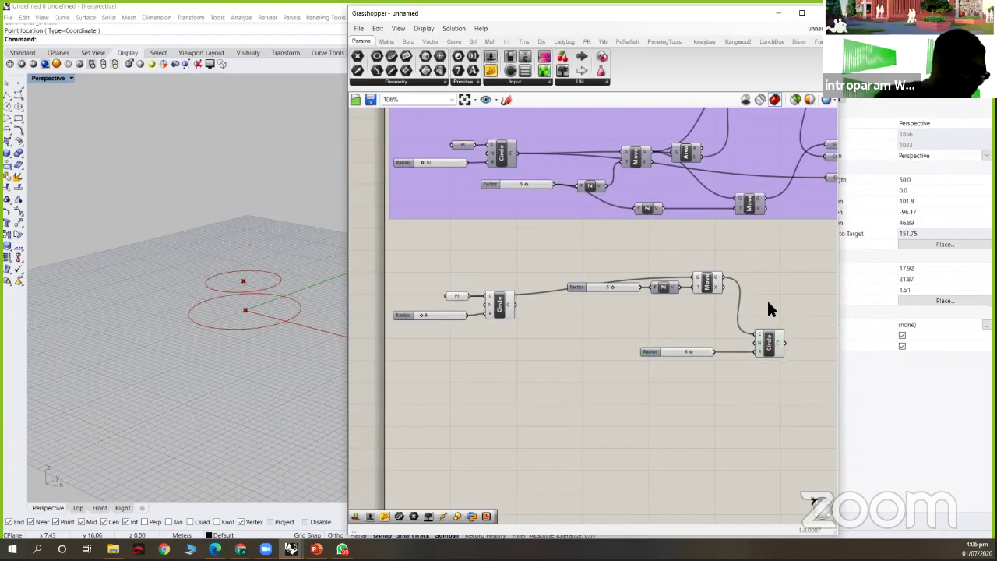
- Delete the entire rebuilt circle definition below the purple group
scroll(768, 305, down, 2)
scroll(663, 293, up, 2)
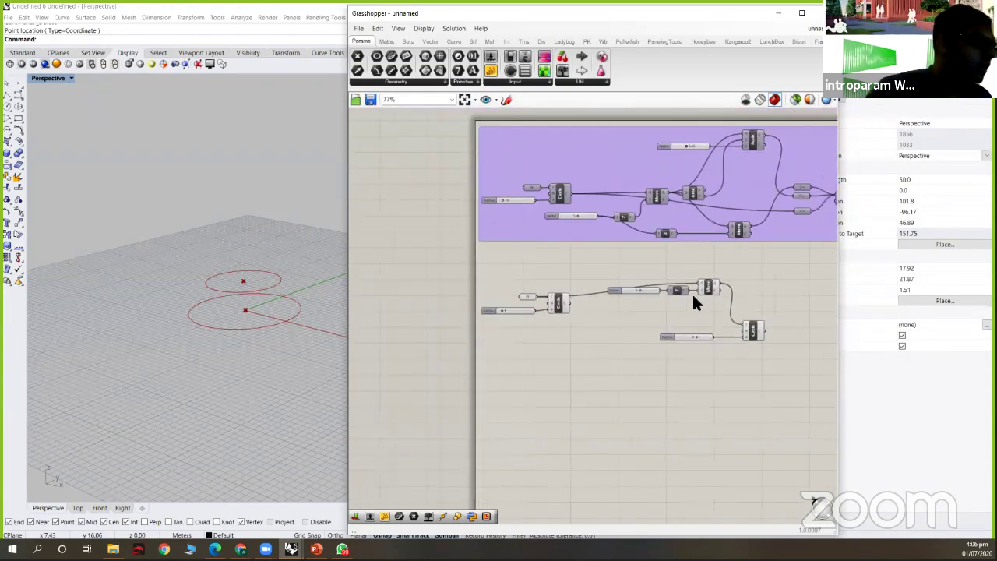
right_drag(477, 265, 377, 256)
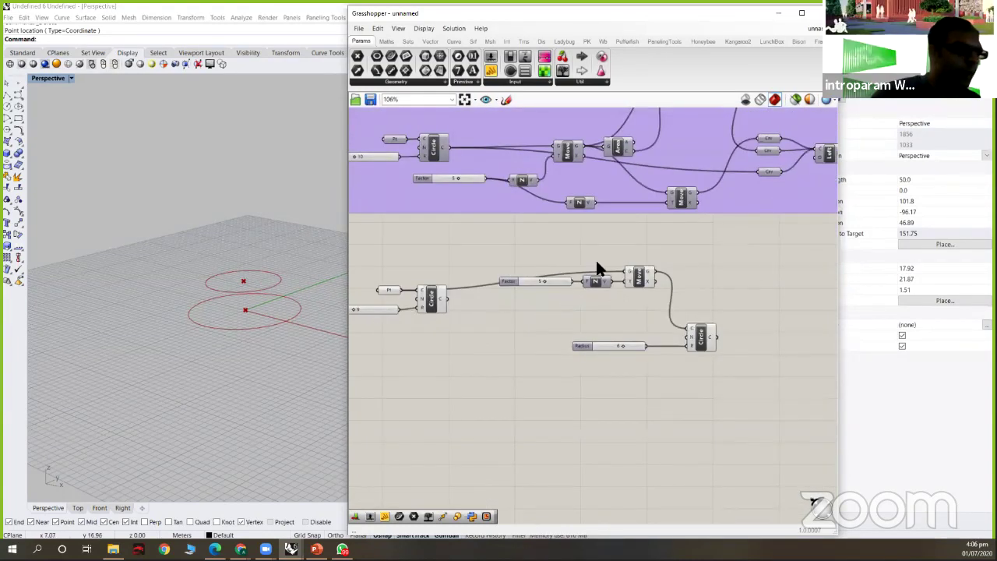
drag(777, 264, 354, 391)
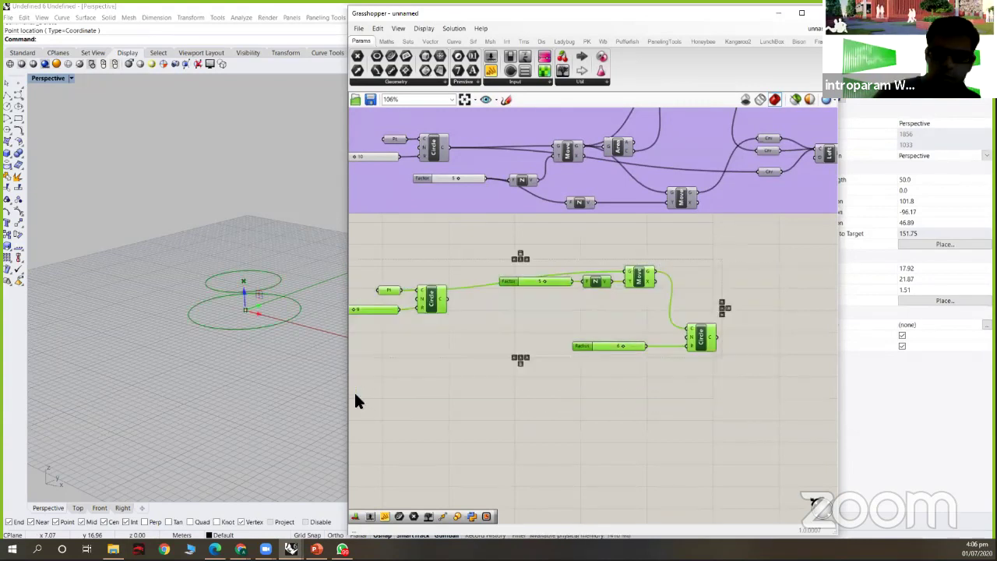
key(Delete)
- Turn on the preview of the Loft component in the purple group
scroll(551, 324, down, 3)
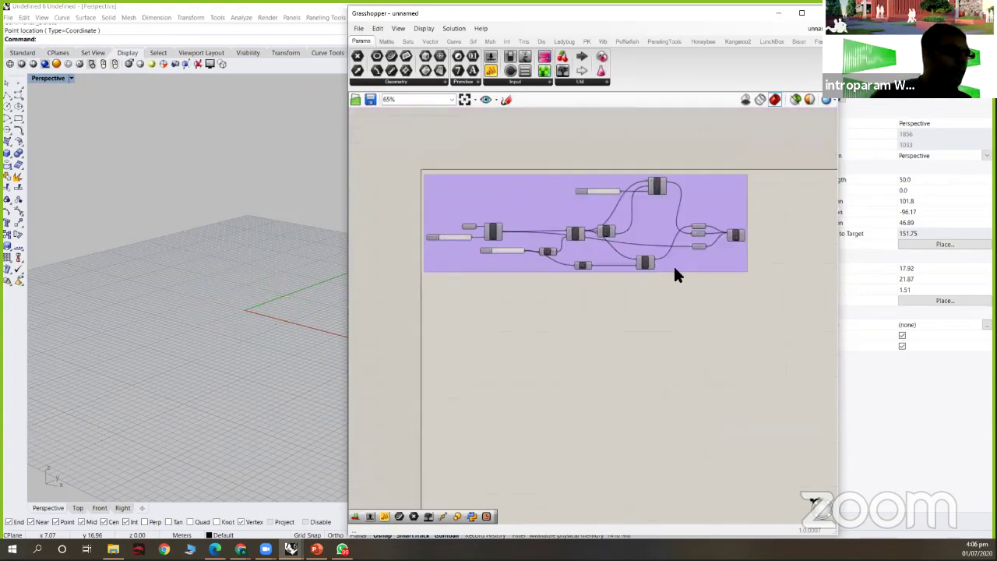
scroll(673, 265, up, 2)
click(755, 223)
middle_click(756, 223)
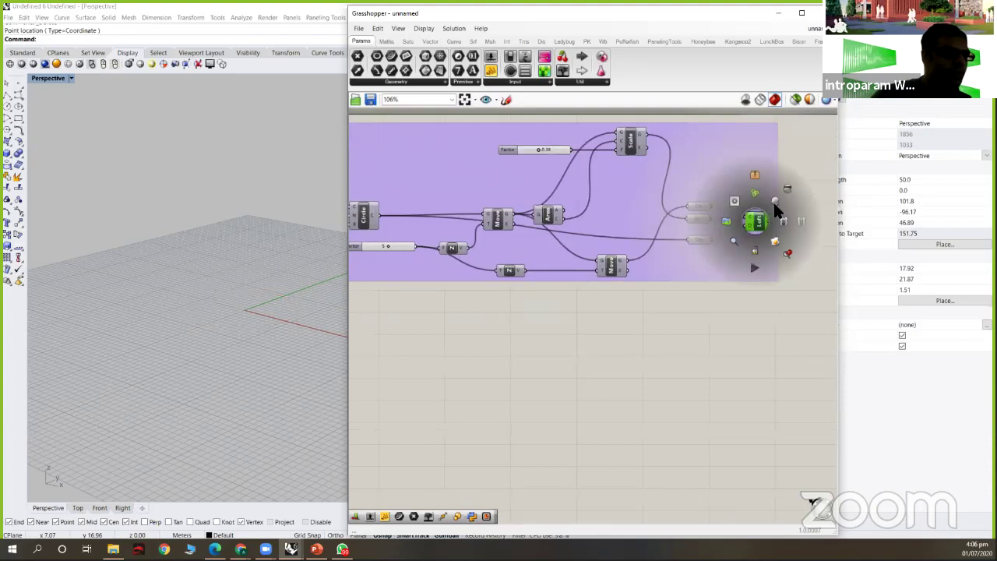
click(599, 321)
scroll(561, 320, down, 3)
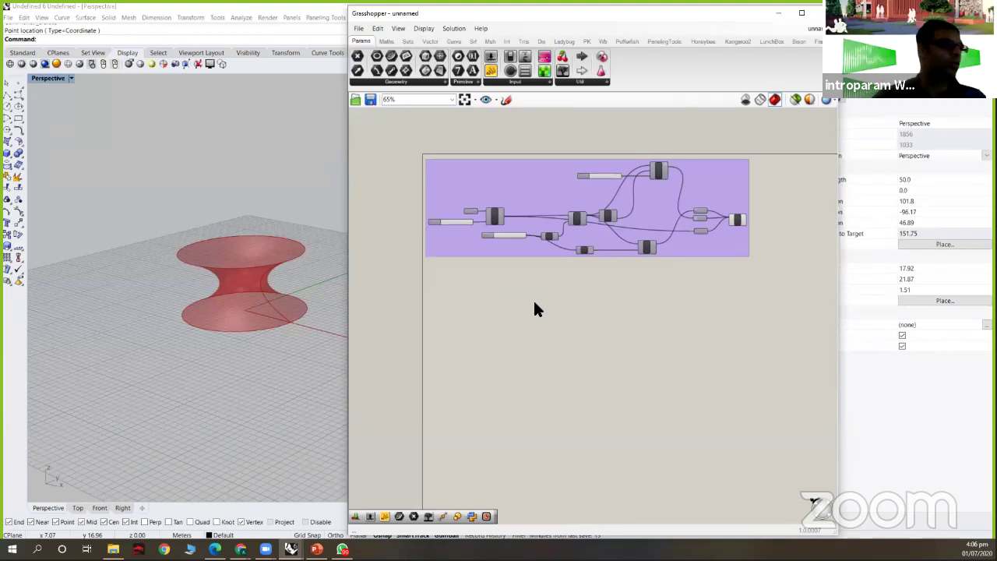
- Place a Square Grid component (SqGrid) on the empty canvas below the purple group
double_click(534, 309)
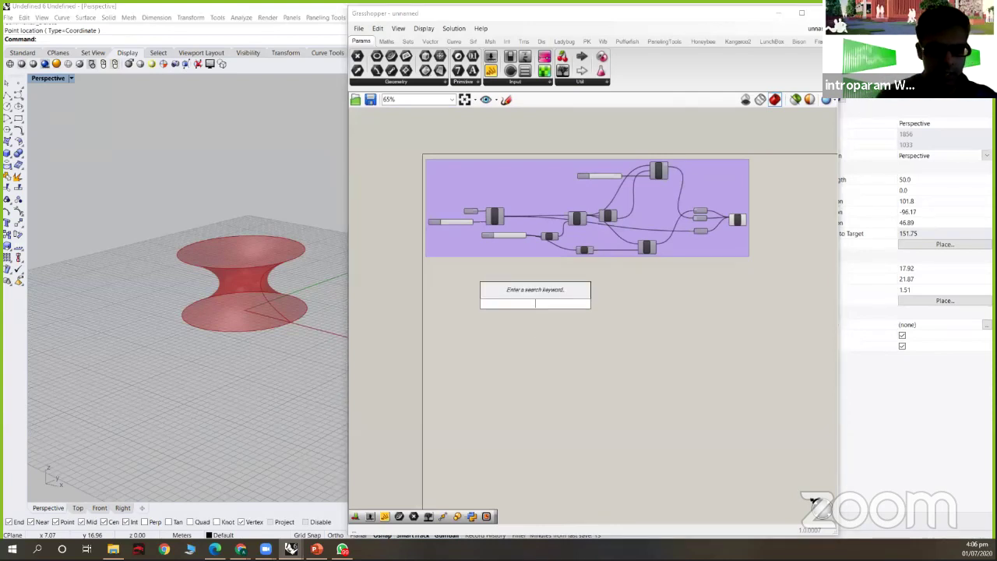
text(rect)
click(426, 44)
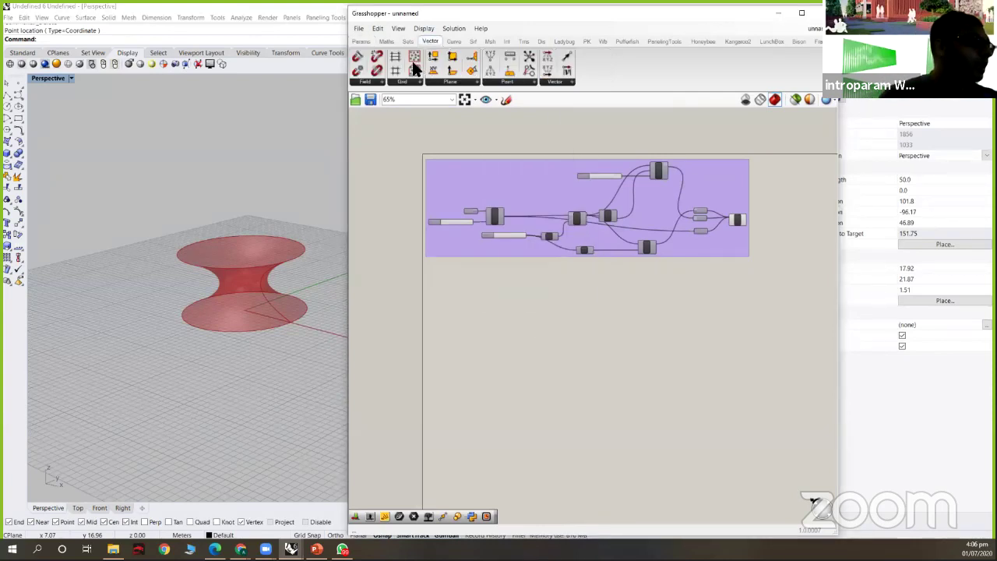
drag(398, 66, 486, 345)
scroll(581, 334, up, 5)
scroll(580, 333, up, 4)
right_drag(597, 338, 628, 335)
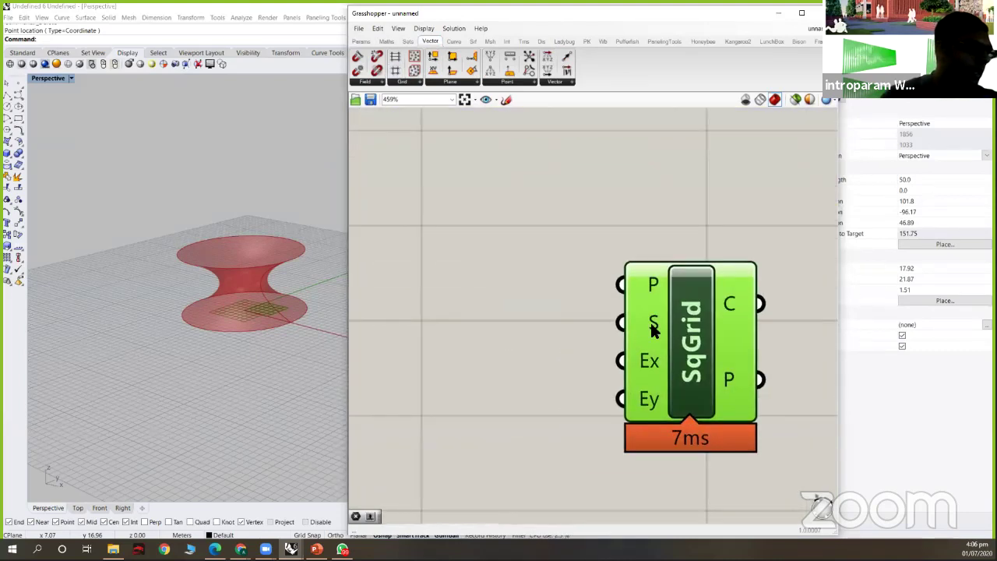
- Create a number slider of 50, connect it to the square grid's Size input, and align it beside the component
double_click(455, 335)
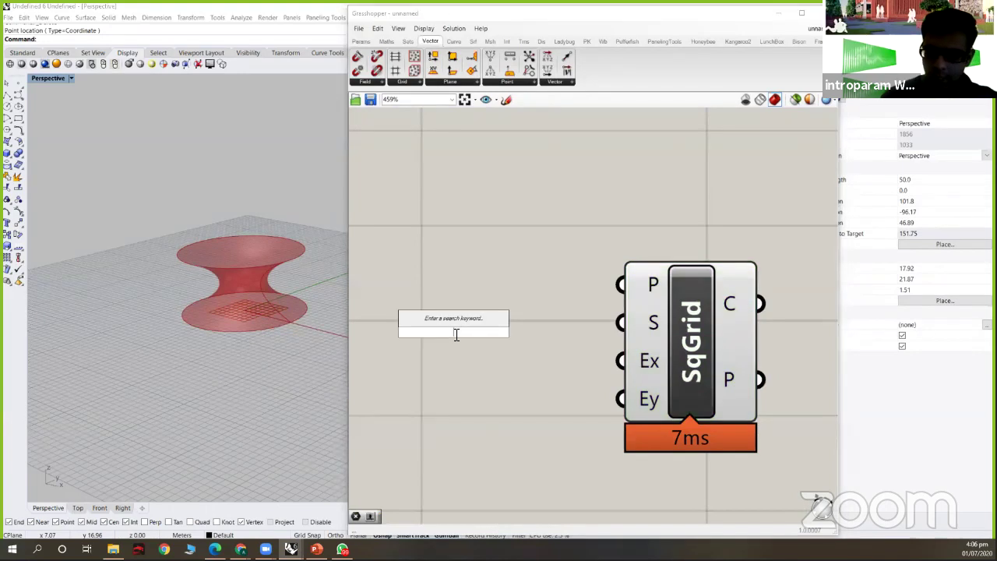
text(50)
key(Return)
drag(608, 332, 628, 322)
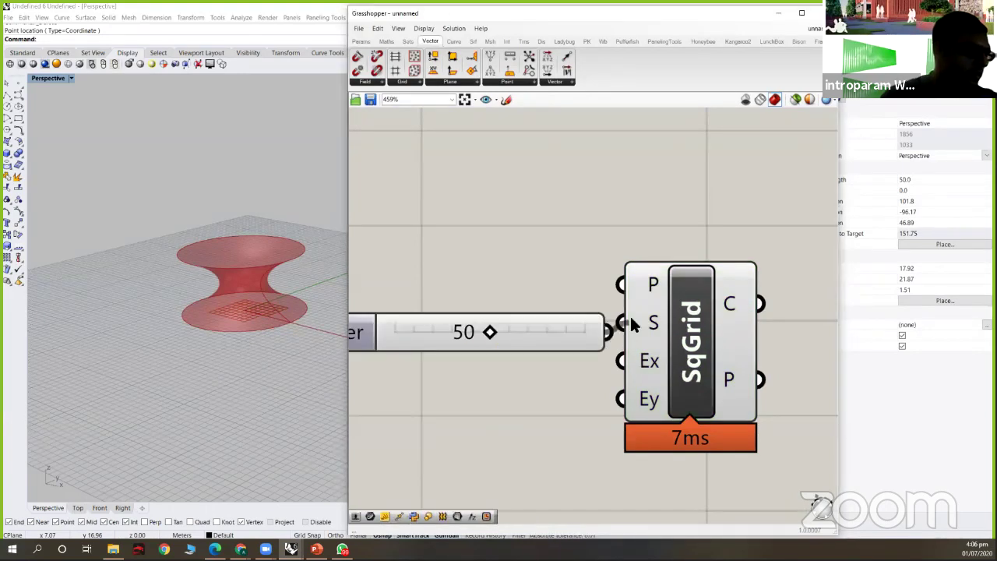
scroll(683, 334, down, 3)
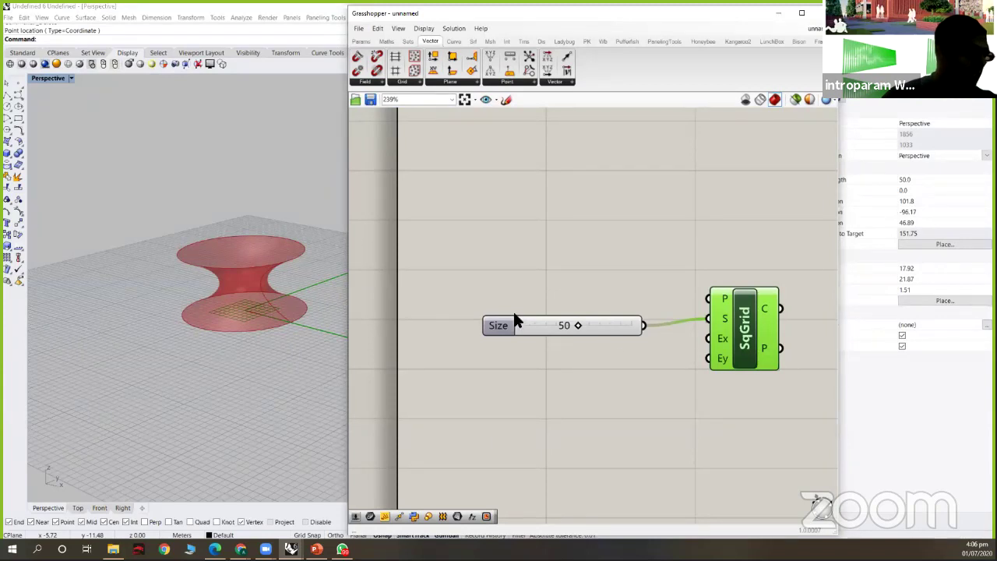
drag(519, 324, 509, 316)
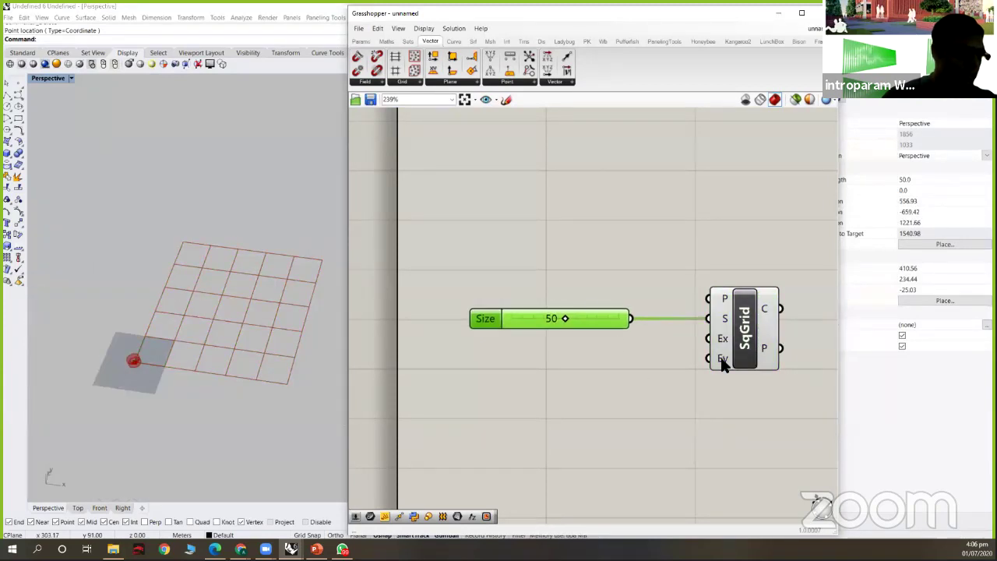
- Add an Area component fed by the square grid's cells output and check the cell centroids against the loft
click(672, 352)
right_drag(587, 364, 416, 377)
double_click(717, 324)
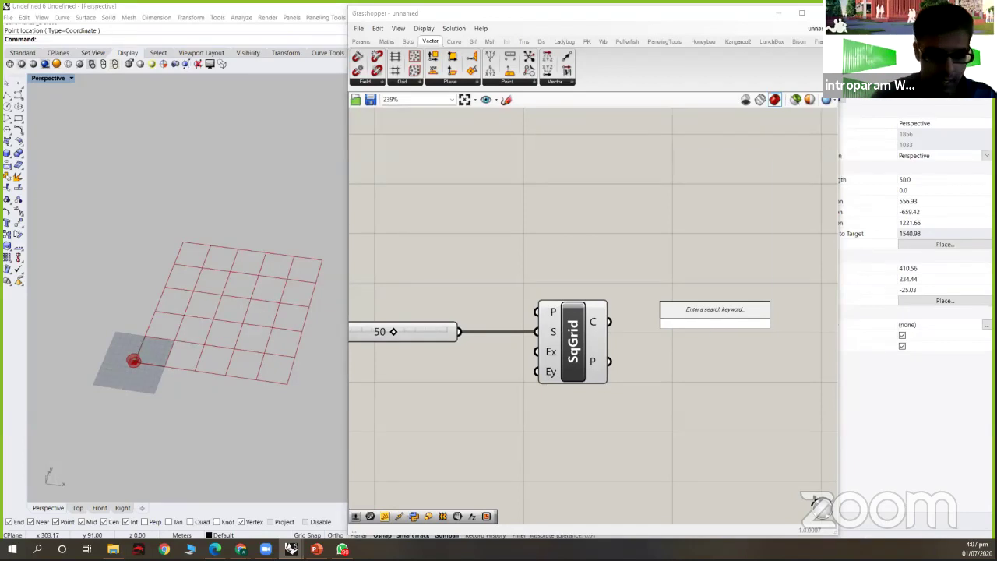
text(area)
click(691, 309)
drag(608, 322, 642, 326)
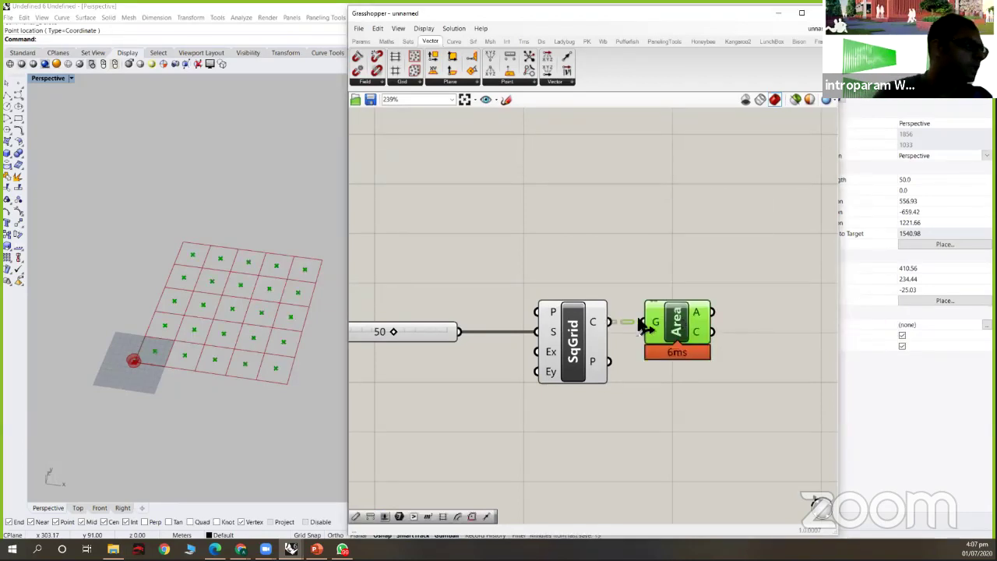
scroll(659, 322, down, 3)
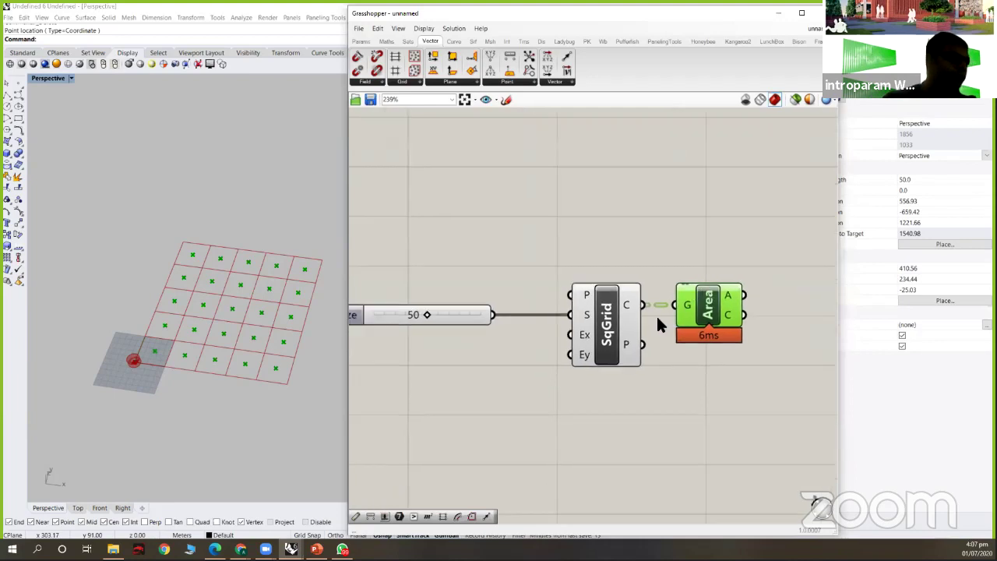
scroll(102, 351, up, 2)
scroll(100, 354, up, 2)
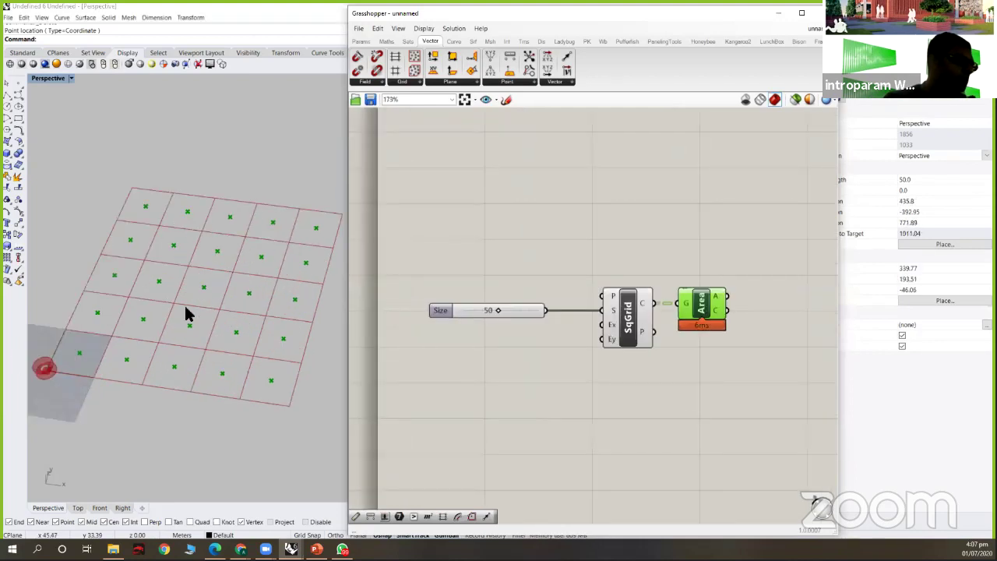
scroll(224, 278, up, 2)
scroll(241, 279, up, 2)
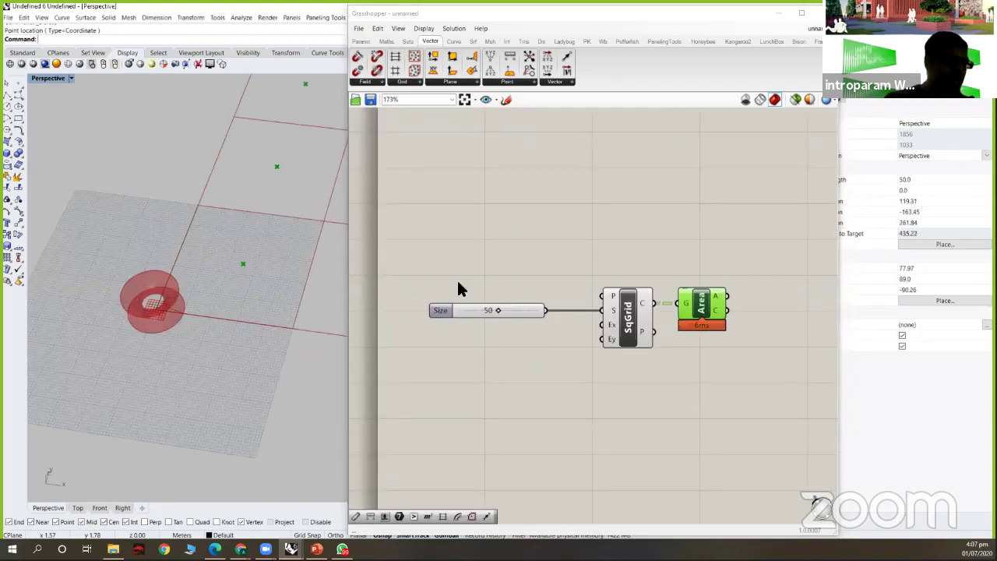
- Add a Move component and place it to the right of the Area component
right_drag(765, 305, 725, 309)
scroll(725, 309, down, 2)
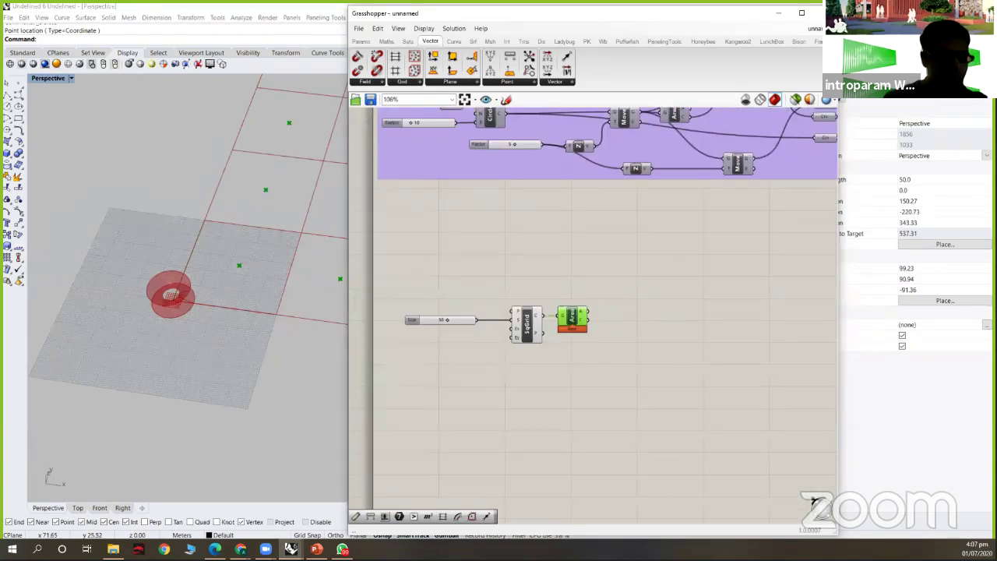
right_drag(638, 345, 639, 341)
double_click(639, 341)
text(move)
click(625, 332)
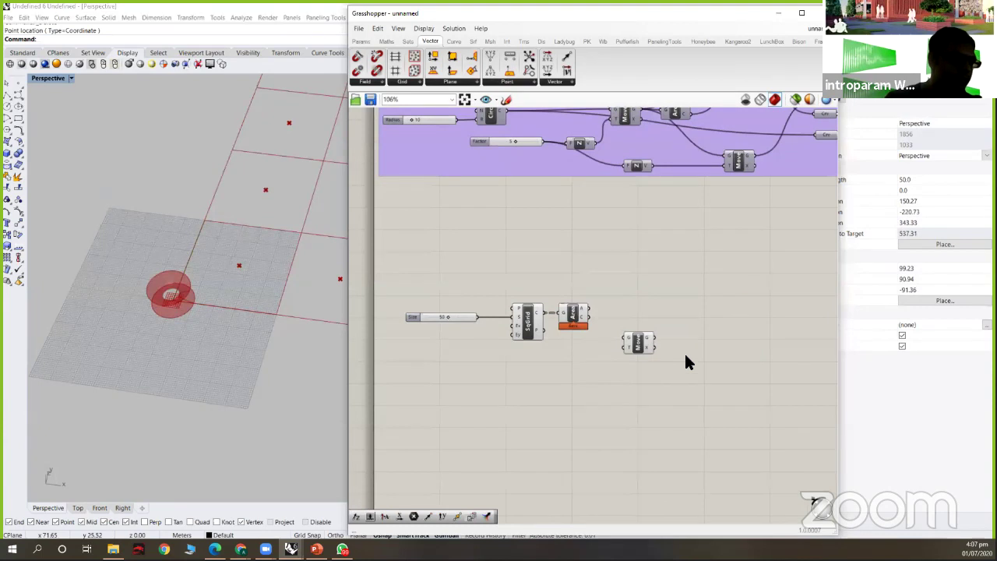
drag(629, 346, 666, 355)
scroll(682, 359, up, 4)
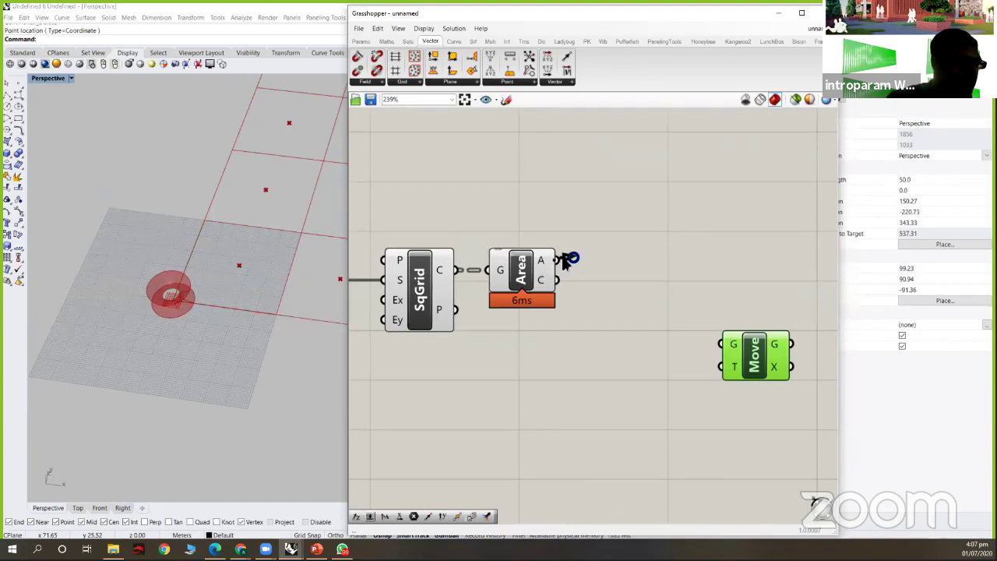
- Raise the Area component slightly, connect the Loft output to the new Move's geometry input, and inspect its Motion input
drag(537, 251, 545, 222)
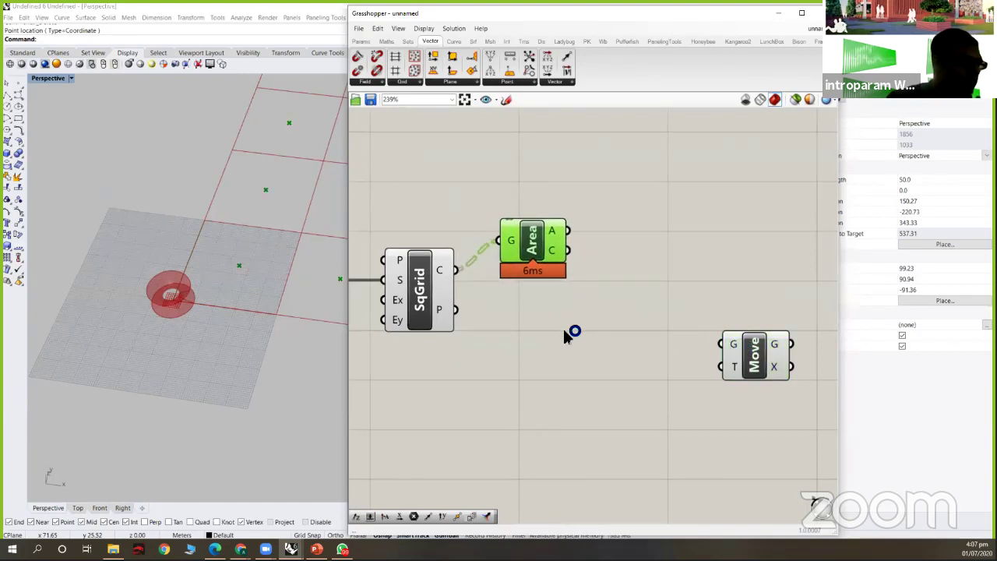
scroll(546, 312, down, 5)
drag(746, 189, 672, 360)
scroll(583, 359, up, 3)
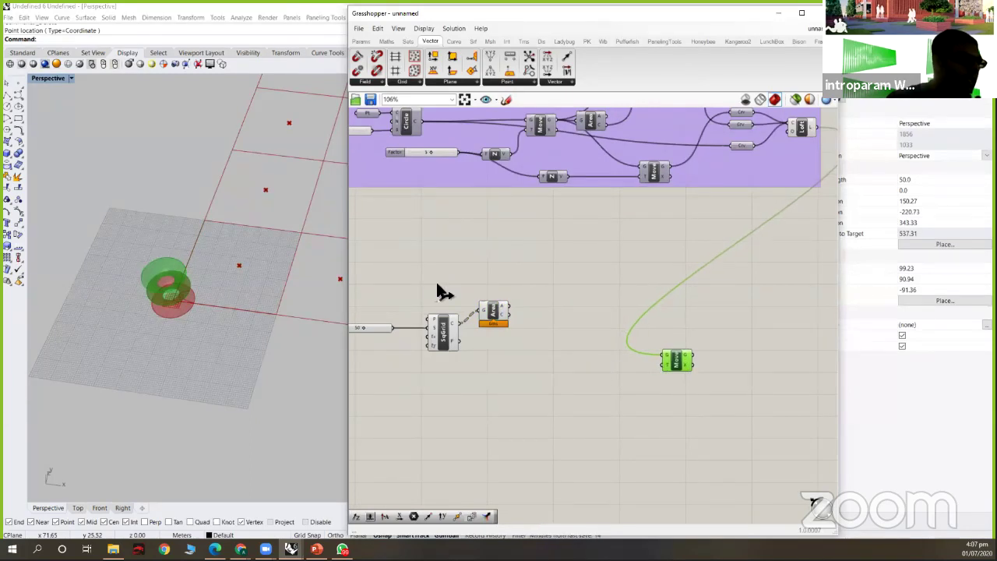
scroll(563, 309, up, 2)
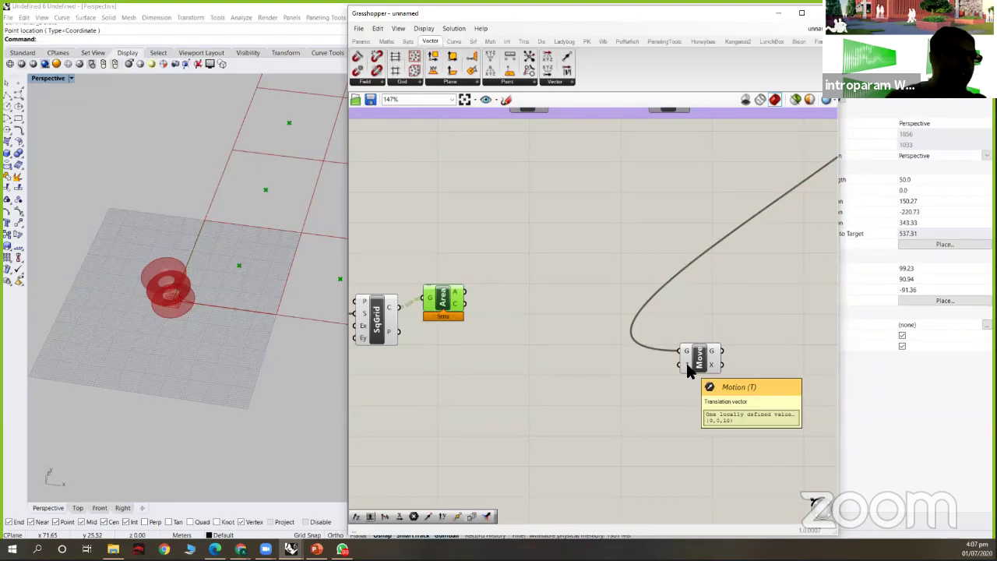
scroll(558, 330, down, 1)
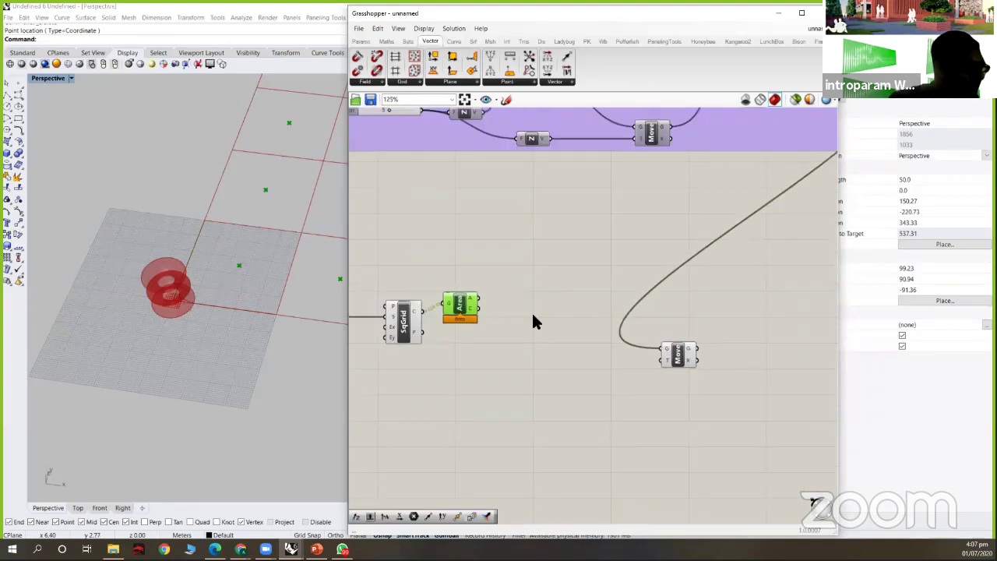
- Add a Line component between Area and Move, and wire the Area centroids and the group's base Circle into its two inputs
double_click(537, 363)
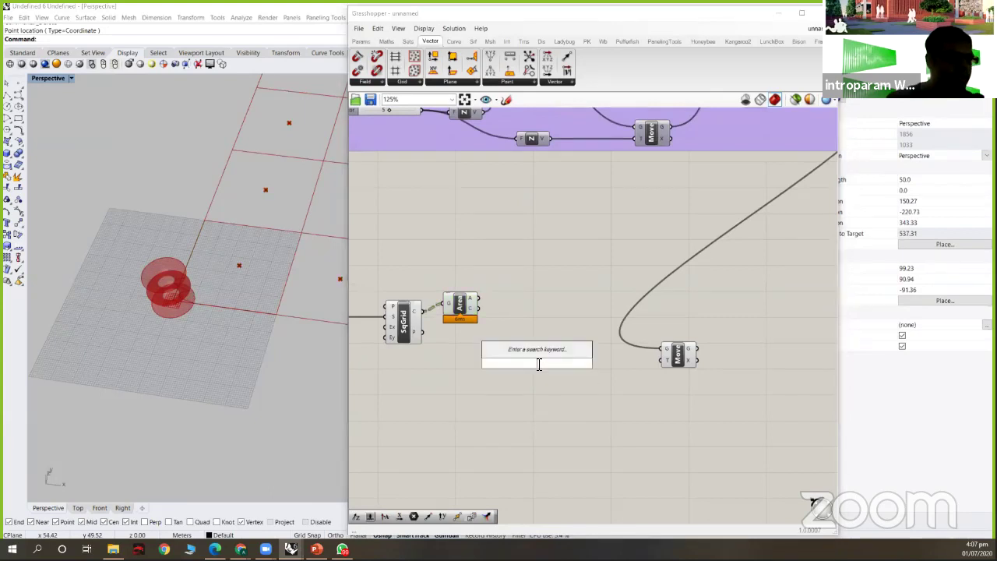
text(line)
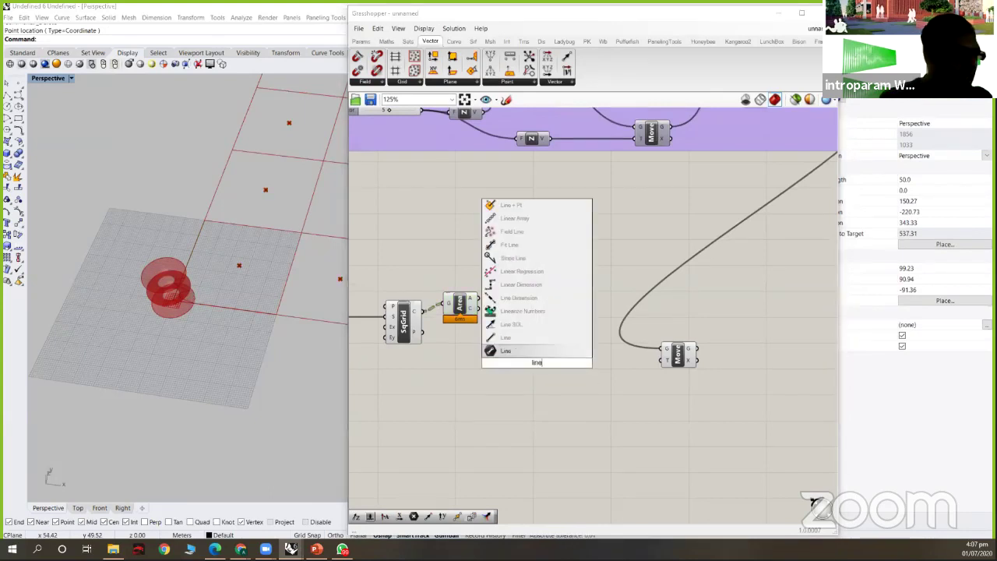
click(506, 350)
drag(543, 362, 572, 336)
scroll(477, 225, down, 2)
drag(471, 150, 609, 338)
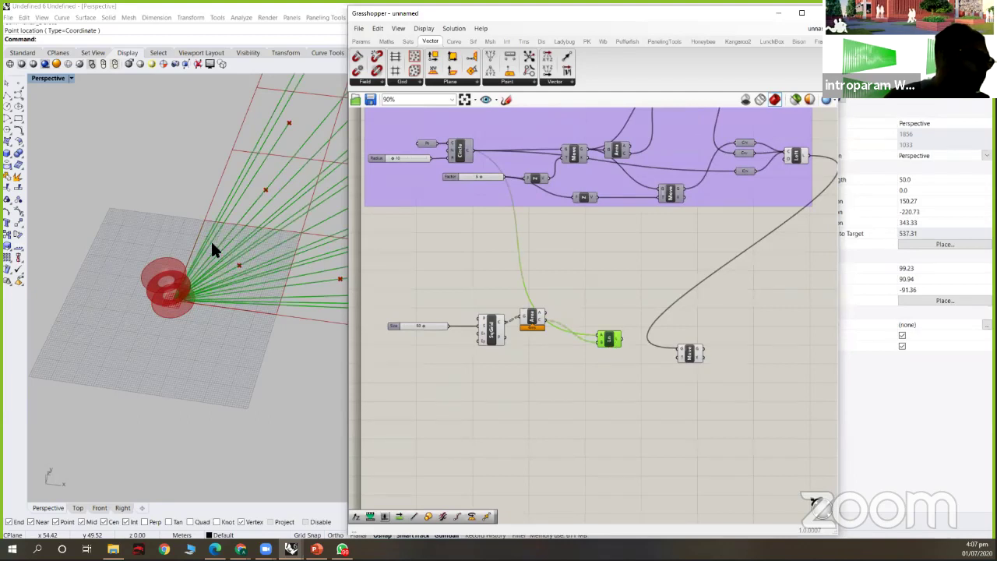
- Connect the Line output to the new Move's motion input, and shift the Line and Area components slightly lower
scroll(214, 241, down, 12)
scroll(674, 341, up, 1)
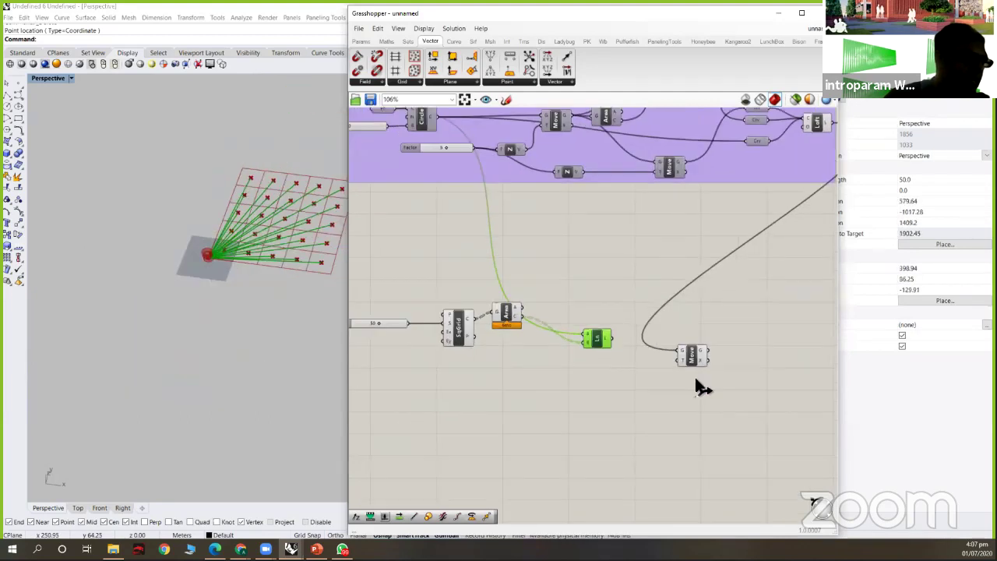
scroll(651, 341, up, 2)
mouse_move(257, 235)
right_down()
mouse_move(283, 283)
mouse_move(242, 227)
right_up()
scroll(249, 226, up, 4)
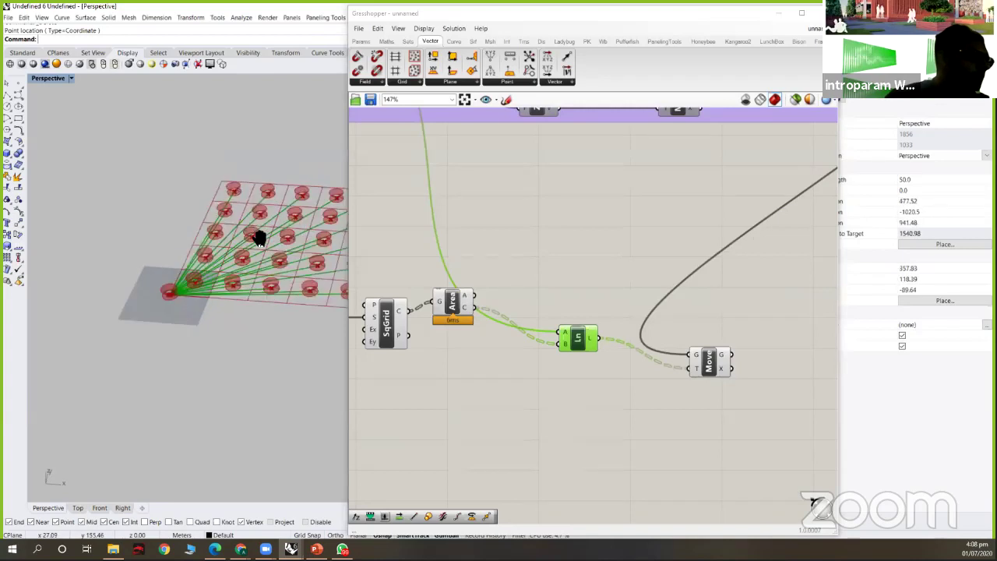
drag(594, 347, 612, 378)
drag(461, 306, 462, 318)
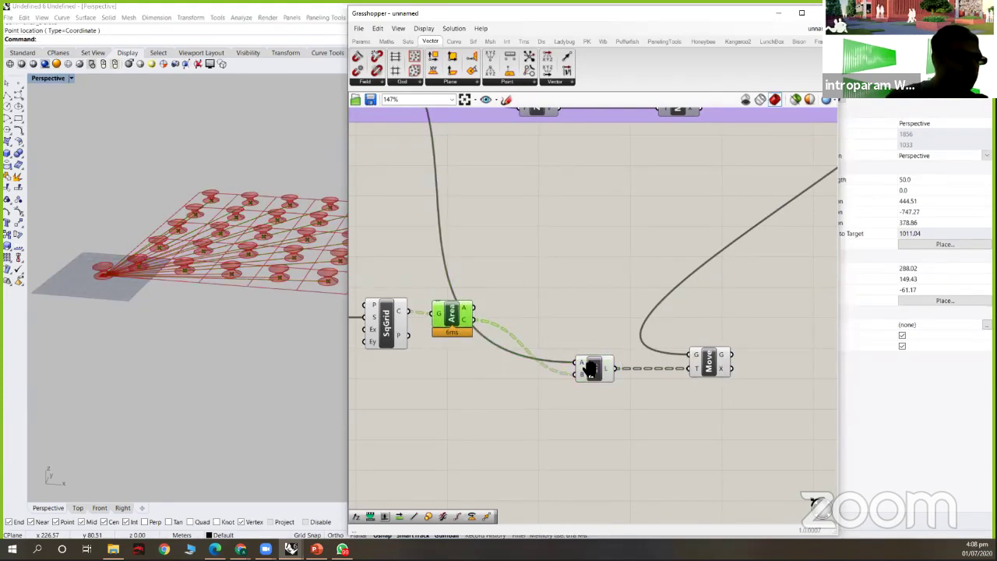
- Turn off the preview of every component except the final Move, so only the distributed lofts are displayed
scroll(632, 401, down, 2)
scroll(627, 397, down, 2)
drag(639, 427, 419, 141)
middle_click(594, 227)
click(628, 199)
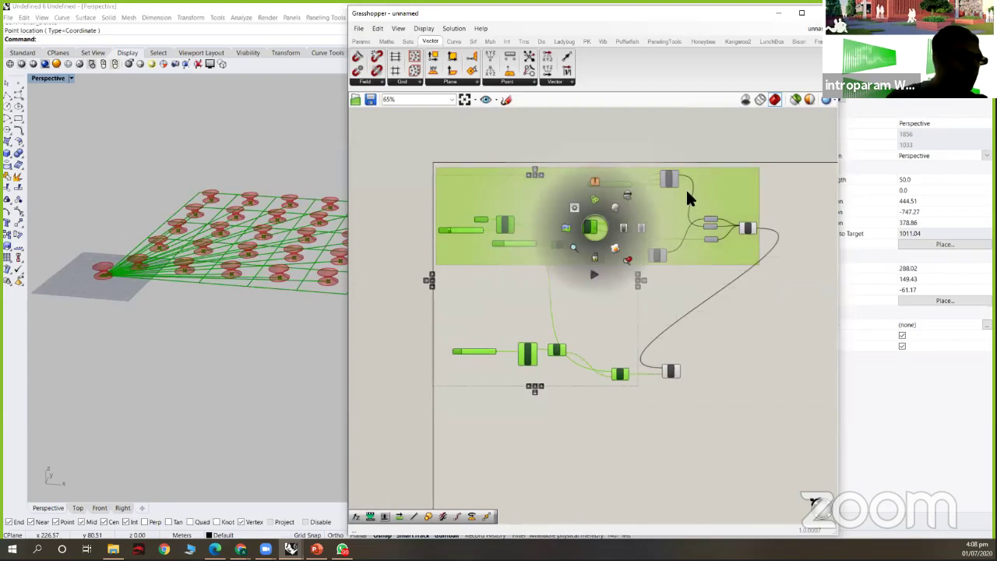
middle_click(774, 207)
click(615, 292)
right_drag(193, 211, 220, 242)
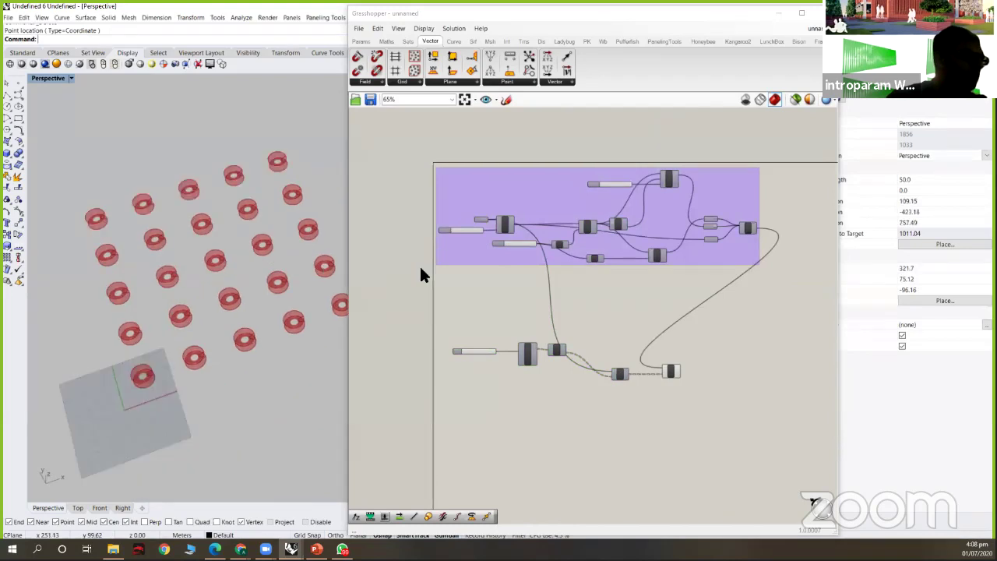
- Set the base circle's Radius slider to 20 and the unit Z Factor slider to 7
scroll(491, 235, up, 2)
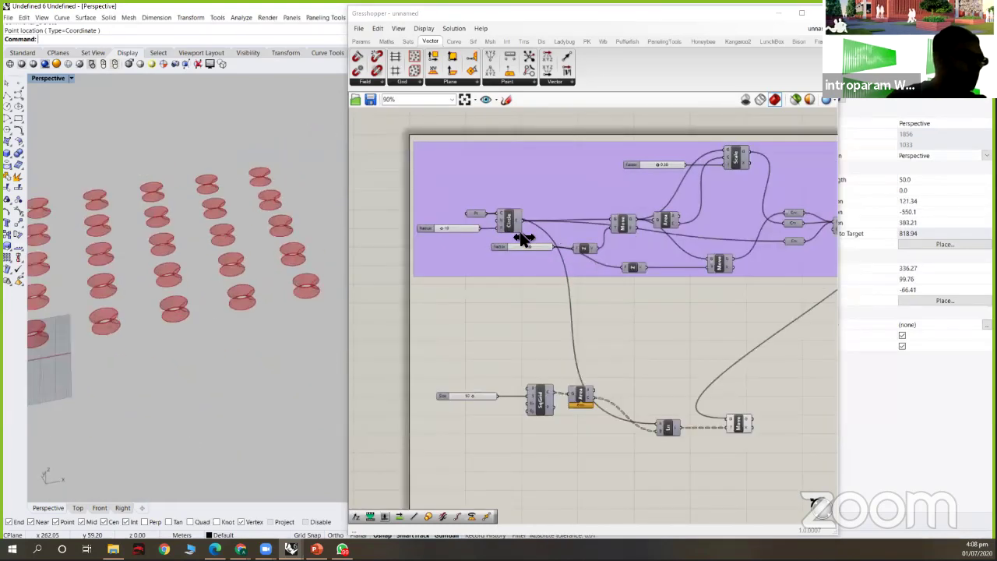
scroll(524, 238, up, 3)
drag(527, 230, 527, 233)
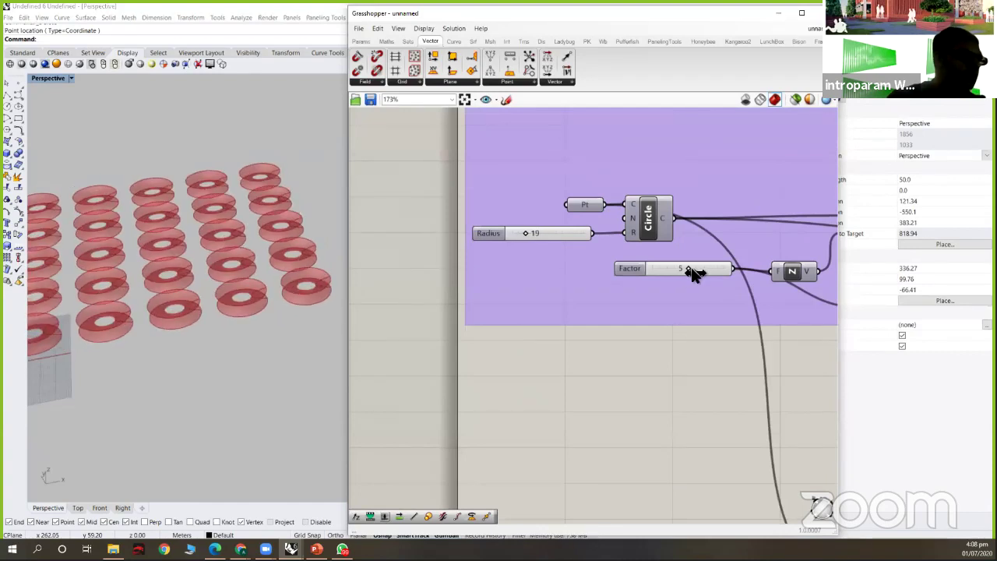
mouse_move(689, 270)
mouse_down()
mouse_move(681, 270)
mouse_move(696, 271)
mouse_up()
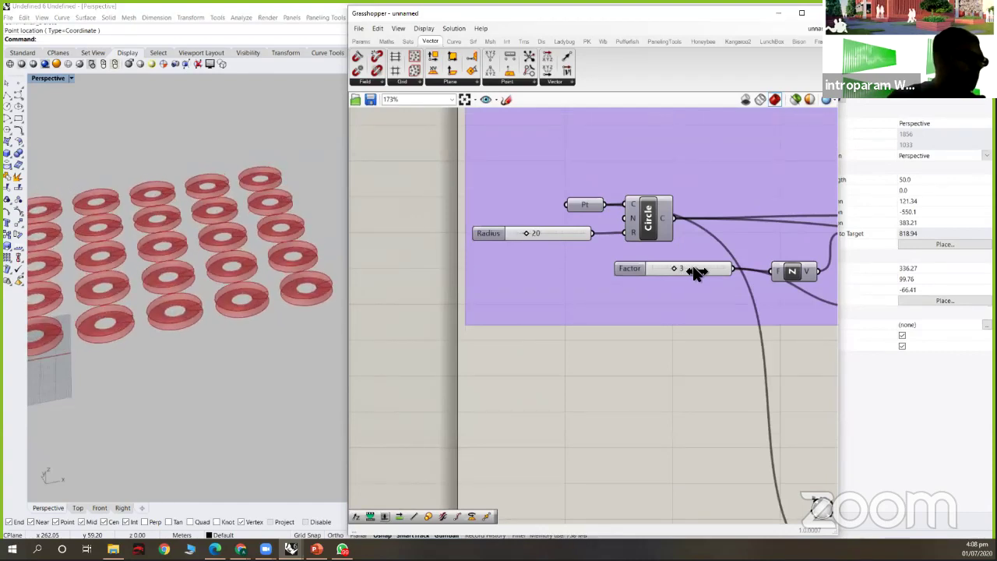
scroll(230, 244, down, 5)
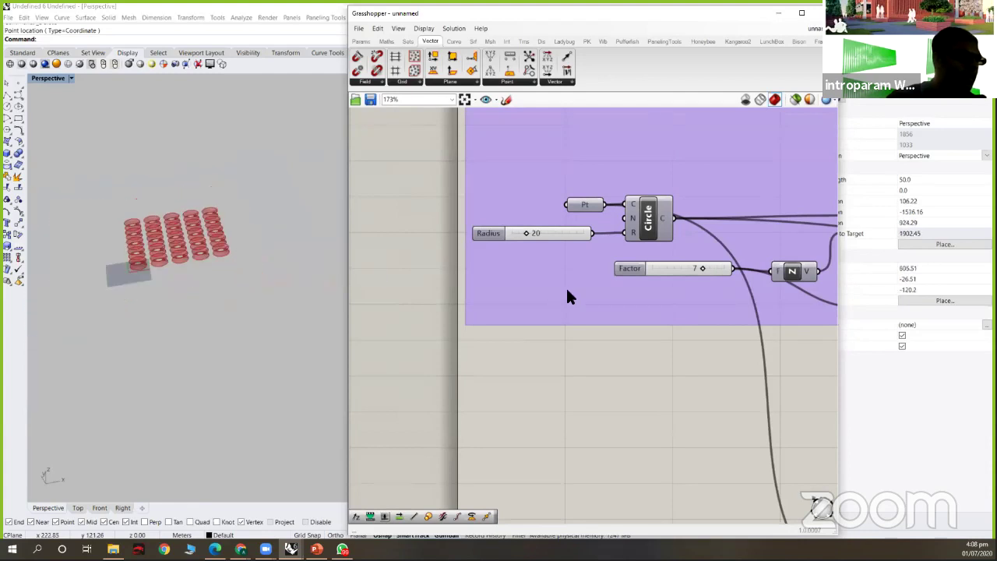
- Add a number slider with the value 15 and connect it to the square grid's Extent X input
scroll(565, 327, down, 4)
scroll(574, 334, up, 5)
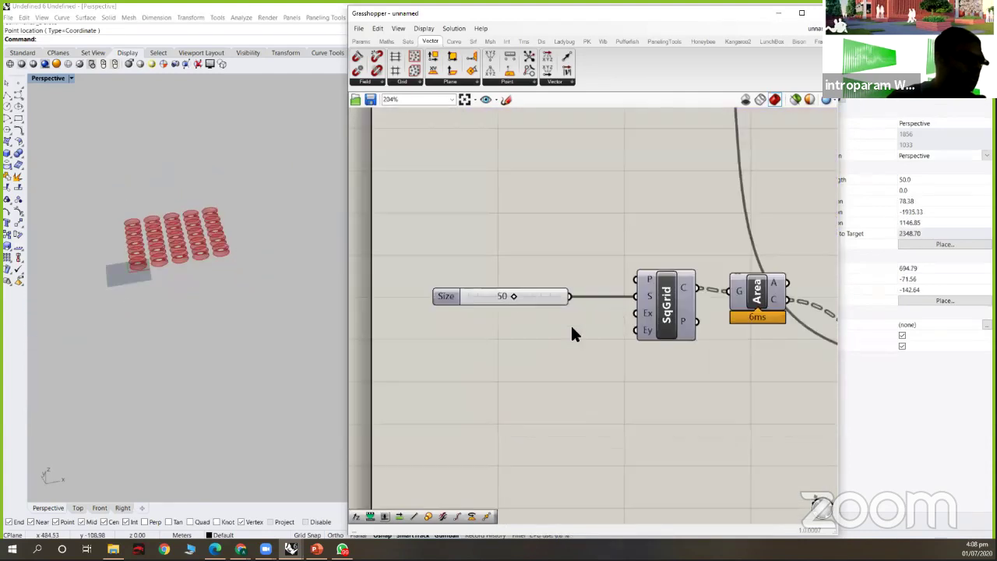
double_click(575, 331)
text(15)
key(Return)
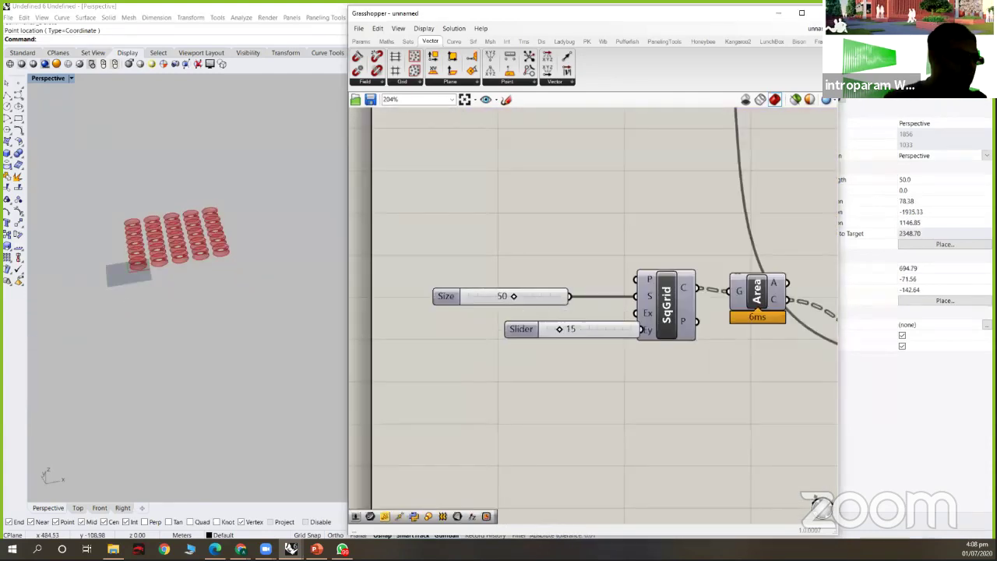
drag(515, 333, 459, 329)
drag(587, 324, 639, 313)
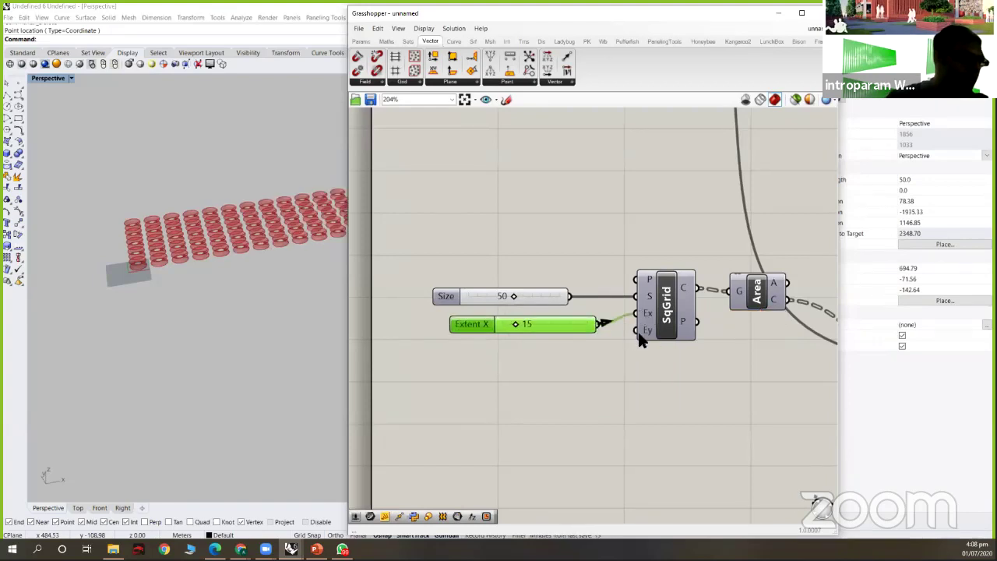
- Feed the same extent slider into the square grid's Extent Y input and line it up beneath the Size slider
drag(598, 324, 636, 331)
drag(471, 324, 423, 317)
right_drag(227, 306, 160, 269)
right_drag(219, 256, 216, 238)
scroll(217, 238, up, 4)
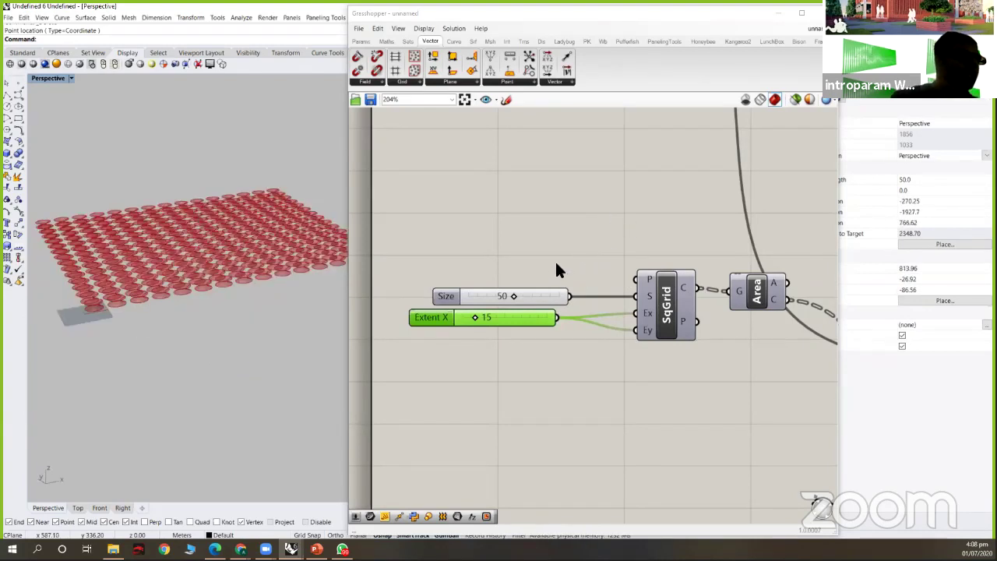
- Align the Size slider's start with the Extent X slider beside the square grid component
scroll(616, 280, down, 5)
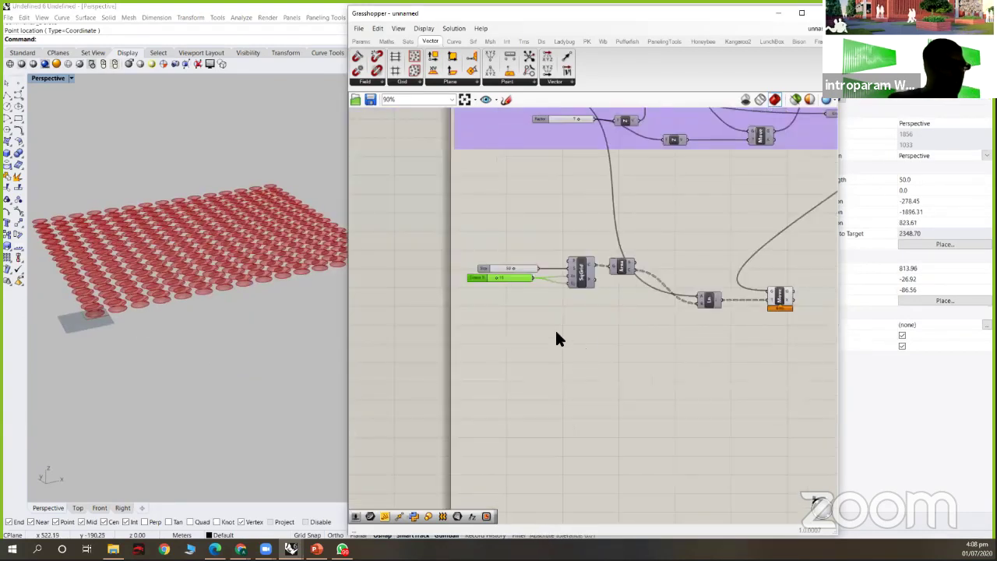
scroll(507, 261, up, 3)
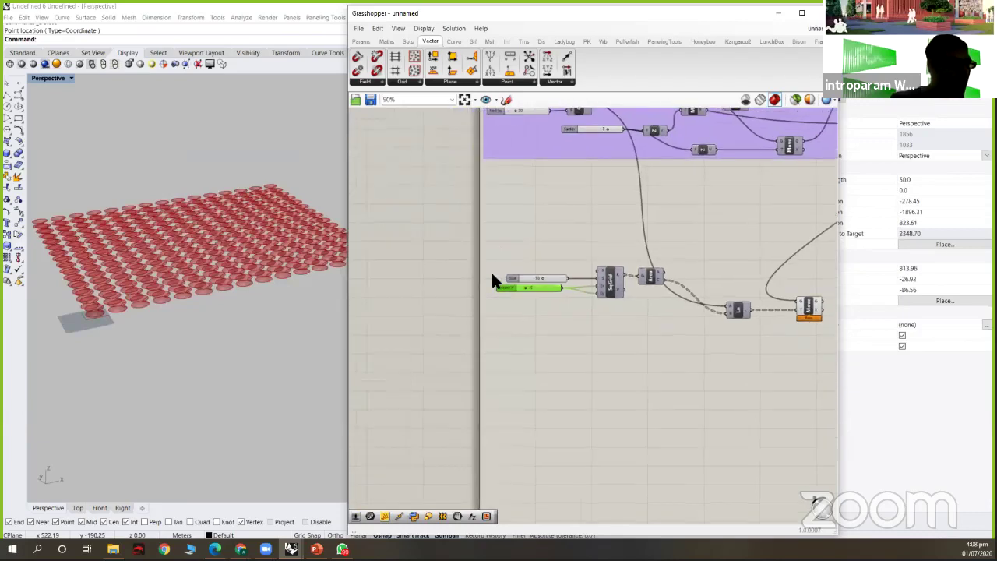
click(502, 273)
scroll(502, 272, up, 1)
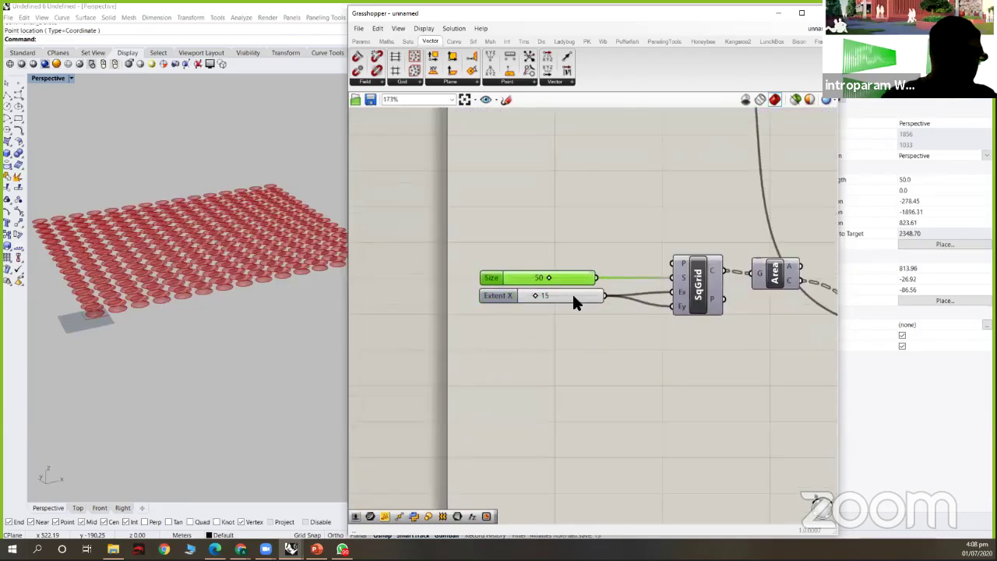
scroll(586, 281, down, 4)
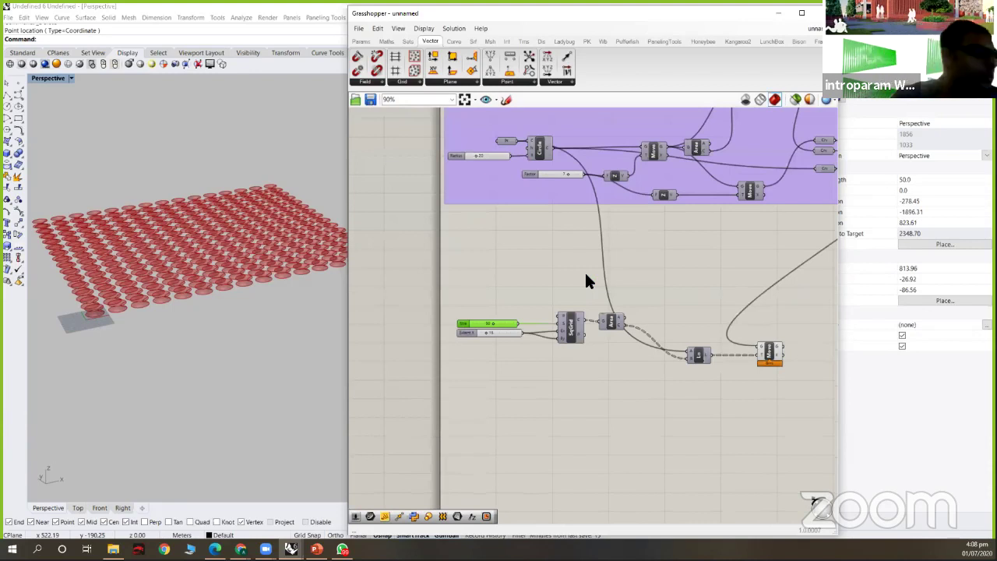
right_drag(700, 238, 653, 243)
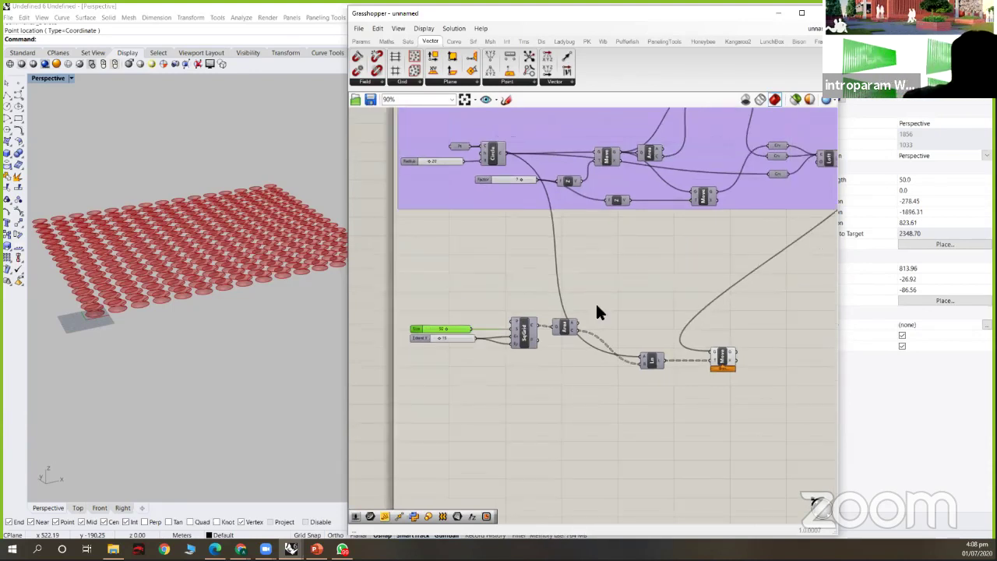
- Raise the Line and final Move components into one row with the Area component
scroll(606, 304, down, 2)
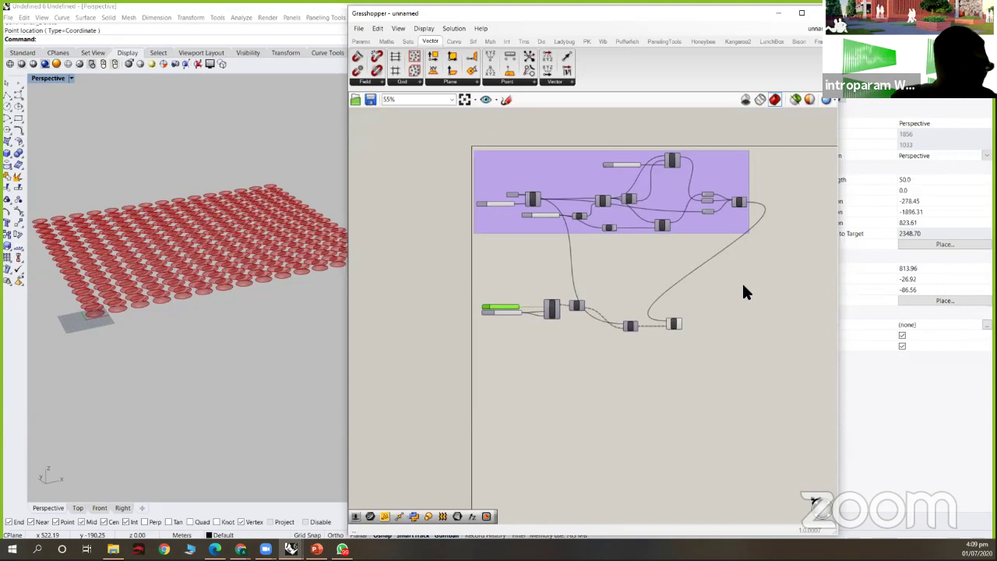
scroll(638, 326, up, 3)
scroll(653, 302, up, 1)
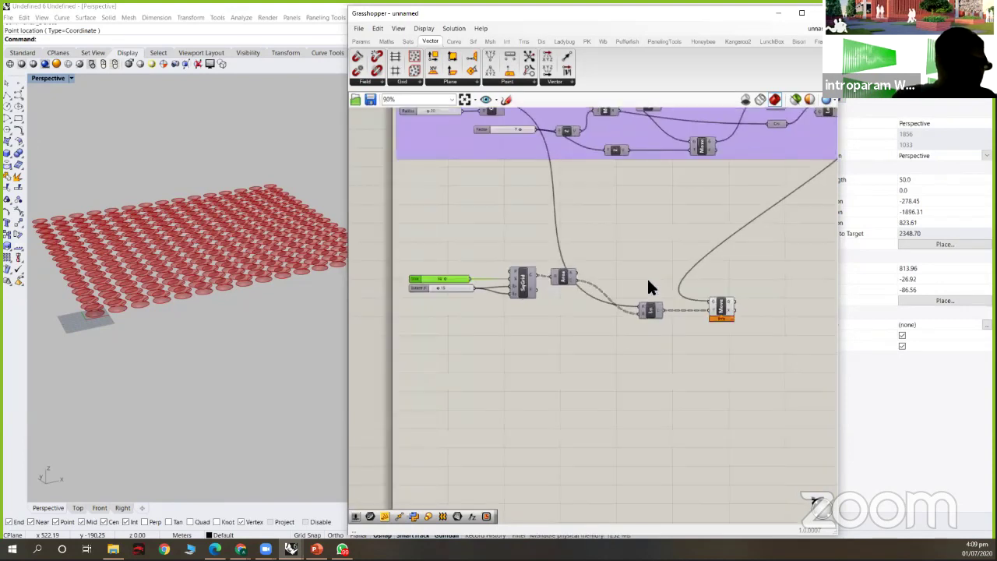
click(647, 276)
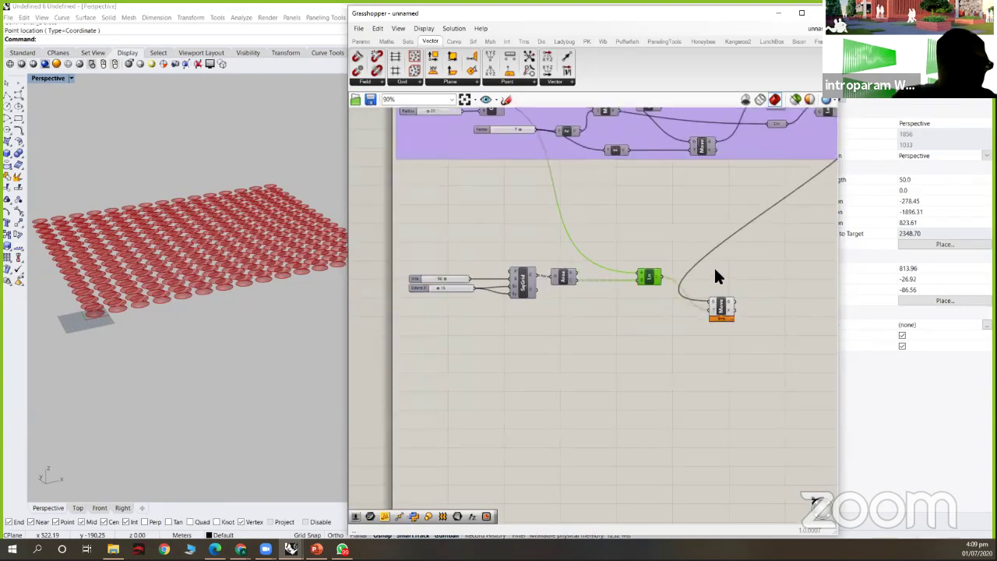
drag(719, 304, 714, 268)
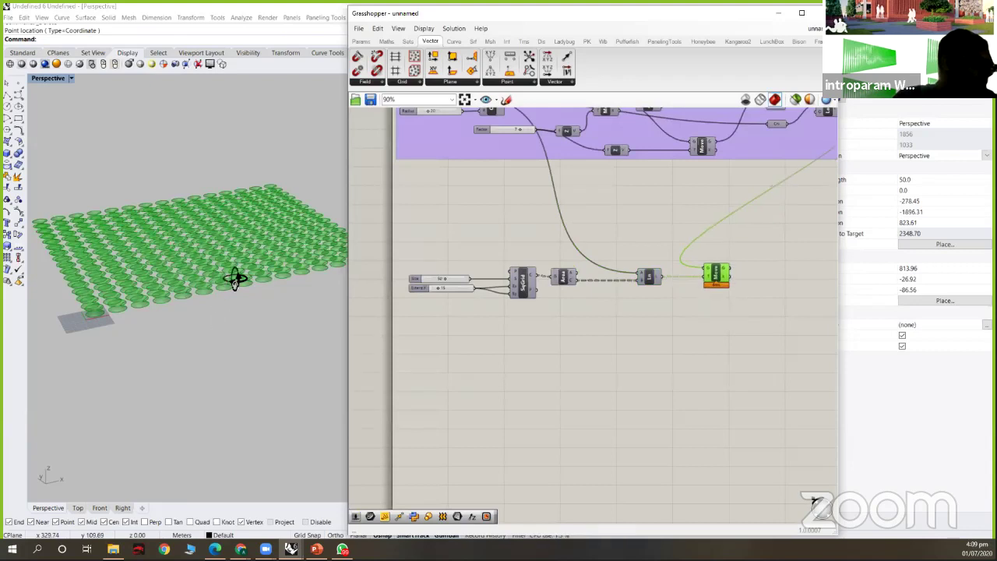
- Examine the array of lofted rings from several angles and review the complete component definition
right_drag(231, 337, 254, 345)
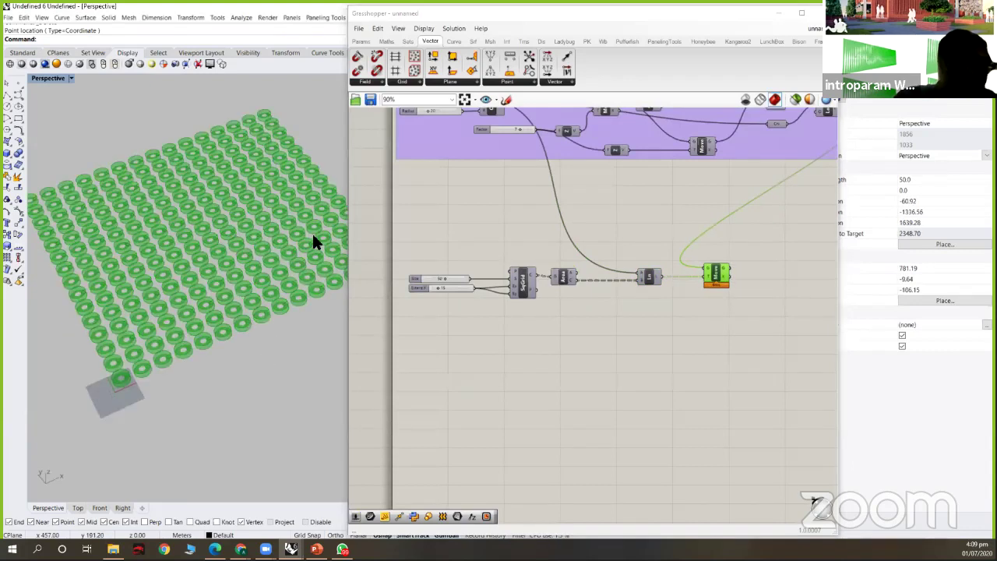
right_drag(314, 238, 342, 250)
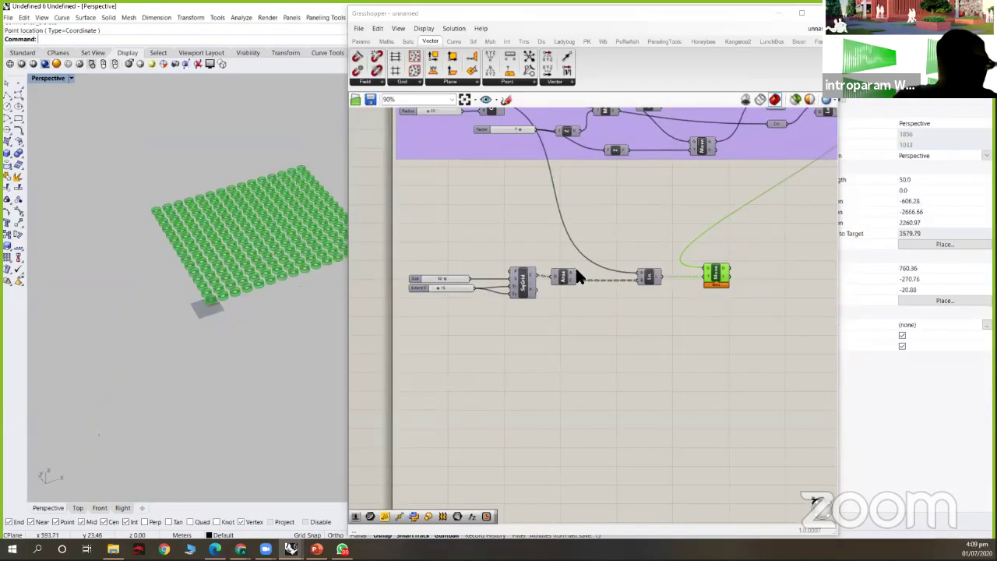
scroll(647, 335, down, 2)
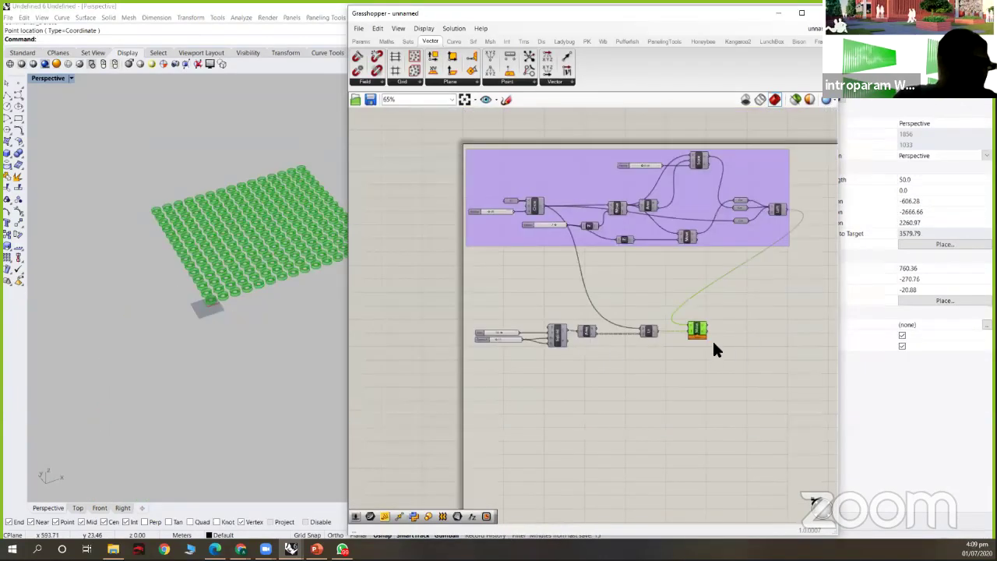
scroll(714, 343, up, 3)
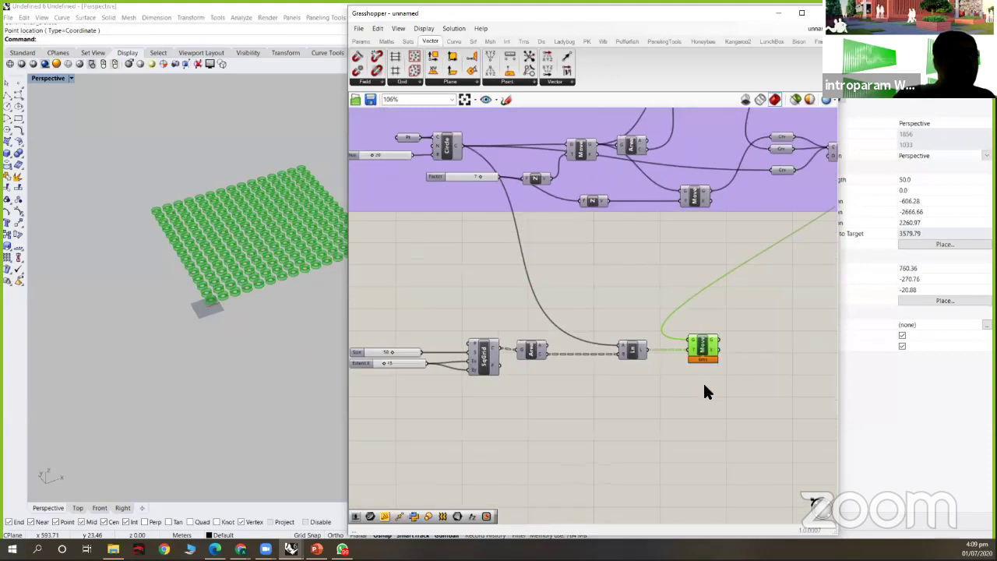
click(709, 369)
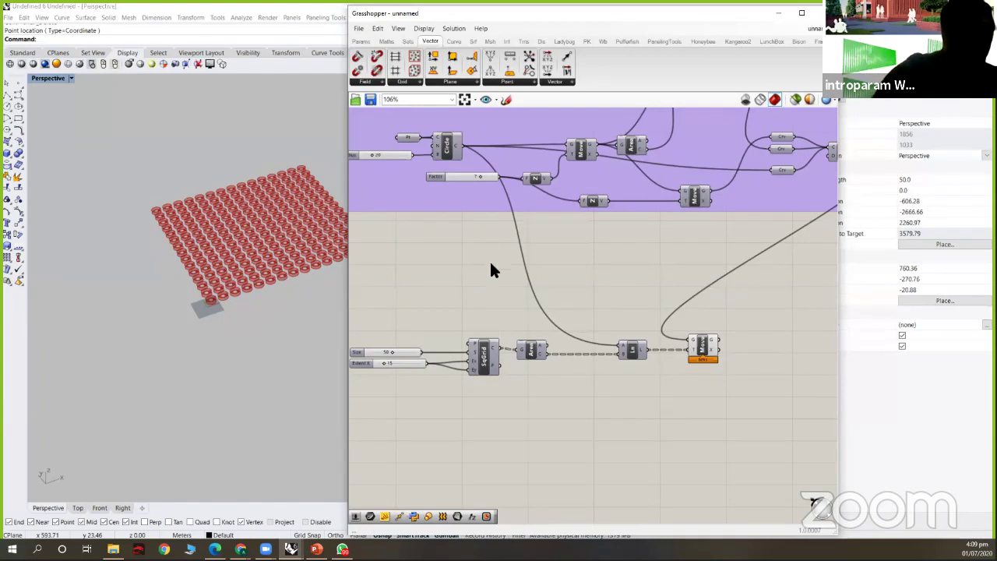
scroll(483, 261, down, 4)
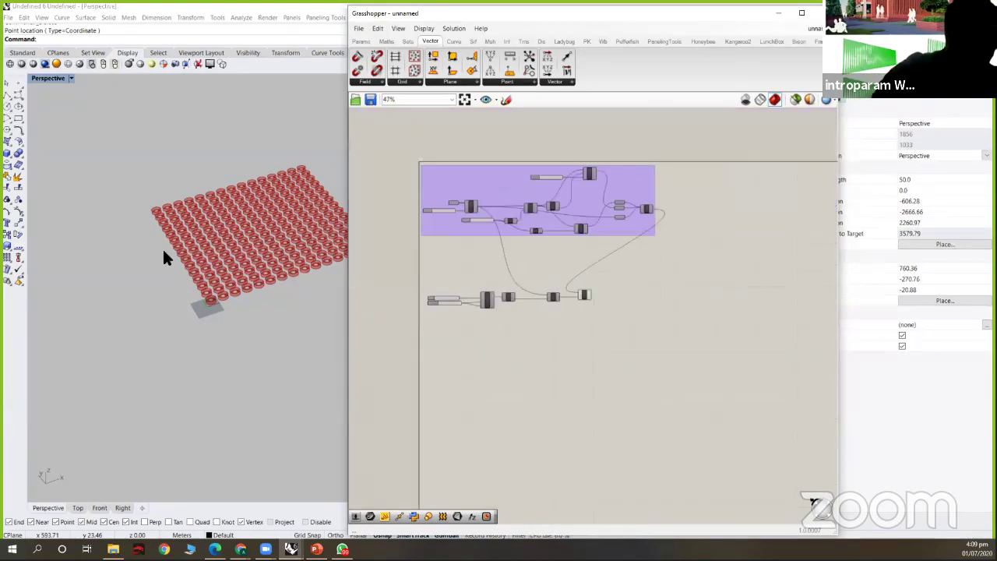
scroll(222, 258, down, 2)
scroll(484, 241, up, 4)
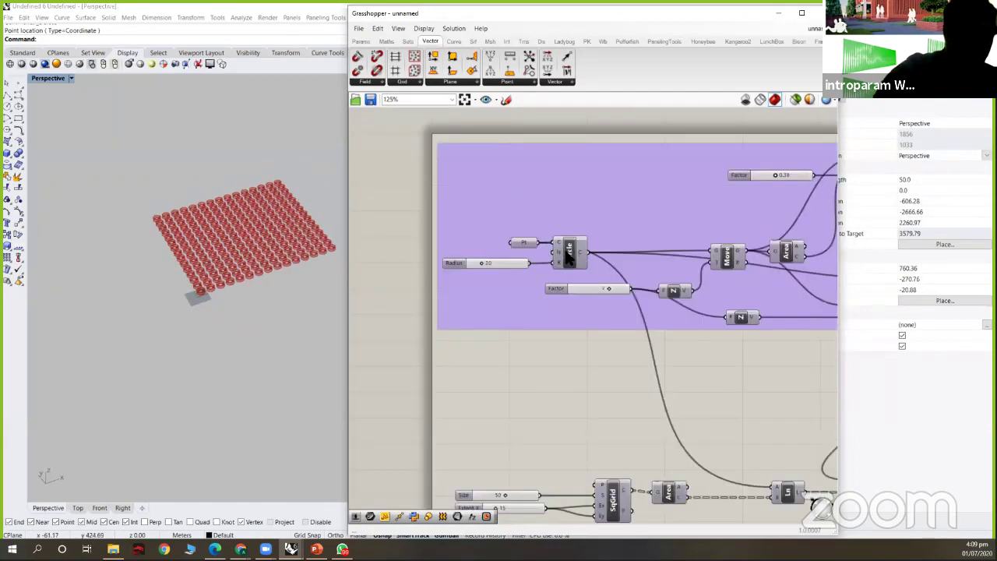
scroll(242, 251, up, 4)
right_drag(233, 251, 257, 263)
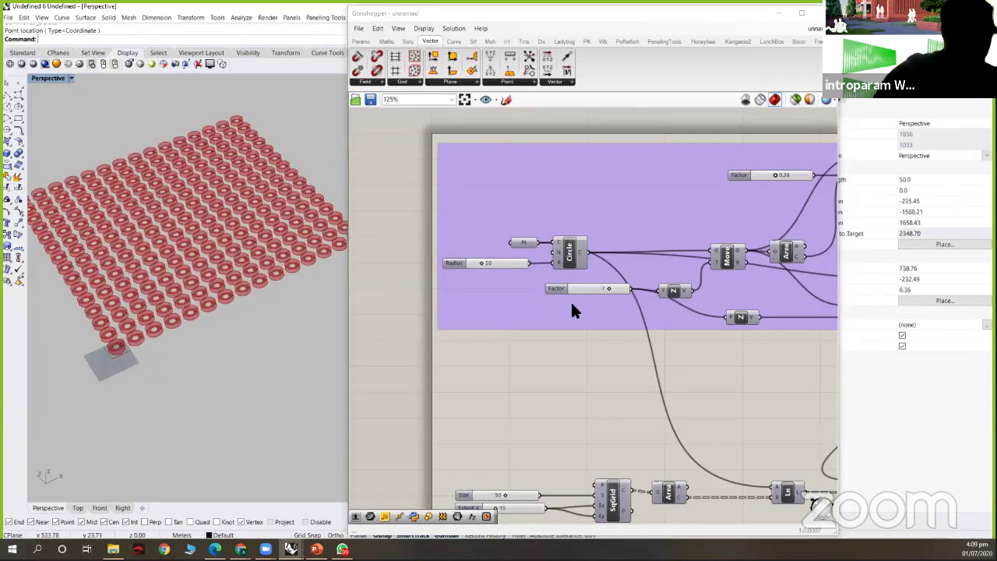
scroll(585, 287, down, 1)
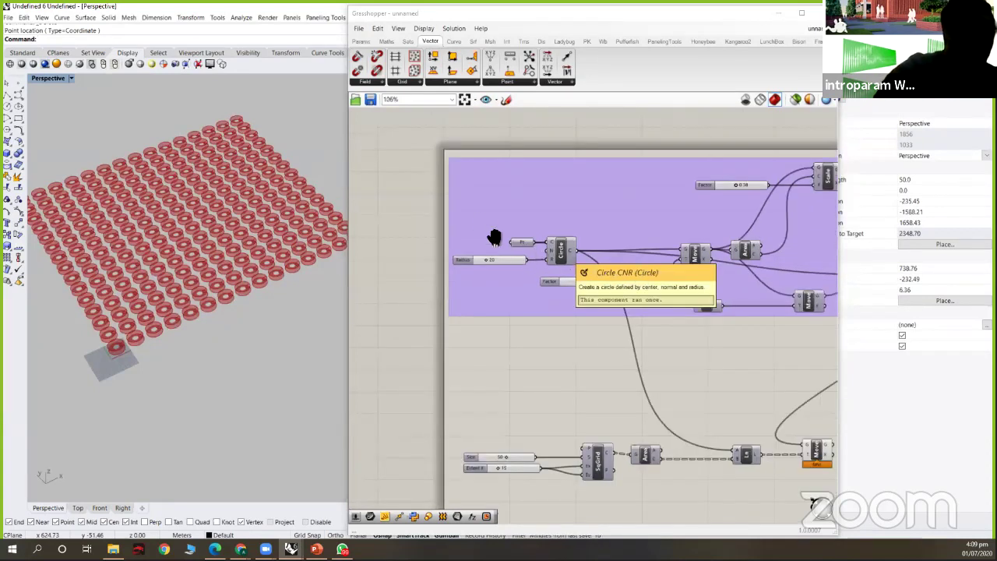
scroll(636, 314, down, 3)
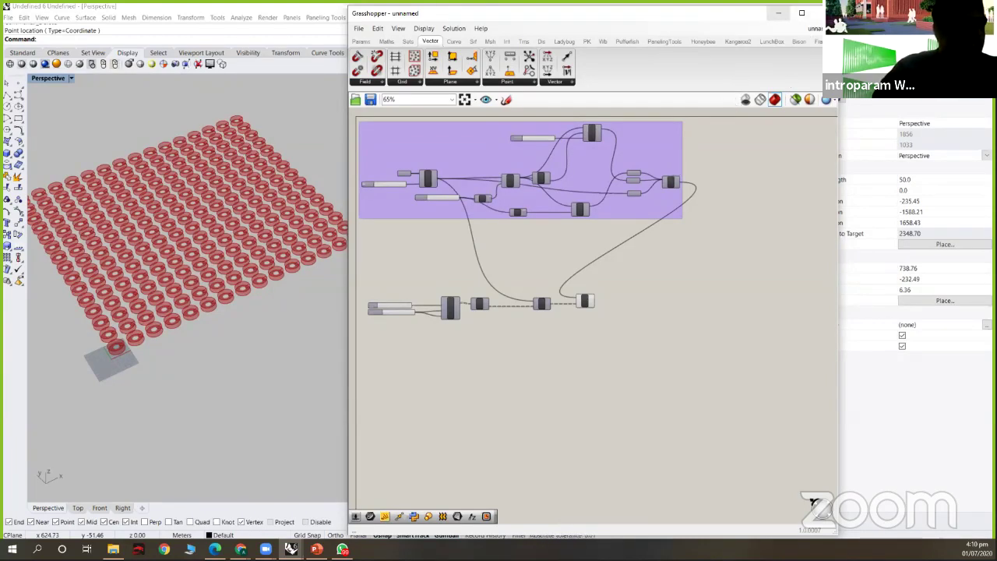
- Switch to the workshop Outputs folder in File Explorer
click(777, 12)
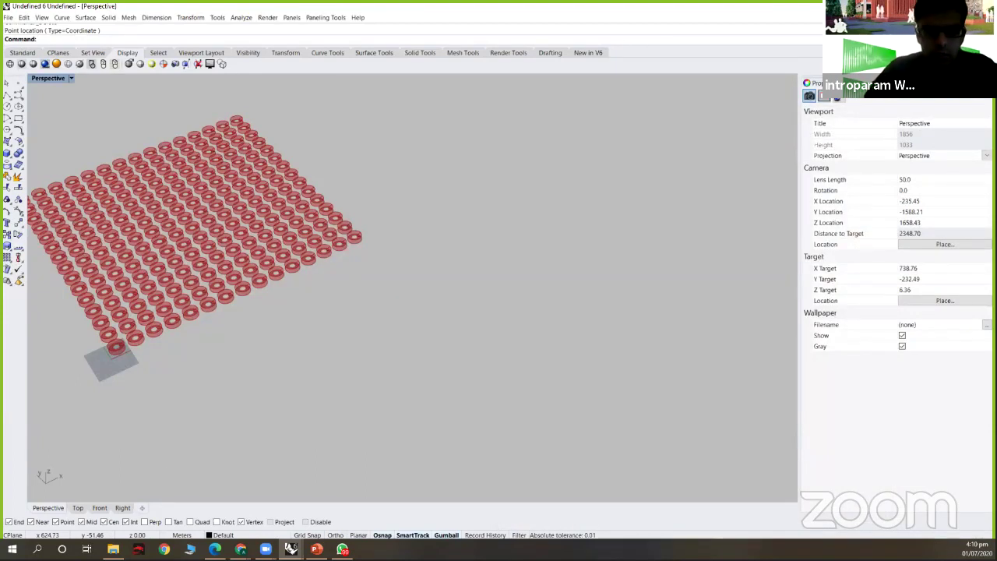
key(alt+Tab)
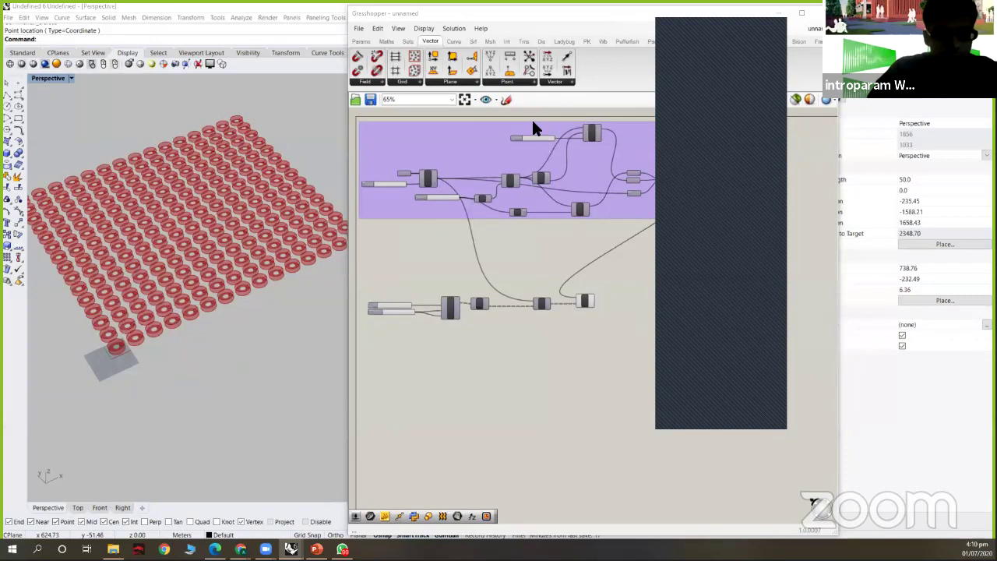
key(alt+Tab)
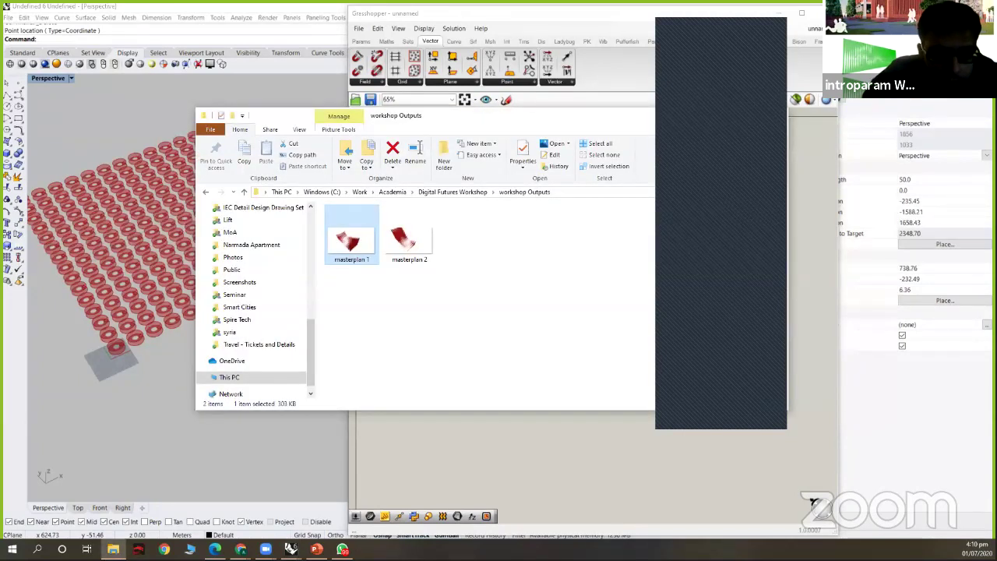
- Switch to the Rhino model of the lattice bowl and examine its structure up close and from several angles
key(alt+Tab)
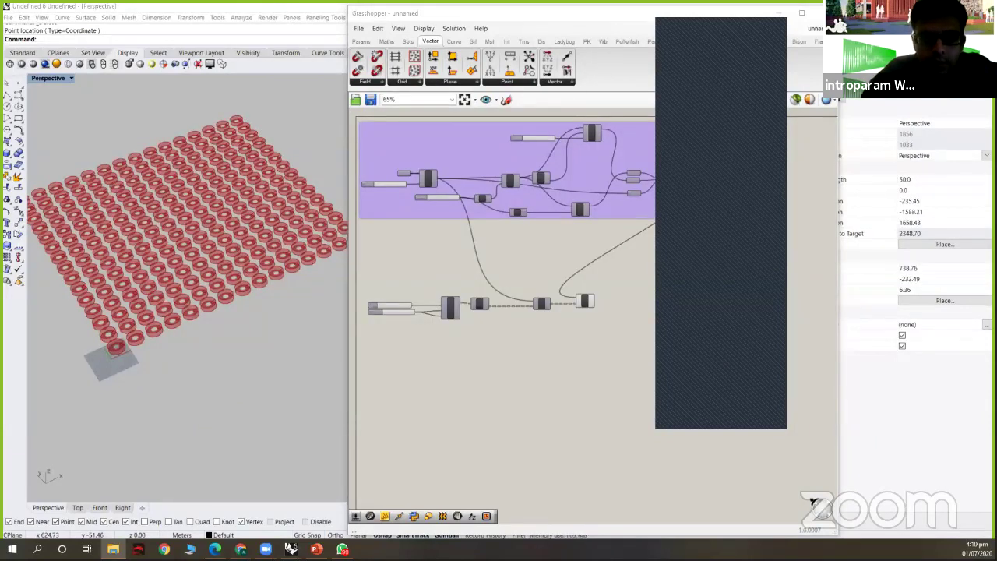
click(291, 549)
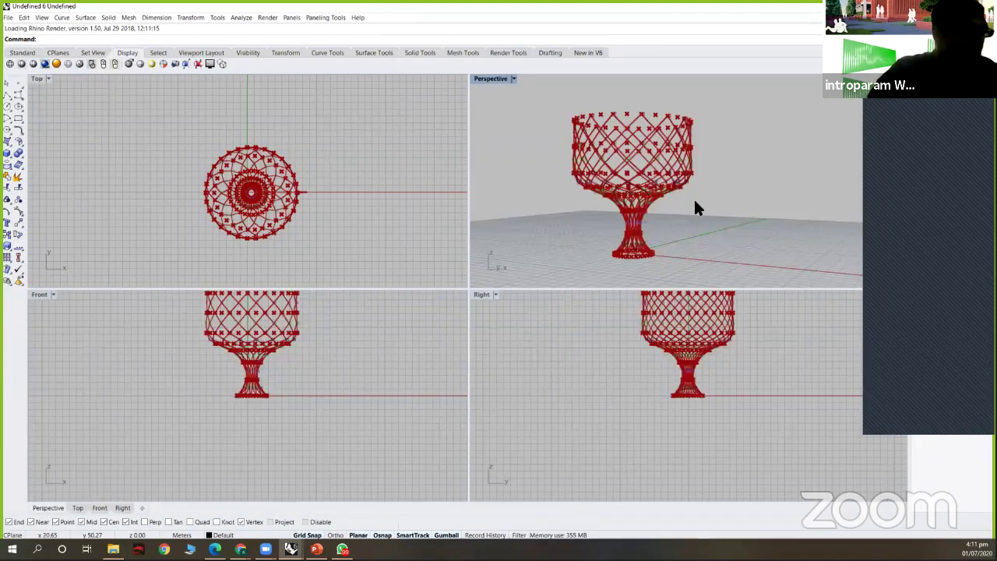
scroll(851, 253, up, 5)
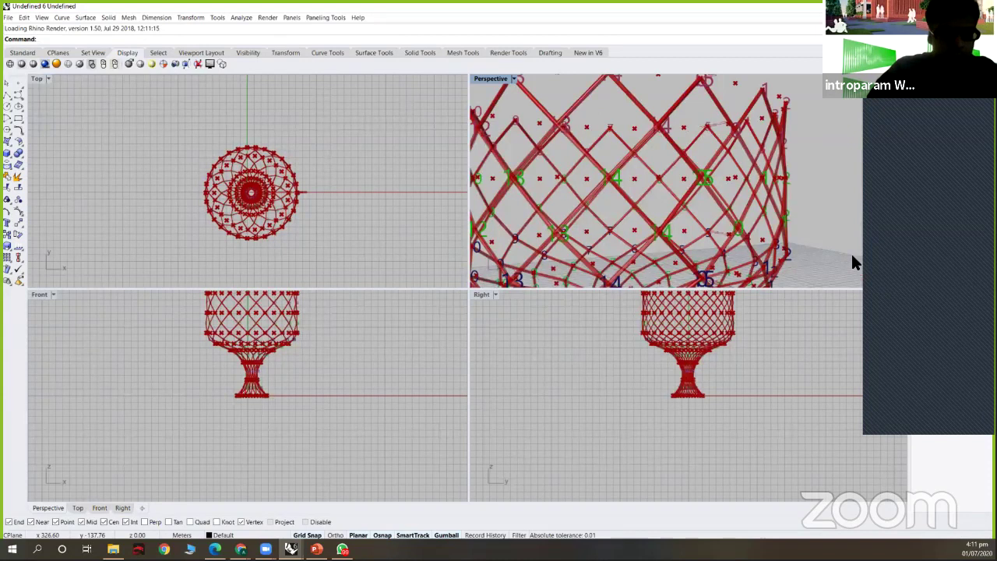
scroll(852, 254, down, 5)
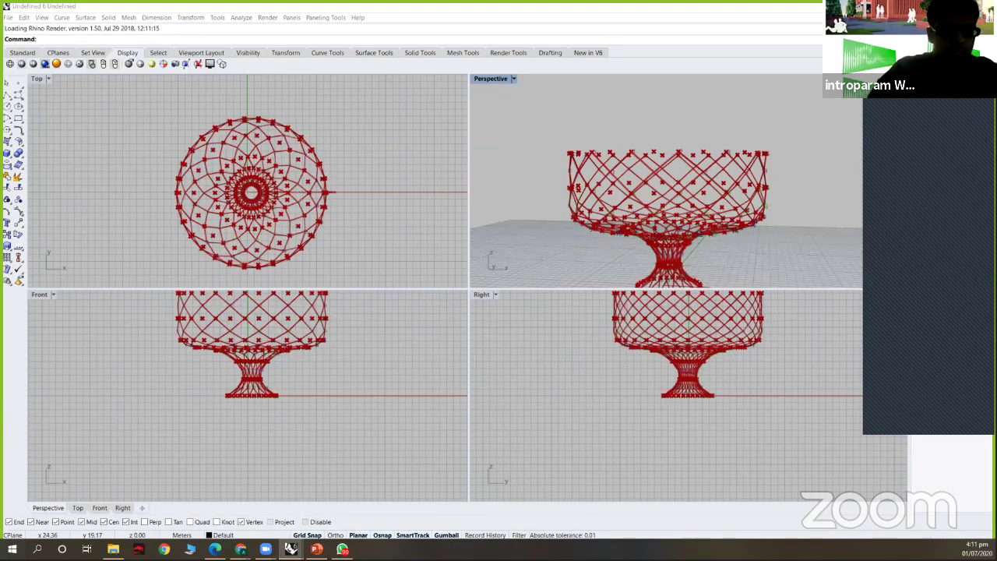
right_drag(662, 171, 671, 234)
click(158, 53)
right_drag(676, 268, 682, 225)
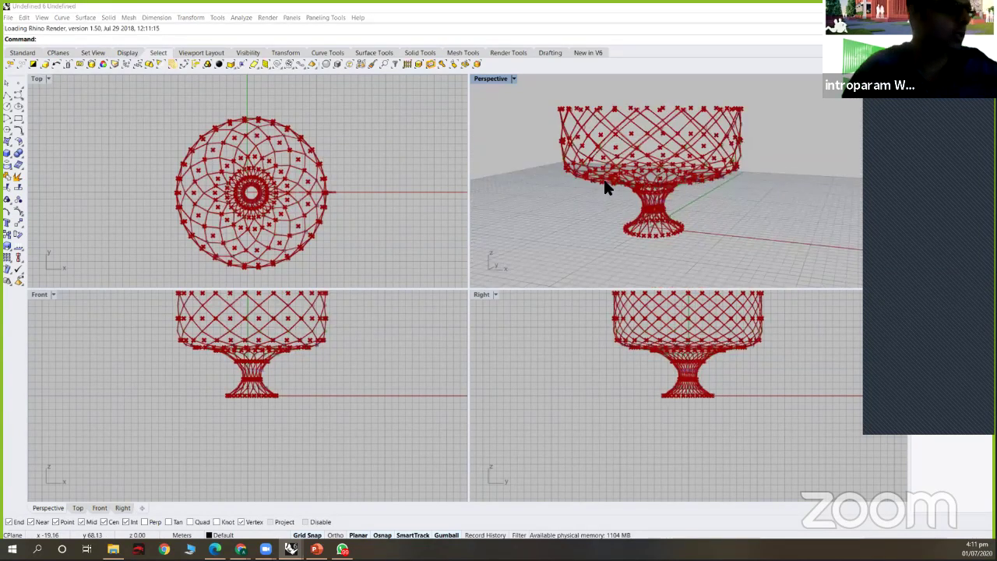
right_drag(693, 140, 736, 211)
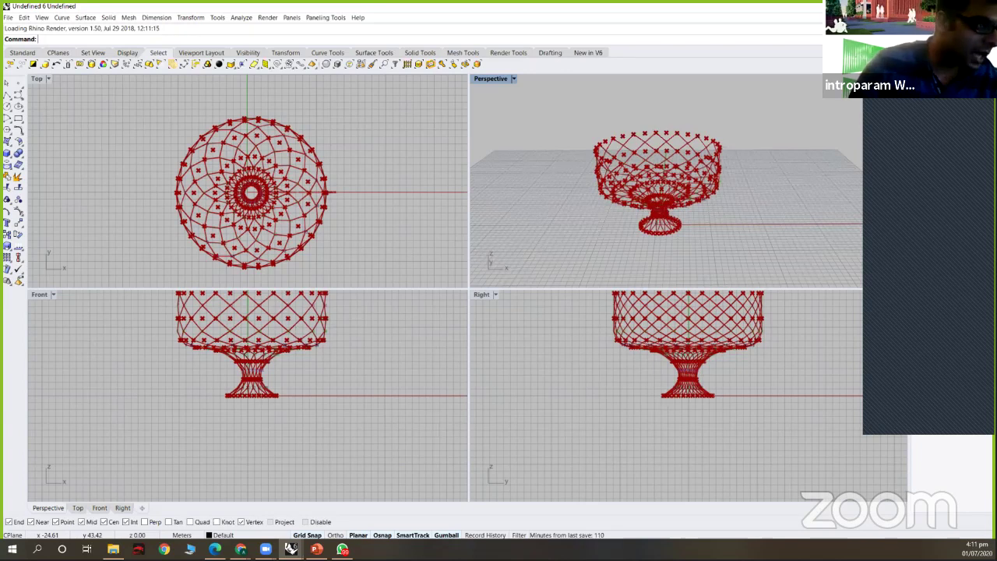
right_drag(663, 153, 663, 117)
scroll(663, 152, up, 3)
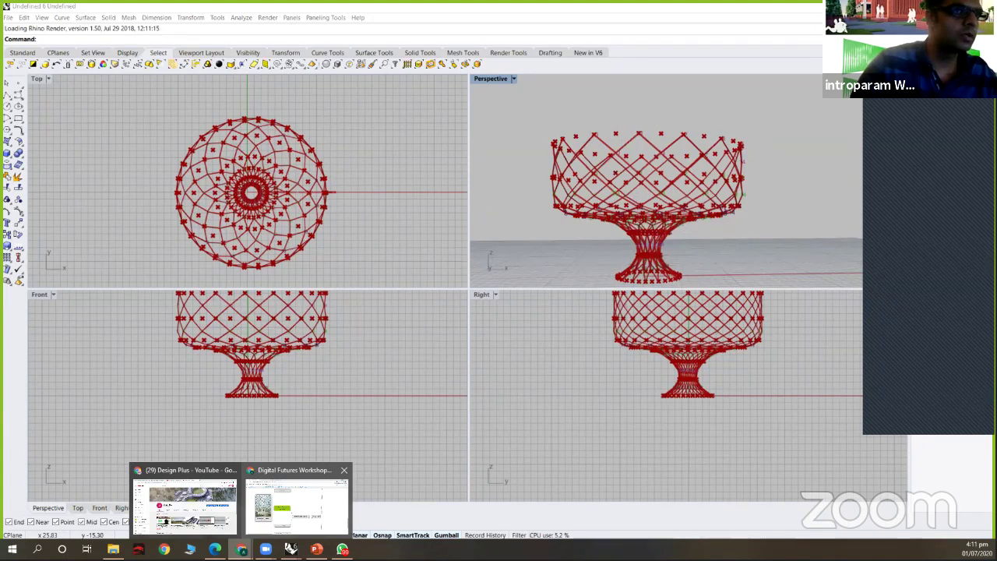
- Review the Day 2 Grasshopper_Design topics in the Digital Futures Workshop mind map and return to Rhino
click(297, 505)
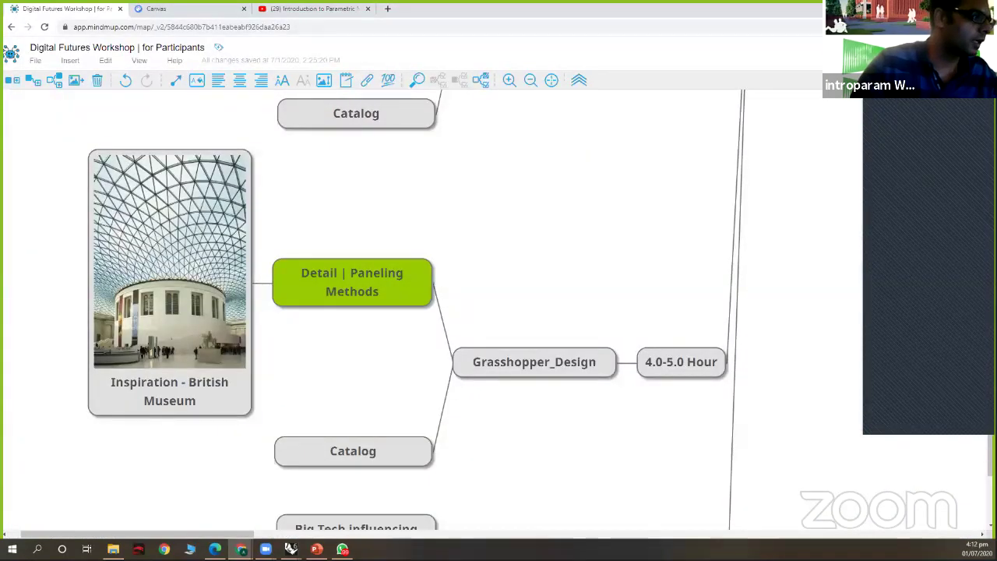
scroll(479, 222, up, 5)
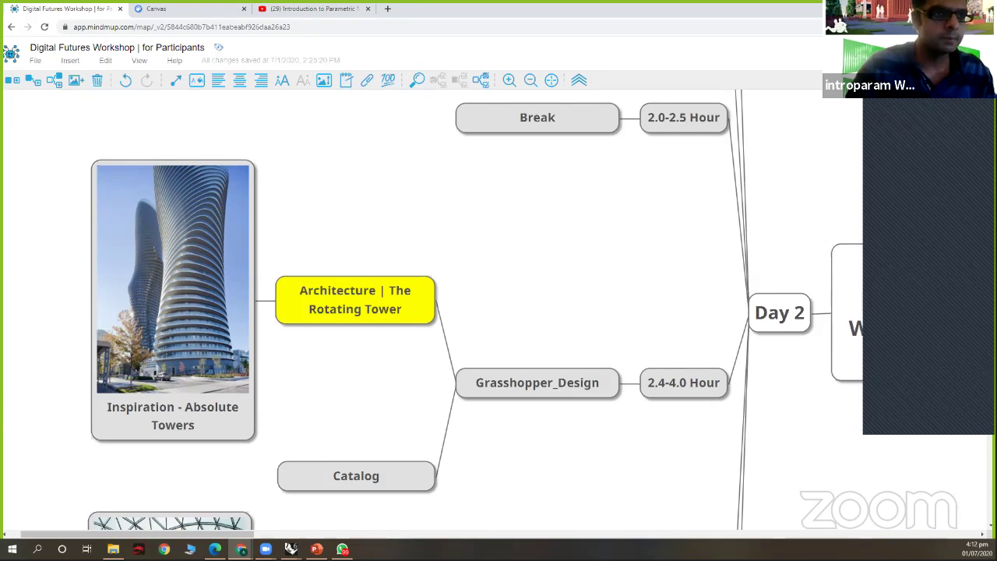
click(291, 549)
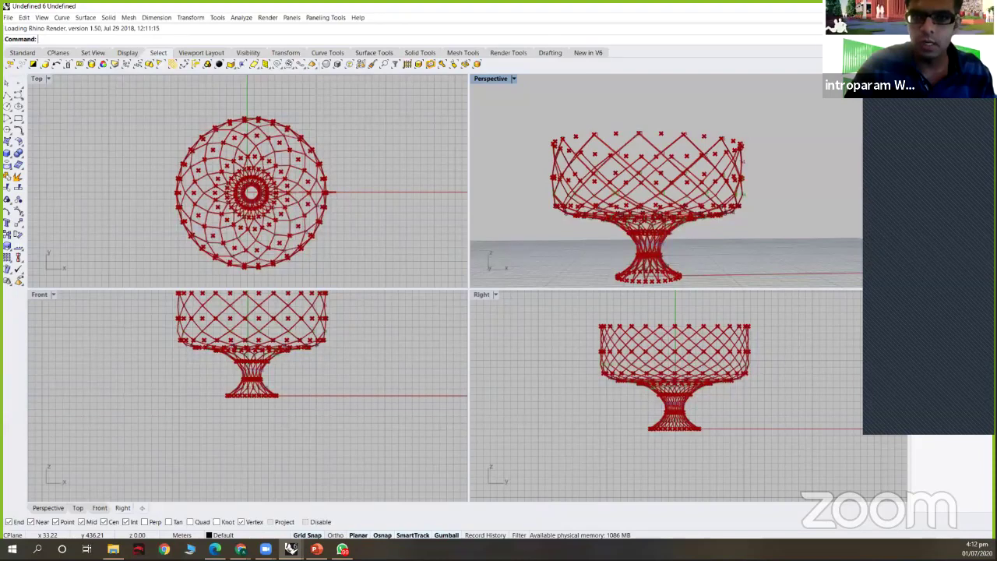
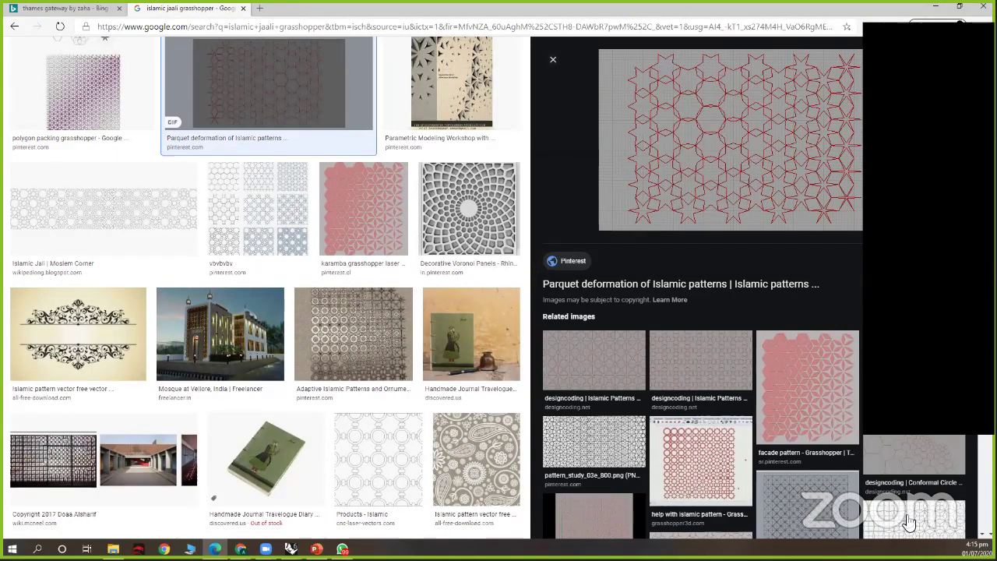
- View the related Pattern Deformation image in the browser, then the masterplan 1 image, and close the image viewer
click(740, 212)
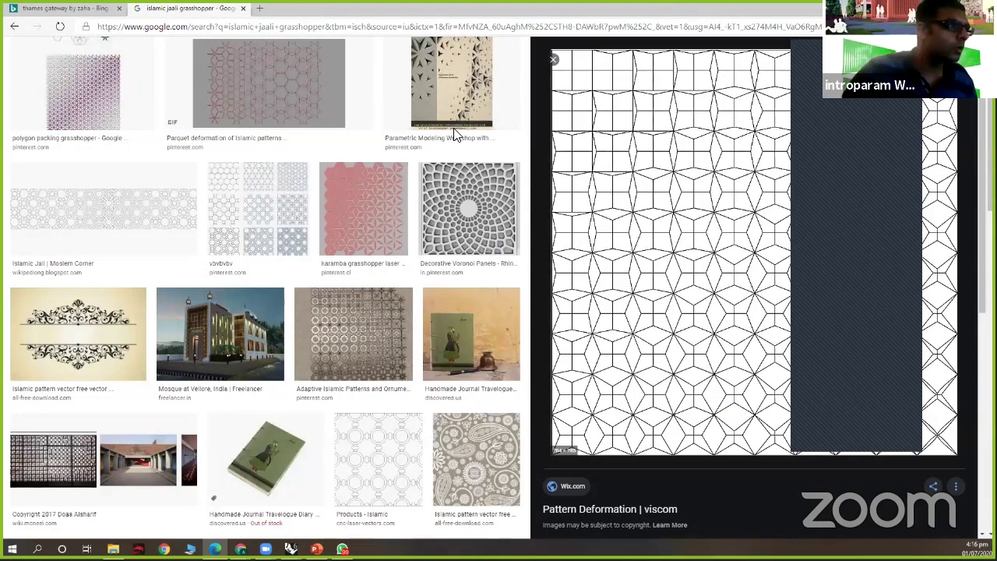
key(alt+Tab)
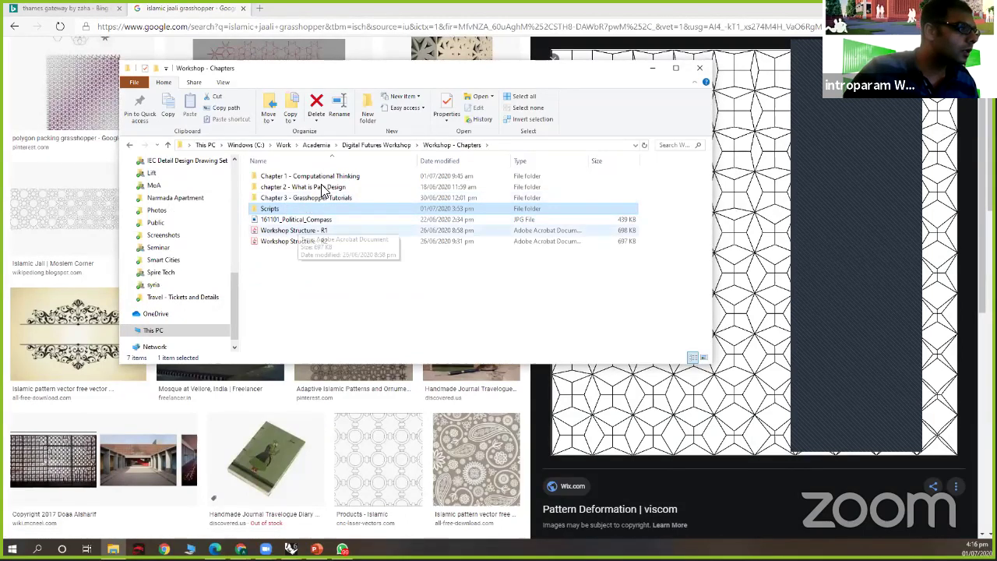
key(Return)
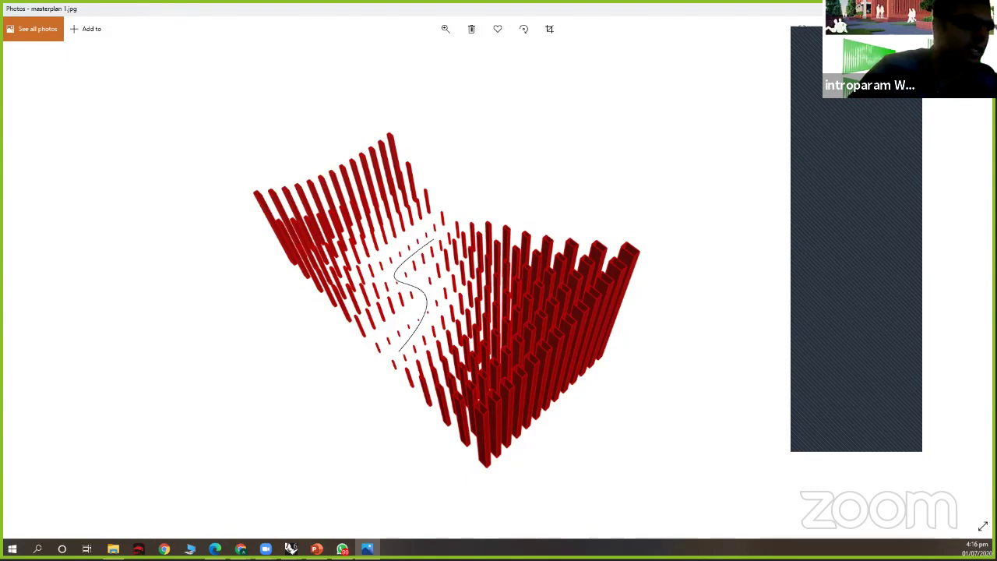
key(alt+F4)
key(alt+F4)
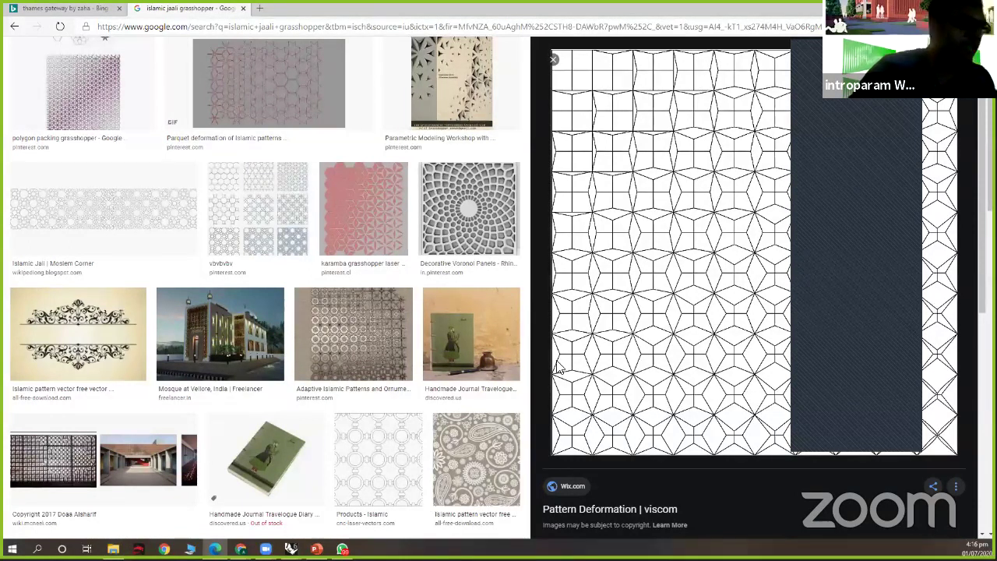
- Switch to Rhino and draw a square in the Top view from -8, 5 to just past the origin
key(alt+Tab)
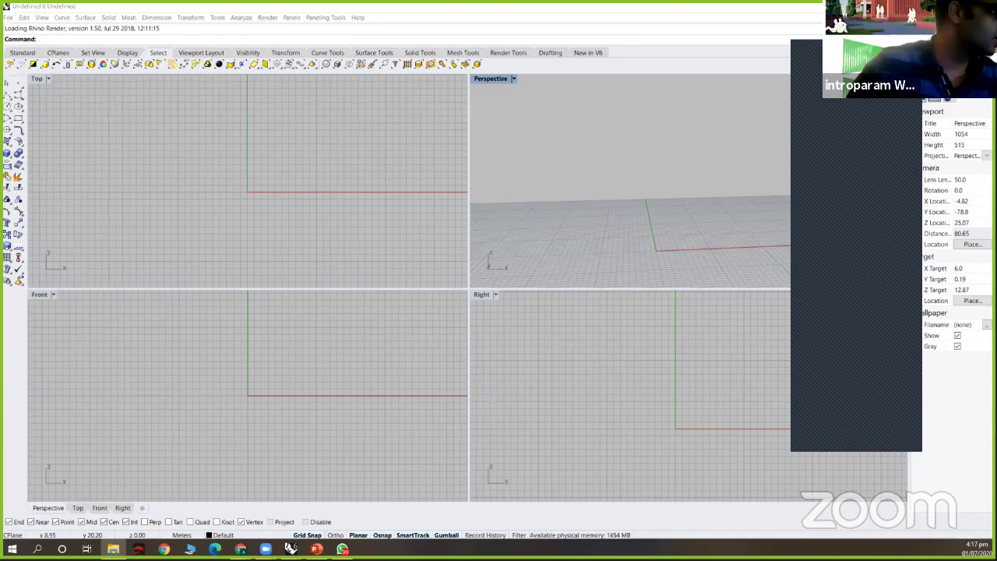
click(19, 118)
click(191, 157)
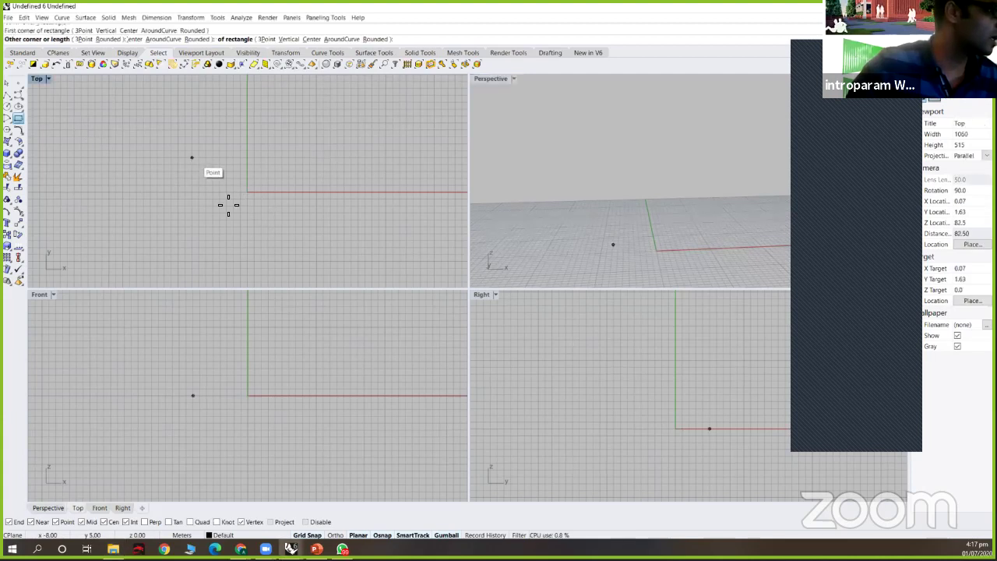
click(254, 220)
right_drag(320, 185, 313, 178)
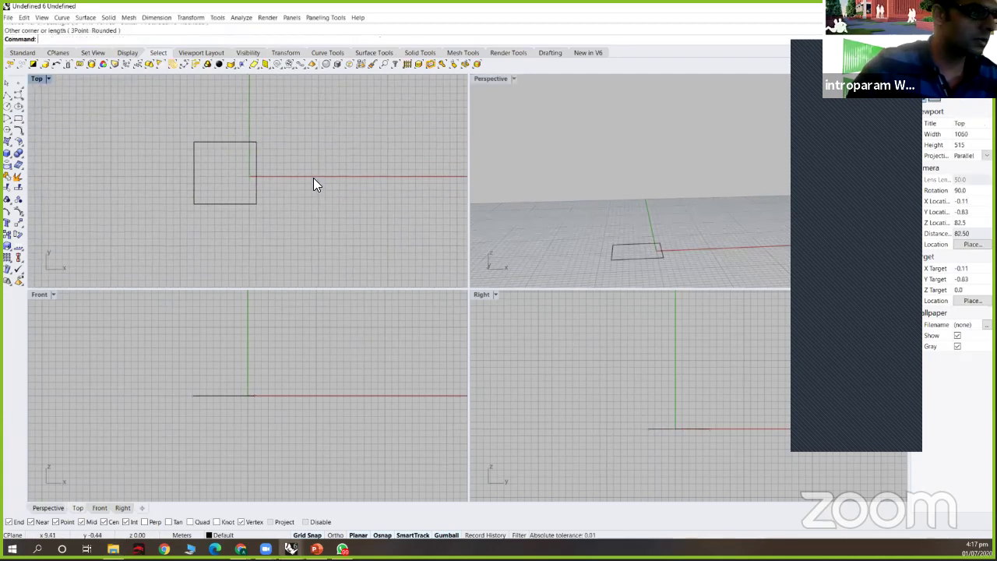
- Draw a six-sided inscribed polygon centred on the square in the Top view, reaching roughly to the square's edges
text(polygon)
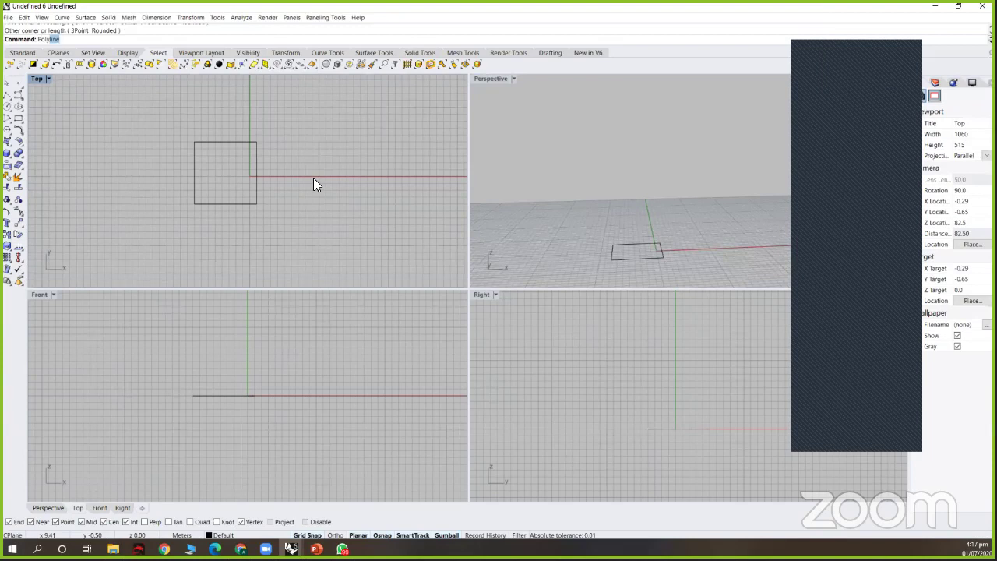
key(Return)
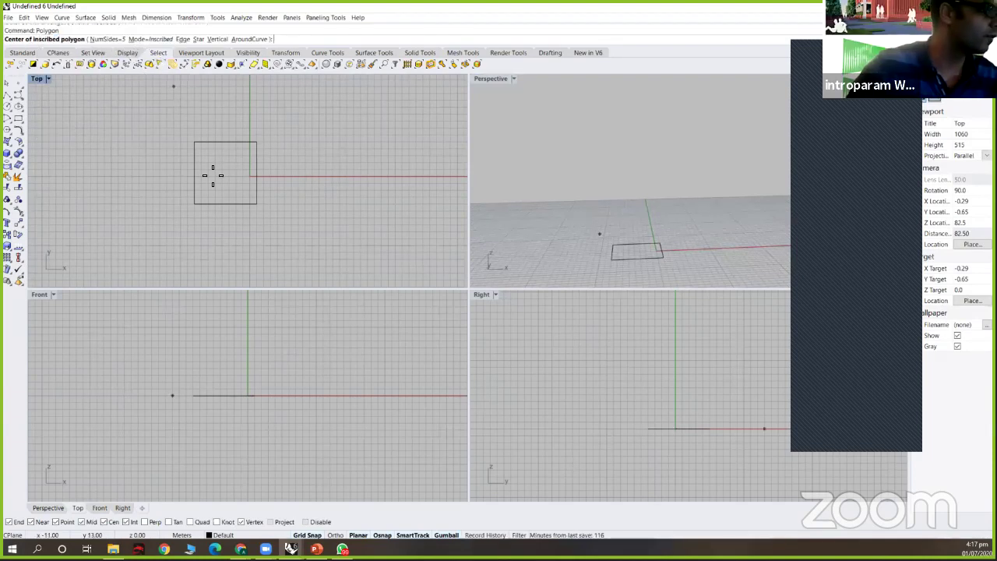
click(115, 39)
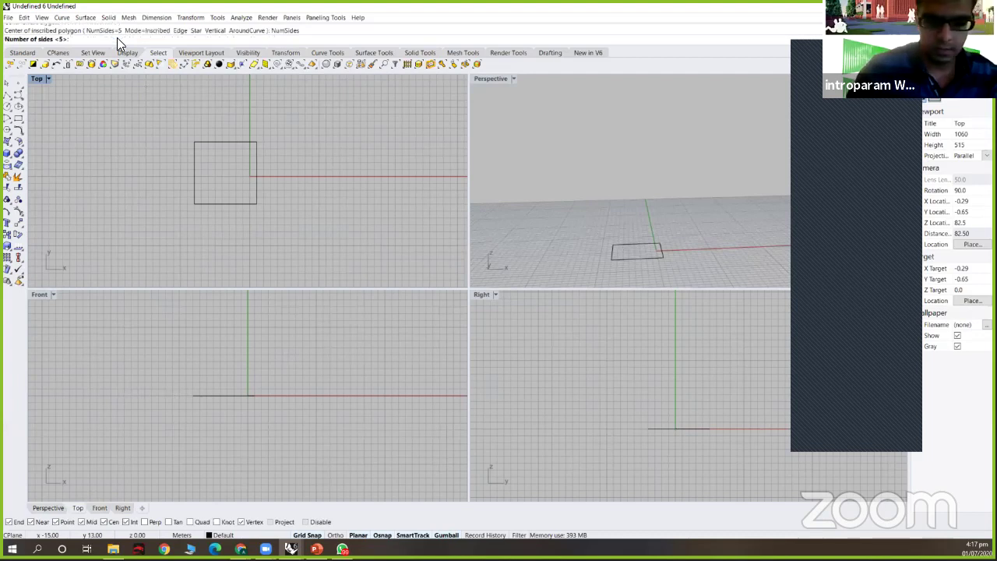
text(6)
key(Return)
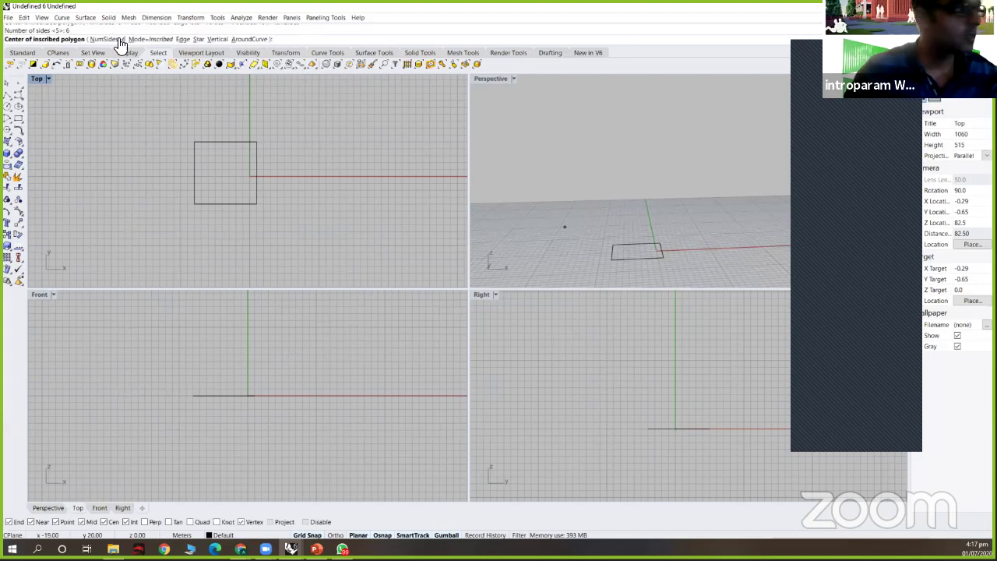
click(223, 175)
click(236, 148)
- Select the hexagon and move it vertically well above the square in the Perspective view
click(237, 148)
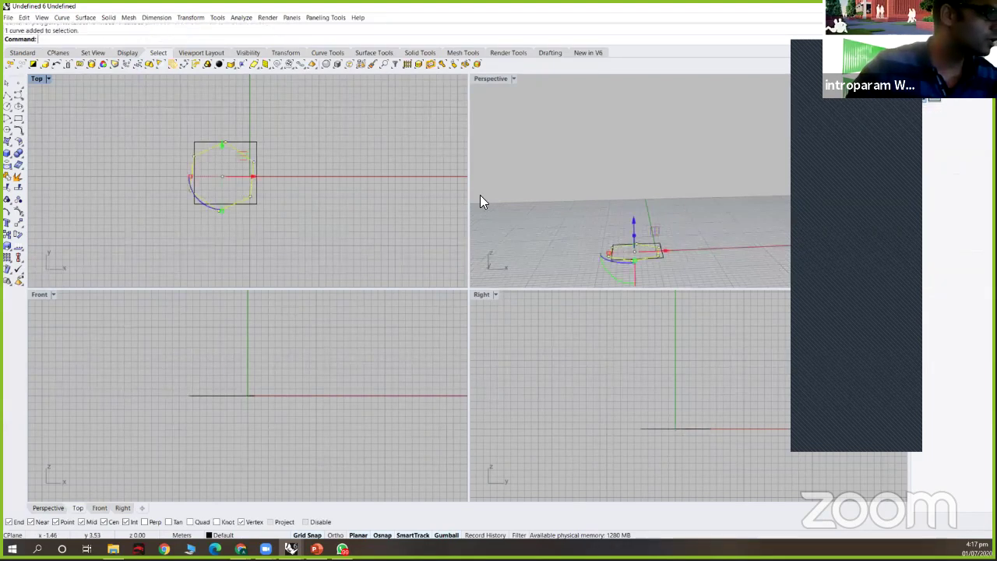
click(632, 220)
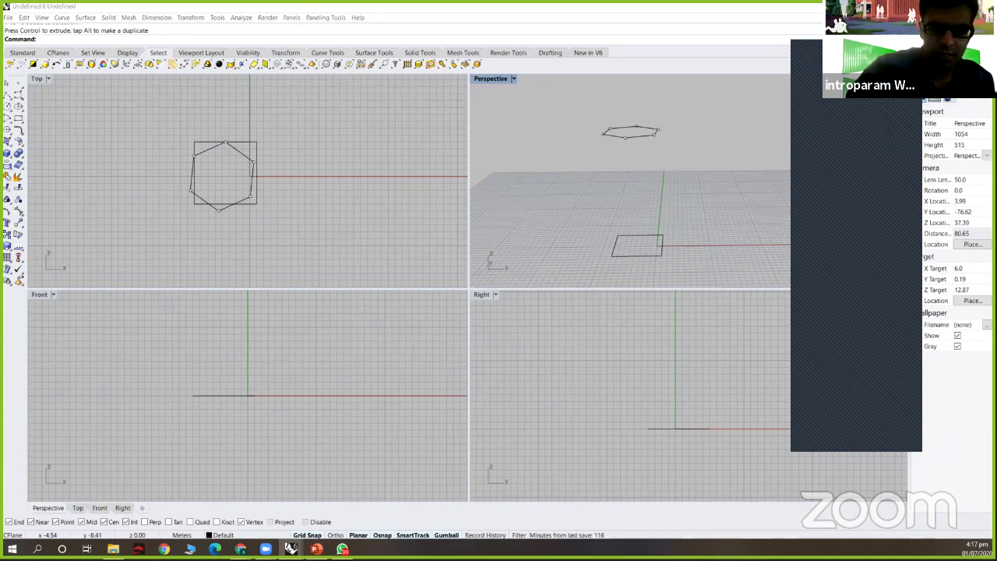
click(293, 548)
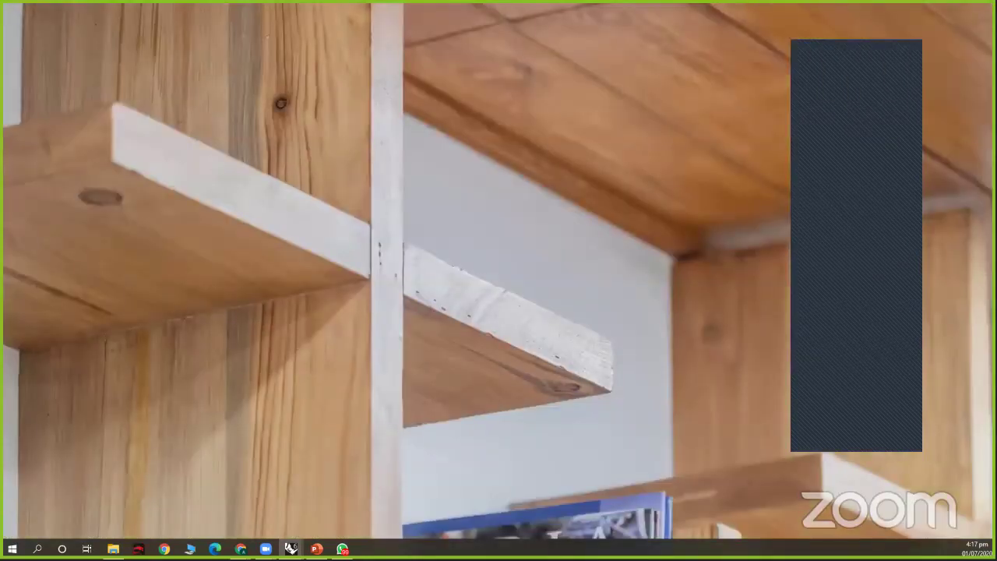
click(291, 548)
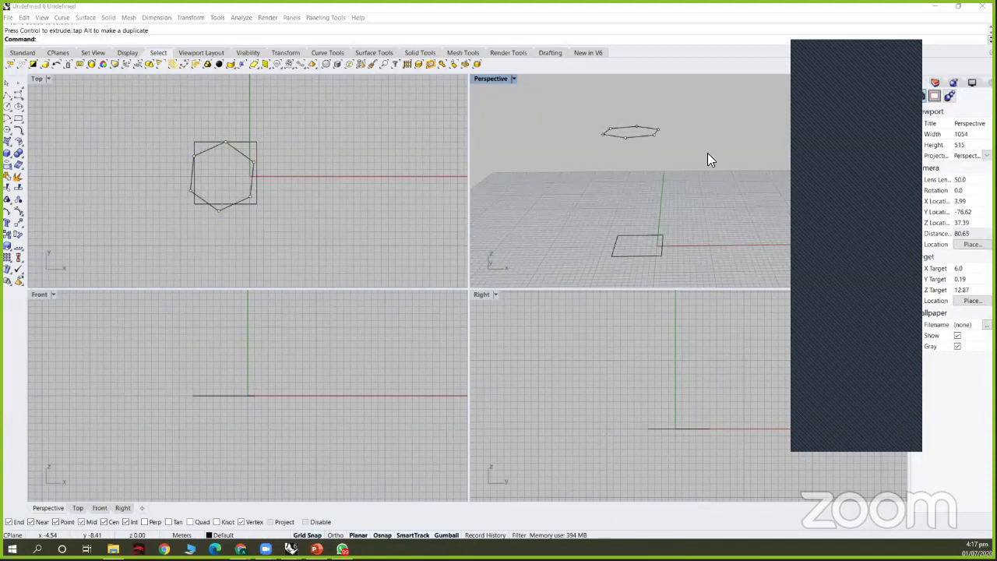
- Loft a surface between the ground square and the raised hexagon, accepting the seam points as they are
right_drag(698, 160, 477, 289)
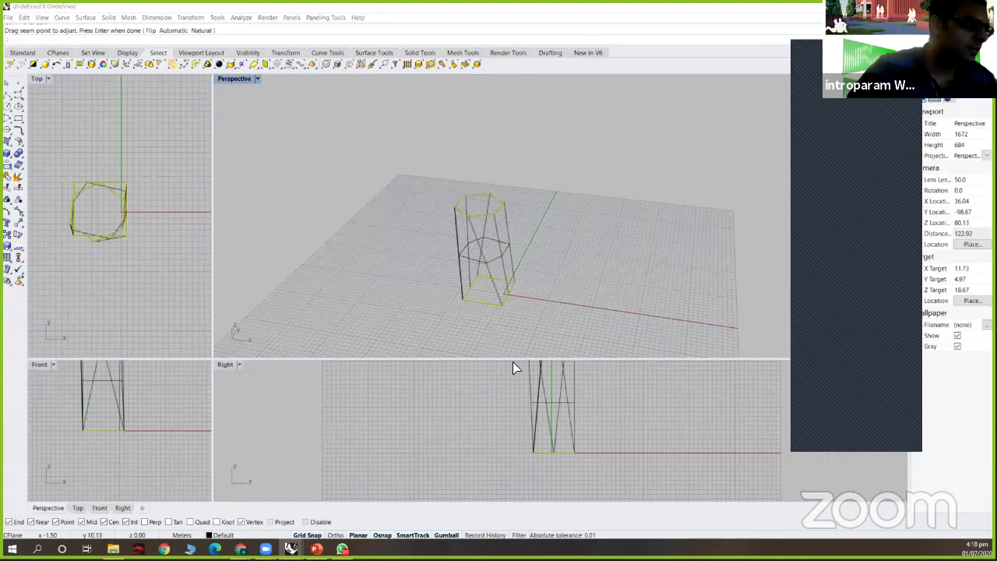
key(Escape)
key(Return)
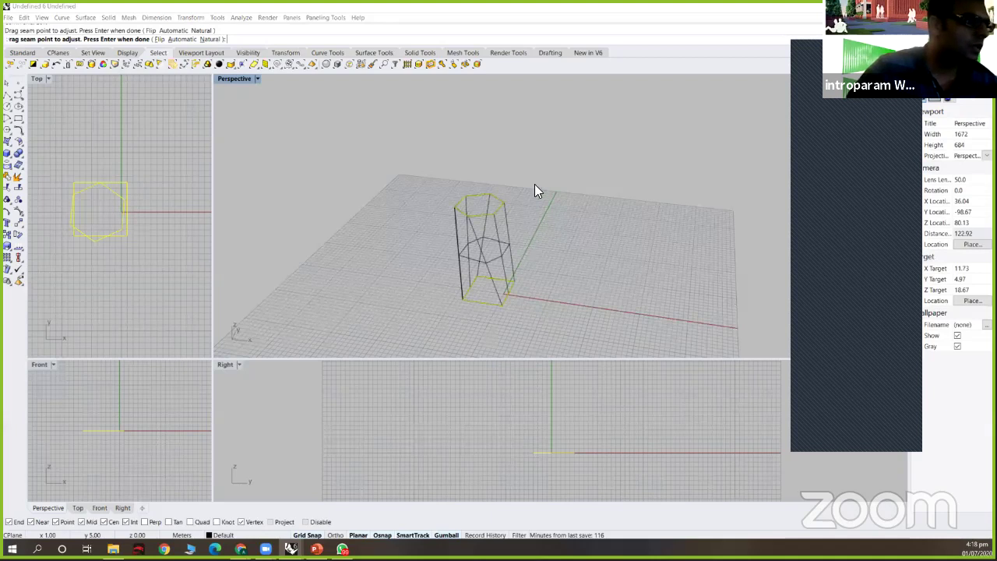
key(Return)
- Inspect how the loft joins the square and hexagon corners, and delete the surface while keeping both curves
right_drag(610, 202, 531, 220)
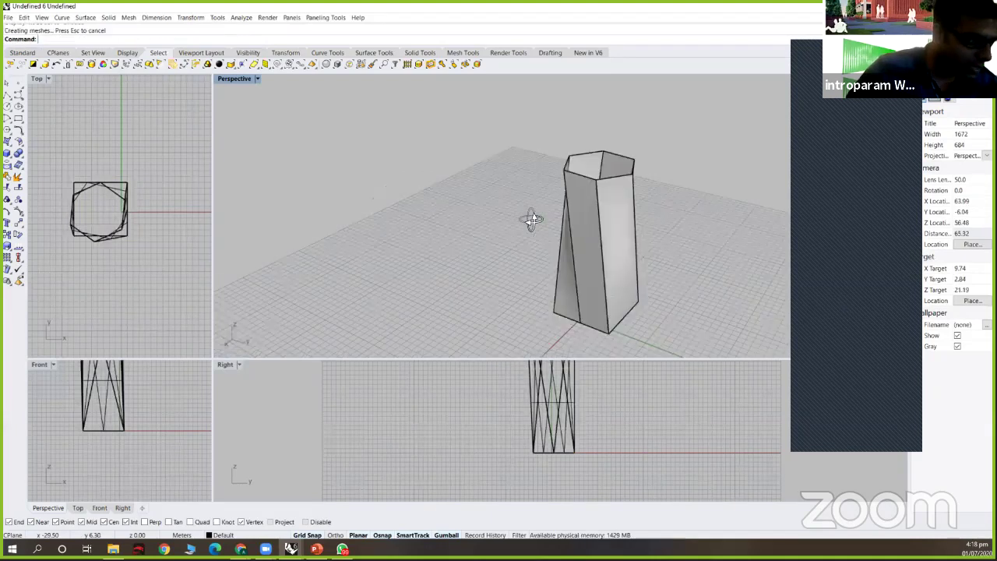
right_drag(441, 260, 507, 258)
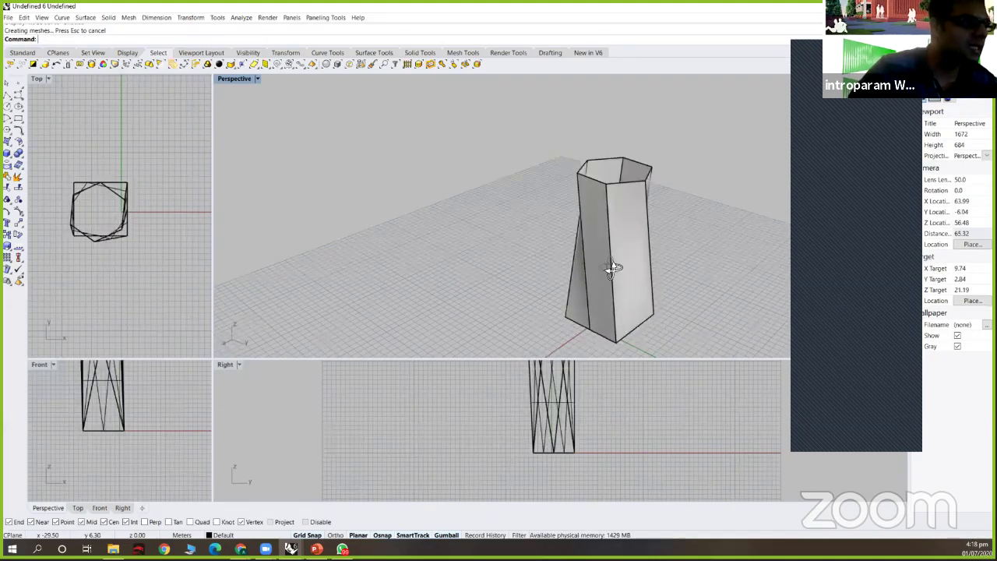
mouse_move(610, 220)
right_down()
mouse_move(621, 329)
mouse_move(632, 304)
right_up()
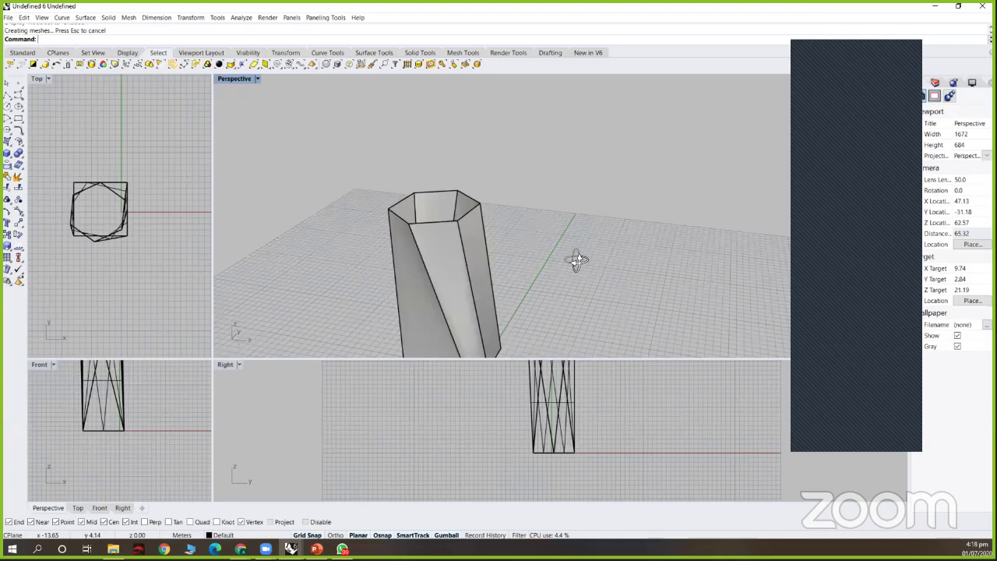
key(Home)
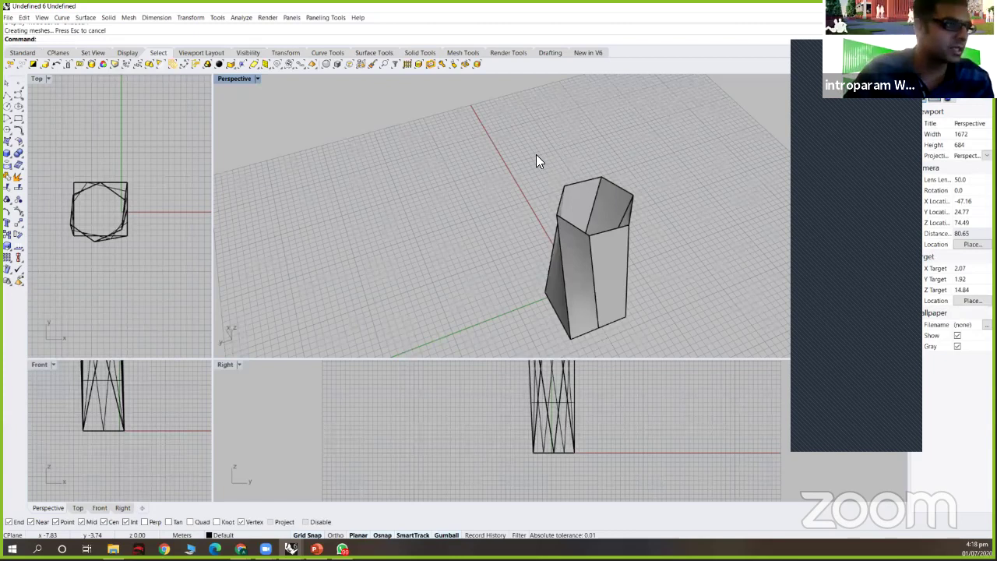
key(Home)
key(Delete)
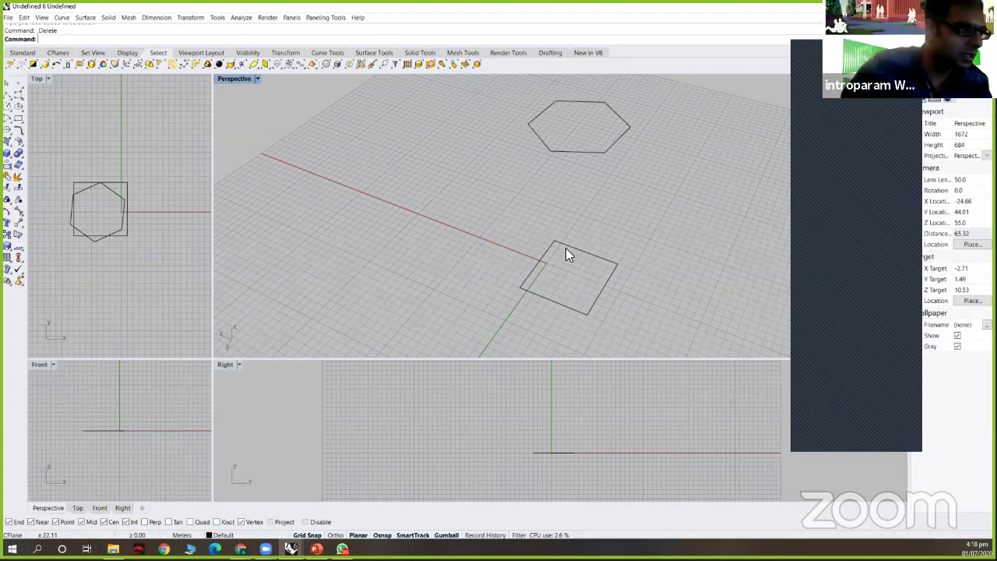
- Place points on two opposite edges of the ground square and trace it with a closed polyline passing through them and the corners
click(7, 86)
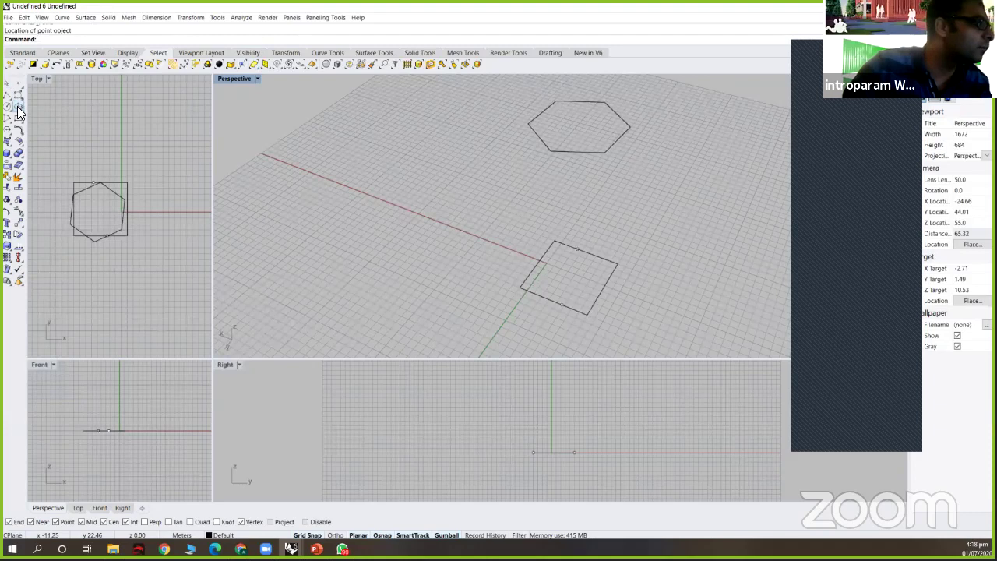
text(polyl)
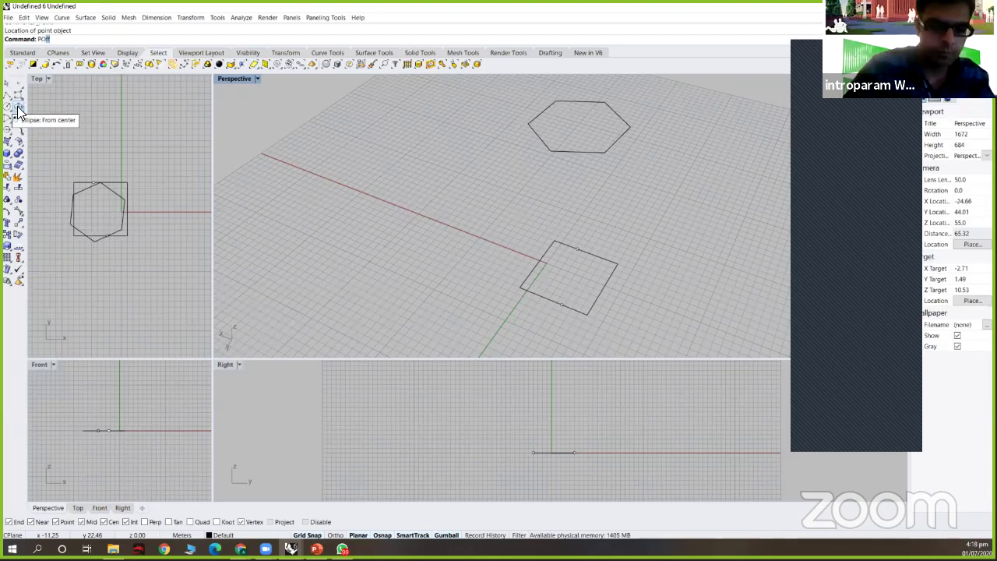
key(Return)
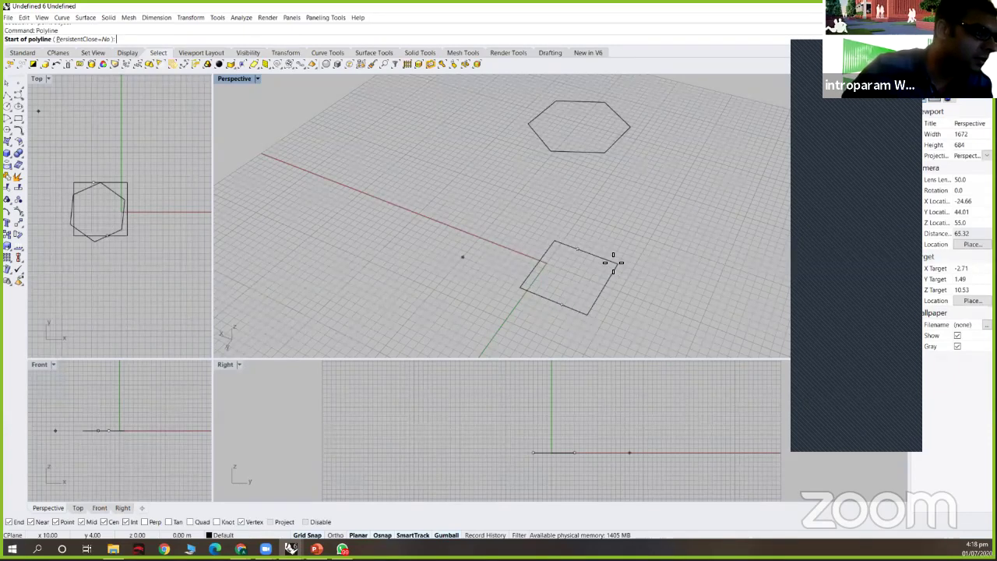
click(565, 236)
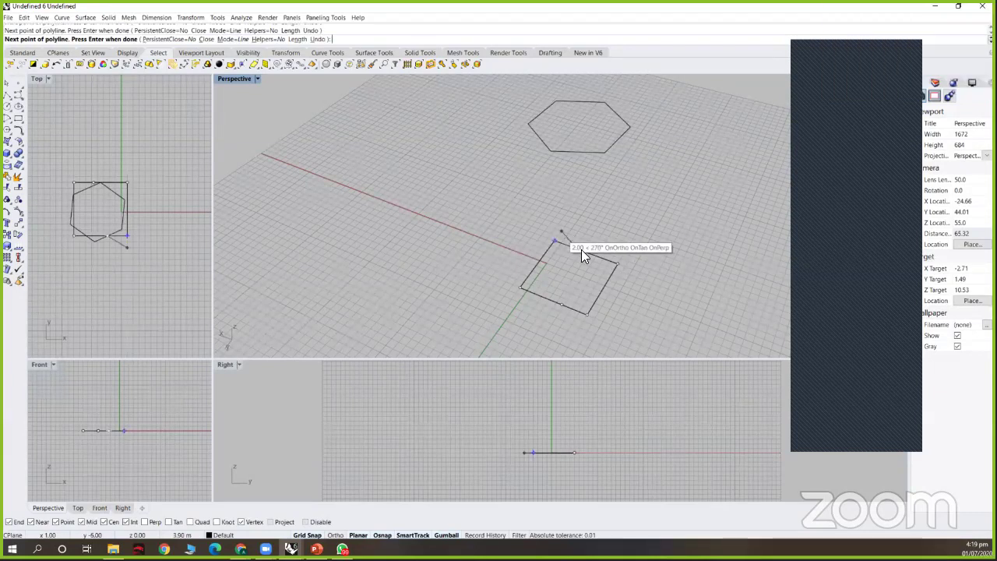
key(Escape)
- Select the original four-point square and move it along the ground, well clear of the traced polyline
click(628, 279)
click(628, 280)
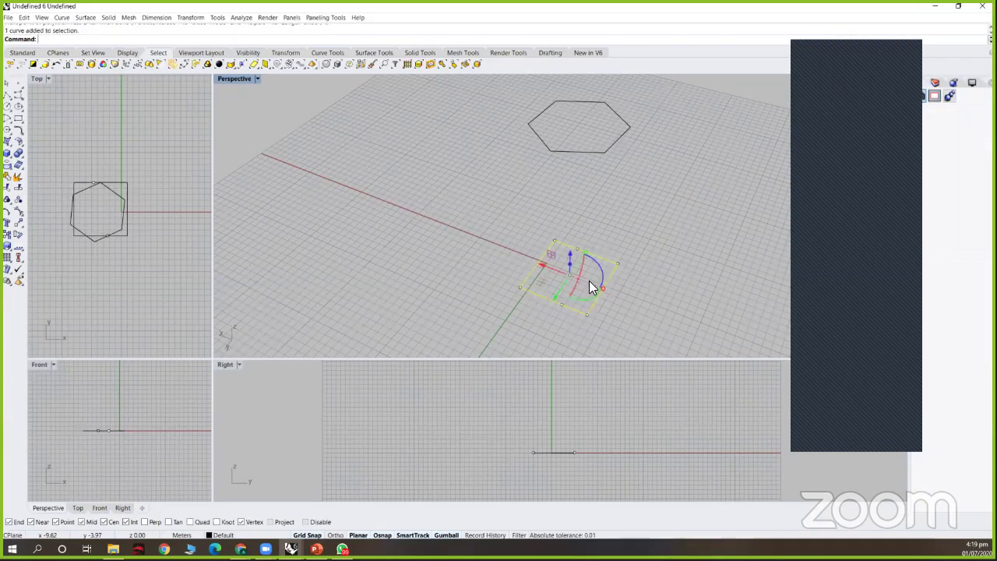
alt+drag(557, 297, 626, 198)
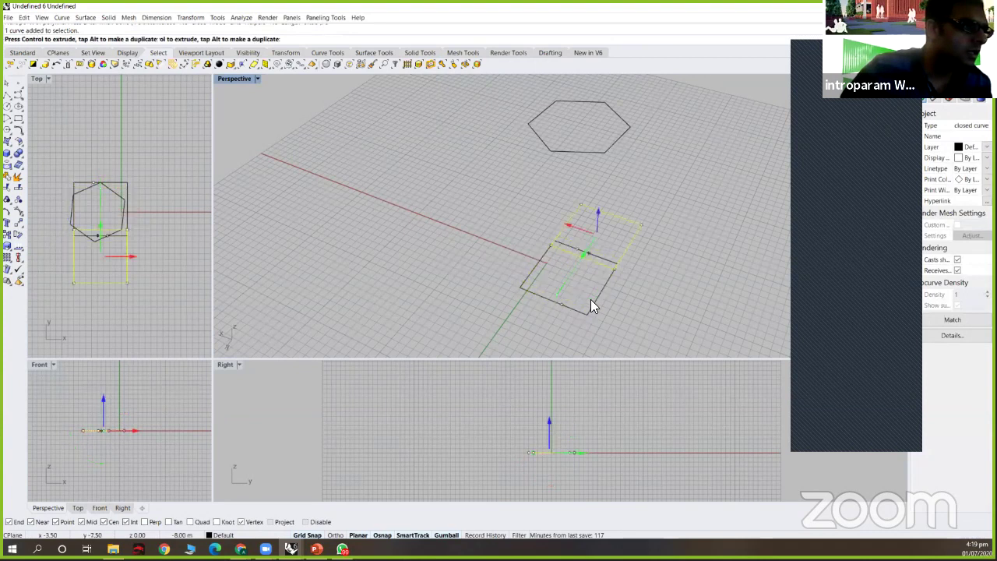
- Try pulling the traced polyline's two mid-edge vertices outward into a six-sided outline, and undo both moves
drag(499, 211, 592, 315)
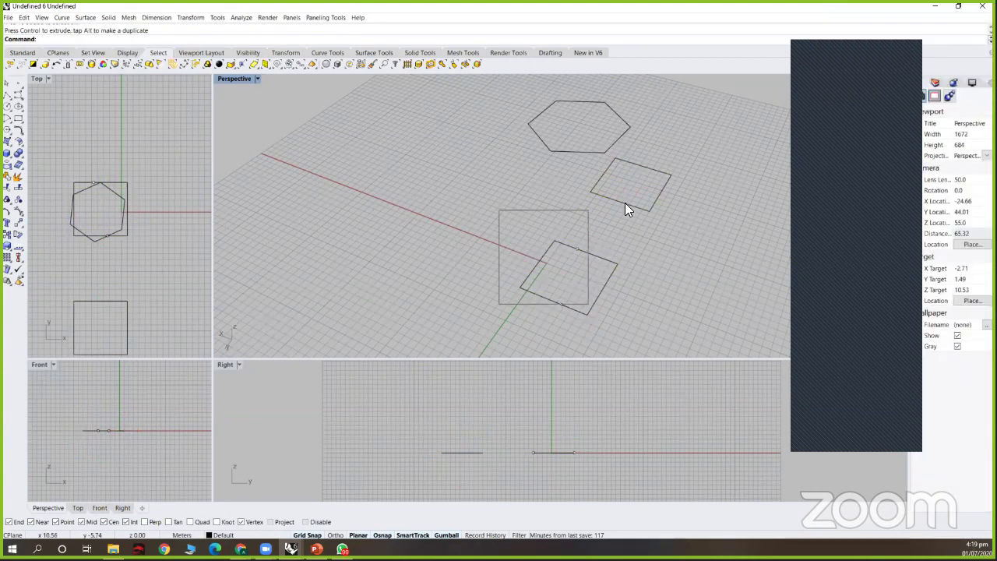
click(581, 250)
drag(582, 241, 597, 220)
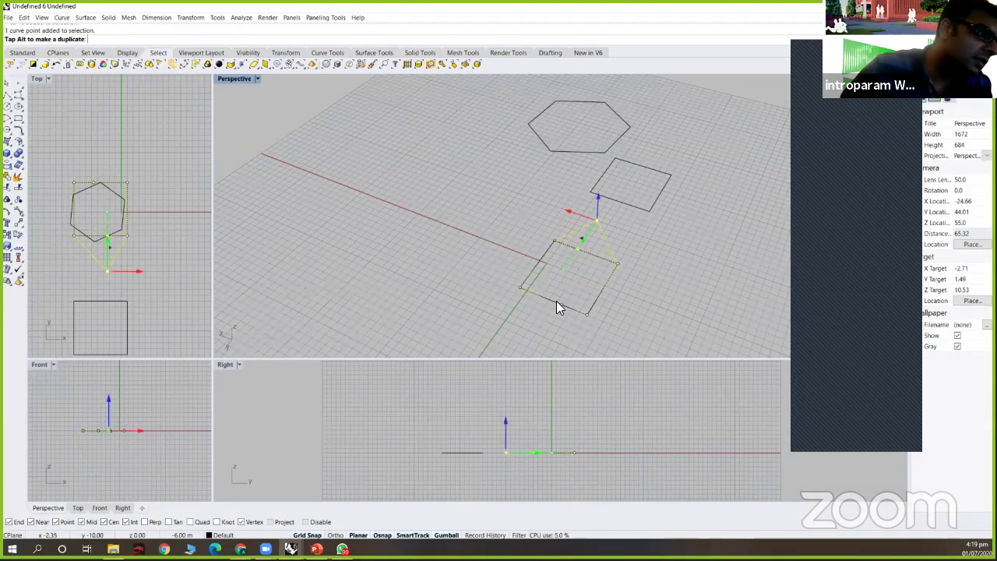
drag(550, 288, 527, 348)
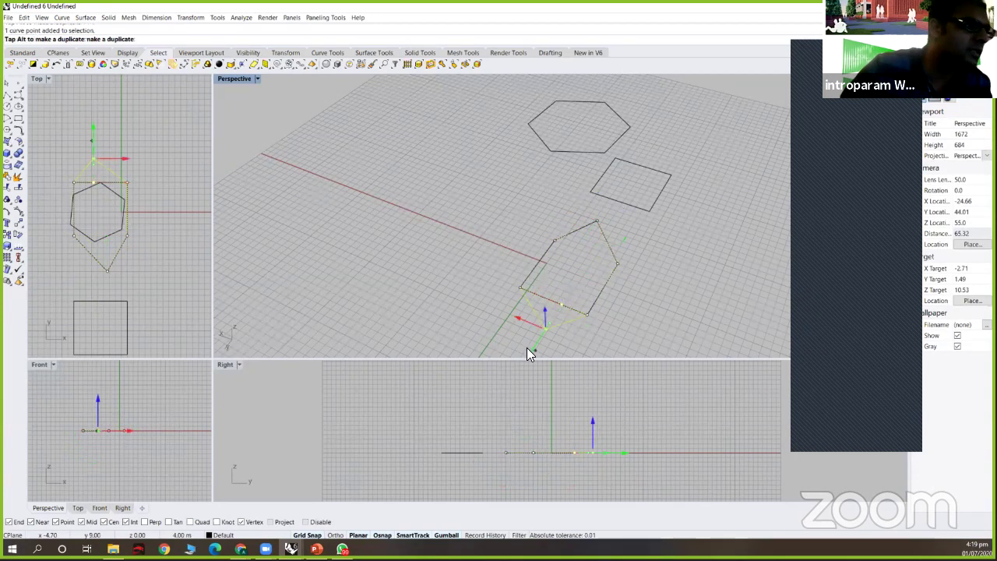
click(565, 278)
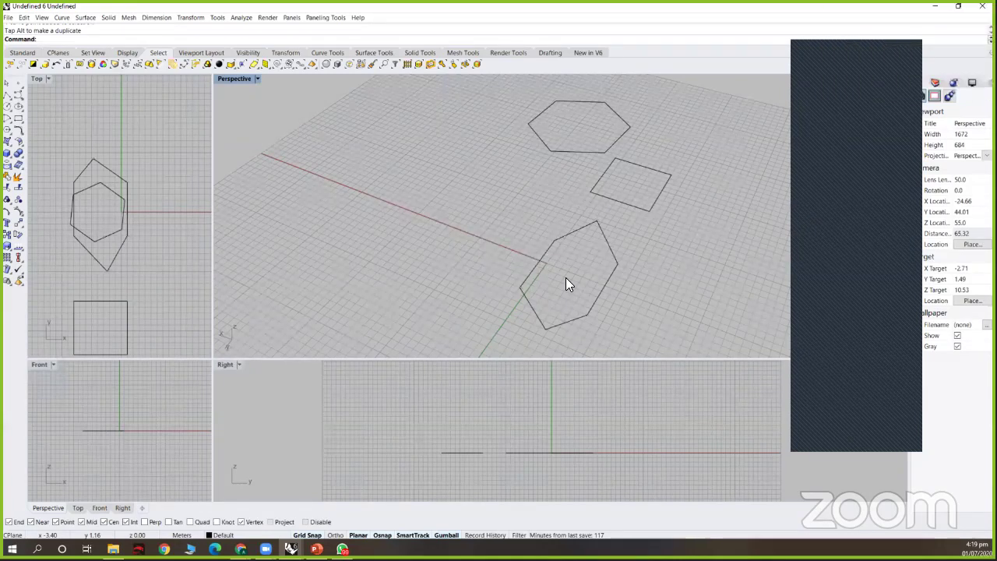
click(615, 243)
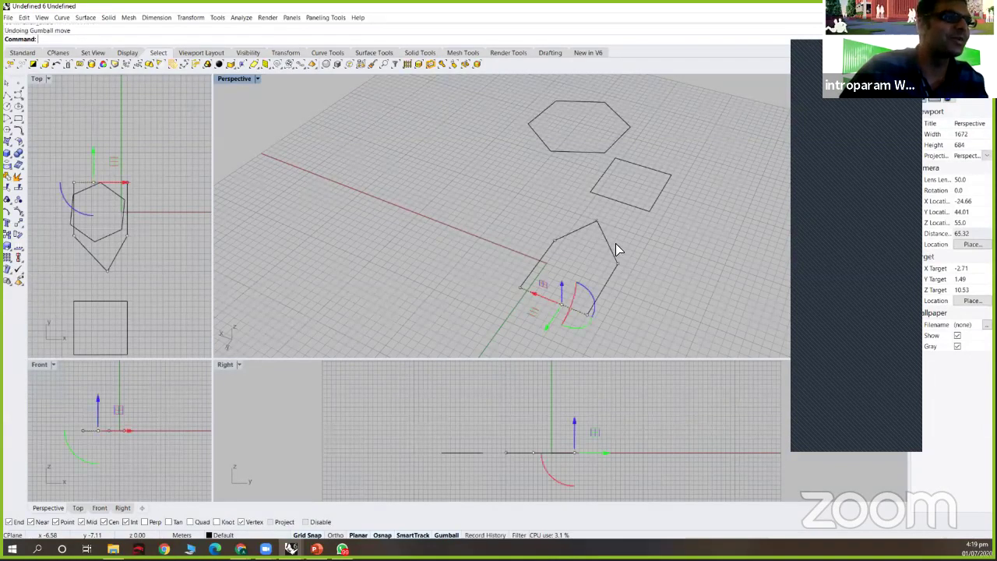
key(ctrl+z)
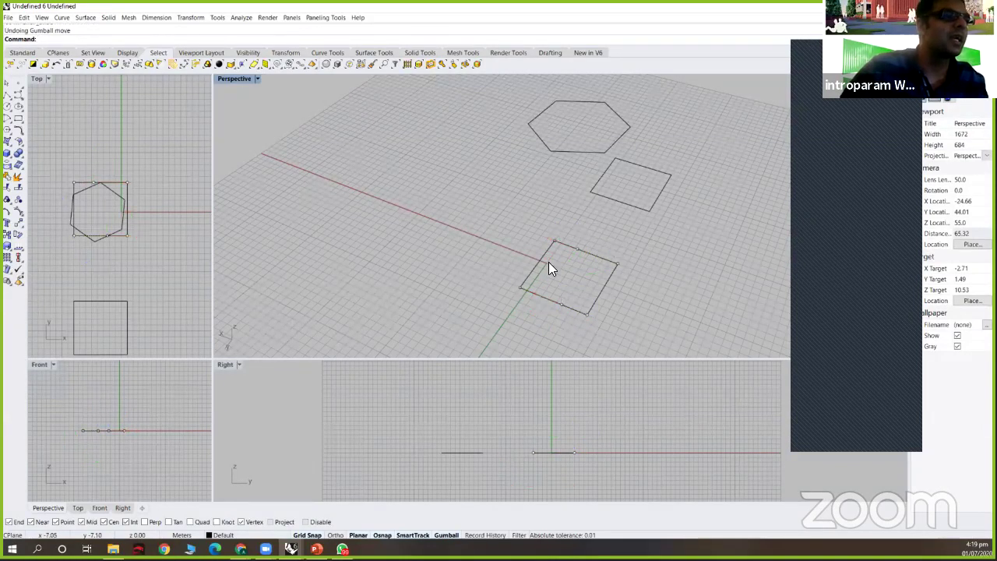
- Check the control points of the hexagon and traced square, try a smaller outward pull of the mid-edge vertices, and undo it
click(585, 151)
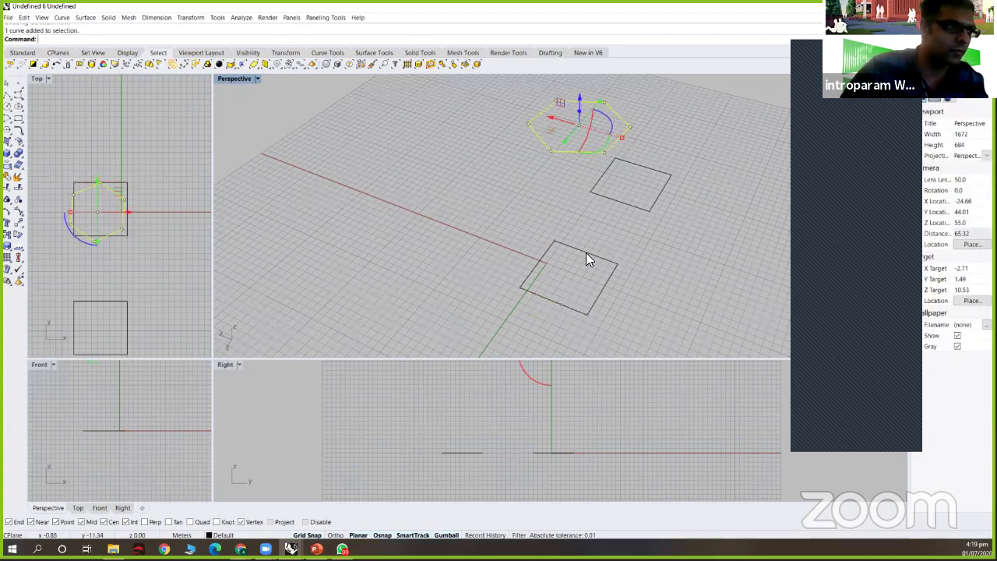
click(586, 252)
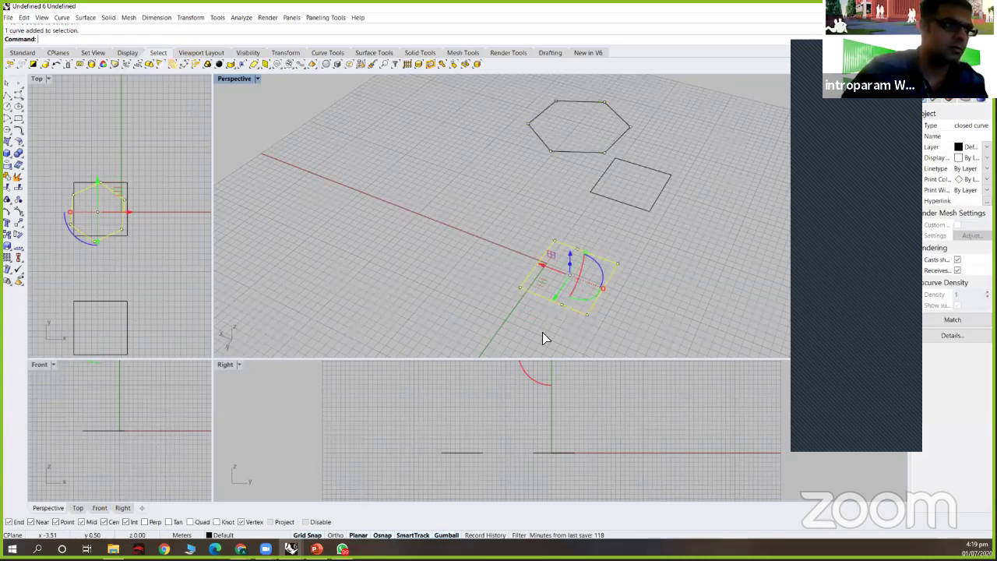
click(642, 295)
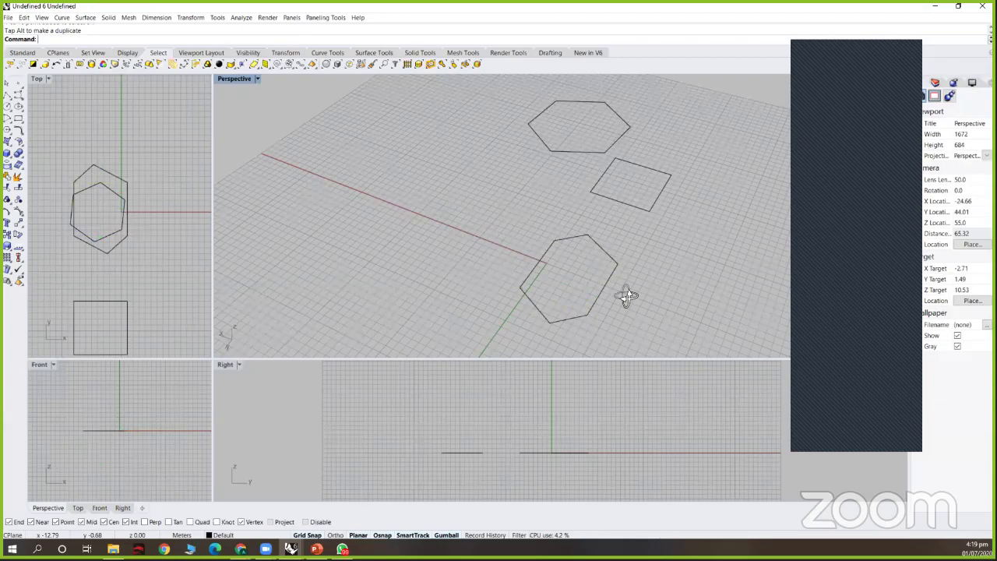
right_drag(627, 296, 628, 296)
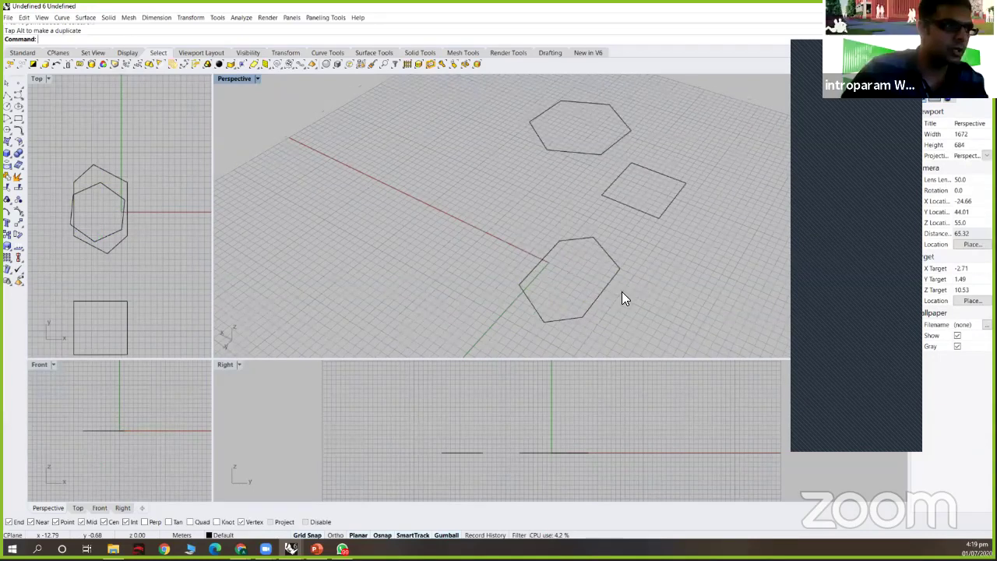
right_drag(639, 262, 635, 265)
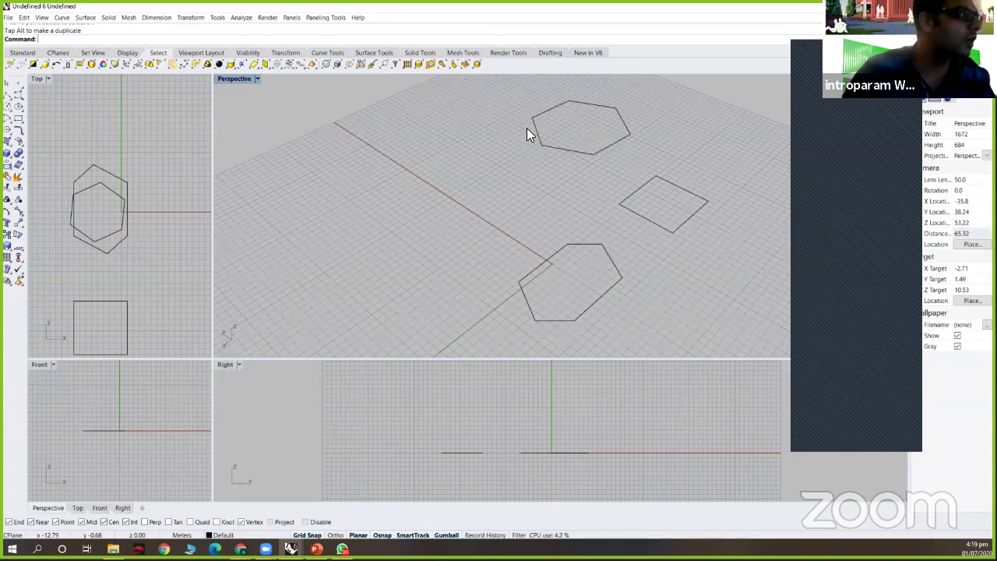
key(ctrl+z)
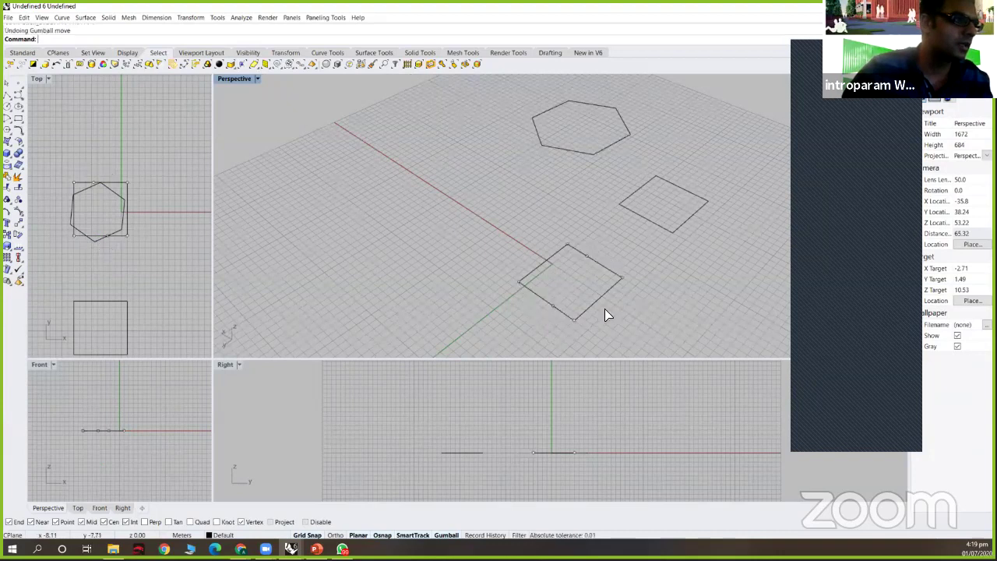
- Loft a surface between the six-point square and the raised hexagon, and inspect how its edges connect the matching points
key(ctrl+z)
key(ctrl+z)
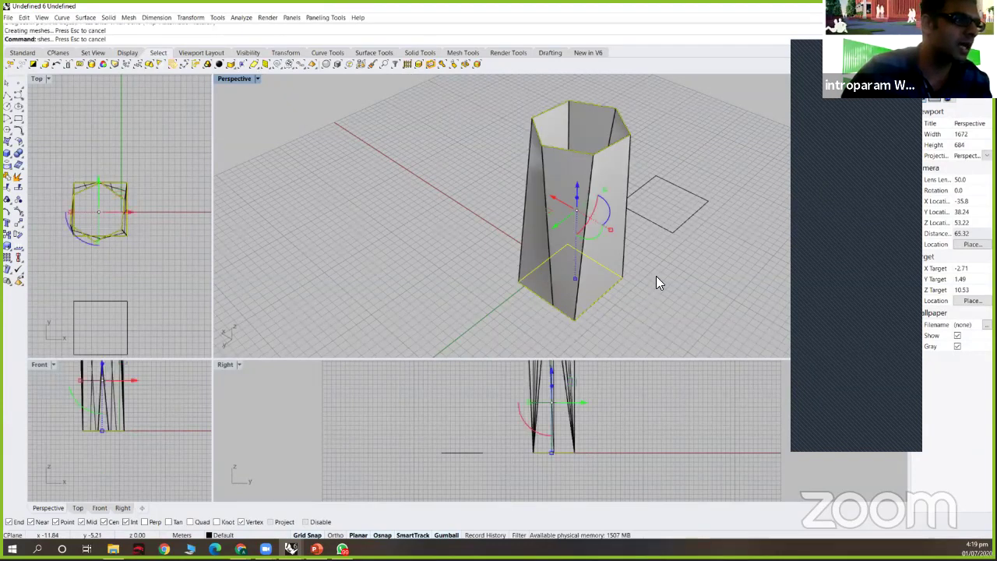
key(Escape)
right_drag(574, 282, 534, 238)
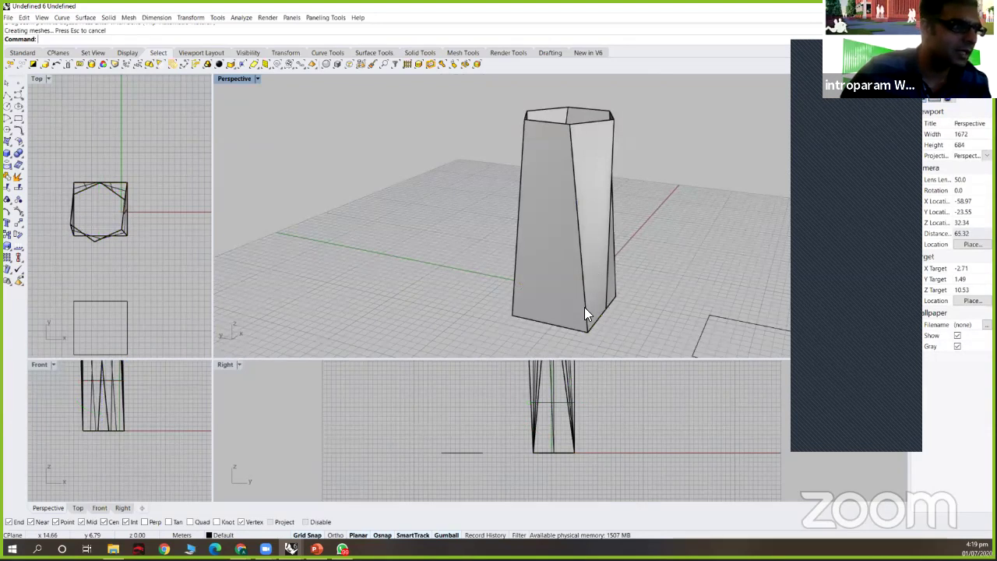
right_drag(573, 308, 578, 303)
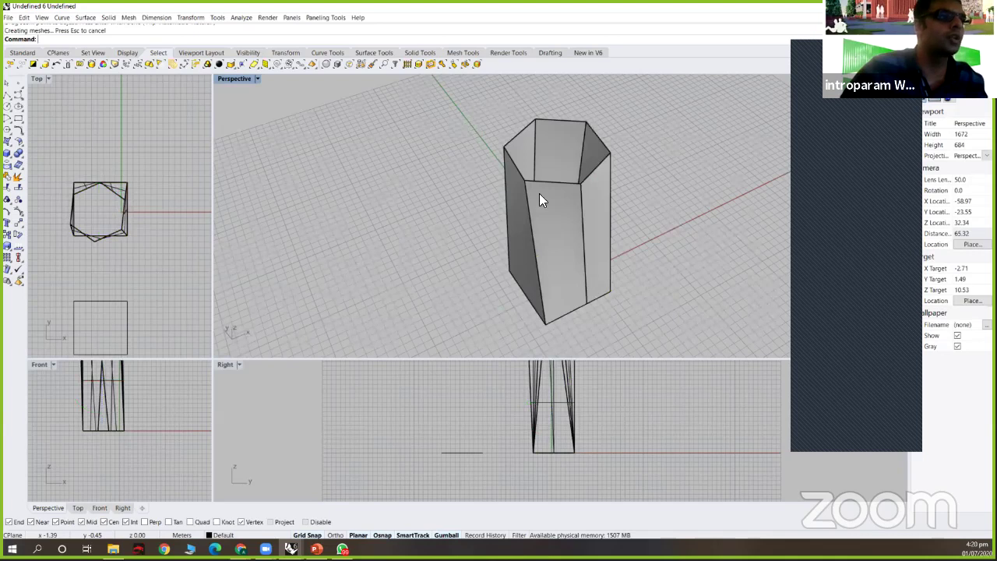
right_drag(581, 164, 563, 246)
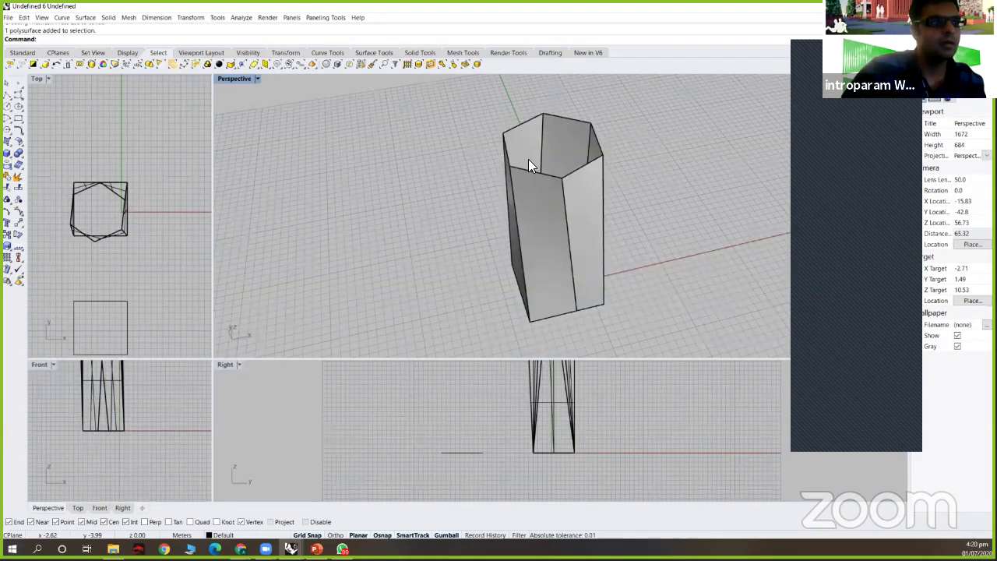
- Delete the loft surface and the spare square set aside, keeping the six-point square and the raised hexagon
key(ctrl+z)
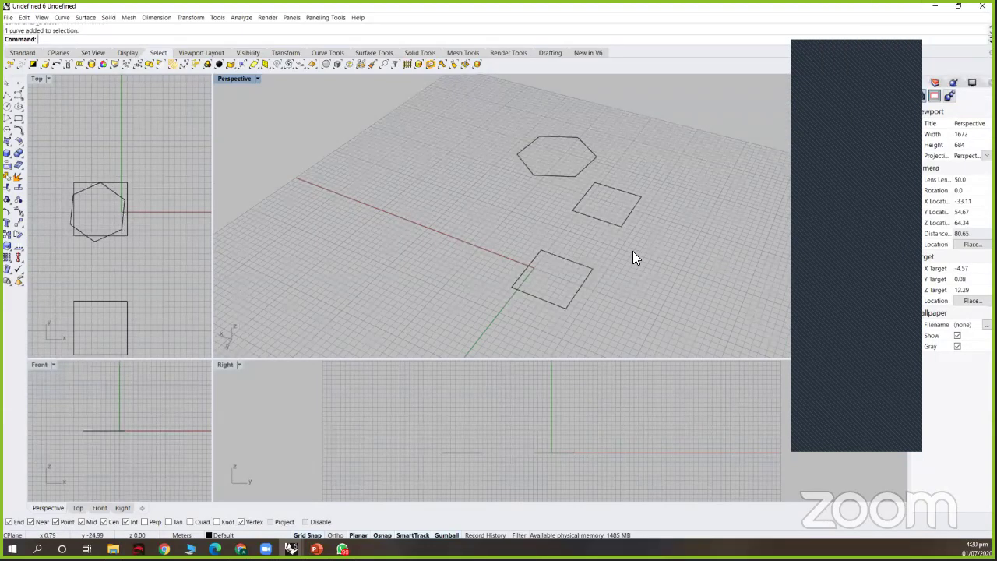
right_drag(572, 213, 568, 248)
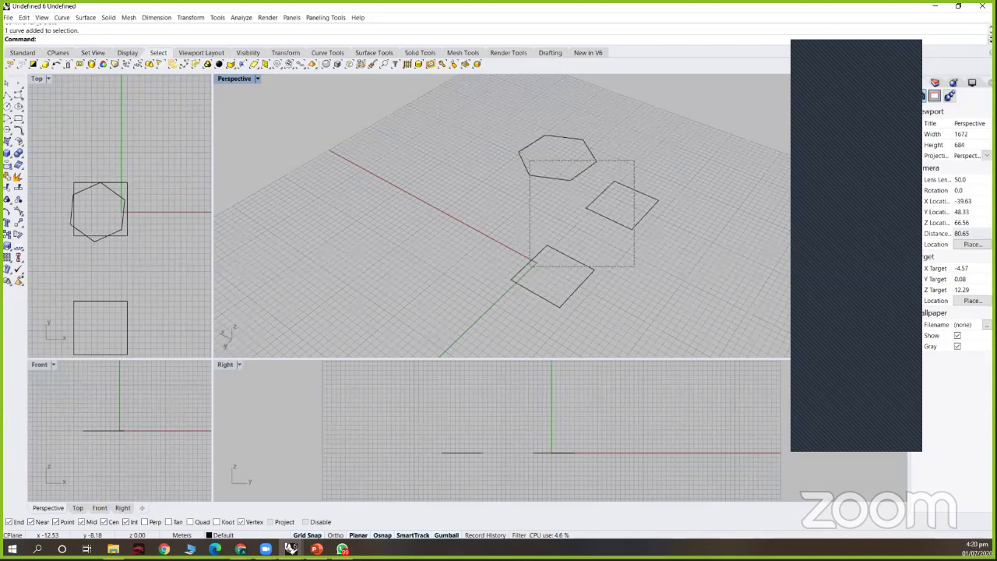
key(Delete)
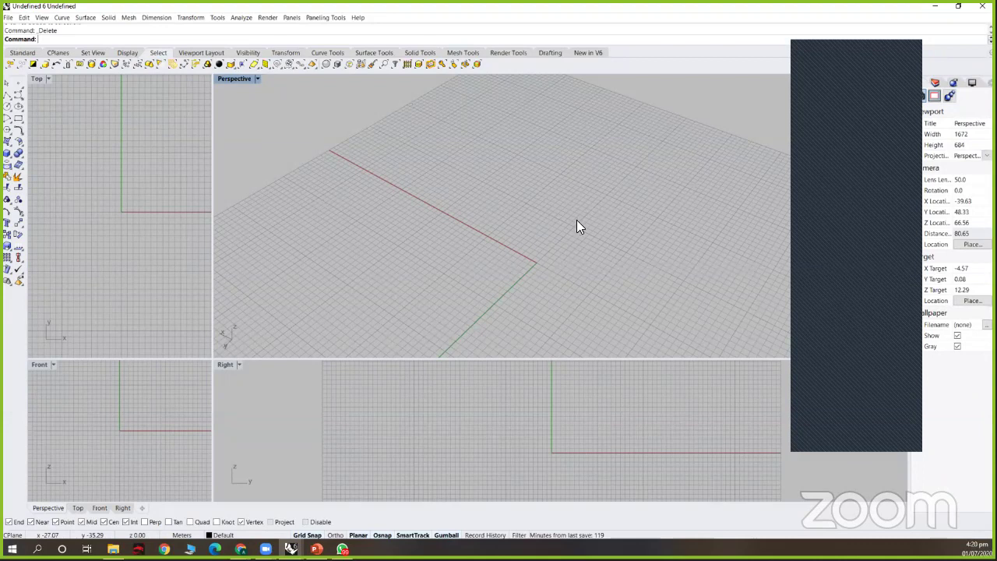
key(ctrl+z)
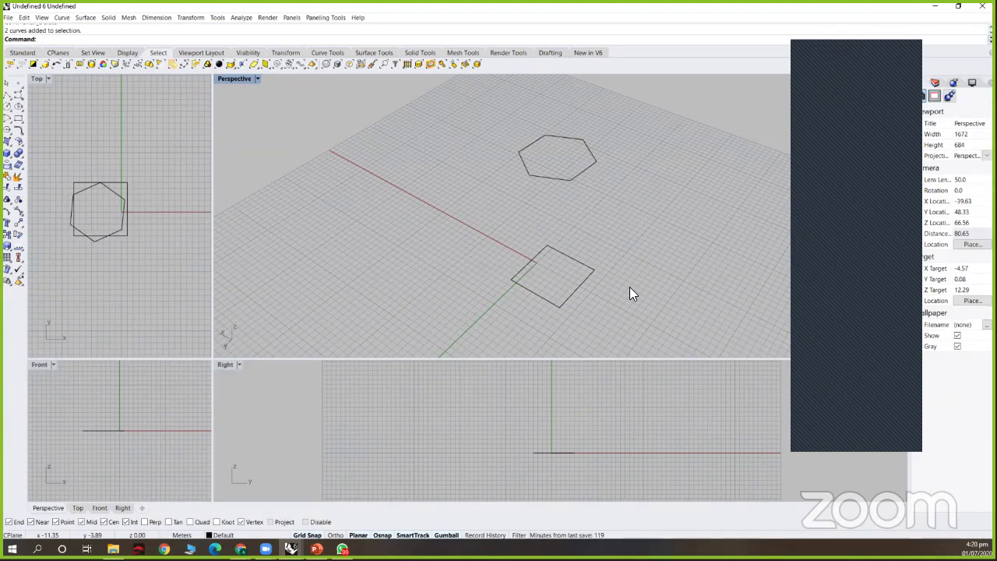
right_drag(631, 293, 614, 302)
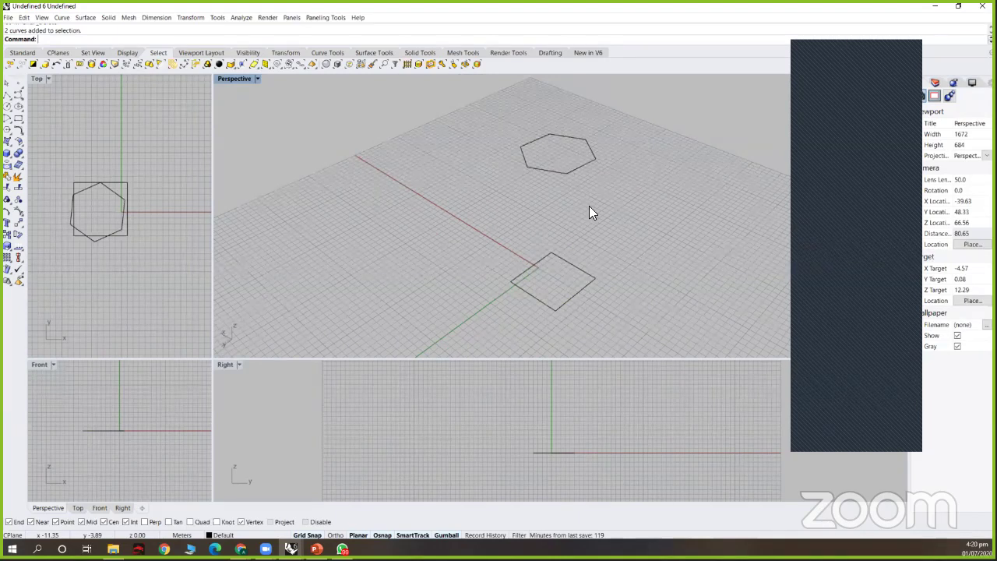
right_drag(637, 241, 630, 218)
drag(635, 247, 610, 299)
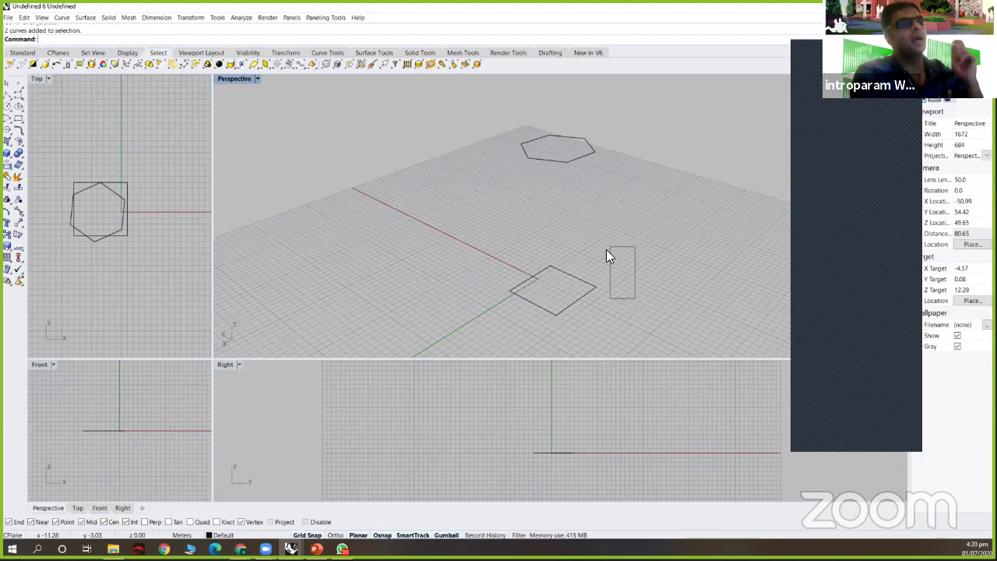
right_drag(606, 251, 624, 251)
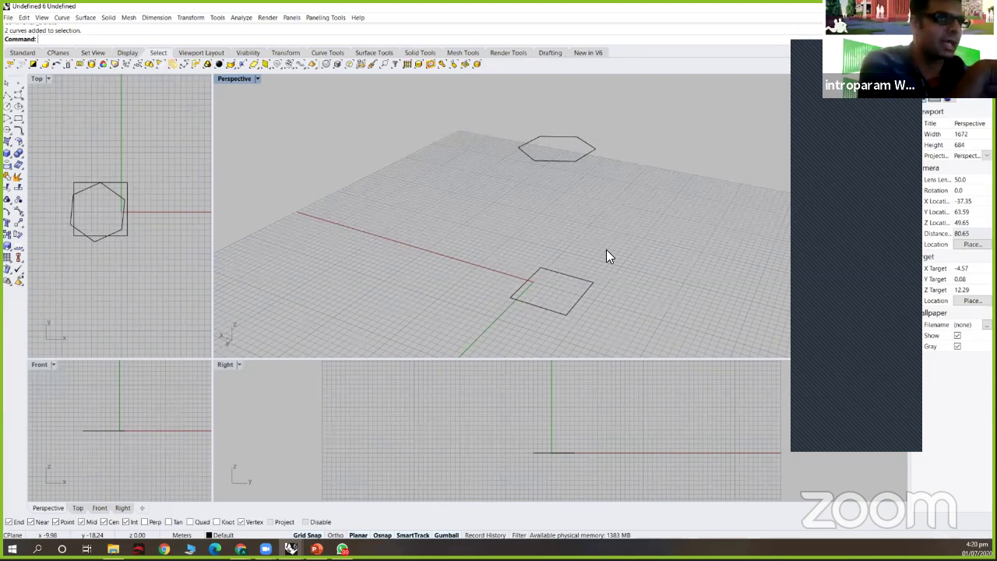
right_drag(606, 251, 538, 268)
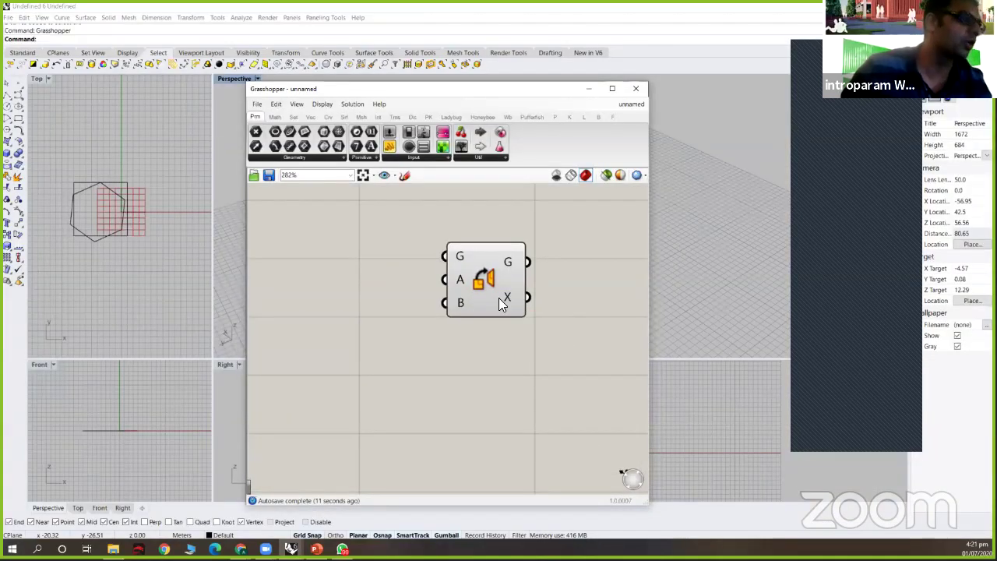
- Delete the Orient component from the Grasshopper canvas and close the Grasshopper window
click(499, 298)
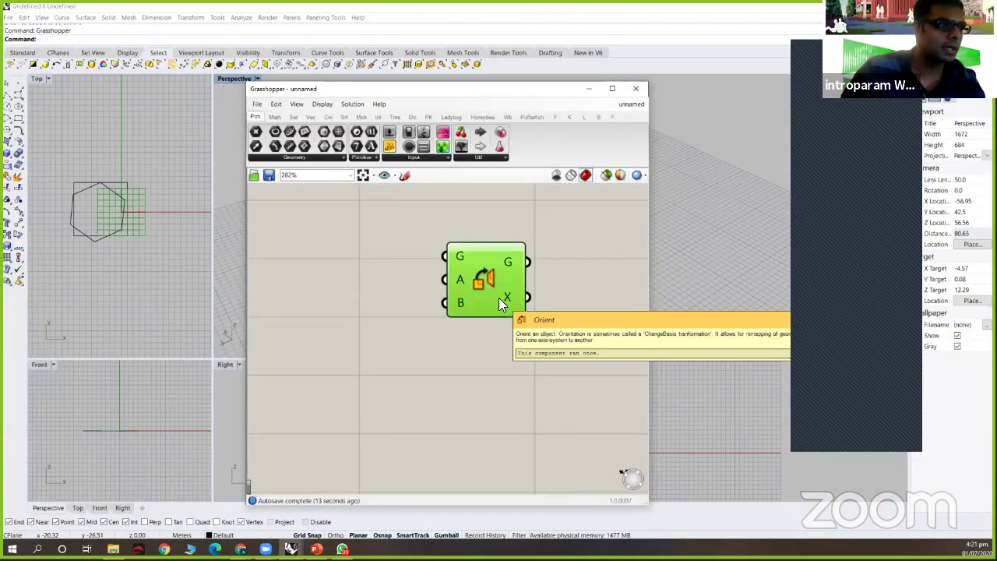
key(Delete)
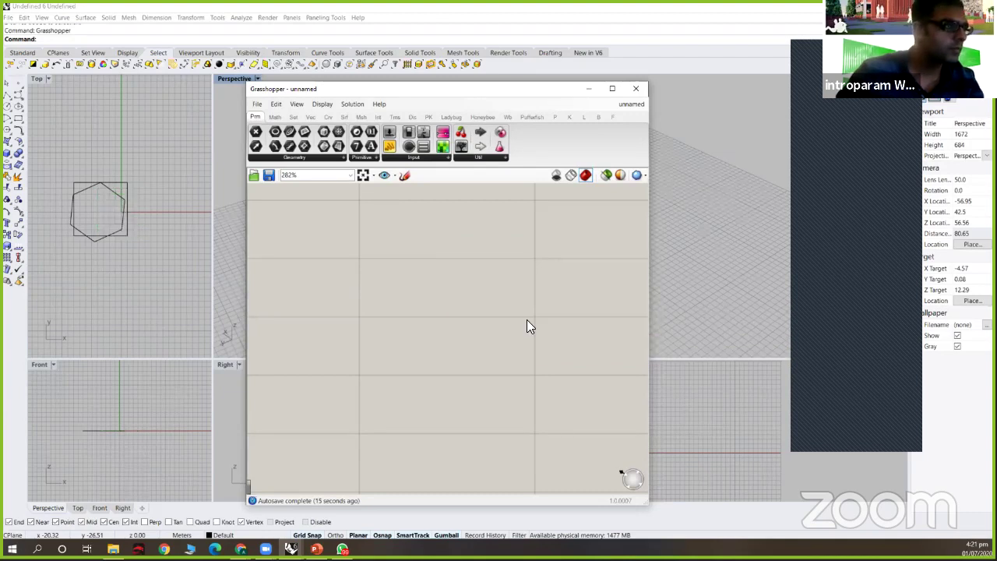
click(636, 88)
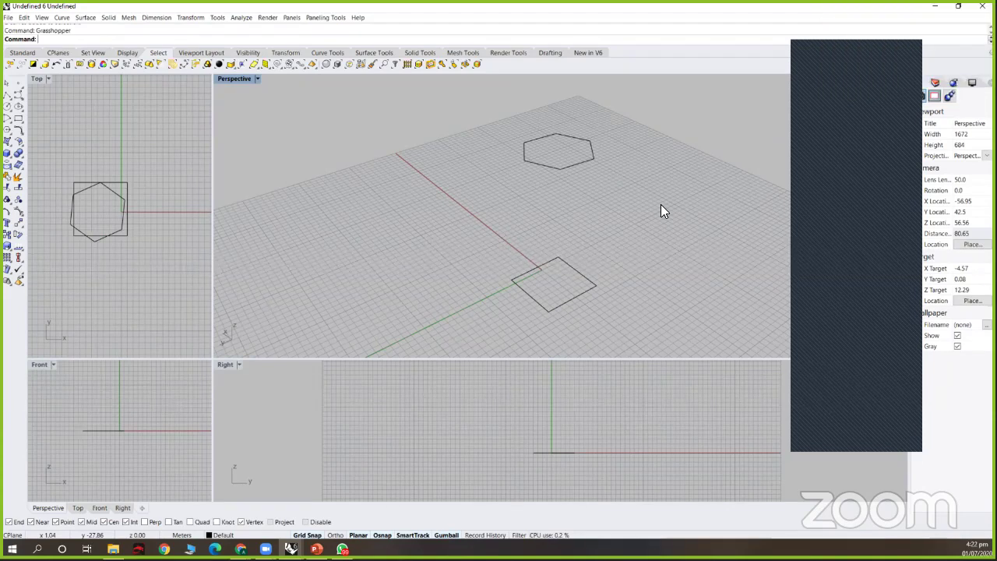
- Delete the remaining ground square and raised hexagon from the Rhino model
drag(620, 81, 511, 296)
key(Delete)
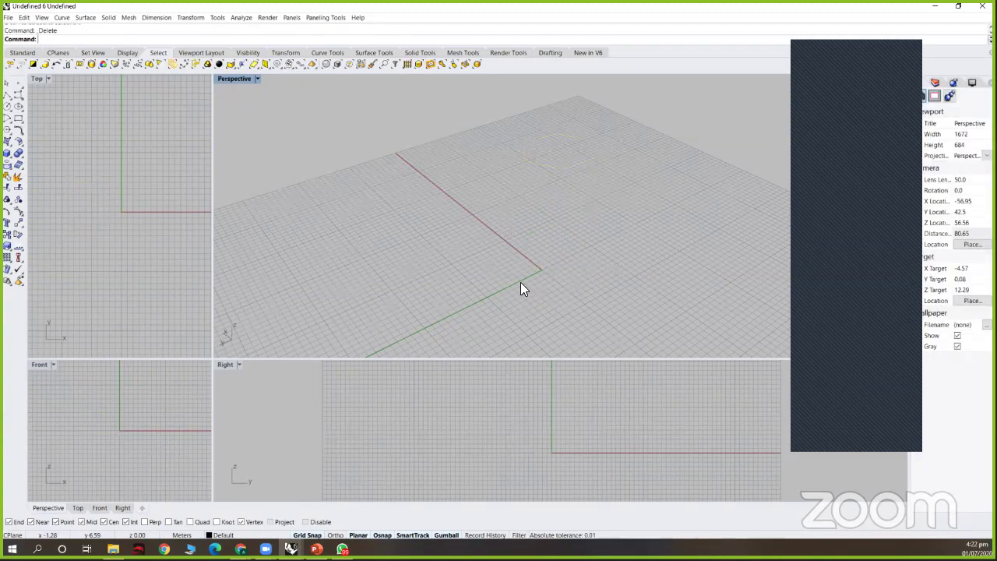
scroll(555, 248, down, 2)
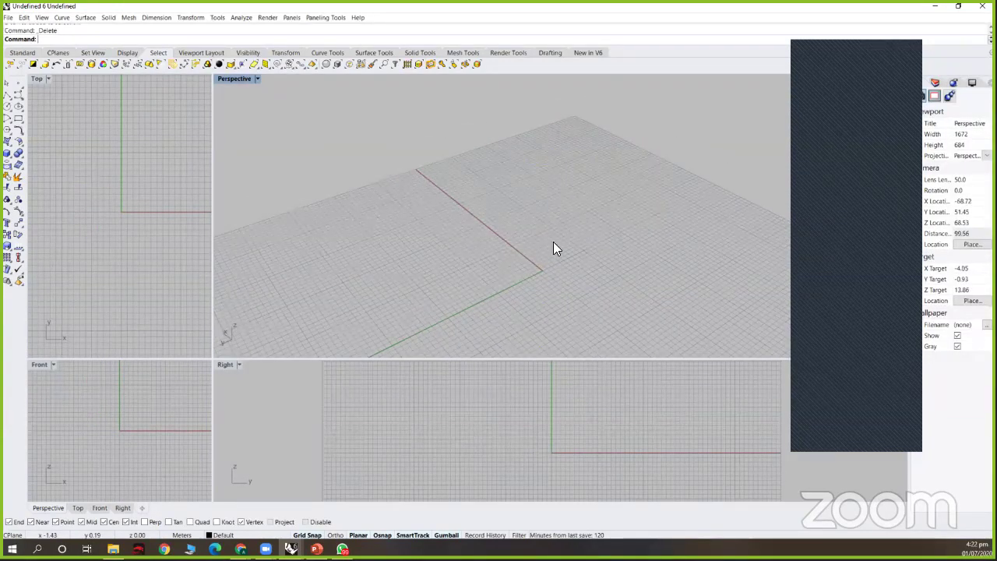
scroll(604, 299, down, 2)
right_drag(605, 299, 490, 256)
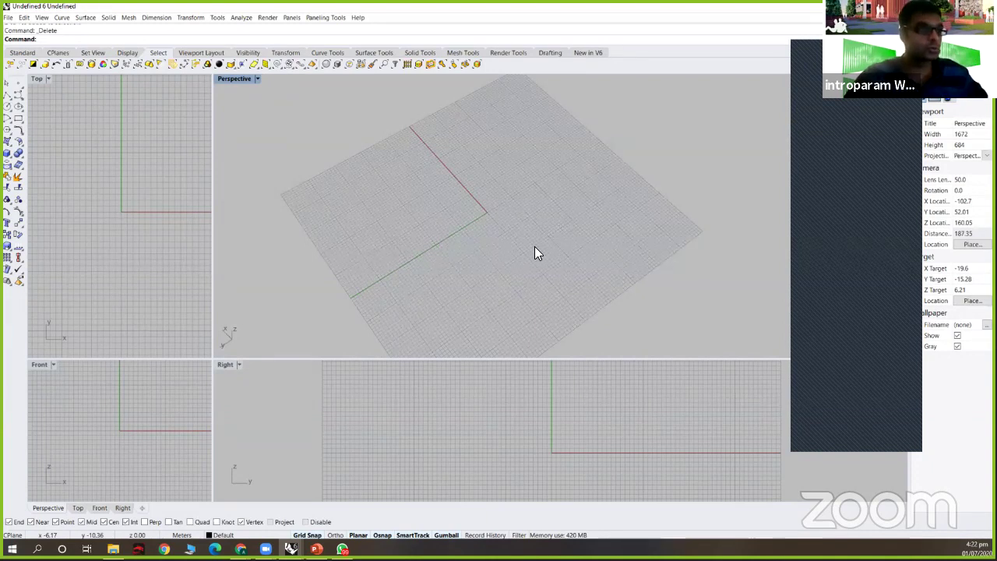
scroll(535, 248, up, 3)
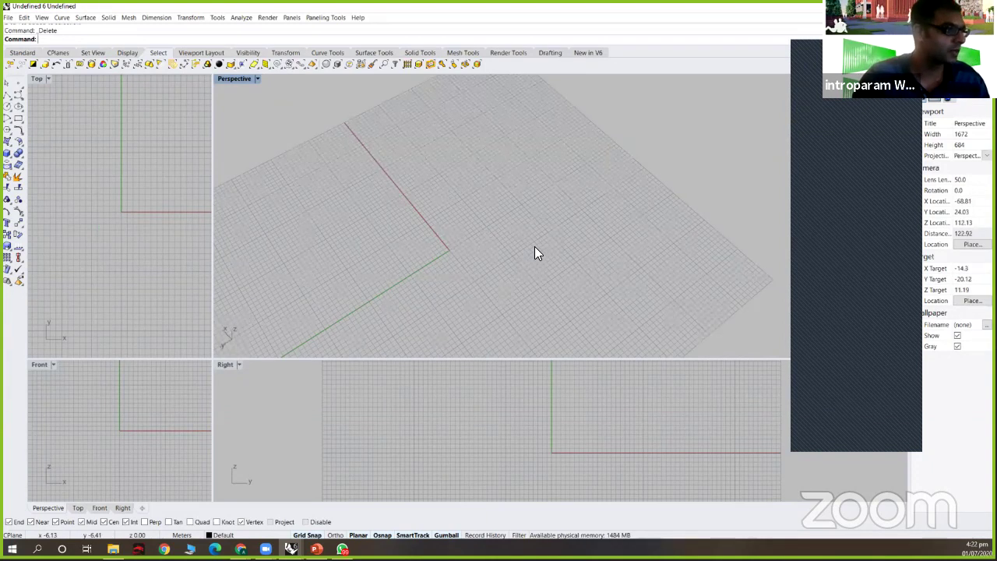
key(Left)
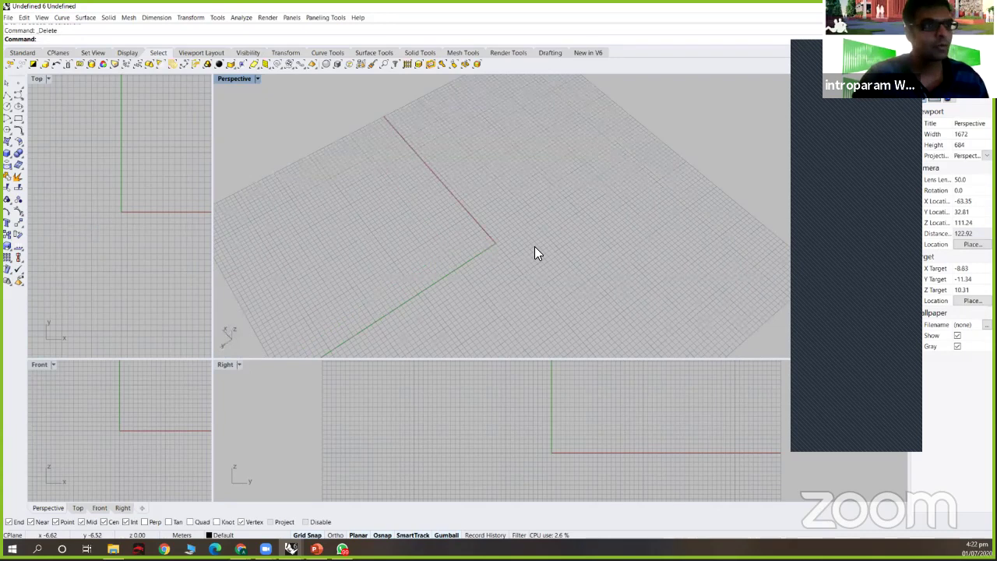